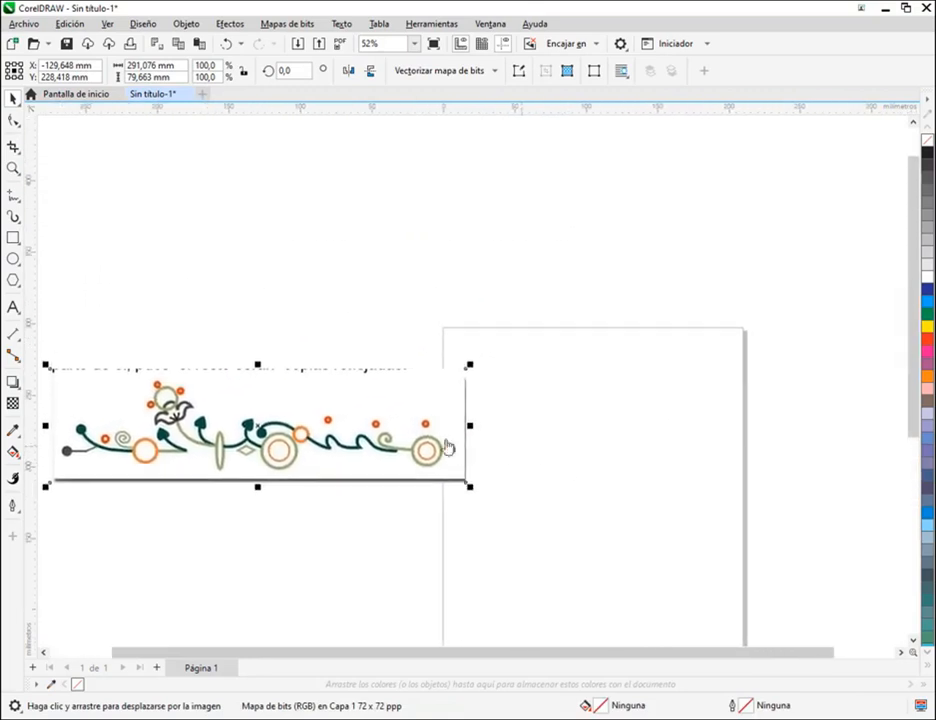
Move the reference ornament bitmap so it sits just above the page's upper edge
{"action": "right_click", "coordinate": [705, 300]}
{"action": "key", "text": "Escape"}
{"action": "left_click", "coordinate": [742, 360]}
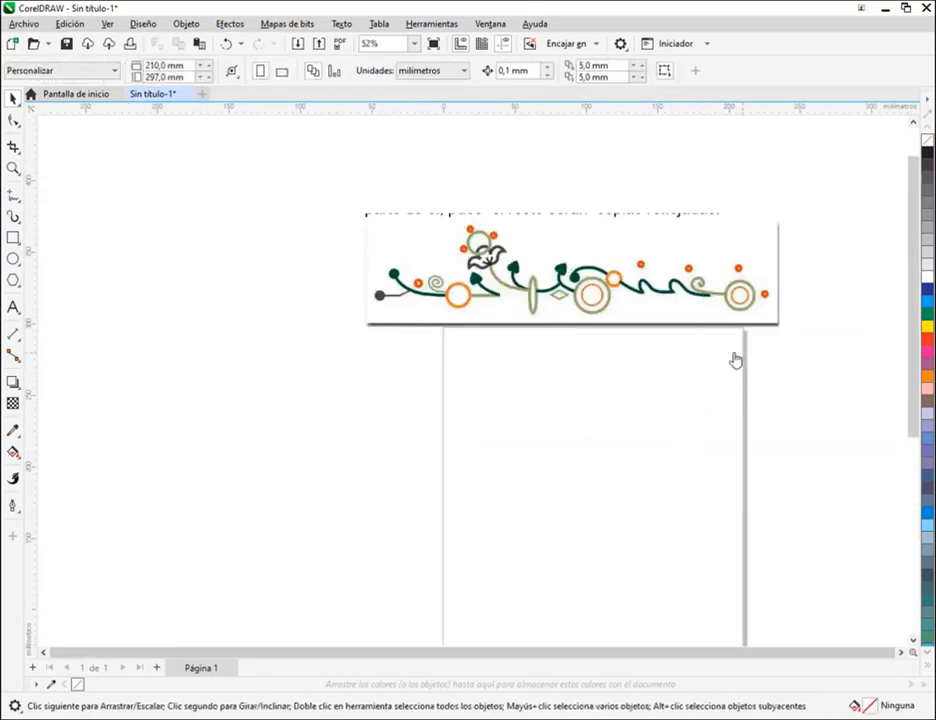
Place a horizontal guideline across the upper part of the page at about Y 273 mm
{"action": "scroll", "coordinate": [695, 428], "scroll_direction": "up", "scroll_amount": 2}
{"action": "left_click_drag", "start_coordinate": [505, 438], "coordinate": [430, 428]}
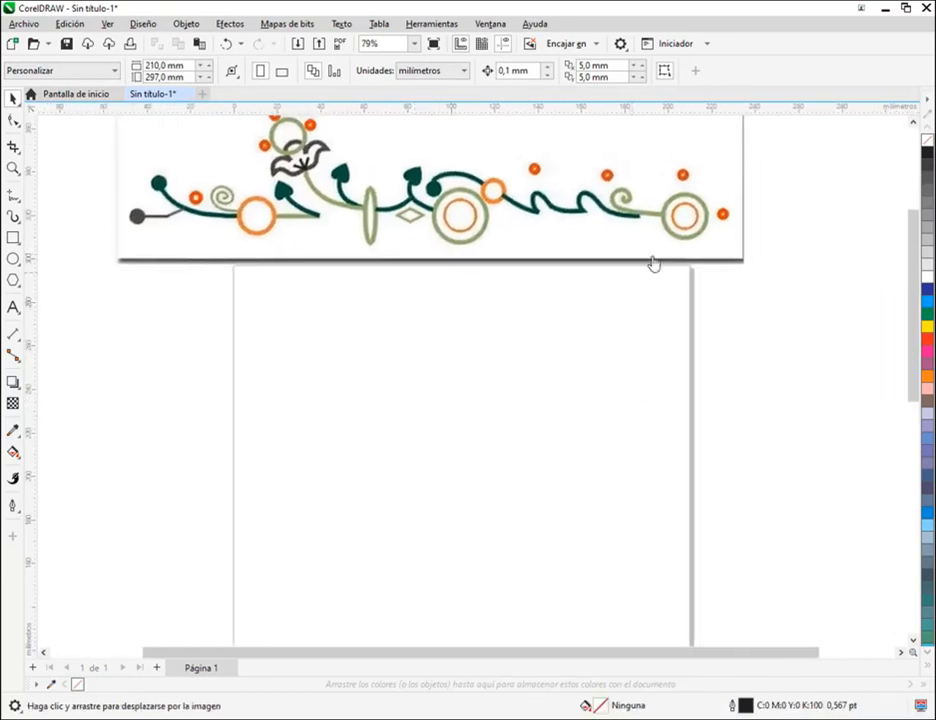
{"action": "left_click_drag", "start_coordinate": [26, 87], "coordinate": [910, 98]}
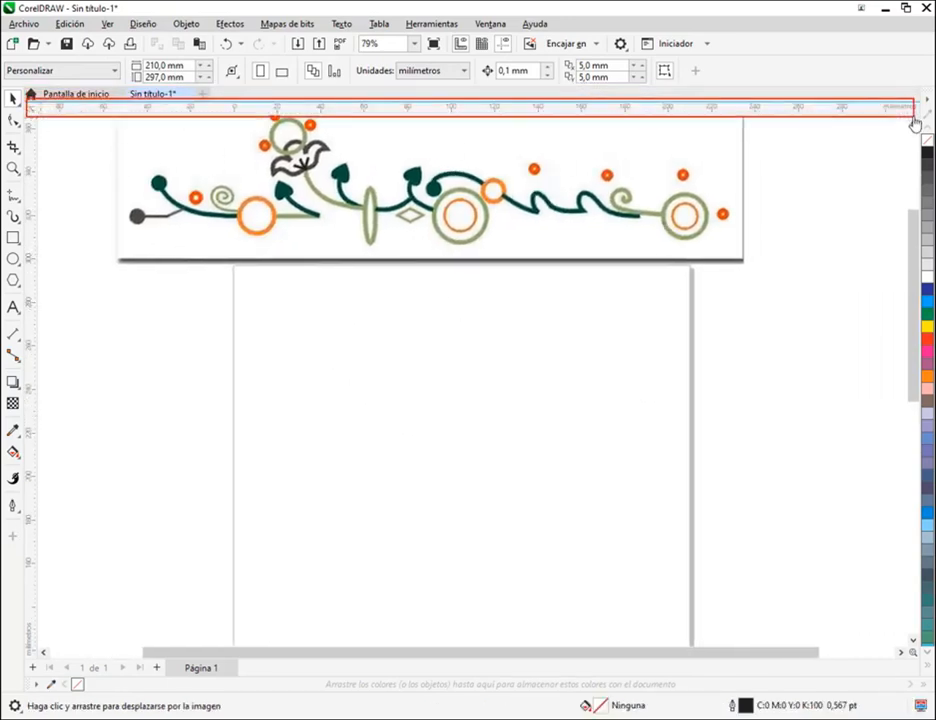
{"action": "mouse_move", "coordinate": [537, 190]}
{"action": "left_mouse_down"}
{"action": "mouse_move", "coordinate": [538, 120]}
{"action": "mouse_move", "coordinate": [618, 268]}
{"action": "mouse_move", "coordinate": [612, 316]}
{"action": "left_mouse_up"}
{"action": "key", "text": "Escape"}
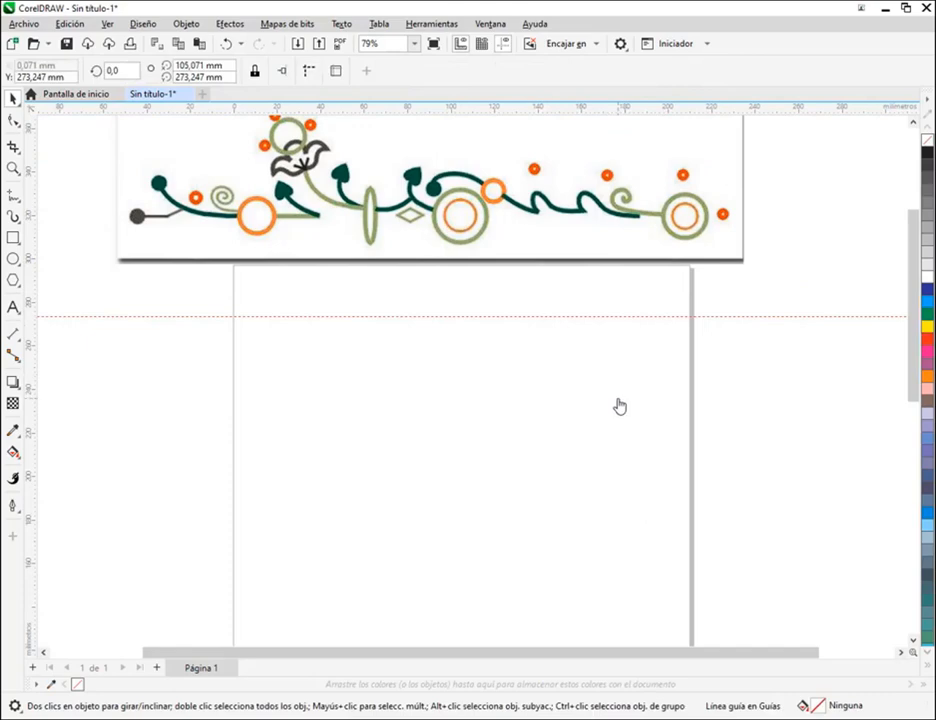
Turn on snapping to guidelines (Líneas guía) for the document
{"action": "scroll", "coordinate": [439, 306], "scroll_direction": "up", "scroll_amount": 4}
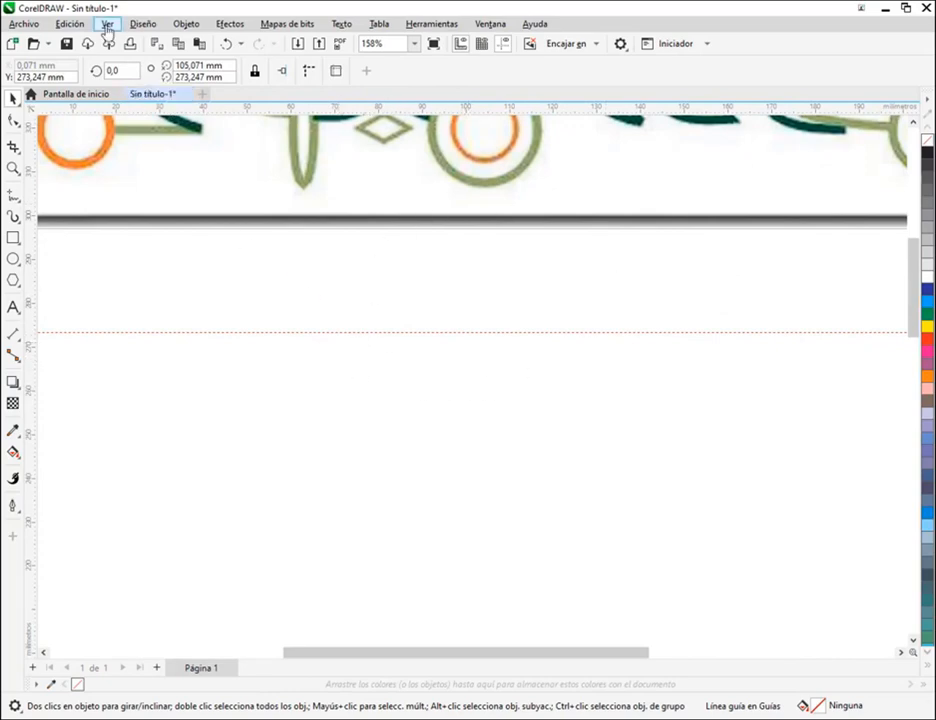
{"action": "left_click", "coordinate": [107, 26]}
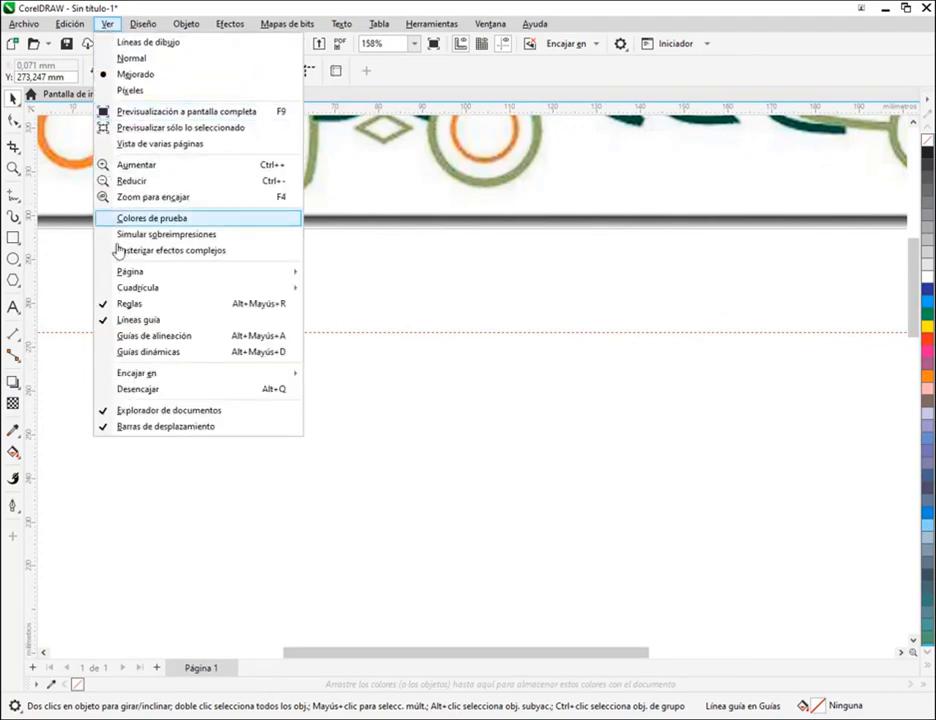
{"action": "mouse_move", "coordinate": [141, 376]}
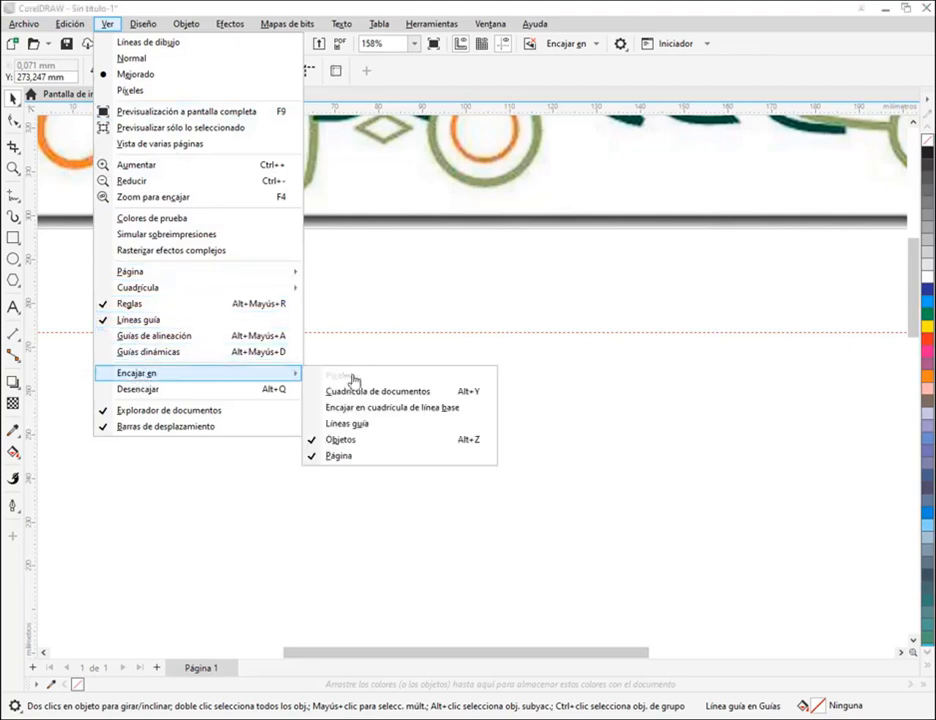
{"action": "left_click", "coordinate": [372, 432]}
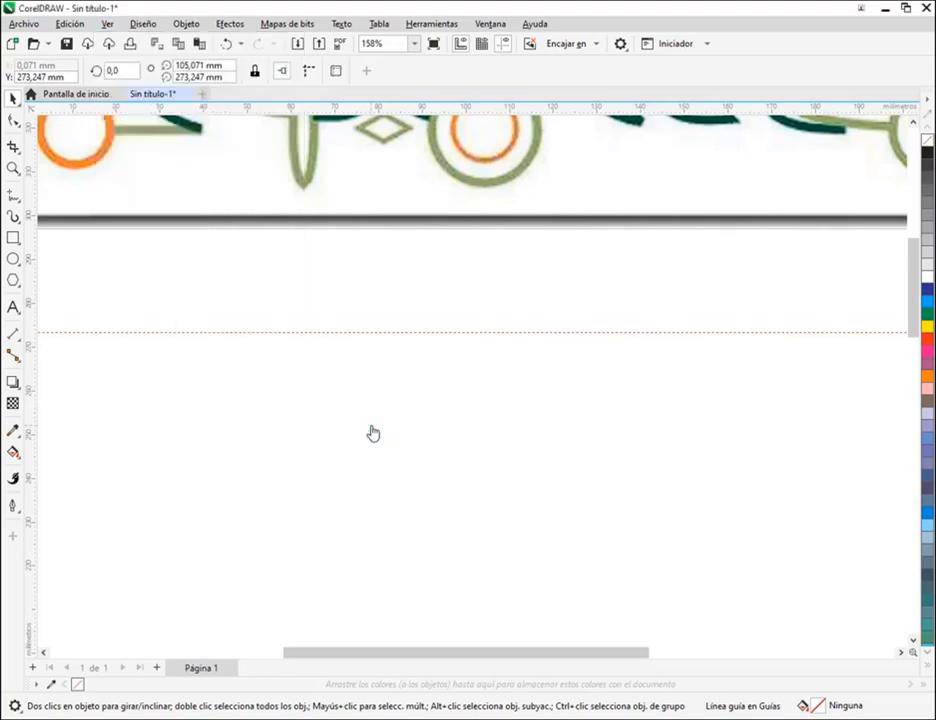
Search Windows for CorelDRAW and launch the X5 version
{"action": "key", "text": "super"}
{"action": "type", "text": "co"}
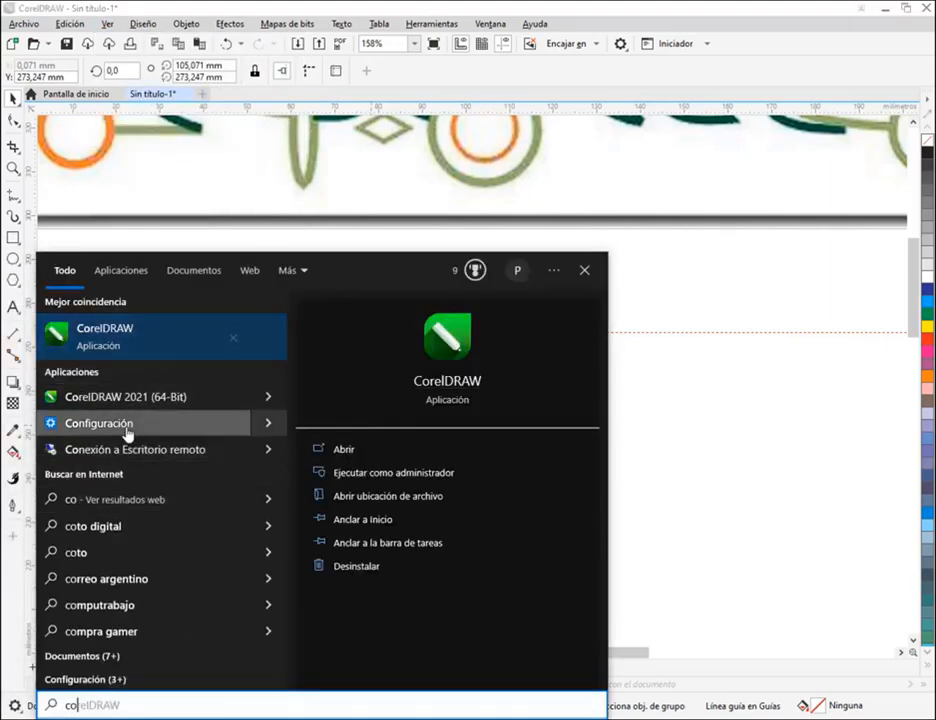
{"action": "type", "text": "re"}
{"action": "key", "text": "Escape"}
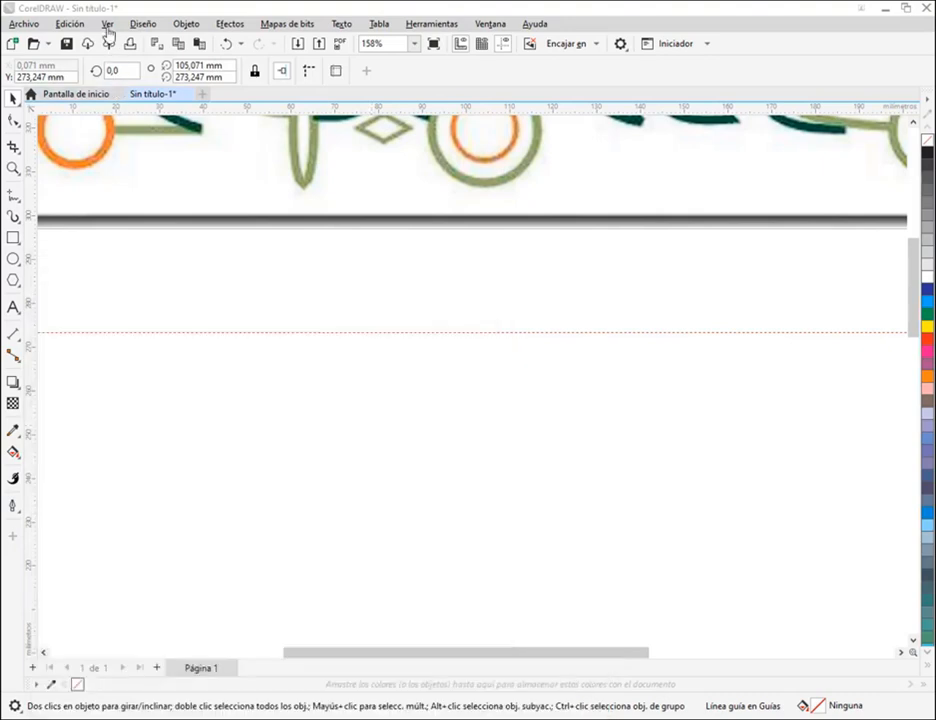
Check which snap targets are enabled in the ornament document
{"action": "left_click", "coordinate": [107, 25]}
{"action": "mouse_move", "coordinate": [161, 375]}
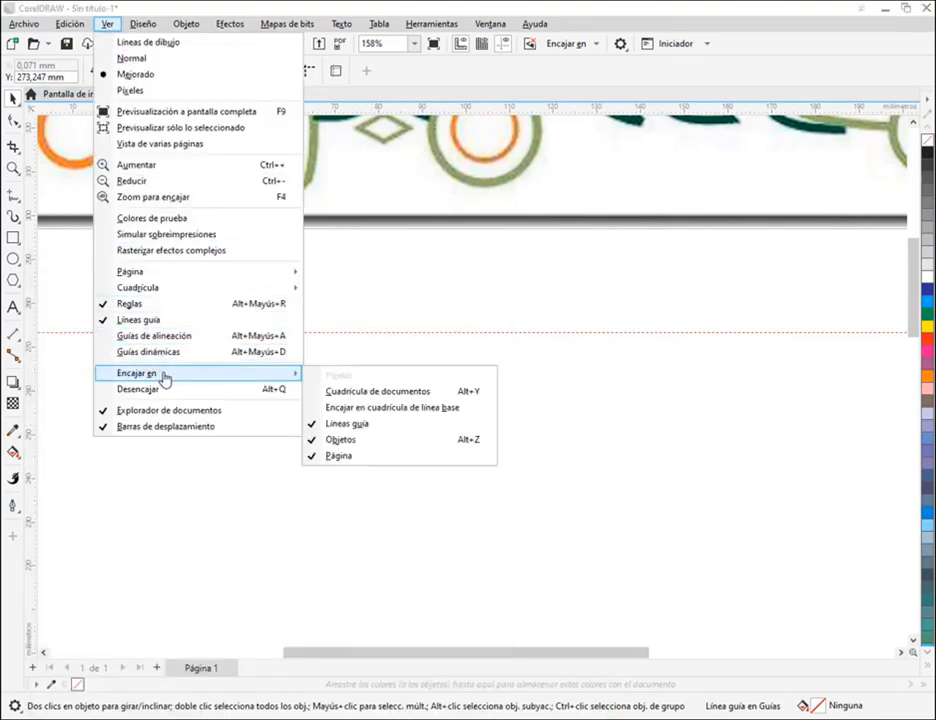
{"action": "left_click", "coordinate": [522, 576]}
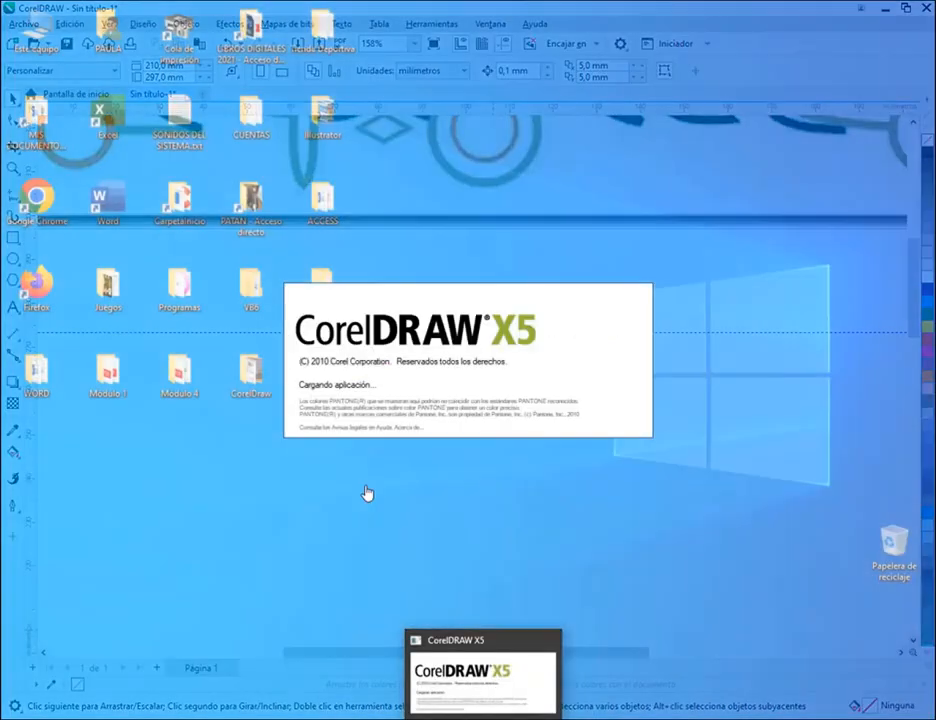
Switch to CorelDRAW X5 and create a new blank portrait A4 document
{"action": "left_click", "coordinate": [587, 251]}
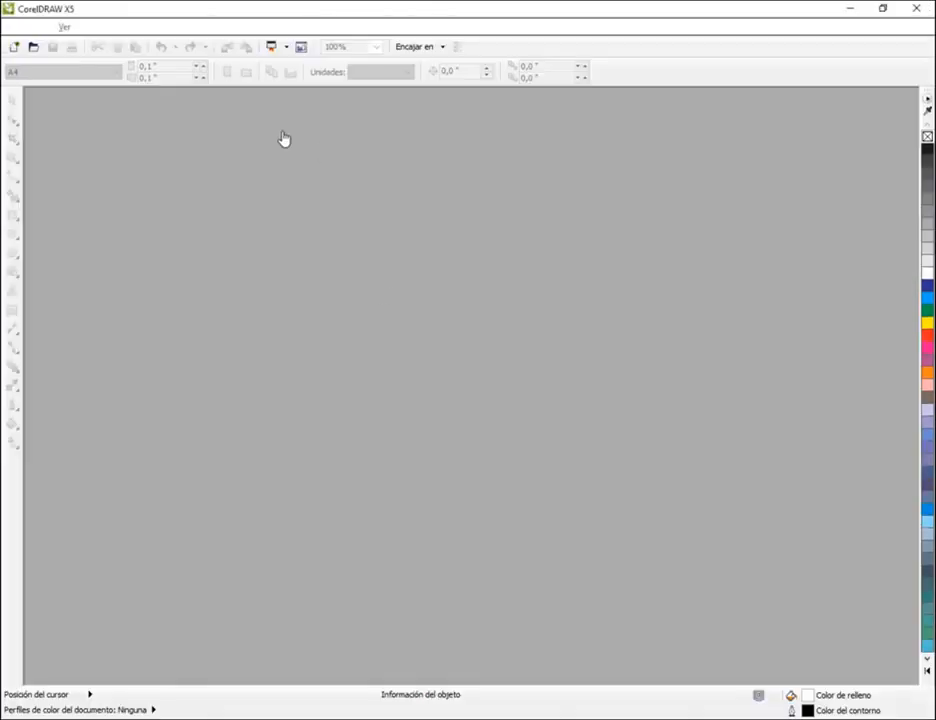
{"action": "left_click", "coordinate": [13, 46]}
{"action": "left_click", "coordinate": [507, 322]}
{"action": "left_click", "coordinate": [471, 499]}
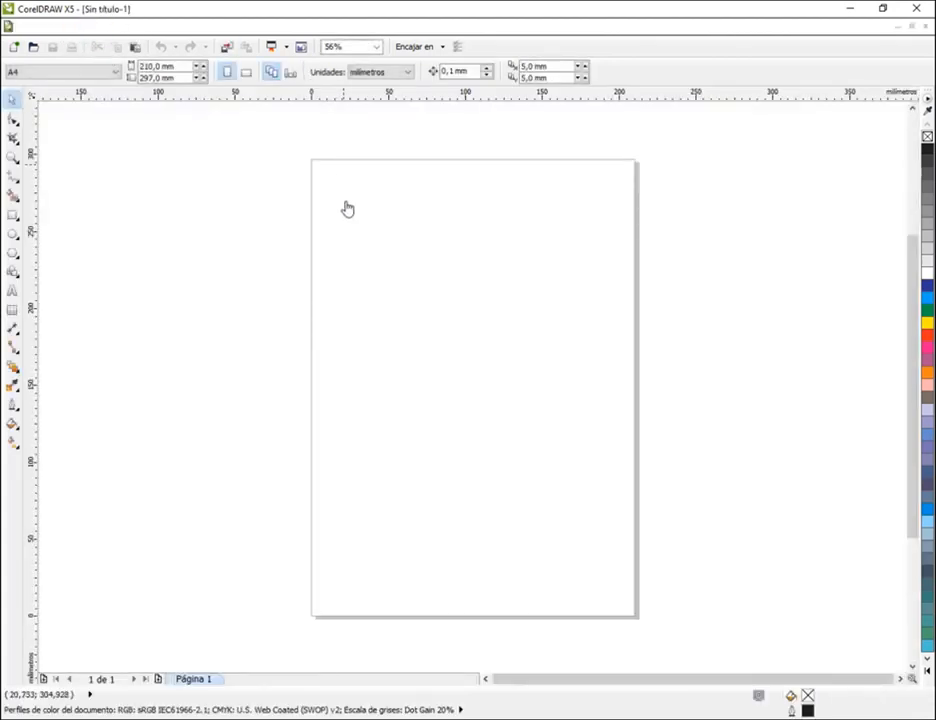
Place a horizontal guideline at about Y 262 mm on the X5 page and enable Encajar en líneas guía
{"action": "left_click_drag", "start_coordinate": [330, 93], "coordinate": [300, 212]}
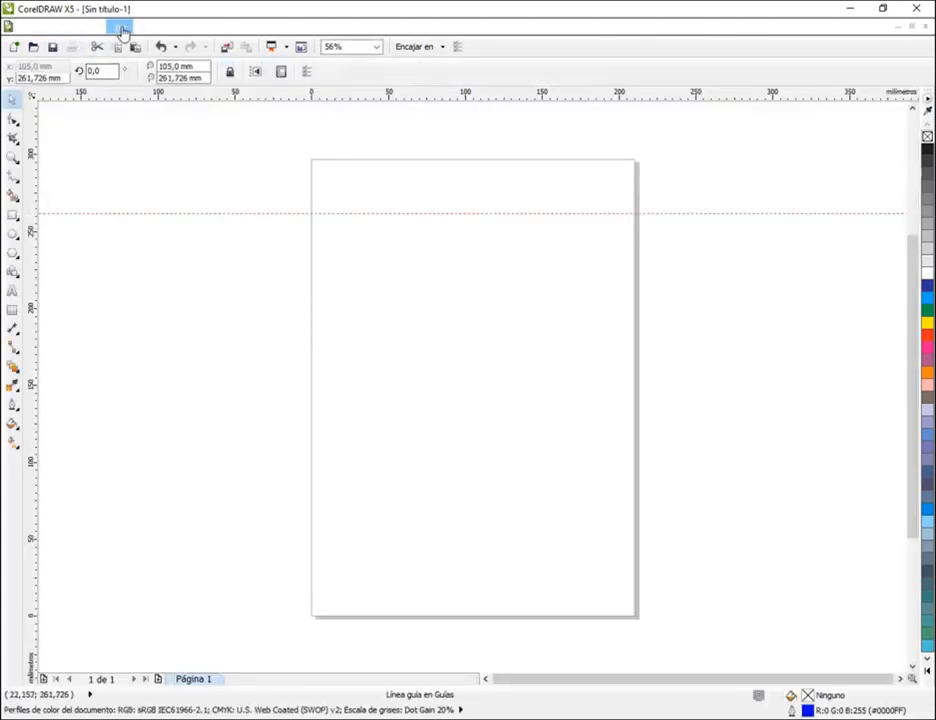
{"action": "left_click", "coordinate": [121, 28]}
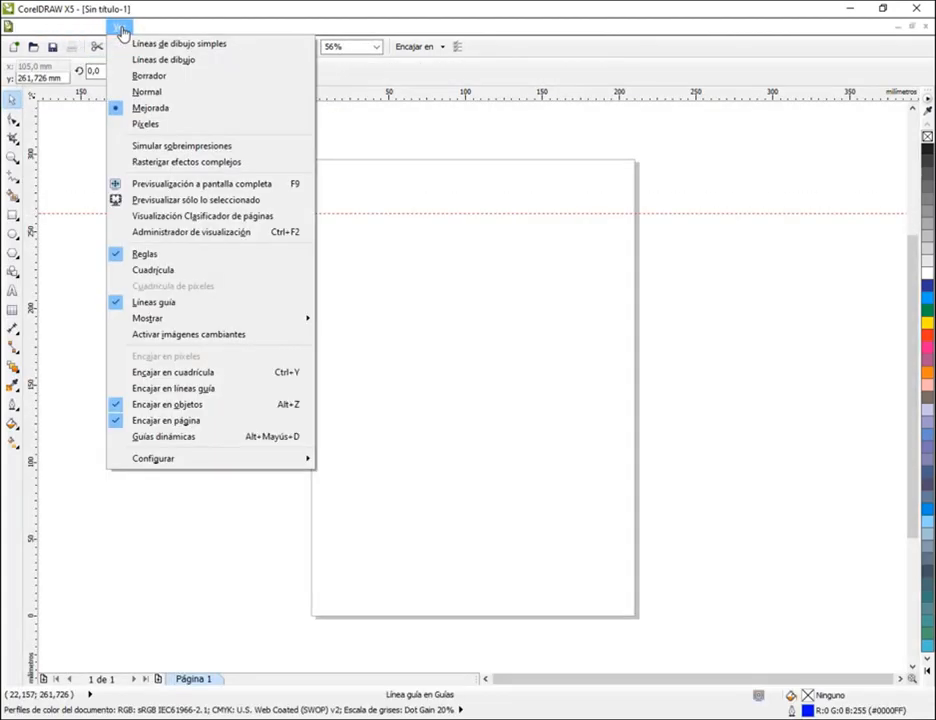
{"action": "left_click", "coordinate": [128, 392]}
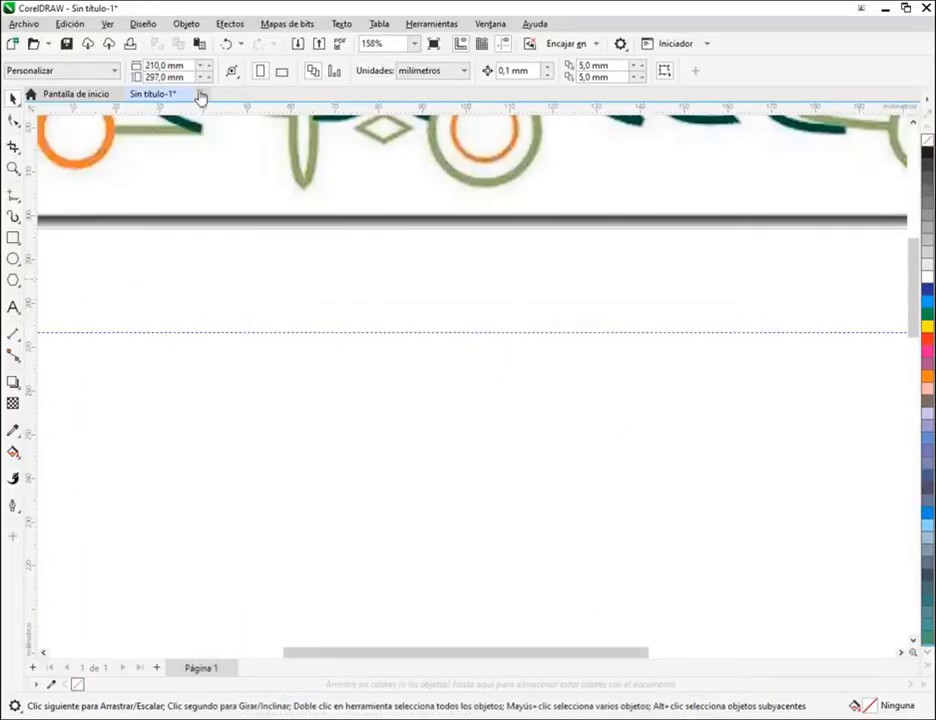
Switch back to the ornament document in the newer CorelDRAW and review its snap targets
{"action": "left_click", "coordinate": [107, 24]}
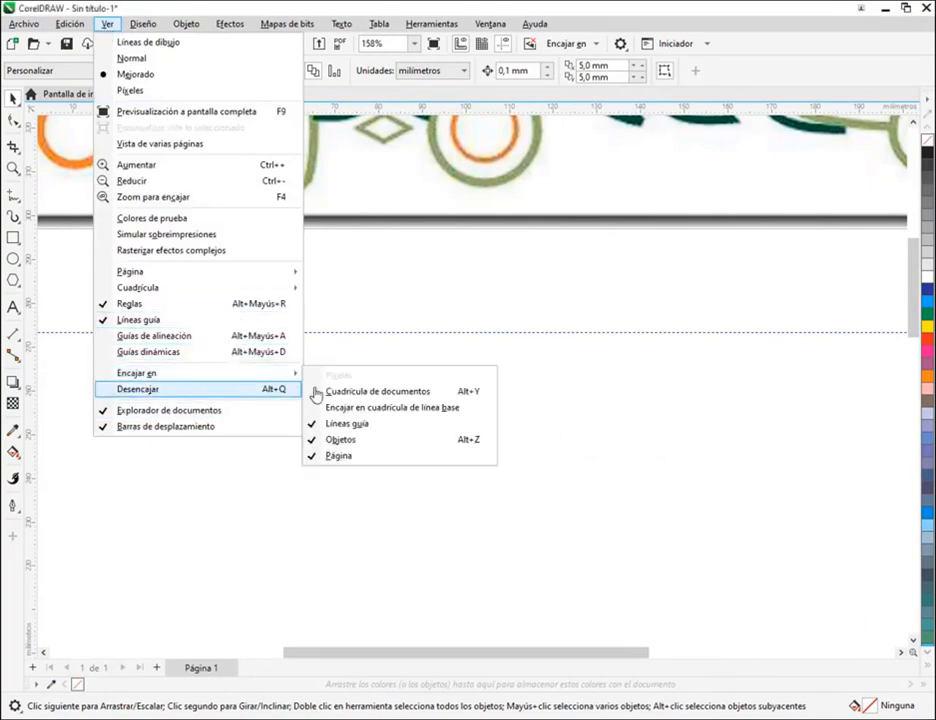
{"action": "left_click", "coordinate": [365, 438]}
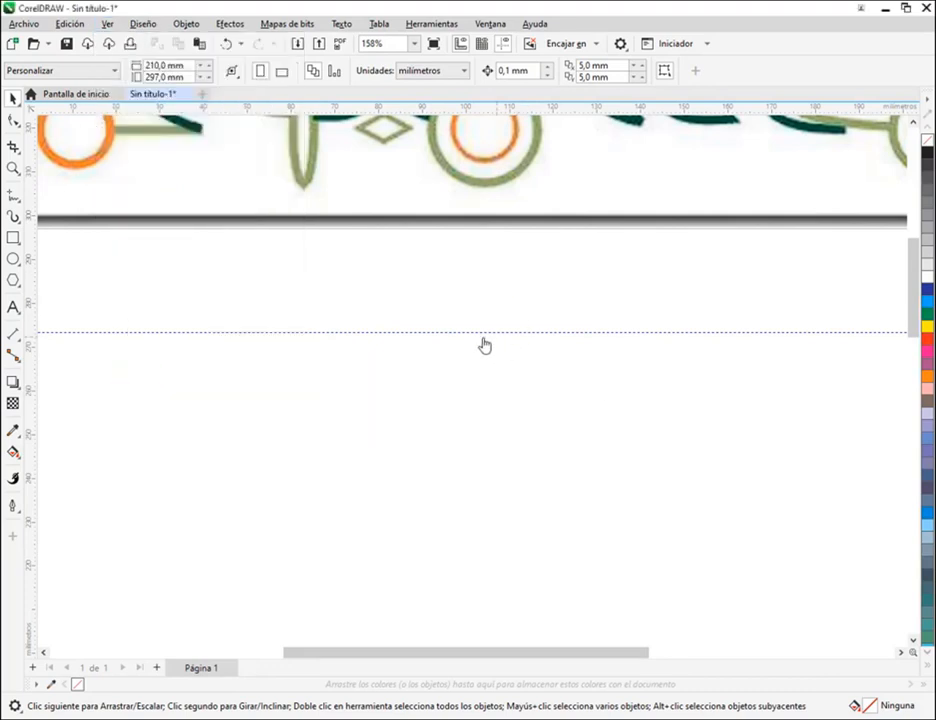
Place a second horizontal guideline through the central axis of the reference ornament, at about Y 320 mm
{"action": "scroll", "coordinate": [518, 365], "scroll_direction": "down", "scroll_amount": 2}
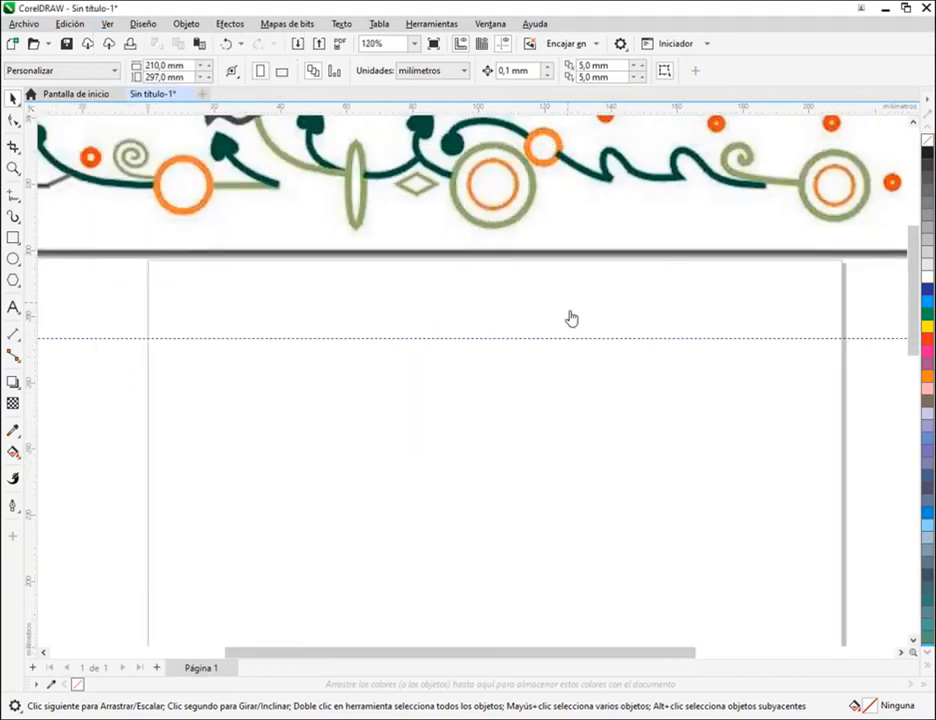
{"action": "left_click_drag", "start_coordinate": [589, 389], "coordinate": [353, 425]}
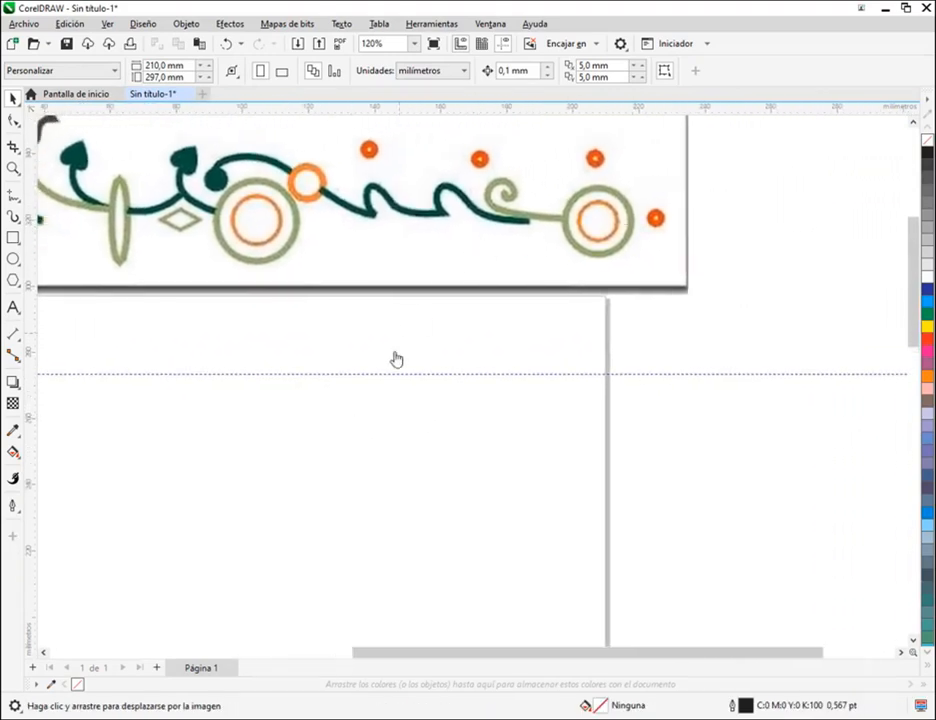
{"action": "scroll", "coordinate": [400, 380], "scroll_direction": "down", "scroll_amount": 2}
{"action": "left_click_drag", "start_coordinate": [541, 115], "coordinate": [195, 263]}
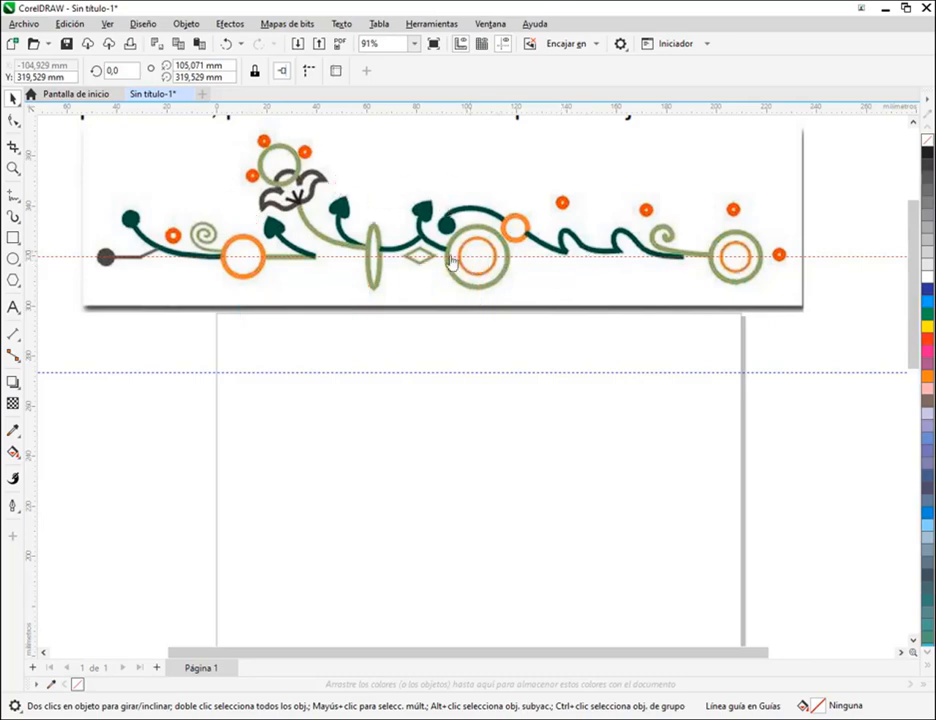
{"action": "left_click", "coordinate": [564, 336]}
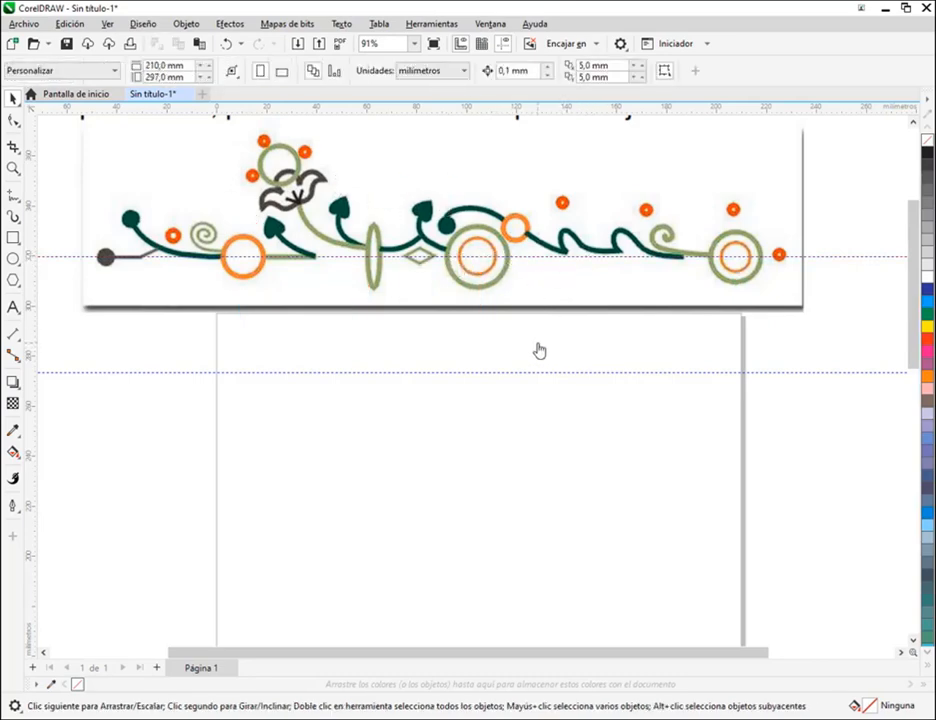
Draw an ellipse about 27 × 22 mm over the lower guideline at the page's right edge, plus a circle about 18 mm across below the guideline
{"action": "left_click", "coordinate": [12, 260]}
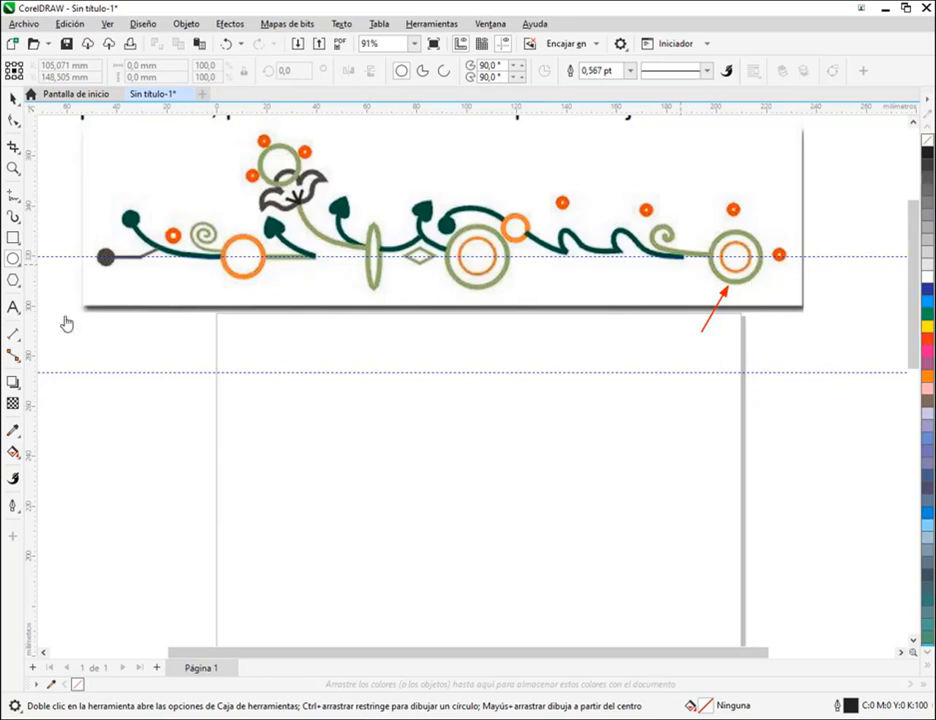
{"action": "left_click_drag", "start_coordinate": [720, 352], "coordinate": [786, 408]}
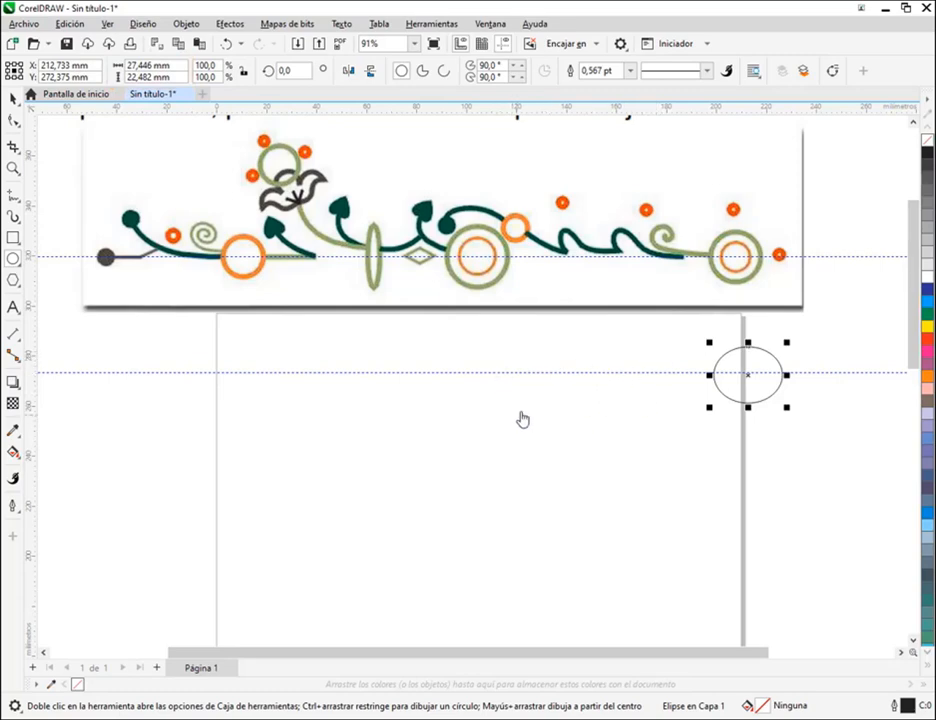
{"action": "left_click_drag", "start_coordinate": [553, 429], "coordinate": [603, 482]}
{"action": "key", "text": "ctrl+z"}
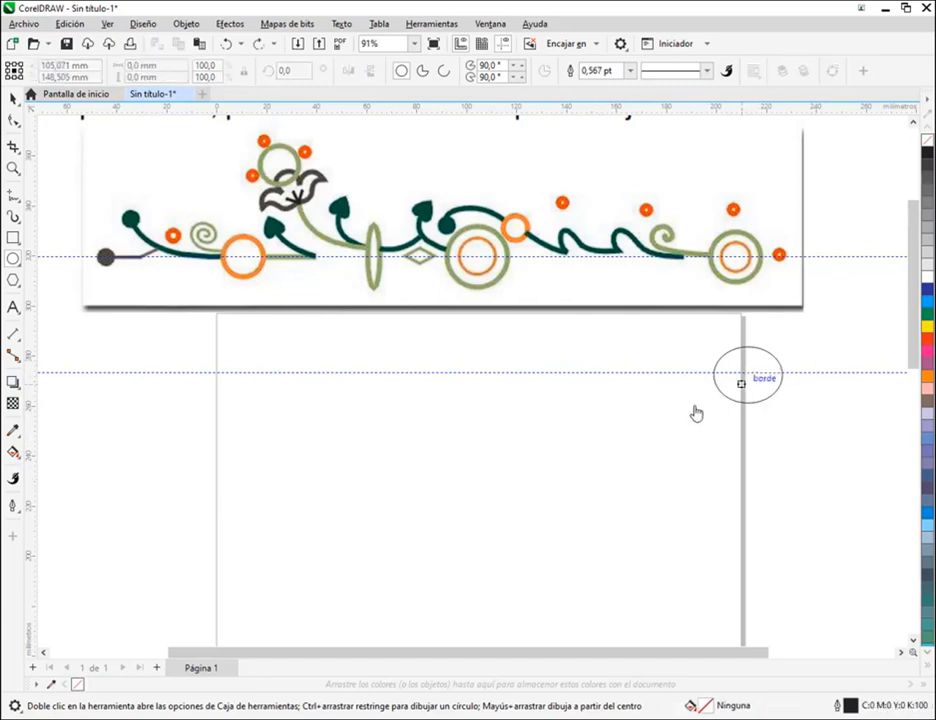
{"action": "left_click_drag", "start_coordinate": [585, 410], "coordinate": [630, 456]}
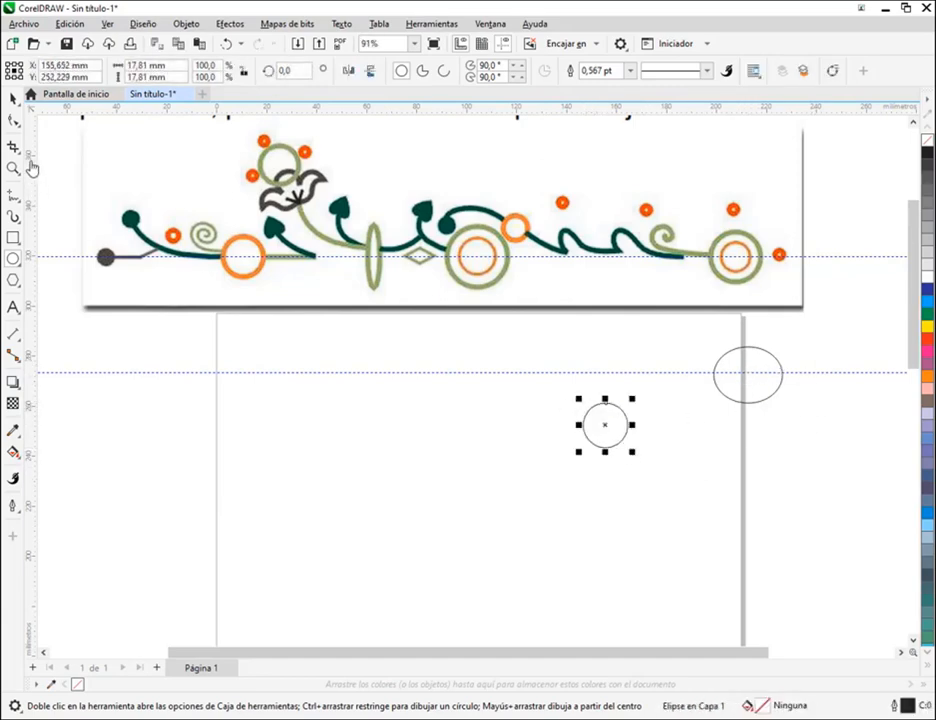
Select the ellipse at the page's right edge and set the Windows display scale to 125%
{"action": "left_click", "coordinate": [13, 98]}
{"action": "left_click", "coordinate": [755, 362]}
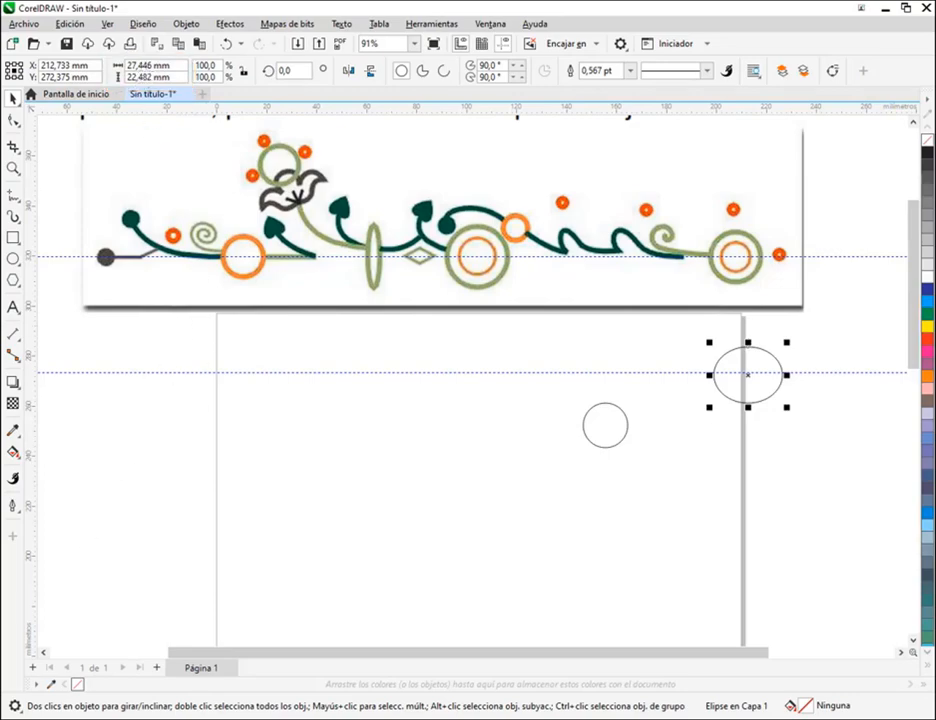
{"action": "key", "text": "super"}
{"action": "left_click", "coordinate": [17, 666]}
{"action": "left_click", "coordinate": [207, 271]}
{"action": "left_click", "coordinate": [376, 386]}
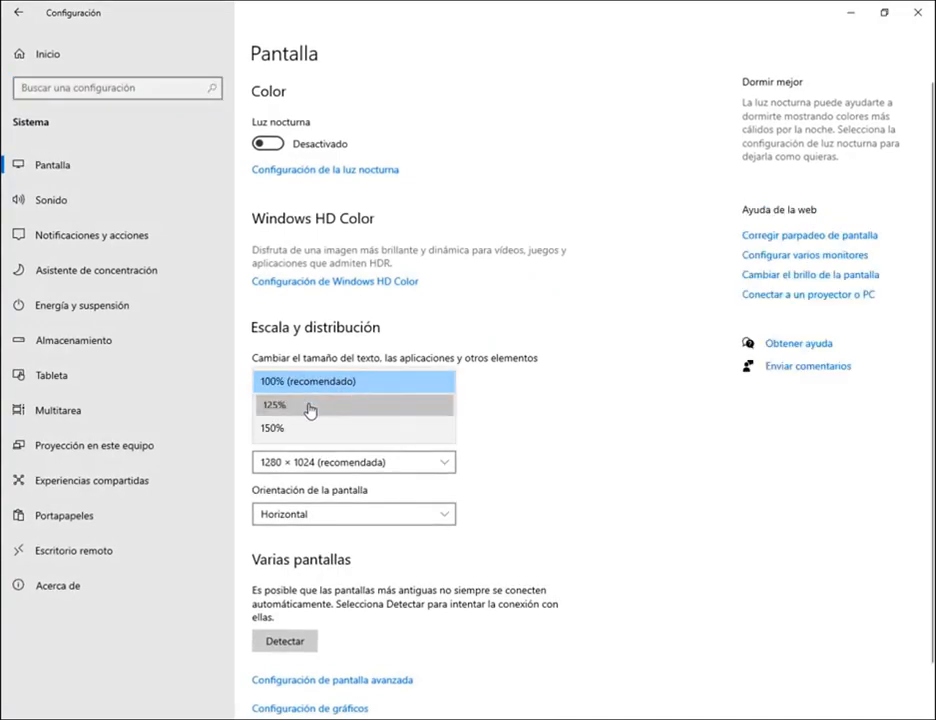
{"action": "left_click", "coordinate": [309, 409]}
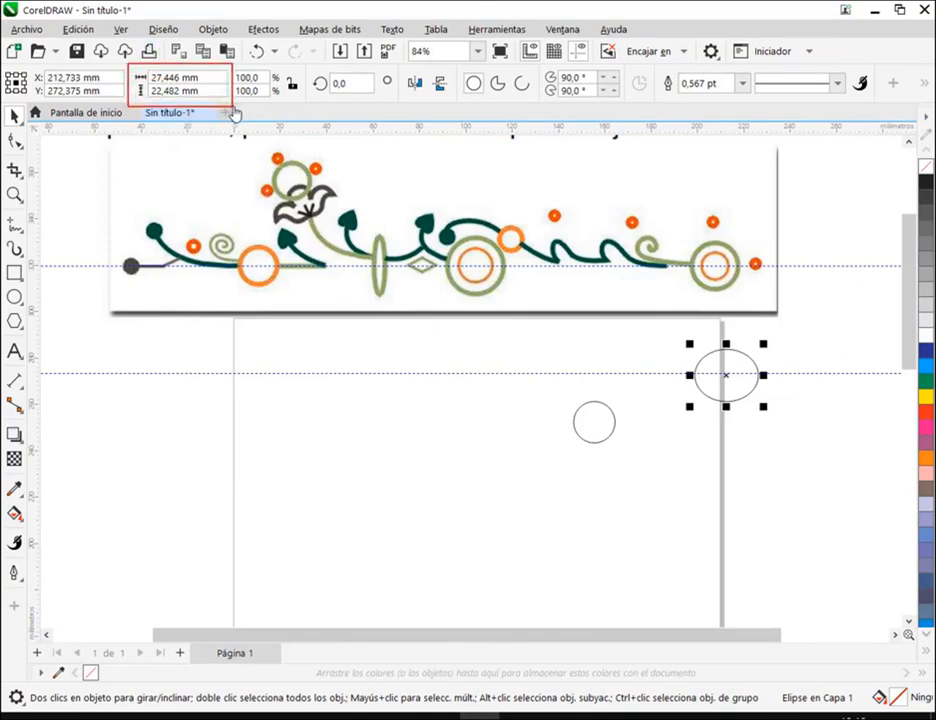
Set the selected ellipse's width and height both to 27 mm
{"action": "left_click", "coordinate": [294, 82]}
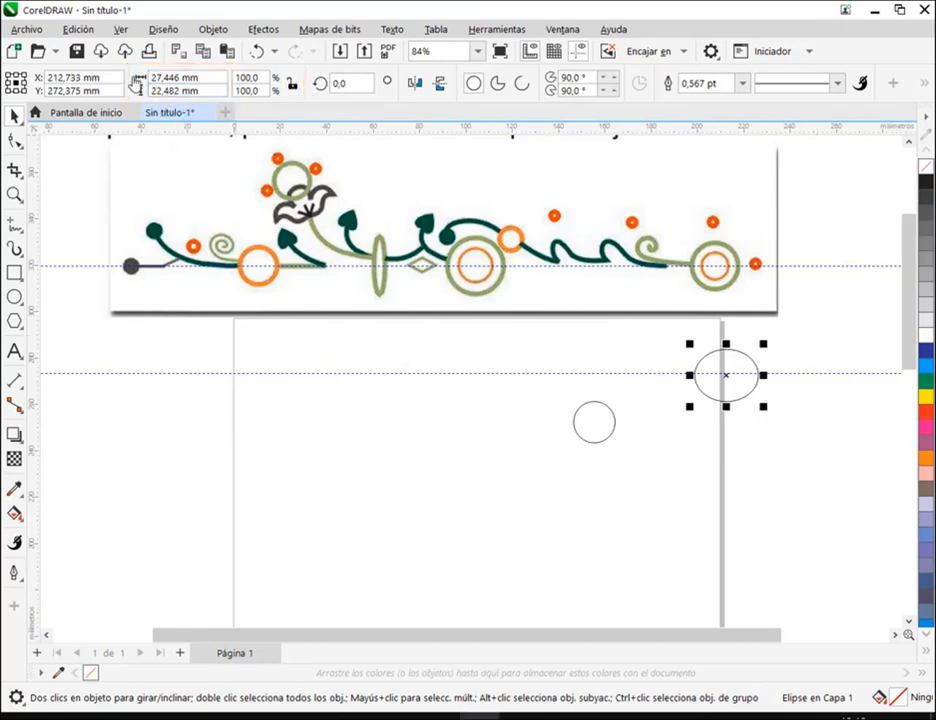
{"action": "left_click", "coordinate": [181, 83]}
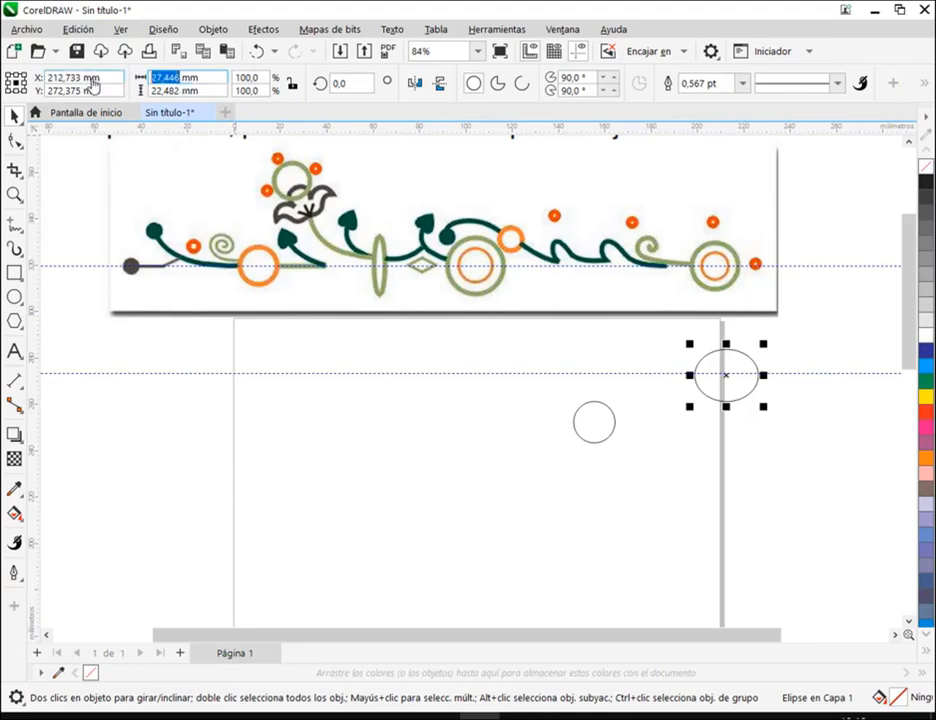
{"action": "type", "text": "27"}
{"action": "key", "text": "Tab"}
{"action": "type", "text": "27"}
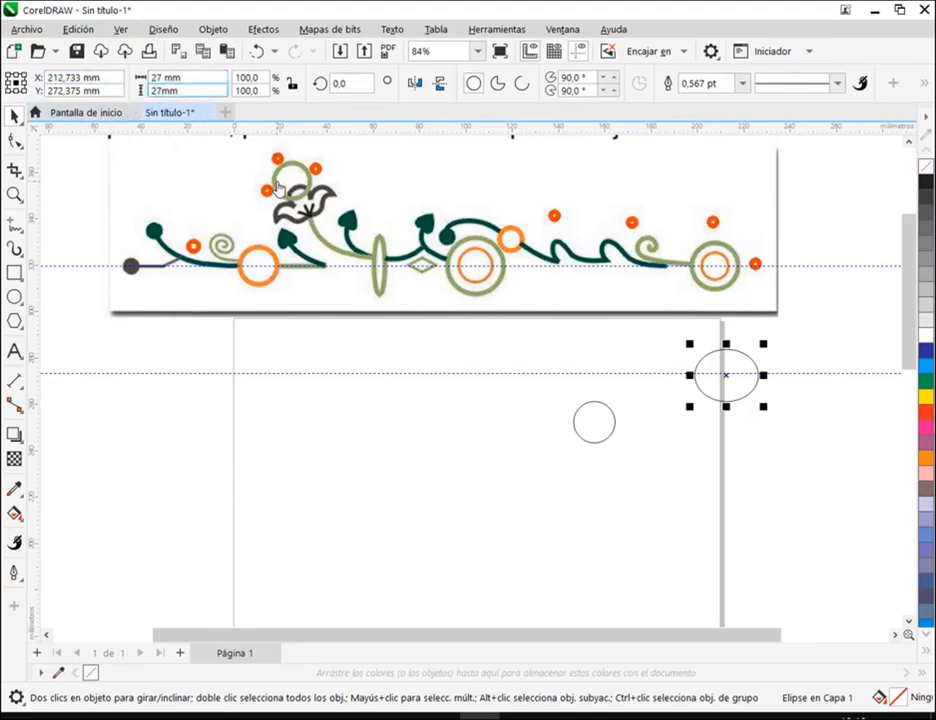
{"action": "key", "text": "Return"}
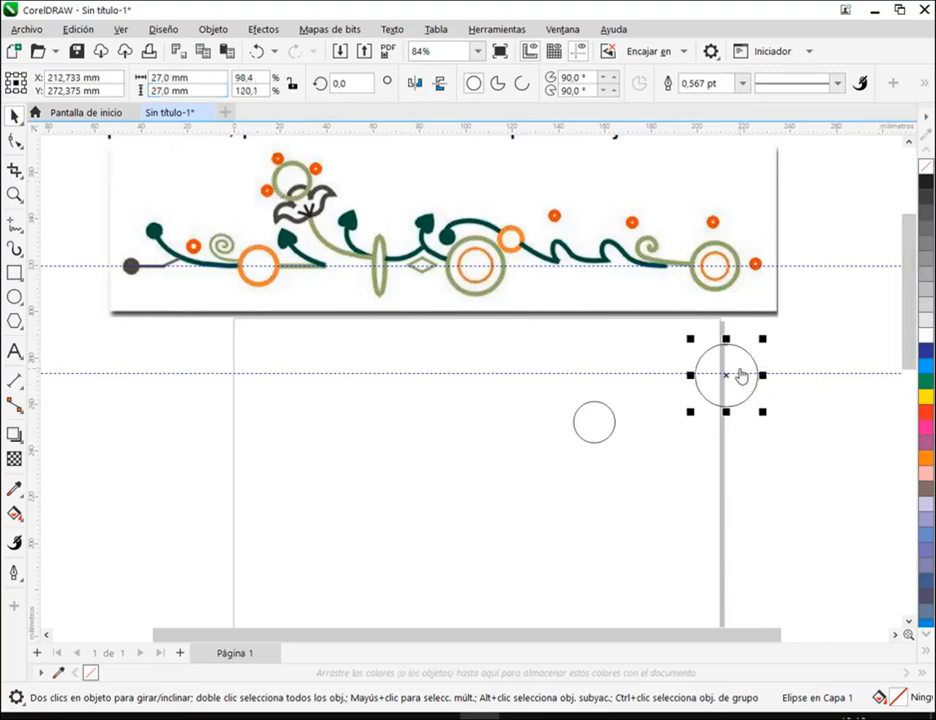
{"action": "left_click", "coordinate": [763, 410]}
{"action": "left_click", "coordinate": [742, 369]}
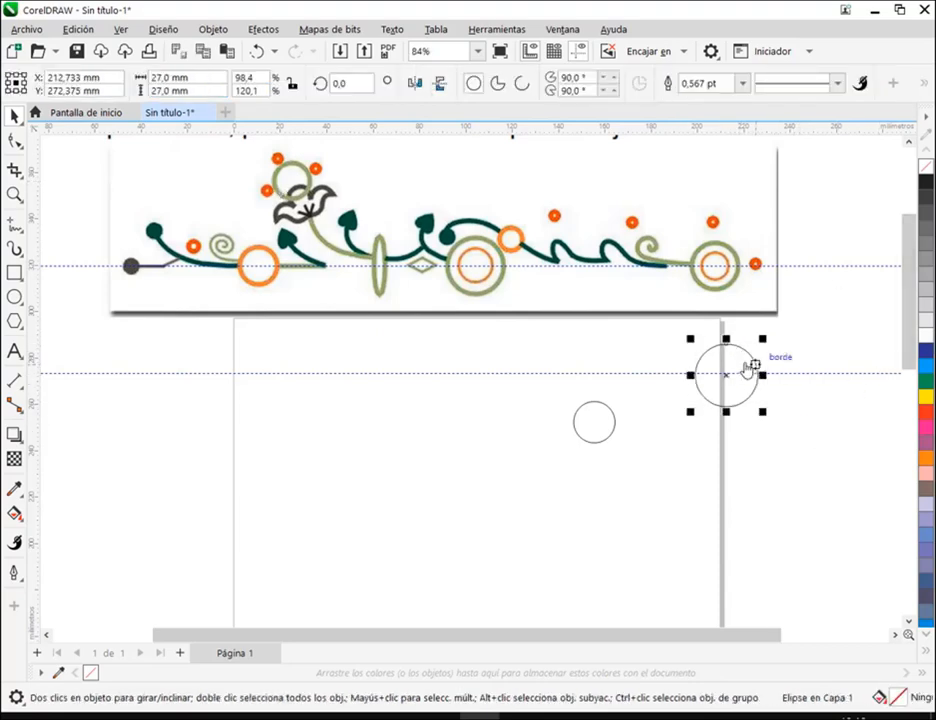
Delete the small circle below the lower guideline
{"action": "left_click", "coordinate": [594, 440]}
{"action": "key", "text": "Delete"}
{"action": "left_click", "coordinate": [737, 378]}
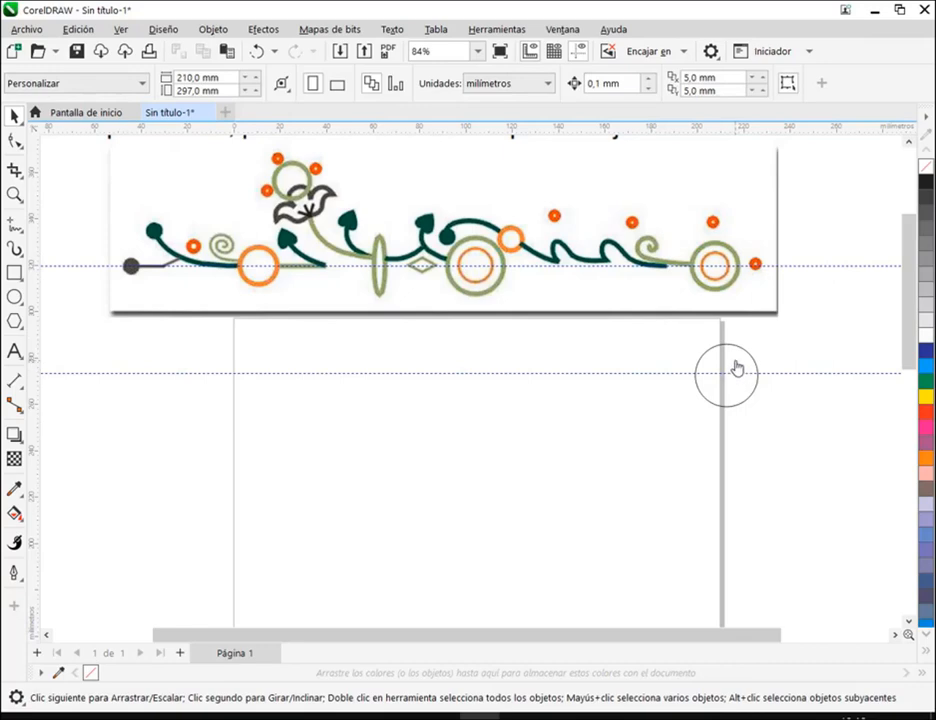
Move the 27 mm circle below the lower guideline and scale it down to about 24.5 mm across
{"action": "left_click", "coordinate": [737, 368]}
{"action": "scroll", "coordinate": [740, 367], "scroll_direction": "up", "scroll_amount": 2}
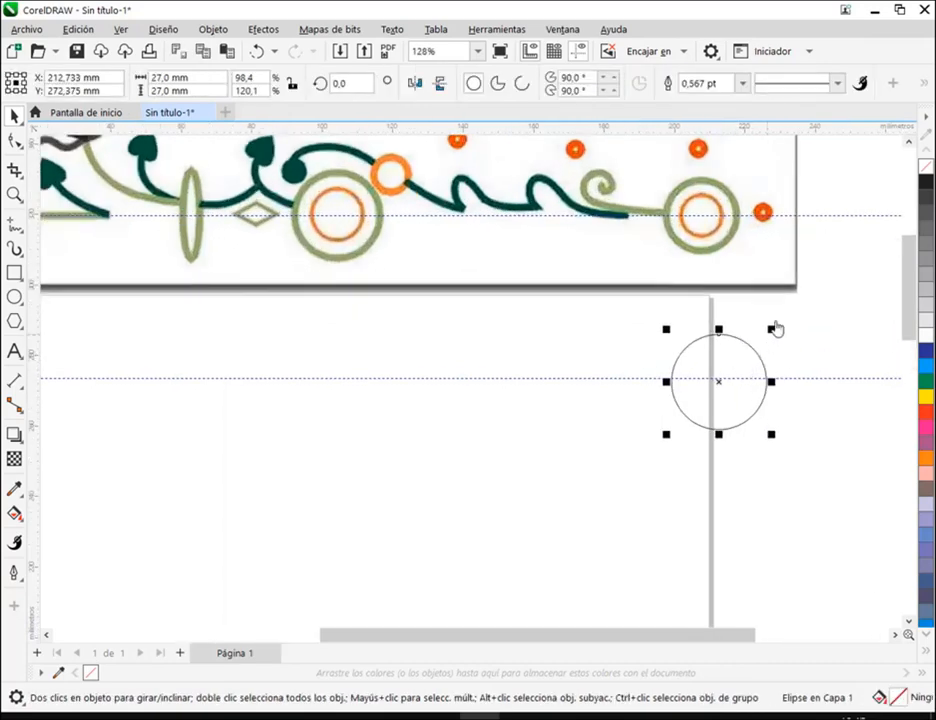
{"action": "left_click_drag", "start_coordinate": [731, 392], "coordinate": [626, 447]}
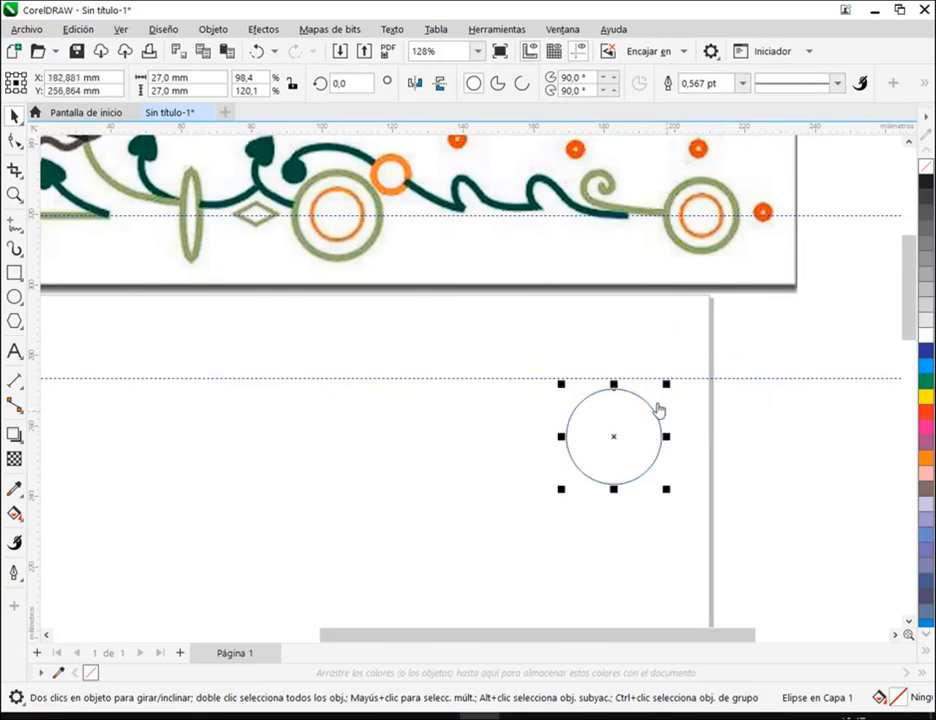
{"action": "left_click_drag", "start_coordinate": [666, 388], "coordinate": [658, 398]}
{"action": "left_click_drag", "start_coordinate": [621, 465], "coordinate": [622, 471]}
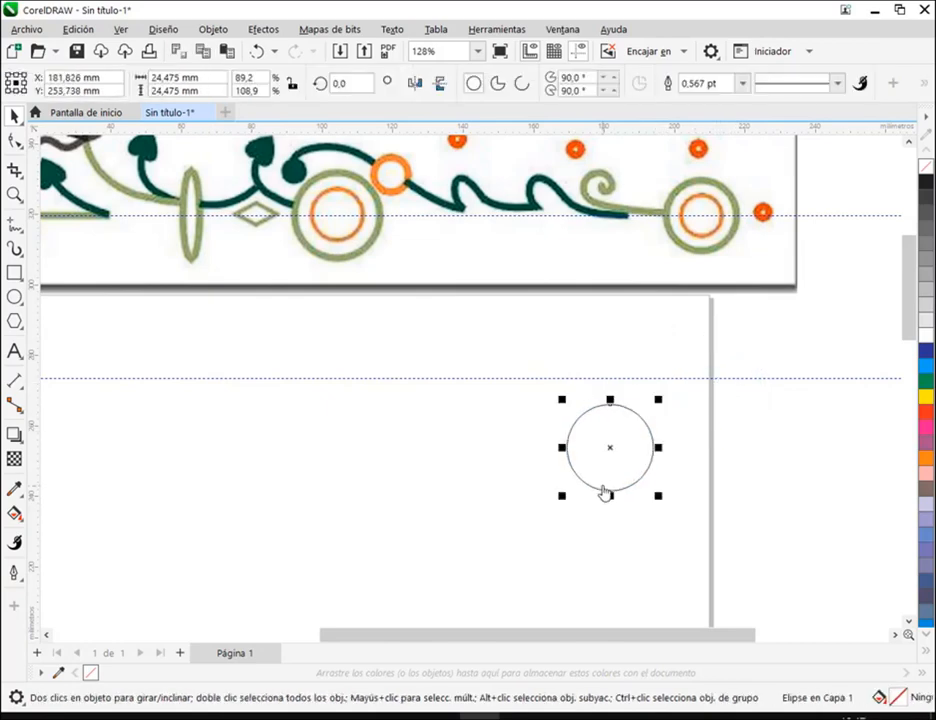
Reposition the circle farther below the guideline, at about X 162 mm, Y 239 mm
{"action": "left_click", "coordinate": [760, 490]}
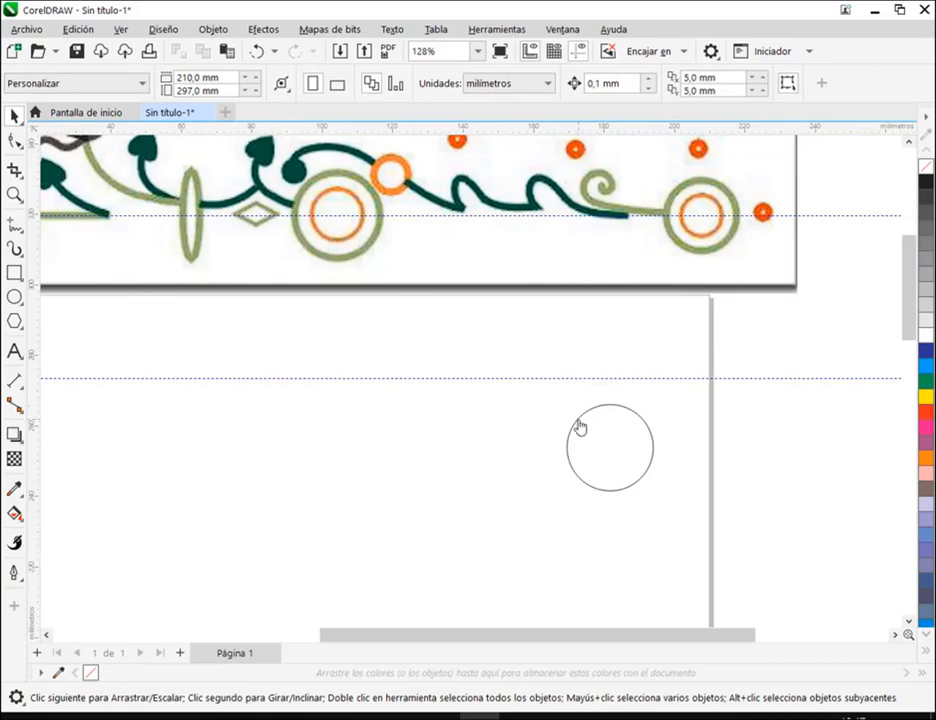
{"action": "left_click_drag", "start_coordinate": [579, 428], "coordinate": [673, 403]}
{"action": "left_click_drag", "start_coordinate": [724, 449], "coordinate": [560, 527]}
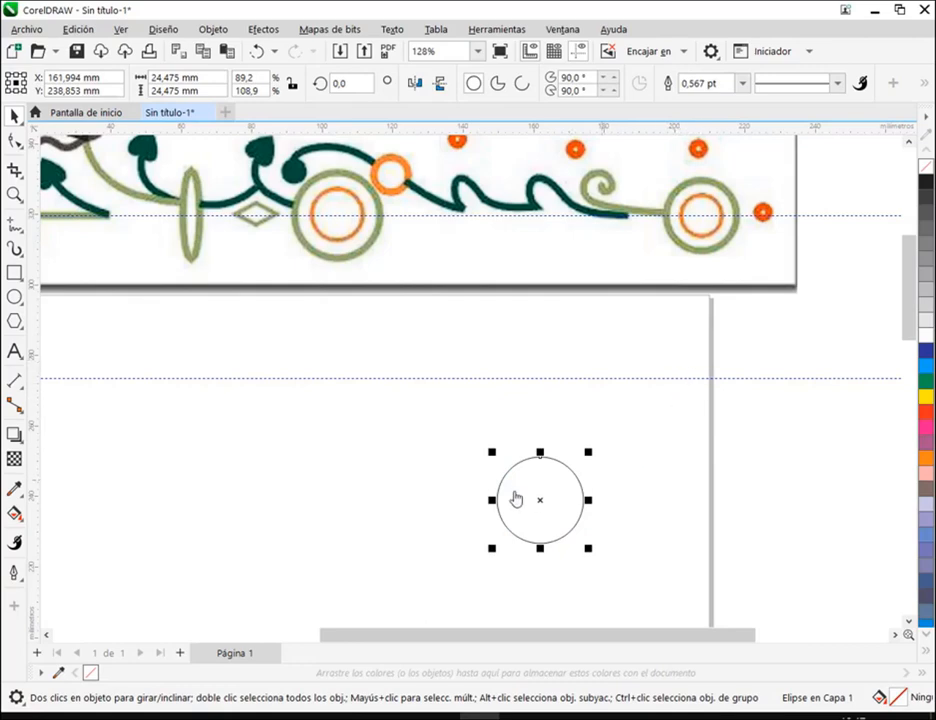
{"action": "left_click_drag", "start_coordinate": [570, 485], "coordinate": [543, 503]}
Turn snapping to objects off and back on
{"action": "left_click", "coordinate": [124, 30]}
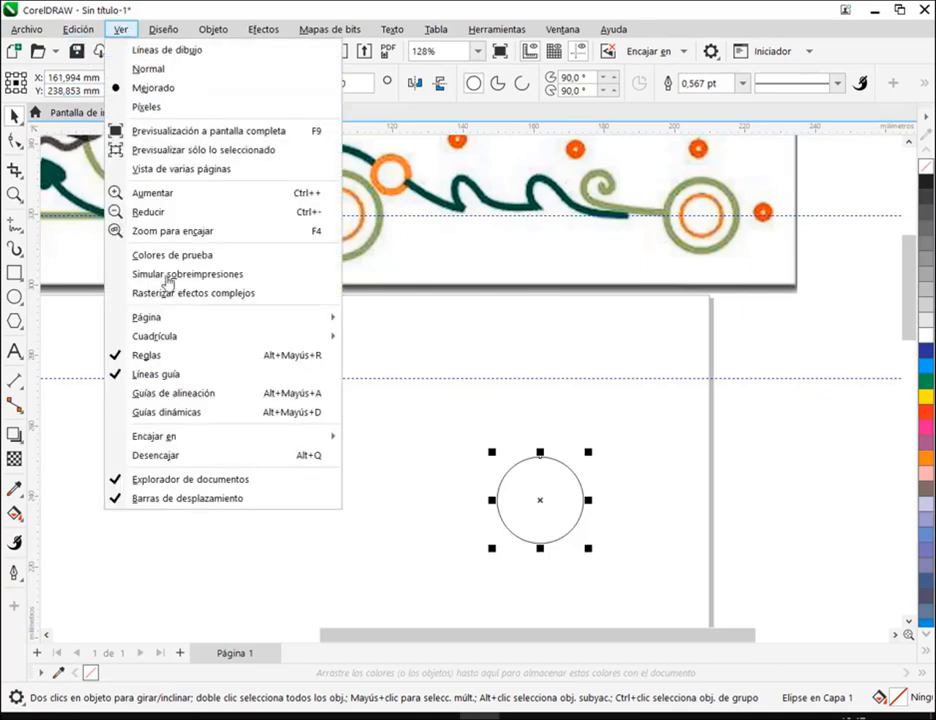
{"action": "mouse_move", "coordinate": [253, 447]}
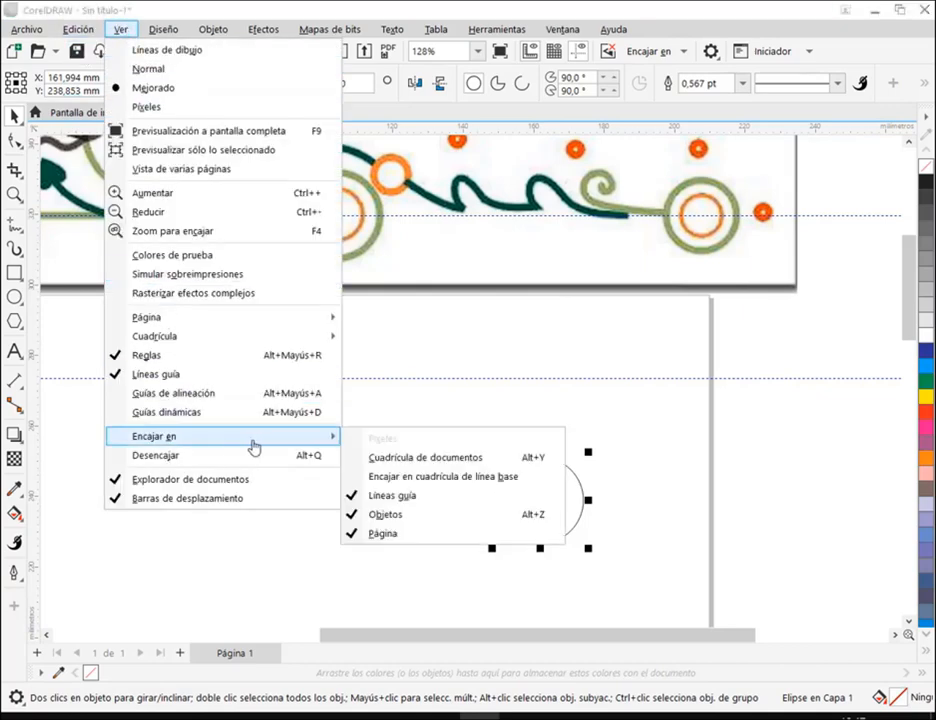
{"action": "left_click", "coordinate": [401, 521]}
{"action": "left_click", "coordinate": [401, 522]}
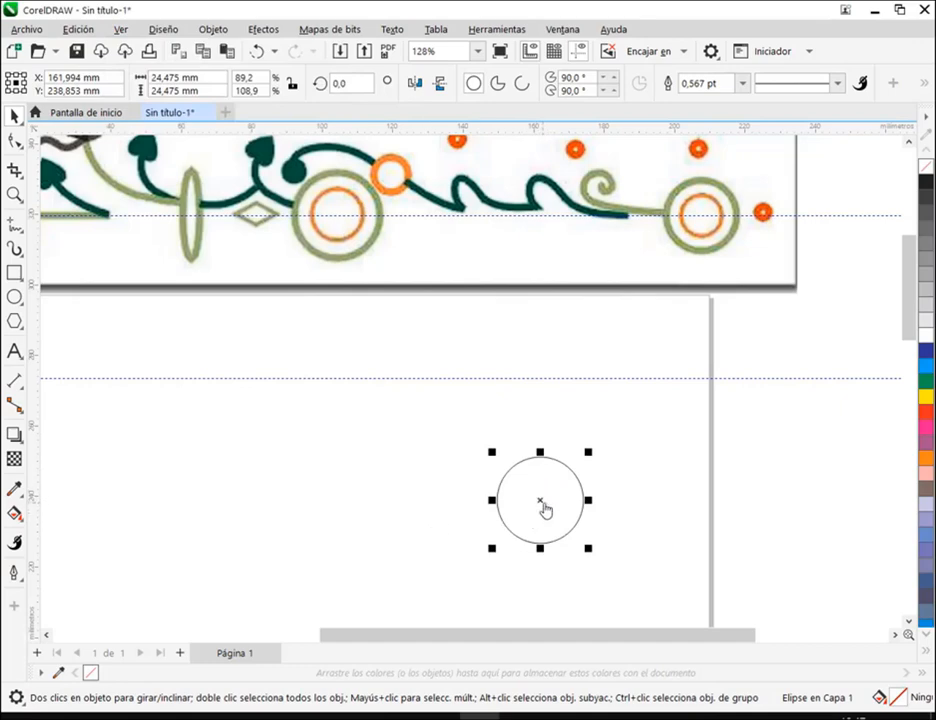
{"action": "left_click", "coordinate": [120, 31]}
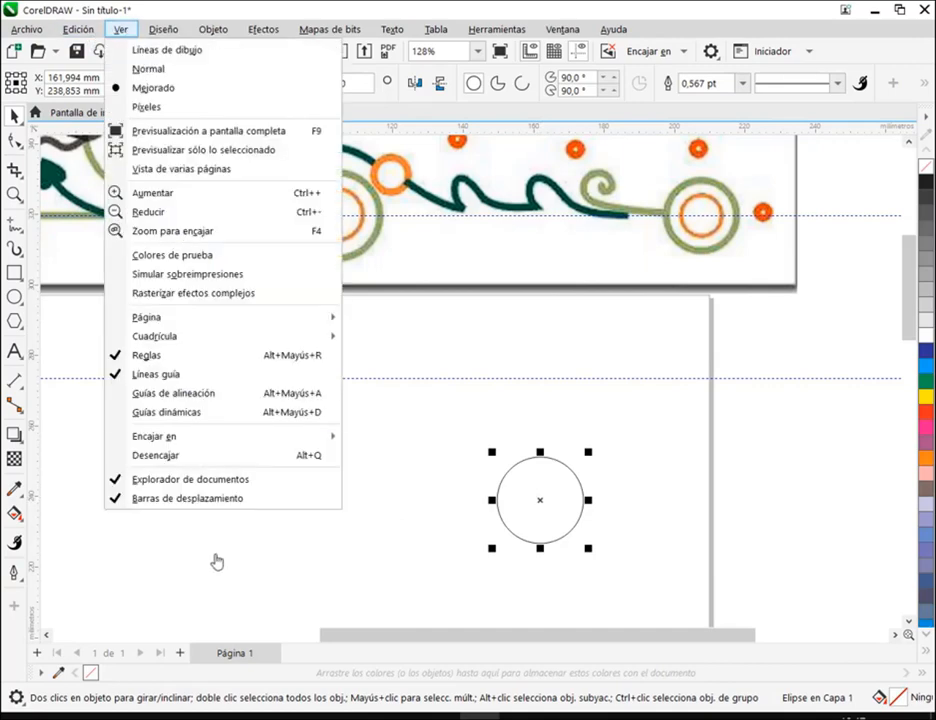
{"action": "mouse_move", "coordinate": [249, 438]}
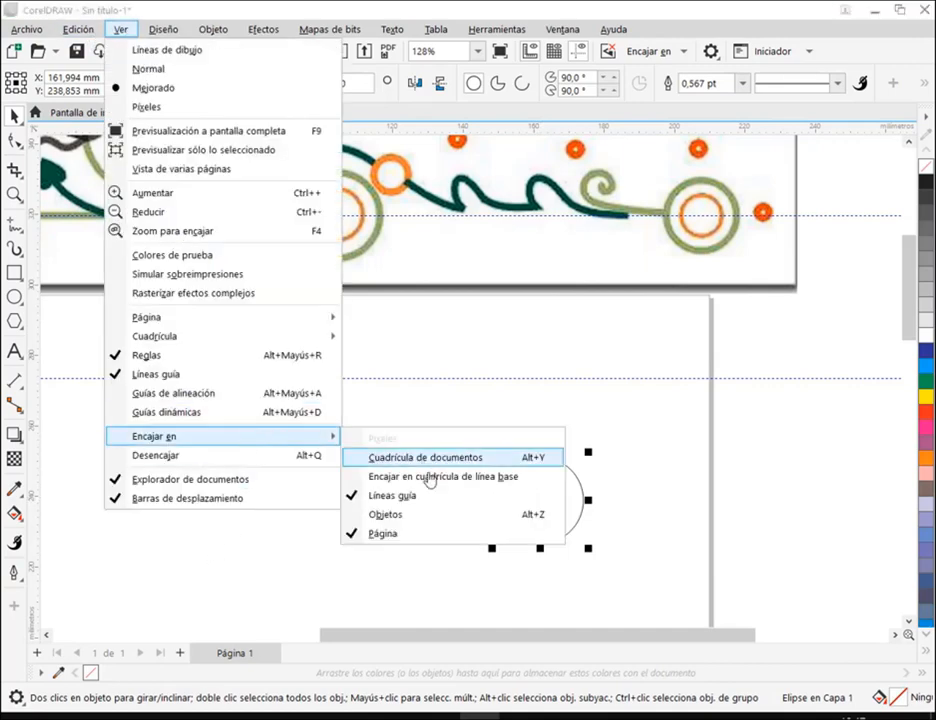
{"action": "left_click", "coordinate": [383, 515]}
Snap the circle's centre to the lower guideline at about X 206 mm and scale it about its centre to about 22 mm across
{"action": "left_click_drag", "start_coordinate": [541, 502], "coordinate": [696, 384]}
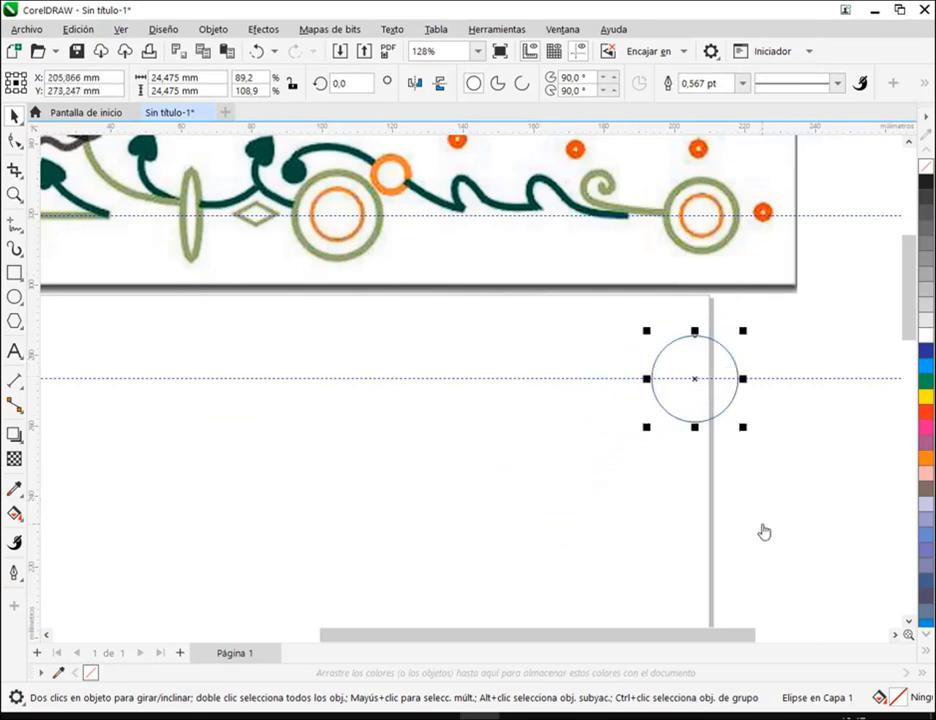
{"action": "left_click_drag", "start_coordinate": [745, 333], "coordinate": [773, 357]}
{"action": "left_click", "coordinate": [746, 353]}
{"action": "left_click", "coordinate": [724, 352]}
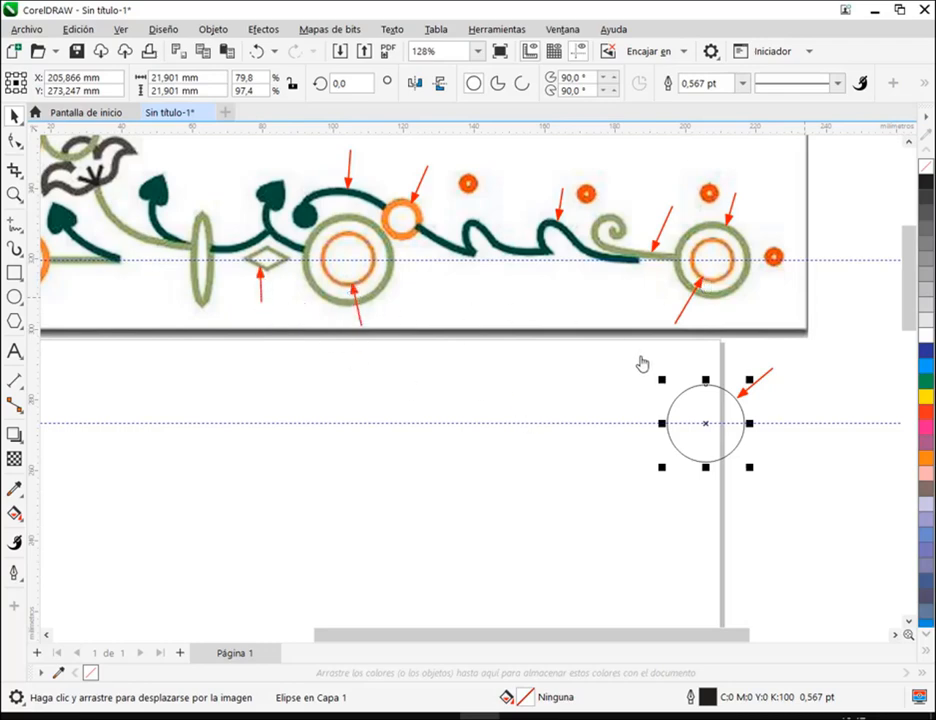
{"action": "left_click", "coordinate": [786, 403]}
{"action": "left_click", "coordinate": [710, 418]}
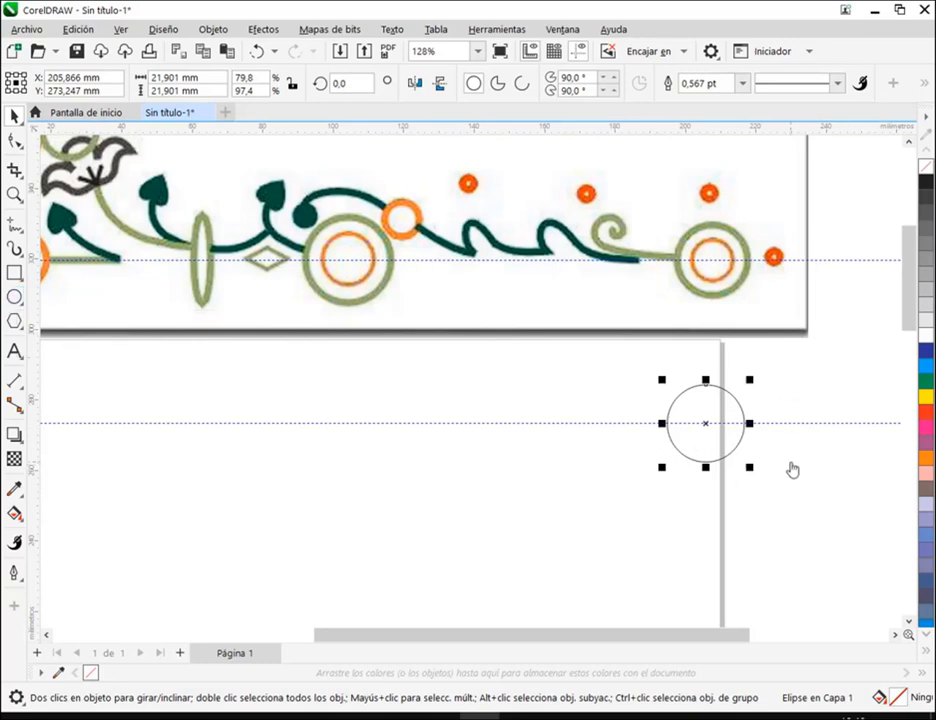
Try to fit a shrunken duplicate of the circle concentrically inside the original, and delete the duplicate
{"action": "scroll", "coordinate": [811, 407], "scroll_direction": "up", "scroll_amount": 2}
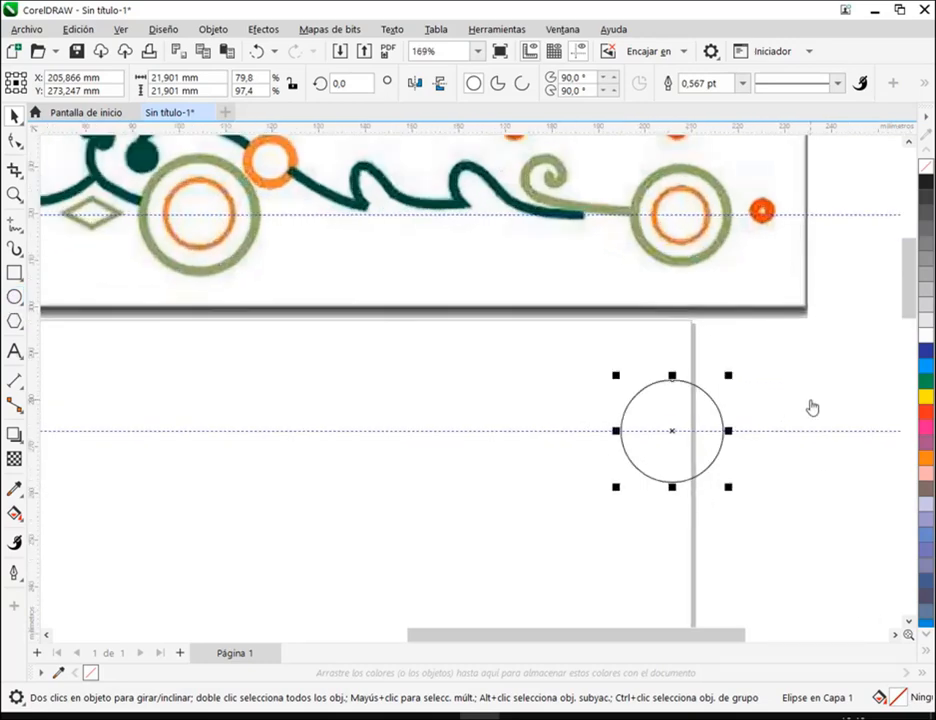
{"action": "key", "text": "ctrl+d"}
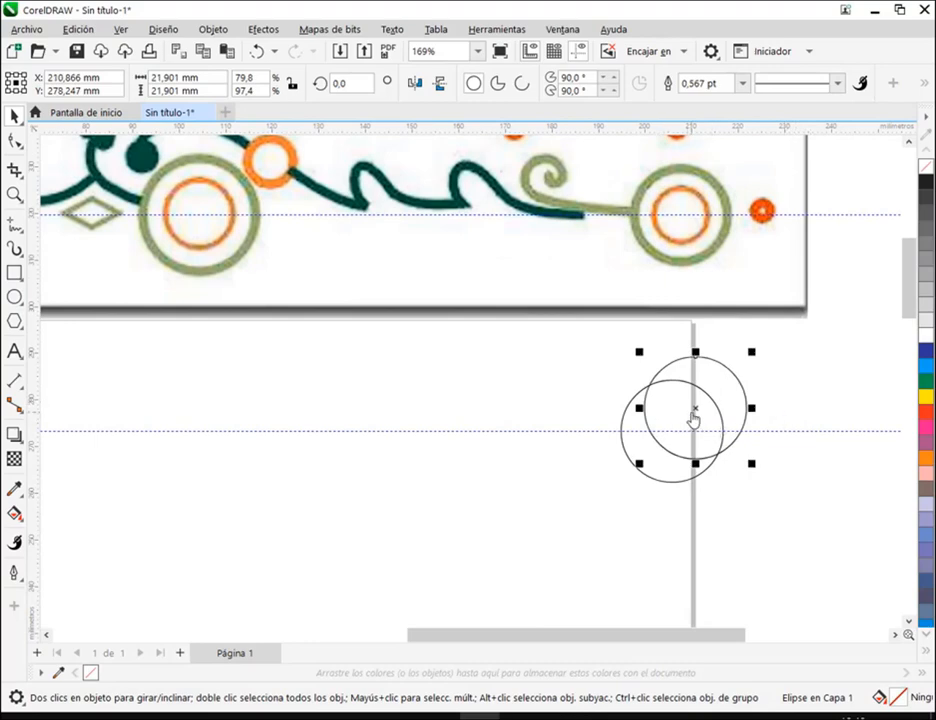
{"action": "left_click_drag", "start_coordinate": [752, 354], "coordinate": [730, 374]}
{"action": "mouse_move", "coordinate": [683, 420]}
{"action": "left_mouse_down"}
{"action": "mouse_move", "coordinate": [659, 434]}
{"action": "mouse_move", "coordinate": [672, 432]}
{"action": "left_mouse_up"}
{"action": "key", "text": "Delete"}
{"action": "left_click", "coordinate": [720, 408]}
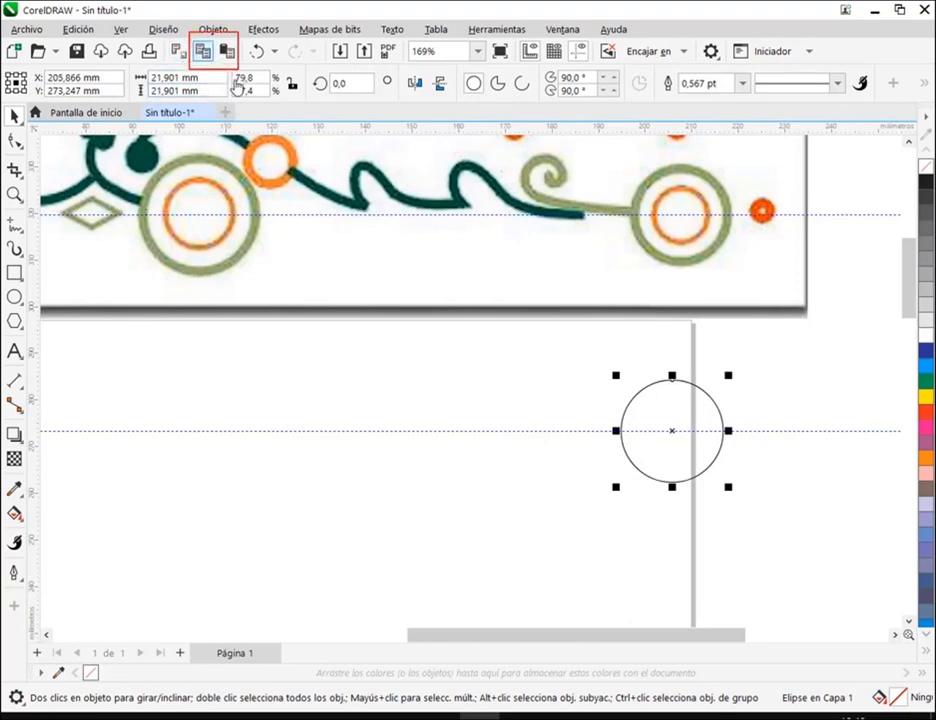
Copy the circle, and open and close the Windows on-screen keyboard
{"action": "left_click", "coordinate": [78, 30]}
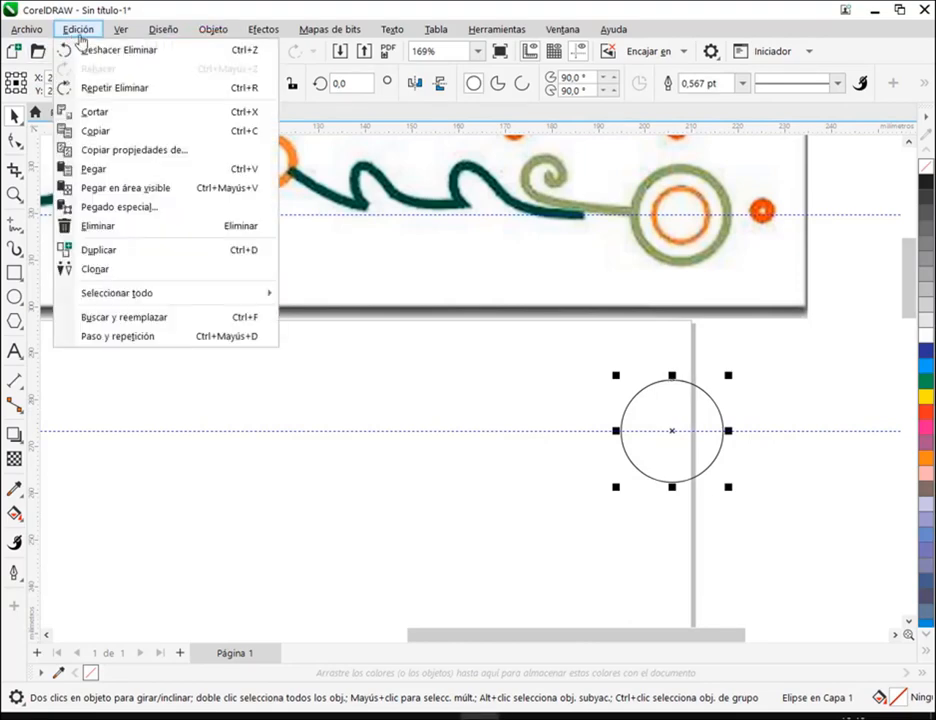
{"action": "left_click", "coordinate": [110, 131]}
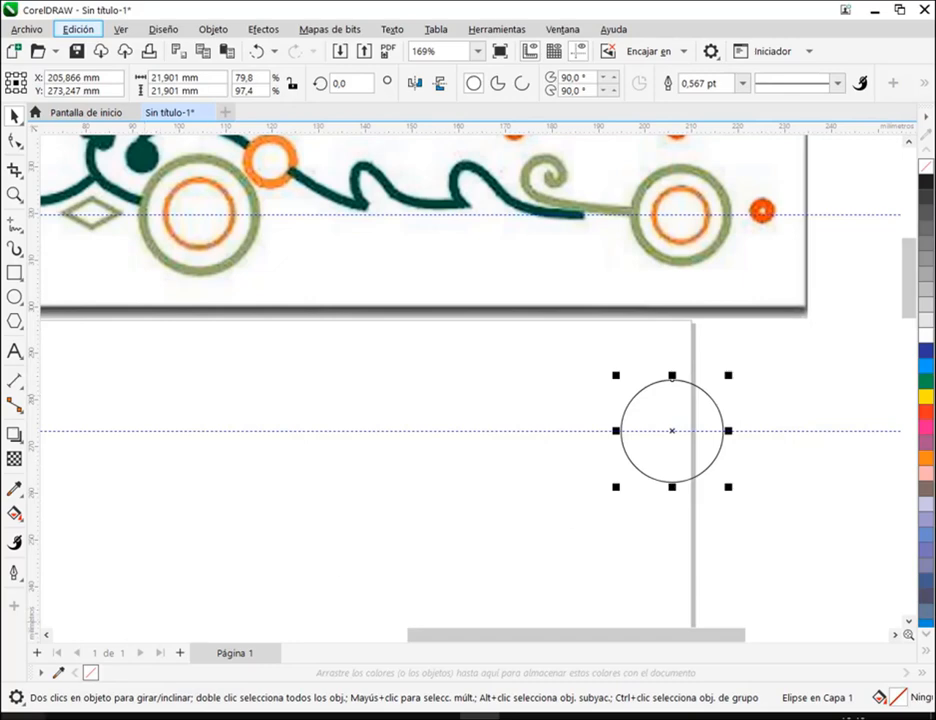
{"action": "key", "text": "super"}
{"action": "type", "text": "tecl"}
{"action": "key", "text": "Return"}
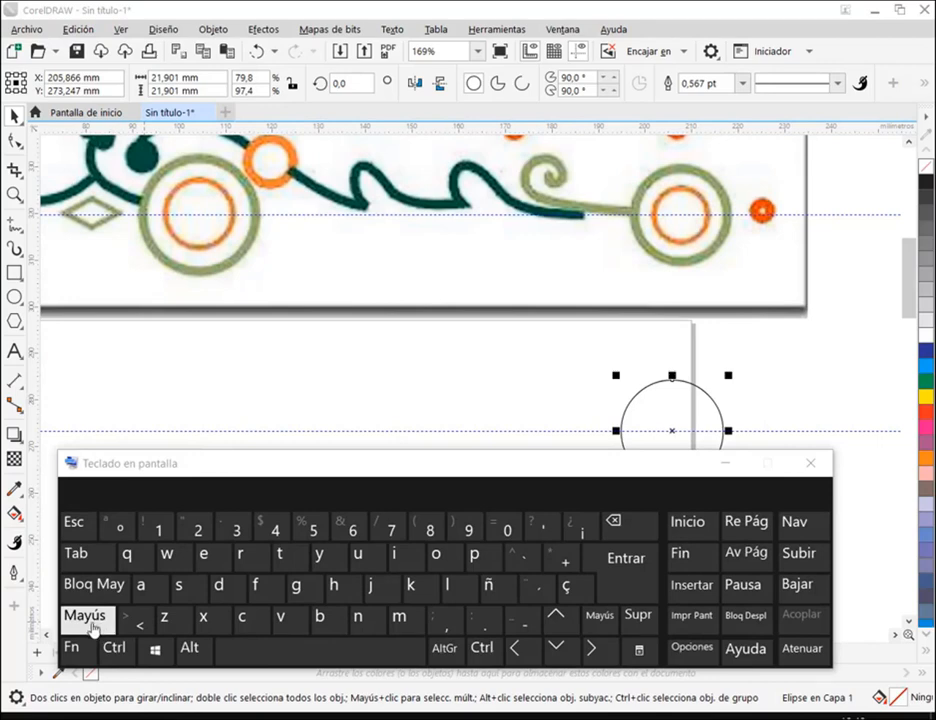
{"action": "key", "text": "ctrl+shift+d"}
{"action": "mouse_move", "coordinate": [238, 355]}
{"action": "left_mouse_down"}
{"action": "mouse_move", "coordinate": [267, 405]}
{"action": "mouse_move", "coordinate": [259, 414]}
{"action": "mouse_move", "coordinate": [258, 404]}
{"action": "left_mouse_up"}
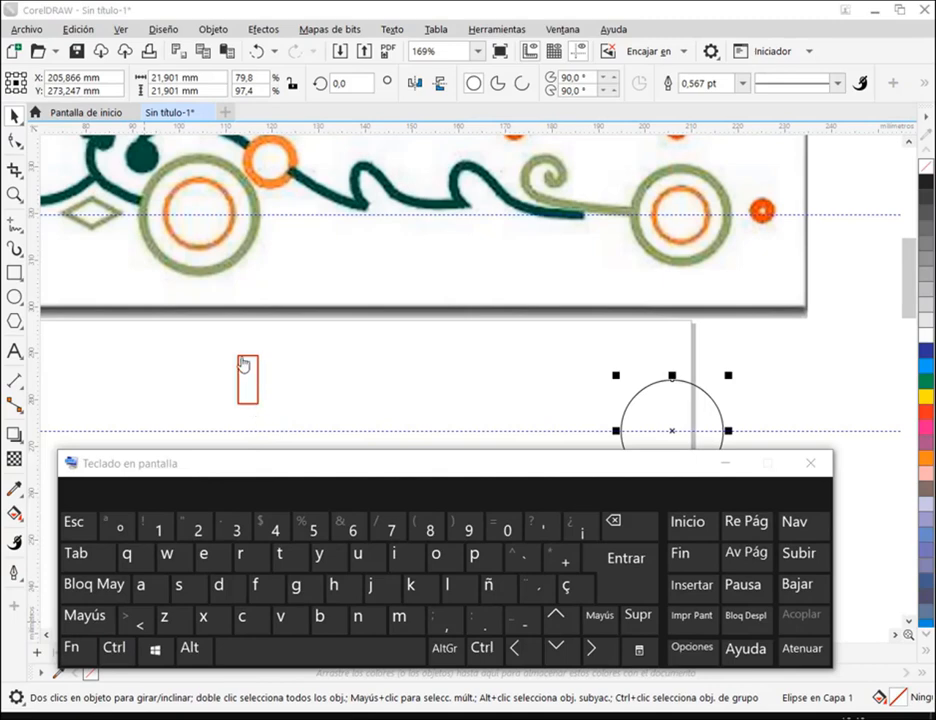
{"action": "key", "text": "ctrl+shift+d"}
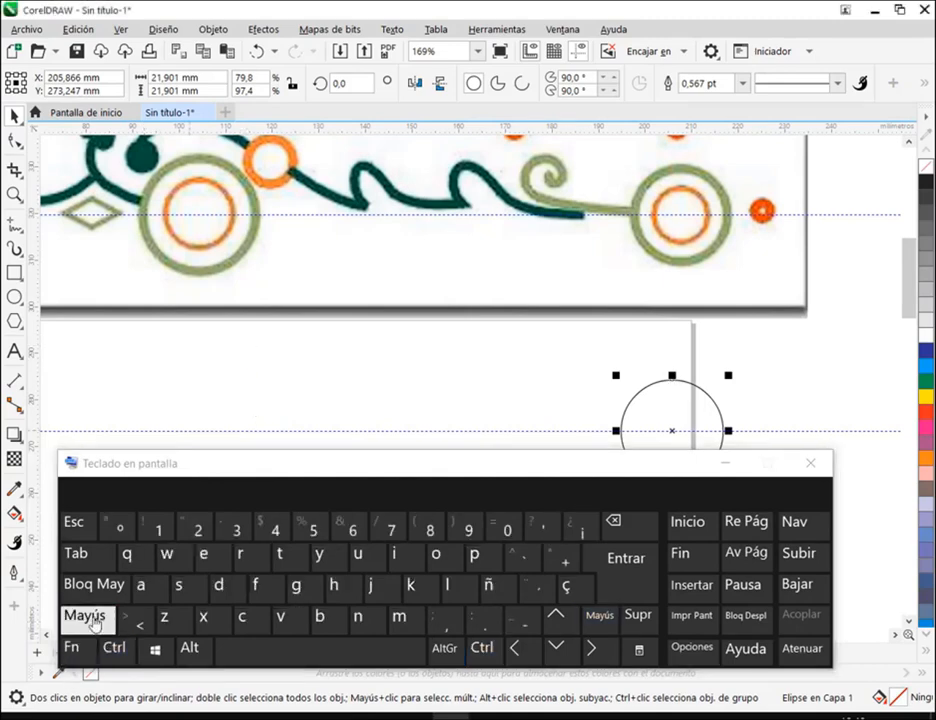
{"action": "left_click", "coordinate": [809, 464]}
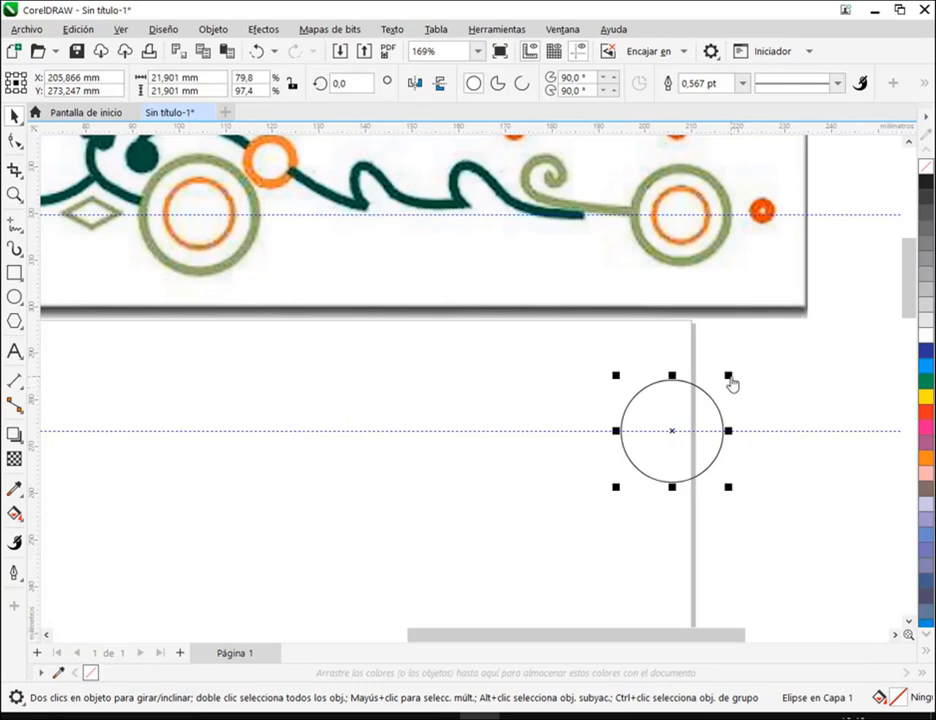
Create a concentric copy inside the circle on the lower guideline, scaled to about 14.6 mm across
{"action": "left_click_drag", "start_coordinate": [731, 383], "coordinate": [721, 399]}
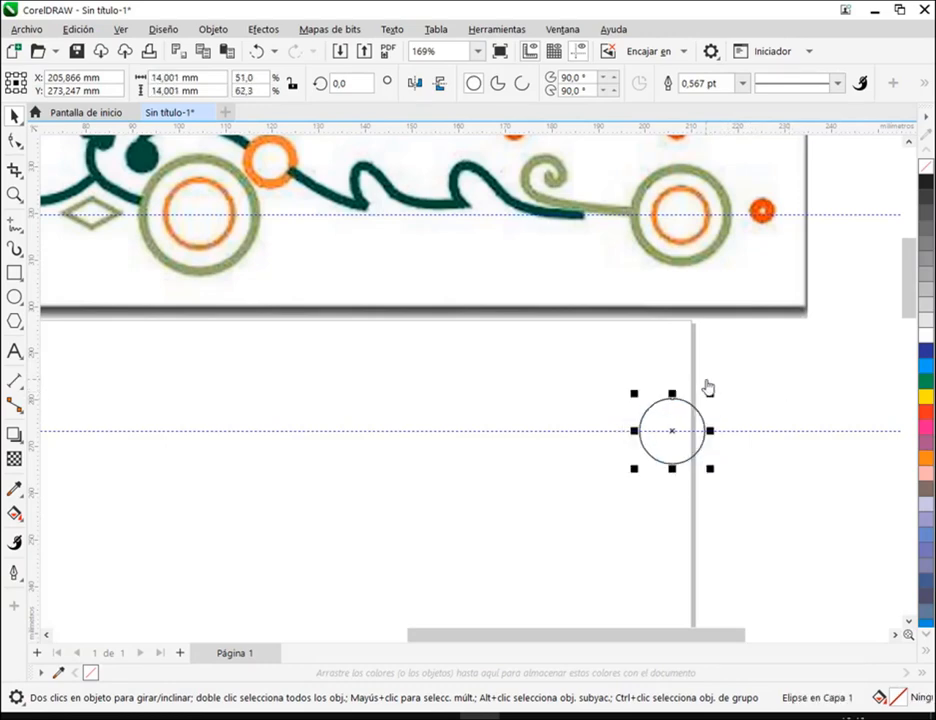
{"action": "key", "text": "ctrl+z"}
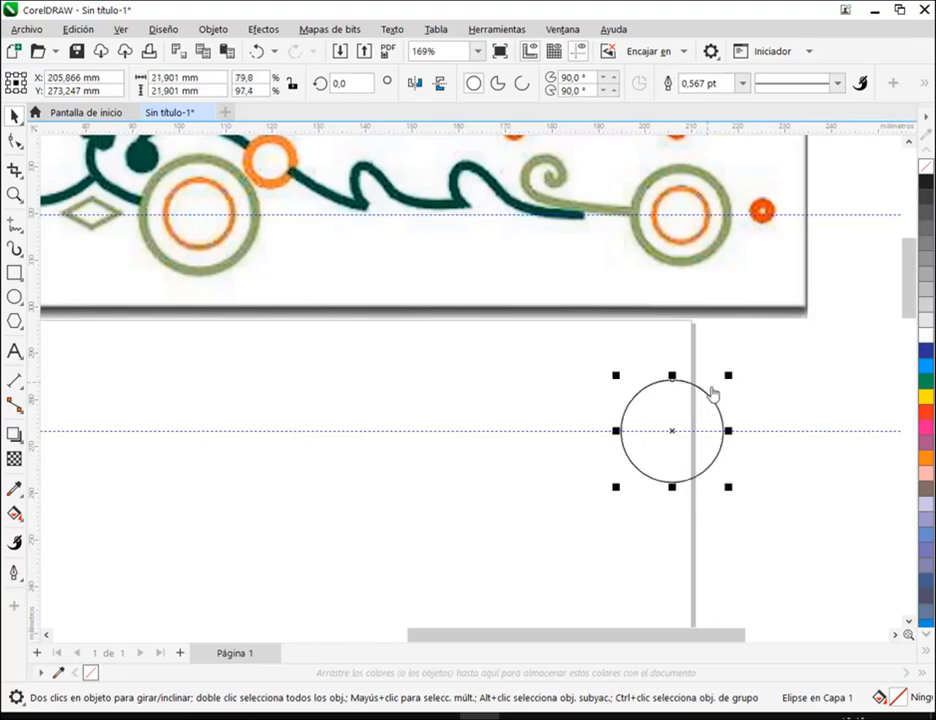
{"action": "left_click_drag", "start_coordinate": [733, 382], "coordinate": [731, 397]}
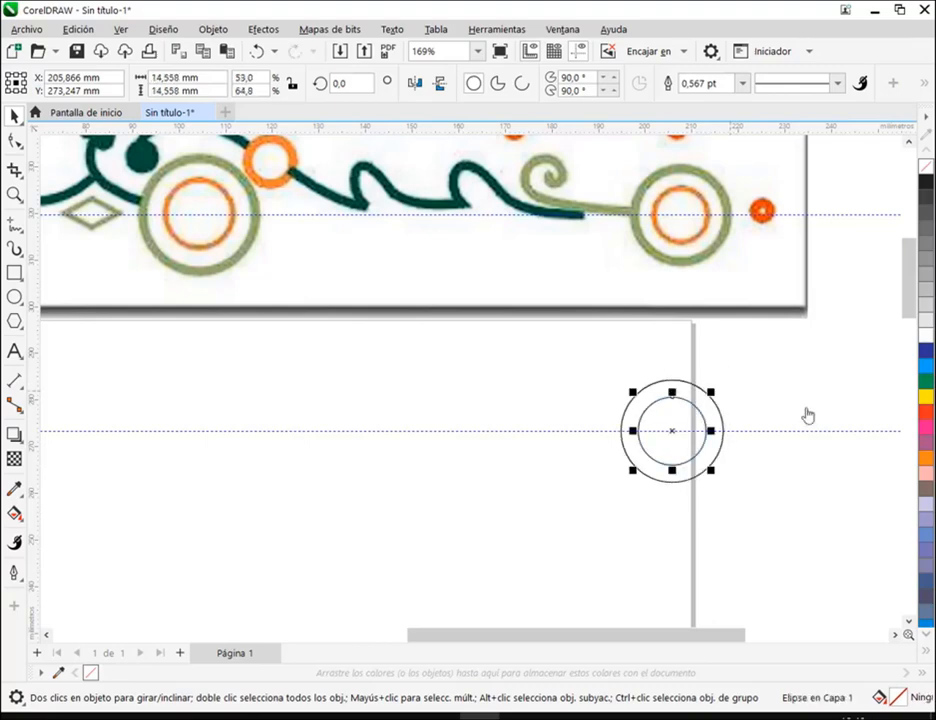
{"action": "left_click", "coordinate": [804, 554]}
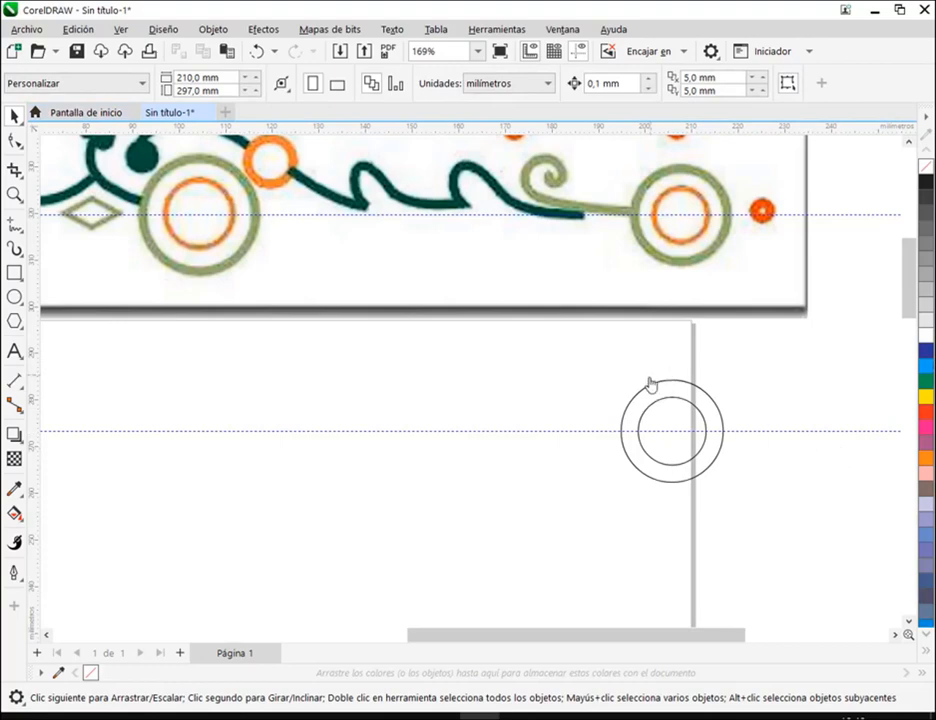
Start saving the drawing under a chosen location and browse to the Documents folder
{"action": "left_click", "coordinate": [27, 29]}
{"action": "left_click", "coordinate": [111, 211]}
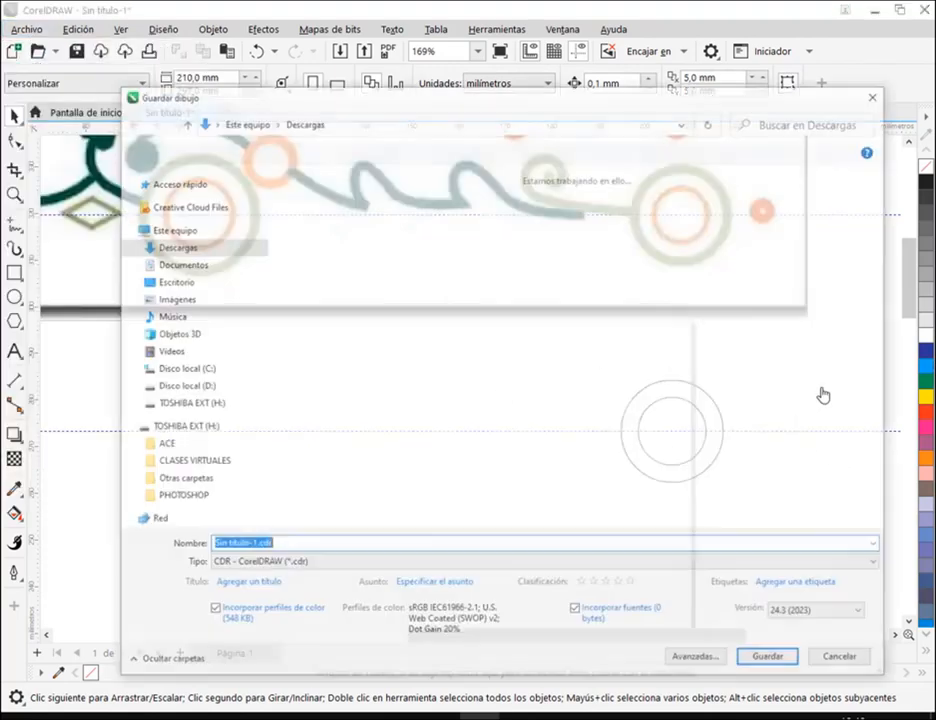
{"action": "left_click", "coordinate": [170, 281]}
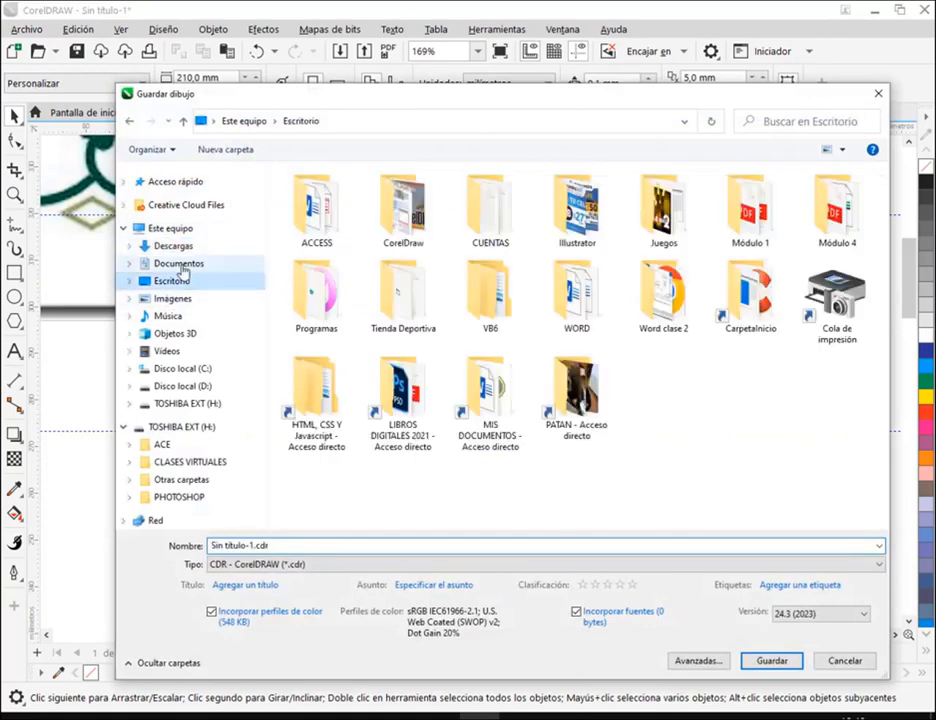
{"action": "left_click", "coordinate": [180, 263]}
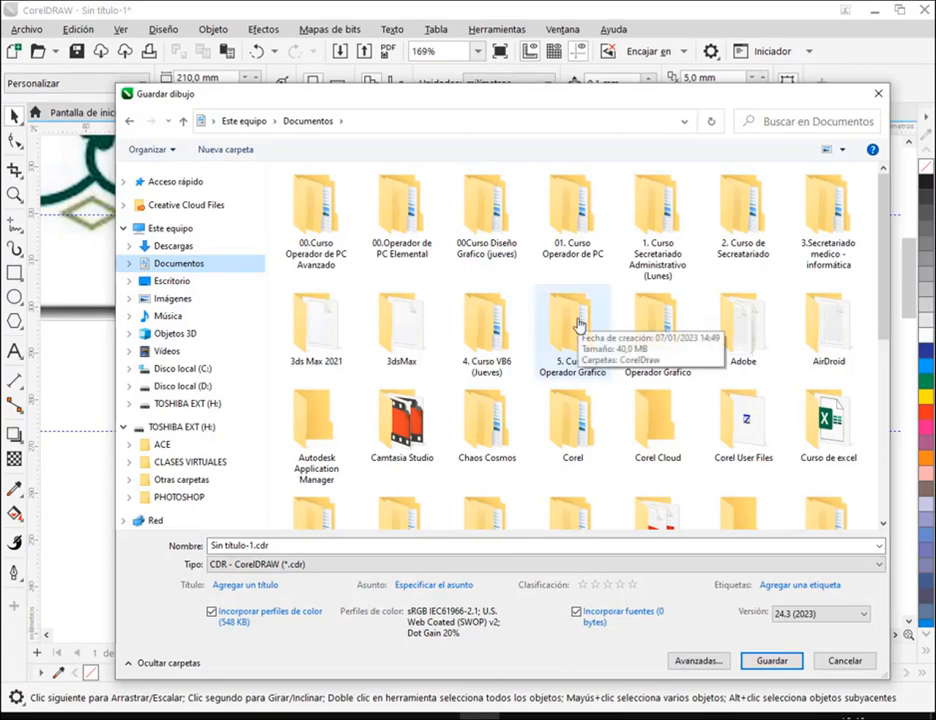
Check the contents of the "55. Curso Operador Grafico" and "5. Curso Operador Grafico" folders and return to Documents
{"action": "double_click", "coordinate": [656, 328]}
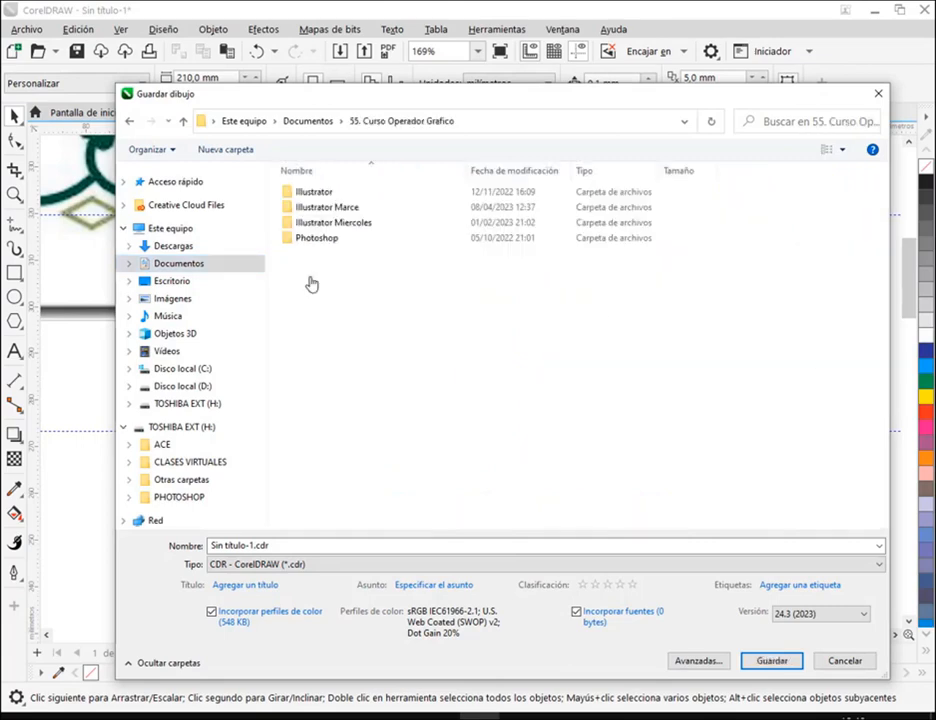
{"action": "left_click", "coordinate": [310, 121]}
{"action": "double_click", "coordinate": [567, 370]}
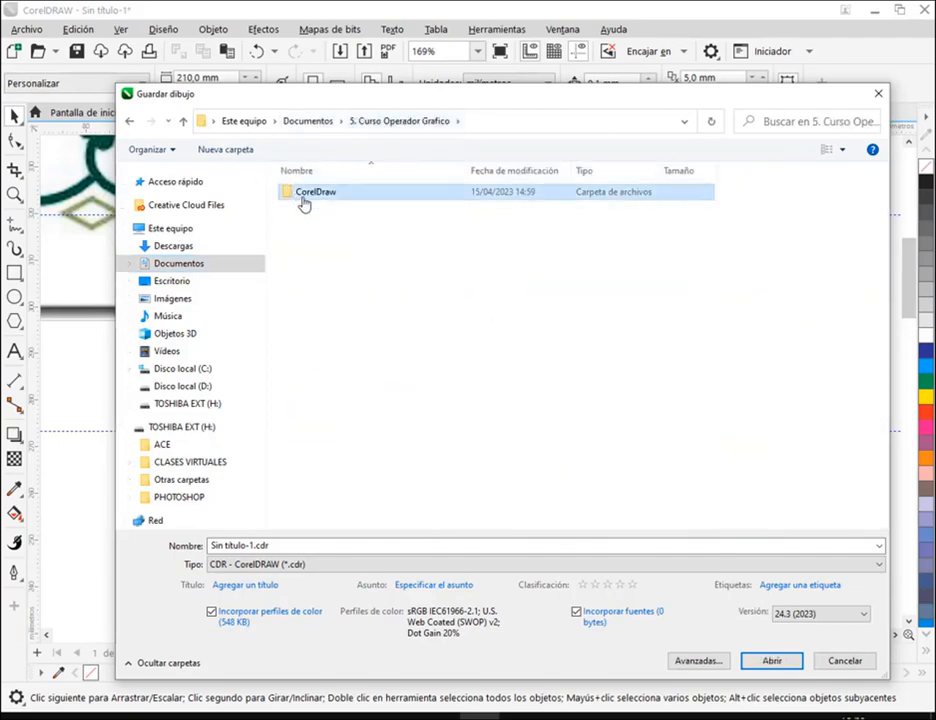
{"action": "double_click", "coordinate": [304, 196]}
{"action": "left_click", "coordinate": [424, 122]}
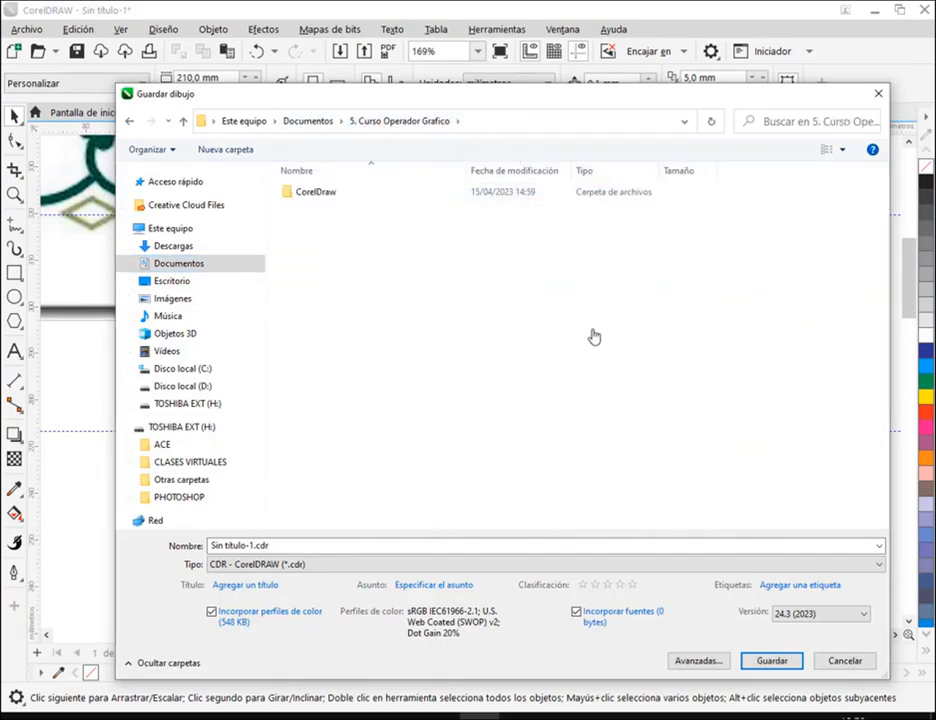
{"action": "left_click", "coordinate": [327, 121]}
Rename the folder "5. Curso Operador Grafico" as "5. Curso Operador Grafico (Miercoles)" and open it
{"action": "left_click", "coordinate": [592, 350]}
{"action": "key", "text": "F2"}
{"action": "left_click", "coordinate": [600, 371]}
{"action": "type", "text": "(Miercoles)"}
{"action": "key", "text": "Return"}
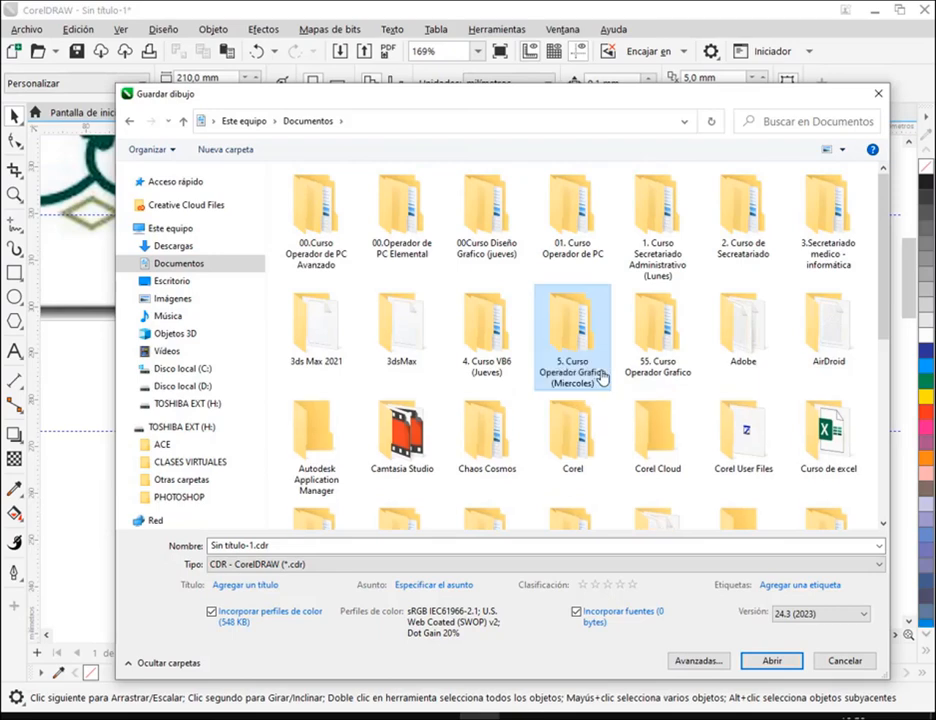
{"action": "double_click", "coordinate": [602, 376]}
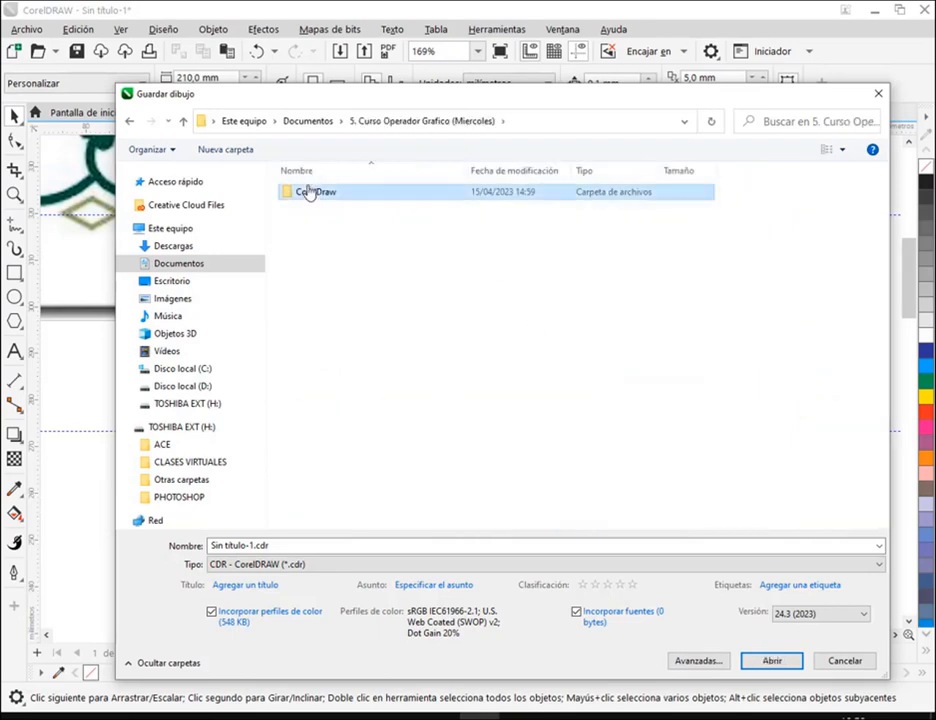
Open the CorelDraw subfolder in the save dialog and check the practice page in MANUAL COREL.pdf before returning to the dialog
{"action": "double_click", "coordinate": [309, 192]}
{"action": "left_click", "coordinate": [196, 714]}
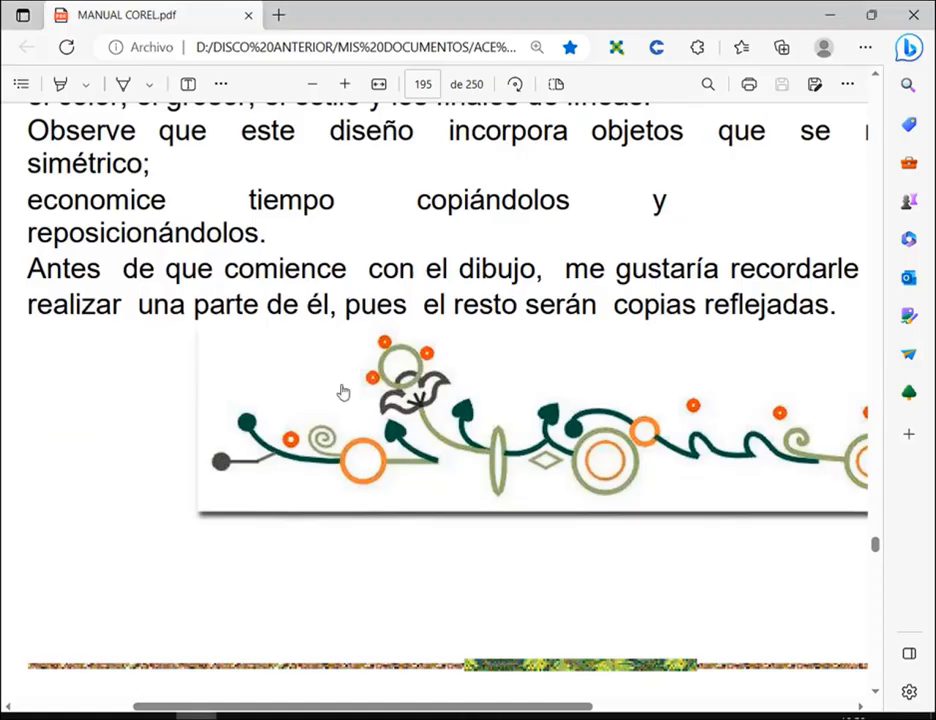
{"action": "scroll", "coordinate": [611, 380], "scroll_direction": "up", "scroll_amount": 3}
{"action": "scroll", "coordinate": [610, 380], "scroll_direction": "down", "scroll_amount": 4}
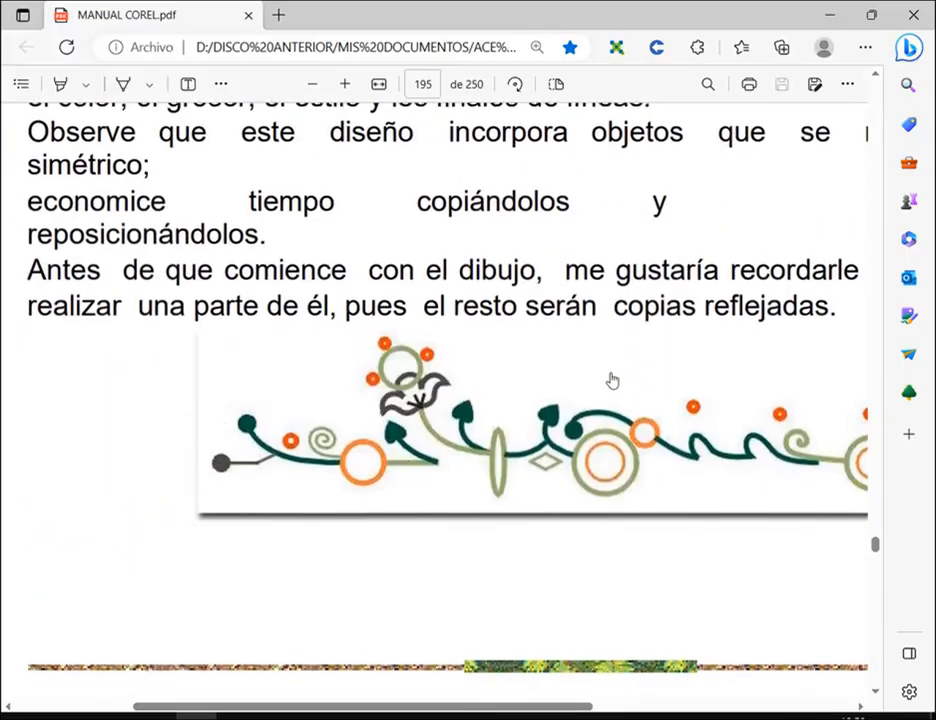
{"action": "key", "text": "alt+Tab"}
Save the drawing as "Practico 13-2" in the CorelDraw folder
{"action": "left_click", "coordinate": [236, 545]}
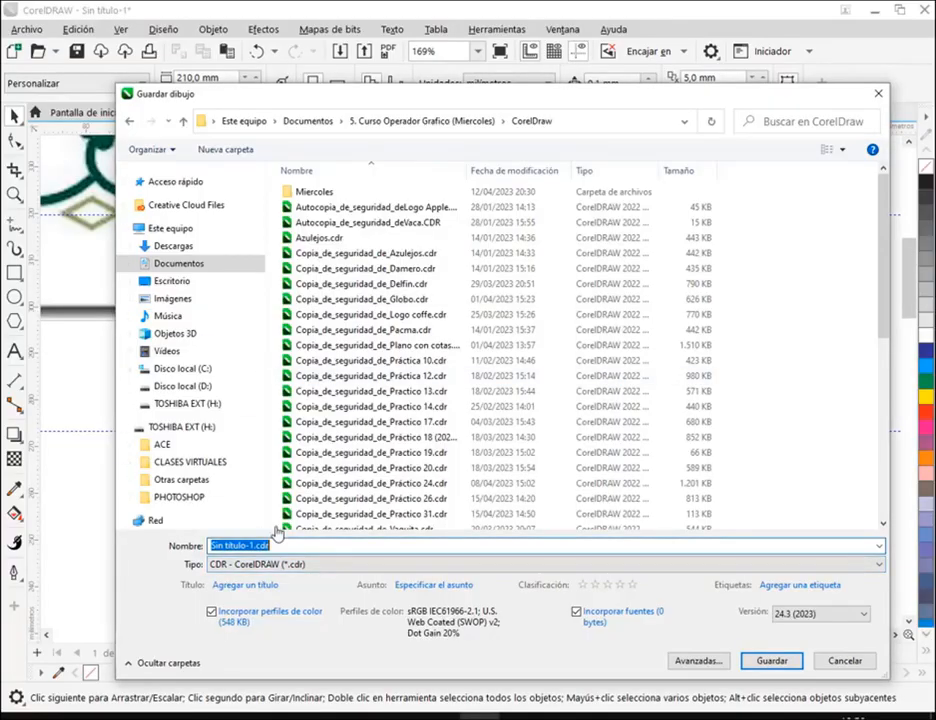
{"action": "type", "text": "Pract"}
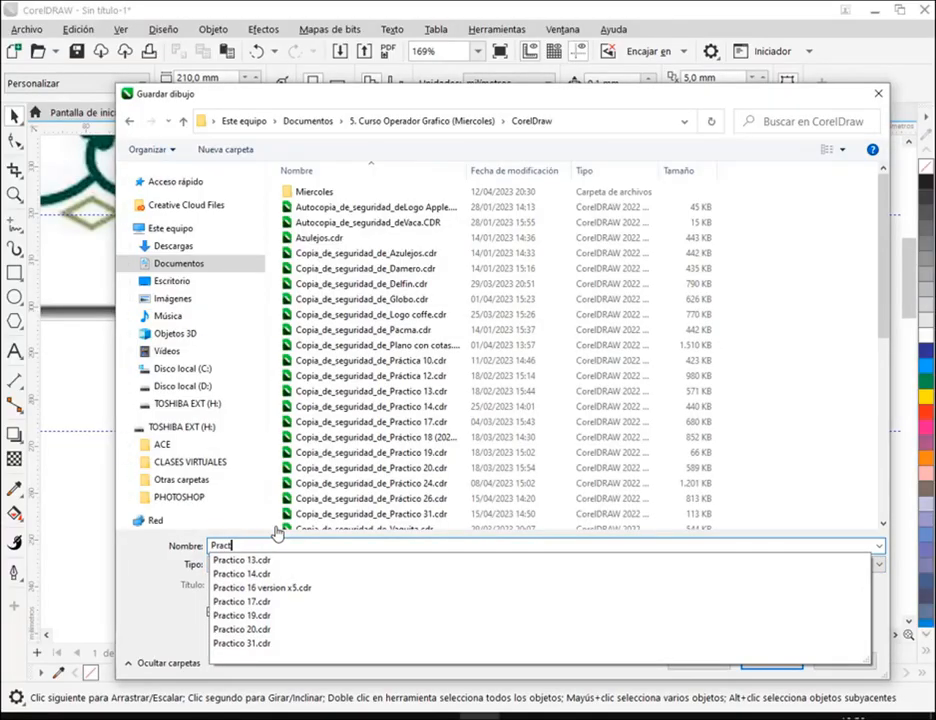
{"action": "type", "text": "ico 13"}
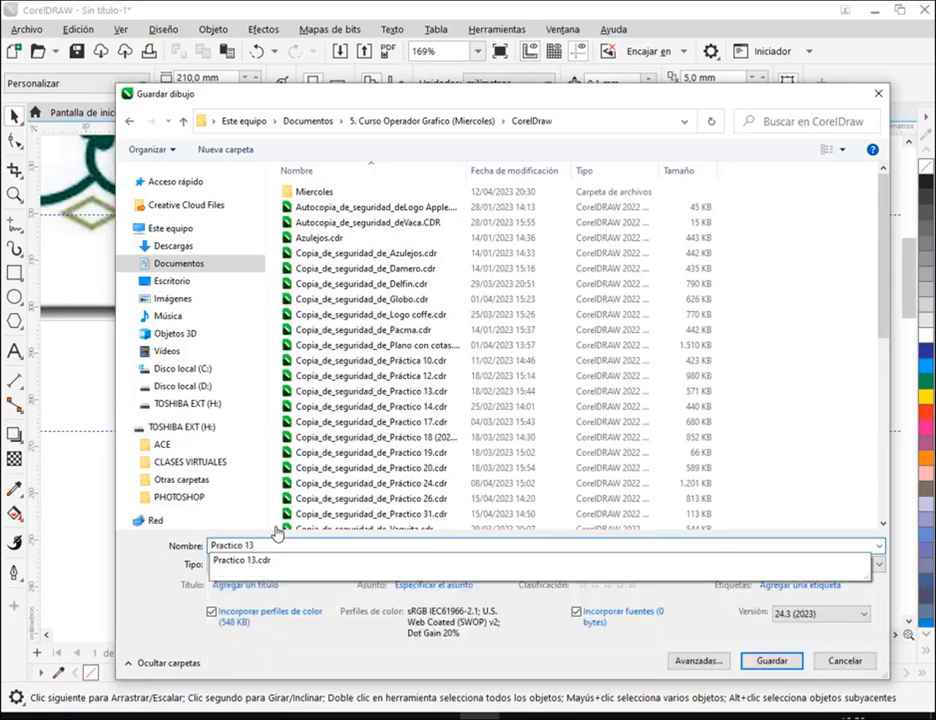
{"action": "type", "text": "-"}
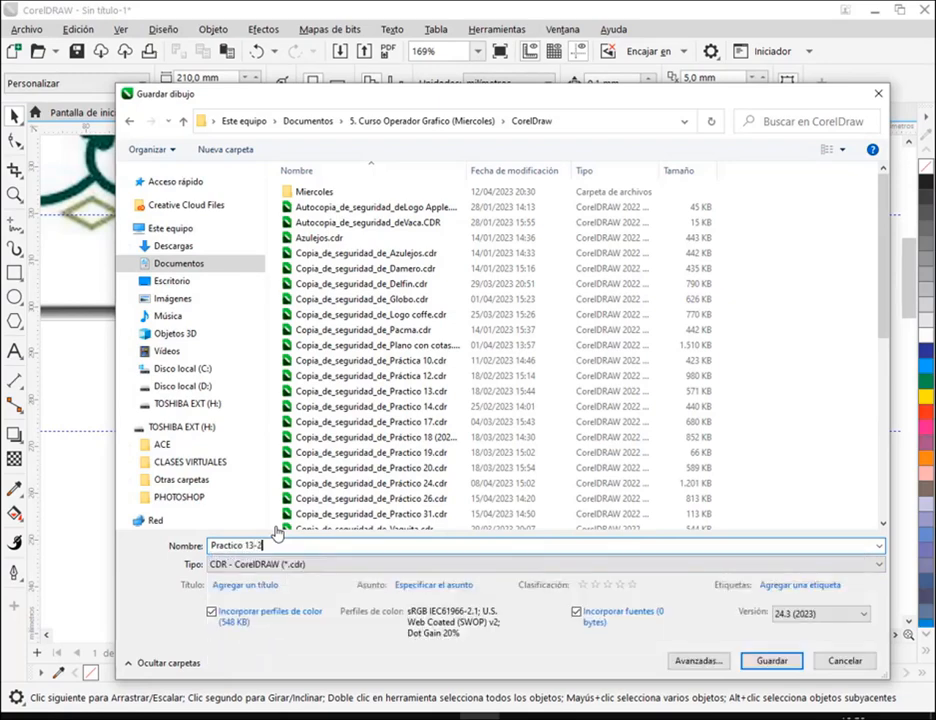
{"action": "type", "text": "2"}
{"action": "key", "text": "Return"}
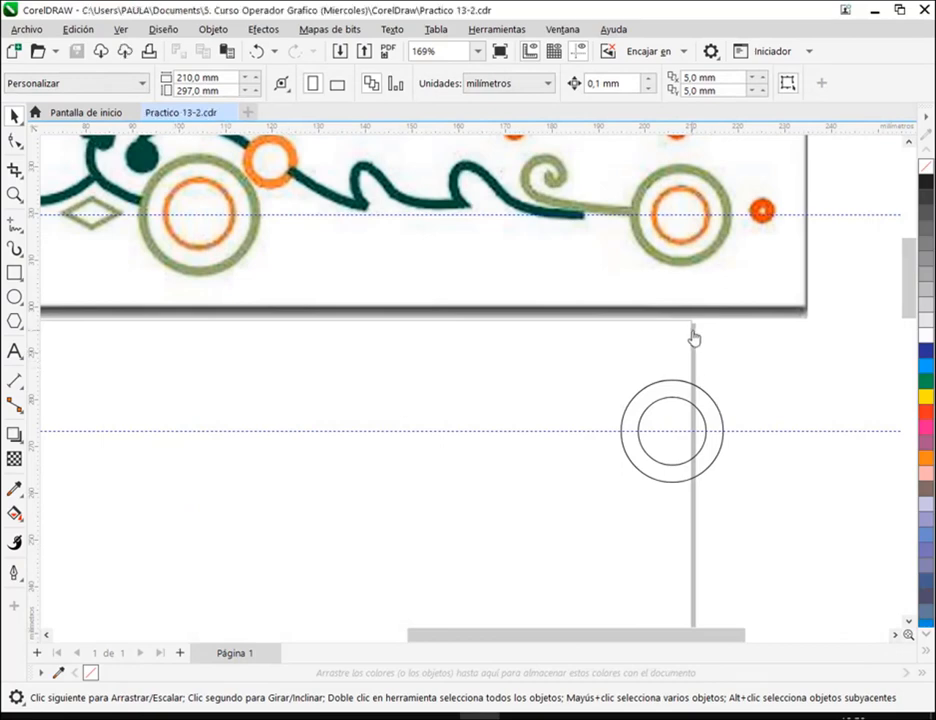
{"action": "left_click", "coordinate": [651, 421]}
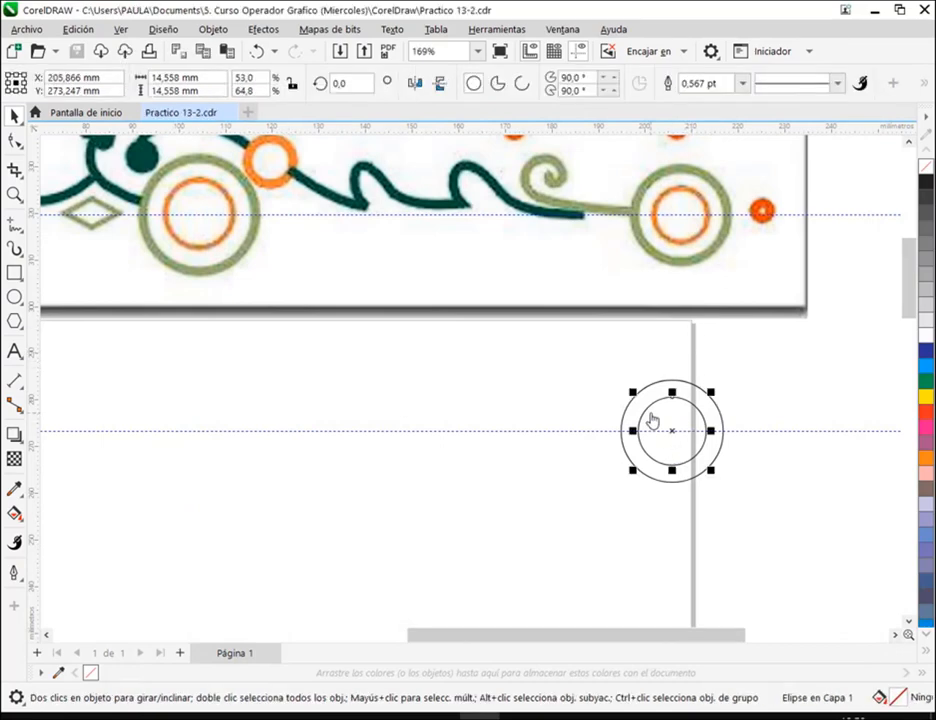
{"action": "left_click", "coordinate": [725, 442]}
{"action": "scroll", "coordinate": [737, 414], "scroll_direction": "up", "scroll_amount": 2}
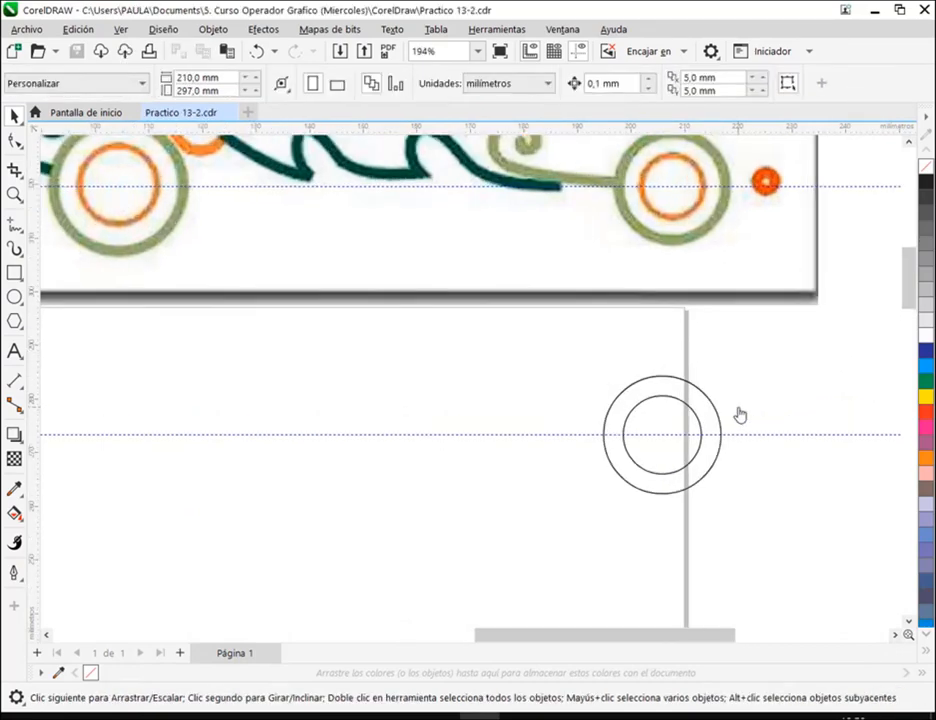
{"action": "key", "text": "h"}
{"action": "left_click_drag", "start_coordinate": [683, 443], "coordinate": [696, 491]}
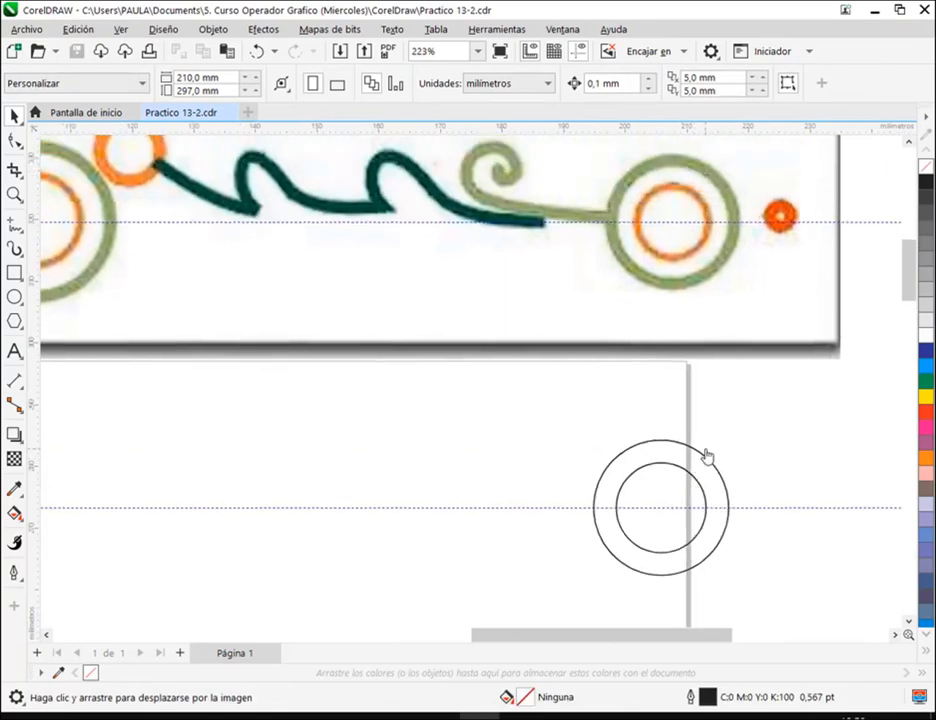
{"action": "key", "text": "space"}
{"action": "left_click", "coordinate": [703, 462]}
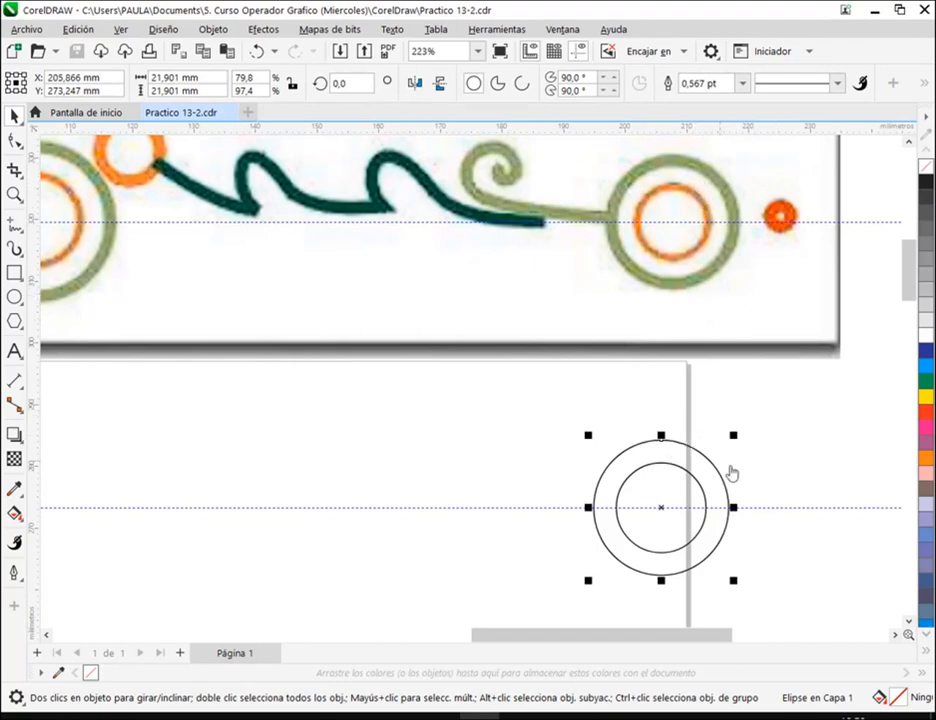
Draw a square about 17.8 mm wide and a rectangle about 31.5 by 16 mm beside it, in the empty area outside the page
{"action": "key", "text": "space"}
{"action": "left_click_drag", "start_coordinate": [767, 497], "coordinate": [276, 472]}
{"action": "left_click", "coordinate": [14, 272]}
{"action": "left_click_drag", "start_coordinate": [477, 248], "coordinate": [588, 357]}
{"action": "left_click_drag", "start_coordinate": [633, 248], "coordinate": [828, 347]}
{"action": "key", "text": "space"}
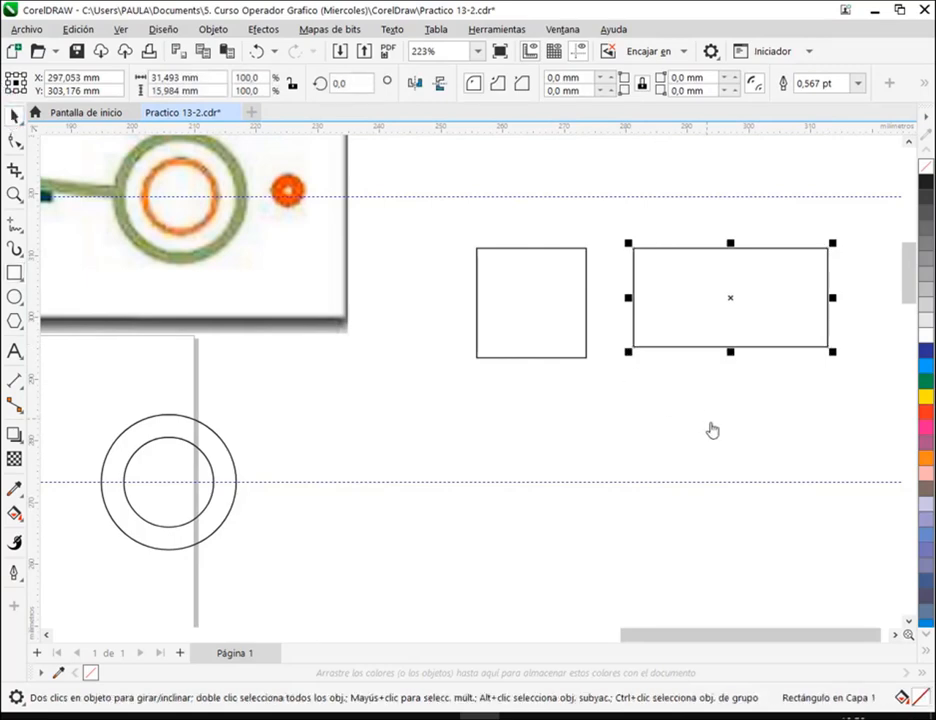
Colour the square's outline green and the rectangle's outline light blue
{"action": "left_click_drag", "start_coordinate": [712, 430], "coordinate": [582, 466]}
{"action": "scroll", "coordinate": [493, 378], "scroll_direction": "up", "scroll_amount": 2}
{"action": "left_click", "coordinate": [426, 319]}
{"action": "right_click", "coordinate": [925, 381]}
{"action": "left_click", "coordinate": [776, 346]}
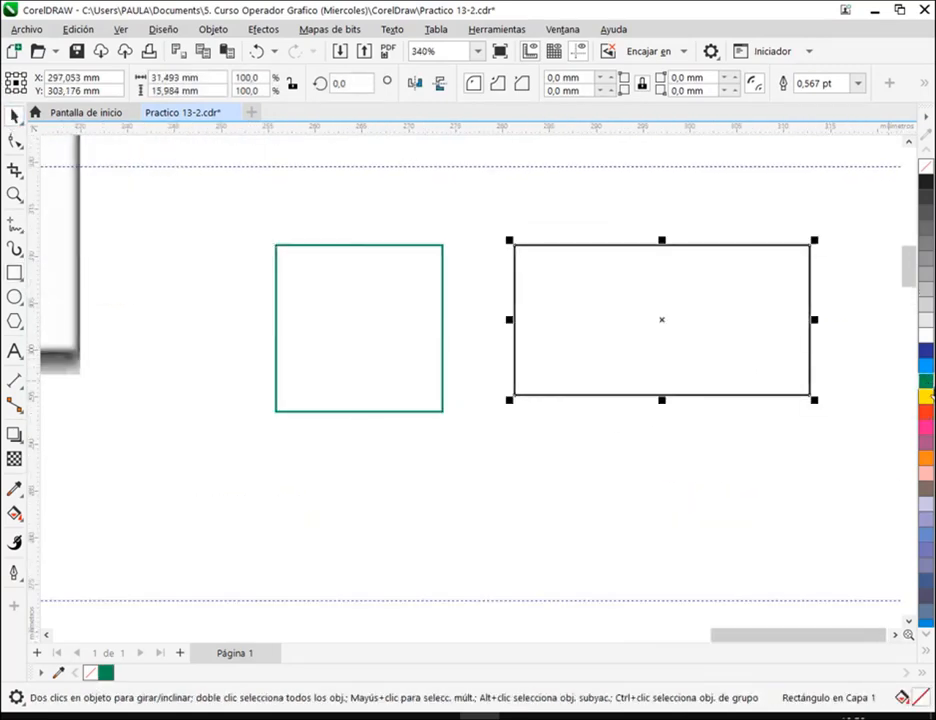
{"action": "right_click", "coordinate": [925, 370]}
{"action": "left_click", "coordinate": [481, 503]}
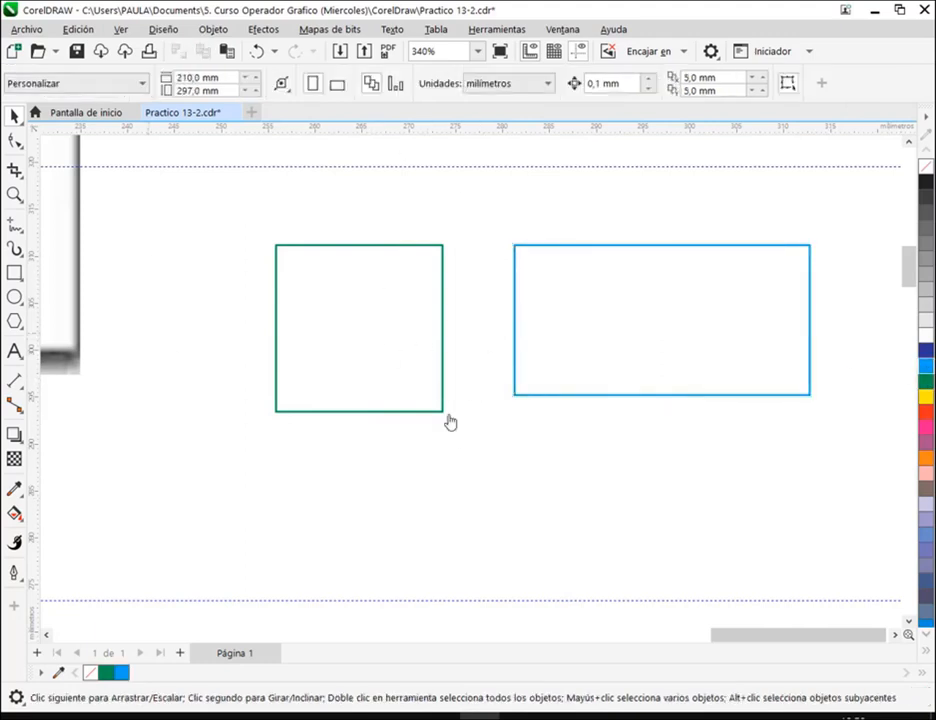
Set the outline width of the green square to 4 pt and of the blue rectangle to 3 pt
{"action": "left_click", "coordinate": [432, 285]}
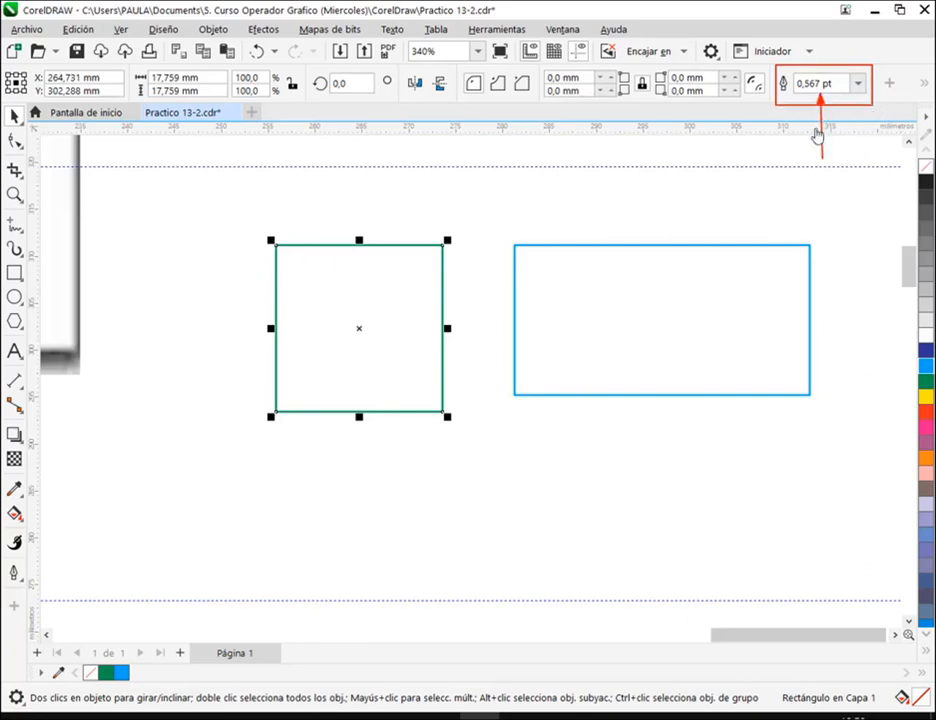
{"action": "left_click", "coordinate": [856, 85]}
{"action": "left_click", "coordinate": [821, 205]}
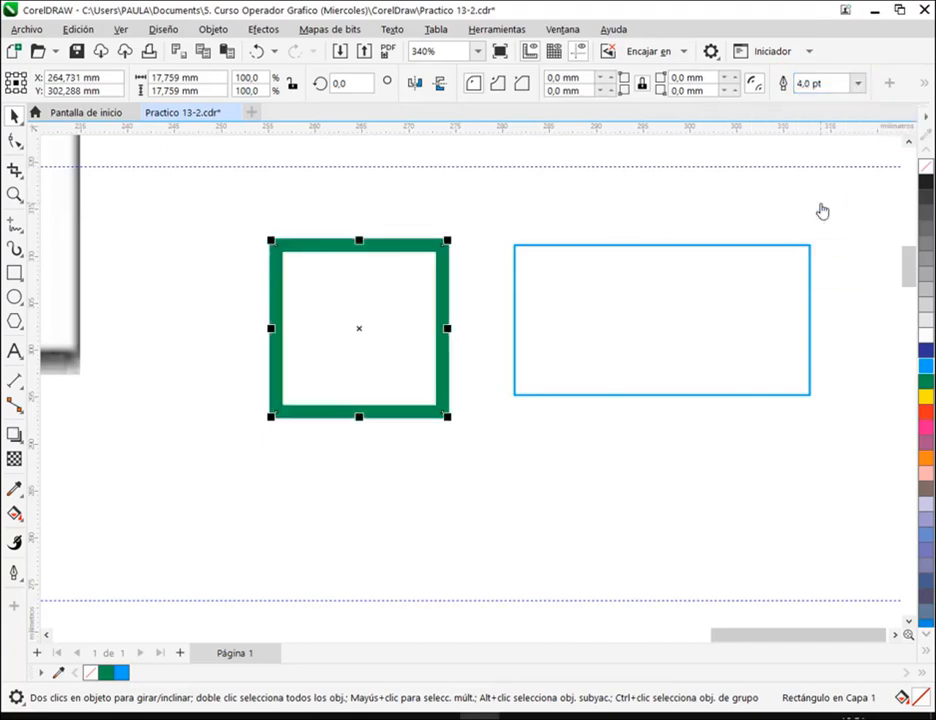
{"action": "left_click", "coordinate": [629, 318]}
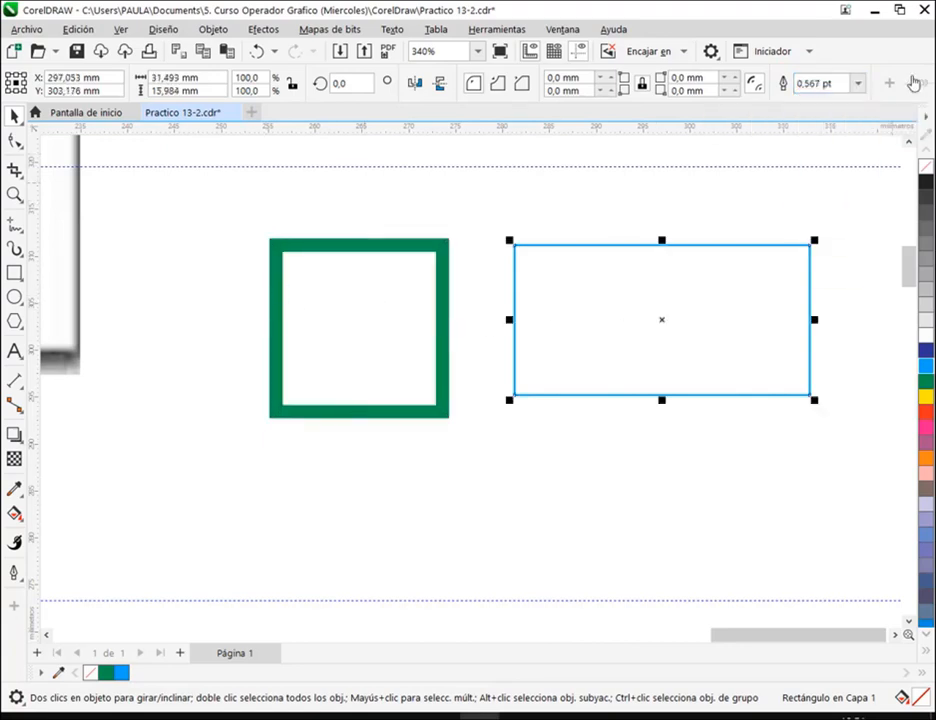
{"action": "left_click", "coordinate": [857, 85]}
{"action": "left_click", "coordinate": [821, 200]}
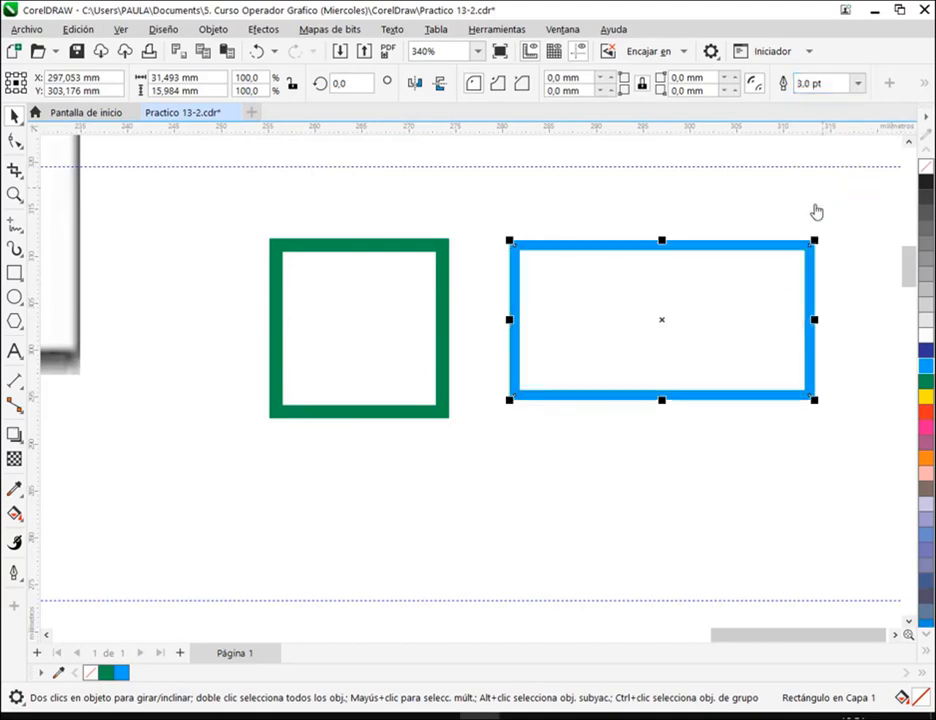
Set the green square's outline width to 3 pt, matching the blue rectangle
{"action": "left_click", "coordinate": [442, 300]}
{"action": "left_click", "coordinate": [857, 85]}
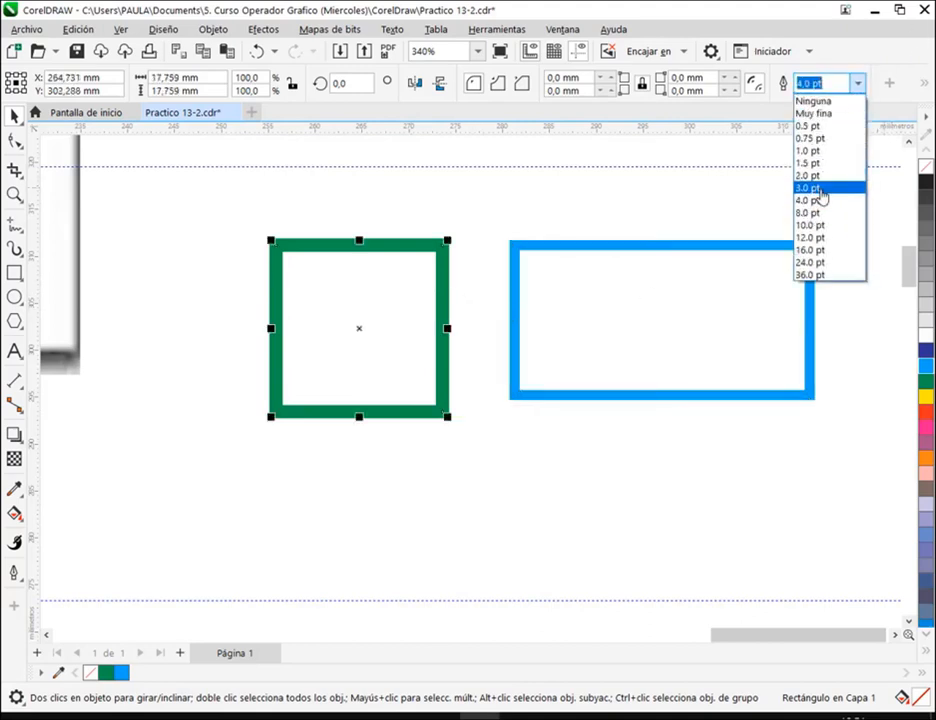
{"action": "left_click", "coordinate": [822, 190]}
Move the blue rectangle and the green square slightly down so their upper edges sit at nearly the same height
{"action": "left_click", "coordinate": [541, 205]}
{"action": "left_click_drag", "start_coordinate": [546, 313], "coordinate": [529, 345]}
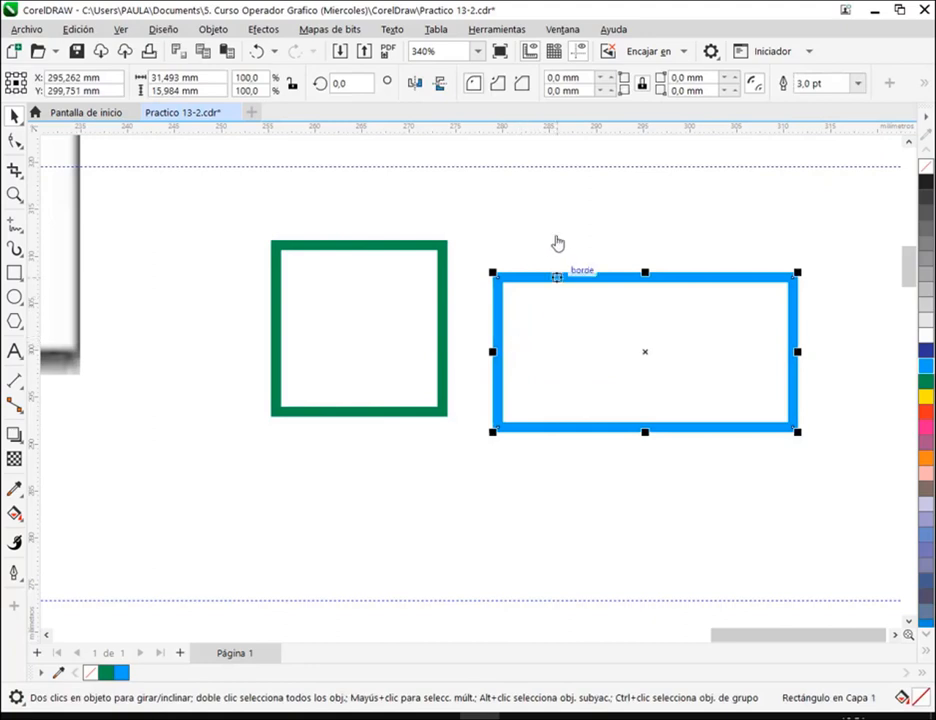
{"action": "left_click", "coordinate": [507, 254]}
{"action": "scroll", "coordinate": [505, 252], "scroll_direction": "up", "scroll_amount": 2}
{"action": "left_click", "coordinate": [413, 303]}
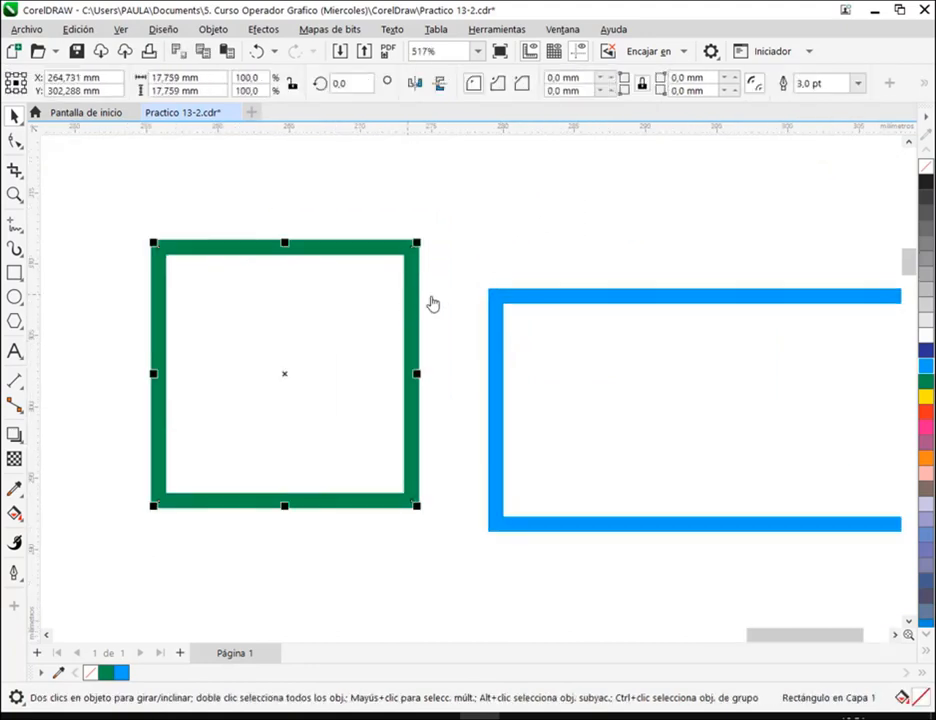
{"action": "left_click_drag", "start_coordinate": [408, 291], "coordinate": [399, 337]}
{"action": "left_click", "coordinate": [453, 261]}
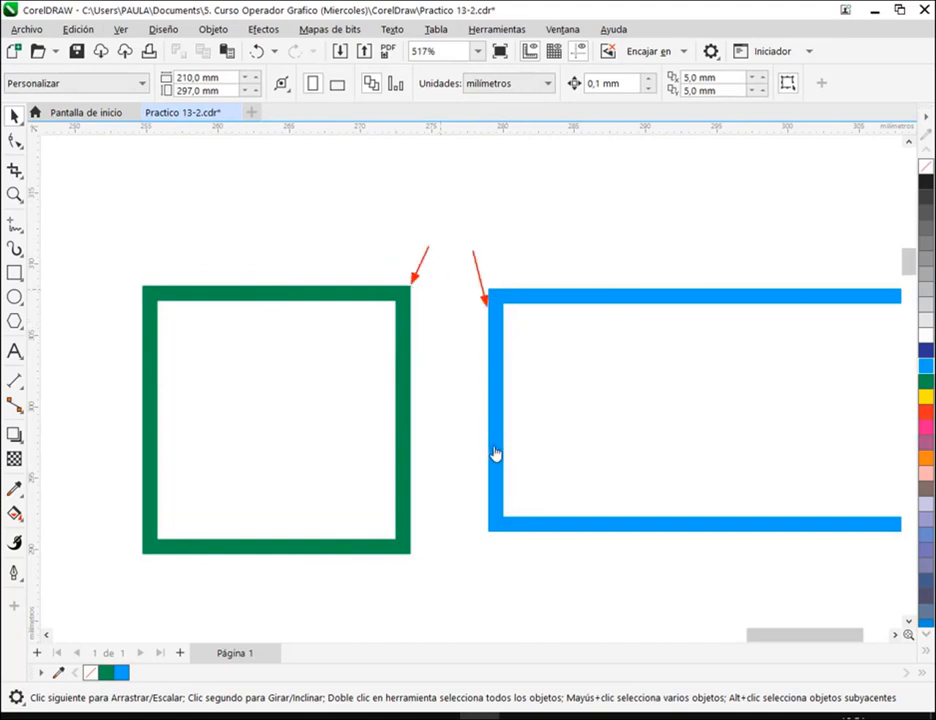
Move the green square by its right edge and snap it onto the left edge of the blue rectangle
{"action": "left_click", "coordinate": [399, 416]}
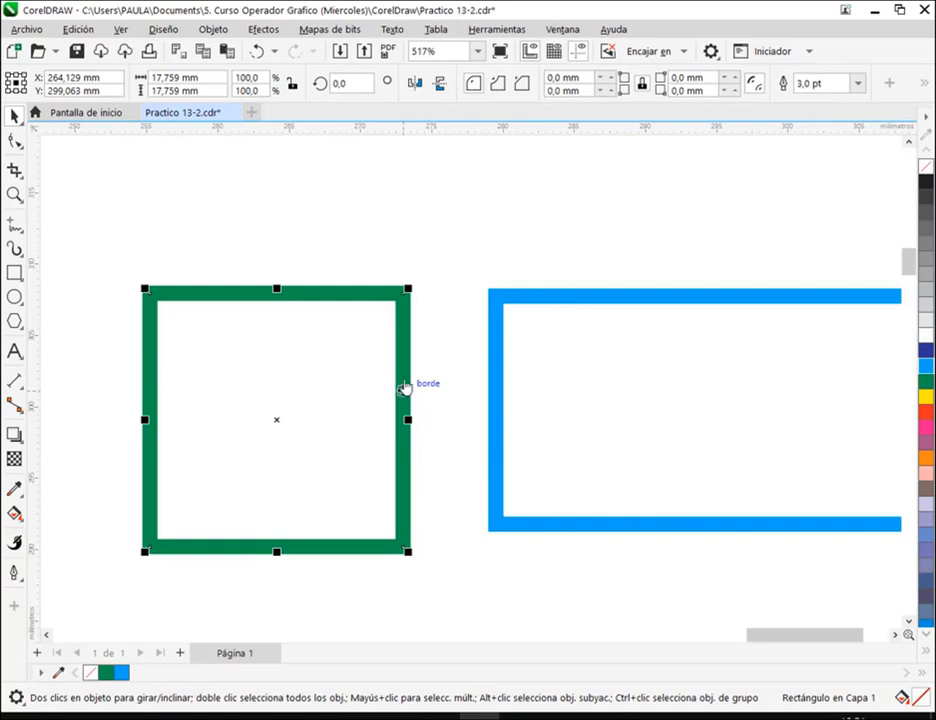
{"action": "mouse_move", "coordinate": [399, 377]}
{"action": "left_mouse_down"}
{"action": "mouse_move", "coordinate": [399, 563]}
{"action": "mouse_move", "coordinate": [401, 550]}
{"action": "left_mouse_up"}
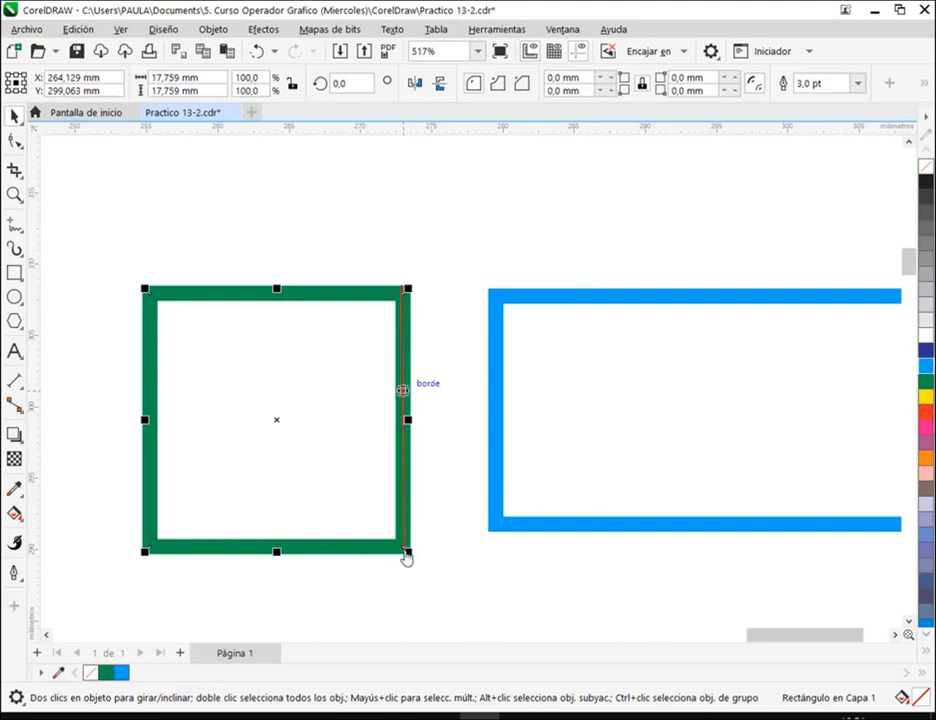
{"action": "left_click_drag", "start_coordinate": [470, 309], "coordinate": [413, 325]}
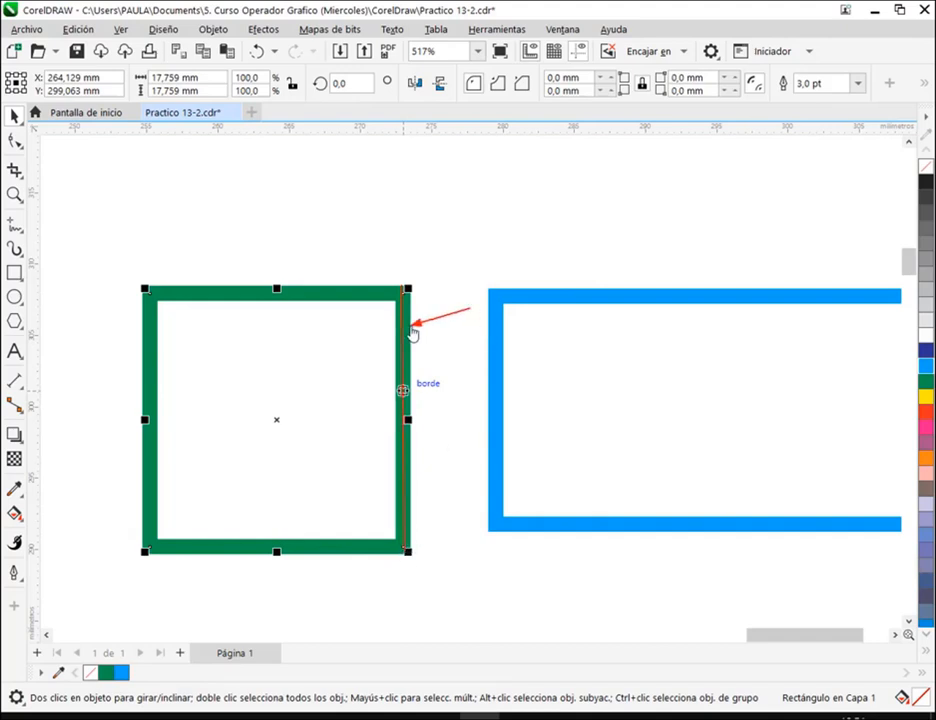
{"action": "left_click_drag", "start_coordinate": [350, 343], "coordinate": [393, 336]}
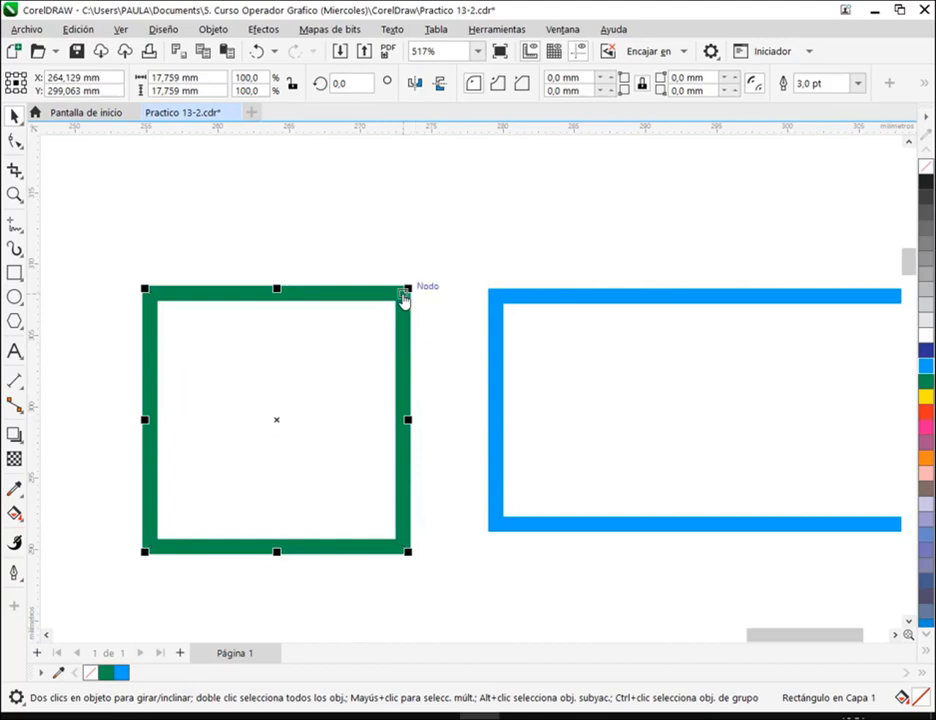
{"action": "left_click_drag", "start_coordinate": [403, 300], "coordinate": [403, 554]}
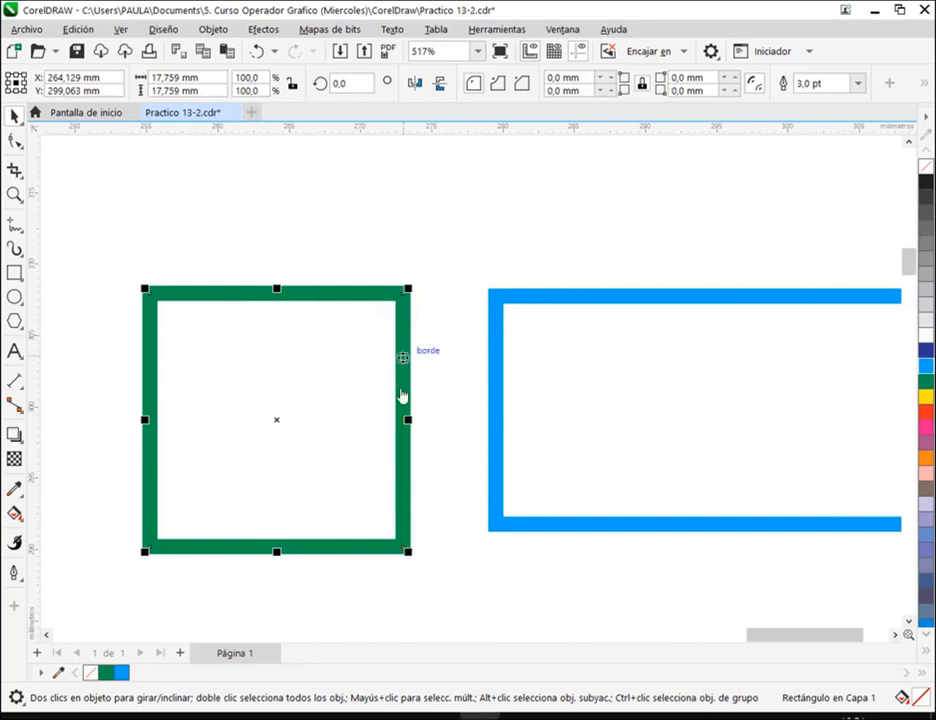
{"action": "left_click_drag", "start_coordinate": [401, 395], "coordinate": [495, 386]}
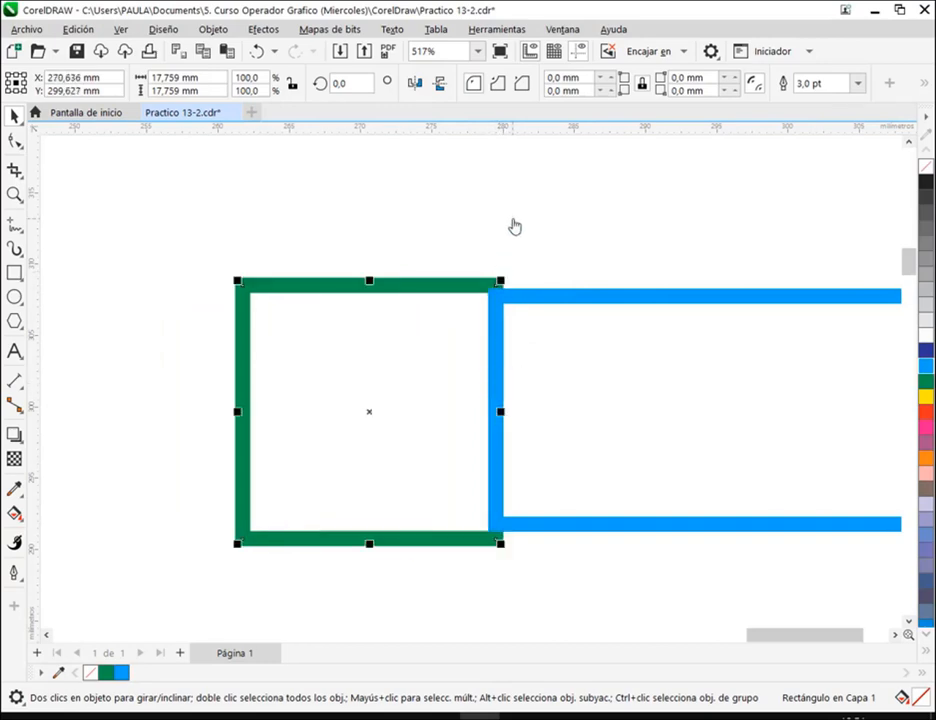
{"action": "left_click", "coordinate": [466, 370]}
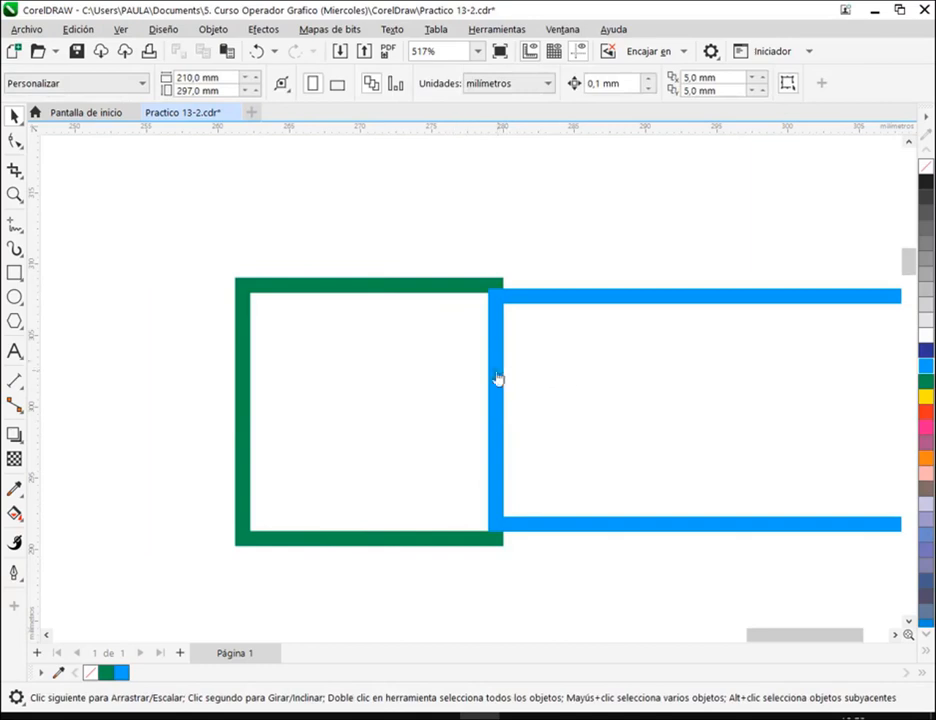
Duplicate the joined green square and blue rectangle directly below the originals
{"action": "scroll", "coordinate": [516, 359], "scroll_direction": "down", "scroll_amount": 4}
{"action": "left_click_drag", "start_coordinate": [226, 217], "coordinate": [717, 476]}
{"action": "left_click_drag", "start_coordinate": [379, 371], "coordinate": [374, 462]}
{"action": "left_click", "coordinate": [358, 497]}
{"action": "scroll", "coordinate": [358, 497], "scroll_direction": "up", "scroll_amount": 3}
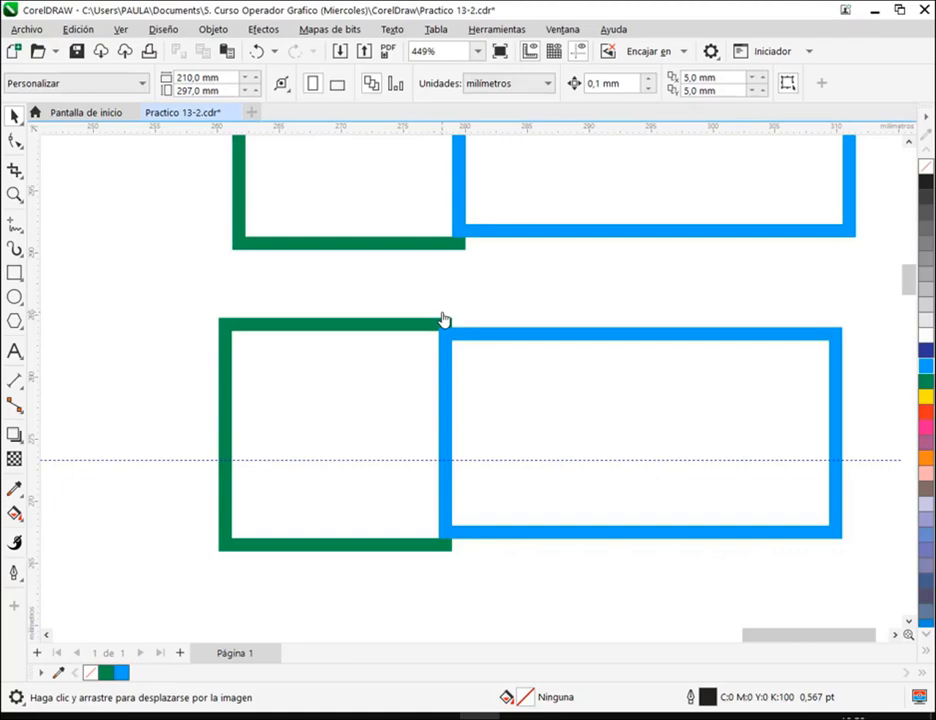
Switch to the Google Meet call to check its messages, and return to CorelDRAW
{"action": "mouse_move", "coordinate": [230, 716]}
{"action": "left_click", "coordinate": [142, 626]}
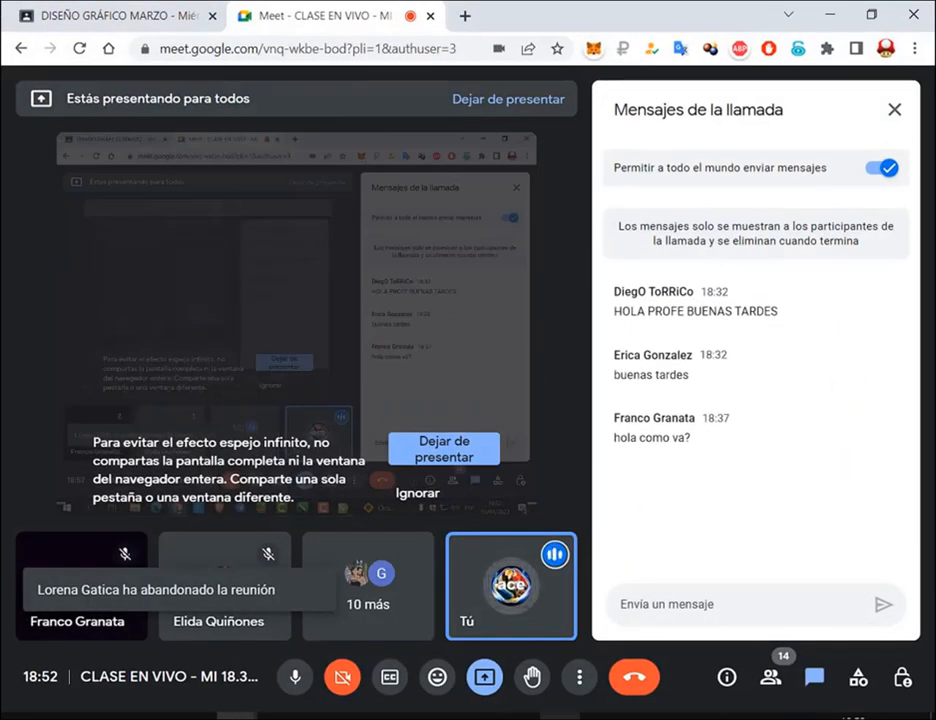
{"action": "left_click", "coordinate": [479, 716]}
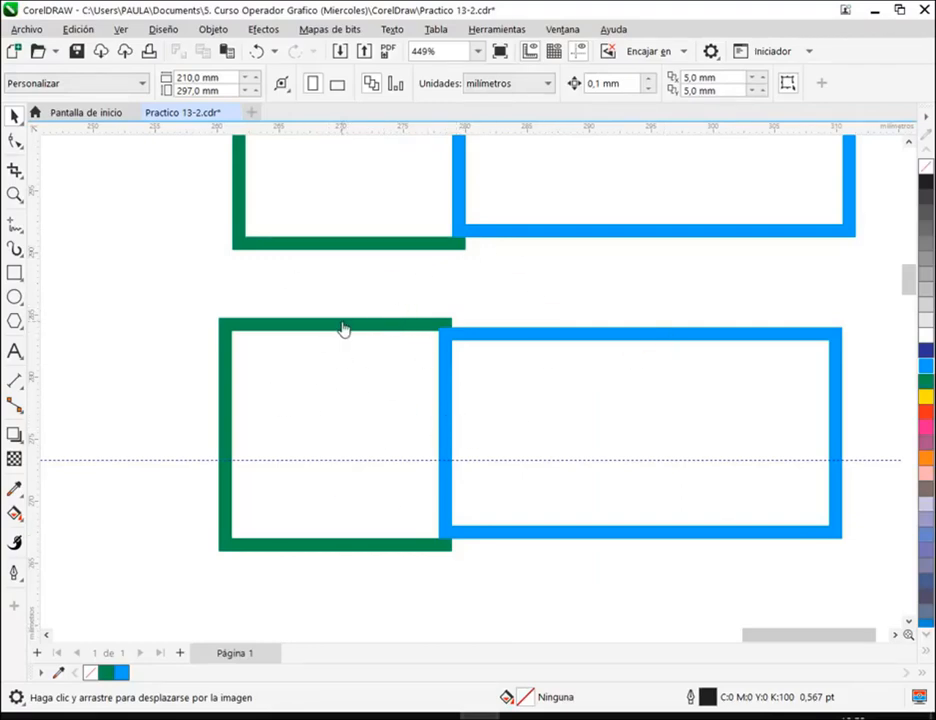
Move the lower green square to the left, clear of the lower blue rectangle
{"action": "key", "text": "space"}
{"action": "left_click_drag", "start_coordinate": [328, 324], "coordinate": [295, 326]}
{"action": "left_click", "coordinate": [333, 277]}
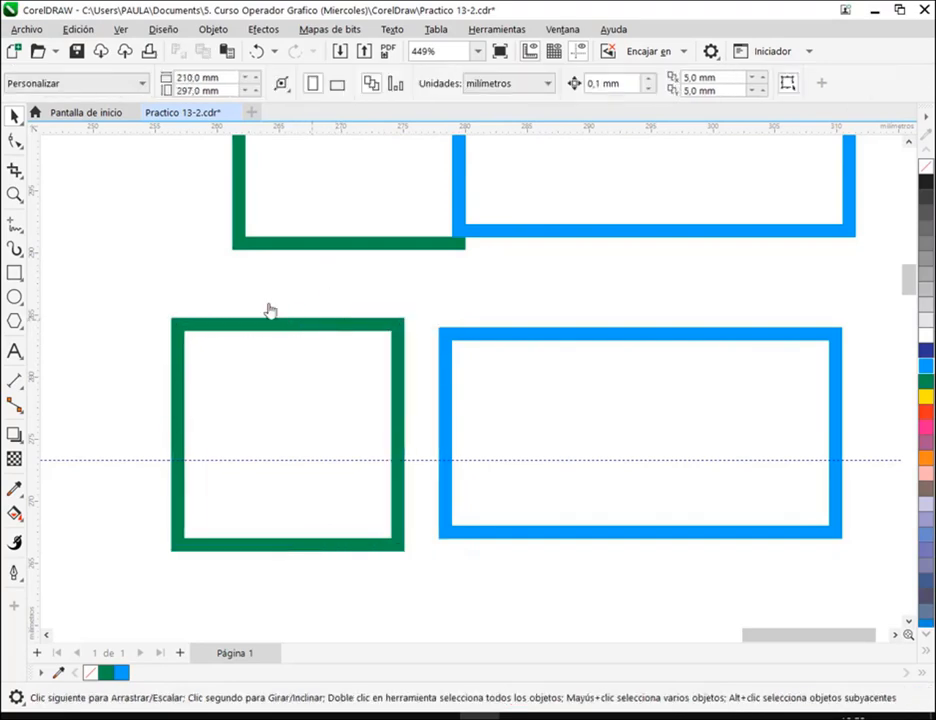
Open the outline pen settings for the lower green square and blue rectangle, keeping the shapes in view
{"action": "left_click_drag", "start_coordinate": [138, 284], "coordinate": [868, 607]}
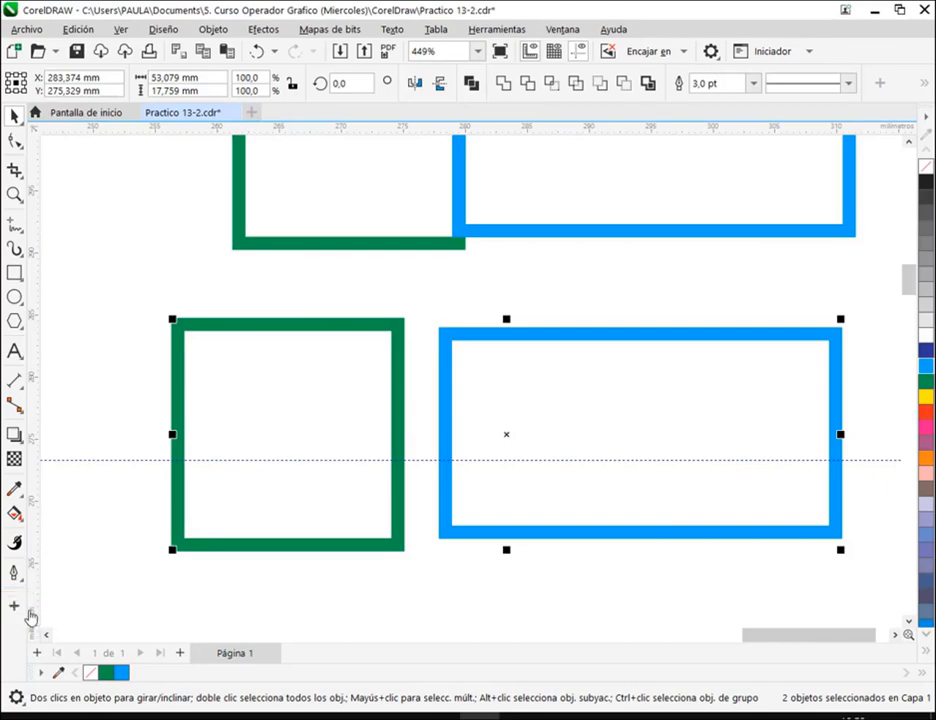
{"action": "left_click", "coordinate": [14, 605]}
{"action": "scroll", "coordinate": [272, 420], "scroll_direction": "down", "scroll_amount": 10}
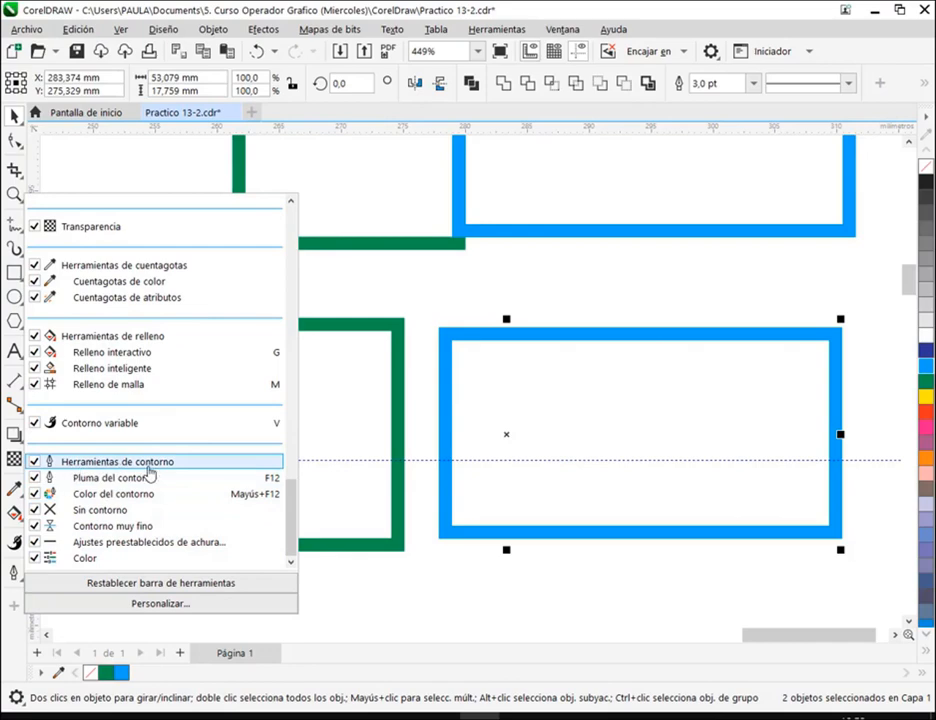
{"action": "left_click", "coordinate": [18, 585]}
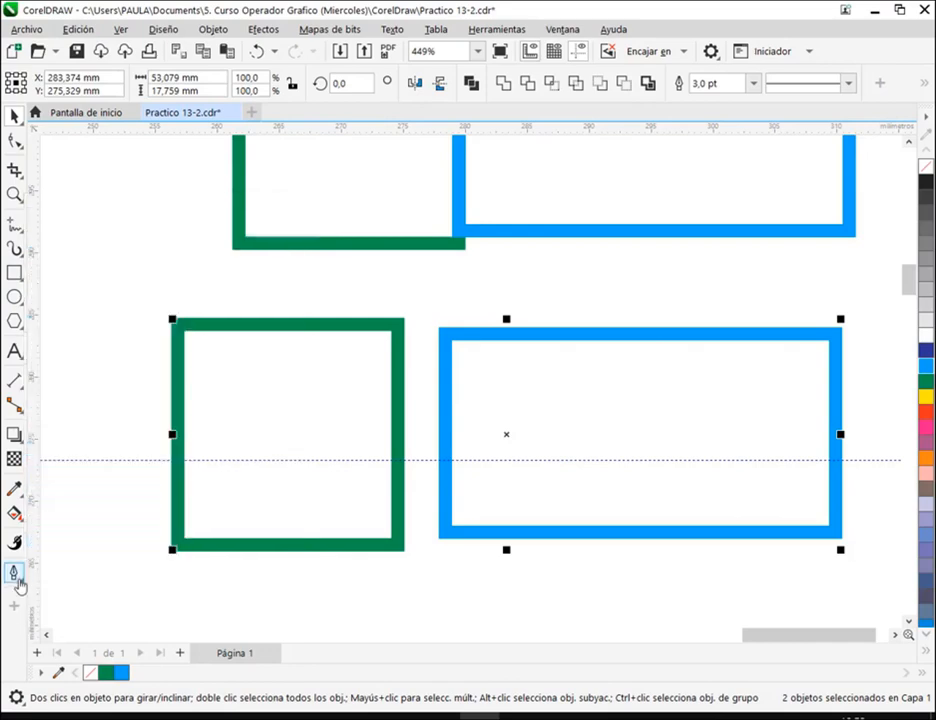
{"action": "left_click", "coordinate": [16, 575]}
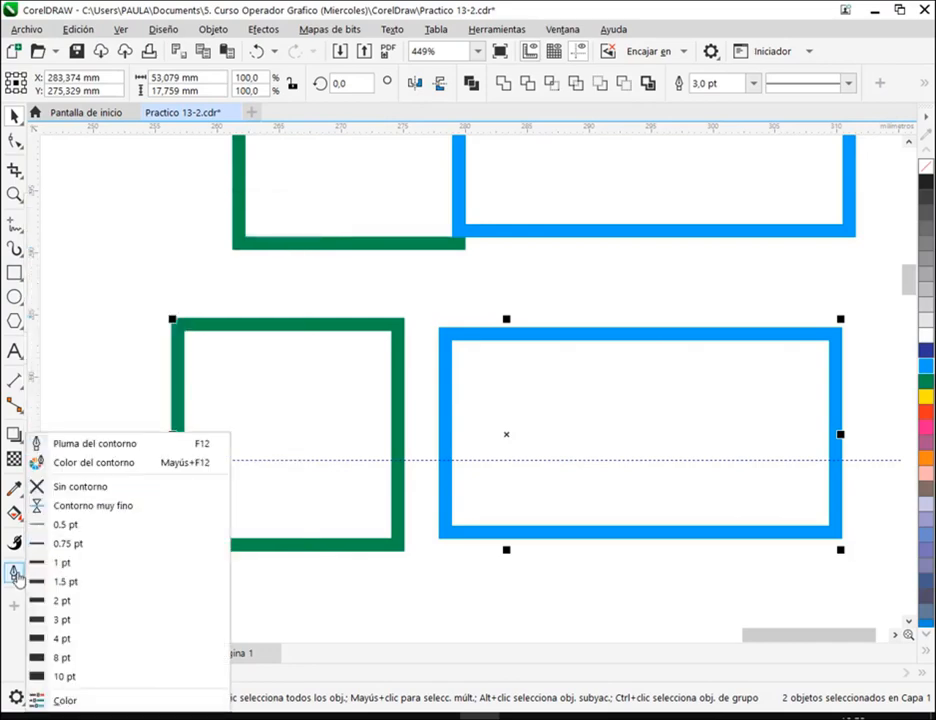
{"action": "left_click", "coordinate": [96, 447]}
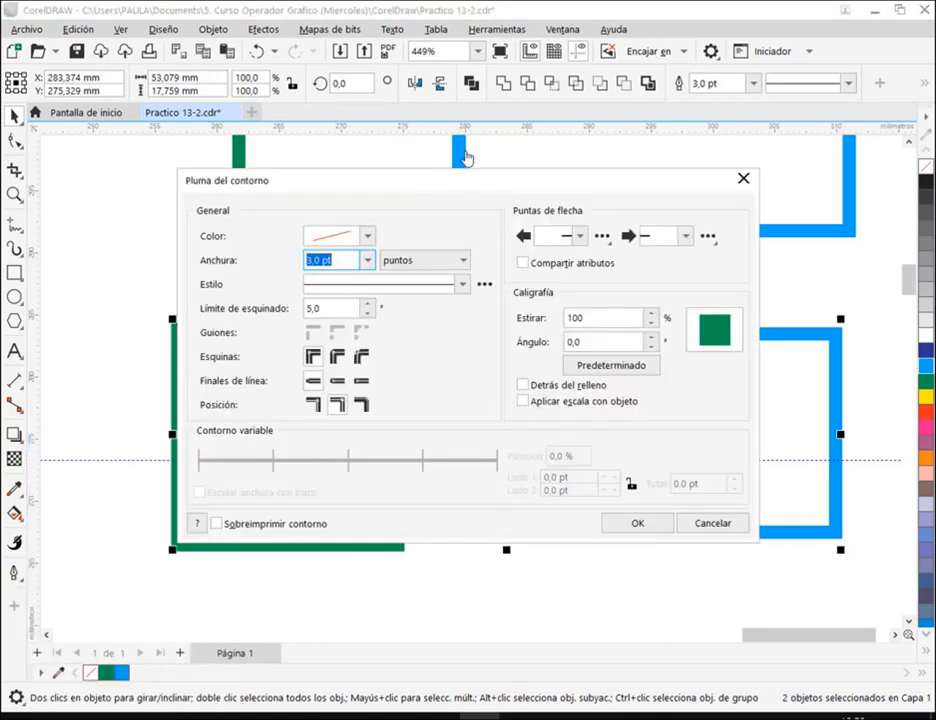
{"action": "left_click_drag", "start_coordinate": [478, 186], "coordinate": [565, 24]}
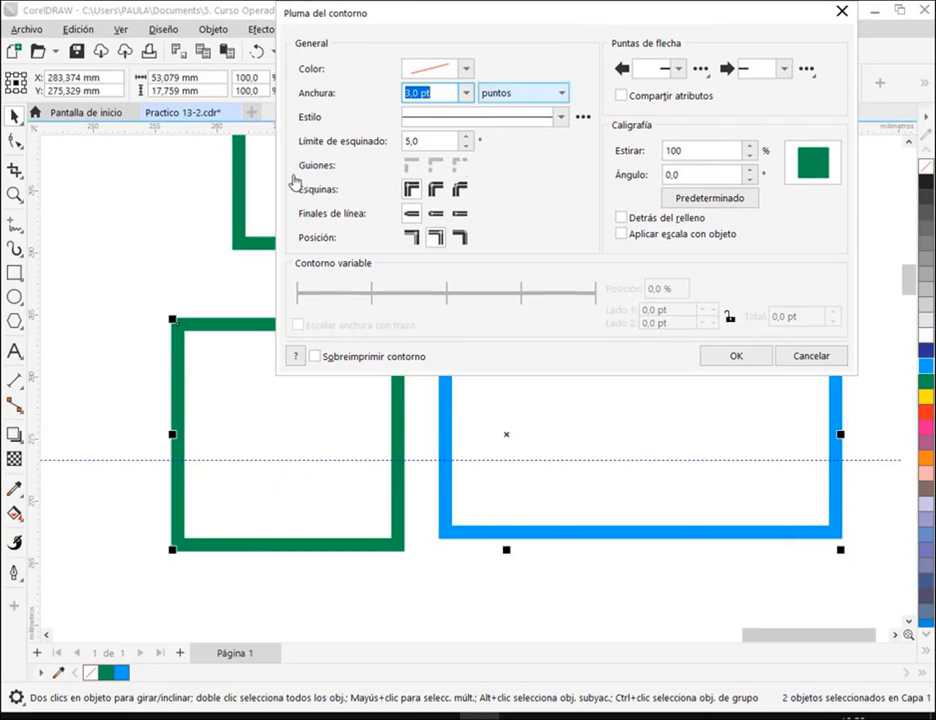
Set the outline position of the lower green square and blue rectangle to inside
{"action": "left_click_drag", "start_coordinate": [294, 177], "coordinate": [477, 254]}
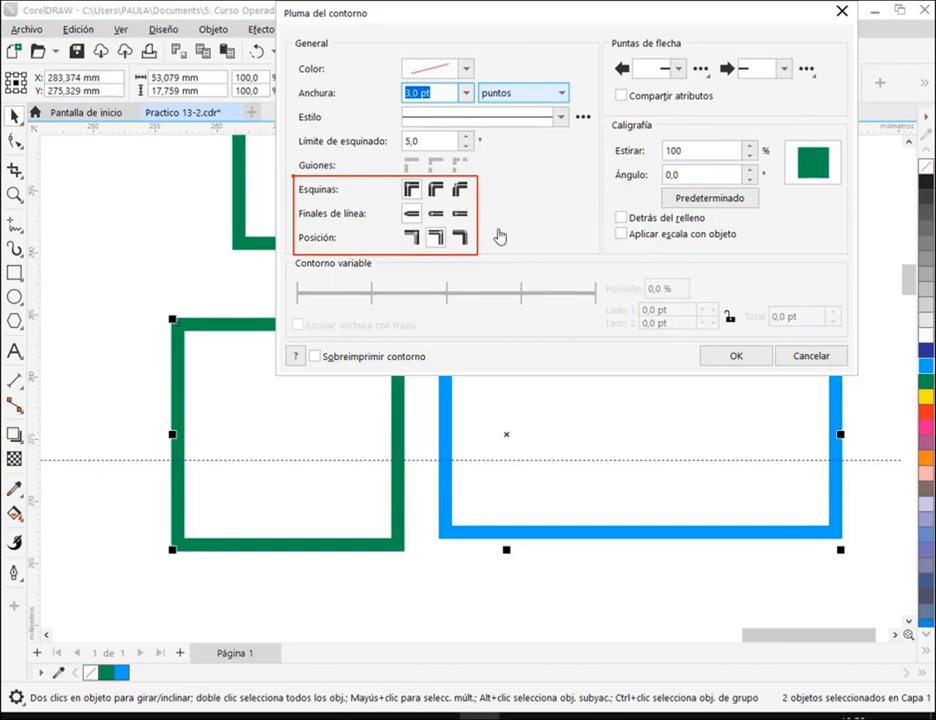
{"action": "mouse_move", "coordinate": [292, 224]}
{"action": "left_mouse_down"}
{"action": "mouse_move", "coordinate": [520, 268]}
{"action": "mouse_move", "coordinate": [483, 254]}
{"action": "left_mouse_up"}
{"action": "left_click_drag", "start_coordinate": [427, 284], "coordinate": [431, 251]}
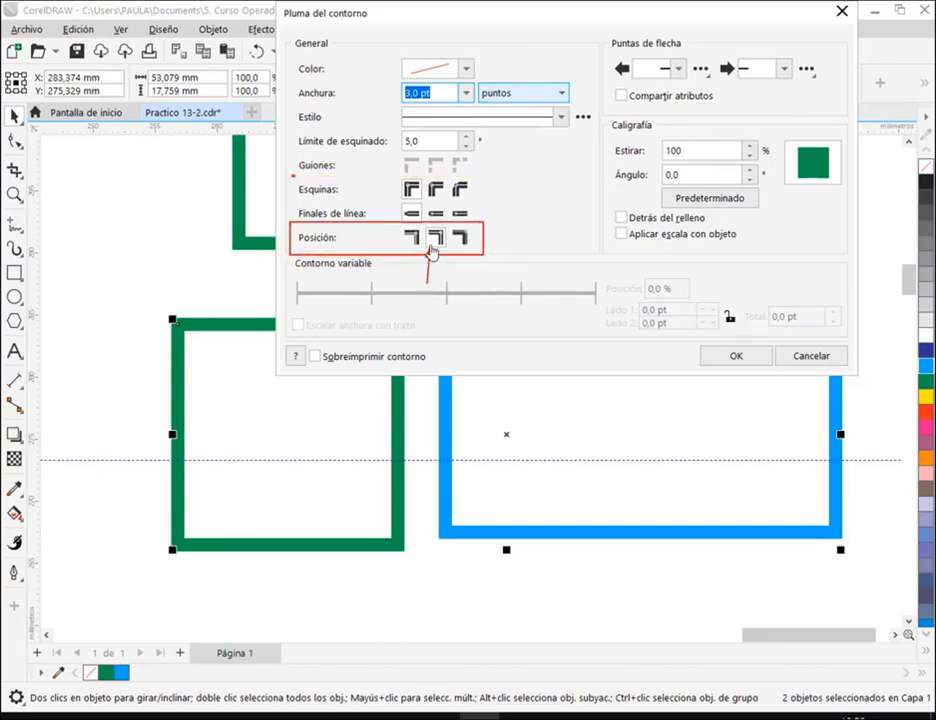
{"action": "key", "text": "Escape"}
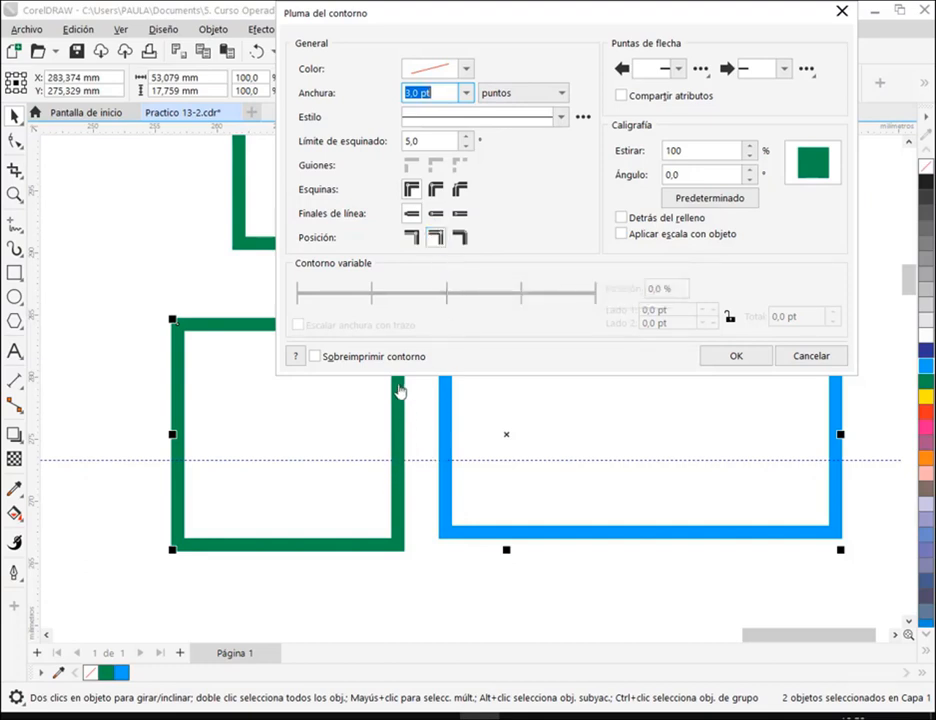
{"action": "left_click_drag", "start_coordinate": [398, 540], "coordinate": [396, 560]}
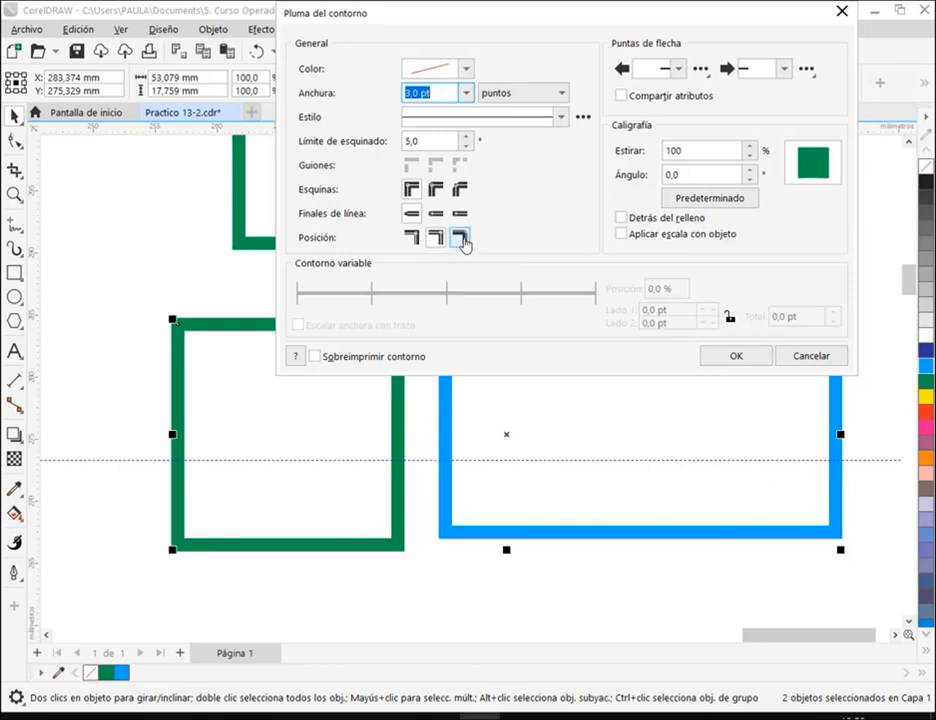
{"action": "left_click", "coordinate": [460, 238]}
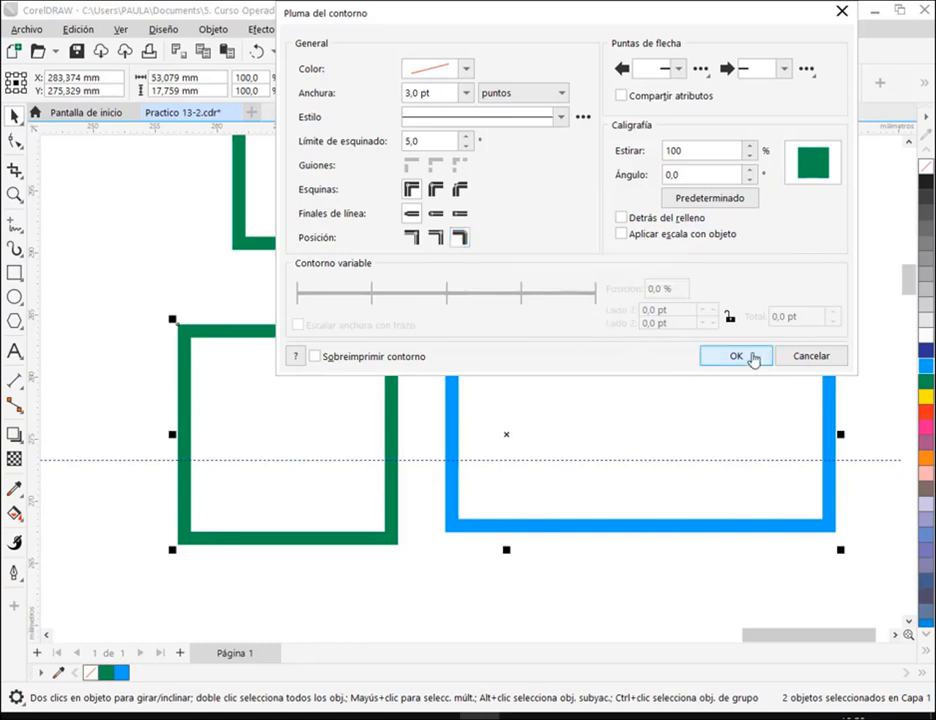
{"action": "left_click", "coordinate": [753, 357]}
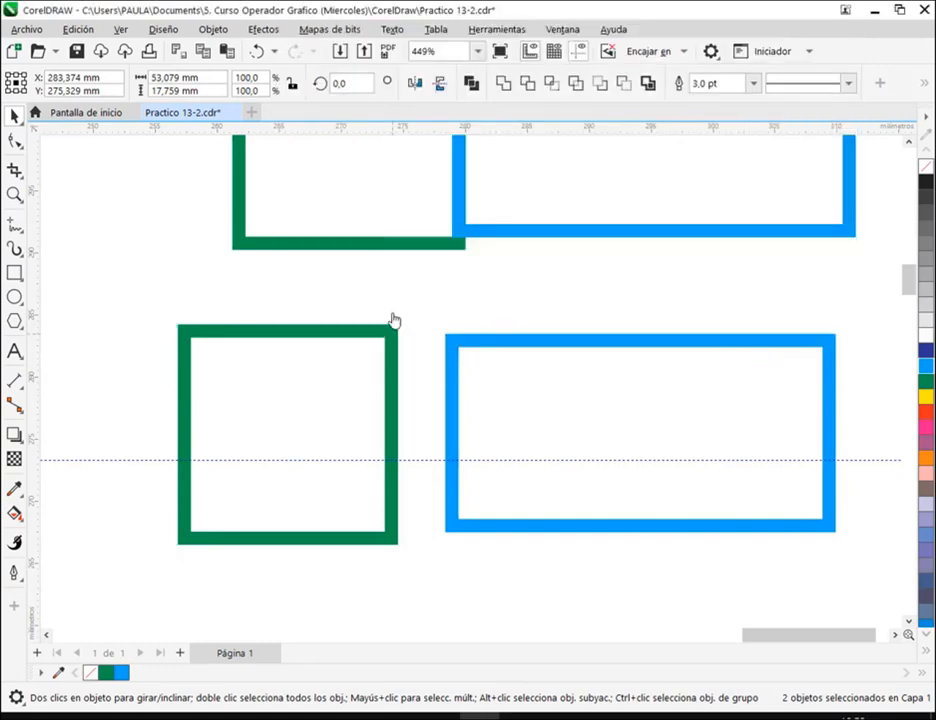
Move the inside-outlined green square by its right edge and snap it onto the left edge of the blue rectangle beside it
{"action": "left_click", "coordinate": [408, 370]}
{"action": "left_click", "coordinate": [398, 376]}
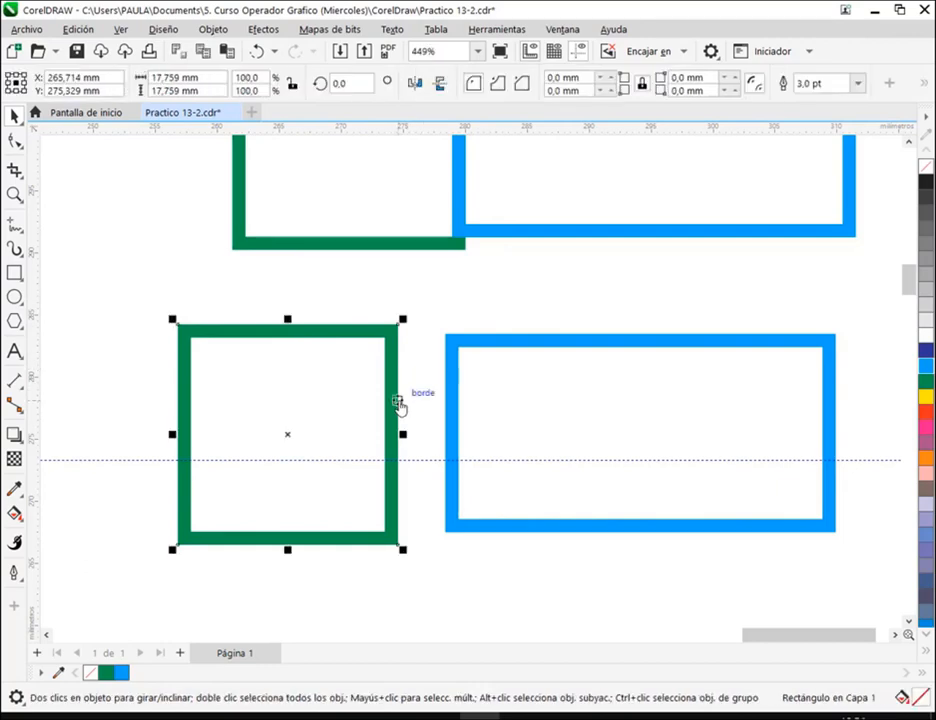
{"action": "key", "text": "ctrl+d"}
{"action": "key", "text": "ctrl+z"}
{"action": "left_click_drag", "start_coordinate": [393, 340], "coordinate": [394, 528]}
{"action": "left_click_drag", "start_coordinate": [400, 335], "coordinate": [398, 556]}
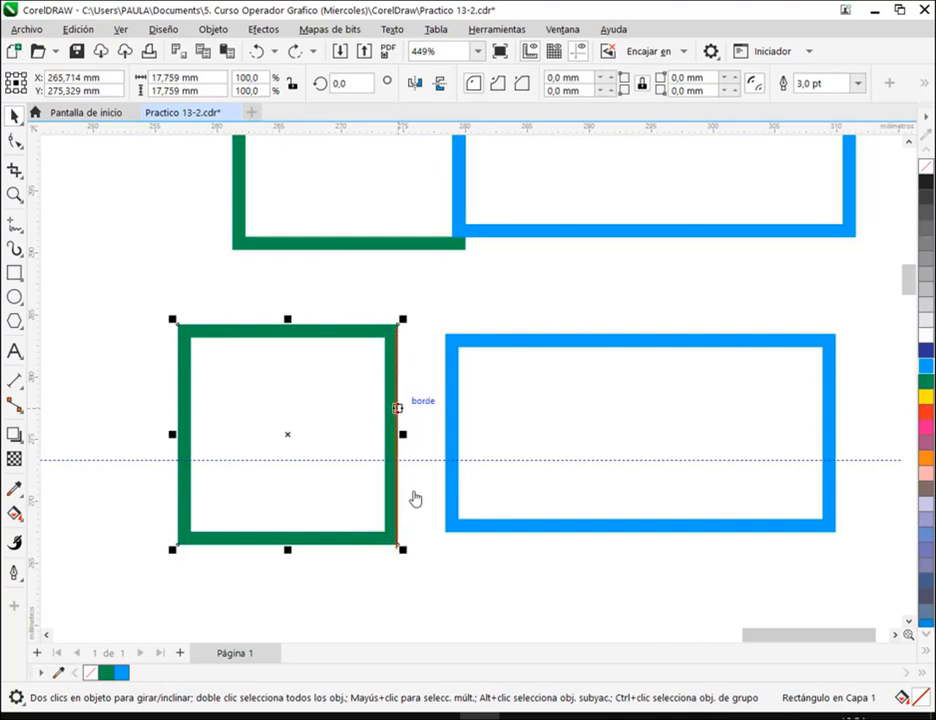
{"action": "left_click", "coordinate": [453, 398]}
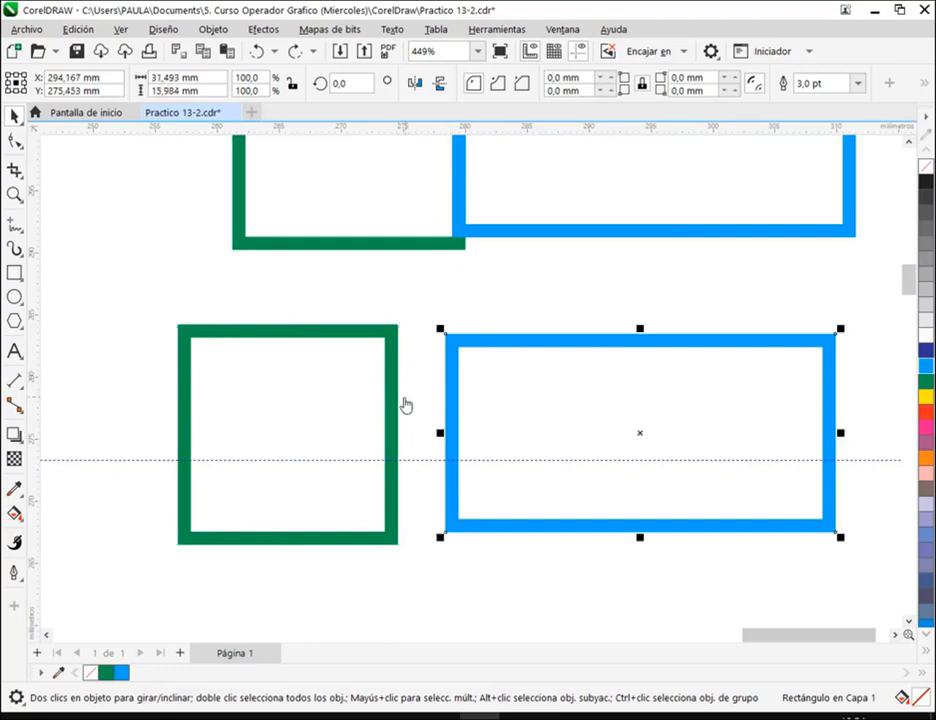
{"action": "left_click_drag", "start_coordinate": [398, 410], "coordinate": [446, 412]}
{"action": "left_click", "coordinate": [508, 296]}
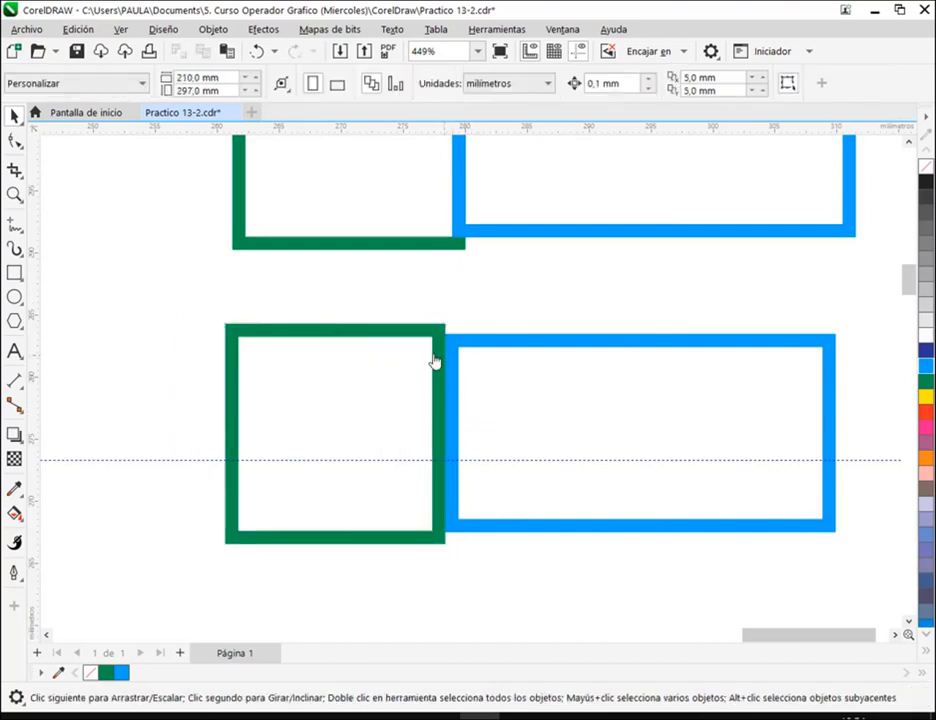
{"action": "left_click_drag", "start_coordinate": [425, 322], "coordinate": [473, 558]}
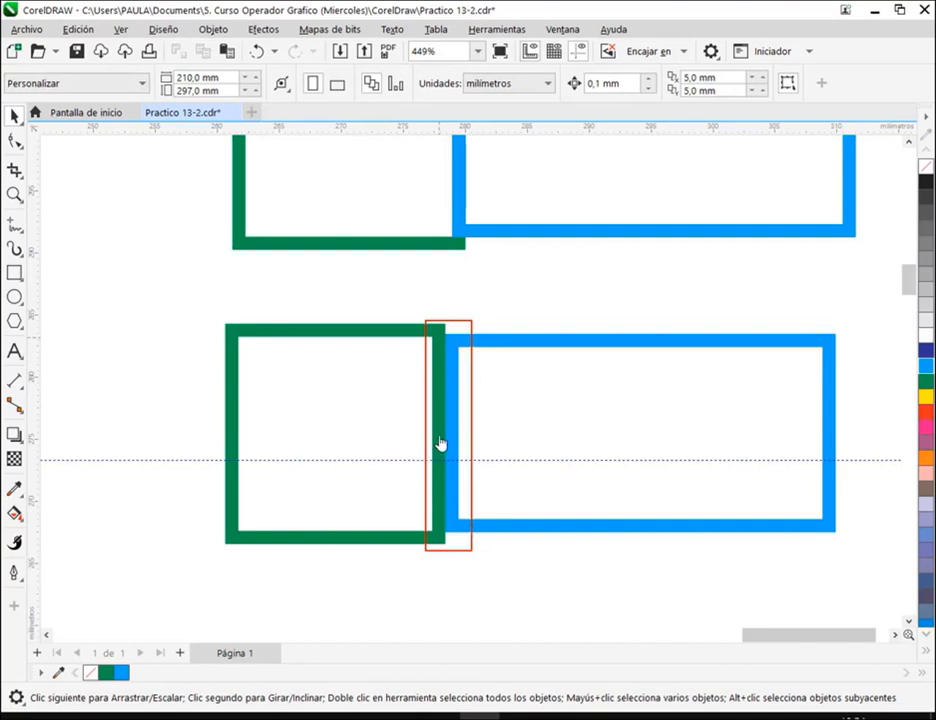
Duplicate the inside-outlined green square and blue rectangle directly below as a third pair
{"action": "scroll", "coordinate": [478, 360], "scroll_direction": "down", "scroll_amount": 2}
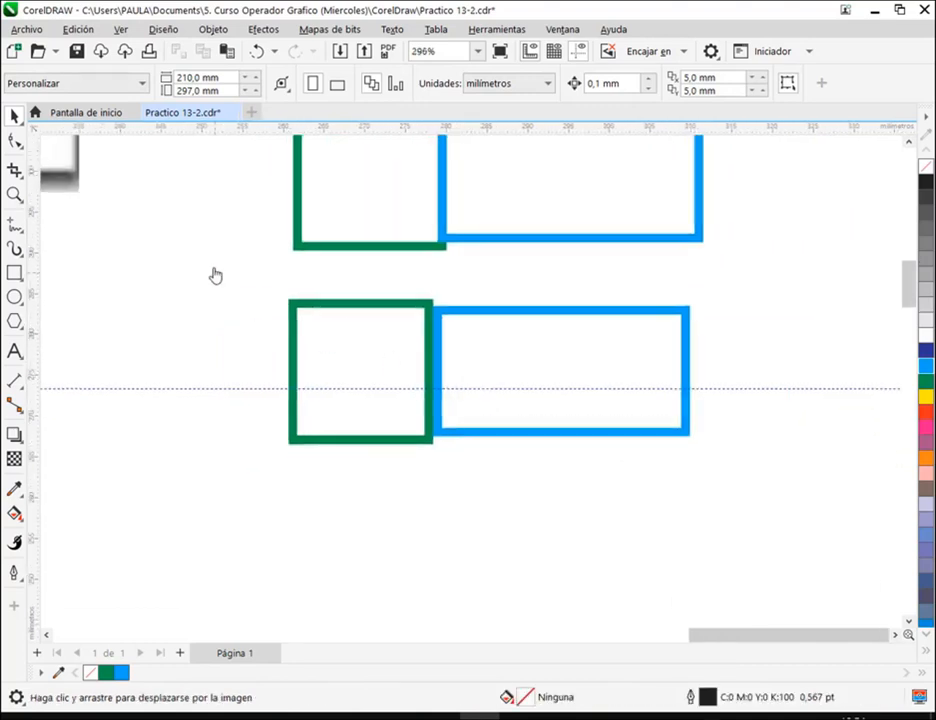
{"action": "key", "text": "space"}
{"action": "left_click_drag", "start_coordinate": [481, 347], "coordinate": [480, 557]}
{"action": "right_click", "coordinate": [480, 557]}
{"action": "left_click_drag", "start_coordinate": [501, 507], "coordinate": [495, 349]}
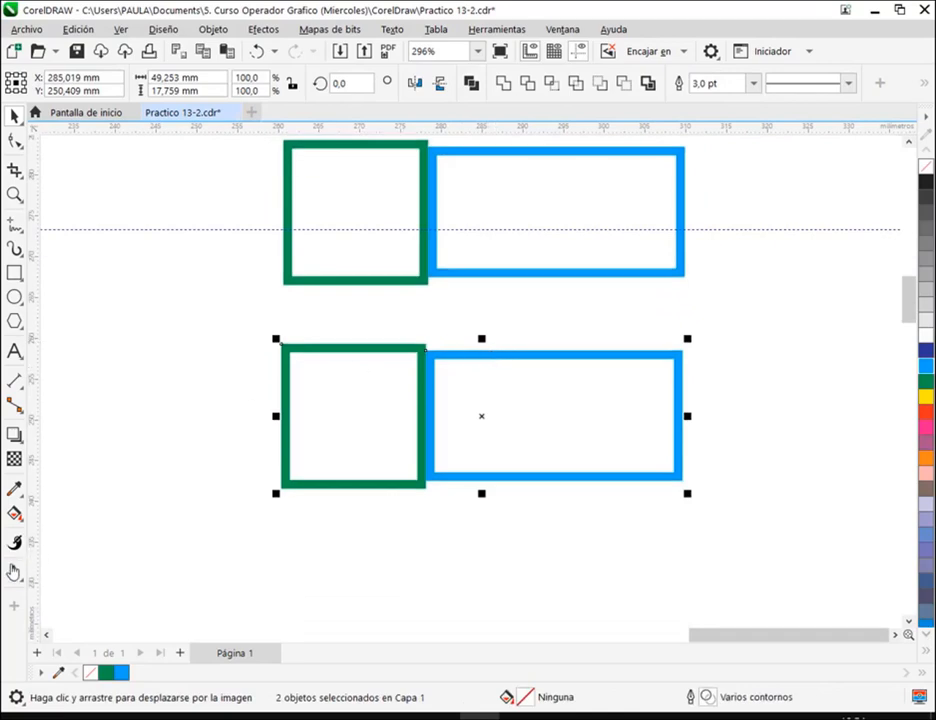
Set the outline position of the third green and blue pair to outside
{"action": "left_click", "coordinate": [15, 572]}
{"action": "left_click", "coordinate": [137, 445]}
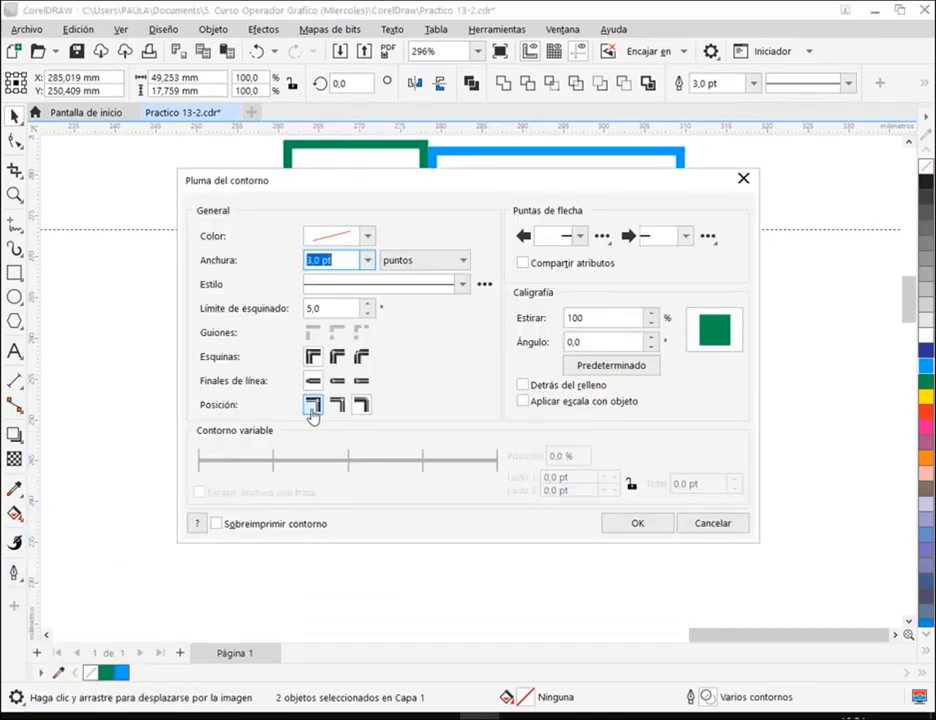
{"action": "left_click", "coordinate": [313, 410]}
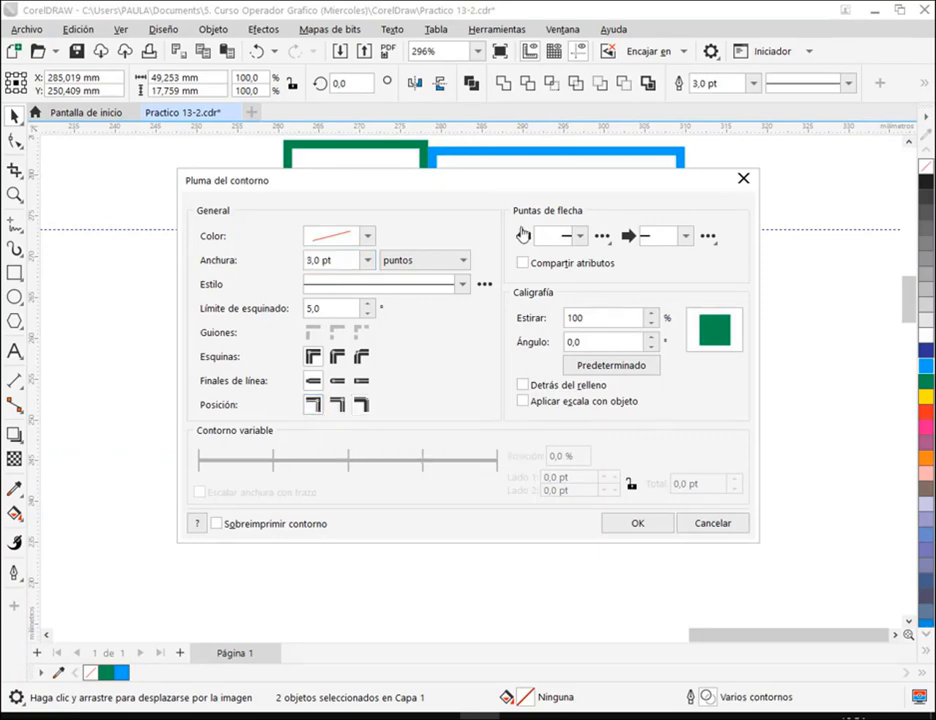
{"action": "left_click_drag", "start_coordinate": [510, 188], "coordinate": [698, 104]}
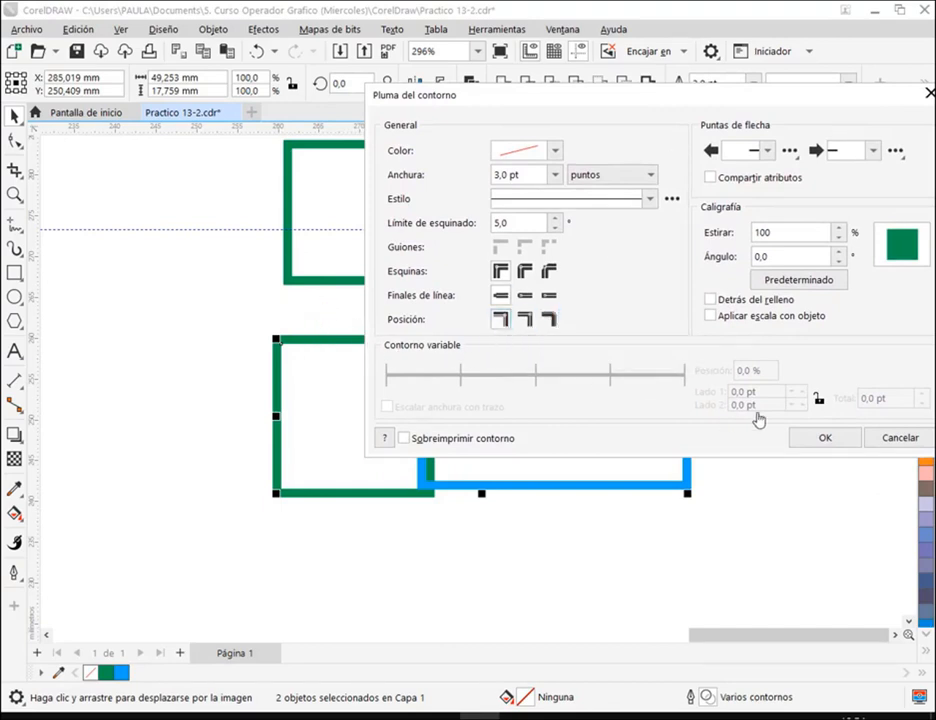
{"action": "left_click", "coordinate": [823, 440]}
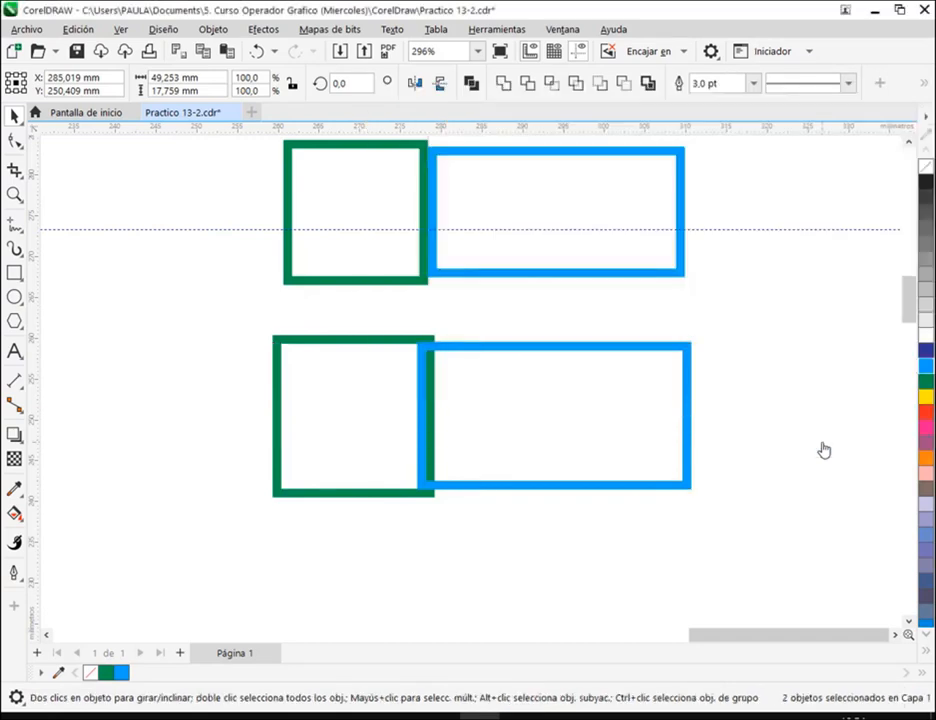
Move the third pair's blue rectangle to the right, clear of its green square
{"action": "mouse_move", "coordinate": [558, 411]}
{"action": "left_mouse_down"}
{"action": "mouse_move", "coordinate": [585, 411]}
{"action": "mouse_move", "coordinate": [553, 420]}
{"action": "left_mouse_up"}
{"action": "left_click", "coordinate": [528, 463]}
{"action": "left_click_drag", "start_coordinate": [528, 463], "coordinate": [585, 461]}
{"action": "left_click", "coordinate": [415, 372]}
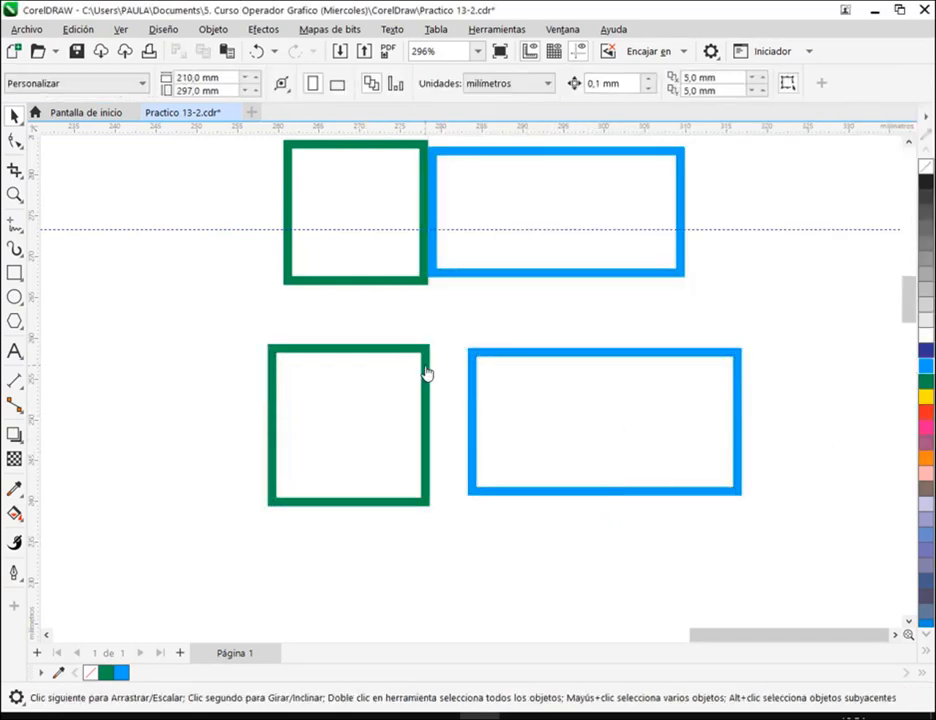
Snap the inner right edge of the third green square onto the inner left edge of its blue rectangle
{"action": "left_click", "coordinate": [425, 372]}
{"action": "scroll", "coordinate": [460, 452], "scroll_direction": "up", "scroll_amount": 2}
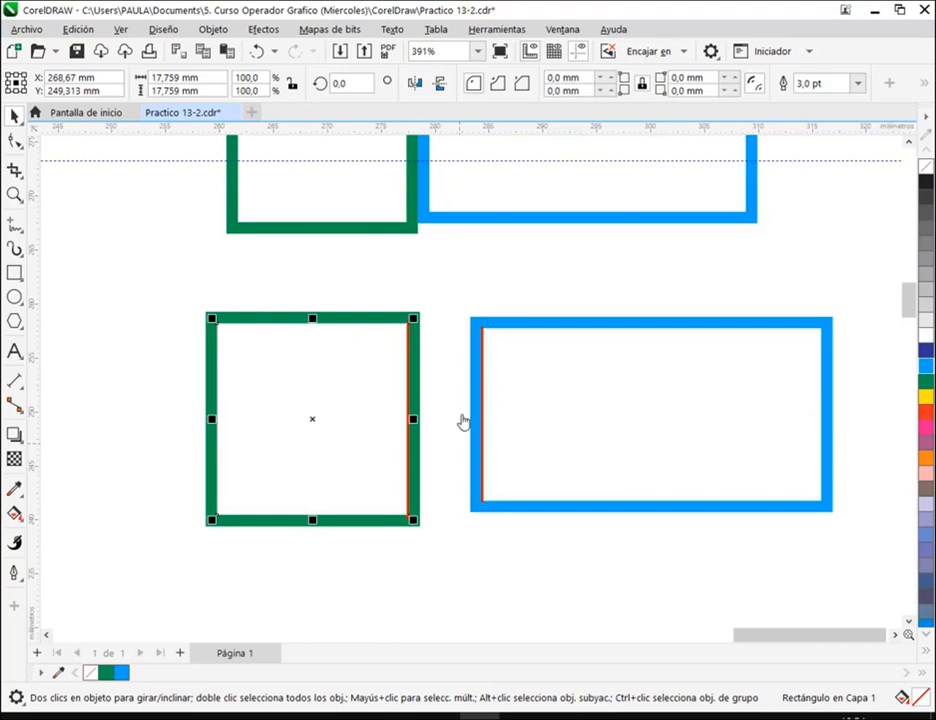
{"action": "left_click_drag", "start_coordinate": [408, 396], "coordinate": [483, 388]}
{"action": "left_click", "coordinate": [568, 589]}
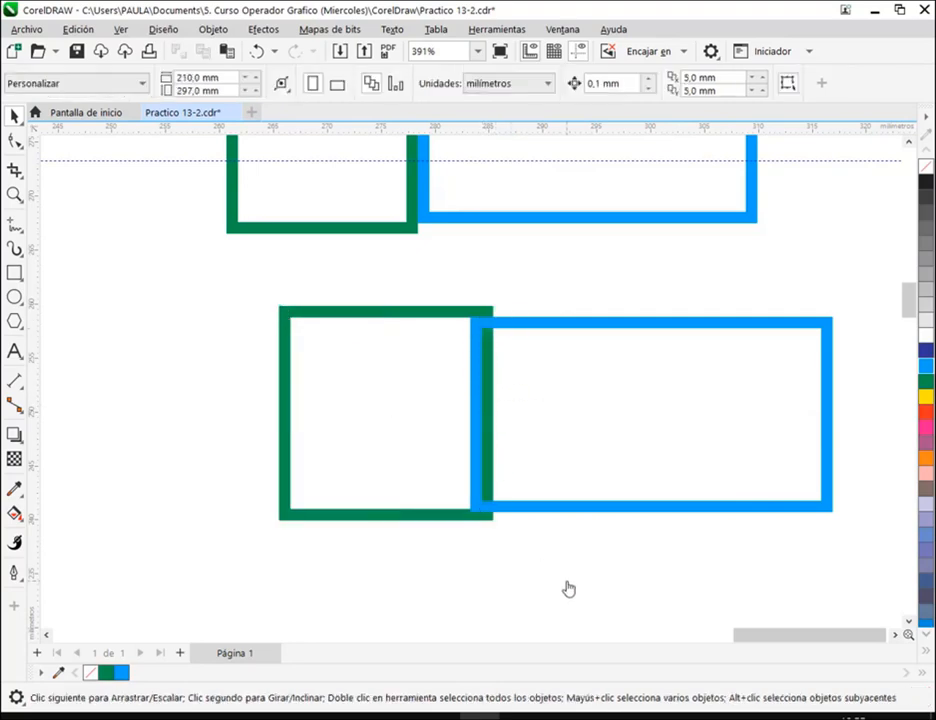
Move the joined third pair up and to the left, lining it up beneath the other two pairs
{"action": "scroll", "coordinate": [557, 585], "scroll_direction": "down", "scroll_amount": 3}
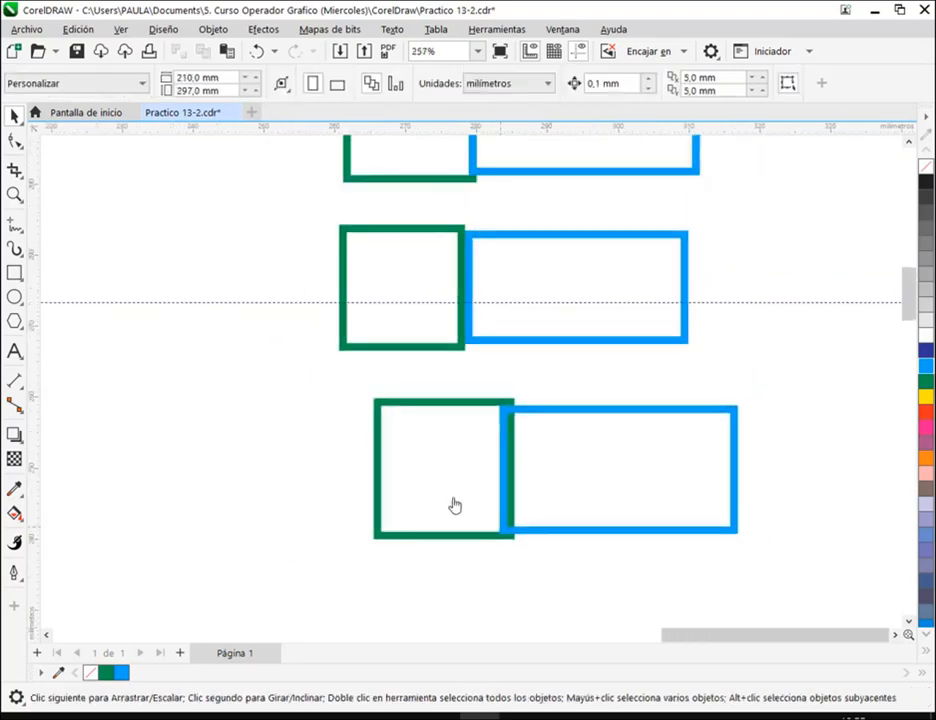
{"action": "left_click_drag", "start_coordinate": [309, 372], "coordinate": [794, 602]}
{"action": "left_click_drag", "start_coordinate": [662, 476], "coordinate": [625, 453]}
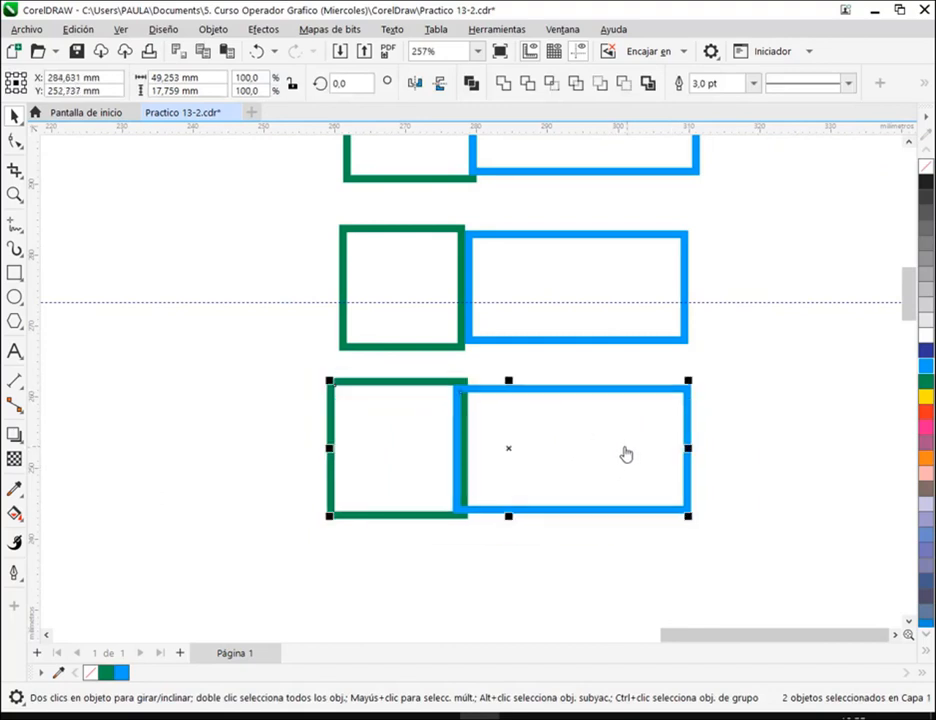
{"action": "left_click", "coordinate": [525, 614]}
{"action": "left_click_drag", "start_coordinate": [462, 259], "coordinate": [466, 319]}
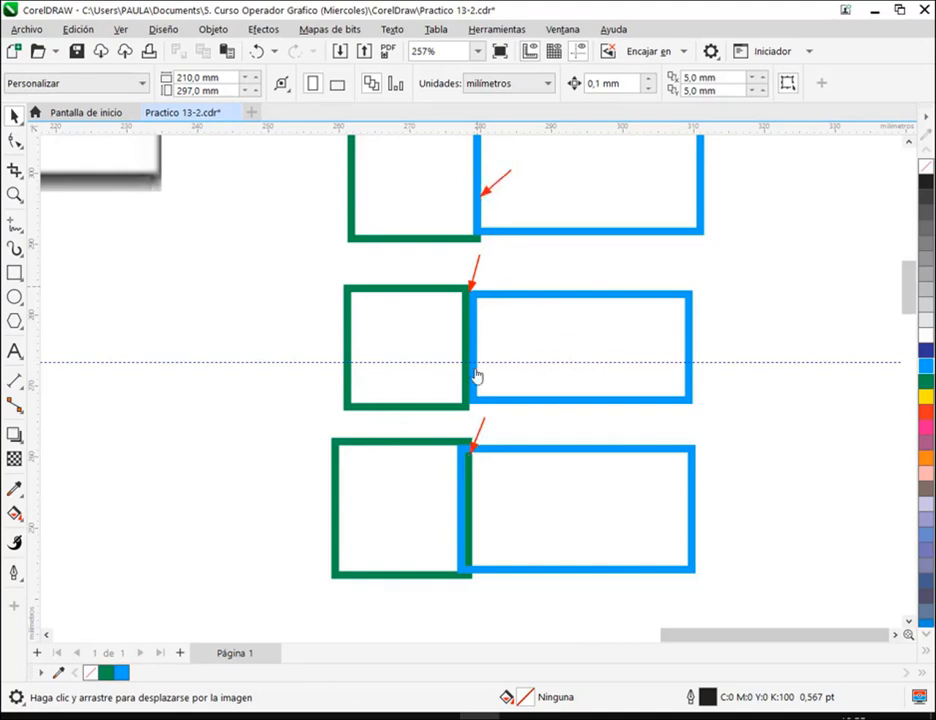
Set the outline width of the larger concentric circle below the reference image to 8.0 pt
{"action": "scroll", "coordinate": [485, 420], "scroll_direction": "down", "scroll_amount": 3}
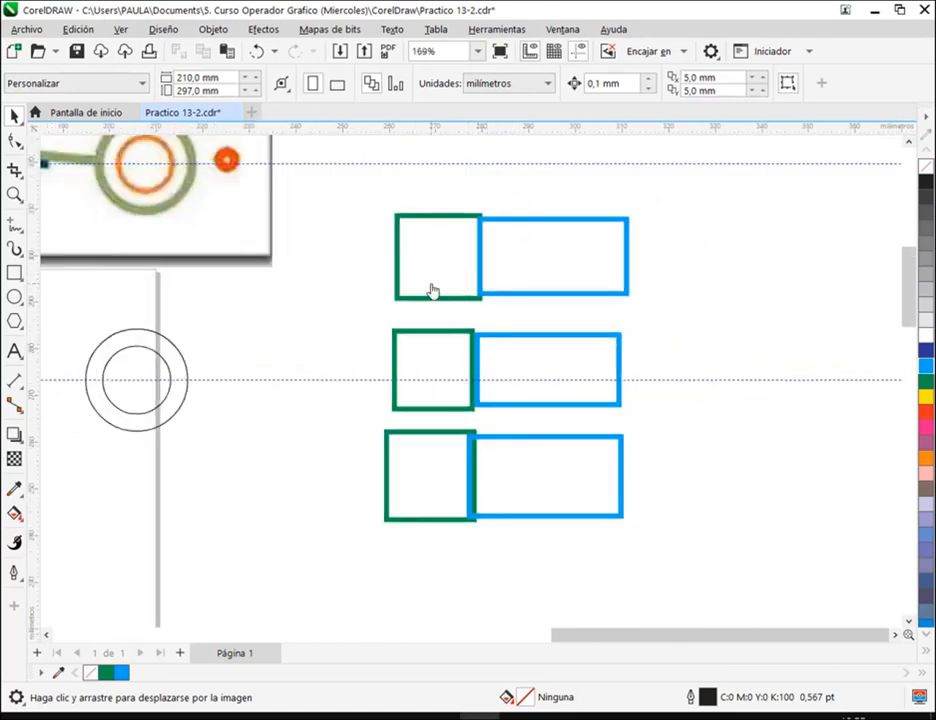
{"action": "left_click_drag", "start_coordinate": [311, 355], "coordinate": [549, 424]}
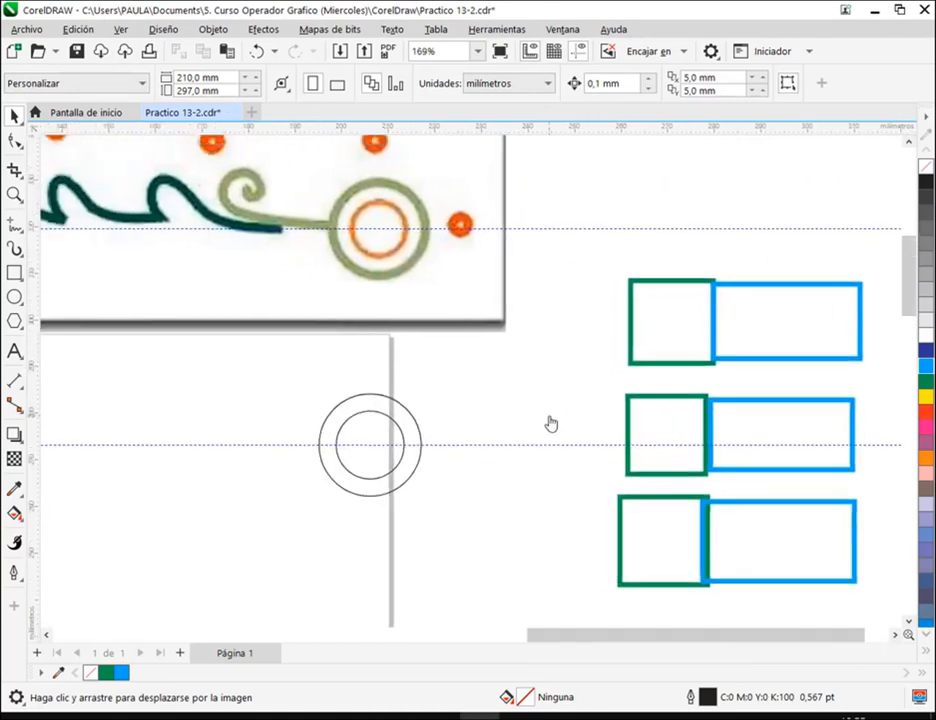
{"action": "scroll", "coordinate": [374, 414], "scroll_direction": "up", "scroll_amount": 1}
{"action": "key", "text": "space"}
{"action": "left_click", "coordinate": [390, 393]}
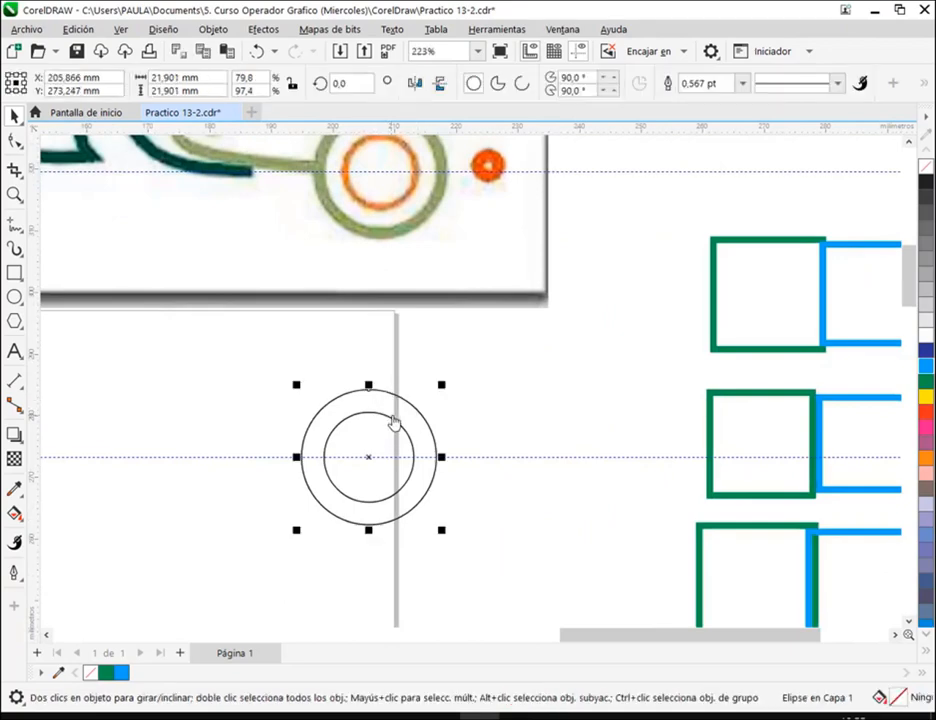
{"action": "left_click_drag", "start_coordinate": [418, 418], "coordinate": [393, 476]}
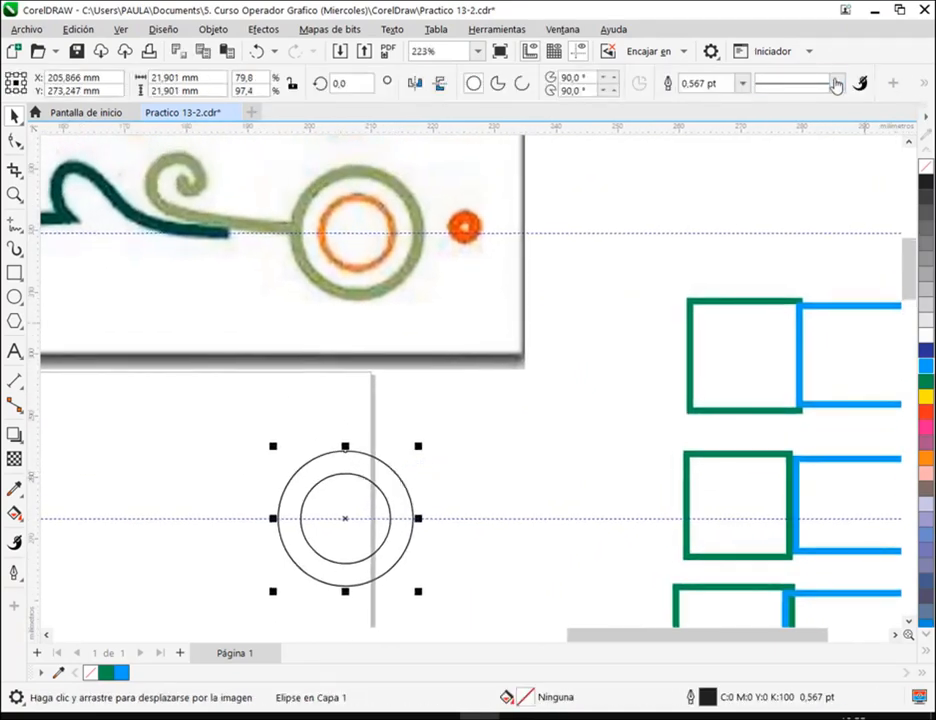
{"action": "left_click", "coordinate": [745, 85]}
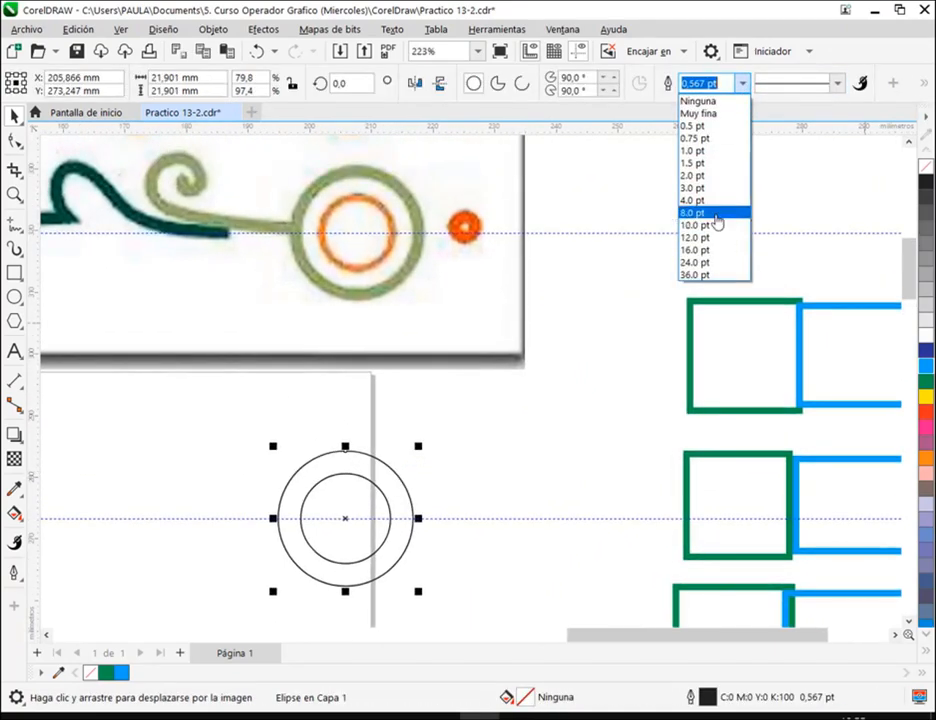
{"action": "left_click", "coordinate": [716, 213]}
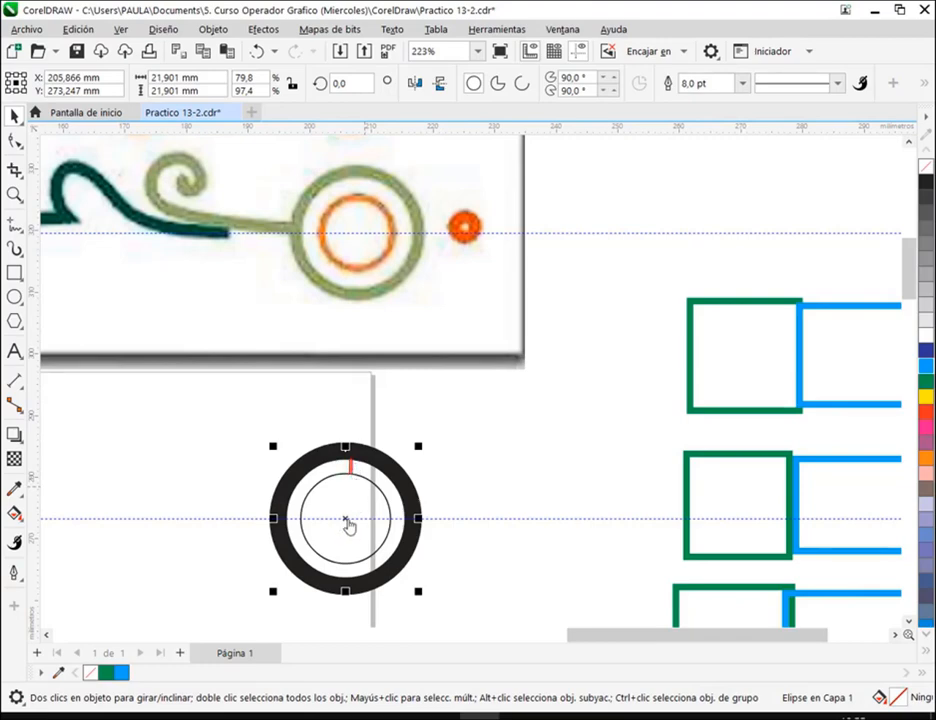
Duplicate both concentric circles to the right of the originals, keeping them on the same horizontal guideline
{"action": "left_click_drag", "start_coordinate": [376, 515], "coordinate": [250, 351]}
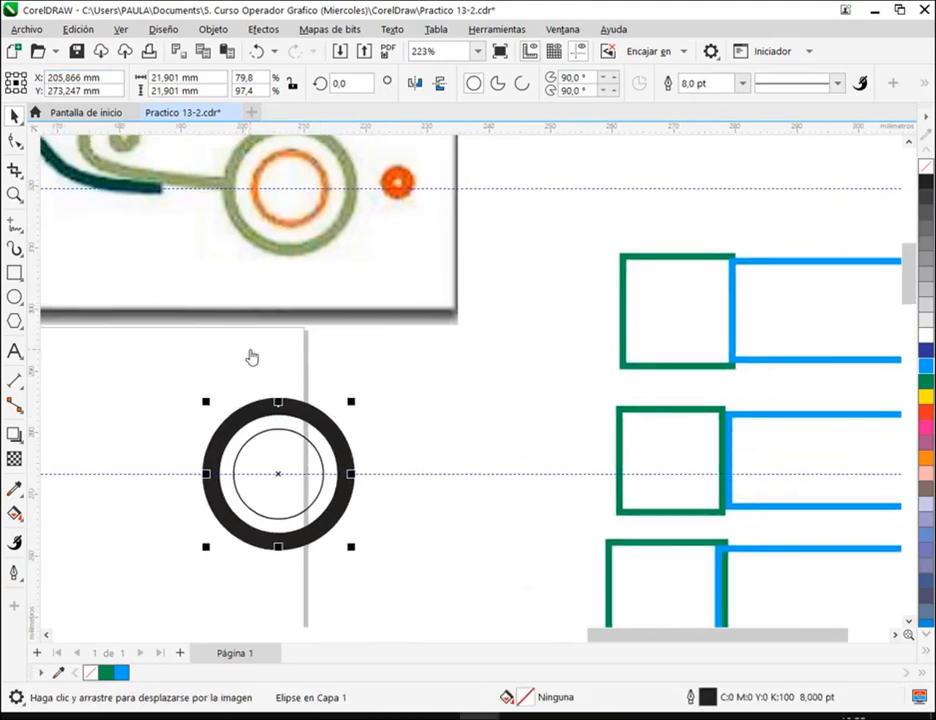
{"action": "key", "text": "space"}
{"action": "left_click_drag", "start_coordinate": [188, 388], "coordinate": [414, 600]}
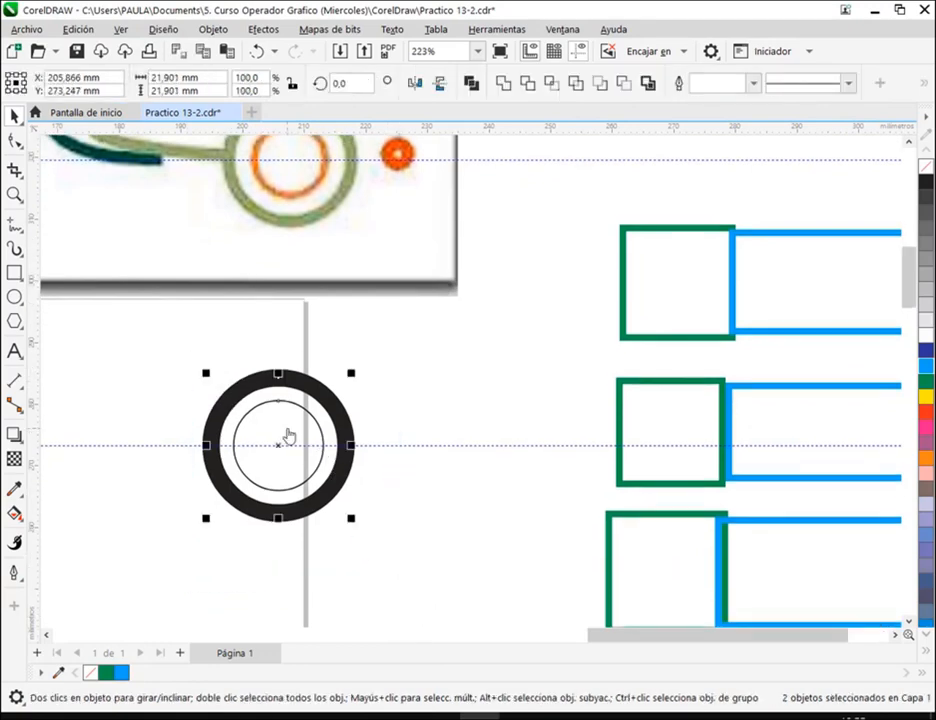
{"action": "left_click_drag", "start_coordinate": [290, 432], "coordinate": [485, 420]}
{"action": "left_click", "coordinate": [495, 366]}
Set the outline position of the duplicated larger circle to outside, keeping its 8.0 pt width
{"action": "left_click", "coordinate": [500, 388]}
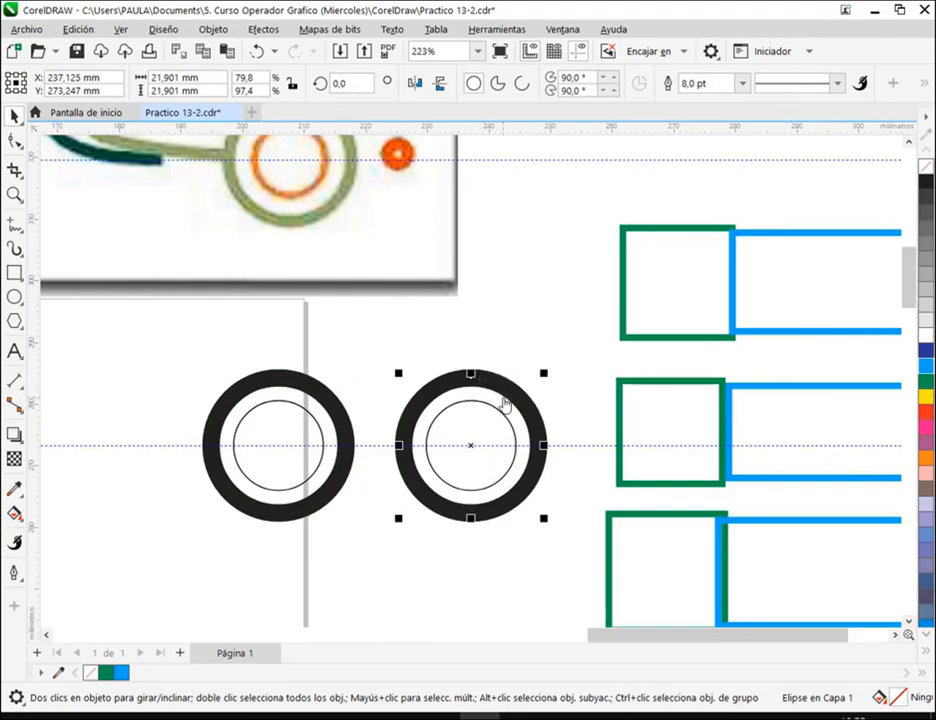
{"action": "left_click", "coordinate": [14, 573]}
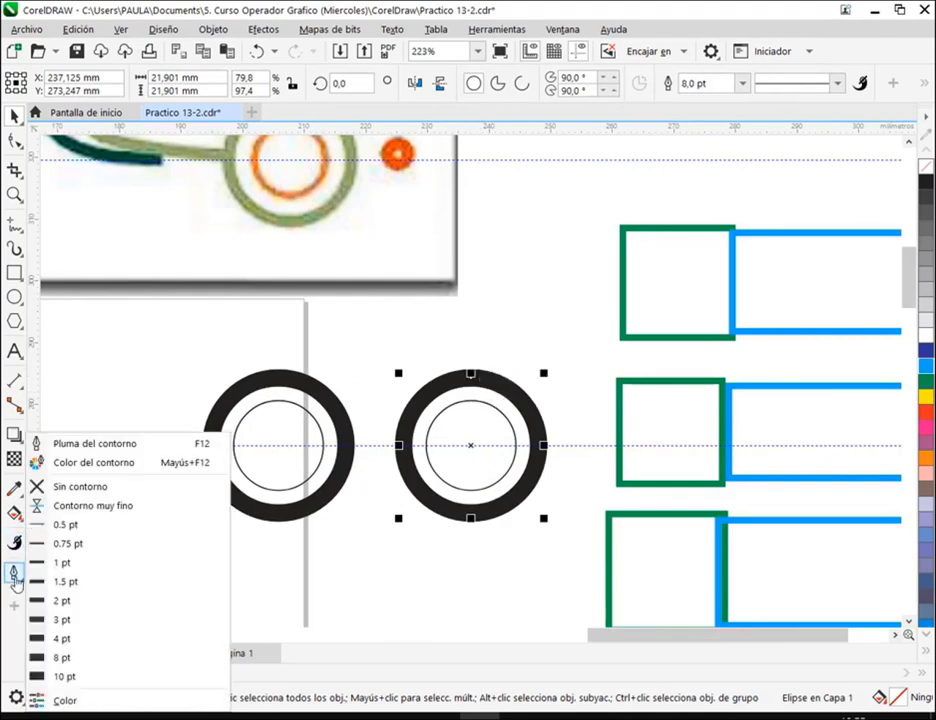
{"action": "left_click", "coordinate": [95, 443]}
{"action": "left_click_drag", "start_coordinate": [529, 184], "coordinate": [706, 19]}
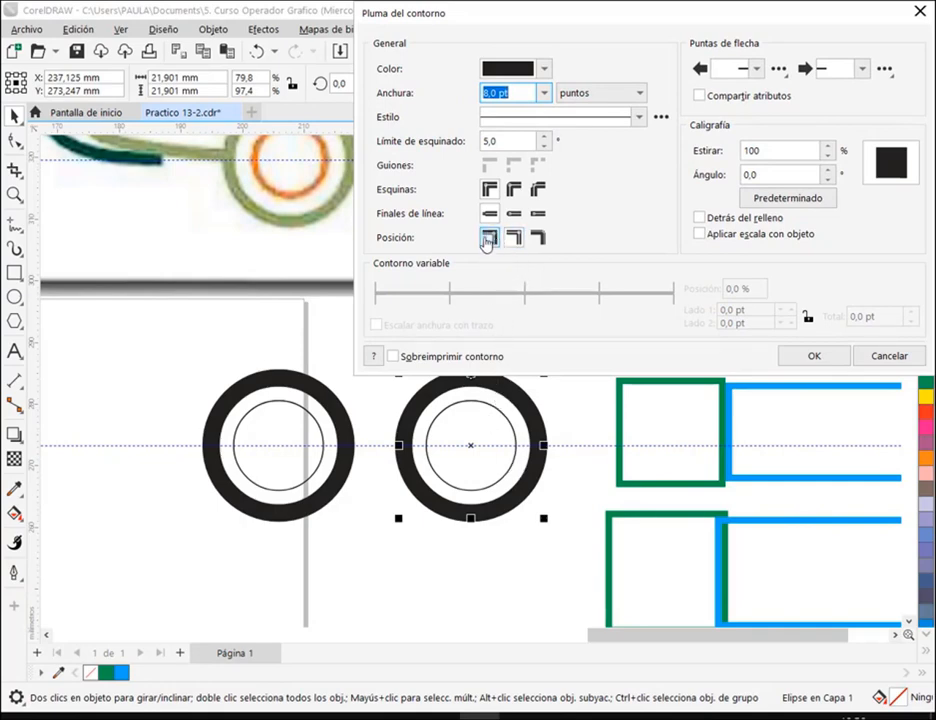
{"action": "left_click_drag", "start_coordinate": [547, 21], "coordinate": [758, 44]}
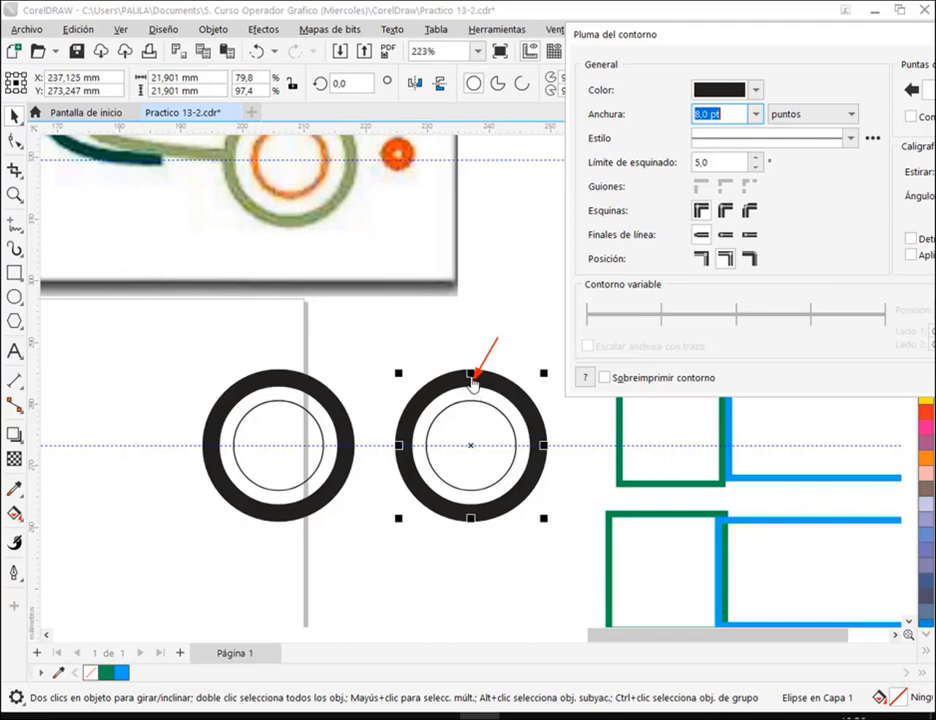
{"action": "left_click", "coordinate": [703, 259]}
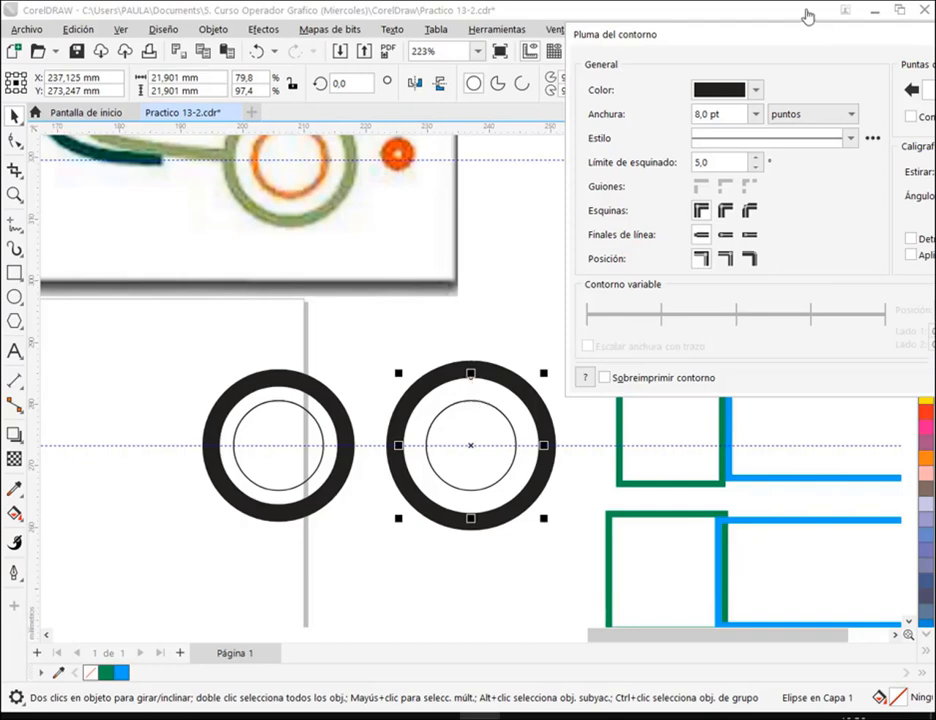
{"action": "left_click_drag", "start_coordinate": [664, 40], "coordinate": [506, 40]}
{"action": "left_click", "coordinate": [867, 378]}
Delete the green and blue sample rectangles beside the circles
{"action": "scroll", "coordinate": [554, 468], "scroll_direction": "down", "scroll_amount": 1}
{"action": "left_click_drag", "start_coordinate": [702, 185], "coordinate": [453, 564]}
{"action": "key", "text": "Delete"}
Duplicate the pair of circles with the outside outline to the right along the guideline
{"action": "left_click_drag", "start_coordinate": [489, 286], "coordinate": [282, 490]}
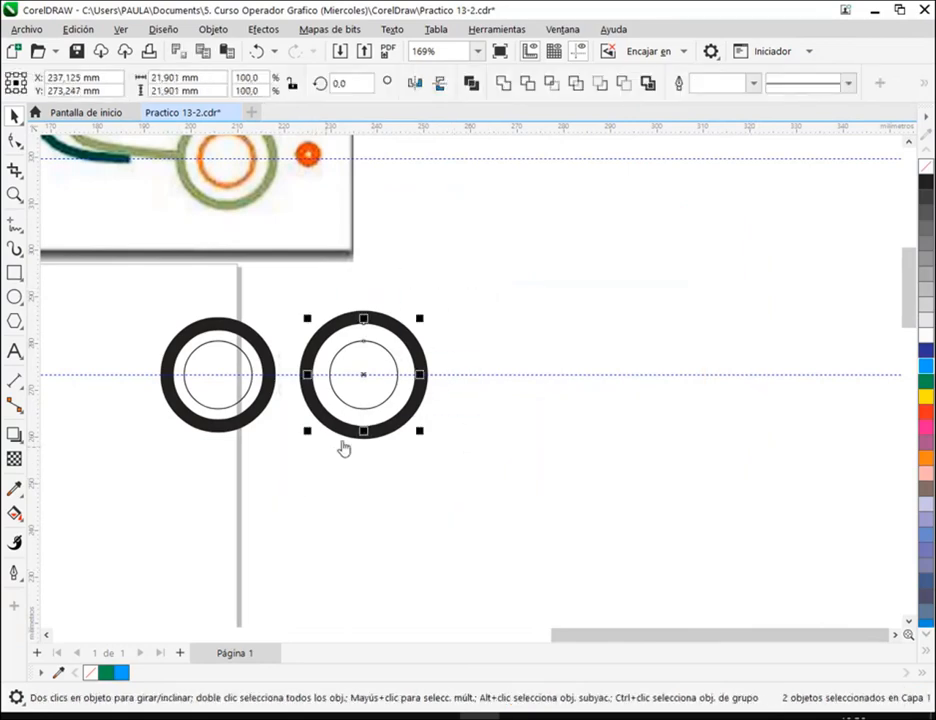
{"action": "left_click_drag", "start_coordinate": [420, 347], "coordinate": [543, 355]}
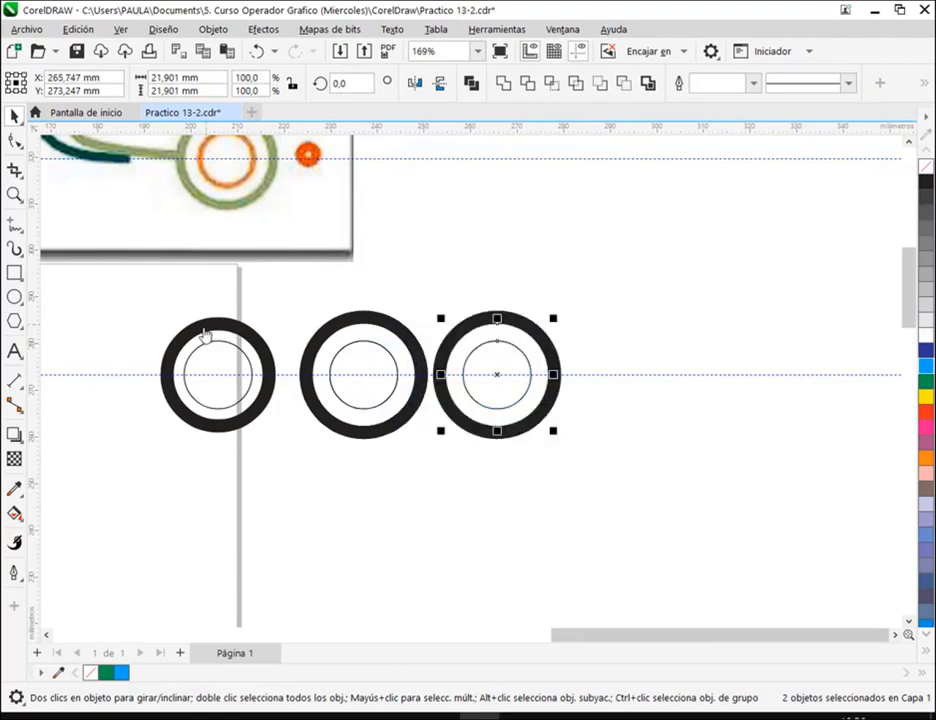
{"action": "left_click", "coordinate": [556, 296]}
Set the outline position of the third pair's larger circle to inside (Contorno interior)
{"action": "left_click", "coordinate": [527, 332]}
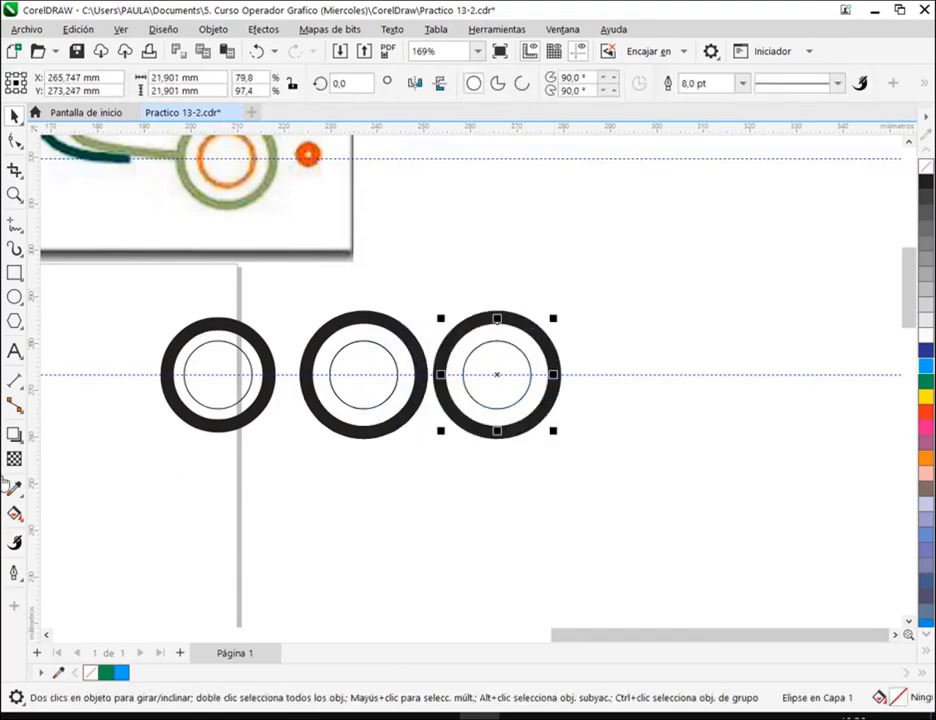
{"action": "left_click", "coordinate": [14, 576]}
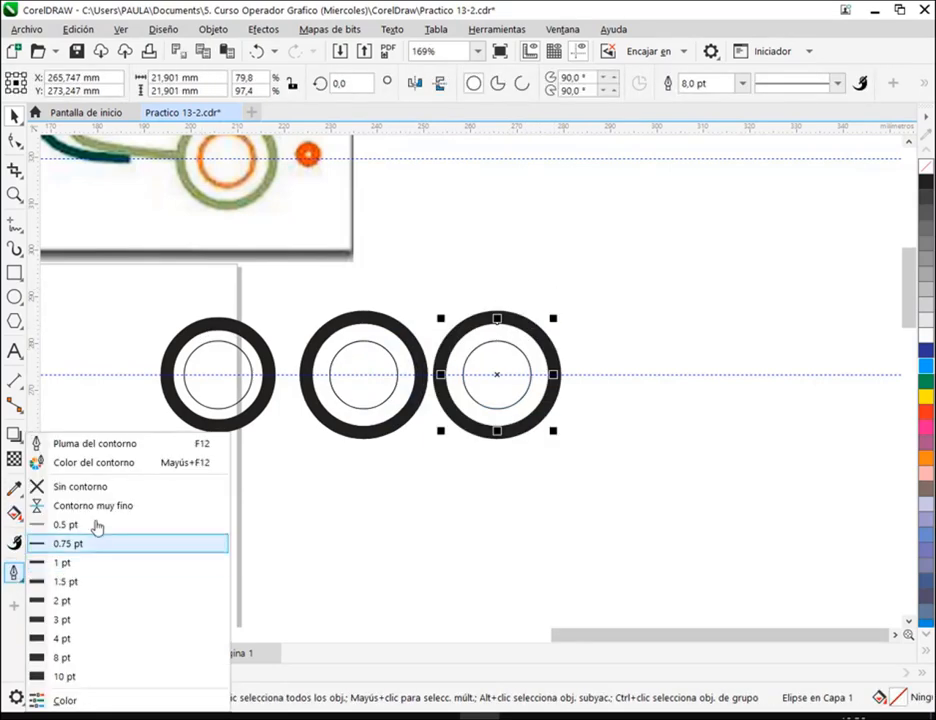
{"action": "left_click", "coordinate": [113, 450]}
{"action": "left_click_drag", "start_coordinate": [462, 188], "coordinate": [747, 31]}
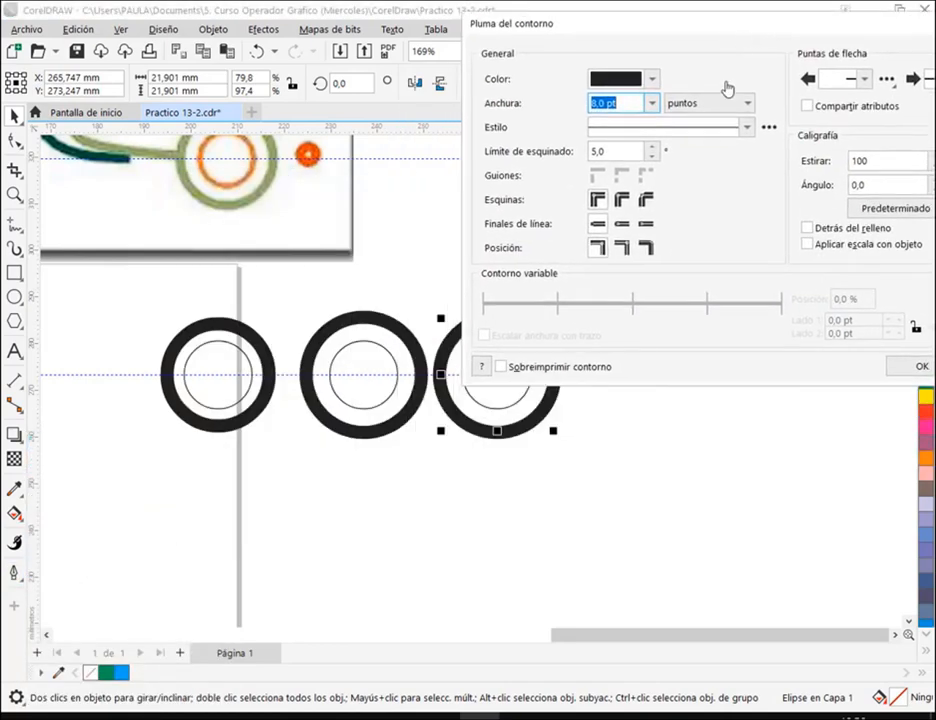
{"action": "left_click", "coordinate": [646, 250]}
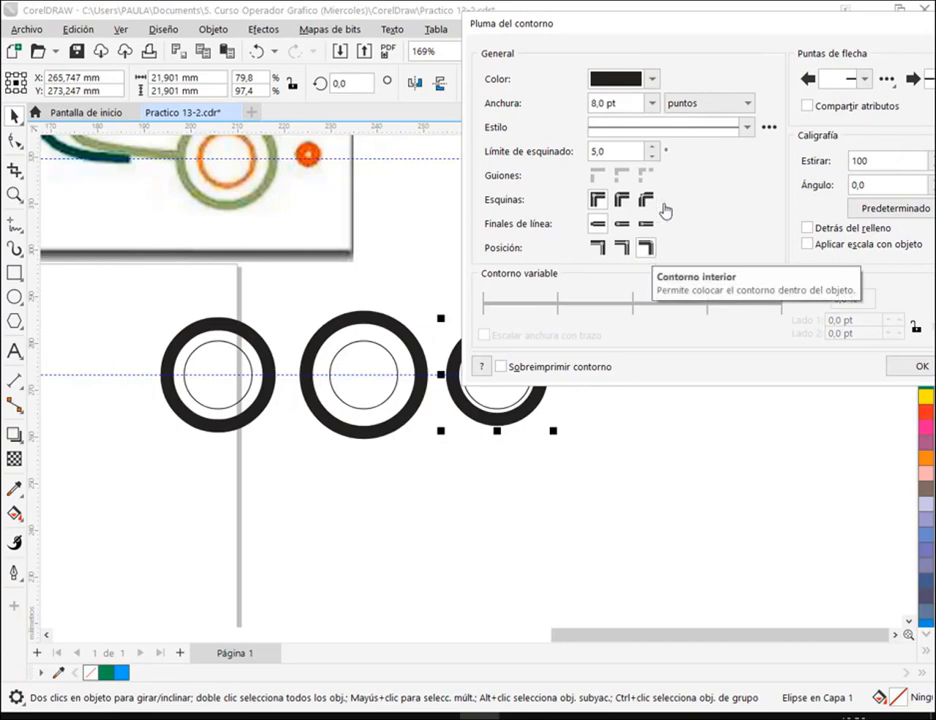
{"action": "left_click", "coordinate": [923, 372]}
Compare how the centred, outside and inside outlines sit against the selection bounds of the three larger circles
{"action": "scroll", "coordinate": [418, 430], "scroll_direction": "up", "scroll_amount": 1}
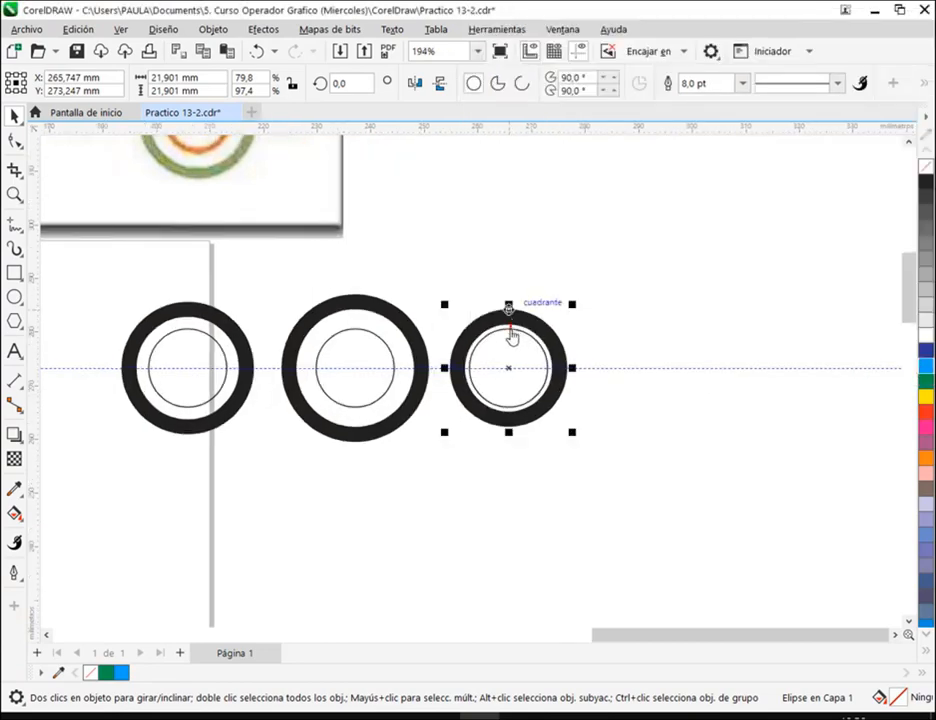
{"action": "left_click_drag", "start_coordinate": [397, 484], "coordinate": [536, 574]}
{"action": "left_click", "coordinate": [612, 309]}
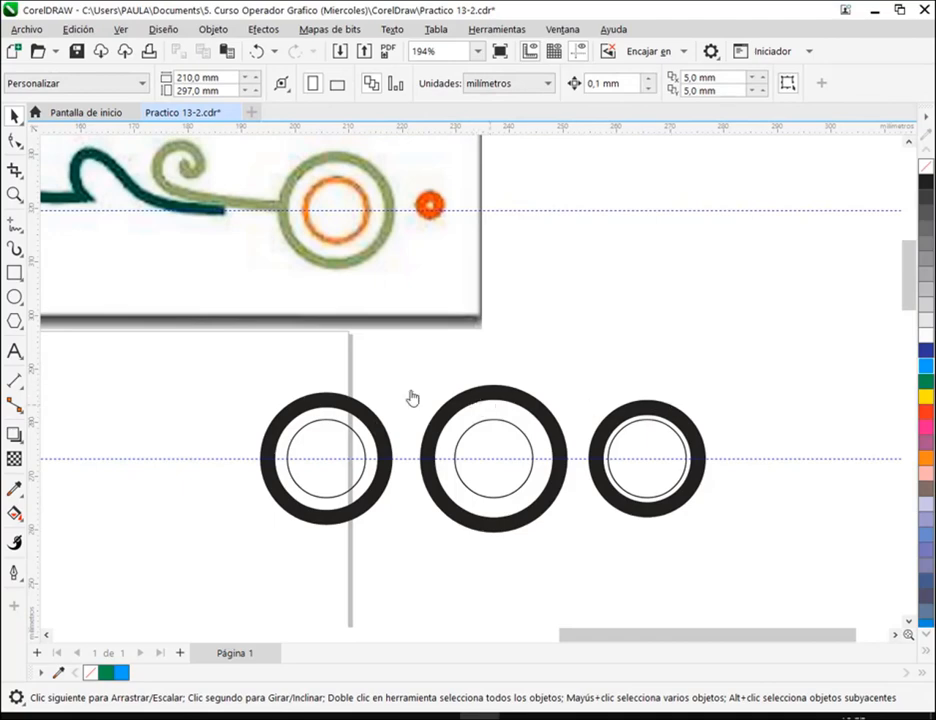
{"action": "left_click", "coordinate": [340, 403]}
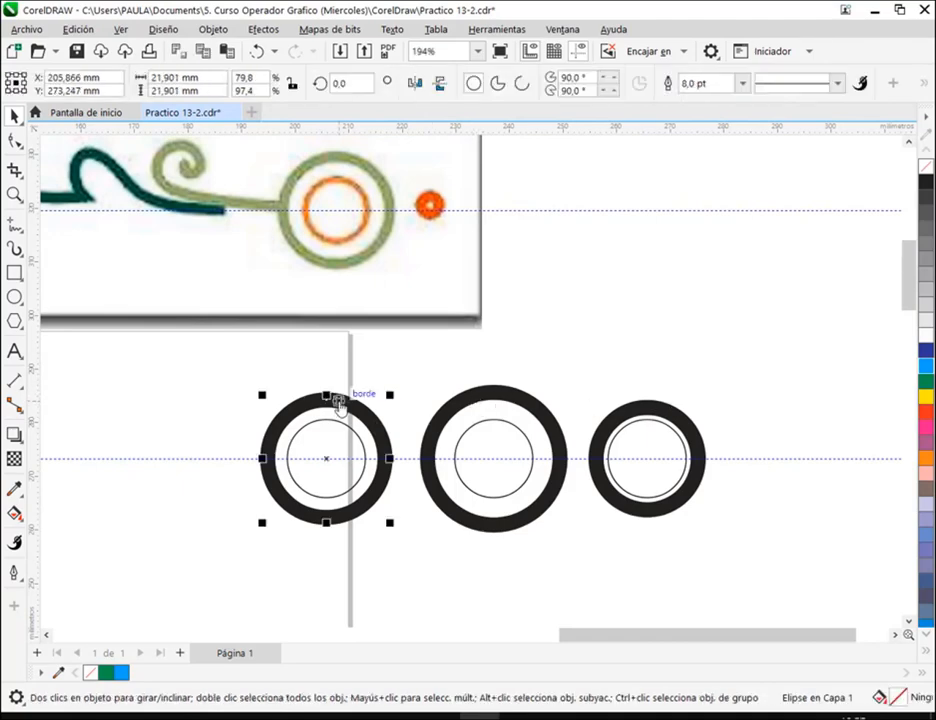
{"action": "left_click", "coordinate": [514, 400]}
{"action": "left_click", "coordinate": [630, 415]}
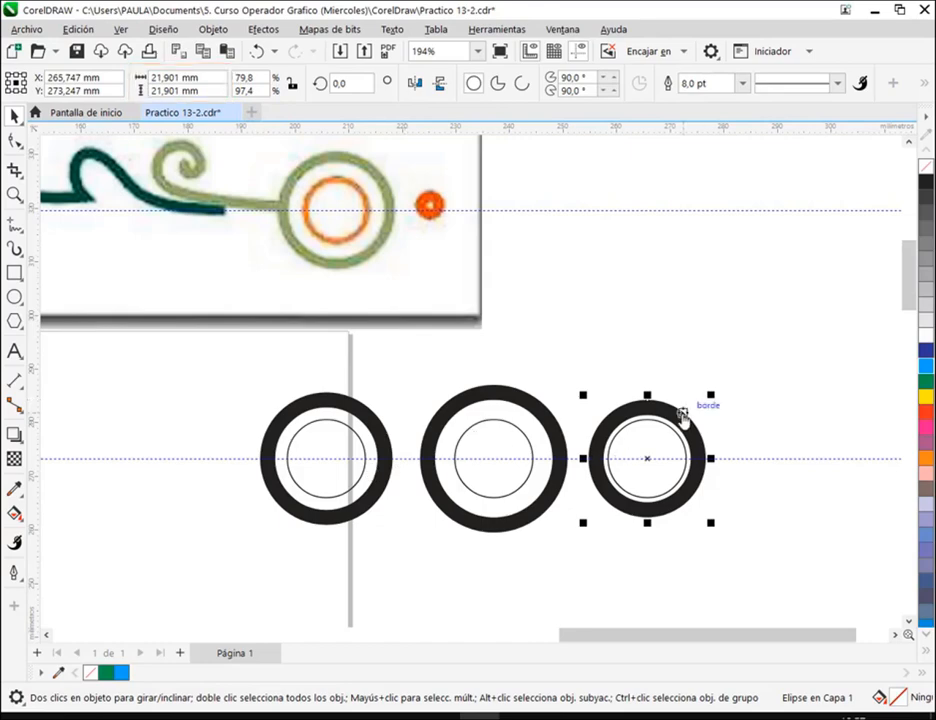
{"action": "left_click", "coordinate": [754, 378]}
{"action": "left_click", "coordinate": [678, 420]}
{"action": "key", "text": "Escape"}
{"action": "left_click", "coordinate": [529, 415]}
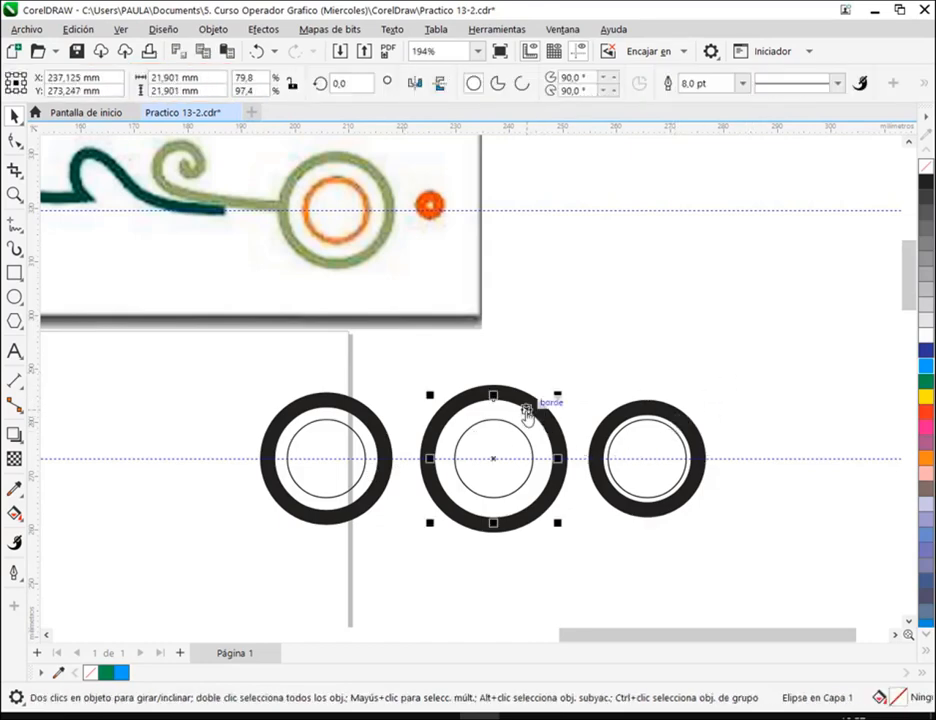
{"action": "left_click", "coordinate": [681, 417]}
Delete the second and third pairs of circles, keeping only the original pair
{"action": "left_click", "coordinate": [727, 401]}
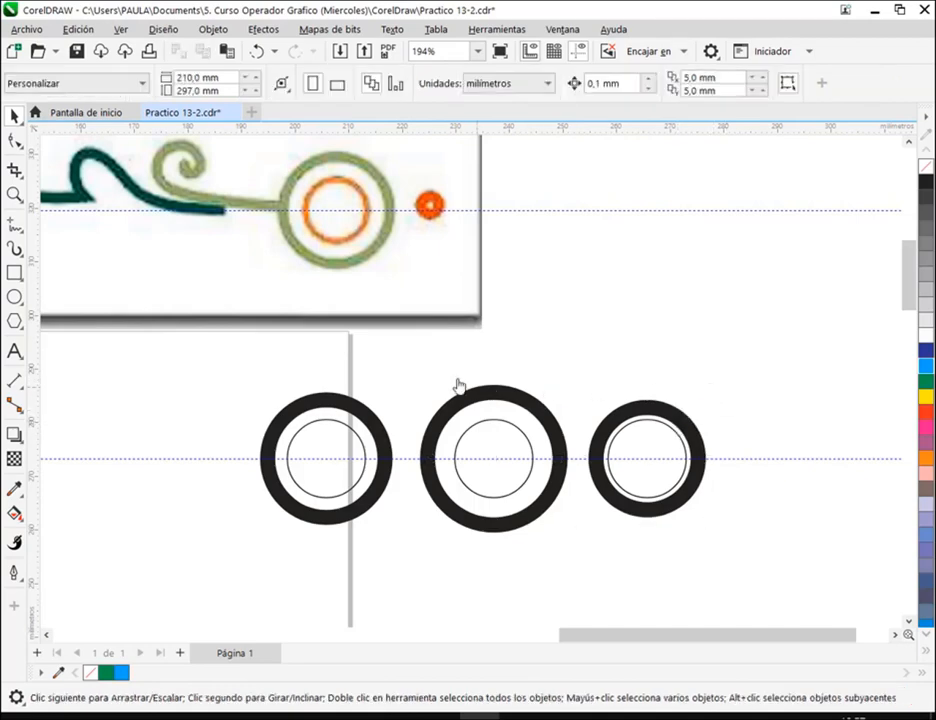
{"action": "left_click_drag", "start_coordinate": [403, 360], "coordinate": [780, 602]}
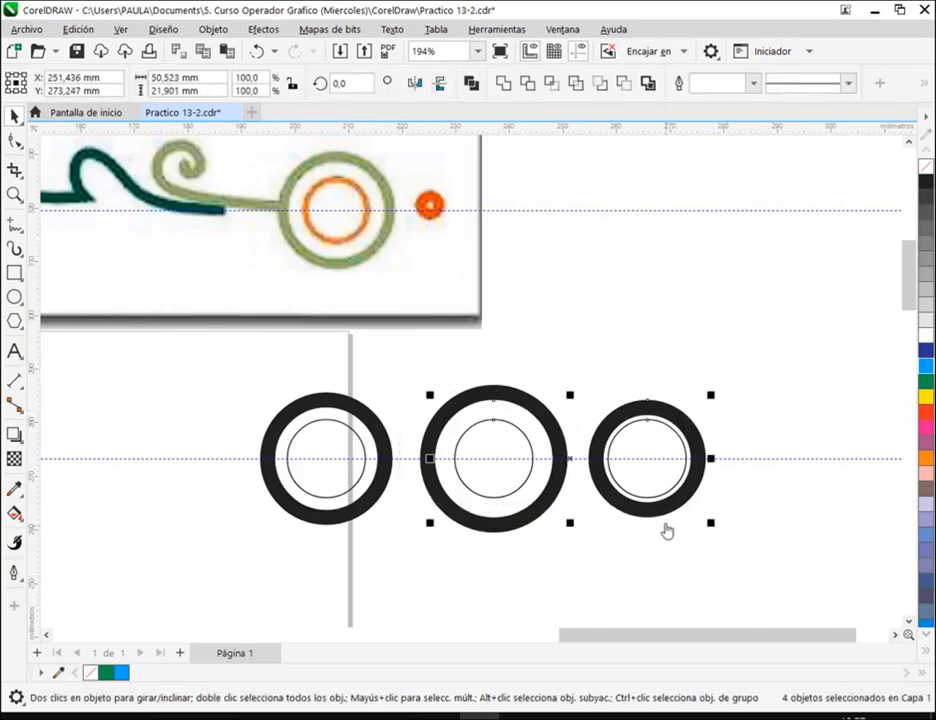
{"action": "key", "text": "Delete"}
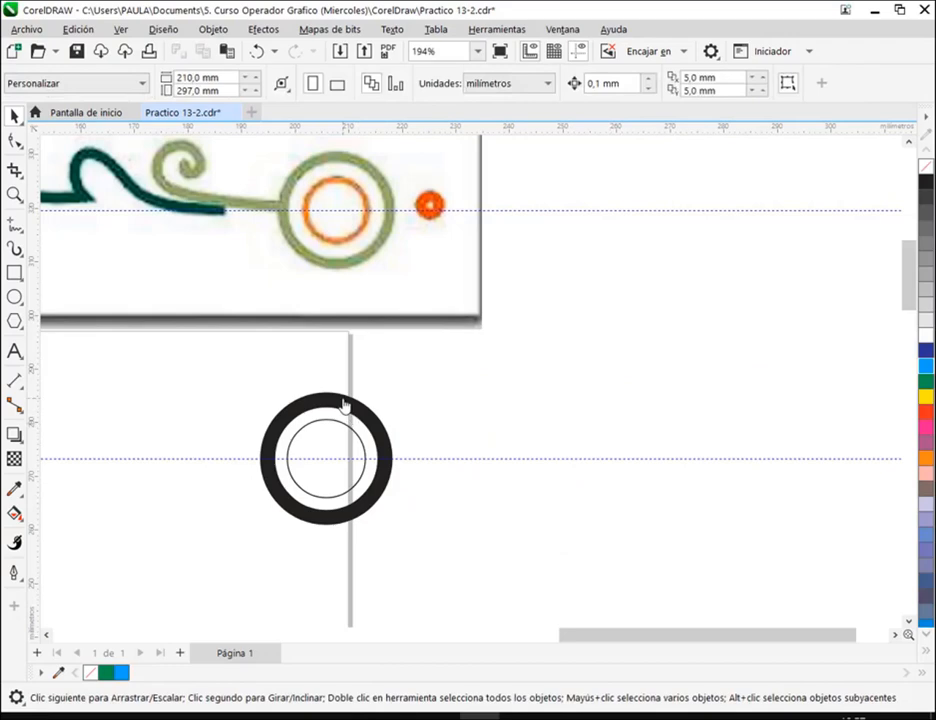
Set the outline width of the remaining larger circle to 4.0 pt
{"action": "left_click", "coordinate": [343, 404]}
{"action": "key", "text": "h"}
{"action": "left_click_drag", "start_coordinate": [372, 441], "coordinate": [514, 436]}
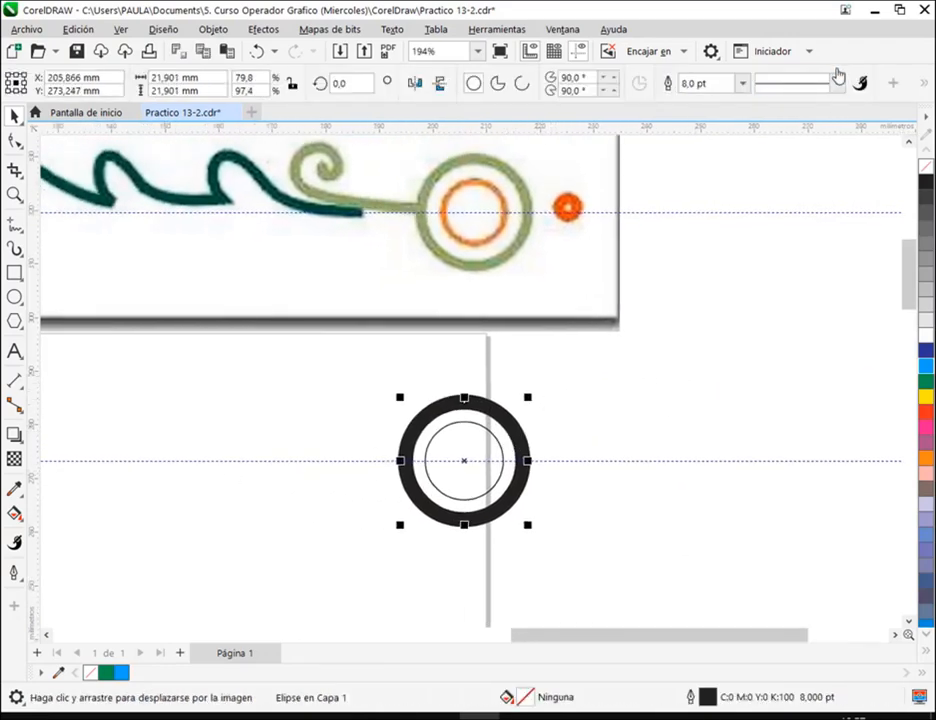
{"action": "left_click", "coordinate": [742, 83]}
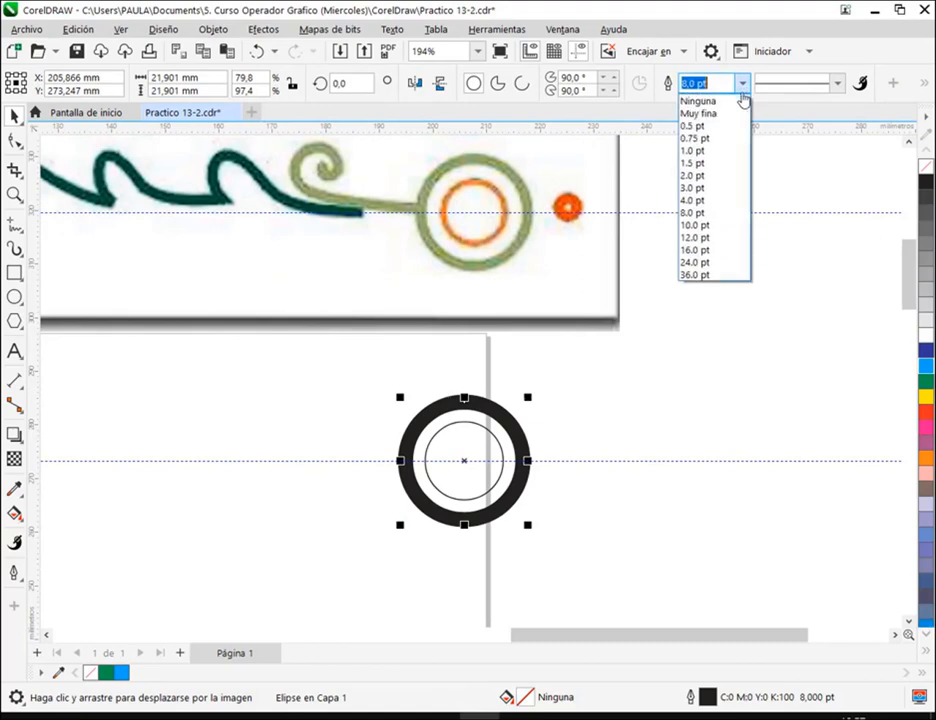
{"action": "left_click", "coordinate": [705, 201]}
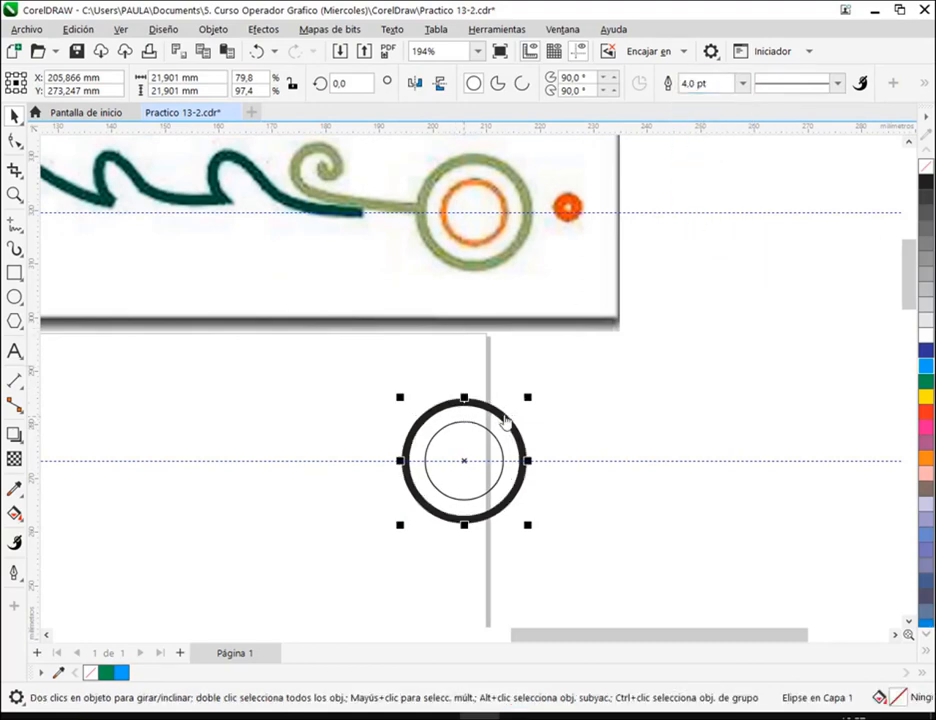
Set the inner circle's outline width to 2.0 pt and save the drawing
{"action": "left_click", "coordinate": [485, 439]}
{"action": "left_click", "coordinate": [443, 428]}
{"action": "left_click", "coordinate": [477, 442]}
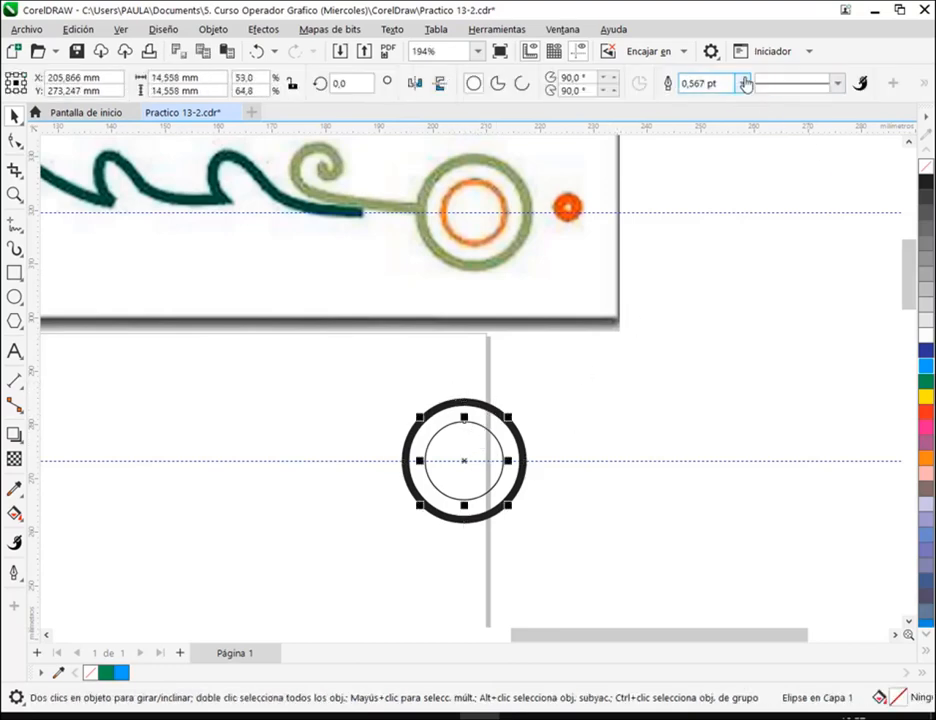
{"action": "left_click", "coordinate": [490, 410]}
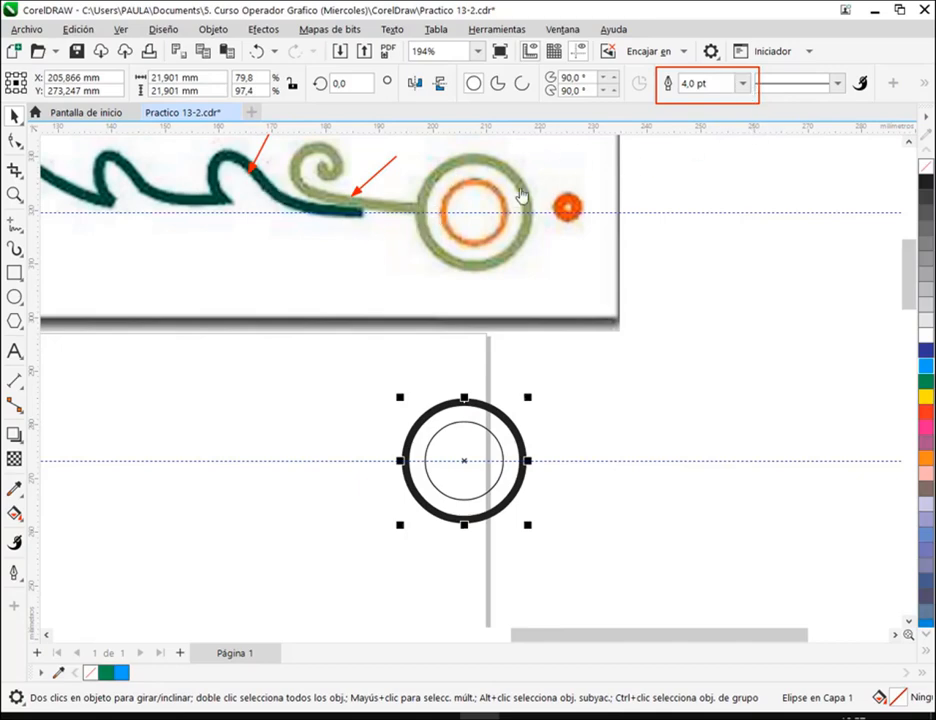
{"action": "left_click", "coordinate": [498, 460]}
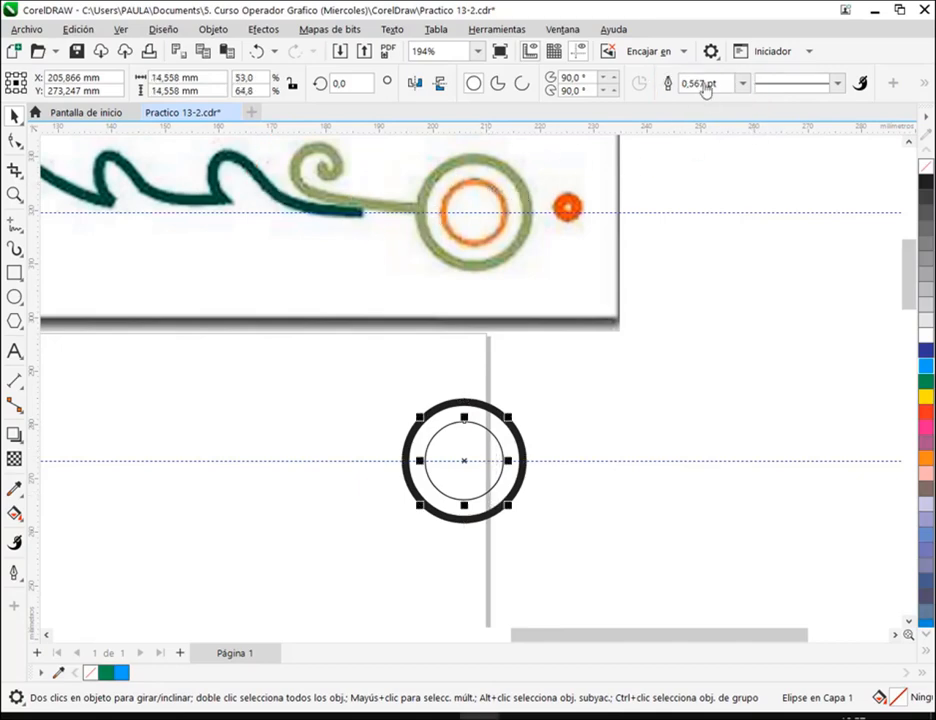
{"action": "left_click", "coordinate": [743, 84]}
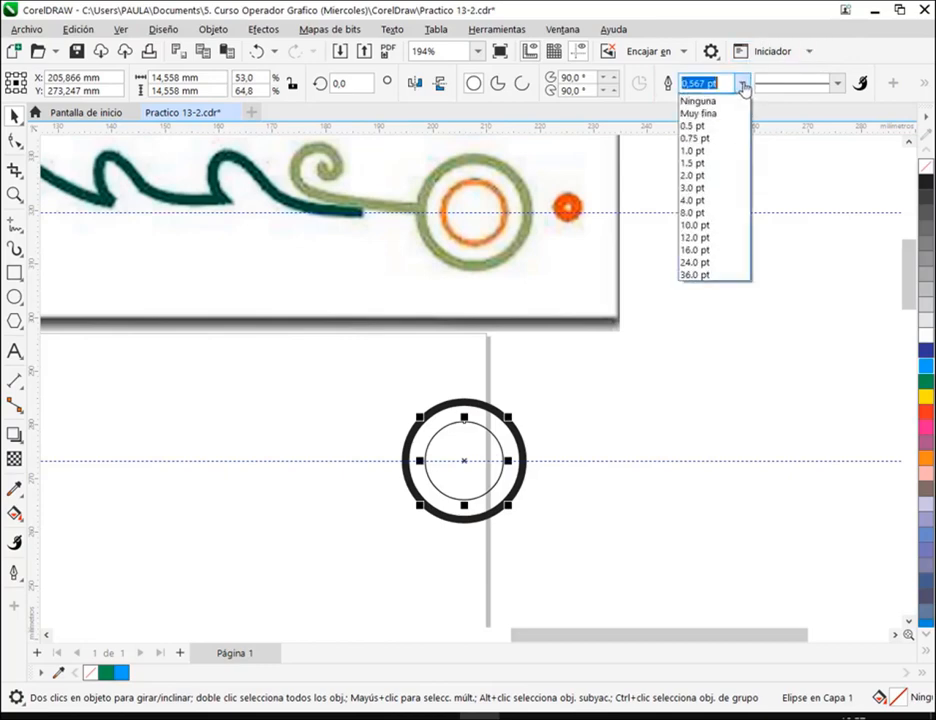
{"action": "left_click", "coordinate": [706, 177]}
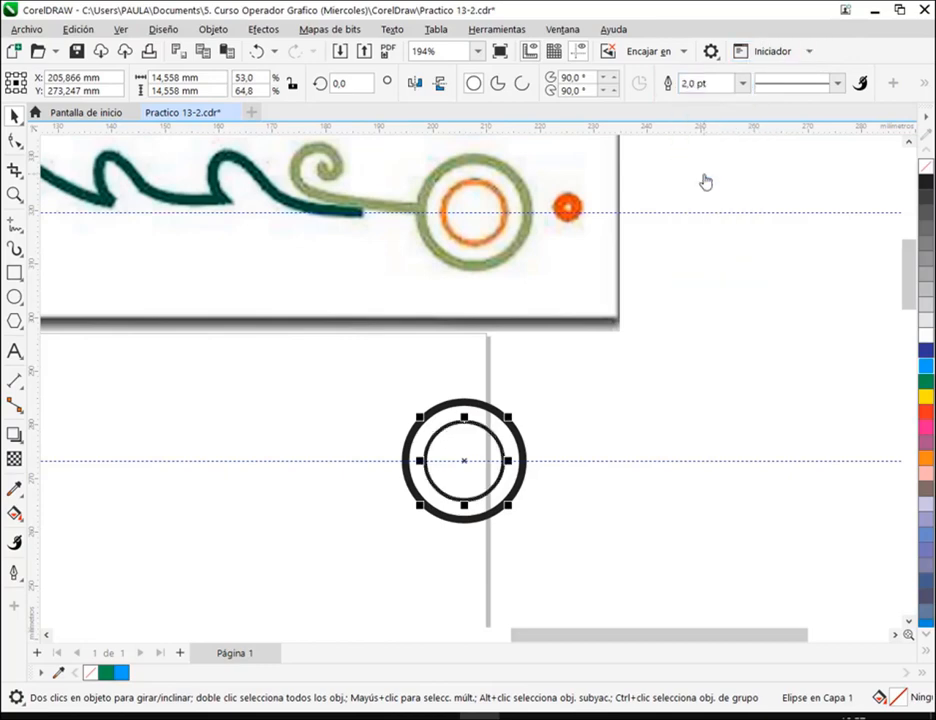
{"action": "left_click", "coordinate": [596, 421]}
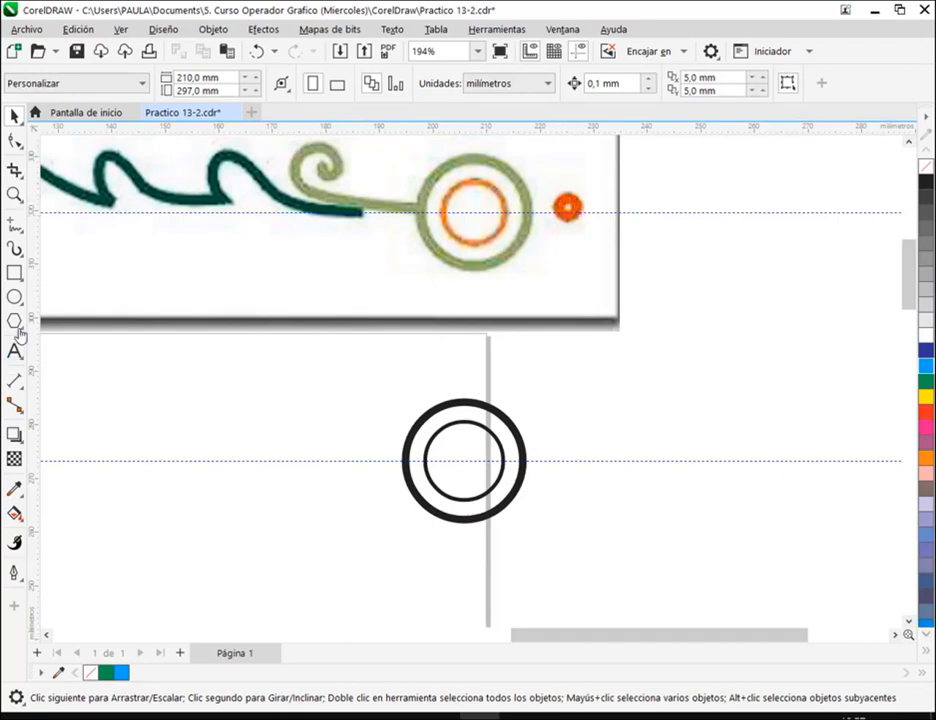
{"action": "left_click", "coordinate": [76, 51]}
Draw a circle about 3.7 mm in diameter and centre it on the guideline just right of the larger circle
{"action": "left_click", "coordinate": [15, 297]}
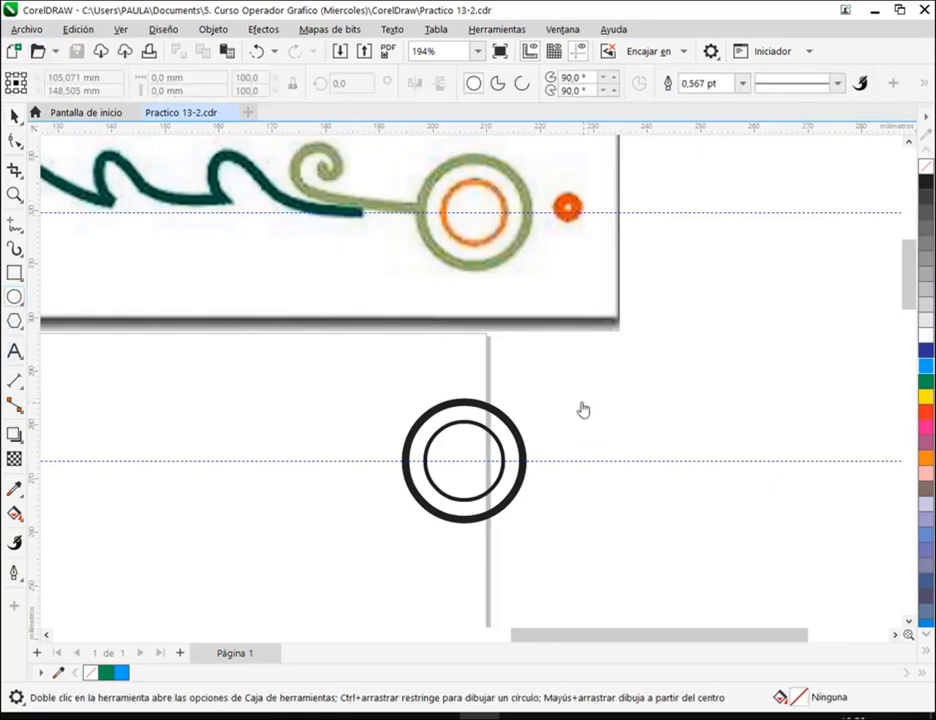
{"action": "left_click_drag", "start_coordinate": [583, 409], "coordinate": [616, 445]}
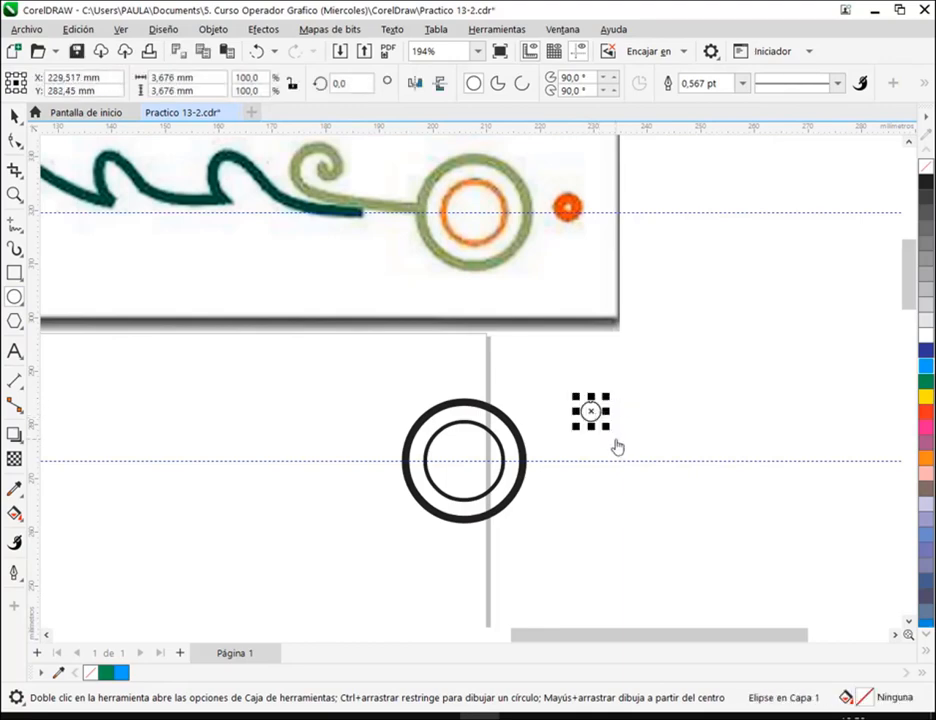
{"action": "left_click", "coordinate": [15, 116]}
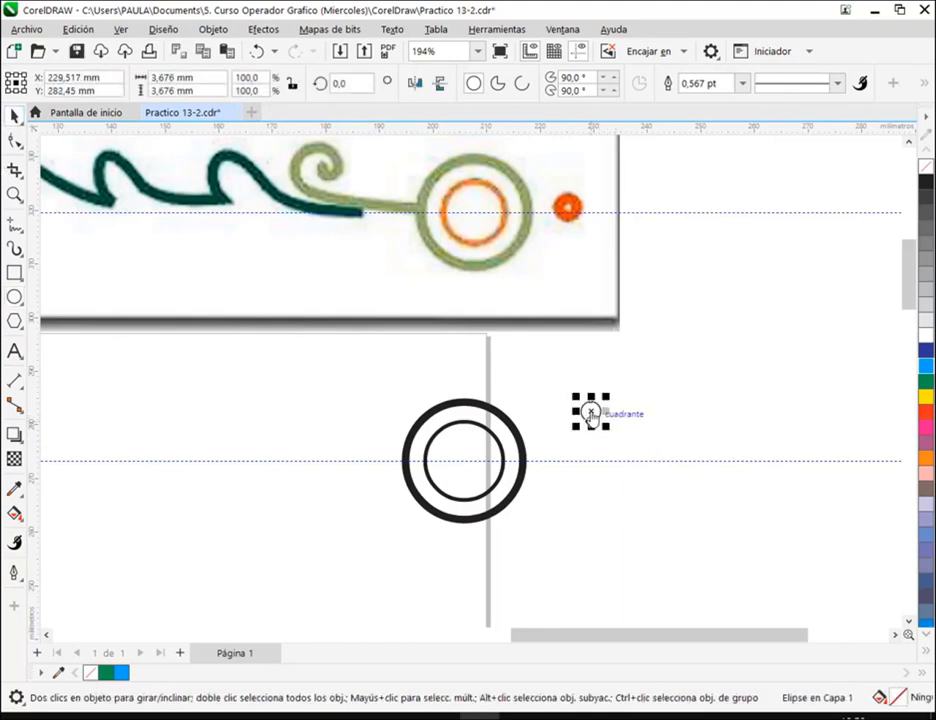
{"action": "left_click_drag", "start_coordinate": [590, 413], "coordinate": [551, 461]}
Give the small circle a yellow fill and a red outline 4.0 pt wide
{"action": "left_click", "coordinate": [917, 398]}
{"action": "right_click", "coordinate": [927, 421]}
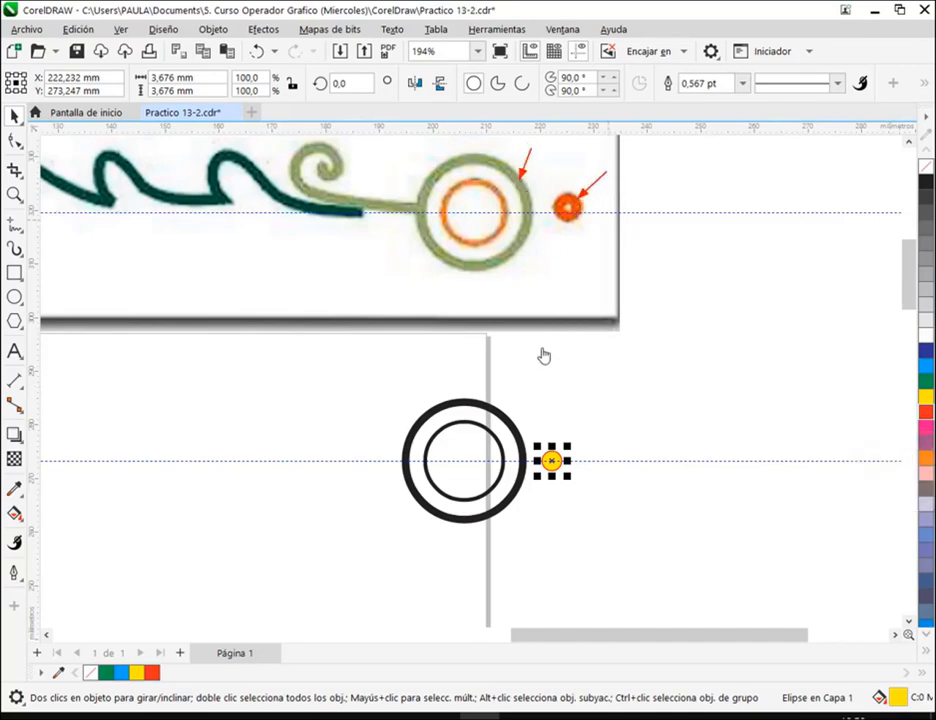
{"action": "left_click", "coordinate": [742, 83]}
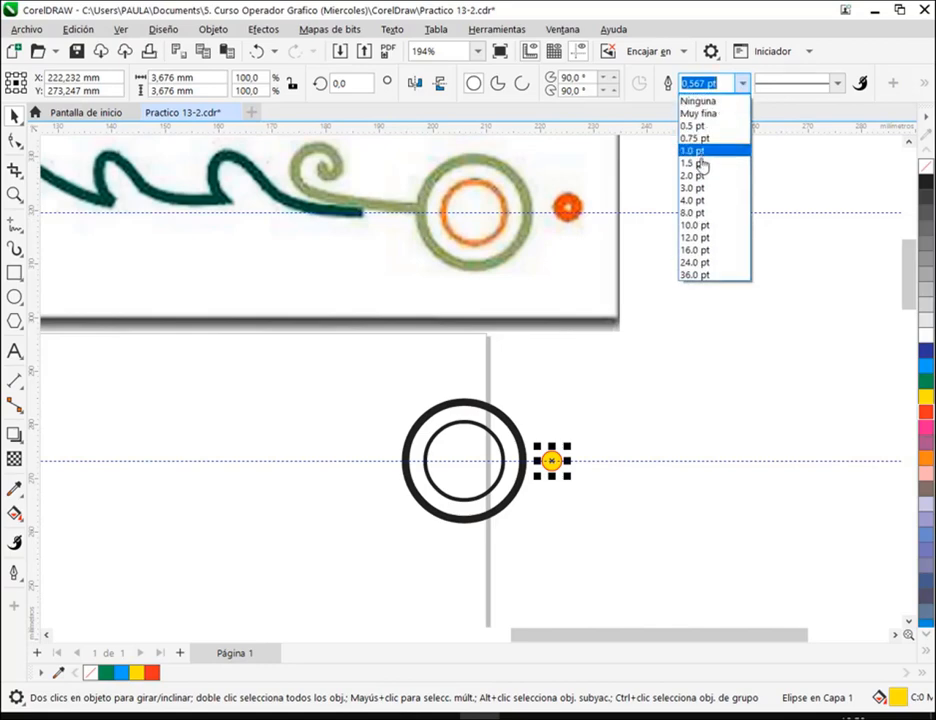
{"action": "left_click", "coordinate": [700, 200]}
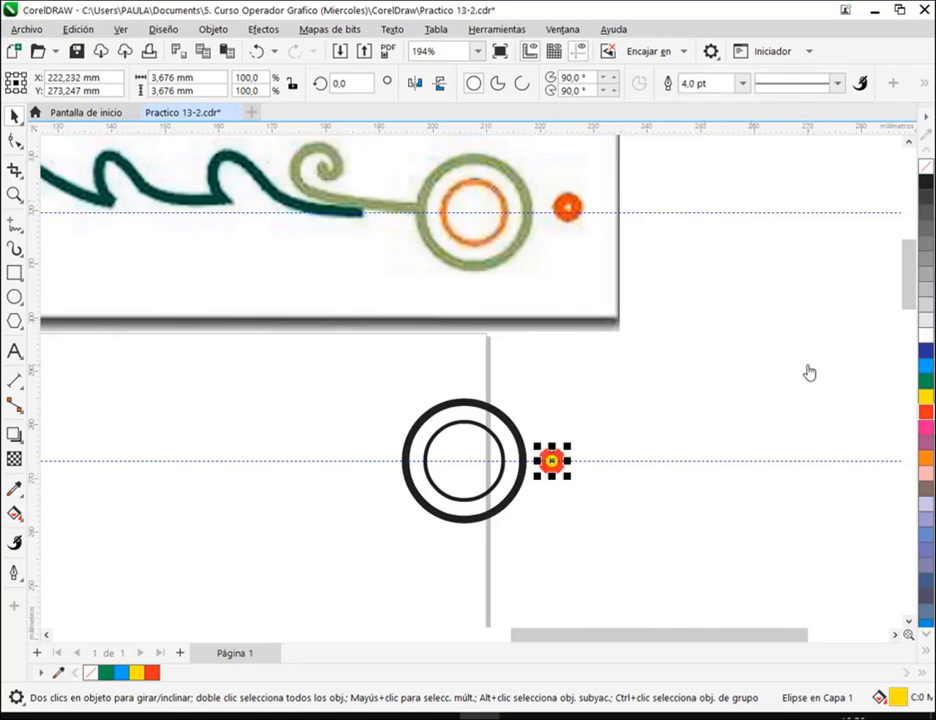
{"action": "left_click", "coordinate": [671, 484]}
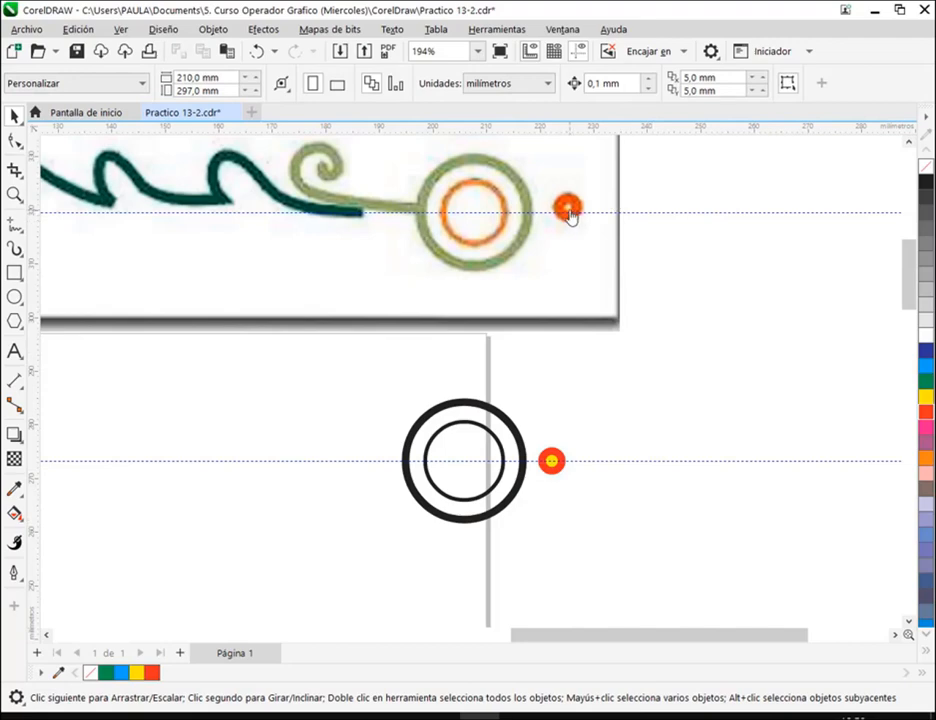
Try setting the small circle's outline position to inside in the Outline Pen settings
{"action": "left_click", "coordinate": [551, 470]}
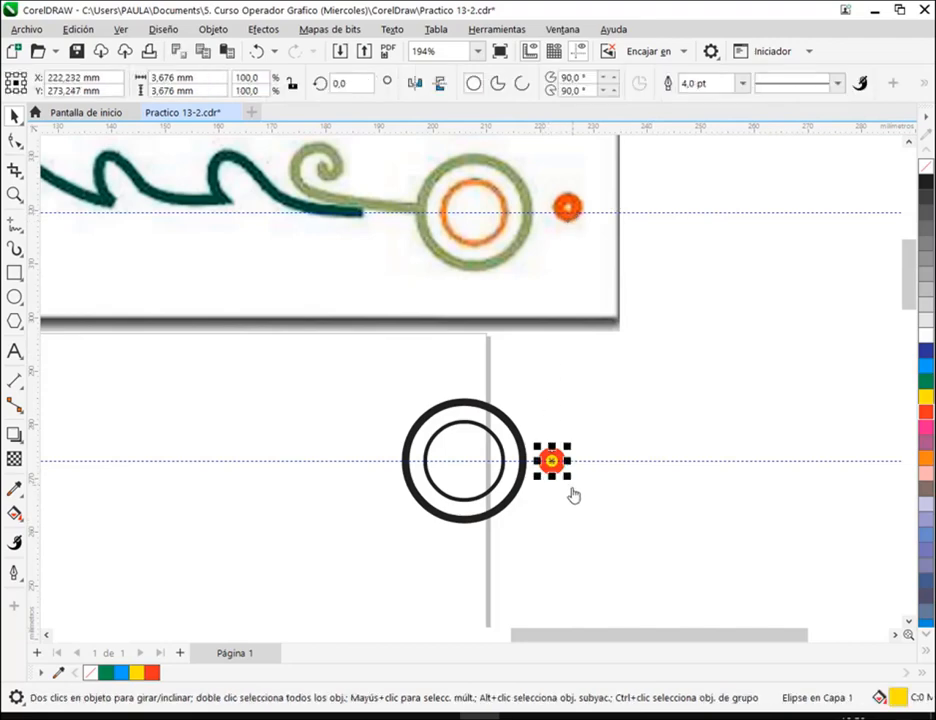
{"action": "scroll", "coordinate": [574, 493], "scroll_direction": "up", "scroll_amount": 1}
{"action": "scroll", "coordinate": [558, 474], "scroll_direction": "up", "scroll_amount": 2}
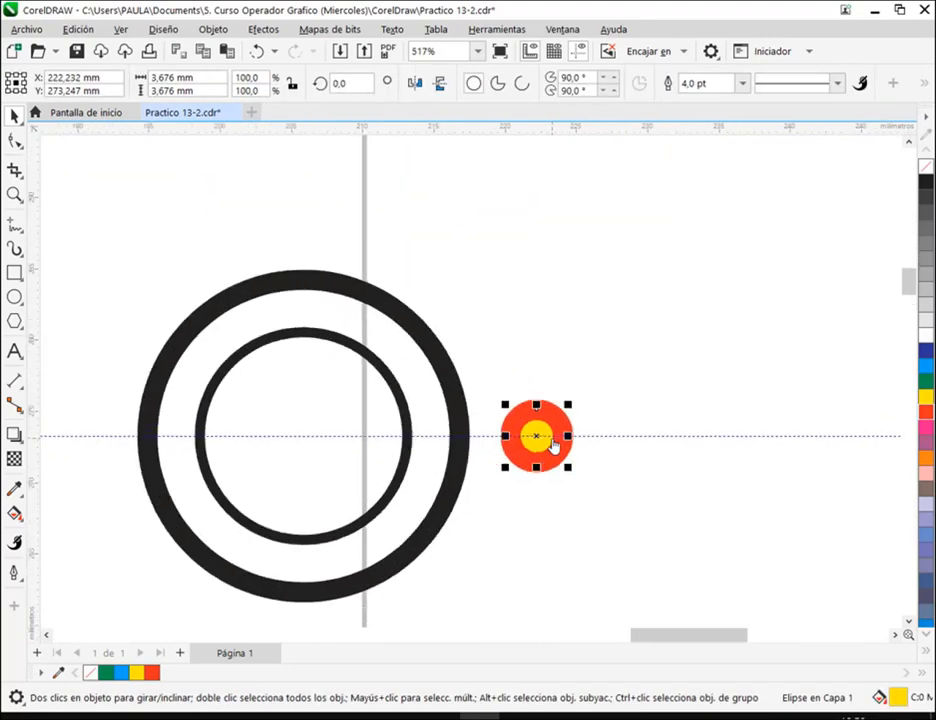
{"action": "left_click_drag", "start_coordinate": [489, 382], "coordinate": [593, 504]}
{"action": "left_click_drag", "start_coordinate": [639, 364], "coordinate": [575, 408]}
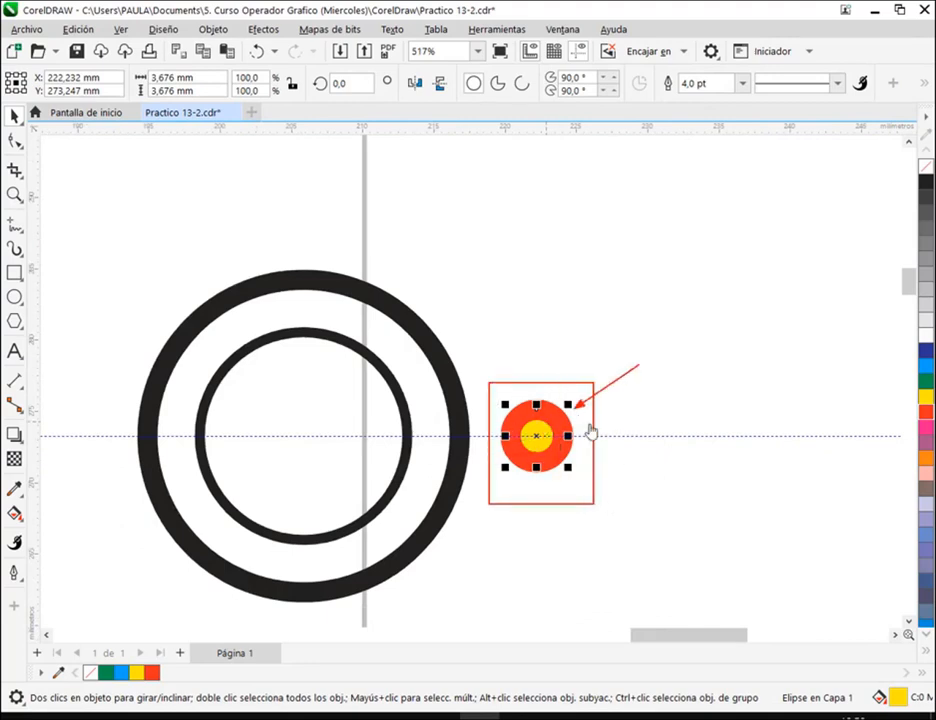
{"action": "left_click", "coordinate": [14, 572]}
{"action": "left_click", "coordinate": [118, 444]}
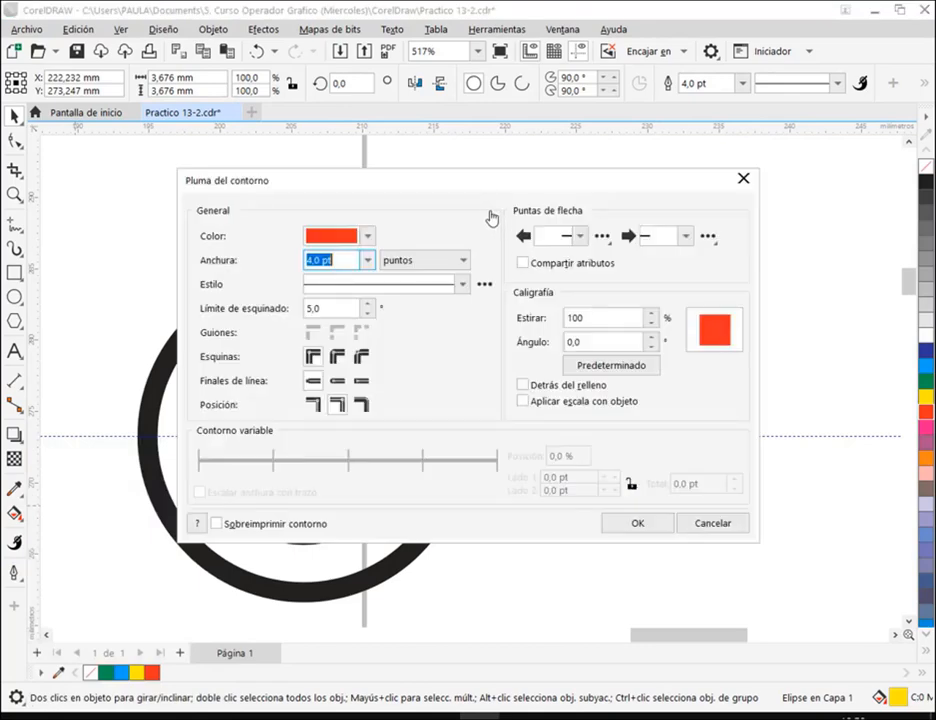
{"action": "left_click_drag", "start_coordinate": [464, 183], "coordinate": [656, 16]}
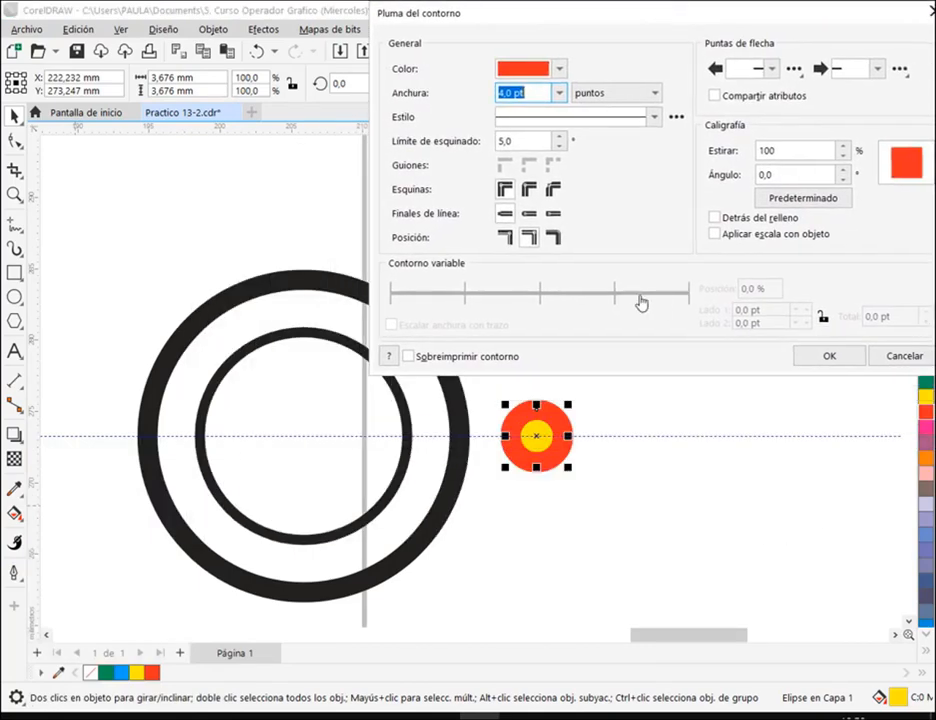
{"action": "left_click", "coordinate": [558, 243]}
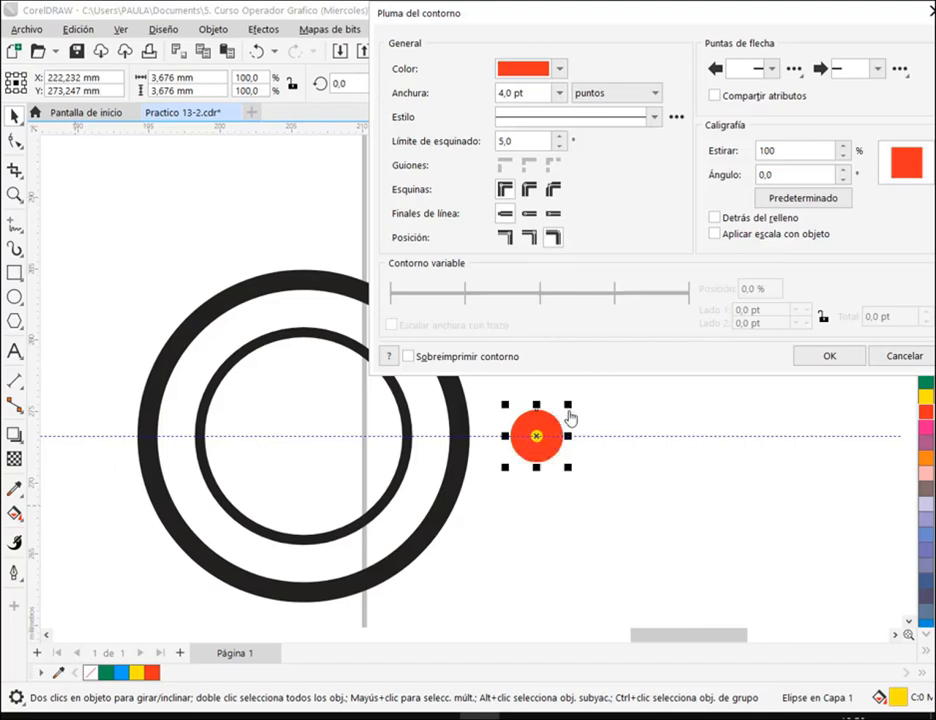
{"action": "left_click", "coordinate": [836, 357]}
{"action": "scroll", "coordinate": [826, 370], "scroll_direction": "down", "scroll_amount": 3}
{"action": "scroll", "coordinate": [821, 355], "scroll_direction": "down", "scroll_amount": 1}
{"action": "left_click_drag", "start_coordinate": [821, 355], "coordinate": [717, 505]}
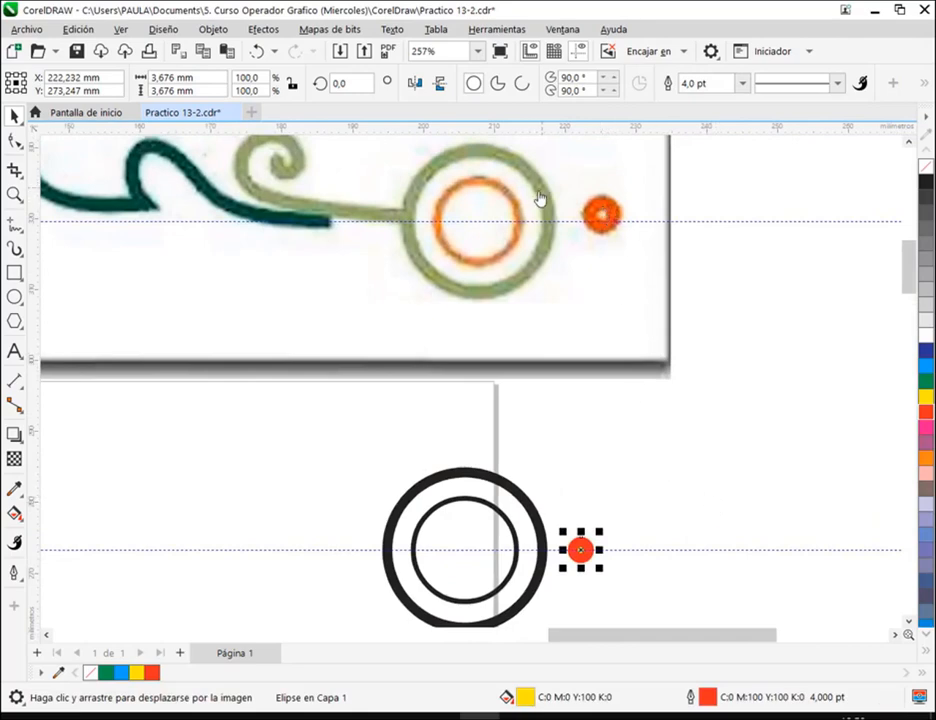
{"action": "left_click", "coordinate": [671, 488]}
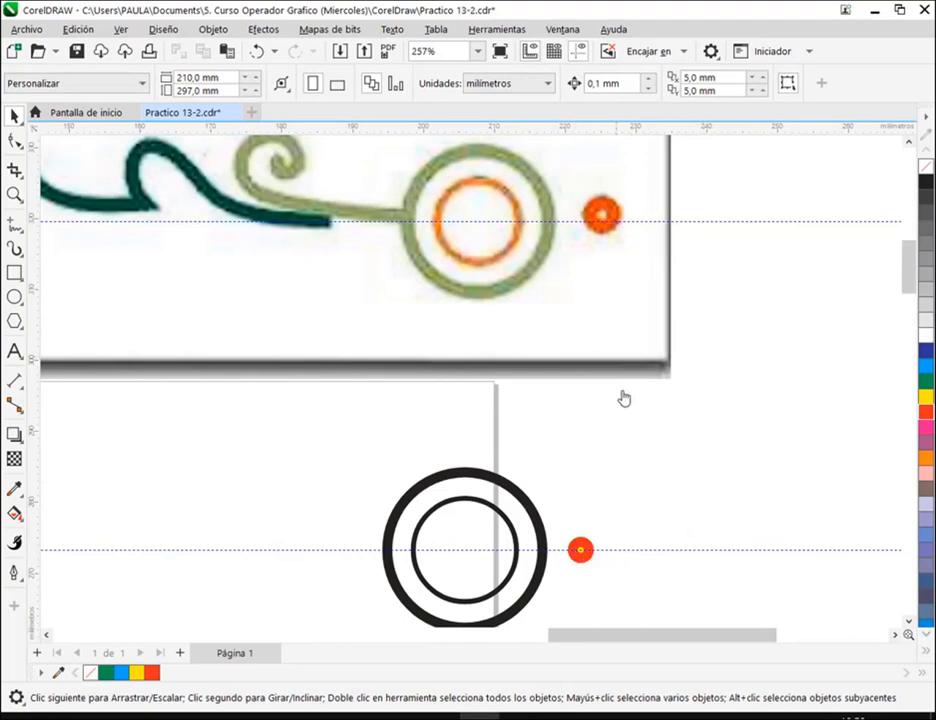
{"action": "key", "text": "ctrl+z"}
Save the drawing
{"action": "left_click", "coordinate": [641, 520]}
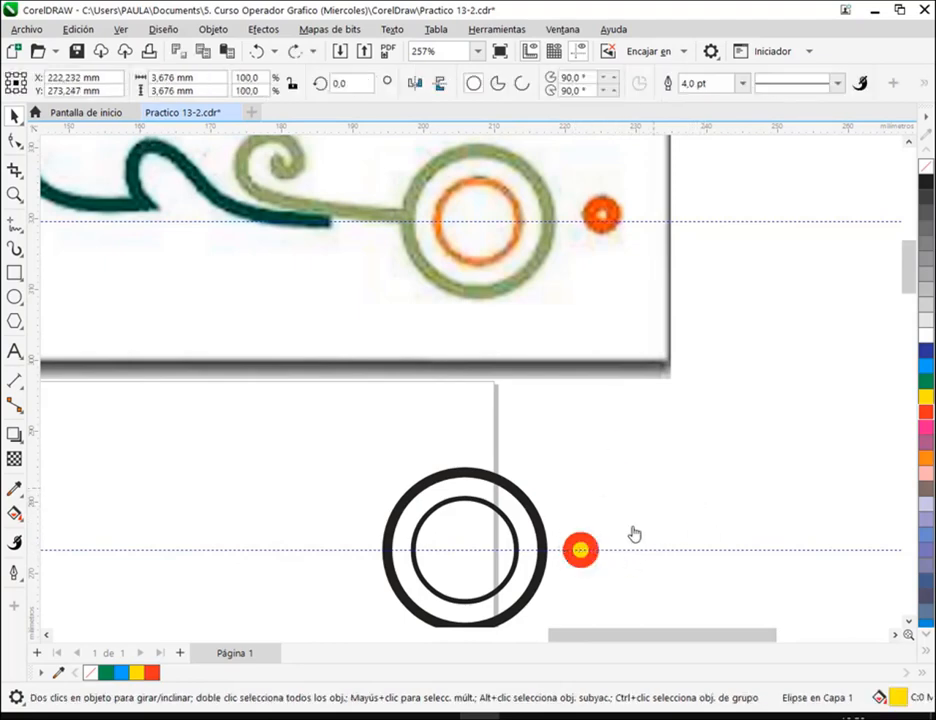
{"action": "left_click", "coordinate": [581, 549]}
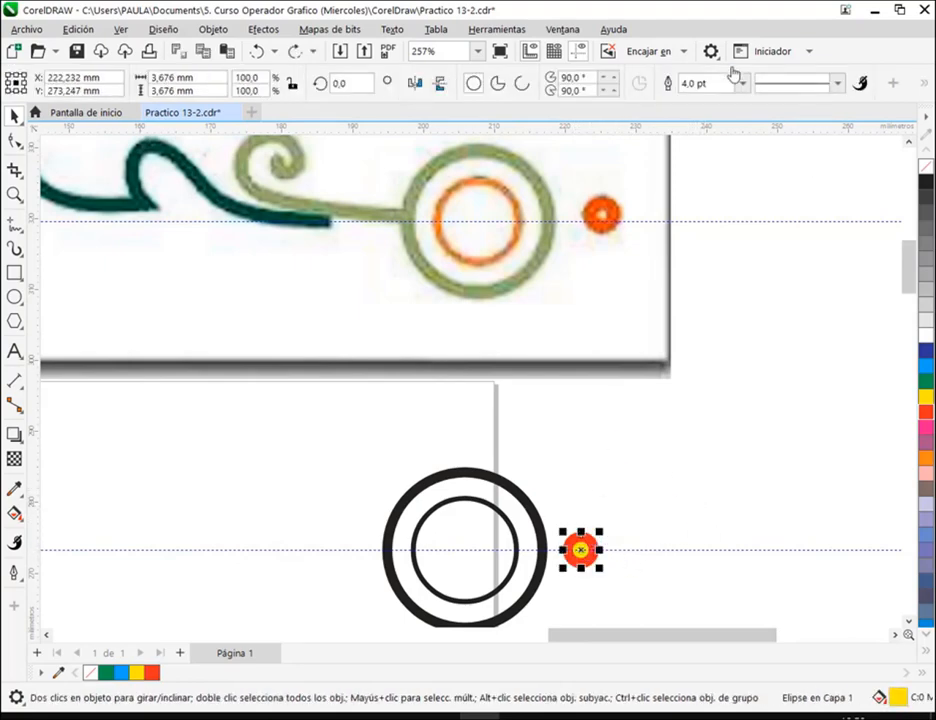
{"action": "left_click", "coordinate": [505, 495]}
{"action": "left_click", "coordinate": [591, 549]}
{"action": "left_click", "coordinate": [635, 514]}
{"action": "scroll", "coordinate": [630, 498], "scroll_direction": "down", "scroll_amount": 2}
{"action": "left_click_drag", "start_coordinate": [601, 585], "coordinate": [748, 542]}
{"action": "left_click", "coordinate": [76, 51]}
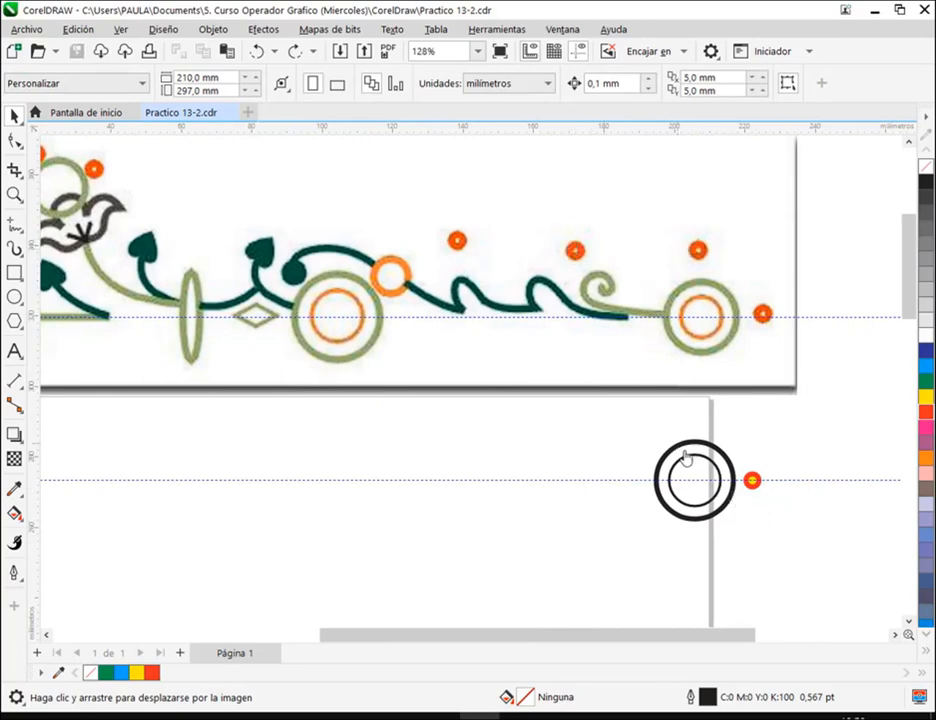
Try drawing a spiral with 4 revolutions between the page's upper edge and the guideline, just left of the circles
{"action": "left_click_drag", "start_coordinate": [638, 428], "coordinate": [806, 534]}
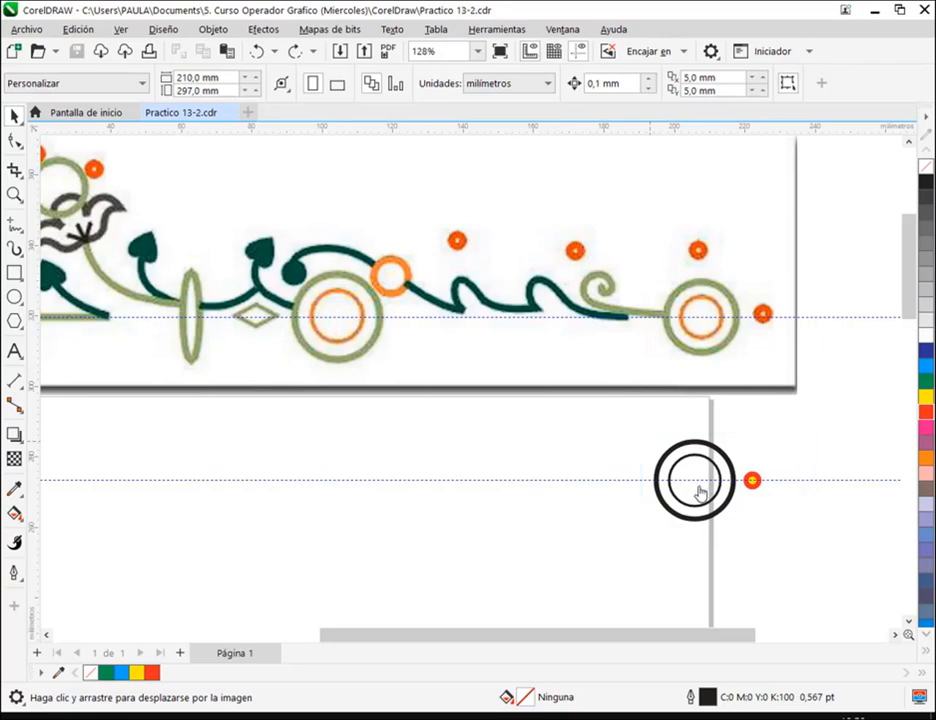
{"action": "scroll", "coordinate": [748, 457], "scroll_direction": "up", "scroll_amount": 3}
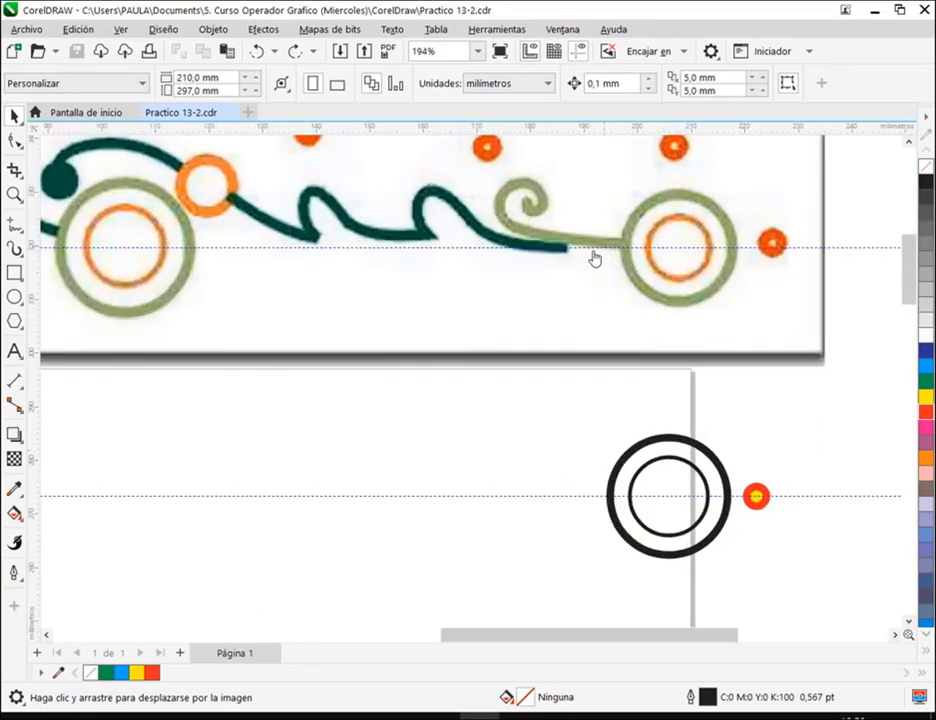
{"action": "mouse_move", "coordinate": [620, 250]}
{"action": "left_mouse_down"}
{"action": "mouse_move", "coordinate": [527, 242]}
{"action": "mouse_move", "coordinate": [505, 206]}
{"action": "mouse_move", "coordinate": [545, 209]}
{"action": "mouse_move", "coordinate": [528, 211]}
{"action": "mouse_move", "coordinate": [532, 231]}
{"action": "left_mouse_up"}
{"action": "left_click", "coordinate": [14, 322]}
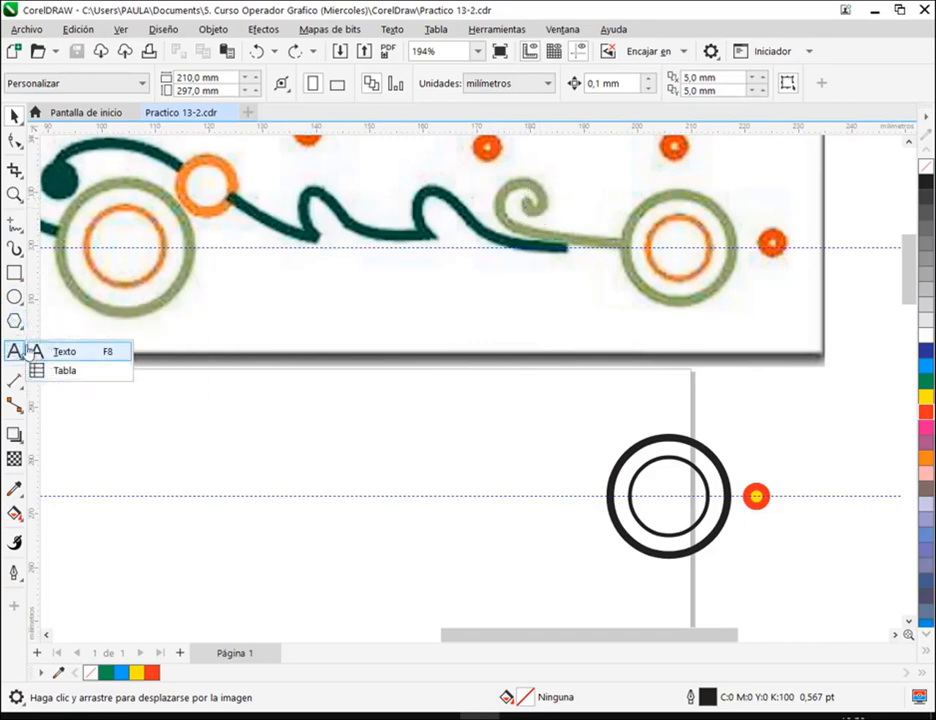
{"action": "left_click", "coordinate": [50, 364]}
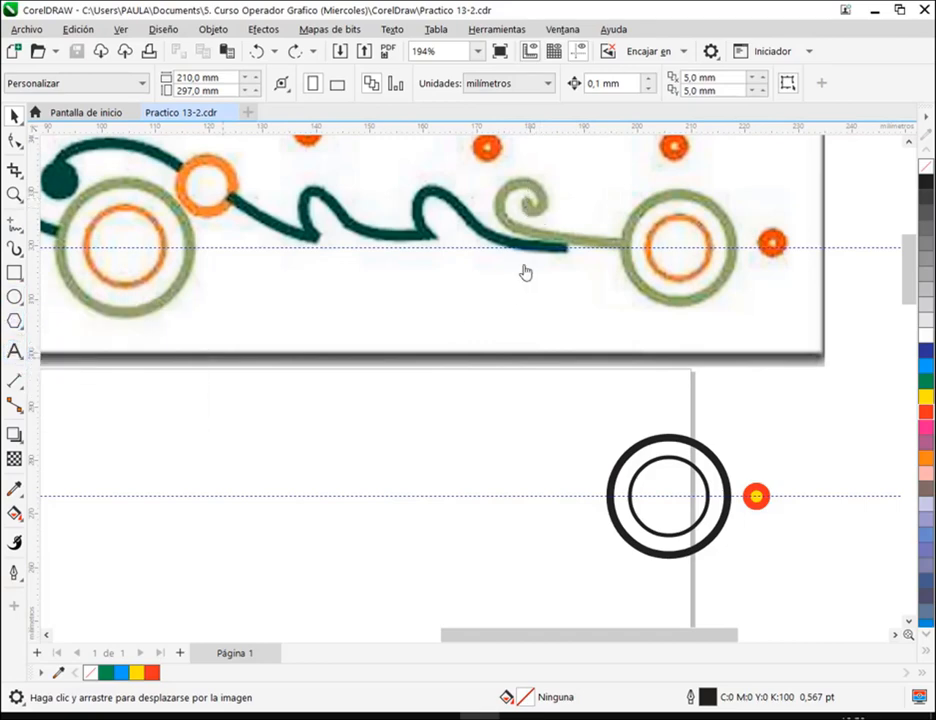
{"action": "left_click_drag", "start_coordinate": [511, 441], "coordinate": [549, 477]}
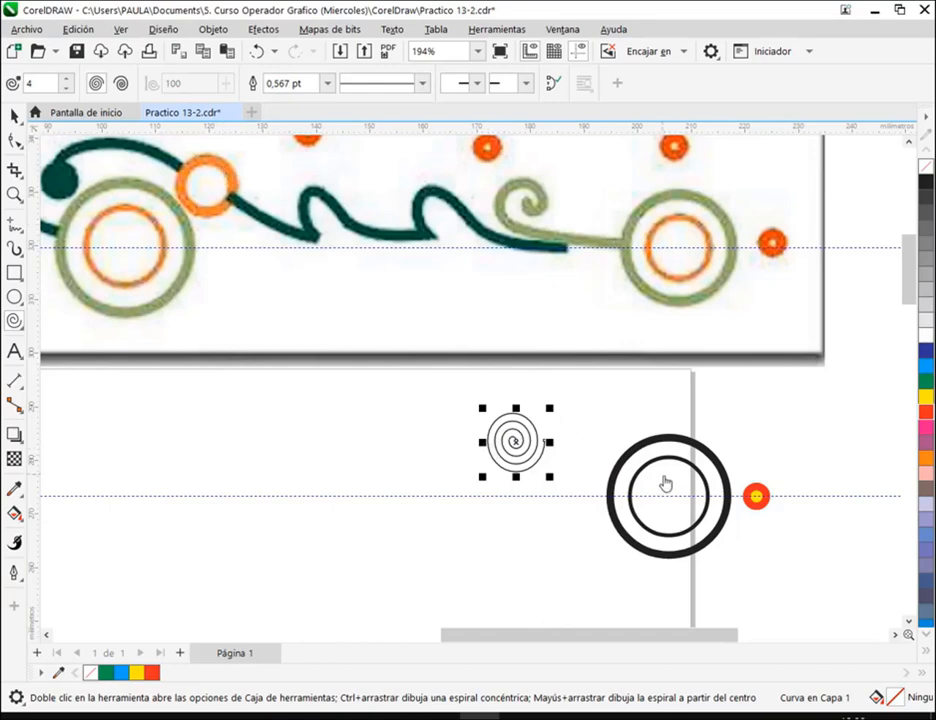
{"action": "key", "text": "ctrl+z"}
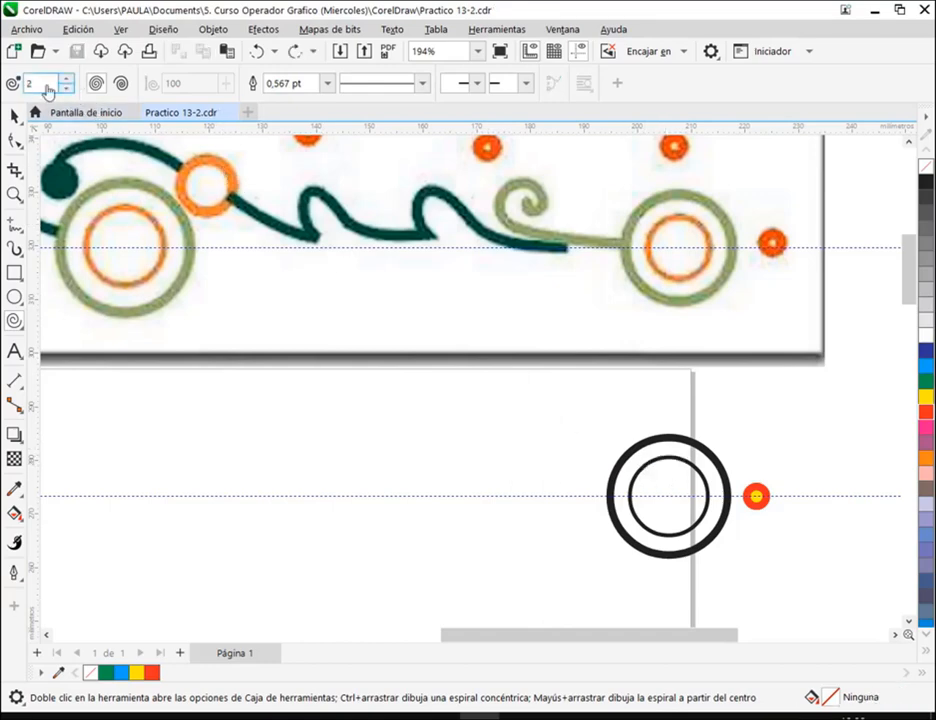
Draw a spiral with 2 revolutions, about 12.3 mm wide and 10.3 mm high, and move it left, well away from the circles
{"action": "left_click_drag", "start_coordinate": [487, 418], "coordinate": [555, 484]}
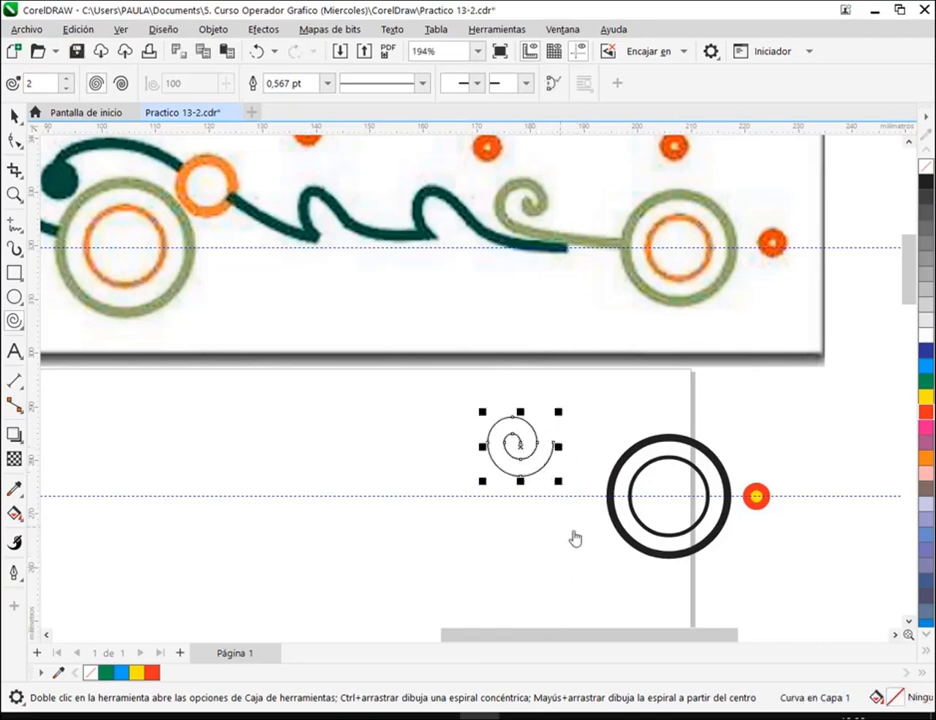
{"action": "key", "text": "ctrl+z"}
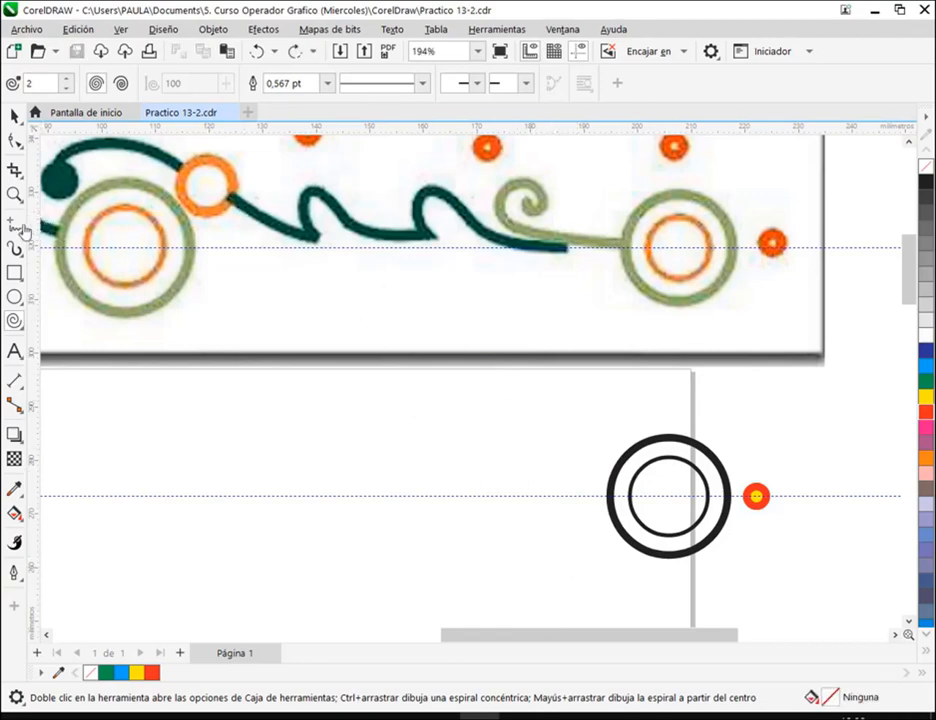
{"action": "left_click_drag", "start_coordinate": [336, 404], "coordinate": [398, 466]}
{"action": "key", "text": "ctrl+z"}
{"action": "left_click_drag", "start_coordinate": [408, 412], "coordinate": [486, 481]}
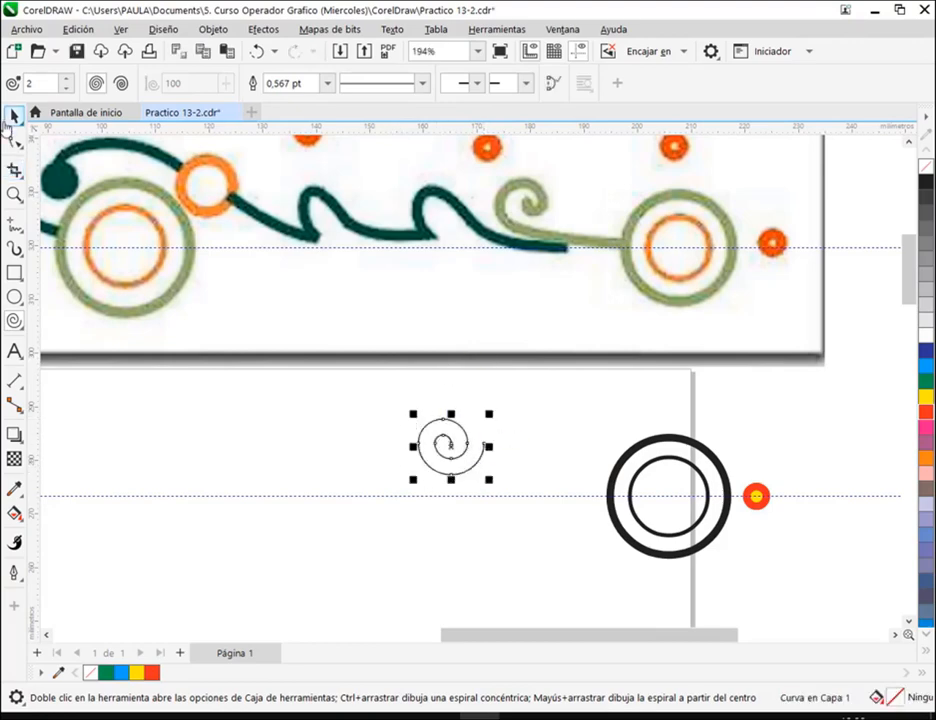
{"action": "left_click", "coordinate": [10, 117]}
{"action": "left_click_drag", "start_coordinate": [452, 450], "coordinate": [295, 421]}
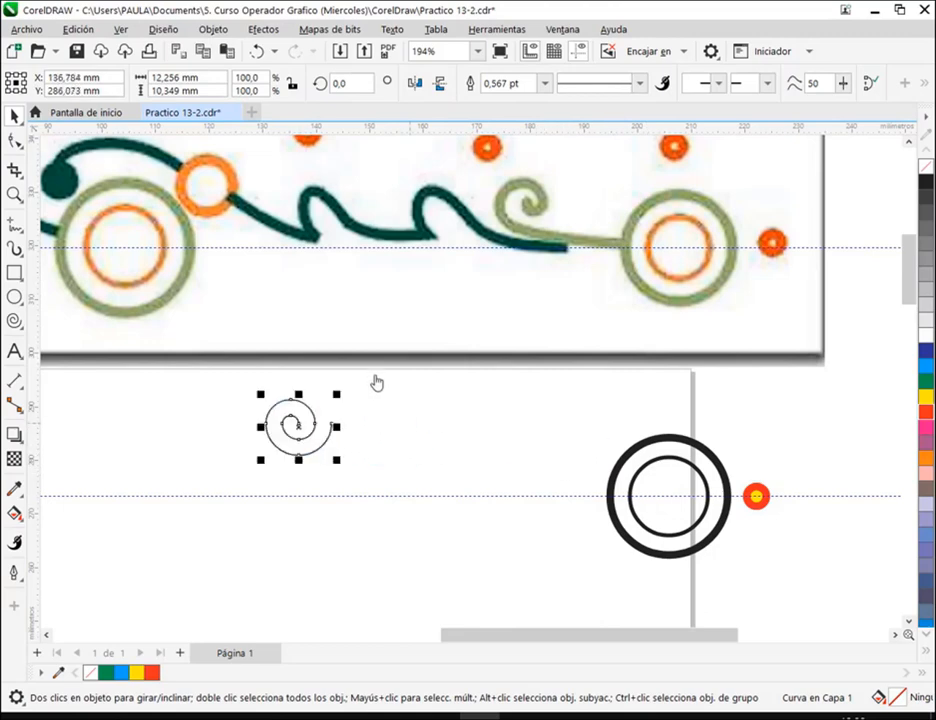
Draw an angular Bézier line about 21 mm wide from the large circle's left edge, and move it beside the spiral
{"action": "left_click", "coordinate": [12, 226]}
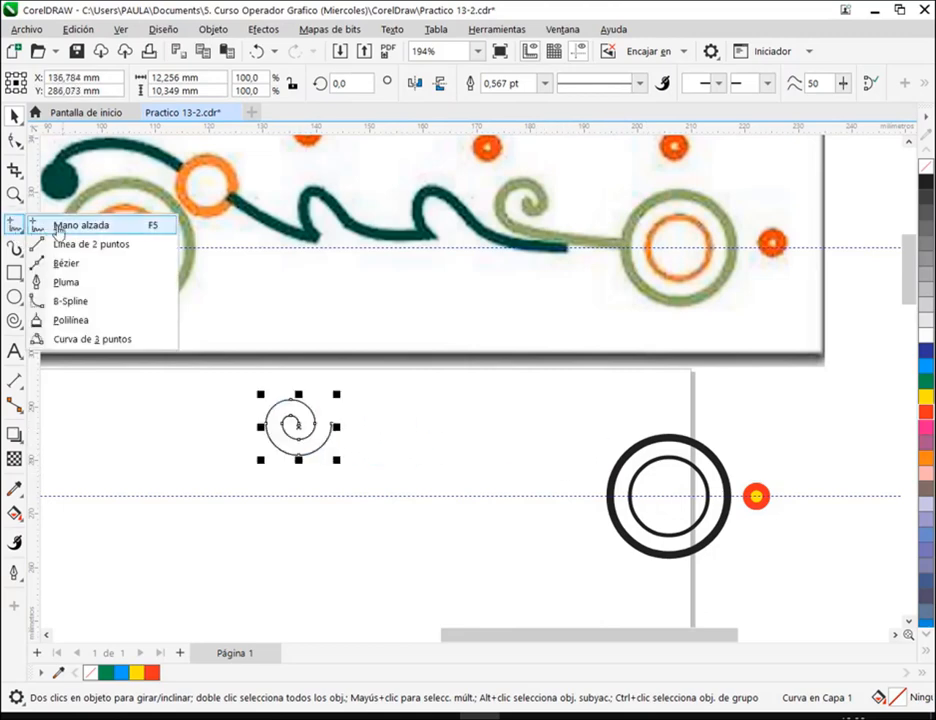
{"action": "left_click", "coordinate": [90, 267]}
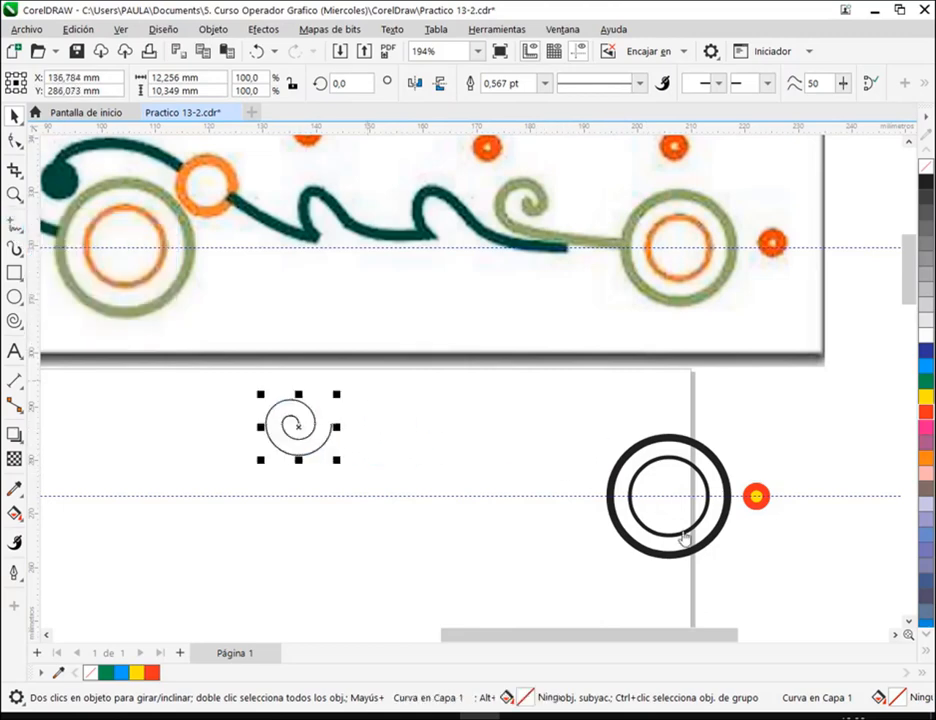
{"action": "left_click", "coordinate": [606, 491]}
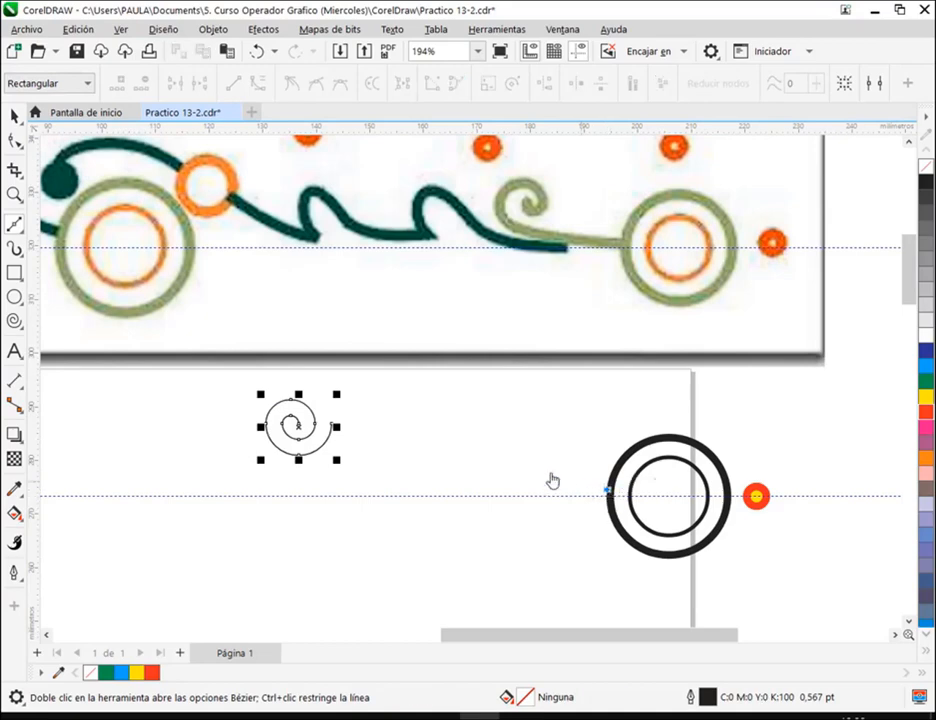
{"action": "left_click", "coordinate": [490, 431]}
{"action": "left_click", "coordinate": [524, 450]}
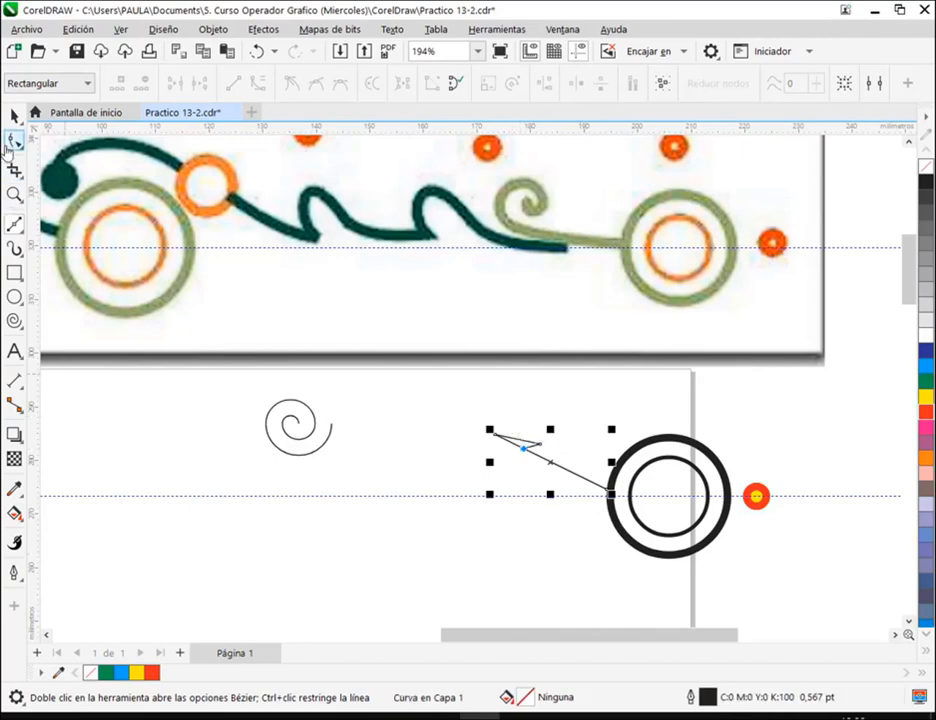
{"action": "left_click", "coordinate": [14, 143]}
{"action": "left_click", "coordinate": [14, 117]}
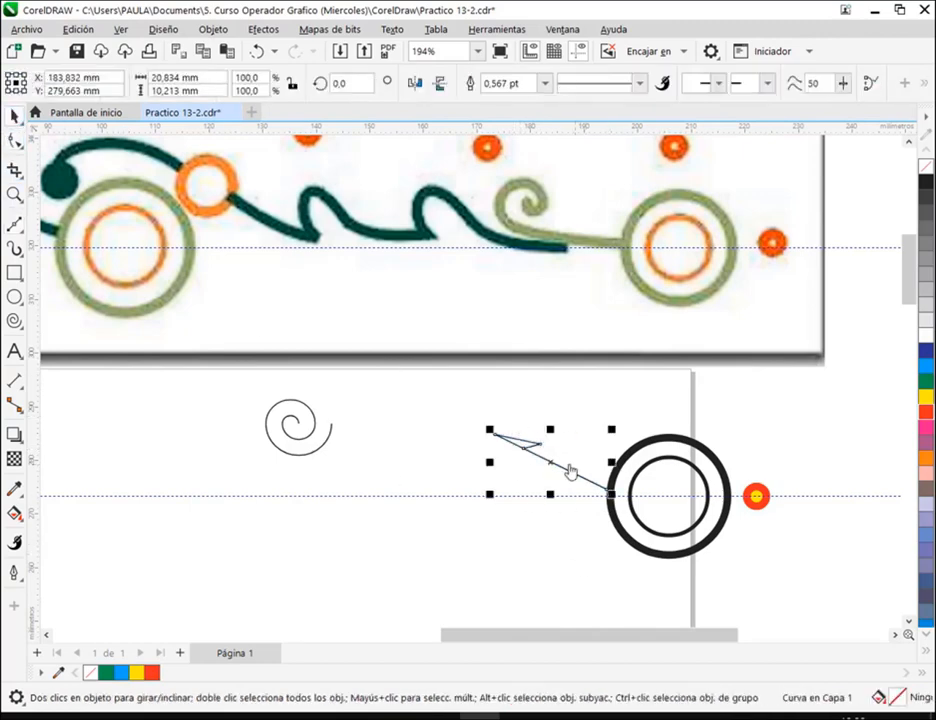
{"action": "left_click_drag", "start_coordinate": [556, 470], "coordinate": [404, 470]}
{"action": "key", "text": "Escape"}
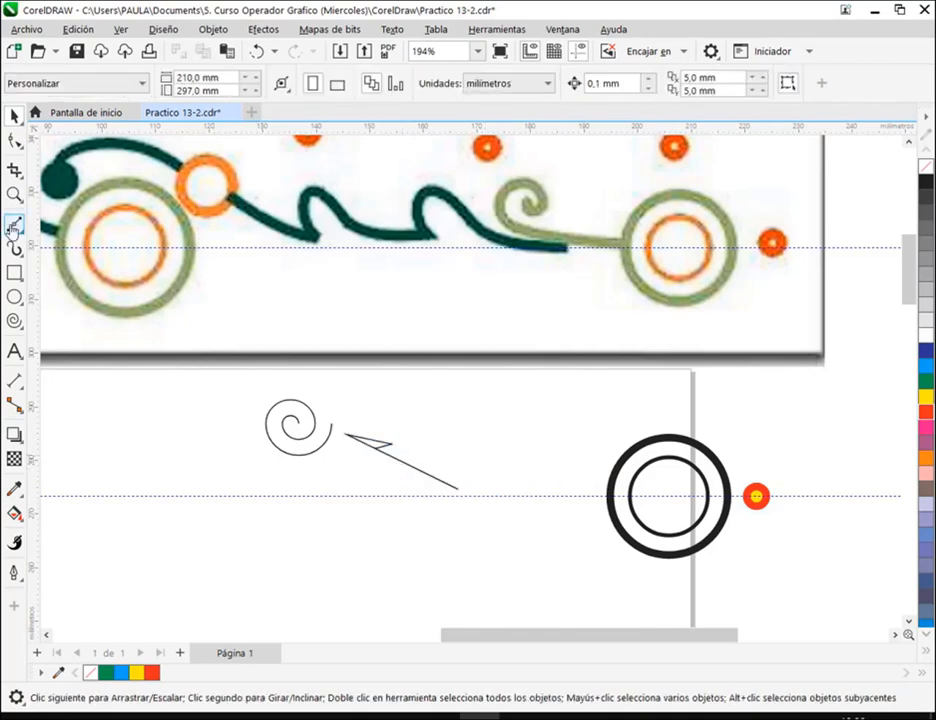
Try drawing the curled stem freehand from the large circle's left edge, about 17.7 mm wide and 11.6 mm high
{"action": "left_click", "coordinate": [16, 226]}
{"action": "left_click", "coordinate": [80, 225]}
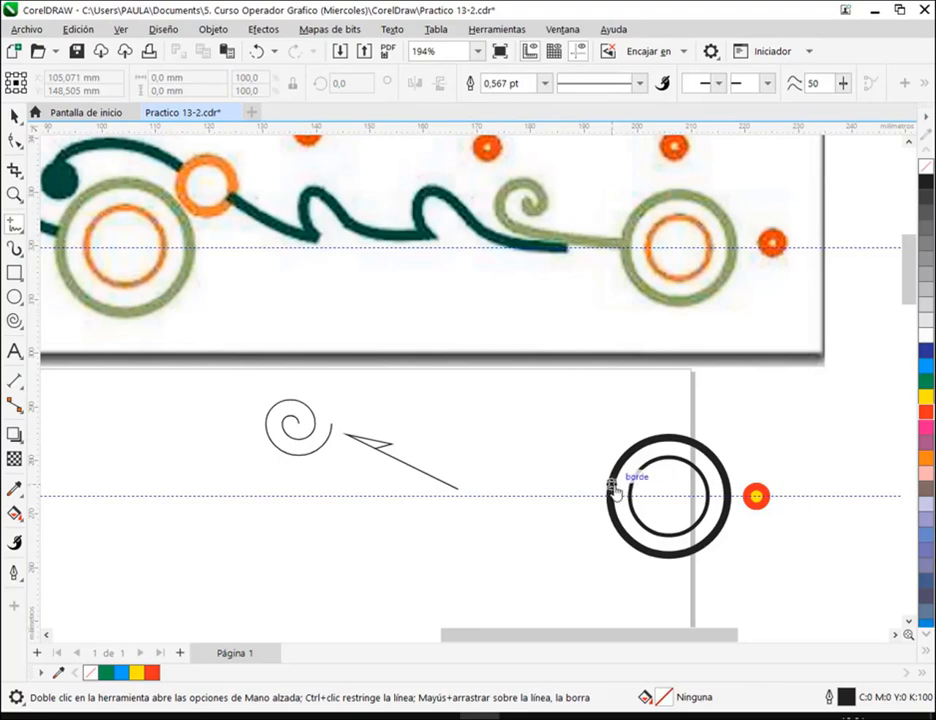
{"action": "mouse_move", "coordinate": [612, 487]}
{"action": "left_mouse_down"}
{"action": "mouse_move", "coordinate": [547, 478]}
{"action": "mouse_move", "coordinate": [518, 439]}
{"action": "mouse_move", "coordinate": [538, 430]}
{"action": "mouse_move", "coordinate": [554, 452]}
{"action": "mouse_move", "coordinate": [541, 441]}
{"action": "left_mouse_up"}
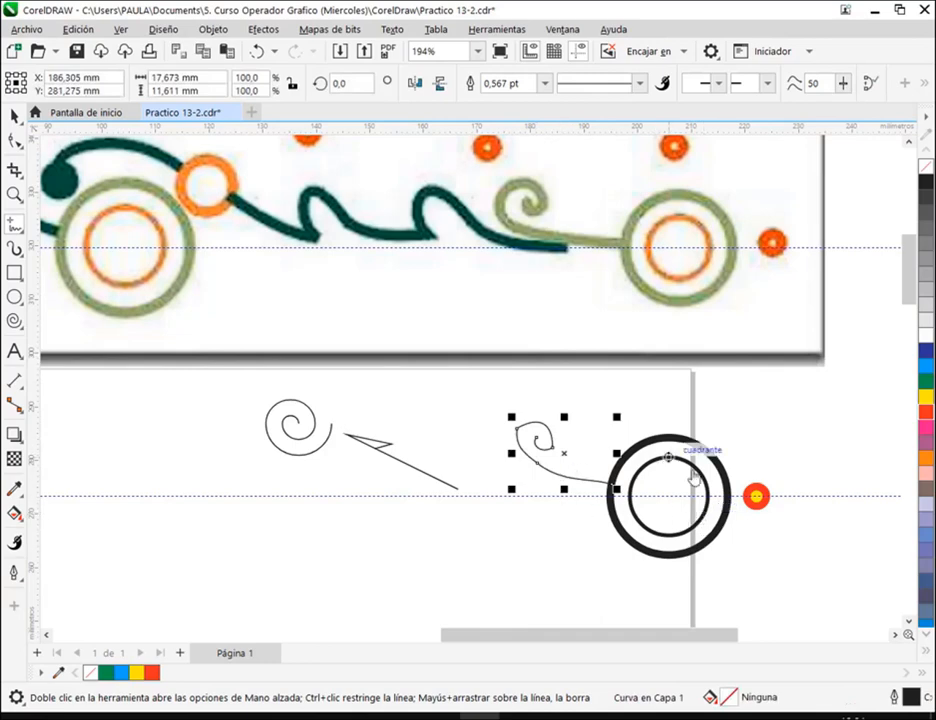
{"action": "key", "text": "ctrl+z"}
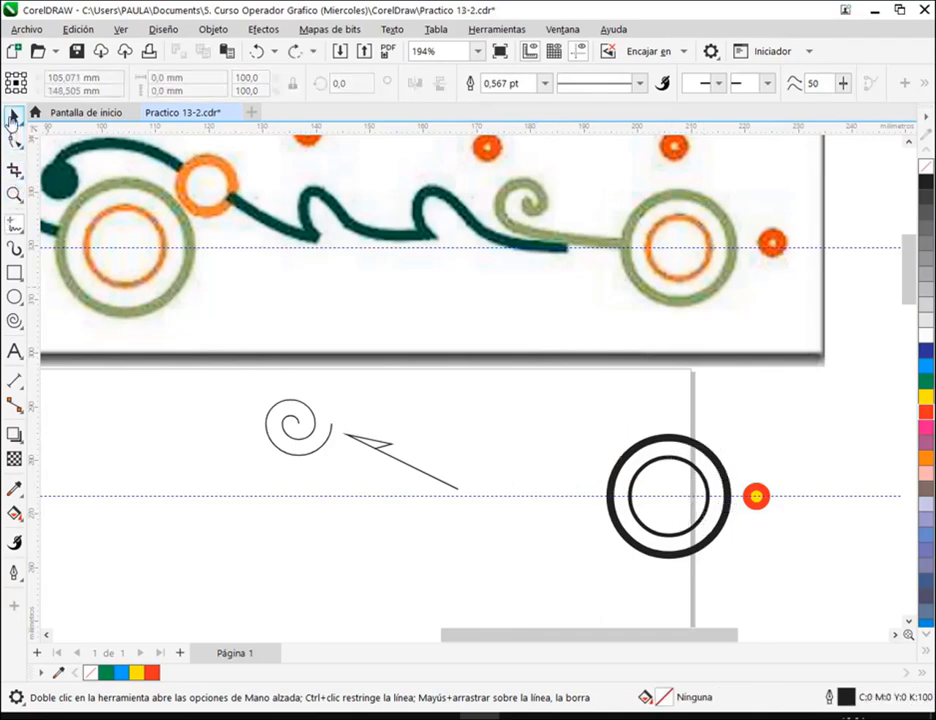
Delete the angular Bézier line beside the spiral
{"action": "left_click", "coordinate": [12, 118]}
{"action": "left_click", "coordinate": [378, 456]}
{"action": "key", "text": "Delete"}
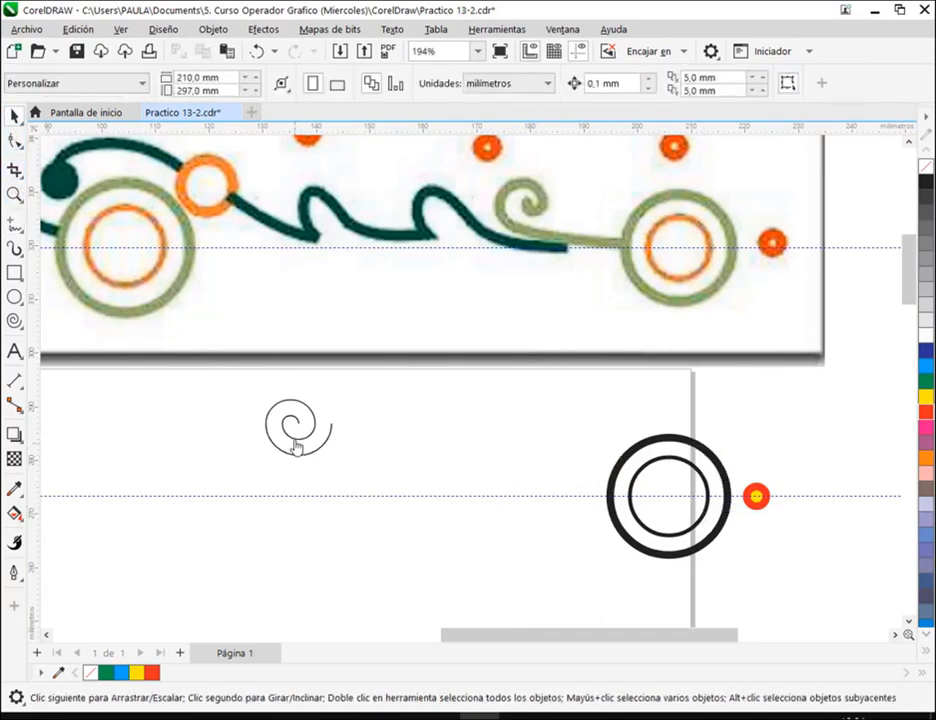
Move the spiral close to the upper-left side of the large circle and delete its innermost nodes to shorten the inner curl
{"action": "left_click_drag", "start_coordinate": [334, 435], "coordinate": [533, 452]}
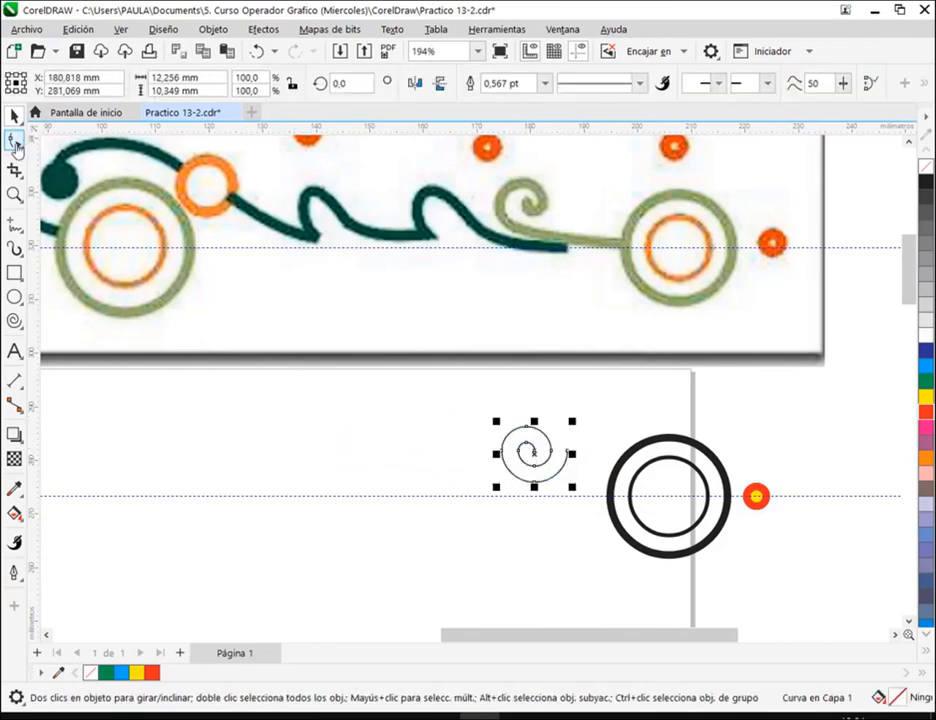
{"action": "left_click", "coordinate": [14, 143]}
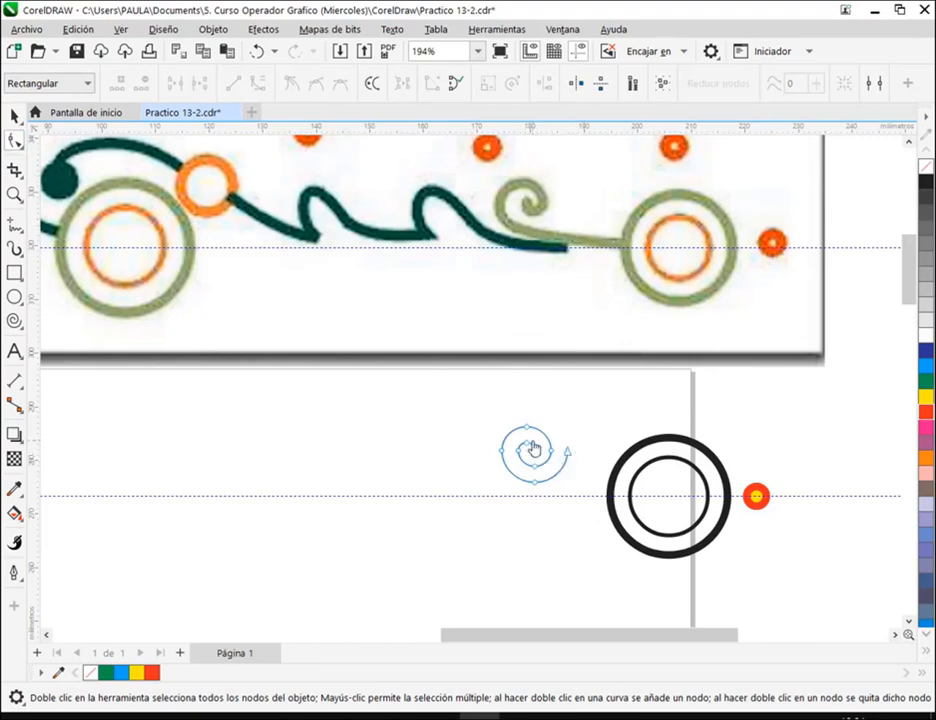
{"action": "left_click_drag", "start_coordinate": [535, 460], "coordinate": [529, 449]}
{"action": "scroll", "coordinate": [551, 478], "scroll_direction": "up", "scroll_amount": 3}
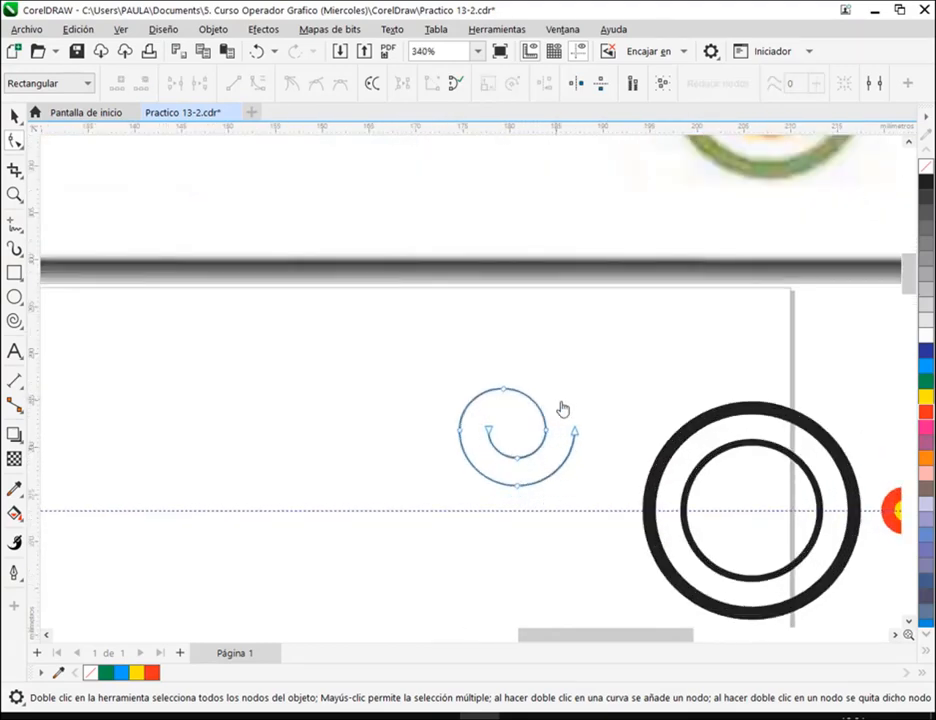
Save the Practico 13-2 document, leaving the spiral deselected
{"action": "left_click", "coordinate": [12, 118]}
{"action": "left_click", "coordinate": [77, 52]}
{"action": "key", "text": "Escape"}
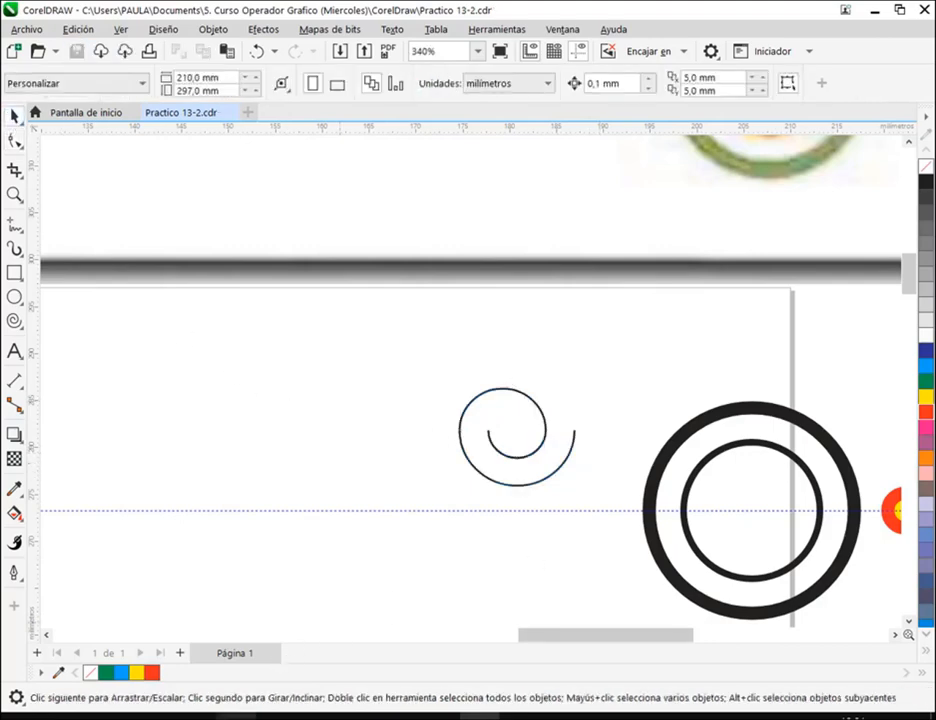
Switch to the Google Meet call and read the chat question about activating the outline pen option
{"action": "left_click", "coordinate": [148, 669]}
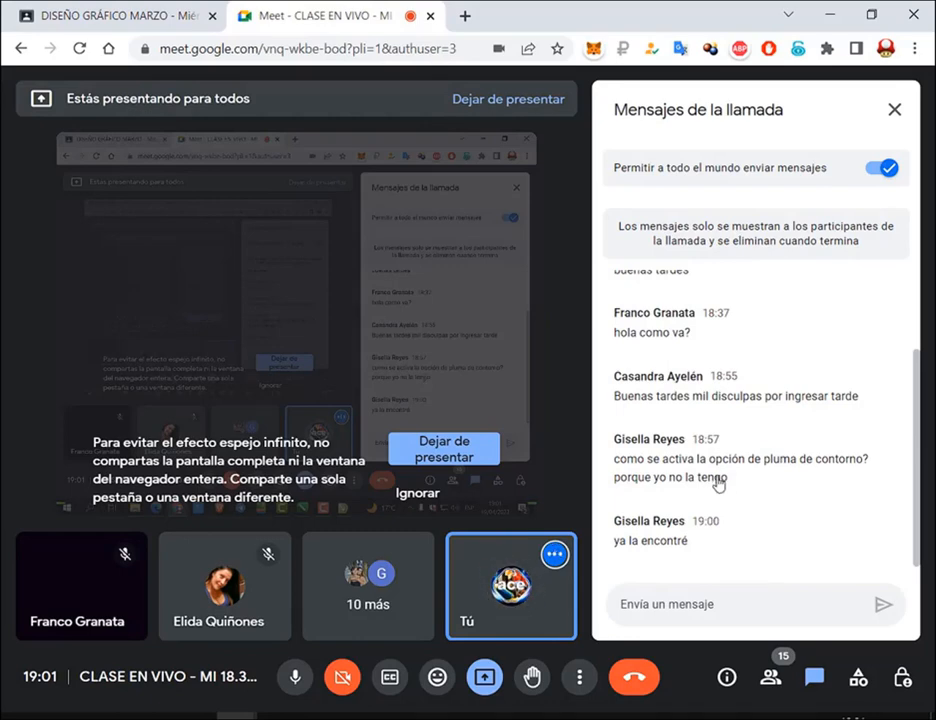
{"action": "left_click_drag", "start_coordinate": [739, 462], "coordinate": [829, 462]}
{"action": "left_click", "coordinate": [829, 462]}
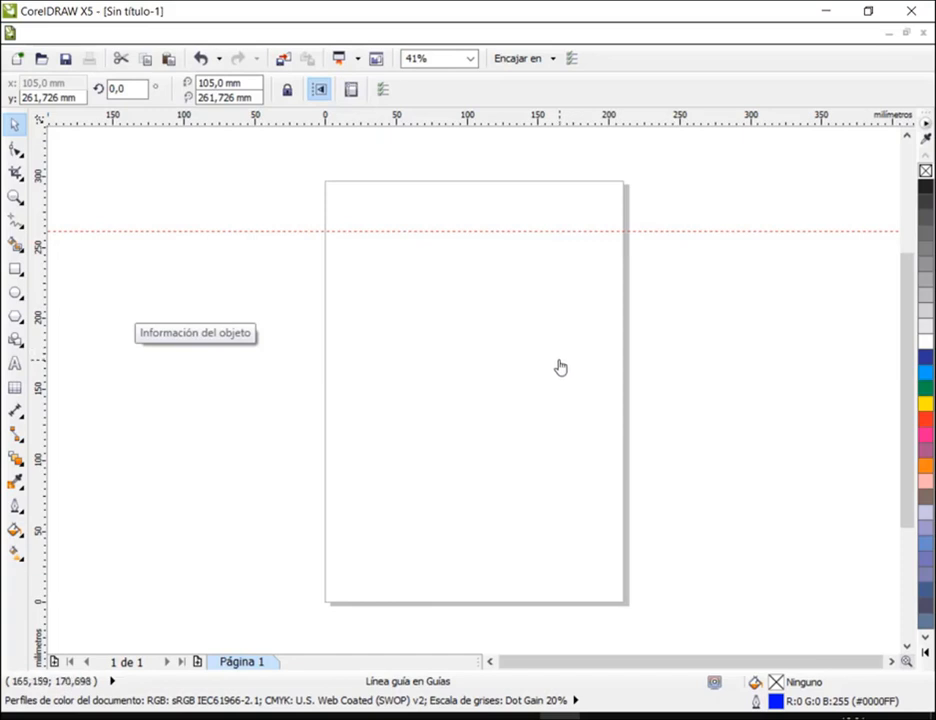
In CorelDRAW X5, duplicate the horizontal guideline and open Pluma del contorno from the outline tools, cancelling its default-properties prompt
{"action": "key", "text": "ctrl+d"}
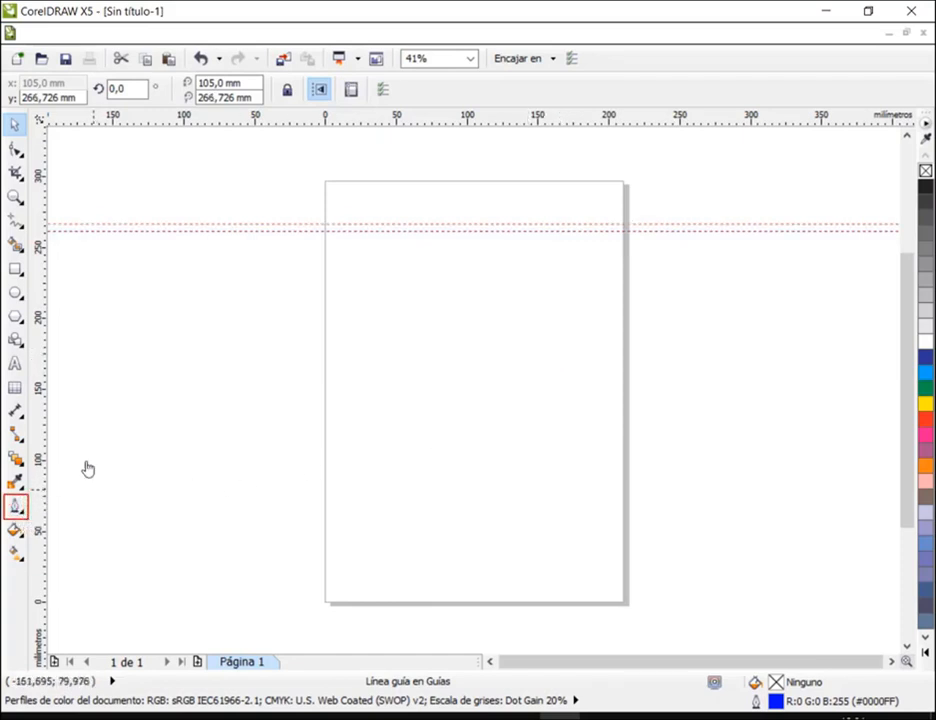
{"action": "left_click", "coordinate": [22, 507]}
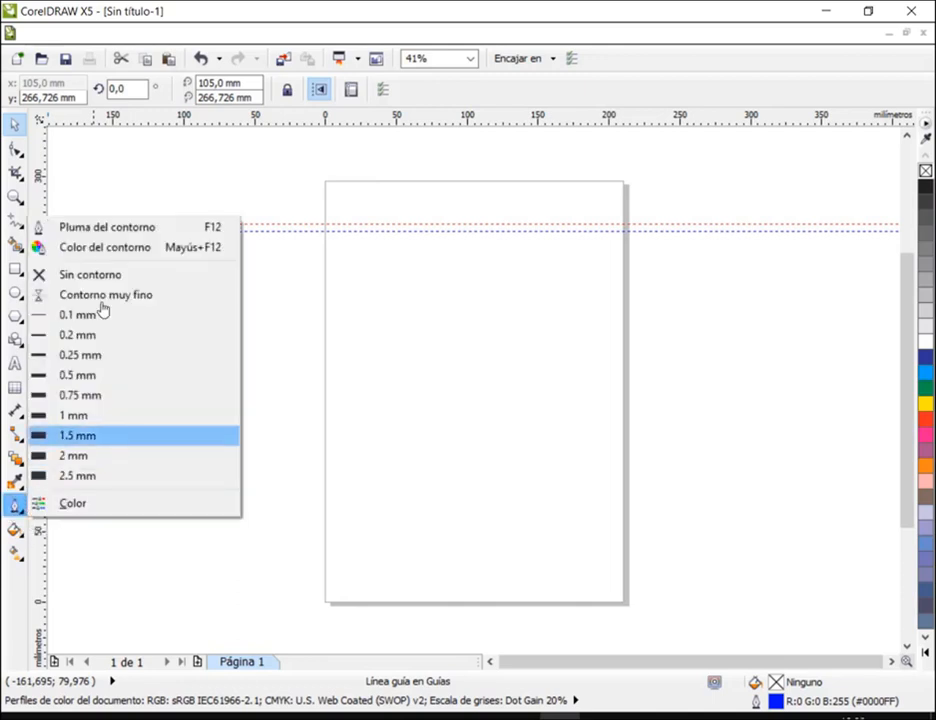
{"action": "left_click", "coordinate": [113, 229]}
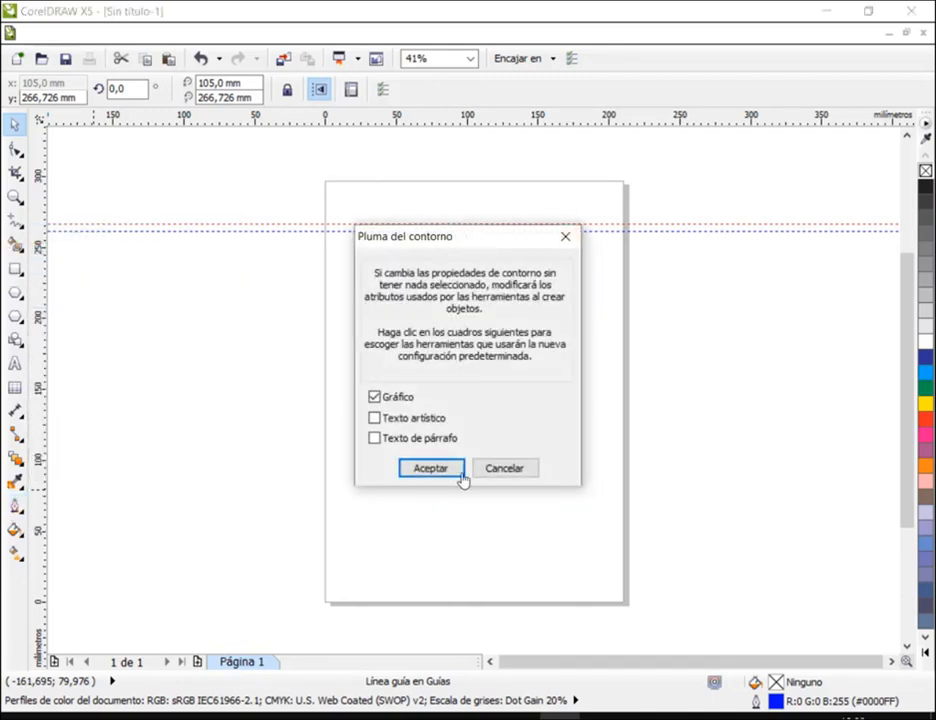
{"action": "left_click", "coordinate": [512, 474]}
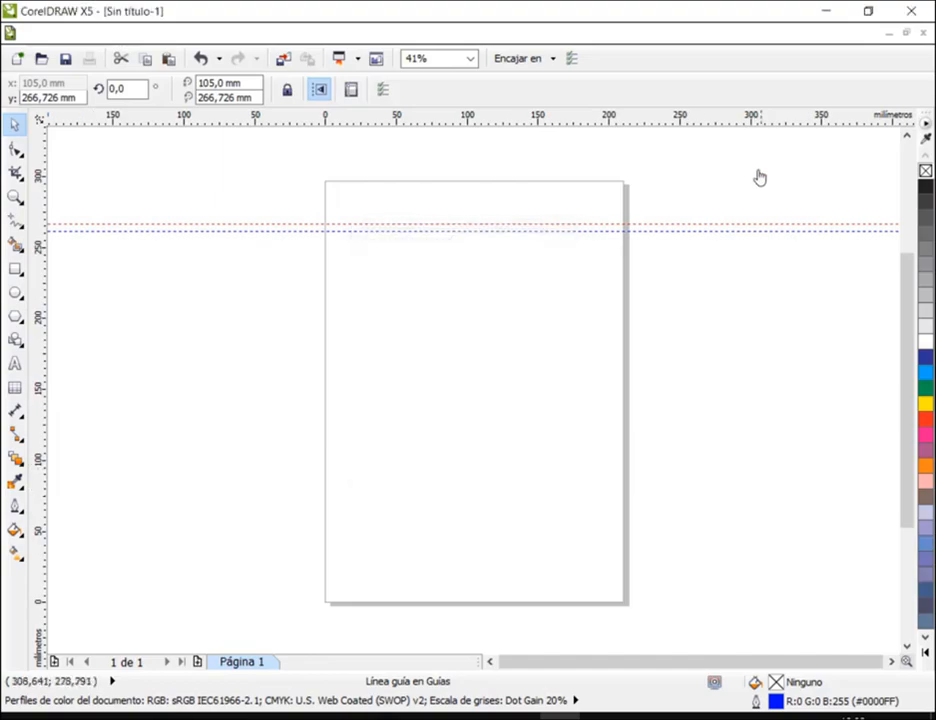
{"action": "left_click", "coordinate": [817, 12]}
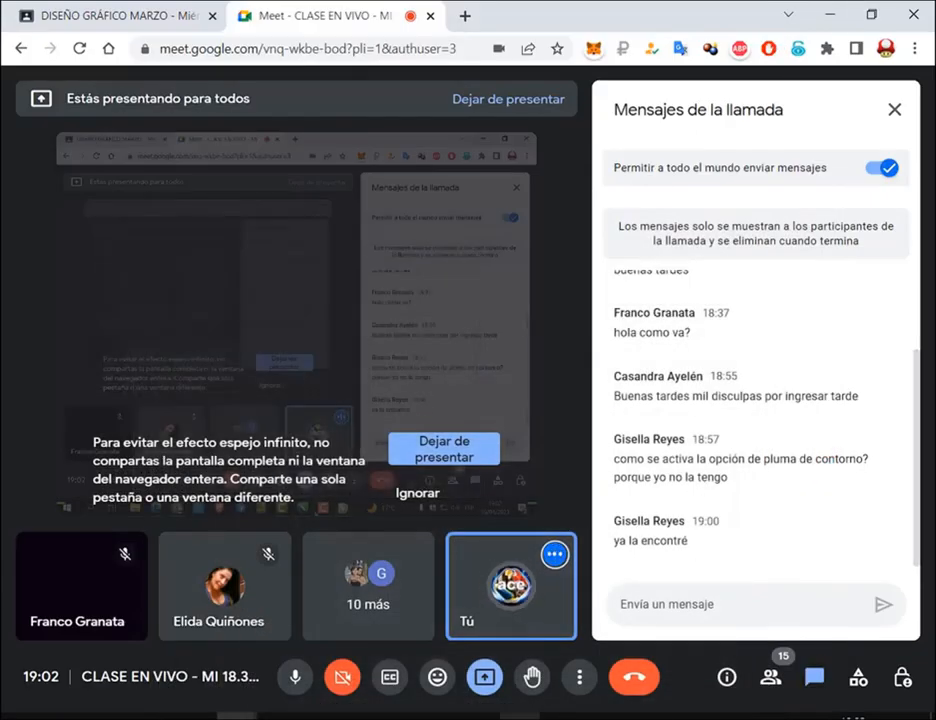
Return to the Practico 13-2 window and shrink it to a smaller floating window over the call
{"action": "left_click", "coordinate": [479, 716]}
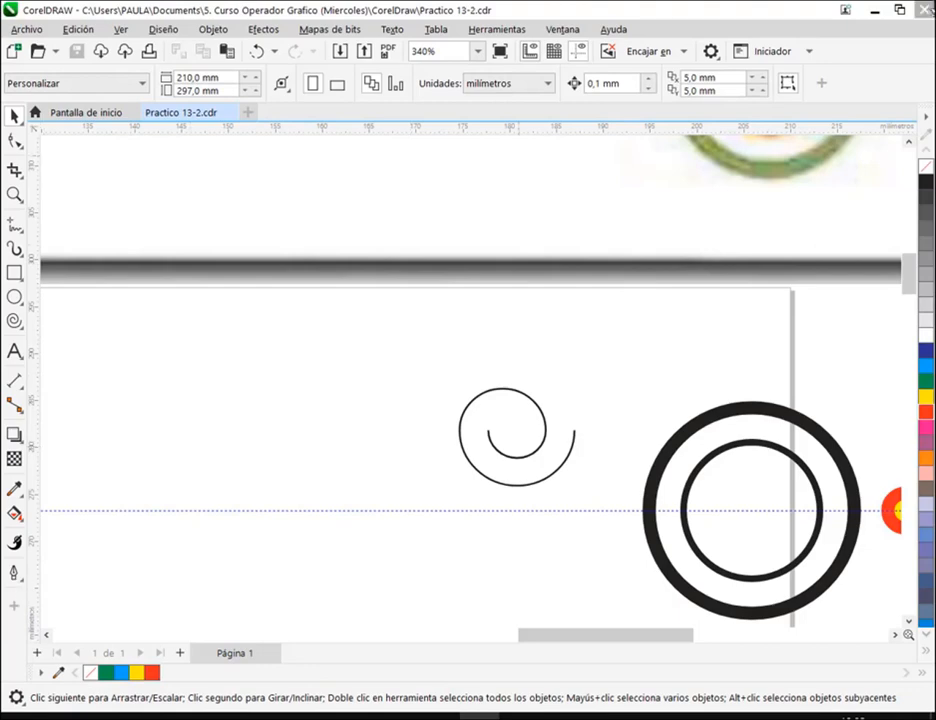
{"action": "left_click", "coordinate": [899, 10]}
{"action": "scroll", "coordinate": [572, 136], "scroll_direction": "down", "scroll_amount": 1}
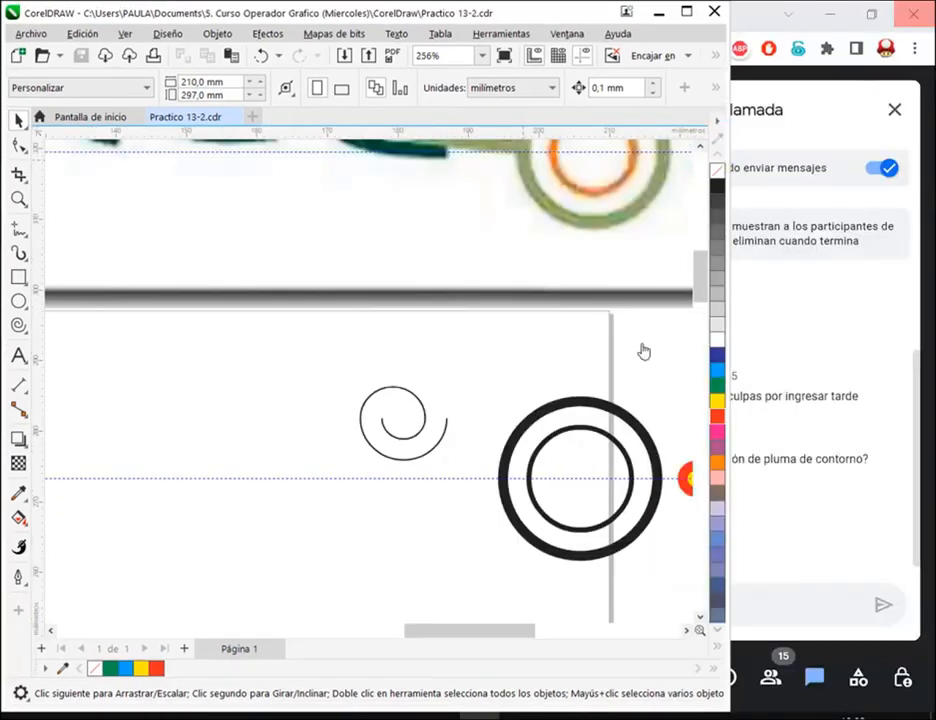
{"action": "left_click_drag", "start_coordinate": [479, 8], "coordinate": [495, 46]}
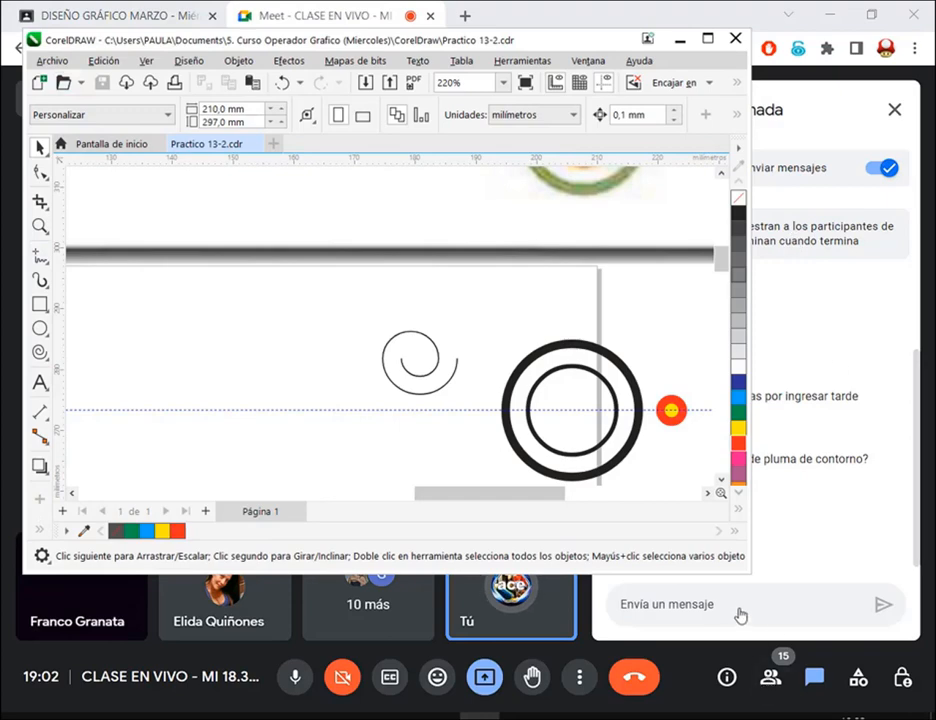
{"action": "left_click_drag", "start_coordinate": [745, 572], "coordinate": [742, 581]}
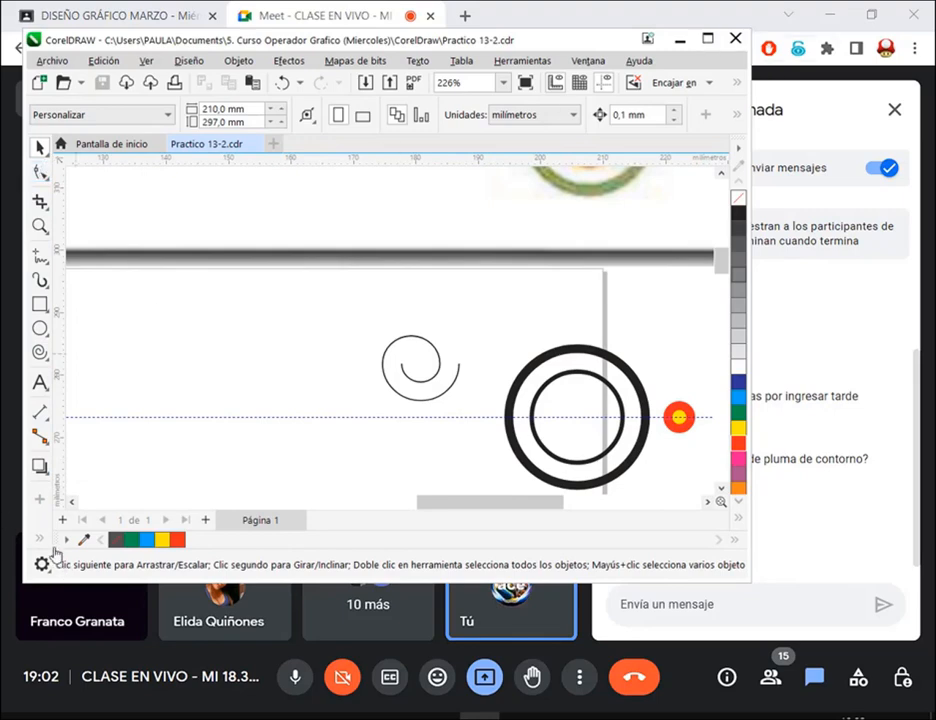
Customize the toolbox to hide the Herramientas Cotas group
{"action": "left_click", "coordinate": [37, 498]}
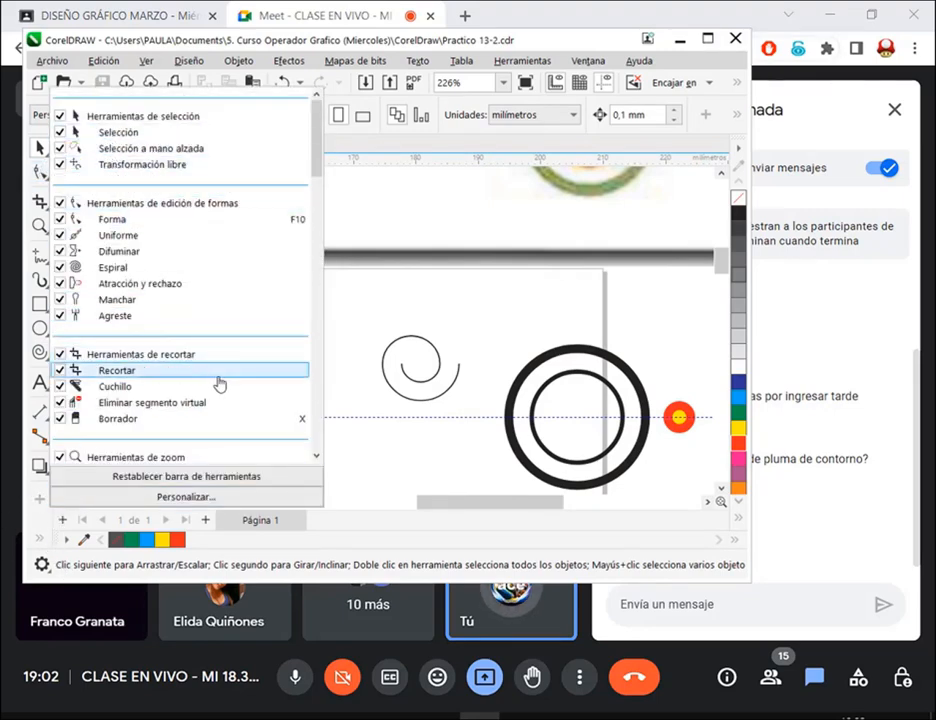
{"action": "scroll", "coordinate": [218, 383], "scroll_direction": "down", "scroll_amount": 3}
{"action": "scroll", "coordinate": [219, 380], "scroll_direction": "down", "scroll_amount": 4}
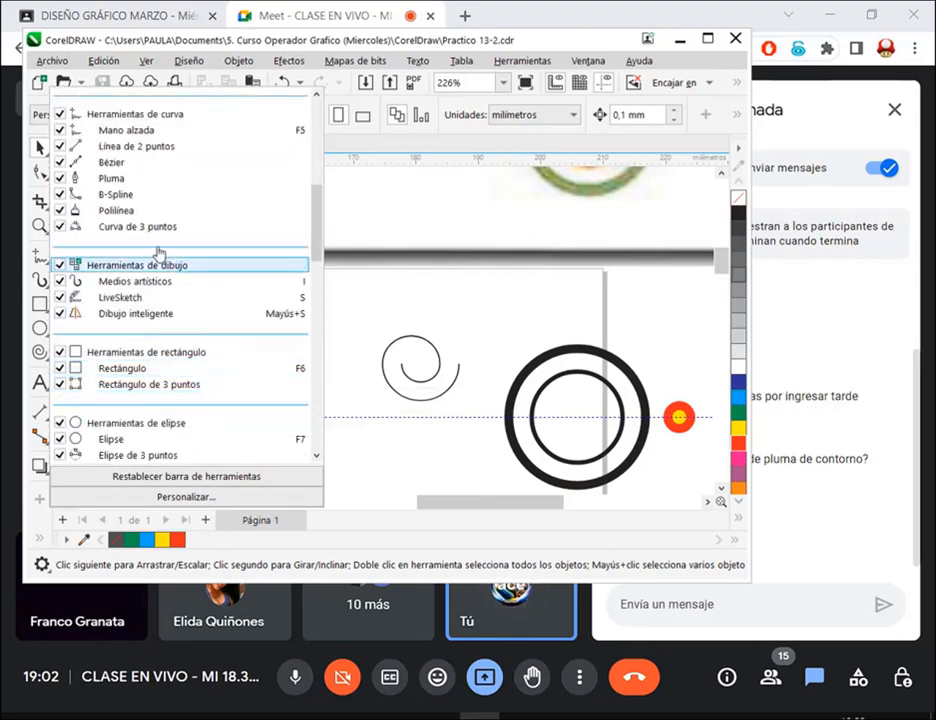
{"action": "scroll", "coordinate": [182, 263], "scroll_direction": "up", "scroll_amount": 1}
{"action": "scroll", "coordinate": [226, 319], "scroll_direction": "down", "scroll_amount": 4}
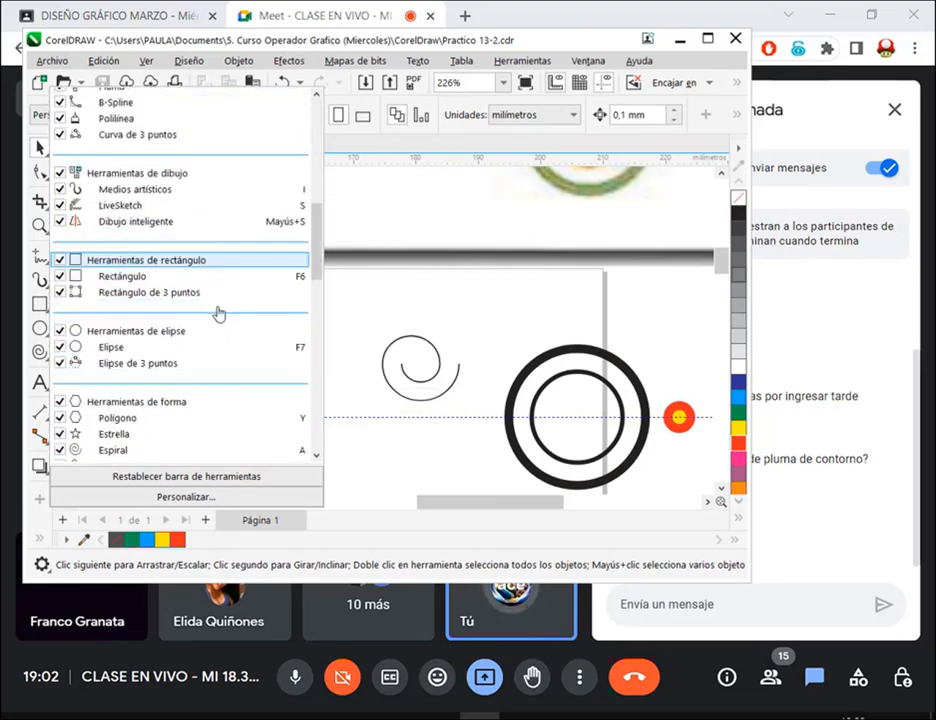
{"action": "scroll", "coordinate": [246, 400], "scroll_direction": "down", "scroll_amount": 5}
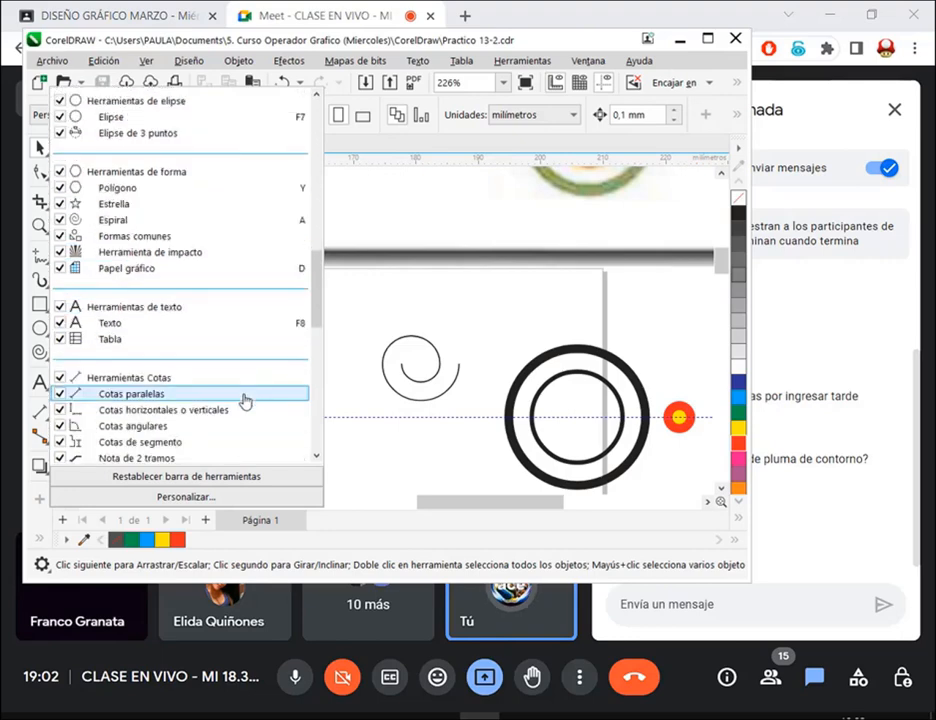
{"action": "scroll", "coordinate": [246, 400], "scroll_direction": "down", "scroll_amount": 1}
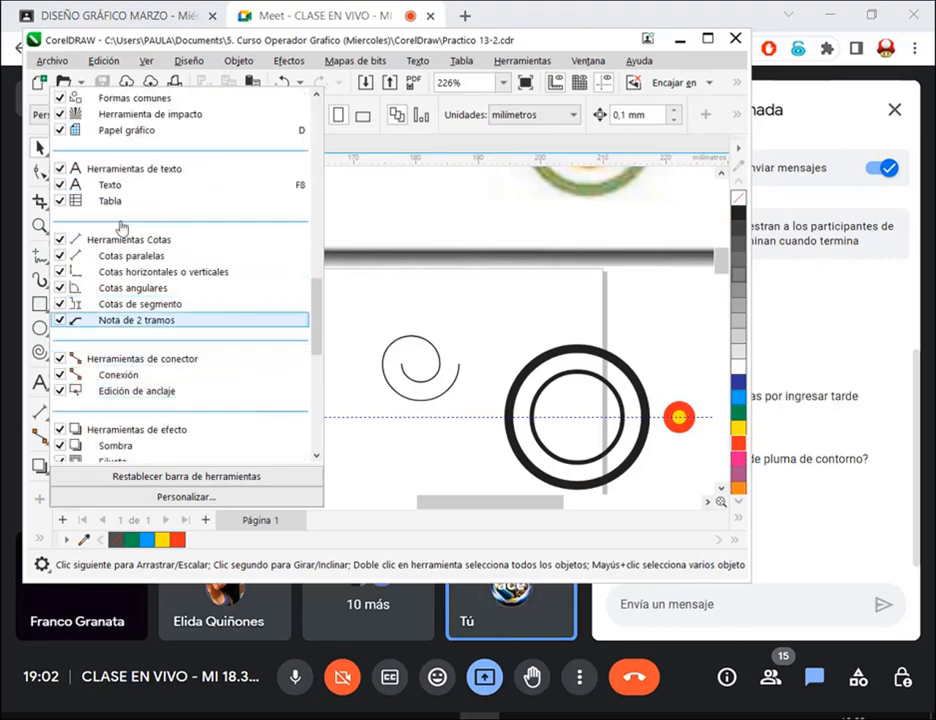
{"action": "left_click", "coordinate": [60, 241]}
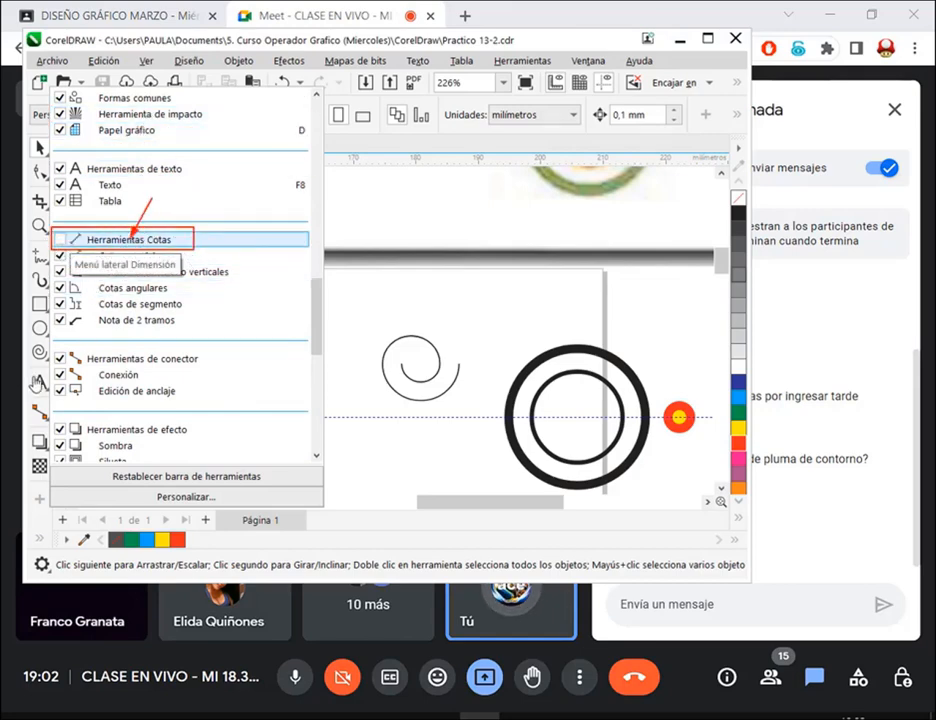
{"action": "key", "text": "Escape"}
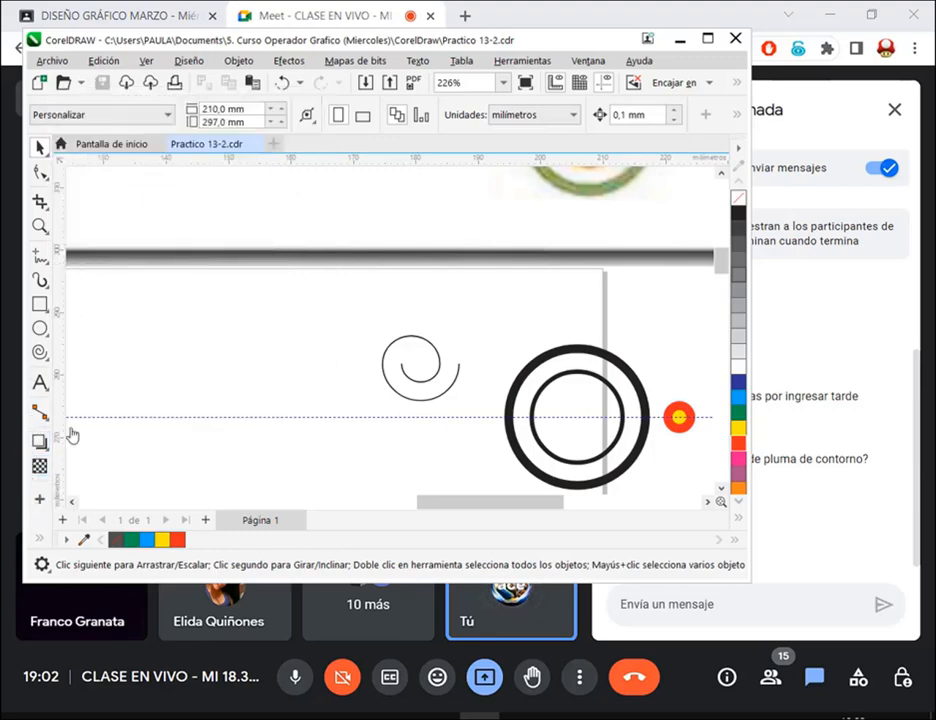
Show the Herramientas Cotas group in the toolbox again, and hide both it and the Herramientas de conector group
{"action": "left_click", "coordinate": [42, 499]}
{"action": "scroll", "coordinate": [94, 320], "scroll_direction": "down", "scroll_amount": 8}
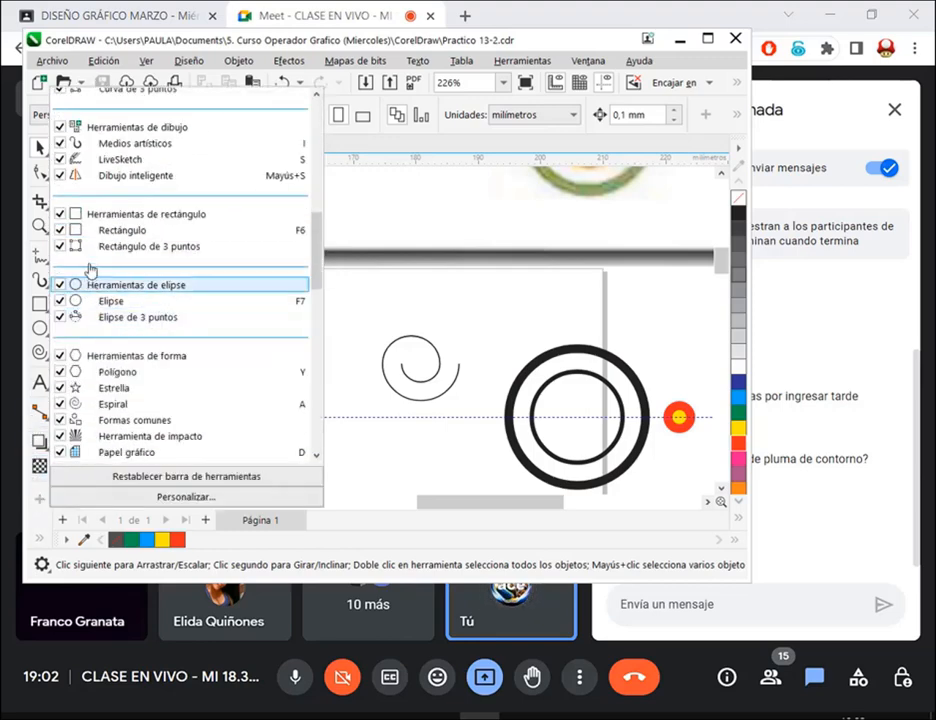
{"action": "scroll", "coordinate": [90, 272], "scroll_direction": "down", "scroll_amount": 6}
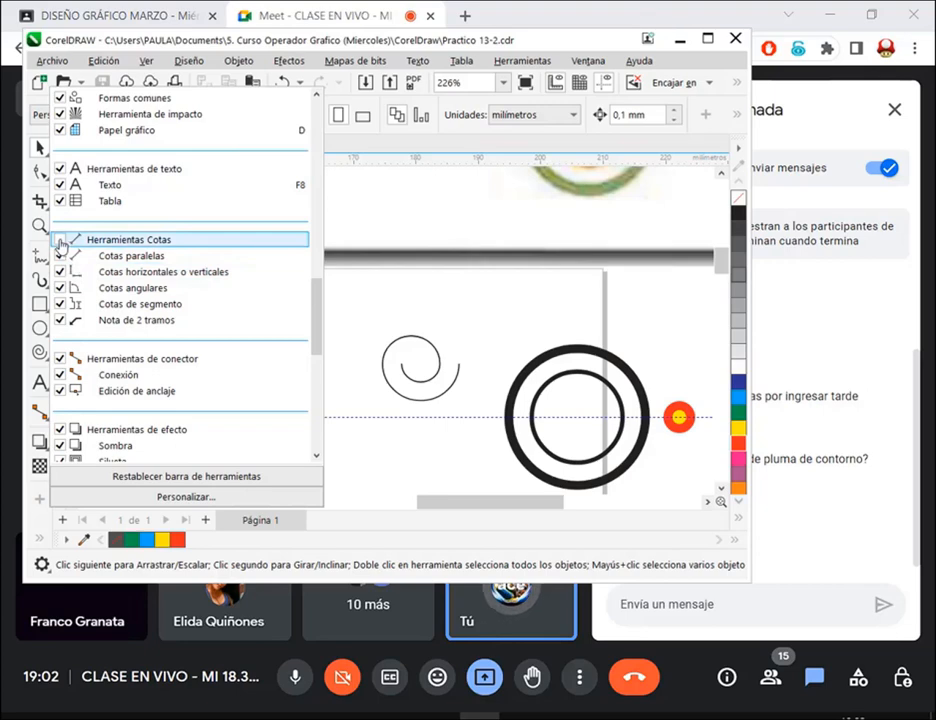
{"action": "left_click", "coordinate": [60, 243]}
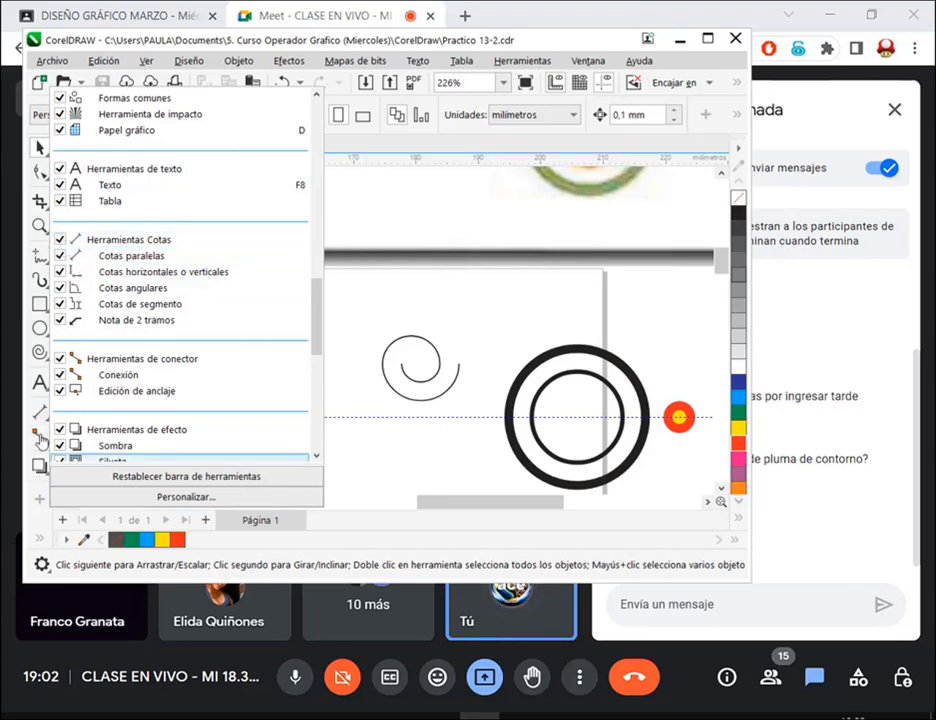
{"action": "left_click", "coordinate": [60, 241]}
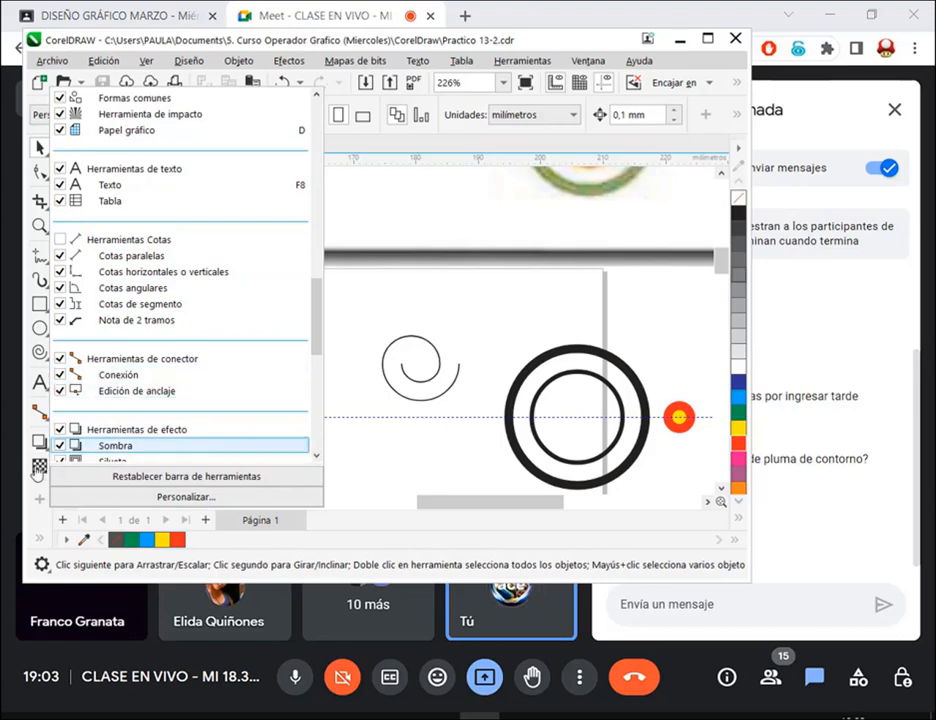
{"action": "left_click", "coordinate": [60, 358]}
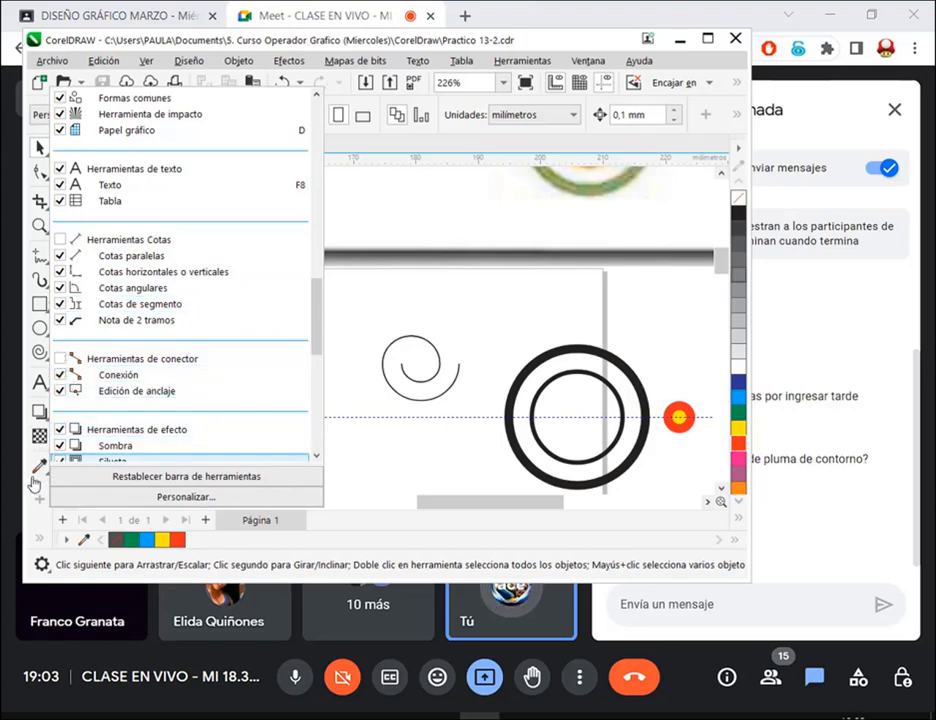
Hide the Contorno variable tool from the toolbox and show it again
{"action": "scroll", "coordinate": [215, 365], "scroll_direction": "down", "scroll_amount": 3}
{"action": "scroll", "coordinate": [217, 360], "scroll_direction": "down", "scroll_amount": 3}
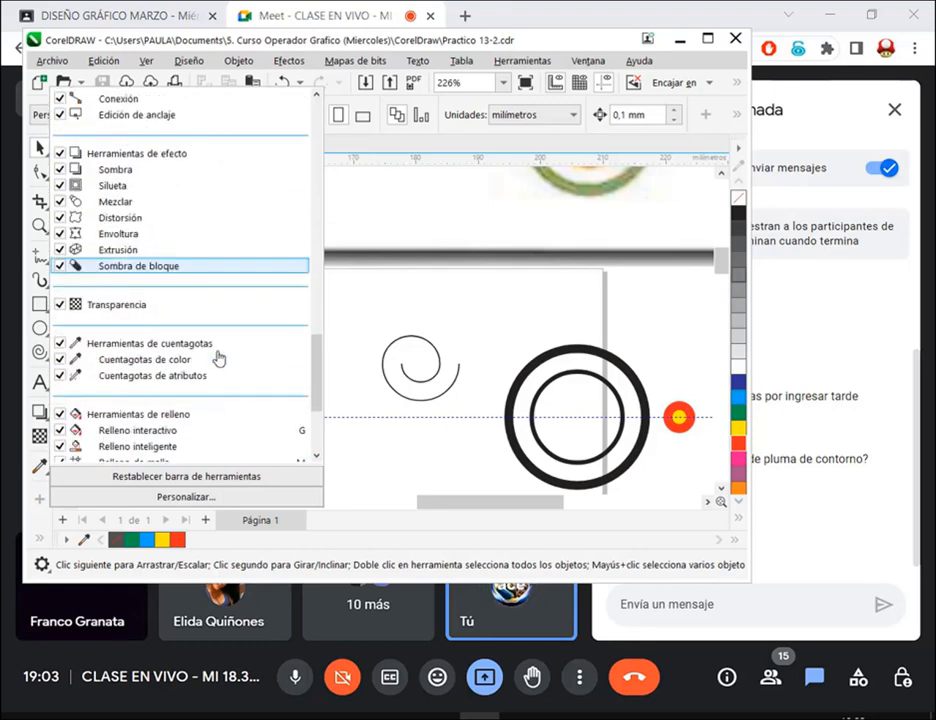
{"action": "scroll", "coordinate": [217, 358], "scroll_direction": "down", "scroll_amount": 3}
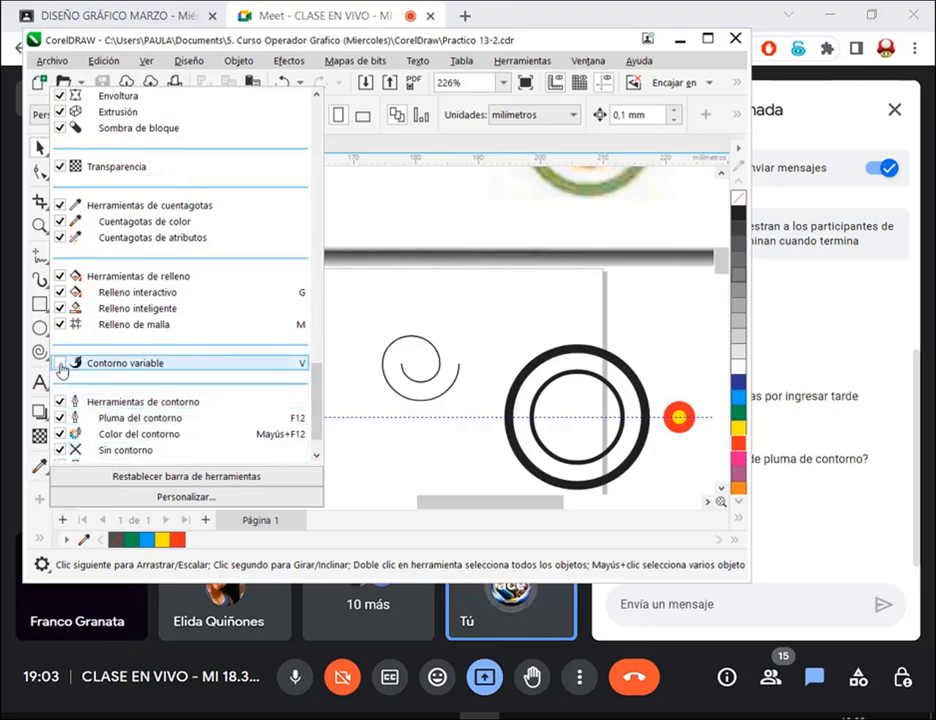
{"action": "scroll", "coordinate": [229, 355], "scroll_direction": "down", "scroll_amount": 1}
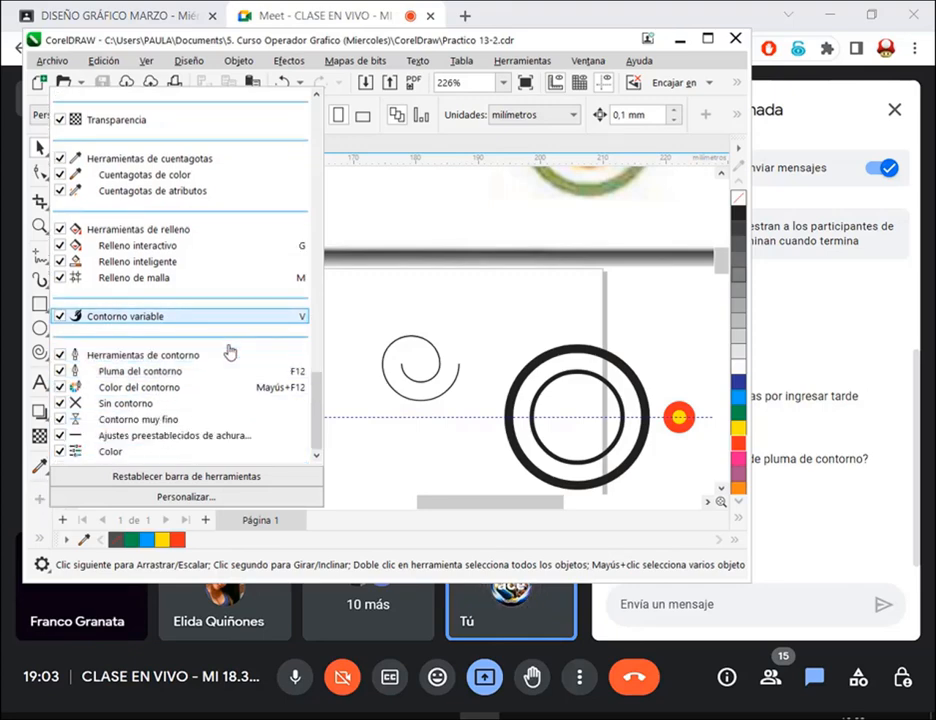
Hide the Herramientas de efecto group from the toolbox
{"action": "scroll", "coordinate": [217, 357], "scroll_direction": "up", "scroll_amount": 4}
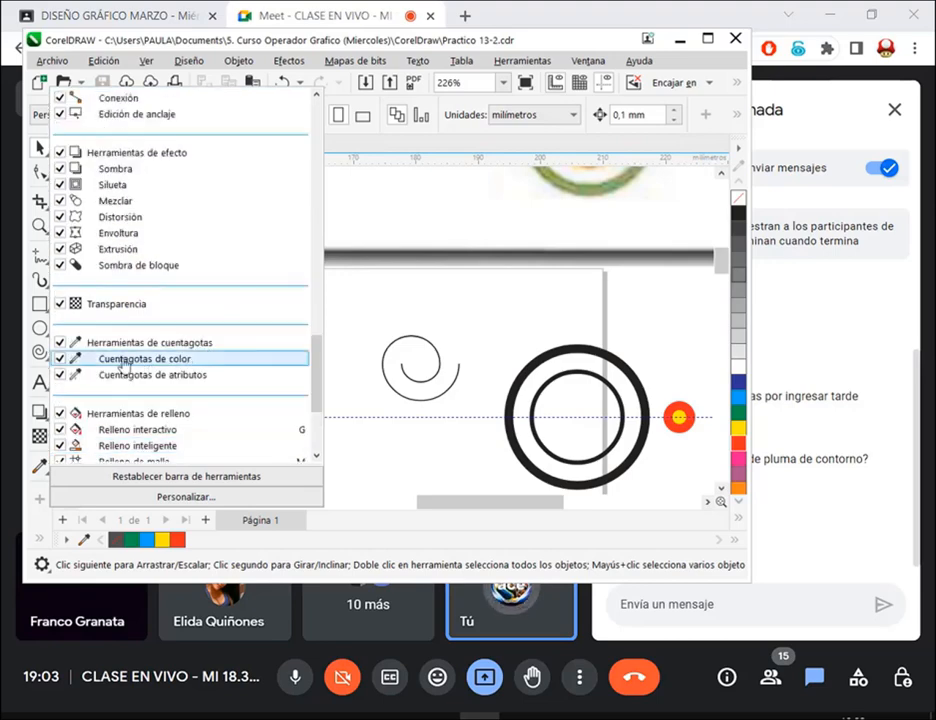
{"action": "scroll", "coordinate": [85, 323], "scroll_direction": "up", "scroll_amount": 3}
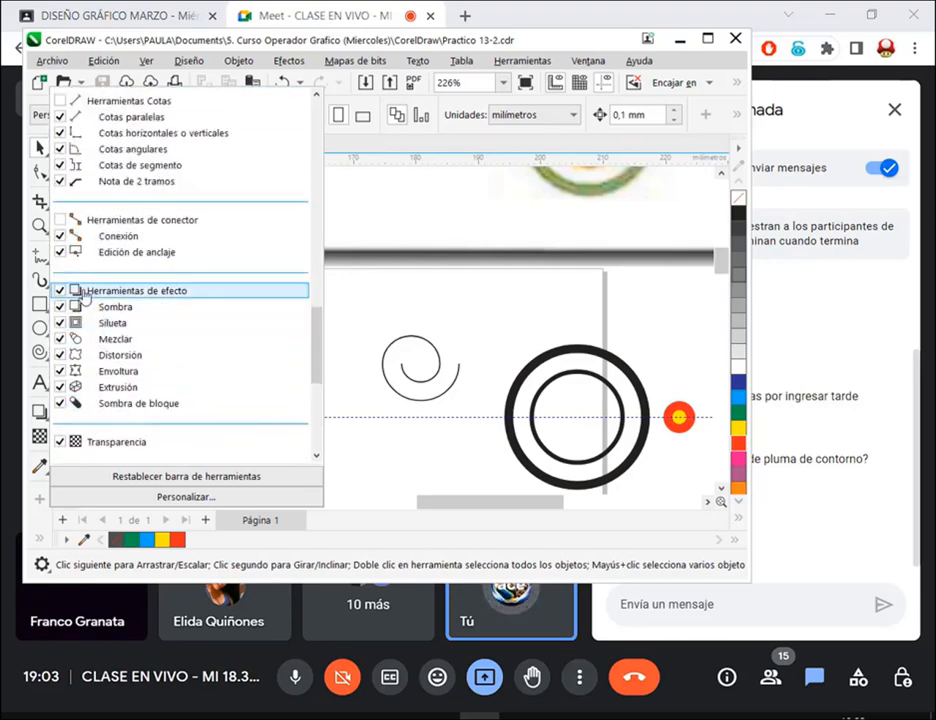
{"action": "left_click", "coordinate": [59, 291]}
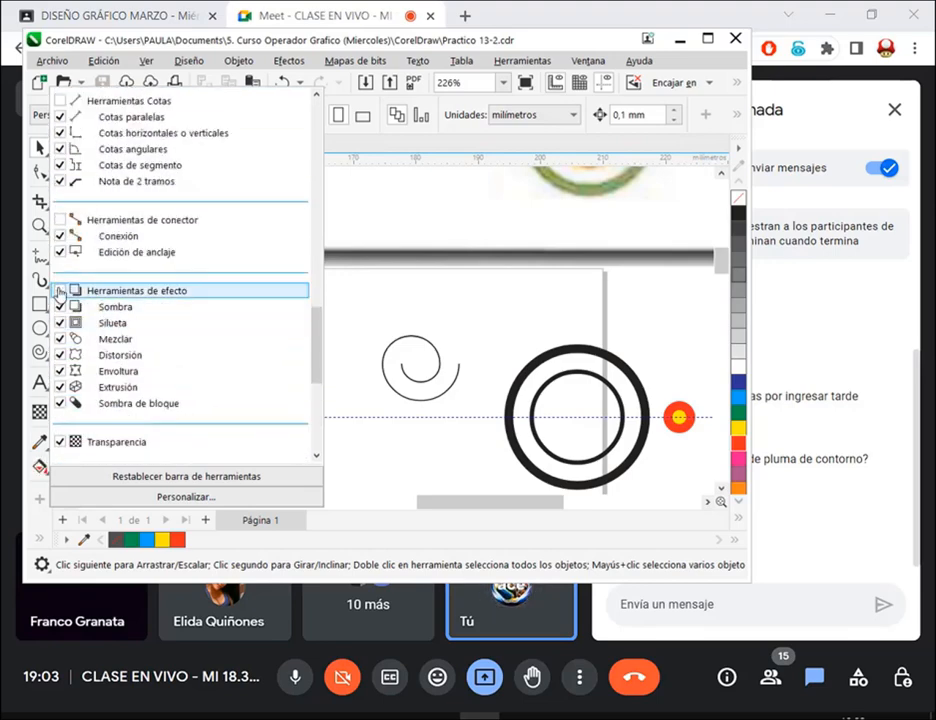
{"action": "scroll", "coordinate": [95, 280], "scroll_direction": "up", "scroll_amount": 2}
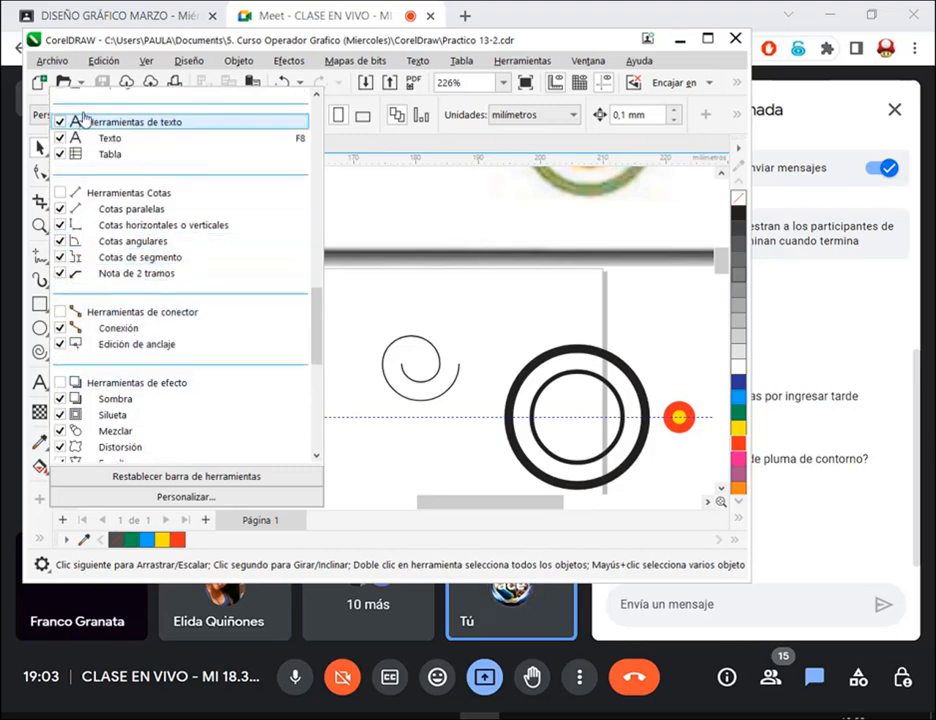
{"action": "left_click", "coordinate": [59, 382]}
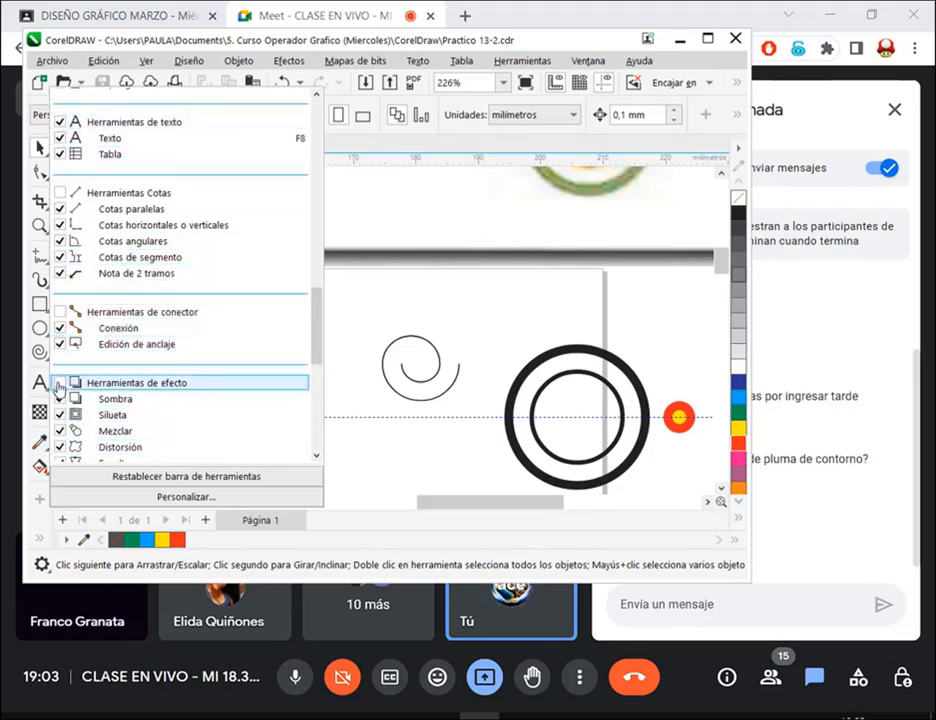
Leave the toolbox customization, maximize the drawing window, and move the spiral slightly toward the large black ring
{"action": "left_click", "coordinate": [363, 388]}
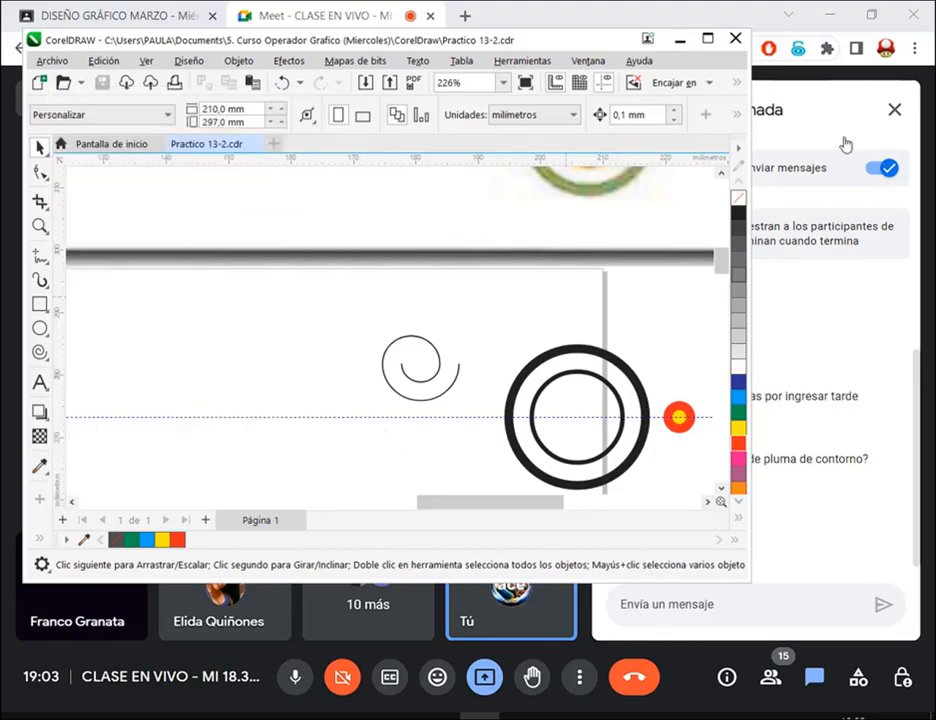
{"action": "left_click", "coordinate": [708, 40]}
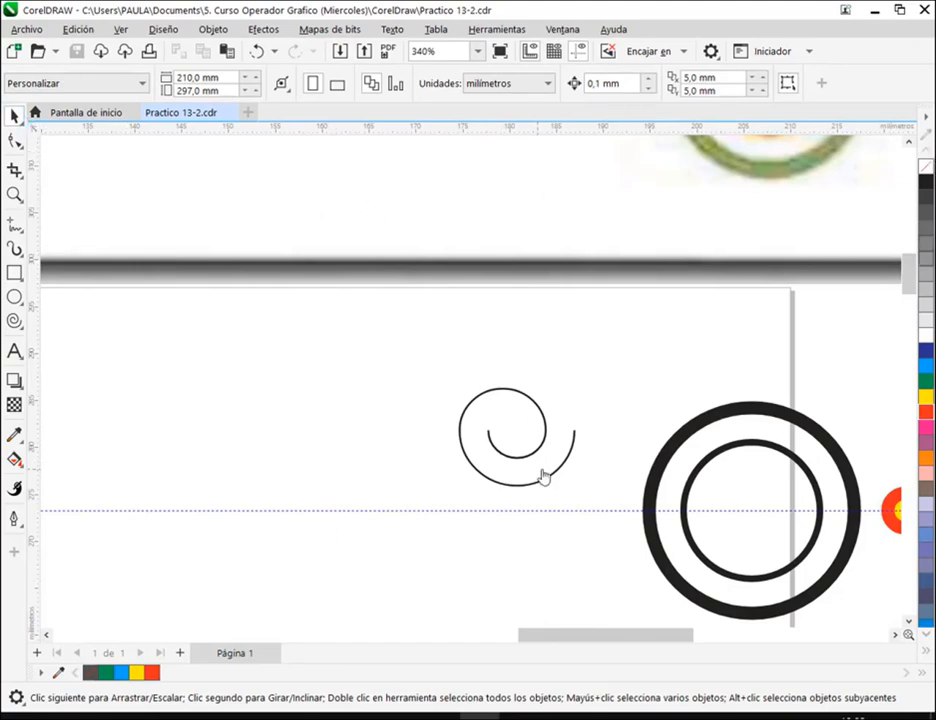
{"action": "scroll", "coordinate": [537, 473], "scroll_direction": "down", "scroll_amount": 1}
{"action": "left_click_drag", "start_coordinate": [560, 447], "coordinate": [478, 470]}
{"action": "key", "text": "space"}
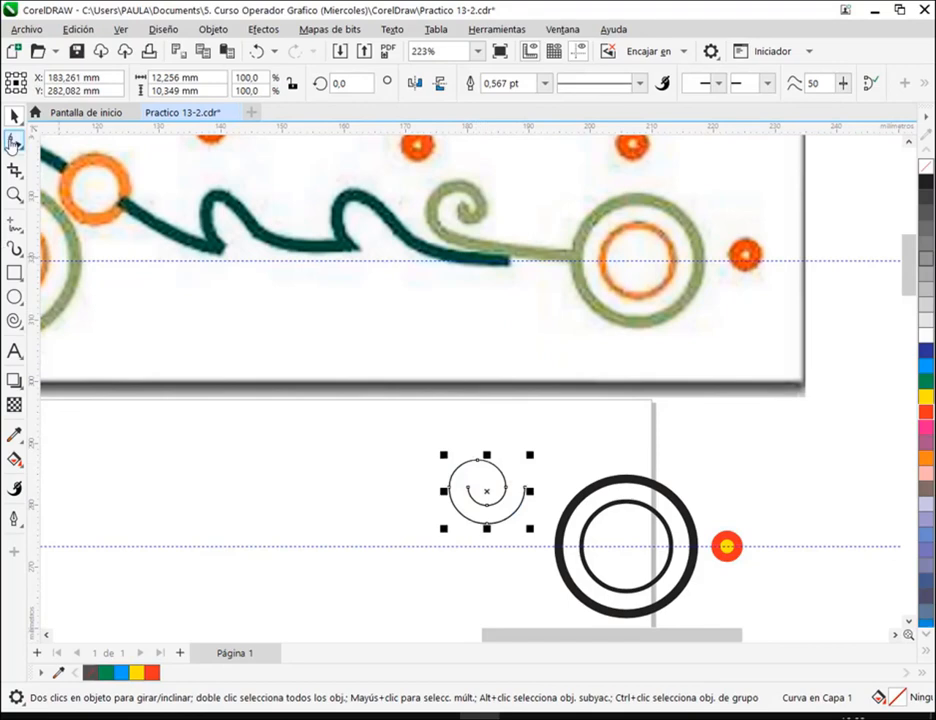
Extend the spiral's outer end node to the left edge of the black ring and smooth the bend at the lower node
{"action": "left_click", "coordinate": [14, 140]}
{"action": "left_click_drag", "start_coordinate": [525, 490], "coordinate": [521, 558]}
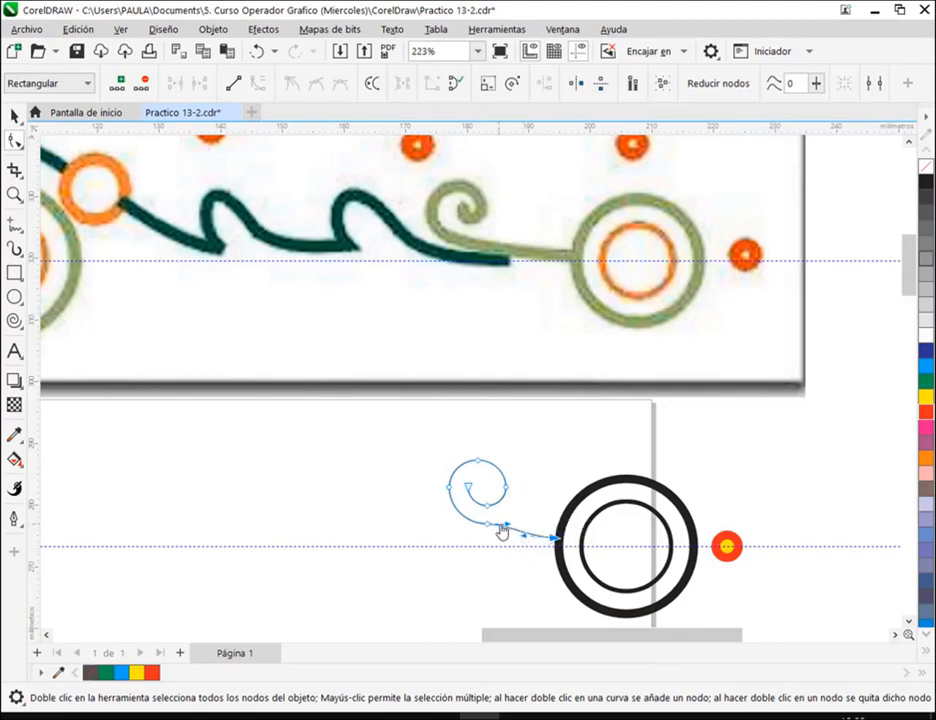
{"action": "left_click", "coordinate": [501, 530]}
{"action": "mouse_move", "coordinate": [510, 531]}
{"action": "left_mouse_down"}
{"action": "mouse_move", "coordinate": [510, 543]}
{"action": "mouse_move", "coordinate": [510, 535]}
{"action": "left_mouse_up"}
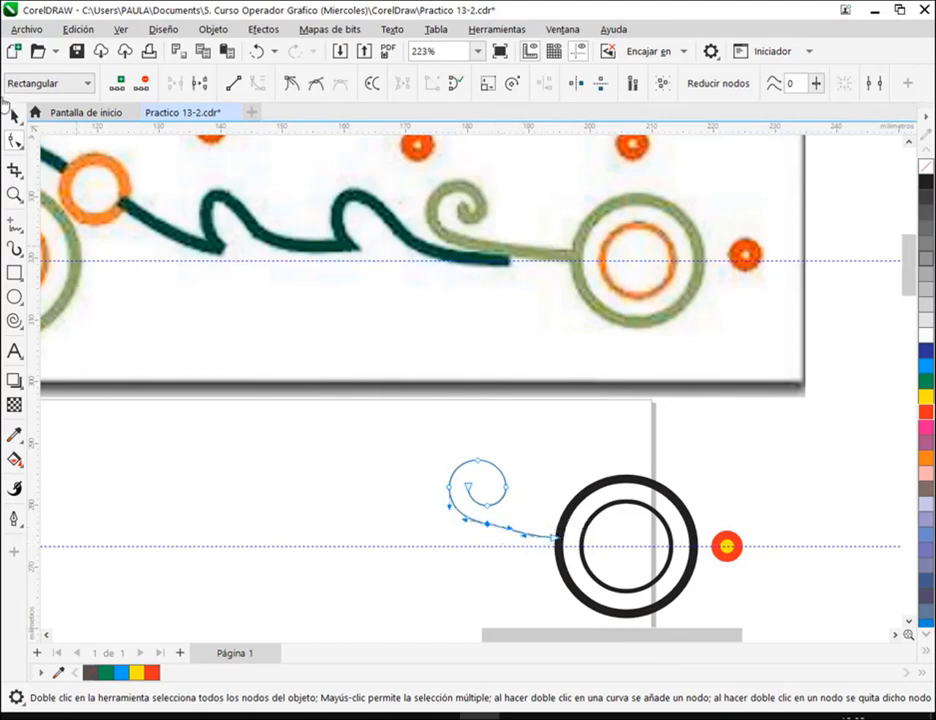
Set the outline width of the spiral stem to 4.0 pt
{"action": "key", "text": "space"}
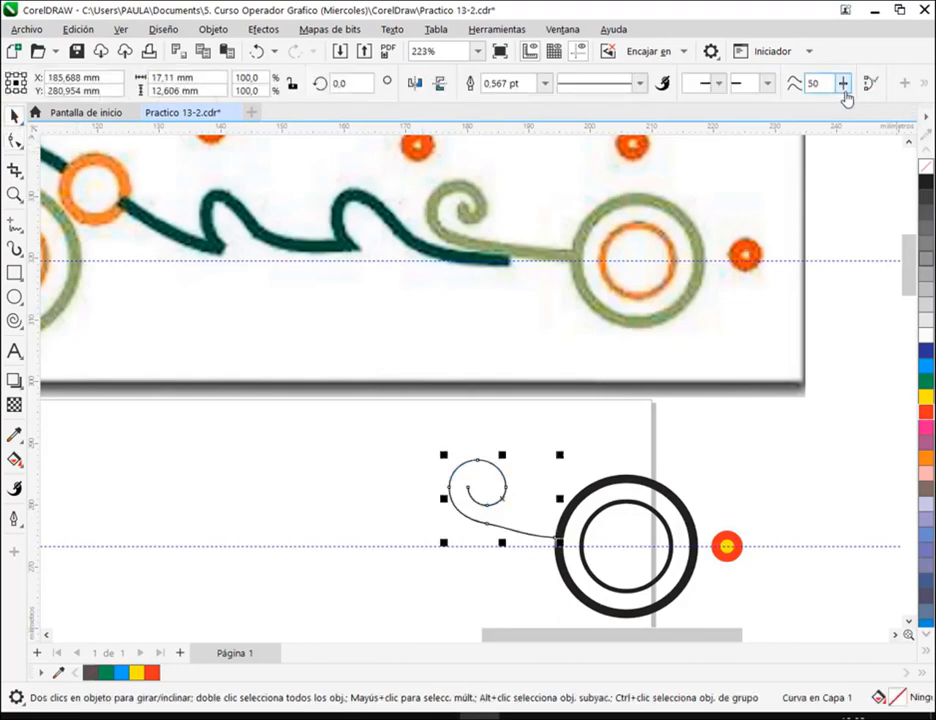
{"action": "left_click", "coordinate": [546, 84]}
{"action": "left_click", "coordinate": [505, 203]}
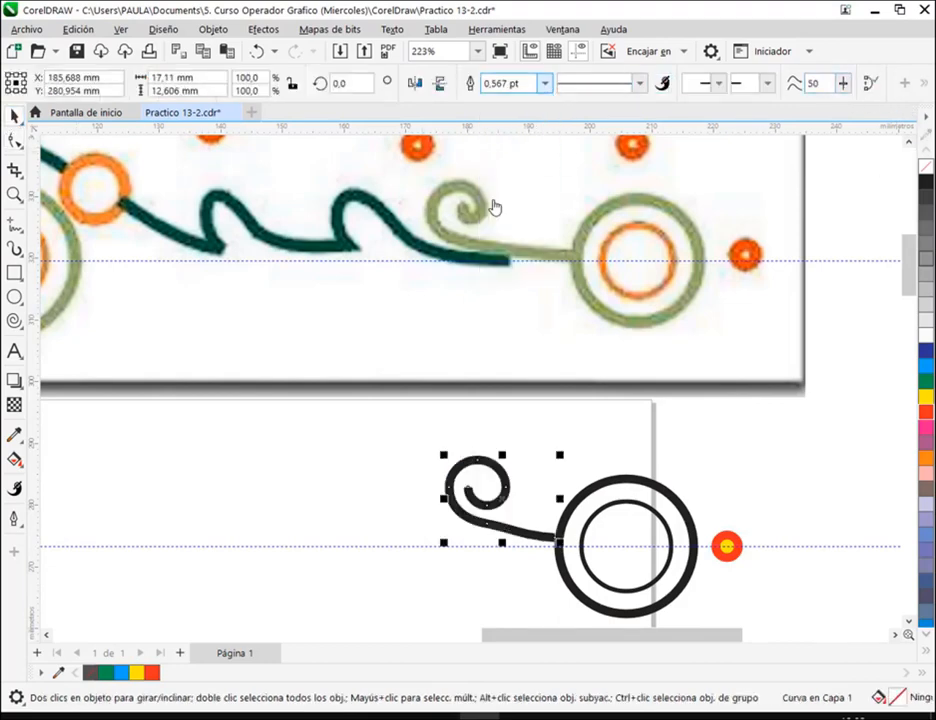
{"action": "left_click", "coordinate": [552, 462]}
Reposition the spiral stem so its tail meets the left edge of the black ring near the guideline
{"action": "left_click", "coordinate": [540, 543]}
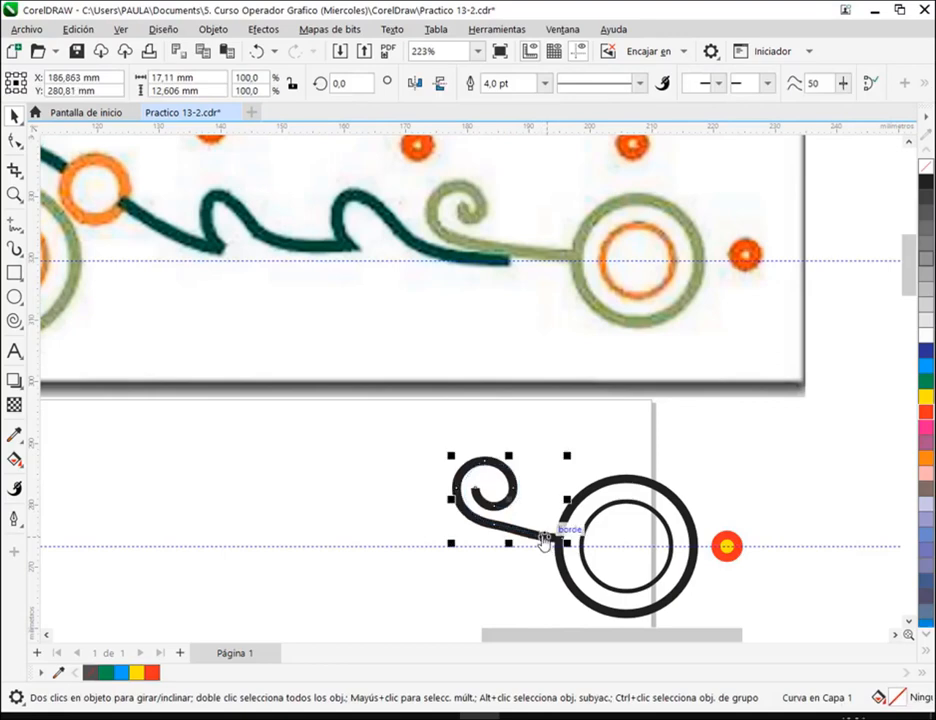
{"action": "left_click", "coordinate": [577, 420]}
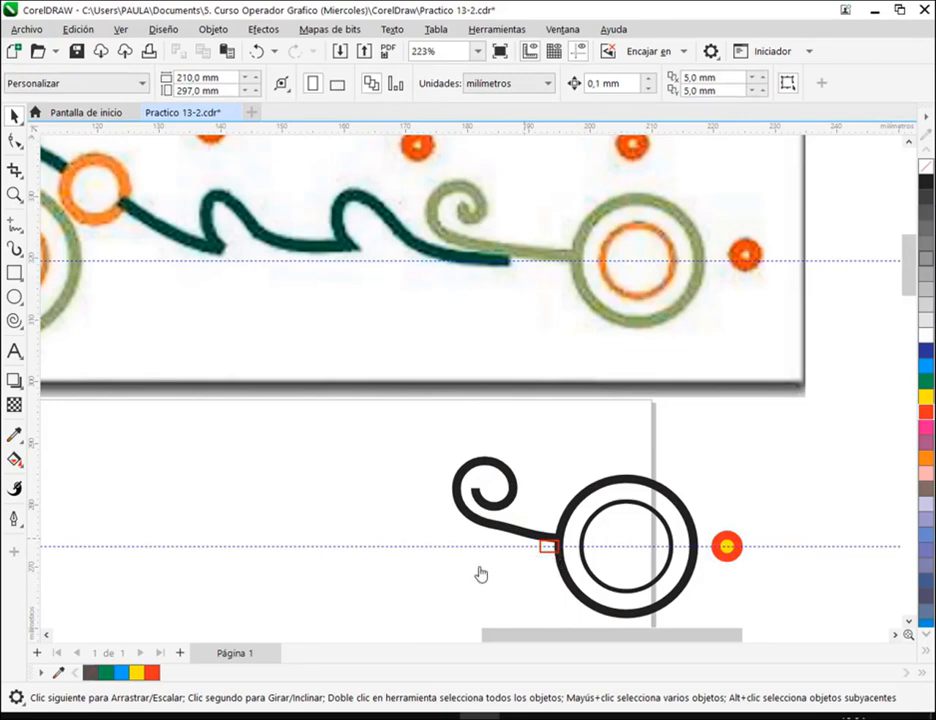
{"action": "left_click_drag", "start_coordinate": [463, 548], "coordinate": [460, 497]}
{"action": "left_click_drag", "start_coordinate": [486, 540], "coordinate": [570, 566]}
{"action": "left_click", "coordinate": [539, 608]}
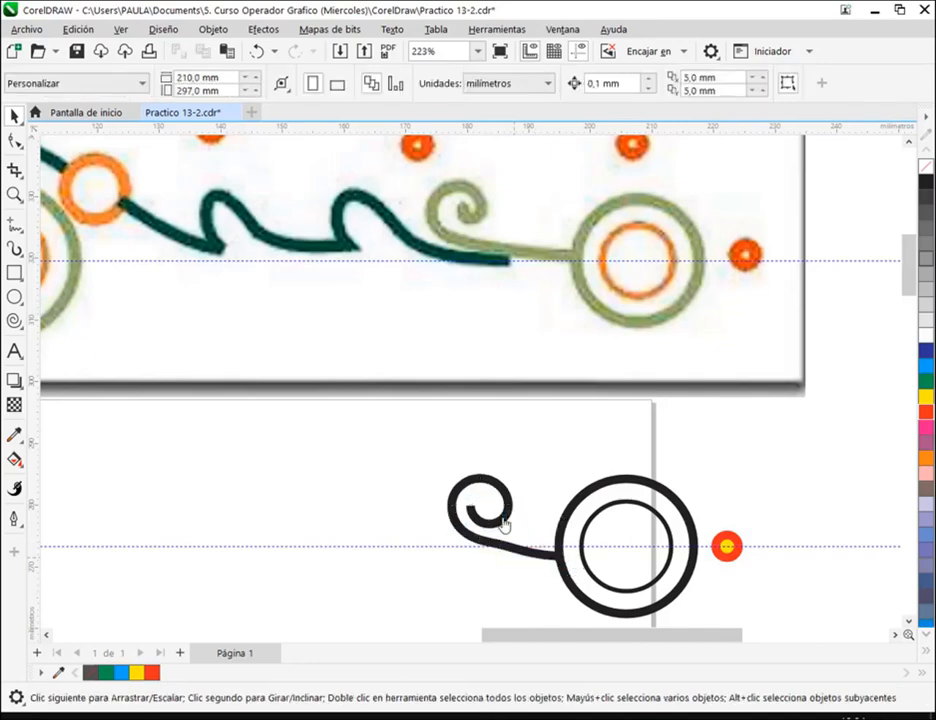
{"action": "left_click_drag", "start_coordinate": [506, 512], "coordinate": [505, 515]}
Reshape the stem's tail by lowering its end node at the ring and angling the handles of the lower node downward
{"action": "scroll", "coordinate": [501, 558], "scroll_direction": "up", "scroll_amount": 2}
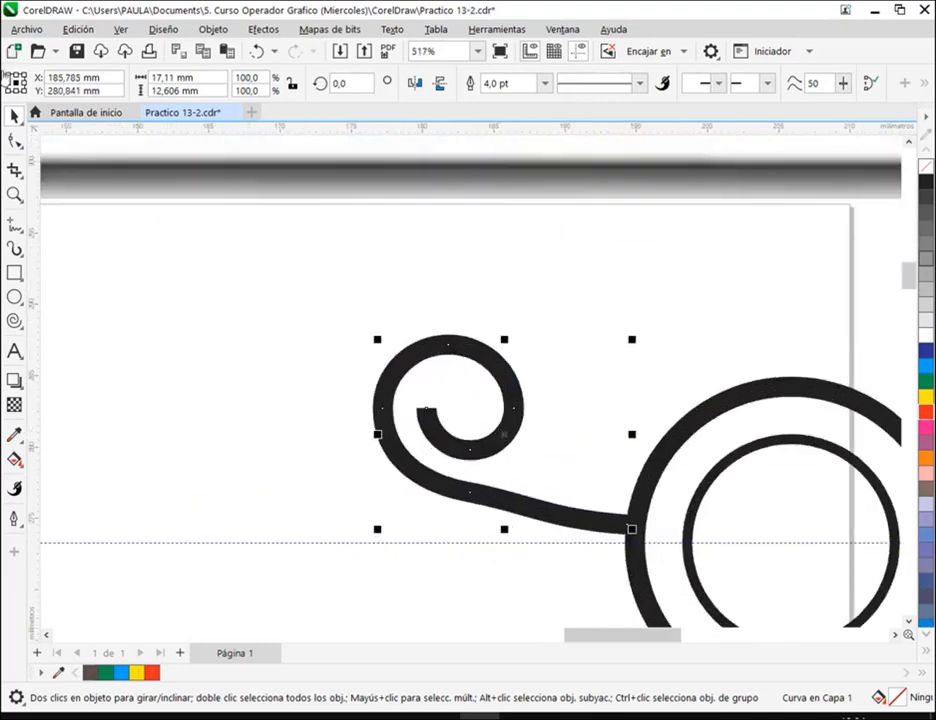
{"action": "left_click", "coordinate": [16, 140]}
{"action": "left_click", "coordinate": [474, 496]}
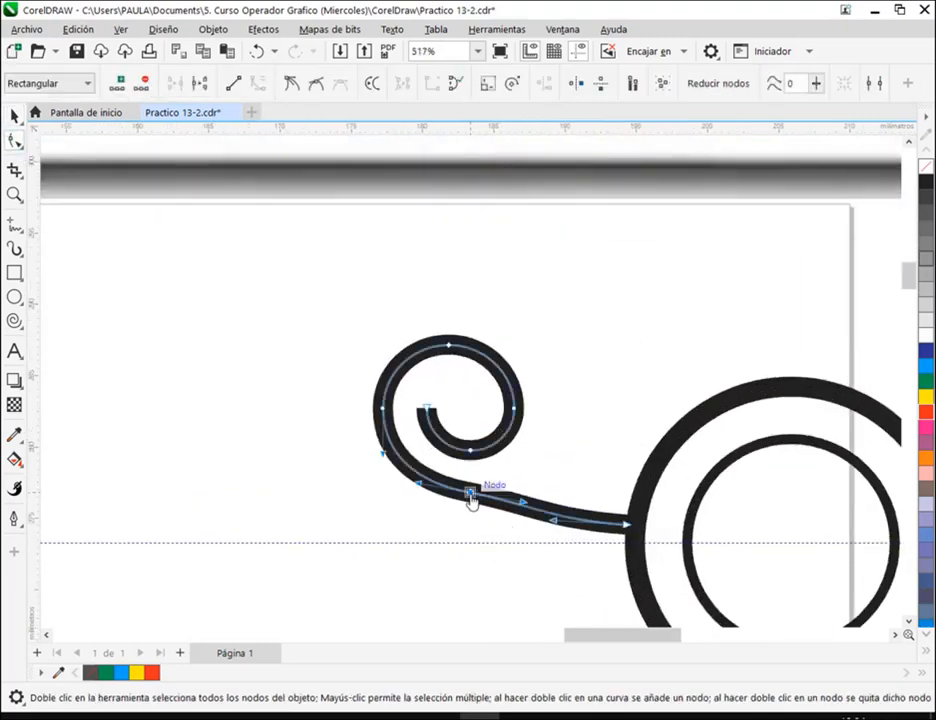
{"action": "left_click_drag", "start_coordinate": [521, 509], "coordinate": [522, 515]}
{"action": "left_click_drag", "start_coordinate": [633, 535], "coordinate": [633, 552]}
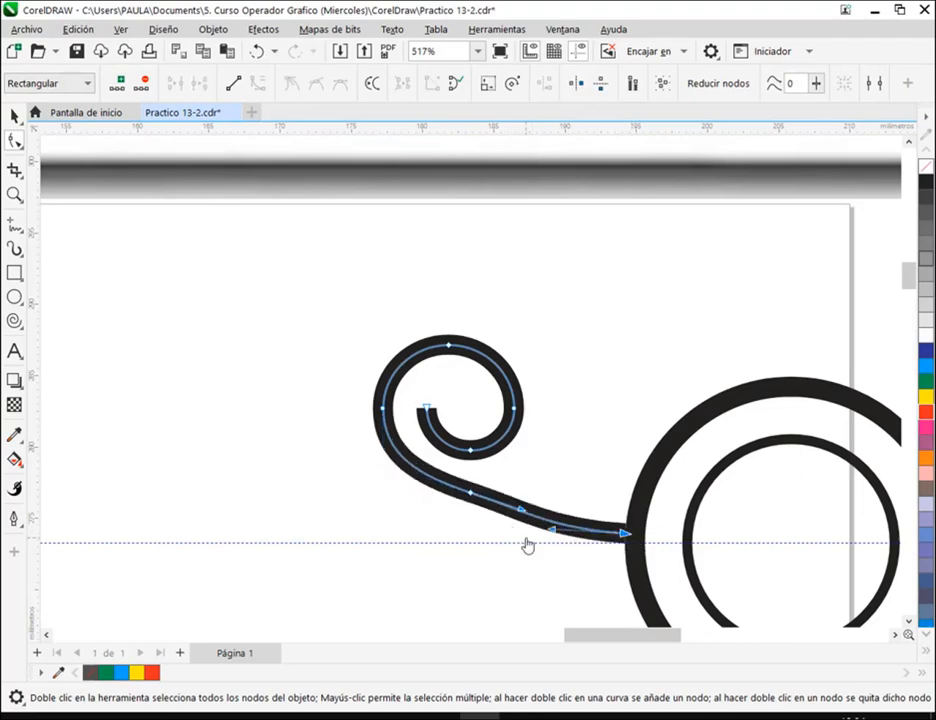
{"action": "left_click", "coordinate": [470, 495]}
{"action": "left_click_drag", "start_coordinate": [524, 519], "coordinate": [516, 529]}
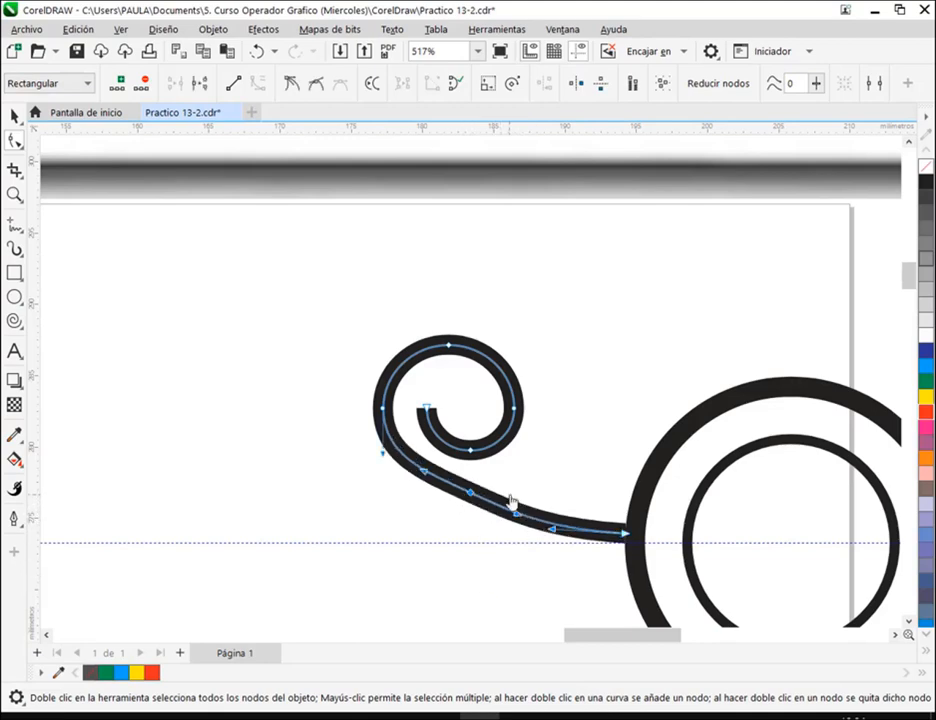
Shift the curl's nodes farther from the ring to lengthen the stem, and delete the node midway along the tail
{"action": "scroll", "coordinate": [510, 500], "scroll_direction": "down", "scroll_amount": 5}
{"action": "left_click_drag", "start_coordinate": [435, 412], "coordinate": [546, 502]}
{"action": "left_click_drag", "start_coordinate": [470, 466], "coordinate": [417, 463]}
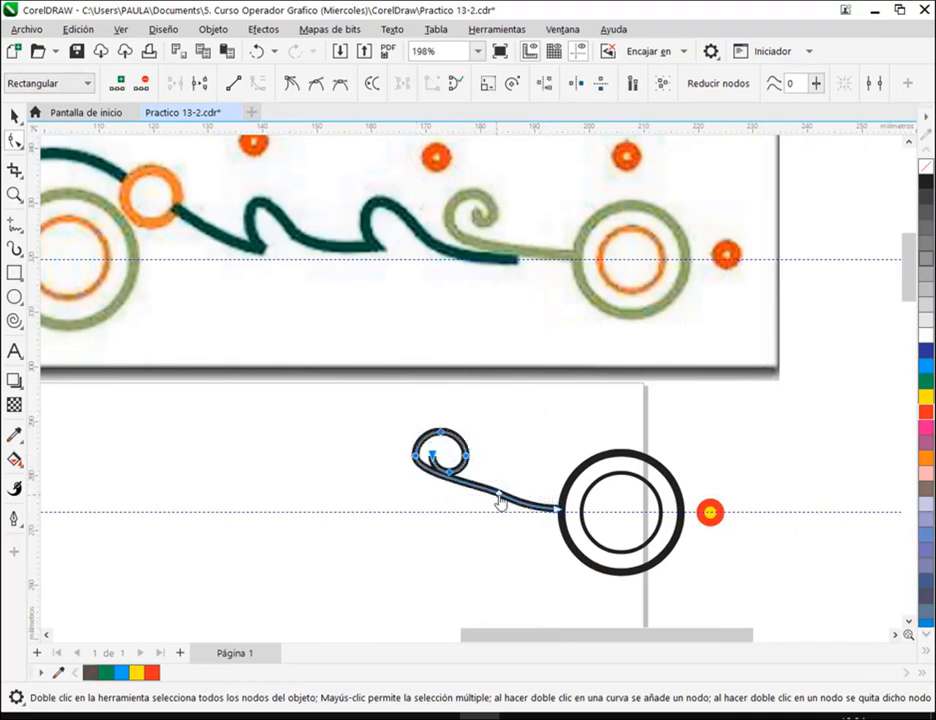
{"action": "left_click", "coordinate": [514, 510]}
{"action": "left_click", "coordinate": [420, 460]}
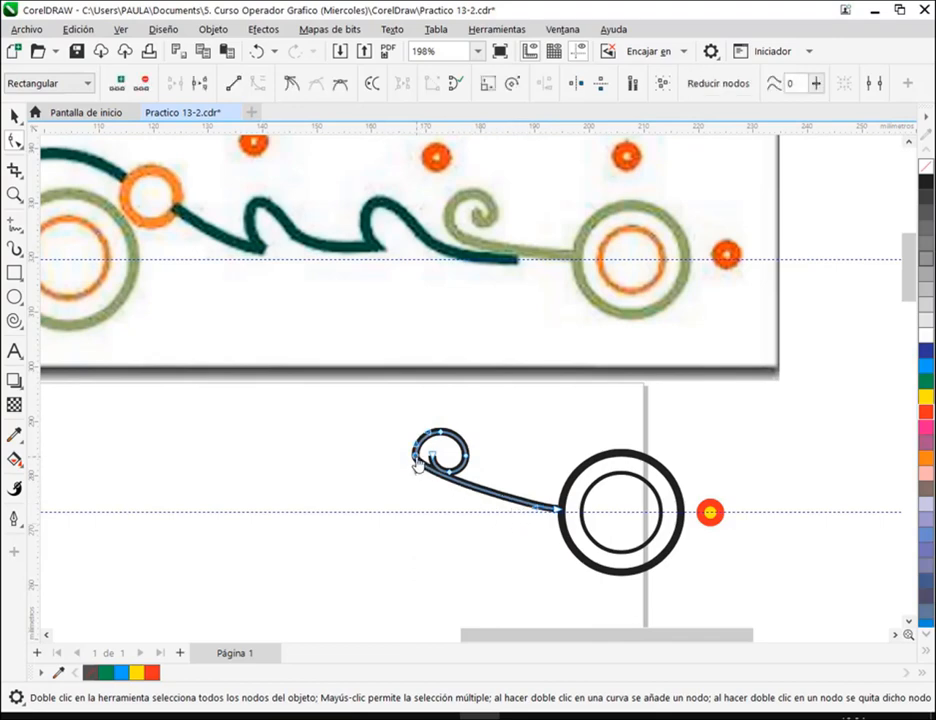
Simplify the inside of the curl by moving its two innermost nodes, deleting the lower one, and shifting the end node inward
{"action": "scroll", "coordinate": [433, 460], "scroll_direction": "up", "scroll_amount": 4}
{"action": "left_click_drag", "start_coordinate": [414, 440], "coordinate": [471, 482]}
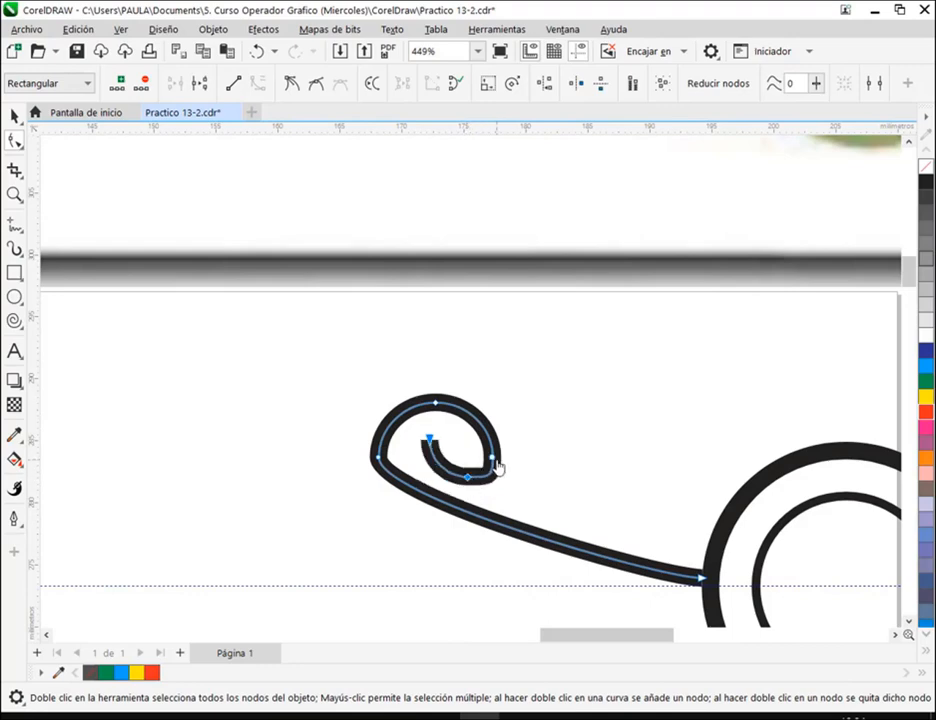
{"action": "key", "text": "Delete"}
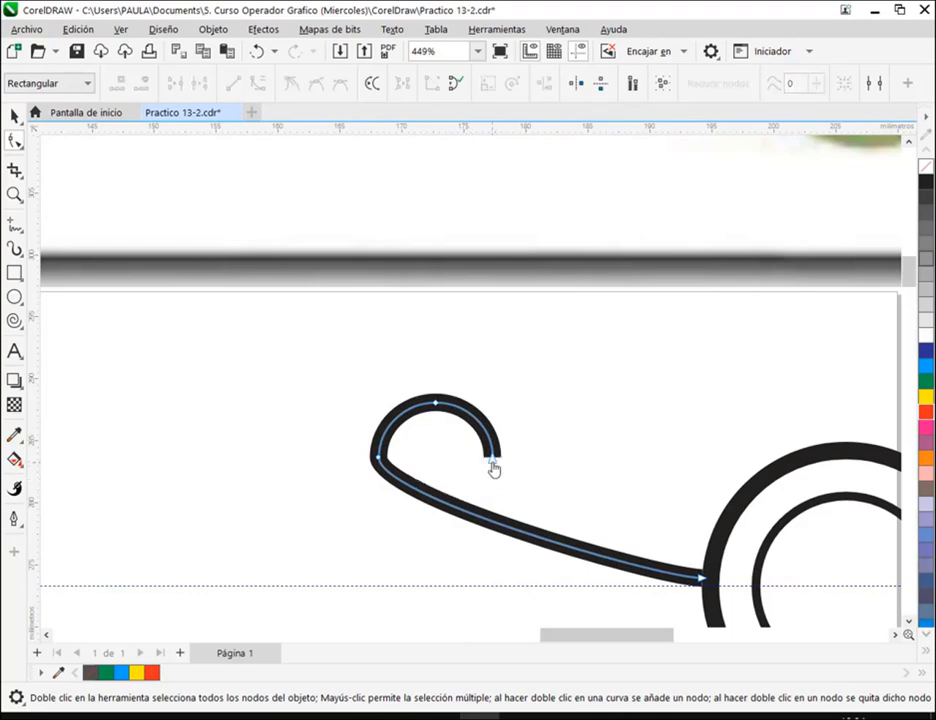
{"action": "key", "text": "ctrl+z"}
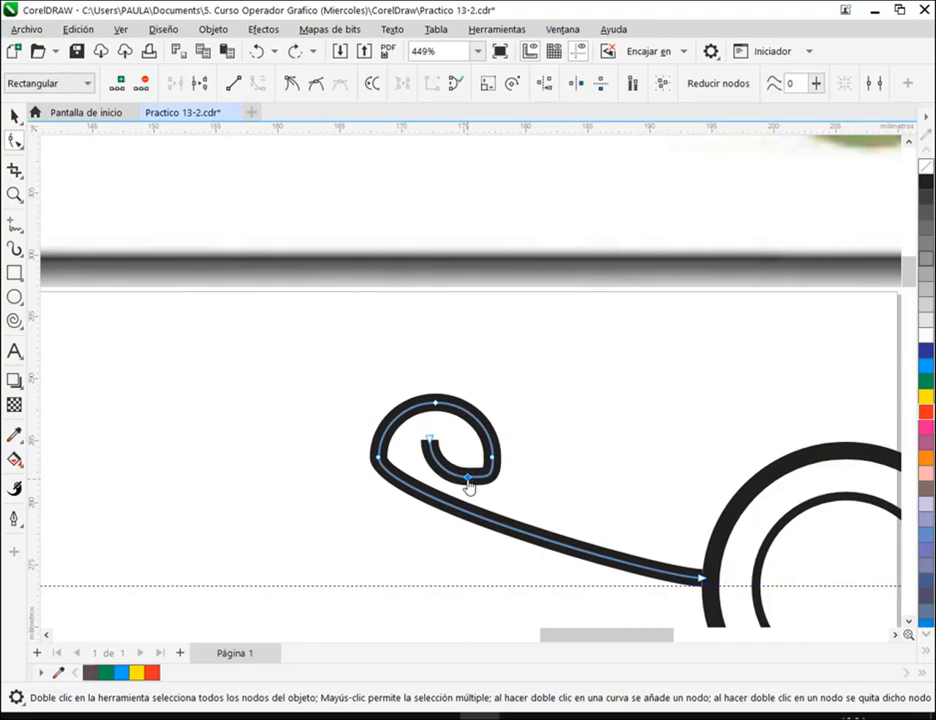
{"action": "left_click", "coordinate": [430, 442]}
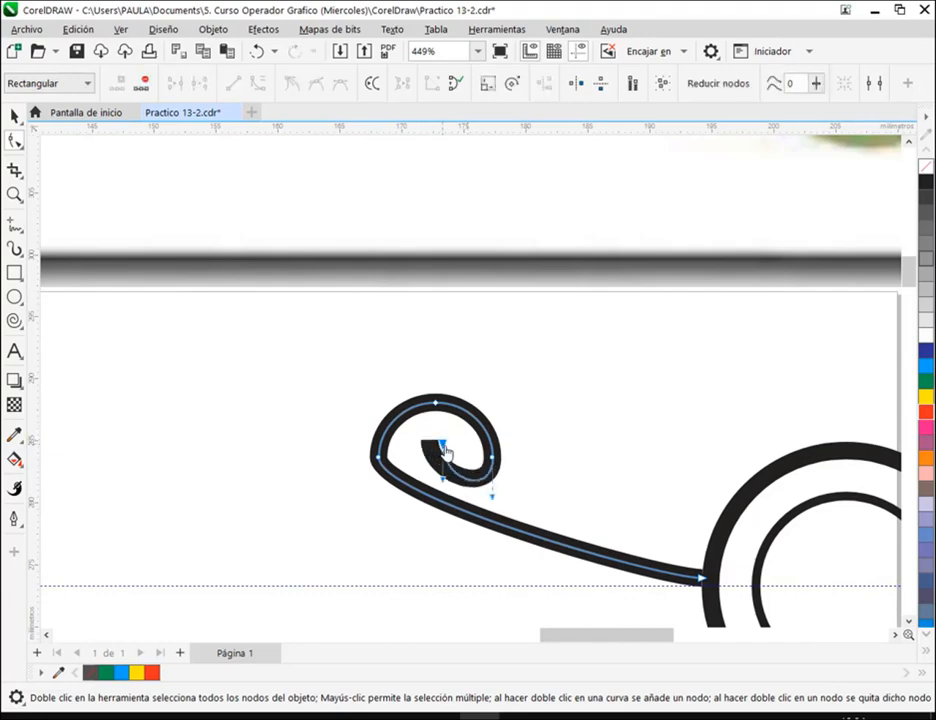
Round the curl into the stem by lengthening the left node's lower handle and raising the top node slightly
{"action": "left_click", "coordinate": [378, 458]}
{"action": "left_click_drag", "start_coordinate": [378, 495], "coordinate": [388, 558]}
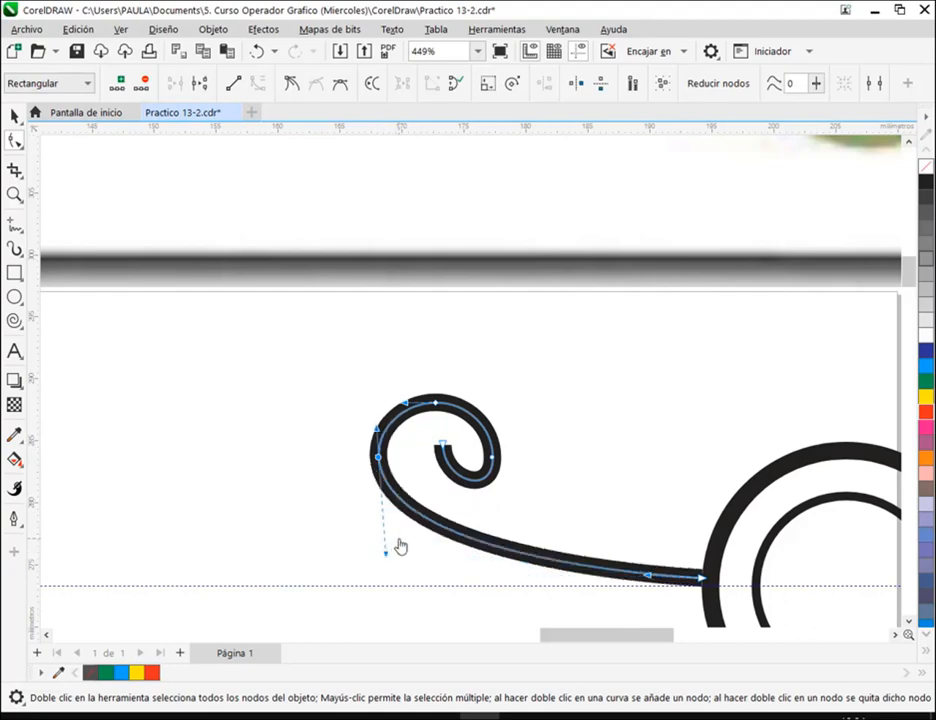
{"action": "scroll", "coordinate": [400, 545], "scroll_direction": "down", "scroll_amount": 4}
{"action": "scroll", "coordinate": [405, 540], "scroll_direction": "up", "scroll_amount": 1}
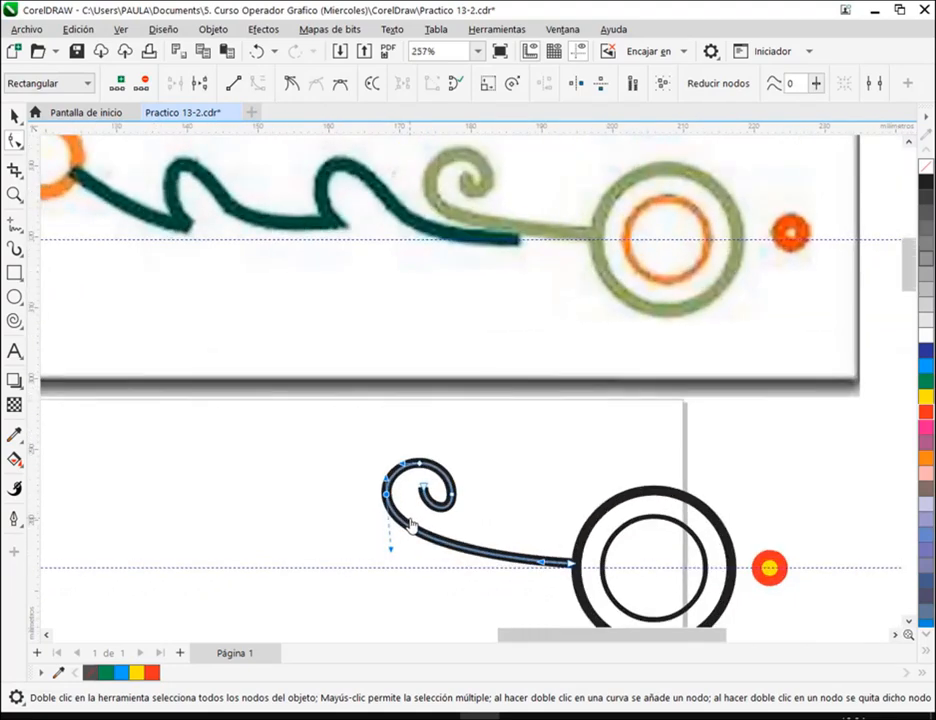
{"action": "left_click", "coordinate": [422, 466]}
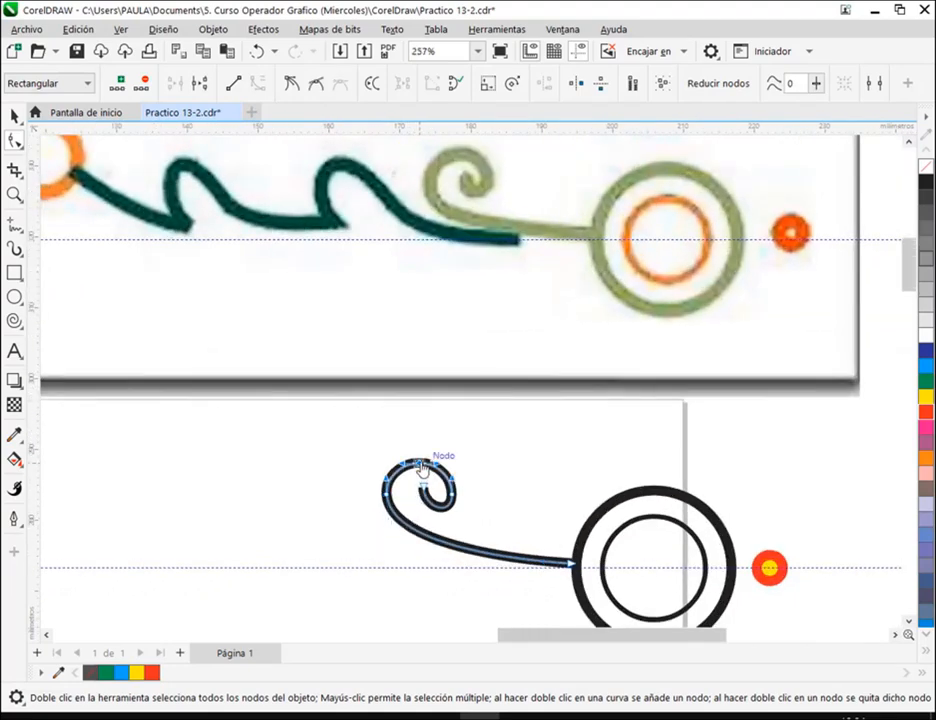
{"action": "mouse_move", "coordinate": [421, 462]}
{"action": "left_mouse_down"}
{"action": "mouse_move", "coordinate": [421, 454]}
{"action": "mouse_move", "coordinate": [380, 472]}
{"action": "left_mouse_up"}
{"action": "left_click", "coordinate": [386, 494]}
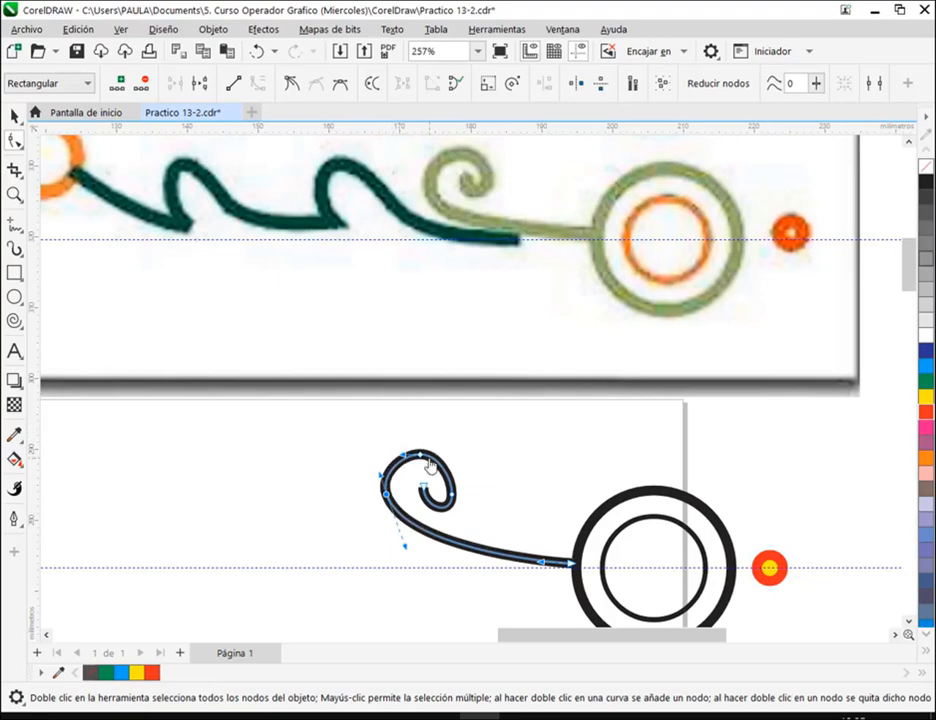
{"action": "left_click_drag", "start_coordinate": [406, 549], "coordinate": [400, 557]}
Smooth the upper-right arc of the curl by adjusting the handles of its right and top nodes
{"action": "left_click", "coordinate": [421, 456]}
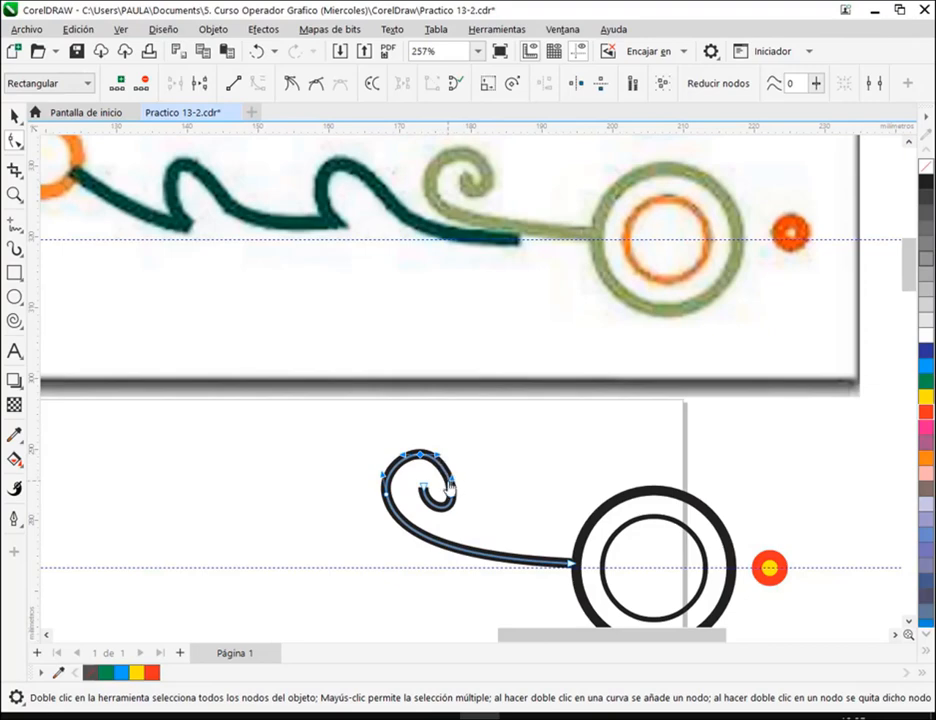
{"action": "scroll", "coordinate": [450, 487], "scroll_direction": "up", "scroll_amount": 3}
{"action": "left_click", "coordinate": [456, 481]}
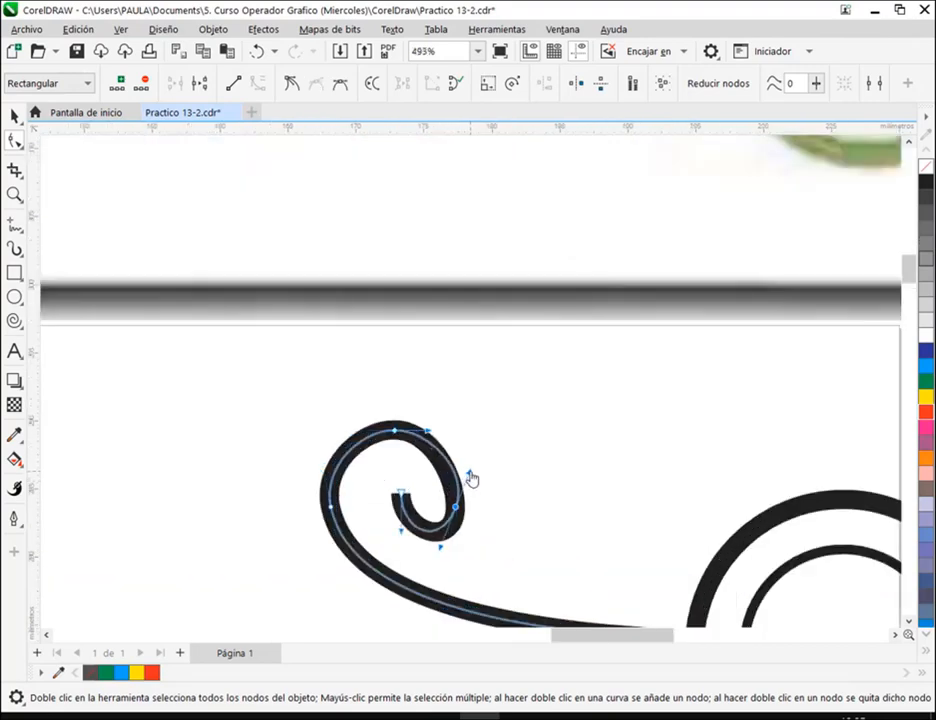
{"action": "left_click_drag", "start_coordinate": [473, 468], "coordinate": [428, 438]}
{"action": "left_click", "coordinate": [396, 433]}
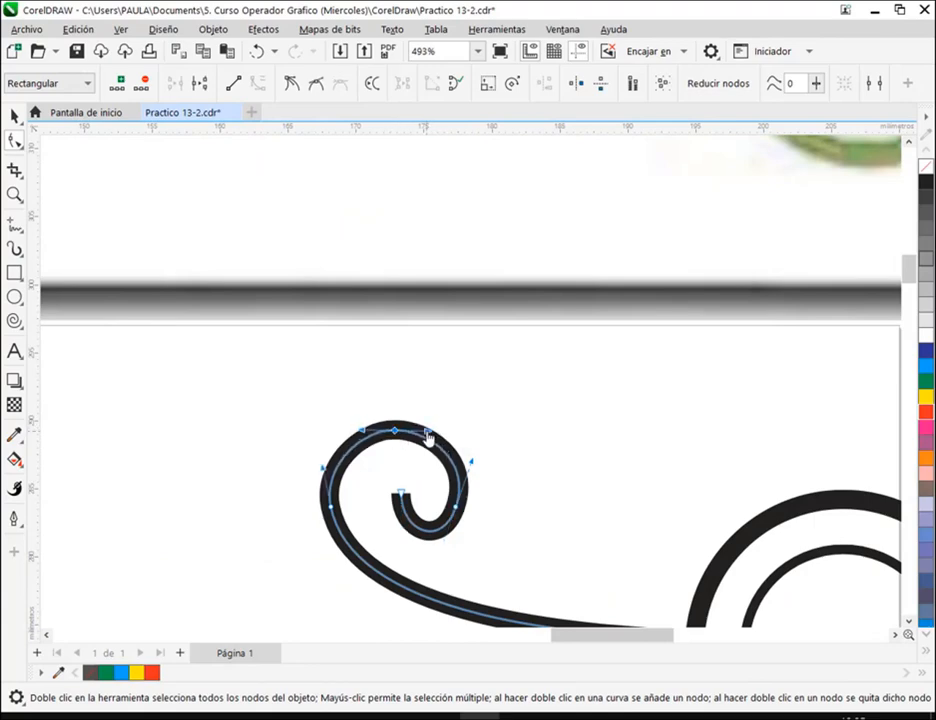
{"action": "left_click", "coordinate": [473, 464]}
{"action": "left_click_drag", "start_coordinate": [474, 463], "coordinate": [471, 456]}
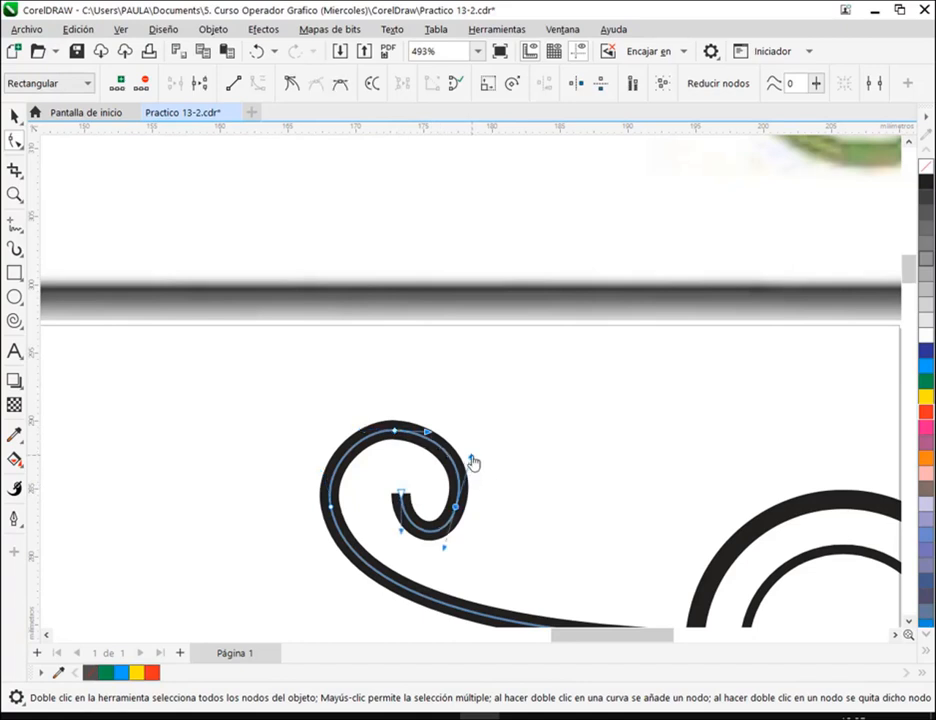
{"action": "left_click", "coordinate": [395, 436]}
{"action": "left_click_drag", "start_coordinate": [361, 436], "coordinate": [357, 436]}
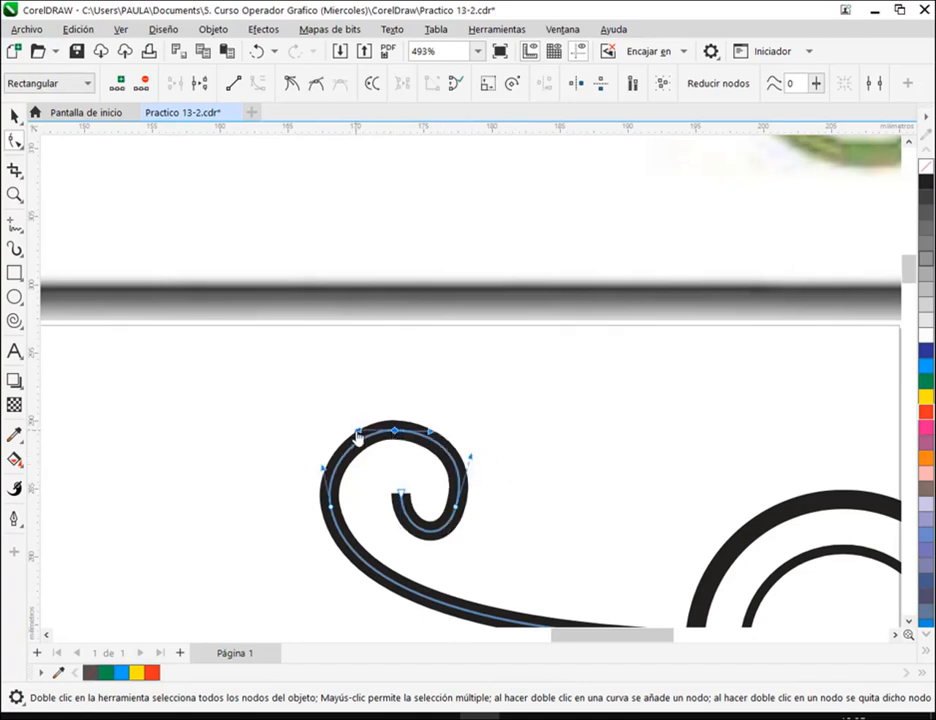
{"action": "left_click", "coordinate": [564, 457]}
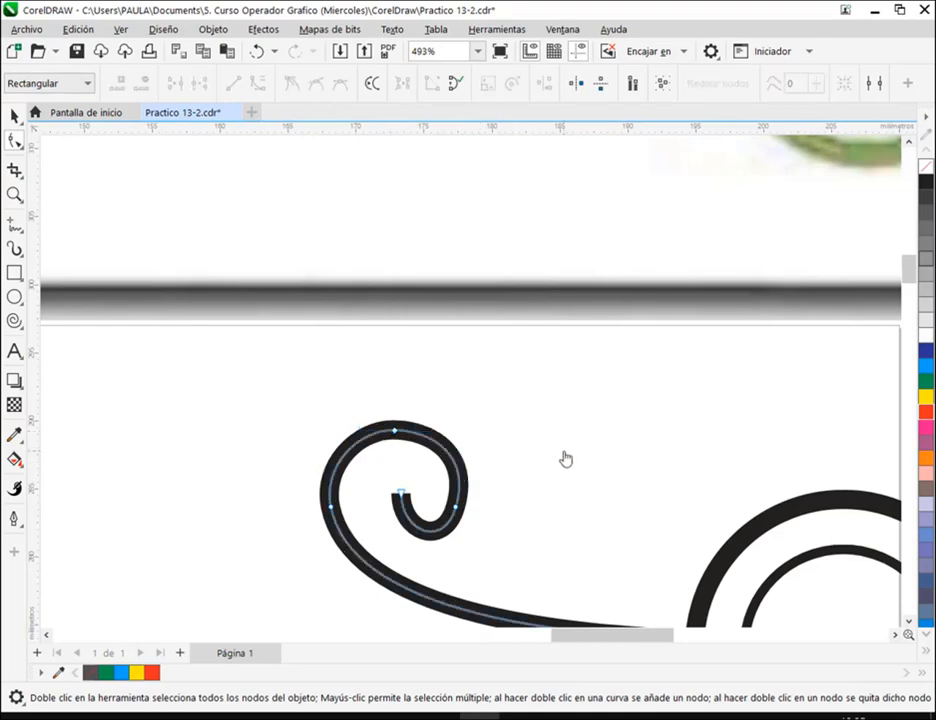
Refine the inner bend of the curl by shortening the right node's upper handle and moving that node slightly up and outward
{"action": "scroll", "coordinate": [520, 497], "scroll_direction": "down", "scroll_amount": 3}
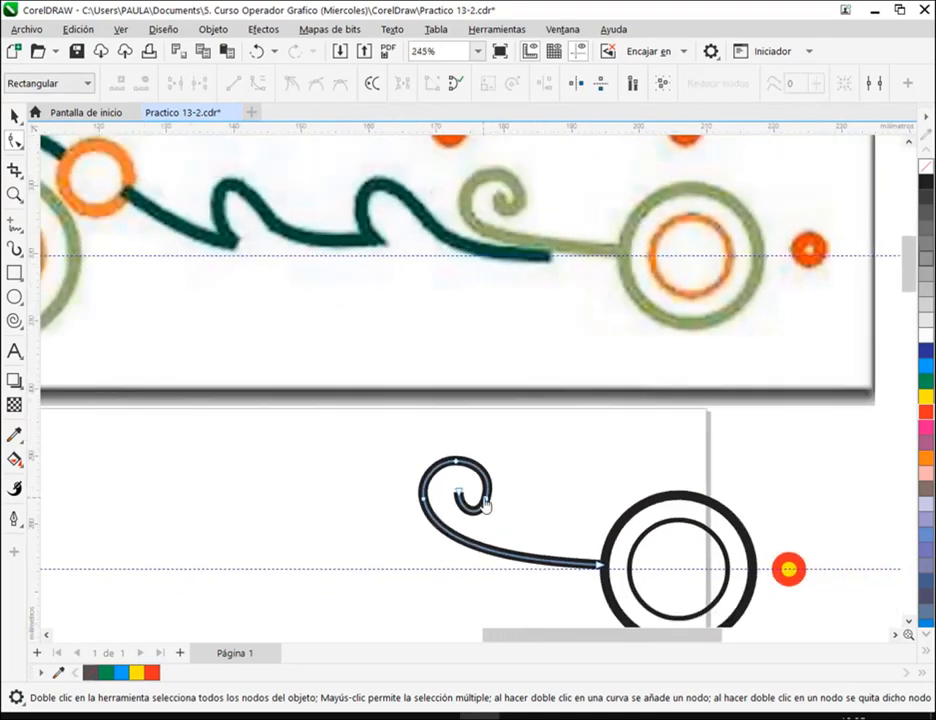
{"action": "left_click", "coordinate": [486, 500]}
{"action": "scroll", "coordinate": [502, 495], "scroll_direction": "up", "scroll_amount": 5}
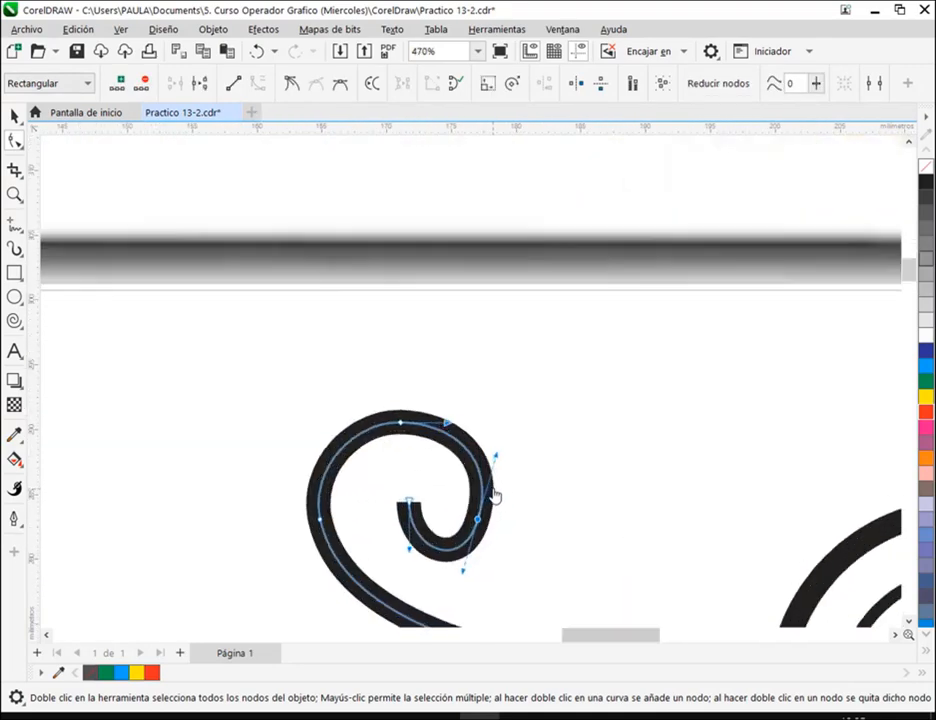
{"action": "left_click_drag", "start_coordinate": [499, 445], "coordinate": [489, 471]}
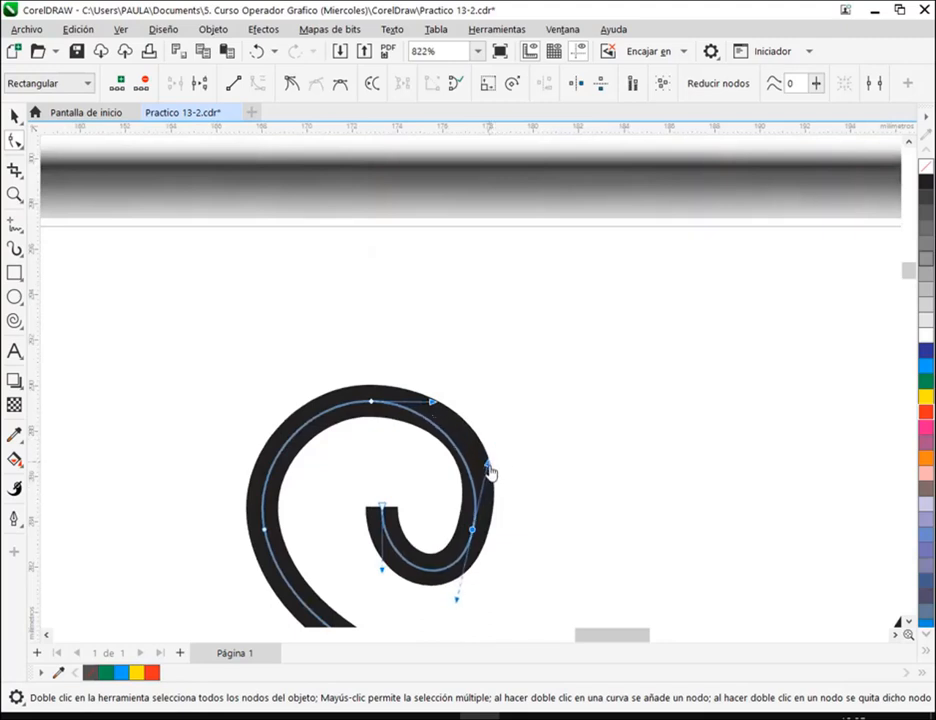
{"action": "left_click_drag", "start_coordinate": [473, 536], "coordinate": [481, 516]}
Even out the top arc of the curl by lengthening and slightly levelling the symmetrical handles of its top node
{"action": "scroll", "coordinate": [550, 516], "scroll_direction": "down", "scroll_amount": 4}
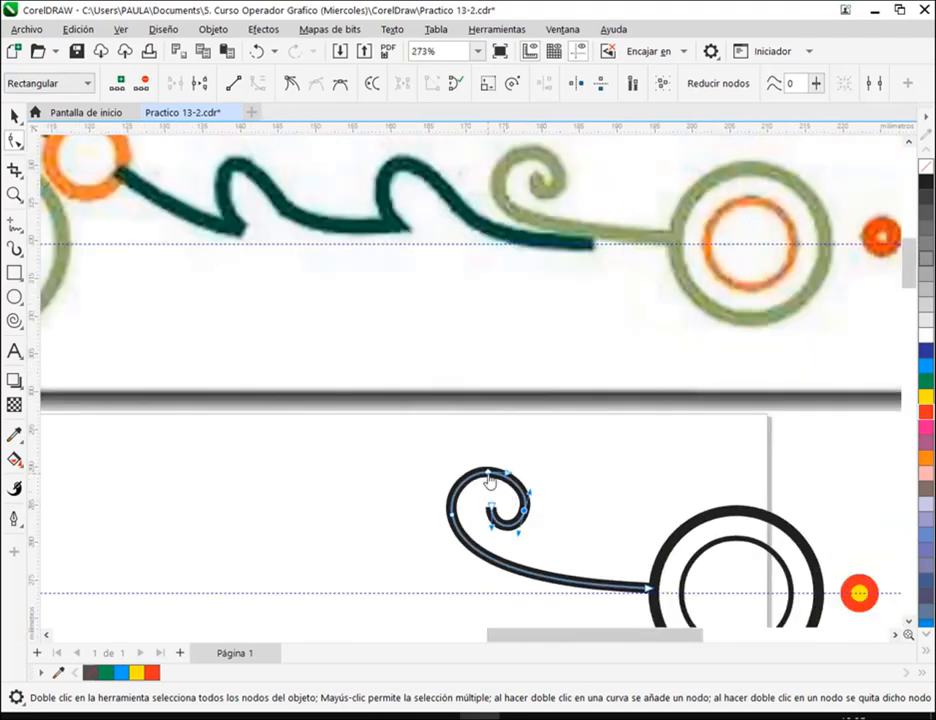
{"action": "scroll", "coordinate": [495, 485], "scroll_direction": "up", "scroll_amount": 3}
{"action": "left_click_drag", "start_coordinate": [493, 438], "coordinate": [491, 434]}
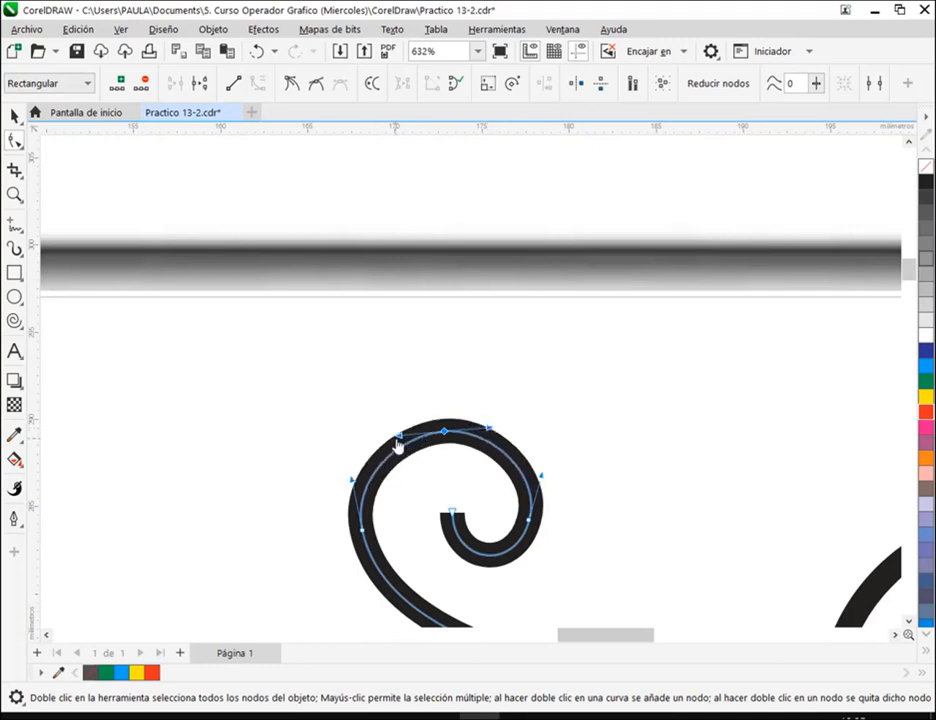
{"action": "mouse_move", "coordinate": [400, 440]}
{"action": "left_mouse_down"}
{"action": "mouse_move", "coordinate": [380, 446]}
{"action": "mouse_move", "coordinate": [396, 441]}
{"action": "left_mouse_up"}
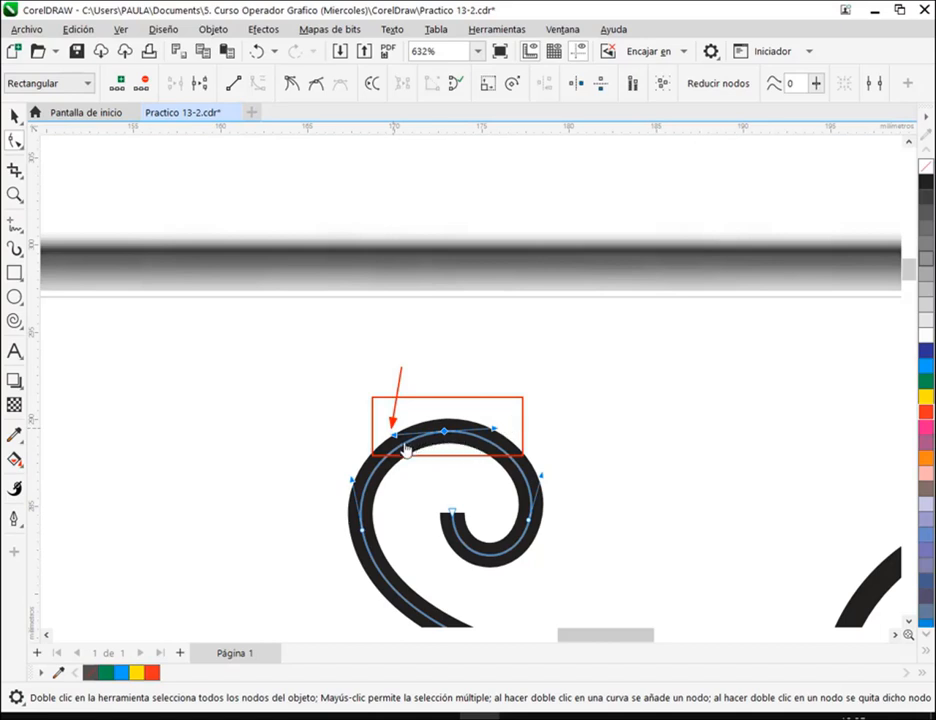
{"action": "mouse_move", "coordinate": [497, 435]}
{"action": "left_mouse_down"}
{"action": "mouse_move", "coordinate": [495, 414]}
{"action": "mouse_move", "coordinate": [485, 464]}
{"action": "mouse_move", "coordinate": [487, 409]}
{"action": "mouse_move", "coordinate": [475, 440]}
{"action": "mouse_move", "coordinate": [509, 428]}
{"action": "left_mouse_up"}
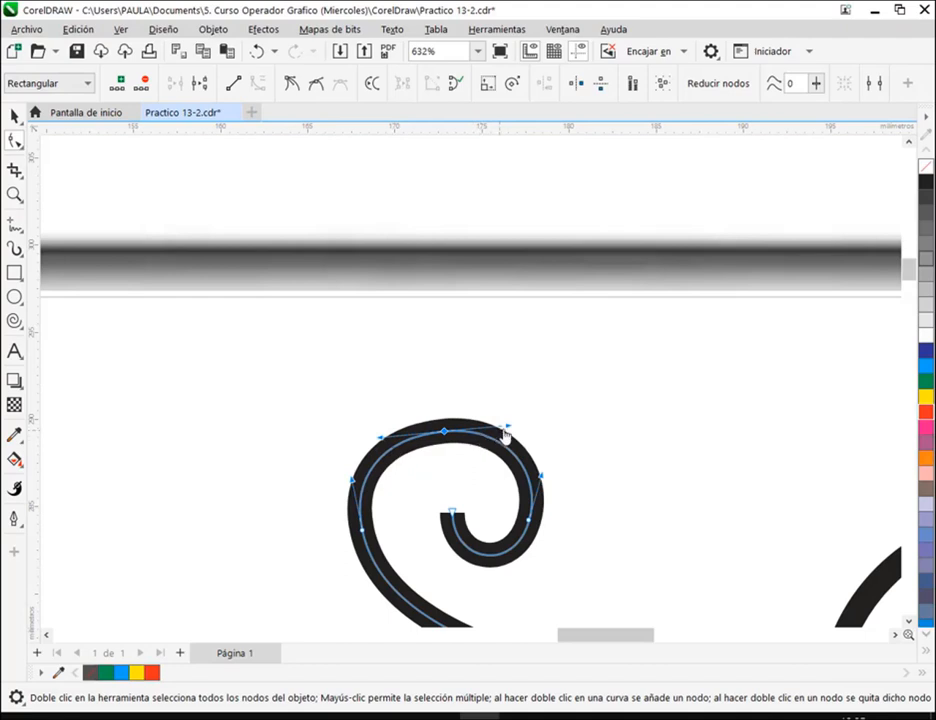
{"action": "left_click_drag", "start_coordinate": [507, 431], "coordinate": [501, 436]}
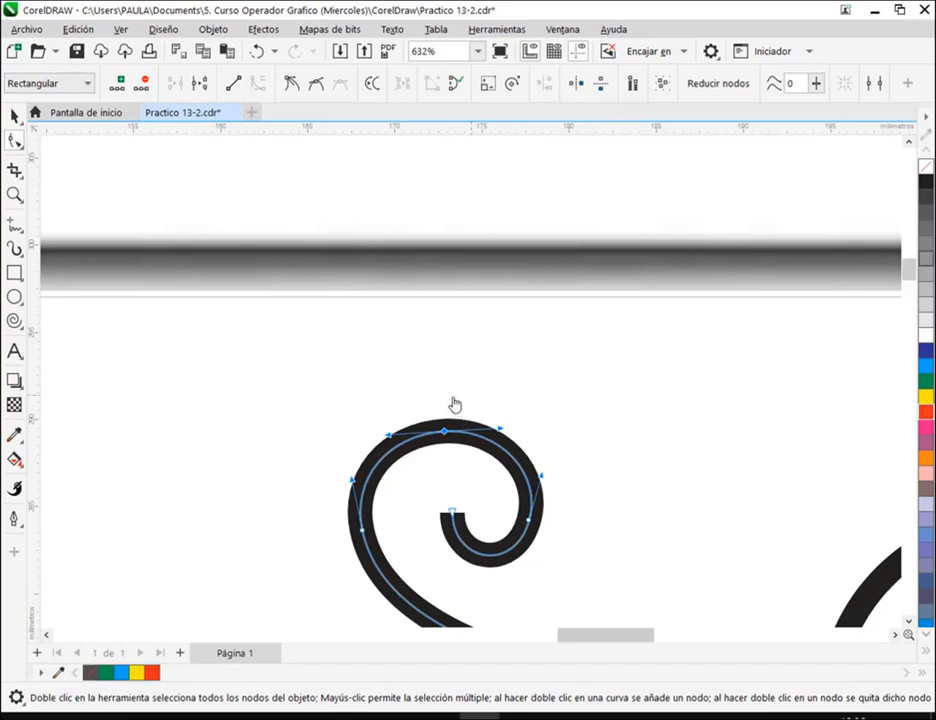
{"action": "left_click_drag", "start_coordinate": [450, 386], "coordinate": [462, 355]}
{"action": "left_click_drag", "start_coordinate": [503, 435], "coordinate": [533, 428]}
{"action": "key", "text": "ctrl+z"}
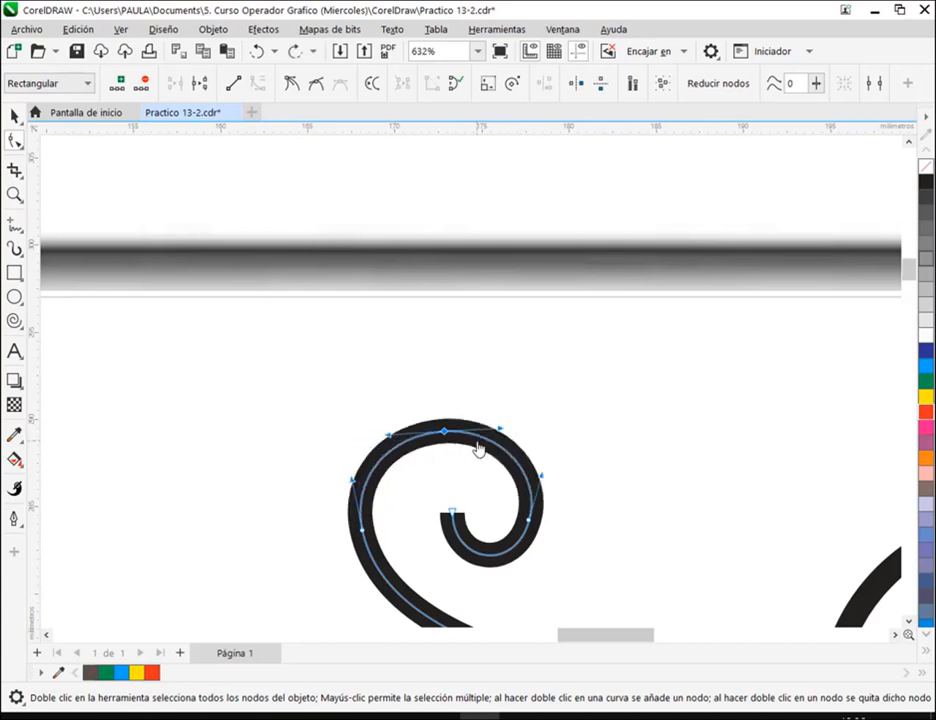
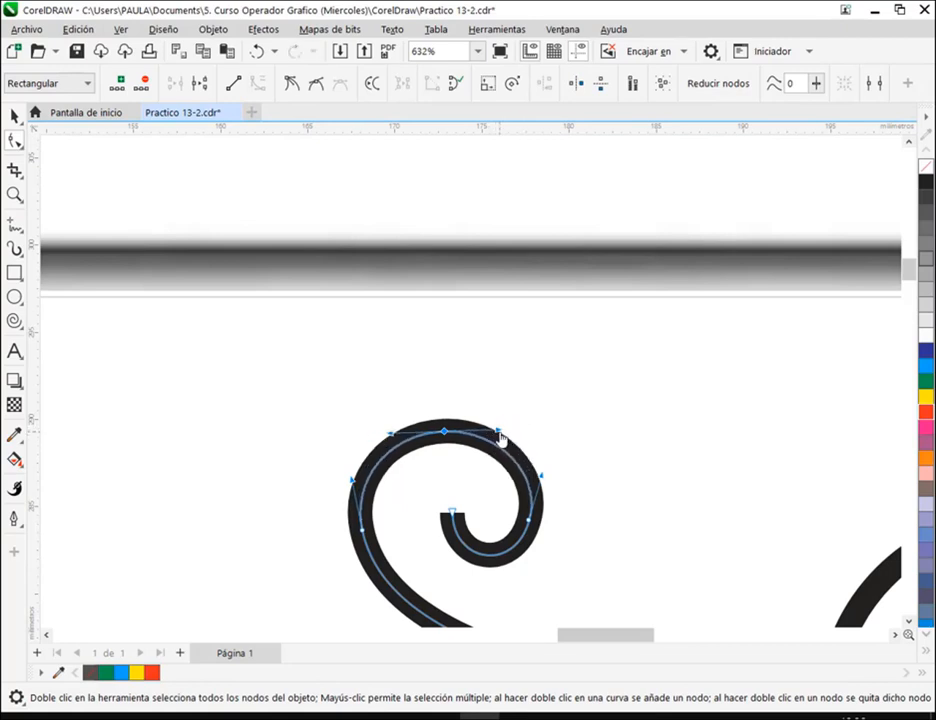
Convert the curl's top node to a smooth node, shorten its left handle alone, and select the left node
{"action": "left_click", "coordinate": [316, 90]}
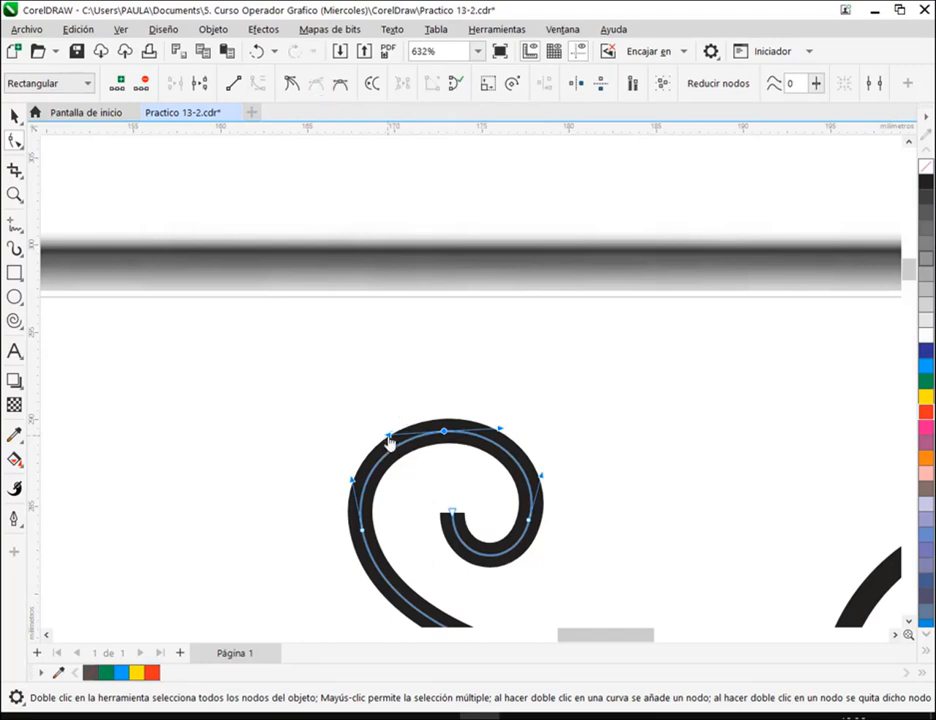
{"action": "left_click_drag", "start_coordinate": [391, 443], "coordinate": [397, 443]}
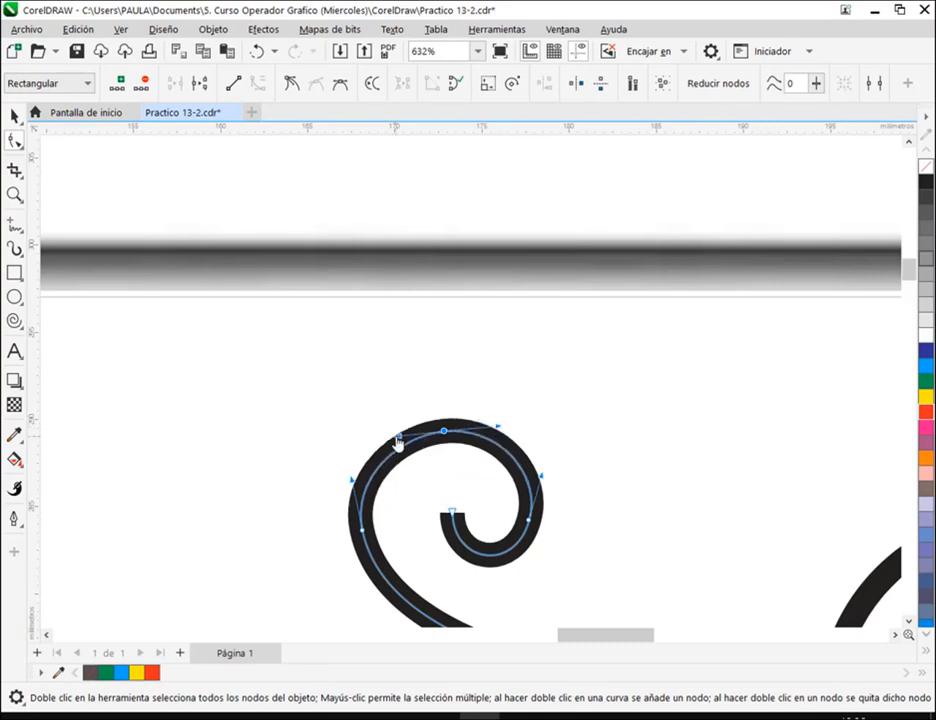
{"action": "left_click_drag", "start_coordinate": [442, 524], "coordinate": [350, 460]}
{"action": "scroll", "coordinate": [500, 455], "scroll_direction": "down", "scroll_amount": 4}
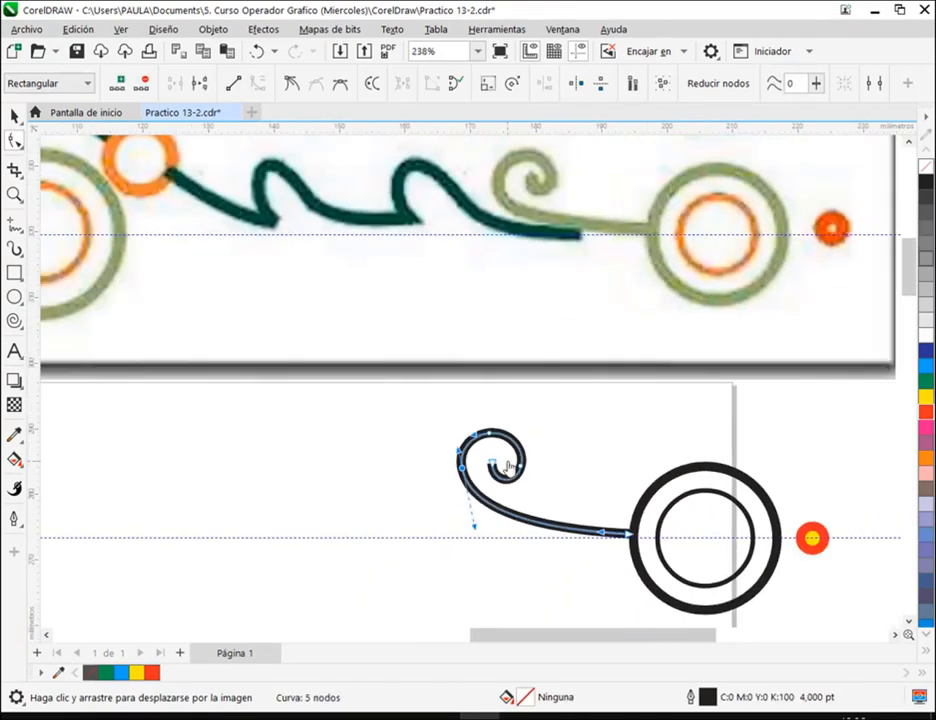
Tilt the inner tip of the curl by angling its end node's handle down and left, and deselect the stem
{"action": "scroll", "coordinate": [487, 468], "scroll_direction": "up", "scroll_amount": 2}
{"action": "left_click_drag", "start_coordinate": [483, 471], "coordinate": [478, 501]}
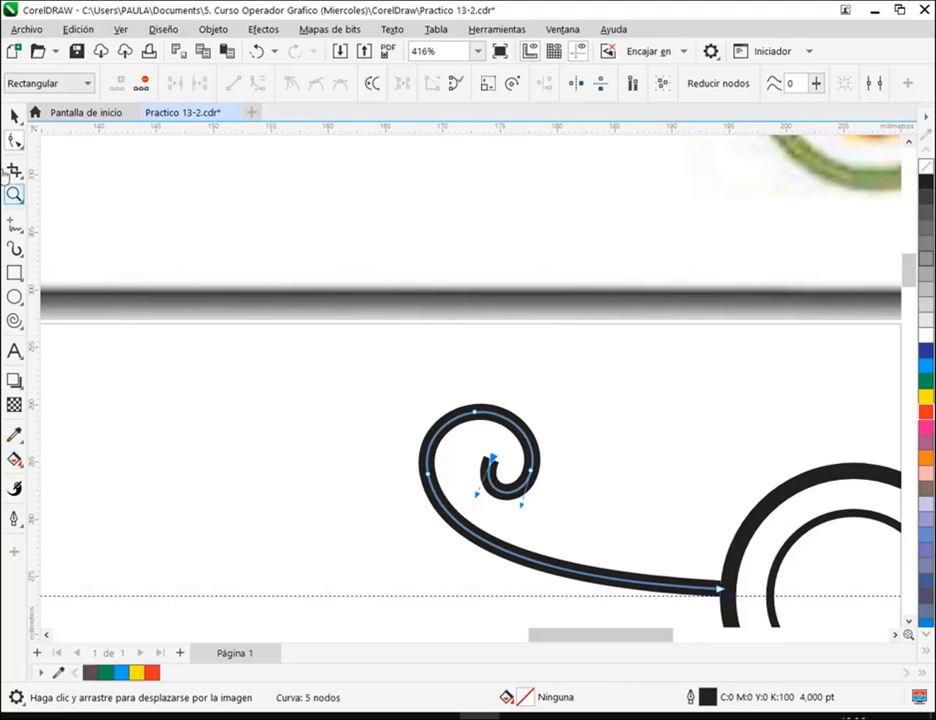
{"action": "left_click", "coordinate": [13, 114]}
{"action": "left_click", "coordinate": [393, 449]}
{"action": "scroll", "coordinate": [418, 447], "scroll_direction": "down", "scroll_amount": 3}
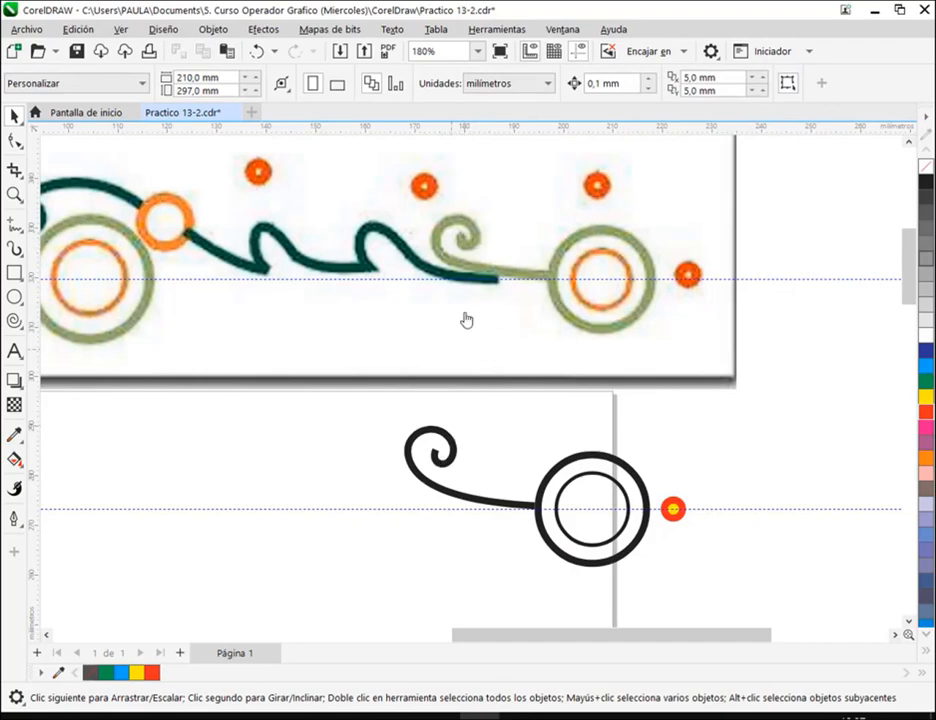
{"action": "left_click_drag", "start_coordinate": [486, 431], "coordinate": [441, 452]}
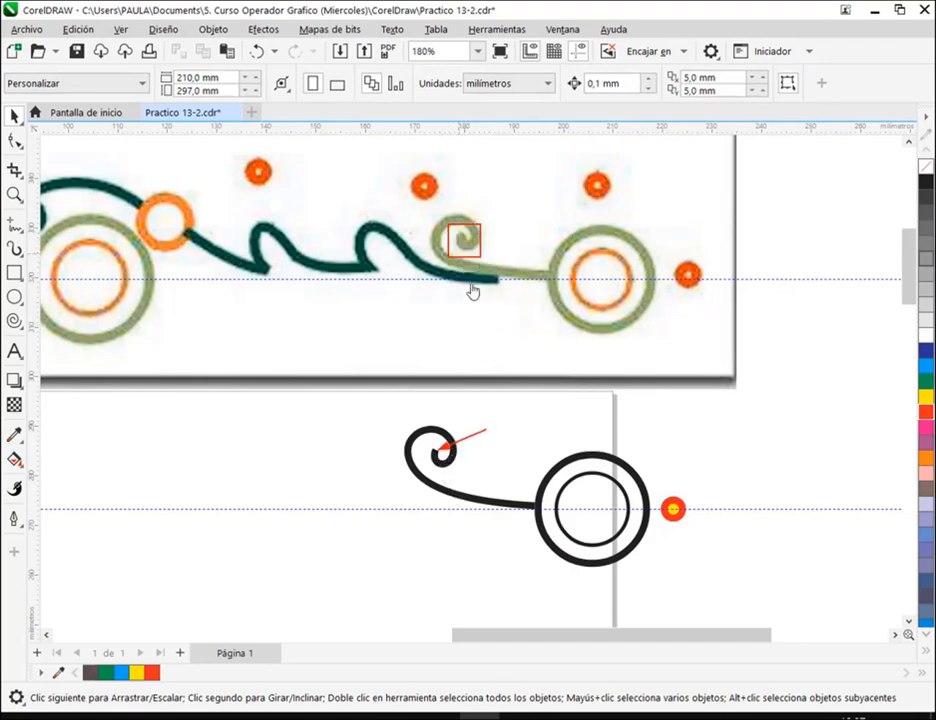
{"action": "scroll", "coordinate": [481, 465], "scroll_direction": "up", "scroll_amount": 2}
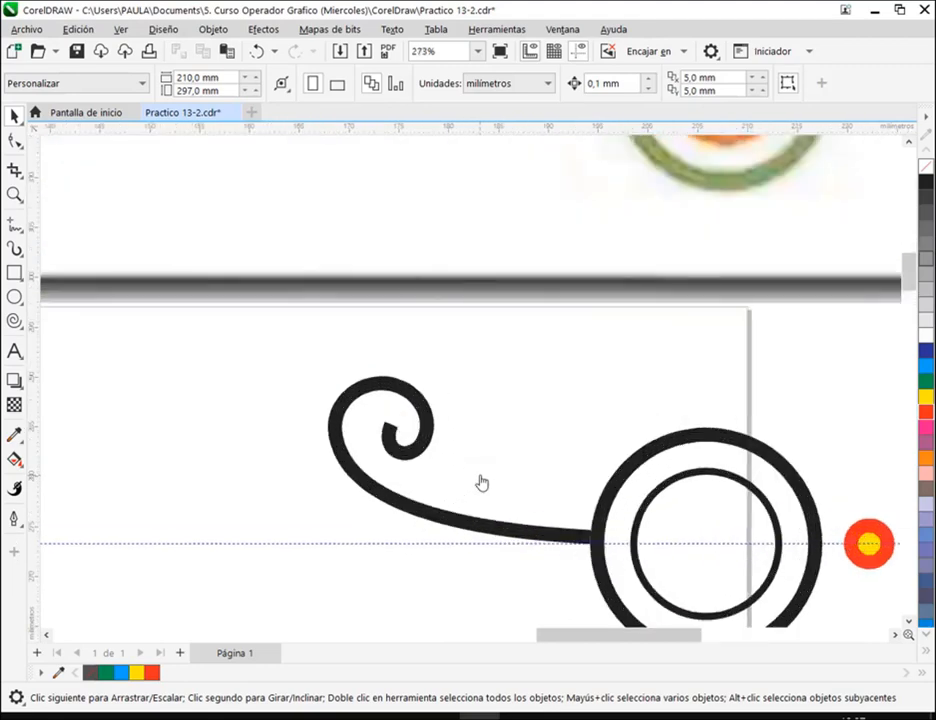
Deepen the stem's lower bend by lengthening the lower handle of the curl's left node
{"action": "left_click", "coordinate": [391, 428]}
{"action": "left_click", "coordinate": [12, 141]}
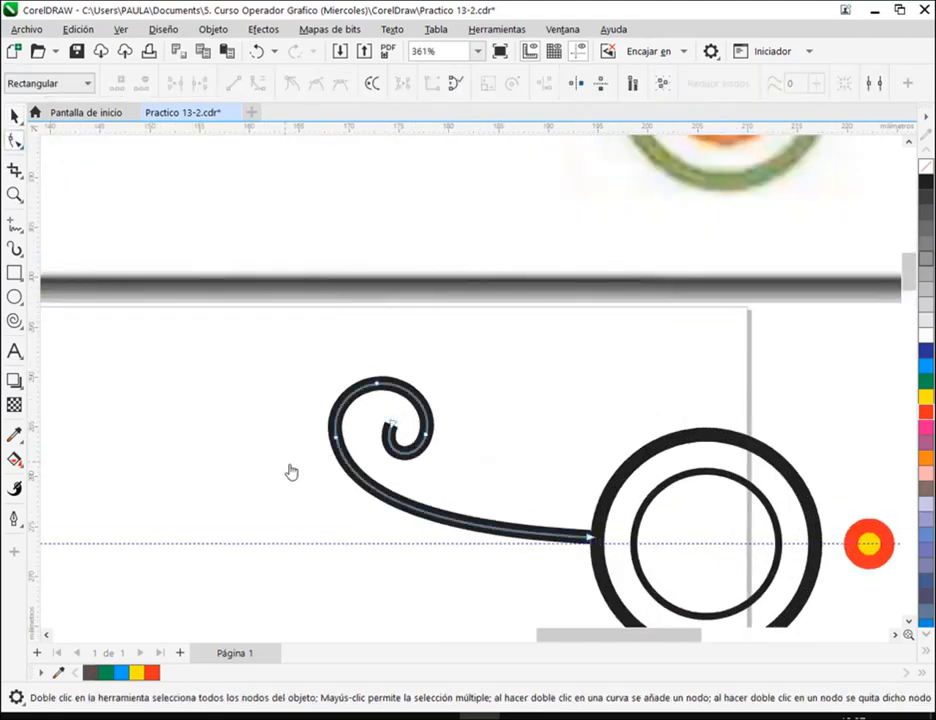
{"action": "left_click", "coordinate": [337, 440]}
{"action": "left_click_drag", "start_coordinate": [355, 529], "coordinate": [356, 555]}
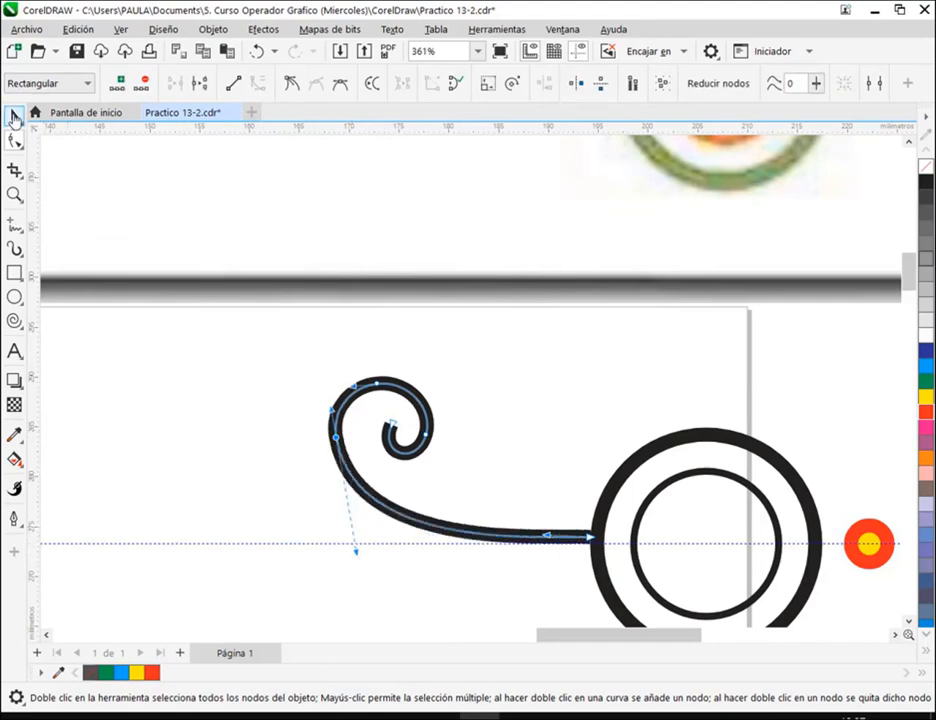
Give the curled stem's outline rounded line ends, keeping the 4 pt width
{"action": "left_click", "coordinate": [13, 117]}
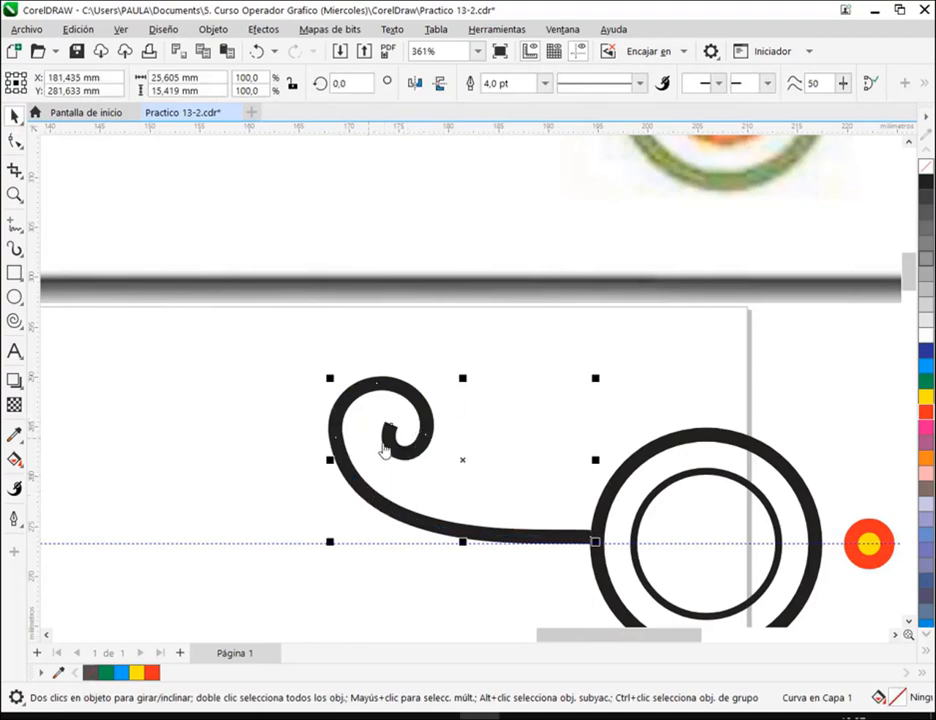
{"action": "left_click", "coordinate": [13, 518]}
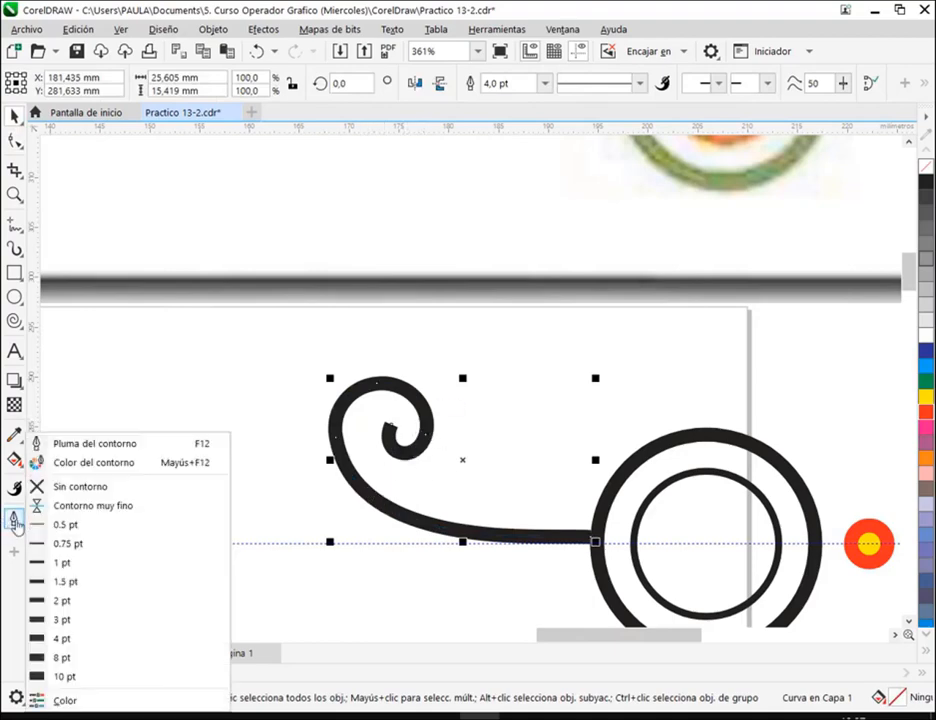
{"action": "left_click", "coordinate": [120, 444]}
{"action": "mouse_move", "coordinate": [522, 180]}
{"action": "left_mouse_down"}
{"action": "mouse_move", "coordinate": [594, 52]}
{"action": "mouse_move", "coordinate": [595, 25]}
{"action": "left_mouse_up"}
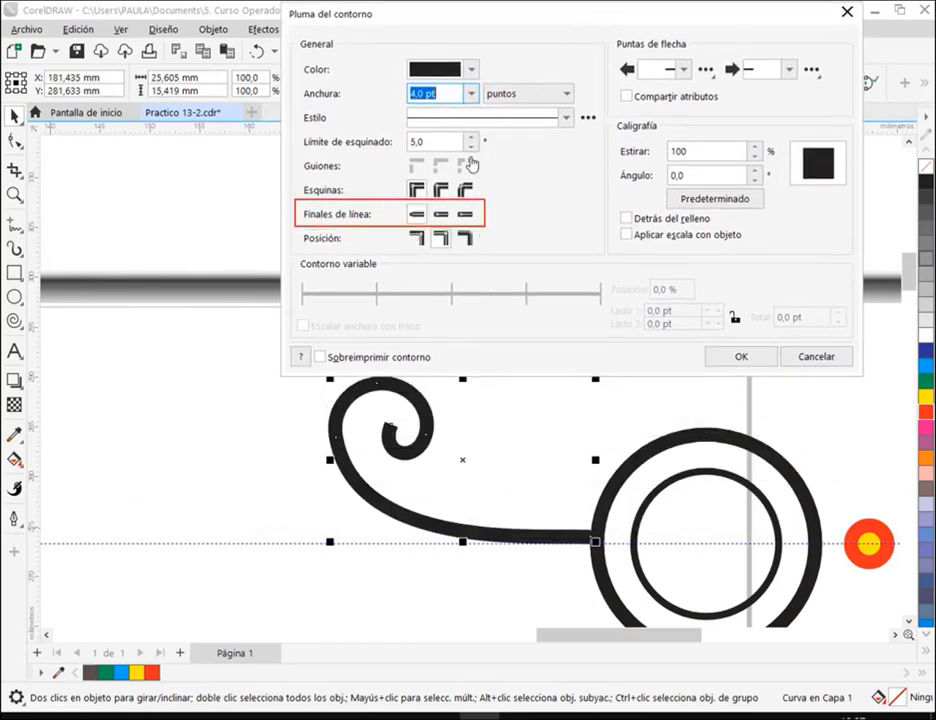
{"action": "left_click", "coordinate": [439, 219]}
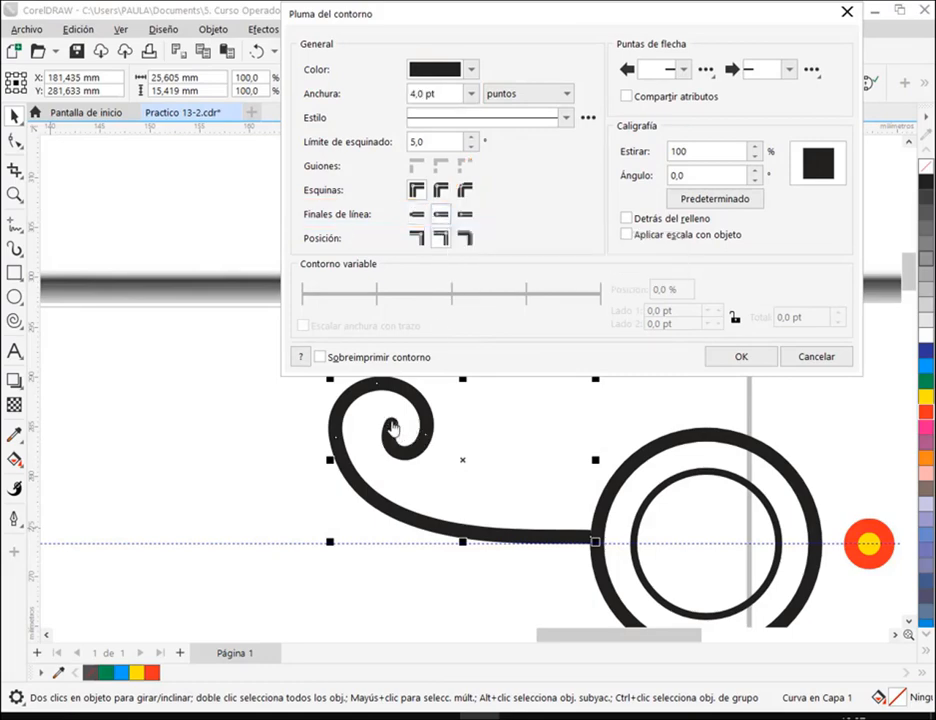
{"action": "left_click", "coordinate": [748, 358]}
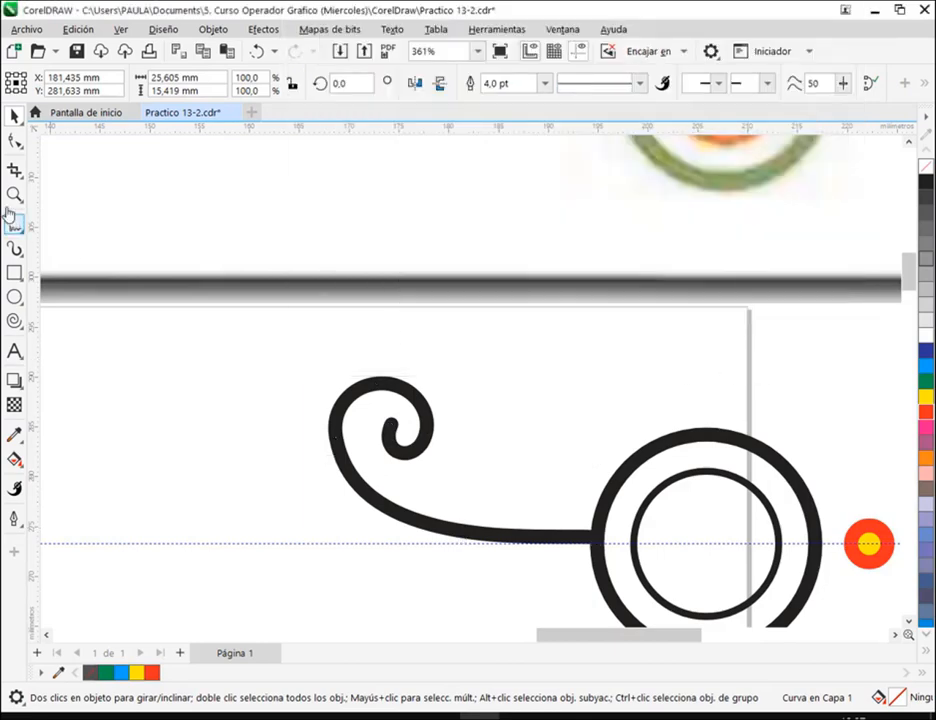
Flatten the stem into the ring by shortening the left node's lower handle and lengthening the ring-end handle, and save the drawing
{"action": "left_click", "coordinate": [13, 141]}
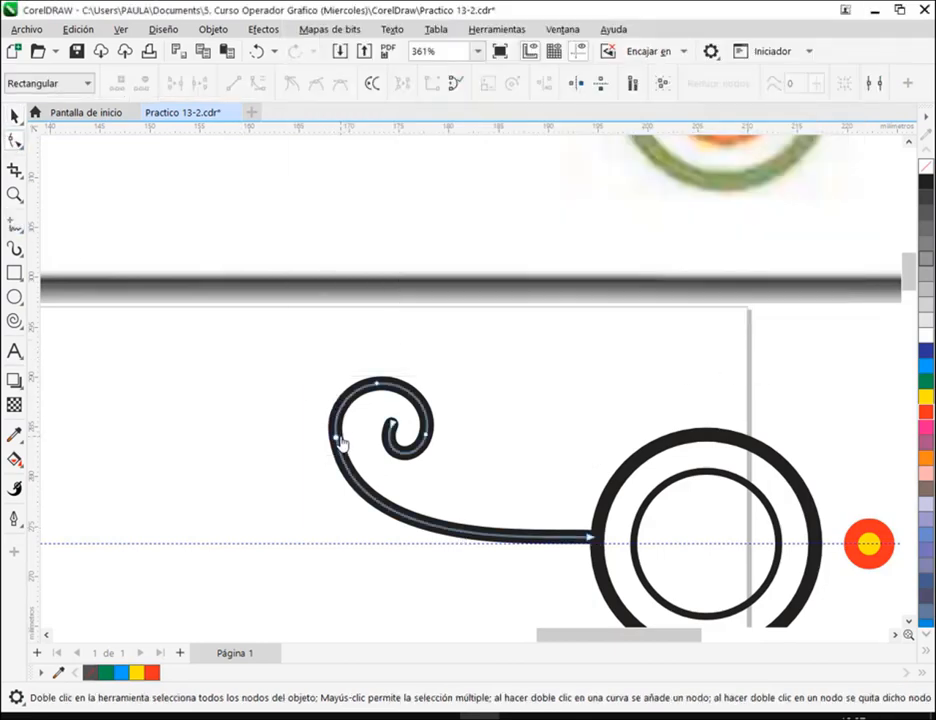
{"action": "left_click", "coordinate": [338, 439]}
{"action": "left_click_drag", "start_coordinate": [356, 555], "coordinate": [340, 513]}
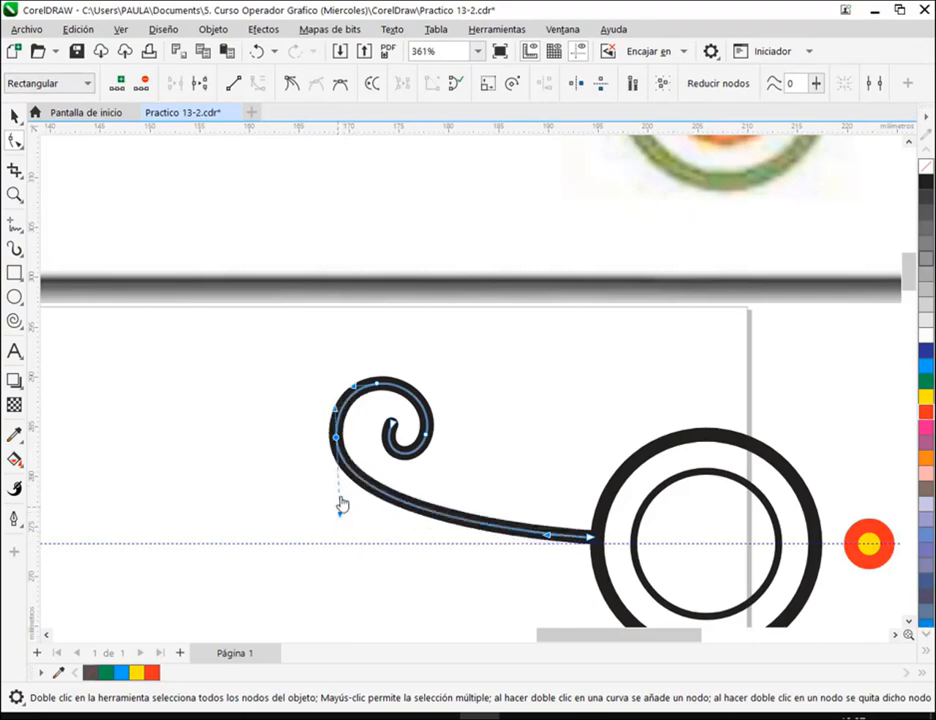
{"action": "left_click_drag", "start_coordinate": [550, 545], "coordinate": [460, 548]}
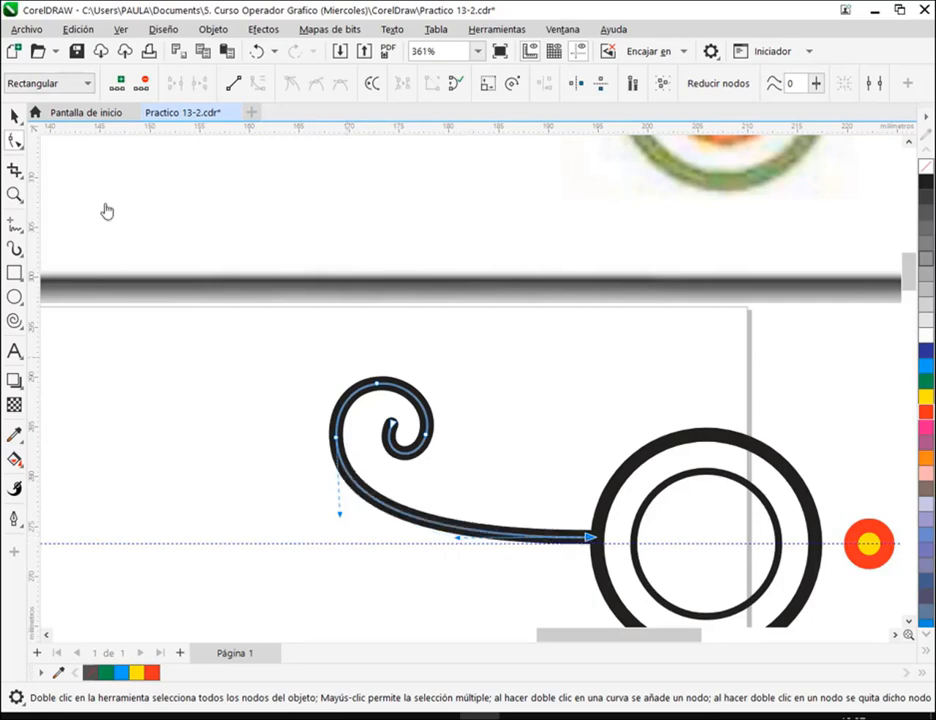
{"action": "key", "text": "space"}
{"action": "left_click", "coordinate": [142, 374]}
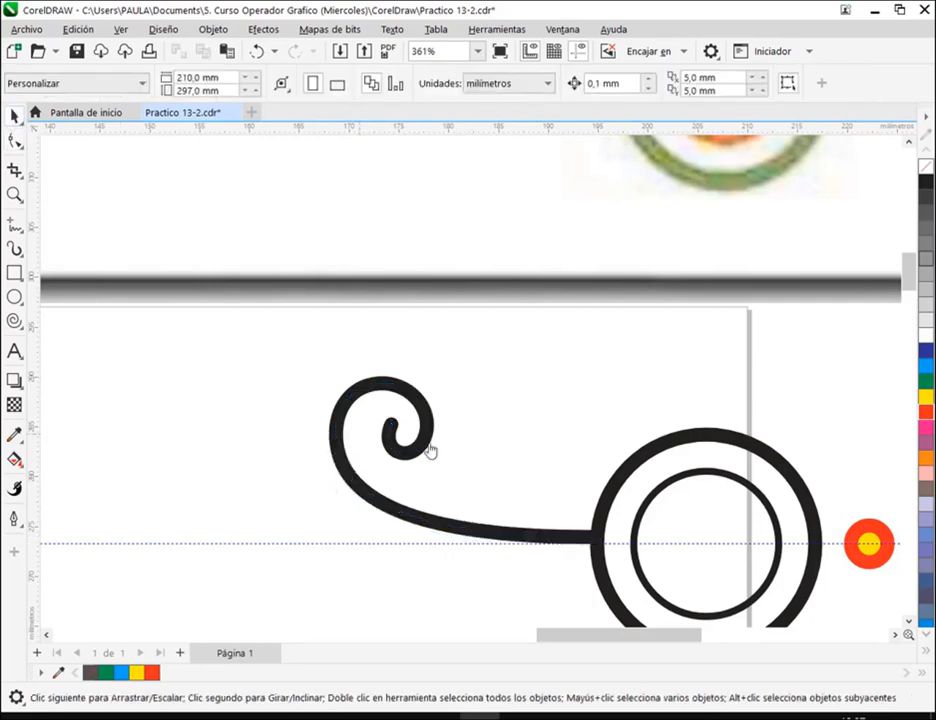
{"action": "left_click", "coordinate": [76, 52]}
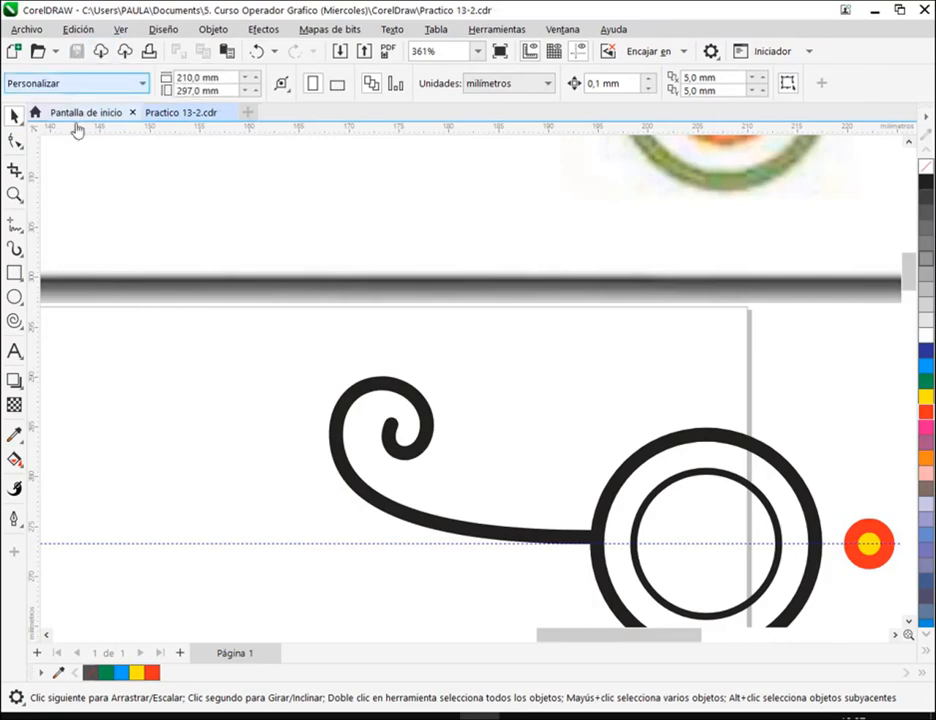
{"action": "left_click", "coordinate": [12, 142]}
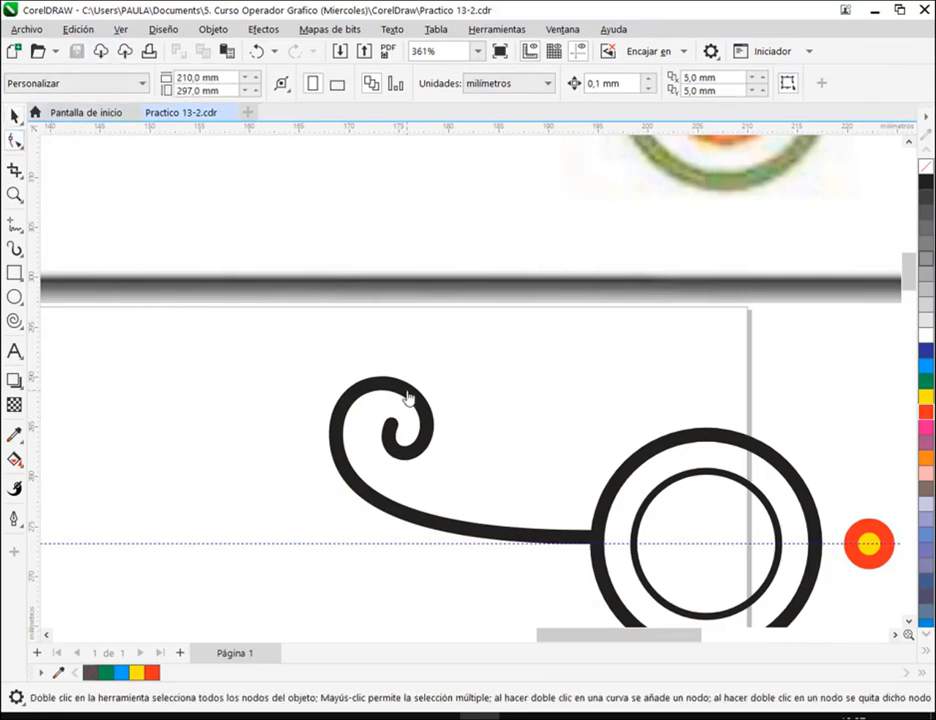
{"action": "left_click", "coordinate": [407, 398]}
{"action": "left_click", "coordinate": [13, 113]}
{"action": "left_click", "coordinate": [167, 397]}
{"action": "scroll", "coordinate": [316, 378], "scroll_direction": "down", "scroll_amount": 3}
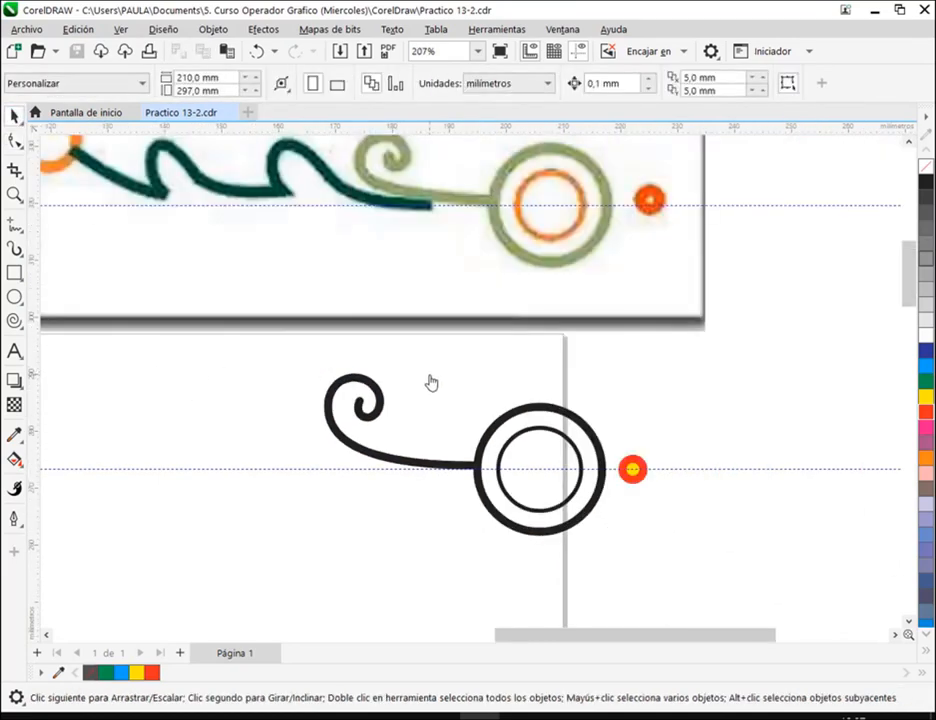
{"action": "scroll", "coordinate": [425, 400], "scroll_direction": "down", "scroll_amount": 1}
{"action": "left_click_drag", "start_coordinate": [422, 424], "coordinate": [517, 458]}
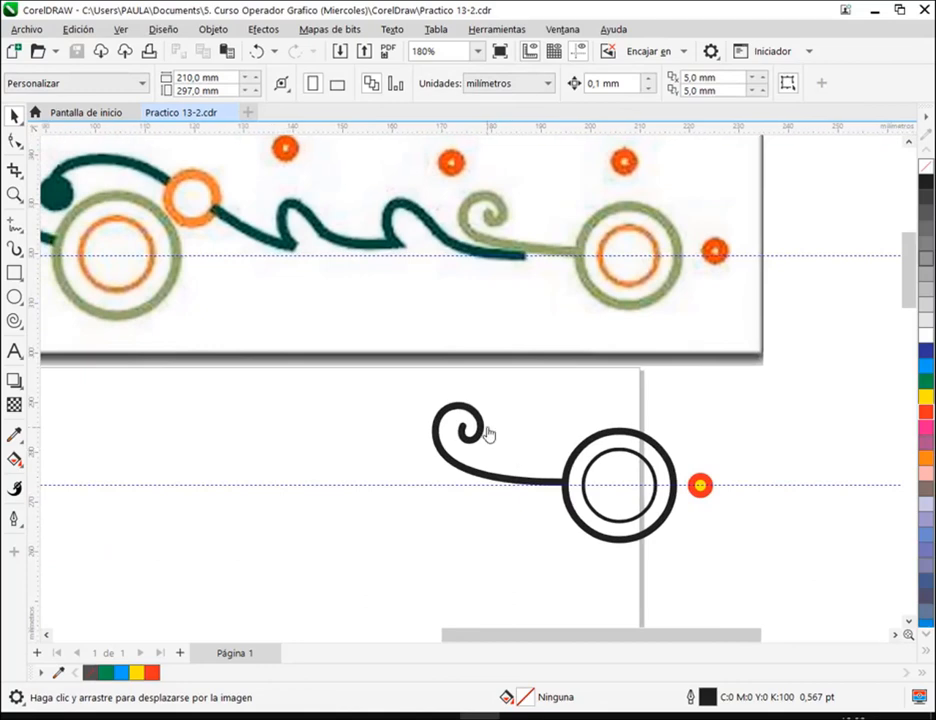
Move all the curl's nodes together slightly down and left, keeping the stem's end node at the ring
{"action": "left_click", "coordinate": [480, 432]}
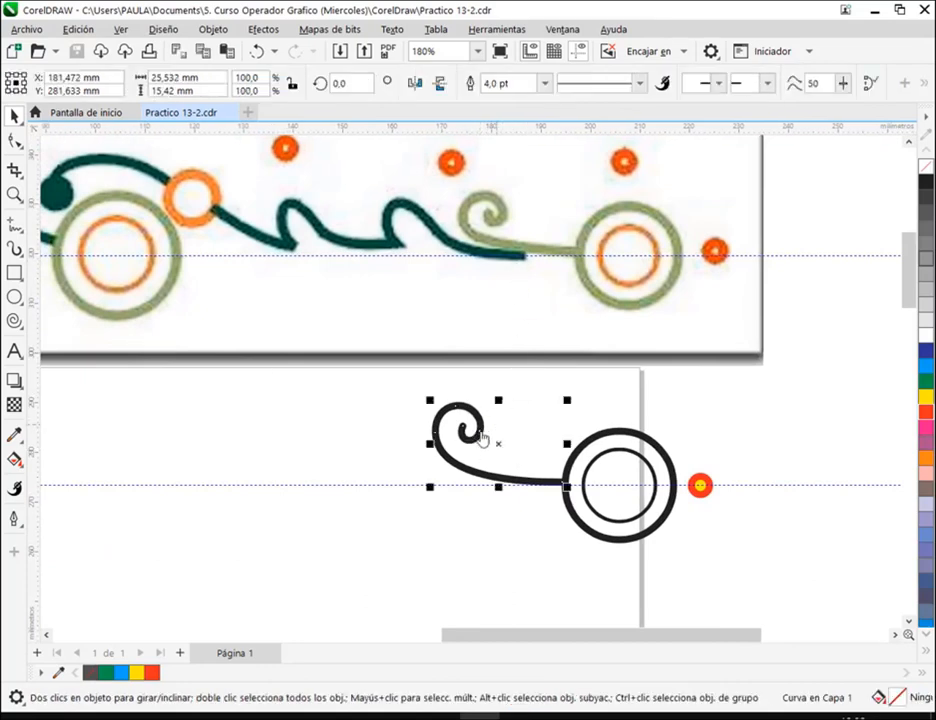
{"action": "left_click", "coordinate": [16, 142]}
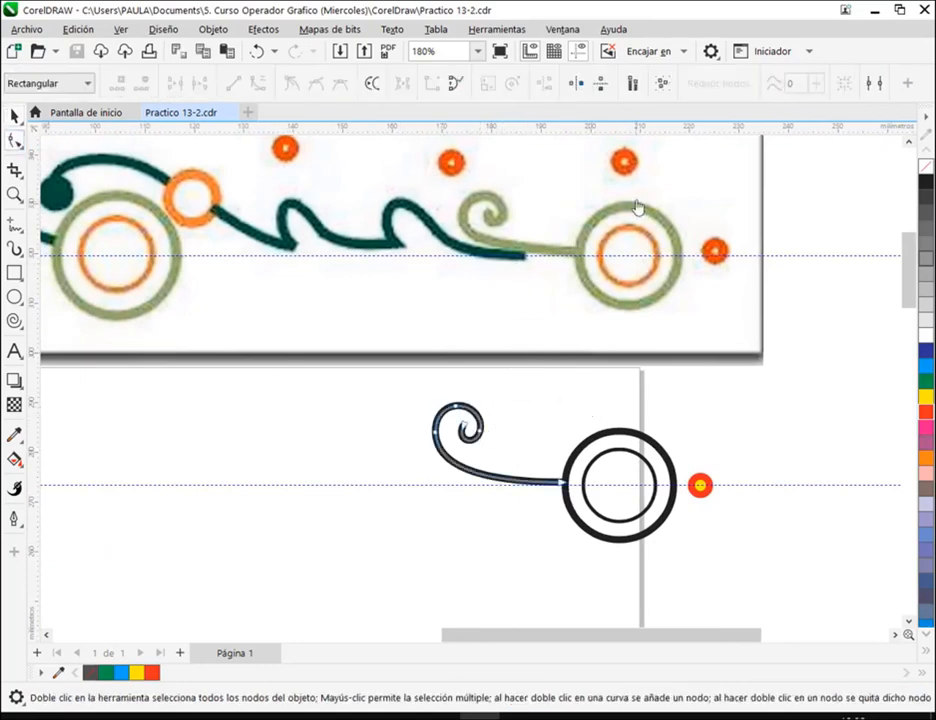
{"action": "left_click_drag", "start_coordinate": [405, 388], "coordinate": [499, 455]}
{"action": "scroll", "coordinate": [472, 455], "scroll_direction": "up", "scroll_amount": 4}
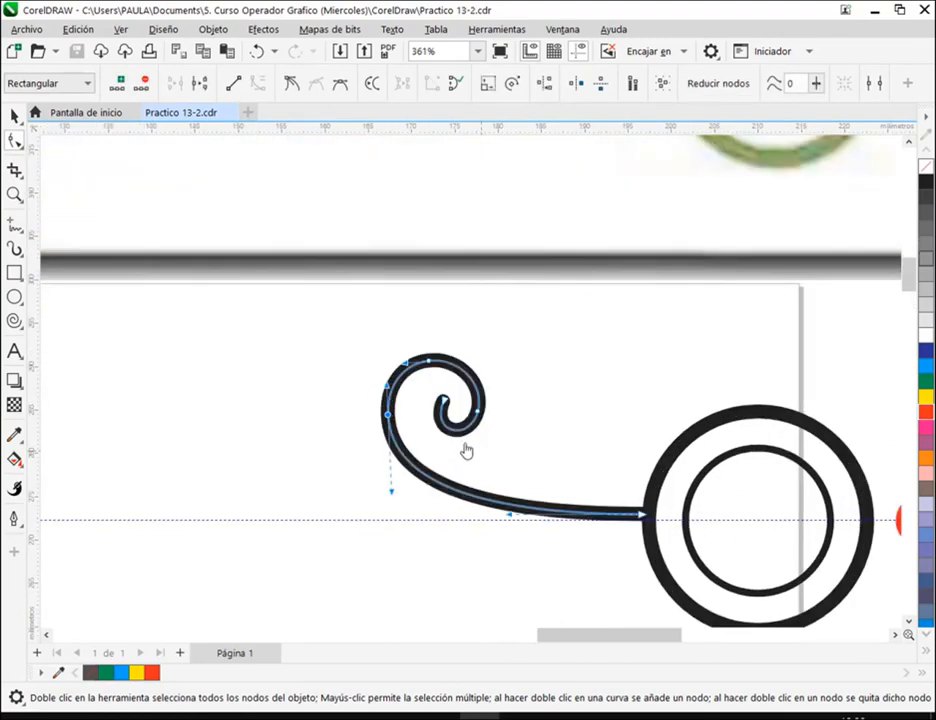
{"action": "mouse_move", "coordinate": [376, 412]}
{"action": "left_mouse_down"}
{"action": "mouse_move", "coordinate": [372, 439]}
{"action": "mouse_move", "coordinate": [370, 425]}
{"action": "left_mouse_up"}
{"action": "key", "text": "ctrl+z"}
{"action": "left_click_drag", "start_coordinate": [311, 311], "coordinate": [568, 468]}
{"action": "left_click_drag", "start_coordinate": [479, 414], "coordinate": [487, 432]}
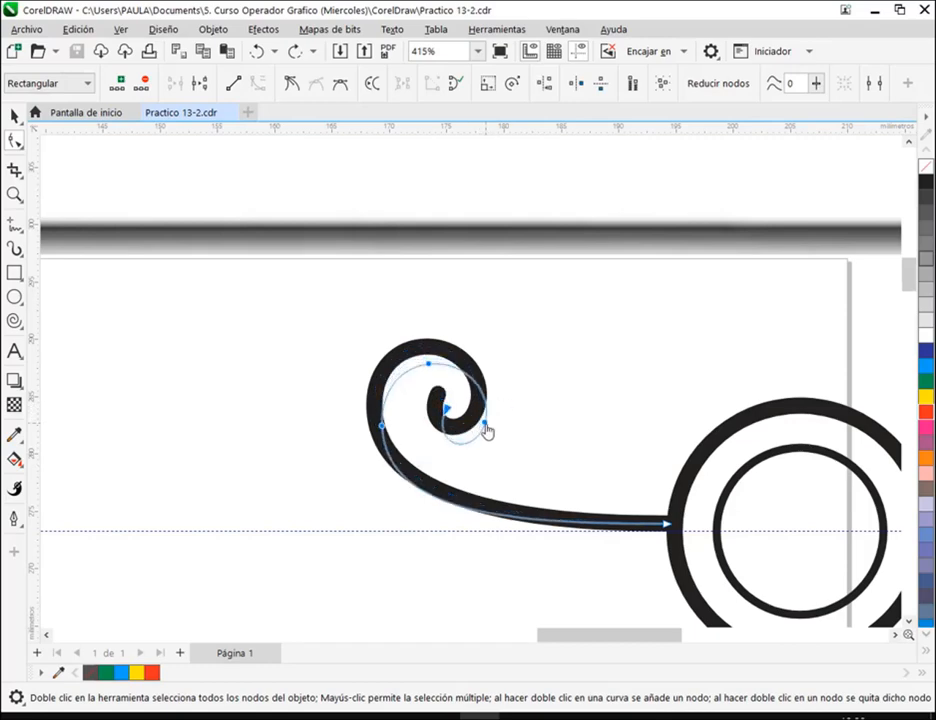
{"action": "scroll", "coordinate": [525, 432], "scroll_direction": "down", "scroll_amount": 3}
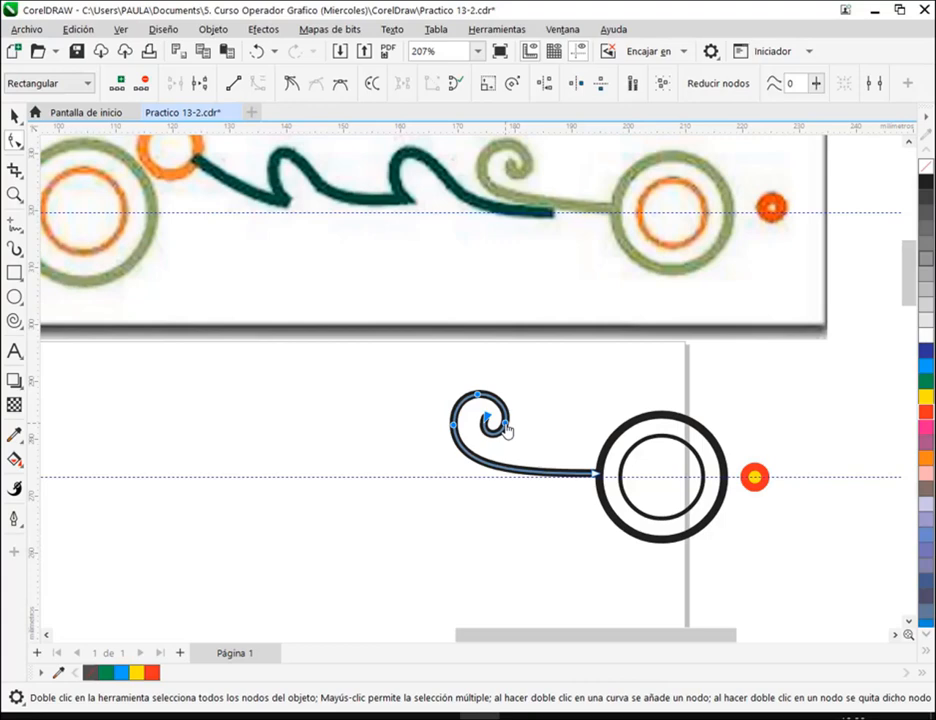
{"action": "left_click_drag", "start_coordinate": [505, 430], "coordinate": [500, 431]}
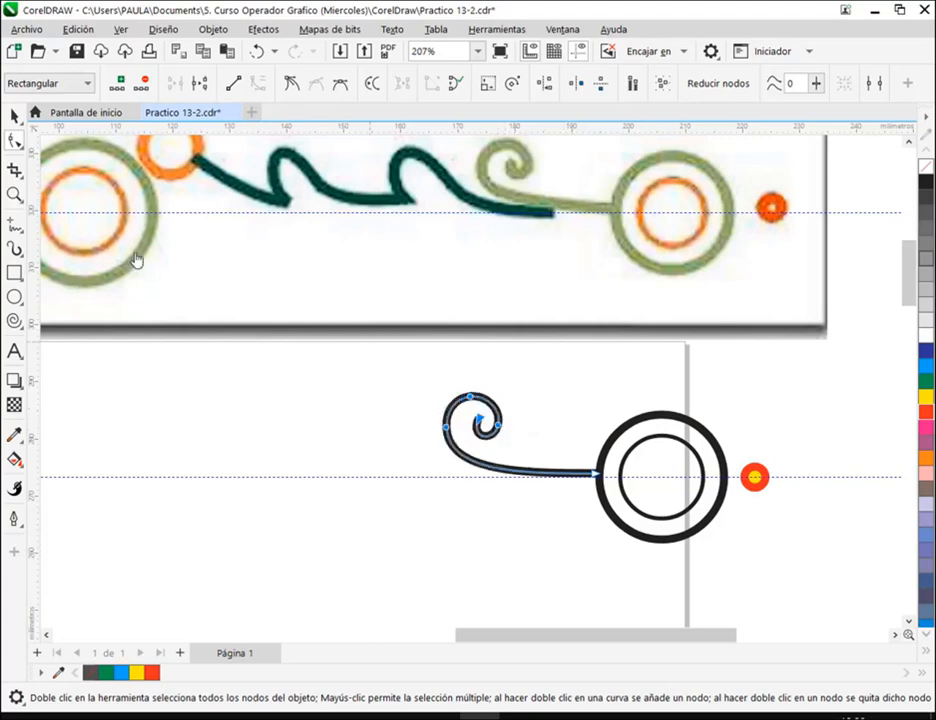
Examine the wavy dark green stem between the two double rings in the reference image
{"action": "left_click", "coordinate": [15, 116]}
{"action": "left_click", "coordinate": [155, 323]}
{"action": "left_click_drag", "start_coordinate": [461, 412], "coordinate": [588, 484]}
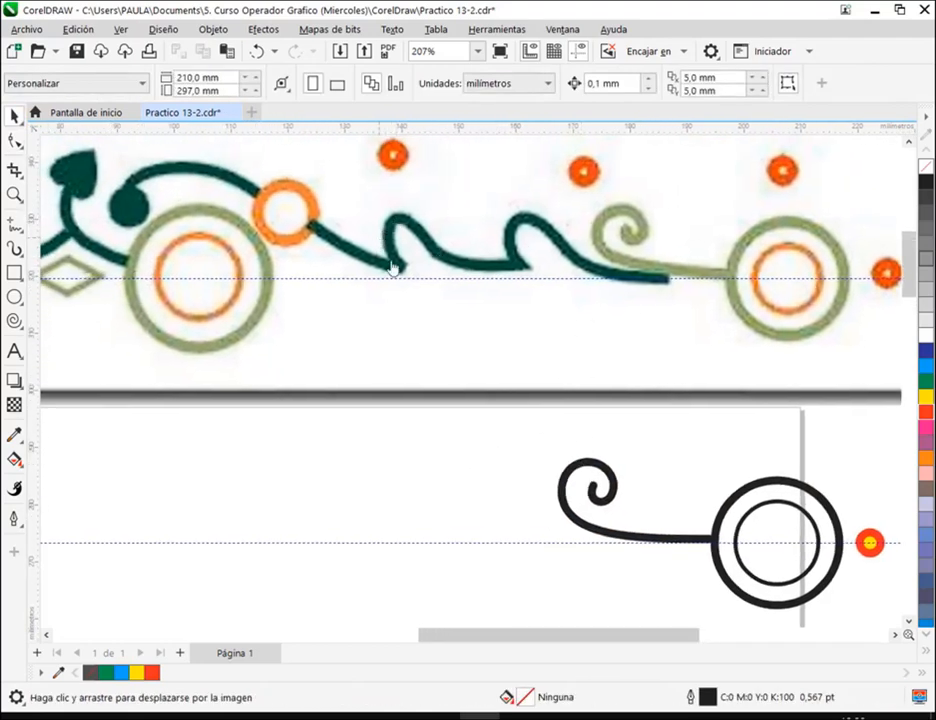
{"action": "scroll", "coordinate": [399, 295], "scroll_direction": "down", "scroll_amount": 2}
{"action": "left_click_drag", "start_coordinate": [170, 183], "coordinate": [623, 303]}
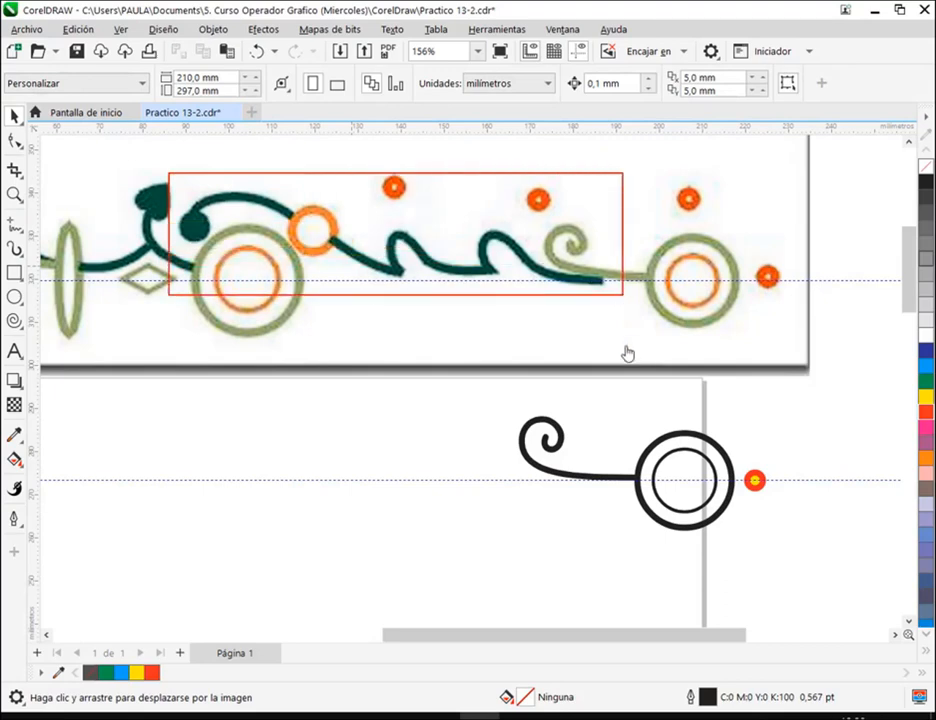
{"action": "scroll", "coordinate": [455, 462], "scroll_direction": "down", "scroll_amount": 1}
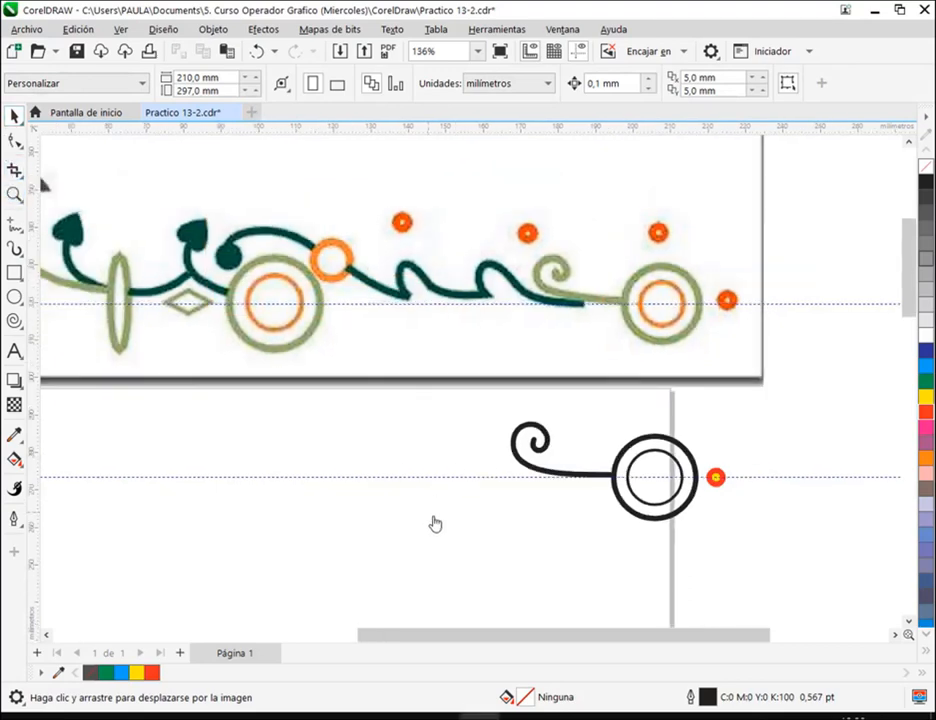
{"action": "left_click_drag", "start_coordinate": [430, 521], "coordinate": [526, 512]}
Draw a straight-segment Bézier zigzag about 91 mm wide and 16 mm high from below the curl leftward, with its lower nodes on the guideline
{"action": "left_click", "coordinate": [13, 222]}
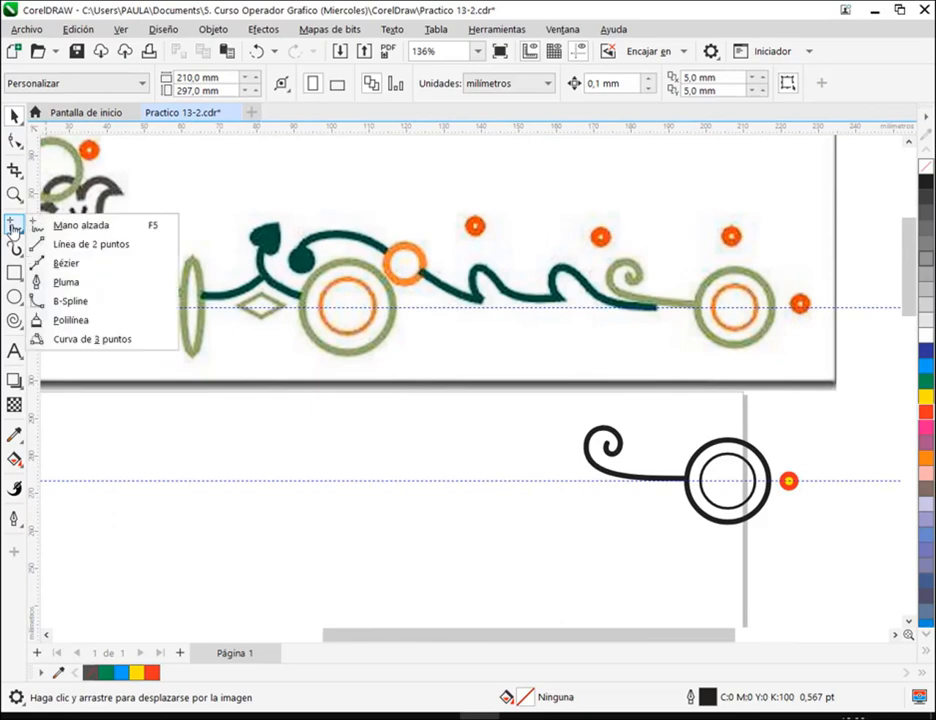
{"action": "left_click", "coordinate": [62, 265]}
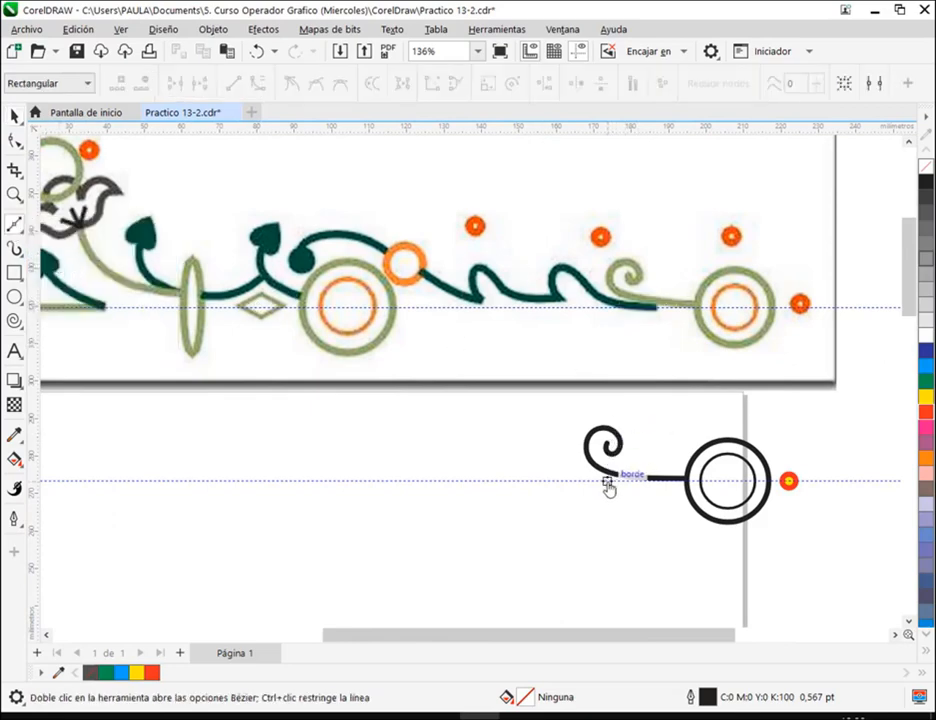
{"action": "left_click", "coordinate": [607, 481]}
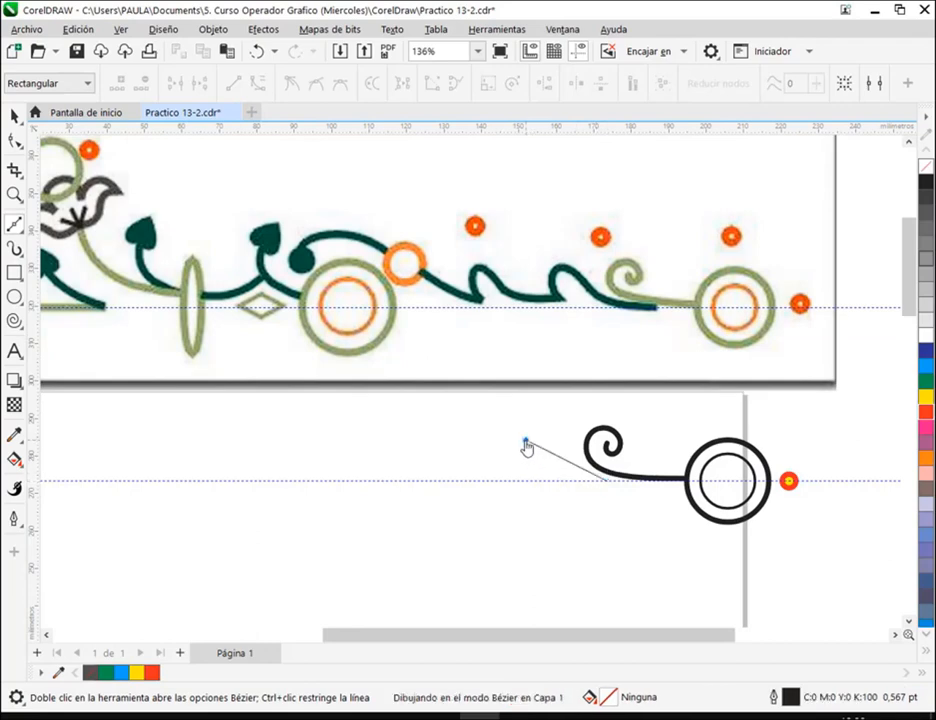
{"action": "left_click", "coordinate": [524, 439]}
{"action": "left_click", "coordinate": [536, 485]}
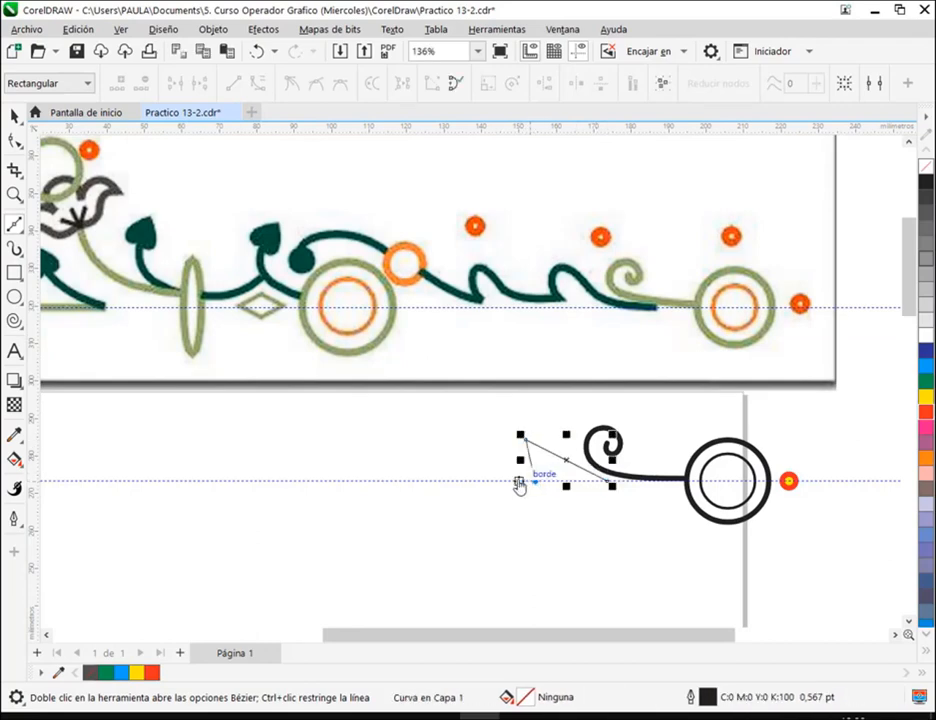
{"action": "left_click", "coordinate": [464, 481]}
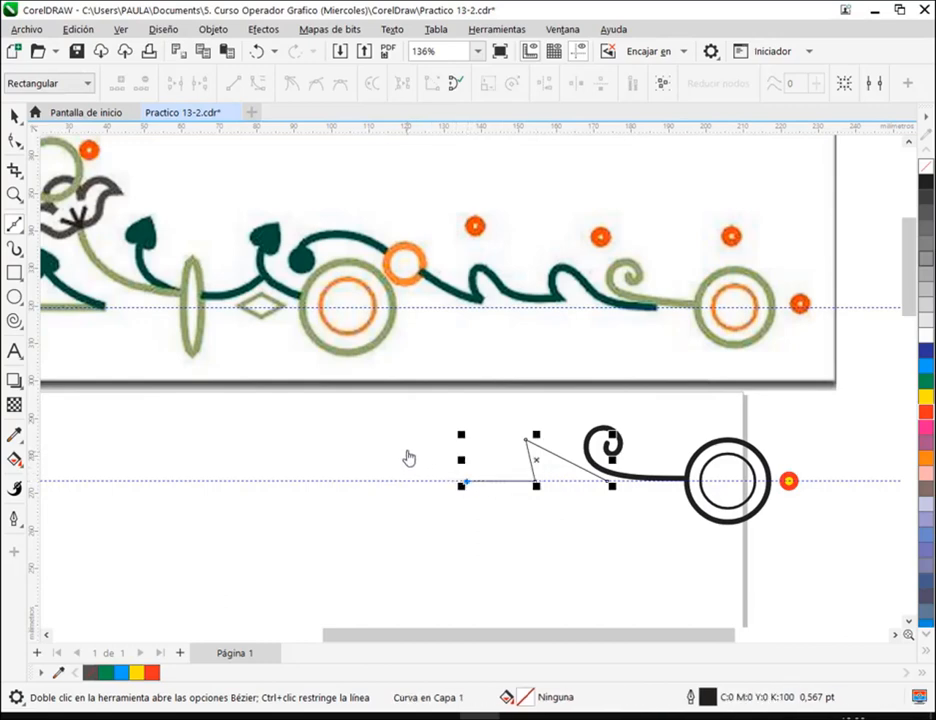
{"action": "left_click", "coordinate": [410, 448]}
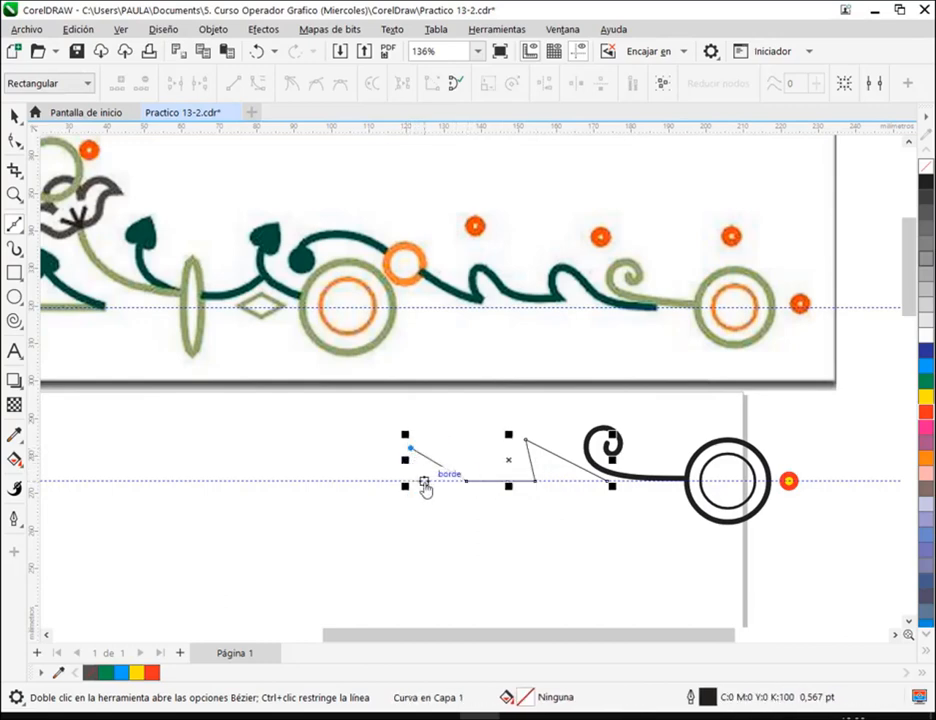
{"action": "left_click", "coordinate": [424, 482]}
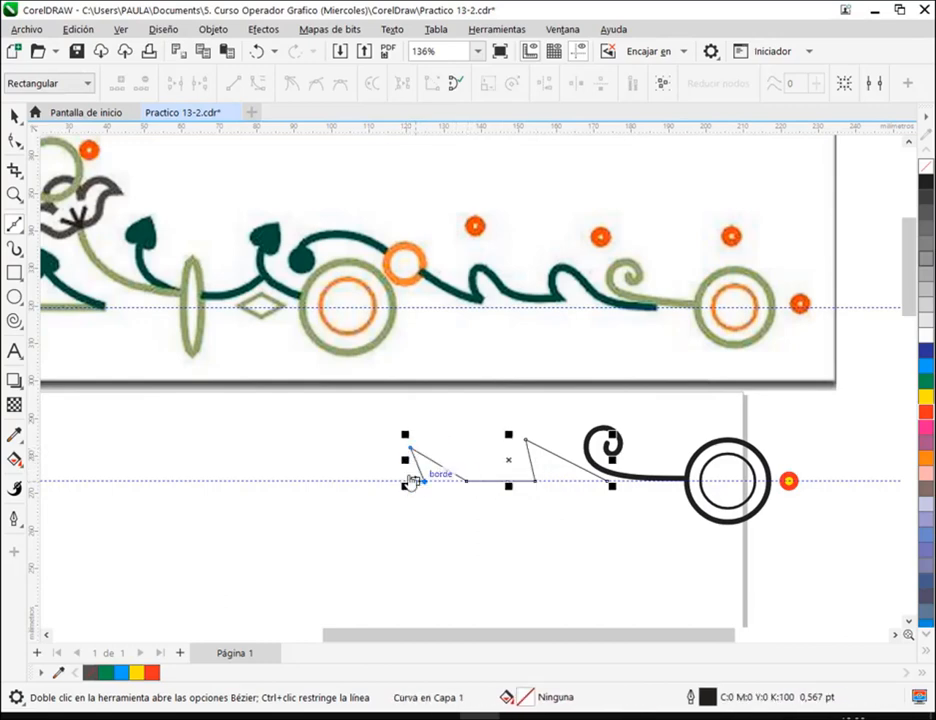
{"action": "left_click", "coordinate": [266, 420]}
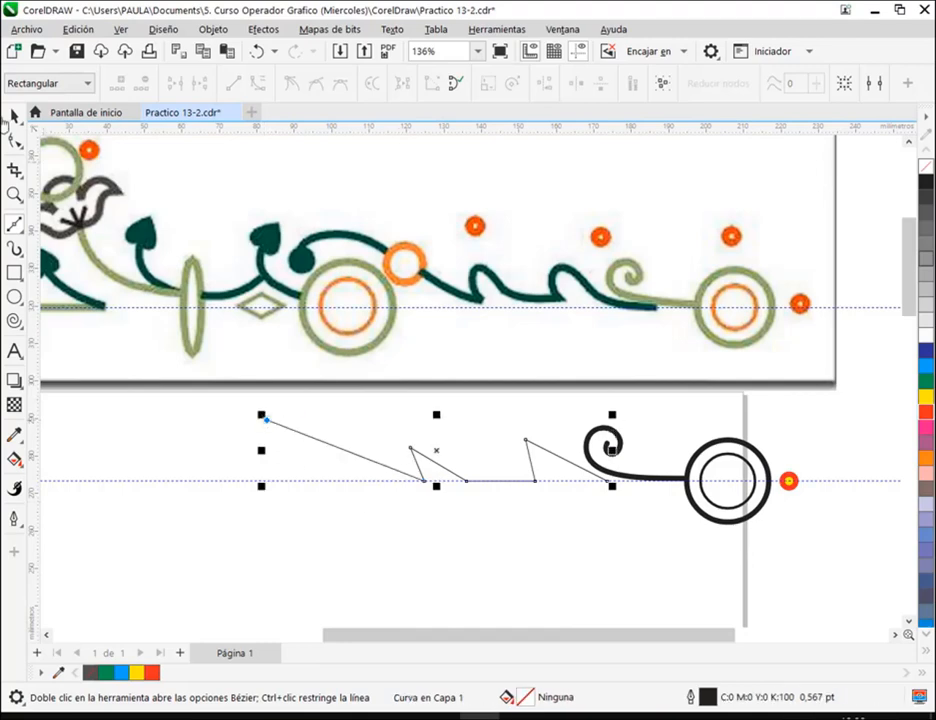
{"action": "left_click", "coordinate": [14, 116]}
{"action": "left_click", "coordinate": [449, 611]}
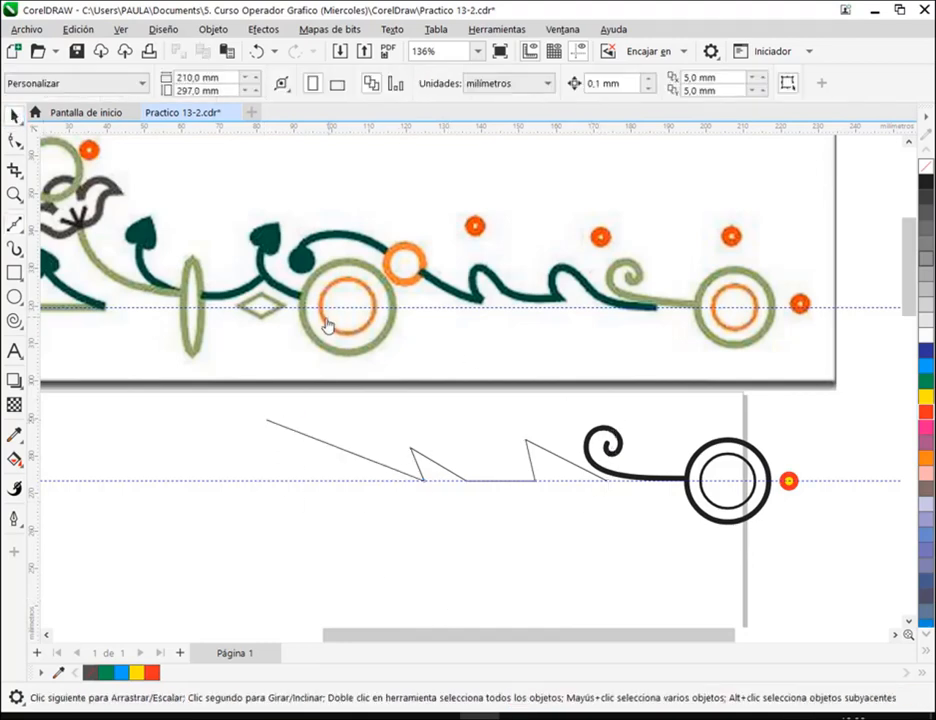
Duplicate the black double ring horizontally along the guideline to the zigzag's left end
{"action": "left_click_drag", "start_coordinate": [239, 438], "coordinate": [363, 562]}
{"action": "left_click_drag", "start_coordinate": [675, 417], "coordinate": [775, 549]}
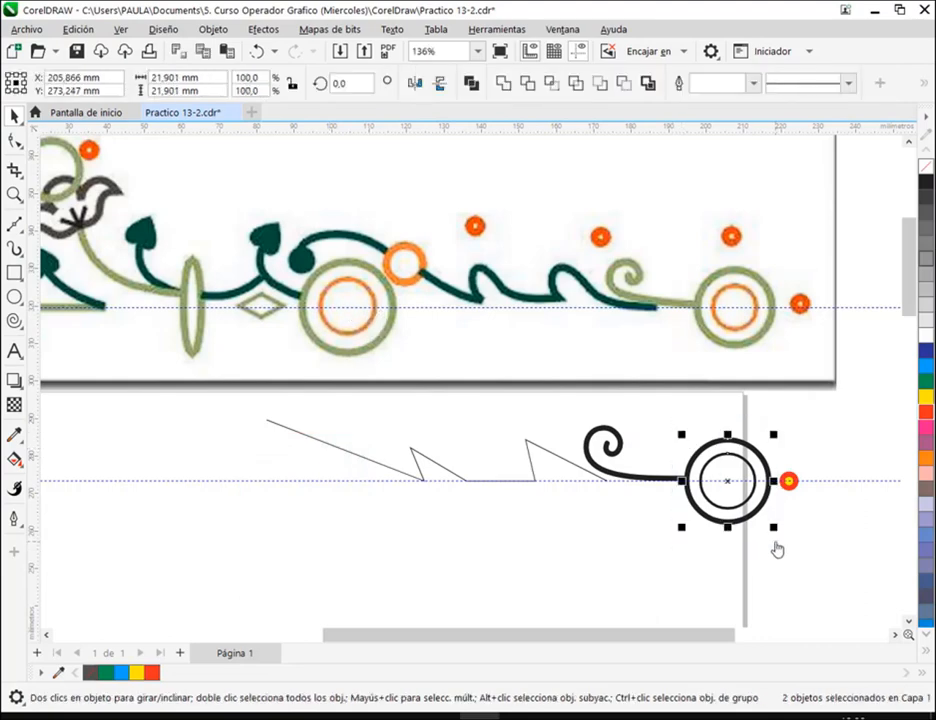
{"action": "left_click_drag", "start_coordinate": [729, 487], "coordinate": [299, 487]}
{"action": "left_click", "coordinate": [439, 559]}
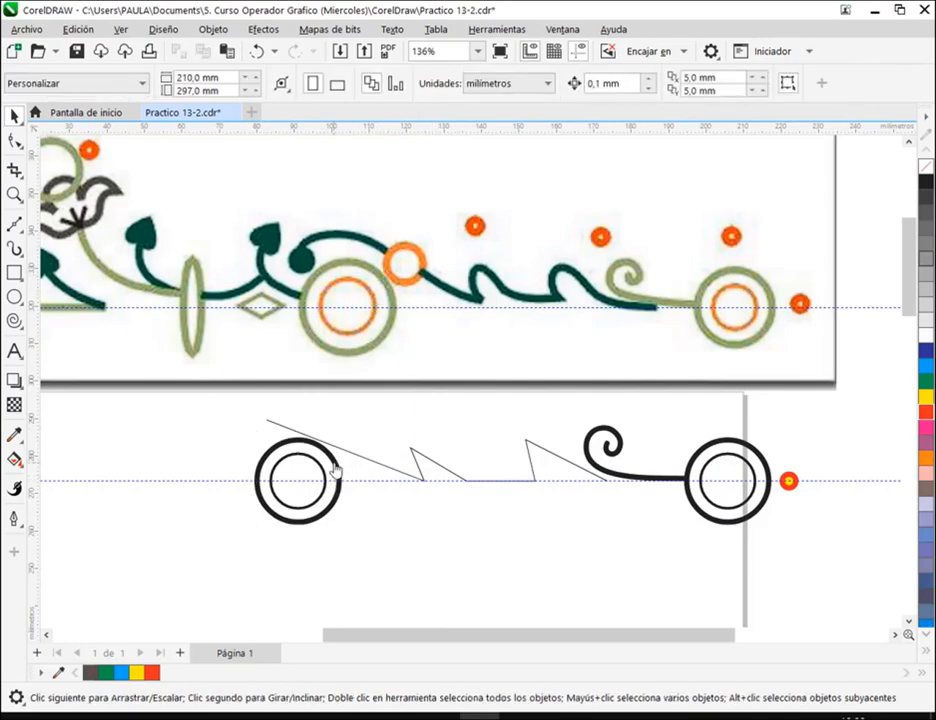
Enlarge the copied double ring about its centre to about 25.2 mm and shift it right along the guideline to about X 97.55 mm
{"action": "left_click_drag", "start_coordinate": [250, 560], "coordinate": [360, 434]}
{"action": "left_click", "coordinate": [365, 534]}
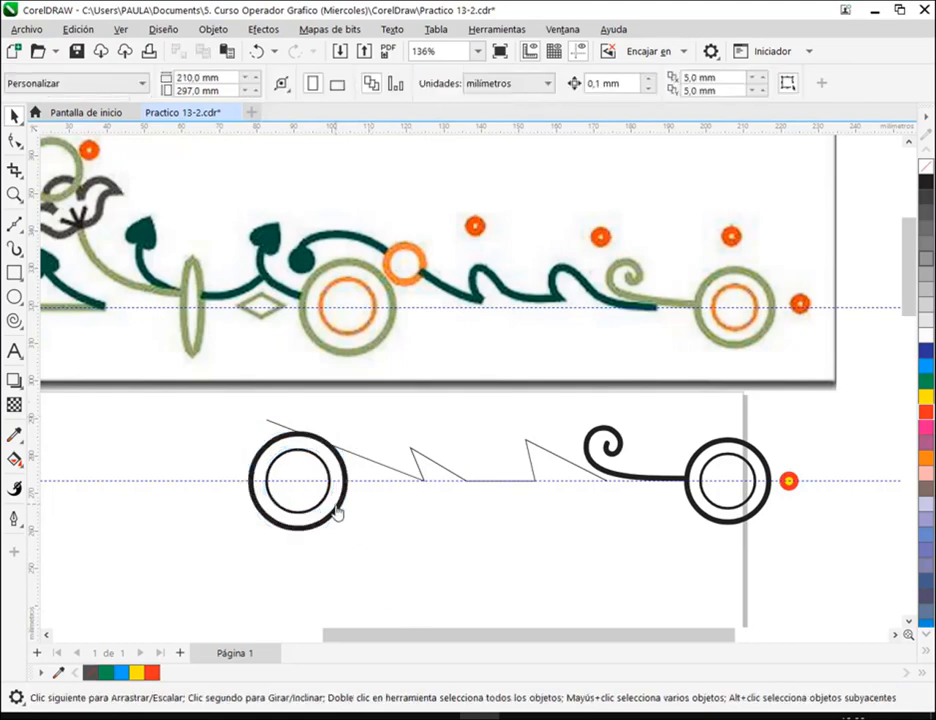
{"action": "left_click", "coordinate": [336, 514]}
{"action": "left_click", "coordinate": [359, 537]}
{"action": "left_click_drag", "start_coordinate": [232, 570], "coordinate": [389, 407]}
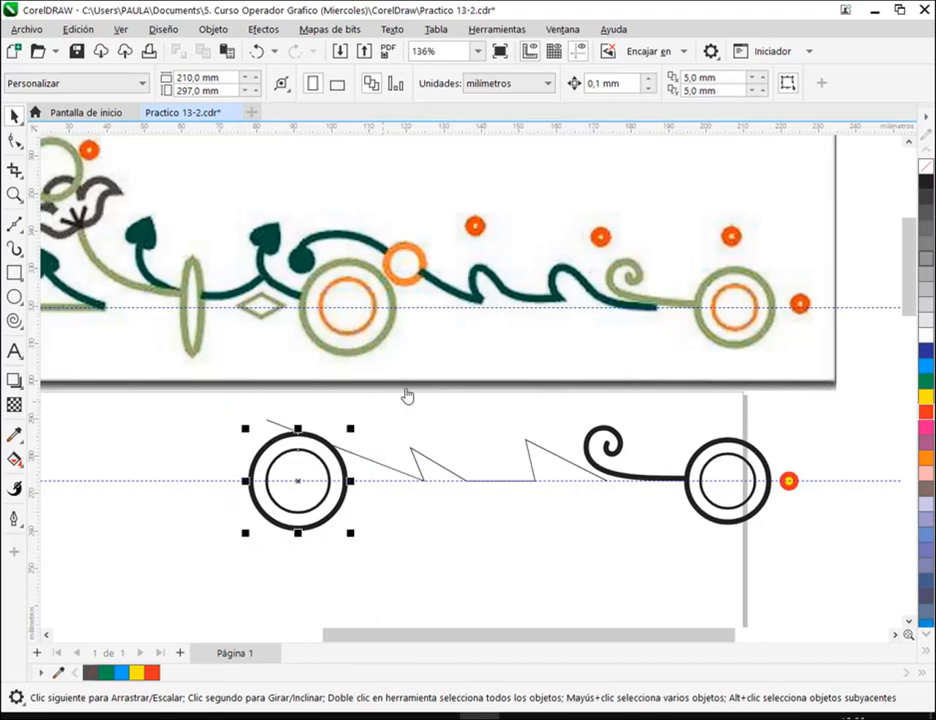
{"action": "left_click_drag", "start_coordinate": [308, 487], "coordinate": [323, 487]}
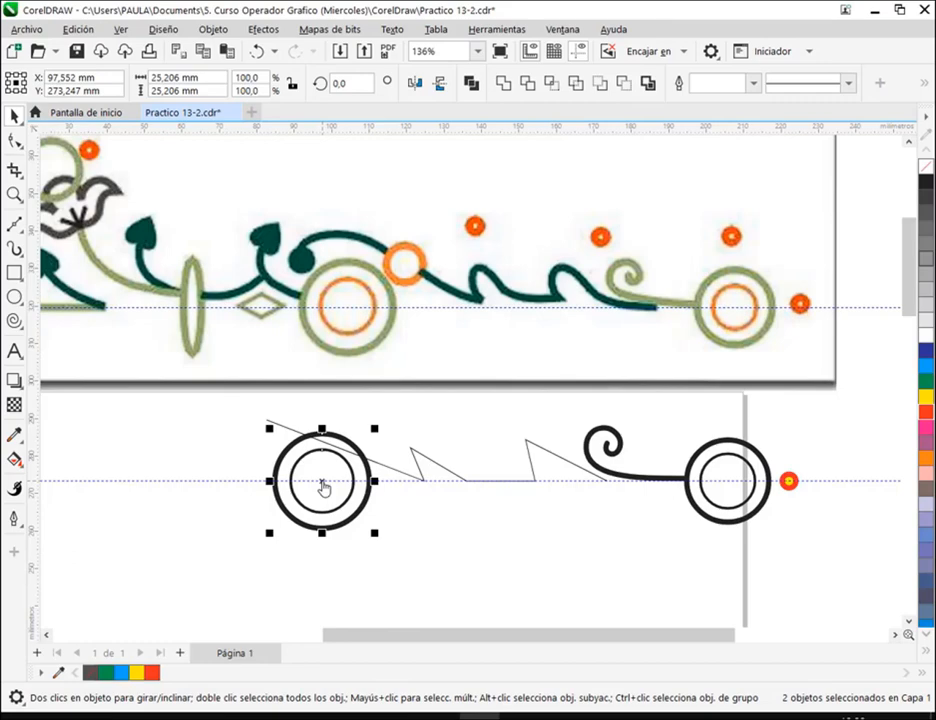
{"action": "left_click", "coordinate": [448, 491]}
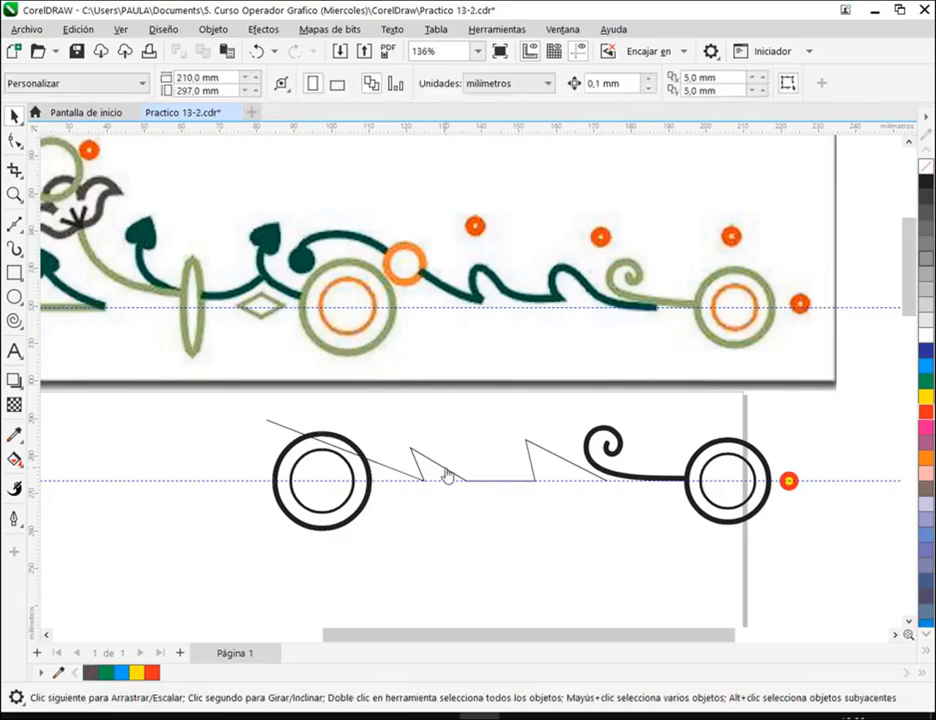
Save the drawing and convert all the zigzag line's segments to curves
{"action": "left_click", "coordinate": [448, 474]}
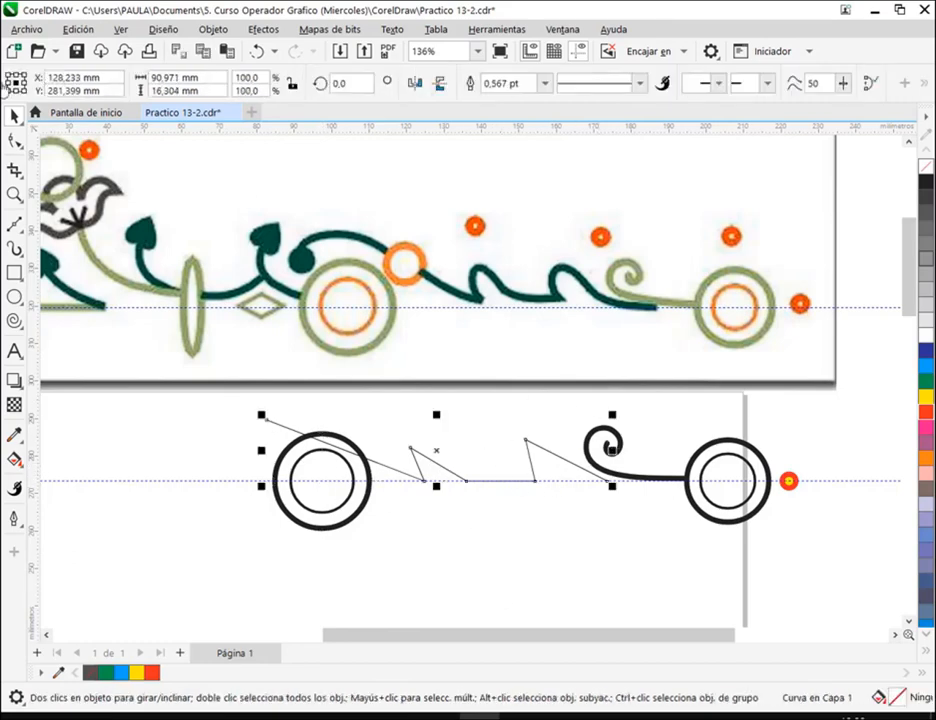
{"action": "left_click", "coordinate": [15, 142]}
{"action": "left_click", "coordinate": [75, 55]}
{"action": "left_click_drag", "start_coordinate": [255, 413], "coordinate": [623, 512]}
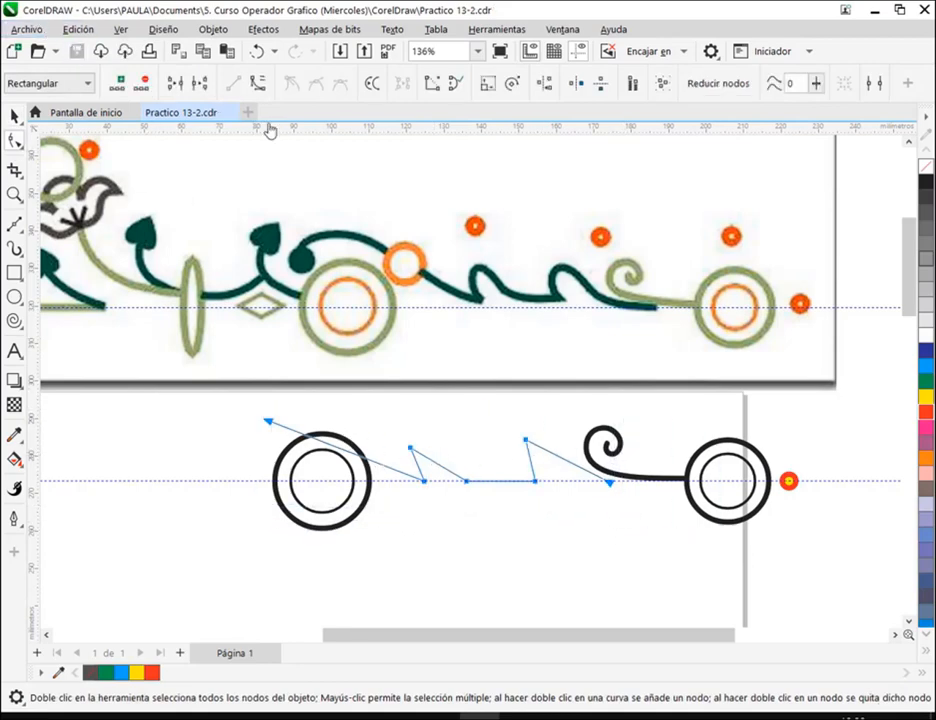
{"action": "left_click", "coordinate": [260, 88]}
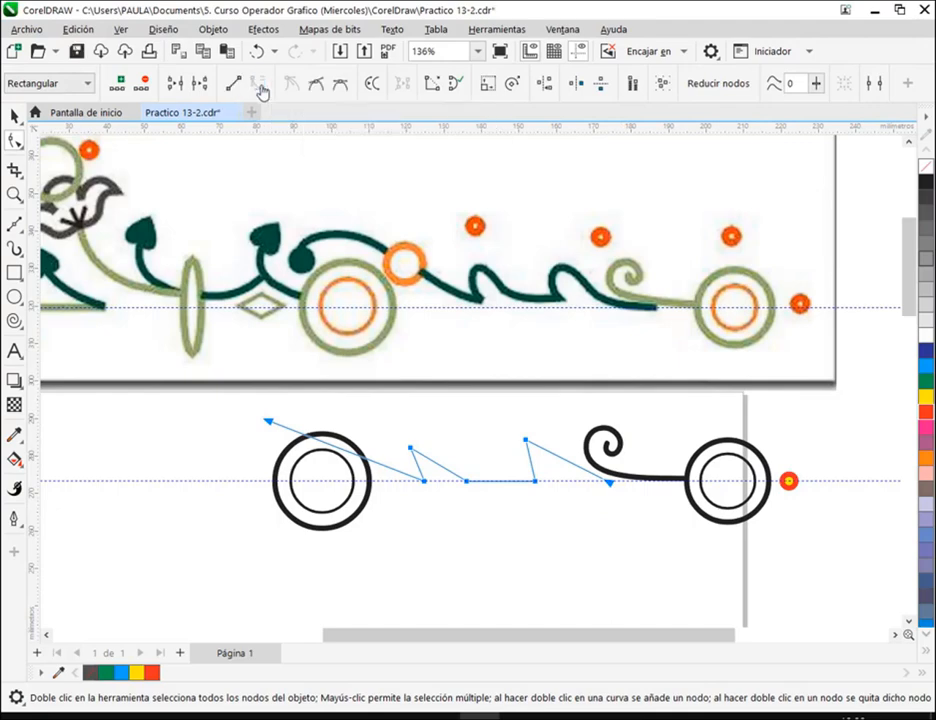
Make the zigzag's two upper peak nodes smooth so they round into waves like the reference
{"action": "scroll", "coordinate": [547, 464], "scroll_direction": "up", "scroll_amount": 3}
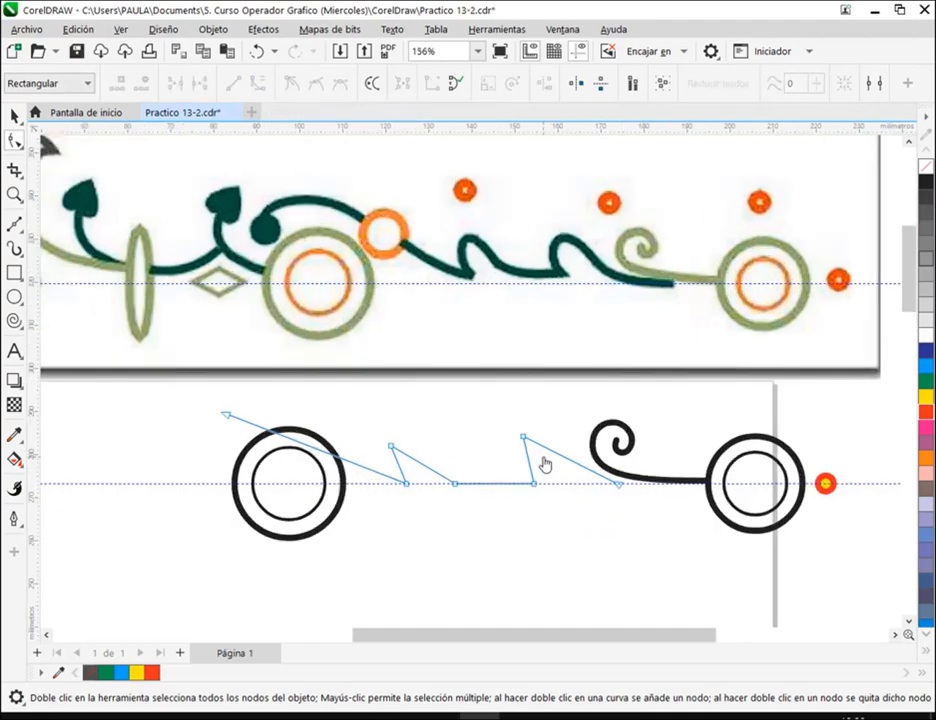
{"action": "left_click_drag", "start_coordinate": [330, 416], "coordinate": [557, 452]}
{"action": "left_click_drag", "start_coordinate": [421, 144], "coordinate": [647, 183]}
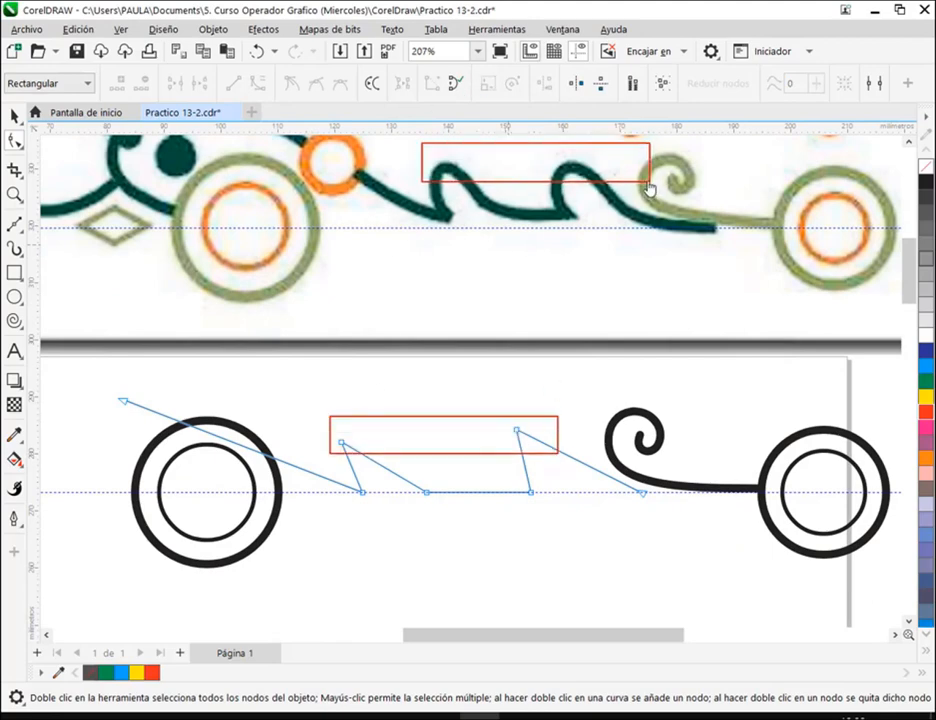
{"action": "key", "text": "Escape"}
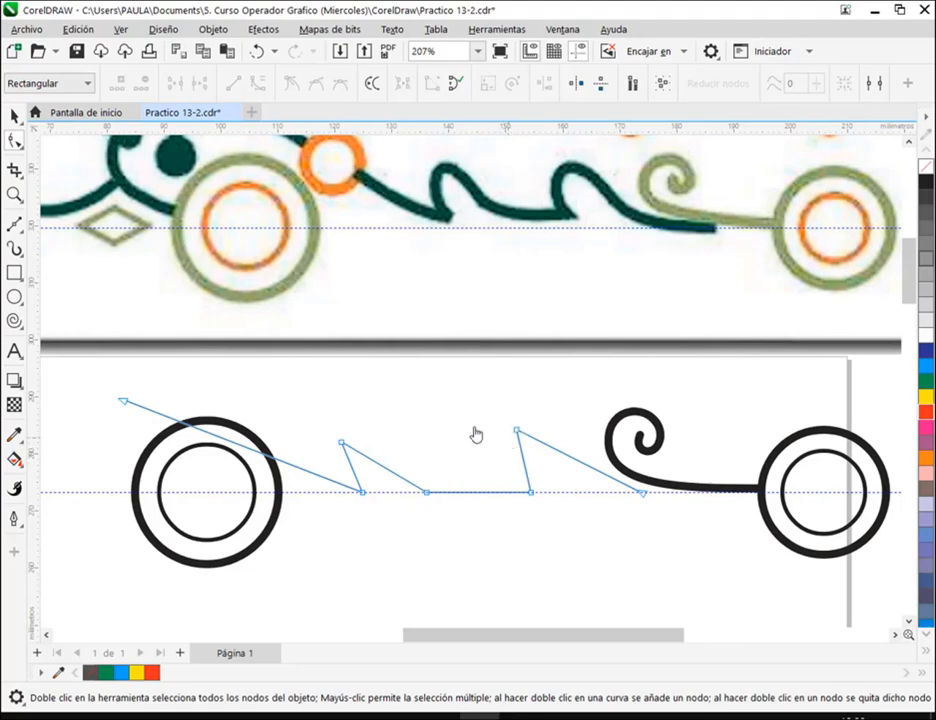
{"action": "left_click_drag", "start_coordinate": [322, 418], "coordinate": [543, 460]}
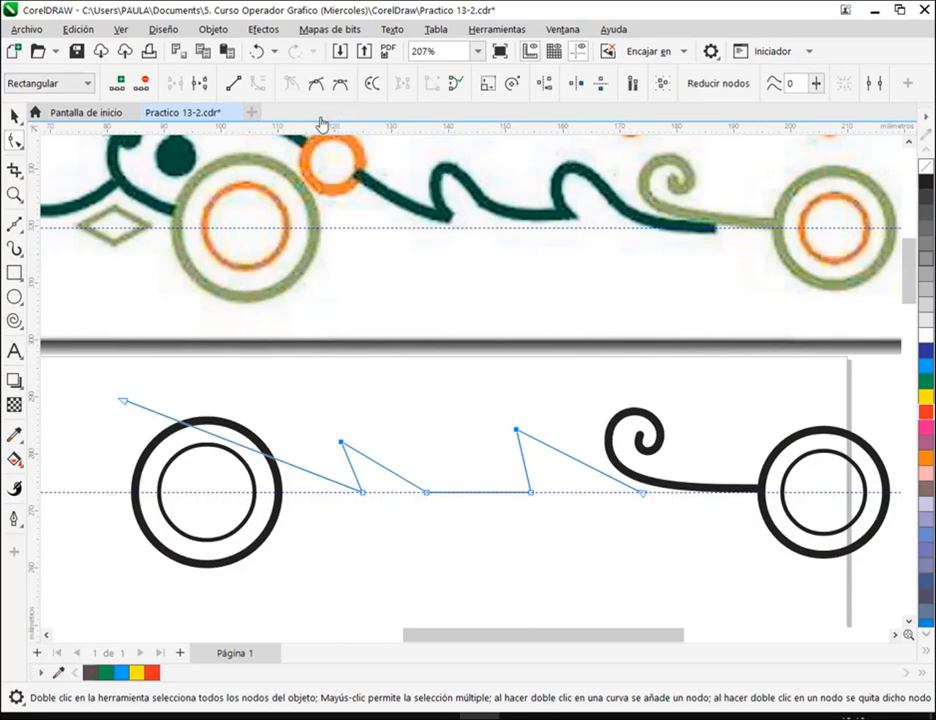
{"action": "left_click", "coordinate": [312, 84]}
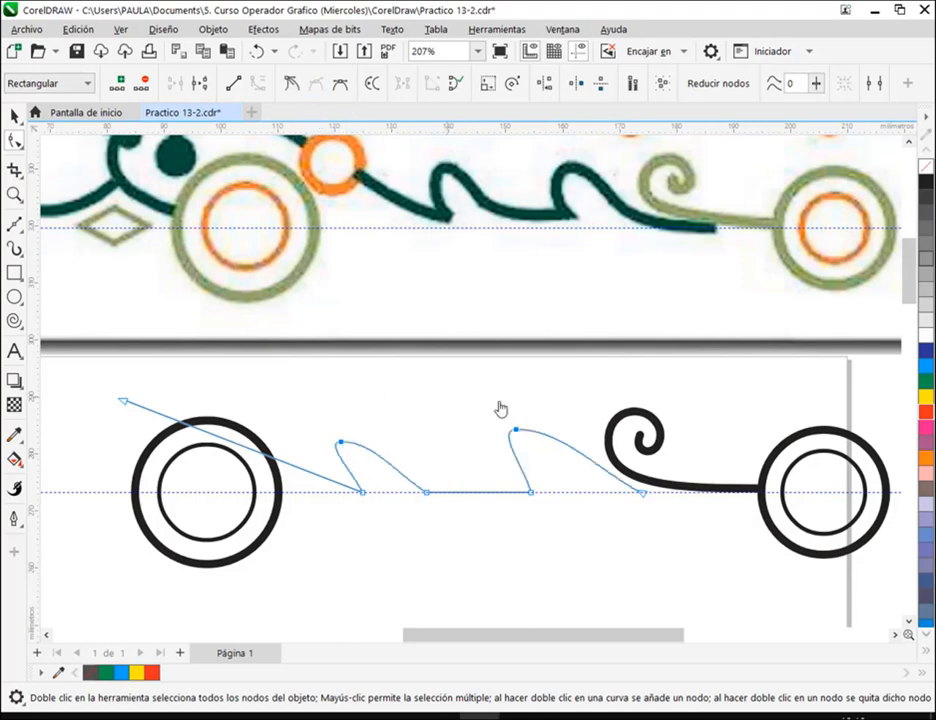
Add a horizontal guideline at the right wave's peak and raise the left wave's peak node to it, slightly to the right
{"action": "left_click", "coordinate": [495, 399]}
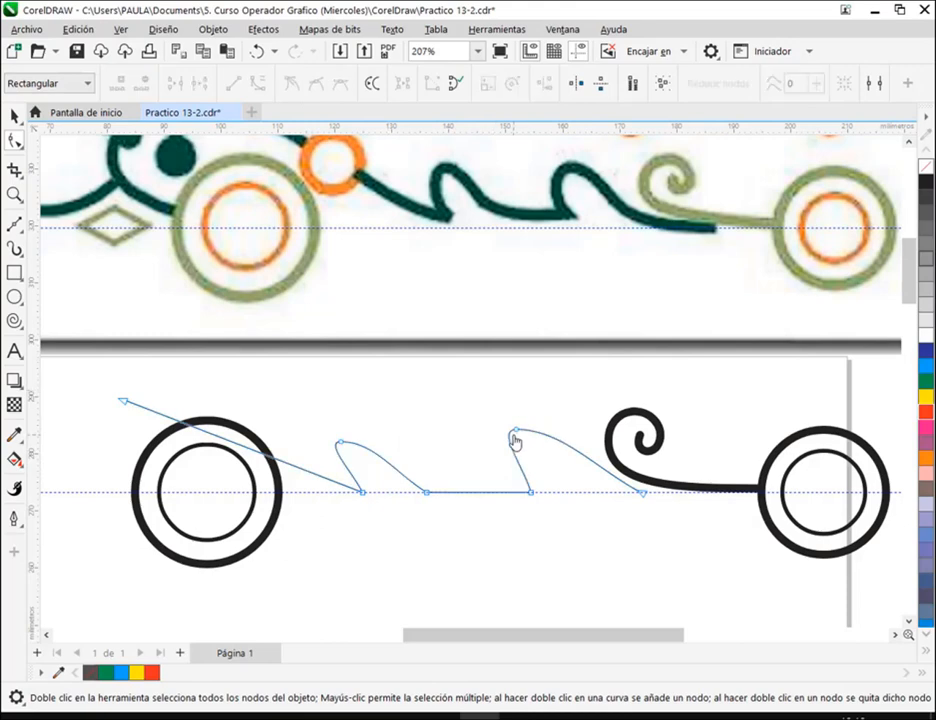
{"action": "left_click_drag", "start_coordinate": [514, 128], "coordinate": [512, 432]}
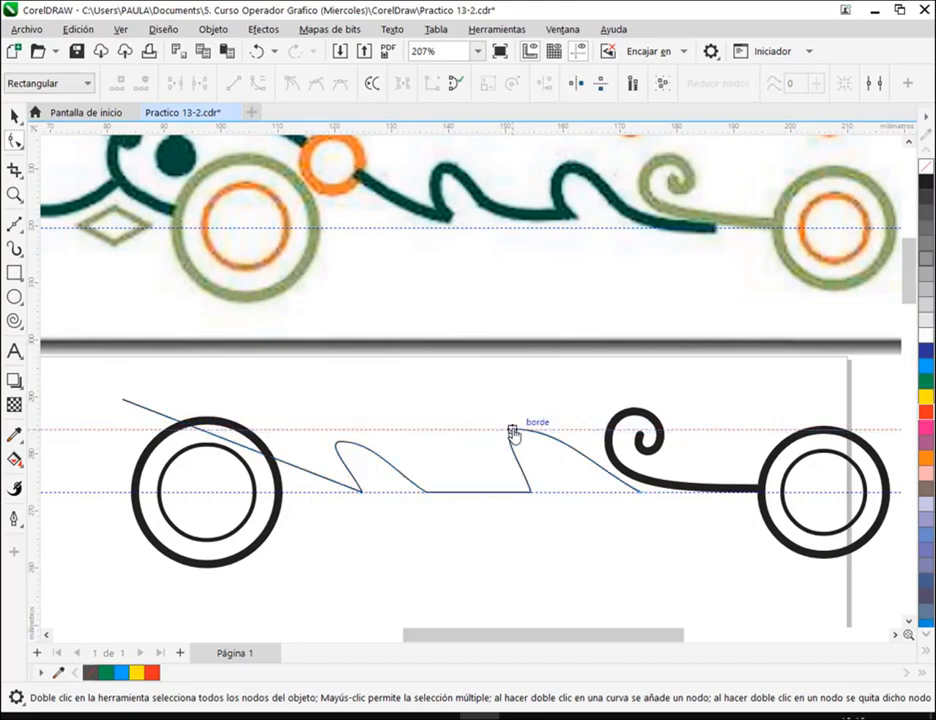
{"action": "left_click", "coordinate": [349, 452]}
{"action": "left_click_drag", "start_coordinate": [341, 447], "coordinate": [349, 436]}
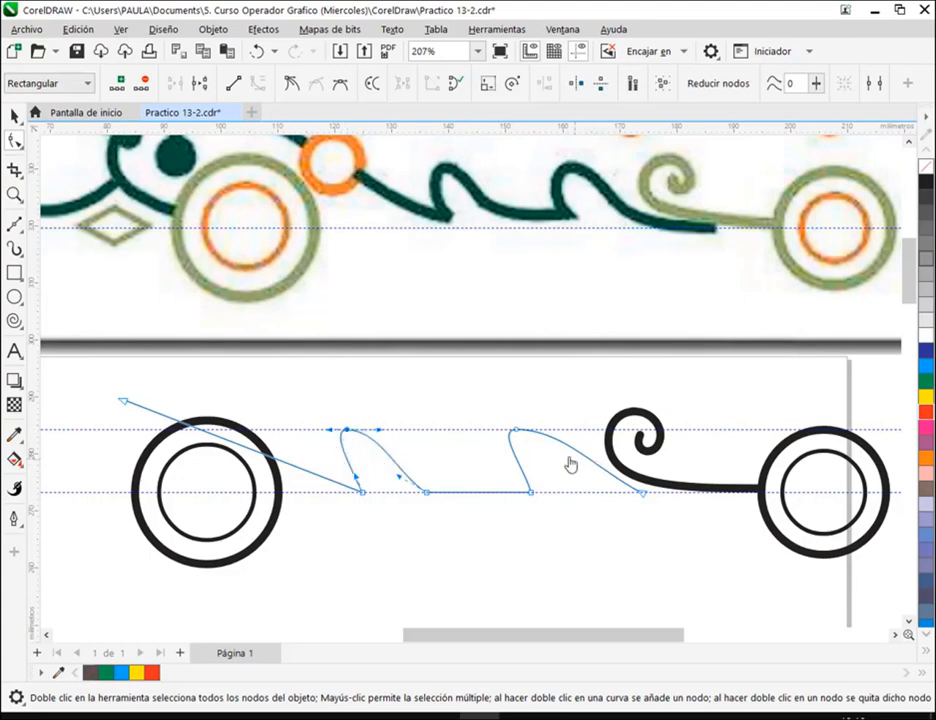
Shape the right wave by shifting its peak and end nodes right, flattening the tail along the guideline and bulging its inner side left
{"action": "left_click_drag", "start_coordinate": [514, 431], "coordinate": [524, 431]}
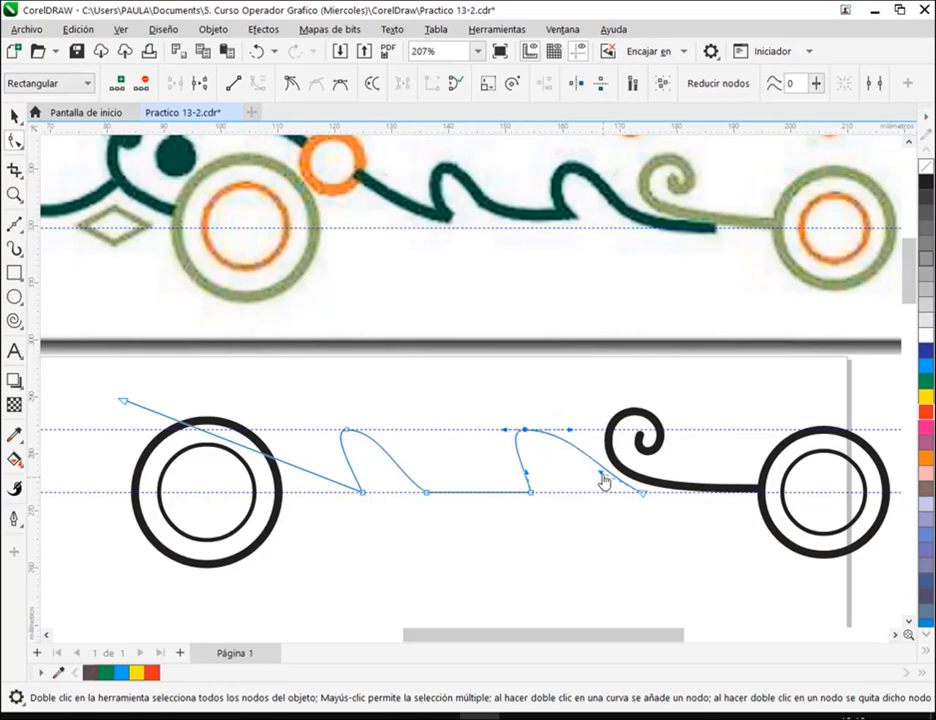
{"action": "left_click_drag", "start_coordinate": [603, 479], "coordinate": [565, 497]}
{"action": "left_click", "coordinate": [532, 494]}
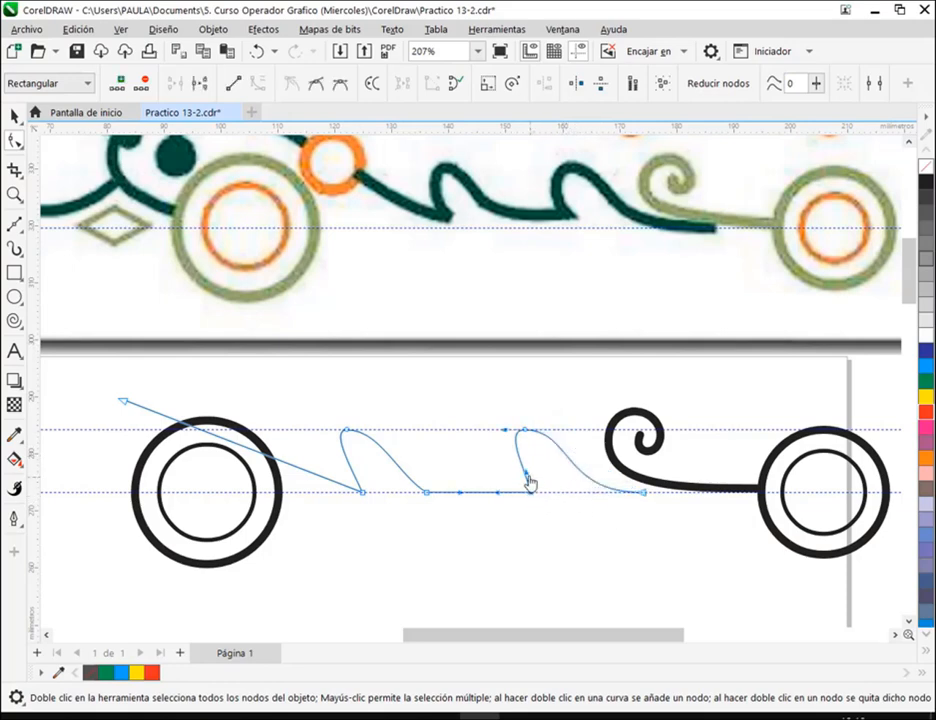
{"action": "left_click_drag", "start_coordinate": [528, 480], "coordinate": [493, 478]}
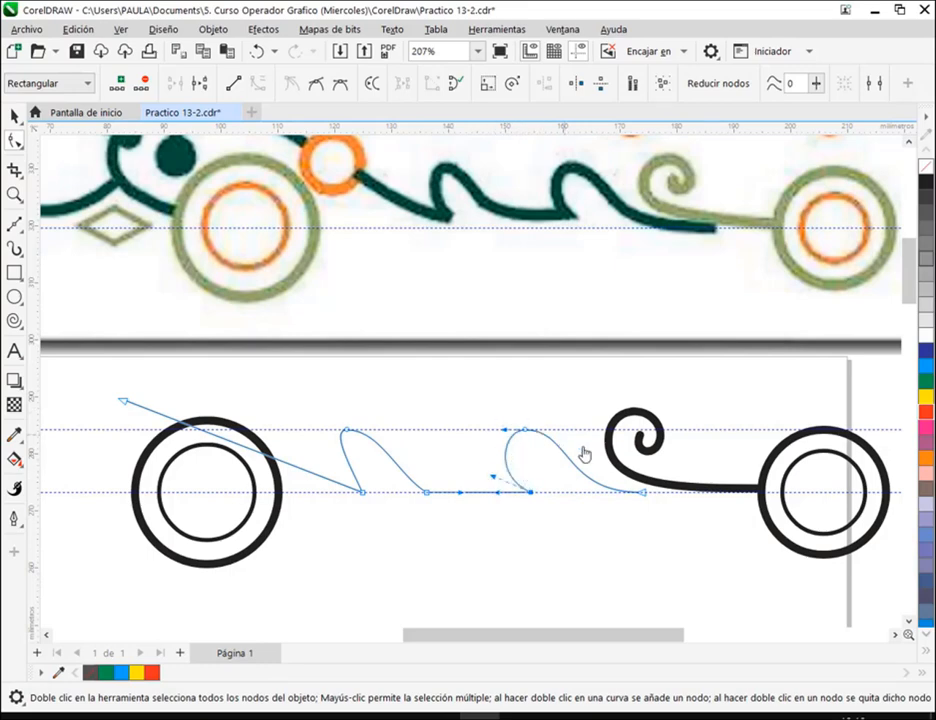
{"action": "left_click_drag", "start_coordinate": [646, 503], "coordinate": [660, 501]}
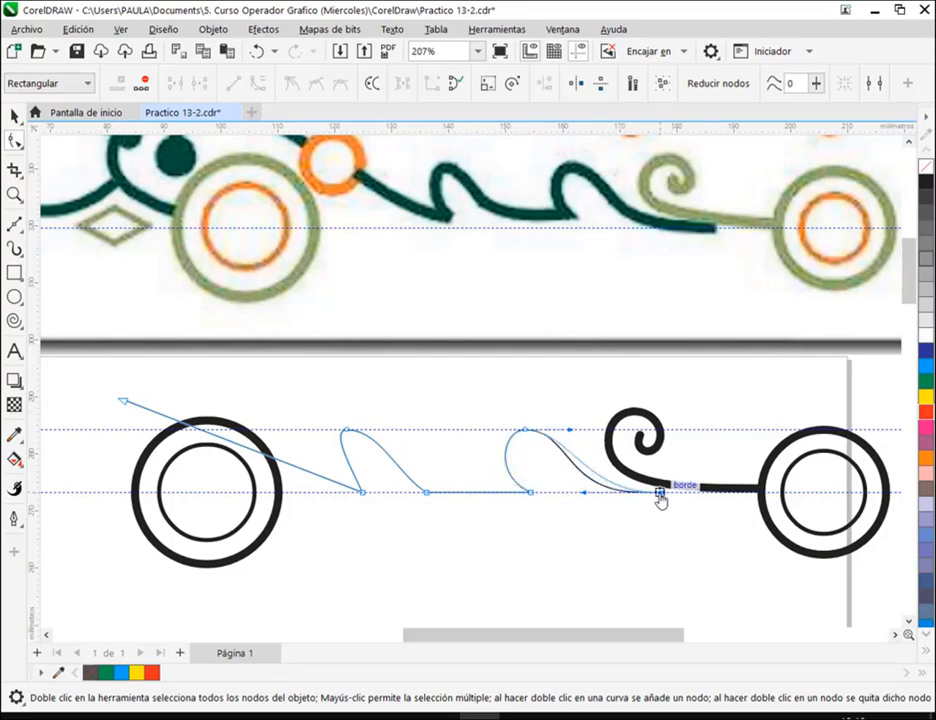
{"action": "left_click_drag", "start_coordinate": [585, 495], "coordinate": [568, 495]}
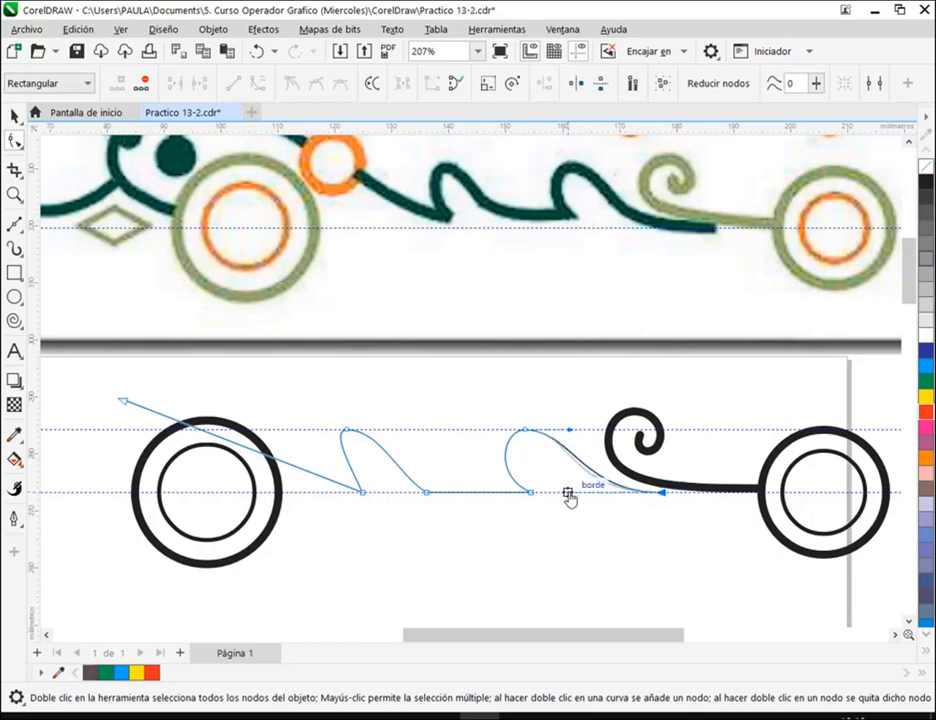
Make both wave peak nodes symmetrical
{"action": "left_click", "coordinate": [522, 433]}
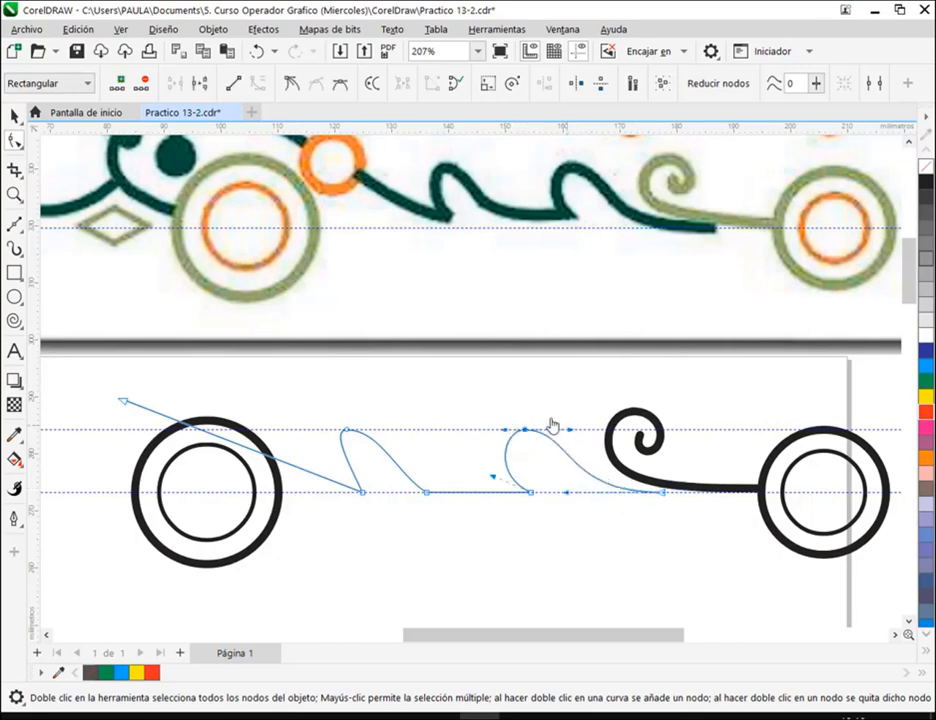
{"action": "left_click_drag", "start_coordinate": [324, 405], "coordinate": [576, 451]}
{"action": "left_click", "coordinate": [340, 83]}
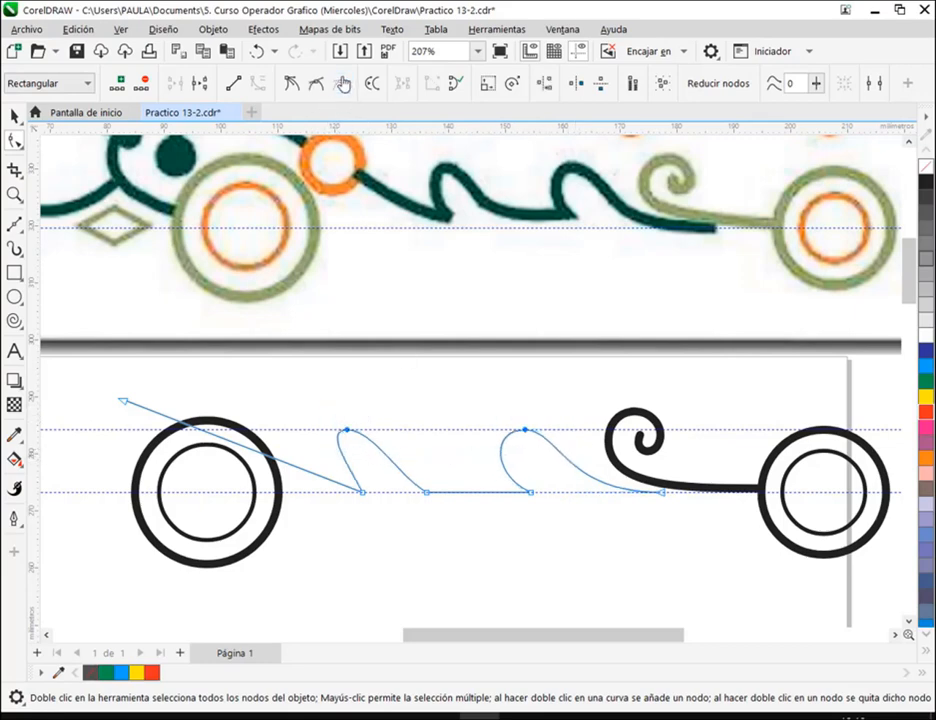
Tighten the right wave by shortening its peak's handles slightly and pulling the lower inner node's handle inward
{"action": "left_click", "coordinate": [524, 432]}
{"action": "left_click_drag", "start_coordinate": [556, 432], "coordinate": [551, 431]}
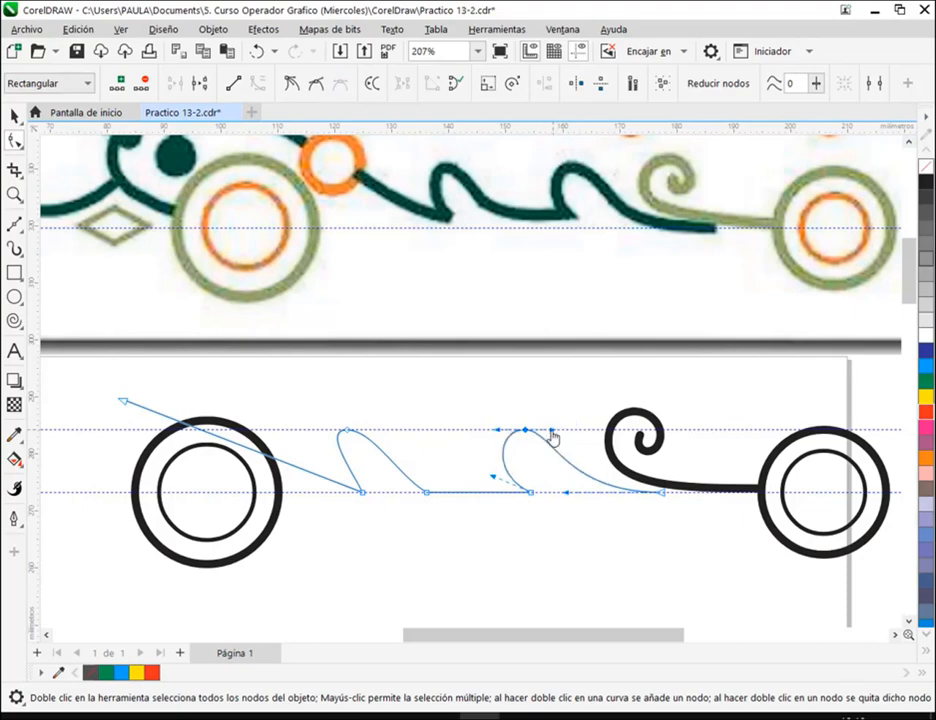
{"action": "left_click_drag", "start_coordinate": [494, 481], "coordinate": [501, 478]}
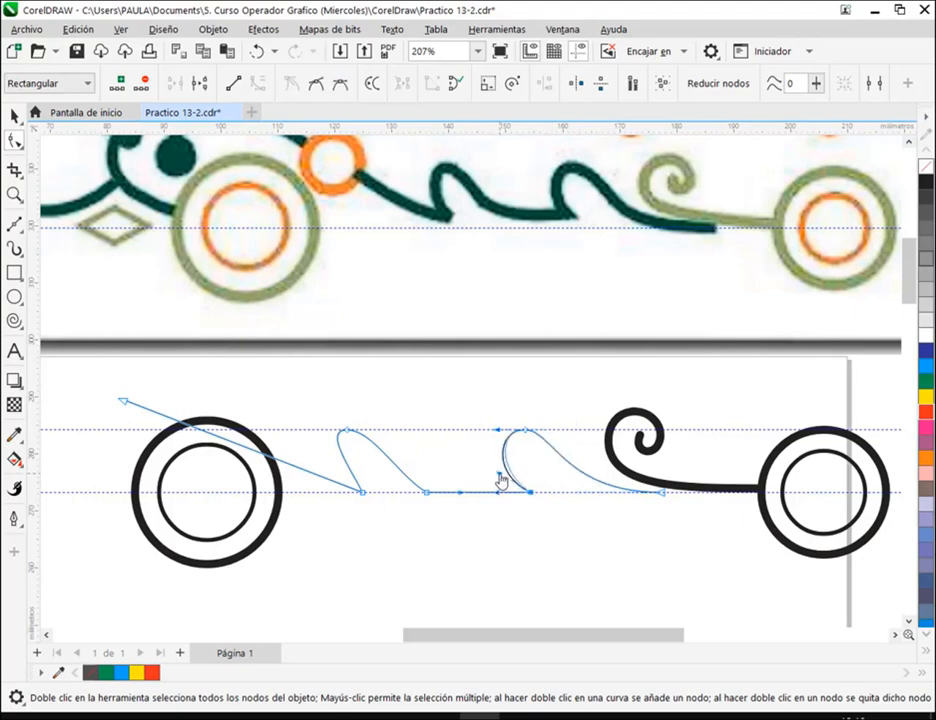
Select the left wave's peak node for reshaping its curve
{"action": "left_click", "coordinate": [348, 433]}
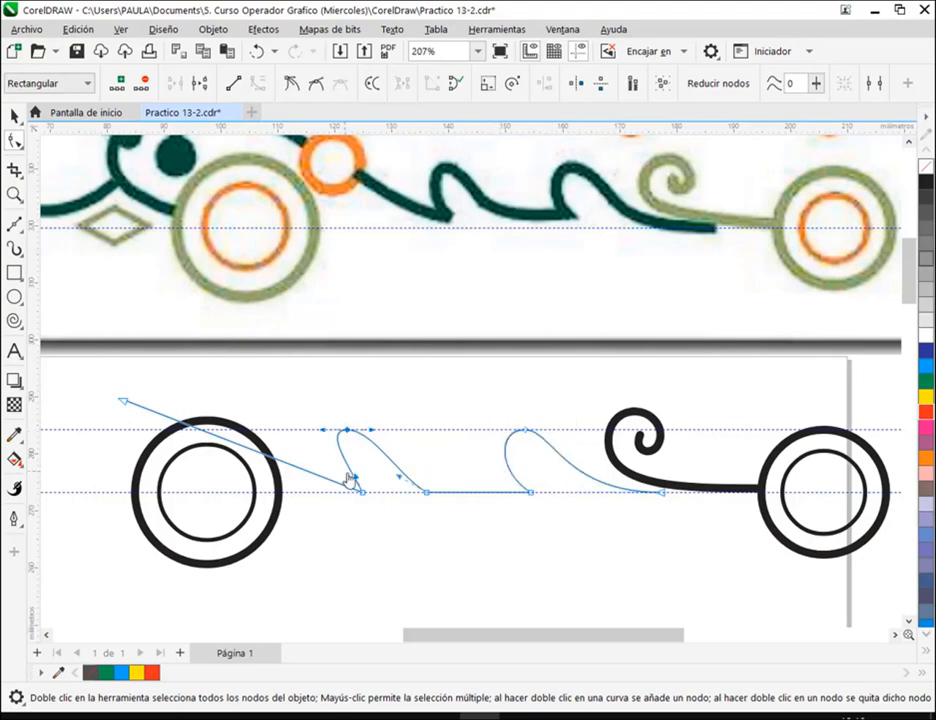
Round the back of the first wave and delete the extra node on the baseline between the two waves
{"action": "left_click_drag", "start_coordinate": [358, 485], "coordinate": [338, 486]}
{"action": "left_click", "coordinate": [428, 496]}
{"action": "left_click_drag", "start_coordinate": [420, 497], "coordinate": [392, 485]}
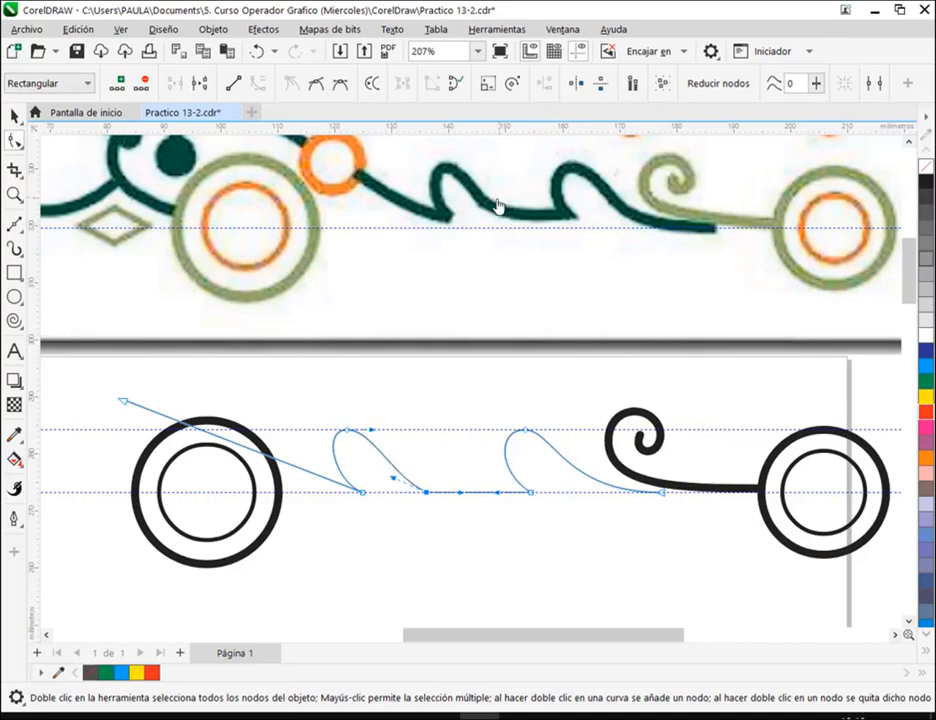
{"action": "double_click", "coordinate": [427, 494]}
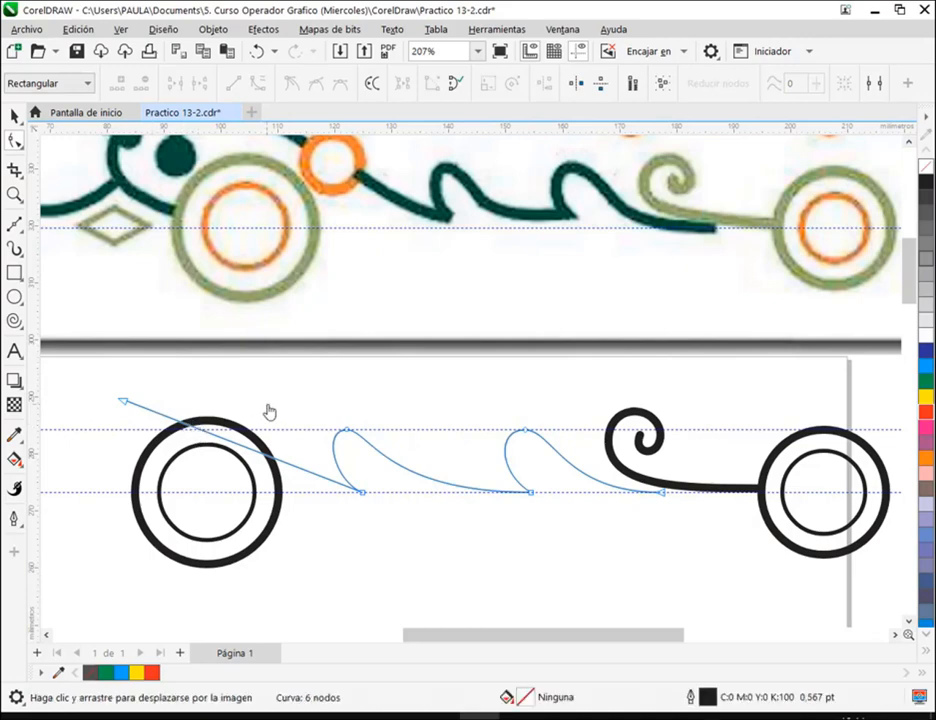
Reshape the wavy line's straight end segment into a smooth arch that passes over the large circle and flows into the first wave
{"action": "left_click_drag", "start_coordinate": [268, 412], "coordinate": [374, 489]}
{"action": "left_click_drag", "start_coordinate": [230, 484], "coordinate": [215, 475]}
{"action": "left_click_drag", "start_coordinate": [335, 527], "coordinate": [326, 470]}
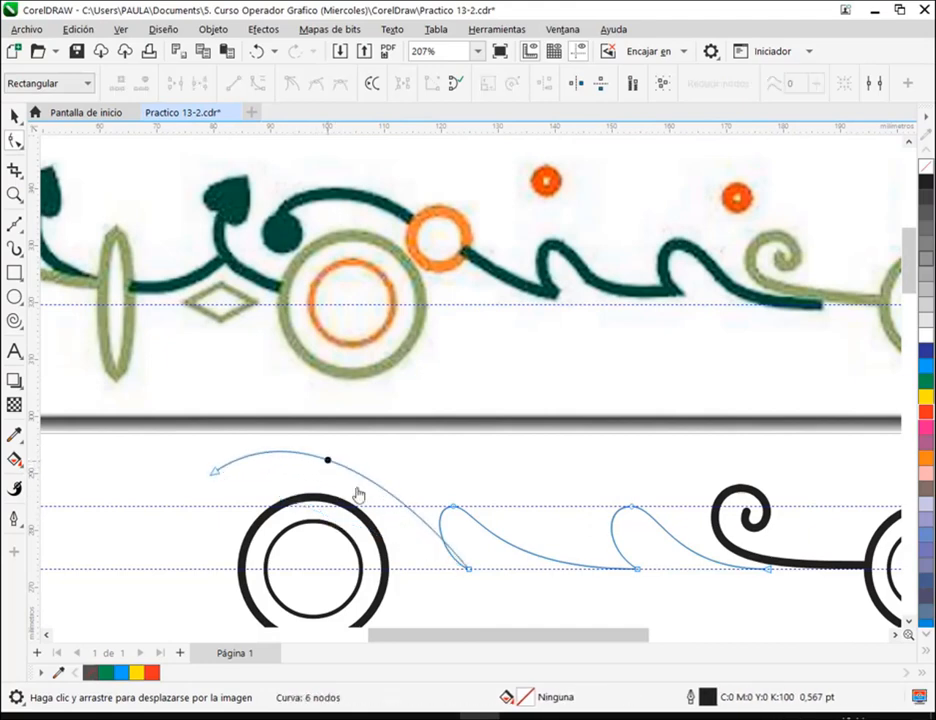
{"action": "left_click", "coordinate": [469, 573]}
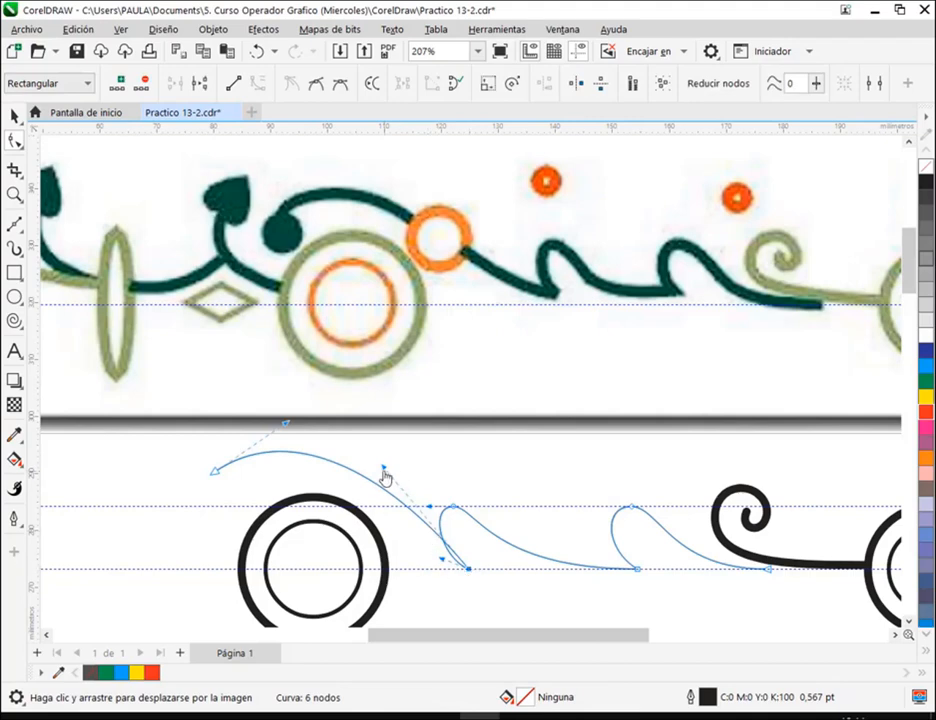
{"action": "left_click_drag", "start_coordinate": [384, 476], "coordinate": [349, 576]}
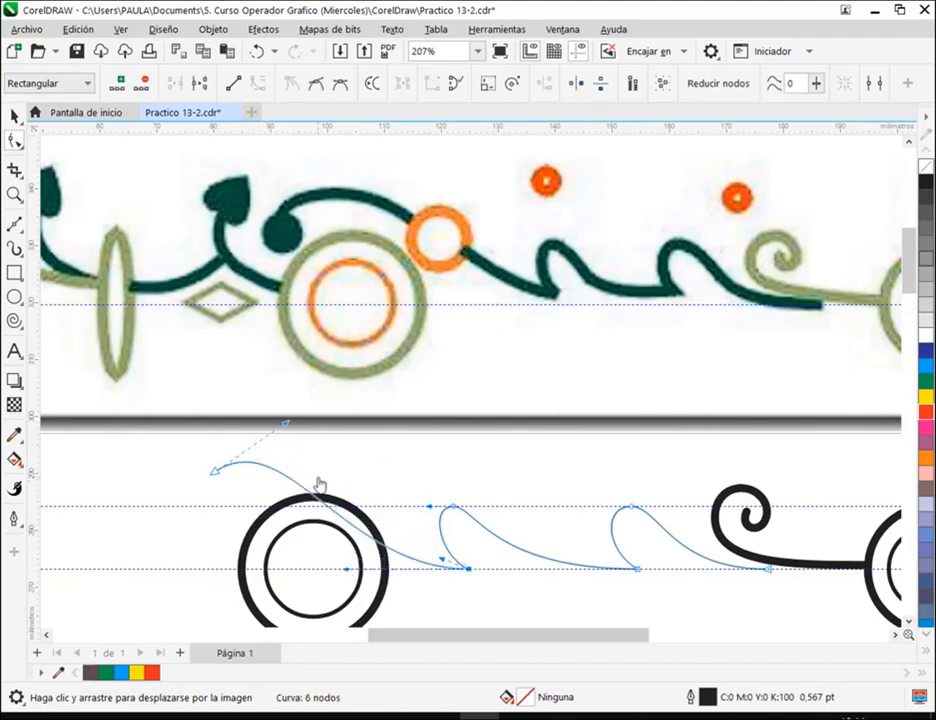
{"action": "scroll", "coordinate": [320, 488], "scroll_direction": "down", "scroll_amount": 2}
{"action": "mouse_move", "coordinate": [307, 447]}
{"action": "left_mouse_down"}
{"action": "mouse_move", "coordinate": [325, 440]}
{"action": "mouse_move", "coordinate": [308, 440]}
{"action": "left_mouse_up"}
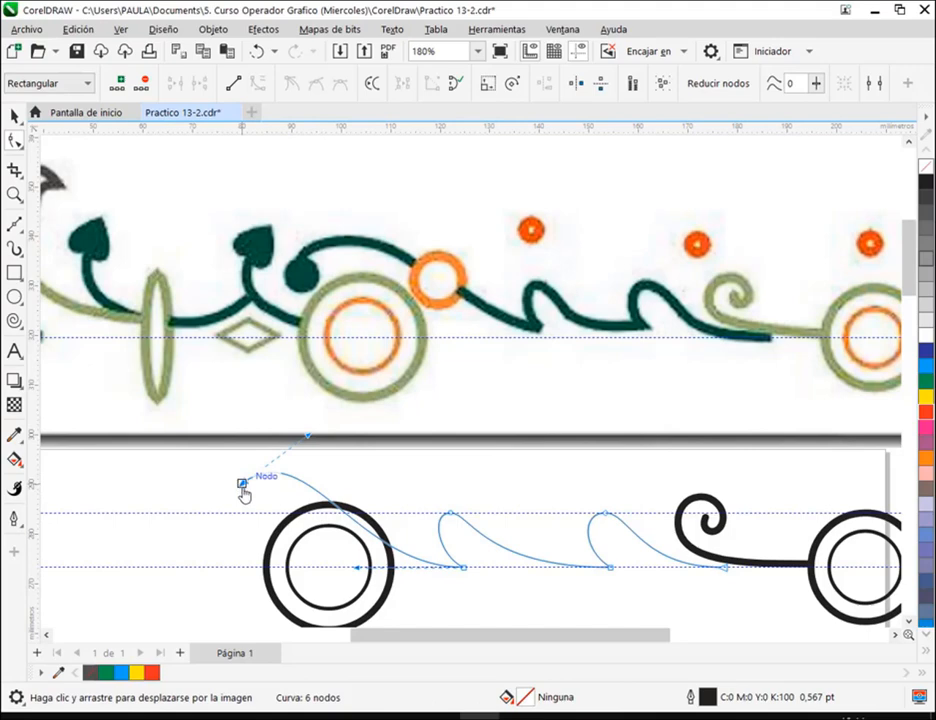
{"action": "scroll", "coordinate": [468, 558], "scroll_direction": "down", "scroll_amount": 2}
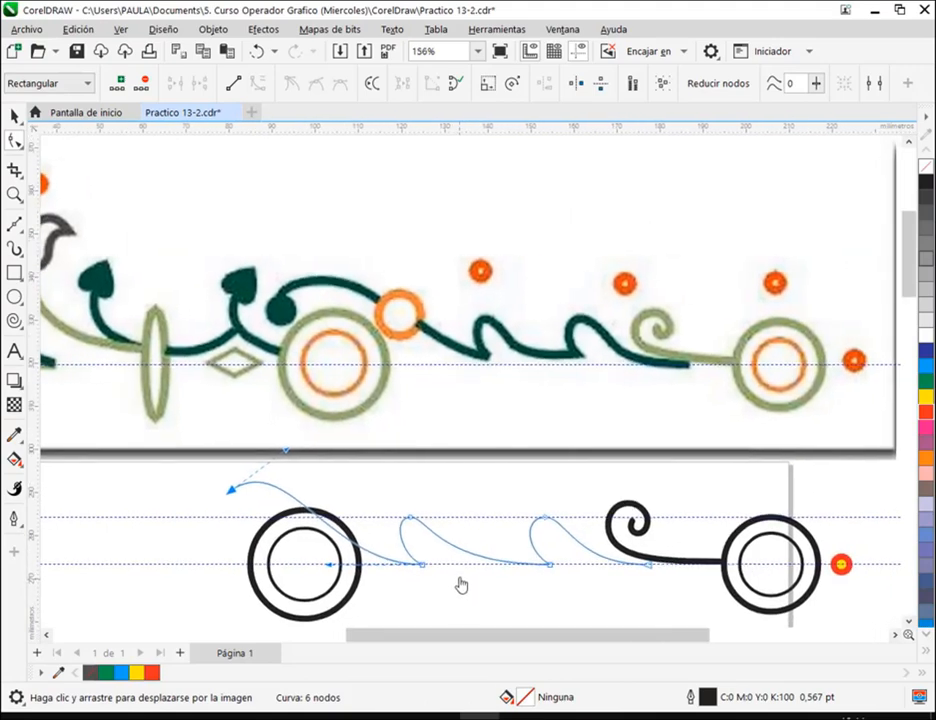
Shift the nodes of the arch and the first wave together towards the second wave, keeping them level with the guidelines
{"action": "left_click_drag", "start_coordinate": [214, 473], "coordinate": [493, 604]}
{"action": "left_click_drag", "start_coordinate": [416, 522], "coordinate": [436, 522]}
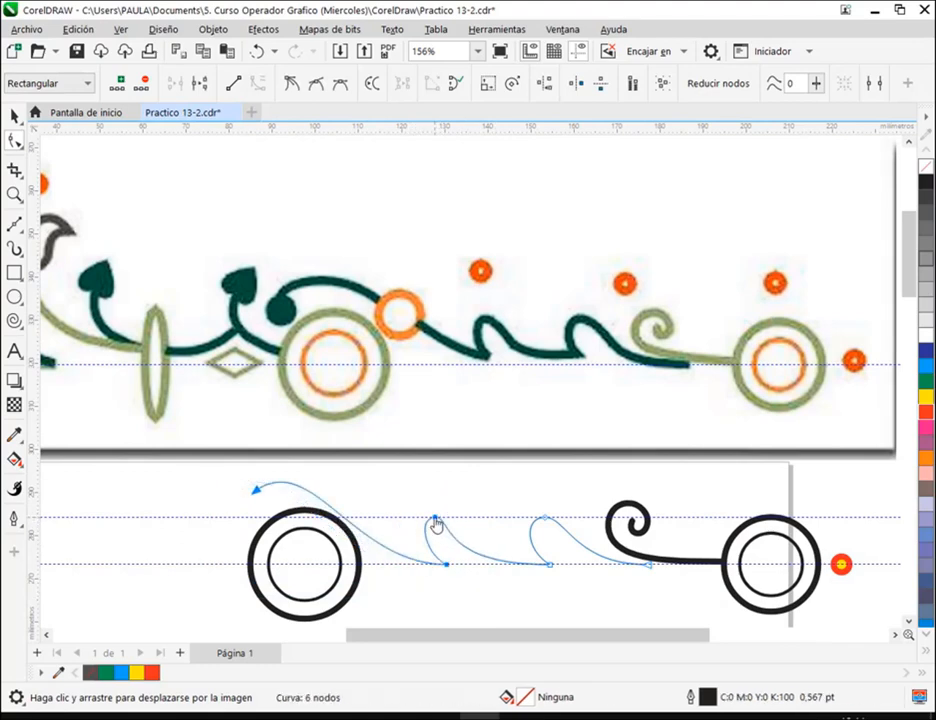
{"action": "left_click_drag", "start_coordinate": [437, 519], "coordinate": [442, 517]}
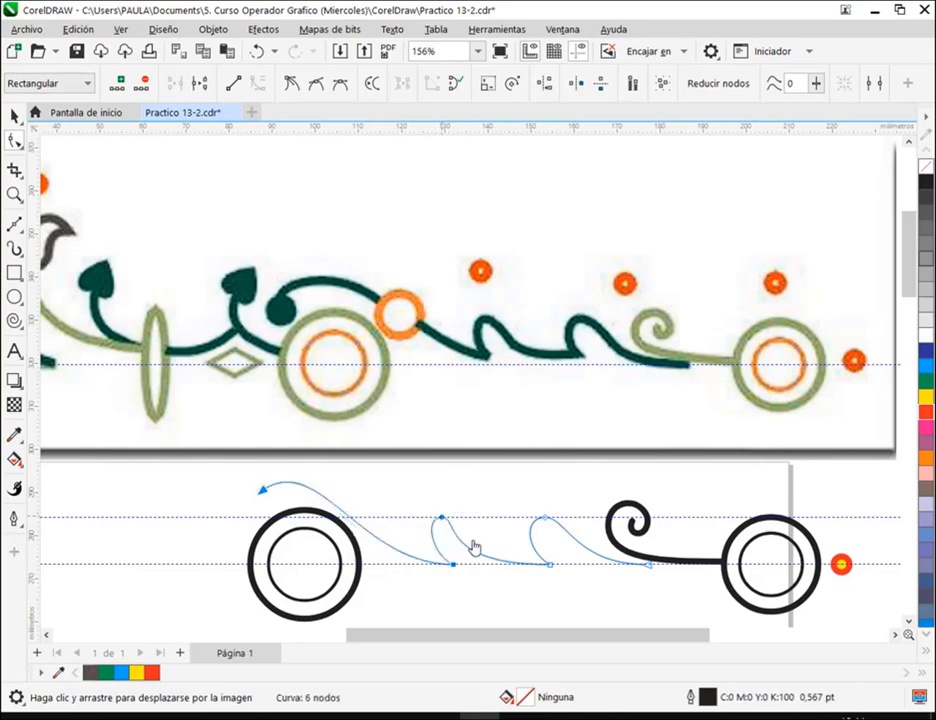
Shorten the curve handle between the waves and nudge the second wave's base node and the first wave's crest towards the spiral
{"action": "left_click", "coordinate": [553, 569]}
{"action": "scroll", "coordinate": [462, 573], "scroll_direction": "up", "scroll_amount": 2}
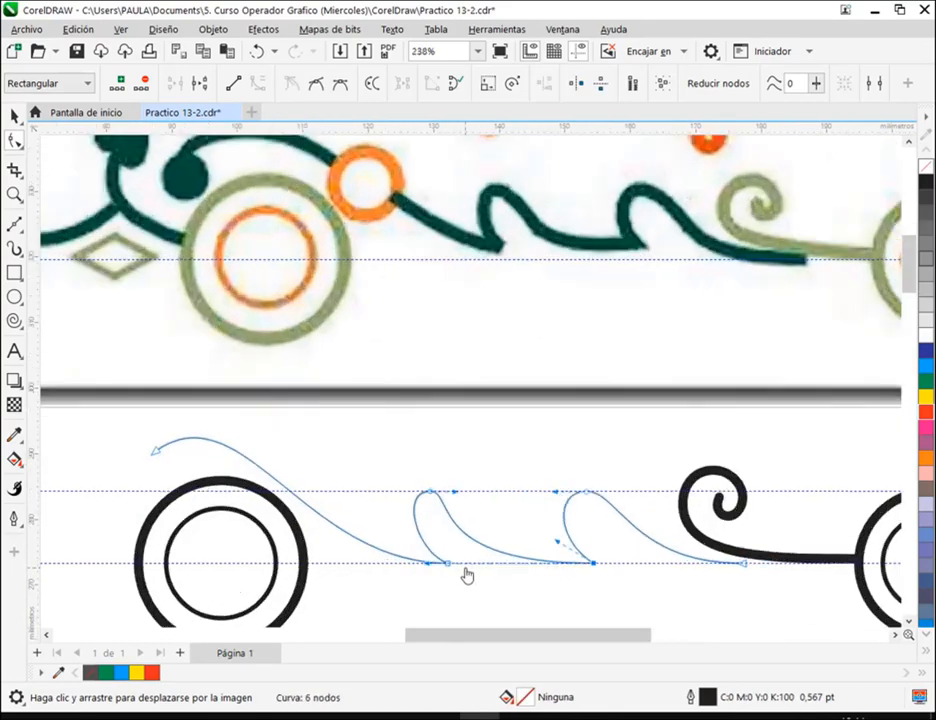
{"action": "scroll", "coordinate": [466, 575], "scroll_direction": "up", "scroll_amount": 4}
{"action": "left_click_drag", "start_coordinate": [400, 566], "coordinate": [462, 564]}
{"action": "scroll", "coordinate": [462, 564], "scroll_direction": "down", "scroll_amount": 4}
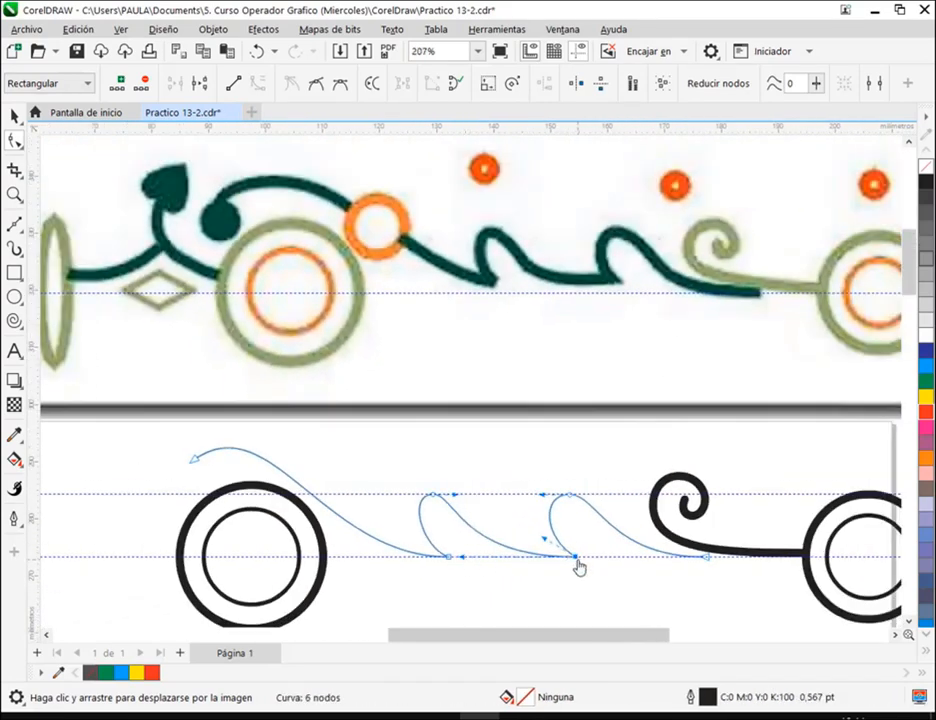
{"action": "left_click_drag", "start_coordinate": [580, 561], "coordinate": [586, 561]}
{"action": "left_click_drag", "start_coordinate": [441, 501], "coordinate": [455, 502]}
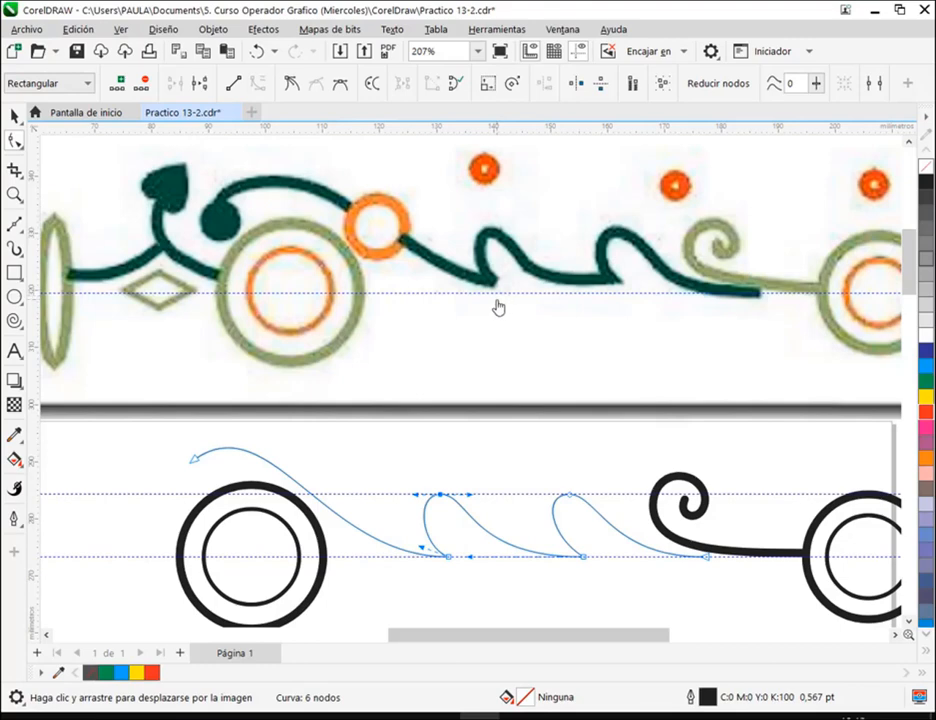
Raise the crest and base nodes of both waves slightly above the guidelines, leaving the end nodes in place
{"action": "left_click_drag", "start_coordinate": [493, 334], "coordinate": [489, 285]}
{"action": "left_click_drag", "start_coordinate": [619, 342], "coordinate": [619, 282]}
{"action": "mouse_move", "coordinate": [381, 598]}
{"action": "left_mouse_down"}
{"action": "mouse_move", "coordinate": [545, 472]}
{"action": "mouse_move", "coordinate": [537, 473]}
{"action": "left_mouse_up"}
{"action": "left_click_drag", "start_coordinate": [384, 592], "coordinate": [598, 462]}
{"action": "left_click_drag", "start_coordinate": [582, 558], "coordinate": [580, 559]}
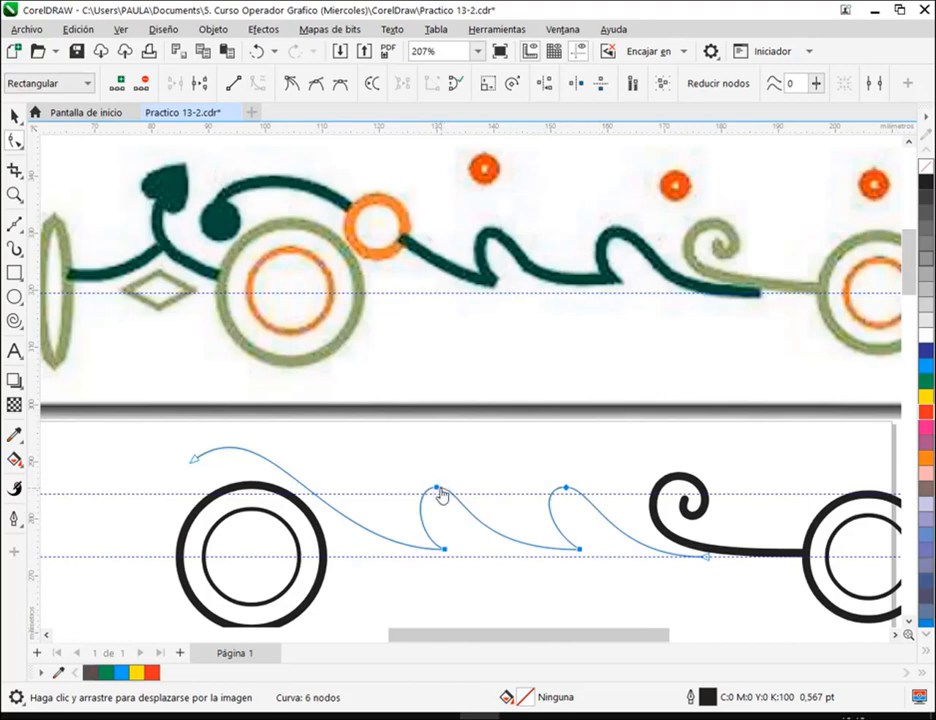
{"action": "left_click", "coordinate": [565, 592]}
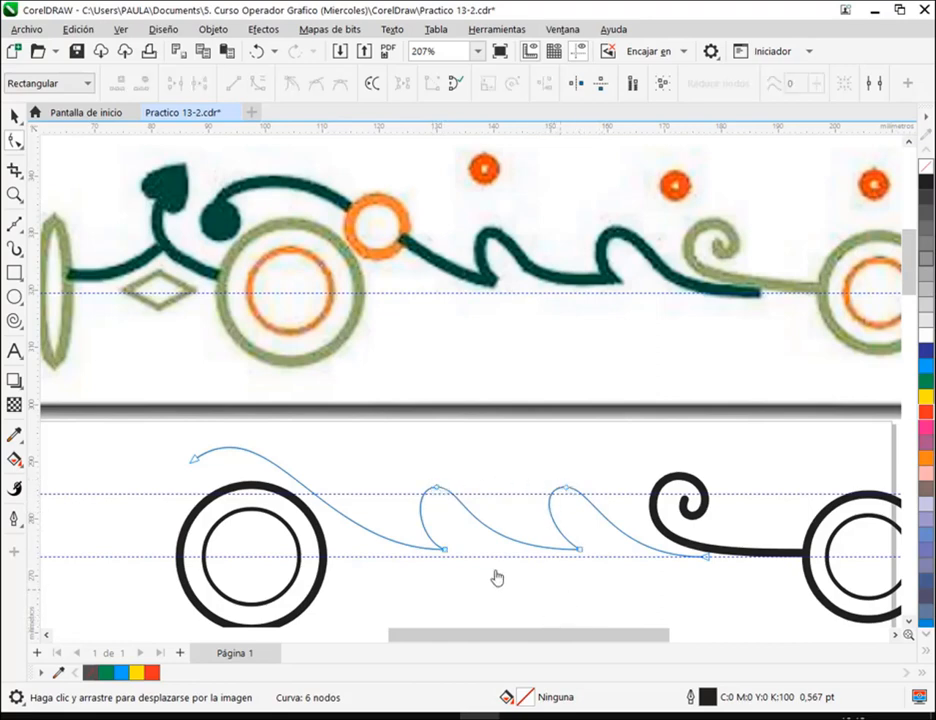
Refine the arch's two curve handles, move the first wave's base node slightly towards the second wave, and save the file
{"action": "left_click", "coordinate": [444, 551]}
{"action": "left_click_drag", "start_coordinate": [323, 556], "coordinate": [363, 558]}
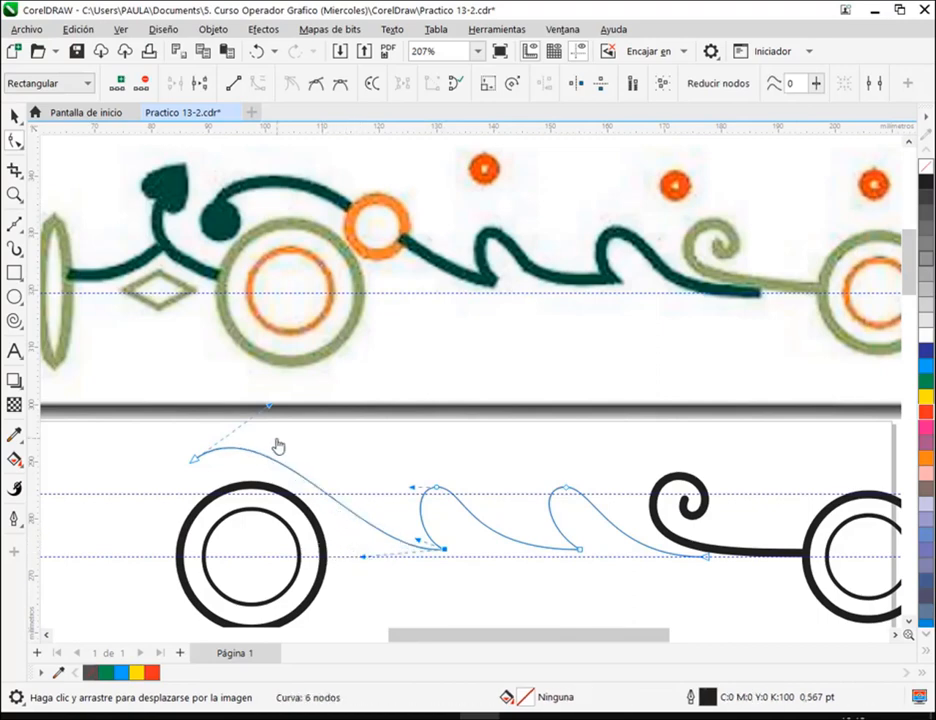
{"action": "left_click_drag", "start_coordinate": [269, 409], "coordinate": [320, 418]}
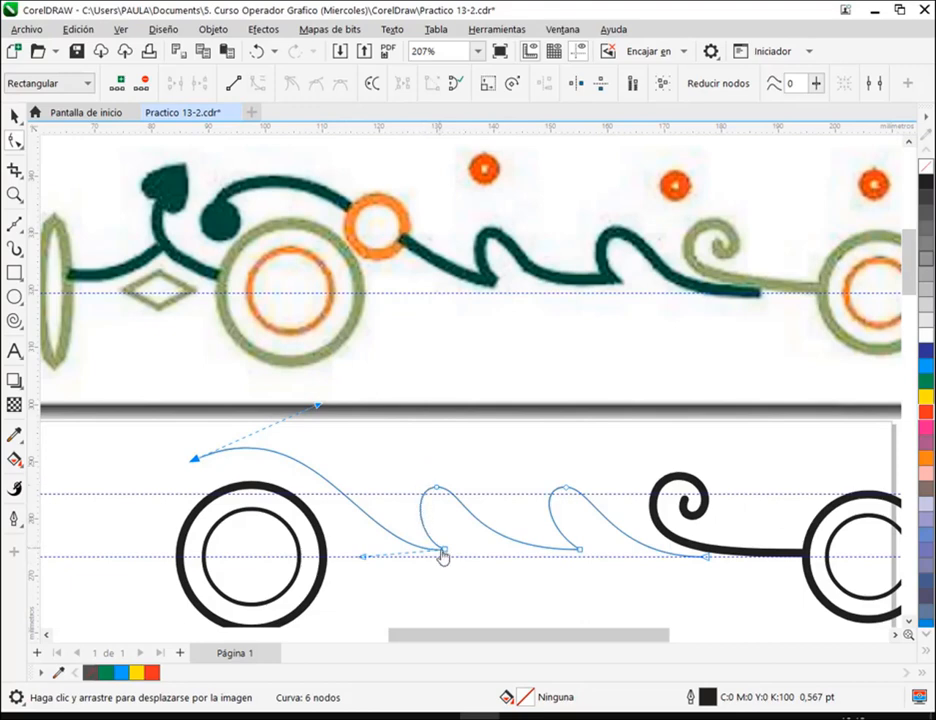
{"action": "left_click", "coordinate": [445, 553]}
{"action": "left_click_drag", "start_coordinate": [447, 552], "coordinate": [455, 553]}
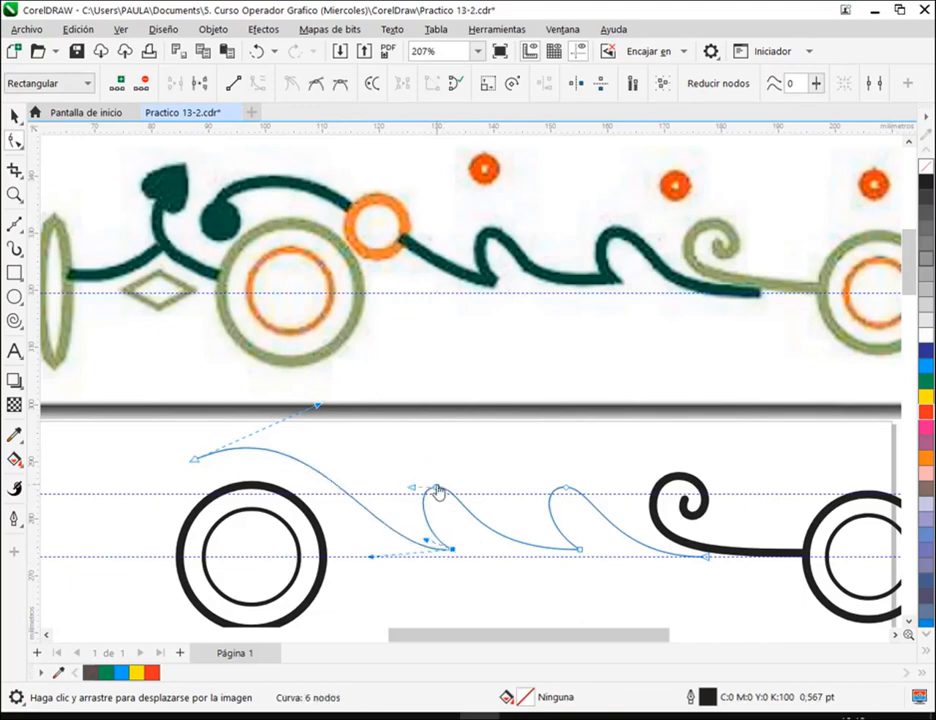
{"action": "left_click", "coordinate": [537, 482]}
{"action": "left_click", "coordinate": [76, 51]}
Set the wavy curve's outline width to 4.0 pt and save the drawing
{"action": "key", "text": "space"}
{"action": "left_click", "coordinate": [545, 464]}
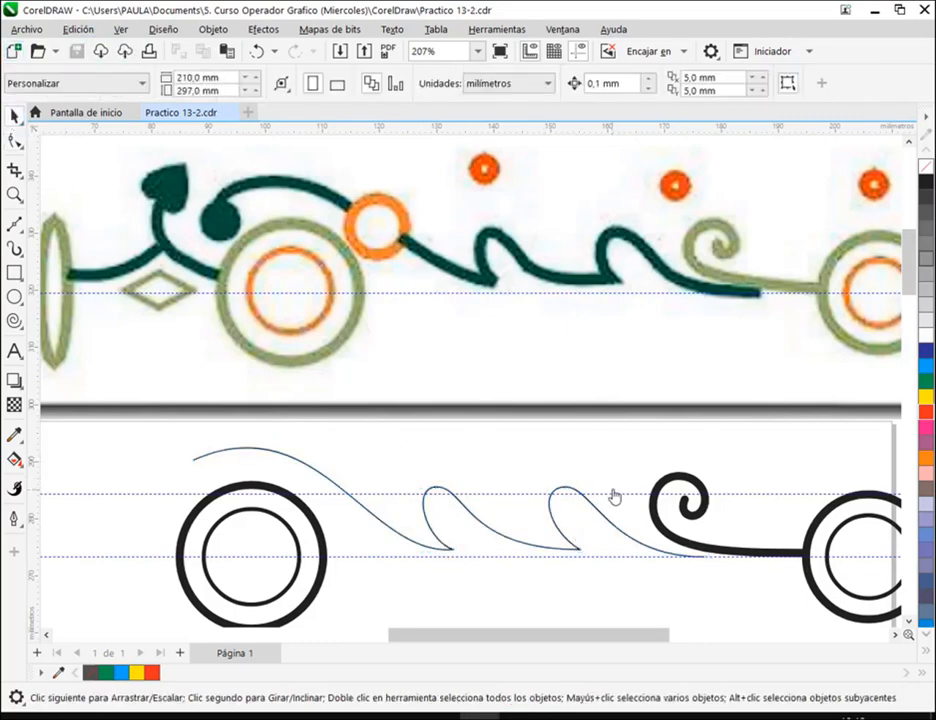
{"action": "left_click", "coordinate": [560, 545]}
{"action": "left_click", "coordinate": [545, 88]}
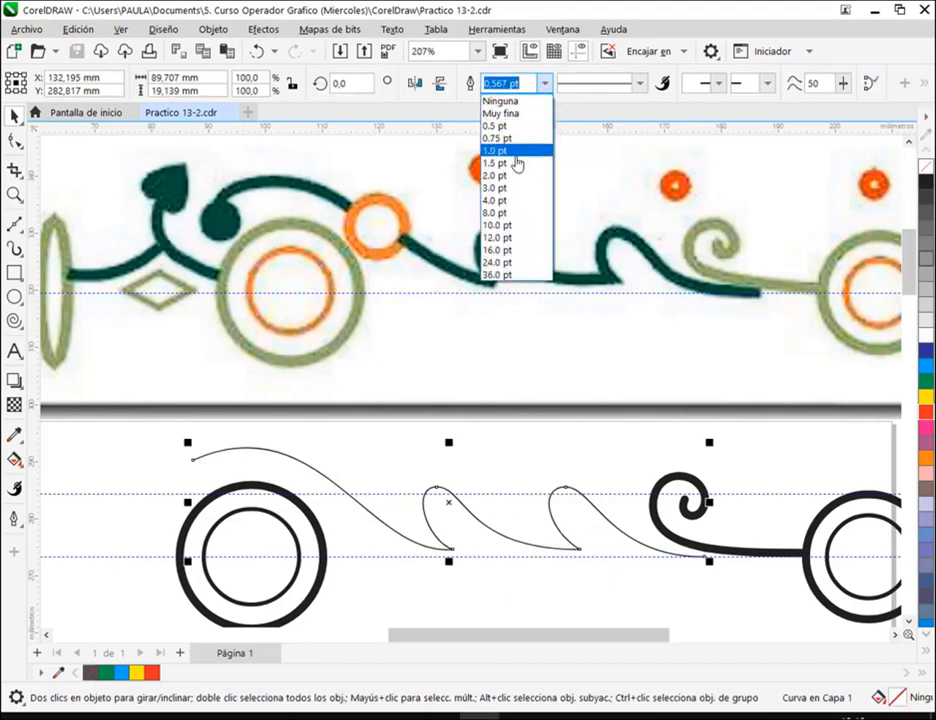
{"action": "left_click", "coordinate": [533, 200]}
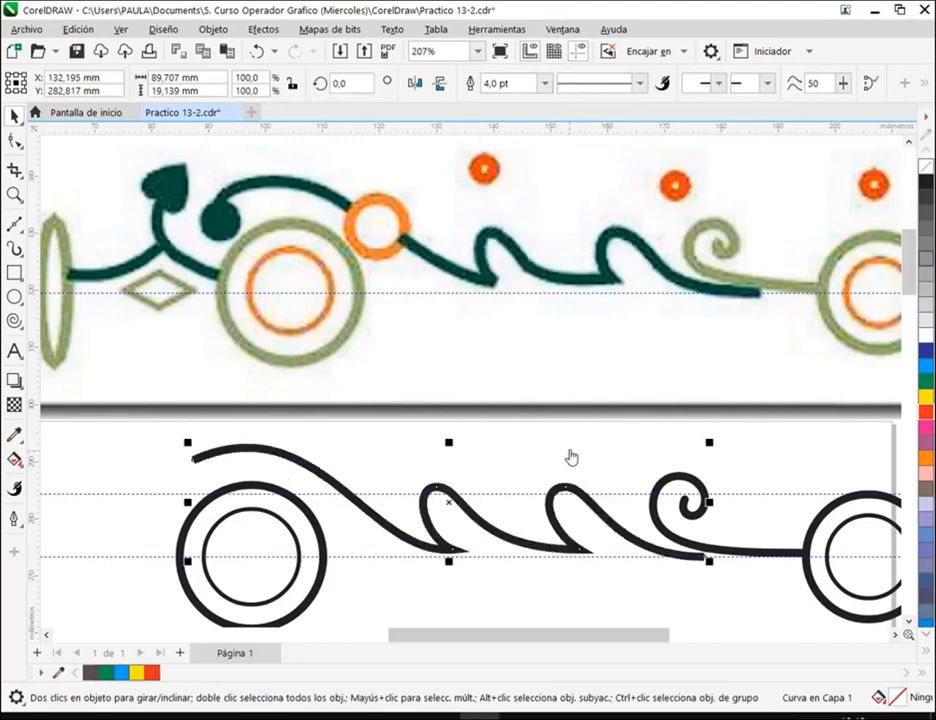
{"action": "left_click", "coordinate": [570, 457]}
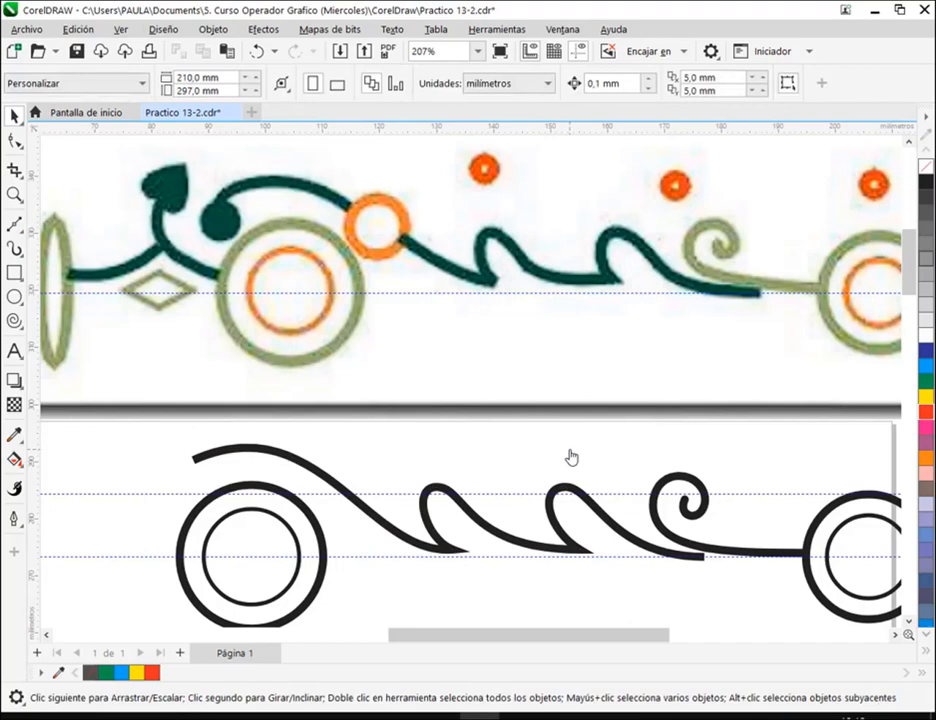
{"action": "left_click", "coordinate": [76, 51]}
{"action": "mouse_move", "coordinate": [422, 530]}
{"action": "left_mouse_down"}
{"action": "mouse_move", "coordinate": [478, 573]}
{"action": "mouse_move", "coordinate": [460, 552]}
{"action": "left_mouse_up"}
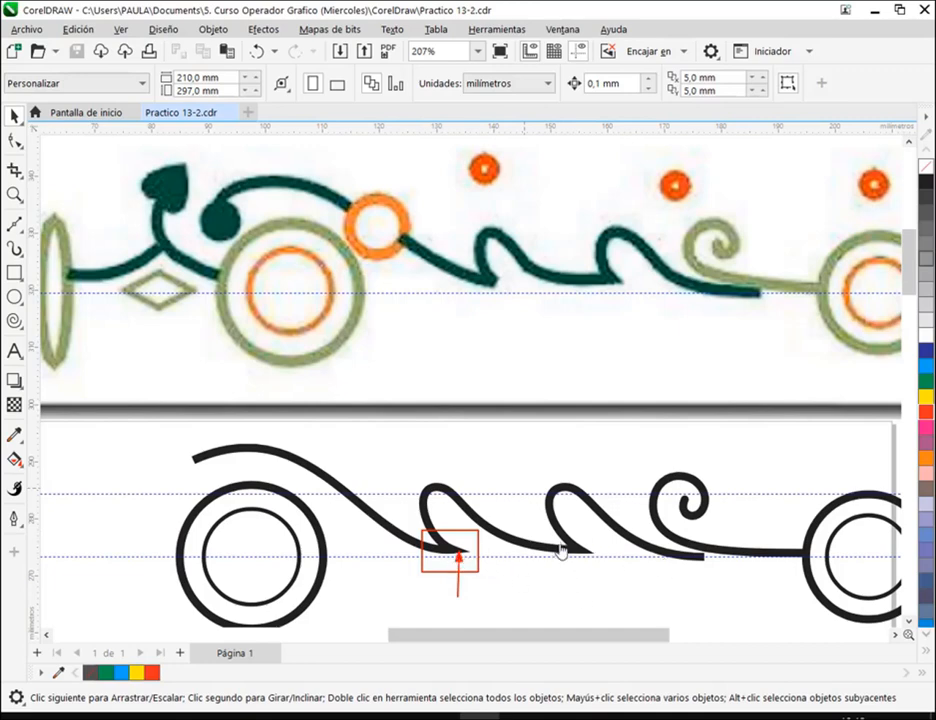
{"action": "mouse_move", "coordinate": [543, 533]}
{"action": "left_mouse_down"}
{"action": "mouse_move", "coordinate": [598, 567]}
{"action": "mouse_move", "coordinate": [581, 553]}
{"action": "left_mouse_up"}
{"action": "left_click_drag", "start_coordinate": [673, 486], "coordinate": [706, 522]}
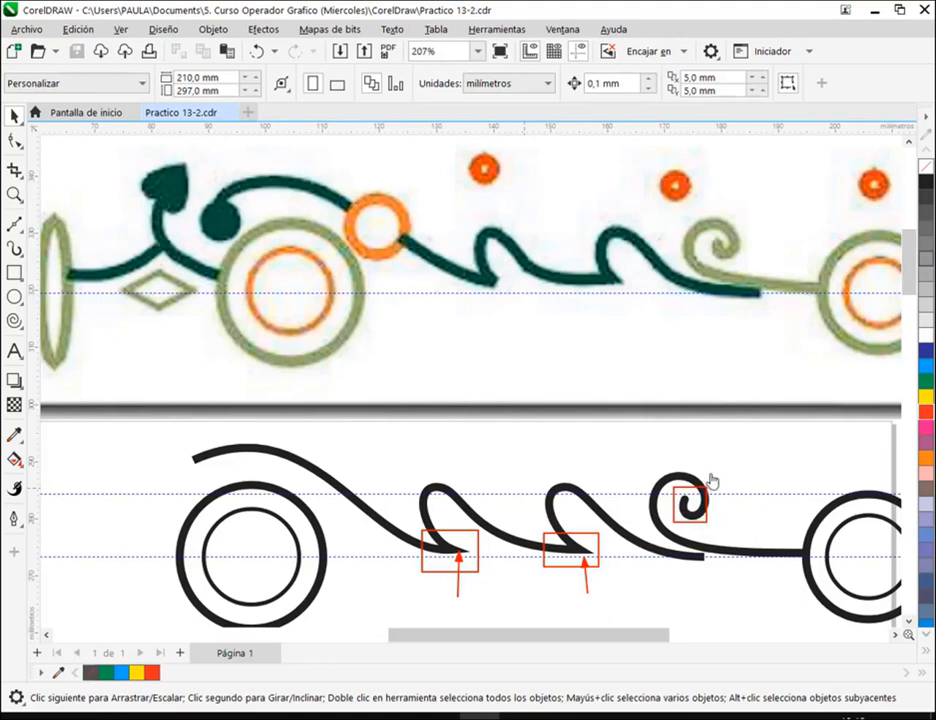
{"action": "left_click_drag", "start_coordinate": [778, 345], "coordinate": [761, 294]}
{"action": "left_click_drag", "start_coordinate": [712, 595], "coordinate": [704, 560]}
{"action": "key", "text": "Escape"}
Change the wavy curve's outline corners to bevelled with Outline Pen, after trying rounded ones, and save the drawing
{"action": "left_click", "coordinate": [451, 556]}
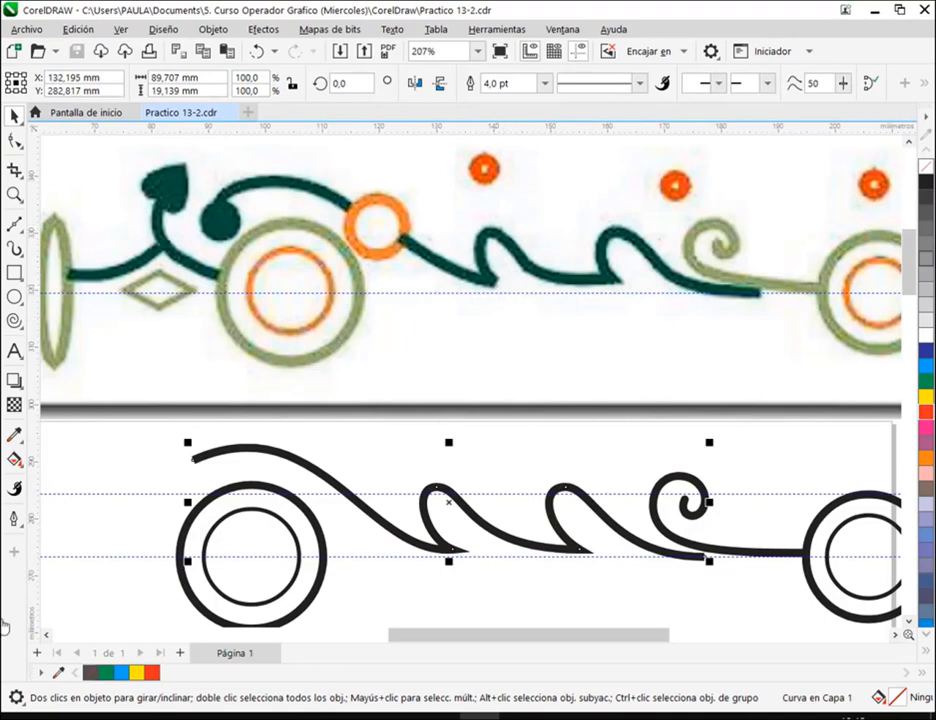
{"action": "left_click", "coordinate": [14, 518]}
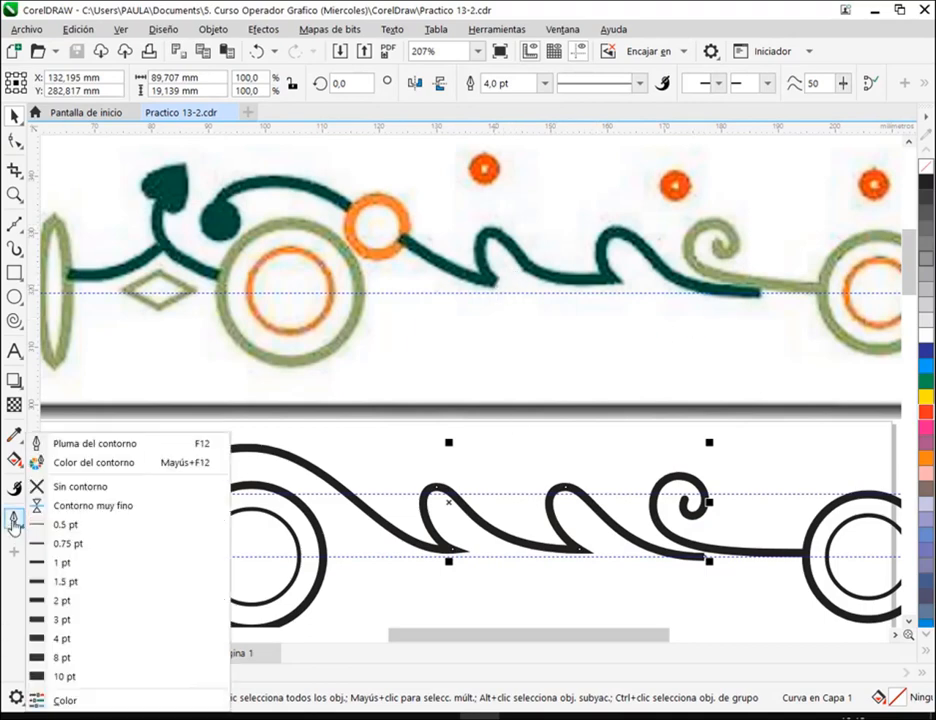
{"action": "left_click", "coordinate": [92, 443]}
{"action": "left_click_drag", "start_coordinate": [478, 188], "coordinate": [520, 63]}
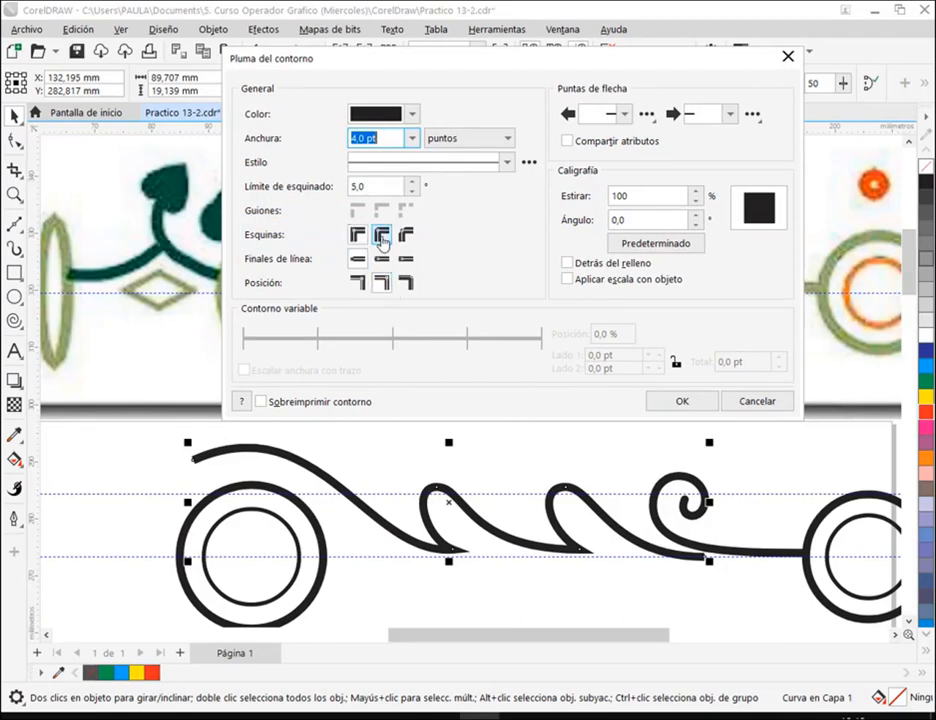
{"action": "left_click", "coordinate": [382, 236]}
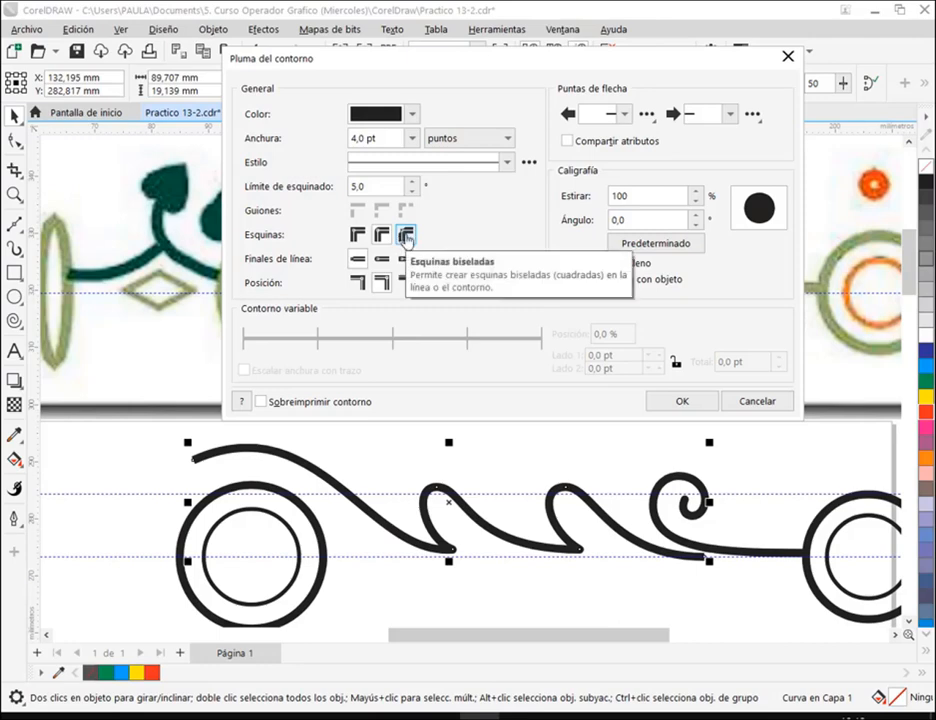
{"action": "left_click", "coordinate": [406, 232]}
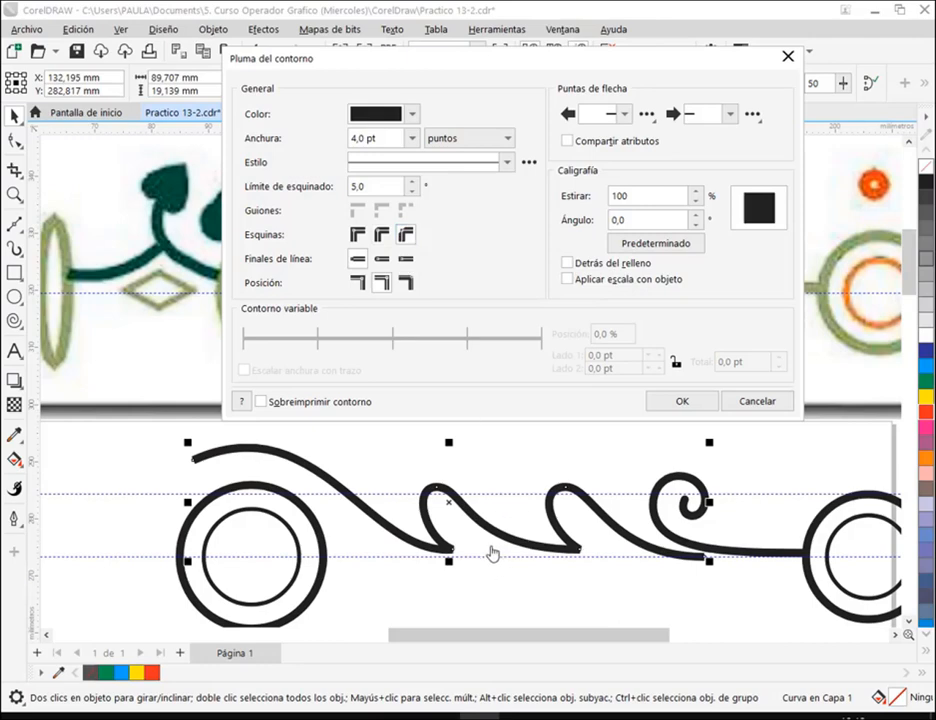
{"action": "left_click", "coordinate": [667, 405]}
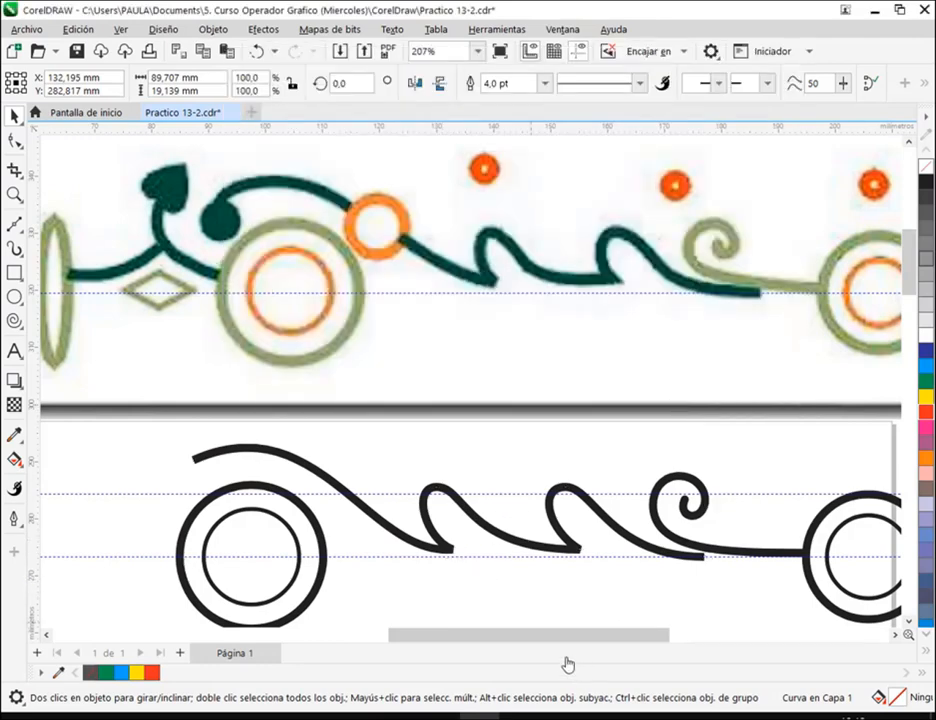
{"action": "left_click", "coordinate": [82, 58]}
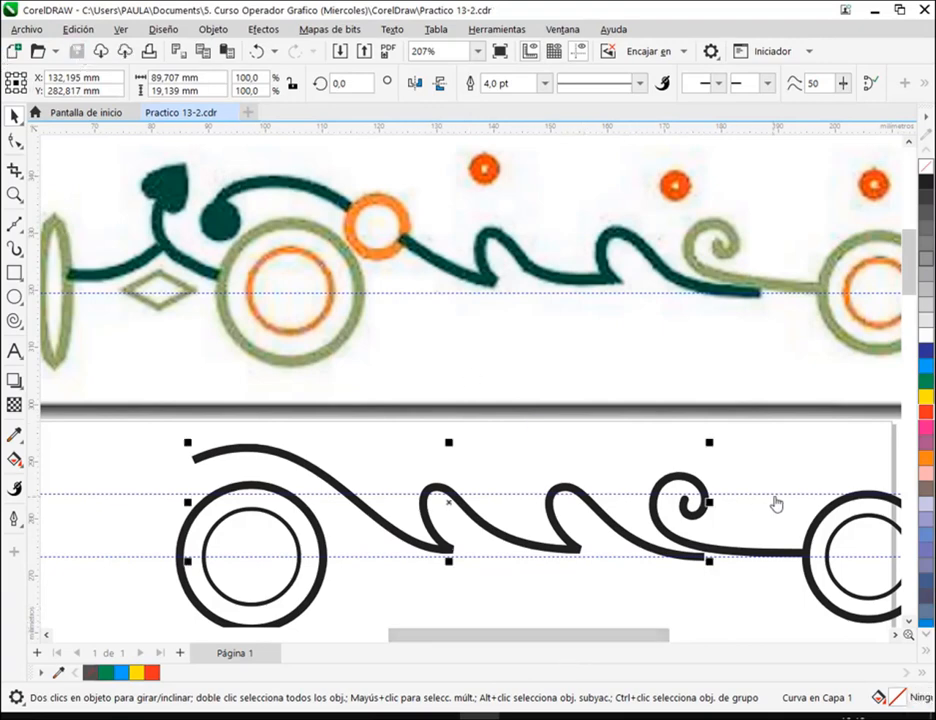
{"action": "left_click", "coordinate": [783, 461]}
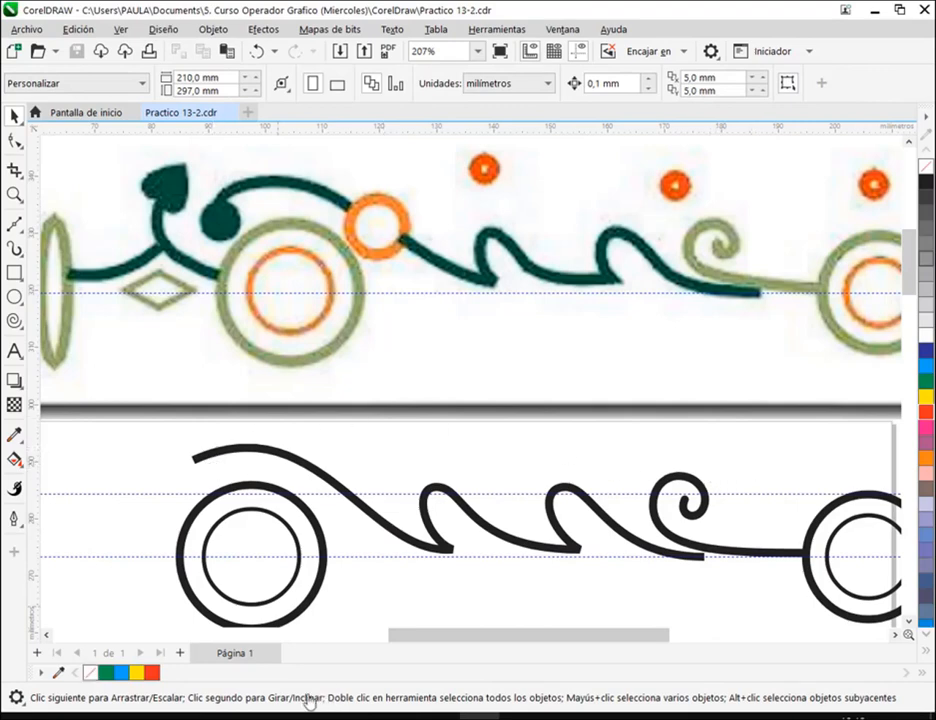
Switch to the Google Meet call to read its chat messages, and return to CorelDRAW
{"action": "mouse_move", "coordinate": [318, 712]}
{"action": "left_click", "coordinate": [152, 638]}
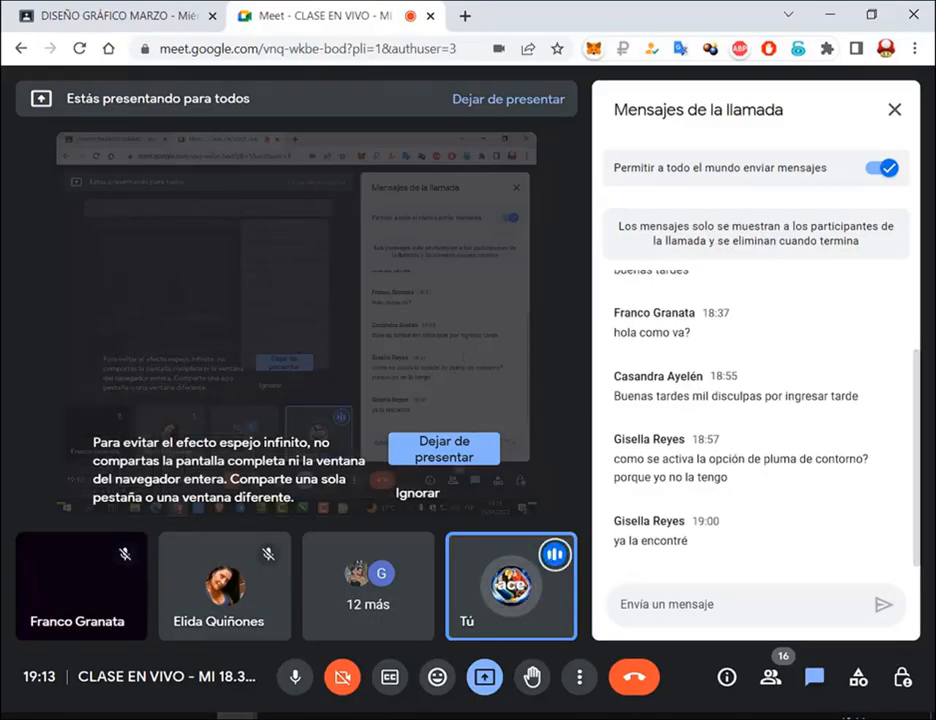
{"action": "key", "text": "alt+Tab"}
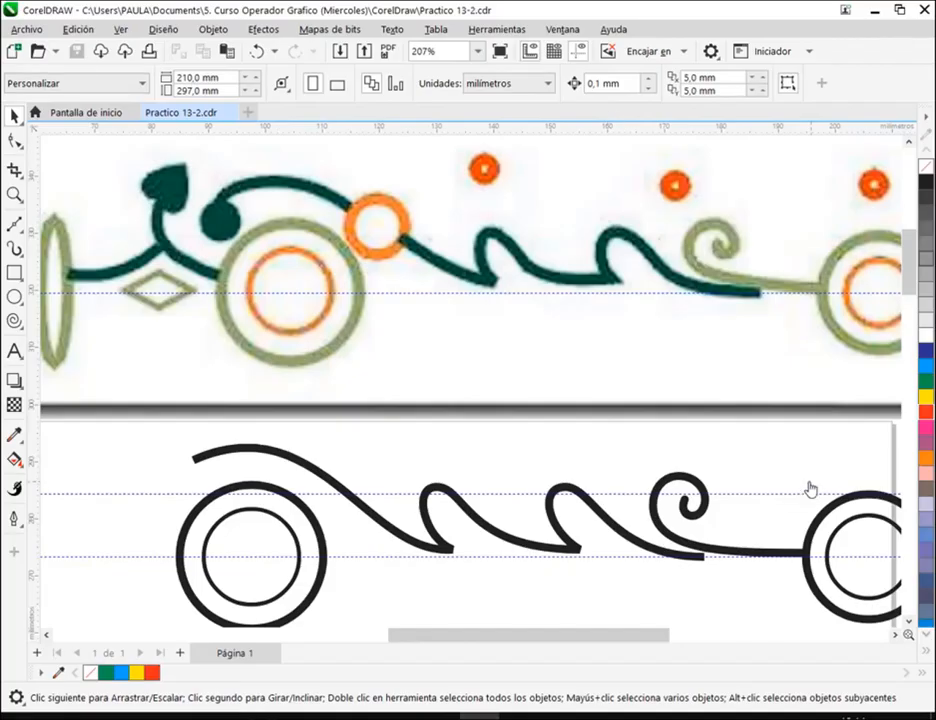
{"action": "scroll", "coordinate": [812, 489], "scroll_direction": "down", "scroll_amount": 3}
{"action": "left_click_drag", "start_coordinate": [773, 529], "coordinate": [650, 420]}
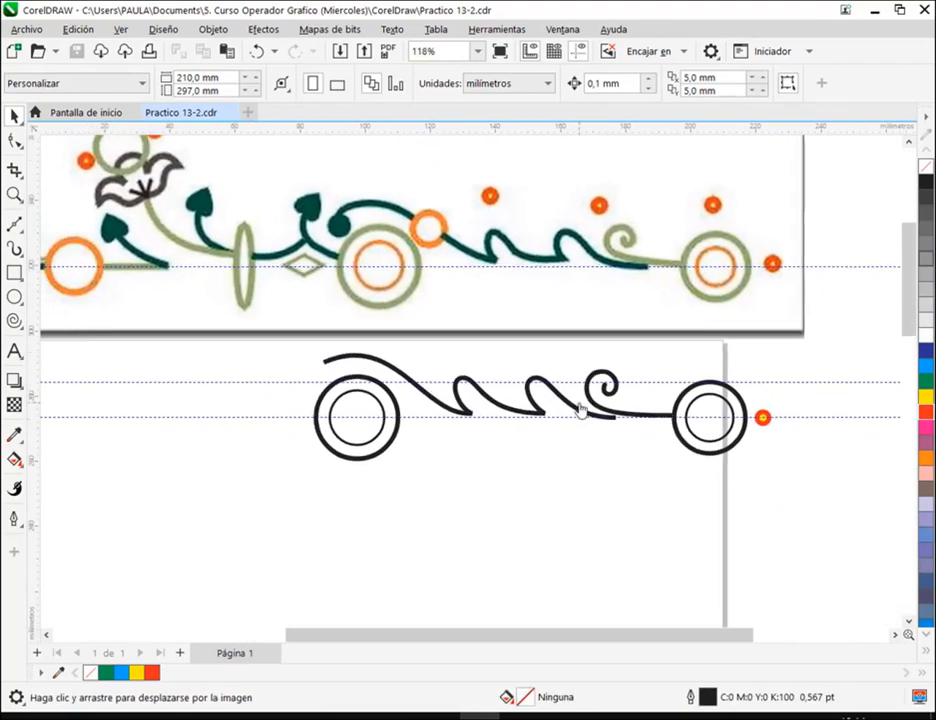
{"action": "scroll", "coordinate": [567, 418], "scroll_direction": "up", "scroll_amount": 3}
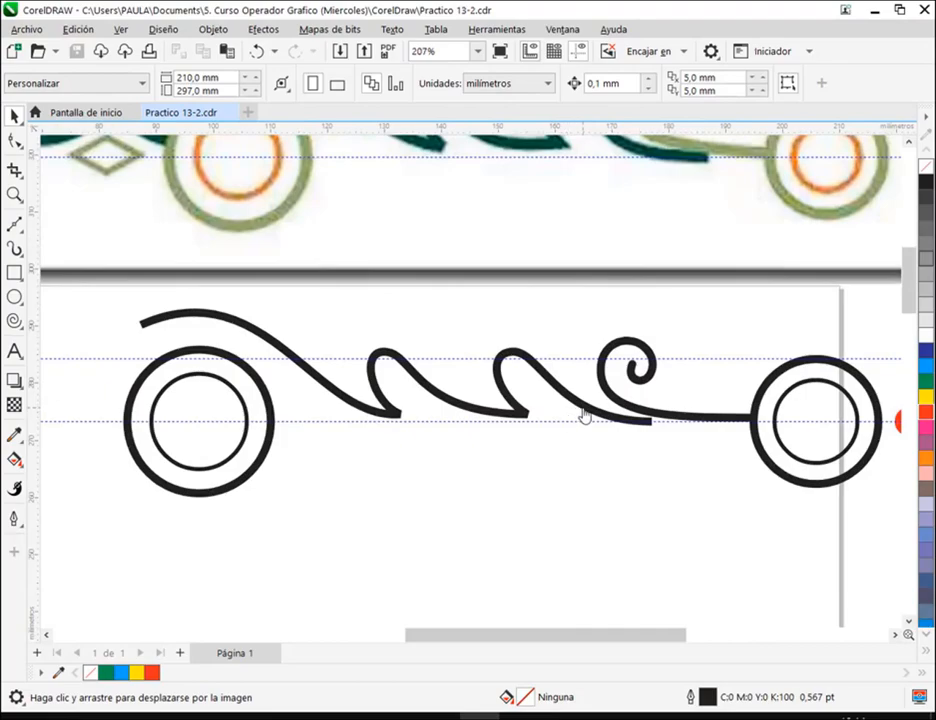
Check the class call's chat for new questions in Google Meet and return to the drawing in CorelDRAW
{"action": "left_click_drag", "start_coordinate": [748, 401], "coordinate": [694, 460]}
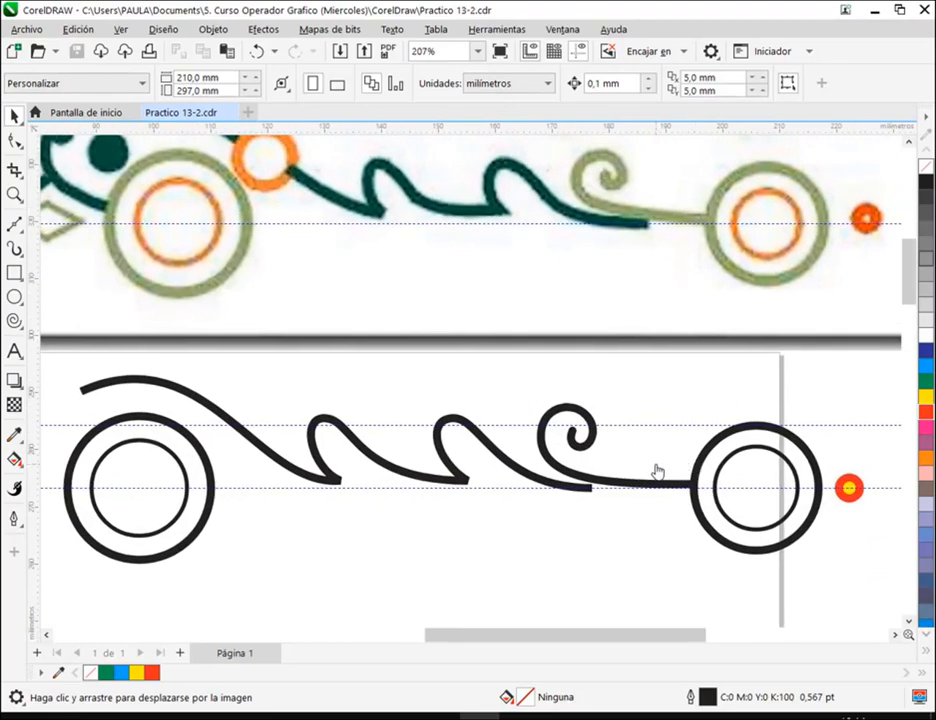
{"action": "key", "text": "alt+Tab"}
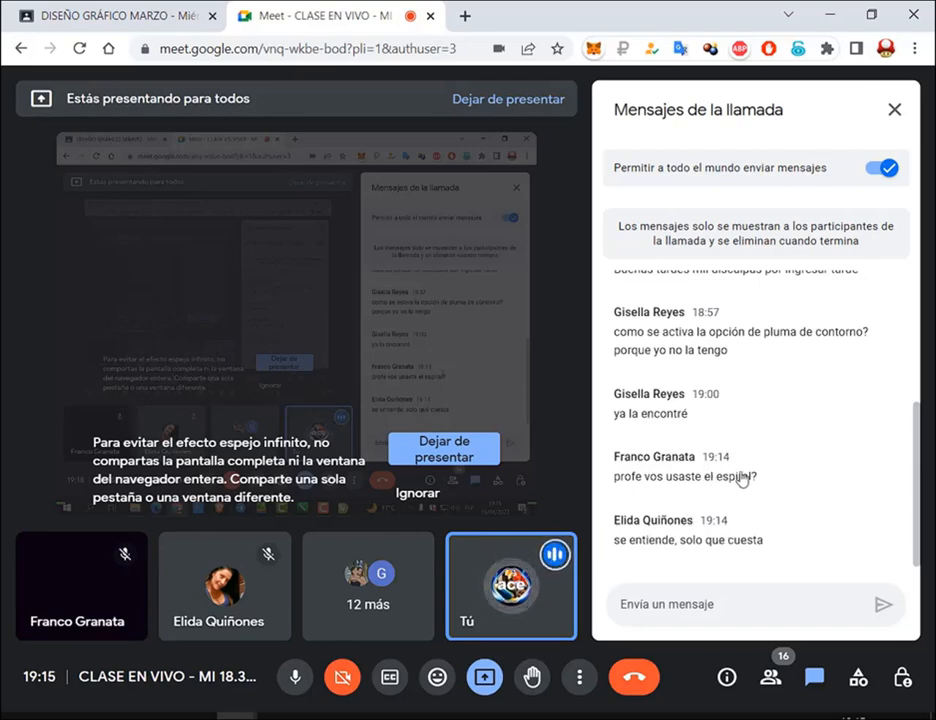
{"action": "left_click", "coordinate": [480, 716]}
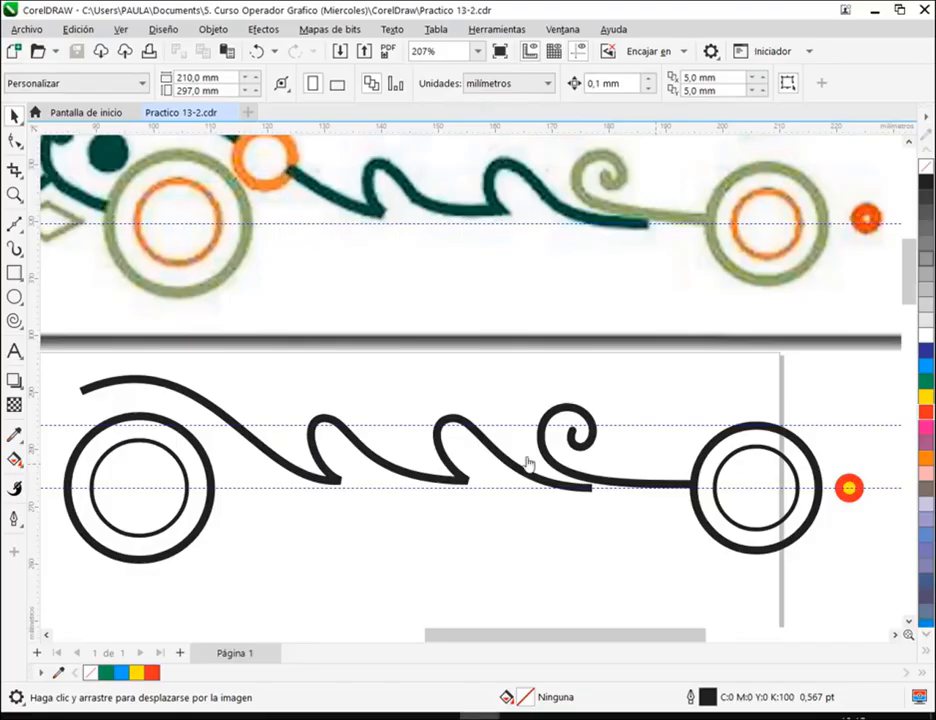
Trace the green curl in the reference image with a rough four-node Bézier path, from the large circle to the curl's inner end
{"action": "left_click_drag", "start_coordinate": [618, 445], "coordinate": [493, 491]}
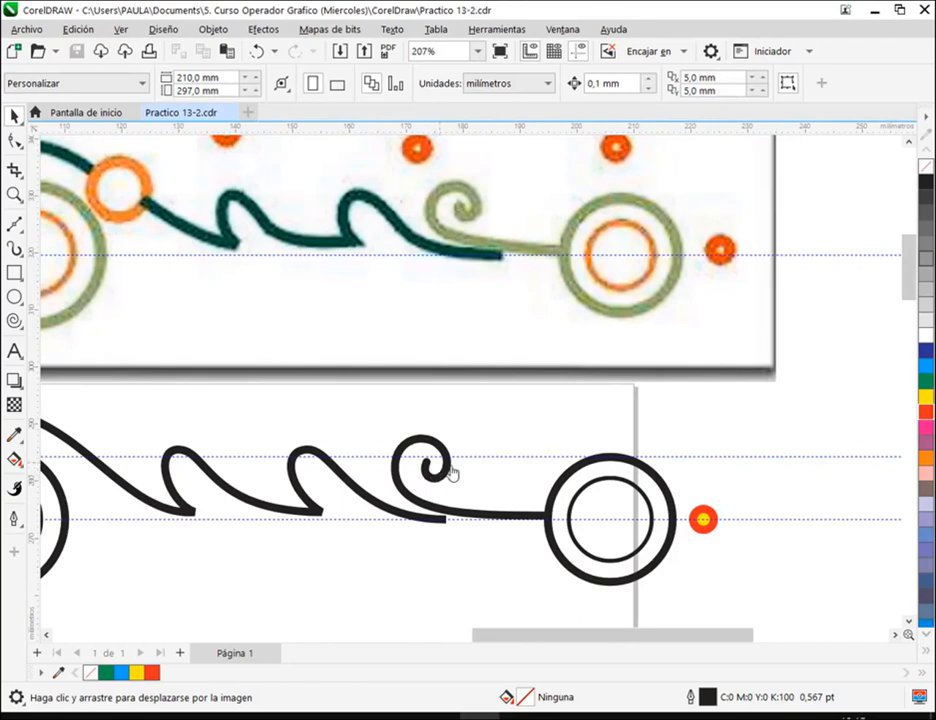
{"action": "left_click", "coordinate": [15, 228]}
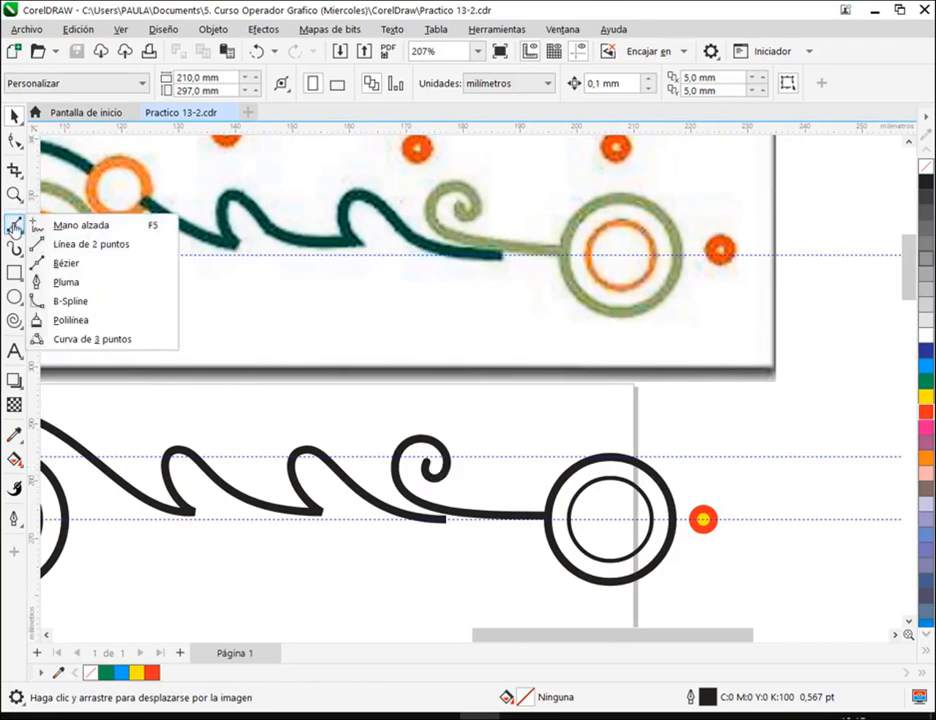
{"action": "left_click", "coordinate": [66, 263]}
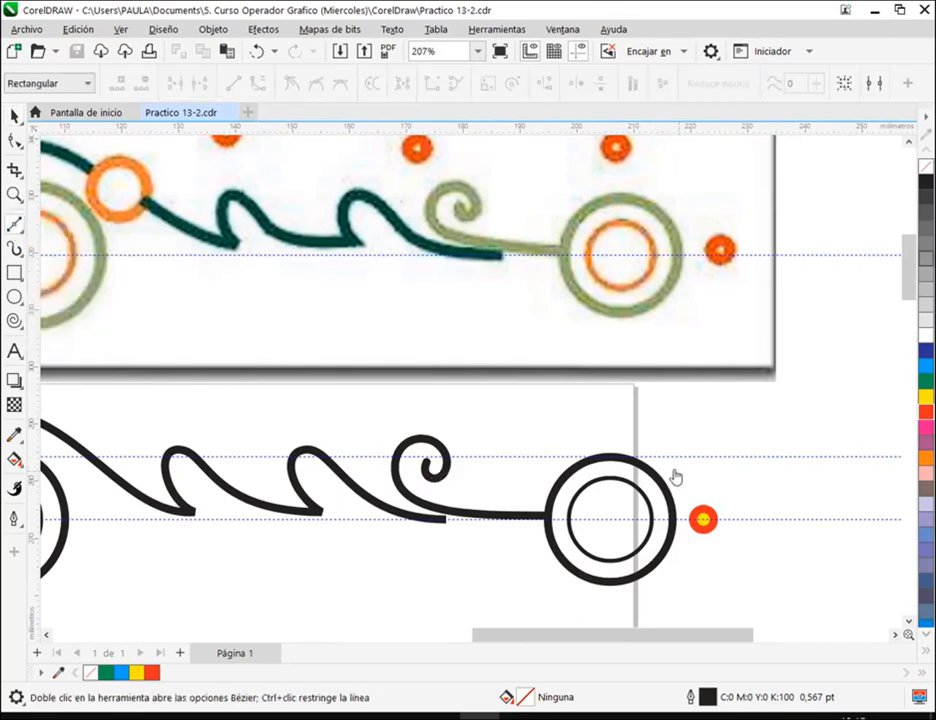
{"action": "scroll", "coordinate": [560, 380], "scroll_direction": "up", "scroll_amount": 3}
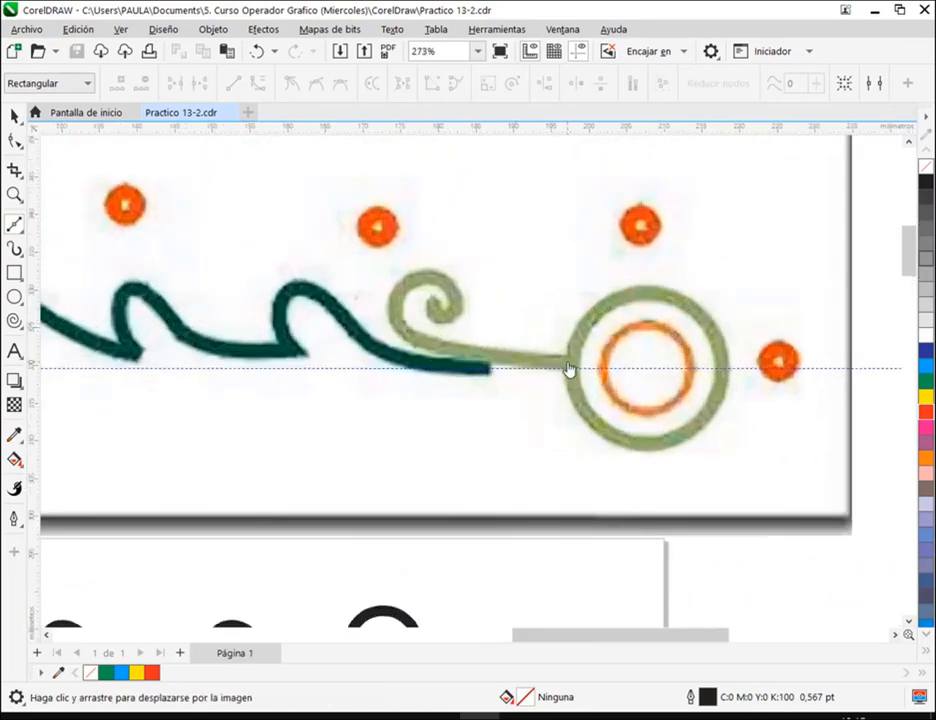
{"action": "left_click", "coordinate": [567, 366]}
{"action": "left_click", "coordinate": [397, 326]}
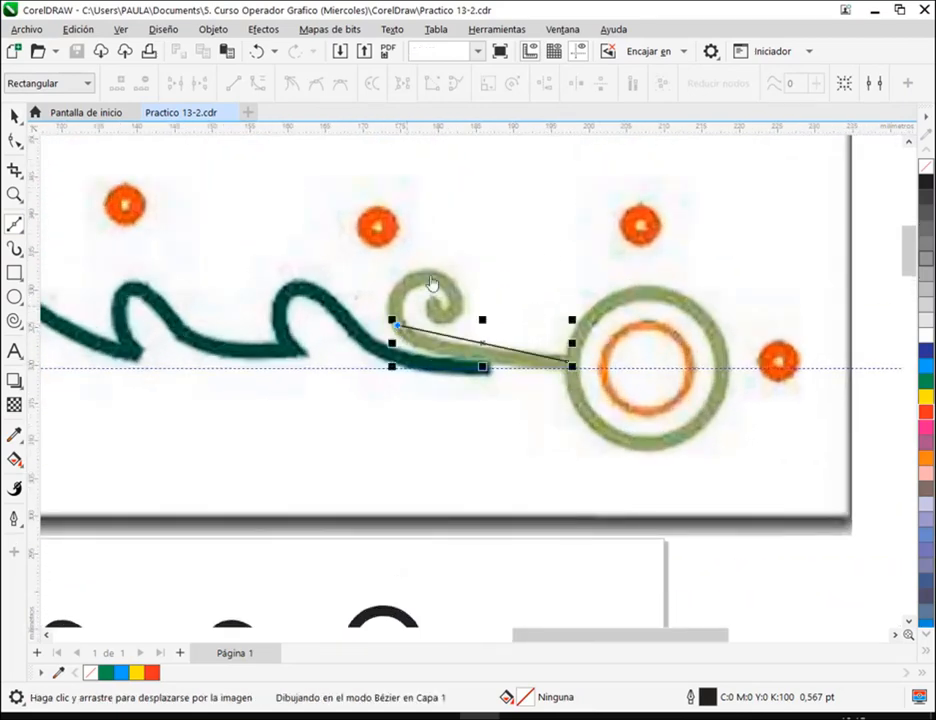
{"action": "left_click", "coordinate": [430, 276]}
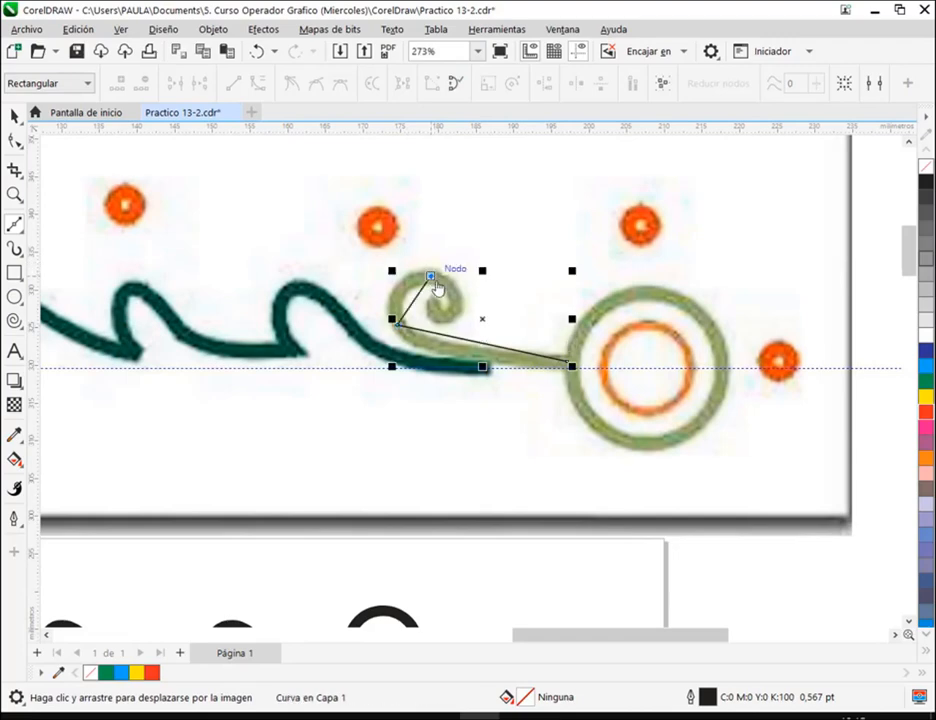
{"action": "left_click", "coordinate": [430, 300]}
Convert all segments of the traced path to curves and bend the long tail segment along the green stem
{"action": "left_click", "coordinate": [14, 141]}
{"action": "left_click_drag", "start_coordinate": [361, 251], "coordinate": [650, 435]}
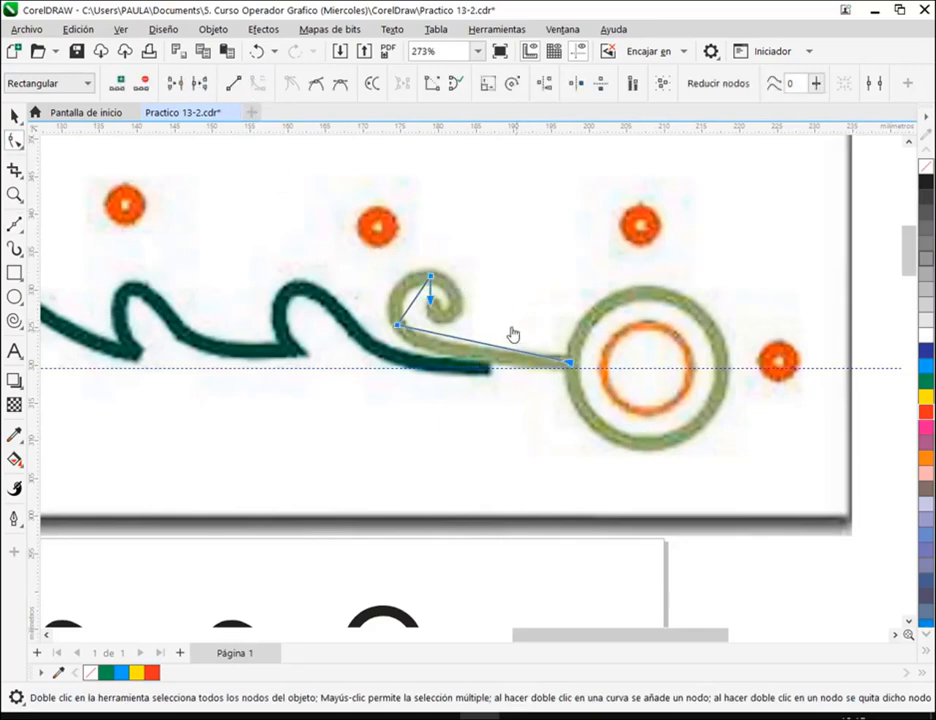
{"action": "scroll", "coordinate": [491, 346], "scroll_direction": "up", "scroll_amount": 2}
{"action": "left_click_drag", "start_coordinate": [487, 366], "coordinate": [456, 376]}
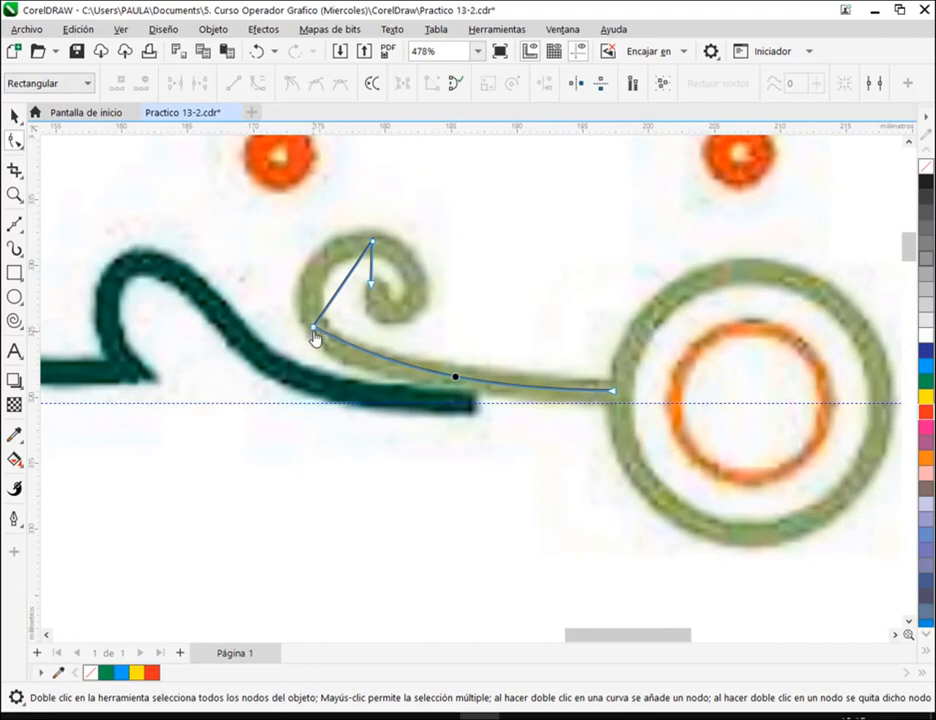
Make the traced curl's lower-left and upper nodes symmetrical
{"action": "left_click", "coordinate": [314, 330]}
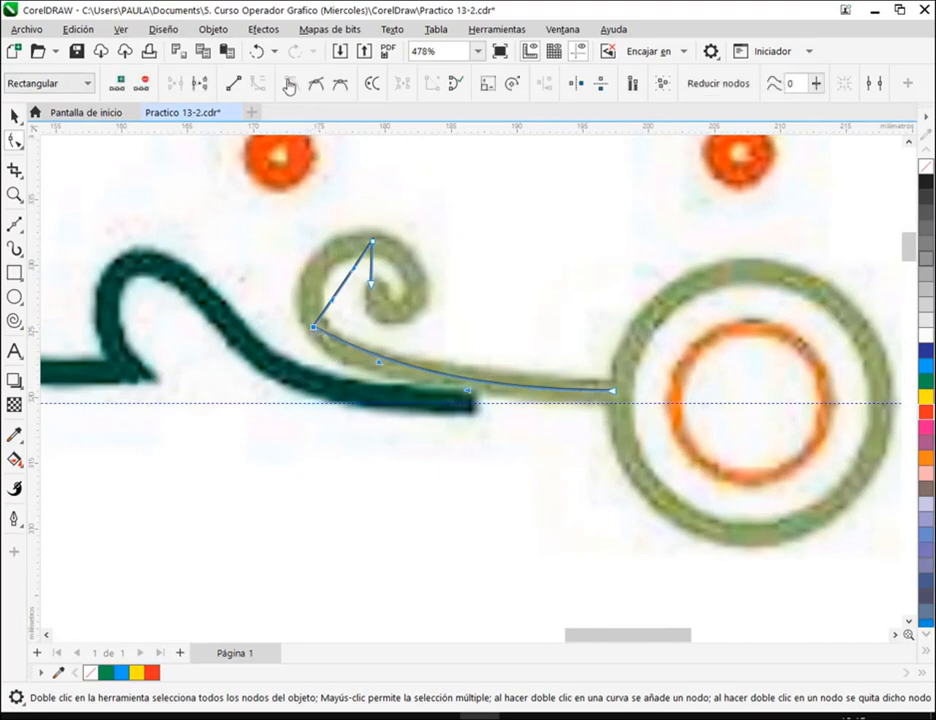
{"action": "left_click_drag", "start_coordinate": [259, 205], "coordinate": [418, 346]}
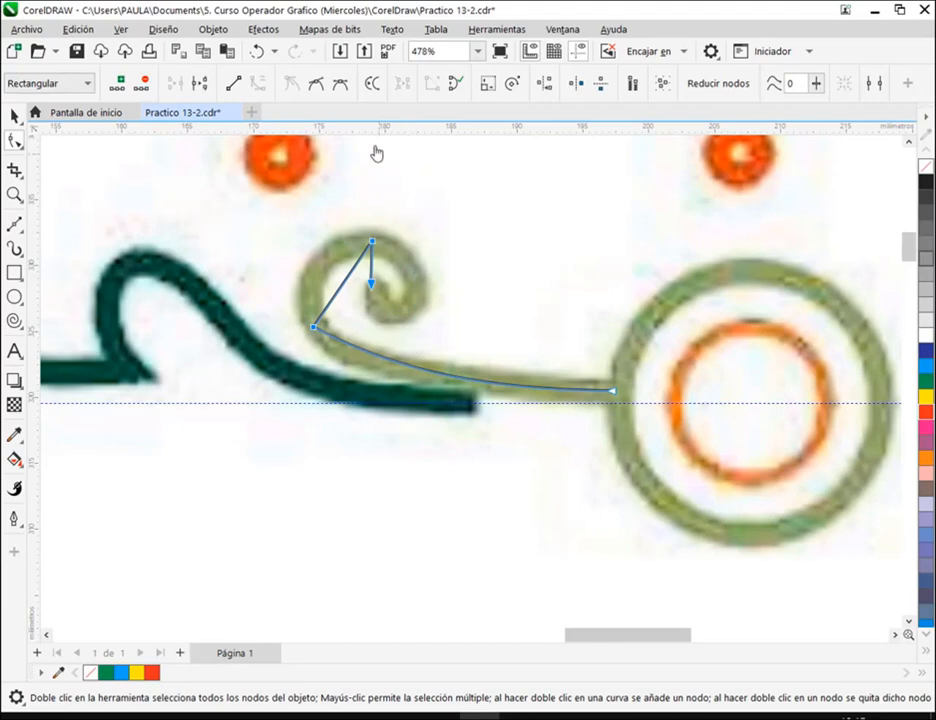
{"action": "left_click", "coordinate": [340, 90]}
{"action": "left_click", "coordinate": [316, 342]}
{"action": "left_click", "coordinate": [315, 332]}
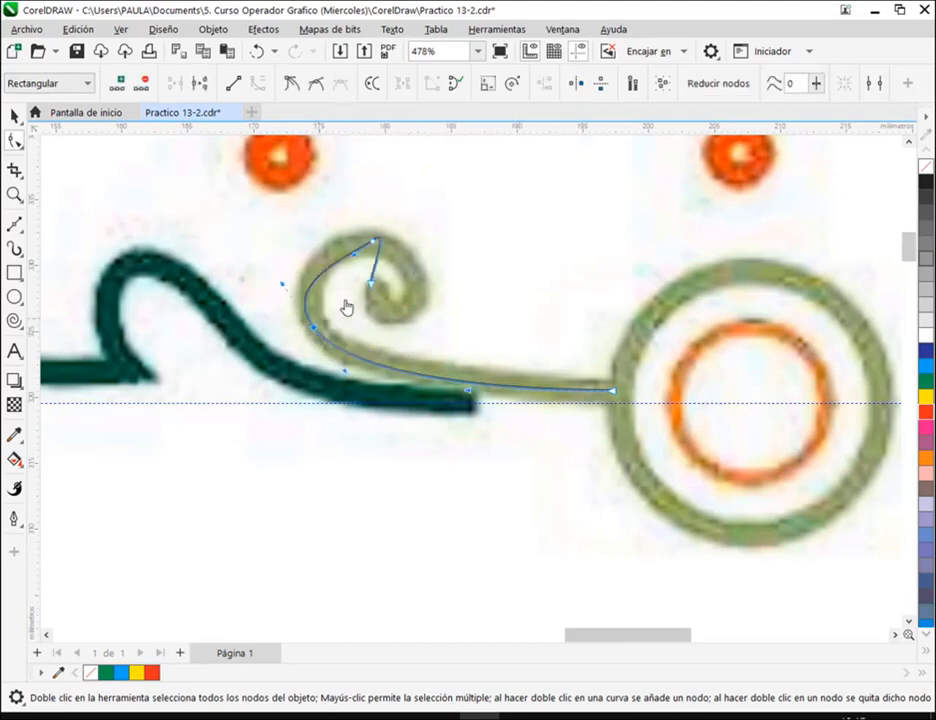
Add a node on the curl's inner segment, move it to the curl's right side, and level the top node's handles
{"action": "left_click", "coordinate": [377, 241]}
{"action": "left_click_drag", "start_coordinate": [395, 237], "coordinate": [378, 287]}
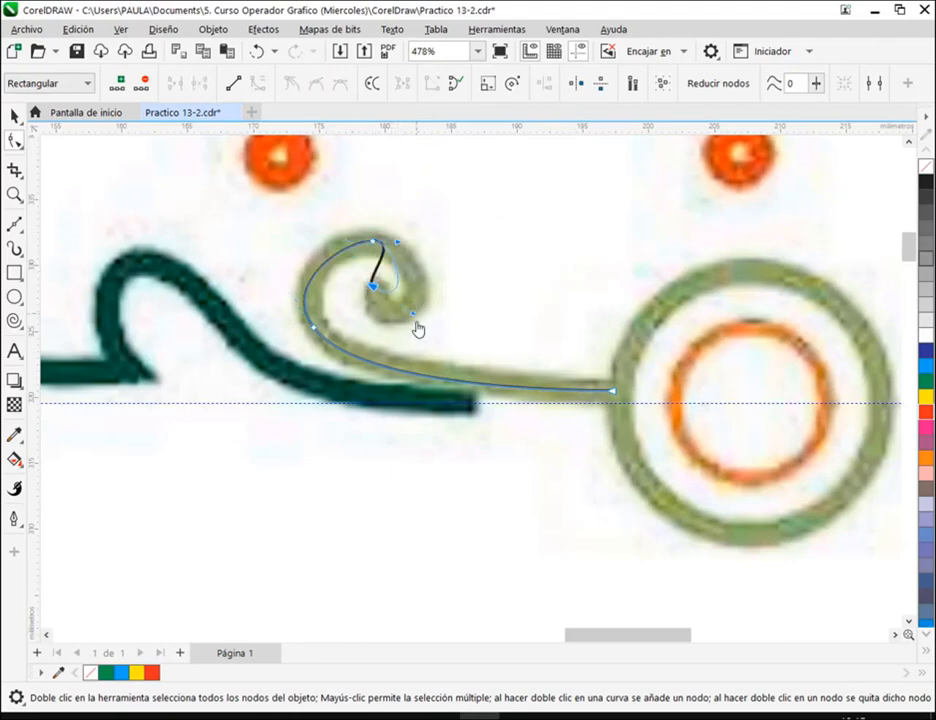
{"action": "double_click", "coordinate": [388, 268]}
{"action": "left_click_drag", "start_coordinate": [388, 268], "coordinate": [418, 295]}
{"action": "left_click", "coordinate": [376, 244]}
{"action": "left_click_drag", "start_coordinate": [383, 249], "coordinate": [406, 248]}
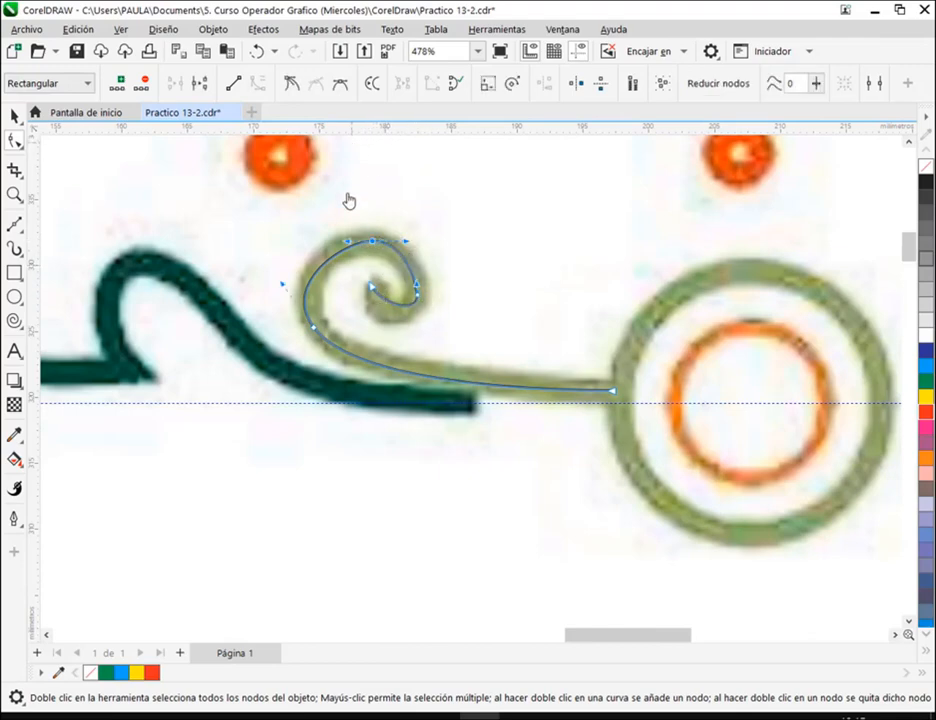
Round the curl's inner turn with the right node's handle and adjust the left node's upper handle to follow the green line
{"action": "left_click", "coordinate": [418, 299]}
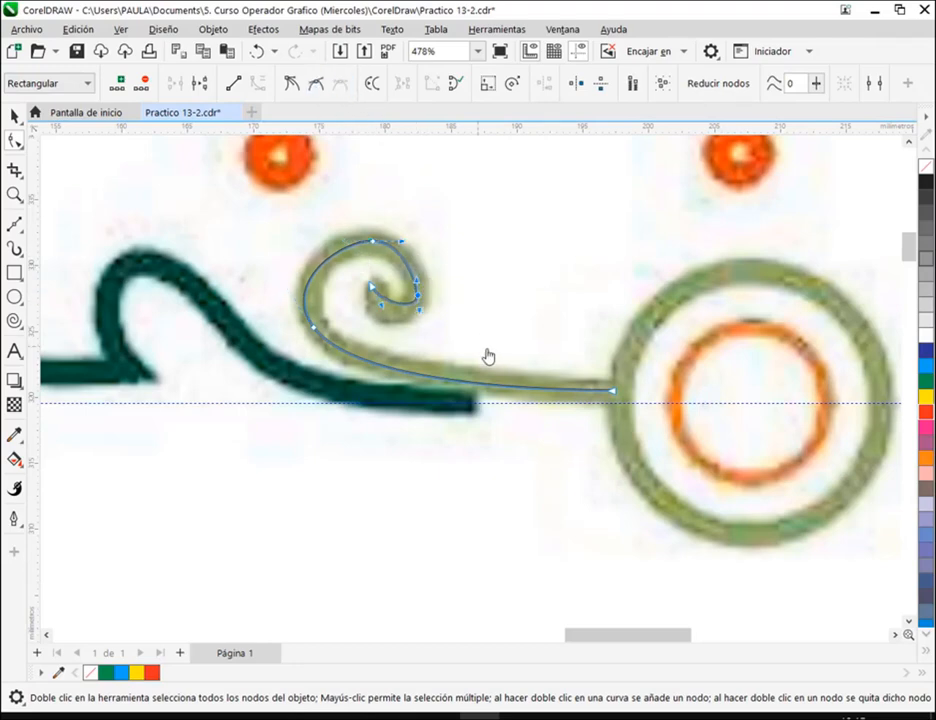
{"action": "left_click_drag", "start_coordinate": [418, 317], "coordinate": [364, 315]}
{"action": "left_click", "coordinate": [373, 242]}
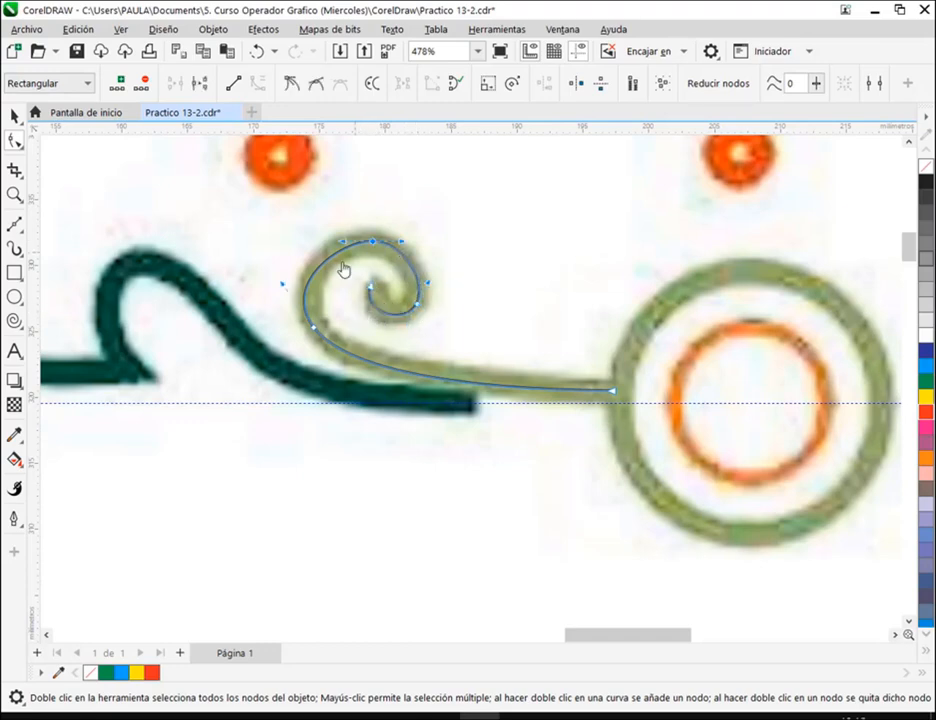
{"action": "left_click_drag", "start_coordinate": [283, 286], "coordinate": [288, 269]}
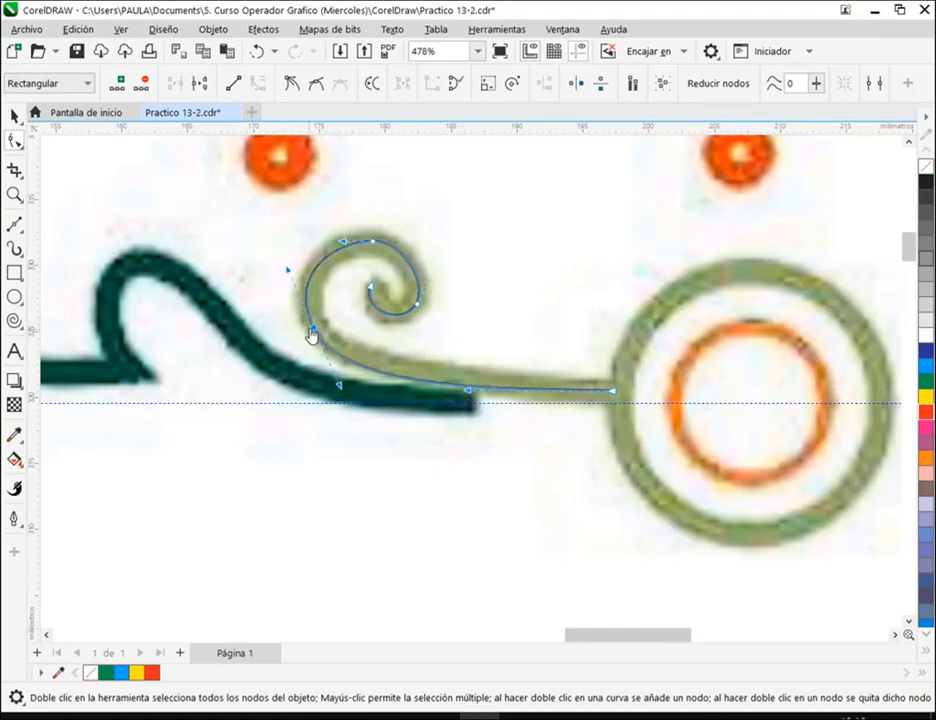
Raise the curl's left node, lengthen its lower handle downwards, and shorten the tail's handle near the large circle
{"action": "left_click_drag", "start_coordinate": [316, 334], "coordinate": [315, 327]}
{"action": "left_click", "coordinate": [470, 398]}
{"action": "left_click_drag", "start_coordinate": [470, 398], "coordinate": [528, 396]}
{"action": "left_click", "coordinate": [374, 245]}
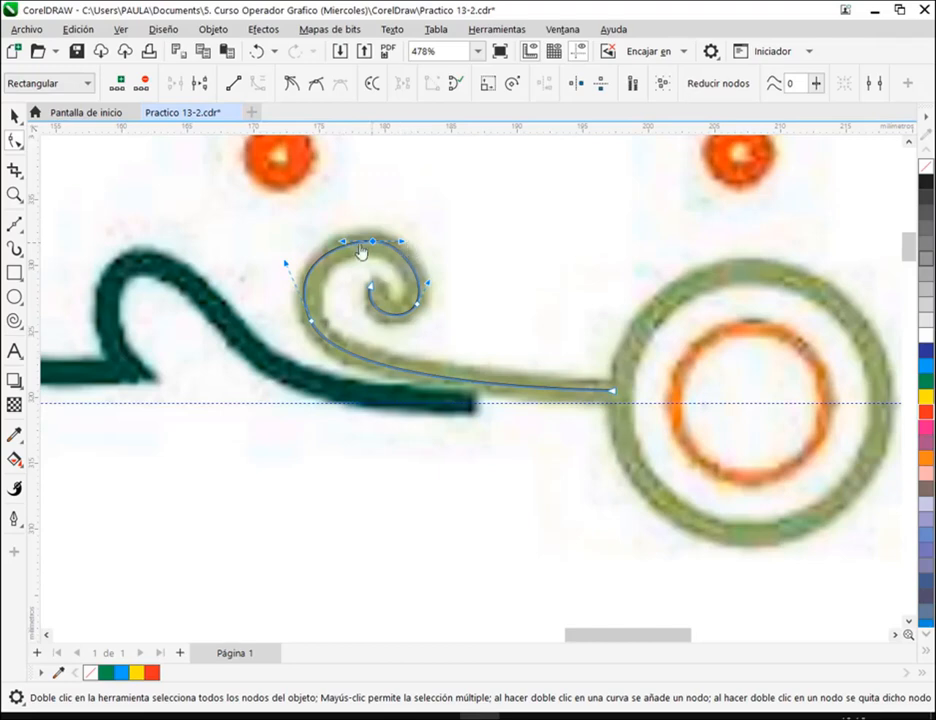
{"action": "left_click_drag", "start_coordinate": [312, 322], "coordinate": [314, 308]}
{"action": "mouse_move", "coordinate": [335, 369]}
{"action": "left_mouse_down"}
{"action": "mouse_move", "coordinate": [311, 380]}
{"action": "mouse_move", "coordinate": [326, 382]}
{"action": "mouse_move", "coordinate": [326, 372]}
{"action": "left_mouse_up"}
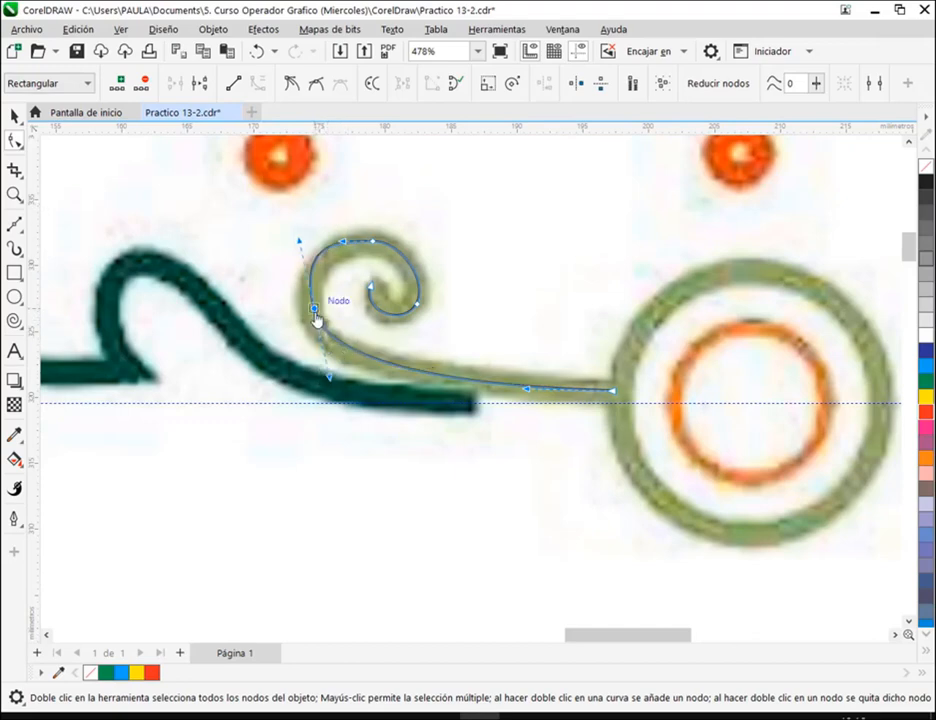
Make the curl's left node smooth and adjust its two handles separately to match the green line
{"action": "left_click", "coordinate": [318, 88]}
{"action": "mouse_move", "coordinate": [301, 243]}
{"action": "left_mouse_down"}
{"action": "mouse_move", "coordinate": [309, 270]}
{"action": "mouse_move", "coordinate": [311, 262]}
{"action": "left_mouse_up"}
{"action": "left_click_drag", "start_coordinate": [322, 378], "coordinate": [323, 383]}
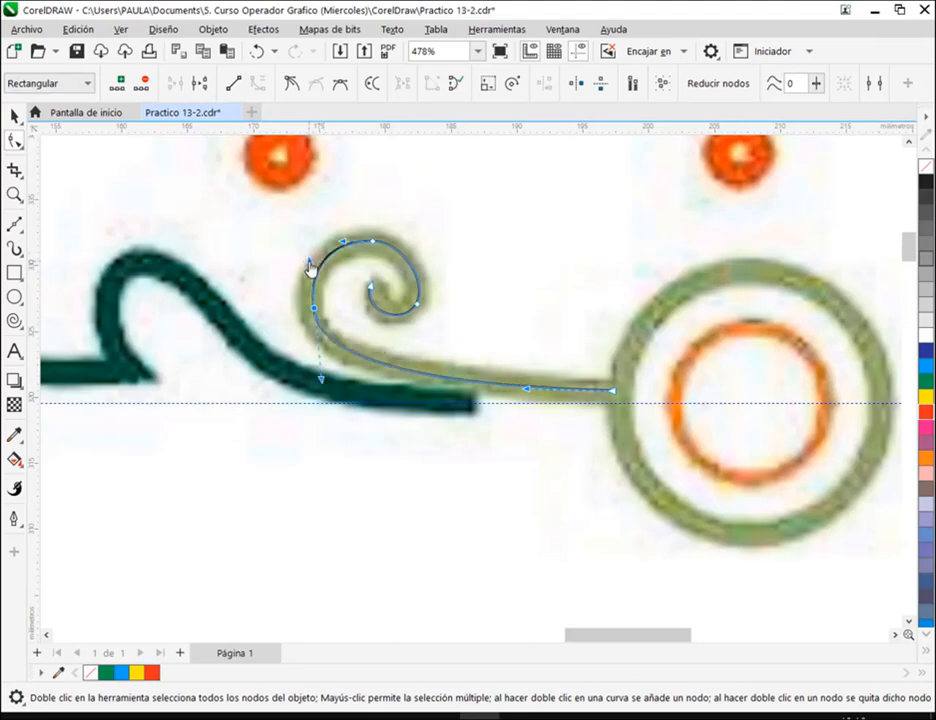
{"action": "left_click", "coordinate": [374, 243]}
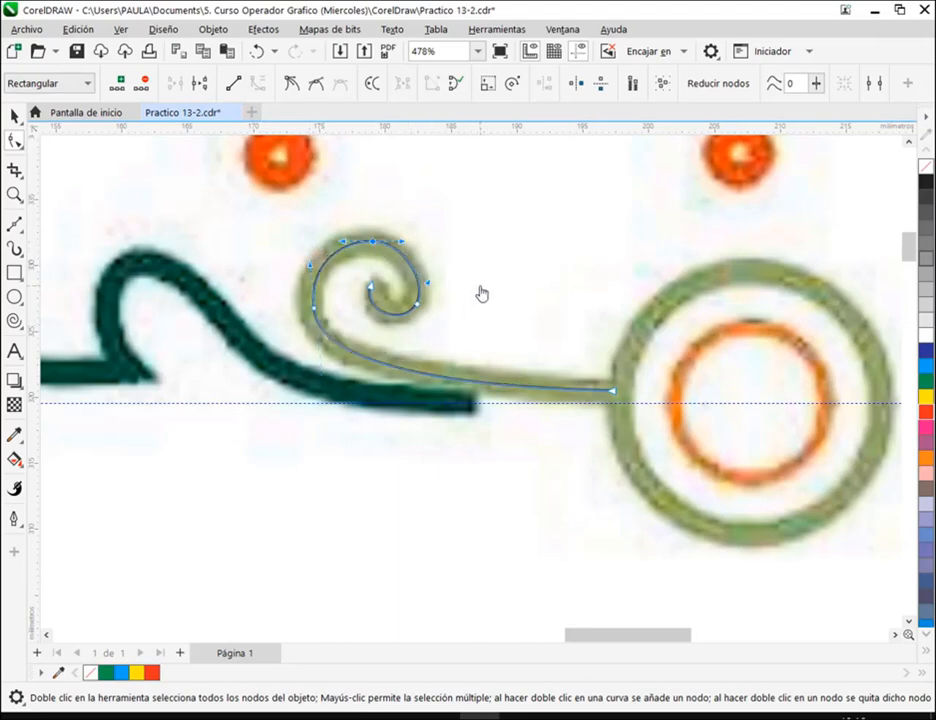
Move the traced curl below the finished one on the page to compare them, and delete the traced copy
{"action": "left_click", "coordinate": [14, 116]}
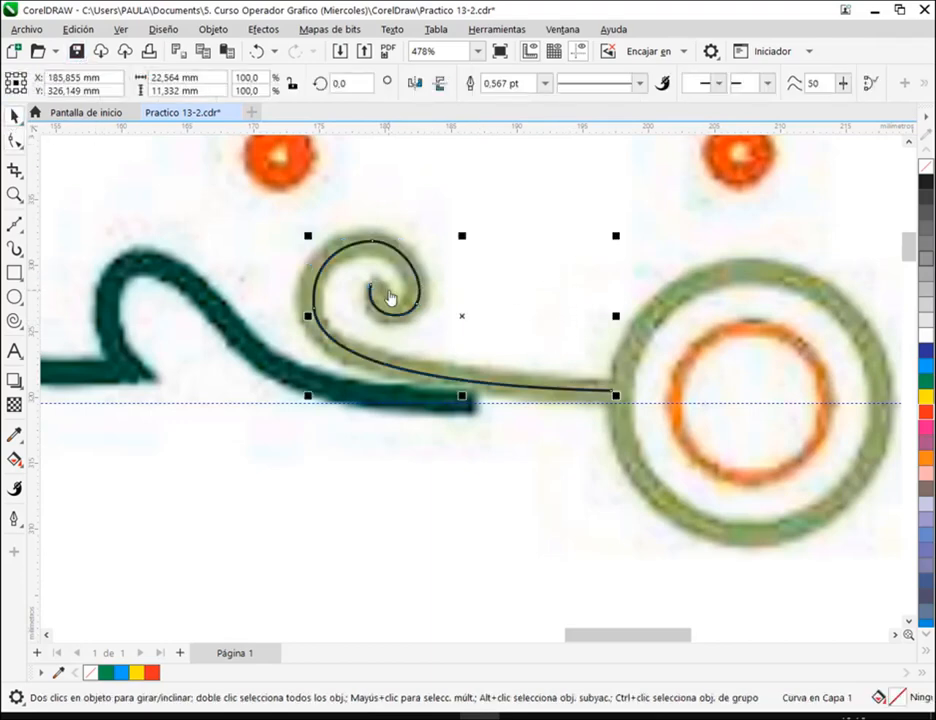
{"action": "scroll", "coordinate": [425, 312], "scroll_direction": "down", "scroll_amount": 4}
{"action": "mouse_move", "coordinate": [418, 316]}
{"action": "left_mouse_down"}
{"action": "mouse_move", "coordinate": [536, 492]}
{"action": "mouse_move", "coordinate": [446, 538]}
{"action": "mouse_move", "coordinate": [436, 534]}
{"action": "left_mouse_up"}
{"action": "scroll", "coordinate": [500, 504], "scroll_direction": "down", "scroll_amount": 3}
{"action": "left_click_drag", "start_coordinate": [449, 358], "coordinate": [337, 544]}
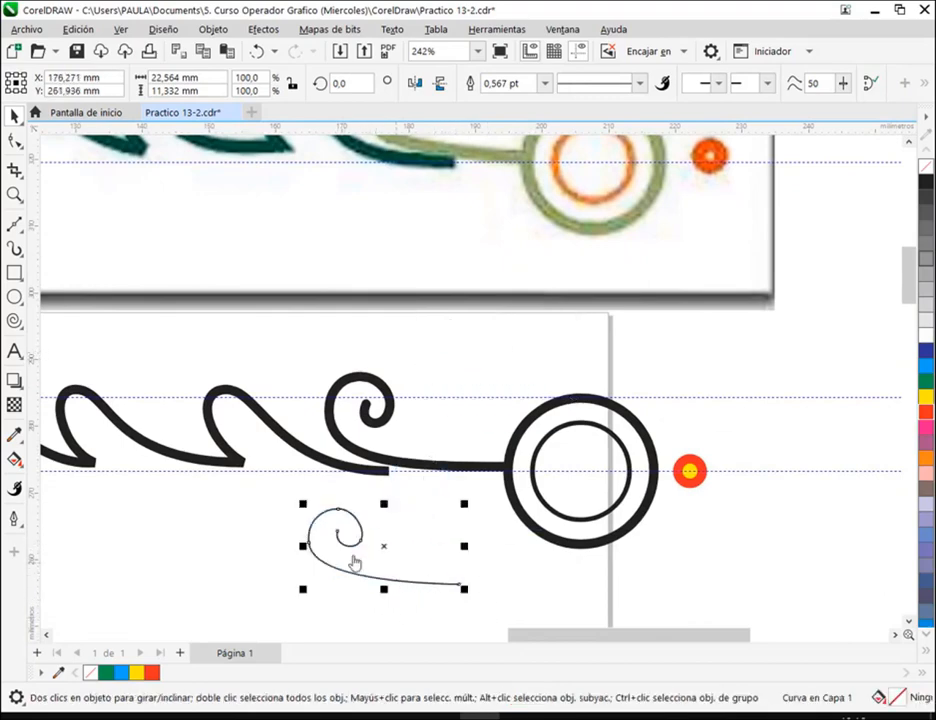
{"action": "key", "text": "Delete"}
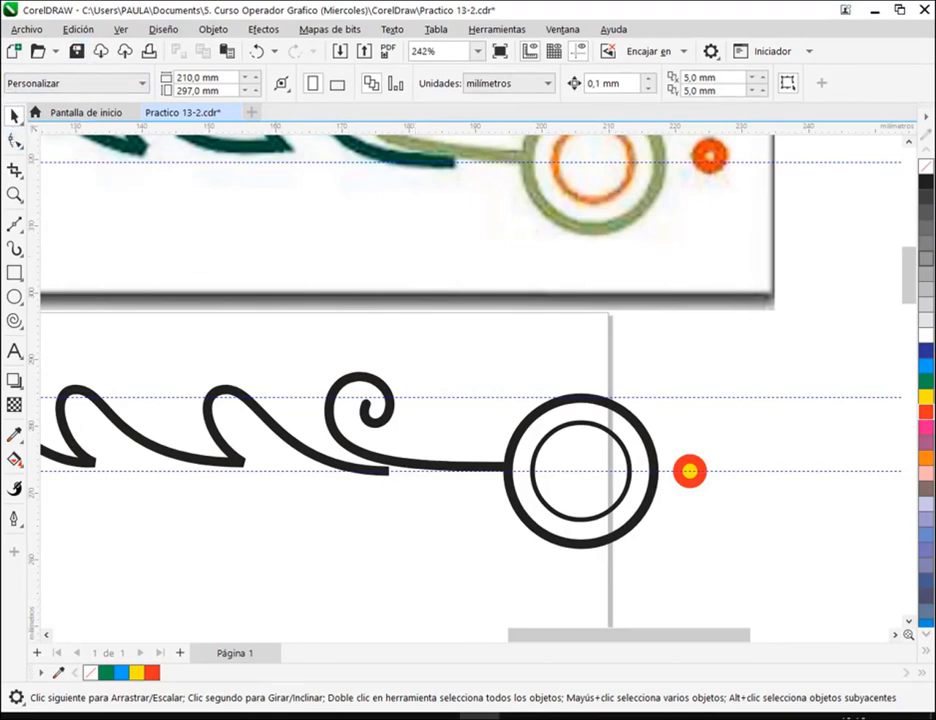
Read the question about the spiral in the Google Meet chat and return to CorelDRAW
{"action": "left_click", "coordinate": [152, 560]}
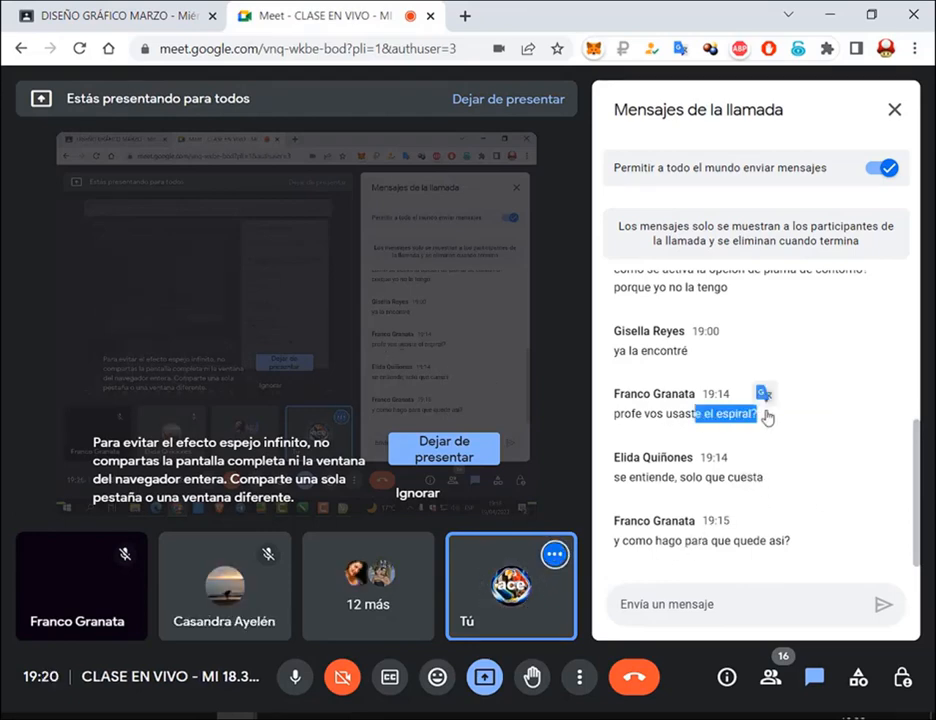
{"action": "left_click", "coordinate": [696, 442]}
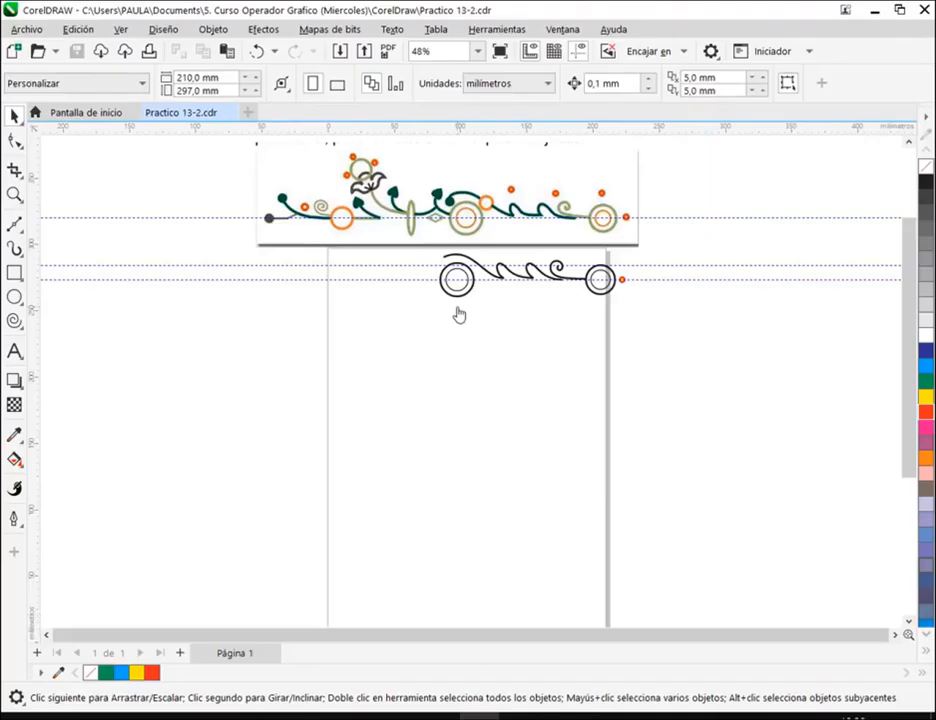
Try a one-revolution spiral above the large circle at the border's end, and undo it
{"action": "scroll", "coordinate": [616, 222], "scroll_direction": "up", "scroll_amount": 2}
{"action": "scroll", "coordinate": [616, 222], "scroll_direction": "up", "scroll_amount": 2}
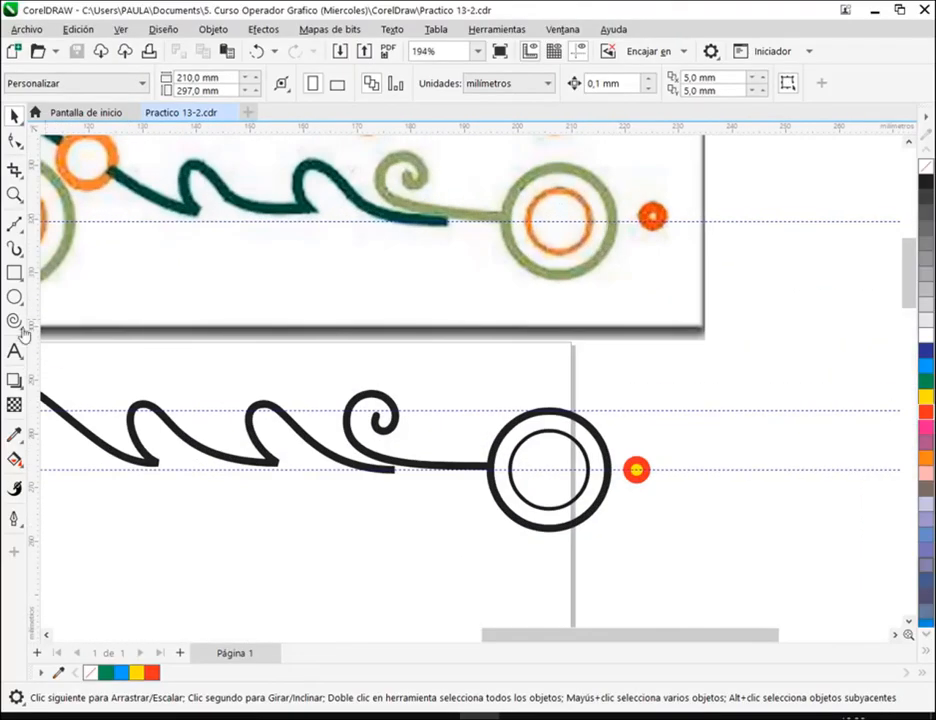
{"action": "left_click", "coordinate": [15, 321]}
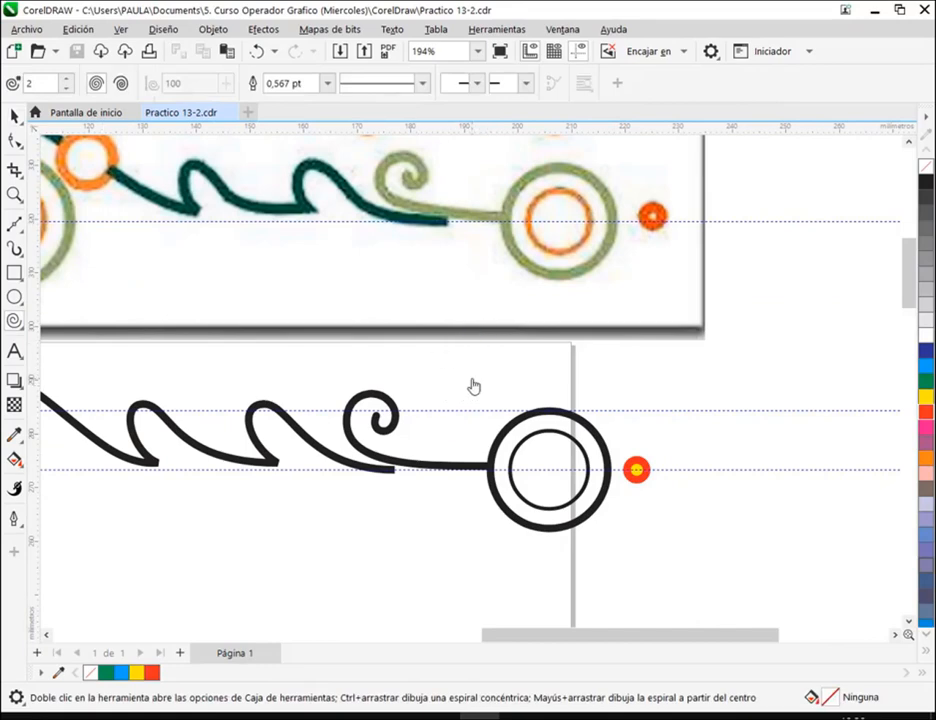
{"action": "left_click", "coordinate": [67, 88]}
{"action": "left_click_drag", "start_coordinate": [538, 352], "coordinate": [641, 415]}
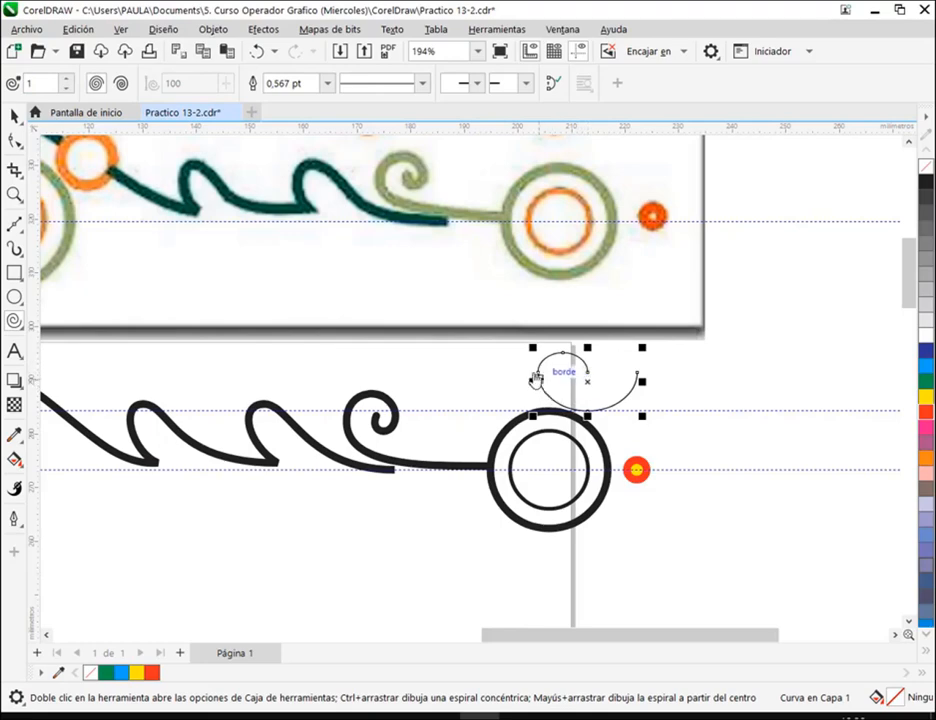
{"action": "key", "text": "ctrl+z"}
Draw a symmetrical spiral with two revolutions in the empty area beyond the small red circle
{"action": "double_click", "coordinate": [45, 83]}
{"action": "type", "text": "2"}
{"action": "left_click_drag", "start_coordinate": [655, 353], "coordinate": [765, 455]}
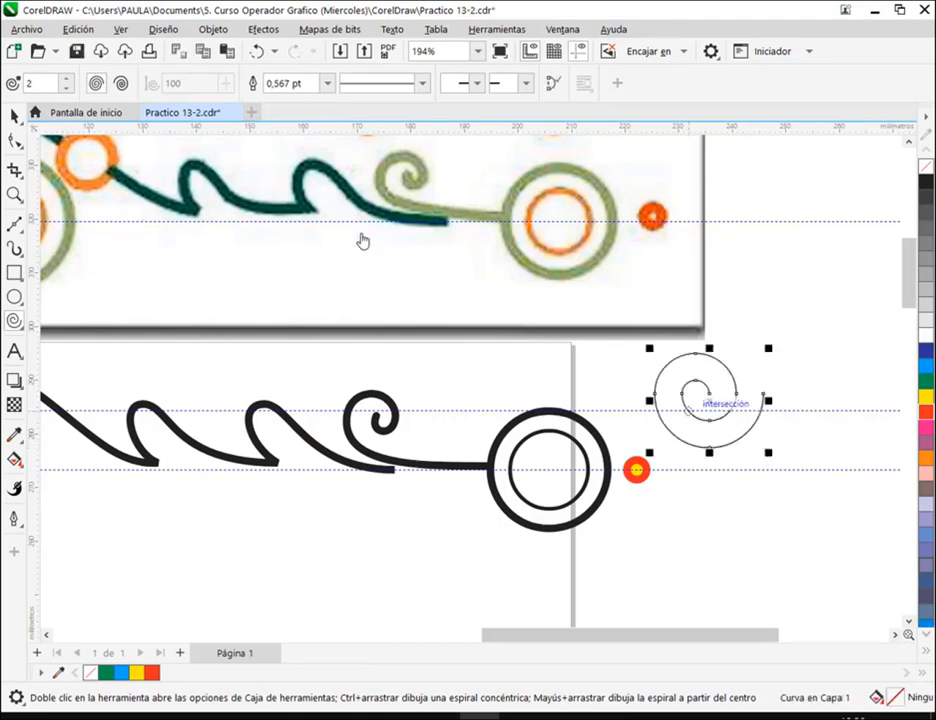
Delete the two innermost nodes of the new spiral to shorten its inner turn
{"action": "left_click", "coordinate": [14, 140]}
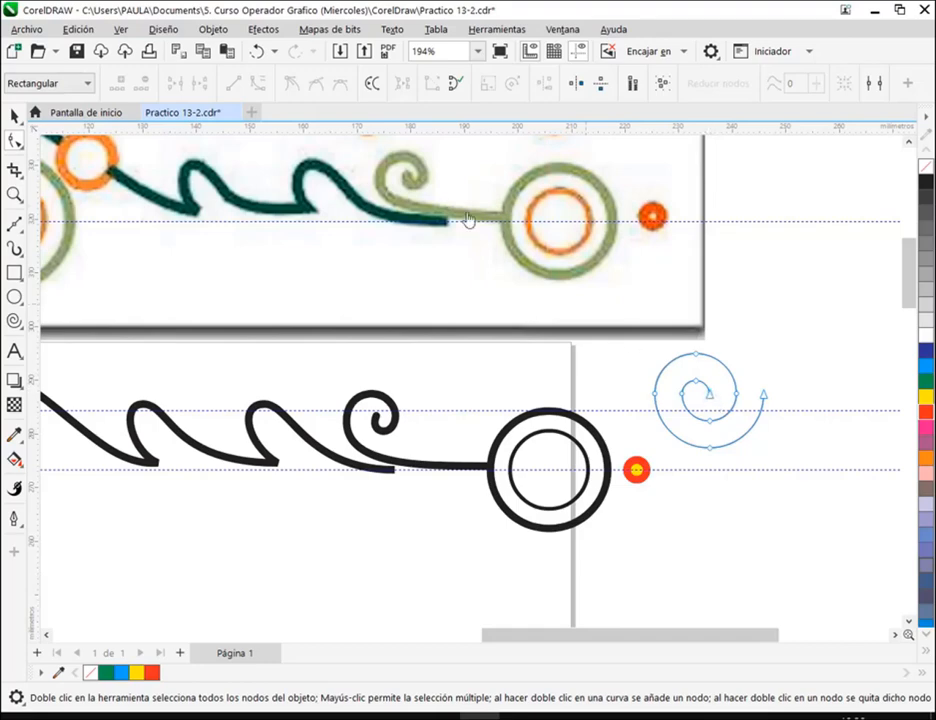
{"action": "left_click", "coordinate": [710, 396]}
{"action": "key", "text": "Delete"}
{"action": "left_click", "coordinate": [697, 389]}
{"action": "key", "text": "Delete"}
Delete the lowest node of the practice spiral and pull its outer end out into a long, nearly horizontal tail using the end handle
{"action": "left_click", "coordinate": [712, 456]}
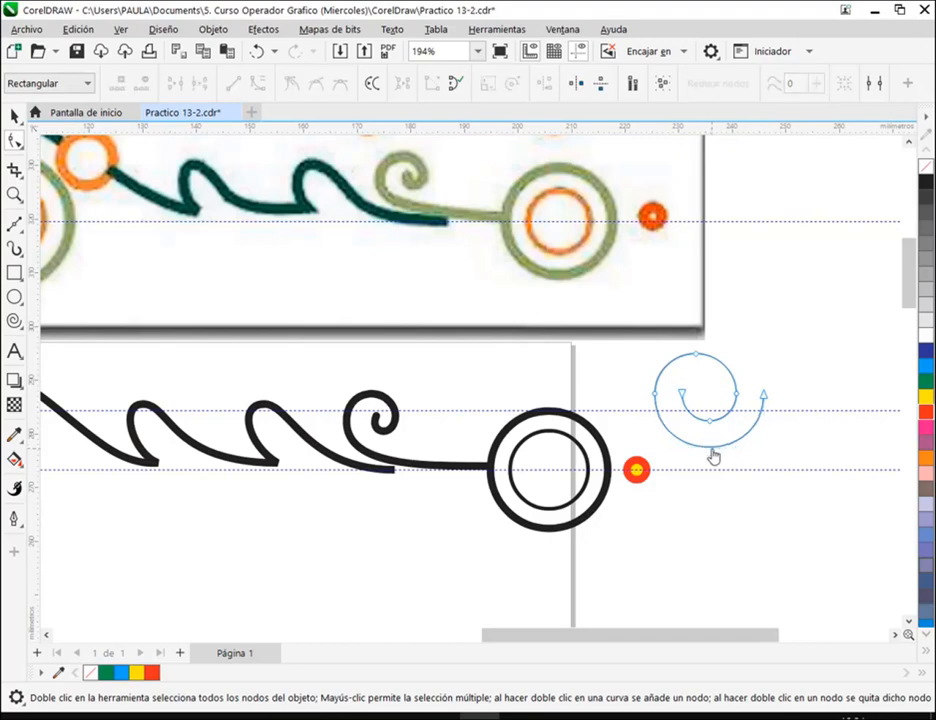
{"action": "left_click_drag", "start_coordinate": [762, 404], "coordinate": [844, 451]}
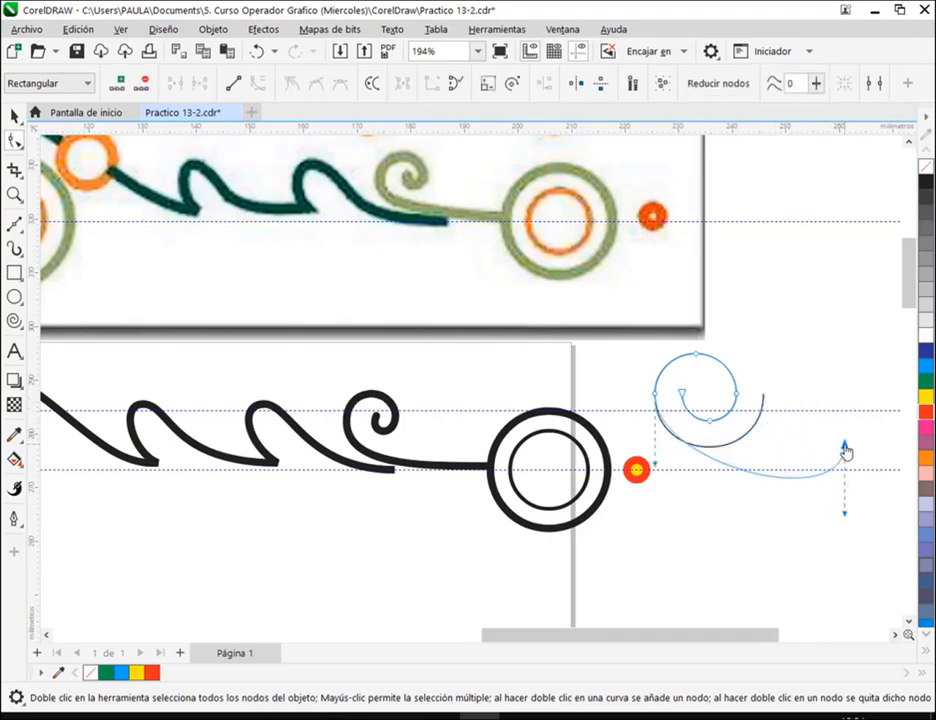
{"action": "left_click_drag", "start_coordinate": [845, 518], "coordinate": [867, 471]}
{"action": "left_click_drag", "start_coordinate": [796, 497], "coordinate": [773, 483]}
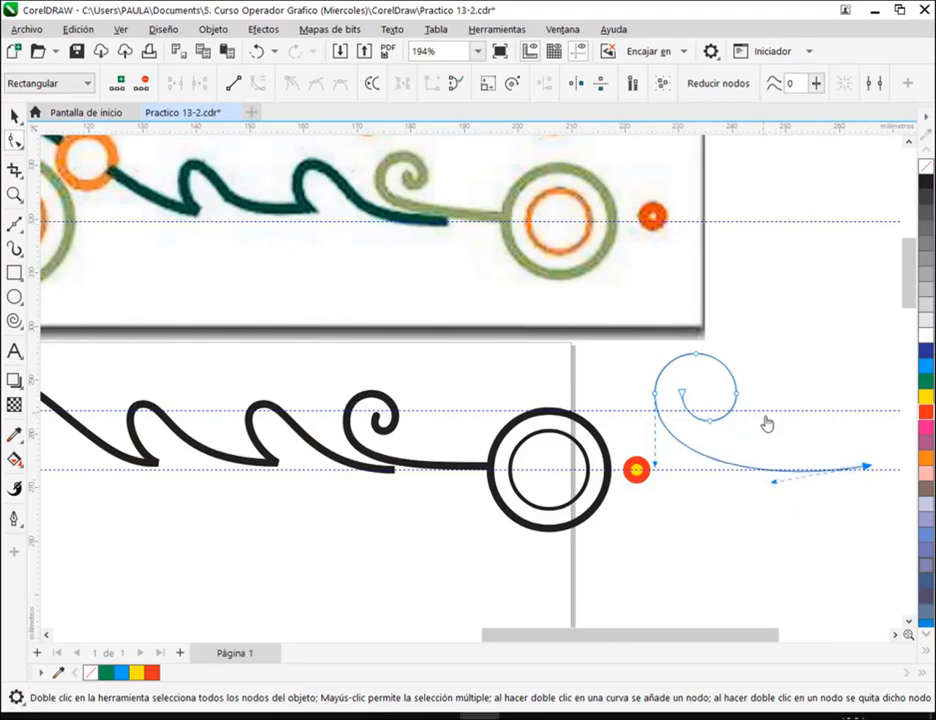
Tighten the spiral's inner turn by removing its side node and repositioning the remaining inner node, end point and handle
{"action": "left_click_drag", "start_coordinate": [670, 365], "coordinate": [748, 395]}
{"action": "left_click", "coordinate": [721, 409]}
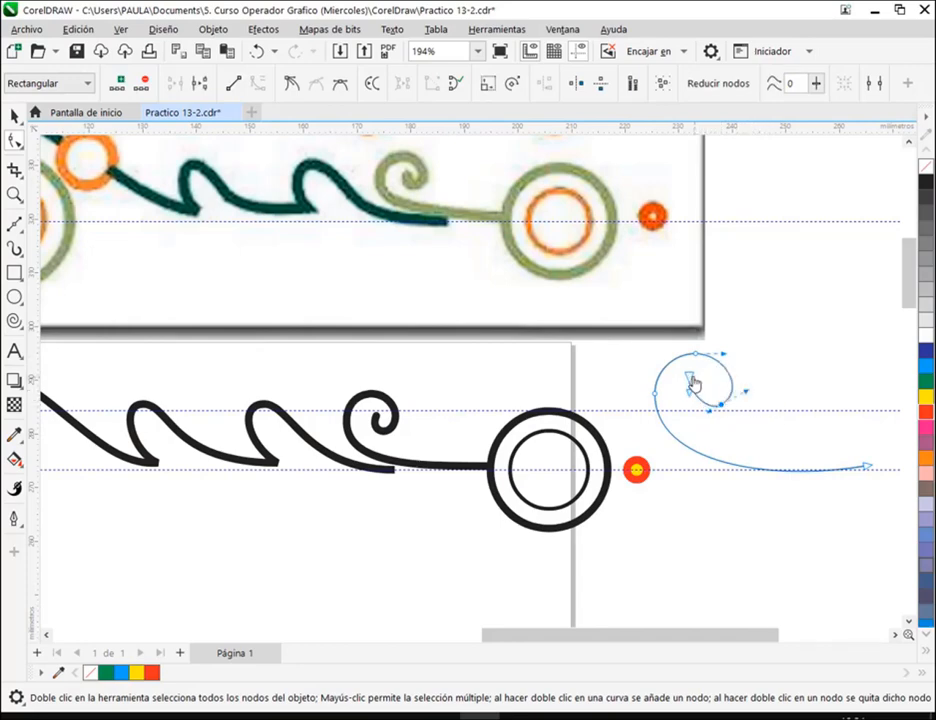
{"action": "left_click_drag", "start_coordinate": [690, 379], "coordinate": [703, 387]}
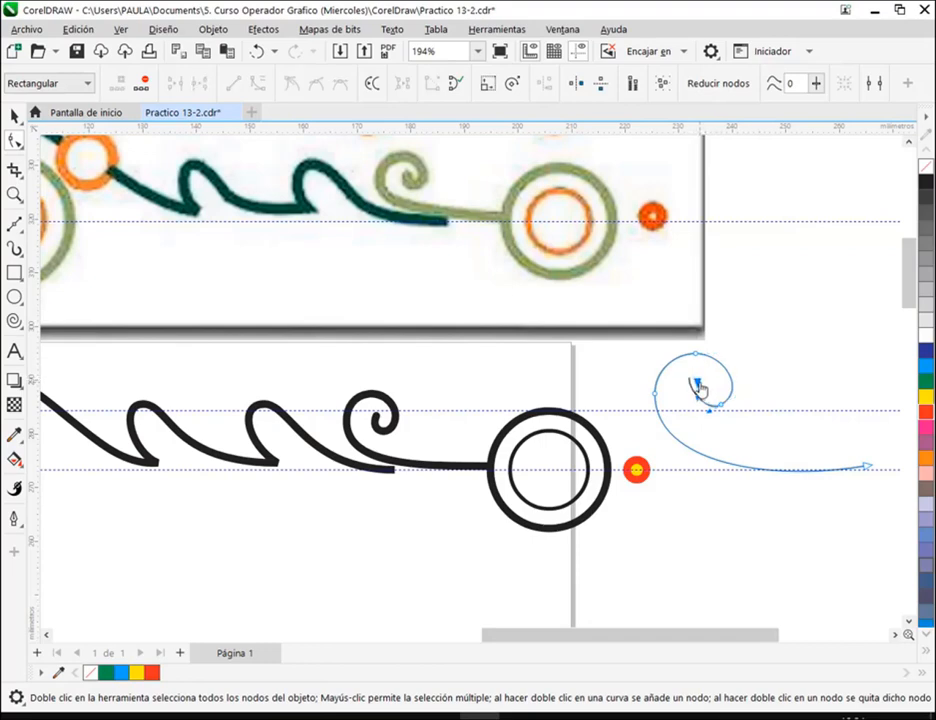
{"action": "left_click_drag", "start_coordinate": [702, 399], "coordinate": [692, 404]}
{"action": "left_click", "coordinate": [749, 416]}
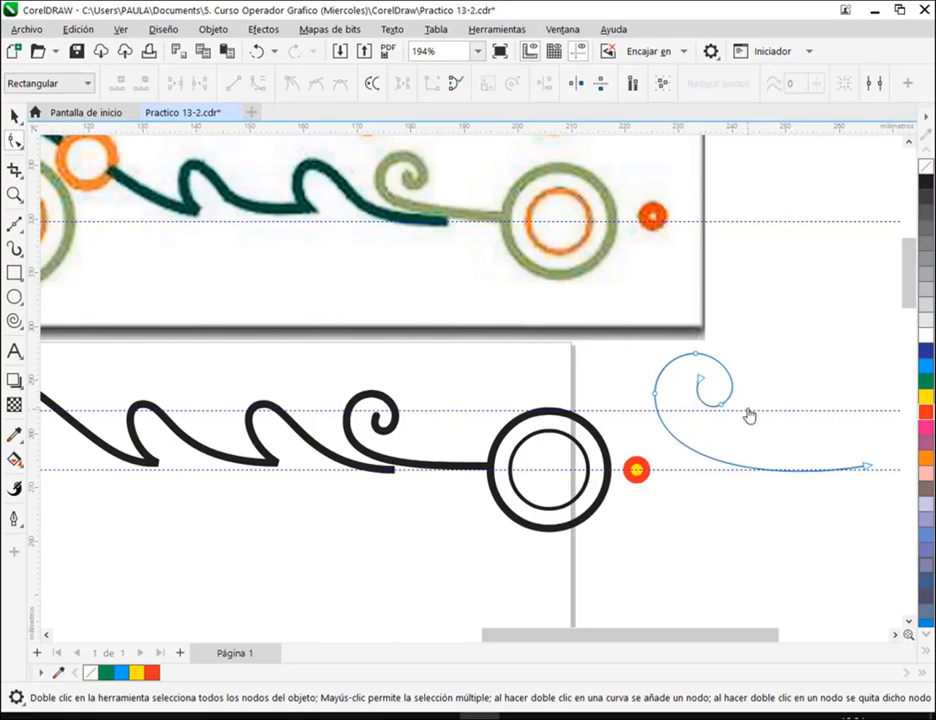
Raise the end of the spiral's tail and shift the curl's outer side node upward and inward
{"action": "left_click", "coordinate": [656, 401]}
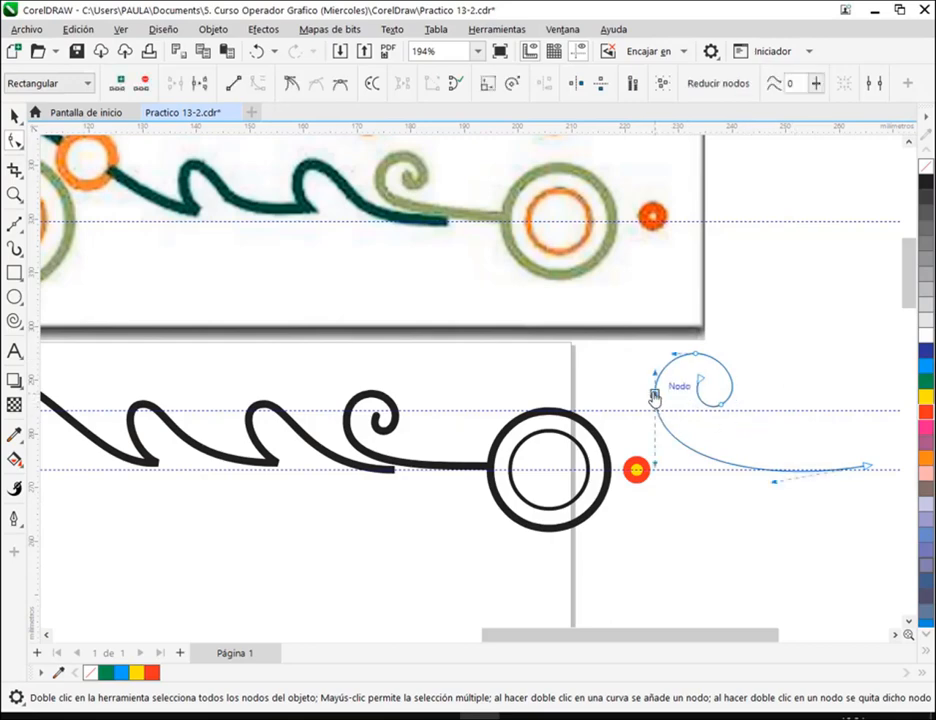
{"action": "left_click_drag", "start_coordinate": [869, 469], "coordinate": [875, 437]}
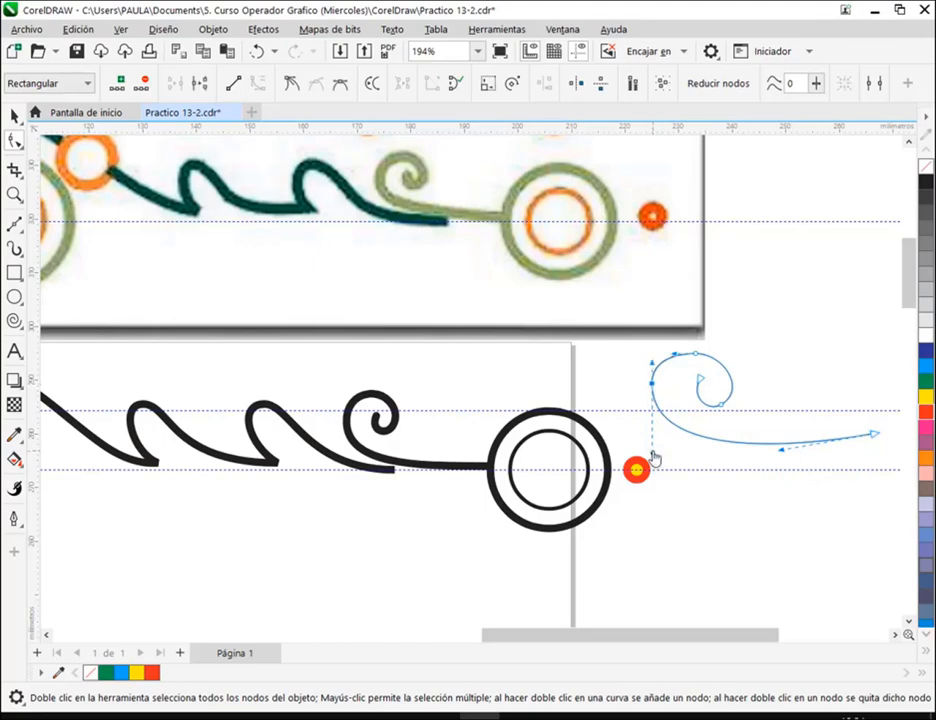
{"action": "left_click_drag", "start_coordinate": [654, 382], "coordinate": [667, 385]}
{"action": "left_click", "coordinate": [698, 356]}
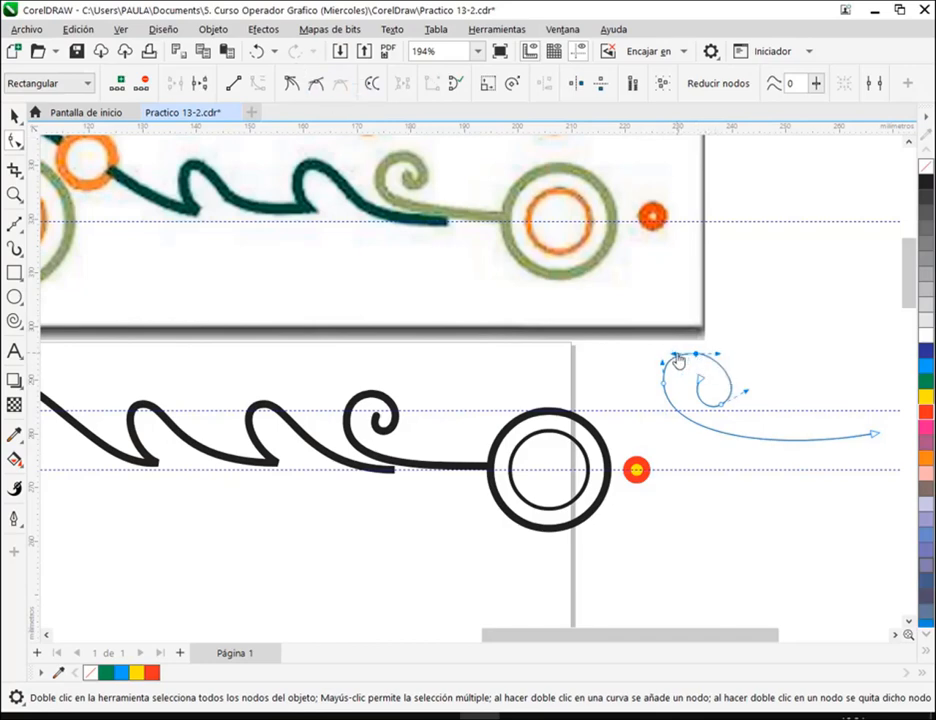
Try making the curl's outer side node symmetrical, adjust its position and handles, and deselect the spiral
{"action": "left_click", "coordinate": [662, 384]}
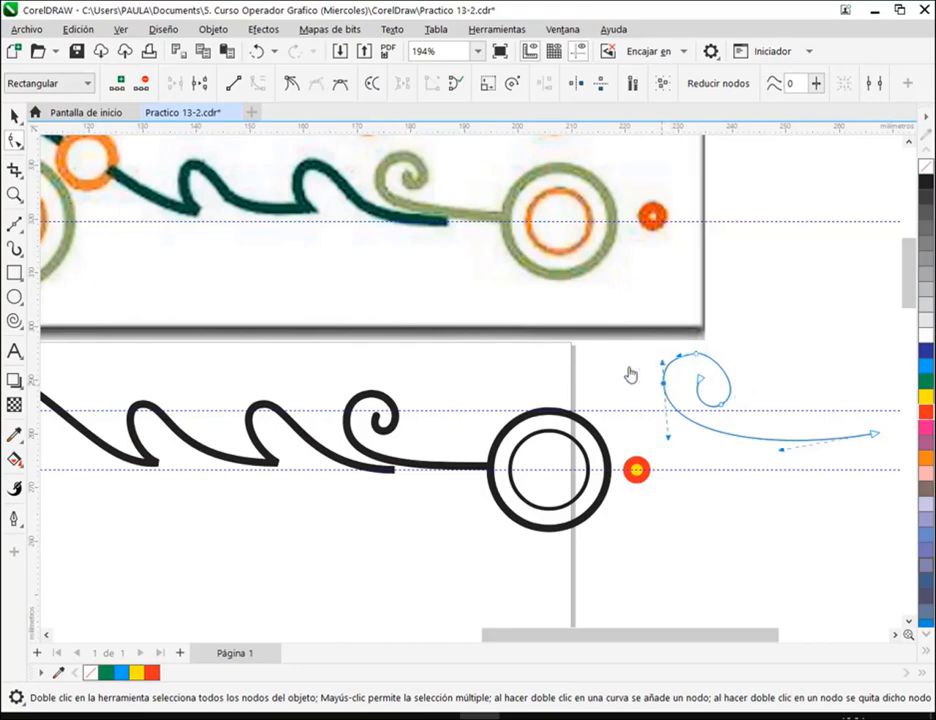
{"action": "left_click", "coordinate": [340, 85]}
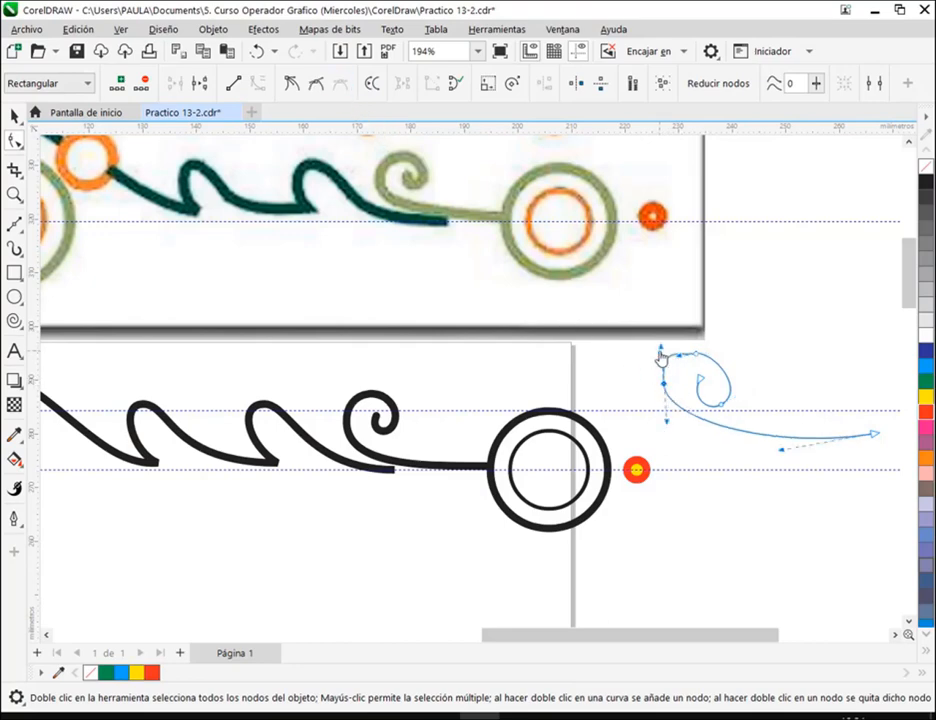
{"action": "left_click_drag", "start_coordinate": [662, 358], "coordinate": [669, 433]}
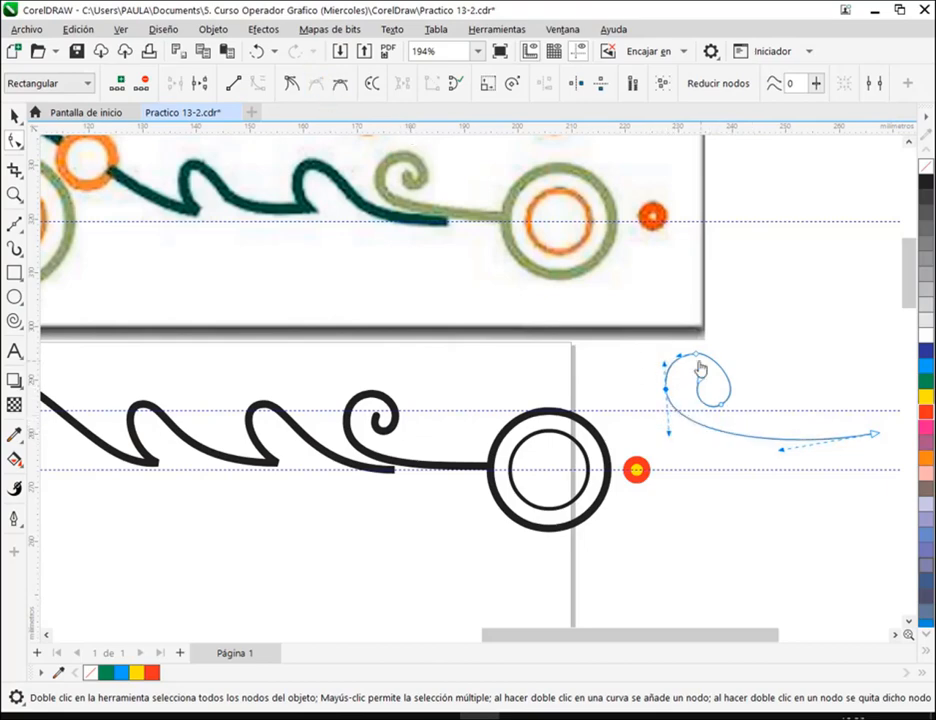
{"action": "left_click", "coordinate": [807, 372]}
{"action": "left_click", "coordinate": [15, 116]}
{"action": "left_click", "coordinate": [812, 318]}
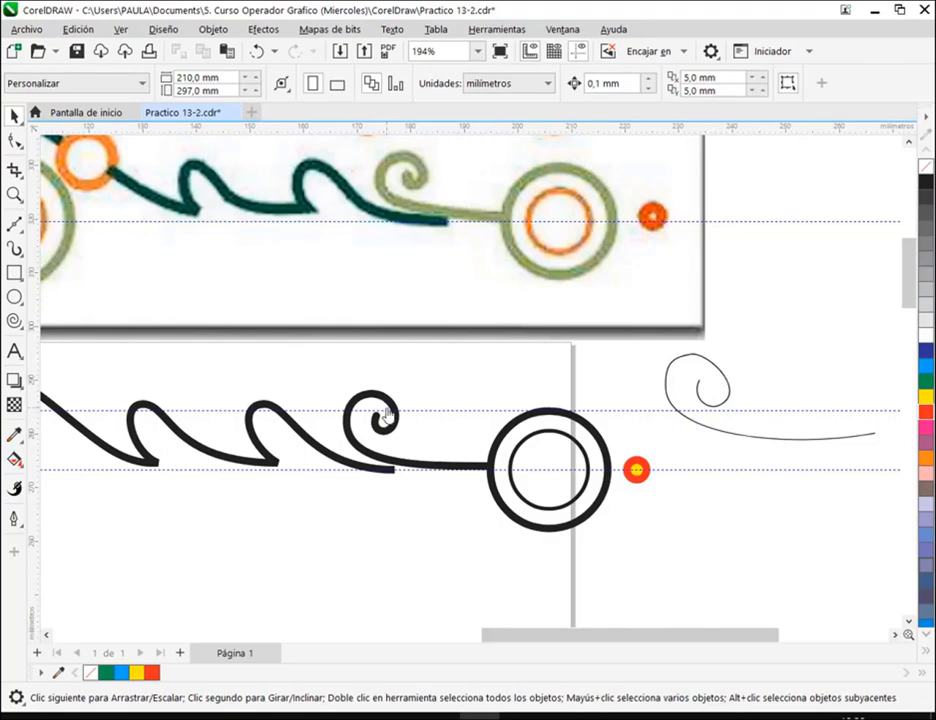
Delete the reshaped practice spiral and save the document
{"action": "left_click", "coordinate": [722, 383]}
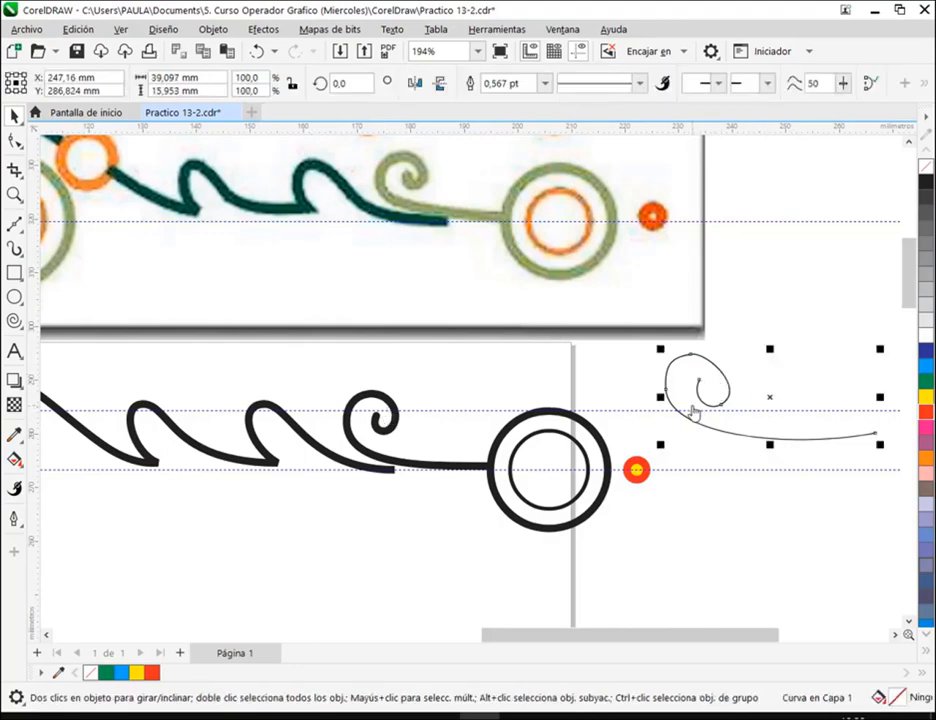
{"action": "key", "text": "Delete"}
{"action": "left_click", "coordinate": [79, 52]}
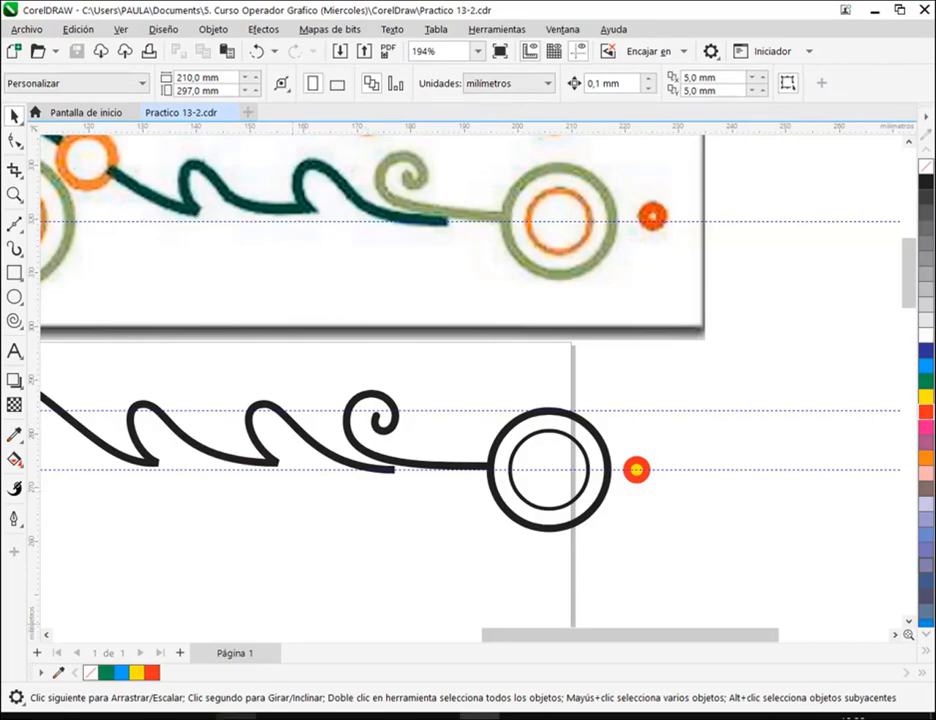
Check the new messages in the Google Meet chat and return to CorelDRAW
{"action": "left_click", "coordinate": [173, 664]}
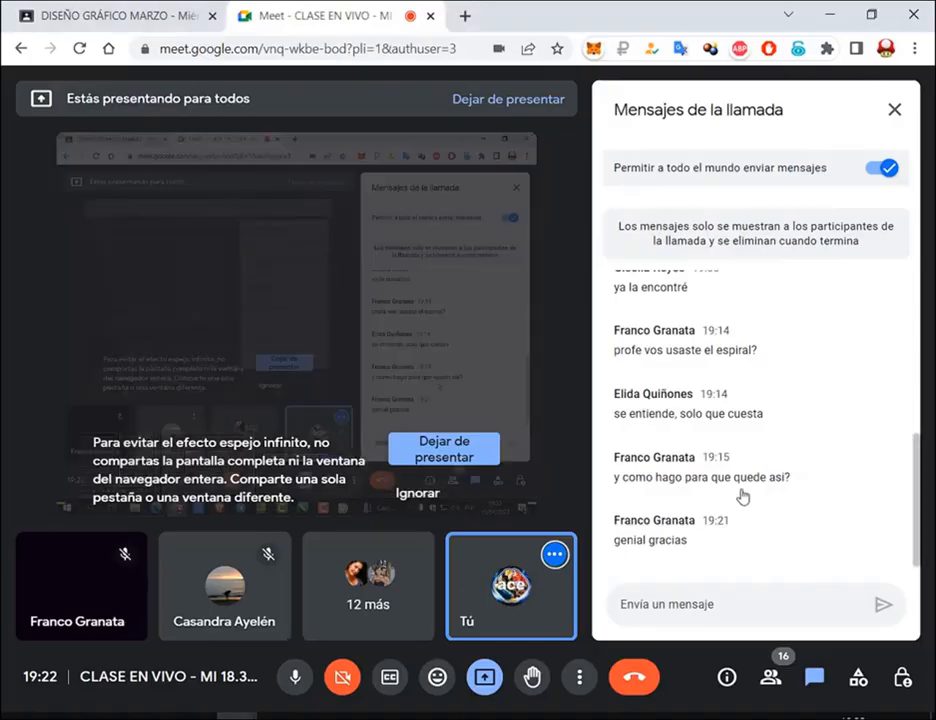
{"action": "left_click", "coordinate": [832, 15]}
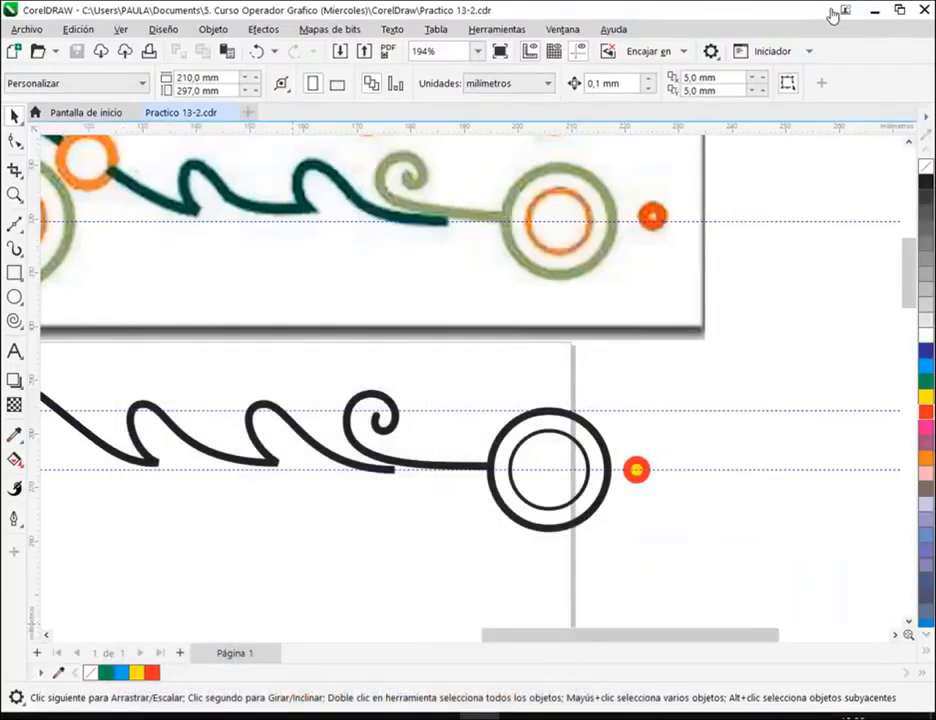
Place a copy of the 4 pt wavy line in the empty area beyond the reference image
{"action": "left_click_drag", "start_coordinate": [303, 441], "coordinate": [601, 515]}
{"action": "left_click_drag", "start_coordinate": [141, 432], "coordinate": [215, 432]}
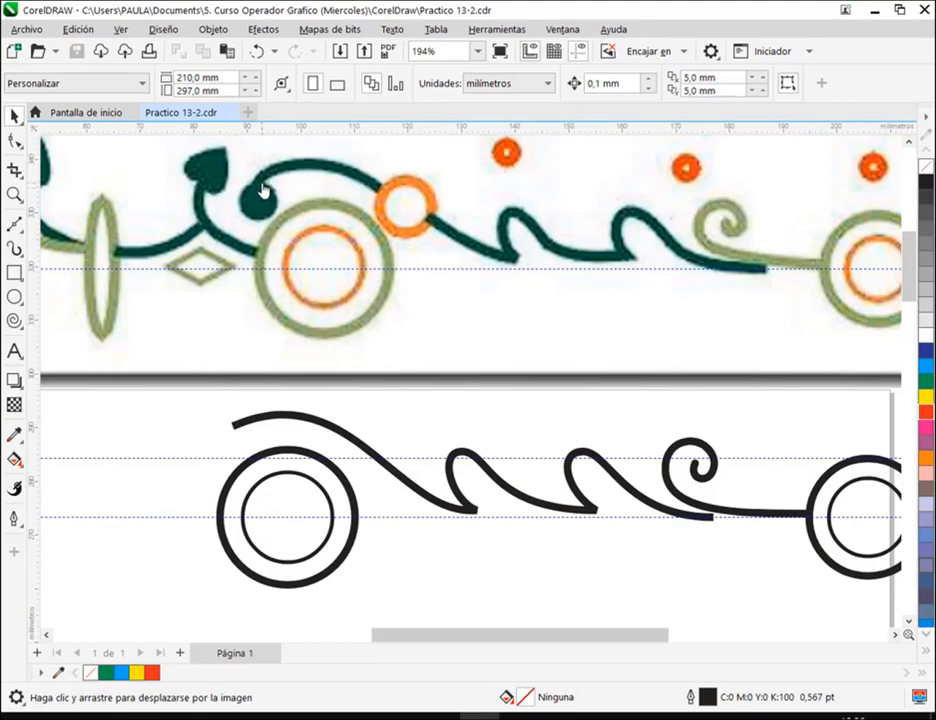
{"action": "key", "text": "space"}
{"action": "left_click", "coordinate": [258, 427]}
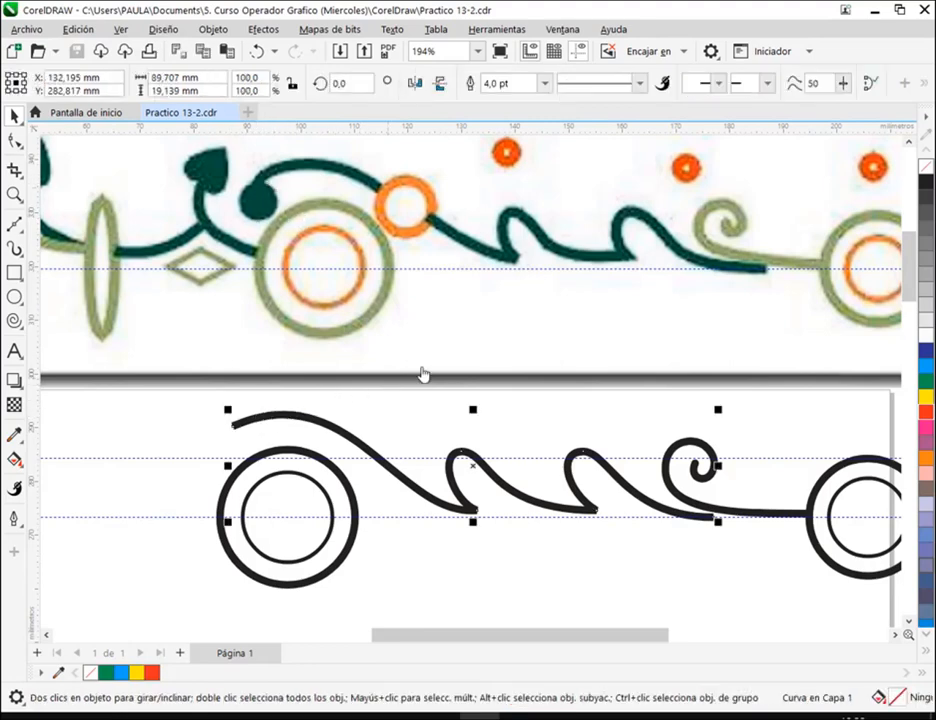
{"action": "scroll", "coordinate": [402, 383], "scroll_direction": "down", "scroll_amount": 1}
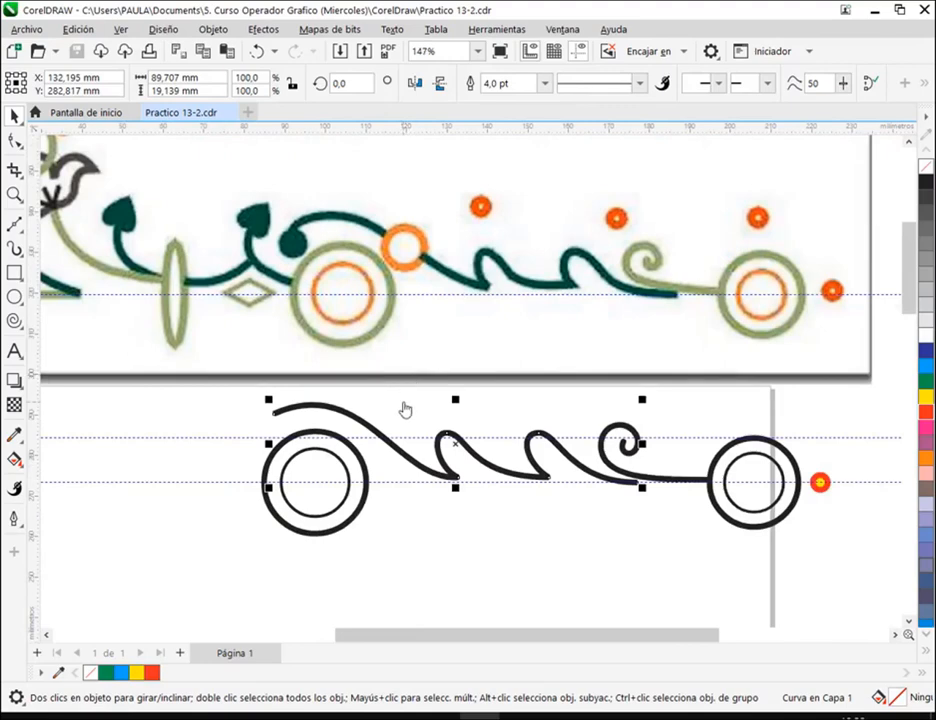
{"action": "left_click_drag", "start_coordinate": [389, 443], "coordinate": [350, 414]}
{"action": "left_click_drag", "start_coordinate": [428, 411], "coordinate": [680, 374]}
{"action": "left_click_drag", "start_coordinate": [737, 302], "coordinate": [629, 328]}
{"action": "scroll", "coordinate": [608, 328], "scroll_direction": "up", "scroll_amount": 2}
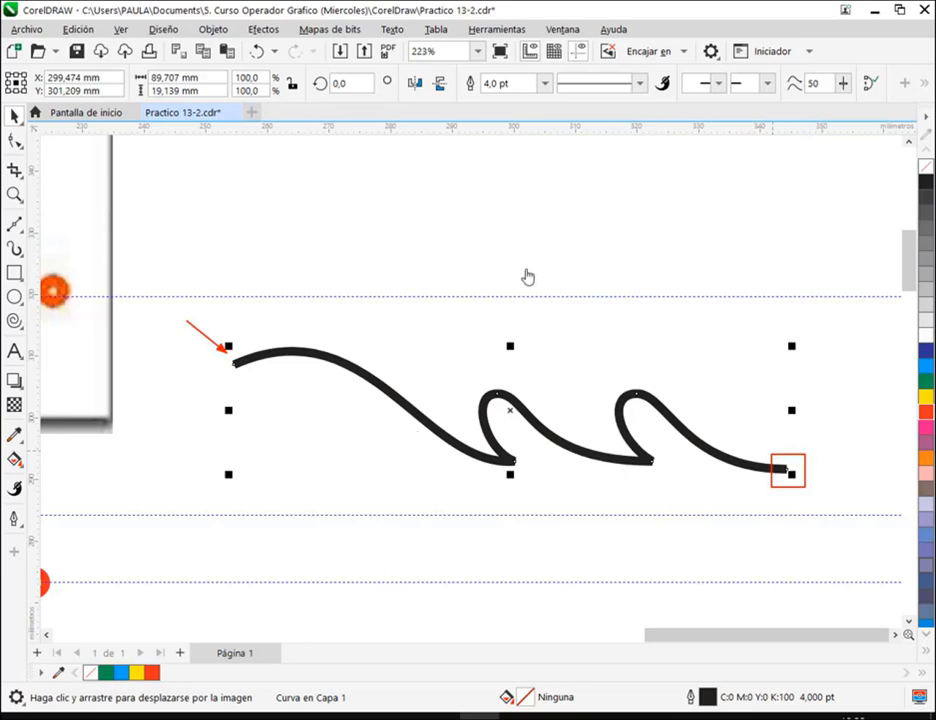
Add a filled-circle final arrowhead to the copied wavy line, choosing the larger solid dot
{"action": "left_click", "coordinate": [768, 85]}
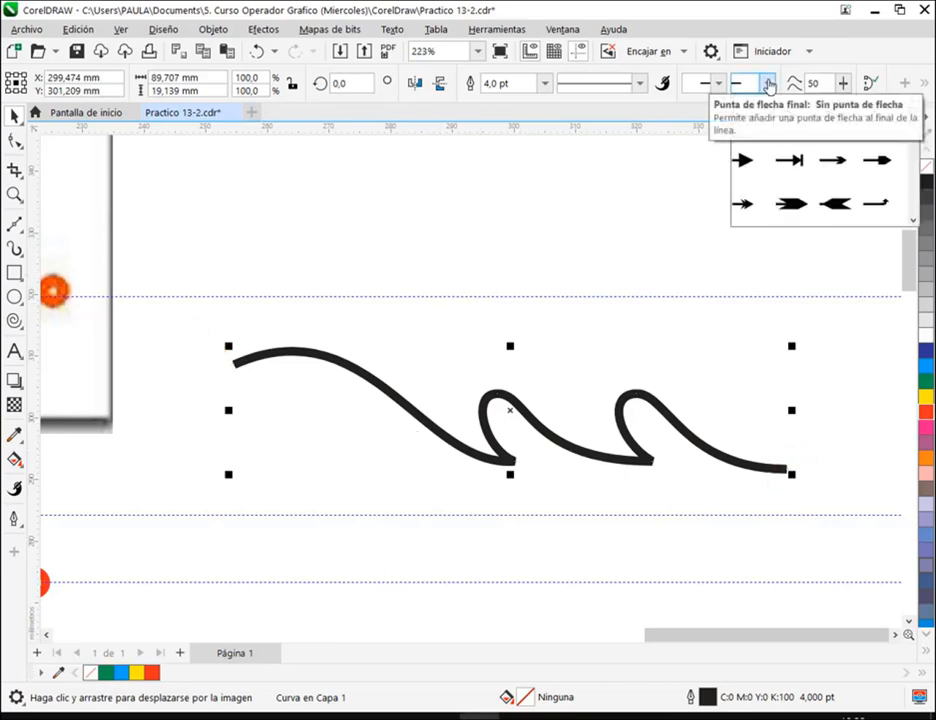
{"action": "left_click", "coordinate": [912, 222]}
{"action": "left_click", "coordinate": [912, 222]}
{"action": "left_click", "coordinate": [912, 222]}
{"action": "left_click", "coordinate": [912, 222]}
{"action": "left_click", "coordinate": [789, 160]}
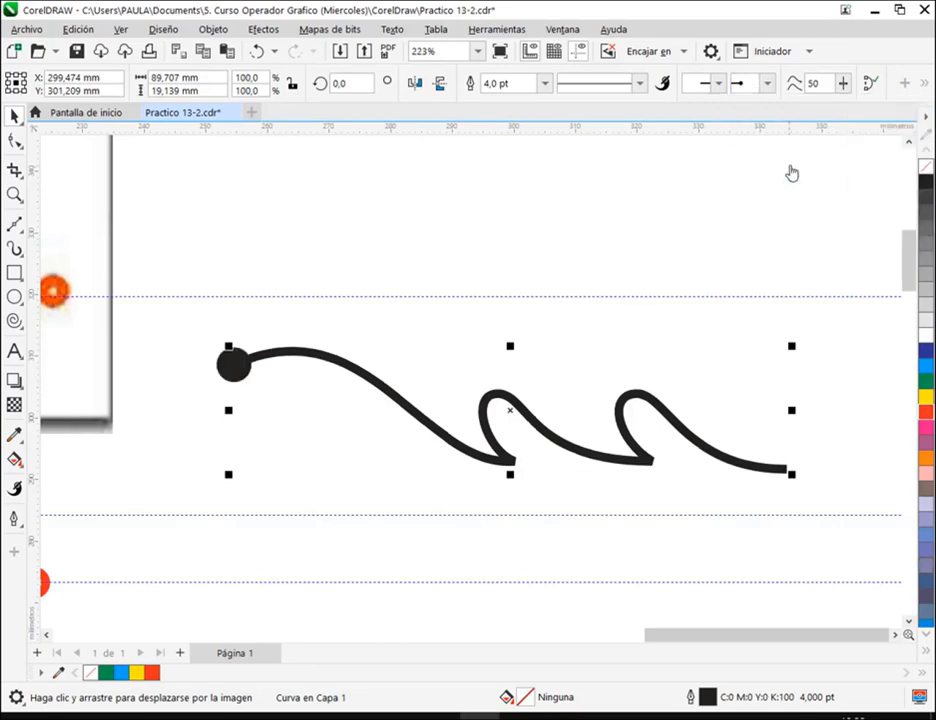
{"action": "left_click", "coordinate": [768, 85]}
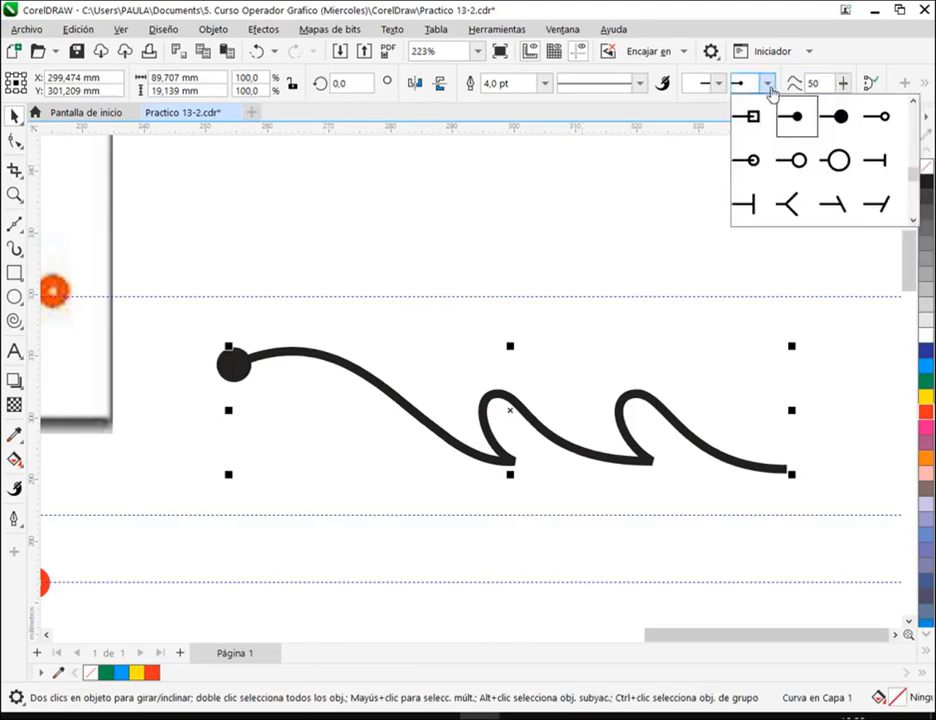
{"action": "left_click", "coordinate": [843, 122]}
Bend the dotted end of the copied wavy line more steeply by repositioning its end node's handle
{"action": "scroll", "coordinate": [395, 309], "scroll_direction": "down", "scroll_amount": 2}
{"action": "left_click_drag", "start_coordinate": [345, 338], "coordinate": [447, 393]}
{"action": "key", "text": "space"}
{"action": "left_click", "coordinate": [775, 282]}
{"action": "left_click", "coordinate": [743, 340]}
{"action": "key", "text": "space"}
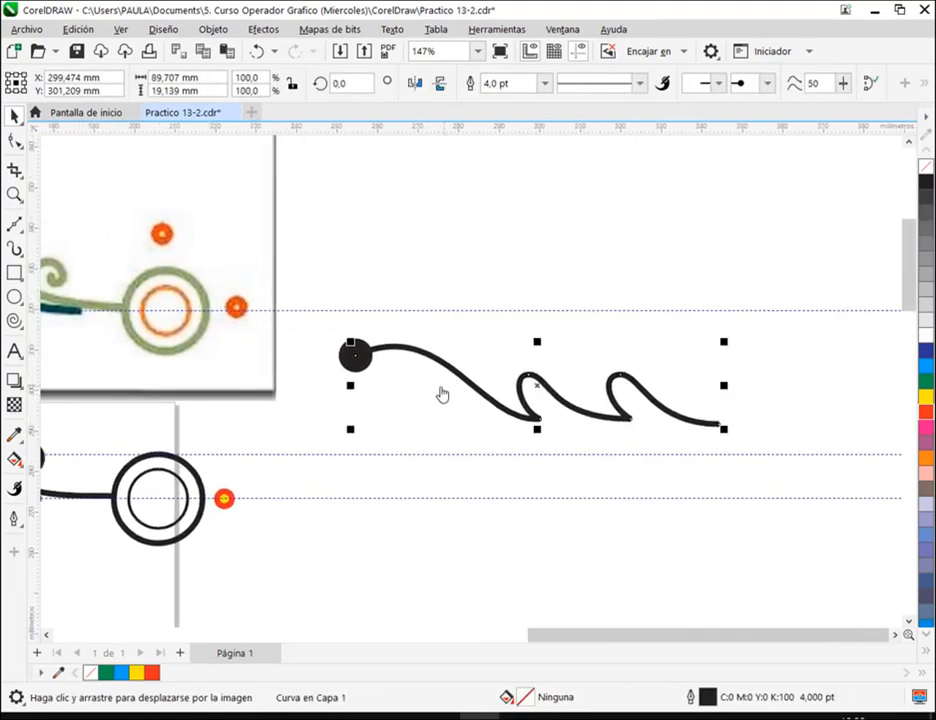
{"action": "scroll", "coordinate": [430, 396], "scroll_direction": "up", "scroll_amount": 2}
{"action": "left_click", "coordinate": [14, 141]}
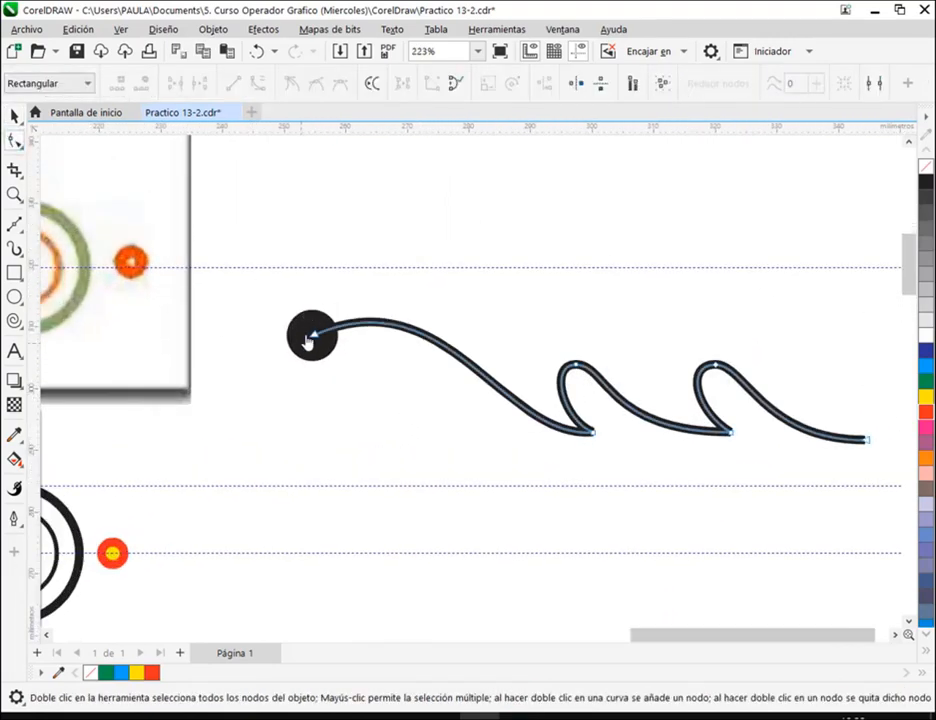
{"action": "left_click", "coordinate": [314, 338]}
{"action": "left_click_drag", "start_coordinate": [449, 280], "coordinate": [350, 213]}
{"action": "left_click", "coordinate": [366, 382]}
Swing the end node's handle to the far side of the dot so the line rises over it
{"action": "scroll", "coordinate": [312, 345], "scroll_direction": "down", "scroll_amount": 5}
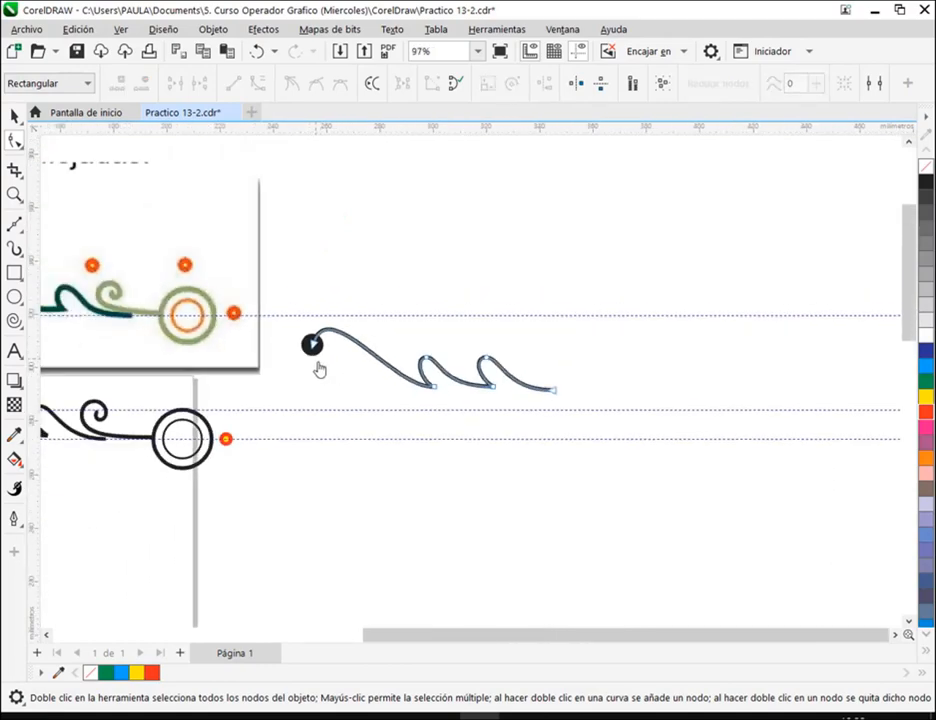
{"action": "left_click_drag", "start_coordinate": [460, 377], "coordinate": [606, 378]}
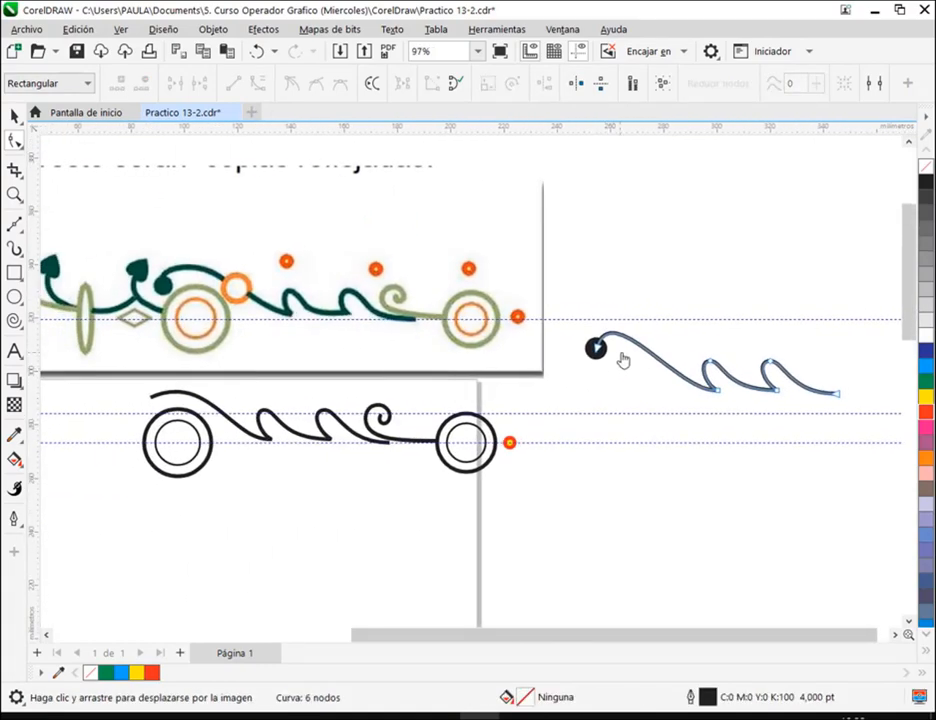
{"action": "scroll", "coordinate": [620, 359], "scroll_direction": "up", "scroll_amount": 3}
{"action": "scroll", "coordinate": [620, 357], "scroll_direction": "up", "scroll_amount": 2}
{"action": "left_click", "coordinate": [560, 343]}
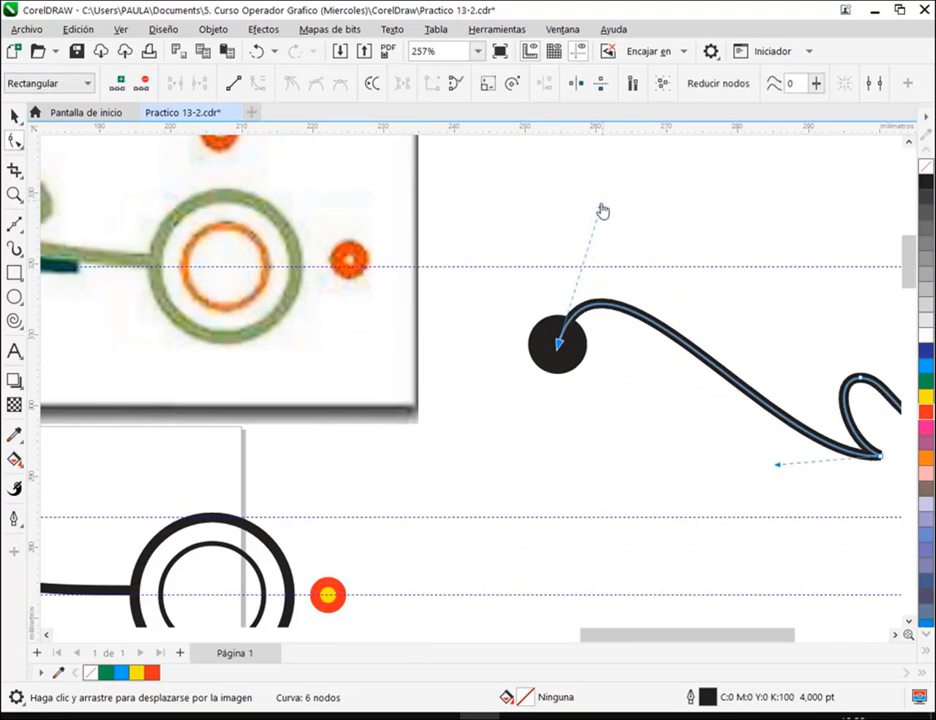
{"action": "left_click_drag", "start_coordinate": [600, 212], "coordinate": [472, 196]}
{"action": "left_click_drag", "start_coordinate": [654, 371], "coordinate": [444, 371]}
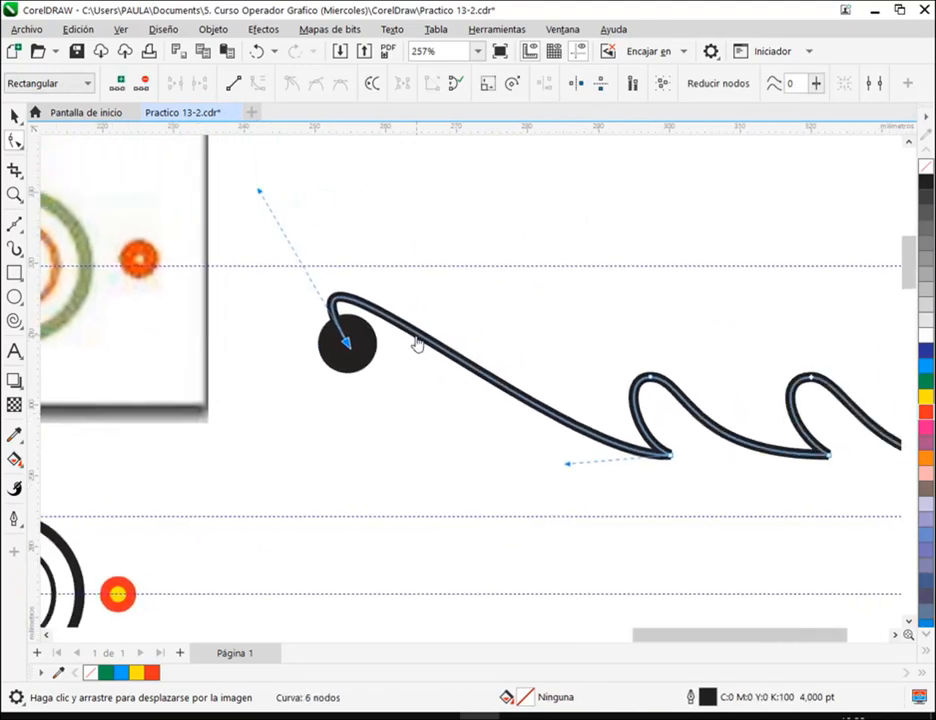
Add a node on the long slope near the dot and move it slightly outward to round the arch
{"action": "left_click", "coordinate": [418, 344]}
{"action": "double_click", "coordinate": [417, 338]}
{"action": "mouse_move", "coordinate": [418, 336]}
{"action": "left_mouse_down"}
{"action": "mouse_move", "coordinate": [428, 309]}
{"action": "mouse_move", "coordinate": [427, 318]}
{"action": "left_mouse_up"}
Smooth the arch beside the dot by adjusting the added node and the nearby handles, and deselect the line
{"action": "scroll", "coordinate": [431, 342], "scroll_direction": "down", "scroll_amount": 3}
{"action": "left_click_drag", "start_coordinate": [430, 370], "coordinate": [701, 333]}
{"action": "left_click", "coordinate": [745, 376]}
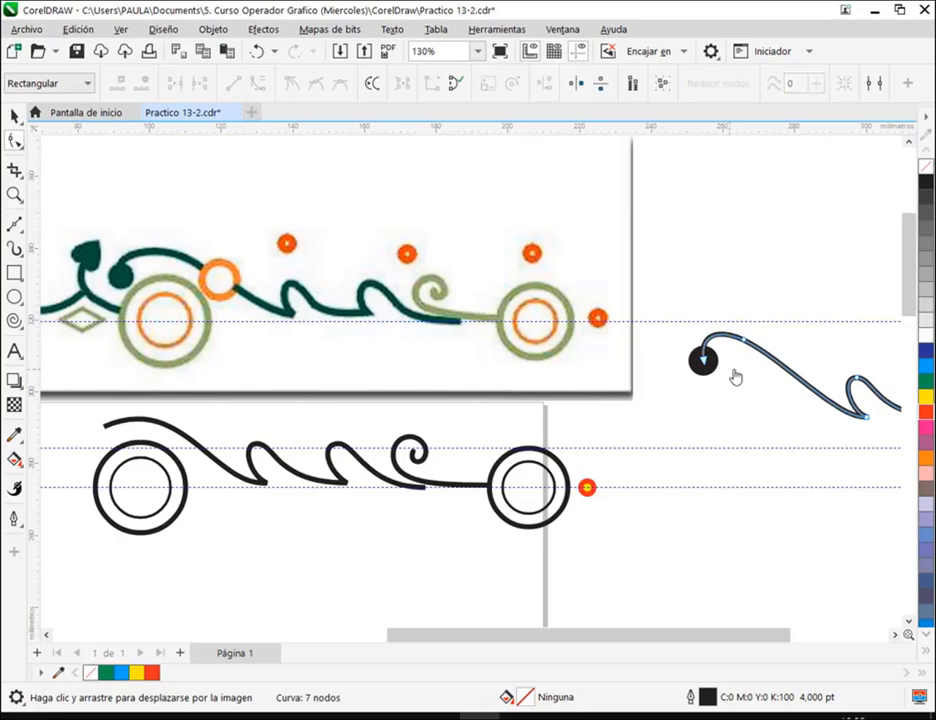
{"action": "left_click", "coordinate": [748, 344]}
{"action": "left_click_drag", "start_coordinate": [751, 349], "coordinate": [757, 351]}
{"action": "mouse_move", "coordinate": [700, 330]}
{"action": "left_mouse_down"}
{"action": "mouse_move", "coordinate": [707, 323]}
{"action": "mouse_move", "coordinate": [708, 334]}
{"action": "left_mouse_up"}
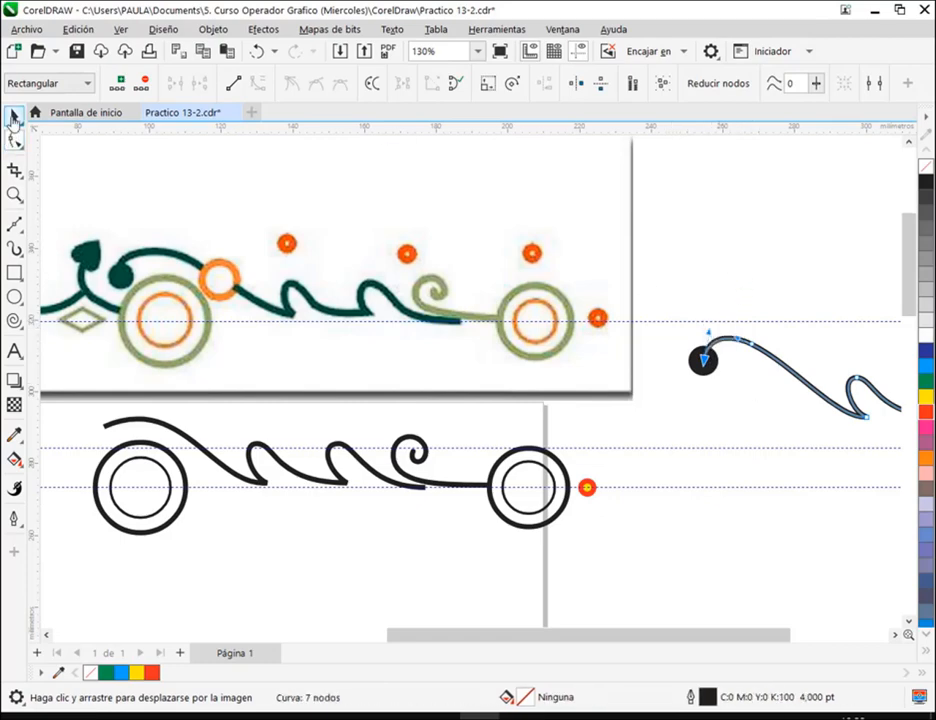
{"action": "left_click", "coordinate": [15, 115]}
{"action": "left_click", "coordinate": [854, 315]}
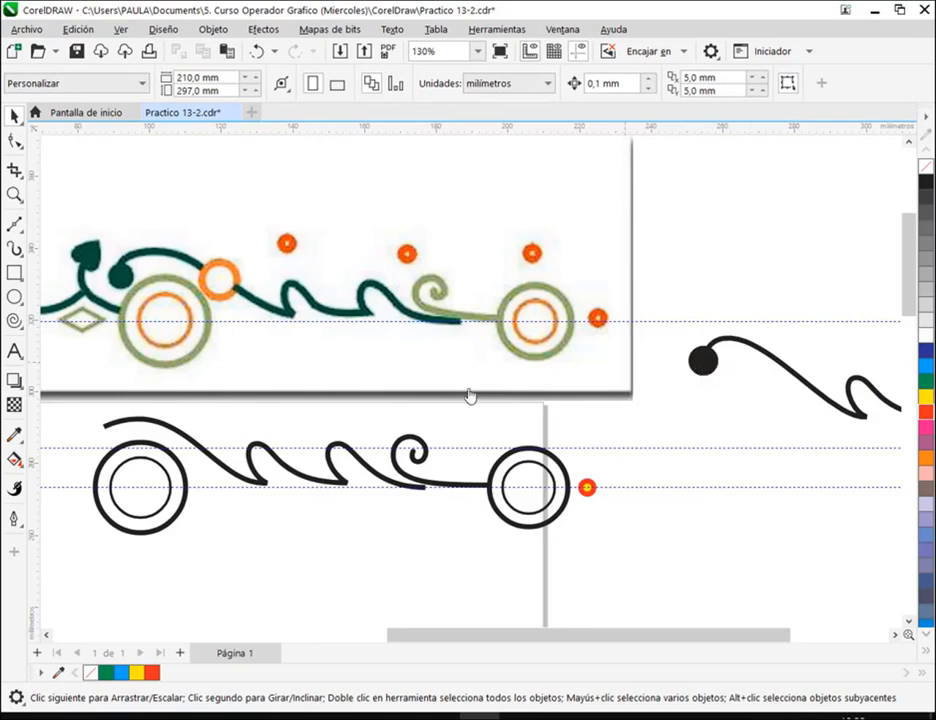
Open the wavy line above the left double circle for node editing and select its free end node
{"action": "left_click", "coordinate": [766, 362]}
{"action": "key", "text": "h"}
{"action": "left_click_drag", "start_coordinate": [350, 463], "coordinate": [662, 450]}
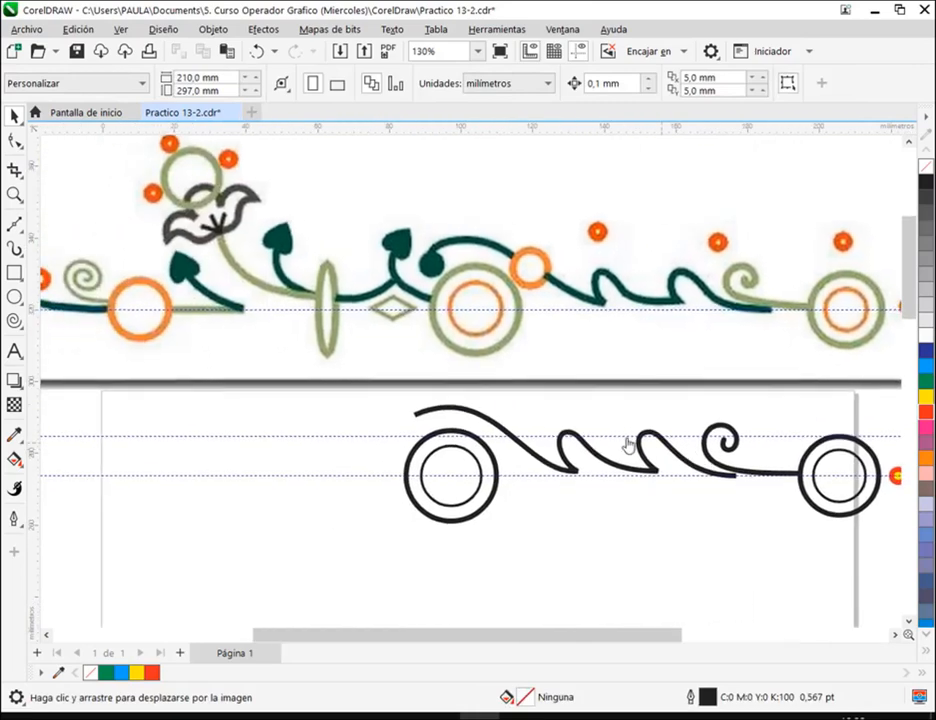
{"action": "scroll", "coordinate": [507, 421], "scroll_direction": "up", "scroll_amount": 2}
{"action": "key", "text": "space"}
{"action": "left_click", "coordinate": [441, 401]}
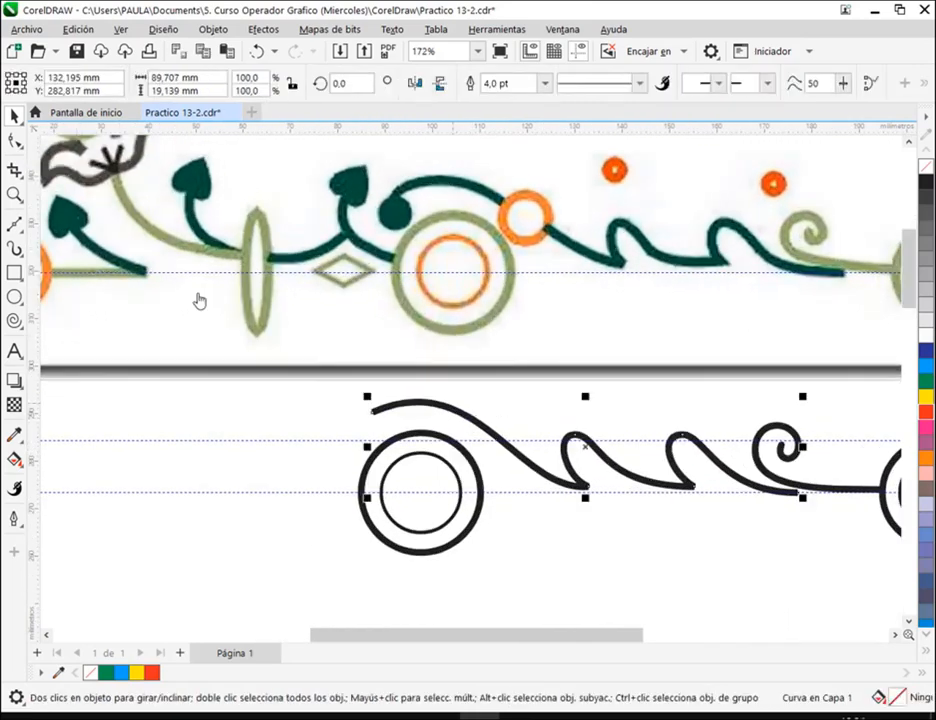
{"action": "left_click", "coordinate": [15, 141]}
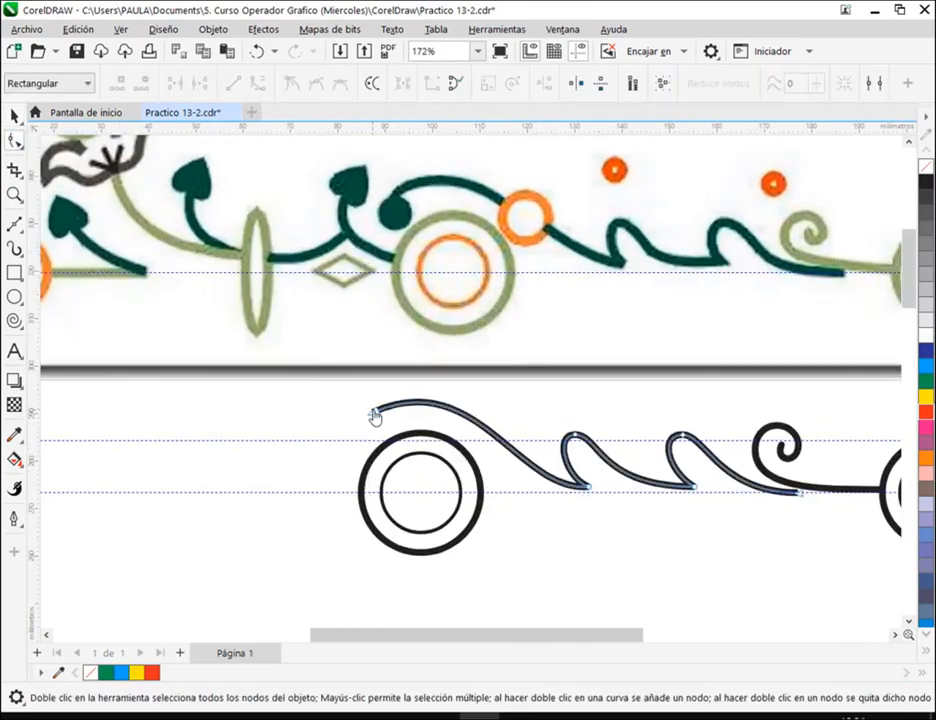
{"action": "left_click", "coordinate": [374, 414]}
Try rounding the line's free end with its handle, undo that, and try an added node on the slope before deleting it
{"action": "scroll", "coordinate": [512, 434], "scroll_direction": "up", "scroll_amount": 1}
{"action": "left_click_drag", "start_coordinate": [484, 416], "coordinate": [428, 401]}
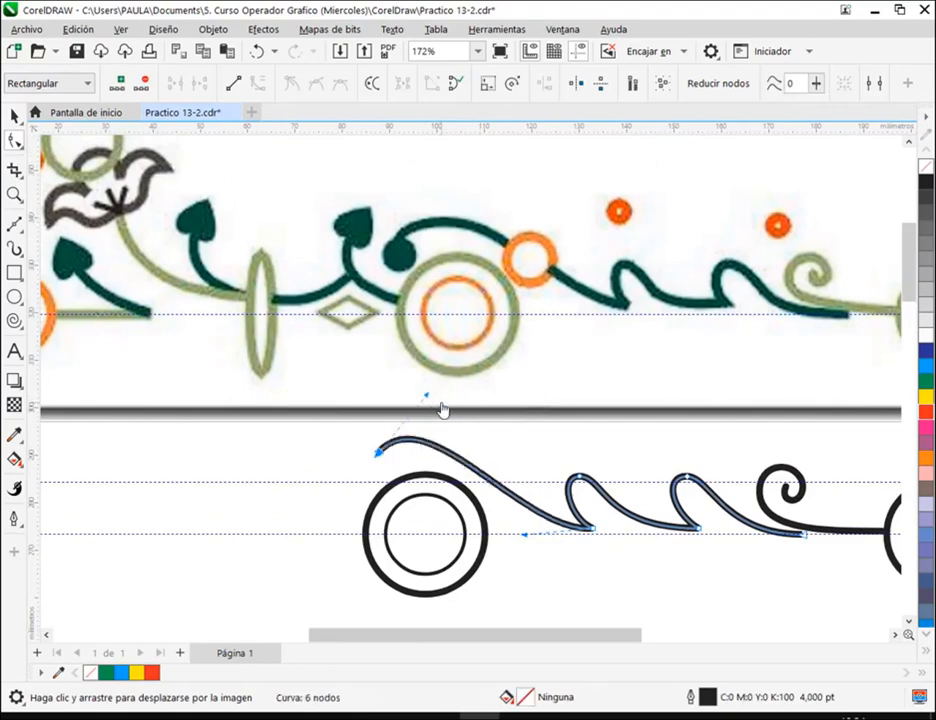
{"action": "key", "text": "ctrl+z"}
{"action": "double_click", "coordinate": [461, 459]}
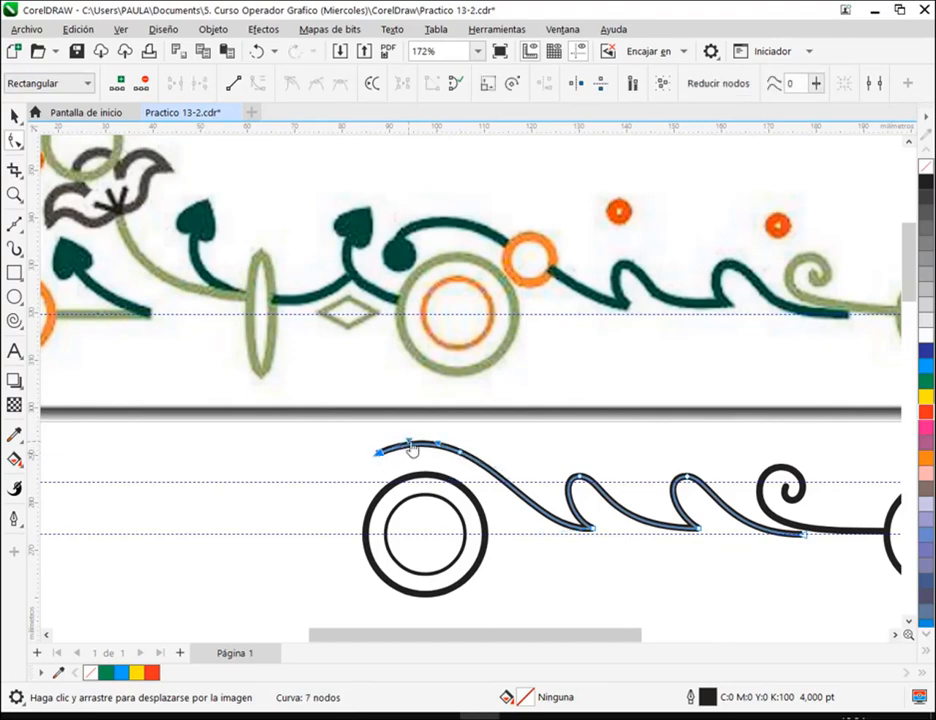
{"action": "left_click_drag", "start_coordinate": [410, 445], "coordinate": [395, 433]}
{"action": "scroll", "coordinate": [415, 470], "scroll_direction": "up", "scroll_amount": 2}
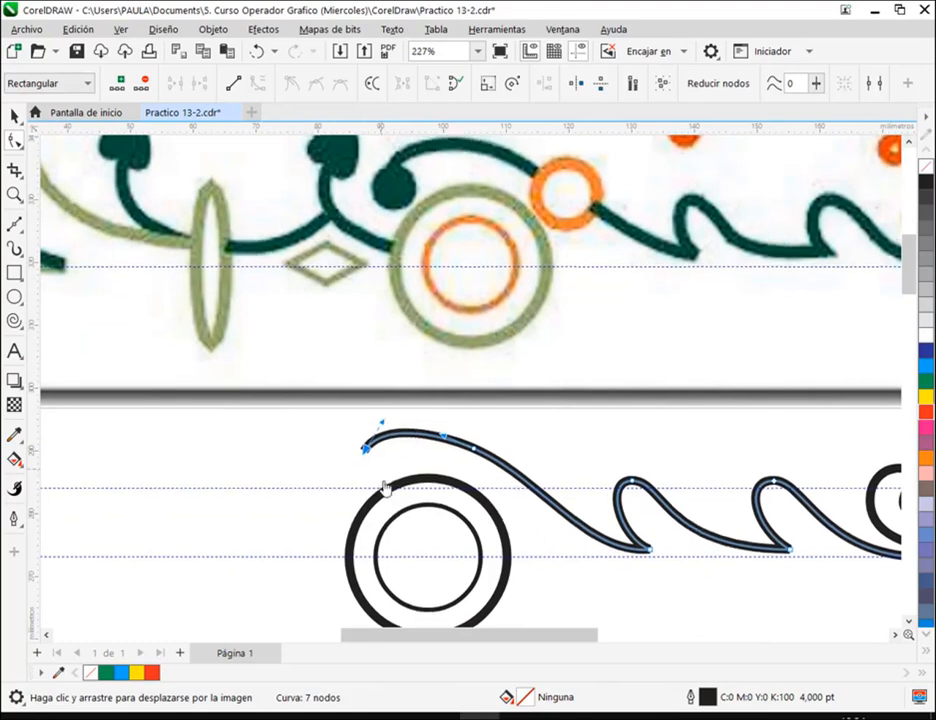
{"action": "scroll", "coordinate": [370, 468], "scroll_direction": "up", "scroll_amount": 1}
{"action": "left_click_drag", "start_coordinate": [387, 450], "coordinate": [405, 445]}
{"action": "left_click", "coordinate": [479, 470]}
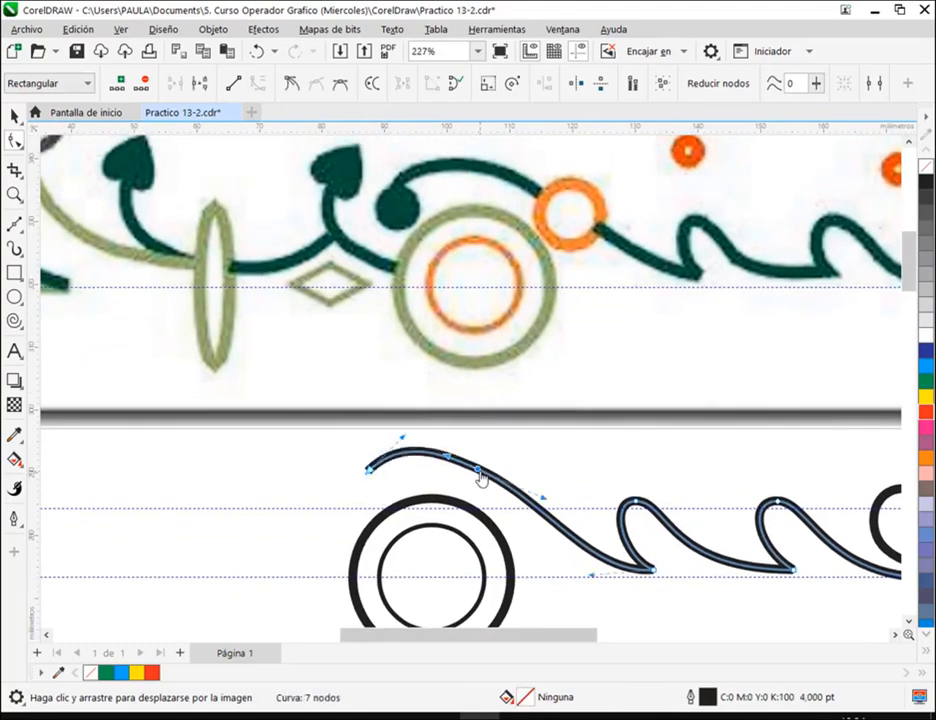
{"action": "key", "text": "Delete"}
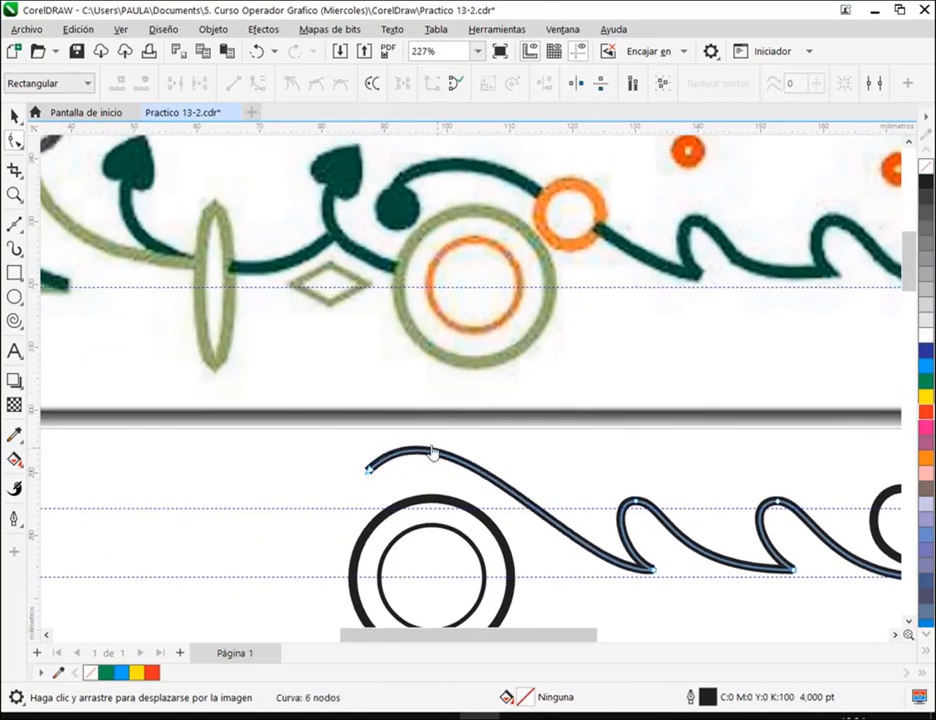
Bend the line's free end into a rounded arch above the double circle by repositioning the end node's handle
{"action": "left_click", "coordinate": [368, 476]}
{"action": "left_click_drag", "start_coordinate": [449, 395], "coordinate": [418, 384]}
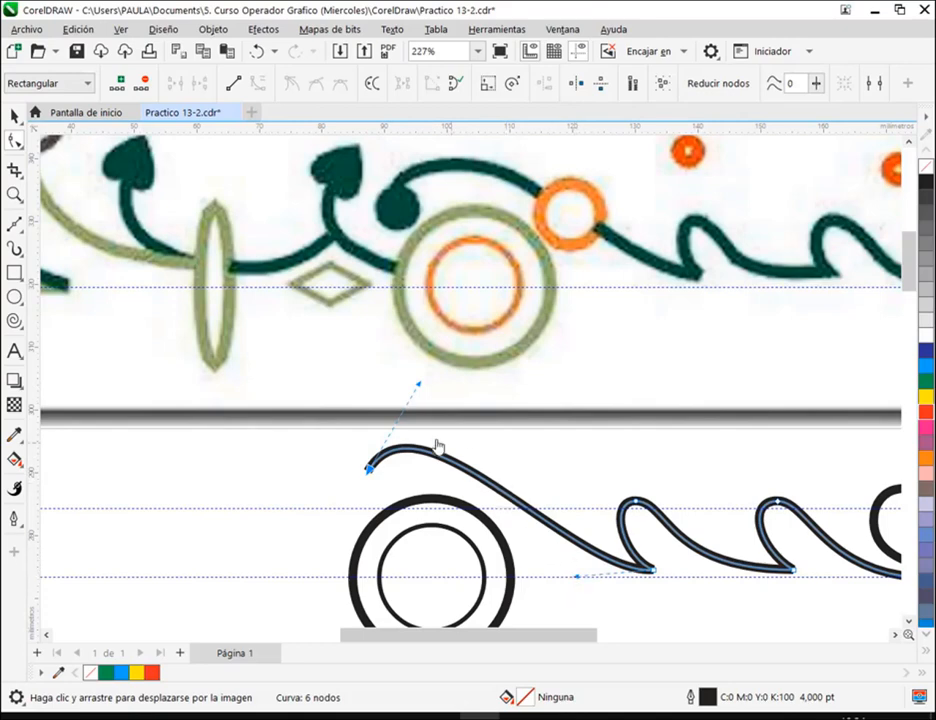
{"action": "left_click_drag", "start_coordinate": [419, 392], "coordinate": [430, 389]}
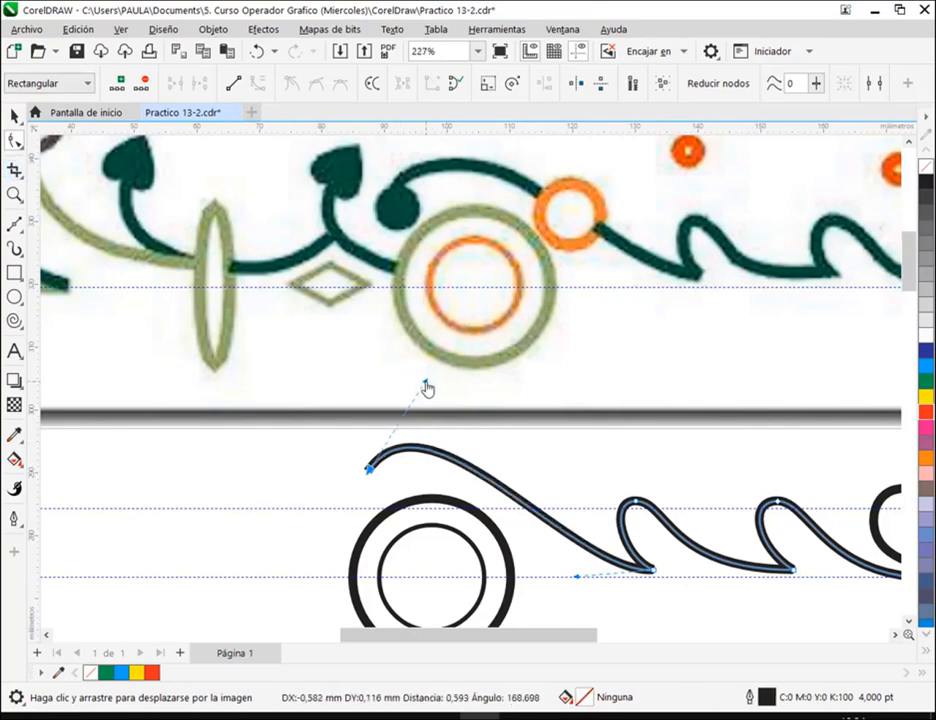
Draw a circle about 6.9 mm across beside the line's free end and fill it with black
{"action": "left_click", "coordinate": [16, 321]}
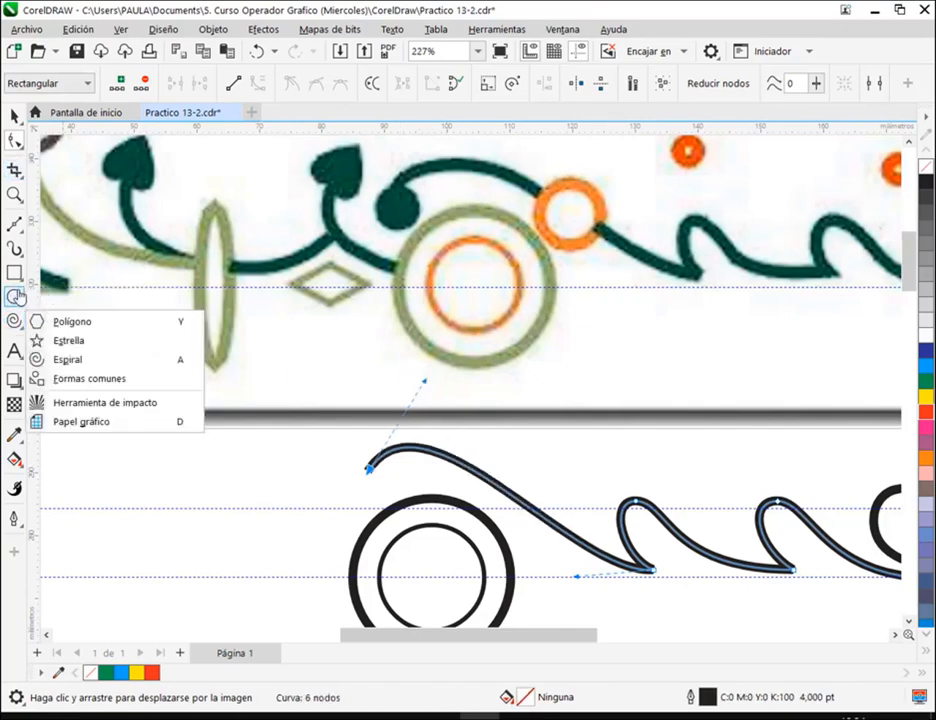
{"action": "left_click", "coordinate": [16, 297]}
{"action": "left_click", "coordinate": [52, 299]}
{"action": "left_click_drag", "start_coordinate": [276, 458], "coordinate": [329, 511]}
{"action": "left_click", "coordinate": [15, 116]}
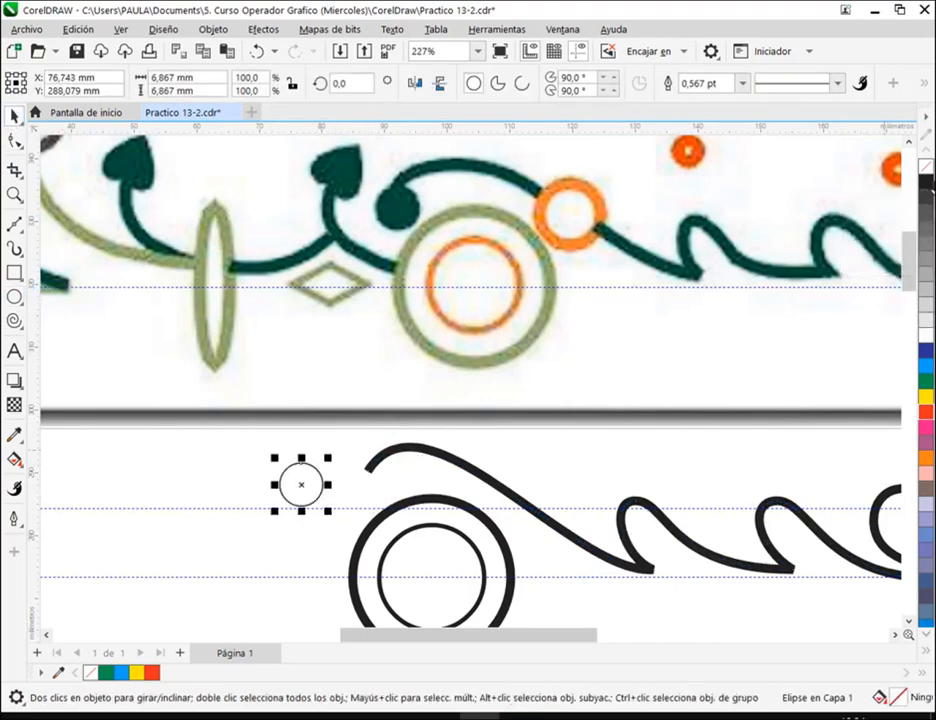
{"action": "left_click", "coordinate": [926, 192]}
Place the black dot just under the wavy line's free end, fine-tune its position, and deselect it
{"action": "left_click_drag", "start_coordinate": [305, 488], "coordinate": [368, 493]}
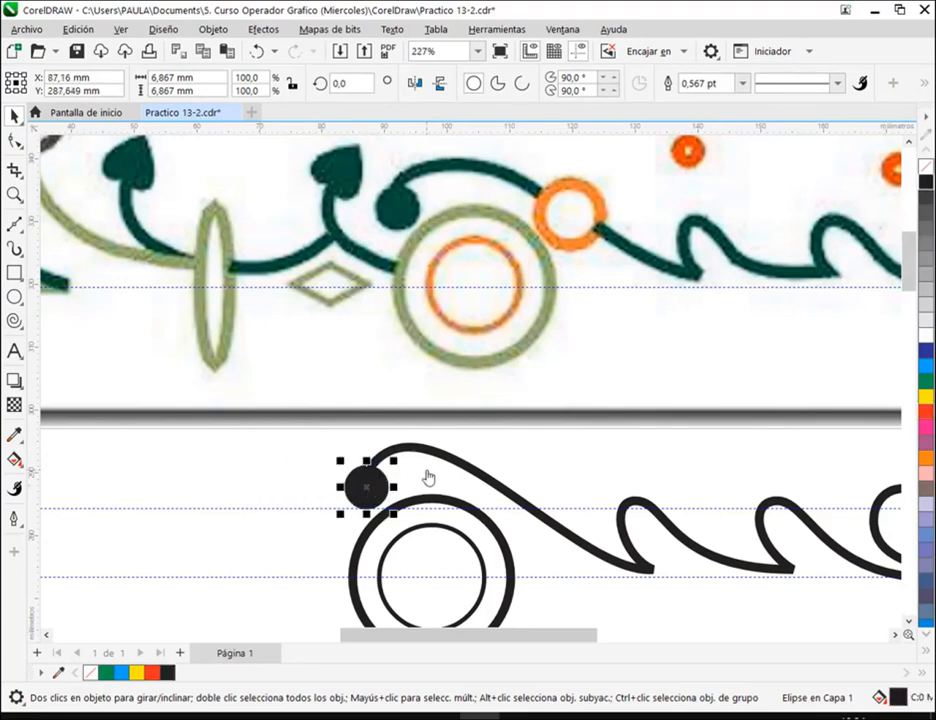
{"action": "left_click", "coordinate": [411, 487]}
{"action": "left_click", "coordinate": [305, 487]}
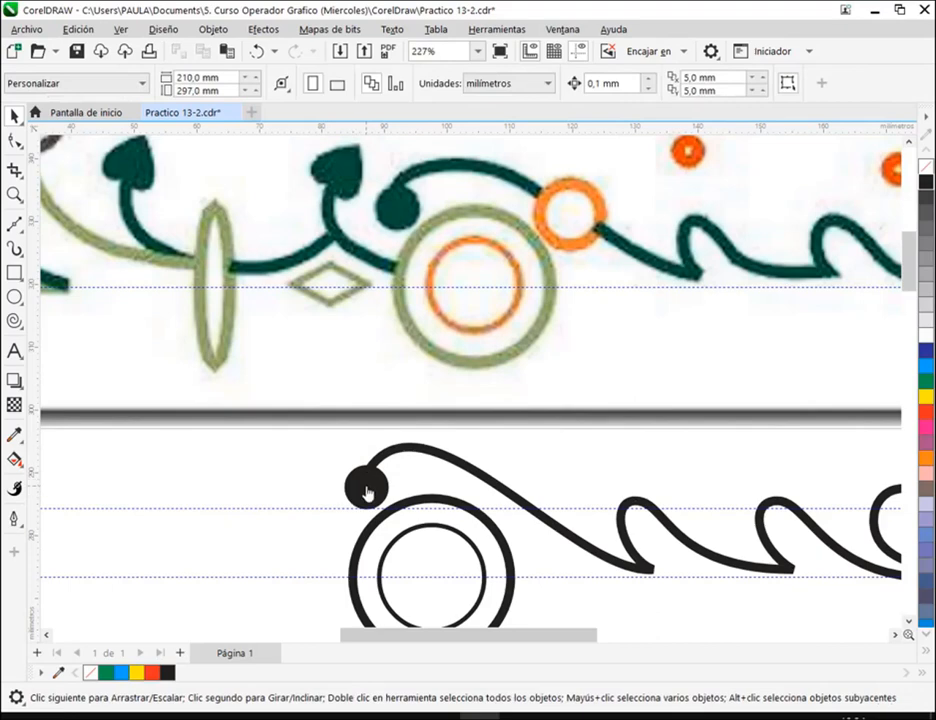
{"action": "left_click", "coordinate": [368, 492]}
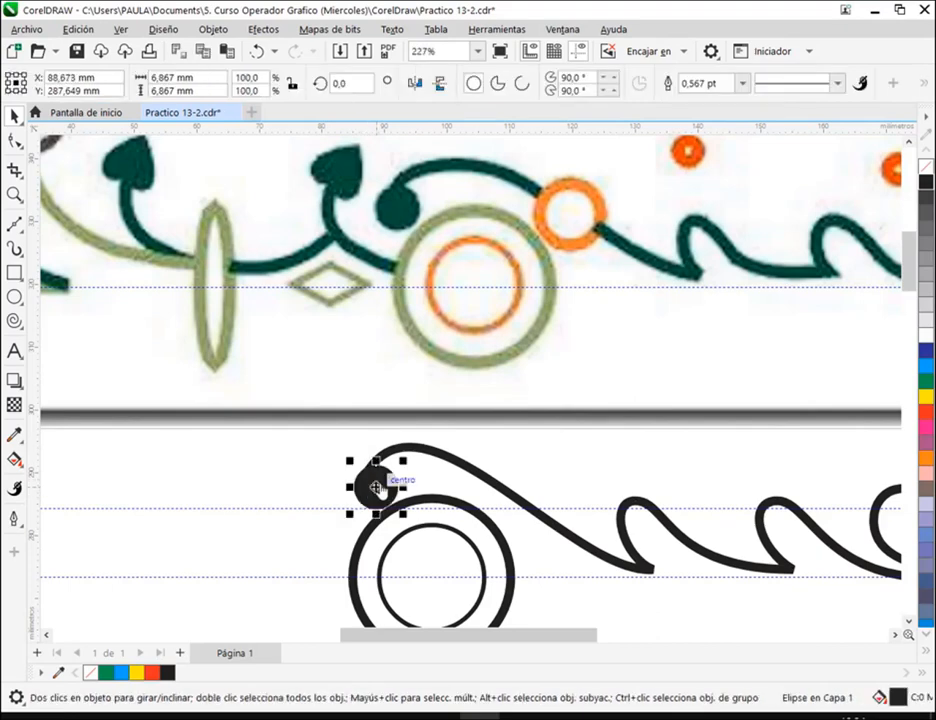
{"action": "left_click", "coordinate": [274, 556]}
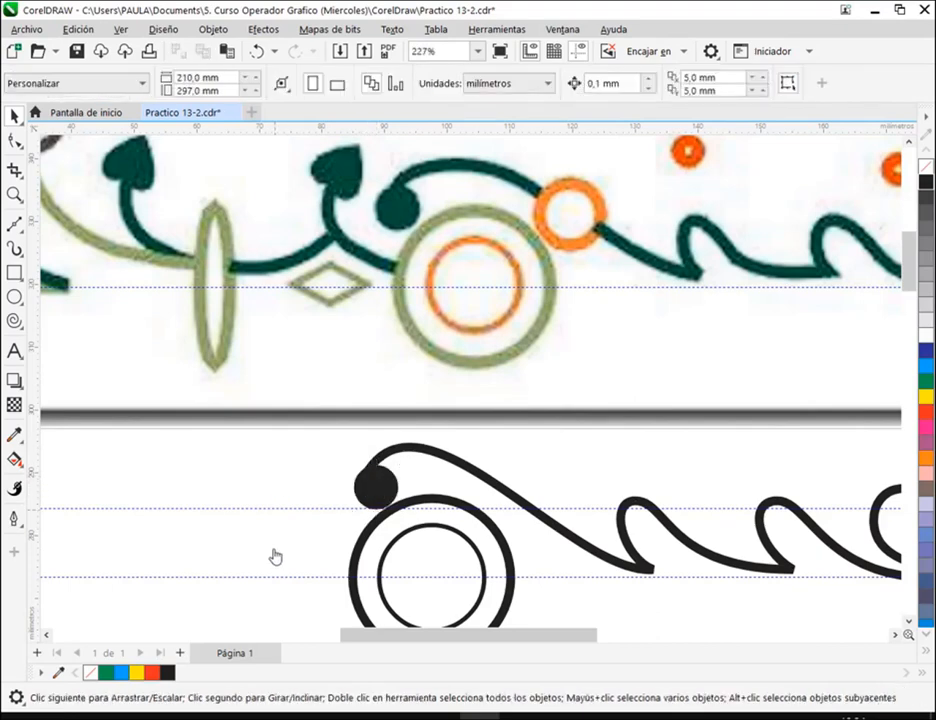
{"action": "left_click", "coordinate": [377, 493]}
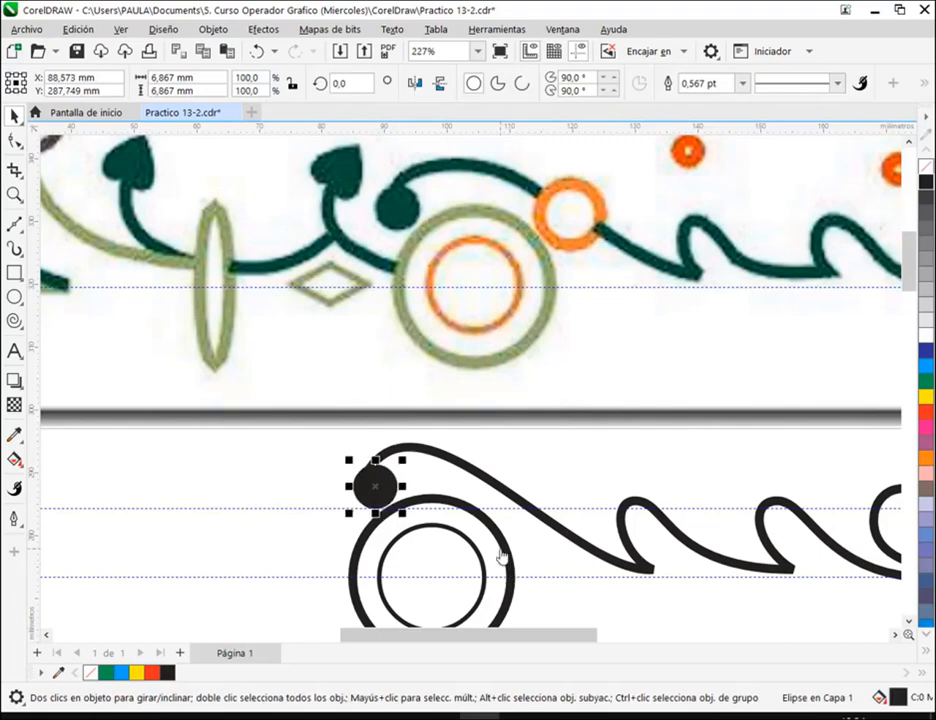
{"action": "left_click", "coordinate": [566, 479]}
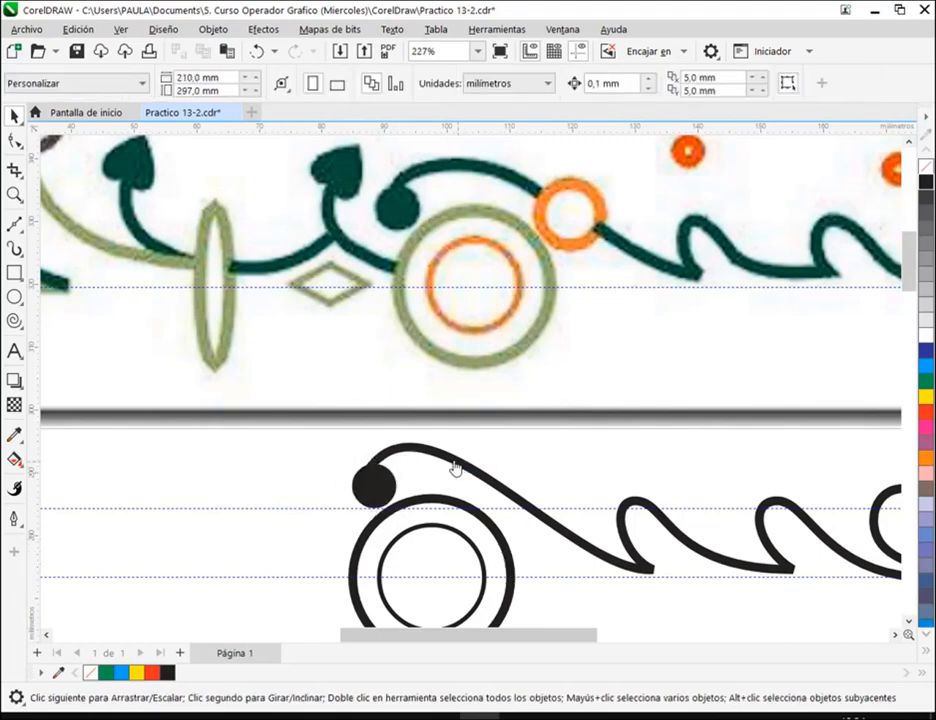
Refine the arch and long slope with the handles of the end node and first low point, and save the drawing
{"action": "left_click", "coordinate": [391, 458]}
{"action": "left_click", "coordinate": [14, 141]}
{"action": "left_click", "coordinate": [370, 472]}
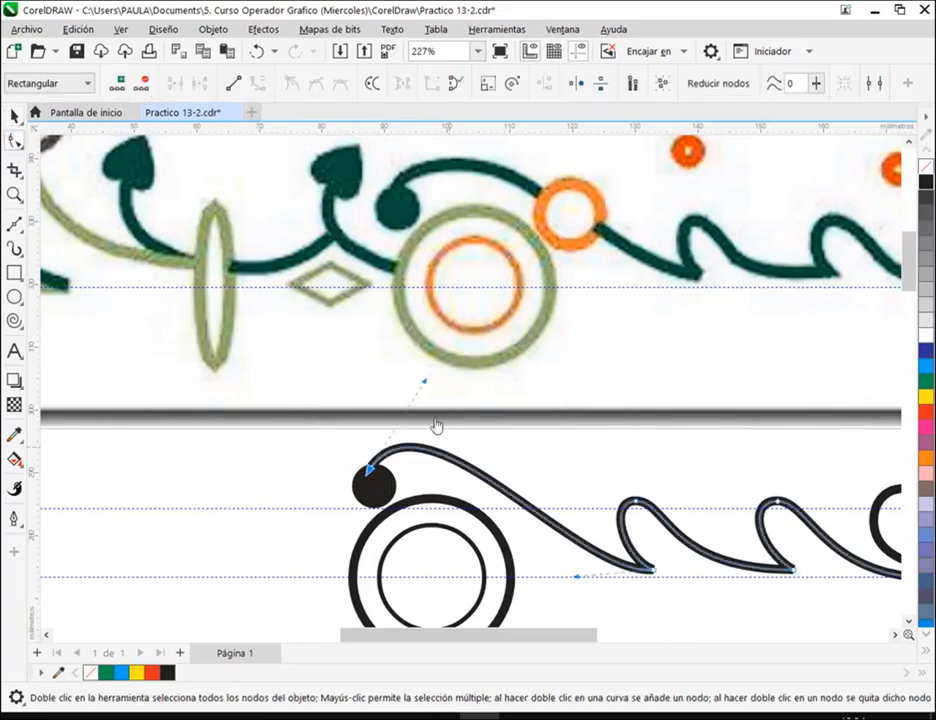
{"action": "mouse_move", "coordinate": [423, 388]}
{"action": "left_mouse_down"}
{"action": "mouse_move", "coordinate": [445, 393]}
{"action": "mouse_move", "coordinate": [428, 386]}
{"action": "left_mouse_up"}
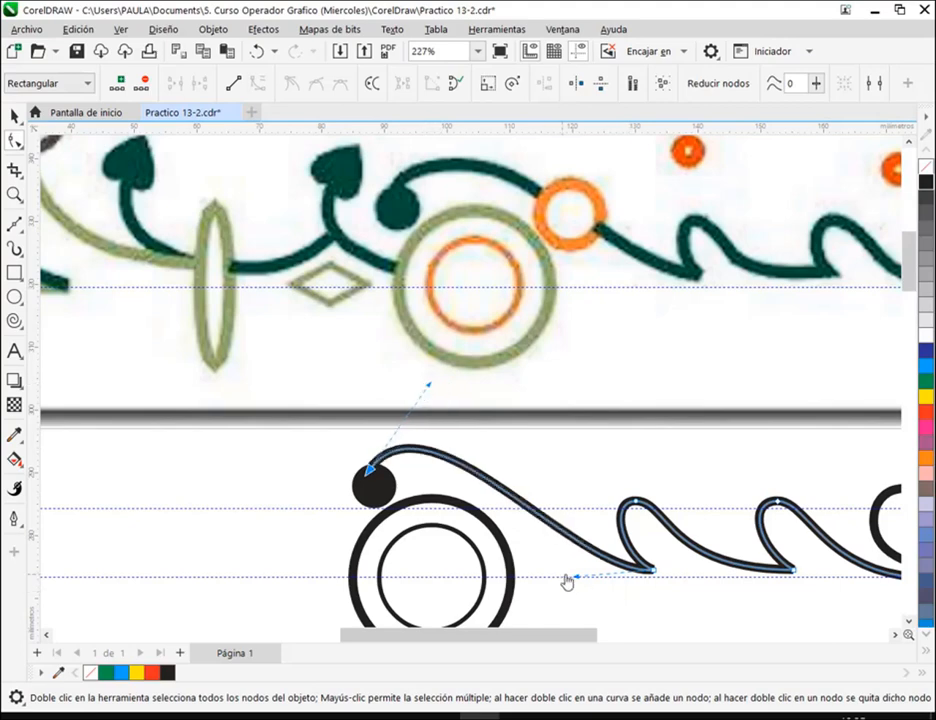
{"action": "left_click", "coordinate": [580, 583]}
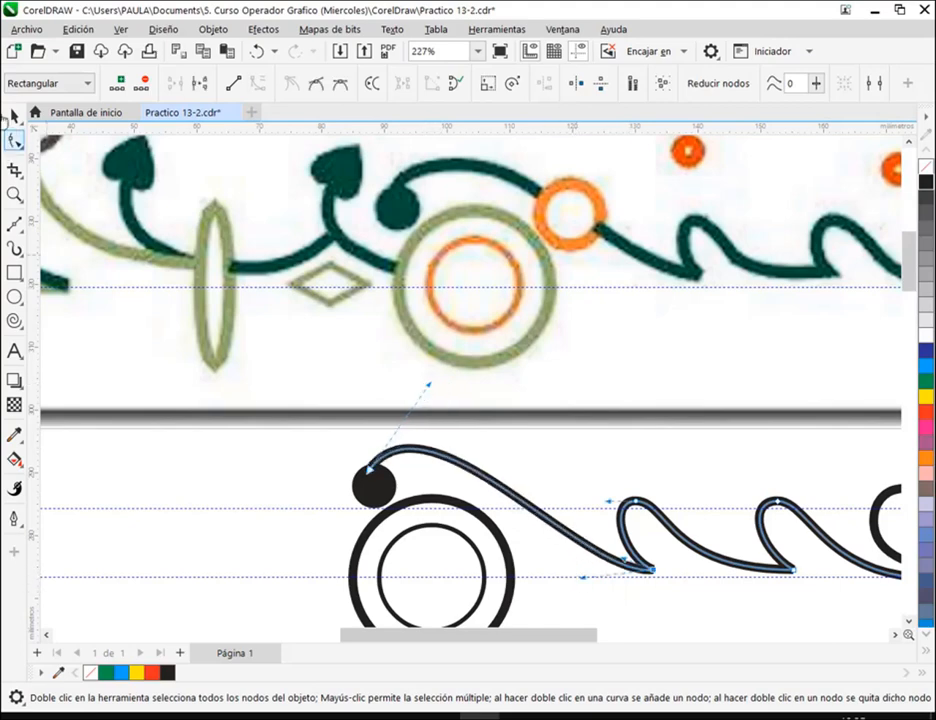
{"action": "left_click", "coordinate": [14, 115]}
{"action": "left_click", "coordinate": [244, 493]}
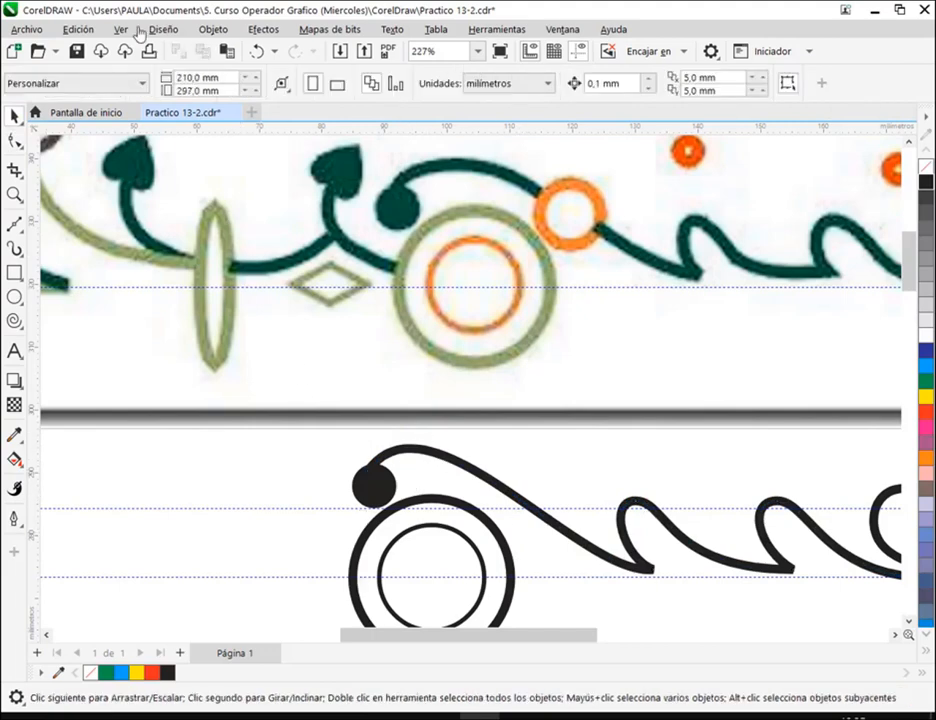
{"action": "left_click", "coordinate": [77, 52]}
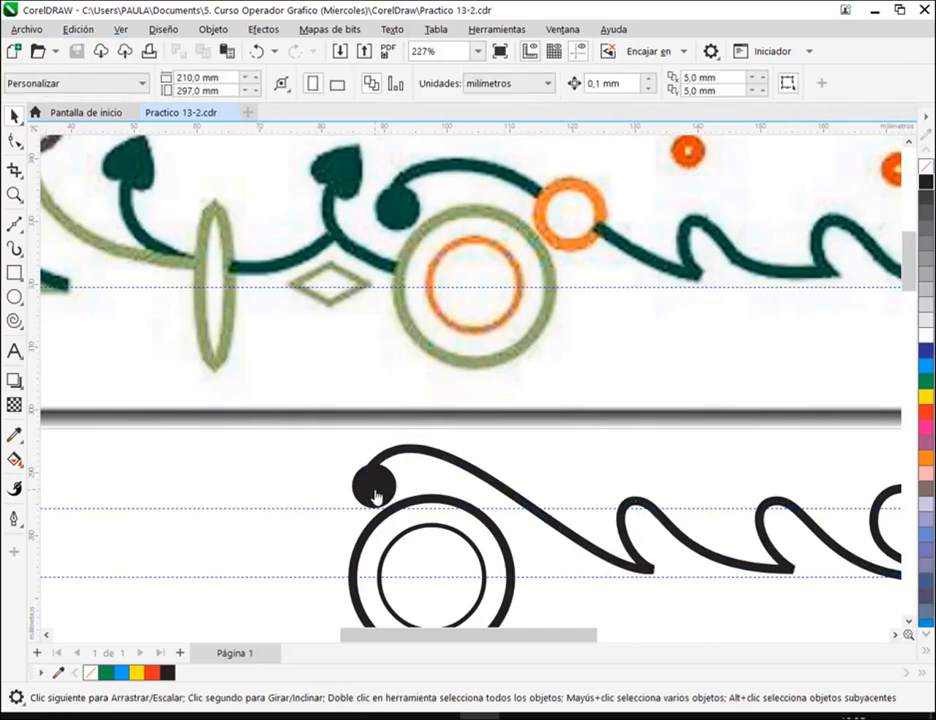
Browse the end arrowhead styles available for the wavy line and leave without choosing one
{"action": "left_click", "coordinate": [466, 469]}
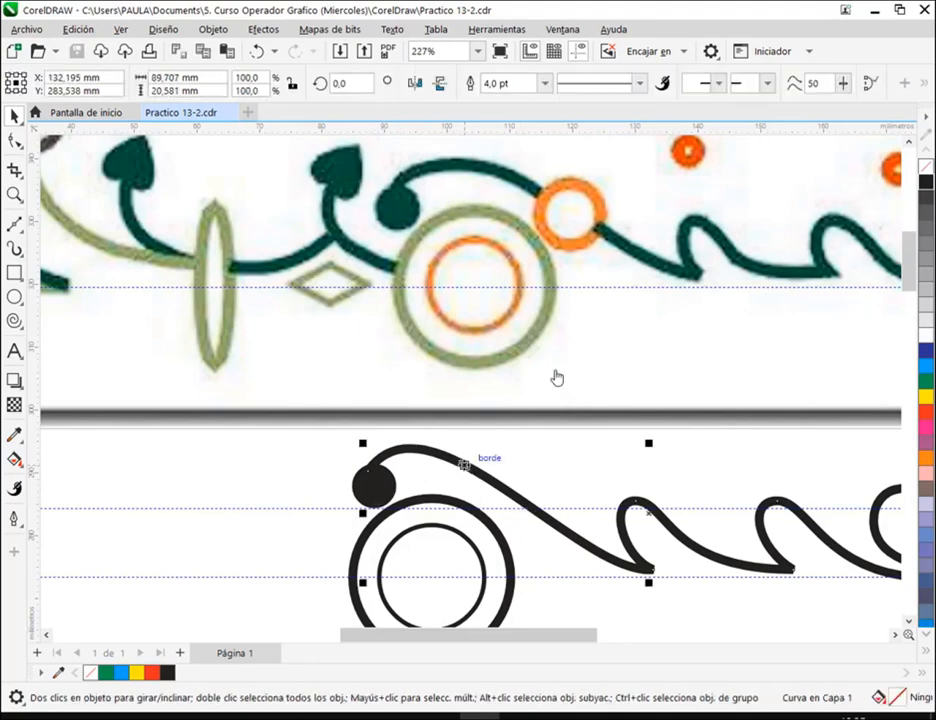
{"action": "left_click", "coordinate": [767, 83]}
{"action": "left_click_drag", "start_coordinate": [914, 121], "coordinate": [914, 214]}
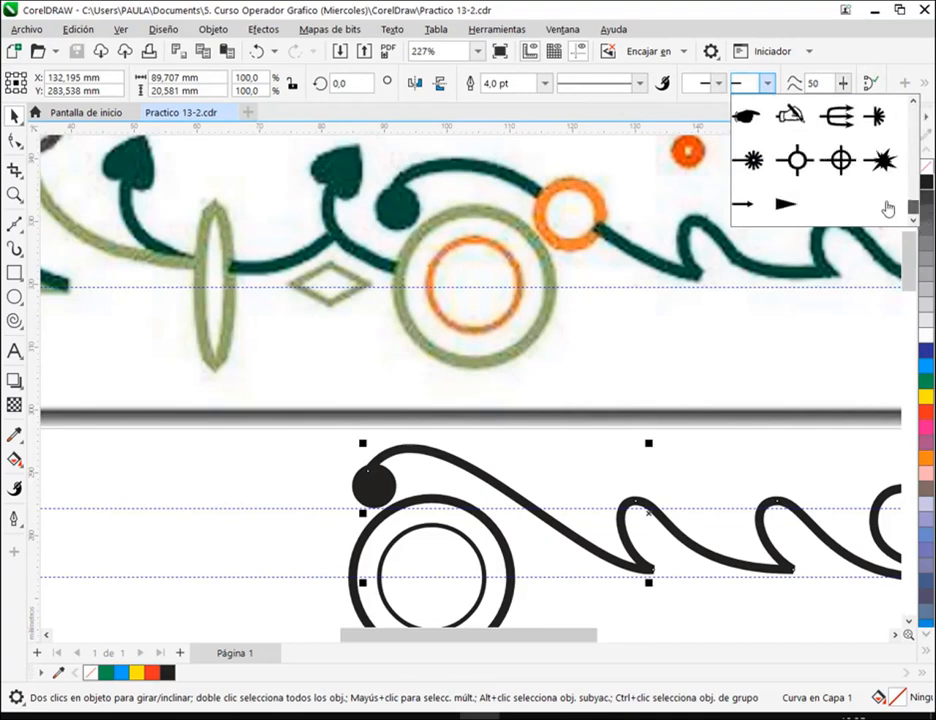
{"action": "left_click", "coordinate": [549, 489]}
{"action": "left_click", "coordinate": [736, 459]}
Group the black dot with the wavy line it ends
{"action": "scroll", "coordinate": [656, 438], "scroll_direction": "down", "scroll_amount": 3}
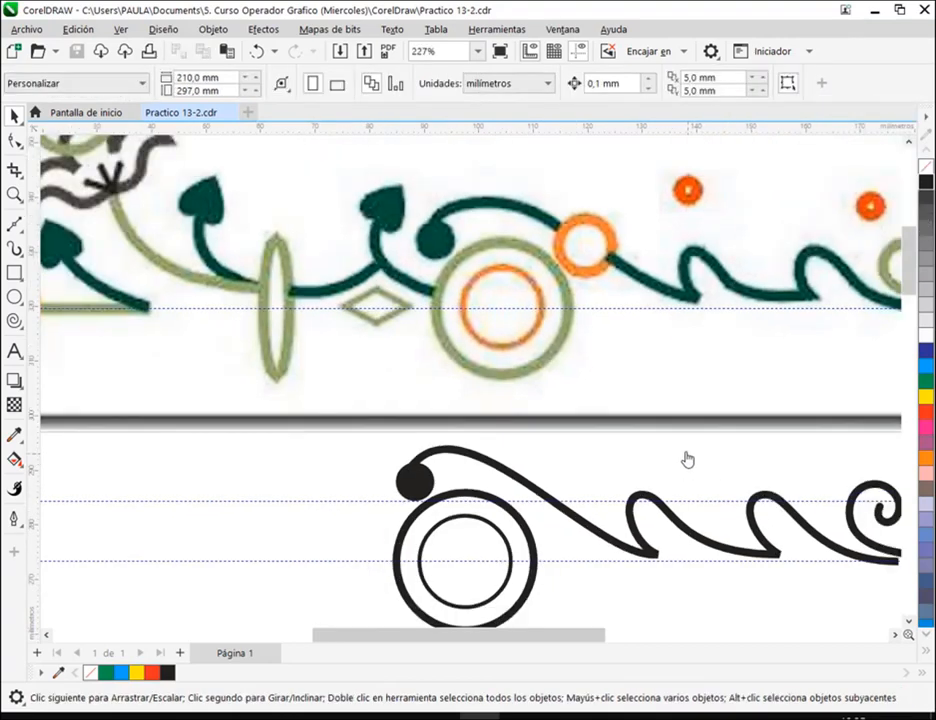
{"action": "left_click", "coordinate": [486, 482]}
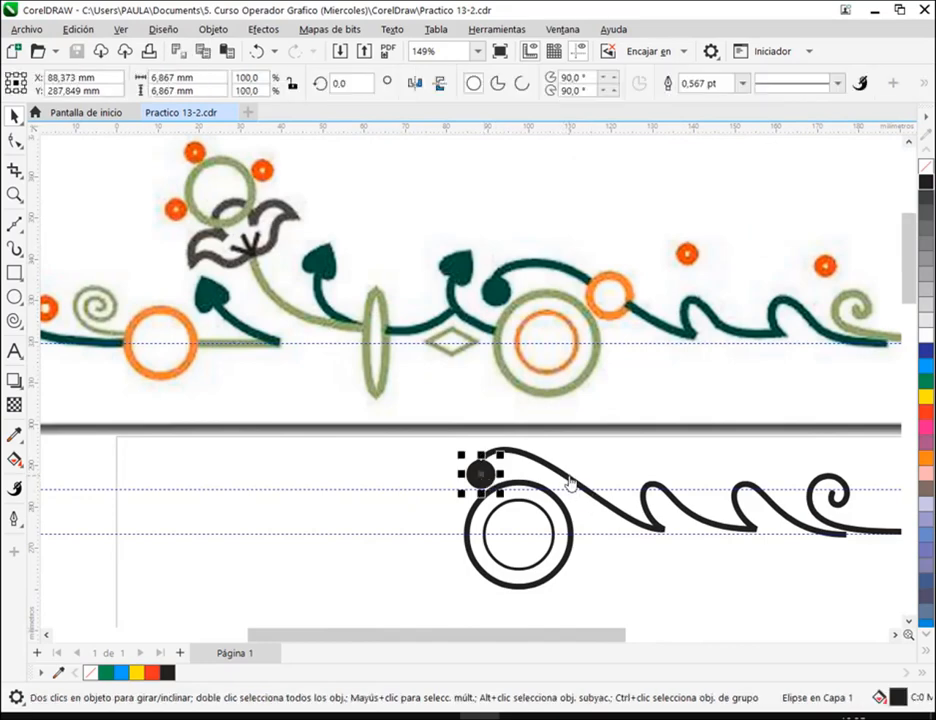
{"action": "left_click", "coordinate": [570, 484], "text": "shift"}
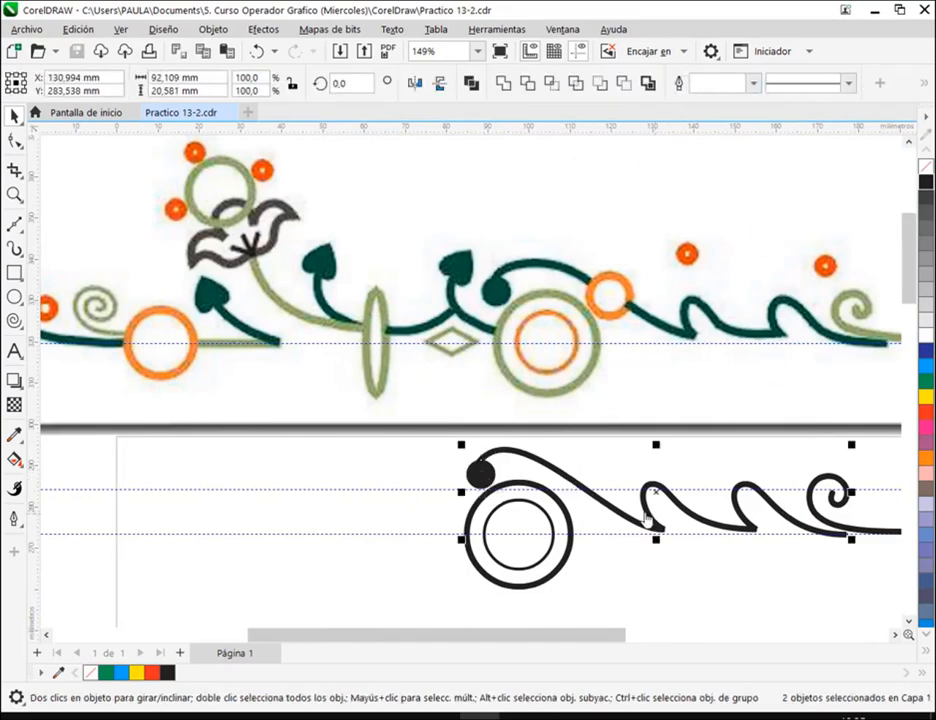
{"action": "right_click", "coordinate": [479, 473]}
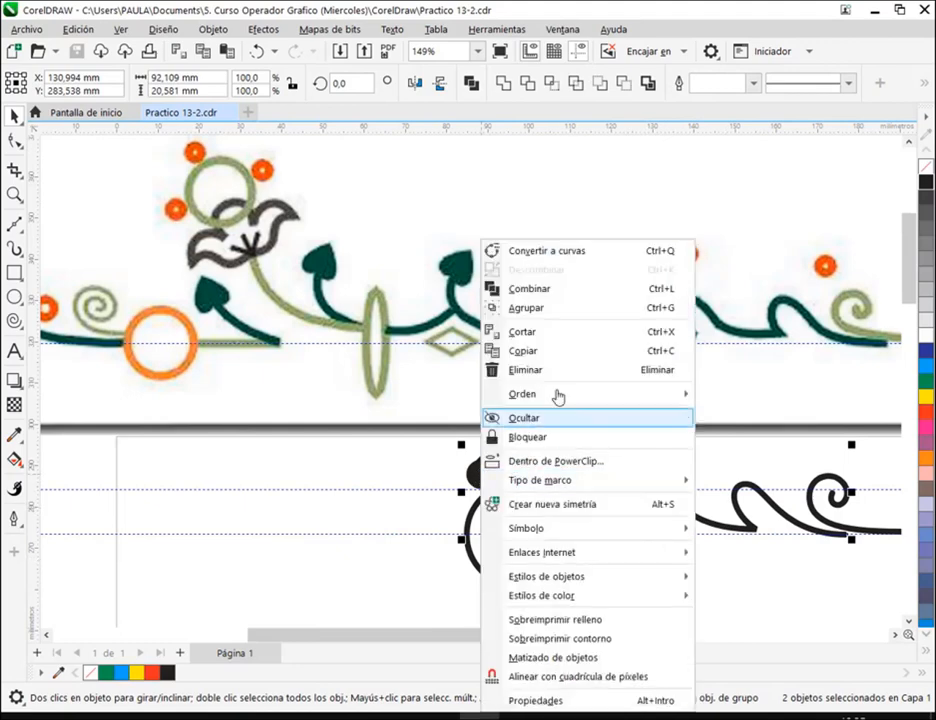
{"action": "left_click", "coordinate": [554, 312]}
Give the grouped wavy line and dot a green outline, and inspect the dot's edge up close
{"action": "left_click", "coordinate": [679, 474]}
{"action": "left_click_drag", "start_coordinate": [679, 476], "coordinate": [462, 500]}
{"action": "key", "text": "space"}
{"action": "left_click", "coordinate": [484, 540]}
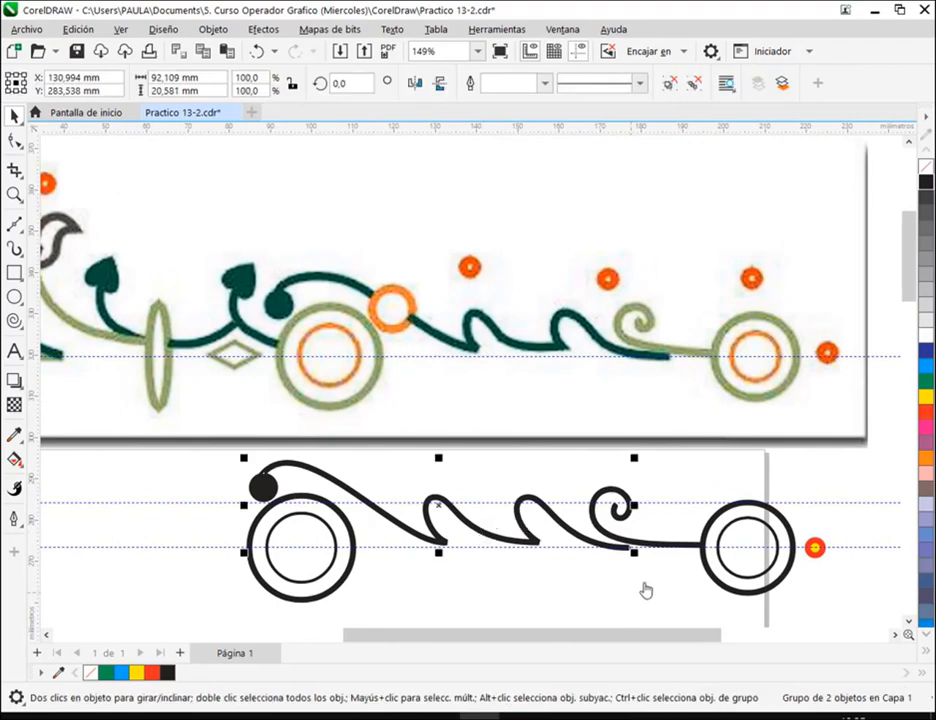
{"action": "scroll", "coordinate": [430, 590], "scroll_direction": "up", "scroll_amount": 1}
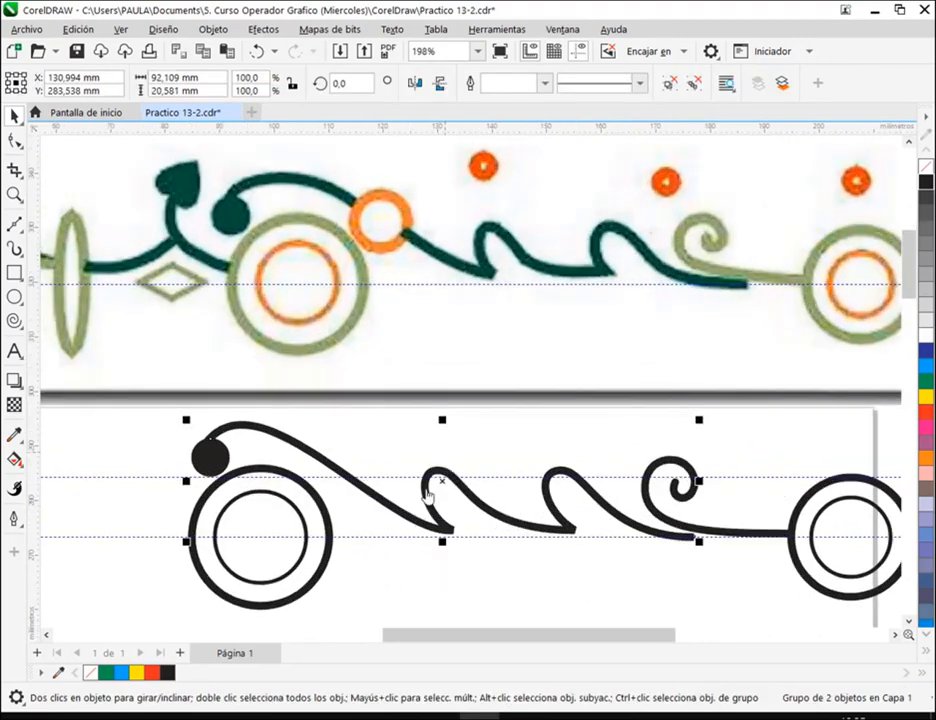
{"action": "right_click", "coordinate": [927, 388]}
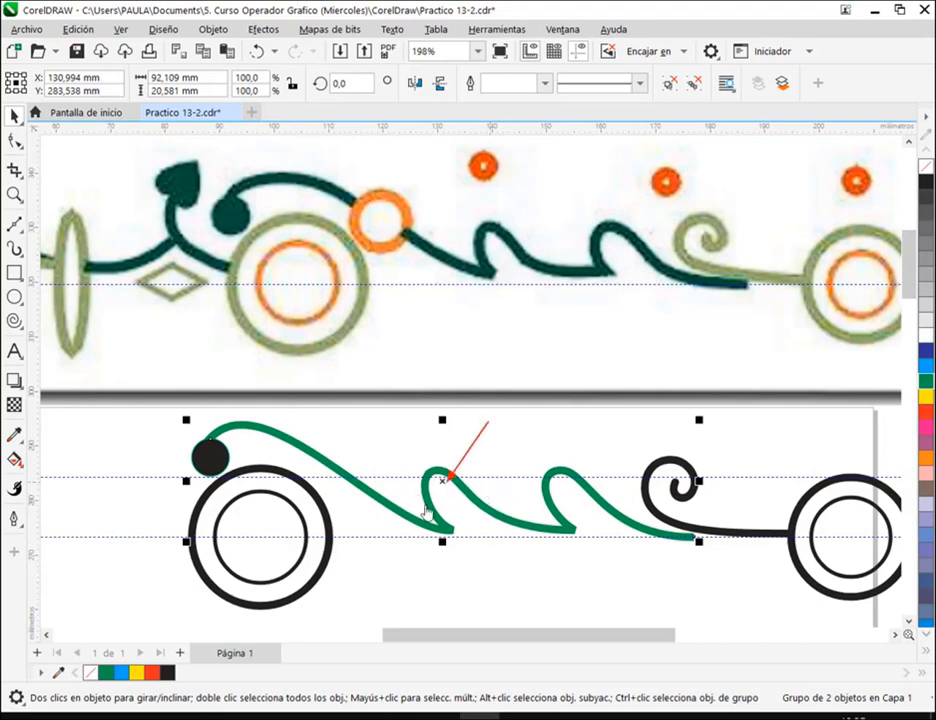
{"action": "scroll", "coordinate": [192, 449], "scroll_direction": "up", "scroll_amount": 4}
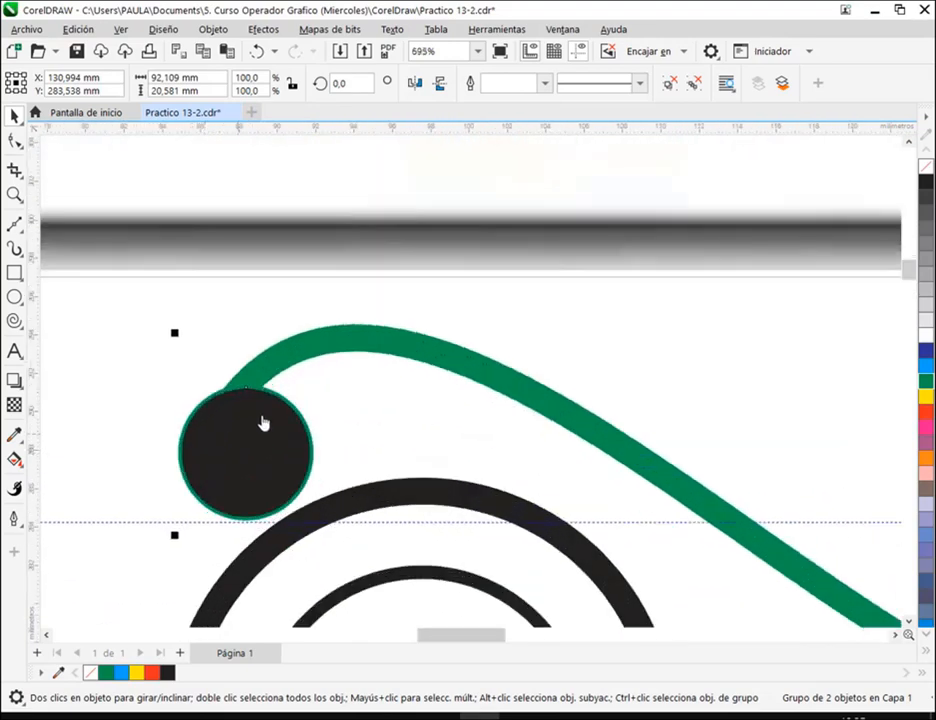
{"action": "key", "text": "a"}
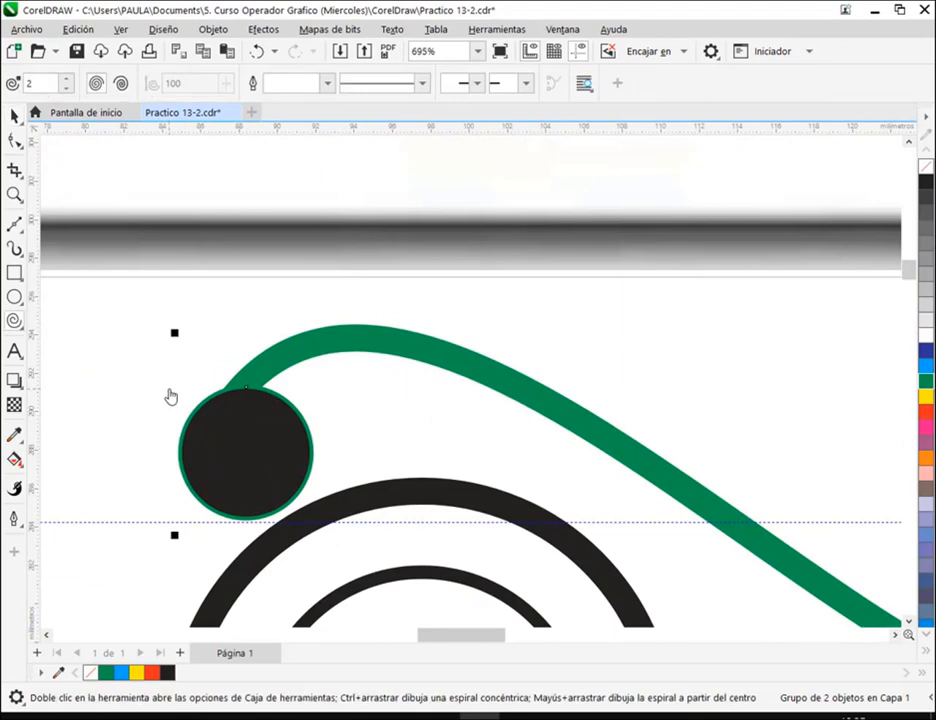
{"action": "left_click", "coordinate": [14, 116]}
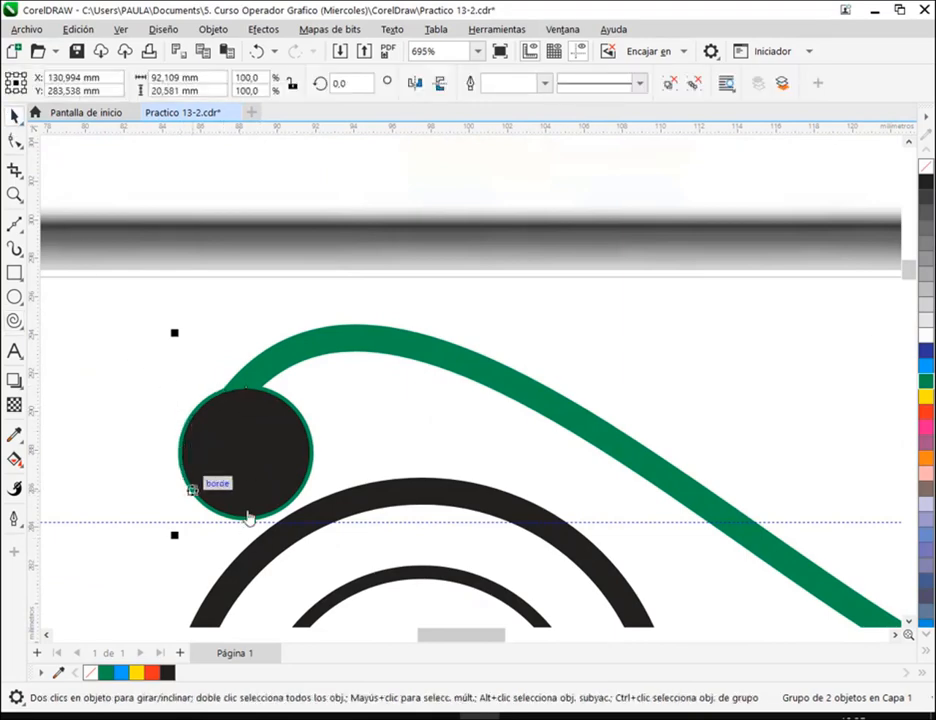
Copy the grouped wavy line to the empty area beside the page, ungroup the copy and delete its black dot
{"action": "scroll", "coordinate": [335, 472], "scroll_direction": "down", "scroll_amount": 6}
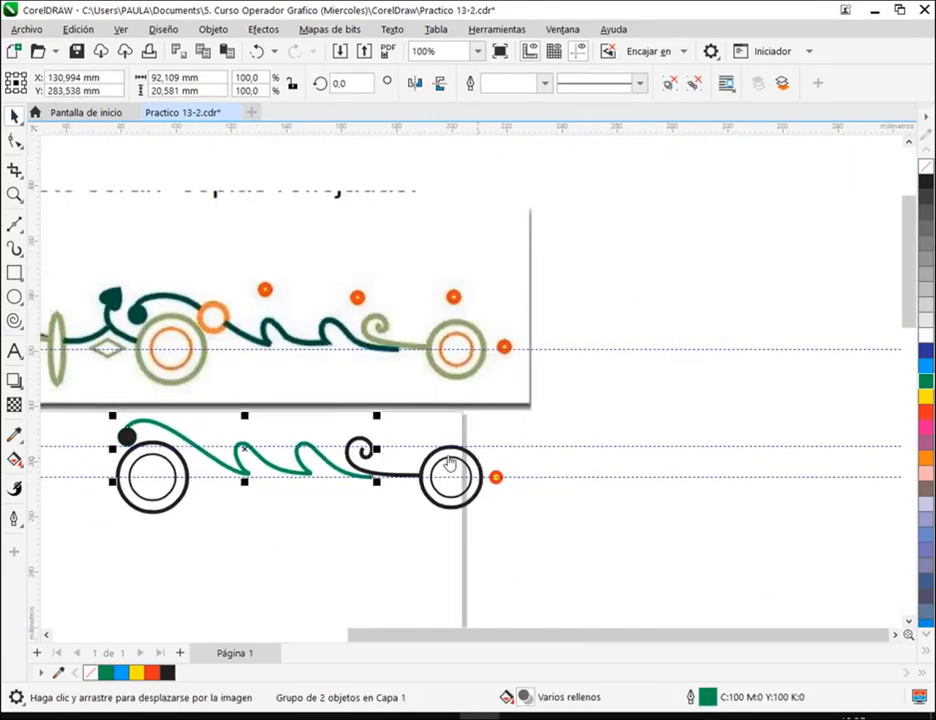
{"action": "left_click_drag", "start_coordinate": [218, 442], "coordinate": [668, 245]}
{"action": "left_click", "coordinate": [618, 297]}
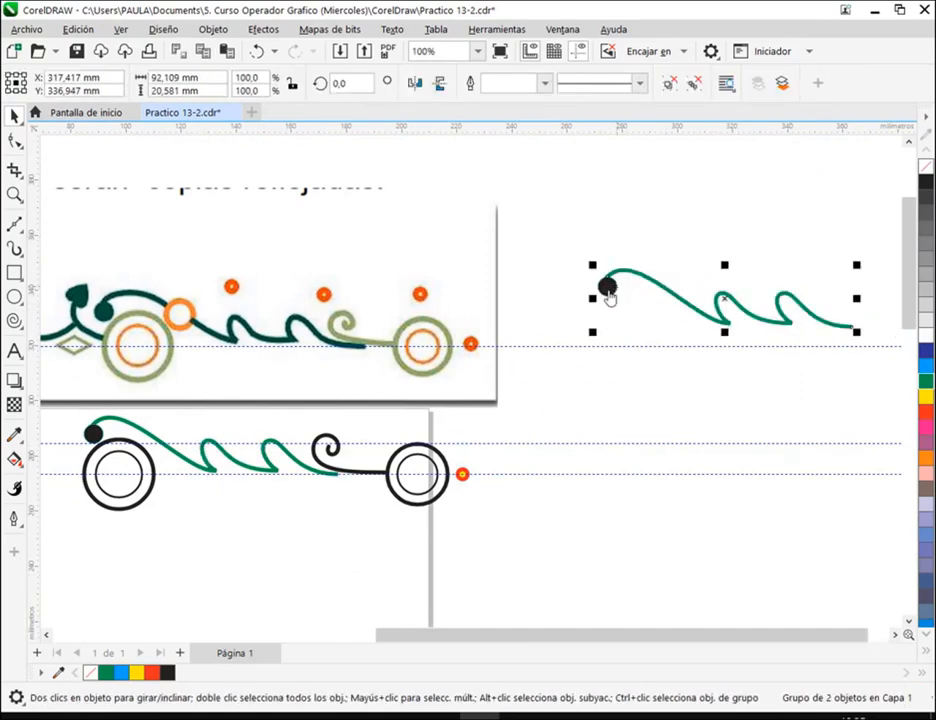
{"action": "right_click", "coordinate": [616, 290]}
{"action": "left_click", "coordinate": [668, 264]}
{"action": "left_click", "coordinate": [594, 287]}
{"action": "left_click", "coordinate": [607, 287]}
{"action": "key", "text": "Delete"}
{"action": "left_click", "coordinate": [646, 284]}
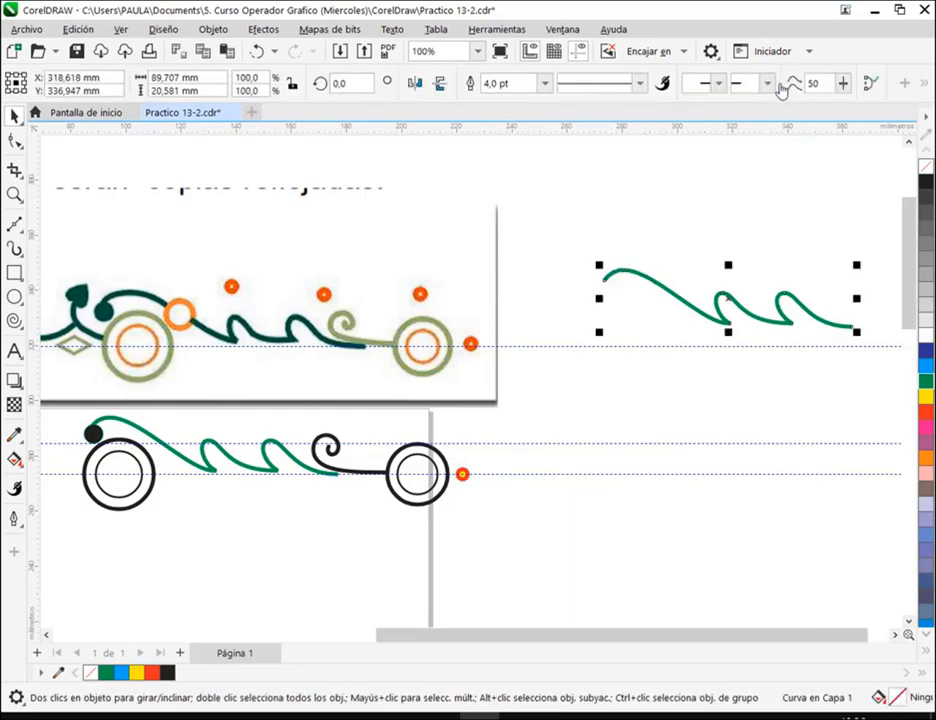
Give the copied wavy line a large solid-circle arrowhead on its upper end
{"action": "left_click", "coordinate": [767, 83]}
{"action": "left_click_drag", "start_coordinate": [918, 120], "coordinate": [920, 226]}
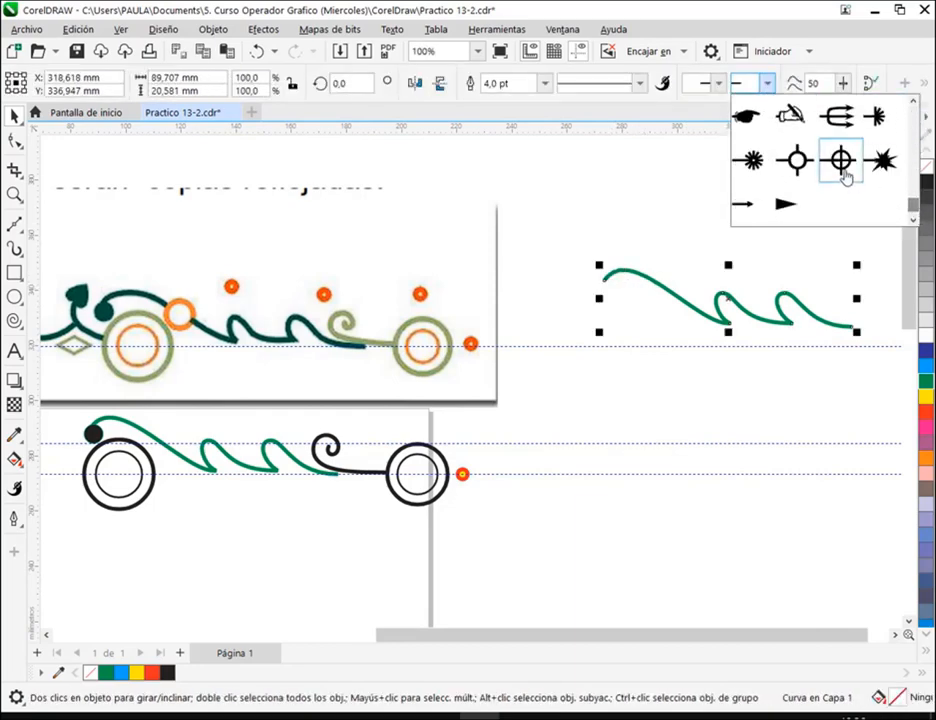
{"action": "left_click", "coordinate": [912, 105]}
{"action": "left_click", "coordinate": [911, 105]}
{"action": "left_click", "coordinate": [911, 105]}
{"action": "left_click", "coordinate": [911, 105]}
{"action": "left_click", "coordinate": [912, 105]}
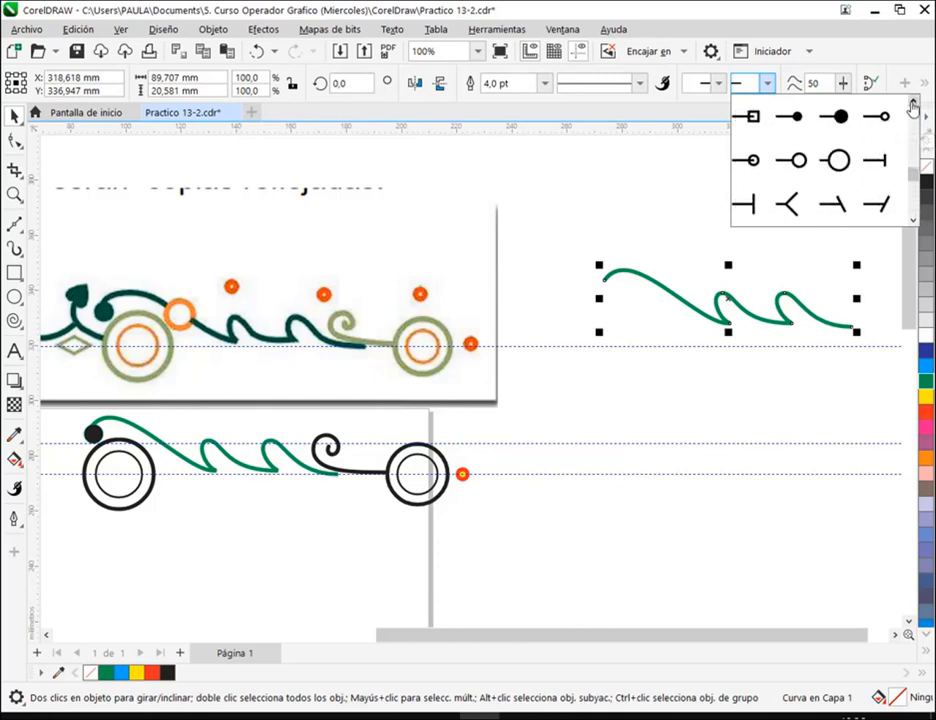
{"action": "left_click", "coordinate": [838, 118]}
{"action": "left_click", "coordinate": [673, 230]}
{"action": "left_click", "coordinate": [606, 284]}
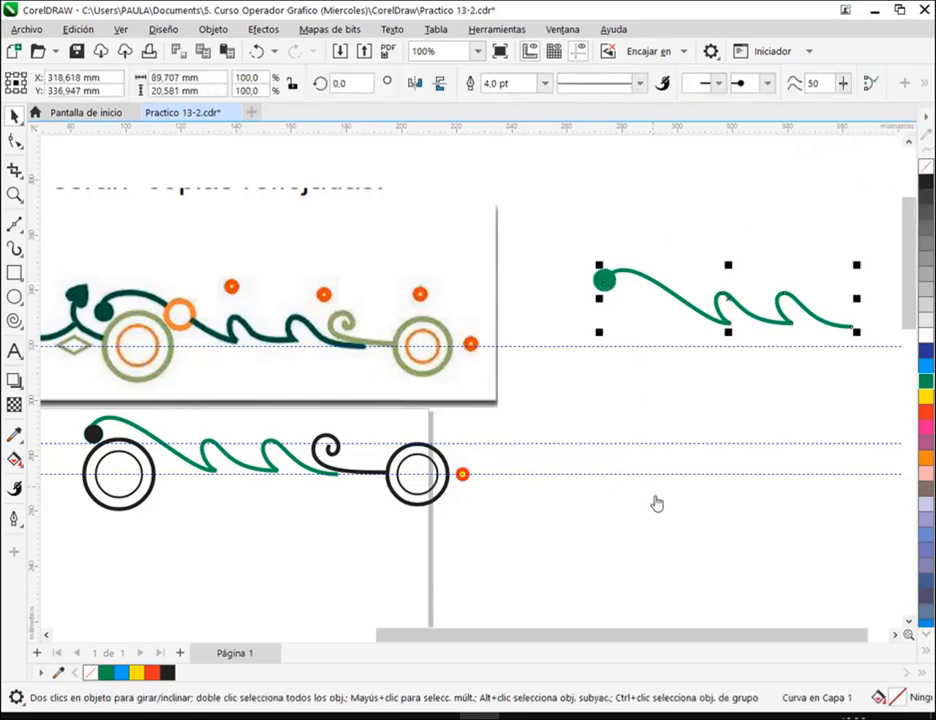
Change the copied line's outline to blue and delete the copy
{"action": "right_click", "coordinate": [927, 368]}
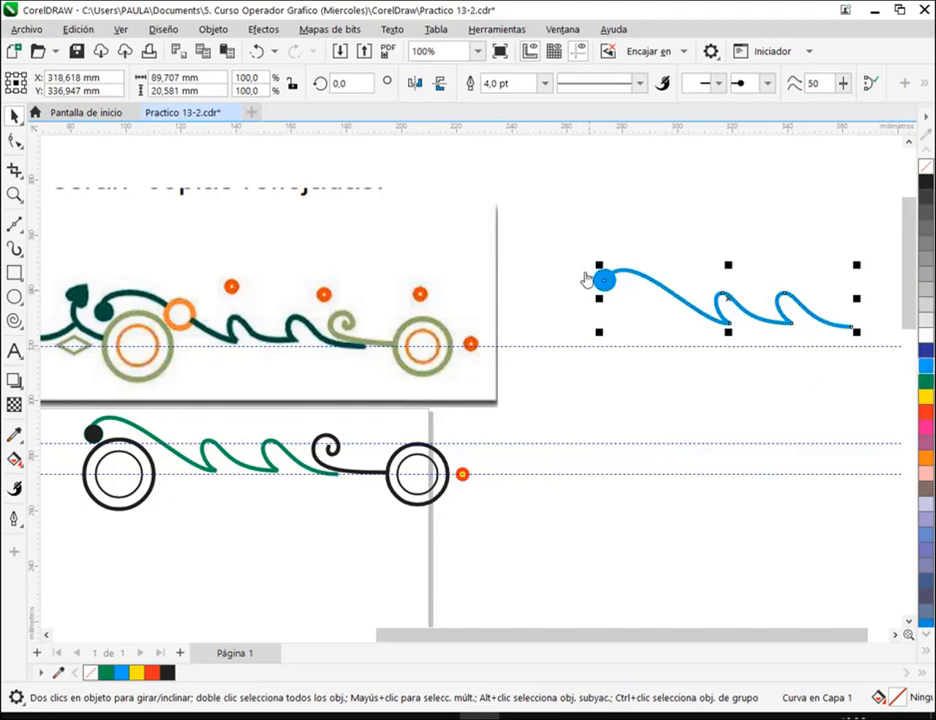
{"action": "key", "text": "Delete"}
Fill the grouped wavy line and dot on the page with green
{"action": "key", "text": "h"}
{"action": "left_click_drag", "start_coordinate": [230, 480], "coordinate": [325, 423]}
{"action": "scroll", "coordinate": [345, 467], "scroll_direction": "up", "scroll_amount": 2}
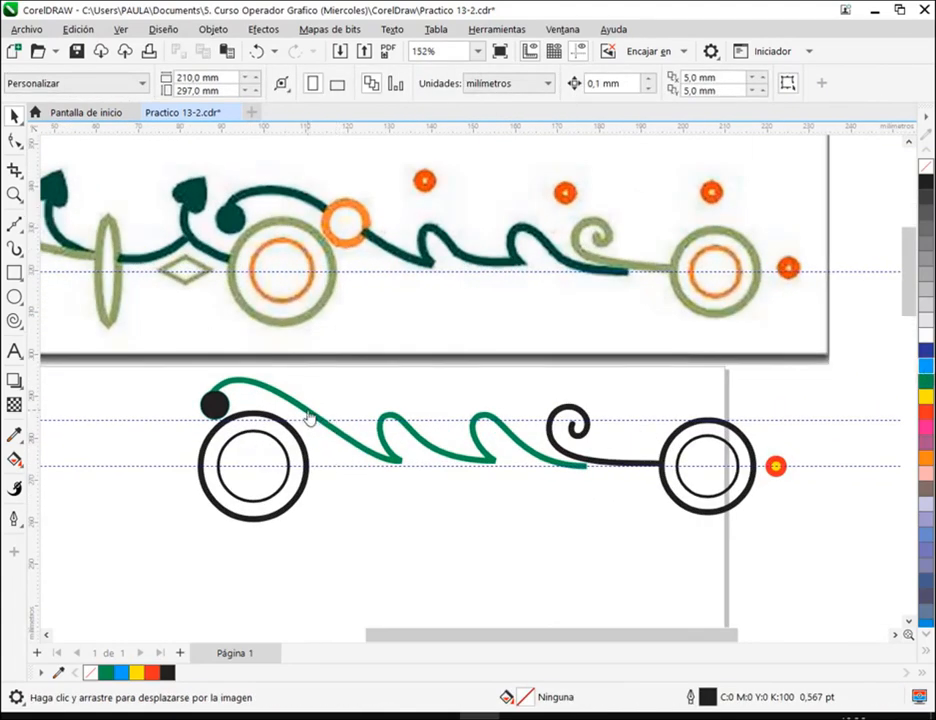
{"action": "key", "text": "space"}
{"action": "left_click", "coordinate": [213, 400]}
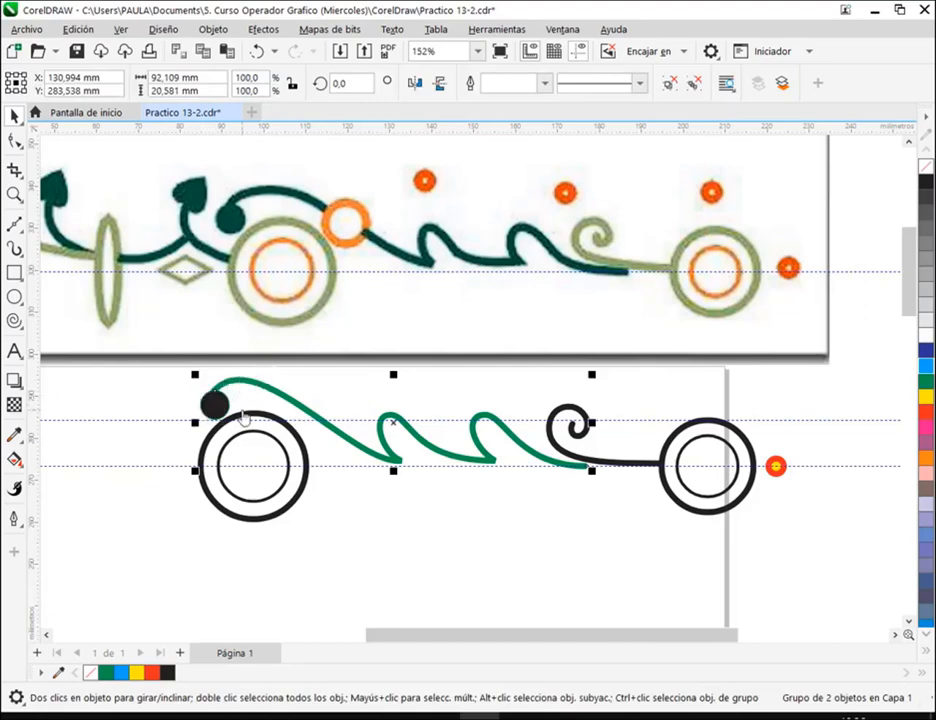
{"action": "scroll", "coordinate": [243, 418], "scroll_direction": "up", "scroll_amount": 3}
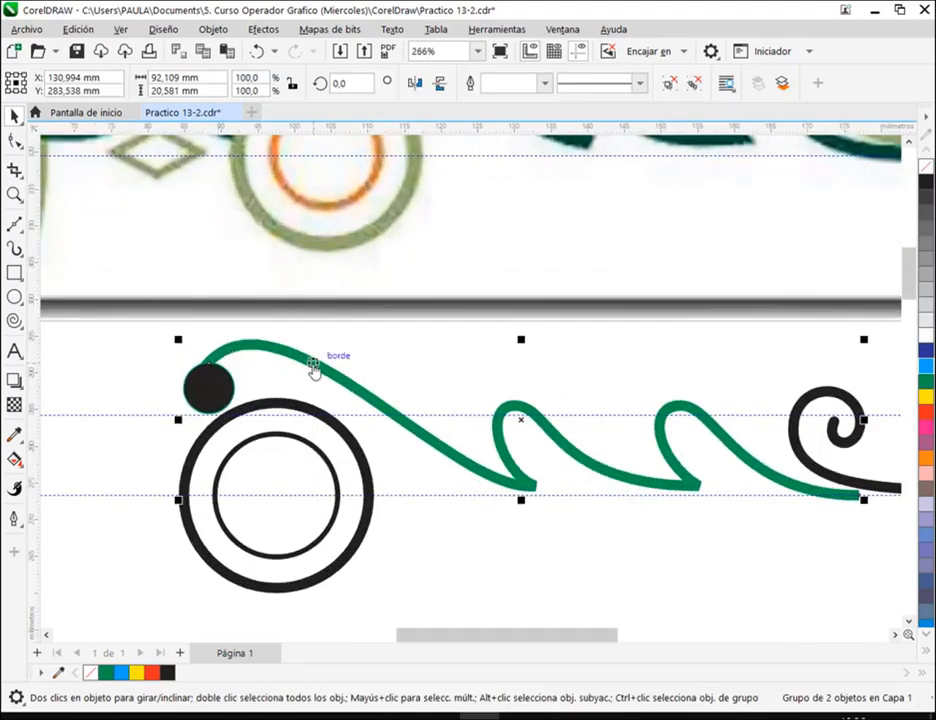
{"action": "left_click", "coordinate": [926, 381]}
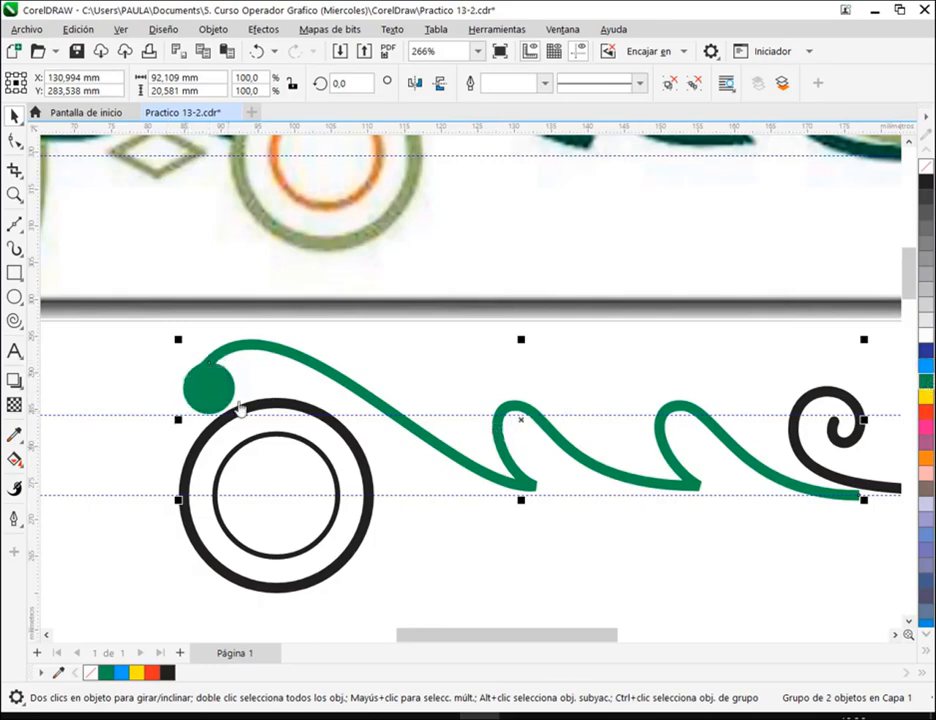
{"action": "left_click", "coordinate": [464, 380]}
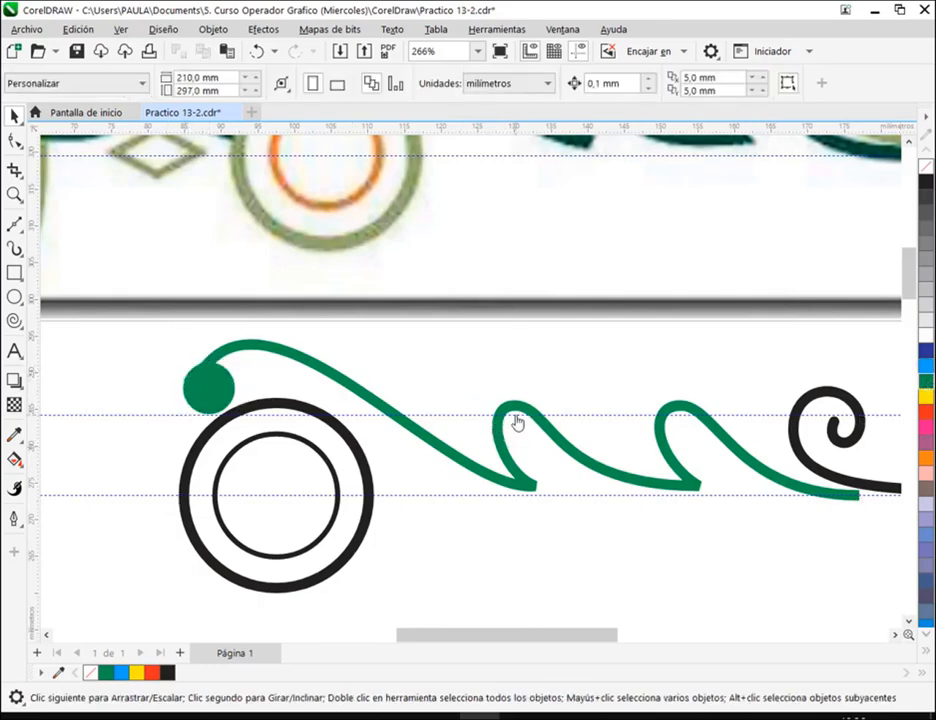
Ungroup the wavy line and dot, and recolor both objects black
{"action": "scroll", "coordinate": [517, 422], "scroll_direction": "down", "scroll_amount": 3}
{"action": "left_click", "coordinate": [410, 401]}
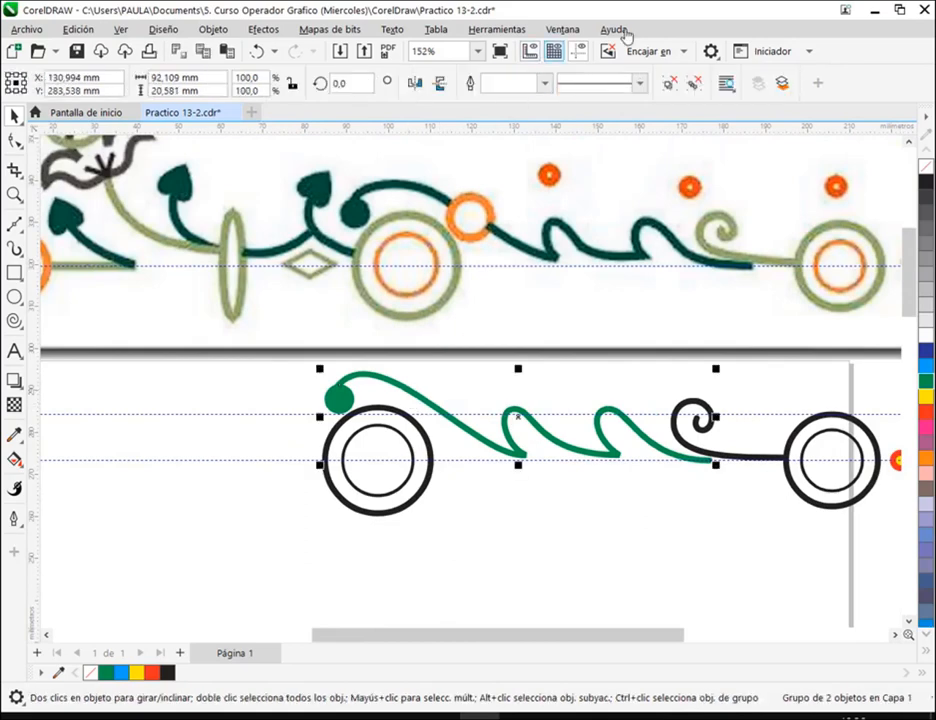
{"action": "key", "text": "ctrl+u"}
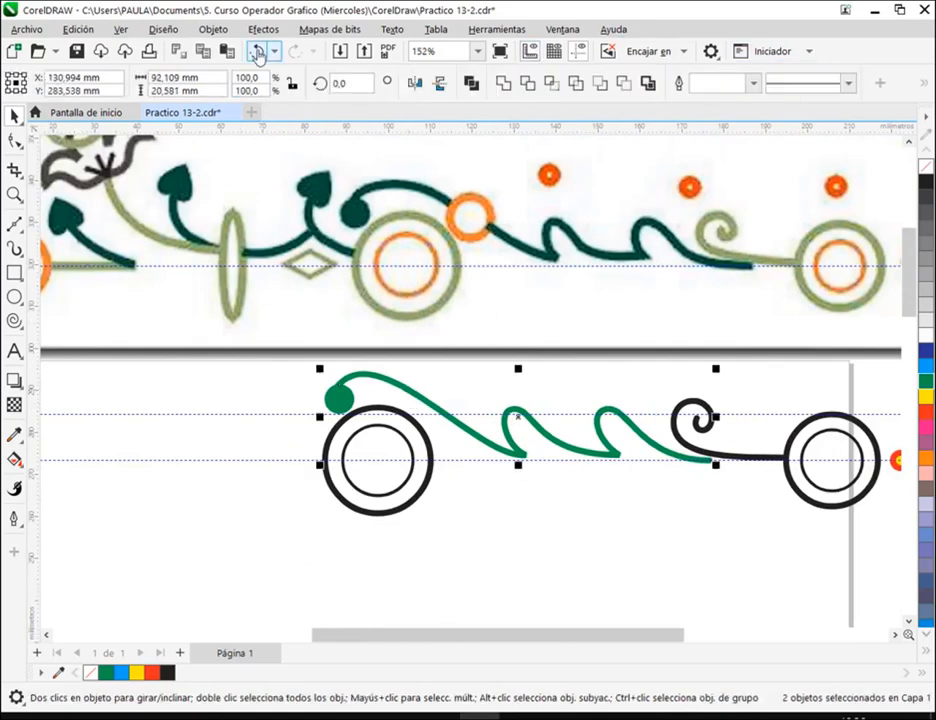
{"action": "right_click", "coordinate": [927, 190]}
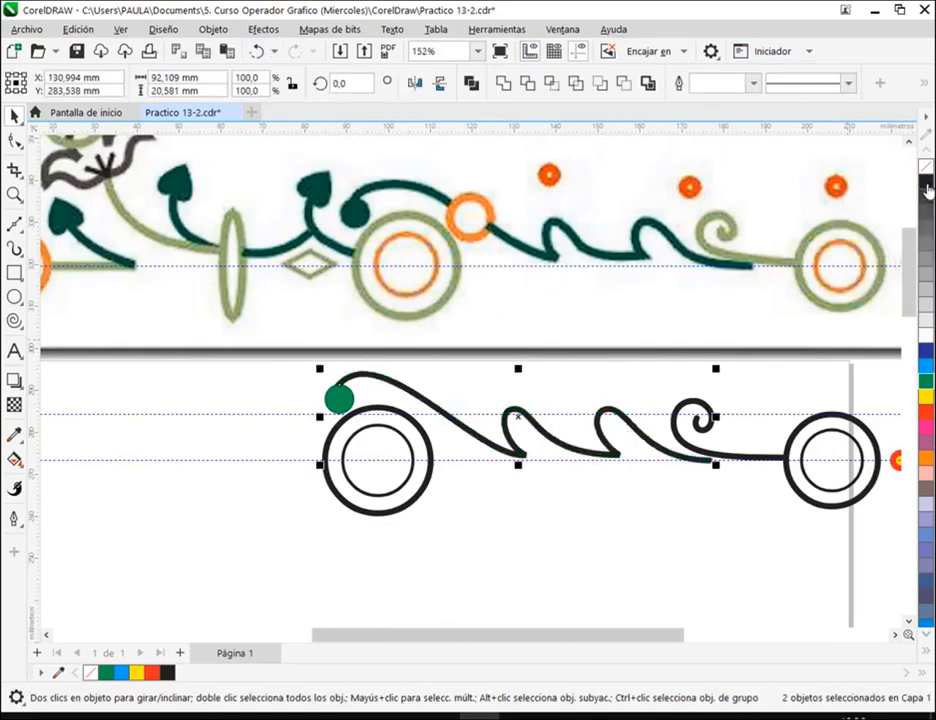
{"action": "left_click", "coordinate": [927, 190]}
{"action": "key", "text": "Escape"}
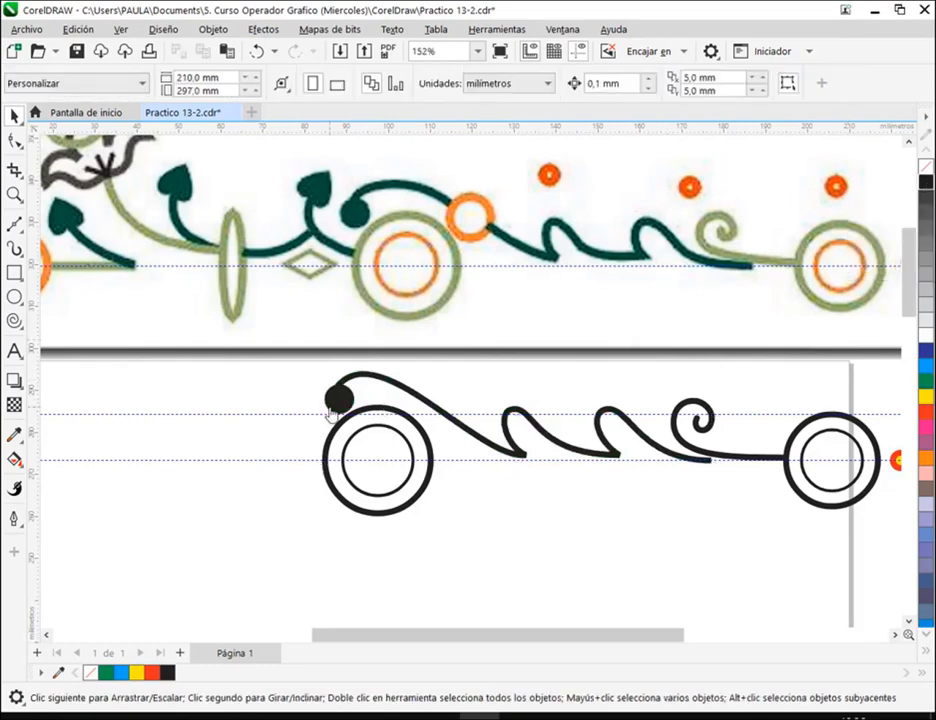
Give the wavy line a green outline and the outline-free dot a green fill
{"action": "left_click", "coordinate": [339, 399]}
{"action": "key", "text": "Escape"}
{"action": "left_click", "coordinate": [680, 465]}
{"action": "right_click", "coordinate": [924, 395]}
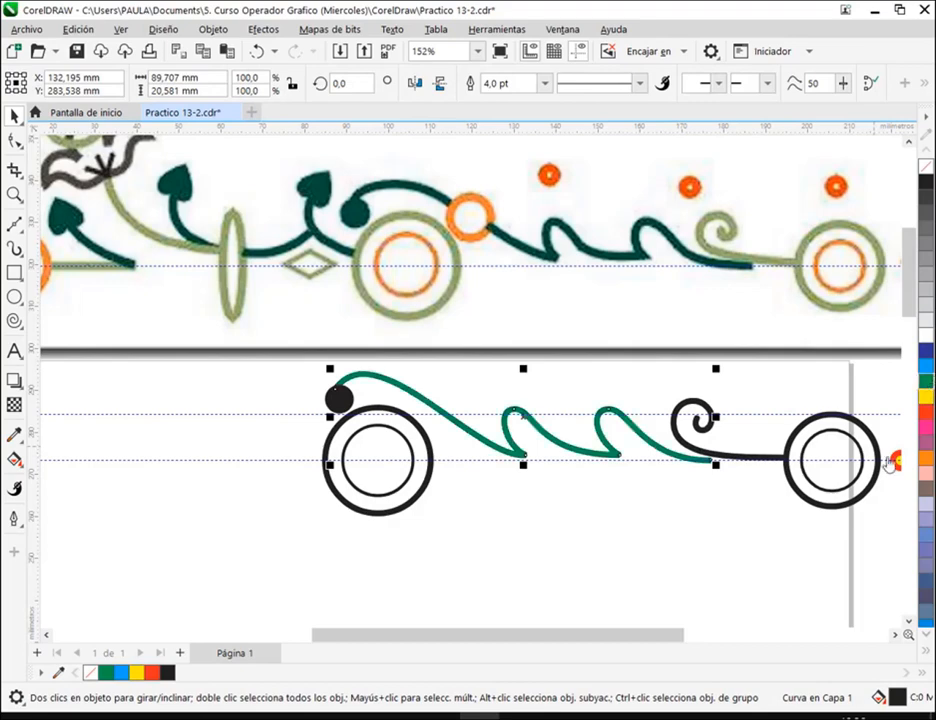
{"action": "left_click", "coordinate": [345, 407]}
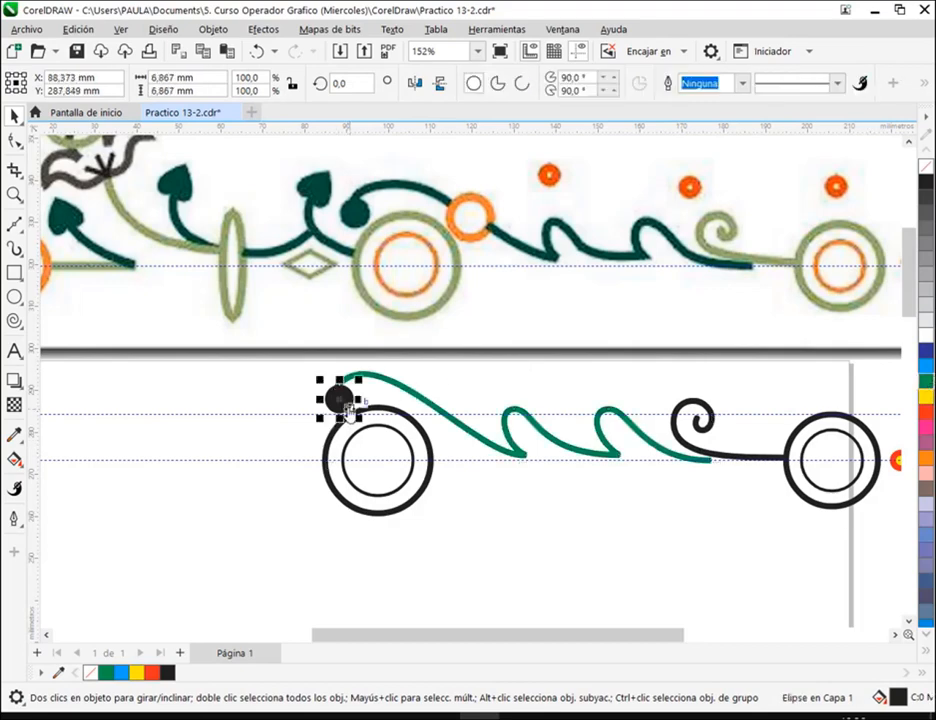
{"action": "left_click", "coordinate": [926, 390]}
{"action": "left_click", "coordinate": [707, 378]}
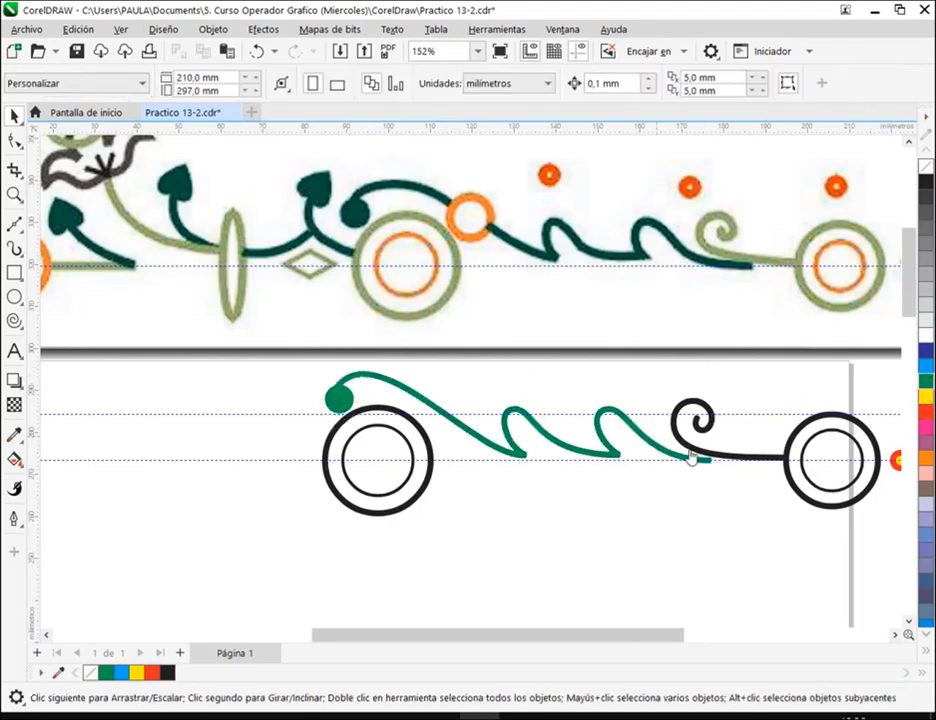
Group the green wavy line with its green dot
{"action": "left_click_drag", "start_coordinate": [303, 332], "coordinate": [725, 483]}
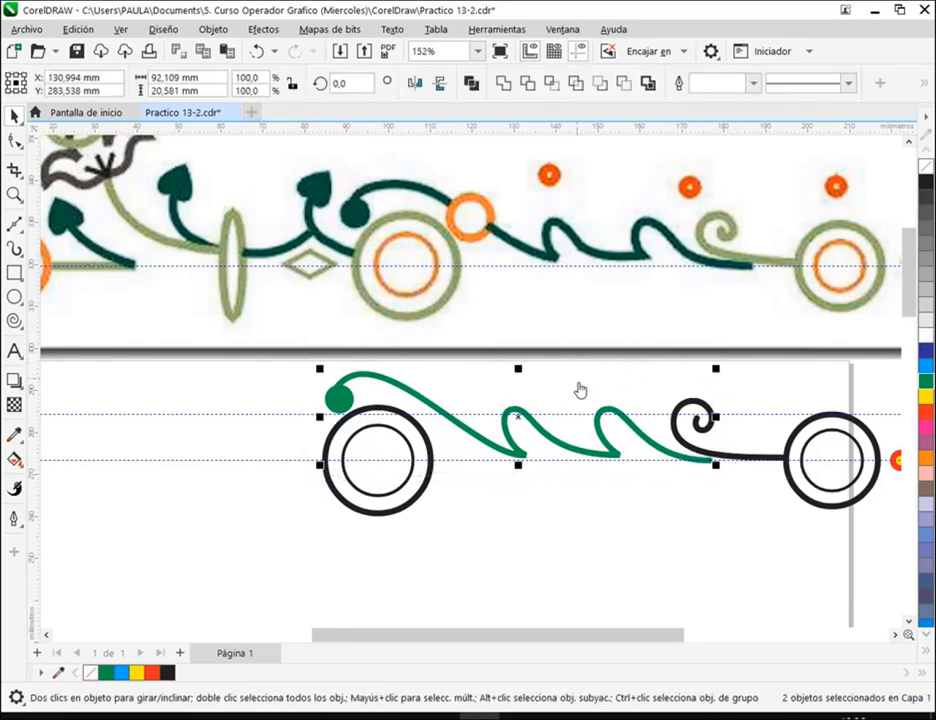
{"action": "key", "text": "ctrl+g"}
{"action": "left_click", "coordinate": [470, 572]}
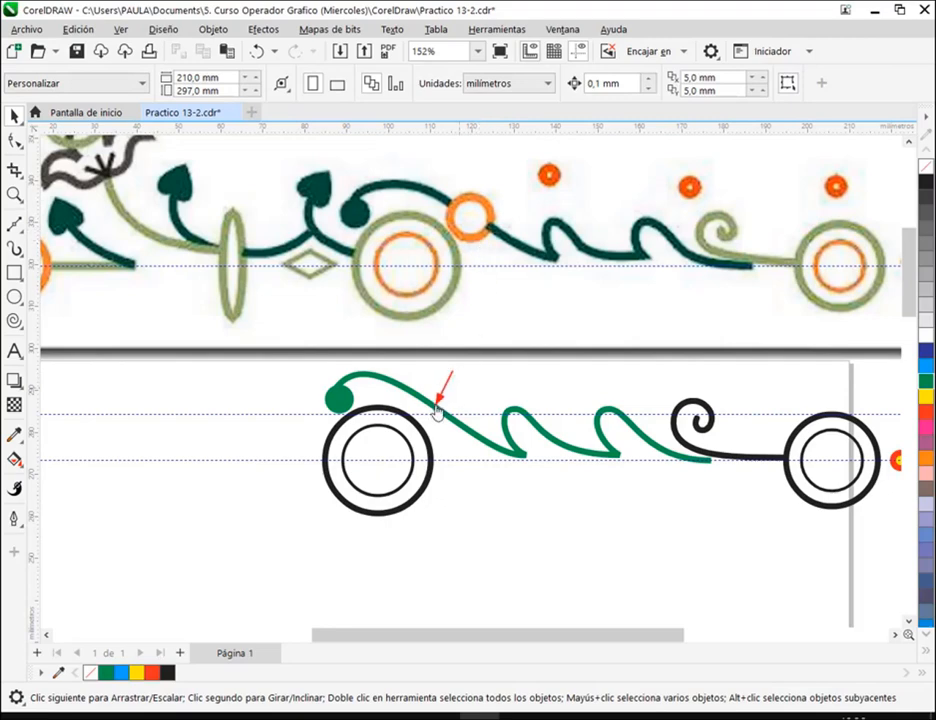
Draw a circle about 10.5 mm wide and place it over the wavy line's long slope, beside the large double ring
{"action": "scroll", "coordinate": [465, 411], "scroll_direction": "up", "scroll_amount": 1}
{"action": "scroll", "coordinate": [465, 411], "scroll_direction": "up", "scroll_amount": 2}
{"action": "left_click_drag", "start_coordinate": [476, 418], "coordinate": [466, 506]}
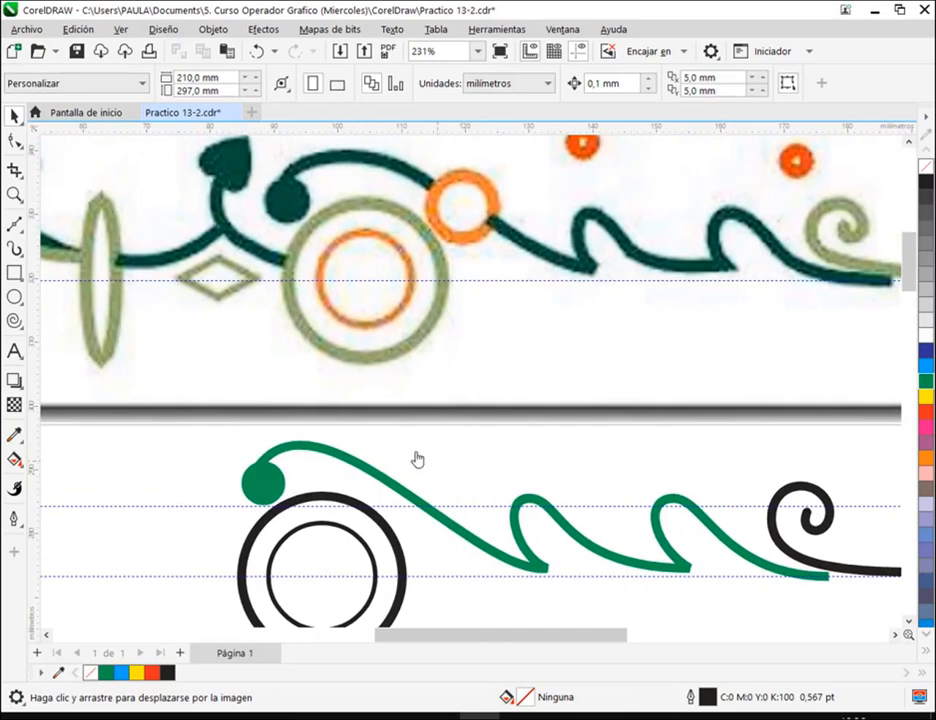
{"action": "left_click", "coordinate": [15, 297]}
{"action": "left_click_drag", "start_coordinate": [444, 510], "coordinate": [477, 560]}
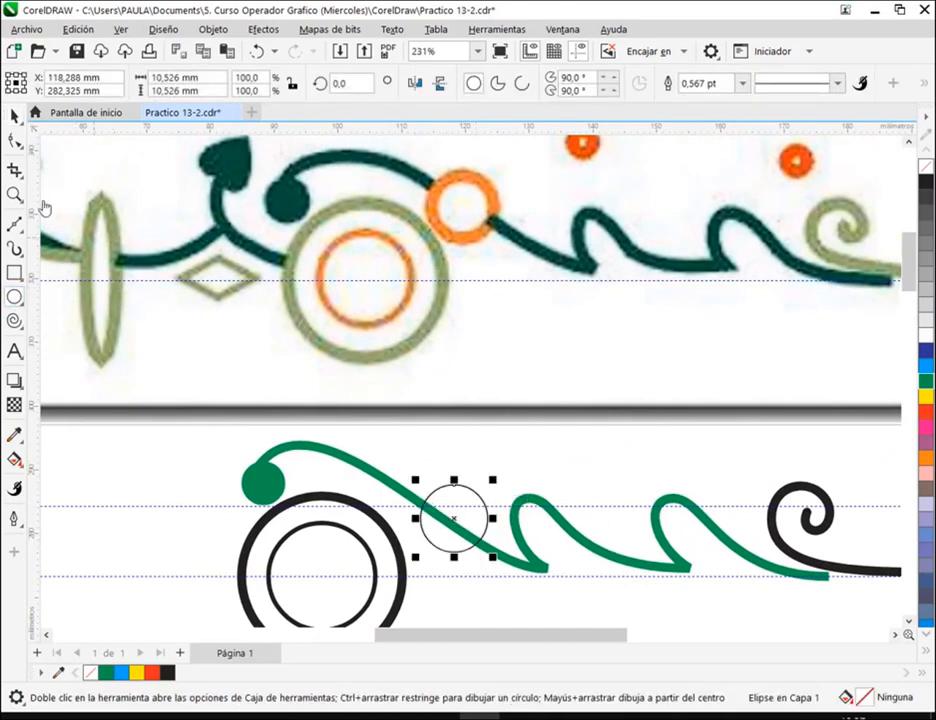
{"action": "left_click", "coordinate": [15, 116]}
{"action": "left_click_drag", "start_coordinate": [453, 518], "coordinate": [428, 512]}
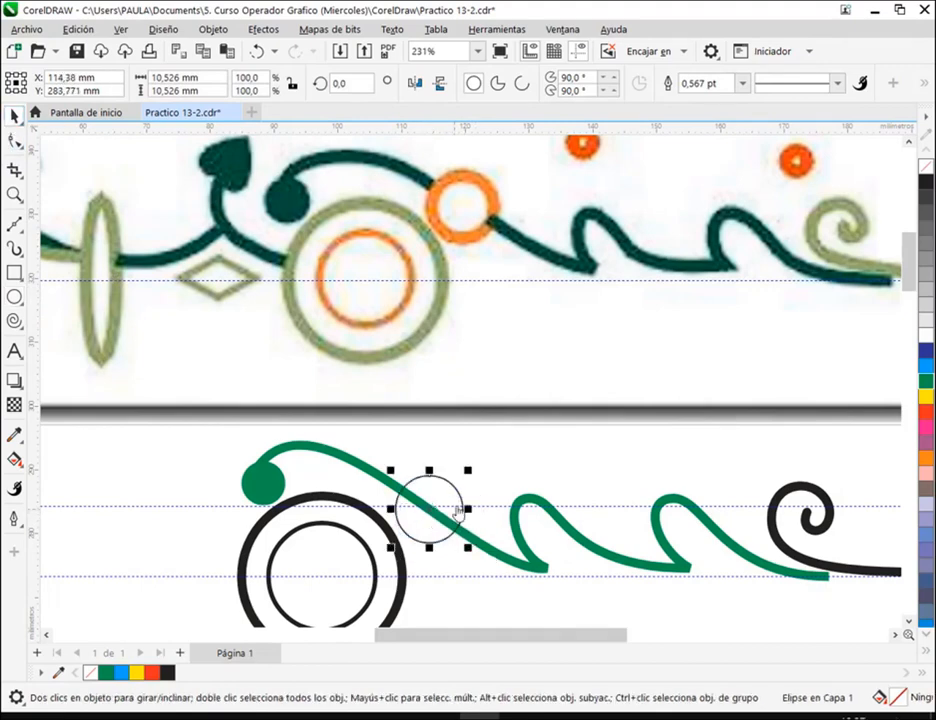
Fill the new circle with white and set its outline width to 4 pt
{"action": "left_click", "coordinate": [929, 338]}
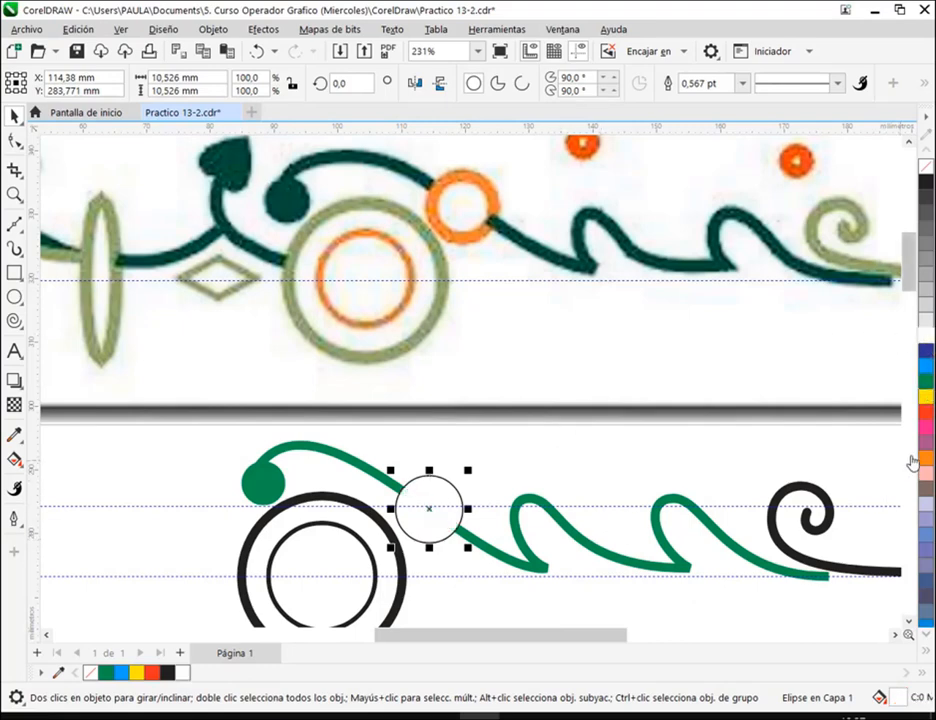
{"action": "left_click", "coordinate": [742, 83]}
{"action": "left_click", "coordinate": [705, 197]}
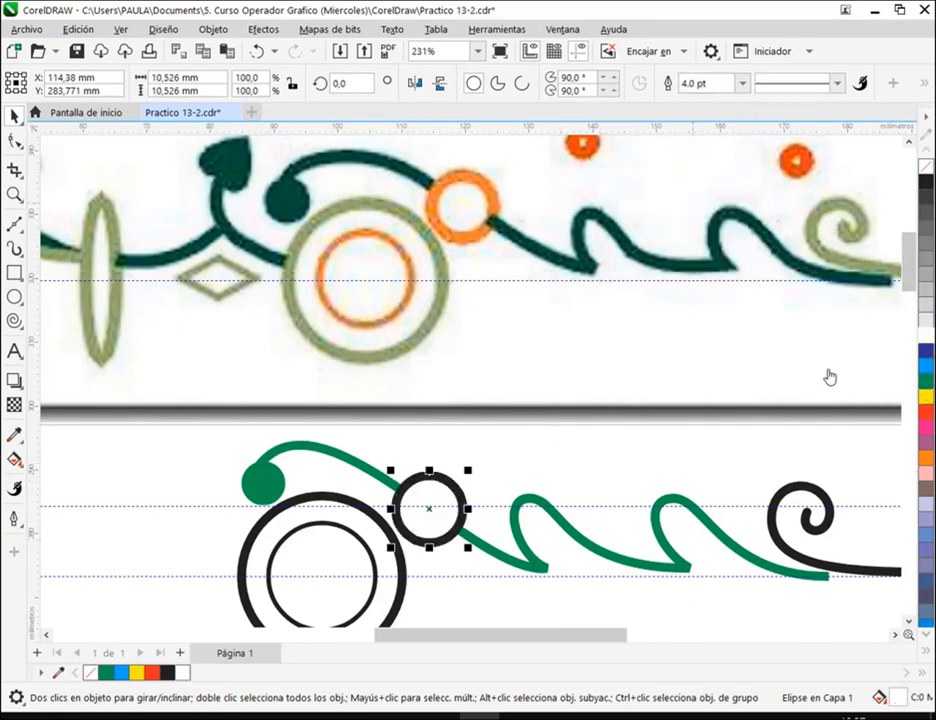
{"action": "left_click", "coordinate": [545, 468]}
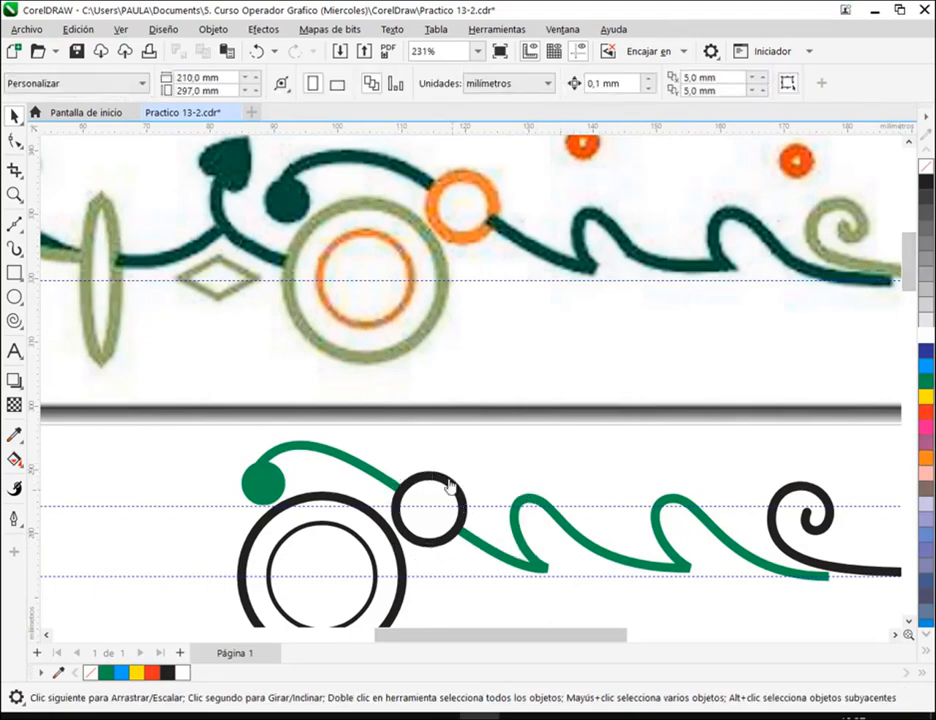
Create a page-sized rectangle behind the ornament and try pink, green and blue fills on it
{"action": "scroll", "coordinate": [449, 478], "scroll_direction": "down", "scroll_amount": 5}
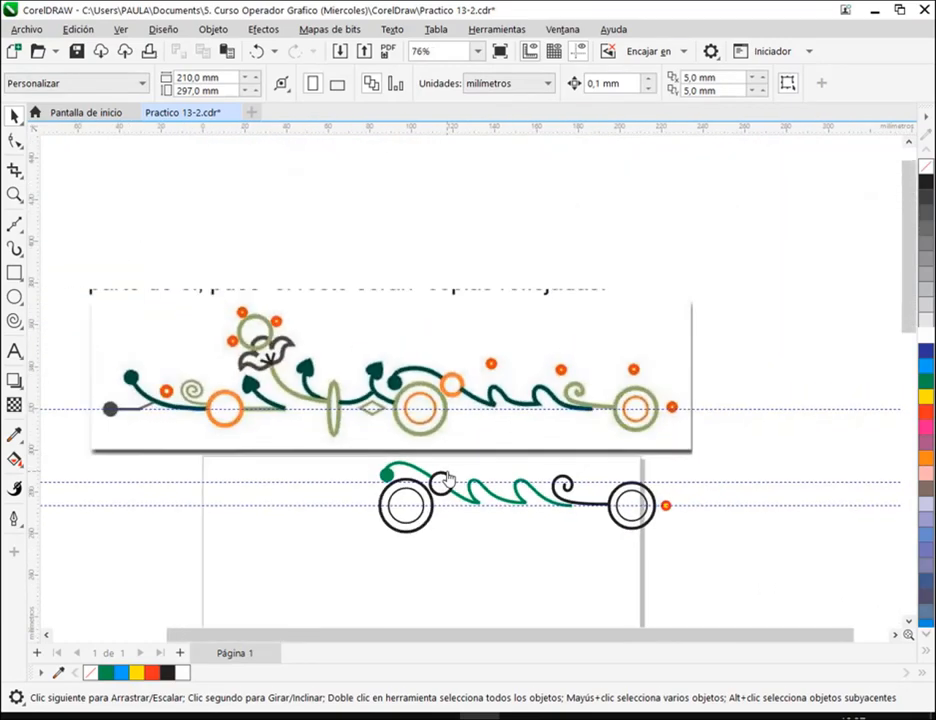
{"action": "left_click_drag", "start_coordinate": [464, 547], "coordinate": [527, 289]}
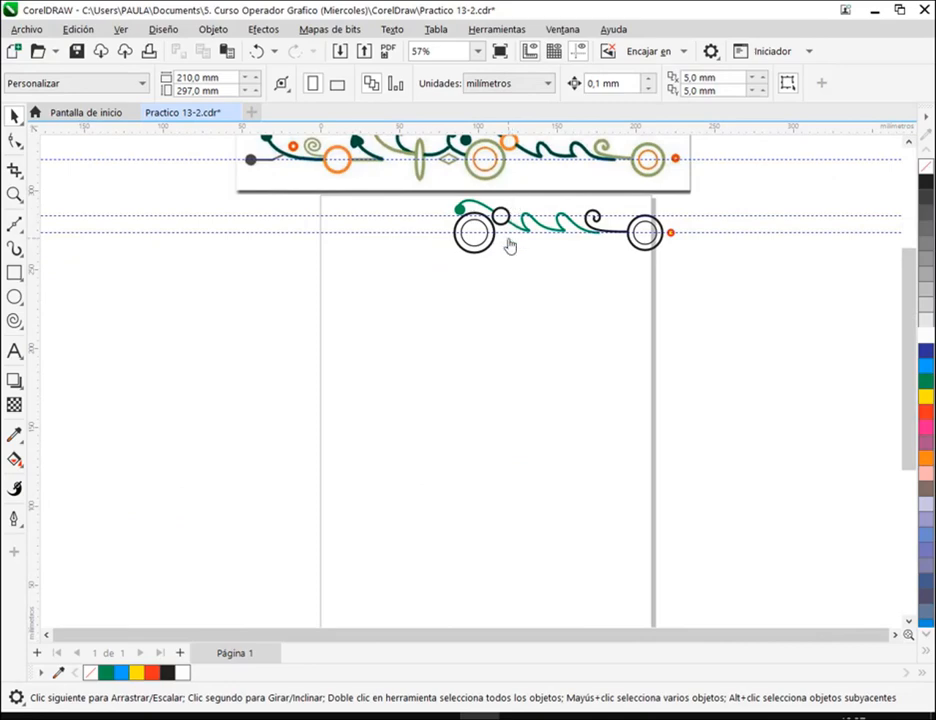
{"action": "double_click", "coordinate": [14, 272]}
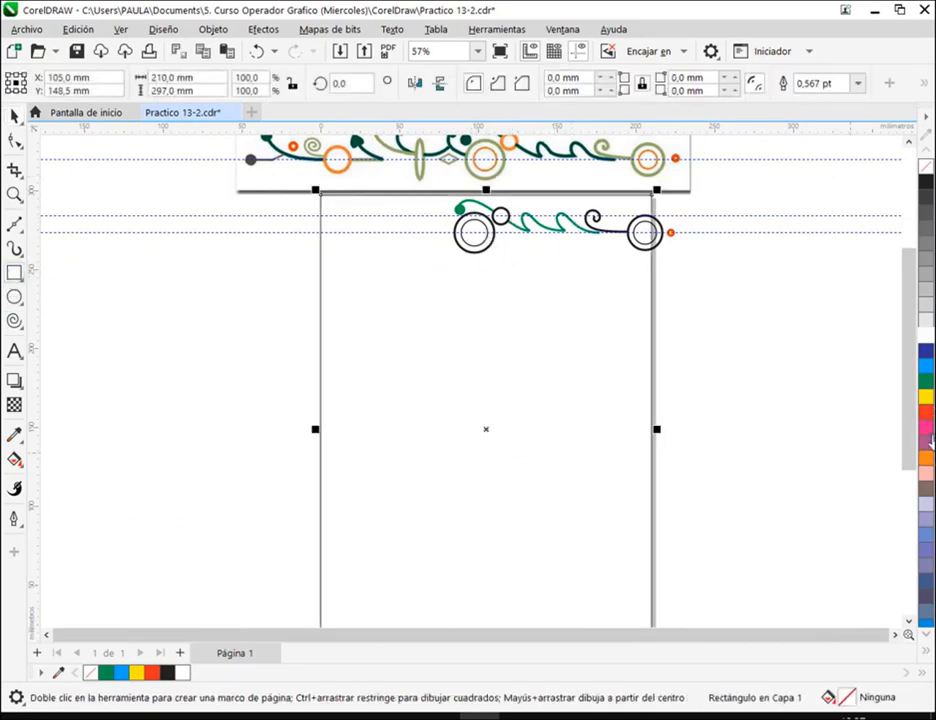
{"action": "left_click", "coordinate": [927, 430]}
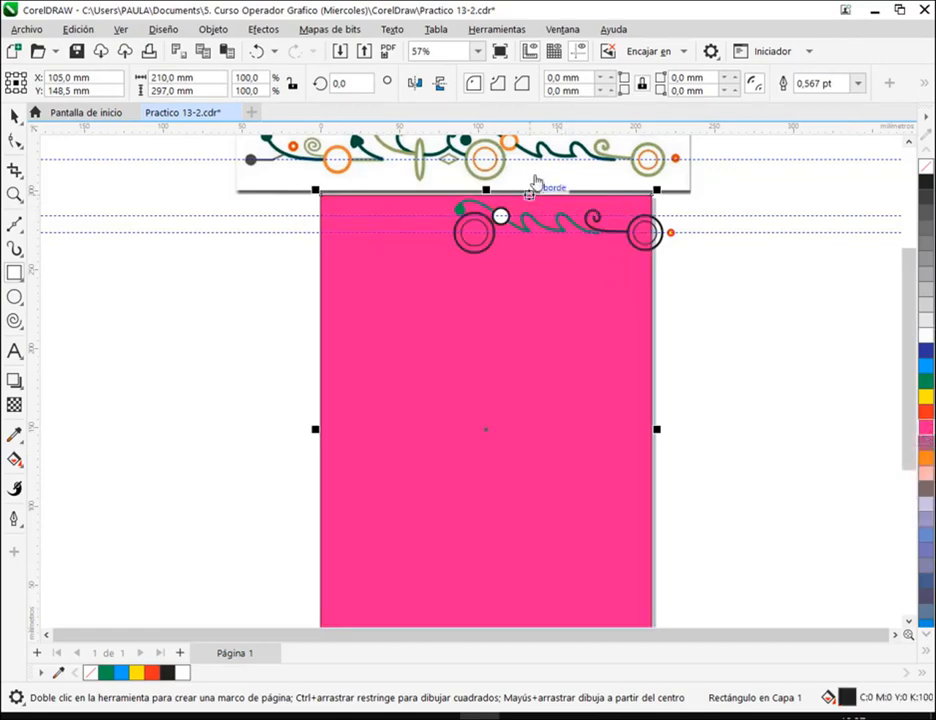
{"action": "left_click", "coordinate": [926, 378]}
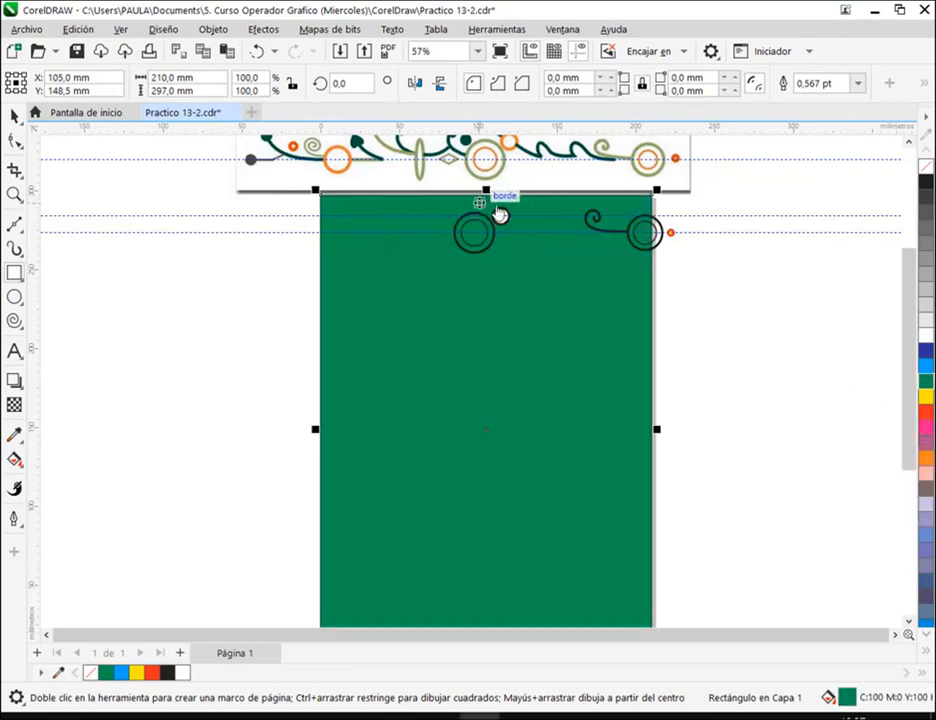
{"action": "left_click", "coordinate": [926, 365]}
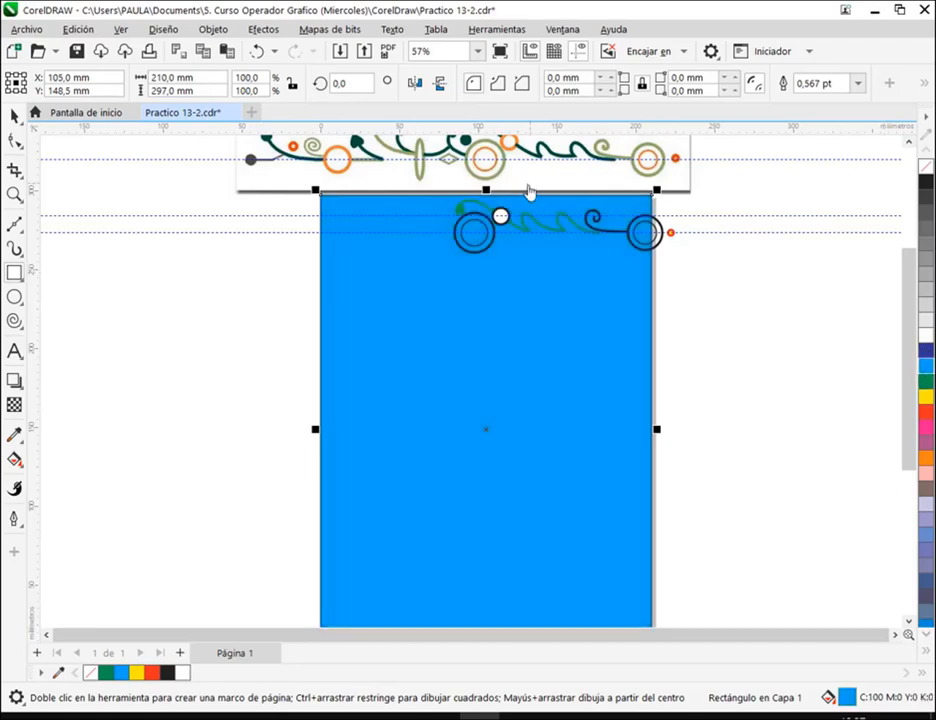
Delete the blue page-sized rectangle behind the ornament
{"action": "key", "text": "space"}
{"action": "left_click", "coordinate": [217, 403]}
{"action": "scroll", "coordinate": [527, 170], "scroll_direction": "up", "scroll_amount": 2}
{"action": "left_click", "coordinate": [520, 290]}
{"action": "key", "text": "Delete"}
Fill the small circle on the wavy line's long slope with blue
{"action": "scroll", "coordinate": [481, 242], "scroll_direction": "up", "scroll_amount": 1}
{"action": "scroll", "coordinate": [481, 242], "scroll_direction": "up", "scroll_amount": 1}
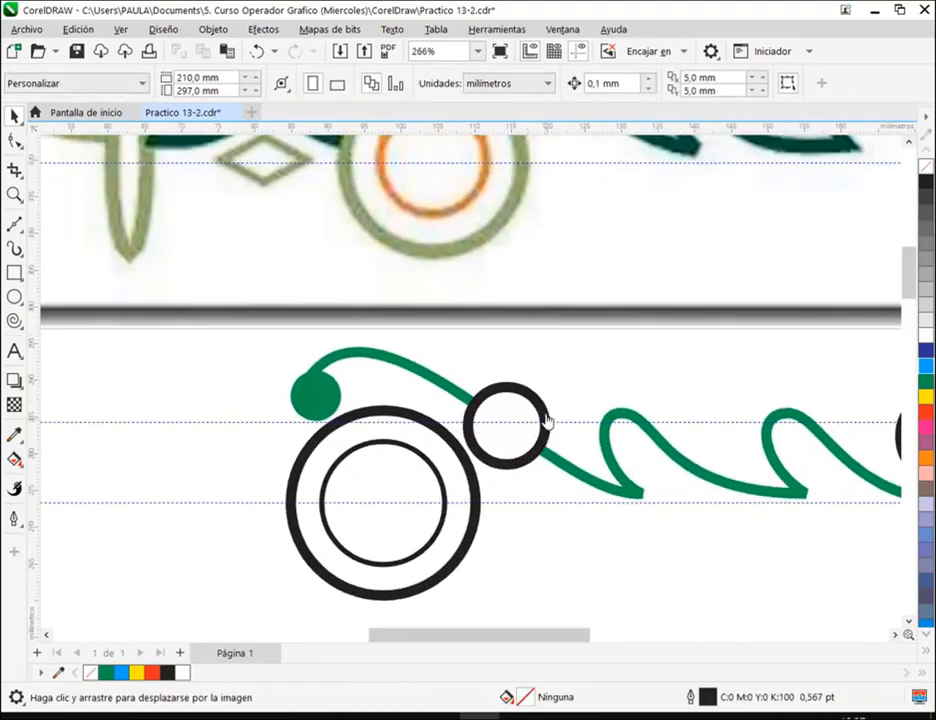
{"action": "left_click", "coordinate": [463, 404]}
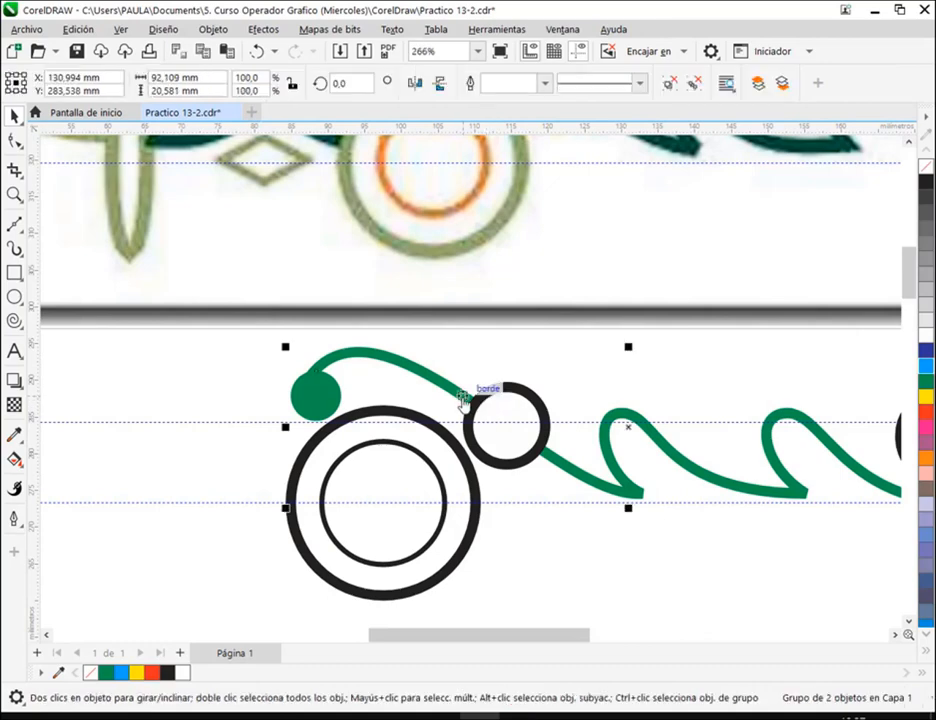
{"action": "left_click", "coordinate": [578, 530]}
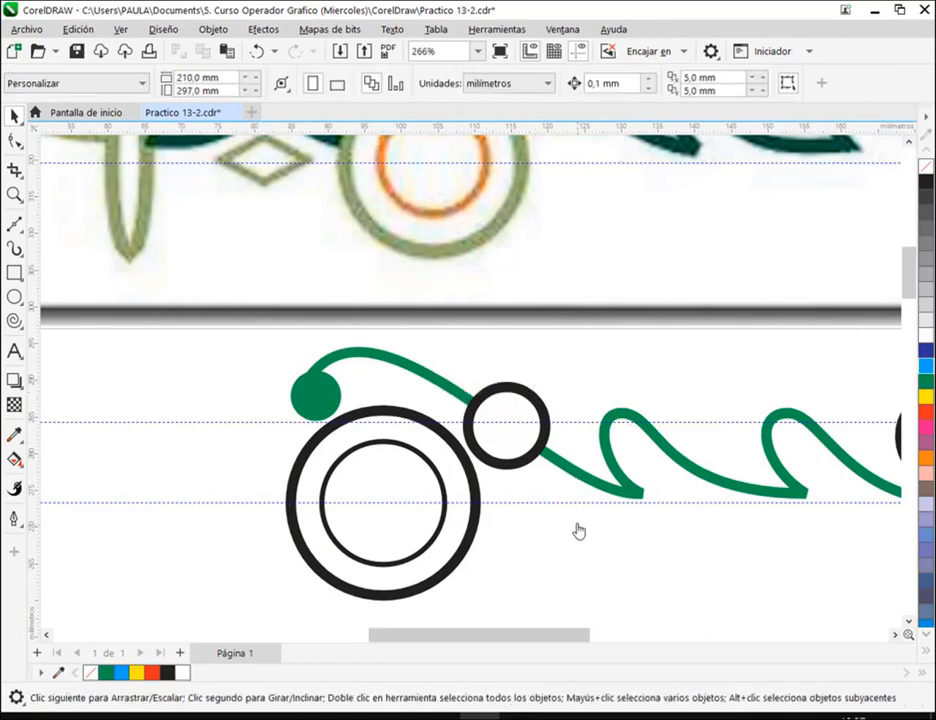
{"action": "left_click", "coordinate": [557, 470]}
{"action": "scroll", "coordinate": [522, 426], "scroll_direction": "up", "scroll_amount": 1}
{"action": "left_click", "coordinate": [540, 392]}
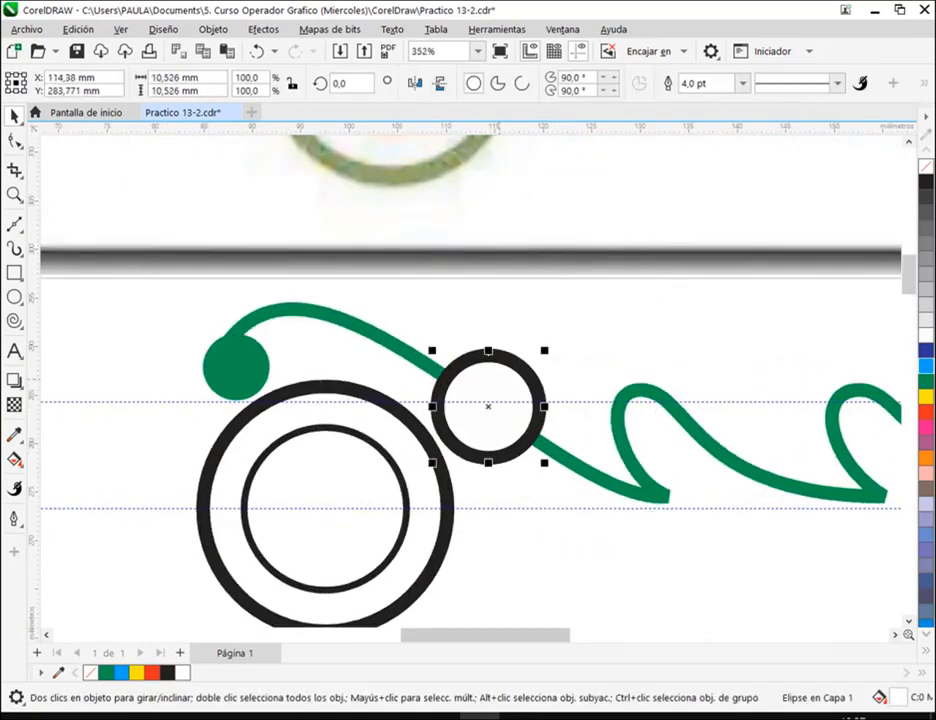
{"action": "left_click", "coordinate": [927, 368]}
{"action": "left_click", "coordinate": [578, 400]}
{"action": "left_click", "coordinate": [497, 396]}
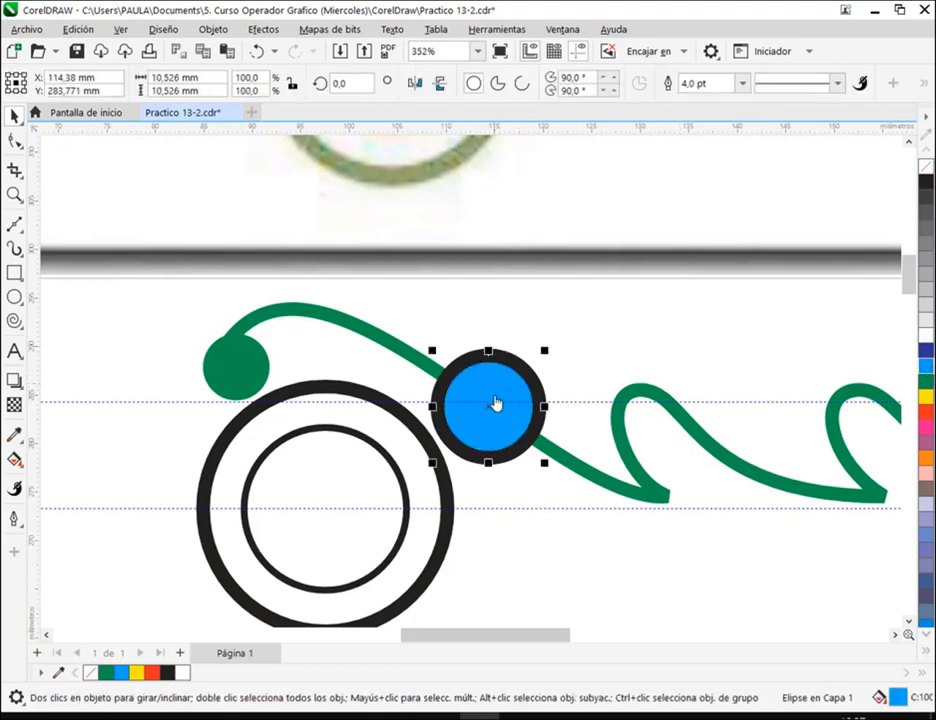
{"action": "left_click", "coordinate": [417, 367]}
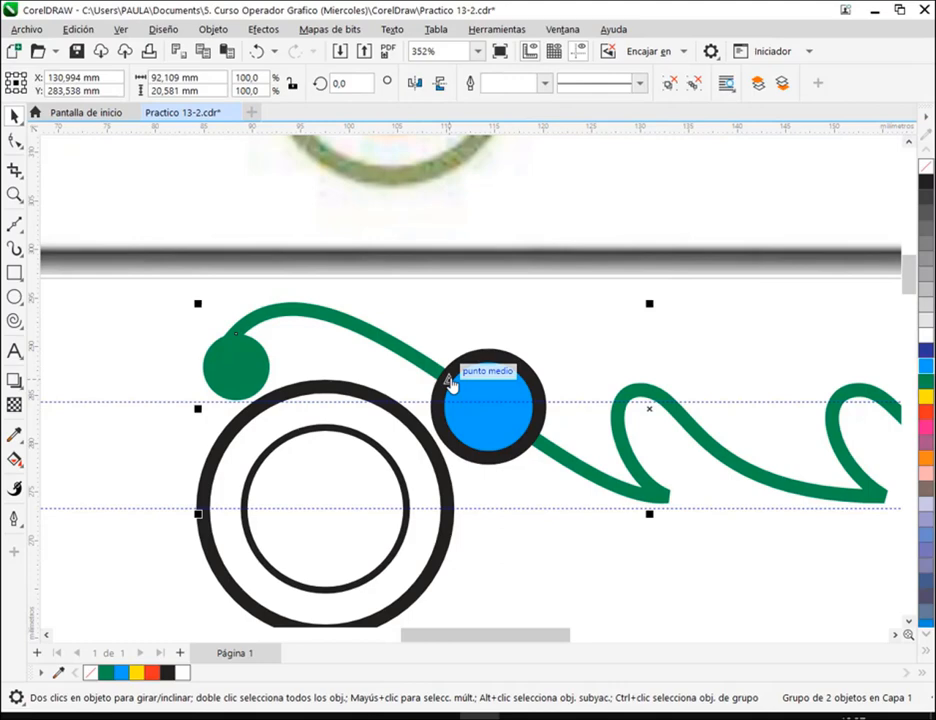
{"action": "left_click", "coordinate": [16, 170]}
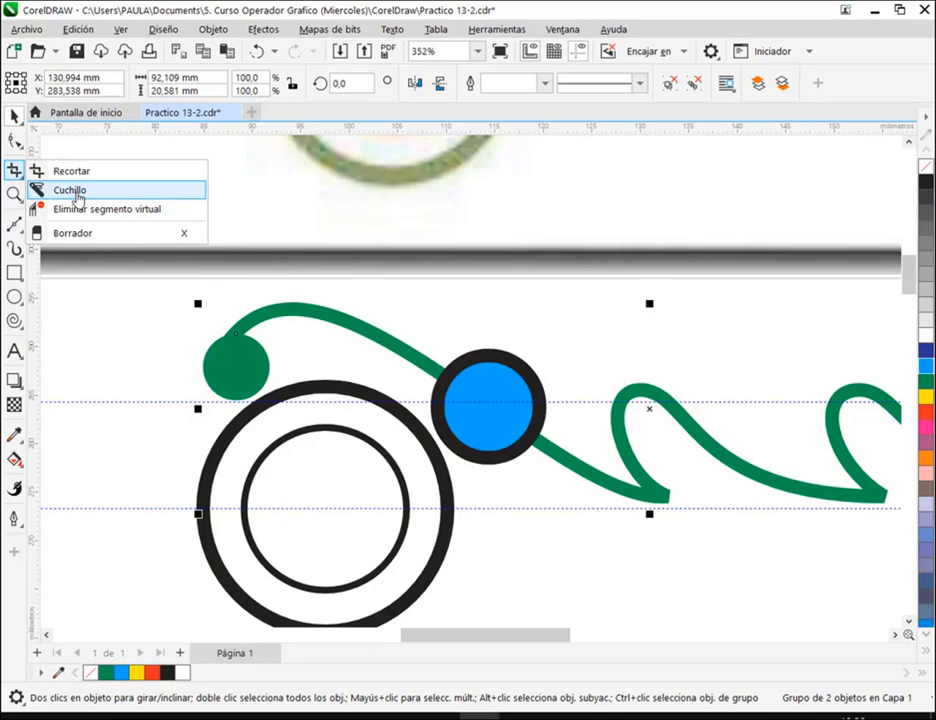
{"action": "left_click", "coordinate": [58, 192]}
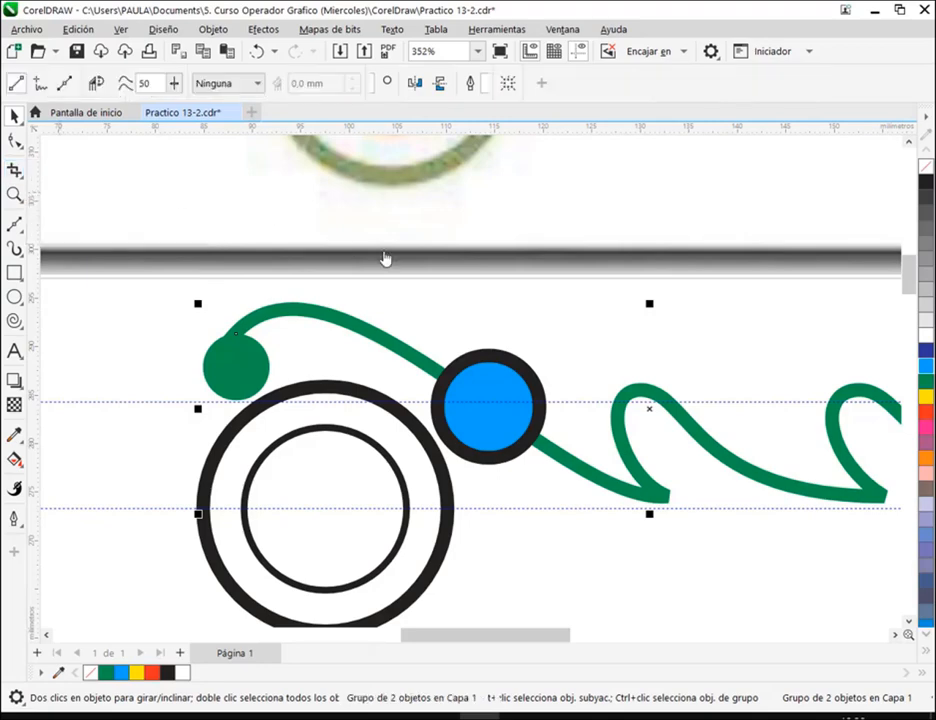
{"action": "left_click", "coordinate": [15, 117]}
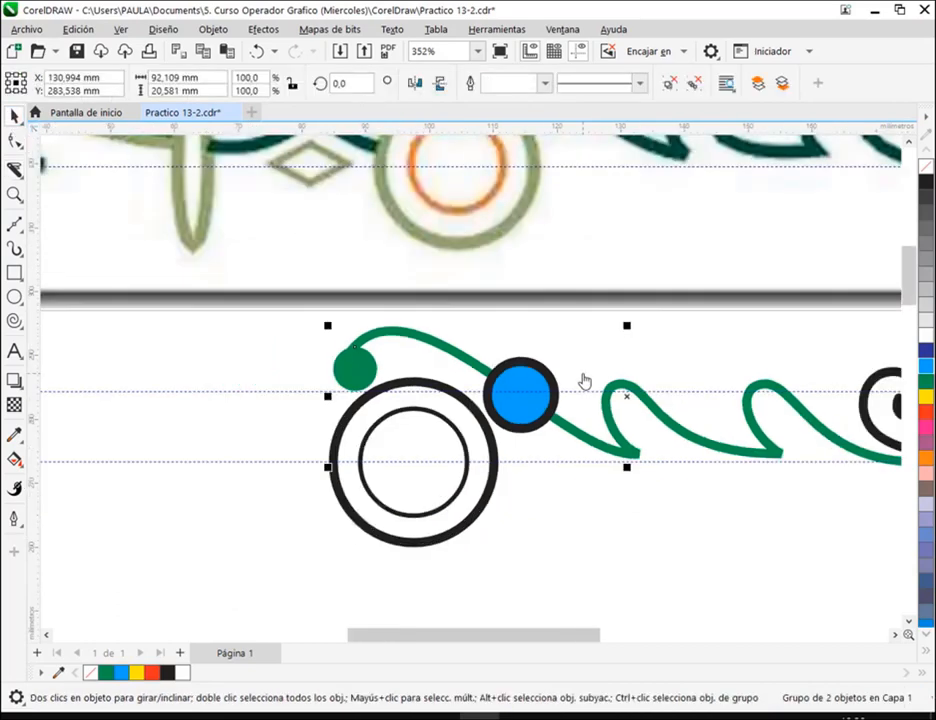
Draw a practice rectangle about 58.6 by 17.6 mm in the empty area beside the page
{"action": "scroll", "coordinate": [585, 382], "scroll_direction": "down", "scroll_amount": 4}
{"action": "left_click_drag", "start_coordinate": [765, 361], "coordinate": [286, 361]}
{"action": "left_click_drag", "start_coordinate": [605, 342], "coordinate": [459, 342]}
{"action": "left_click", "coordinate": [15, 272]}
{"action": "left_click_drag", "start_coordinate": [485, 294], "coordinate": [697, 356]}
{"action": "scroll", "coordinate": [729, 320], "scroll_direction": "up", "scroll_amount": 3}
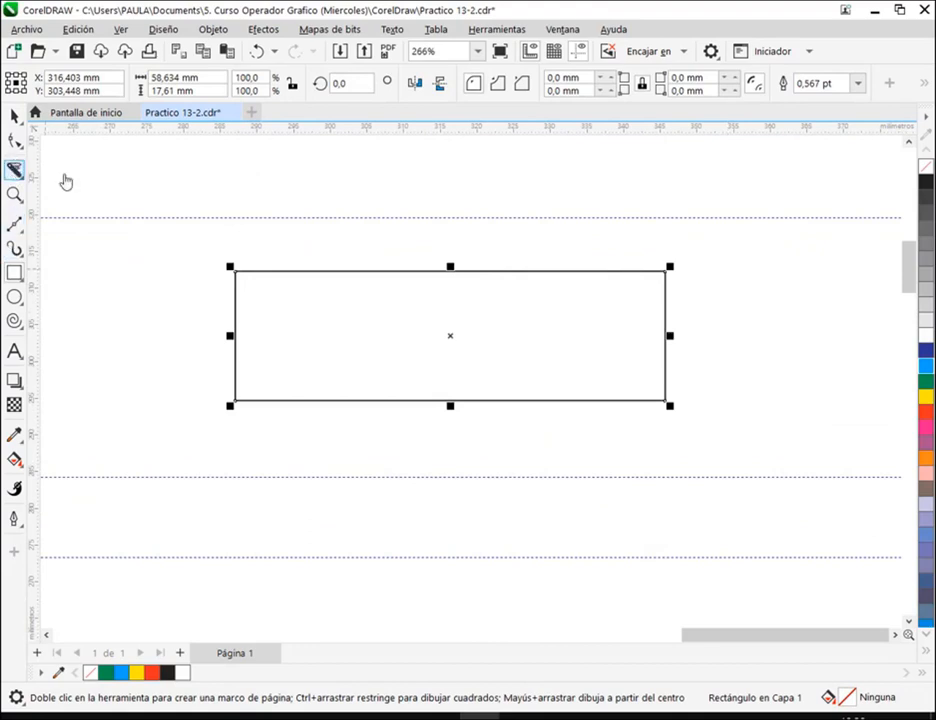
Draw a nearly horizontal Bézier line about 64.6 mm long below the practice rectangle
{"action": "left_click", "coordinate": [15, 167]}
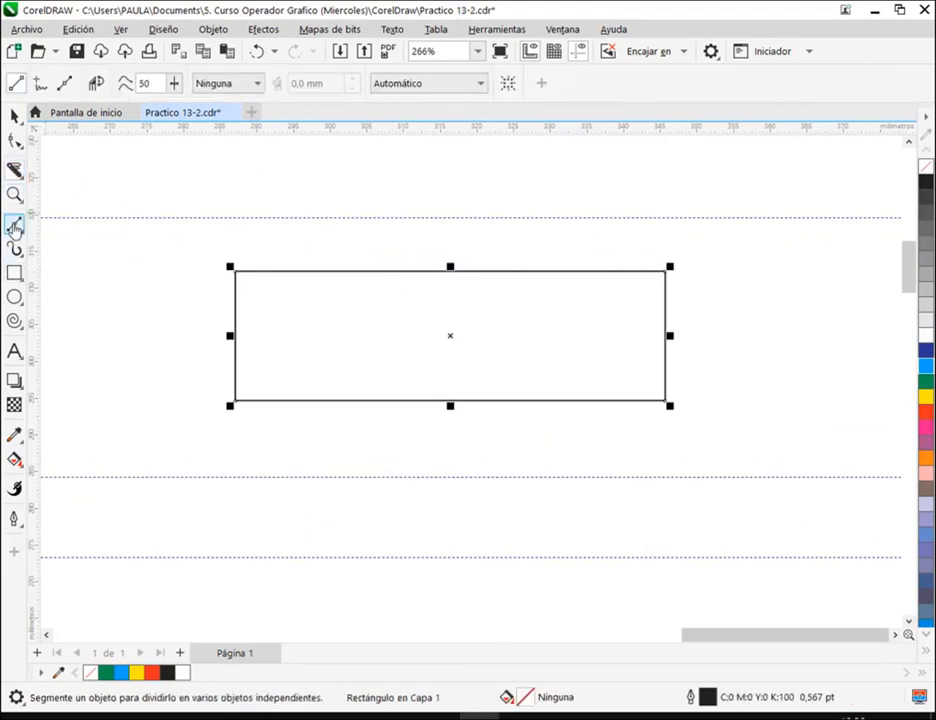
{"action": "left_click", "coordinate": [15, 224]}
{"action": "left_click", "coordinate": [322, 511]}
{"action": "left_click", "coordinate": [797, 514]}
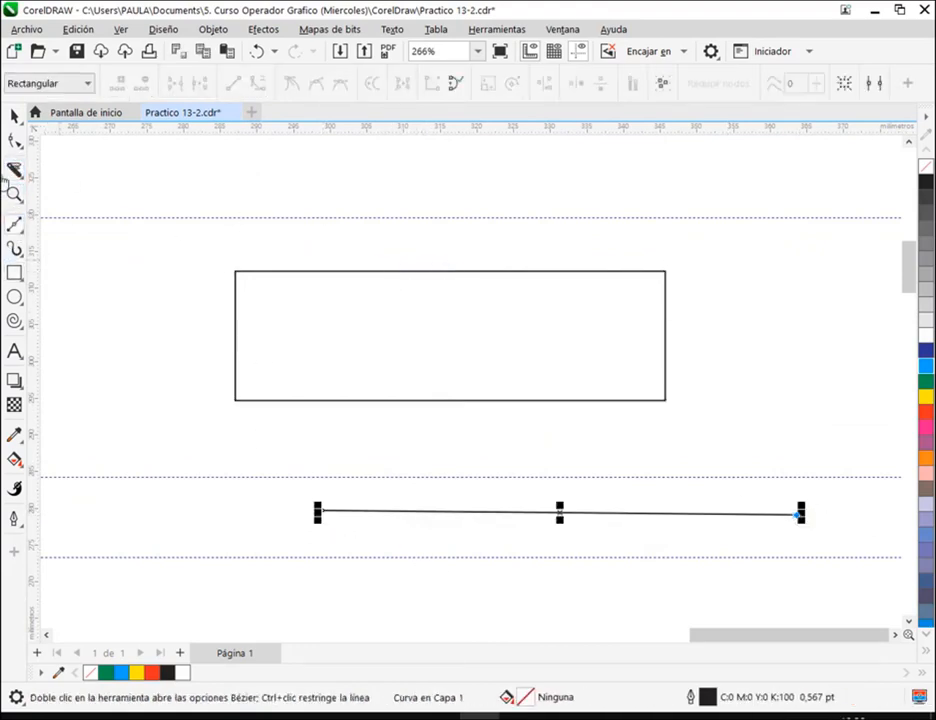
Set the outline width of the practice rectangle and line to 2 pt, and shift the line so it sits under the rectangle
{"action": "left_click", "coordinate": [15, 116]}
{"action": "left_click_drag", "start_coordinate": [175, 231], "coordinate": [770, 451]}
{"action": "left_click", "coordinate": [753, 84]}
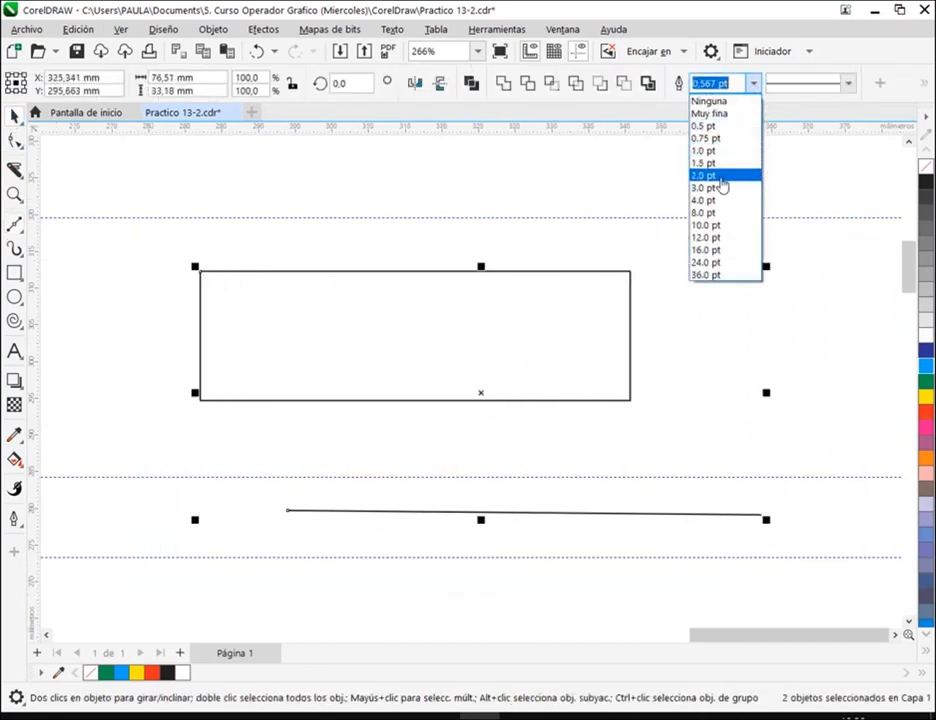
{"action": "left_click", "coordinate": [724, 176]}
{"action": "left_click", "coordinate": [683, 461]}
{"action": "left_click_drag", "start_coordinate": [607, 518], "coordinate": [528, 520]}
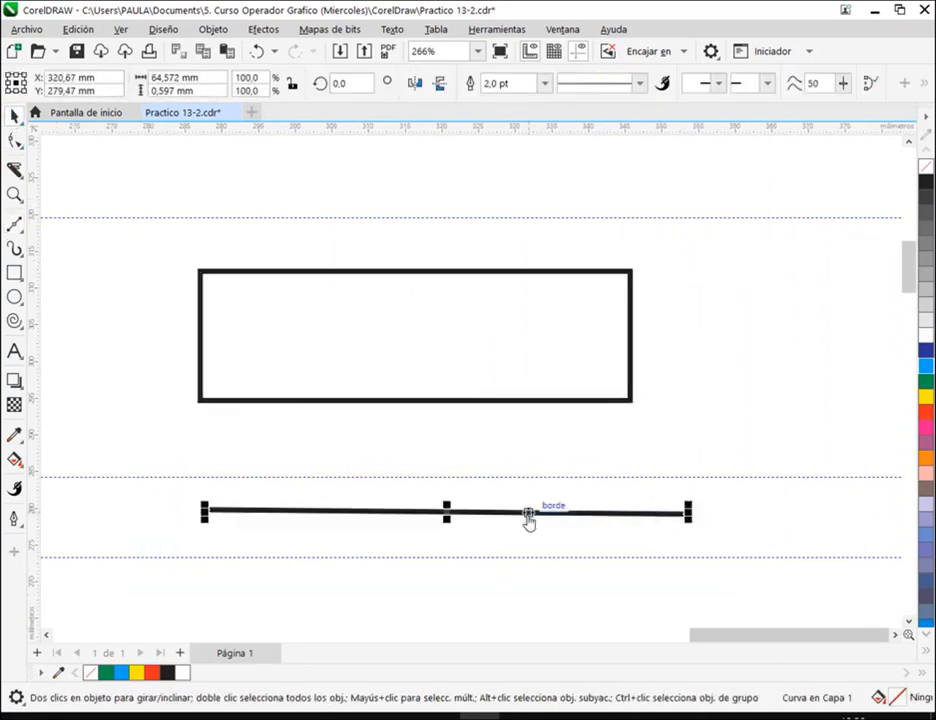
Cut the practice line at two points with the Knife tool and try moving a piece of it
{"action": "left_click", "coordinate": [14, 171]}
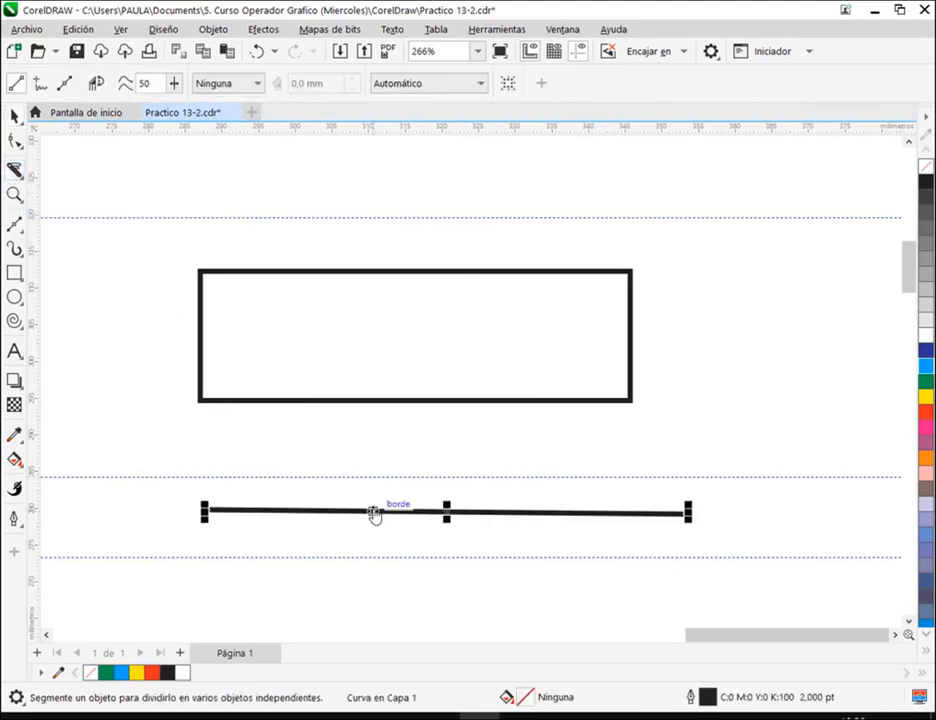
{"action": "left_click_drag", "start_coordinate": [389, 515], "coordinate": [567, 519]}
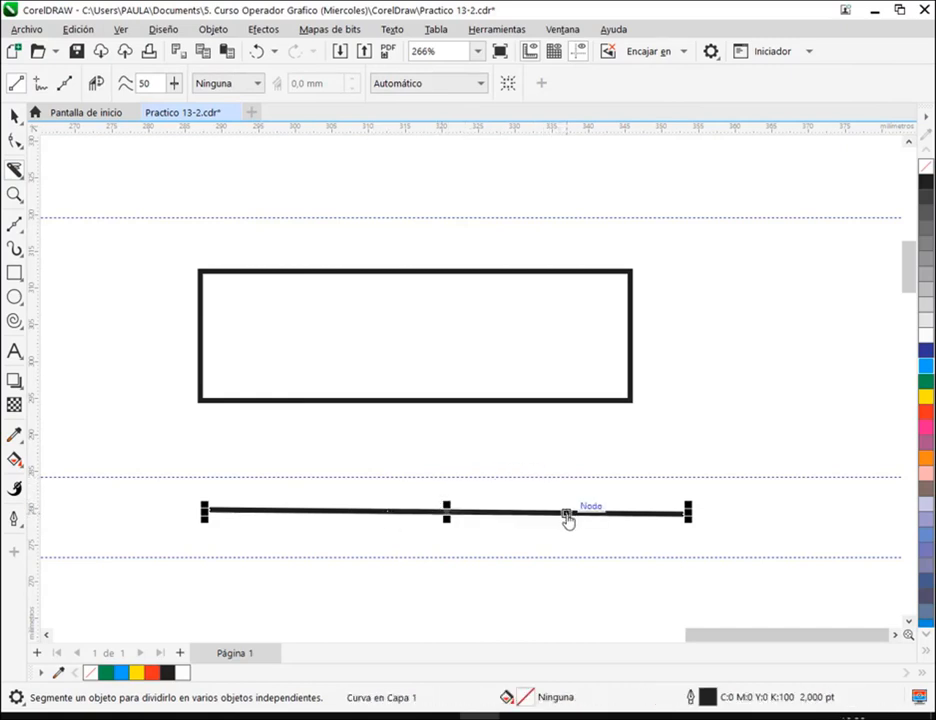
{"action": "left_click", "coordinate": [15, 116]}
{"action": "left_click", "coordinate": [509, 486]}
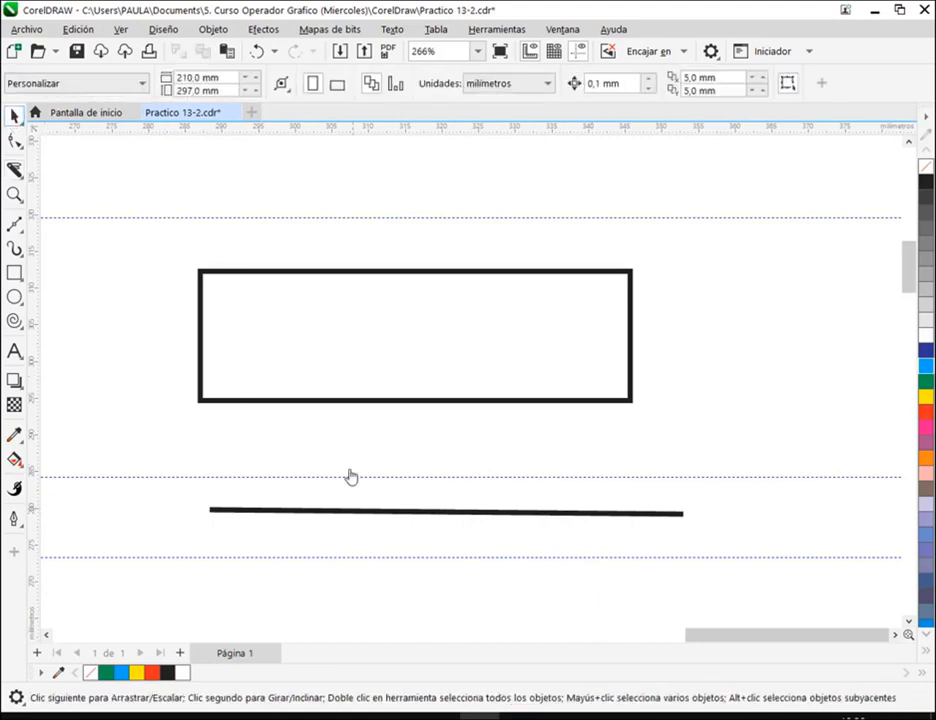
{"action": "left_click_drag", "start_coordinate": [242, 520], "coordinate": [265, 456]}
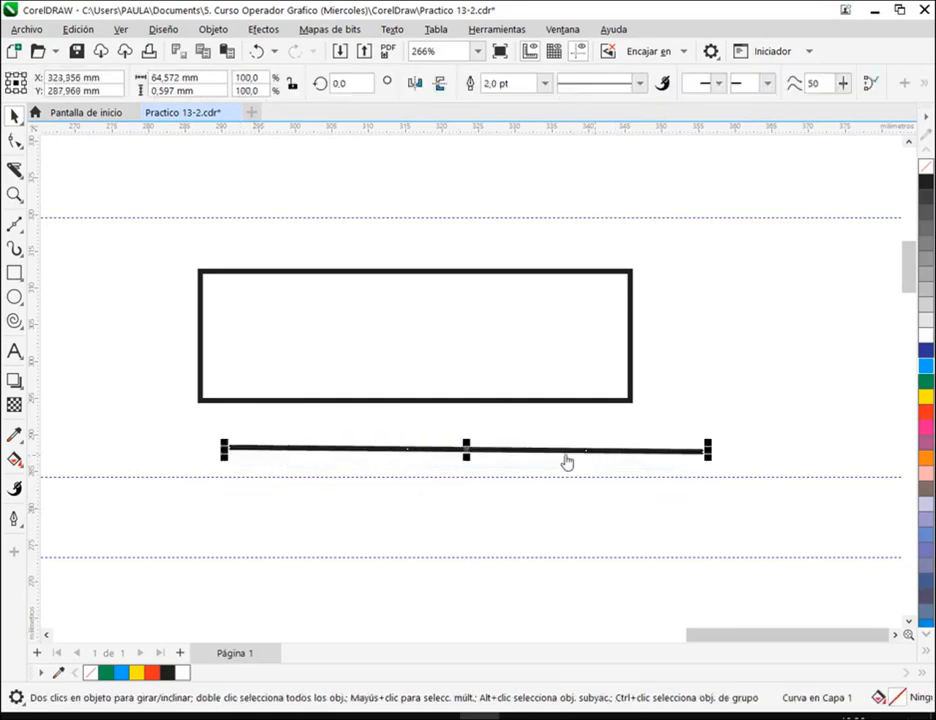
{"action": "left_click", "coordinate": [375, 450]}
{"action": "left_click_drag", "start_coordinate": [374, 453], "coordinate": [340, 522]}
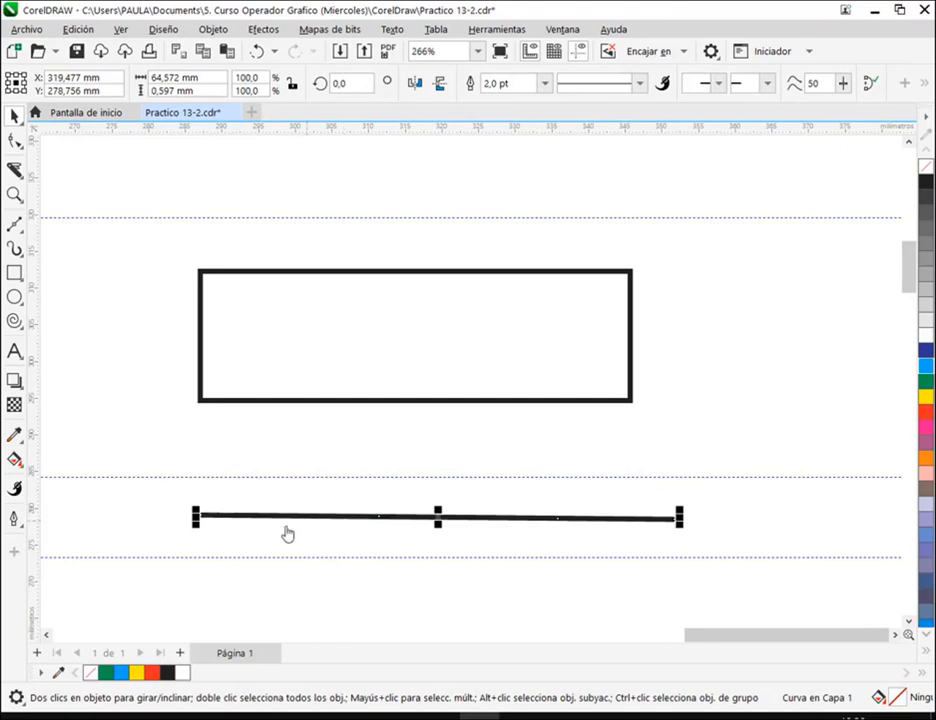
Break the practice line's curve apart and move its middle segment up toward the rectangle
{"action": "right_click", "coordinate": [659, 527]}
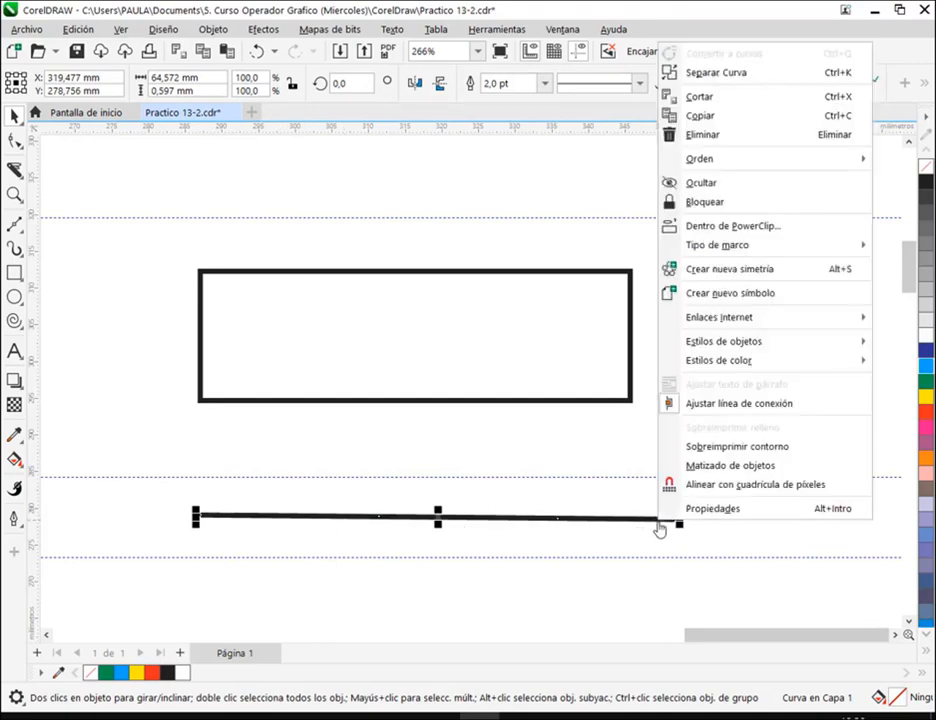
{"action": "left_click", "coordinate": [216, 32]}
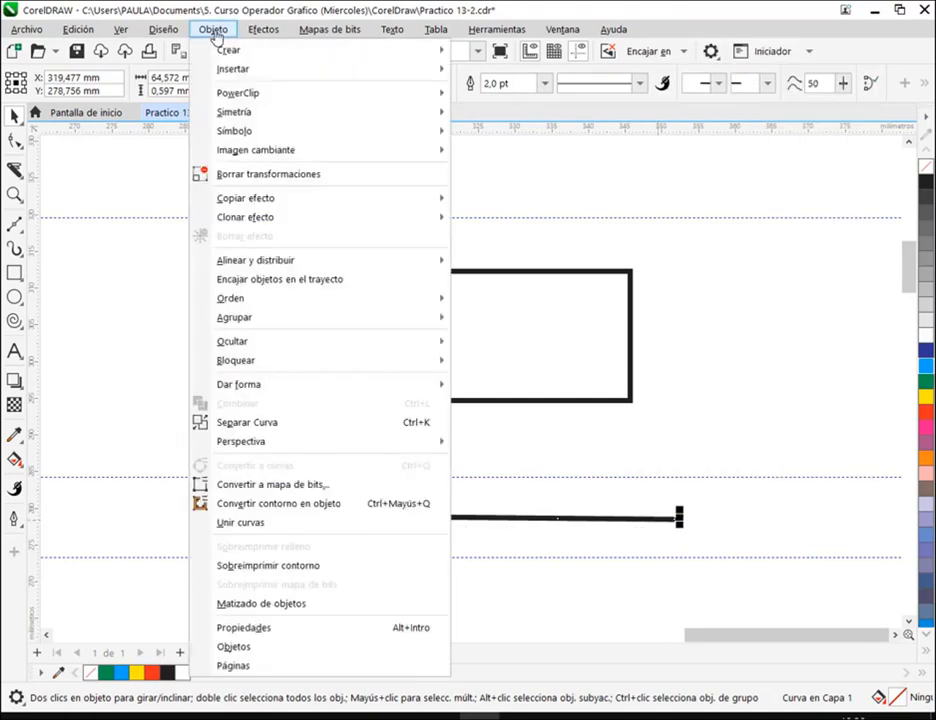
{"action": "left_click", "coordinate": [264, 424]}
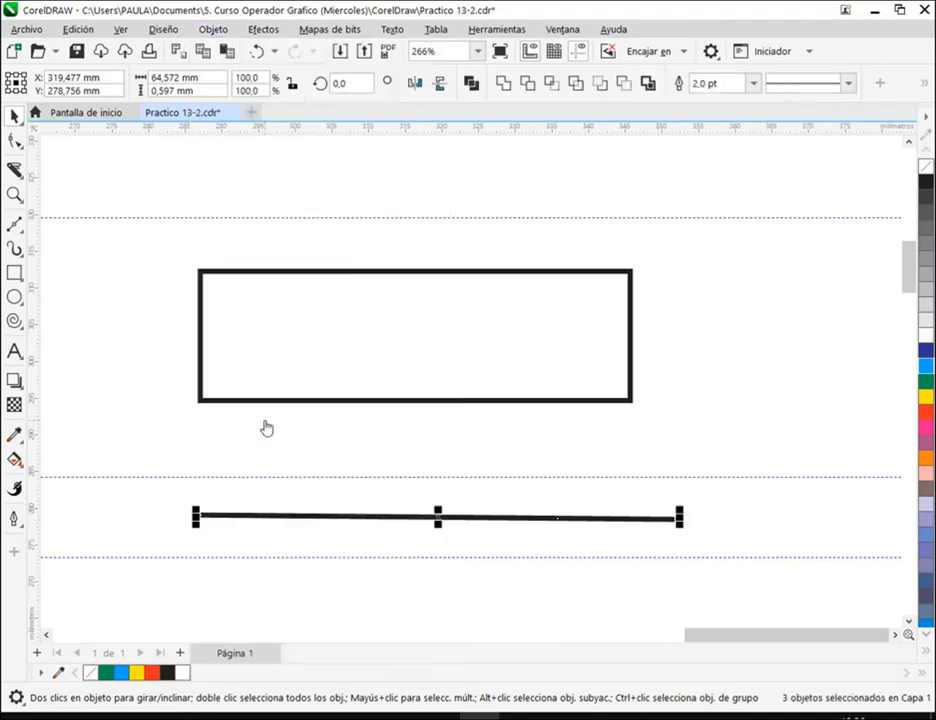
{"action": "left_click", "coordinate": [253, 463]}
{"action": "left_click_drag", "start_coordinate": [443, 525], "coordinate": [445, 445]}
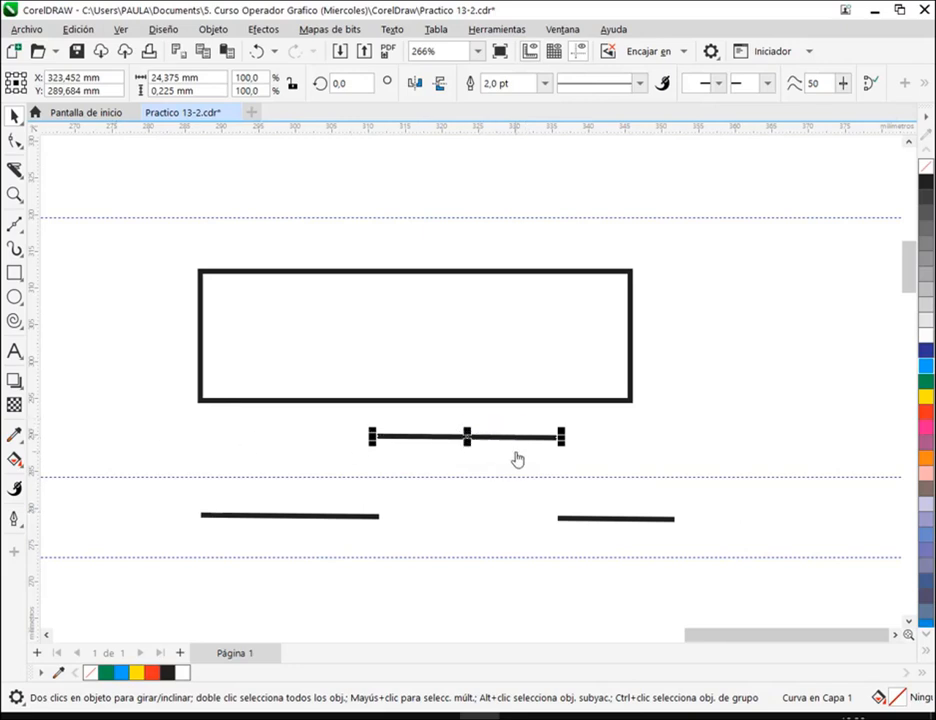
Delete the middle and shortest end segments of the practice line
{"action": "key", "text": "Delete"}
{"action": "left_click", "coordinate": [622, 521]}
{"action": "key", "text": "Delete"}
Try another Knife cut on the remaining practice segment, and delete the segment and the rectangle
{"action": "left_click", "coordinate": [15, 169]}
{"action": "left_click_drag", "start_coordinate": [241, 520], "coordinate": [336, 521]}
{"action": "left_click", "coordinate": [15, 116]}
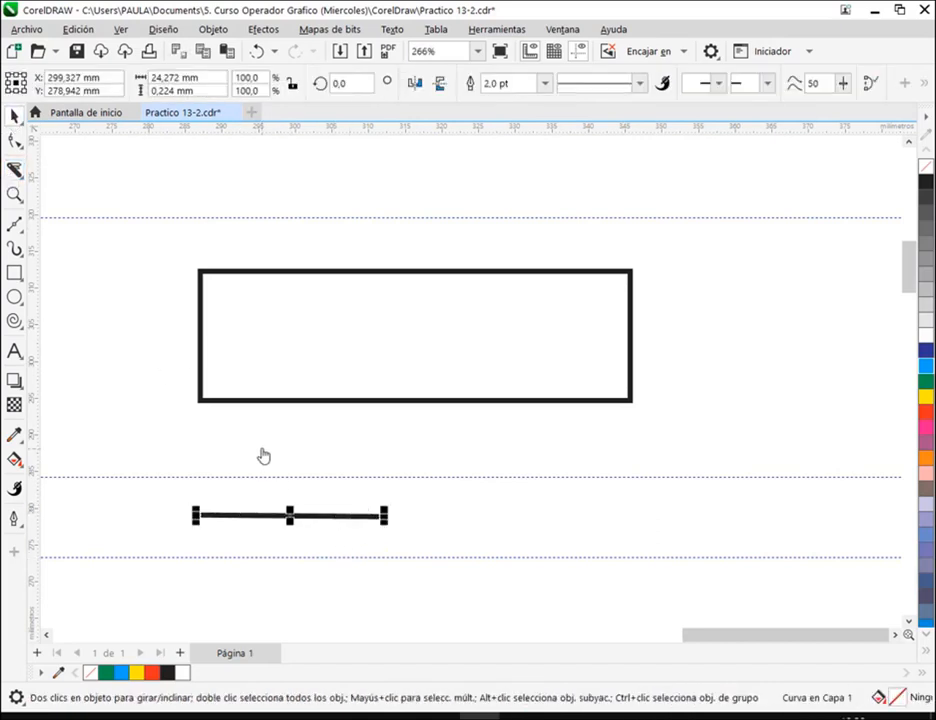
{"action": "key", "text": "Delete"}
Ungroup the green wavy line and its end dot in the ornament
{"action": "scroll", "coordinate": [304, 314], "scroll_direction": "down", "scroll_amount": 1}
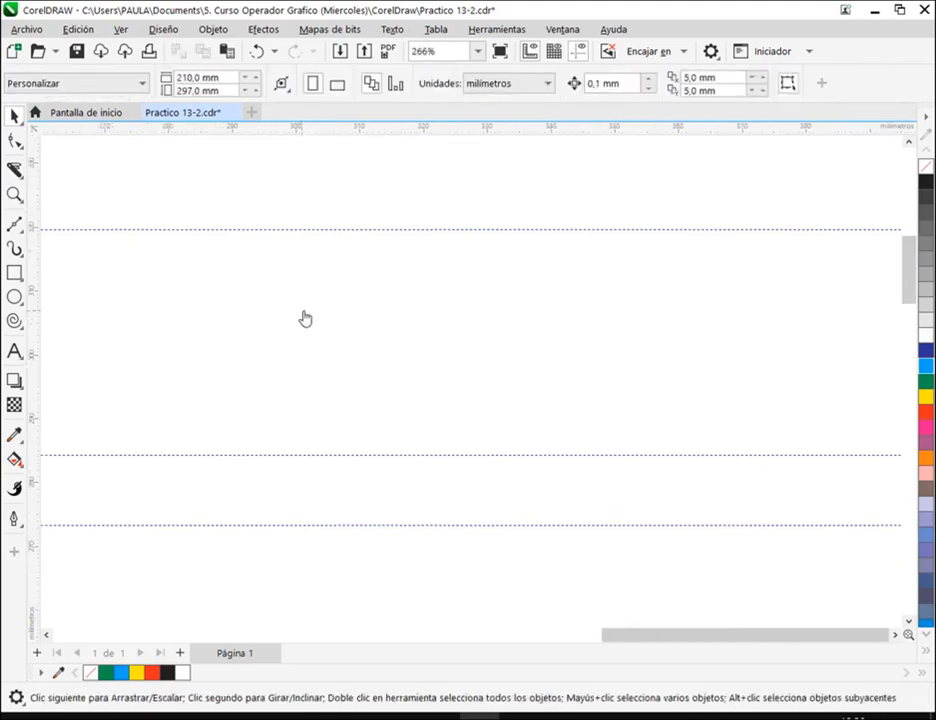
{"action": "scroll", "coordinate": [305, 314], "scroll_direction": "down", "scroll_amount": 2}
{"action": "left_click_drag", "start_coordinate": [280, 357], "coordinate": [800, 418]}
{"action": "left_click_drag", "start_coordinate": [150, 491], "coordinate": [303, 449]}
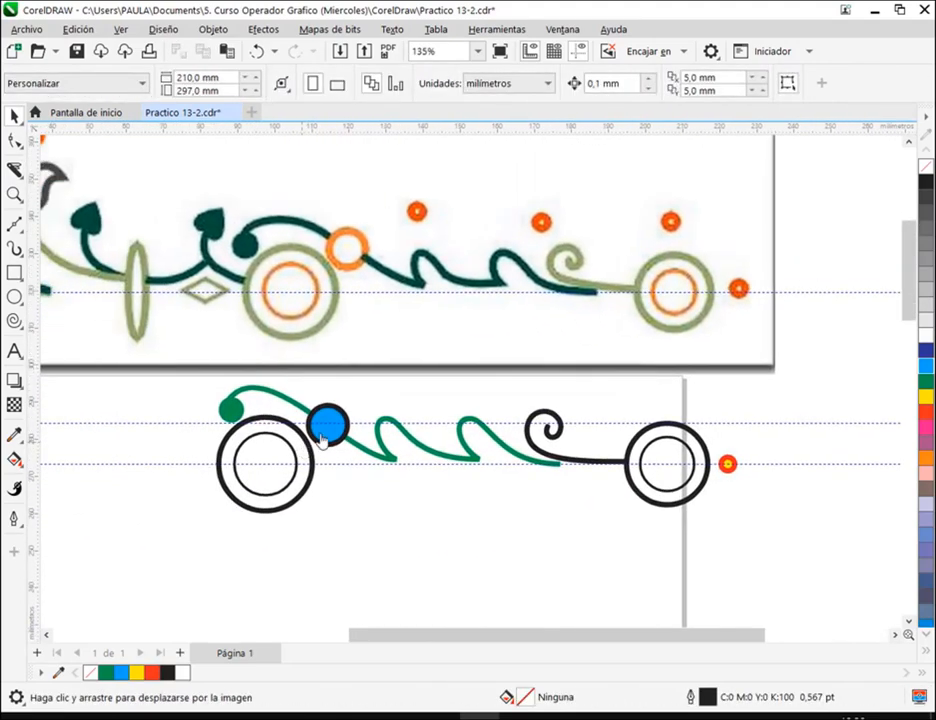
{"action": "scroll", "coordinate": [303, 449], "scroll_direction": "up", "scroll_amount": 3}
{"action": "key", "text": "space"}
{"action": "left_click", "coordinate": [287, 394]}
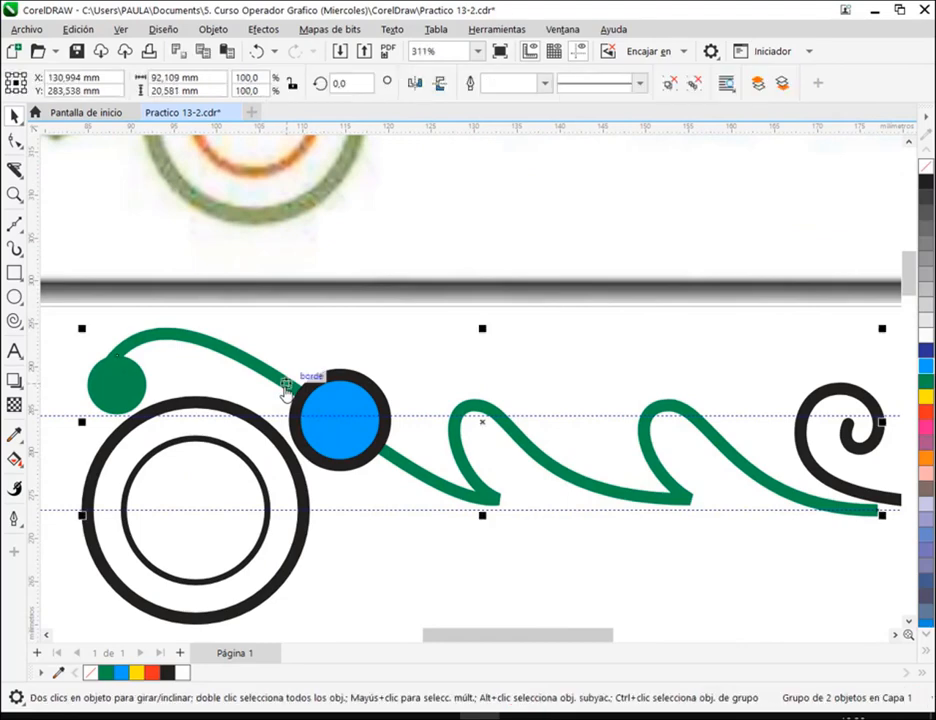
{"action": "scroll", "coordinate": [330, 440], "scroll_direction": "up", "scroll_amount": 1}
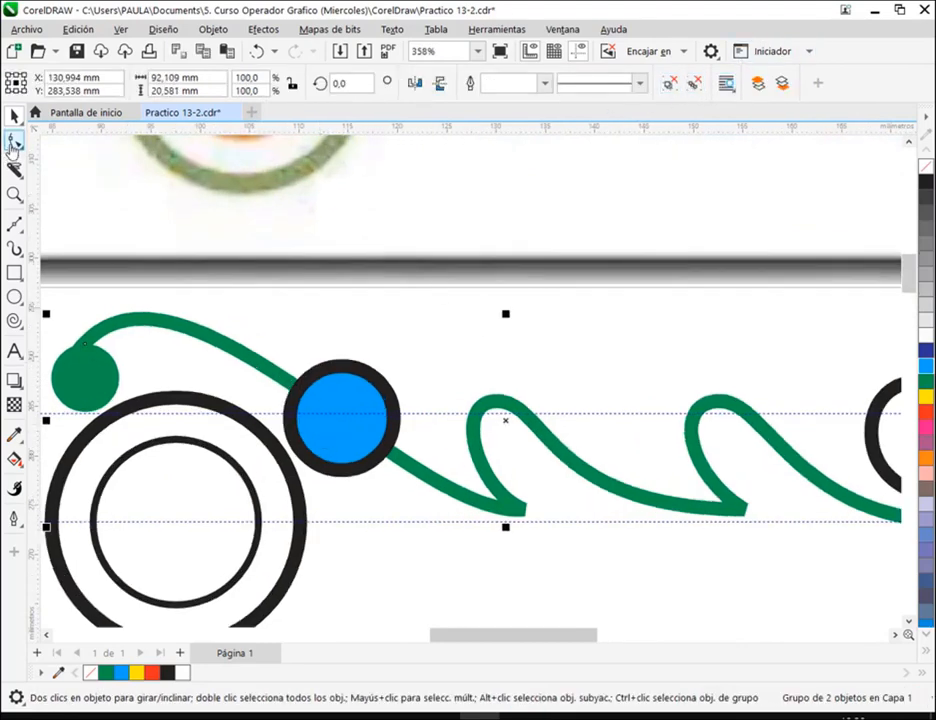
{"action": "left_click", "coordinate": [693, 83]}
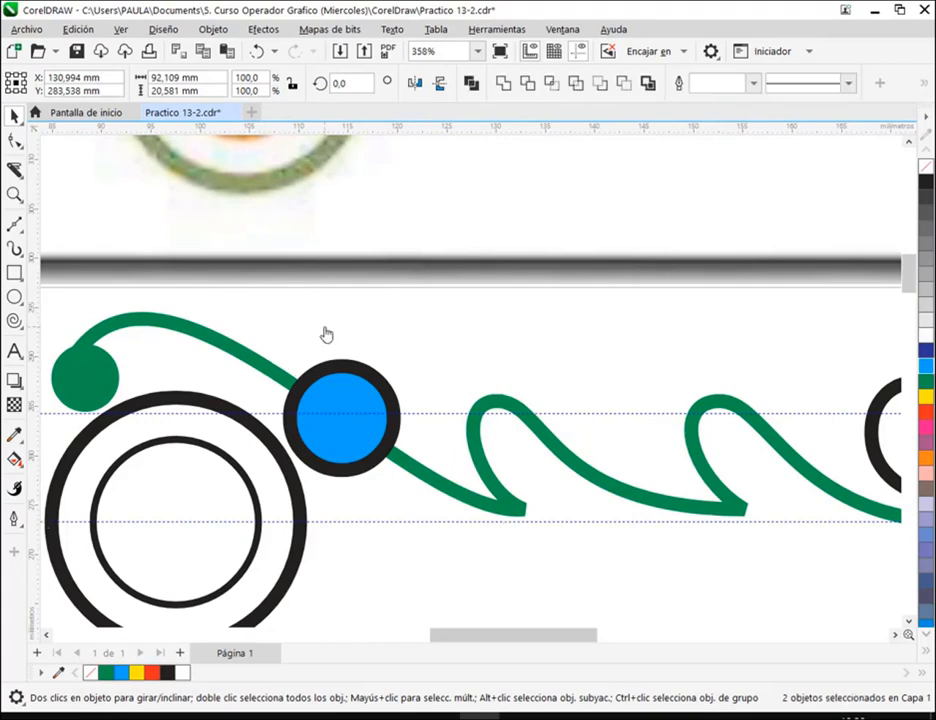
{"action": "left_click", "coordinate": [324, 334]}
Add a node to the green wavy line at each side where it passes under the blue circle's ring, and select both nodes
{"action": "left_click", "coordinate": [15, 145]}
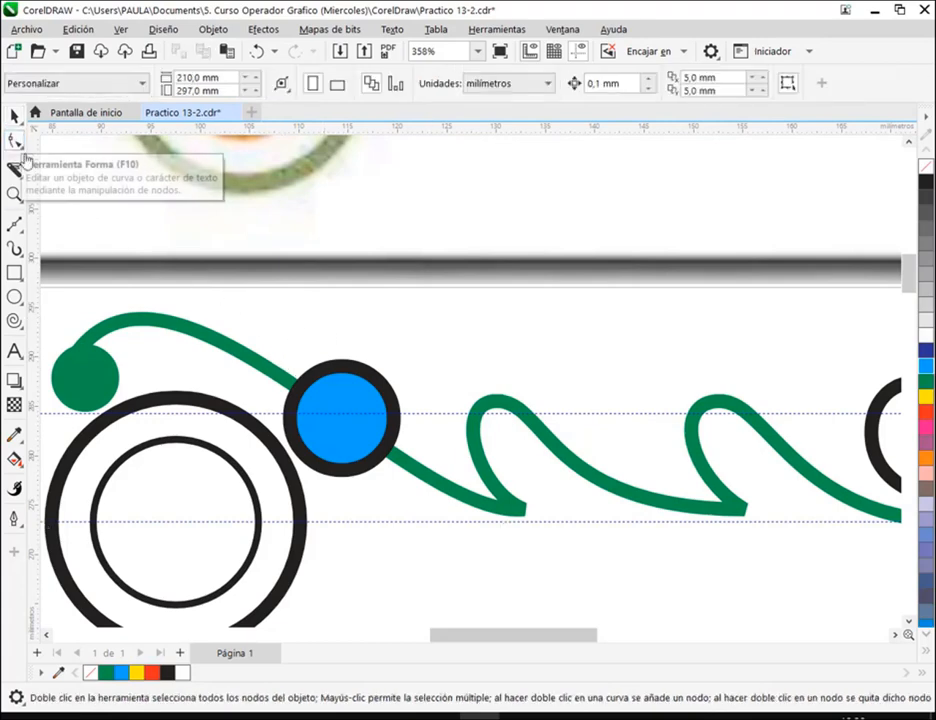
{"action": "left_click", "coordinate": [192, 342]}
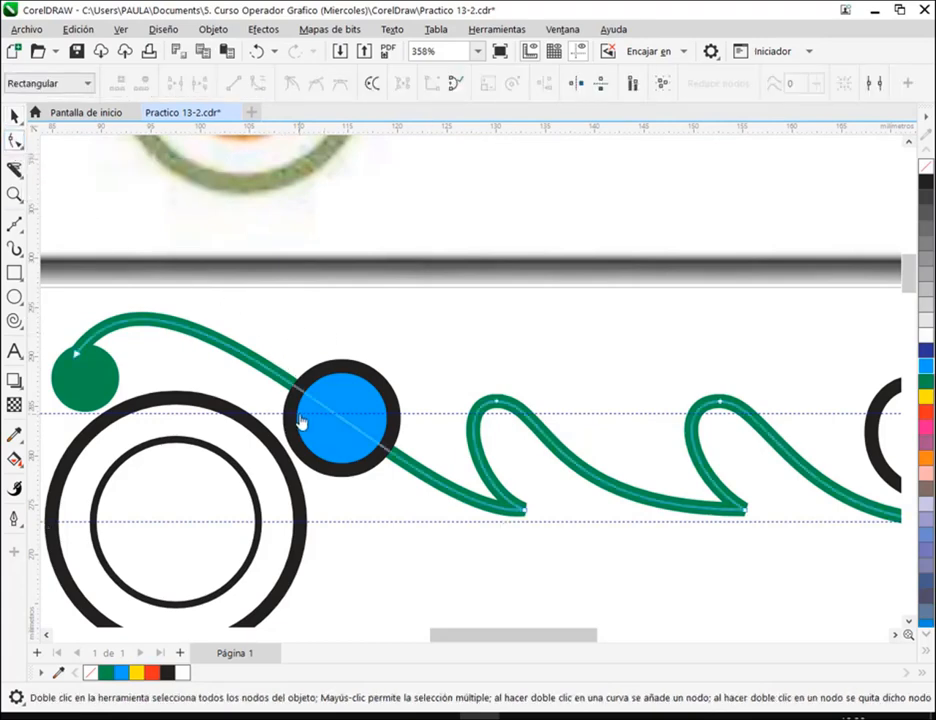
{"action": "scroll", "coordinate": [300, 412], "scroll_direction": "up", "scroll_amount": 1}
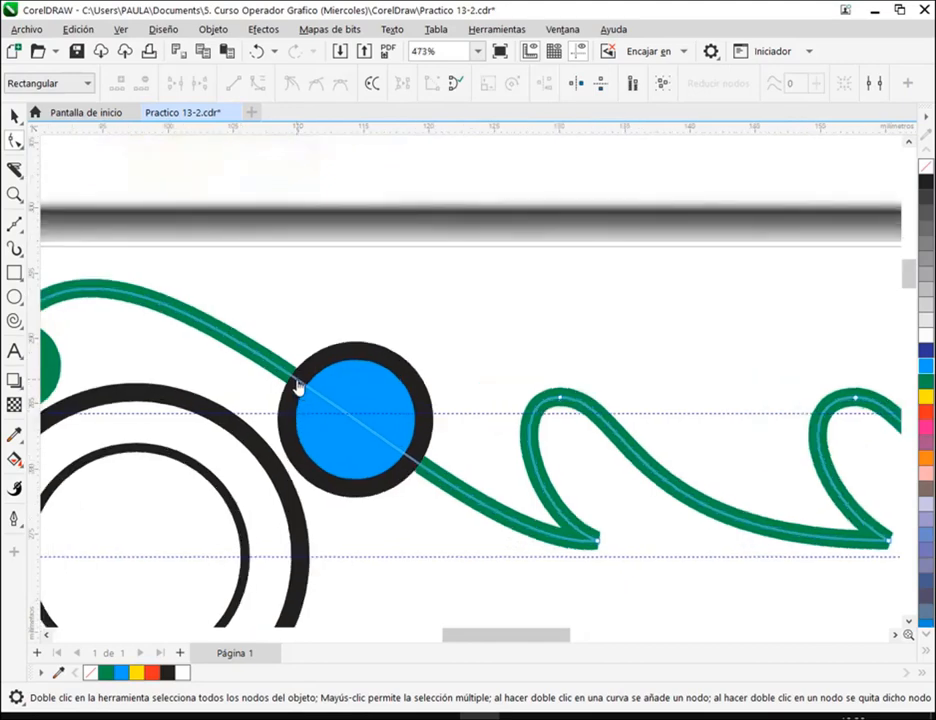
{"action": "left_click", "coordinate": [295, 383]}
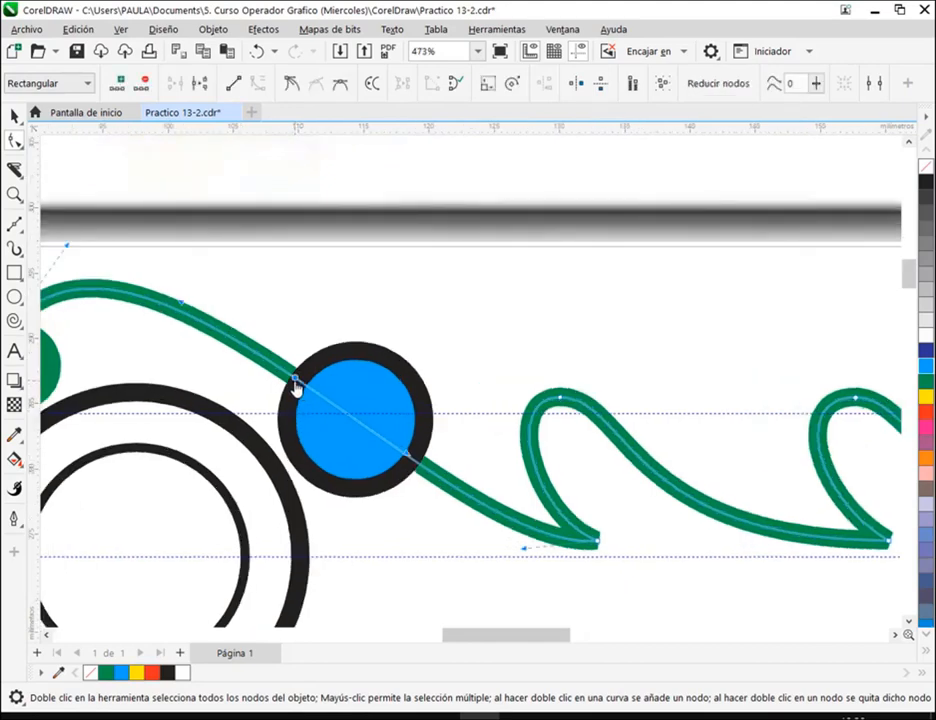
{"action": "left_click", "coordinate": [416, 463]}
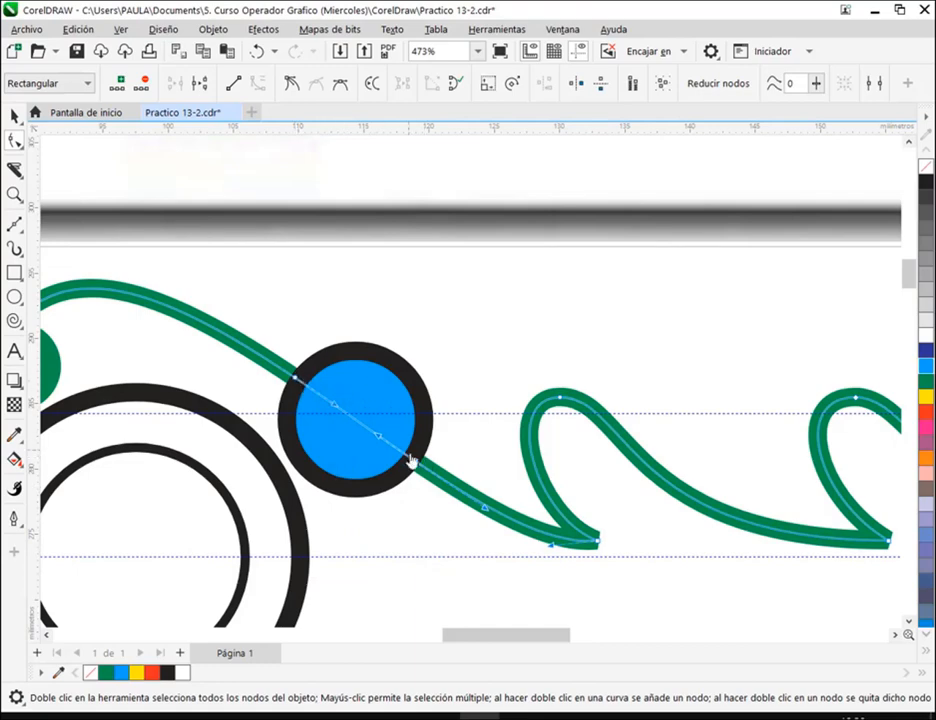
{"action": "scroll", "coordinate": [412, 497], "scroll_direction": "up", "scroll_amount": 1}
{"action": "left_click_drag", "start_coordinate": [265, 305], "coordinate": [441, 487]}
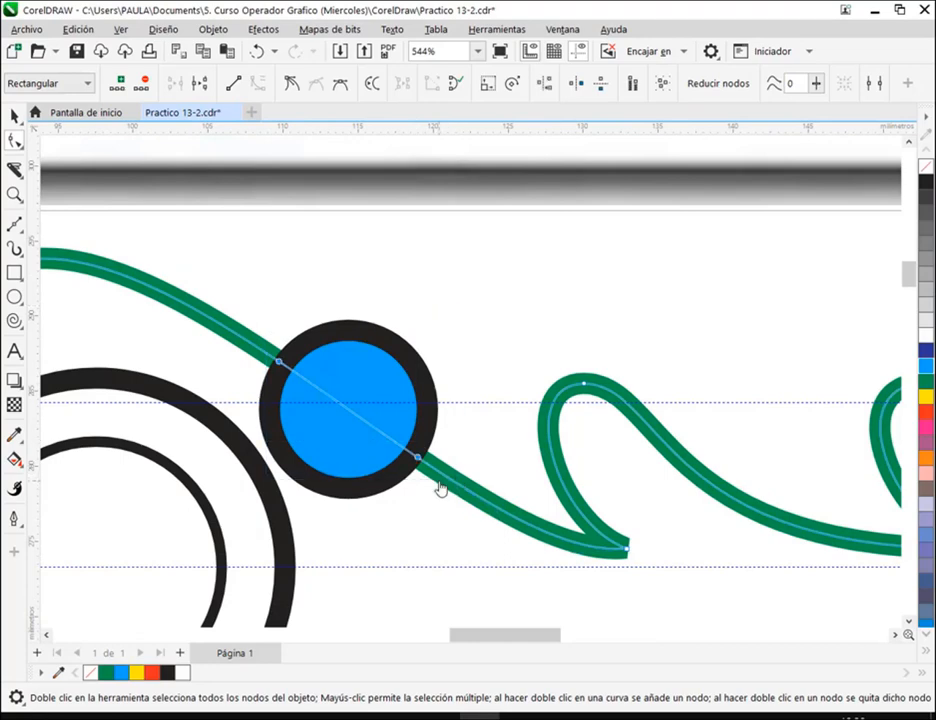
Break the green wavy line at the two selected nodes and separate it into independent curves
{"action": "left_click", "coordinate": [197, 86]}
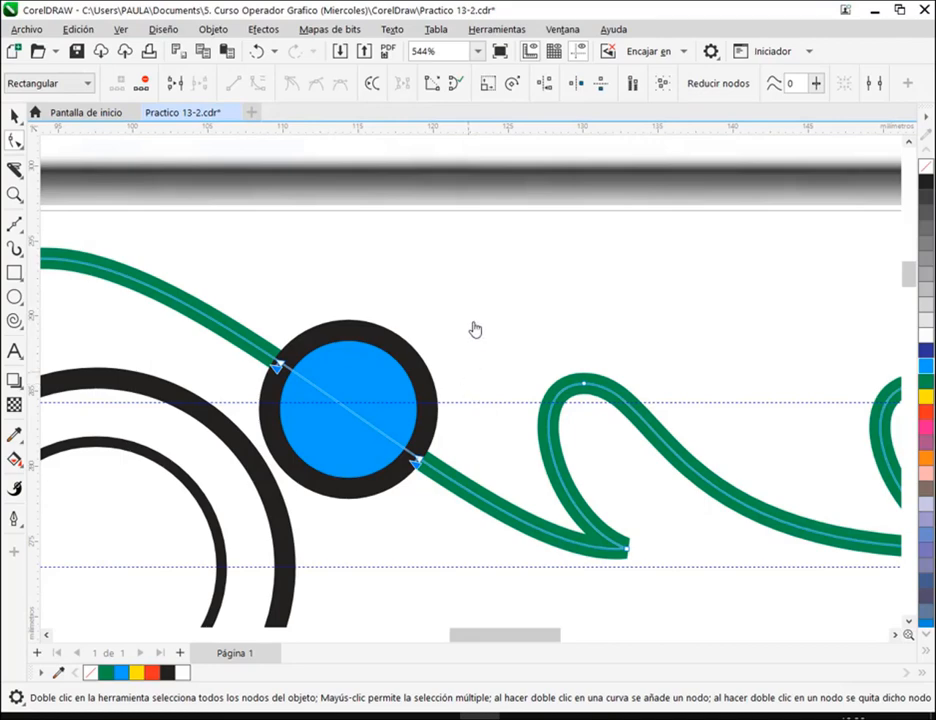
{"action": "left_click", "coordinate": [213, 29]}
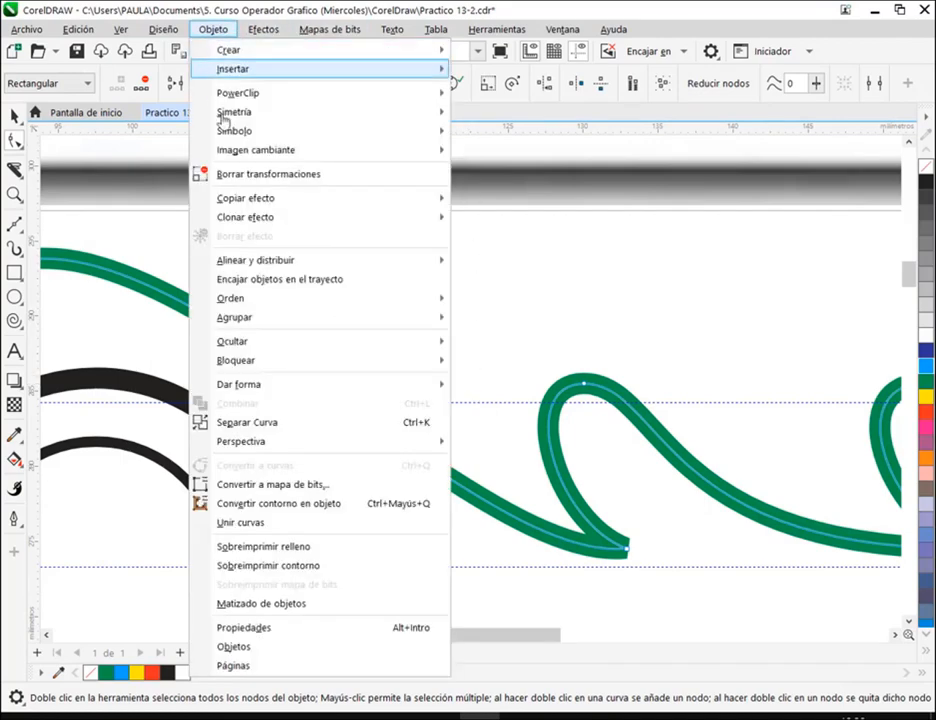
{"action": "left_click", "coordinate": [297, 425]}
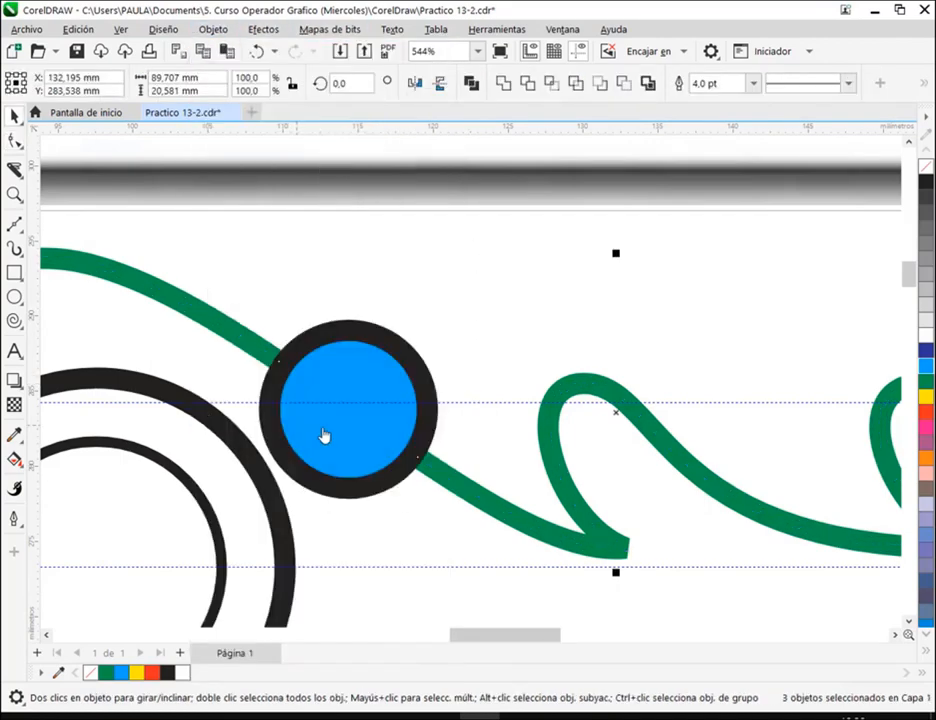
{"action": "left_click", "coordinate": [532, 318]}
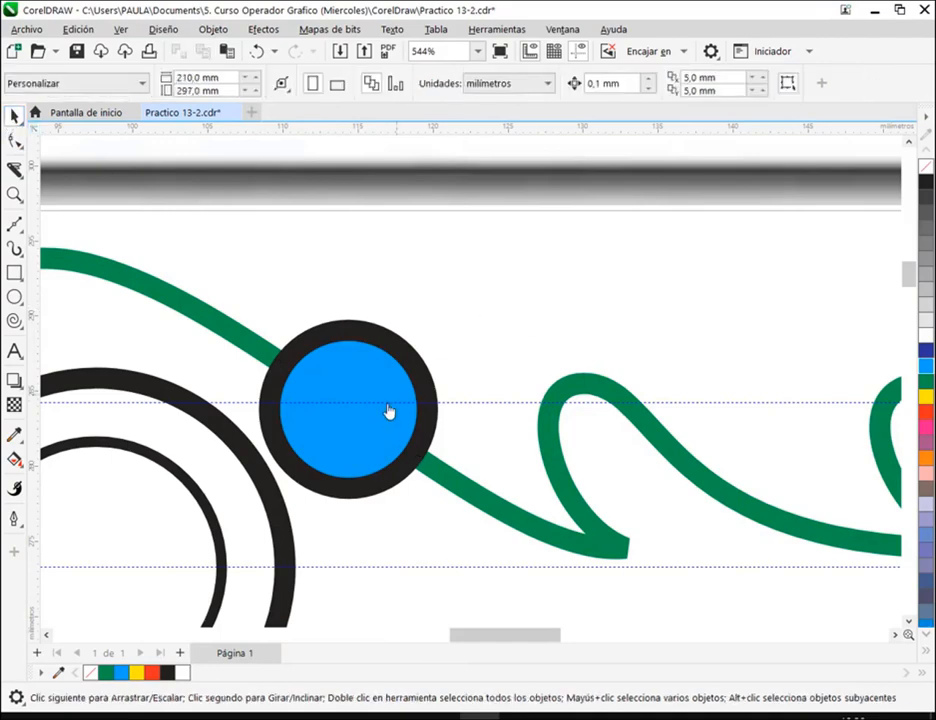
Move the blue circle up and away from the green line, and delete the line segment that ran behind it
{"action": "left_click", "coordinate": [336, 400]}
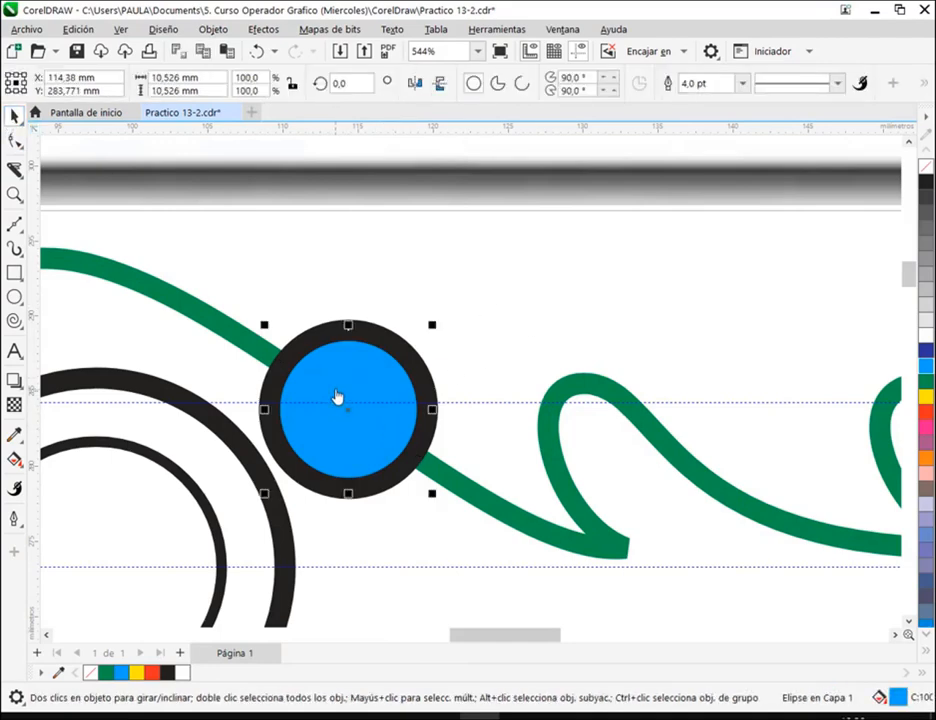
{"action": "left_click_drag", "start_coordinate": [355, 393], "coordinate": [601, 289]}
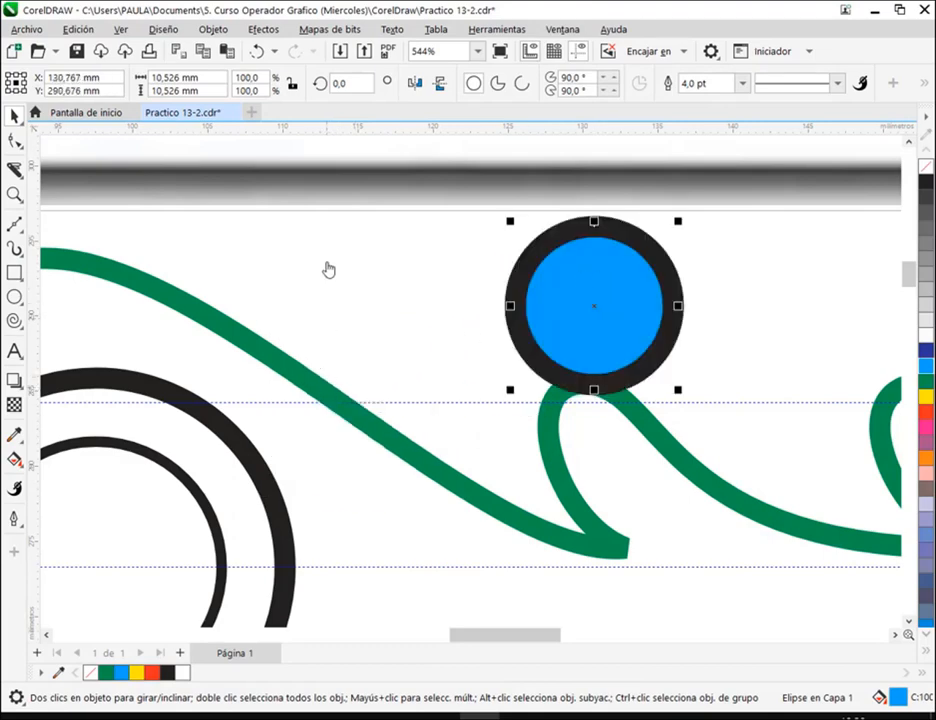
{"action": "left_click", "coordinate": [310, 385]}
{"action": "key", "text": "Delete"}
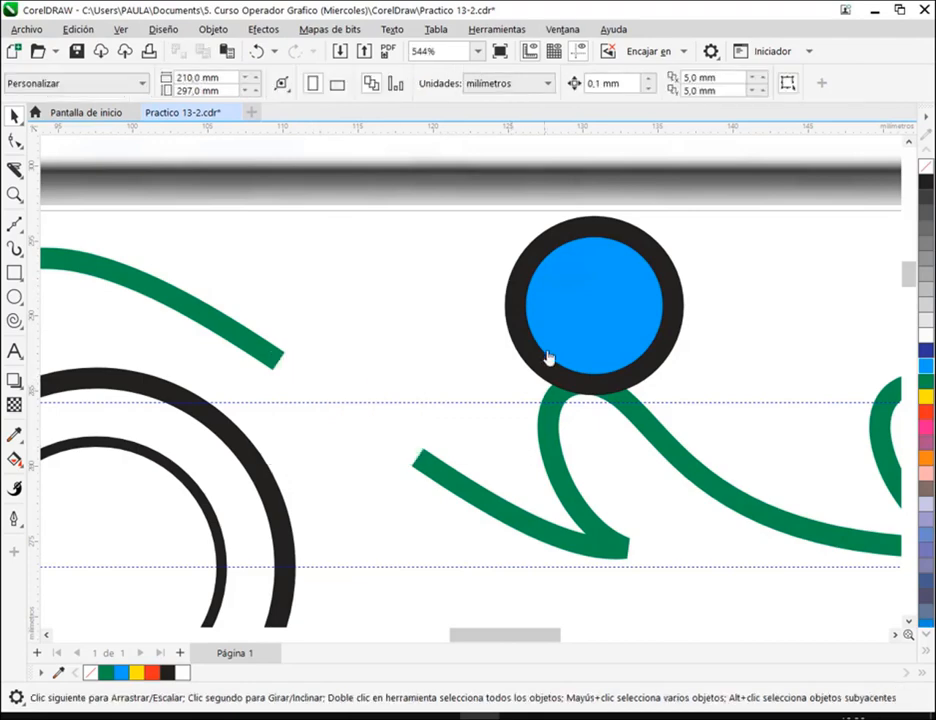
Move the blue circle back over the gap in the green line and remove its fill
{"action": "left_click", "coordinate": [600, 328]}
{"action": "left_click_drag", "start_coordinate": [563, 328], "coordinate": [348, 416]}
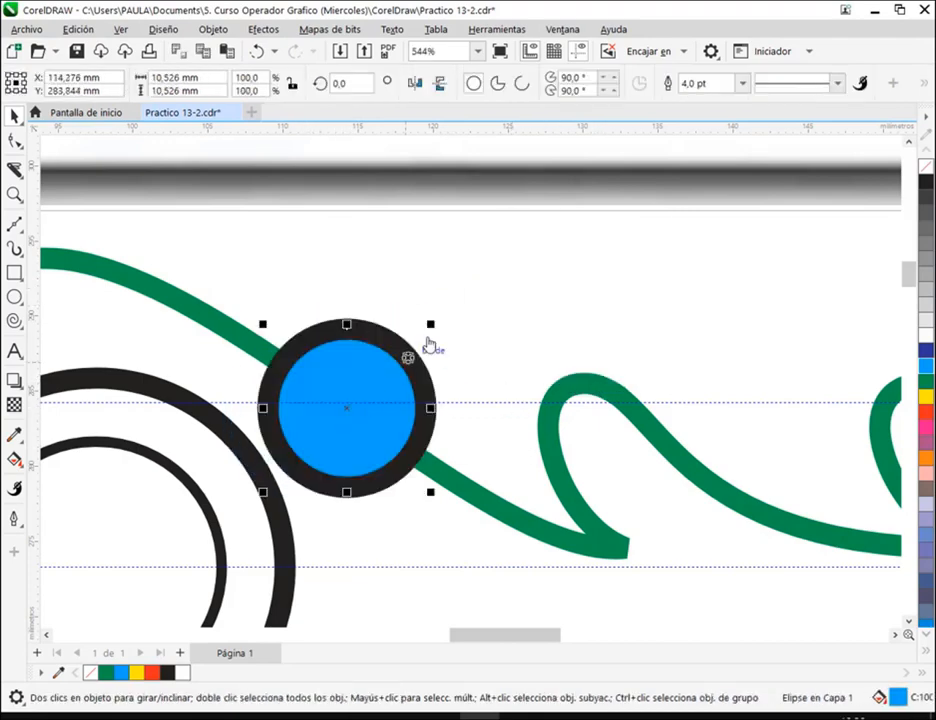
{"action": "left_click", "coordinate": [925, 168]}
{"action": "left_click", "coordinate": [481, 316]}
{"action": "left_click", "coordinate": [374, 371]}
{"action": "left_click", "coordinate": [424, 332]}
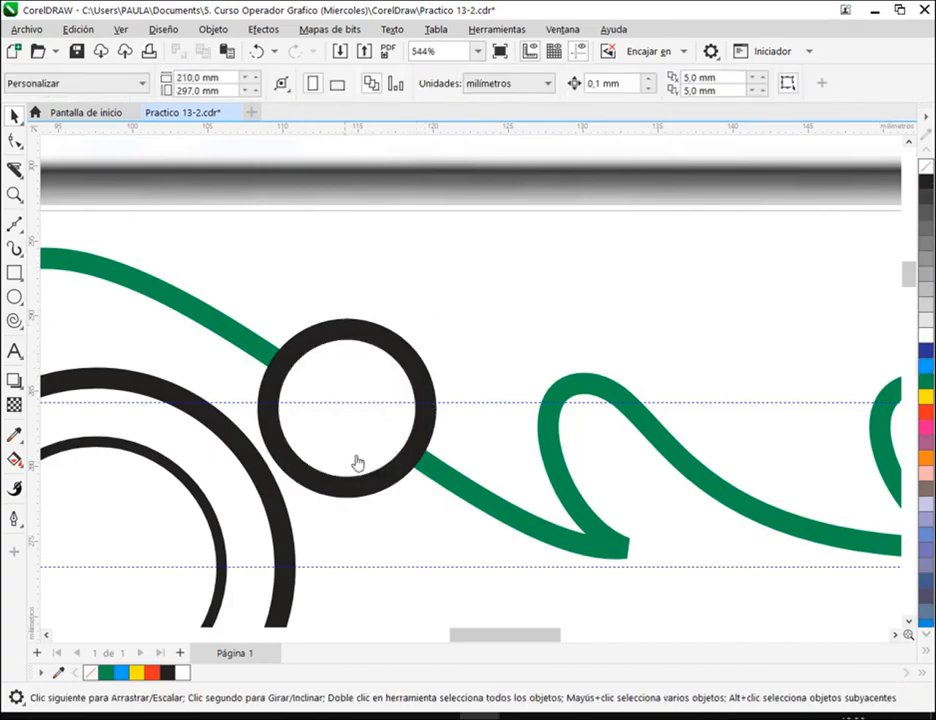
Add a page-sized rectangle as a background behind the ornament and fill it with cyan
{"action": "scroll", "coordinate": [361, 447], "scroll_direction": "down", "scroll_amount": 1}
{"action": "scroll", "coordinate": [361, 447], "scroll_direction": "down", "scroll_amount": 4}
{"action": "left_click_drag", "start_coordinate": [355, 455], "coordinate": [403, 338]}
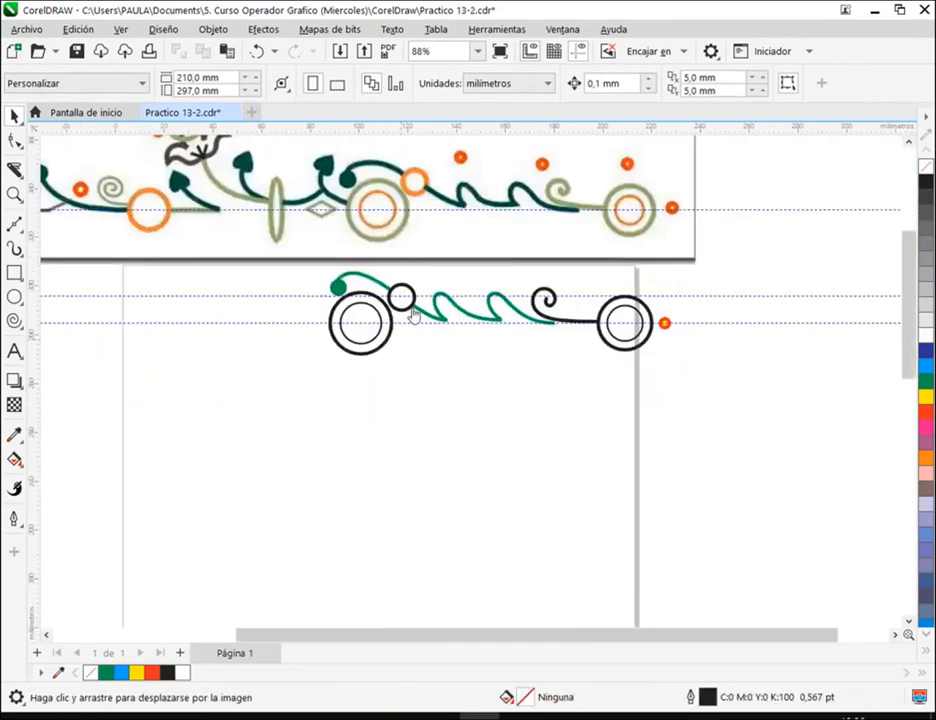
{"action": "double_click", "coordinate": [14, 272]}
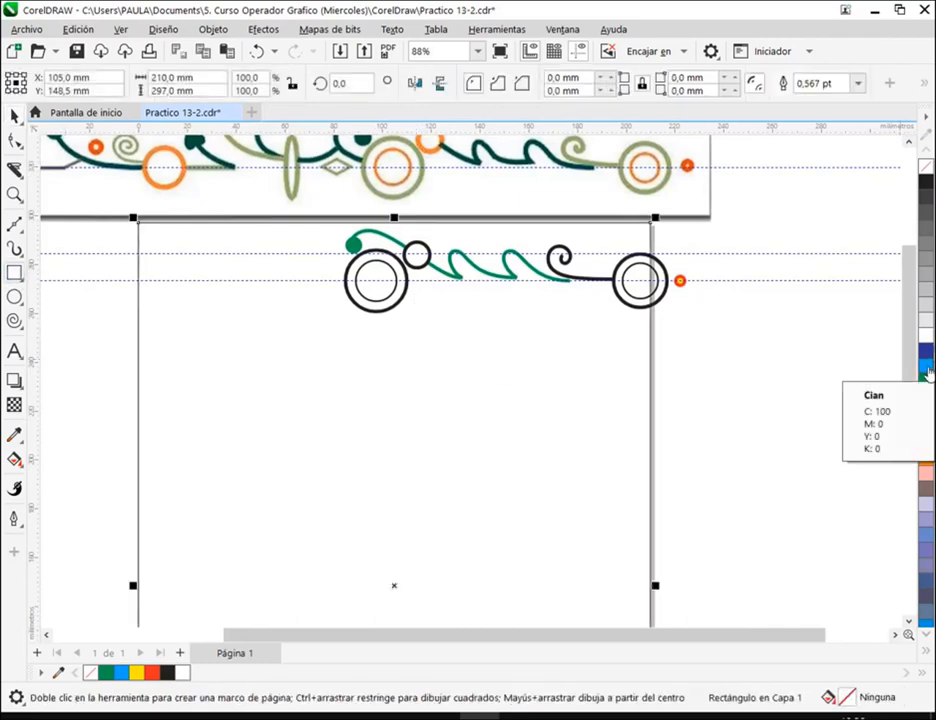
{"action": "left_click", "coordinate": [926, 367]}
{"action": "left_click", "coordinate": [14, 116]}
{"action": "left_click", "coordinate": [100, 379]}
{"action": "scroll", "coordinate": [414, 213], "scroll_direction": "up", "scroll_amount": 5}
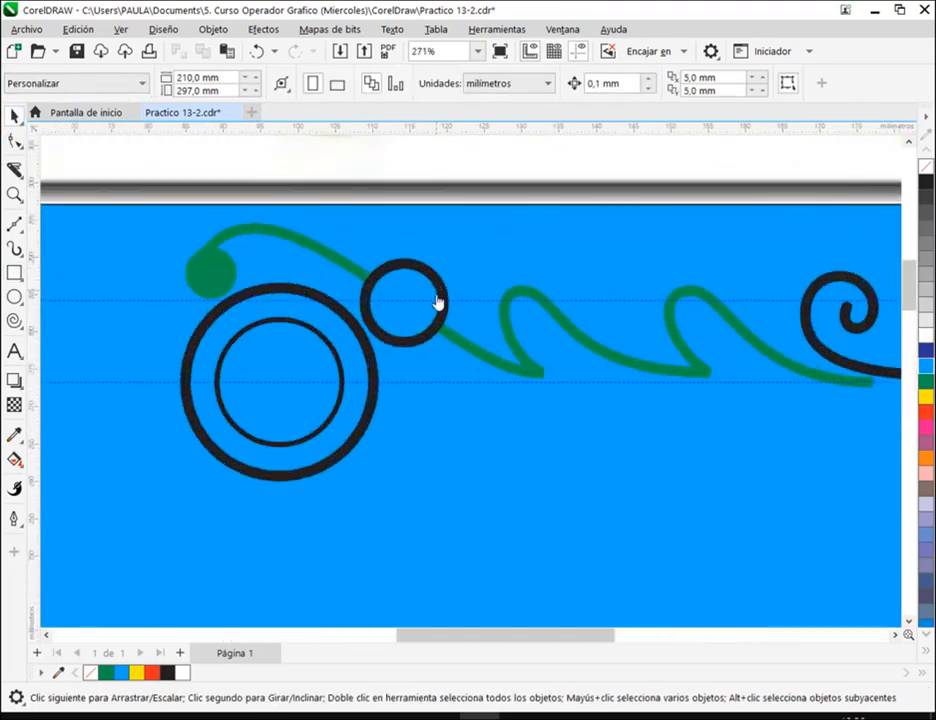
Try several fill colours on the page-sized background rectangle, ending with orange
{"action": "left_click", "coordinate": [484, 243]}
{"action": "left_click", "coordinate": [926, 381]}
{"action": "left_click", "coordinate": [926, 397]}
{"action": "left_click", "coordinate": [926, 421]}
{"action": "left_click", "coordinate": [926, 444]}
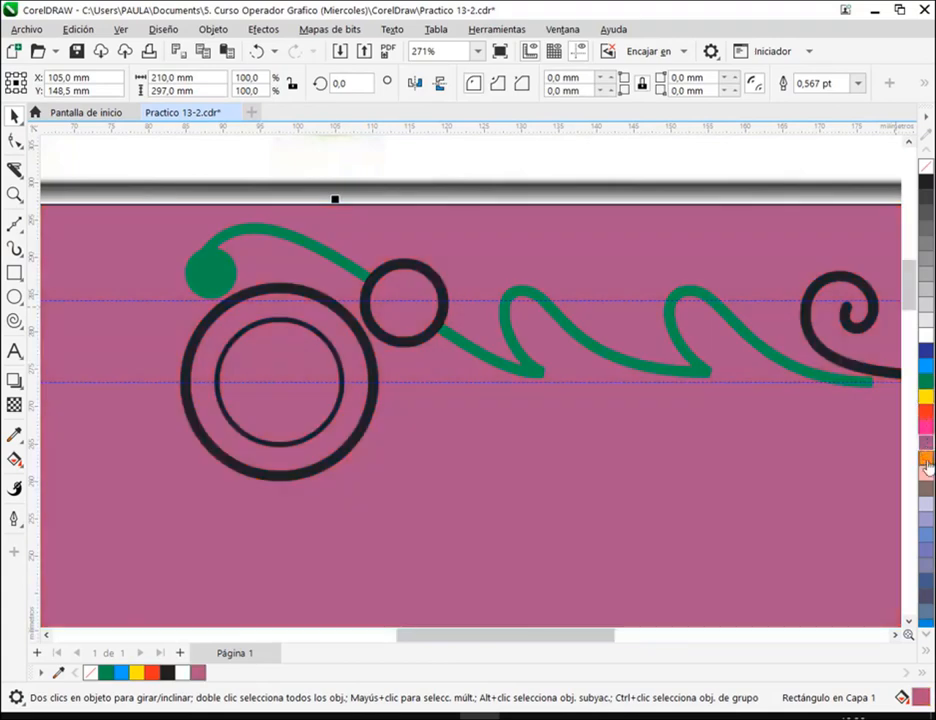
{"action": "left_click", "coordinate": [926, 461]}
Try moving the small ring off the green line over the orange background, undo the move, and delete the background rectangle
{"action": "left_click_drag", "start_coordinate": [443, 291], "coordinate": [520, 240]}
{"action": "left_click", "coordinate": [259, 55]}
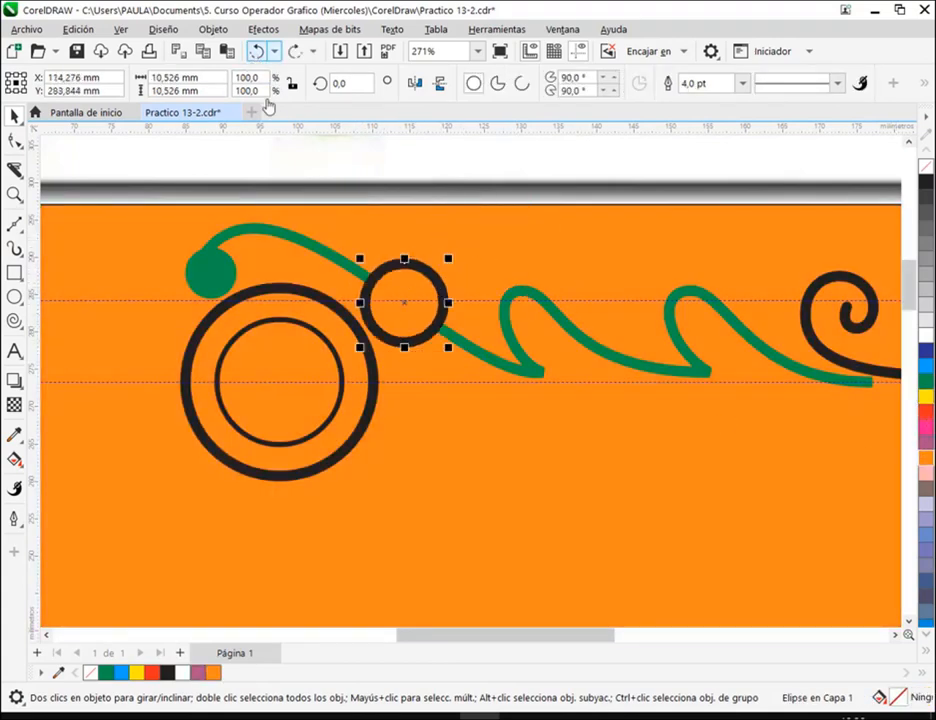
{"action": "left_click", "coordinate": [605, 234]}
{"action": "key", "text": "Delete"}
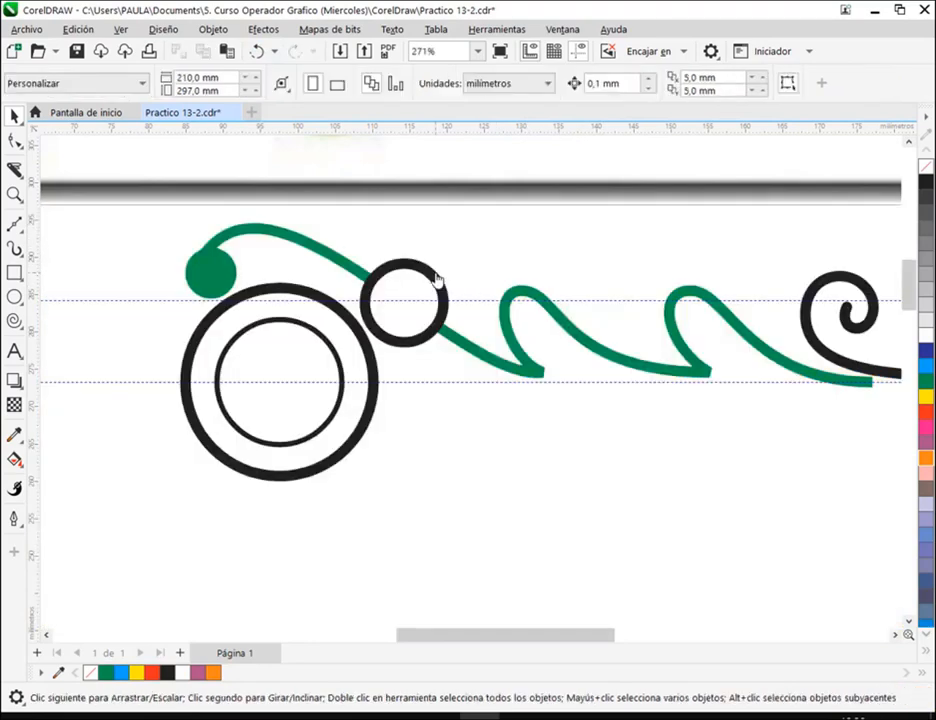
Move the unfilled small ring away from the gap in the green line, and undo the move
{"action": "left_click", "coordinate": [437, 281]}
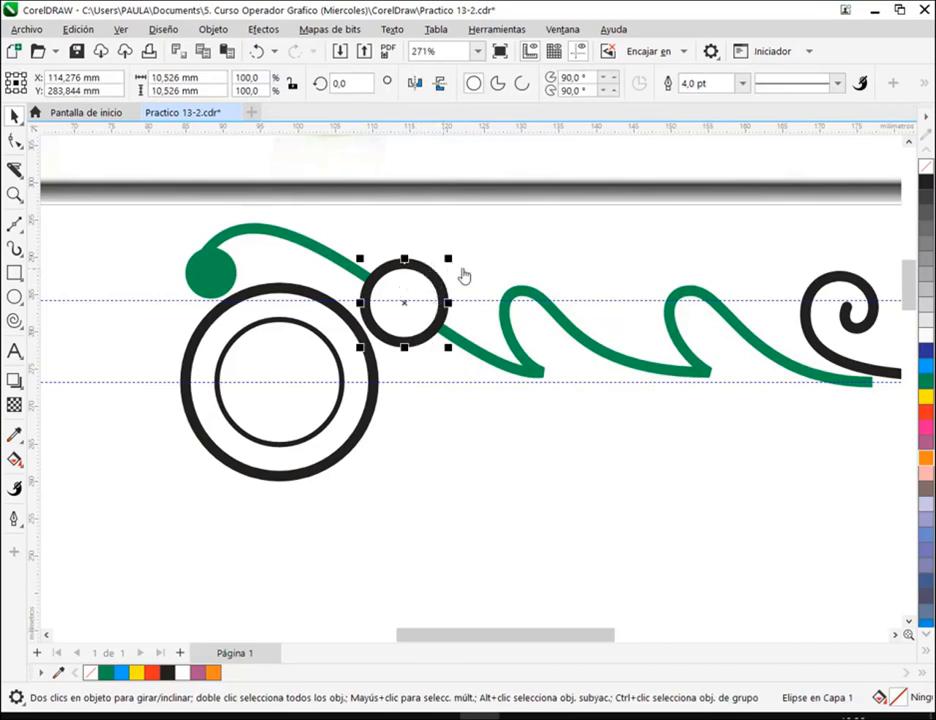
{"action": "left_click_drag", "start_coordinate": [446, 283], "coordinate": [498, 235]}
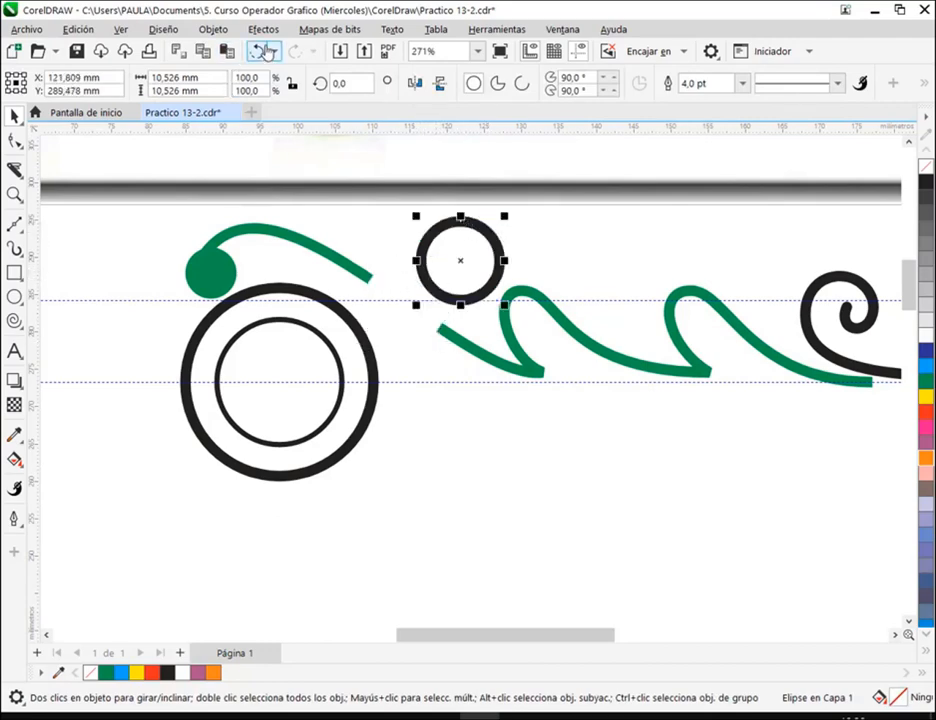
{"action": "key", "text": "ctrl+z"}
{"action": "left_click", "coordinate": [544, 234]}
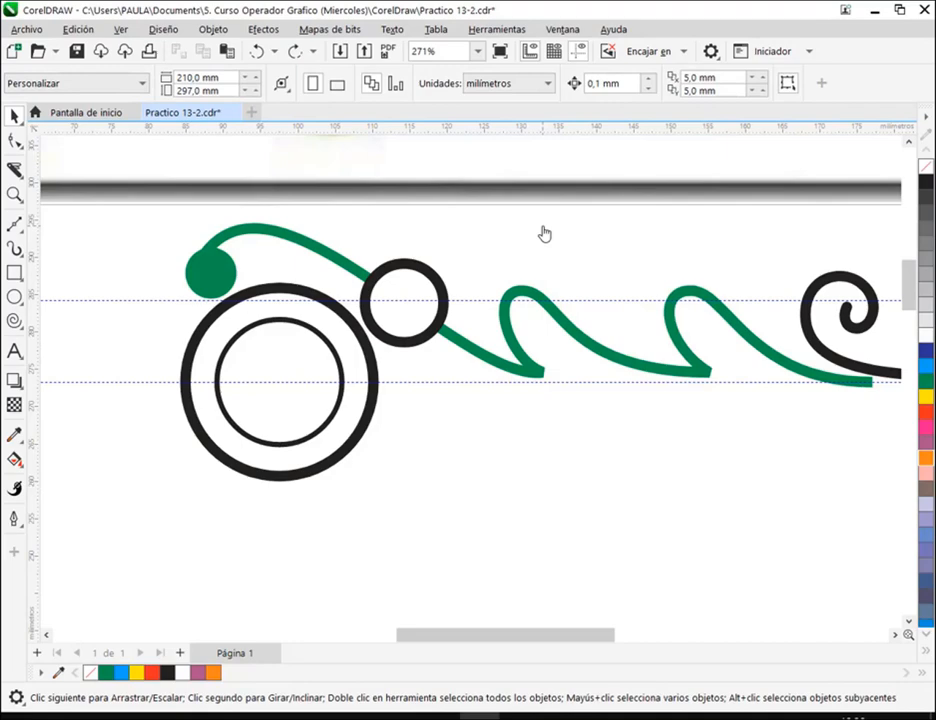
Fill the small ring with white and check it against a temporary yellow page-sized rectangle, deleting the rectangle
{"action": "left_click", "coordinate": [418, 284]}
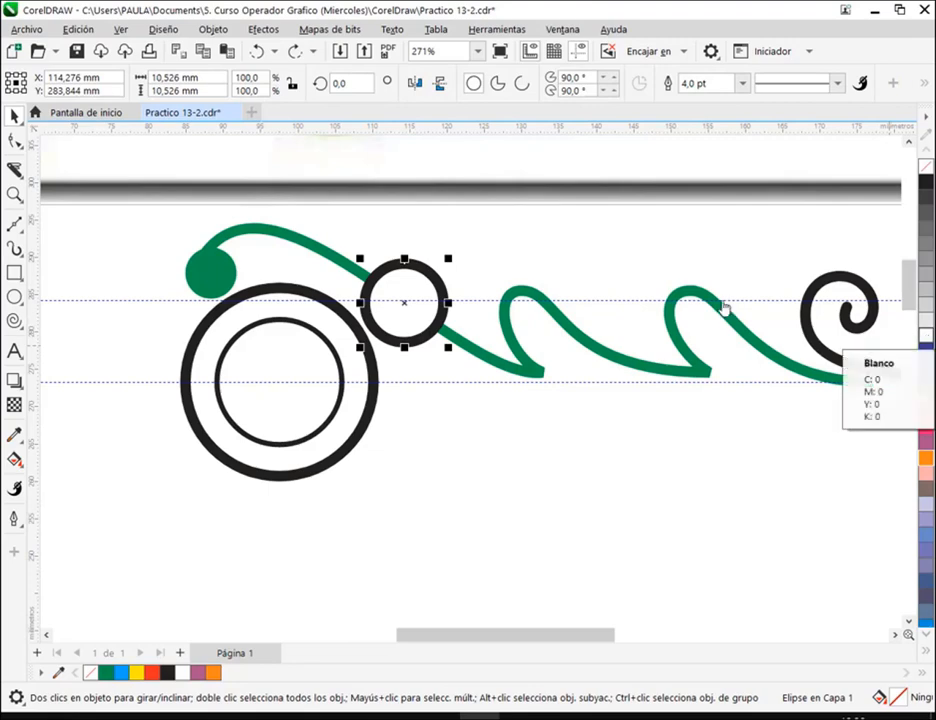
{"action": "left_click", "coordinate": [466, 242]}
{"action": "key", "text": "F6"}
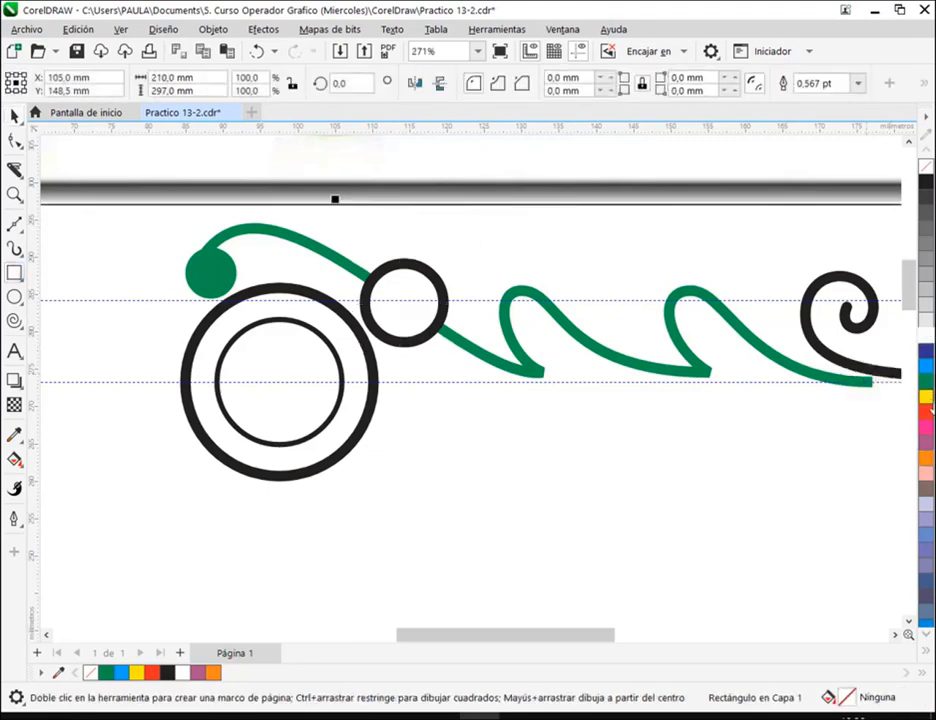
{"action": "double_click", "coordinate": [14, 272]}
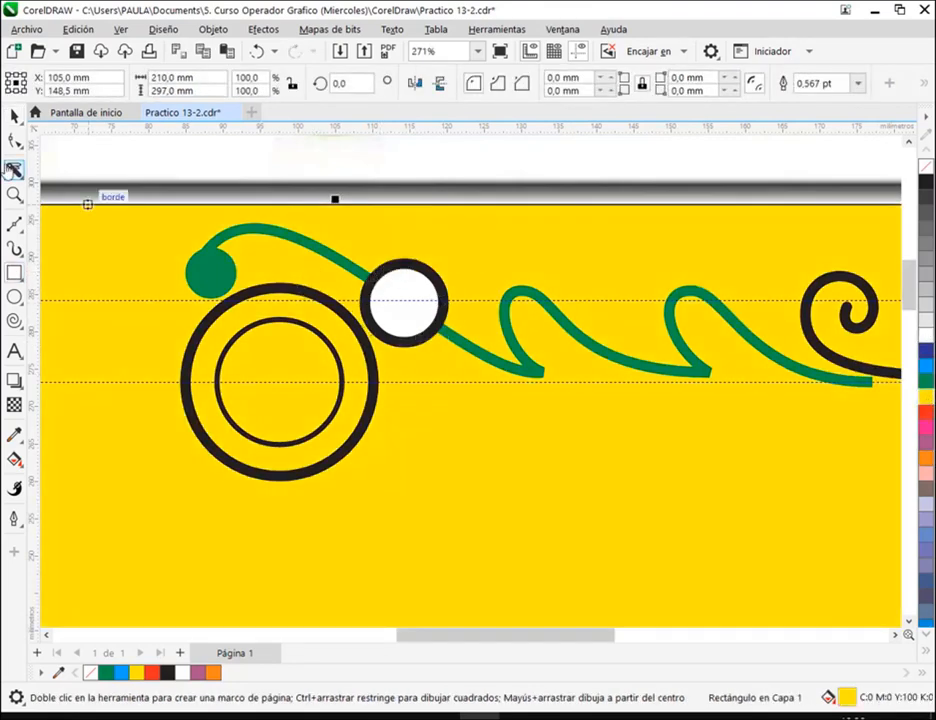
{"action": "left_click", "coordinate": [15, 116]}
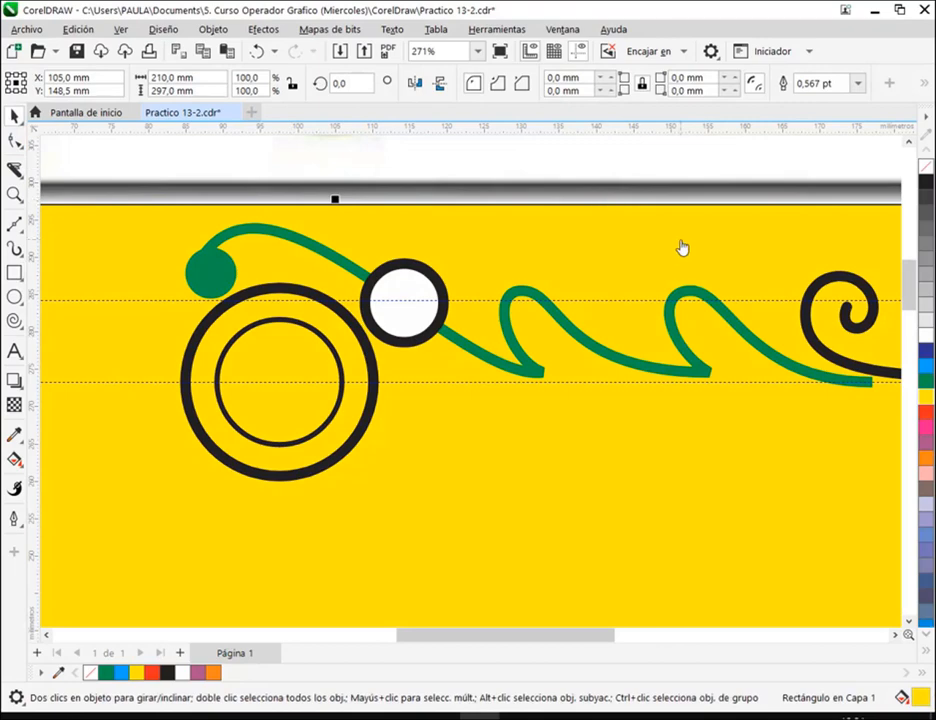
{"action": "key", "text": "Delete"}
Move the white-filled ring off the cut ends of the green line, and undo the move
{"action": "left_click_drag", "start_coordinate": [437, 299], "coordinate": [471, 268]}
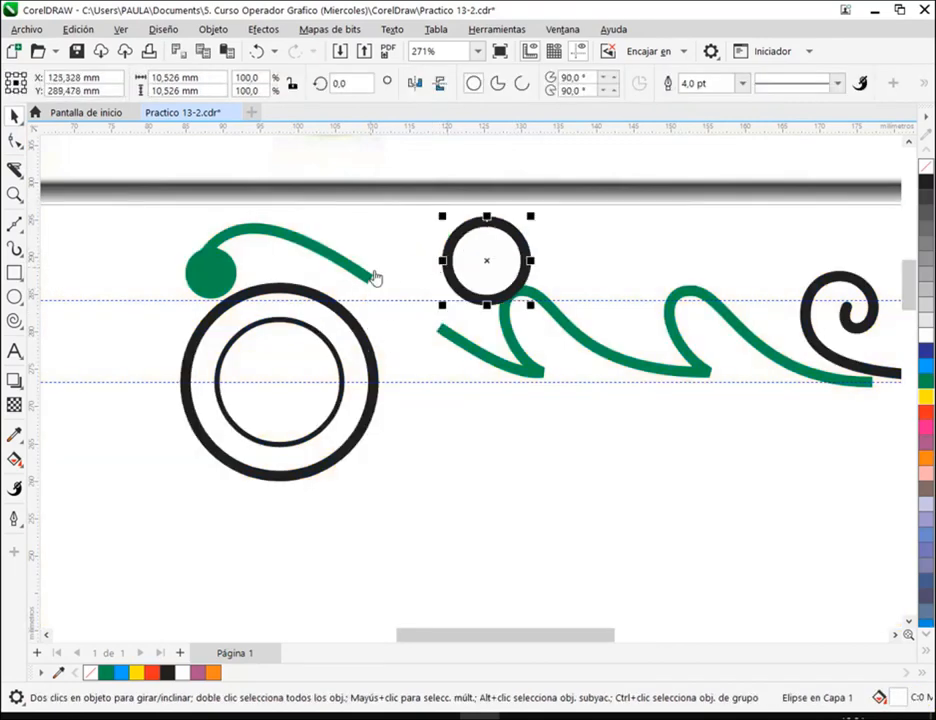
{"action": "left_click", "coordinate": [257, 51]}
{"action": "left_click", "coordinate": [663, 245]}
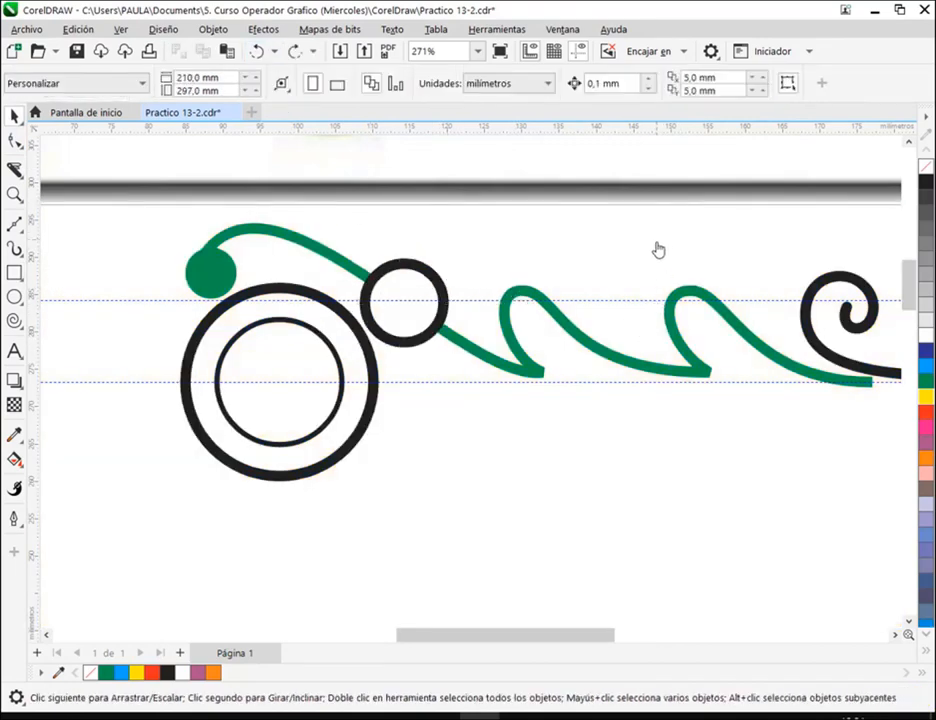
Draw a Bézier practice curve about 33 mm wide and 20 mm high in the empty space right of the reference image
{"action": "scroll", "coordinate": [663, 245], "scroll_direction": "down", "scroll_amount": 2}
{"action": "key", "text": "h"}
{"action": "left_click_drag", "start_coordinate": [676, 284], "coordinate": [334, 490]}
{"action": "left_click_drag", "start_coordinate": [591, 378], "coordinate": [268, 326]}
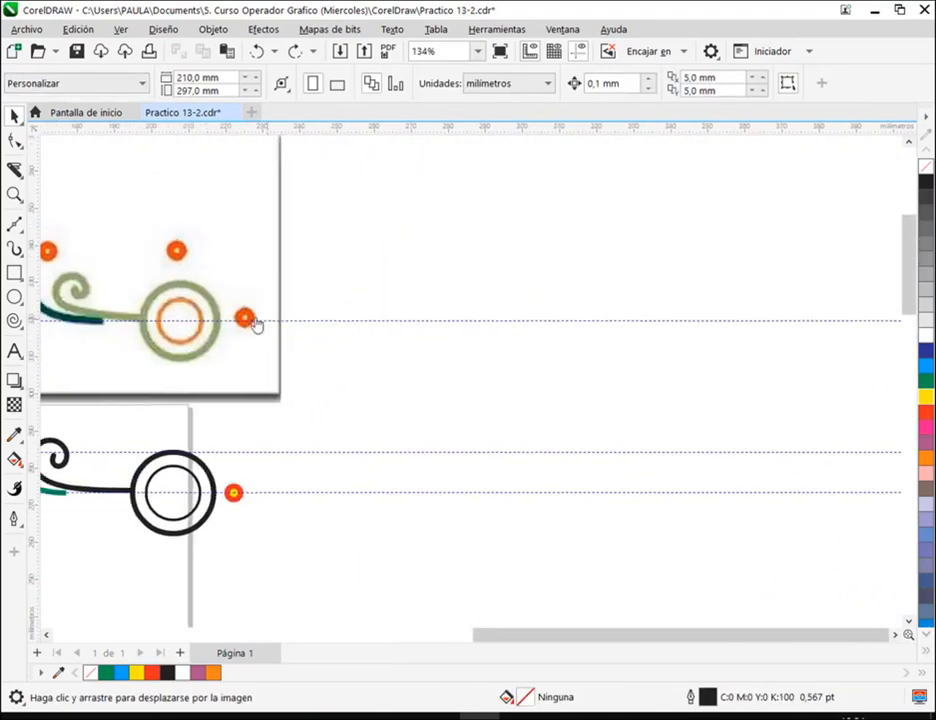
{"action": "left_click", "coordinate": [14, 224]}
{"action": "left_click", "coordinate": [418, 218]}
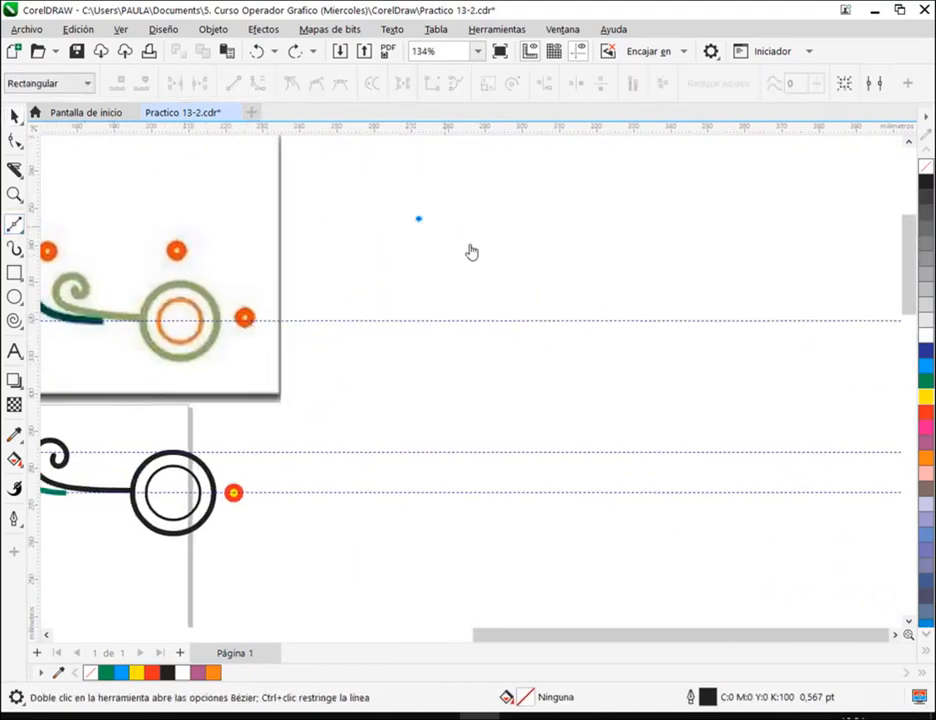
{"action": "left_click", "coordinate": [540, 293]}
{"action": "left_click_drag", "start_coordinate": [551, 320], "coordinate": [637, 324]}
{"action": "key", "text": "space"}
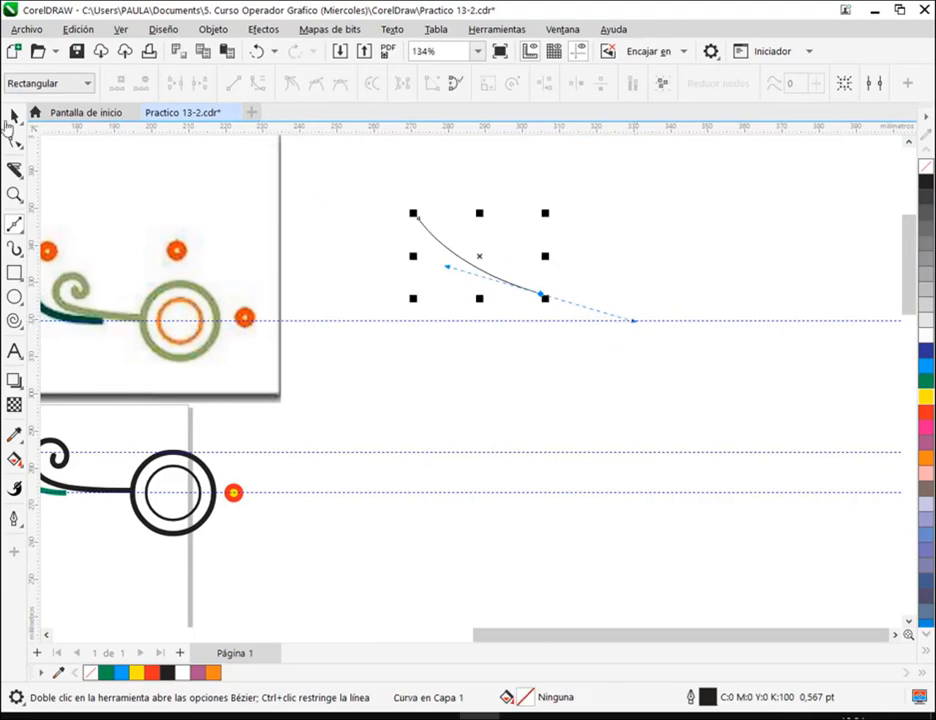
Place a copy of the practice curve about 41 mm to its right and 7 mm higher
{"action": "left_click", "coordinate": [451, 232]}
{"action": "scroll", "coordinate": [451, 232], "scroll_direction": "up", "scroll_amount": 2}
{"action": "left_click_drag", "start_coordinate": [465, 292], "coordinate": [600, 351]}
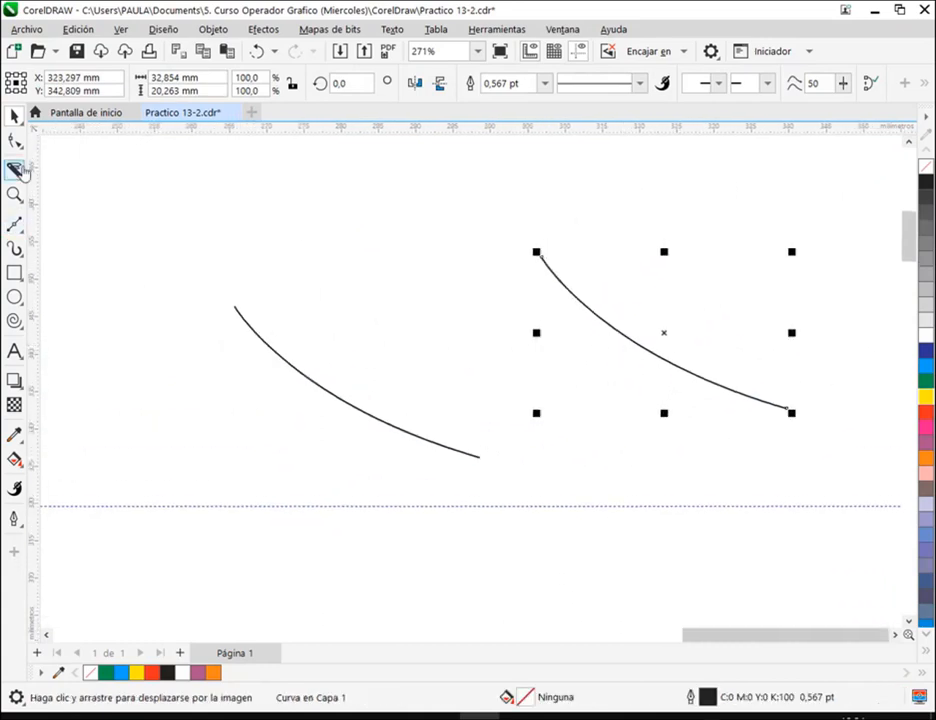
Add two nodes along the middle of the left practice curve and select both of them
{"action": "left_click", "coordinate": [15, 142]}
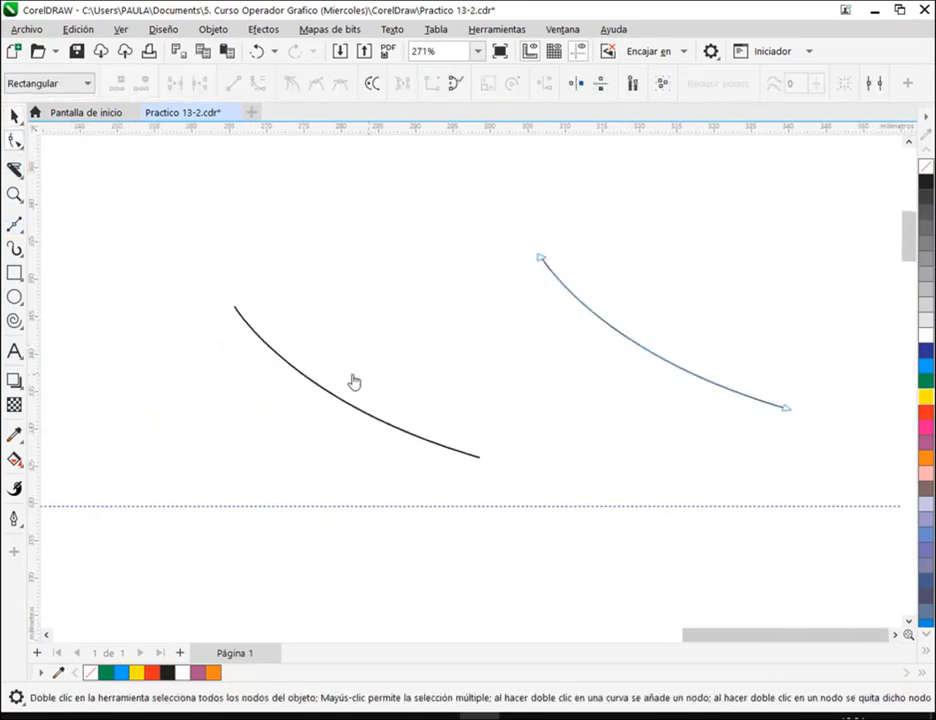
{"action": "left_click", "coordinate": [299, 378]}
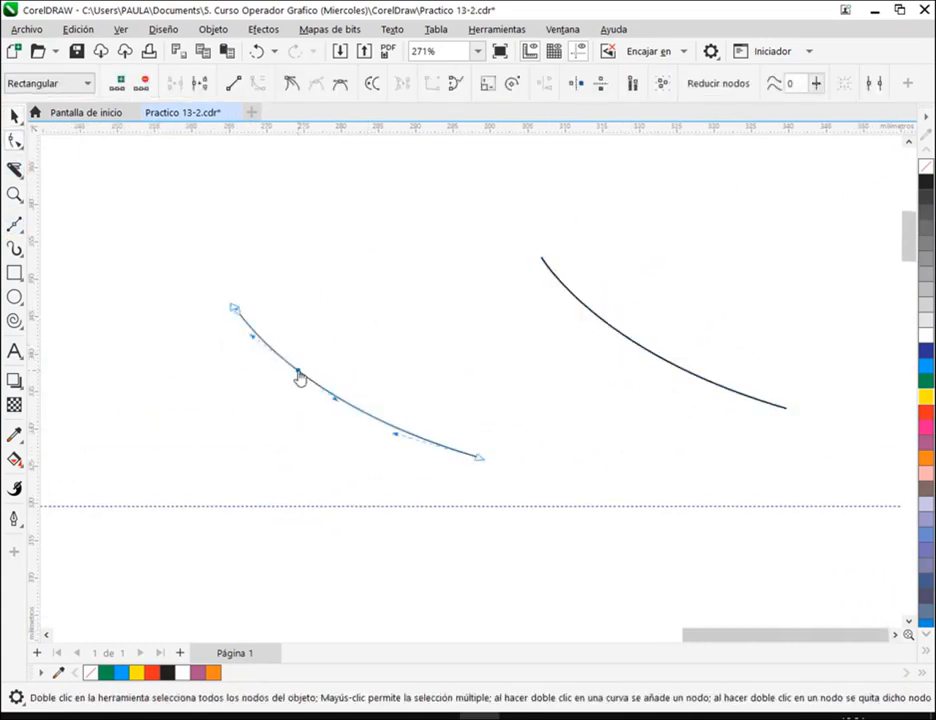
{"action": "double_click", "coordinate": [368, 415]}
{"action": "left_click_drag", "start_coordinate": [284, 341], "coordinate": [391, 455]}
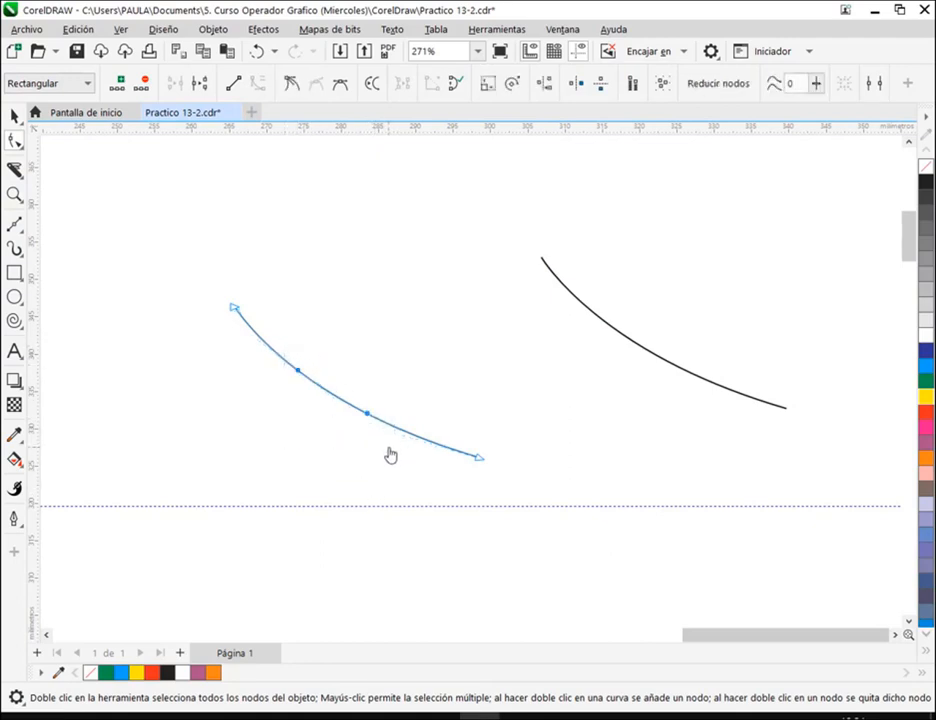
Break the left practice curve at its two selected nodes and separate it into independent curves
{"action": "left_click", "coordinate": [198, 85]}
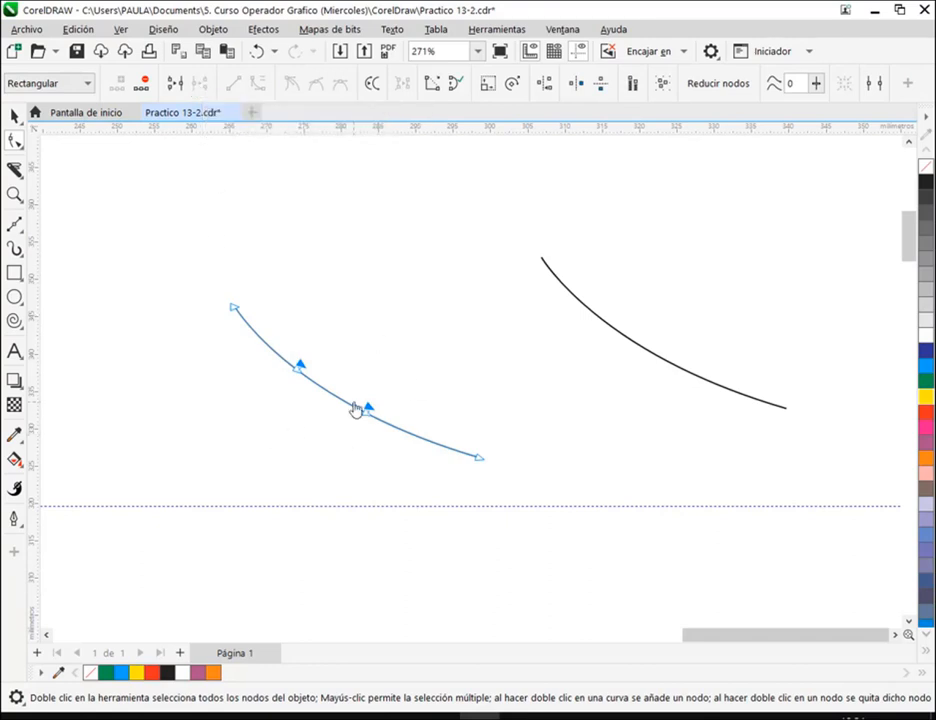
{"action": "left_click", "coordinate": [213, 29]}
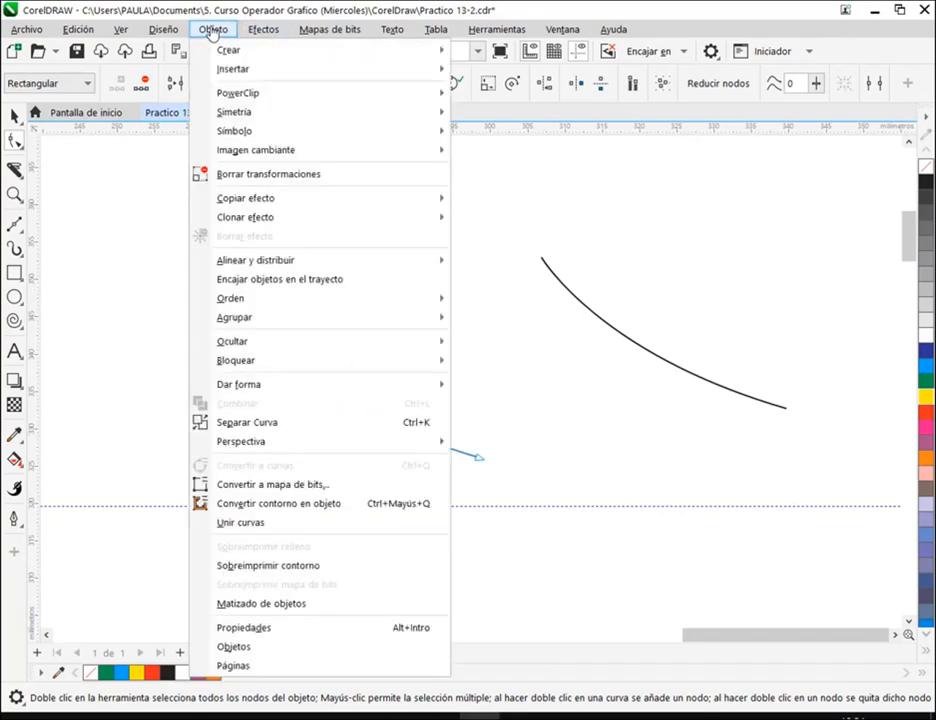
{"action": "left_click", "coordinate": [243, 430]}
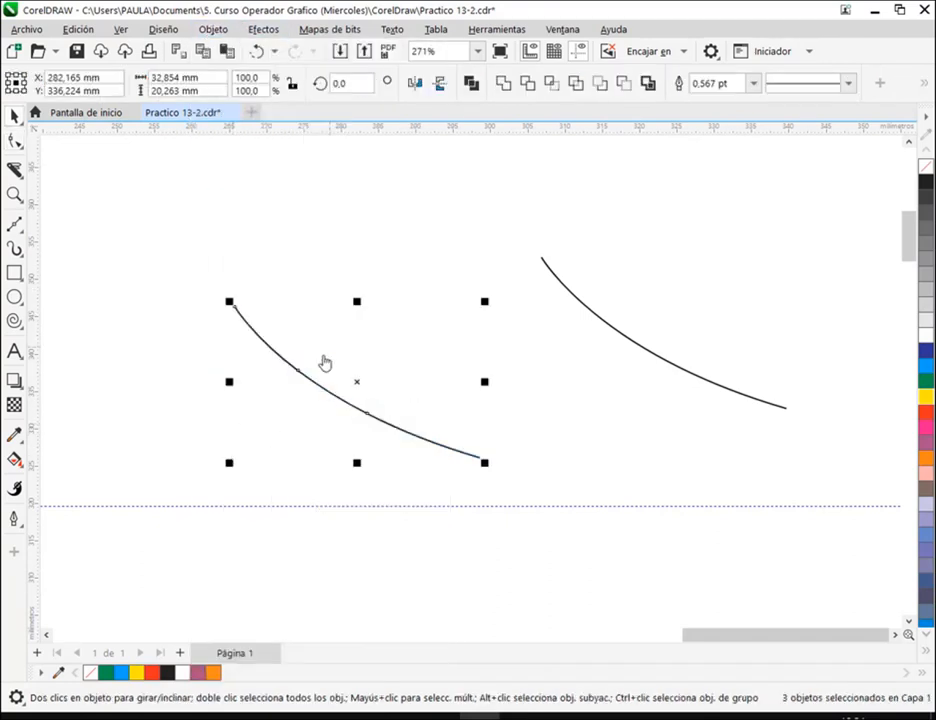
{"action": "left_click", "coordinate": [165, 178]}
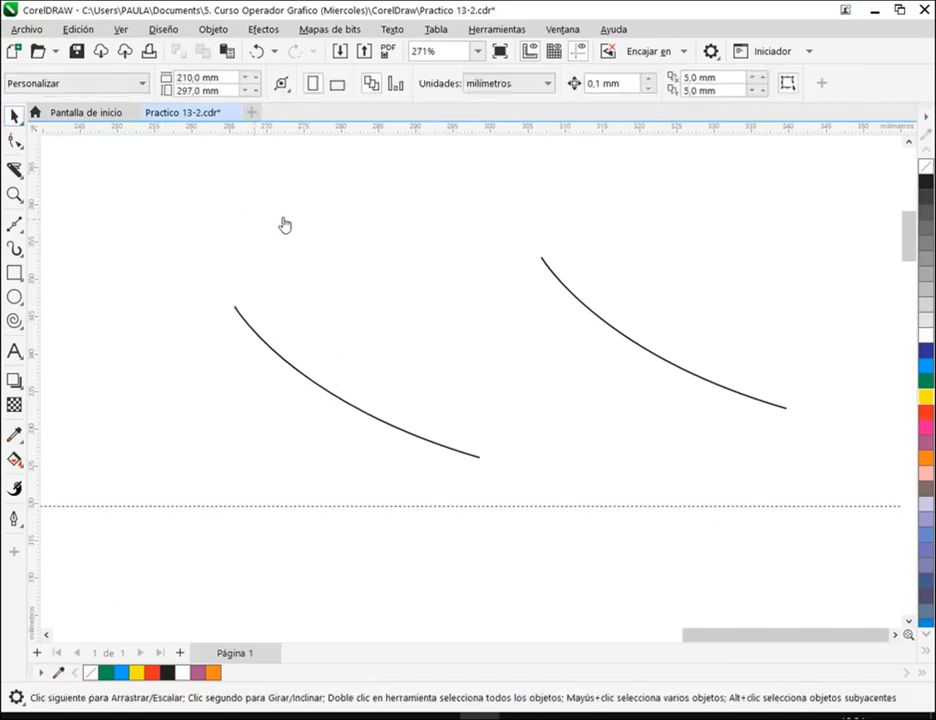
Pull the middle segment out of the left practice curve and delete it
{"action": "left_click", "coordinate": [338, 405]}
{"action": "left_click_drag", "start_coordinate": [351, 389], "coordinate": [399, 304]}
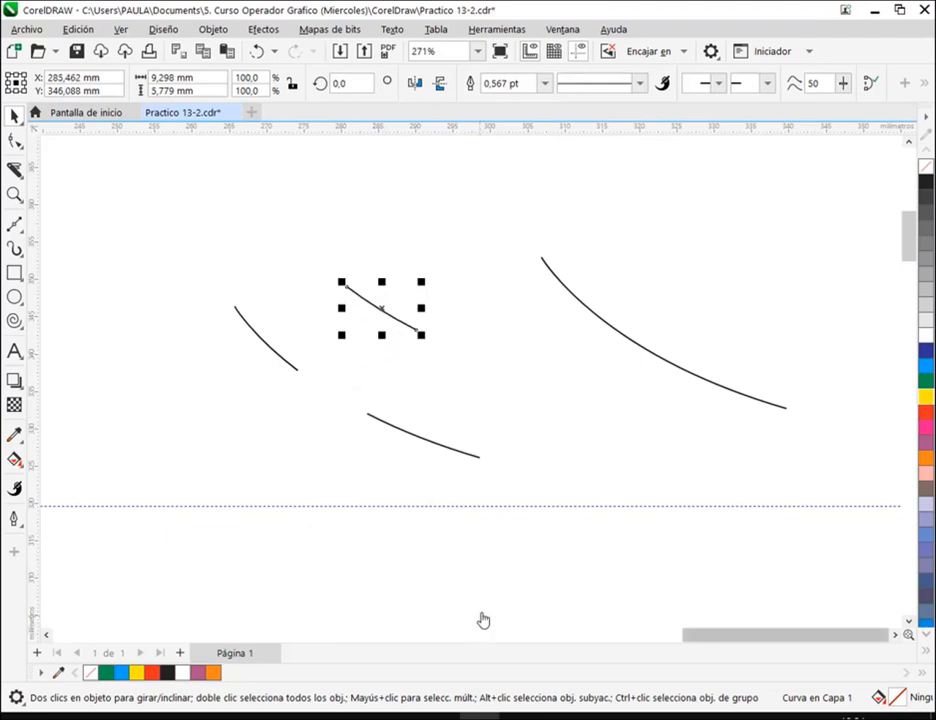
{"action": "key", "text": "Delete"}
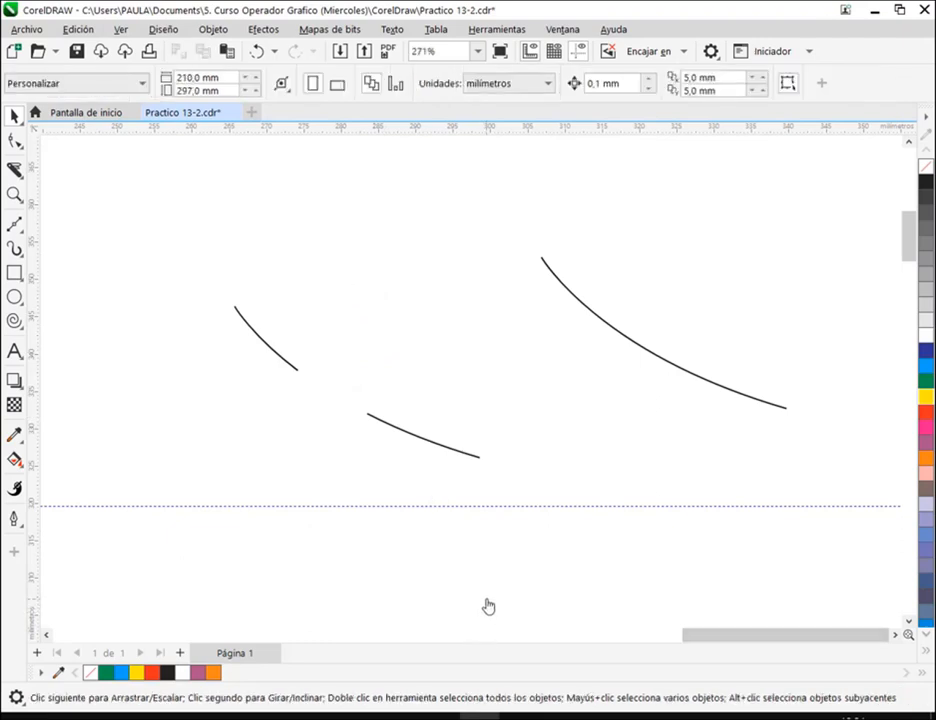
Cut the right practice curve at two points with the Knife tool and check the nodes at the cuts
{"action": "left_click", "coordinate": [596, 319]}
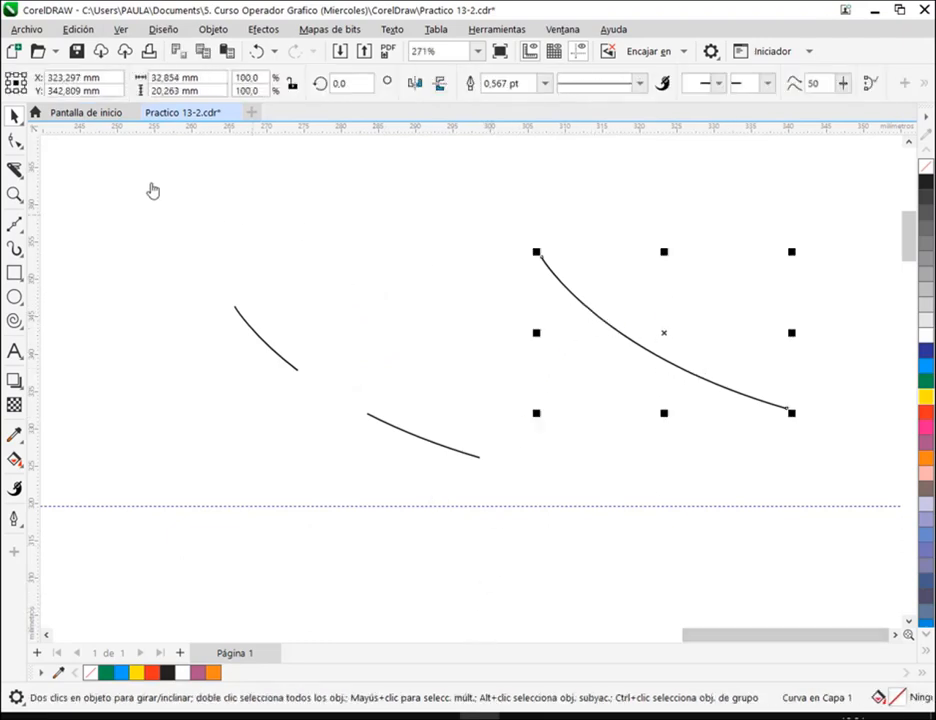
{"action": "left_click", "coordinate": [15, 171]}
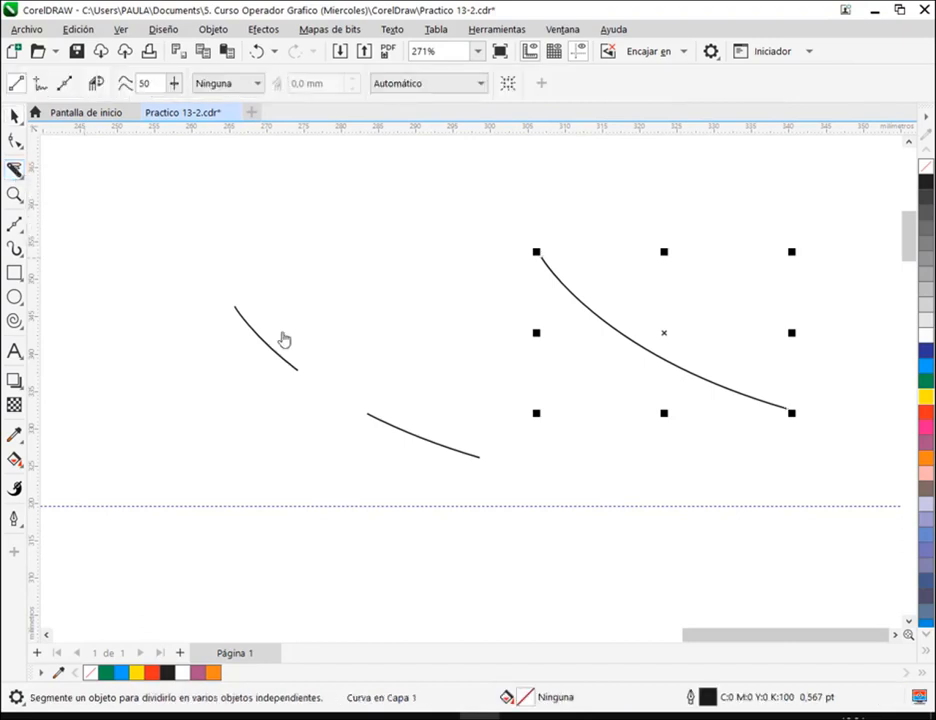
{"action": "left_click_drag", "start_coordinate": [597, 319], "coordinate": [705, 383]}
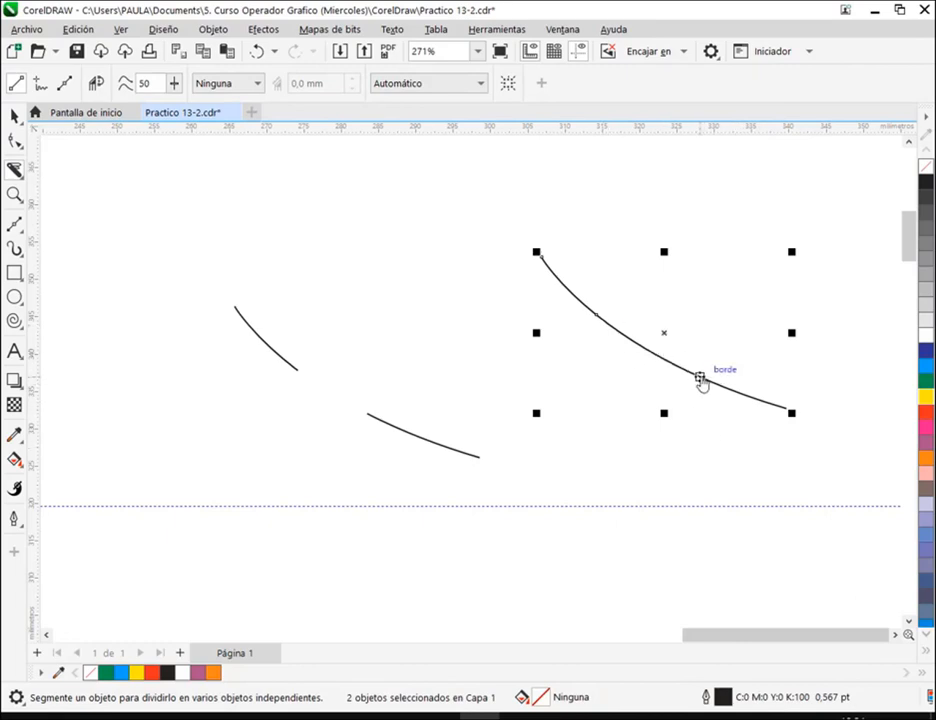
{"action": "left_click_drag", "start_coordinate": [700, 380], "coordinate": [596, 318]}
{"action": "left_click", "coordinate": [255, 52]}
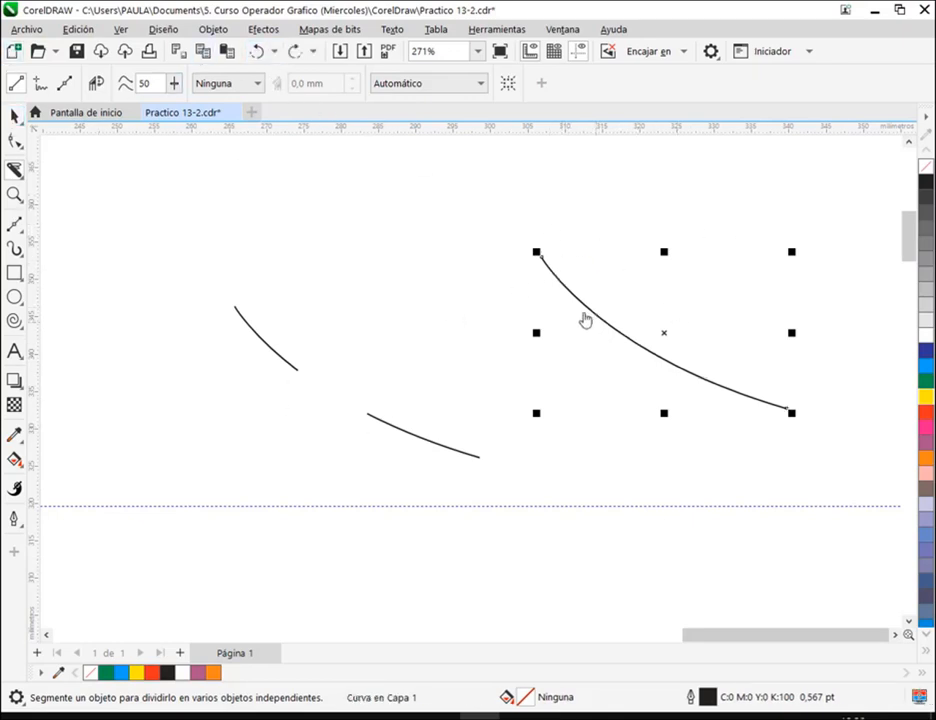
{"action": "left_click_drag", "start_coordinate": [556, 279], "coordinate": [692, 382]}
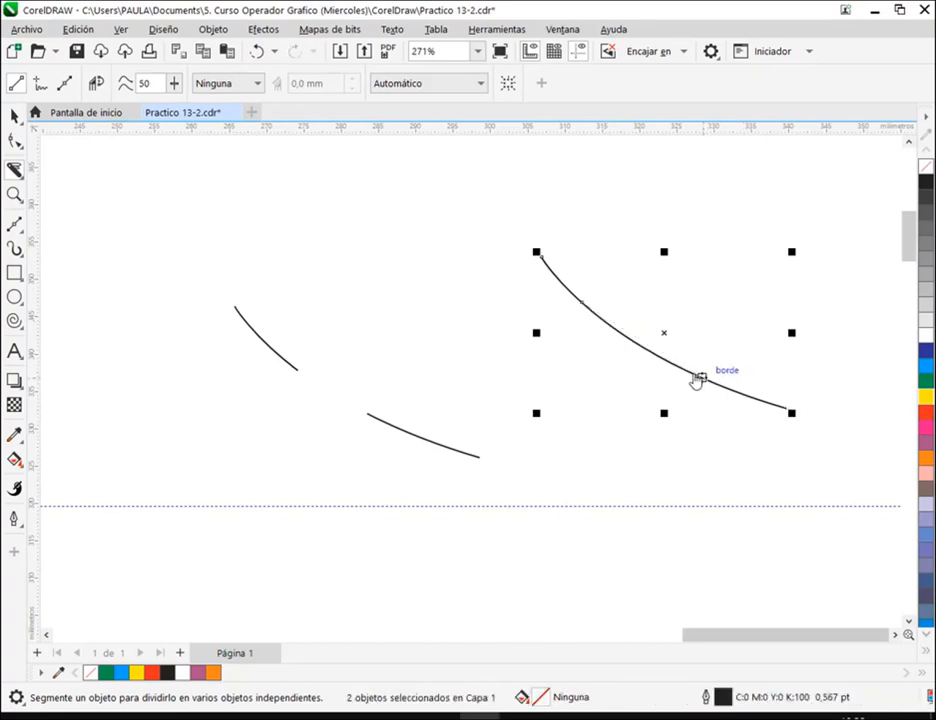
{"action": "left_click", "coordinate": [14, 141]}
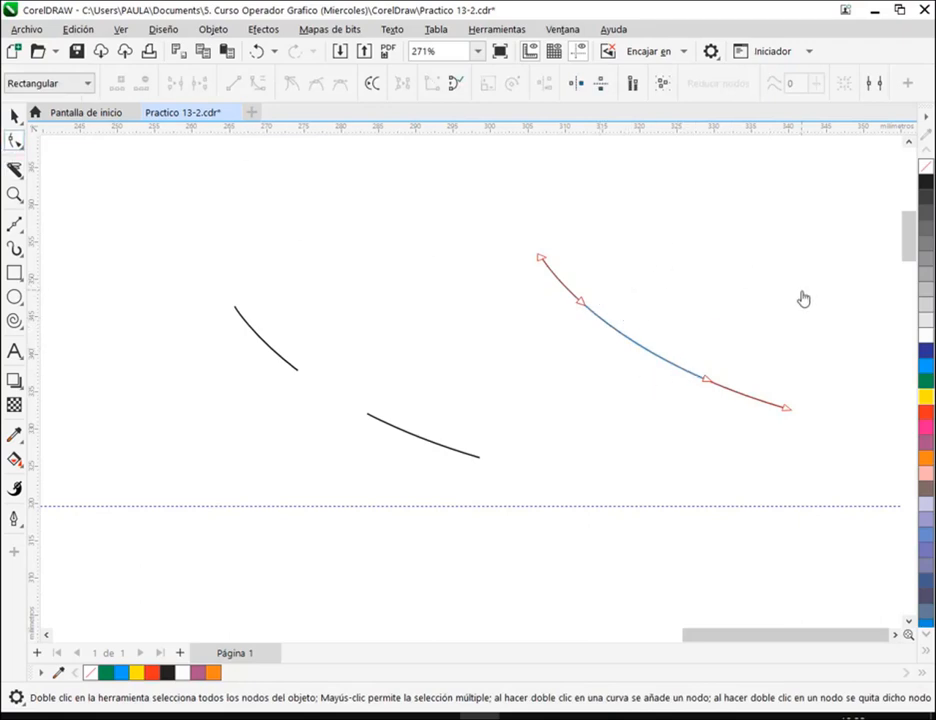
{"action": "scroll", "coordinate": [802, 297], "scroll_direction": "up", "scroll_amount": 1}
{"action": "left_click", "coordinate": [12, 117]}
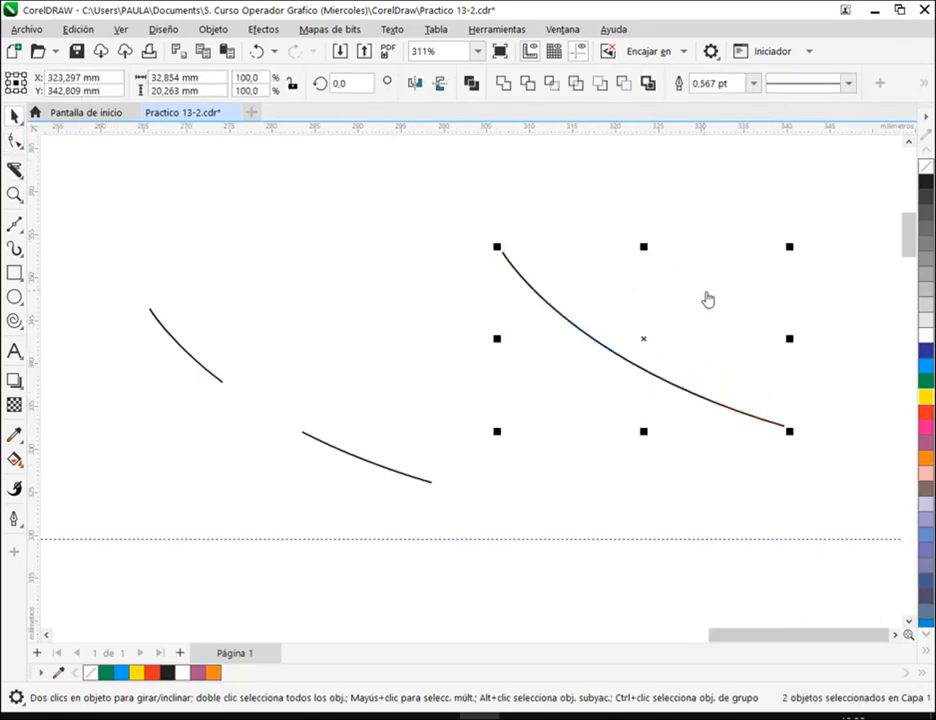
{"action": "left_click", "coordinate": [228, 32]}
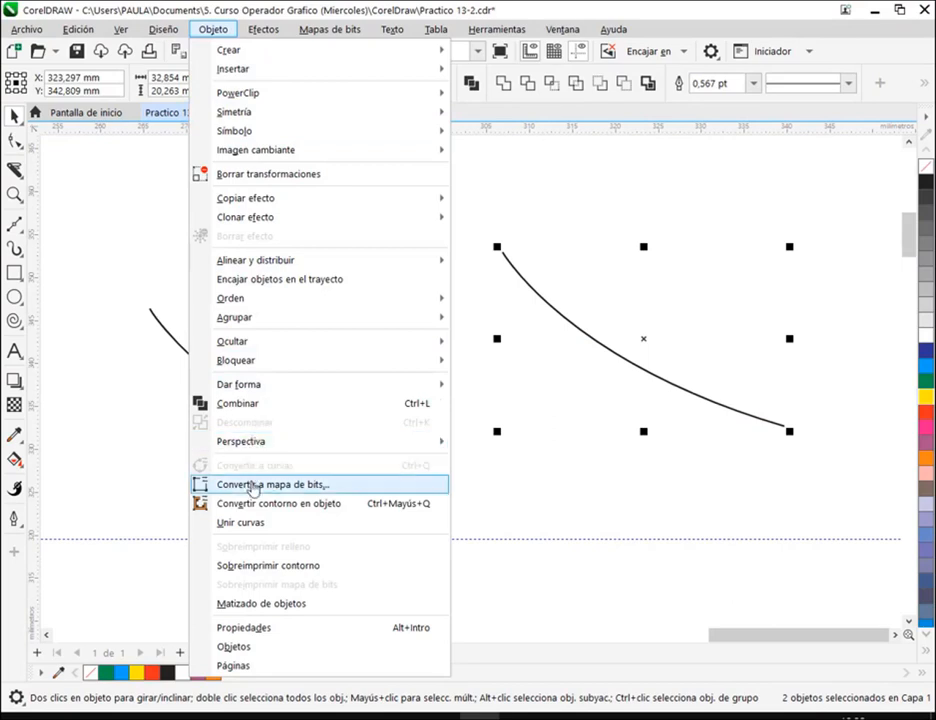
{"action": "left_click", "coordinate": [652, 261]}
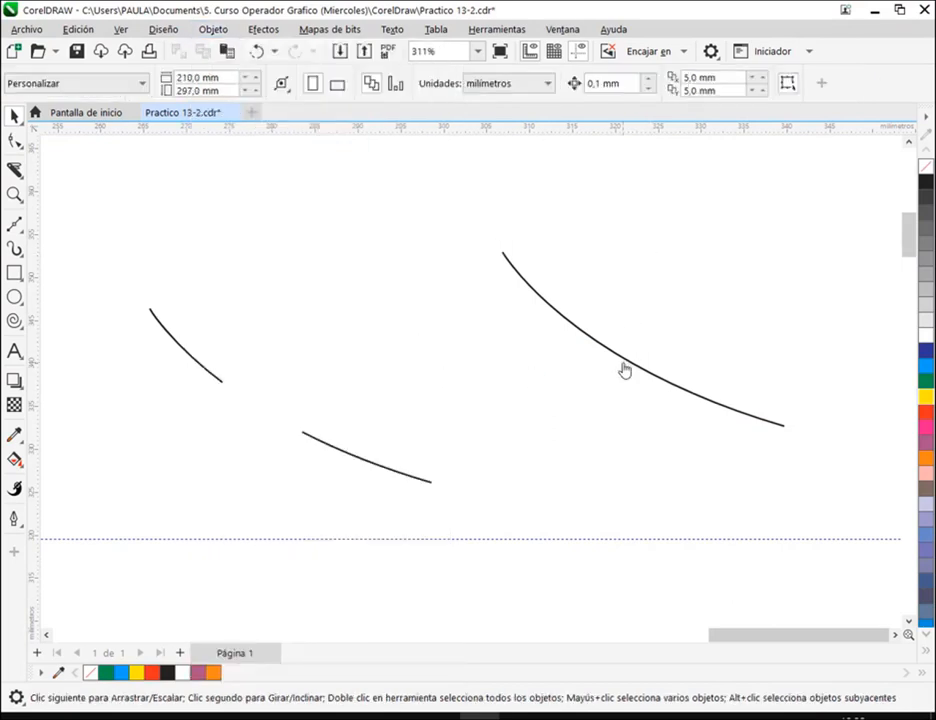
Try to pull the middle segment of the right practice curve down and away from its two end pieces
{"action": "left_click", "coordinate": [626, 368]}
{"action": "left_click_drag", "start_coordinate": [624, 365], "coordinate": [598, 428]}
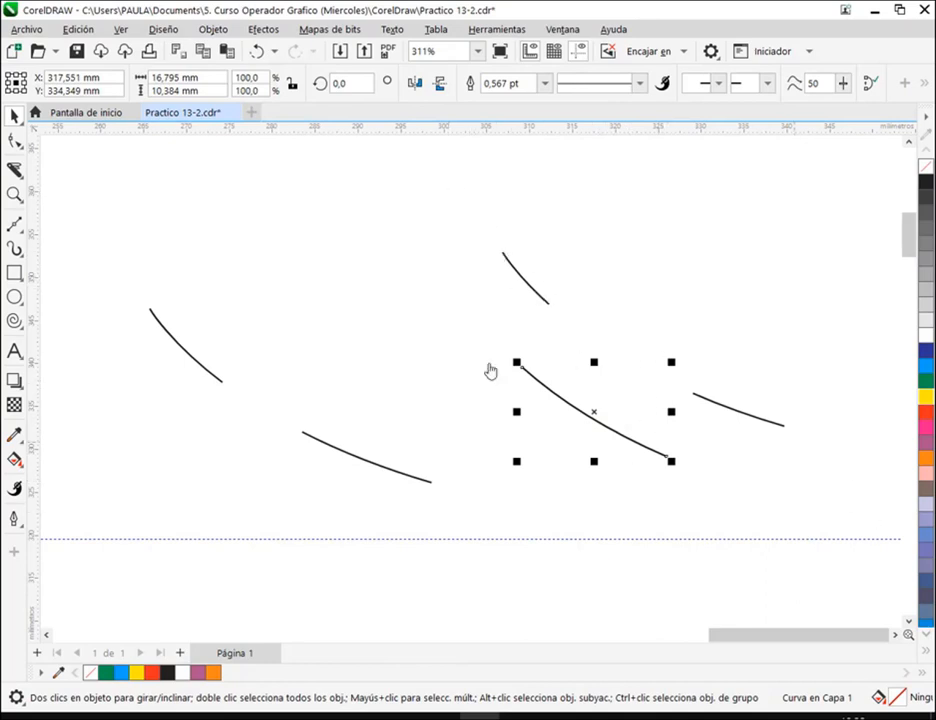
{"action": "left_click", "coordinate": [257, 51]}
Delete the middle segment of the right practice curve and check whether its two end pieces select together
{"action": "left_click", "coordinate": [612, 360]}
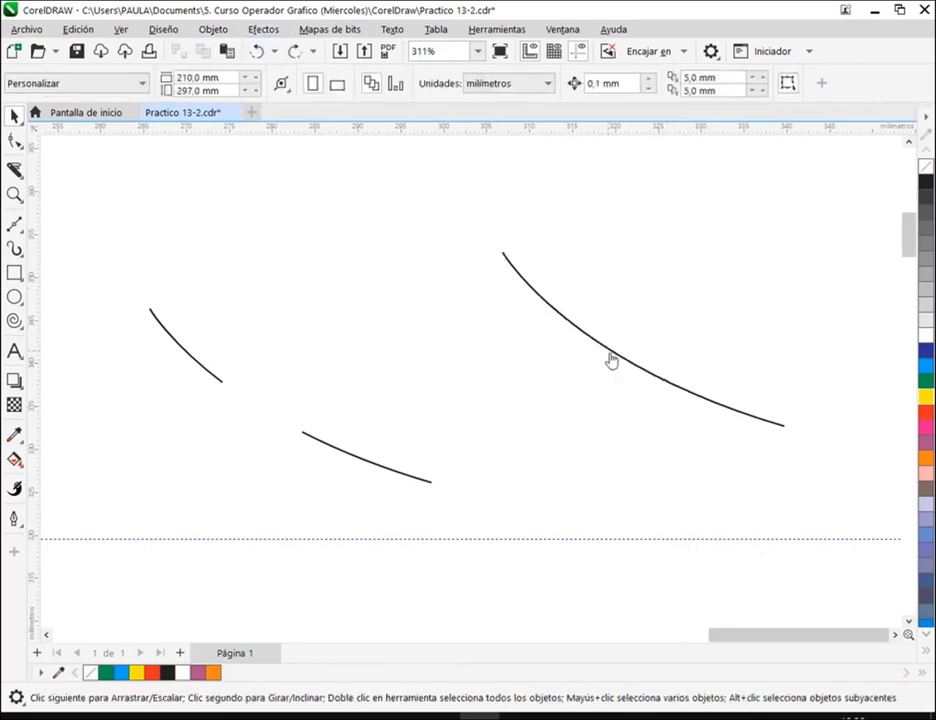
{"action": "left_click_drag", "start_coordinate": [616, 362], "coordinate": [540, 418]}
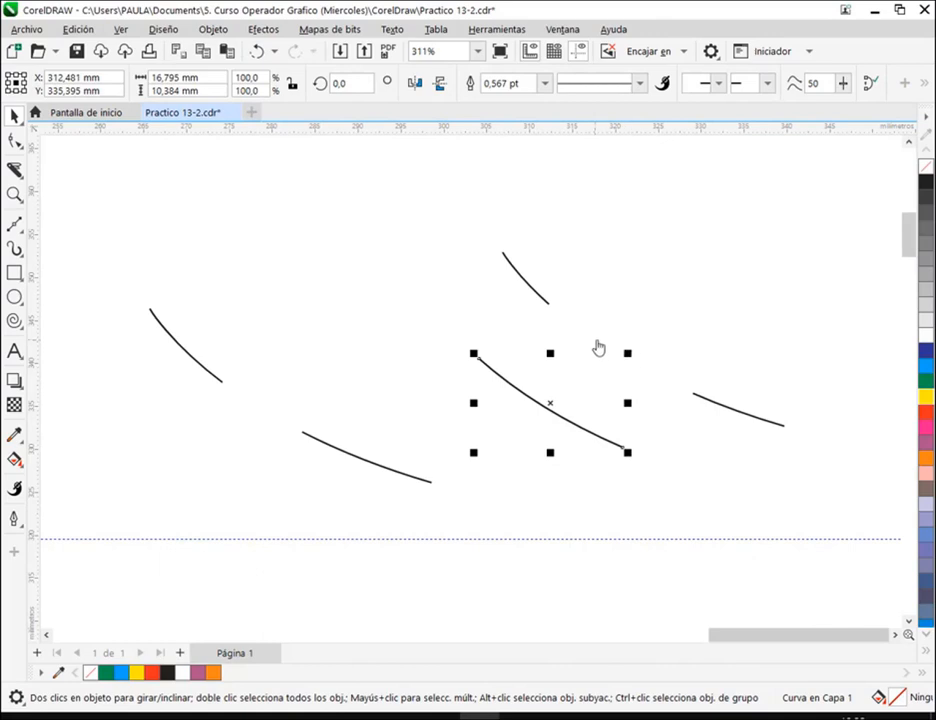
{"action": "key", "text": "Delete"}
{"action": "left_click", "coordinate": [543, 298]}
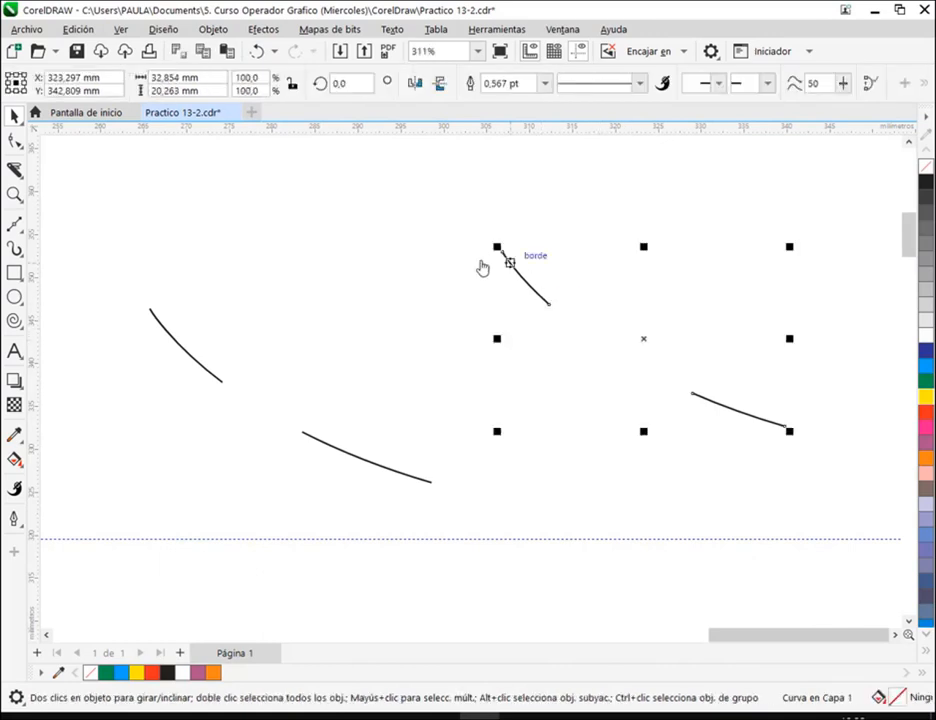
{"action": "left_click", "coordinate": [797, 197]}
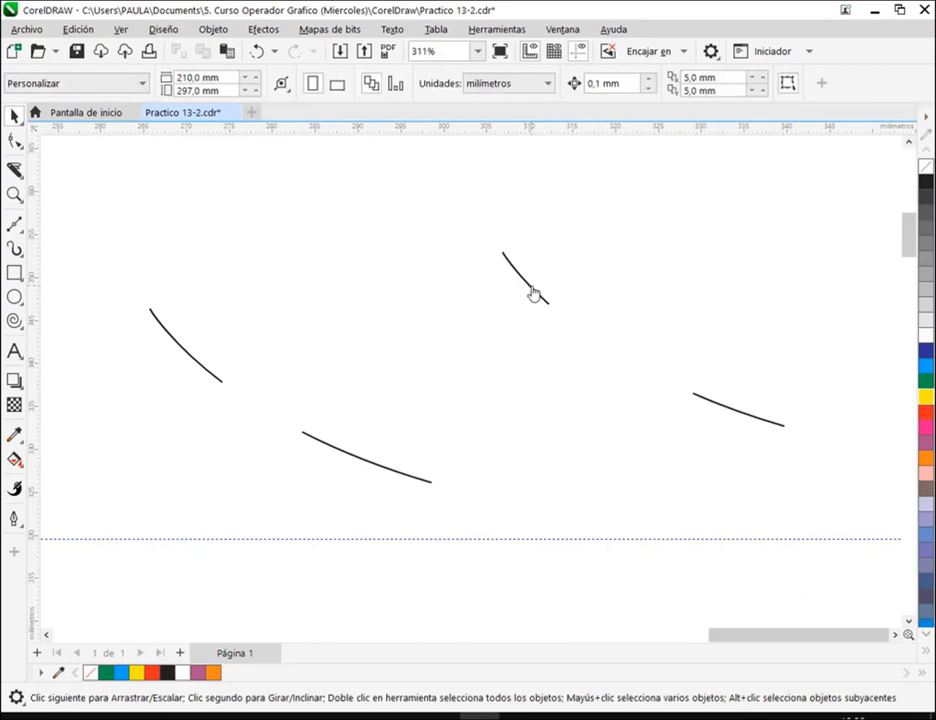
Give the two remaining pieces of the right practice curve a green 3.0 pt outline and reposition them together
{"action": "left_click", "coordinate": [532, 293]}
{"action": "left_click_drag", "start_coordinate": [539, 299], "coordinate": [335, 287]}
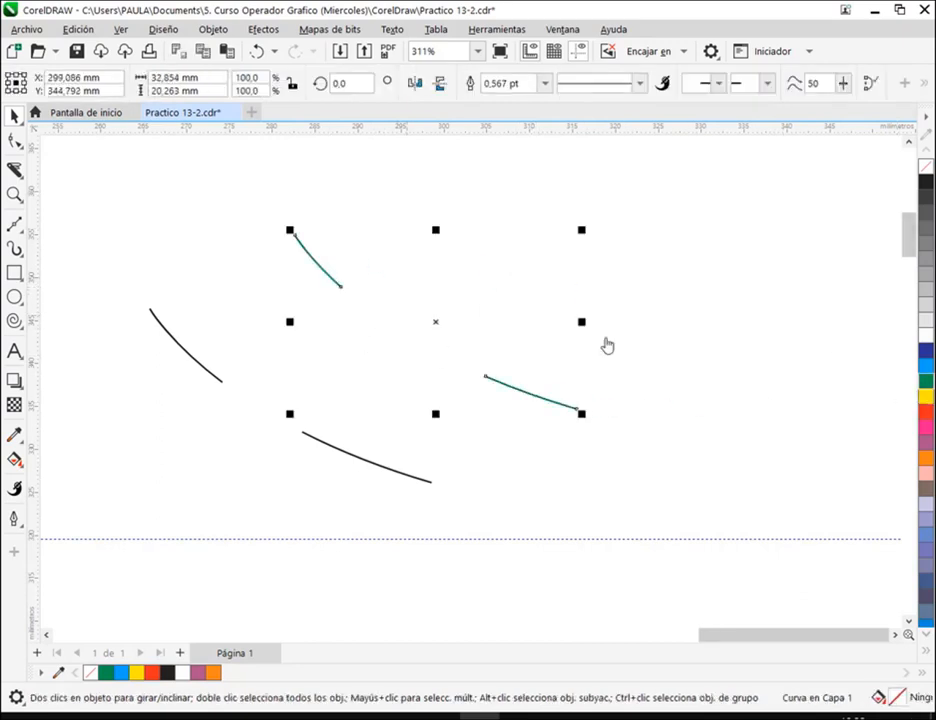
{"action": "left_click", "coordinate": [545, 83]}
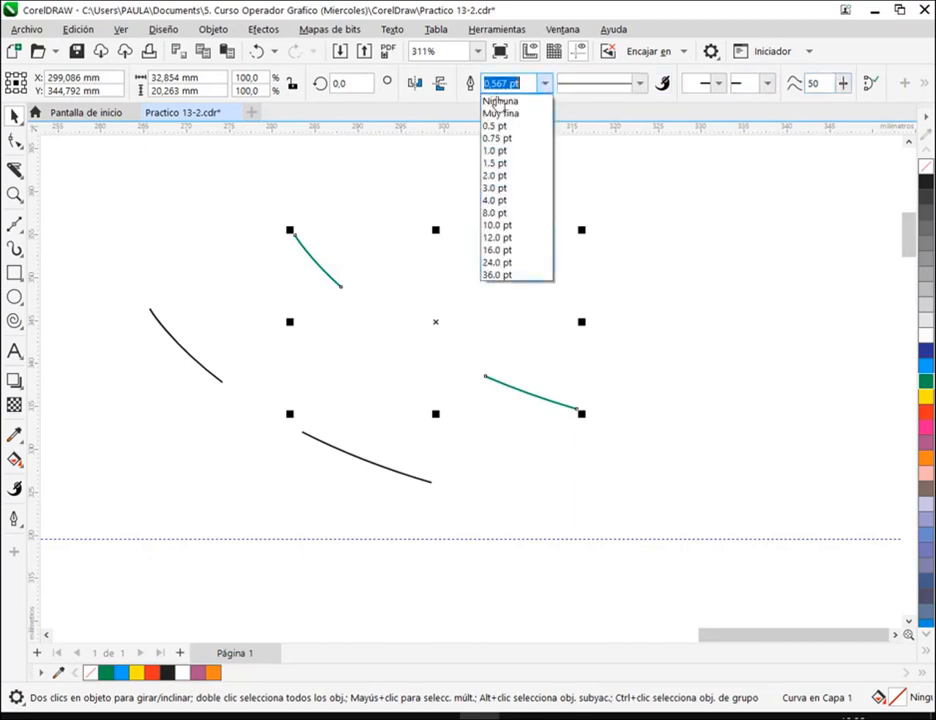
{"action": "left_click", "coordinate": [500, 187]}
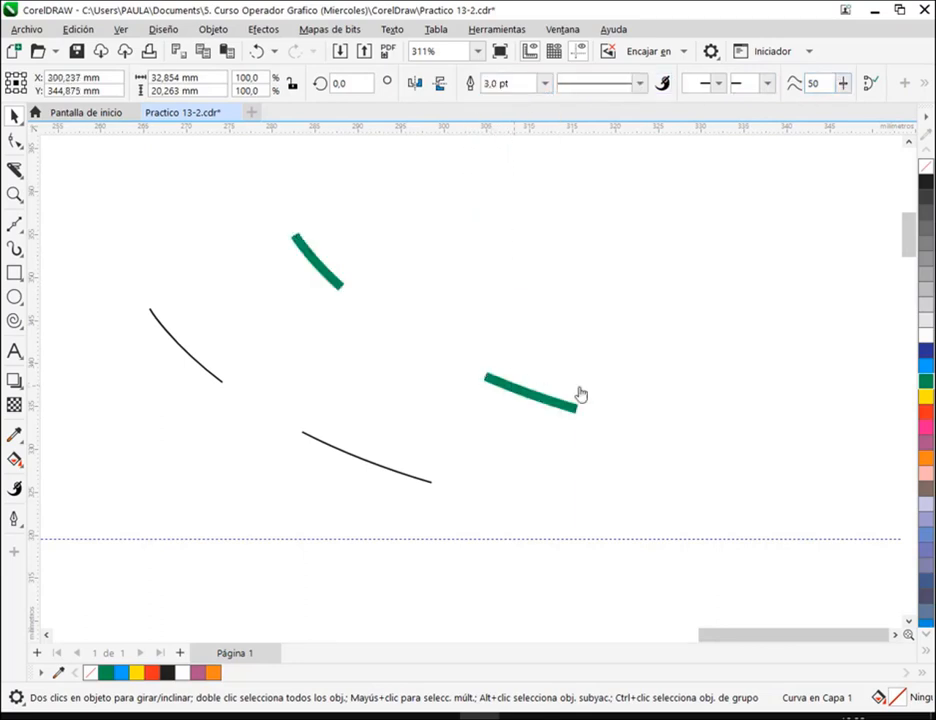
{"action": "left_click_drag", "start_coordinate": [522, 394], "coordinate": [675, 399]}
Colour the outlines of both remaining pieces of the left practice curve green
{"action": "left_click", "coordinate": [192, 357]}
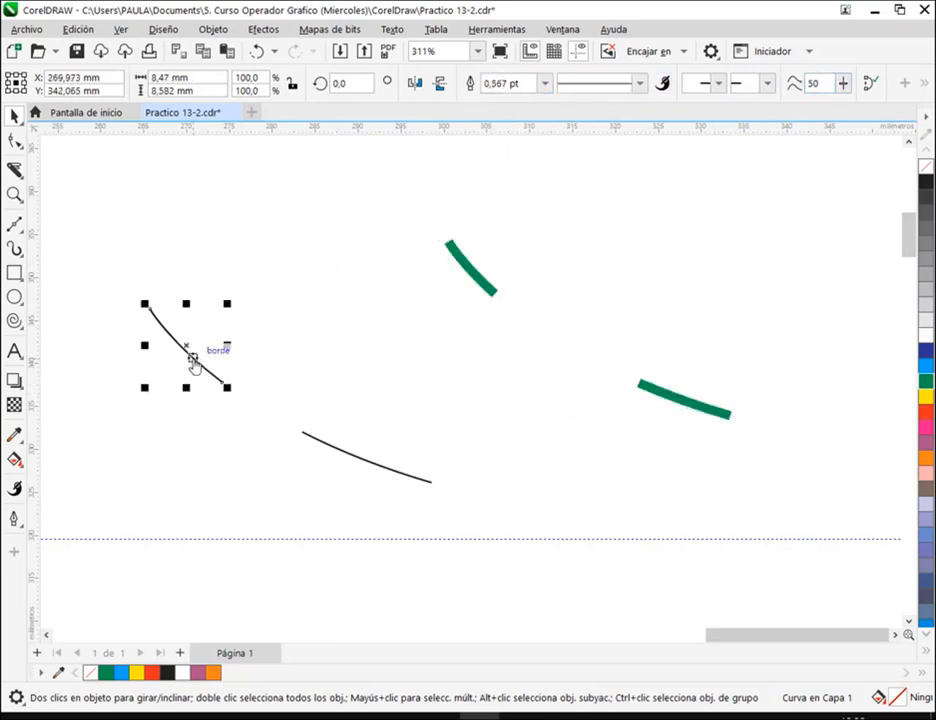
{"action": "right_click", "coordinate": [925, 382]}
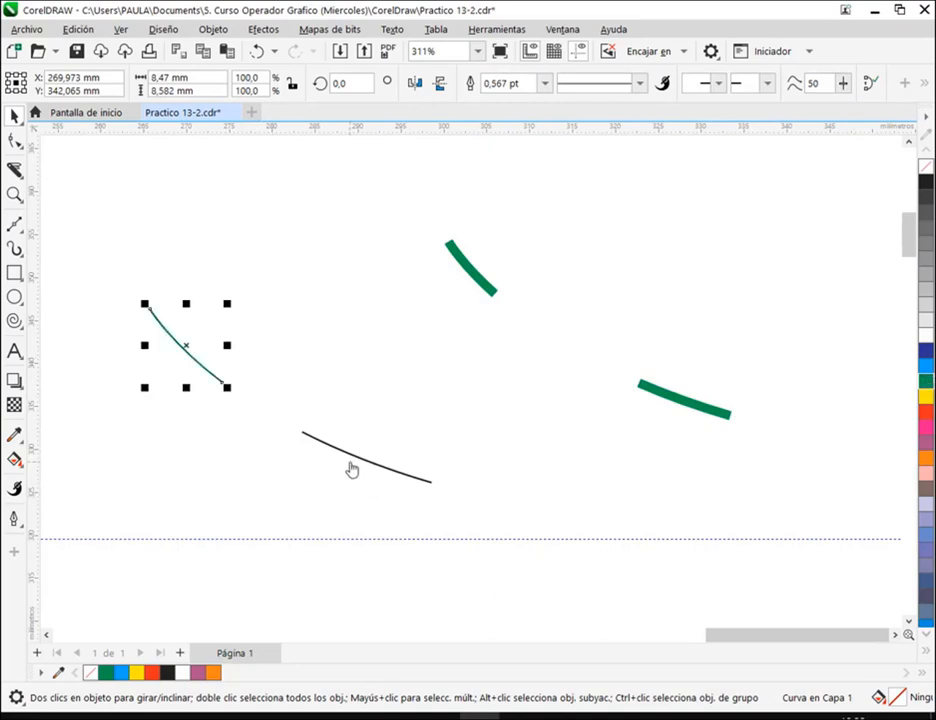
{"action": "left_click", "coordinate": [360, 463]}
{"action": "right_click", "coordinate": [927, 388]}
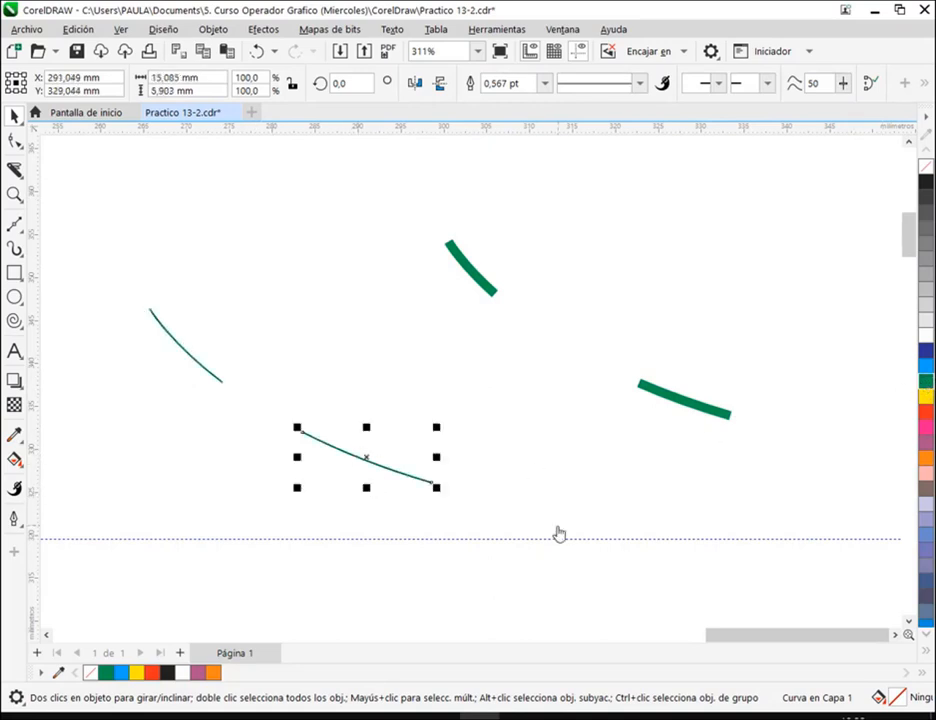
{"action": "left_click", "coordinate": [558, 532]}
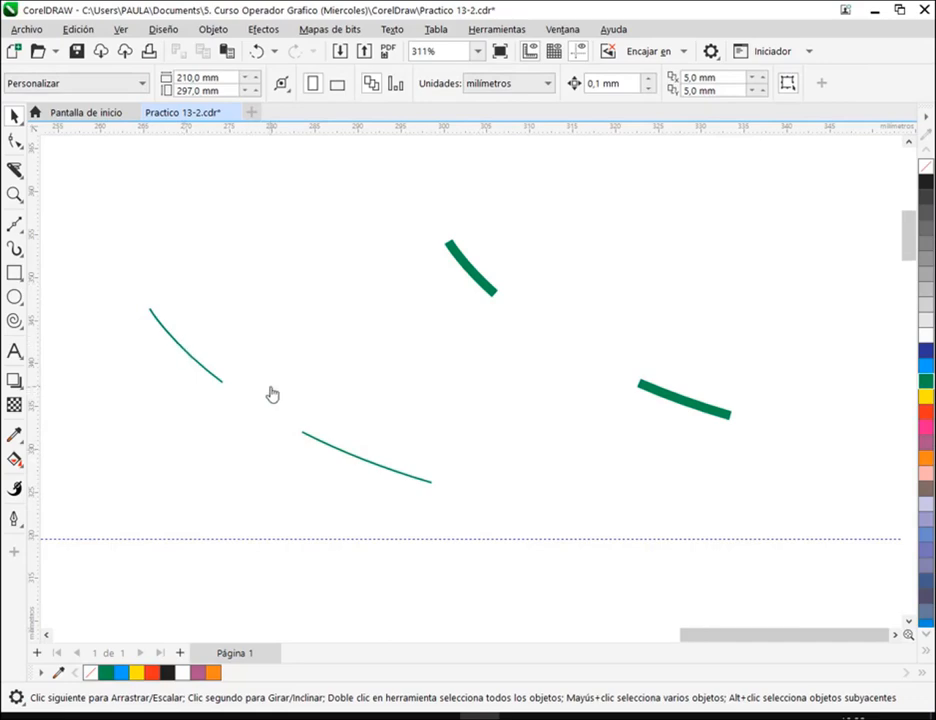
Try pulling the green curve segment above the large left ring out of the redrawn border, and put it back
{"action": "scroll", "coordinate": [270, 393], "scroll_direction": "down", "scroll_amount": 2}
{"action": "key", "text": "h"}
{"action": "left_click_drag", "start_coordinate": [284, 420], "coordinate": [694, 396]}
{"action": "left_click_drag", "start_coordinate": [477, 487], "coordinate": [522, 367]}
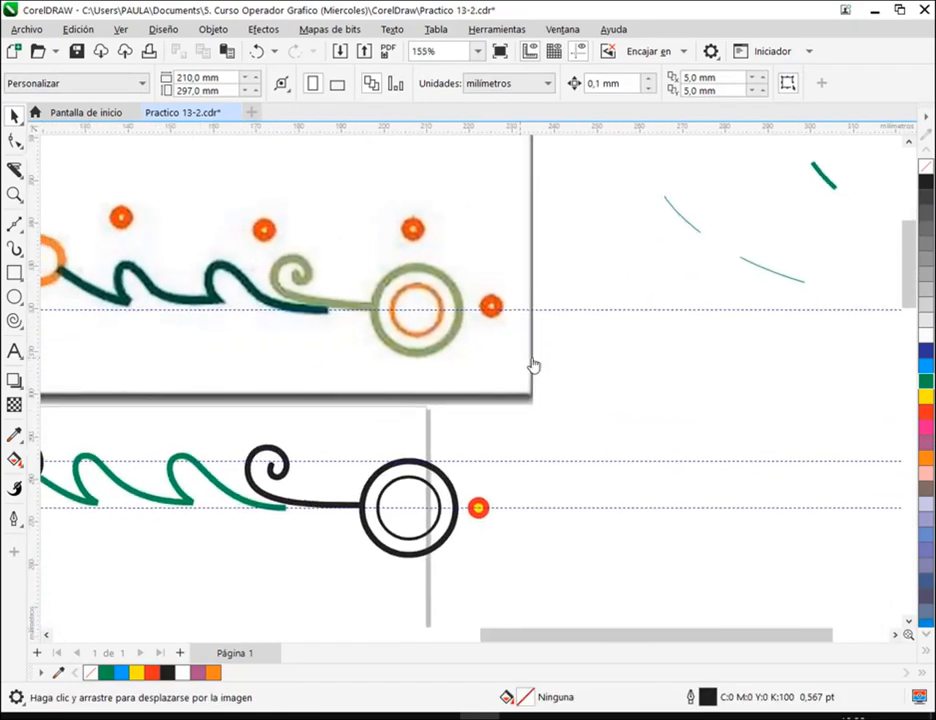
{"action": "scroll", "coordinate": [700, 225], "scroll_direction": "down", "scroll_amount": 4}
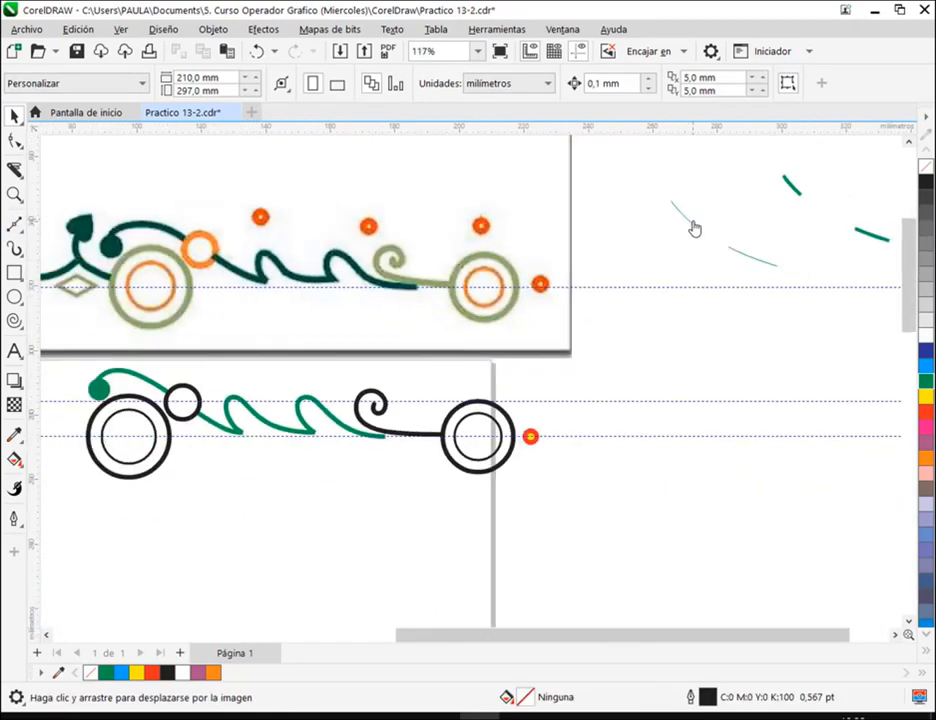
{"action": "key", "text": "space"}
{"action": "left_click_drag", "start_coordinate": [228, 370], "coordinate": [103, 358]}
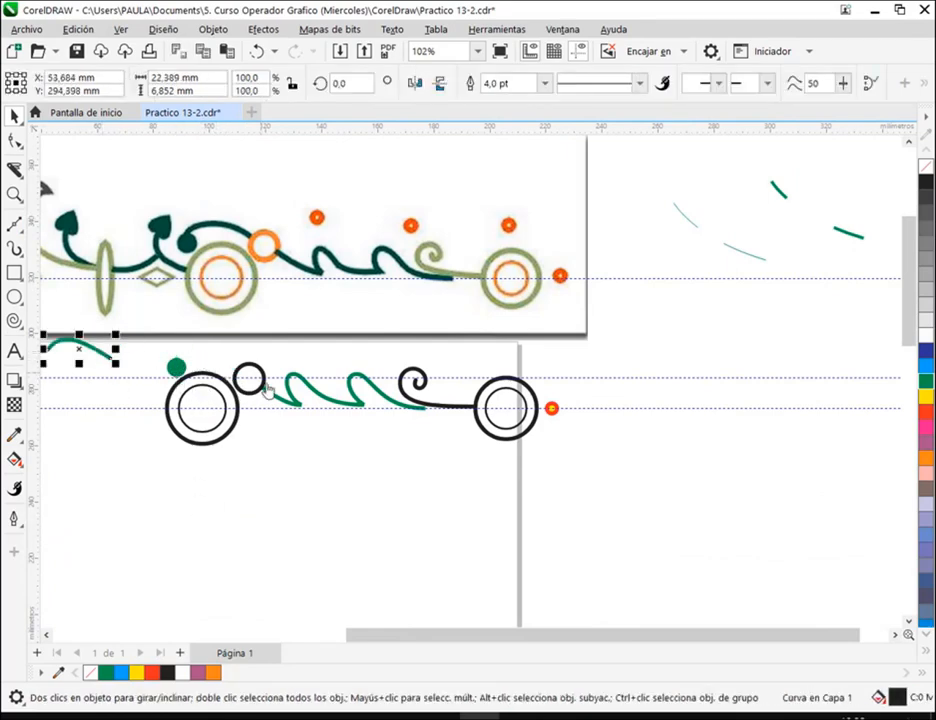
{"action": "left_click_drag", "start_coordinate": [103, 358], "coordinate": [221, 368]}
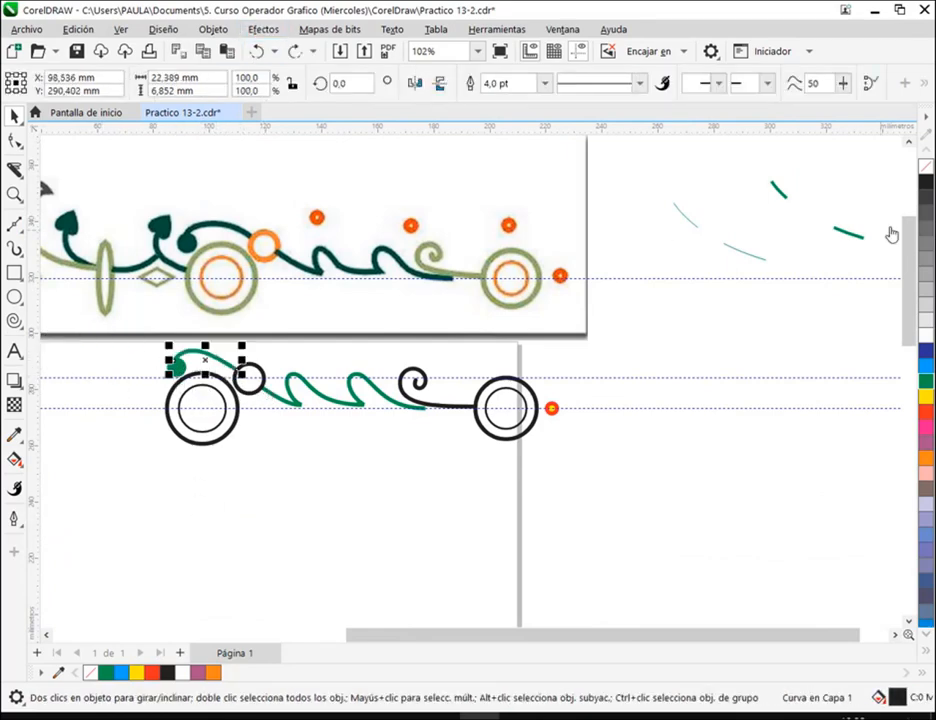
Try moving the thick green practice pair about 19 mm left and 4 mm up, and undo the move
{"action": "left_click", "coordinate": [779, 192]}
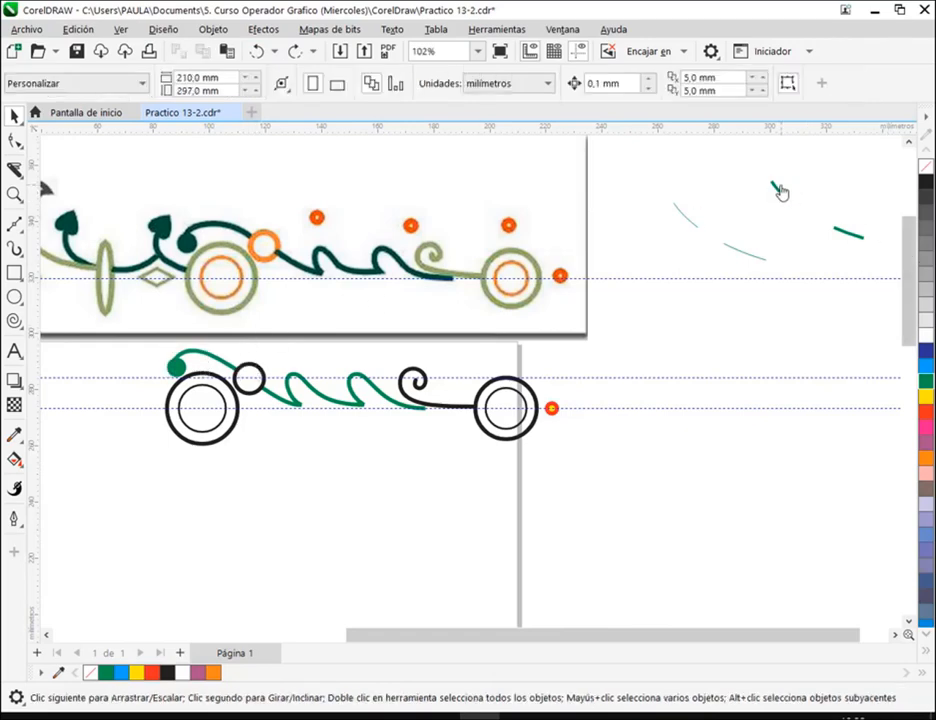
{"action": "left_click_drag", "start_coordinate": [777, 190], "coordinate": [720, 173]}
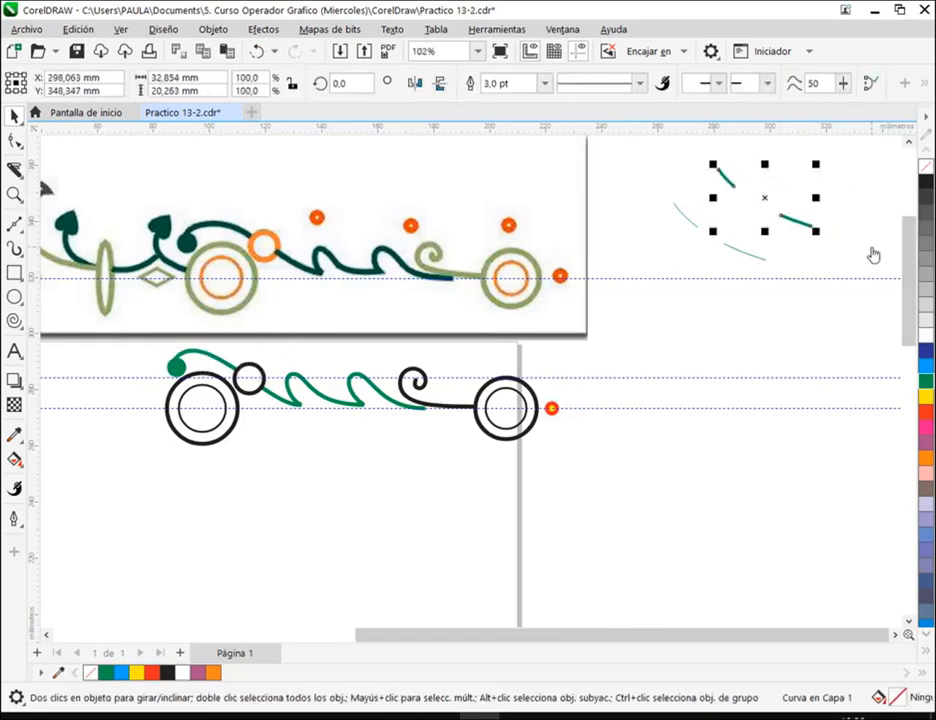
{"action": "scroll", "coordinate": [873, 255], "scroll_direction": "up", "scroll_amount": 1}
{"action": "left_click_drag", "start_coordinate": [637, 159], "coordinate": [888, 322]}
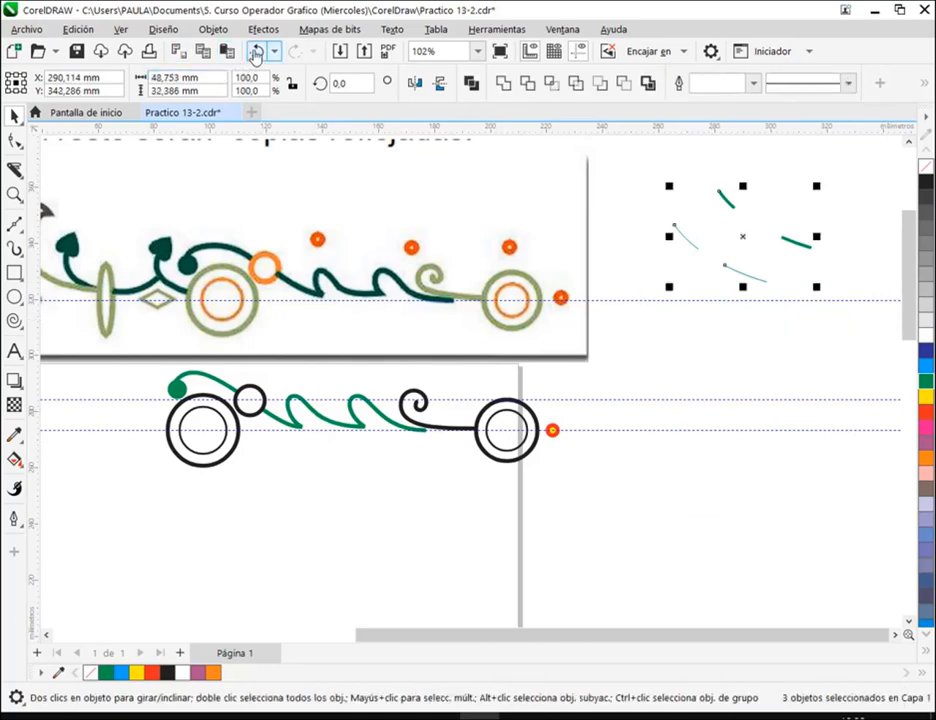
{"action": "left_click", "coordinate": [255, 57]}
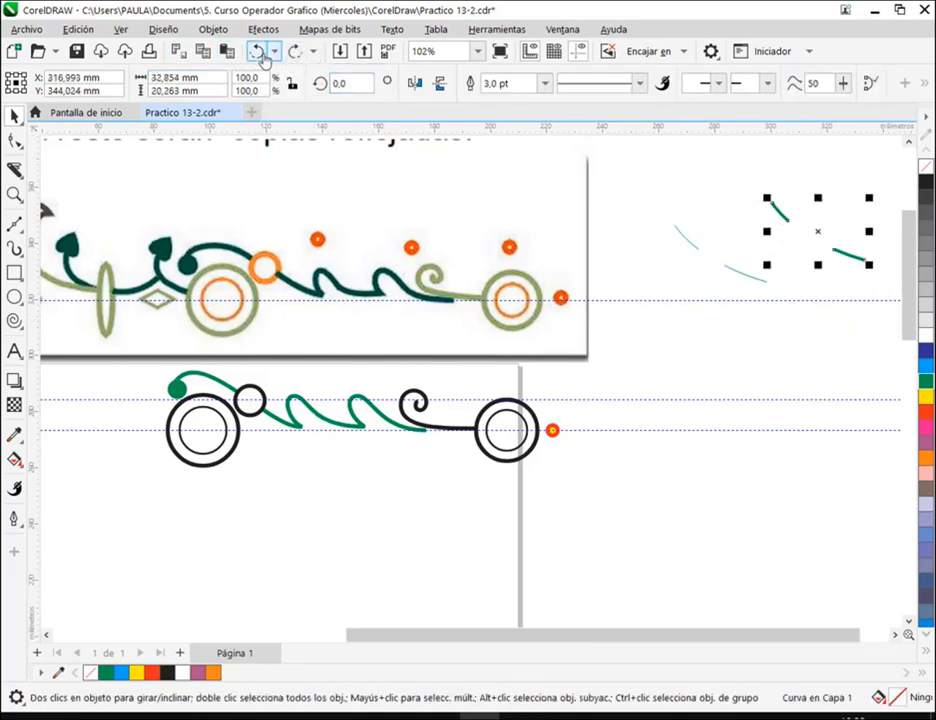
Delete all the practice curve pieces beside the reference image and save the document
{"action": "left_click_drag", "start_coordinate": [654, 165], "coordinate": [869, 338]}
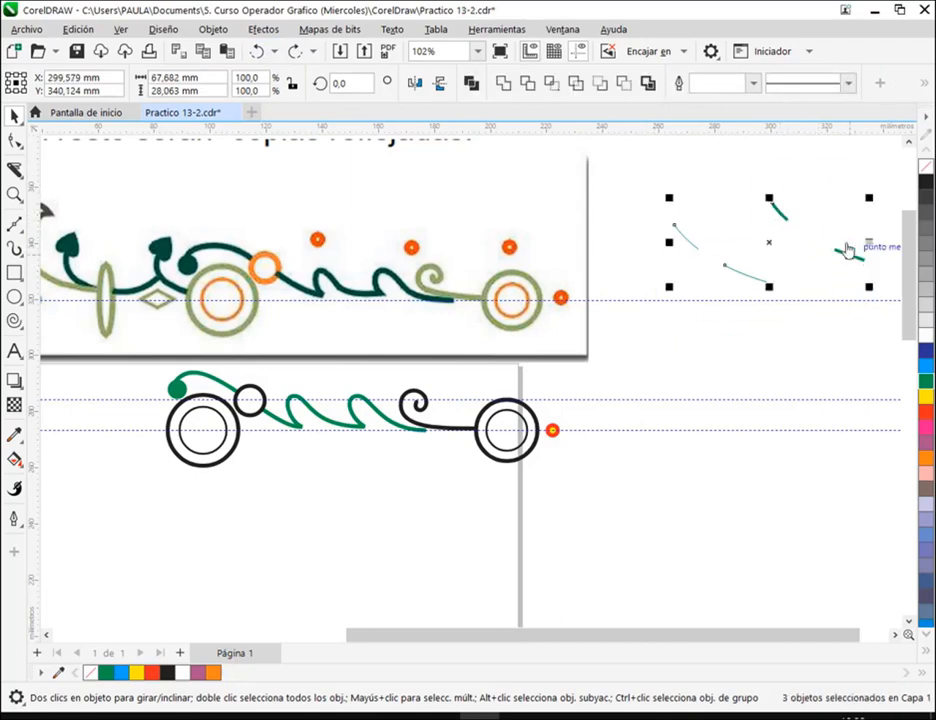
{"action": "key", "text": "Delete"}
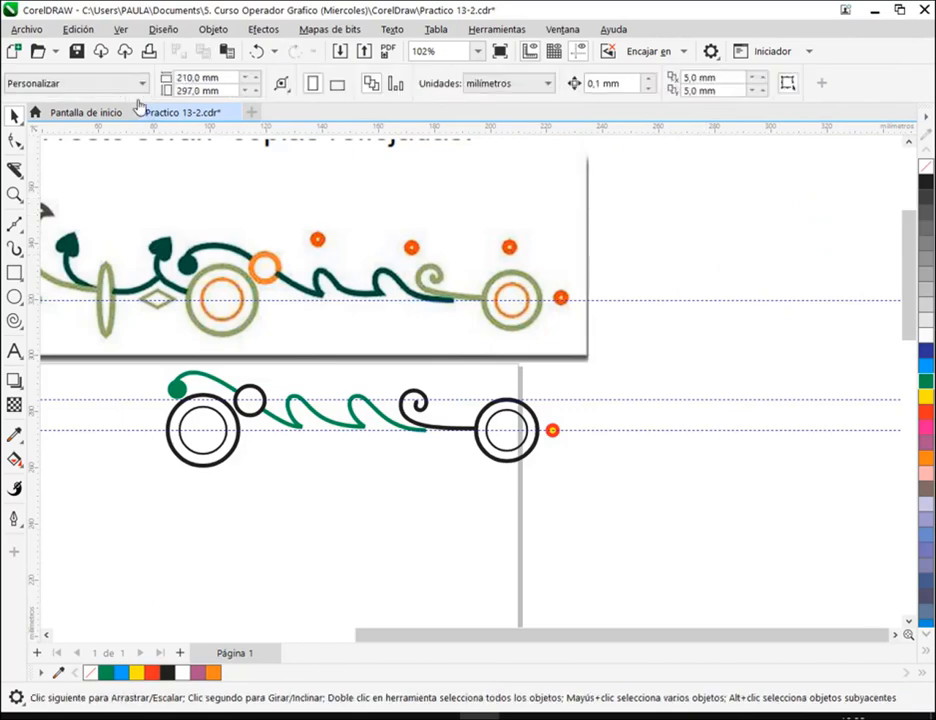
{"action": "left_click", "coordinate": [78, 52]}
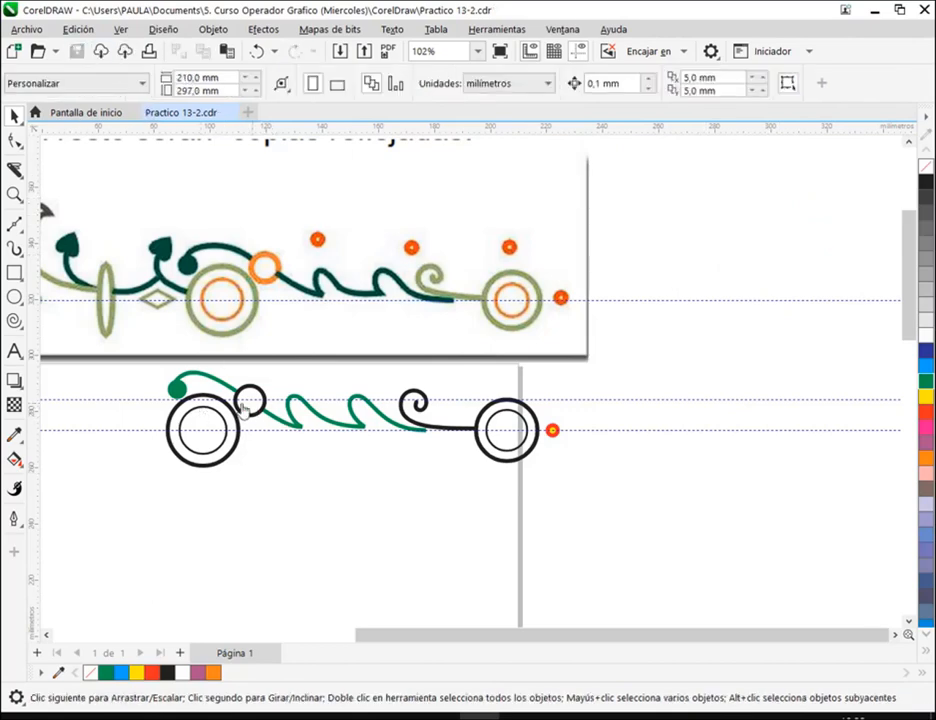
{"action": "left_click_drag", "start_coordinate": [246, 520], "coordinate": [403, 526]}
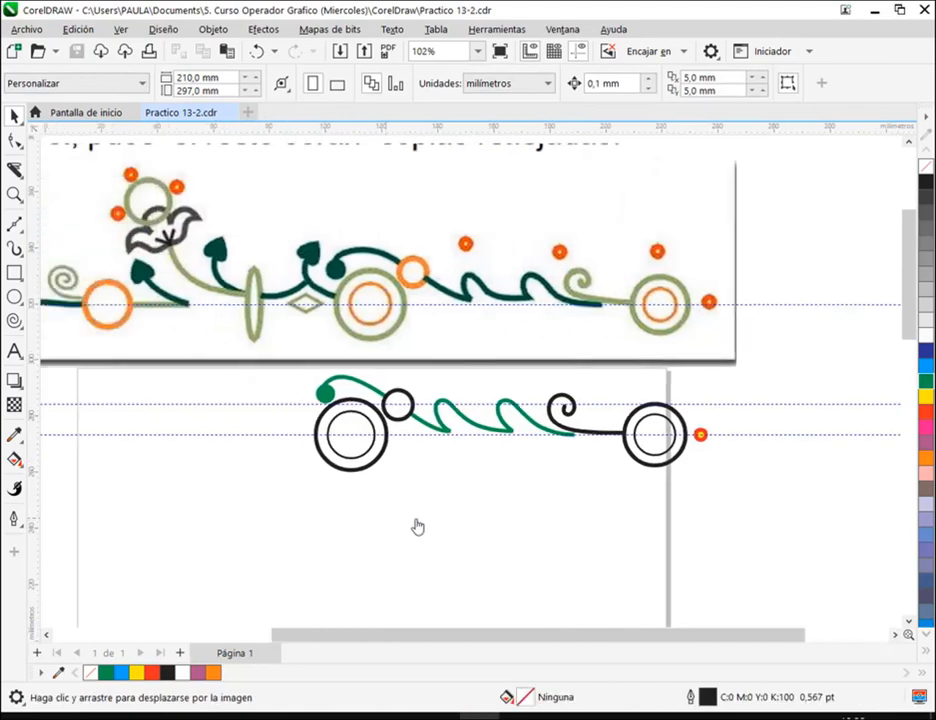
Move the small black ring off the gap between the green curves, to about X 134 mm, Y 297 mm
{"action": "scroll", "coordinate": [437, 414], "scroll_direction": "up", "scroll_amount": 3}
{"action": "scroll", "coordinate": [464, 424], "scroll_direction": "up", "scroll_amount": 2}
{"action": "key", "text": "space"}
{"action": "left_click_drag", "start_coordinate": [445, 366], "coordinate": [578, 284]}
{"action": "key", "text": "F10"}
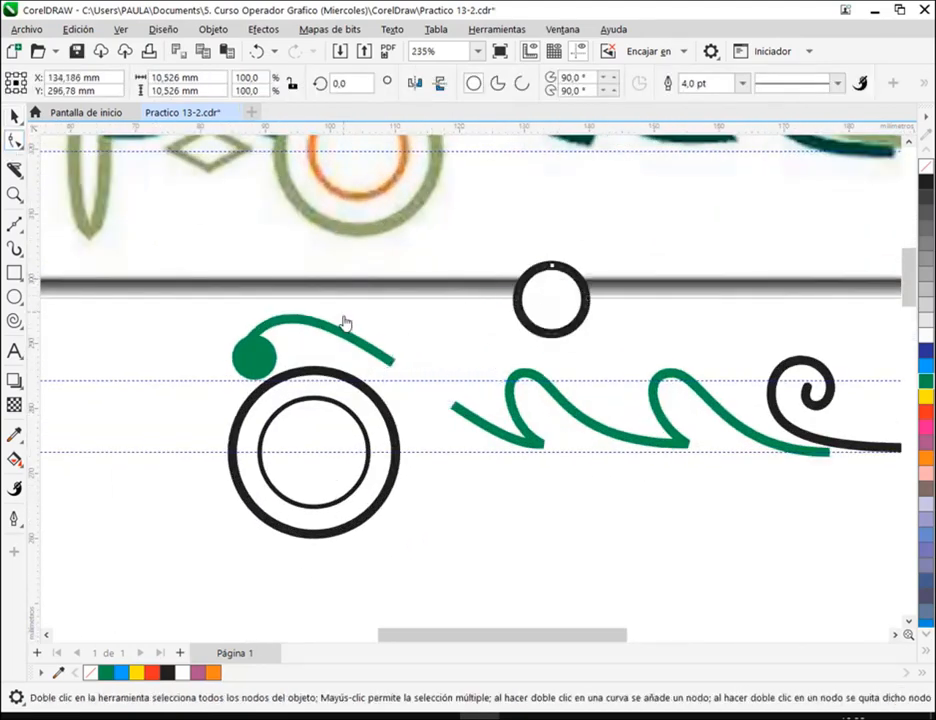
Try closing both green curves with their facing end nodes selected, and undo the closure
{"action": "left_click", "coordinate": [362, 355]}
{"action": "left_click", "coordinate": [478, 421]}
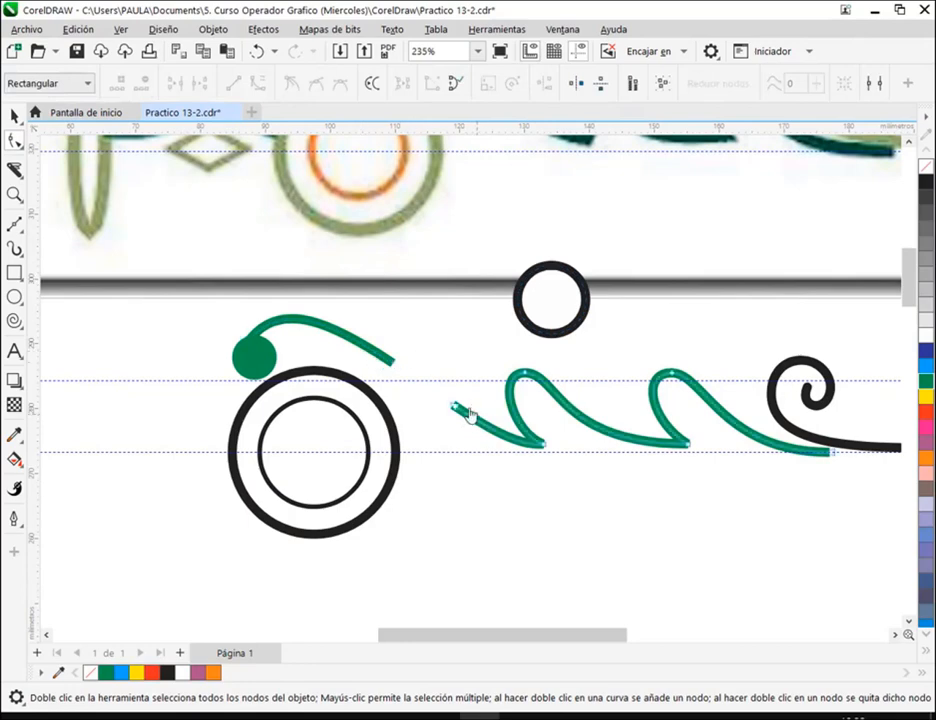
{"action": "left_click_drag", "start_coordinate": [348, 339], "coordinate": [482, 450]}
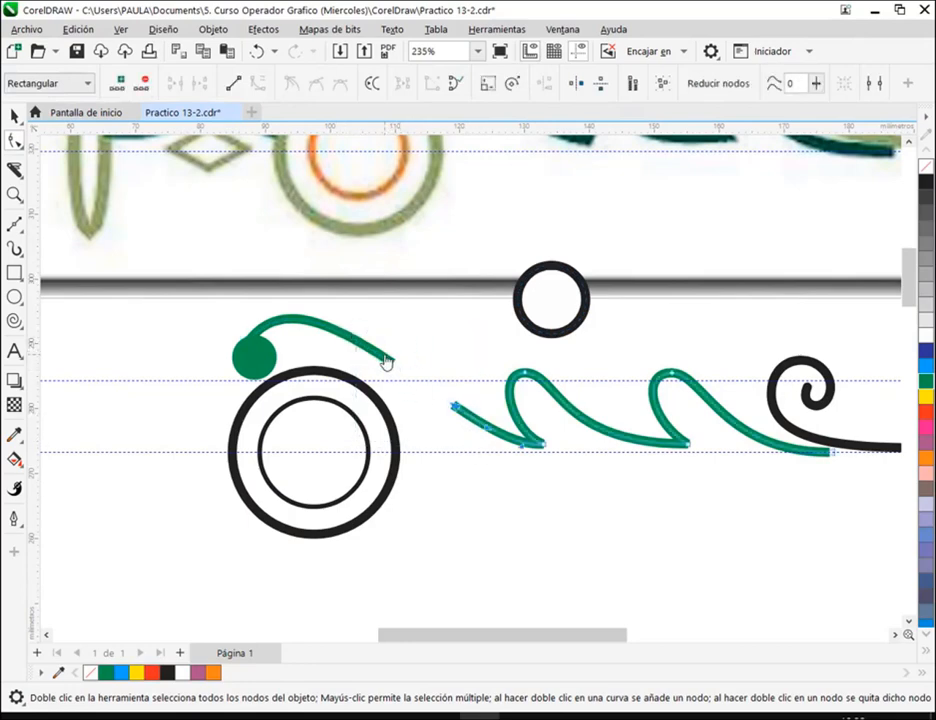
{"action": "left_click", "coordinate": [462, 428]}
{"action": "left_click", "coordinate": [470, 420]}
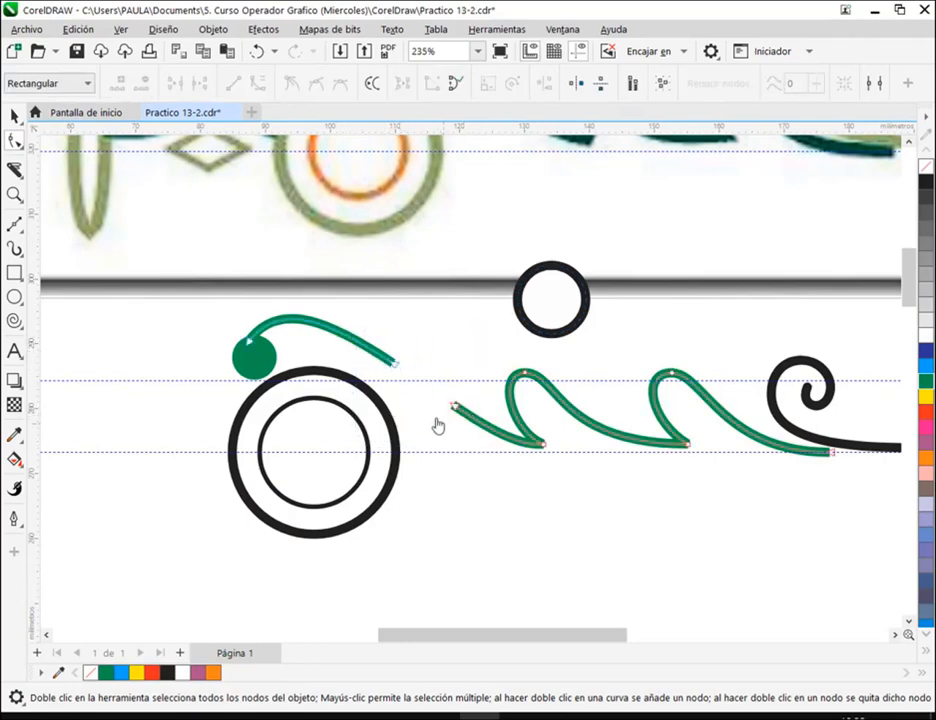
{"action": "scroll", "coordinate": [432, 414], "scroll_direction": "up", "scroll_amount": 3}
{"action": "left_click_drag", "start_coordinate": [359, 300], "coordinate": [491, 446]}
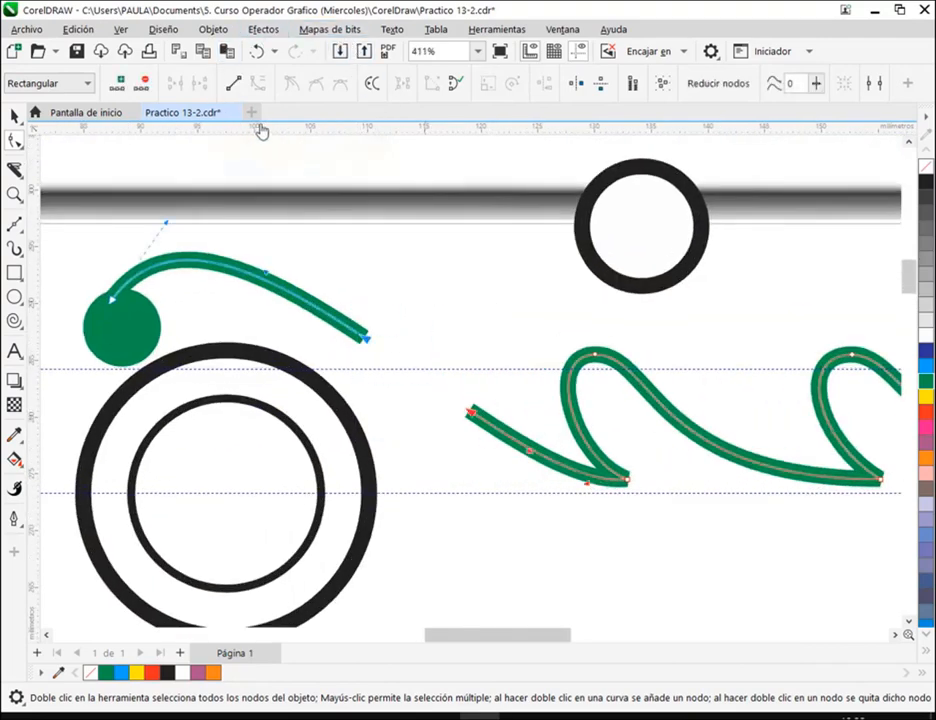
{"action": "left_click", "coordinate": [455, 87]}
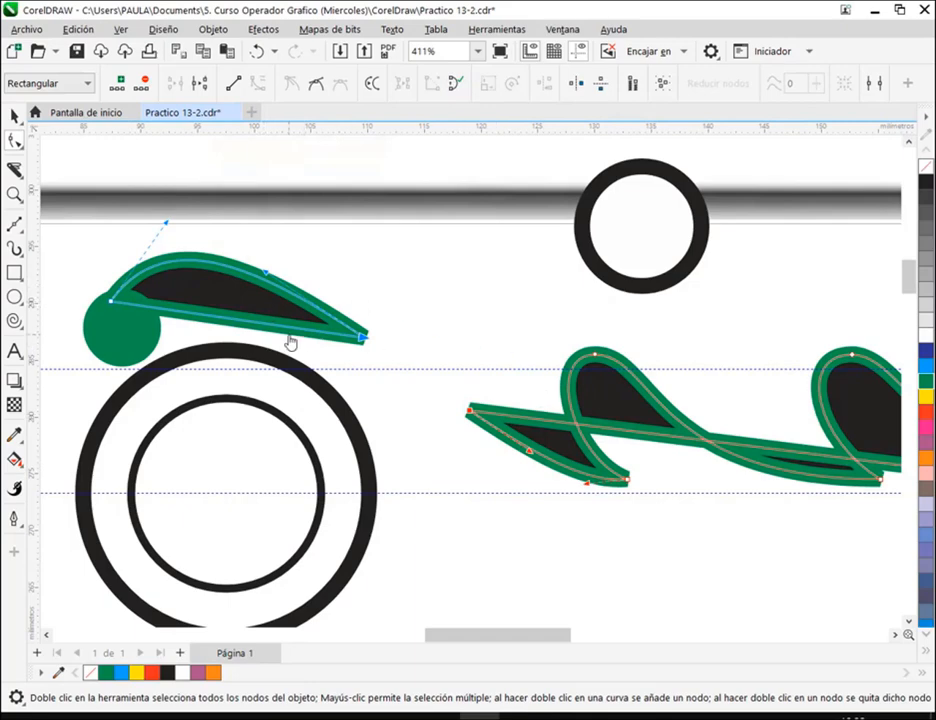
{"action": "key", "text": "ctrl+z"}
Merge the short green curve and the long wavy green curve into a single curve object
{"action": "left_click", "coordinate": [14, 116]}
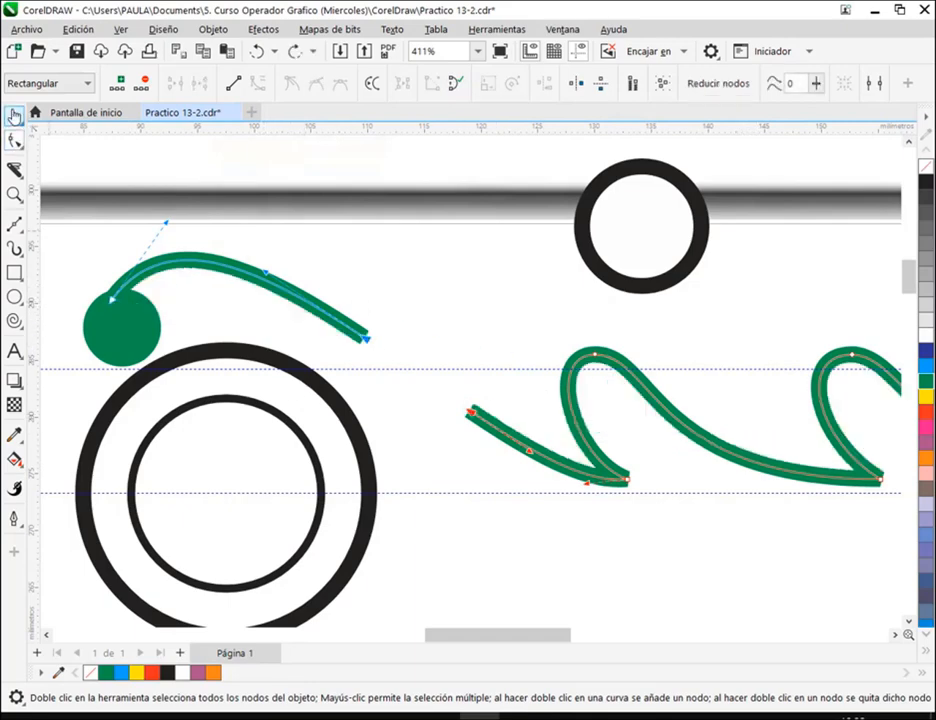
{"action": "left_click", "coordinate": [460, 332]}
{"action": "left_click", "coordinate": [345, 328]}
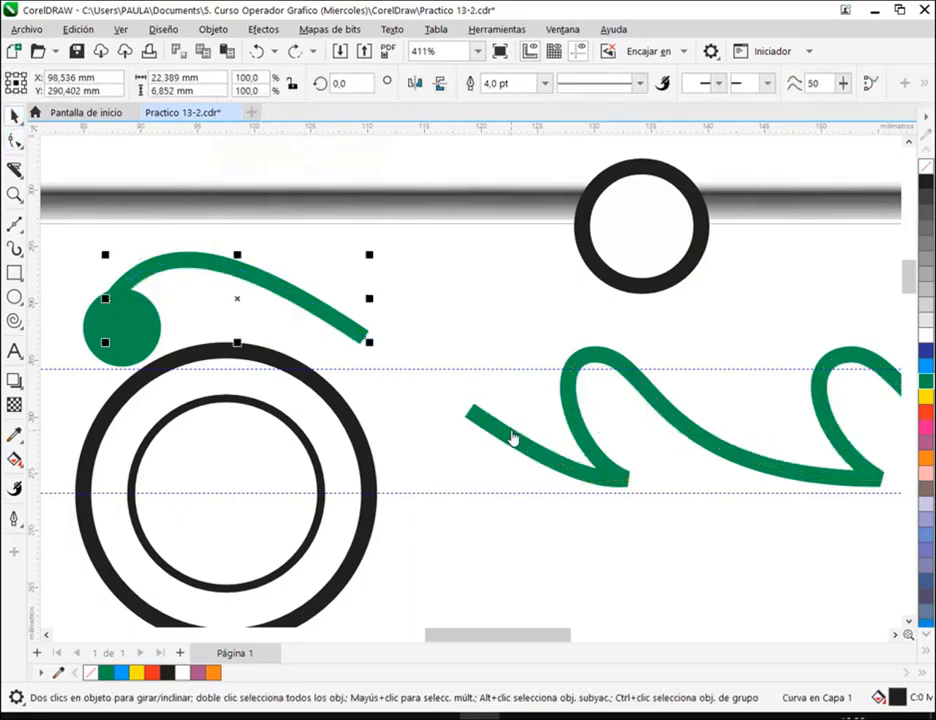
{"action": "left_click", "coordinate": [512, 437], "text": "shift"}
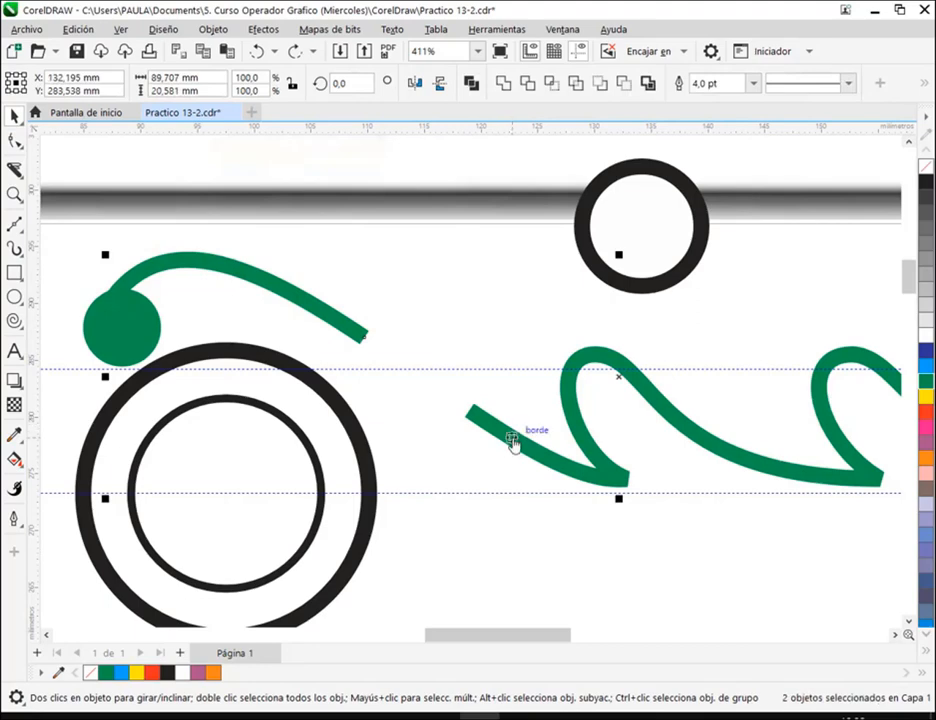
{"action": "left_click", "coordinate": [503, 88]}
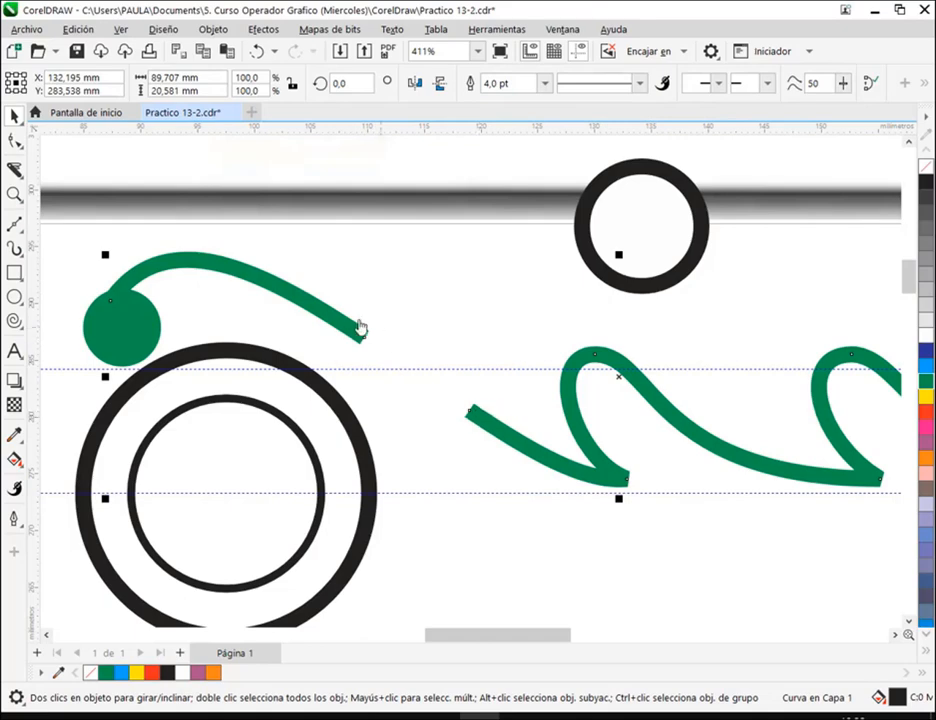
Join the two facing end nodes of the green curve and delete the extra node at the junction
{"action": "left_click", "coordinate": [14, 141]}
{"action": "left_click_drag", "start_coordinate": [357, 297], "coordinate": [494, 465]}
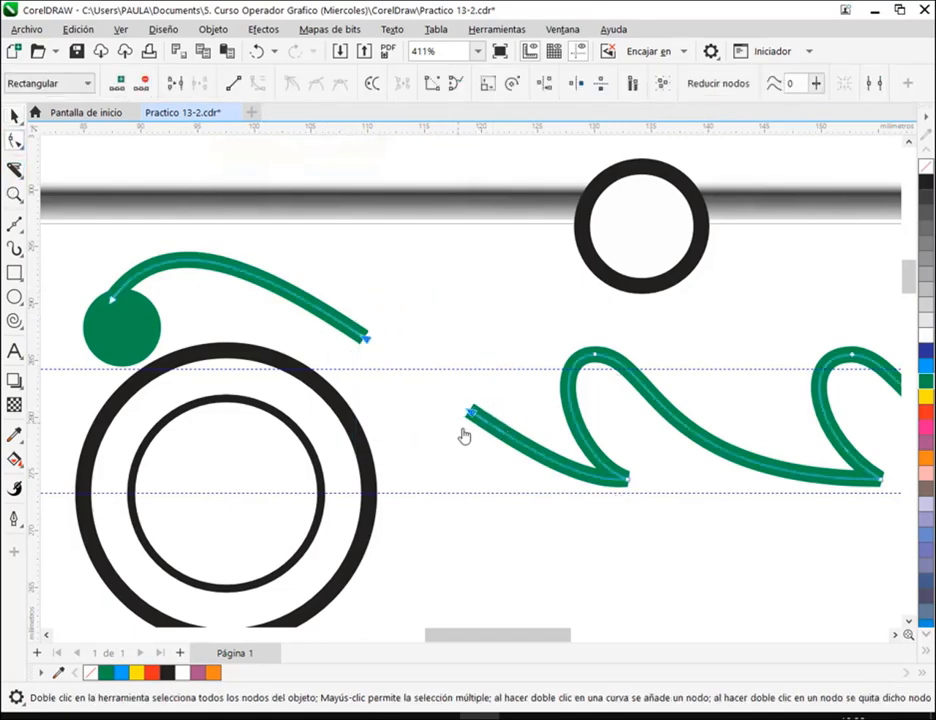
{"action": "left_click", "coordinate": [175, 85]}
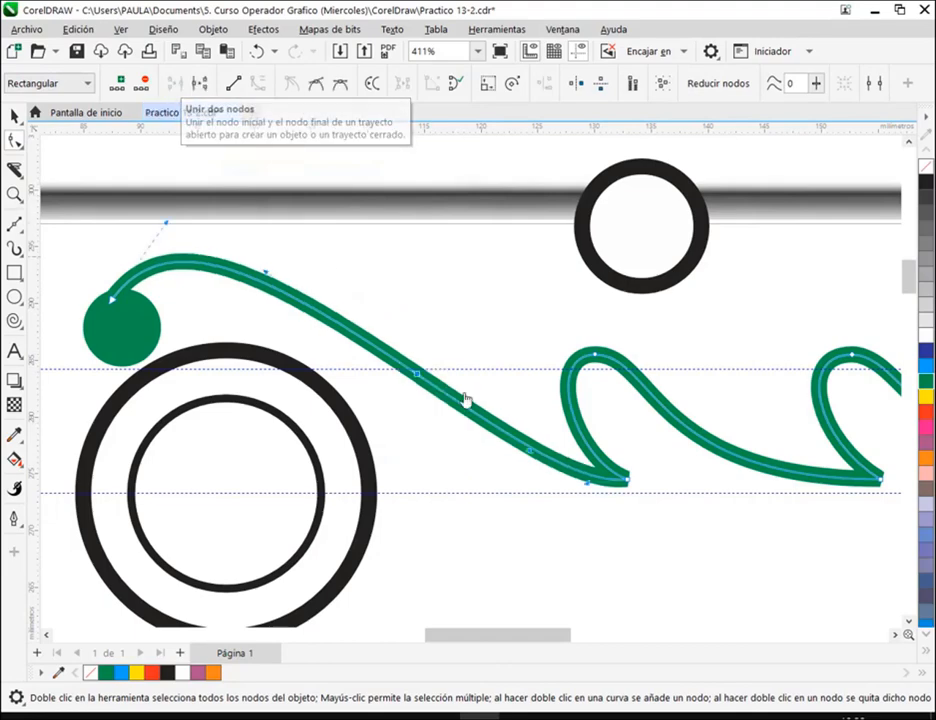
{"action": "left_click", "coordinate": [438, 378]}
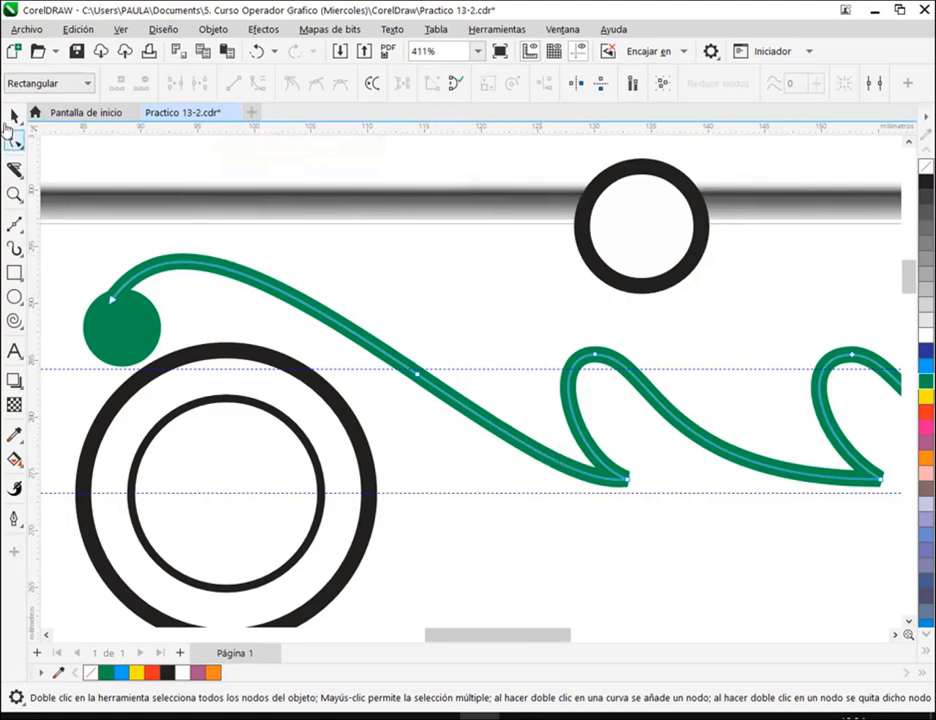
{"action": "double_click", "coordinate": [416, 379]}
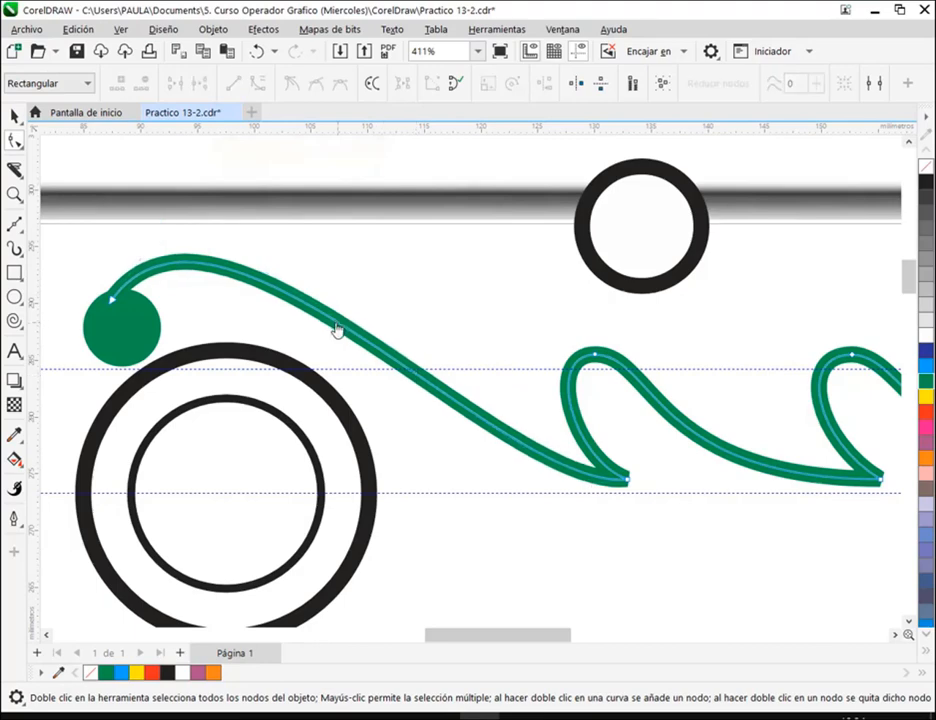
{"action": "left_click", "coordinate": [417, 372]}
{"action": "key", "text": "Delete"}
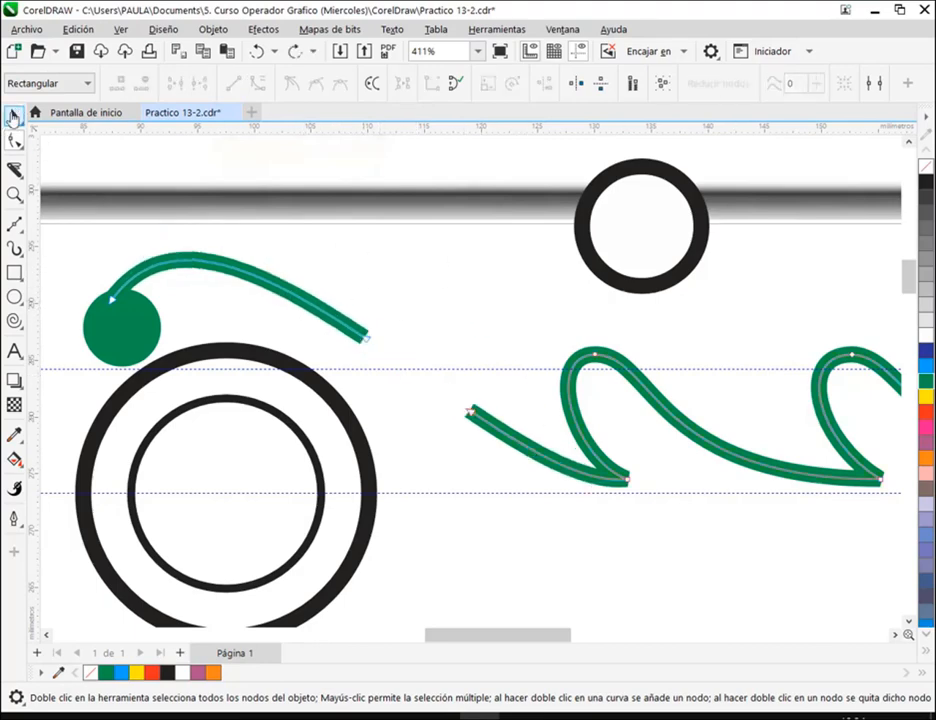
Undo the node deletion, the node join, the merging of the green curves and the small ring's move
{"action": "key", "text": "ctrl+z"}
{"action": "key", "text": "ctrl+z"}
{"action": "key", "text": "ctrl+z"}
{"action": "left_click", "coordinate": [14, 116]}
{"action": "left_click", "coordinate": [530, 340]}
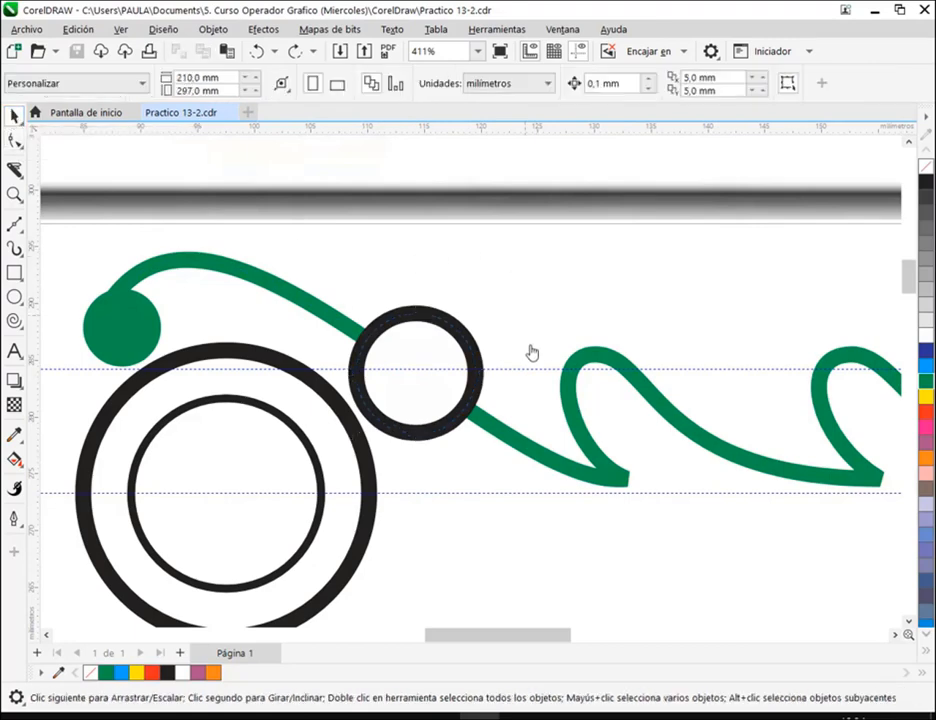
Group the green dot, both green curves and the small black ring, and save the document
{"action": "scroll", "coordinate": [530, 340], "scroll_direction": "down", "scroll_amount": 3}
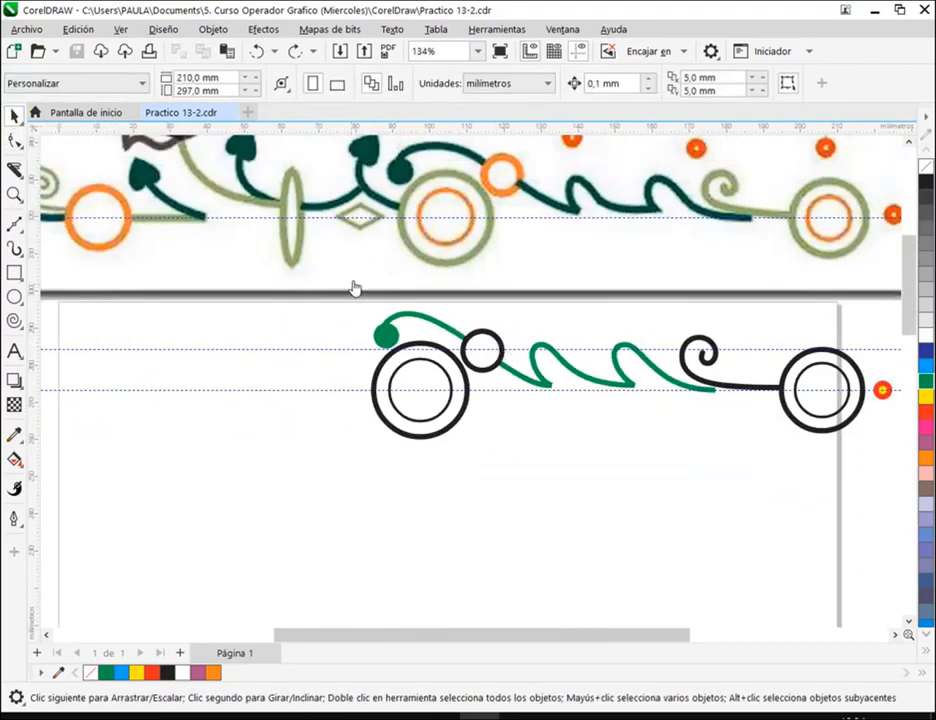
{"action": "left_click_drag", "start_coordinate": [356, 284], "coordinate": [733, 420]}
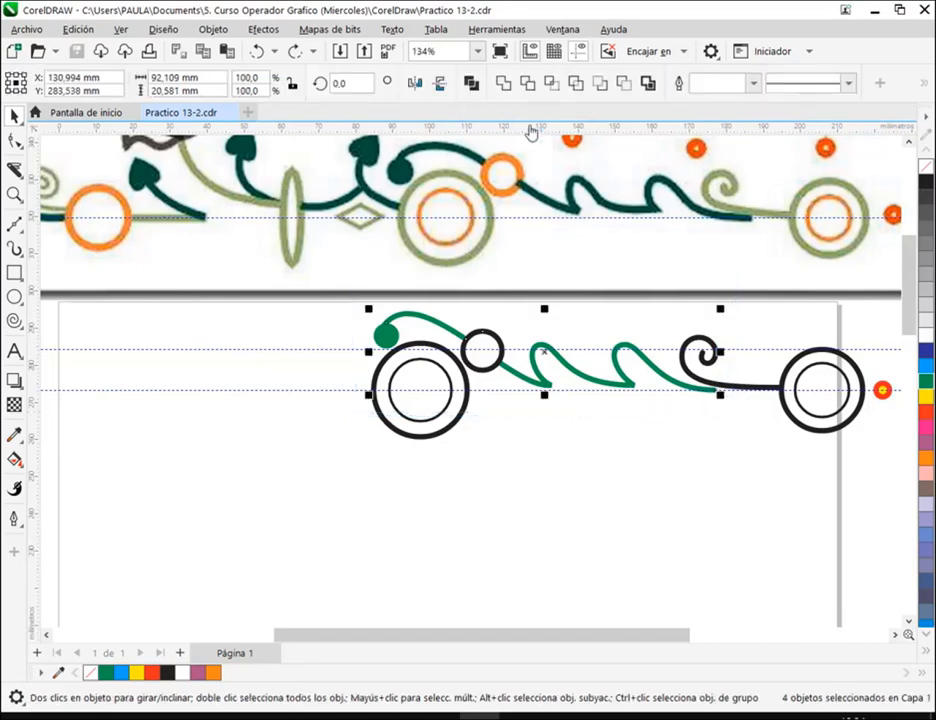
{"action": "right_click", "coordinate": [386, 352]}
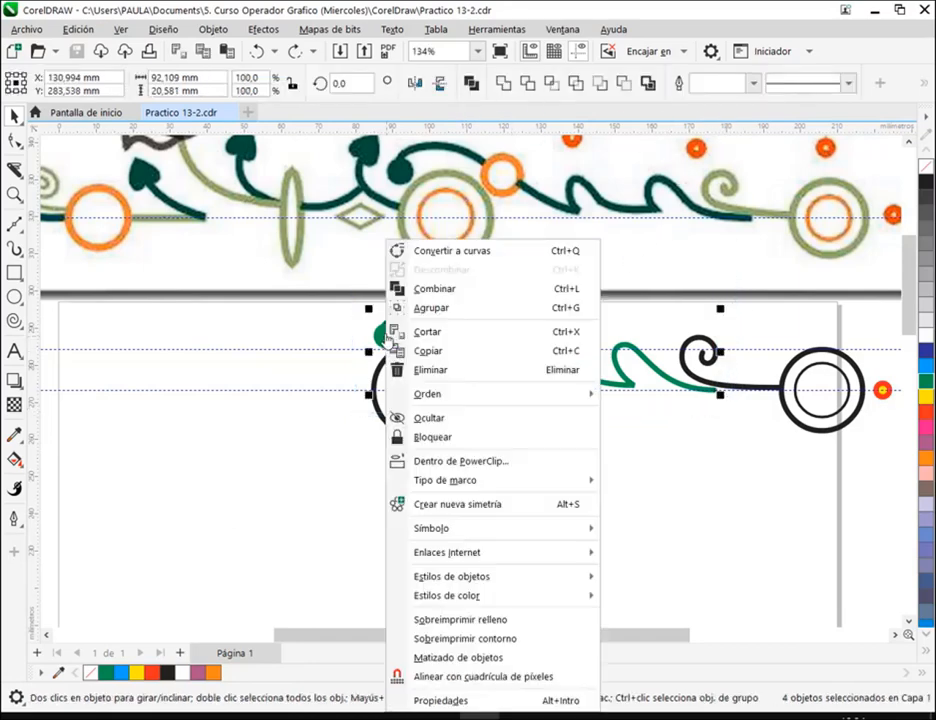
{"action": "left_click", "coordinate": [449, 308]}
{"action": "key", "text": "h"}
{"action": "left_click_drag", "start_coordinate": [528, 443], "coordinate": [586, 540]}
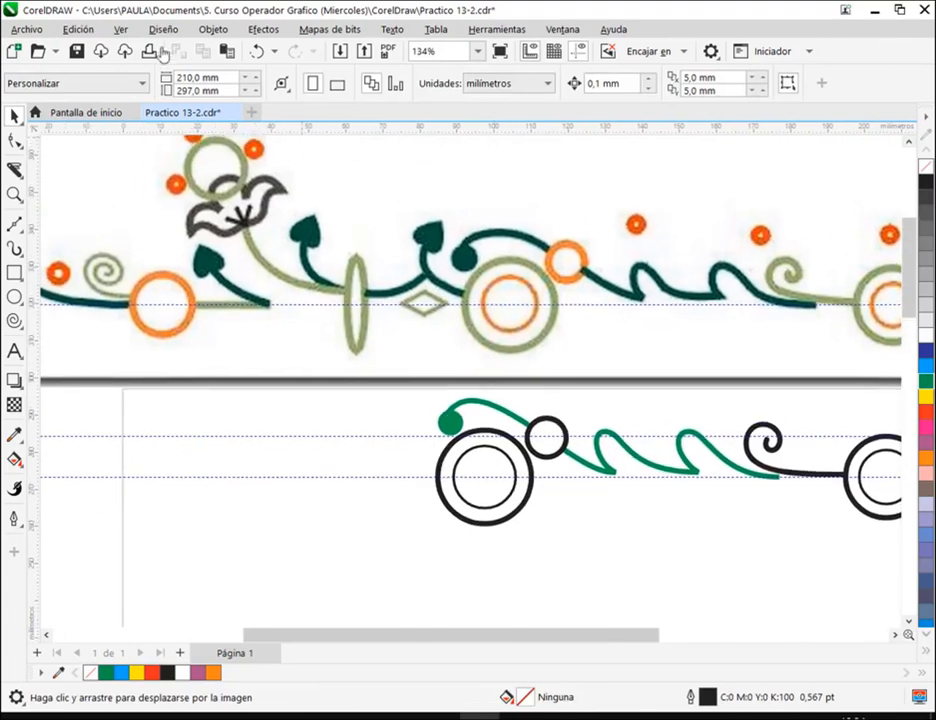
{"action": "left_click", "coordinate": [76, 51]}
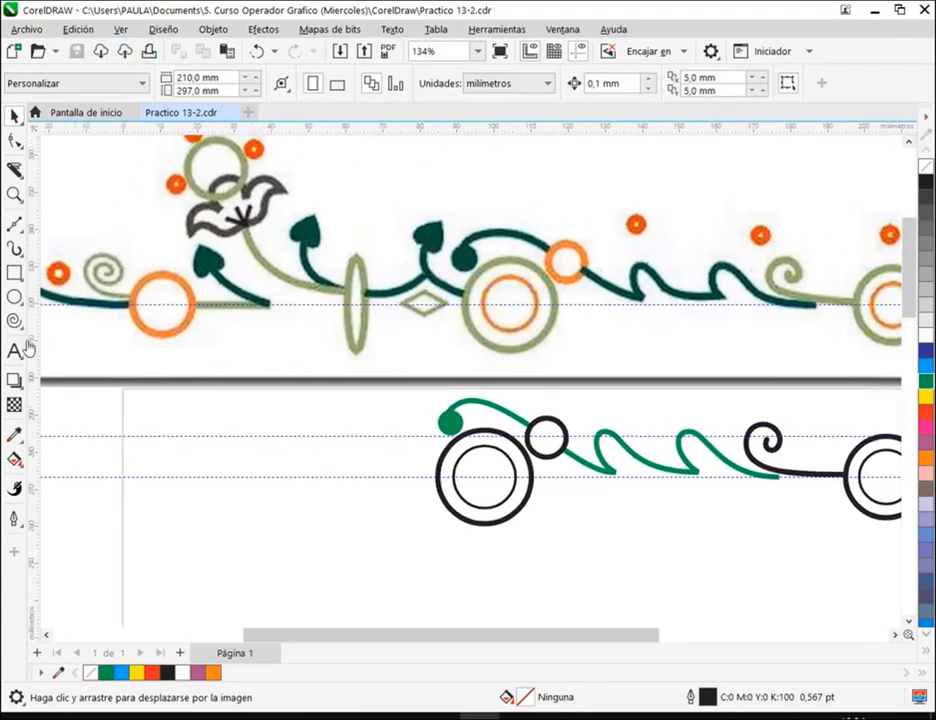
Draw a Bézier test line about 32 mm wide below the border and look through its end arrowhead styles
{"action": "left_click", "coordinate": [14, 224]}
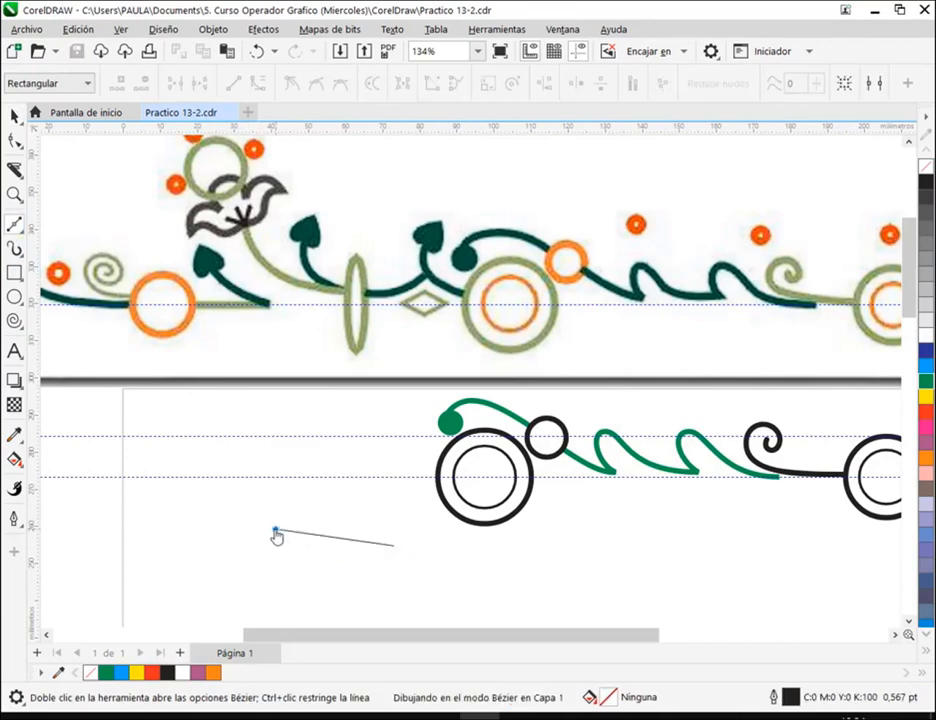
{"action": "left_click", "coordinate": [270, 529]}
{"action": "left_click", "coordinate": [14, 116]}
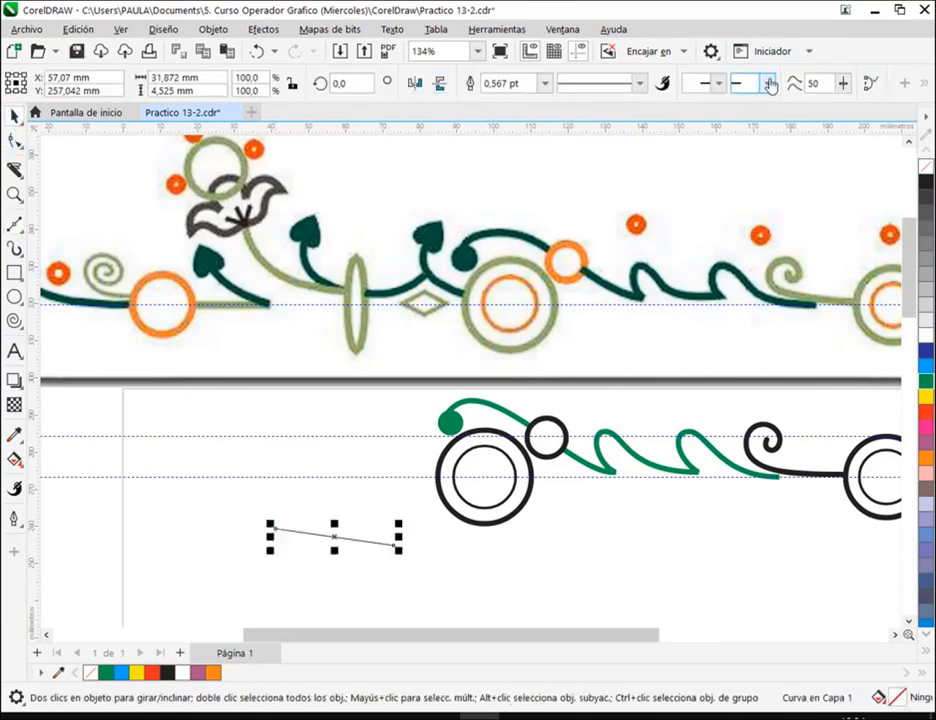
{"action": "left_click", "coordinate": [767, 83]}
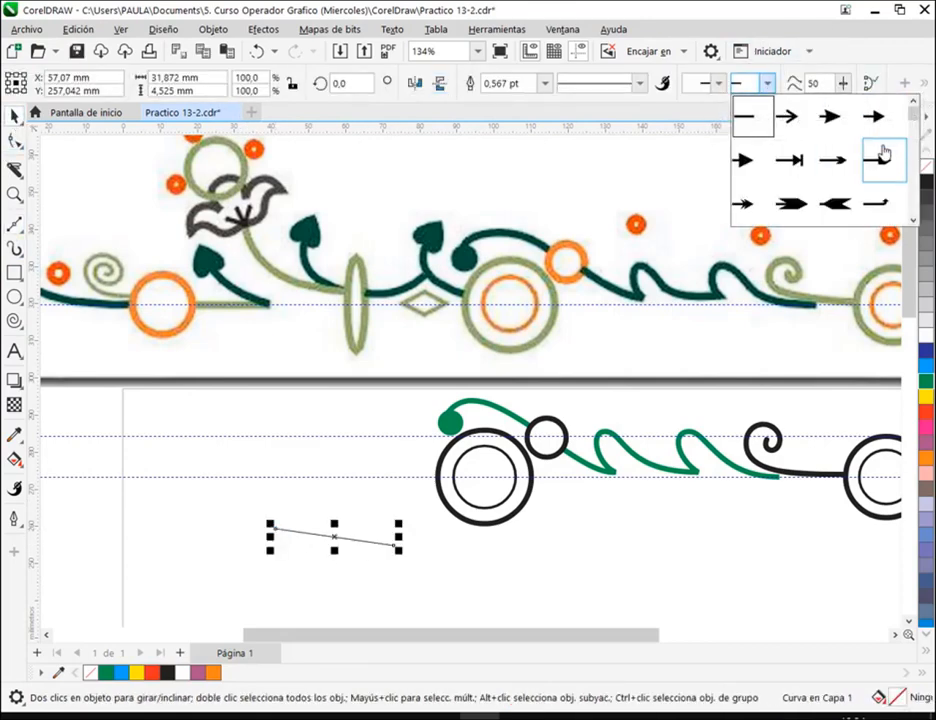
{"action": "scroll", "coordinate": [912, 224], "scroll_direction": "down", "scroll_amount": 4}
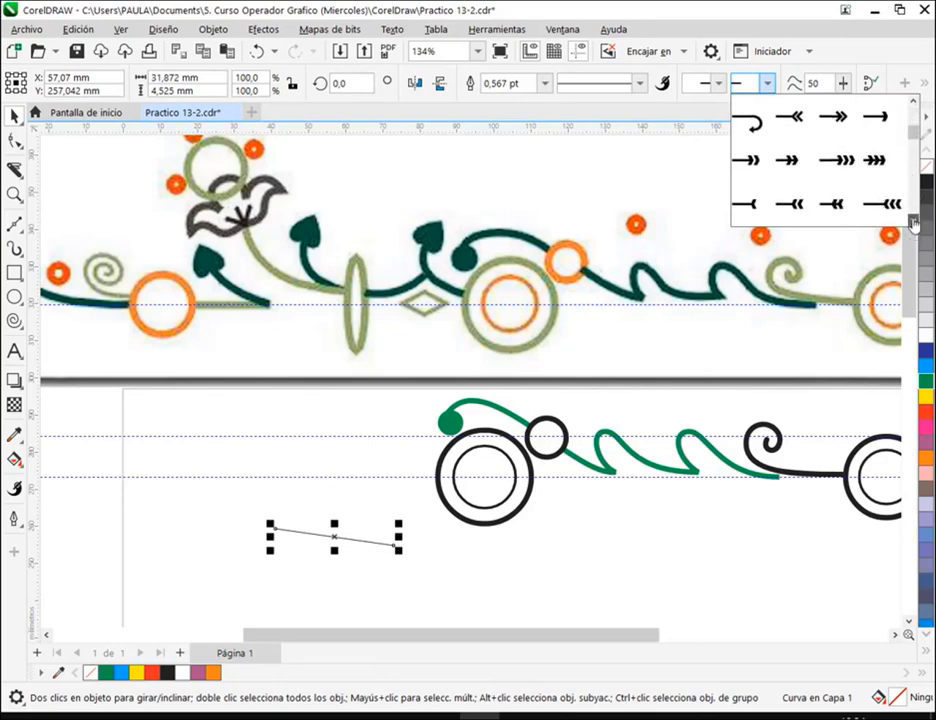
{"action": "scroll", "coordinate": [912, 224], "scroll_direction": "down", "scroll_amount": 1}
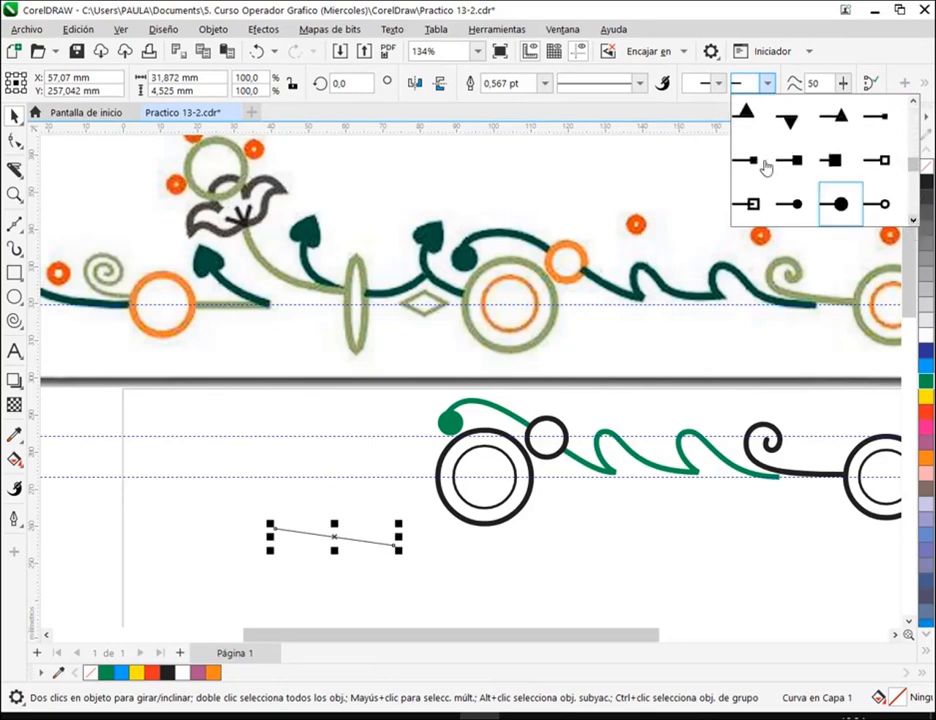
{"action": "scroll", "coordinate": [912, 226], "scroll_direction": "down", "scroll_amount": 2}
{"action": "scroll", "coordinate": [912, 226], "scroll_direction": "down", "scroll_amount": 2}
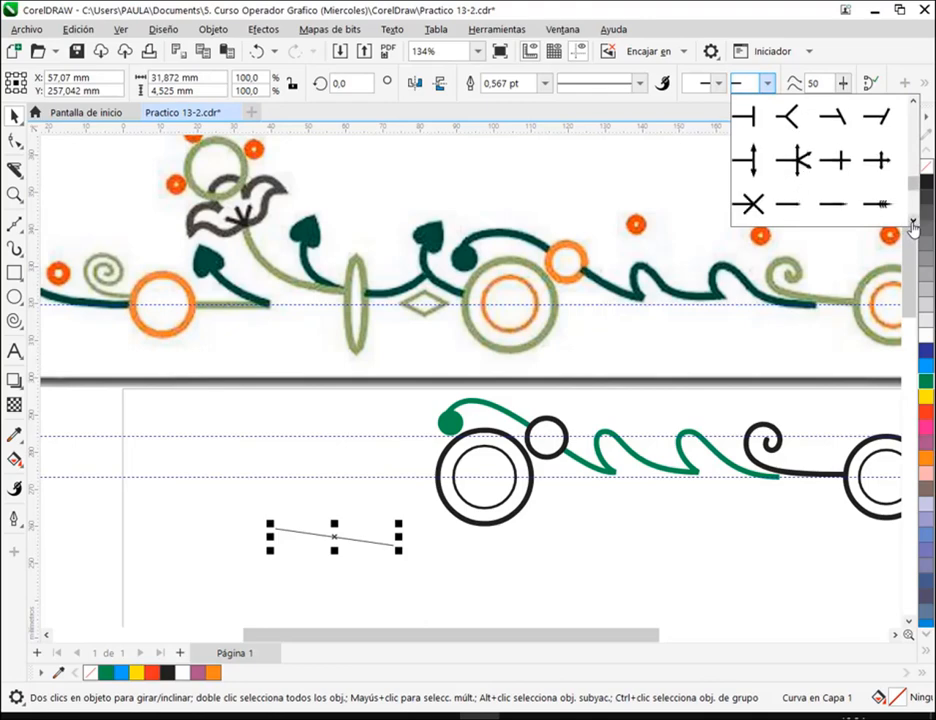
{"action": "scroll", "coordinate": [912, 220], "scroll_direction": "down", "scroll_amount": 5}
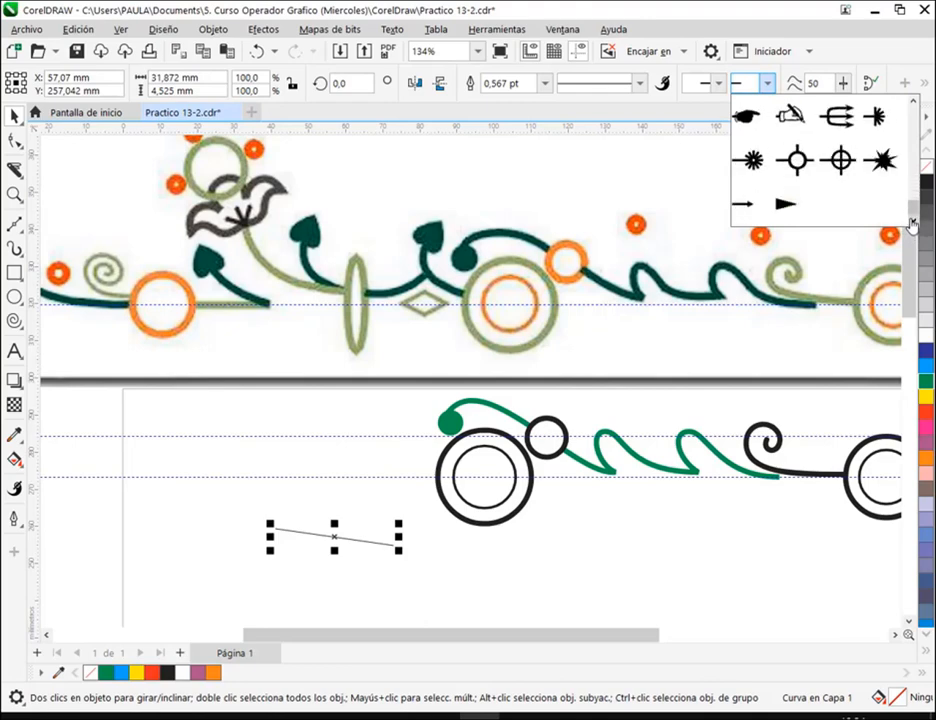
Delete the test line below the redrawn border
{"action": "left_click", "coordinate": [337, 541]}
{"action": "left_click_drag", "start_coordinate": [333, 545], "coordinate": [345, 497]}
{"action": "key", "text": "Delete"}
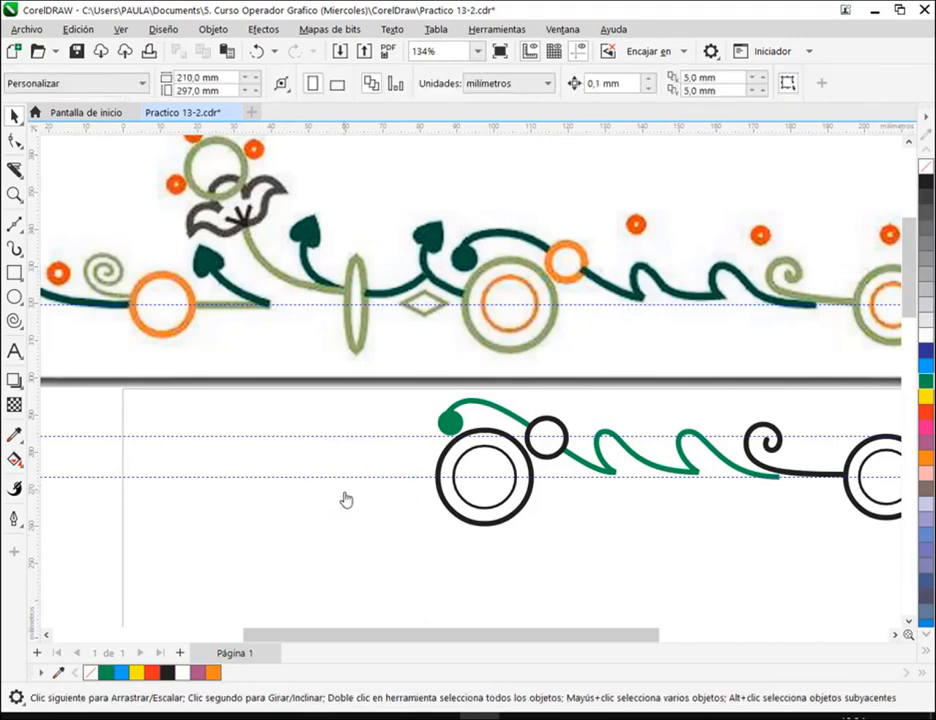
Draw a heart from the basic common shapes, about 11 mm wide and high, beside the large left ring
{"action": "left_click", "coordinate": [12, 322]}
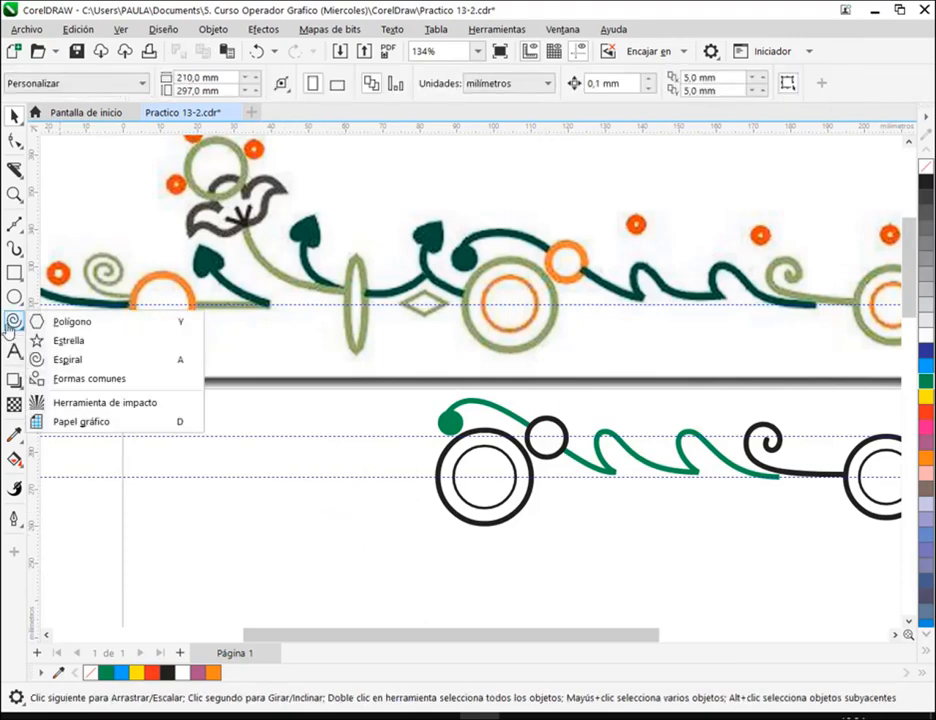
{"action": "left_click", "coordinate": [94, 380]}
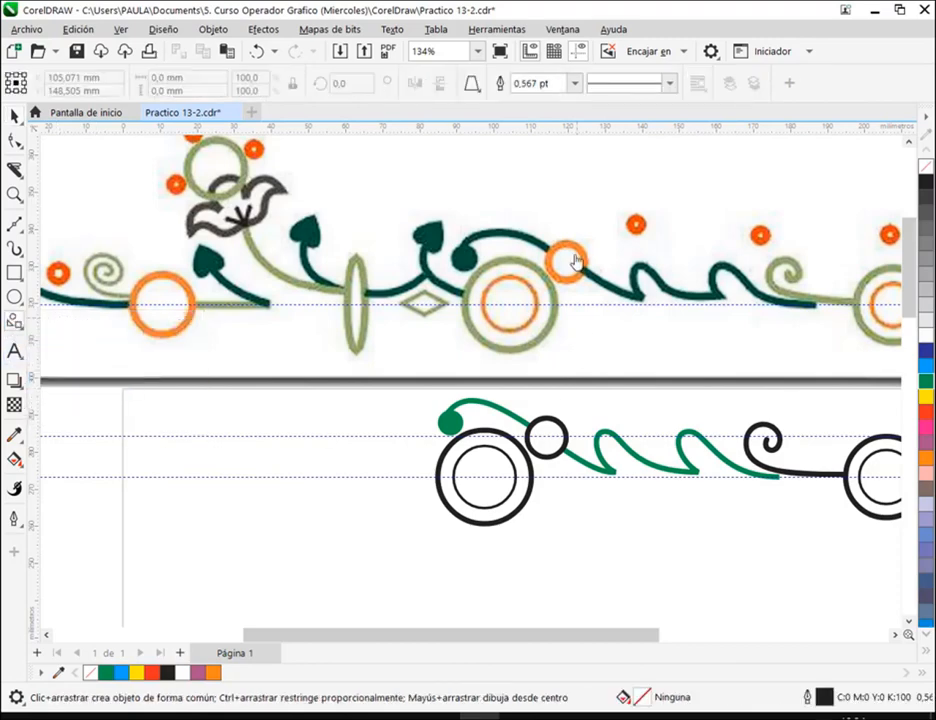
{"action": "left_click", "coordinate": [476, 89]}
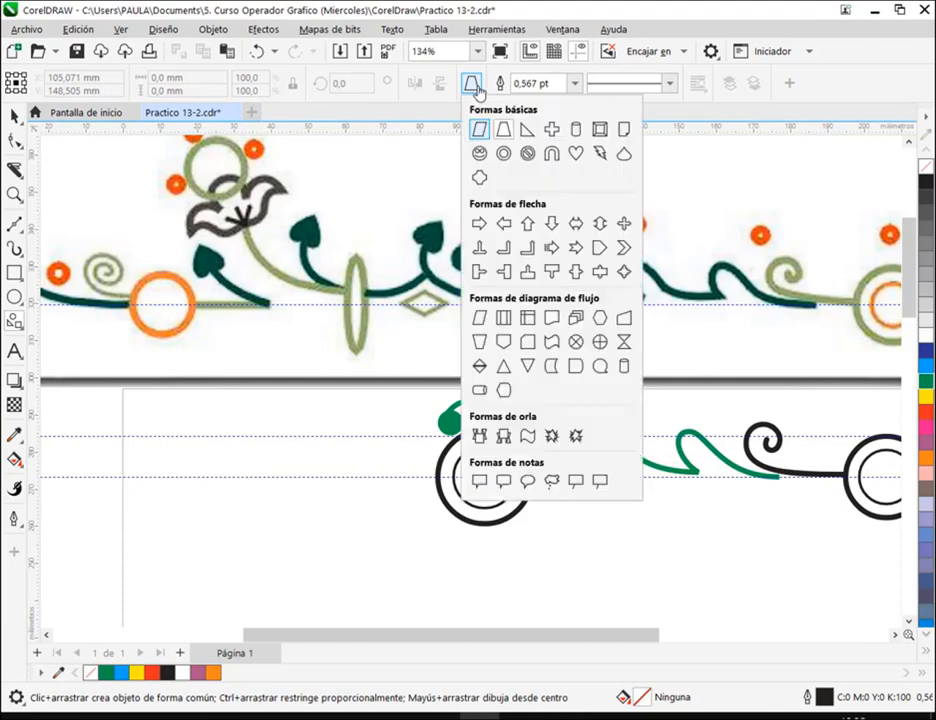
{"action": "left_click", "coordinate": [577, 154]}
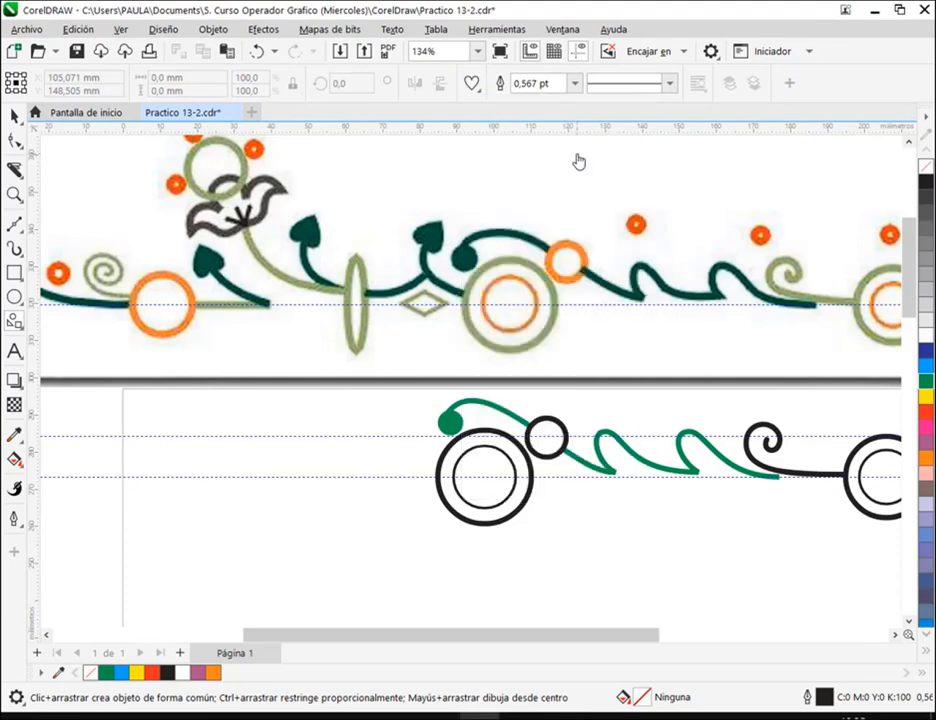
{"action": "left_click_drag", "start_coordinate": [337, 467], "coordinate": [367, 494]}
{"action": "left_click", "coordinate": [14, 117]}
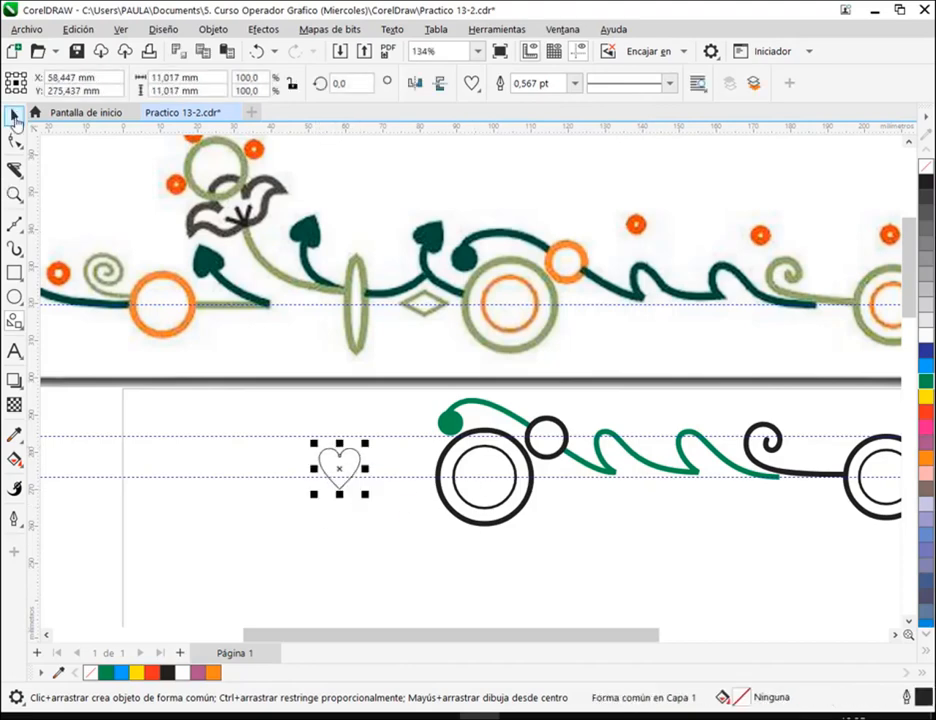
Move the heart up above the upper guideline, closer to the green dot, and deselect it
{"action": "left_click", "coordinate": [240, 573]}
{"action": "left_click_drag", "start_coordinate": [324, 481], "coordinate": [382, 448]}
{"action": "scroll", "coordinate": [376, 420], "scroll_direction": "up", "scroll_amount": 2}
{"action": "left_click", "coordinate": [430, 426]}
{"action": "scroll", "coordinate": [422, 426], "scroll_direction": "down", "scroll_amount": 2}
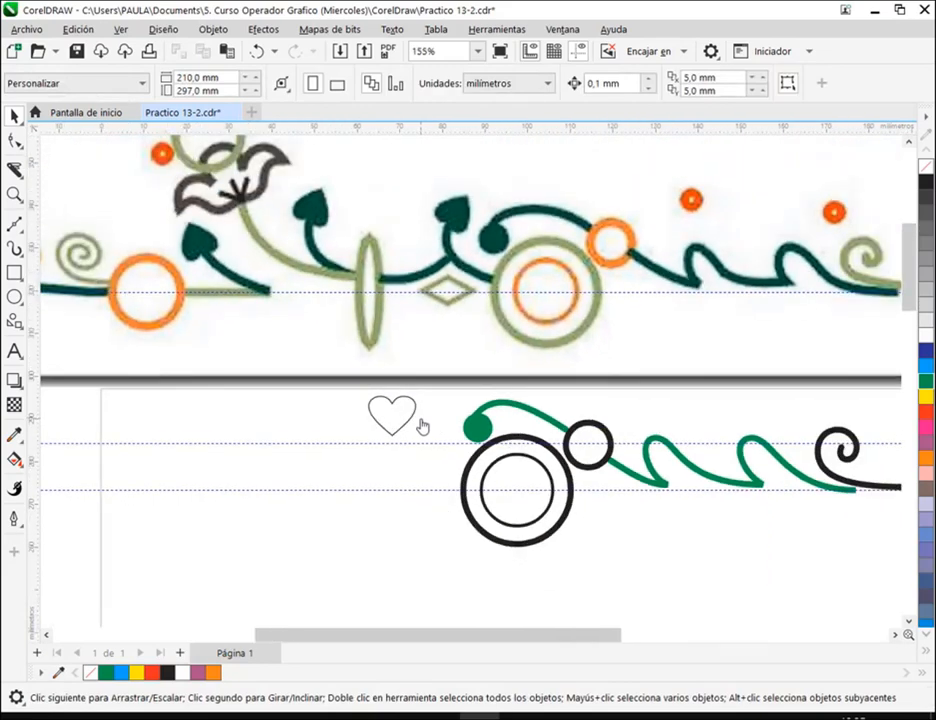
Try to convert the heart to curves below the guidelines and bulge its lower sides outward with the bottom tip's handles
{"action": "left_click", "coordinate": [418, 423]}
{"action": "left_click_drag", "start_coordinate": [418, 423], "coordinate": [331, 541]}
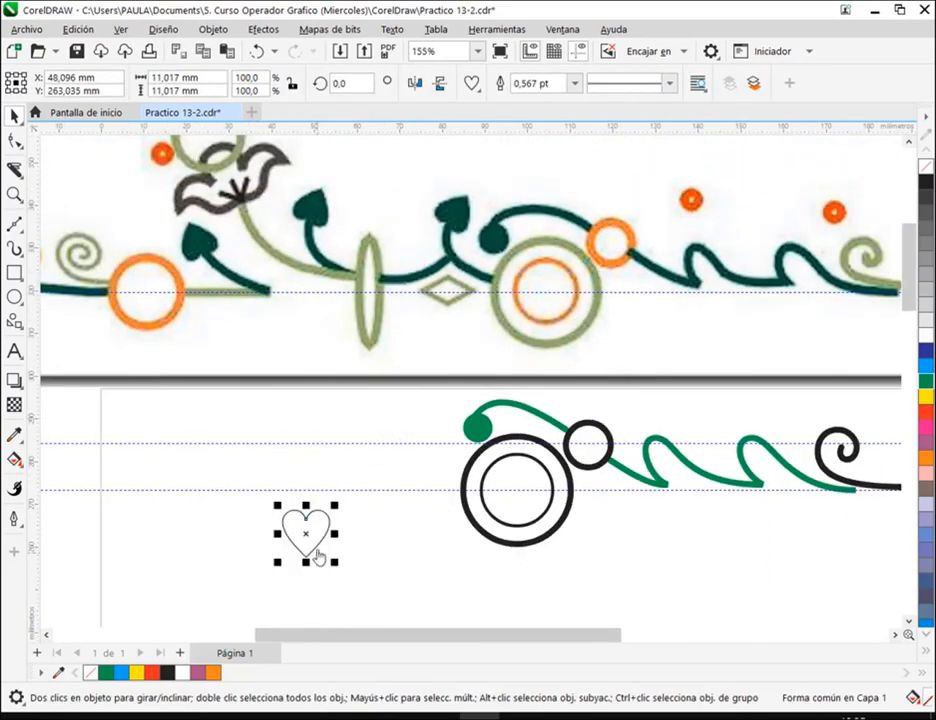
{"action": "left_click", "coordinate": [14, 141]}
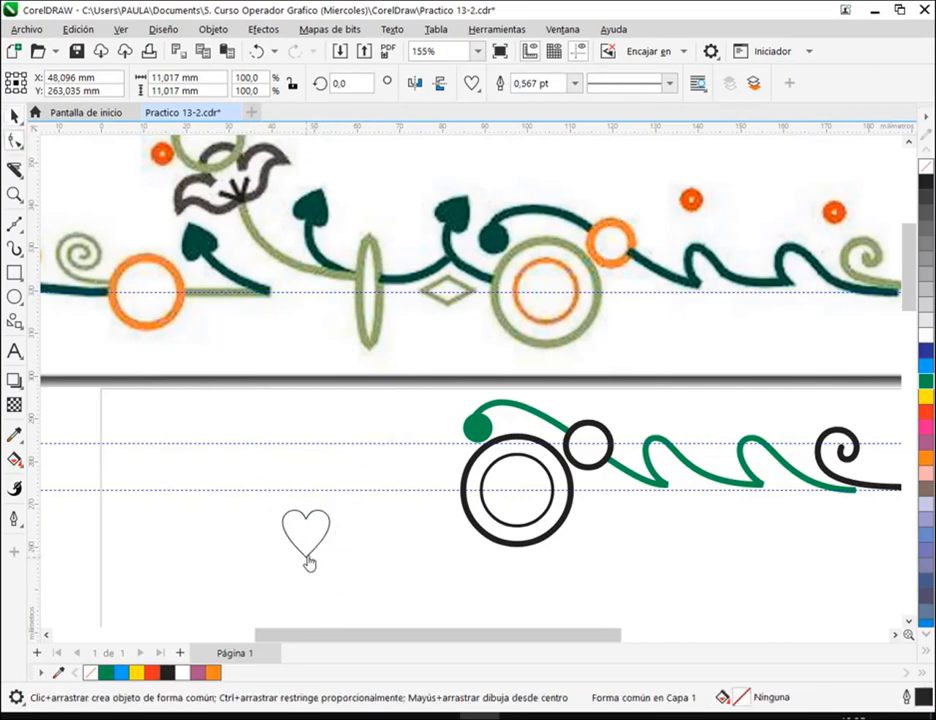
{"action": "right_click", "coordinate": [307, 561]}
{"action": "left_click", "coordinate": [352, 89]}
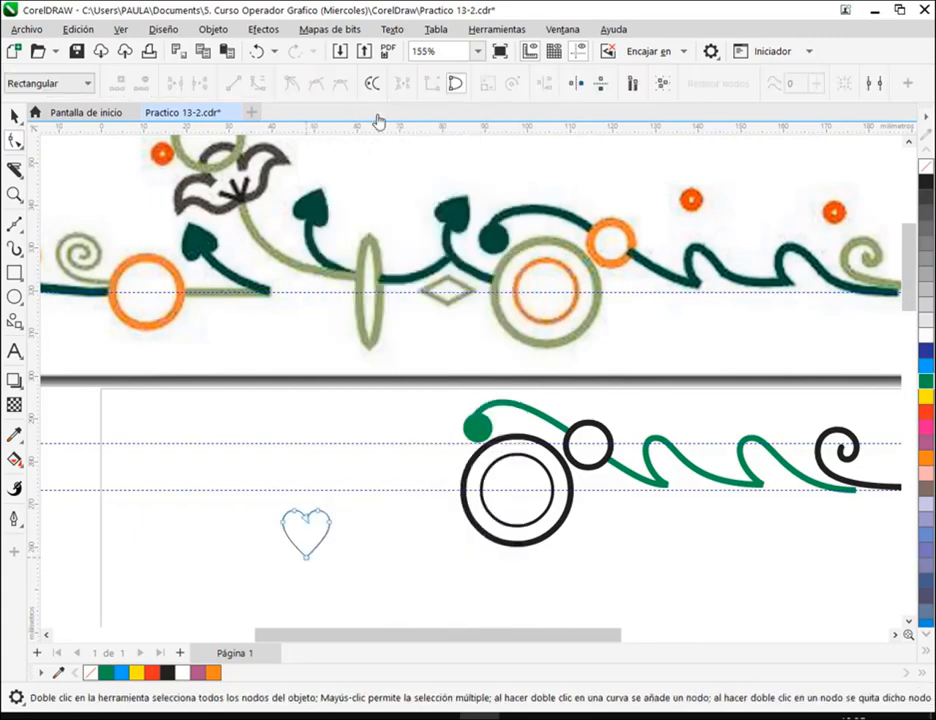
{"action": "left_click", "coordinate": [307, 558]}
{"action": "scroll", "coordinate": [307, 565], "scroll_direction": "up", "scroll_amount": 5}
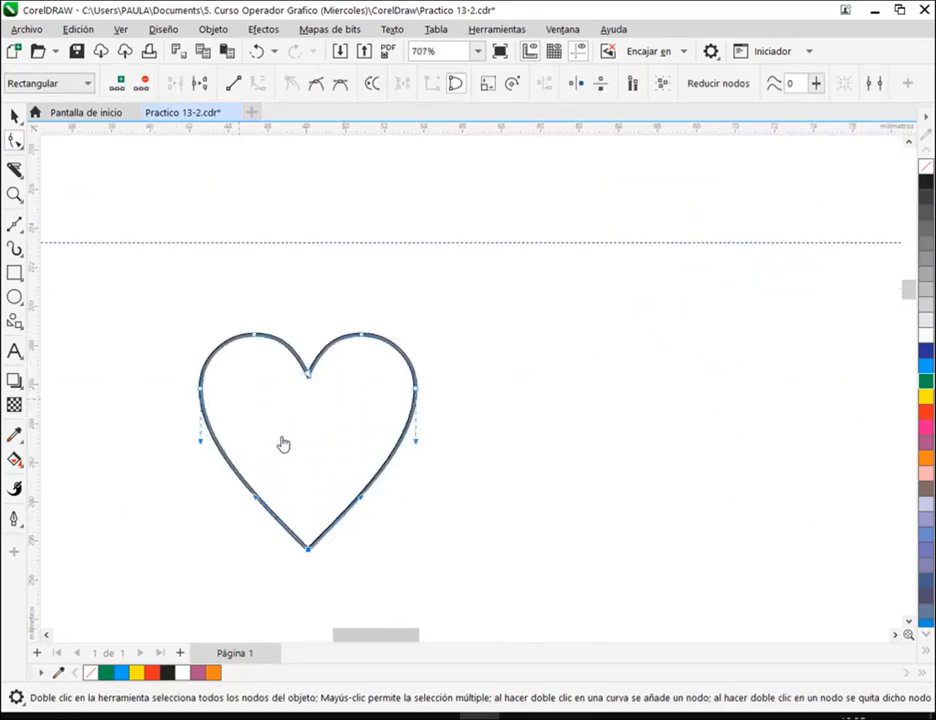
{"action": "left_click_drag", "start_coordinate": [256, 498], "coordinate": [233, 506]}
{"action": "left_click_drag", "start_coordinate": [369, 509], "coordinate": [387, 533]}
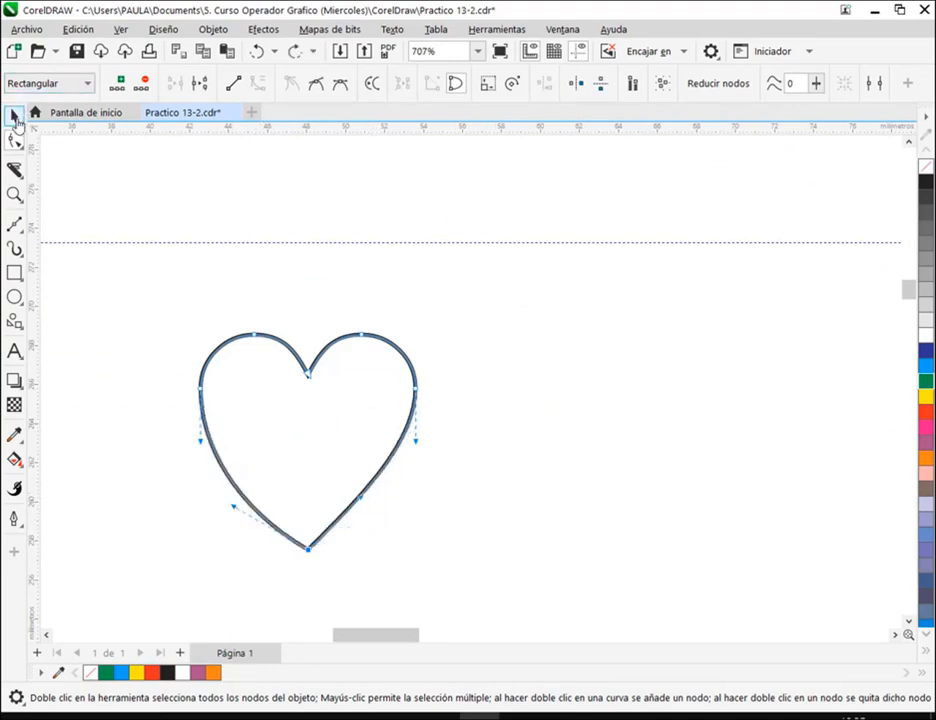
{"action": "left_click", "coordinate": [15, 118]}
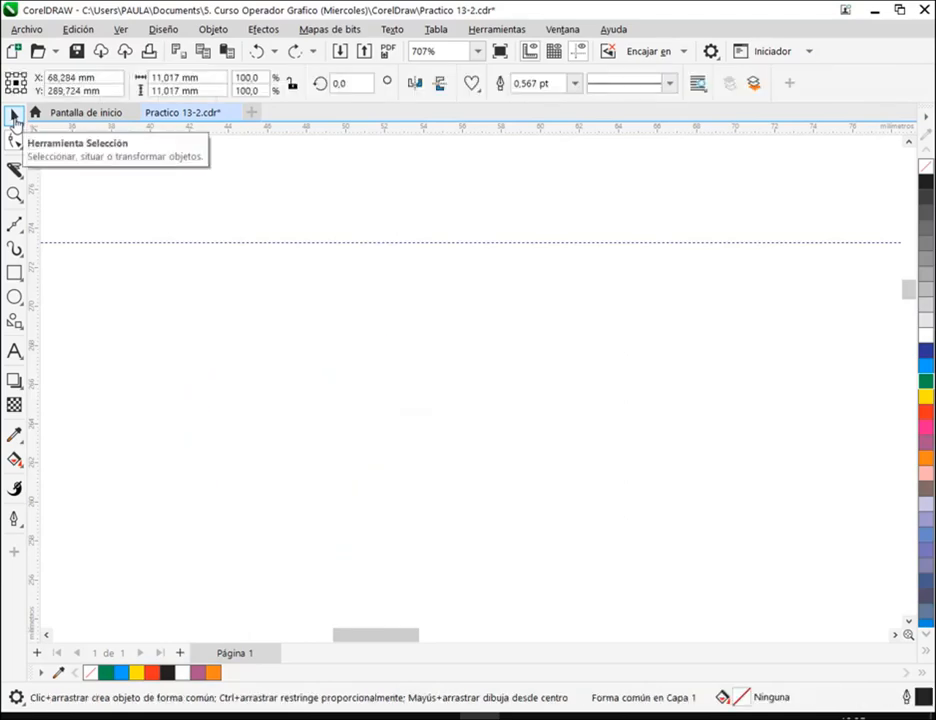
{"action": "left_click", "coordinate": [463, 452]}
{"action": "scroll", "coordinate": [463, 452], "scroll_direction": "down", "scroll_amount": 4}
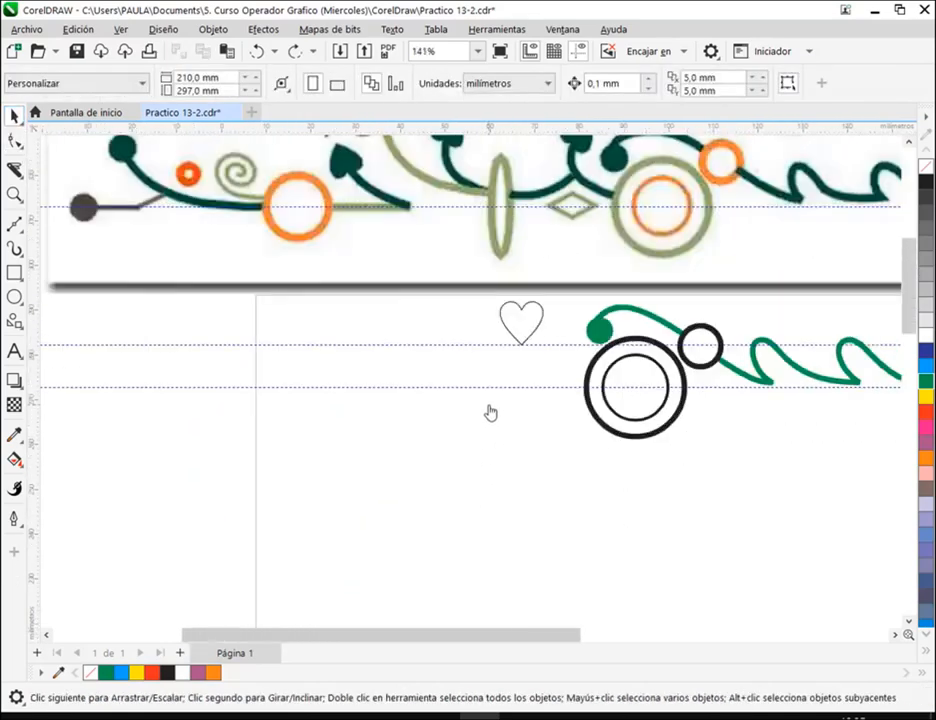
Move the heart down to the lower guideline, well left of the large ring, and delete the upper guideline
{"action": "left_click_drag", "start_coordinate": [539, 433], "coordinate": [349, 508]}
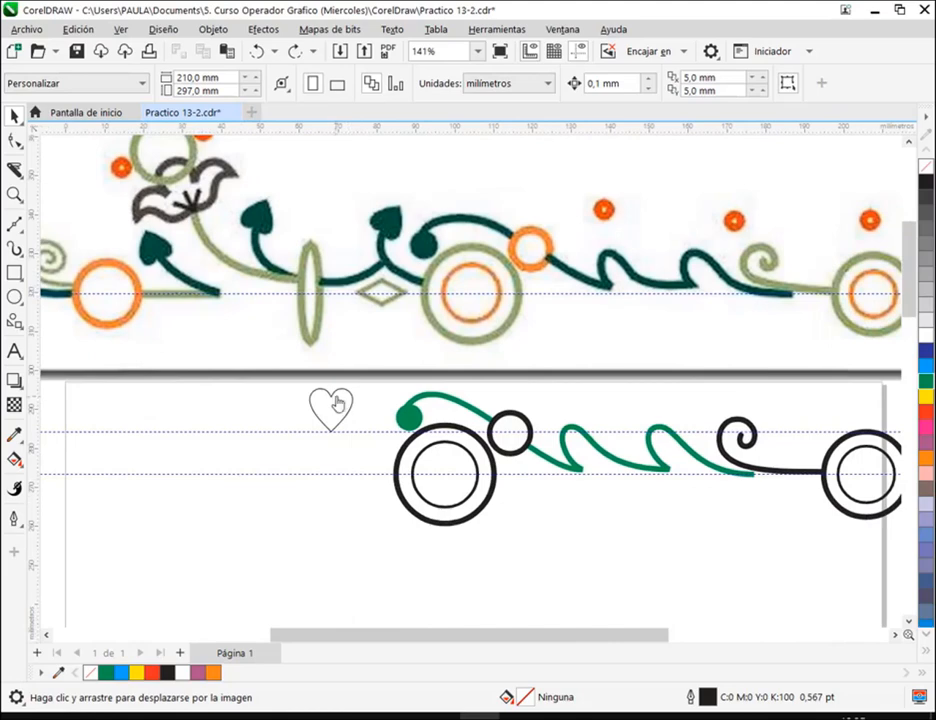
{"action": "left_click_drag", "start_coordinate": [322, 414], "coordinate": [216, 497]}
{"action": "scroll", "coordinate": [324, 487], "scroll_direction": "up", "scroll_amount": 4}
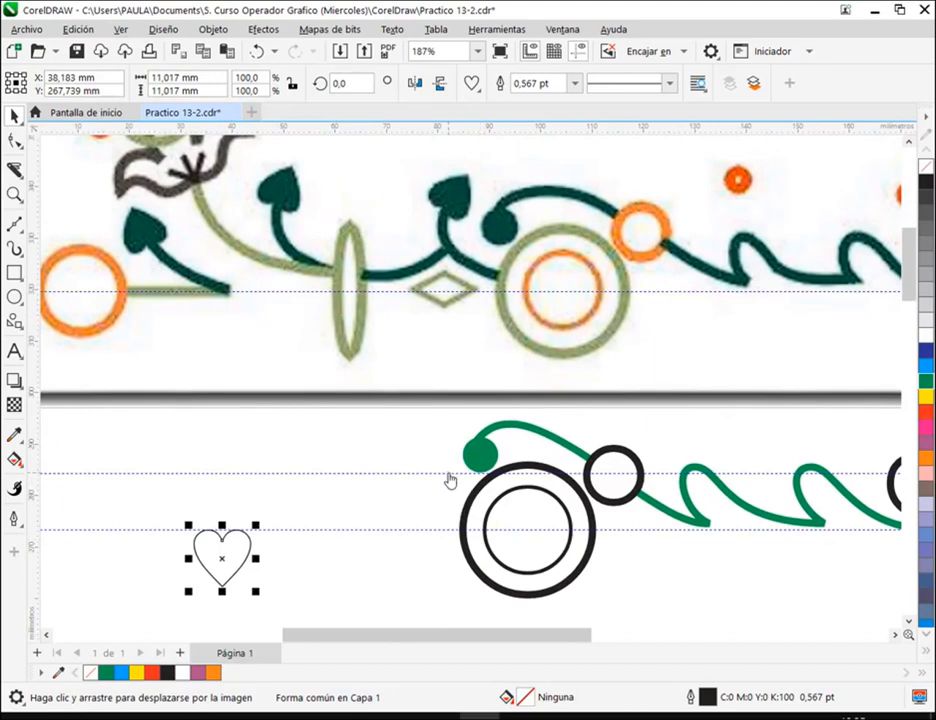
{"action": "key", "text": "Escape"}
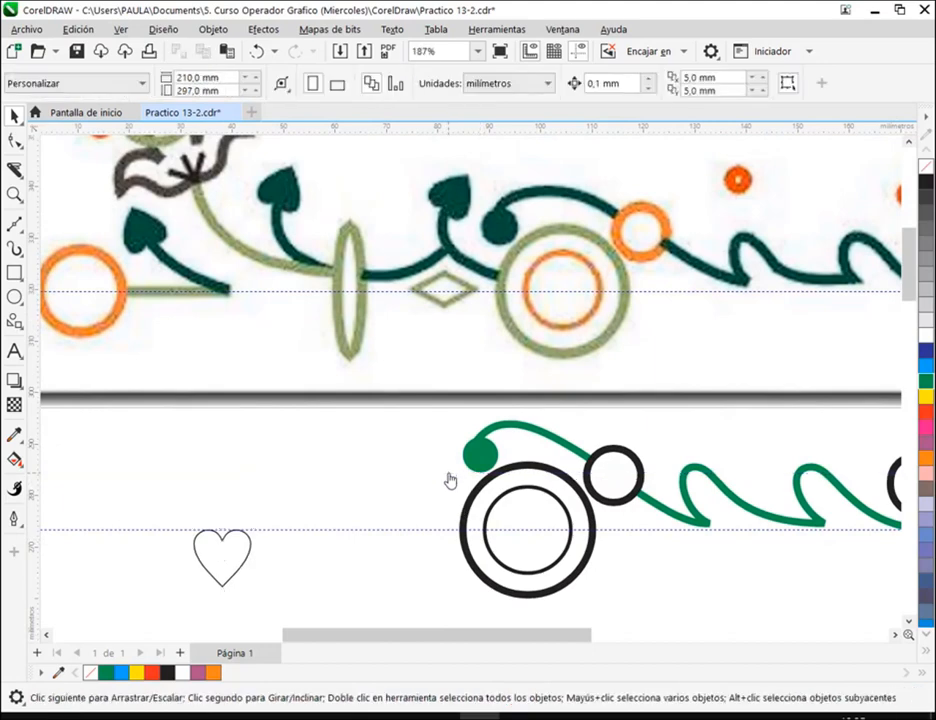
Draw a straight Bézier line about 15 mm high from the large ring's left edge up and to the left
{"action": "left_click", "coordinate": [13, 228]}
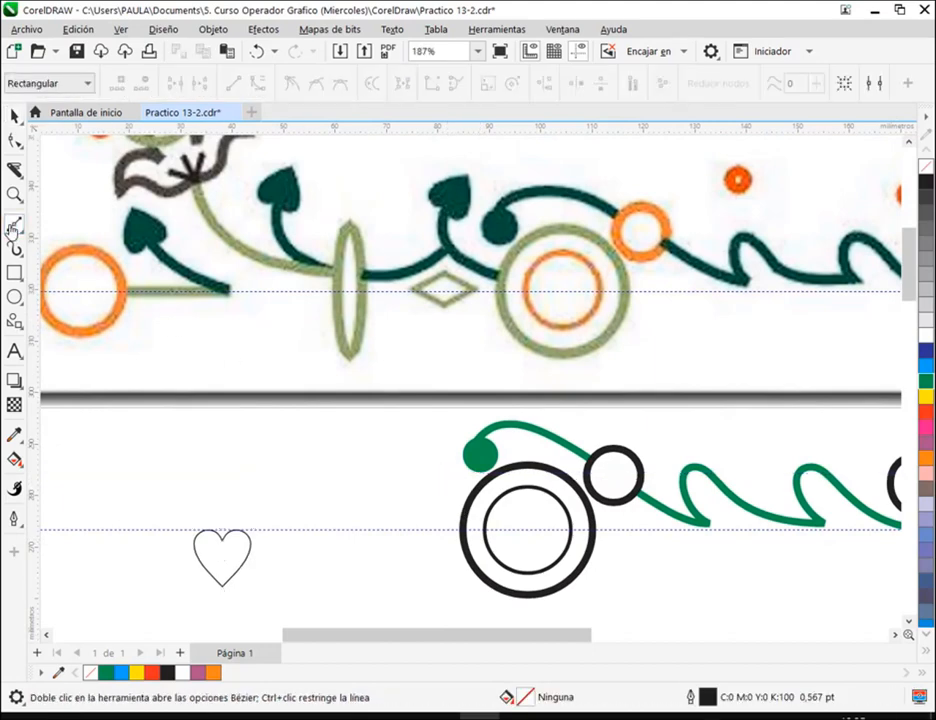
{"action": "left_click", "coordinate": [464, 517]}
{"action": "left_click", "coordinate": [396, 438]}
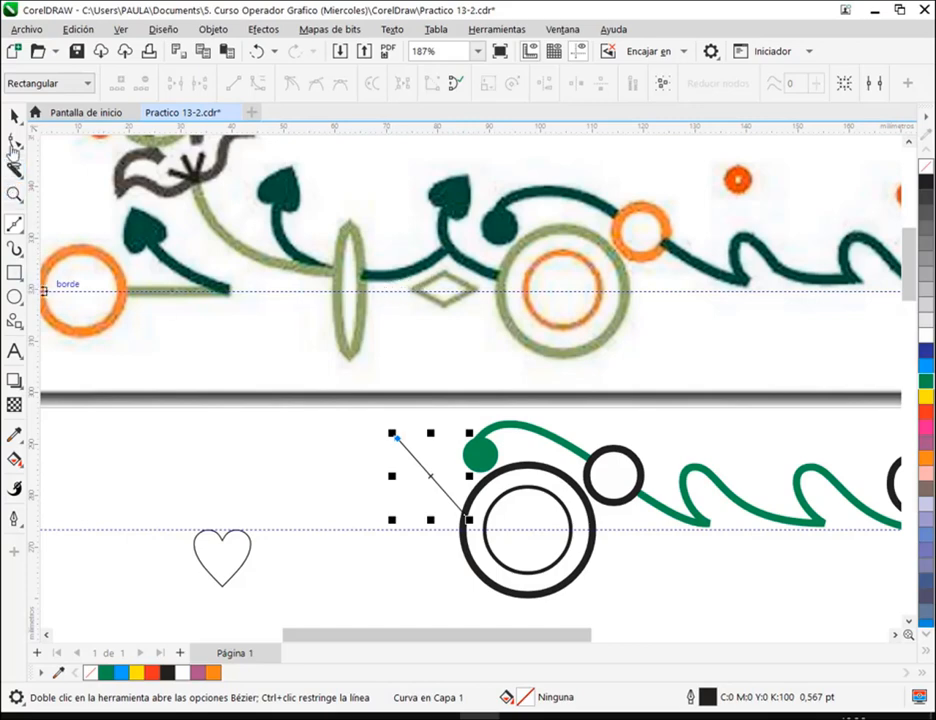
Convert the line to a curve, bow it down and left into a stem about 14 mm wide, and thicken its outline
{"action": "left_click", "coordinate": [14, 142]}
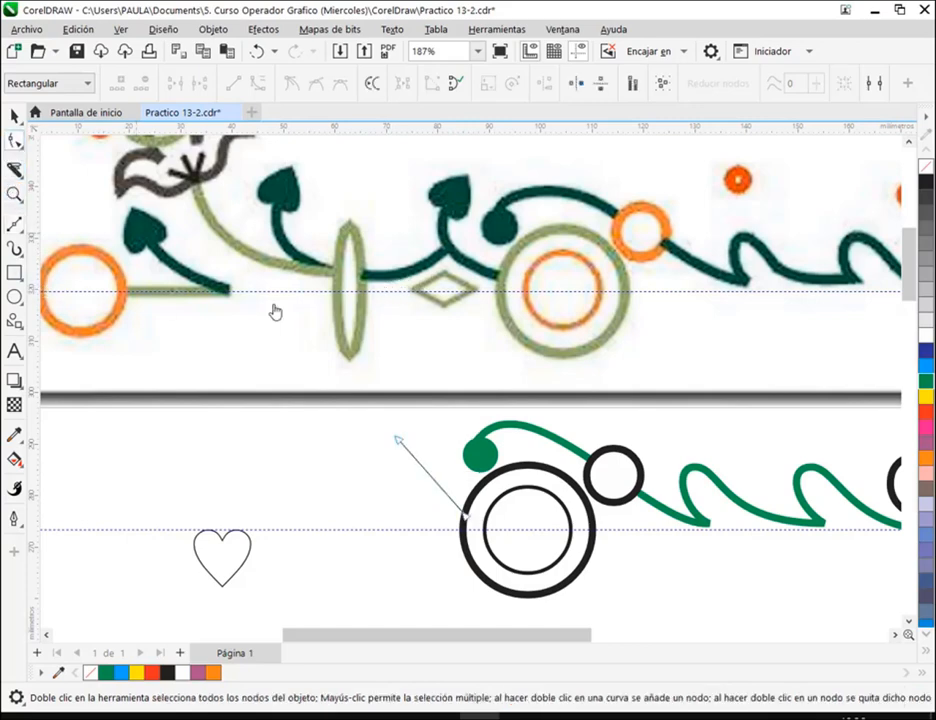
{"action": "right_click", "coordinate": [435, 487]}
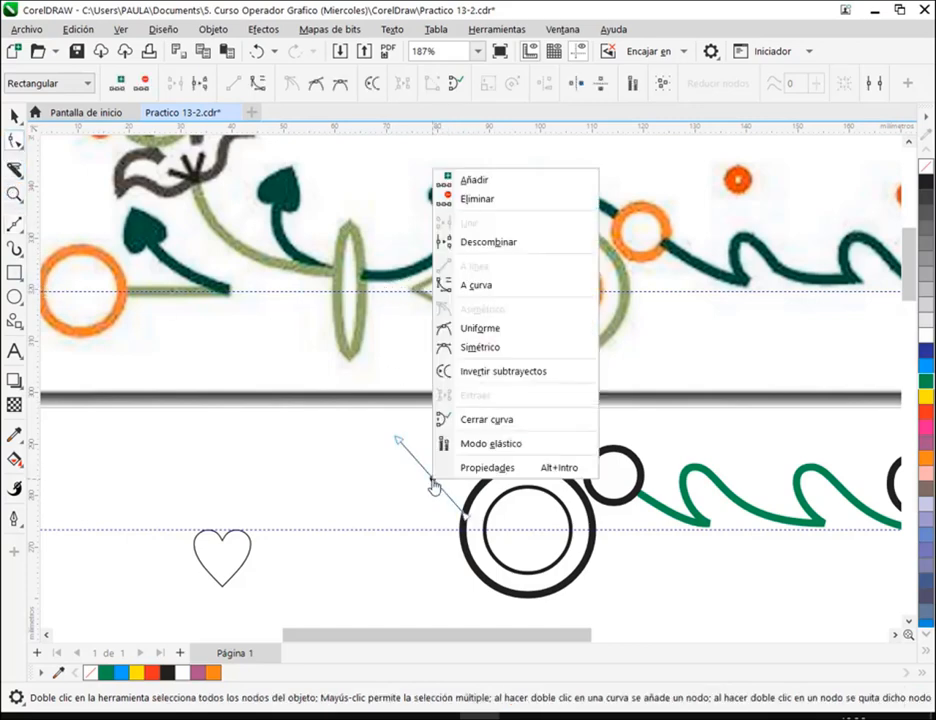
{"action": "left_click", "coordinate": [478, 284]}
{"action": "left_click_drag", "start_coordinate": [432, 484], "coordinate": [398, 489]}
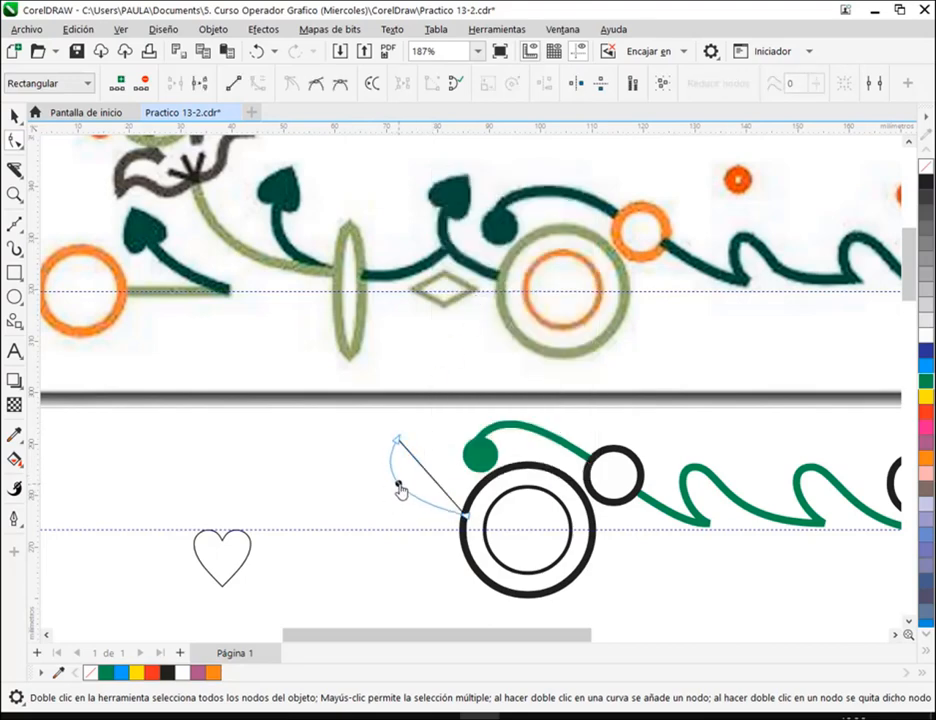
{"action": "double_click", "coordinate": [399, 487]}
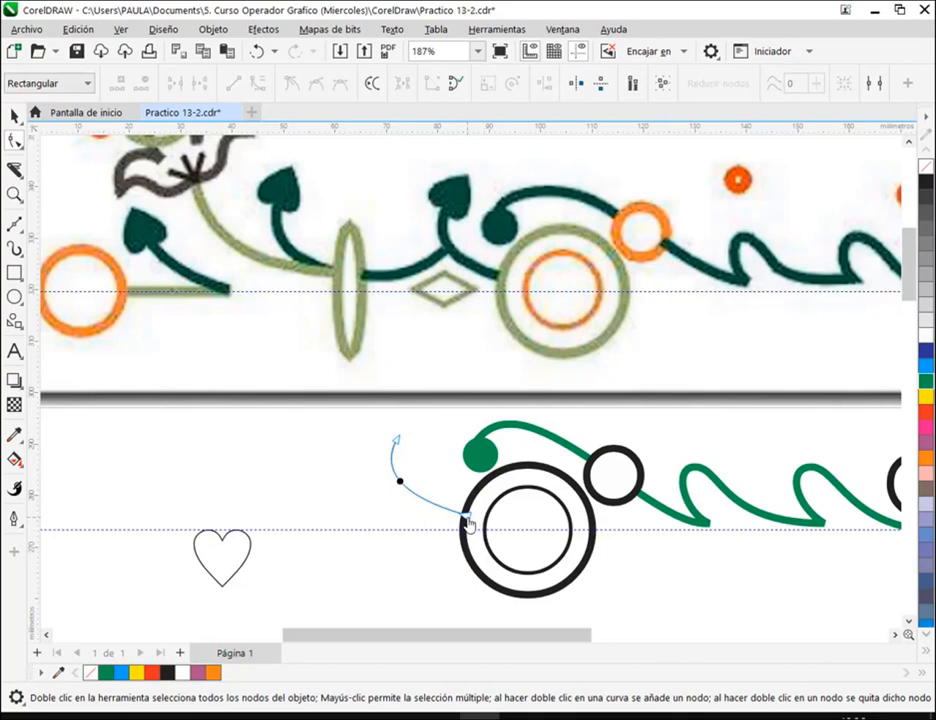
{"action": "left_click", "coordinate": [466, 518]}
{"action": "left_click_drag", "start_coordinate": [399, 450], "coordinate": [417, 518]}
{"action": "left_click", "coordinate": [15, 116]}
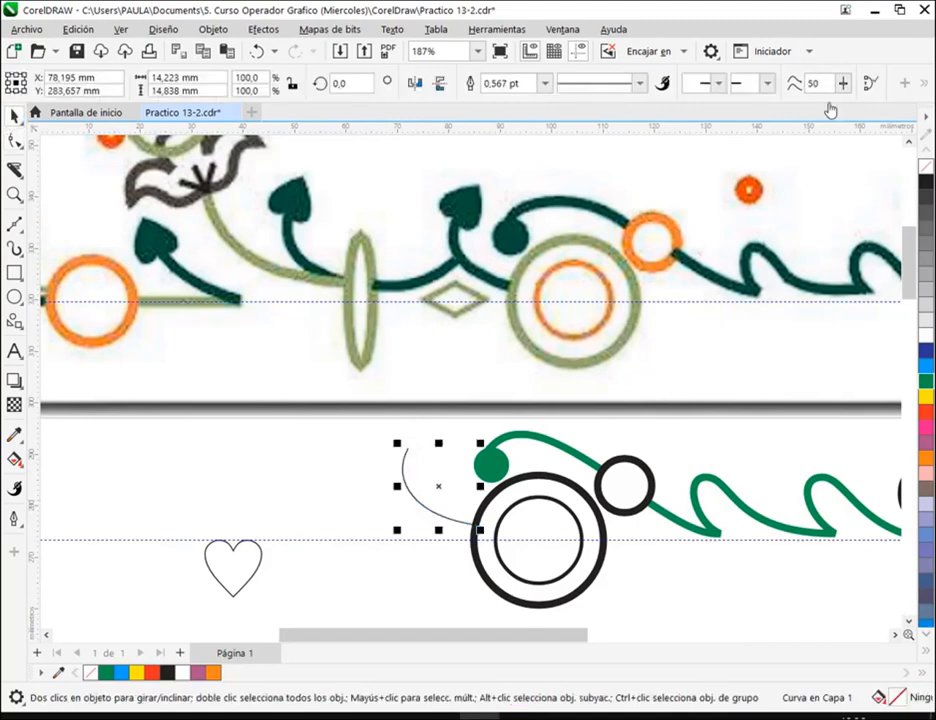
{"action": "left_click", "coordinate": [550, 87]}
{"action": "left_click", "coordinate": [512, 203]}
Place the heart on the stem's upper end, filled with black and rotated to about 157°
{"action": "left_click_drag", "start_coordinate": [240, 570], "coordinate": [322, 389]}
{"action": "left_click", "coordinate": [926, 182]}
{"action": "left_click", "coordinate": [356, 458]}
{"action": "left_click", "coordinate": [364, 494]}
{"action": "left_click_drag", "start_coordinate": [364, 494], "coordinate": [425, 454]}
{"action": "scroll", "coordinate": [462, 428], "scroll_direction": "up", "scroll_amount": 3}
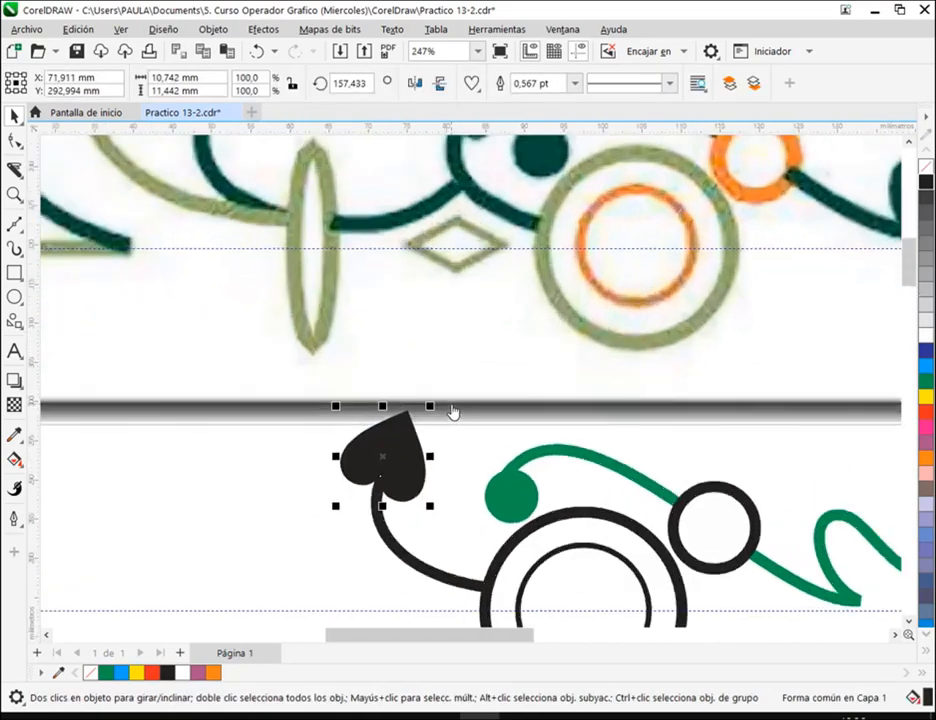
{"action": "left_click_drag", "start_coordinate": [403, 497], "coordinate": [435, 438]}
{"action": "left_click_drag", "start_coordinate": [435, 438], "coordinate": [397, 505]}
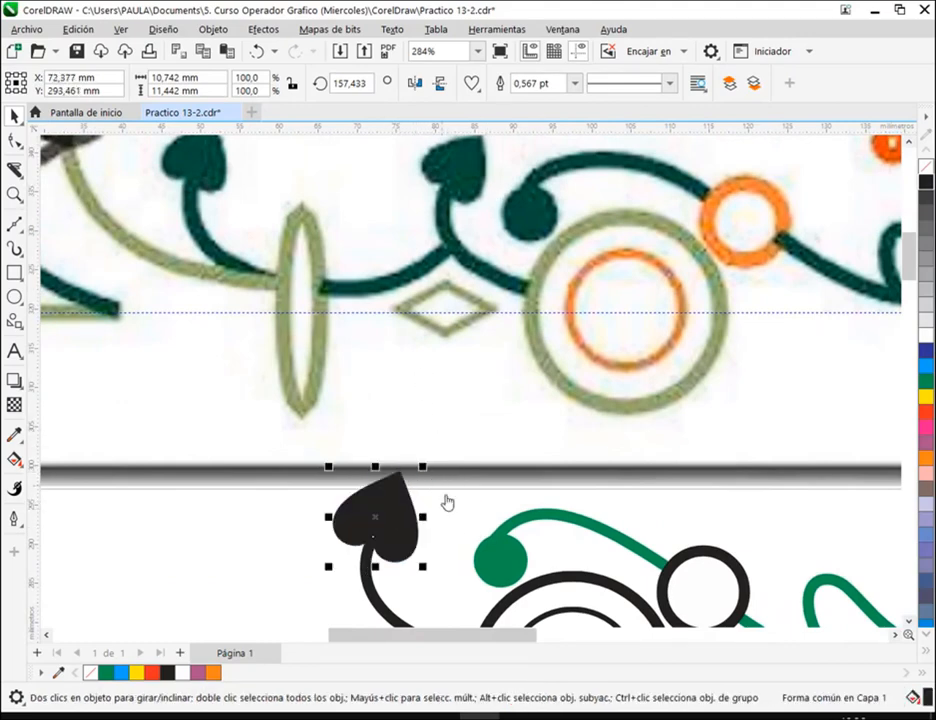
Try rotating the heart to about 146° and shifting it slightly right on the stem
{"action": "left_click", "coordinate": [393, 506]}
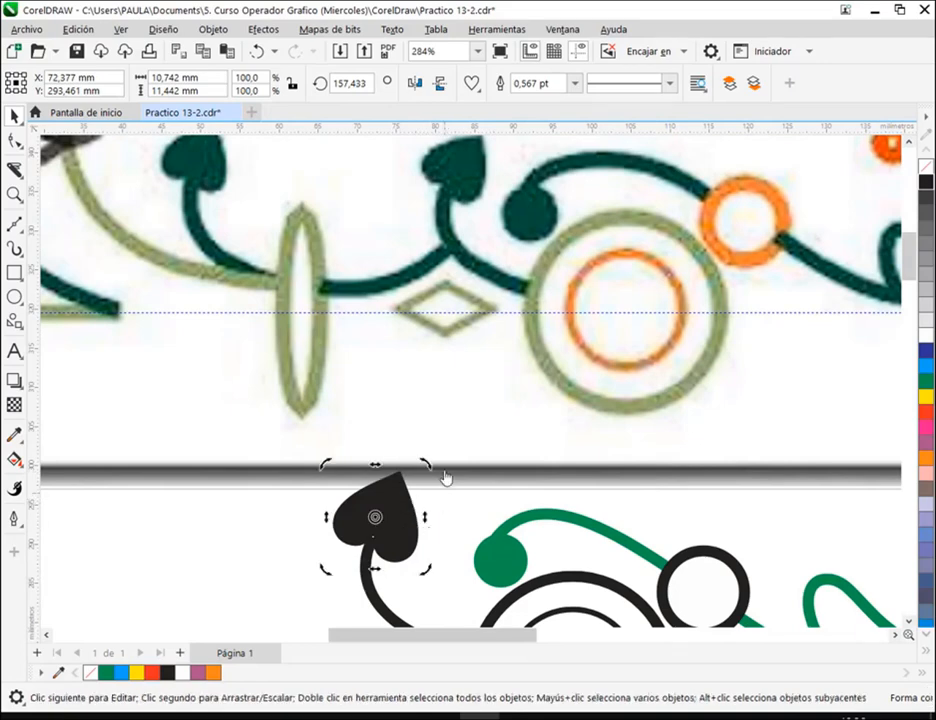
{"action": "left_click_drag", "start_coordinate": [428, 470], "coordinate": [441, 483]}
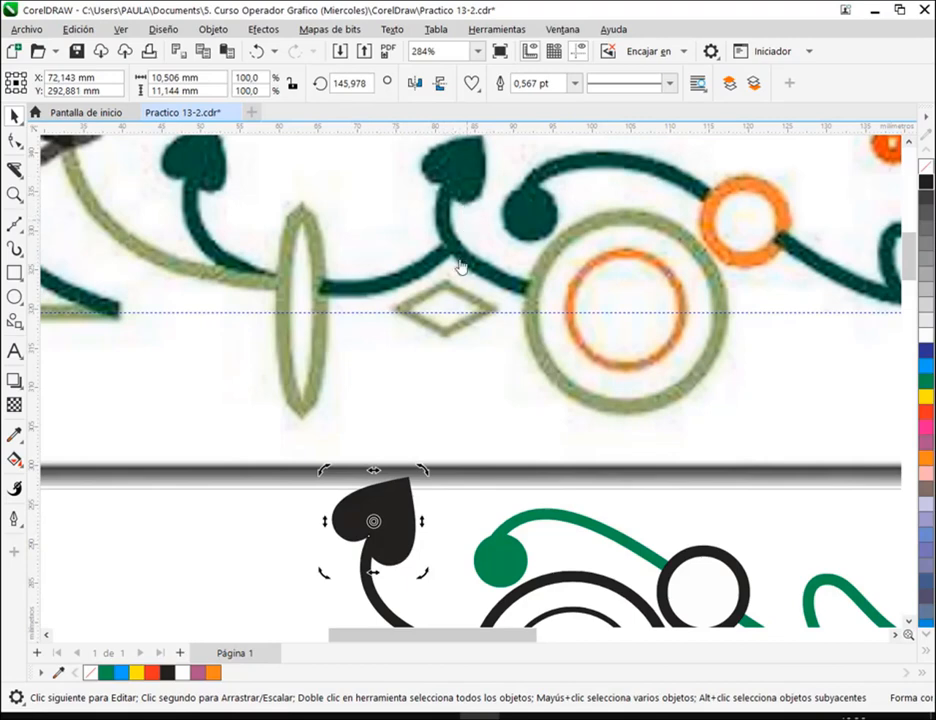
{"action": "left_click", "coordinate": [449, 523]}
{"action": "left_click_drag", "start_coordinate": [387, 539], "coordinate": [401, 539]}
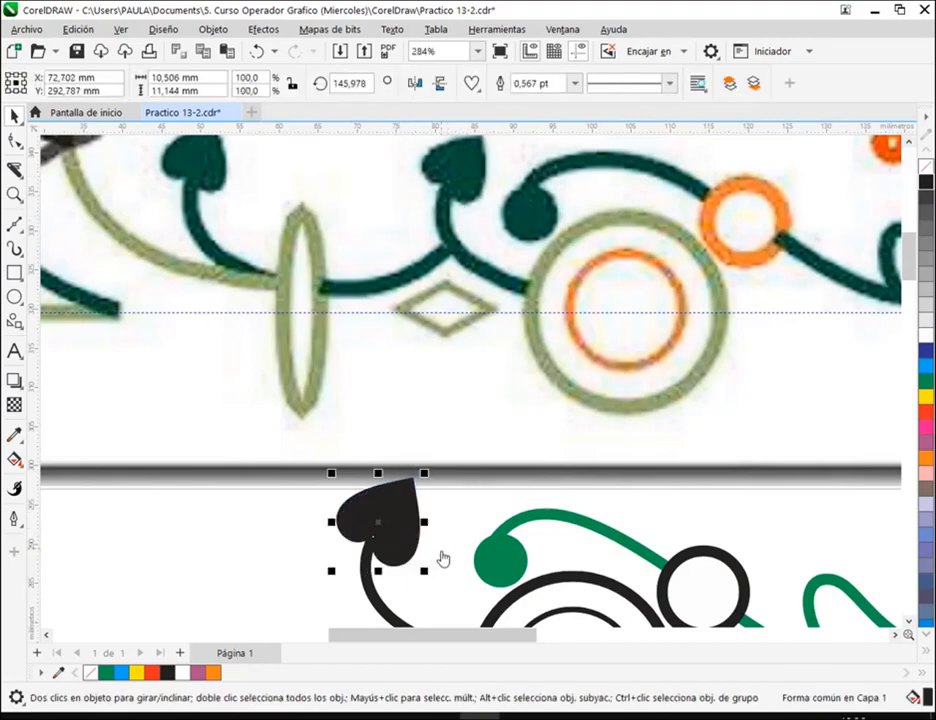
{"action": "key", "text": "ctrl+z"}
{"action": "key", "text": "ctrl+z"}
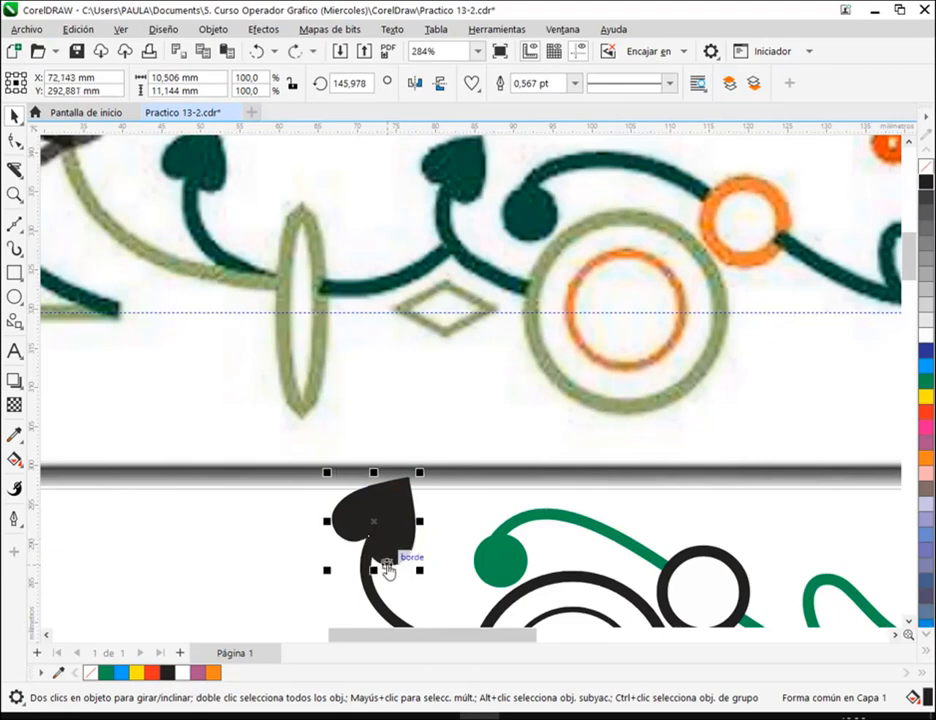
Shift the heart slightly, move its rotation centre to where it meets the stem, and rotate it to about 149°
{"action": "scroll", "coordinate": [376, 575], "scroll_direction": "up", "scroll_amount": 4}
{"action": "left_click_drag", "start_coordinate": [421, 502], "coordinate": [419, 504]}
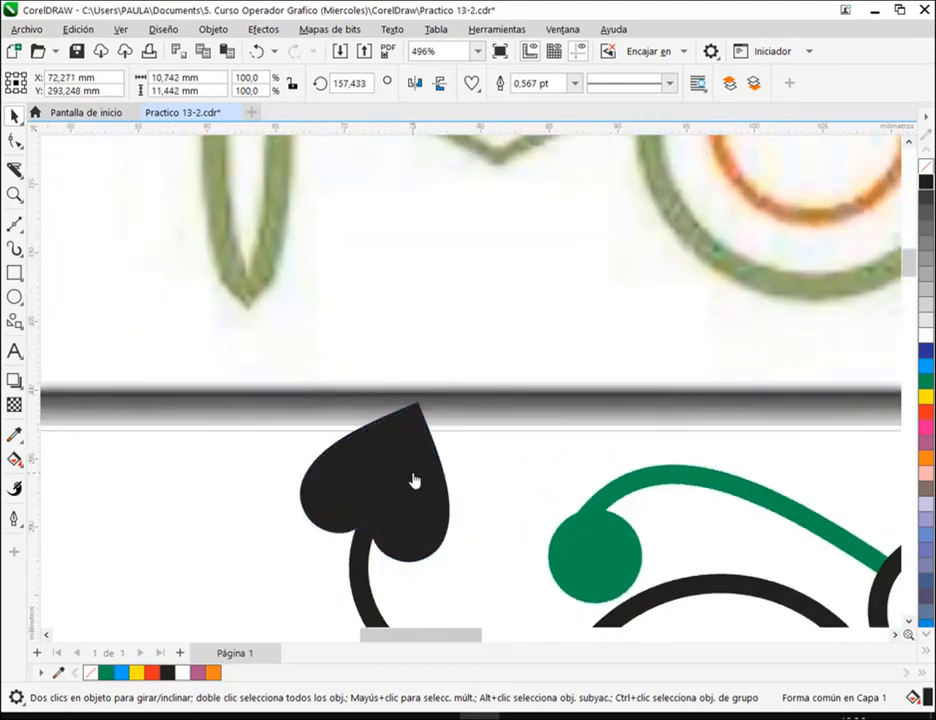
{"action": "left_click", "coordinate": [415, 482]}
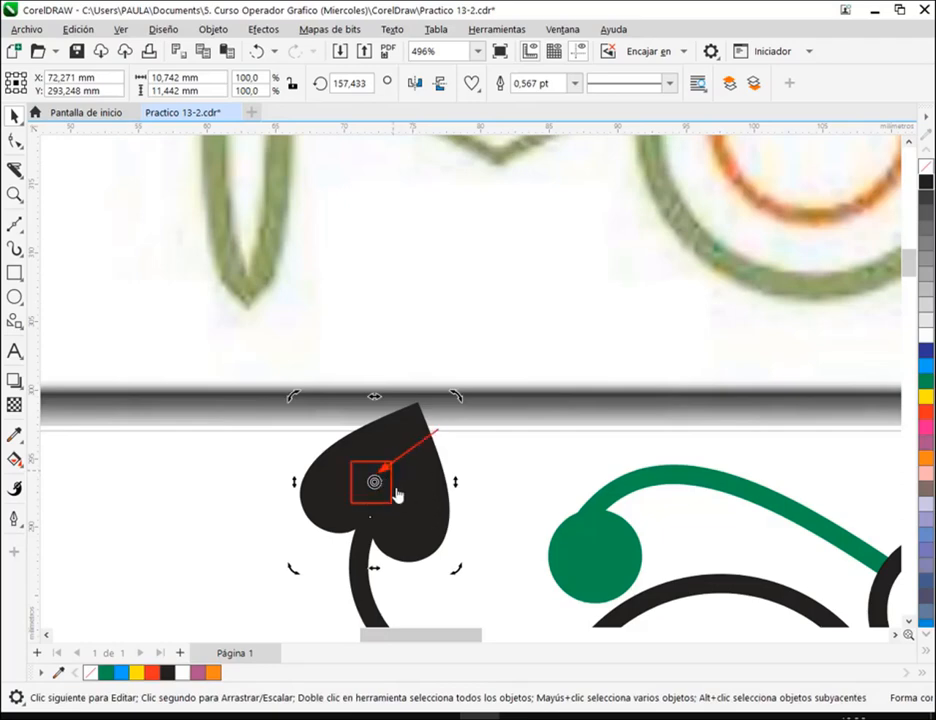
{"action": "left_click_drag", "start_coordinate": [375, 488], "coordinate": [370, 517]}
{"action": "left_click_drag", "start_coordinate": [454, 400], "coordinate": [478, 419]}
{"action": "left_click", "coordinate": [529, 487]}
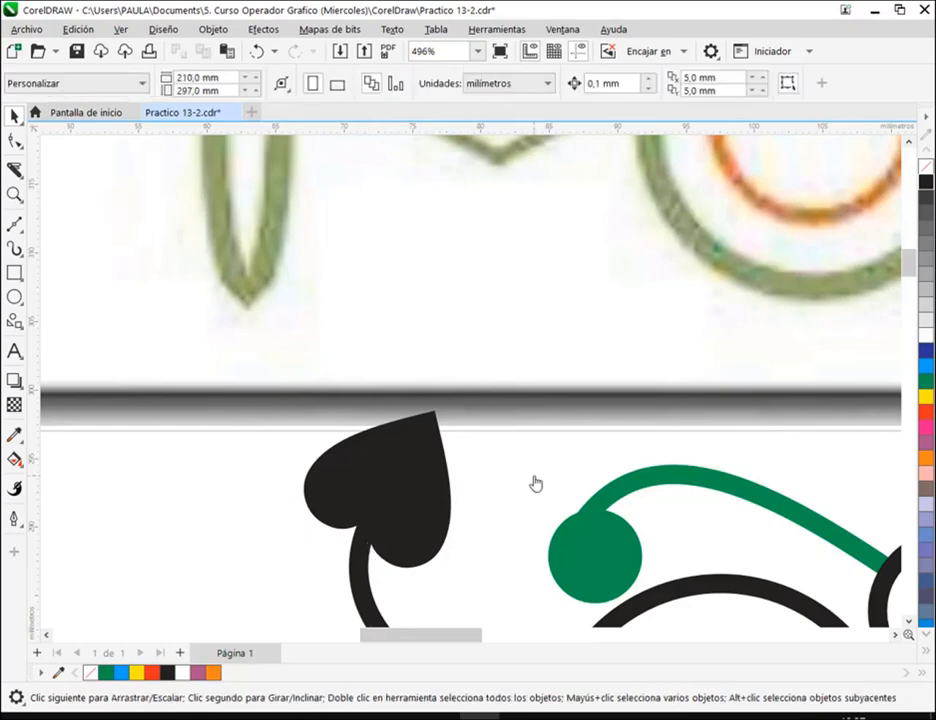
Scale the black heart down about its centre to about 82%, roughly 8.7 mm wide and 9.2 mm high
{"action": "scroll", "coordinate": [537, 484], "scroll_direction": "down", "scroll_amount": 3}
{"action": "scroll", "coordinate": [537, 483], "scroll_direction": "down", "scroll_amount": 1}
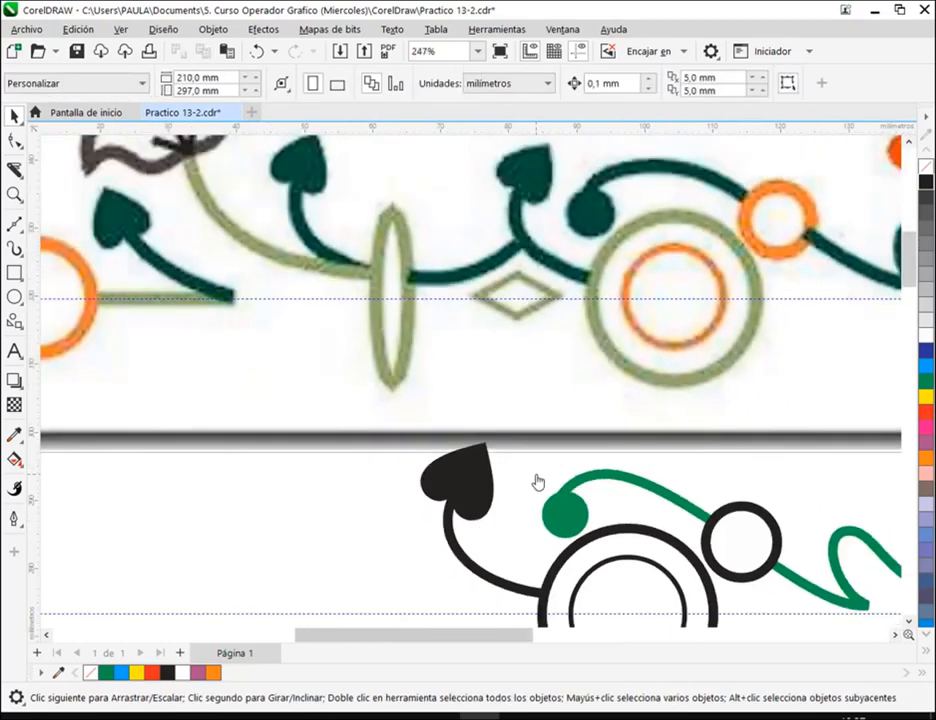
{"action": "scroll", "coordinate": [532, 486], "scroll_direction": "down", "scroll_amount": 1}
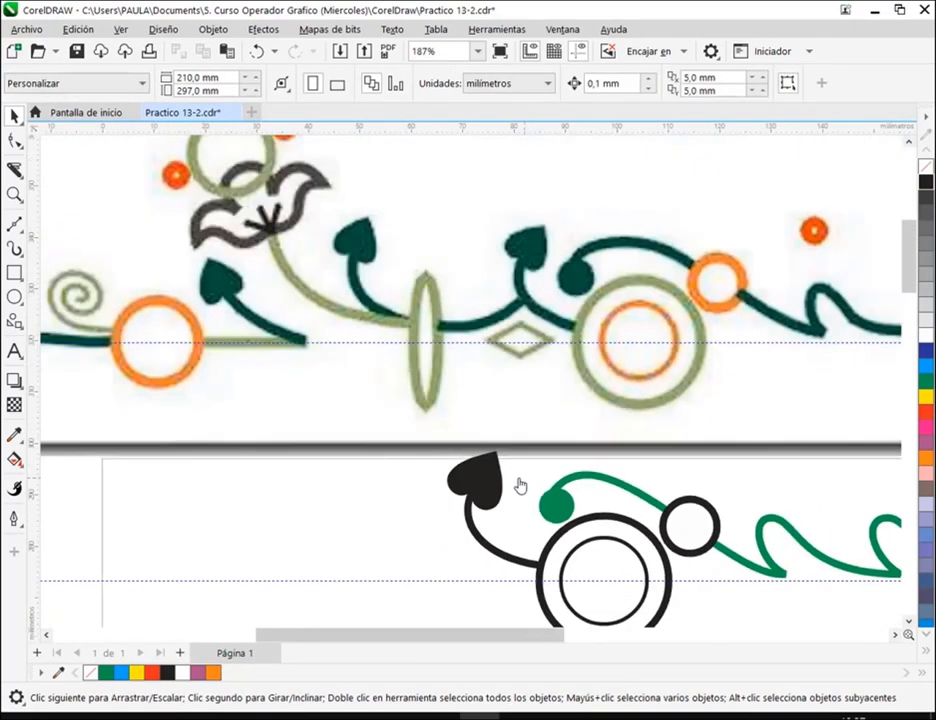
{"action": "left_click", "coordinate": [488, 485]}
{"action": "scroll", "coordinate": [493, 487], "scroll_direction": "up", "scroll_amount": 2}
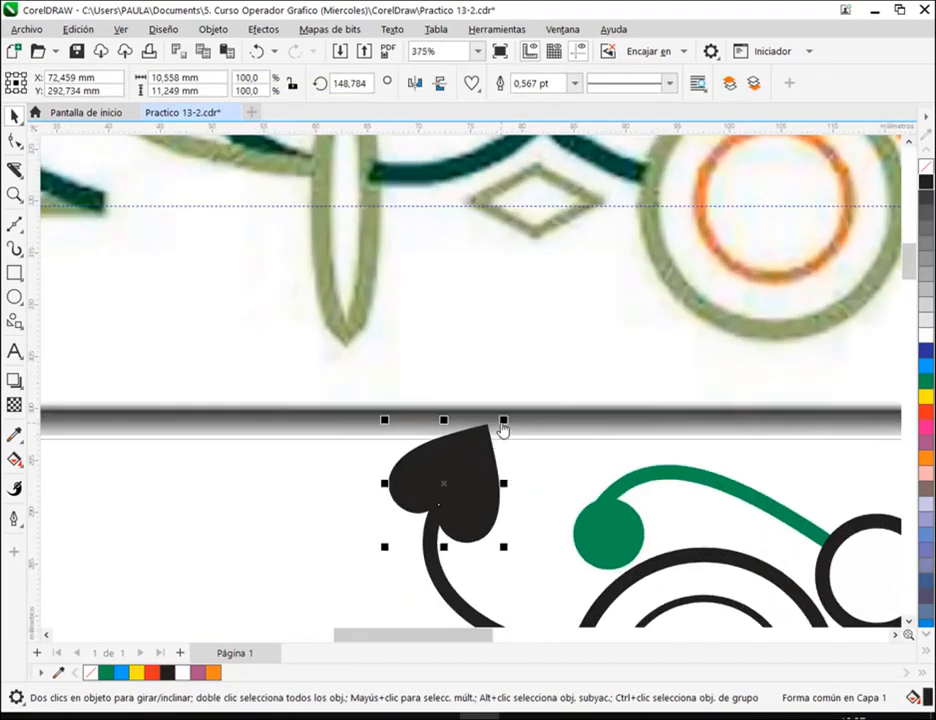
{"action": "left_click_drag", "start_coordinate": [507, 425], "coordinate": [508, 437]}
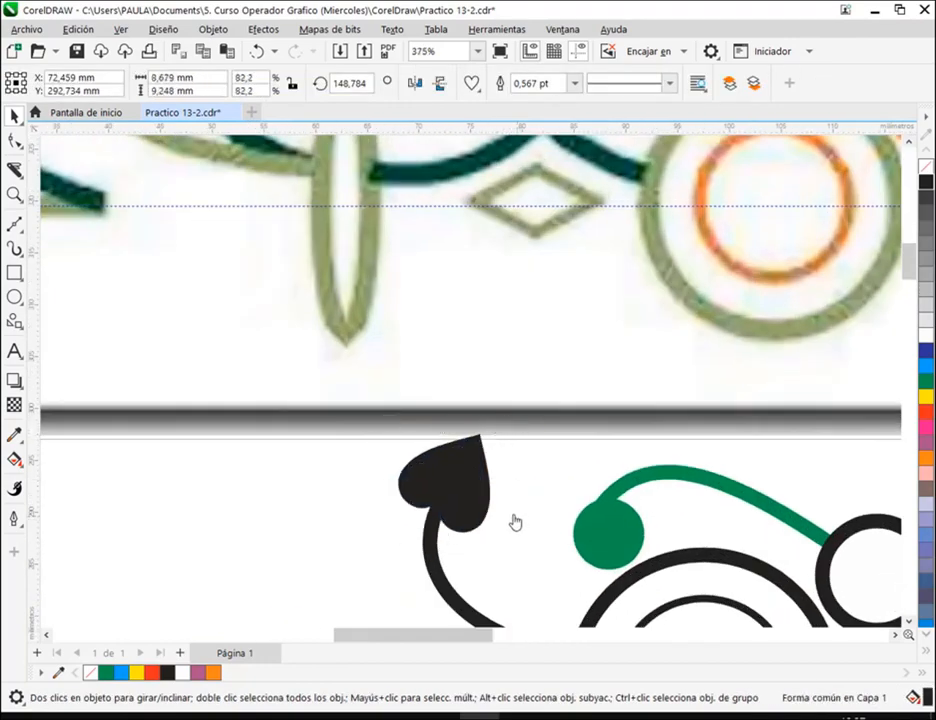
{"action": "left_click", "coordinate": [518, 522]}
{"action": "scroll", "coordinate": [522, 525], "scroll_direction": "down", "scroll_amount": 2}
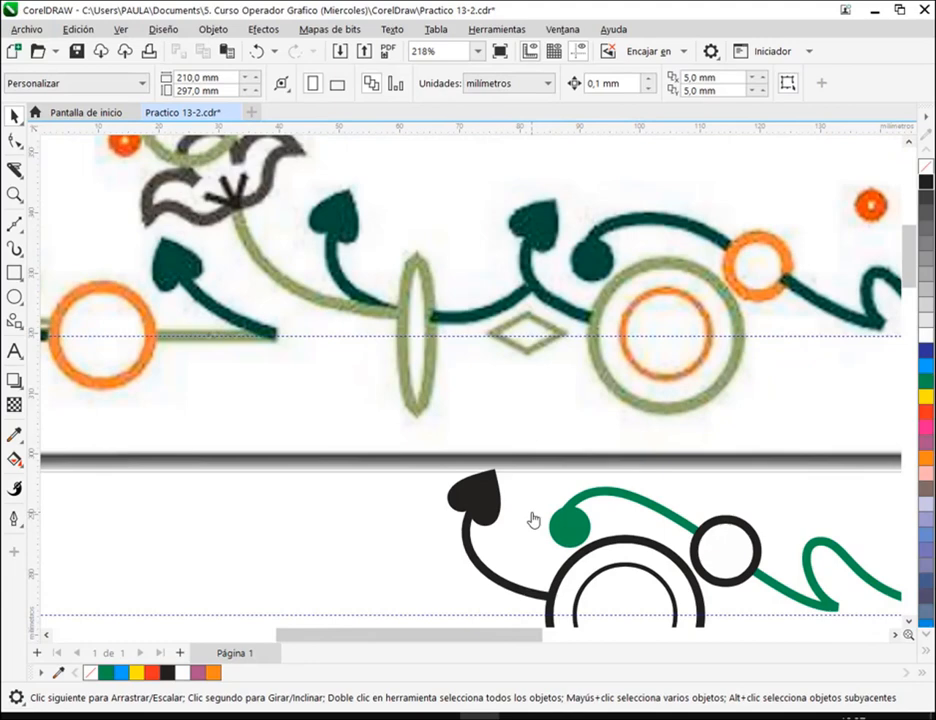
Move the stem's top node slightly right to tighten its curve, and shift the heart along to sit on it
{"action": "left_click_drag", "start_coordinate": [524, 543], "coordinate": [400, 508]}
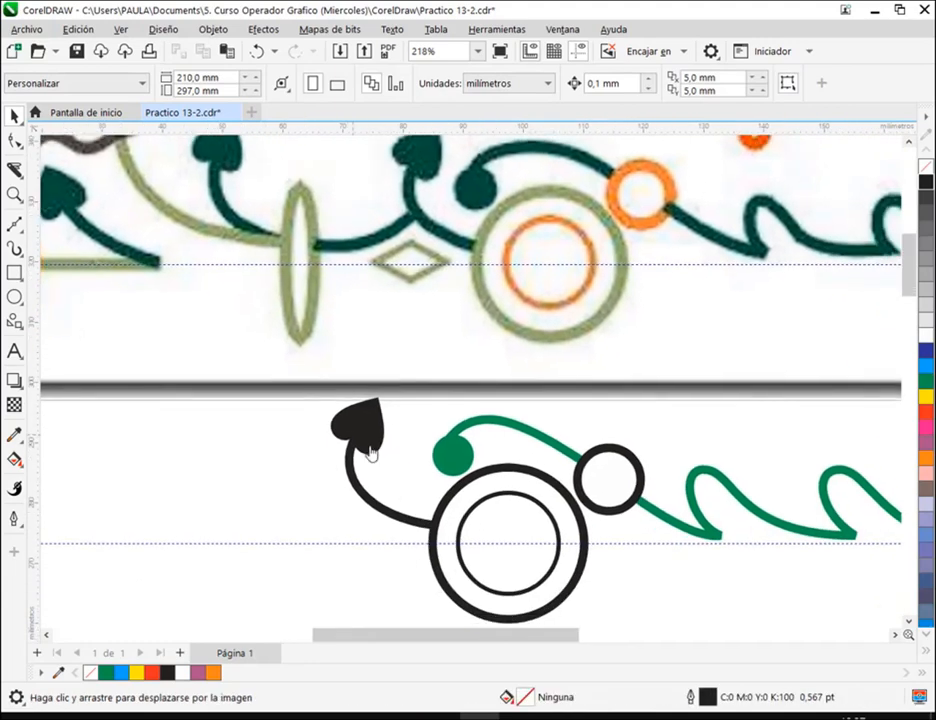
{"action": "left_click", "coordinate": [12, 147]}
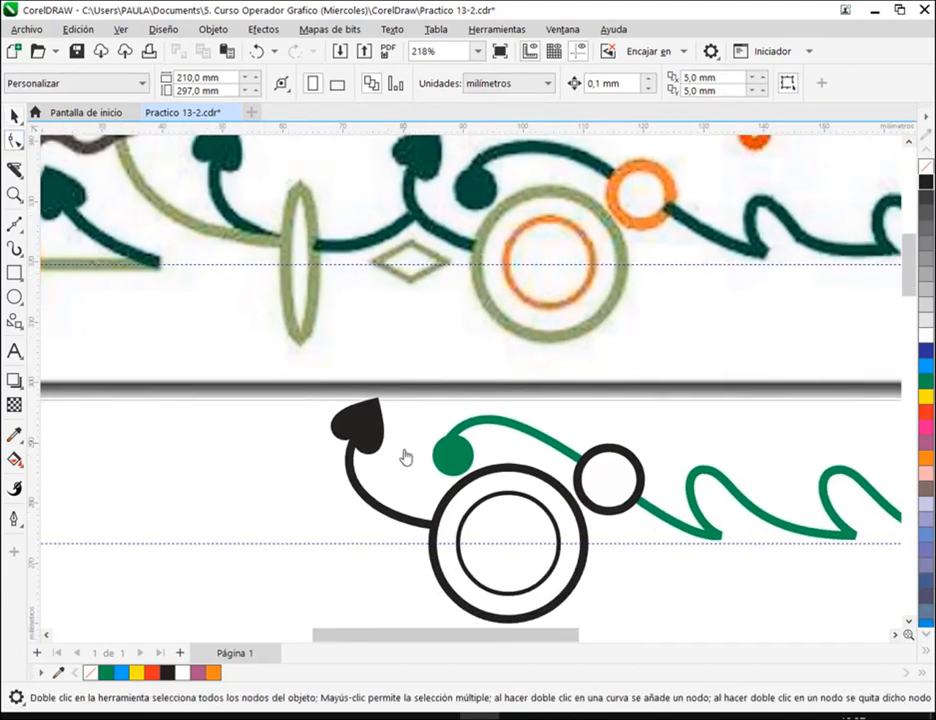
{"action": "left_click", "coordinate": [350, 475]}
{"action": "scroll", "coordinate": [355, 469], "scroll_direction": "up", "scroll_amount": 1}
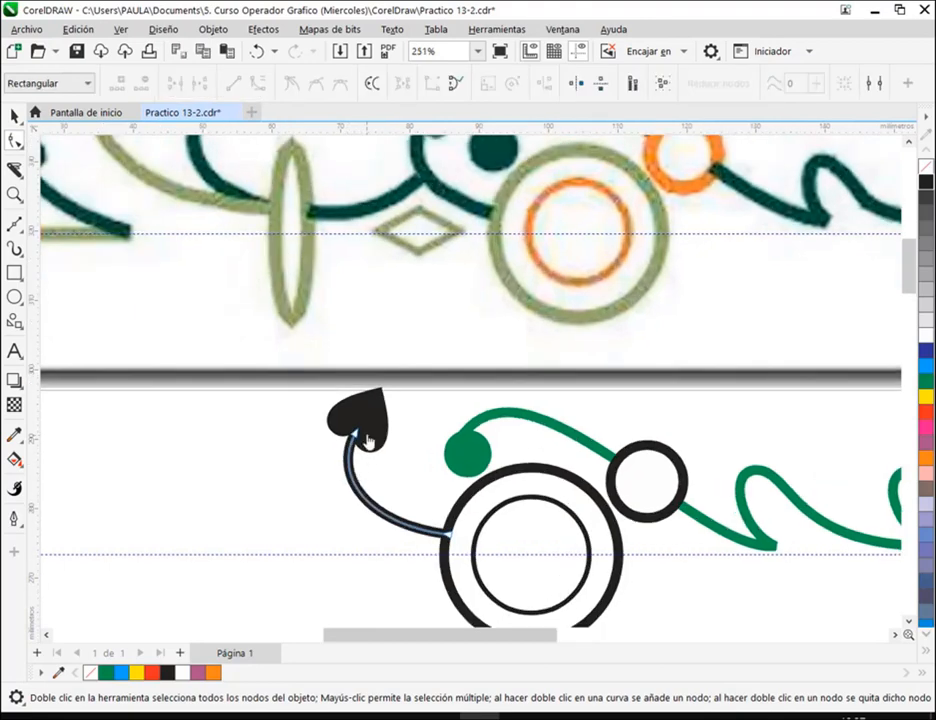
{"action": "mouse_move", "coordinate": [357, 440]}
{"action": "left_mouse_down"}
{"action": "mouse_move", "coordinate": [375, 448]}
{"action": "mouse_move", "coordinate": [386, 418]}
{"action": "mouse_move", "coordinate": [398, 436]}
{"action": "mouse_move", "coordinate": [431, 404]}
{"action": "mouse_move", "coordinate": [428, 389]}
{"action": "mouse_move", "coordinate": [370, 440]}
{"action": "left_mouse_up"}
{"action": "left_click", "coordinate": [10, 118]}
{"action": "left_click", "coordinate": [372, 582]}
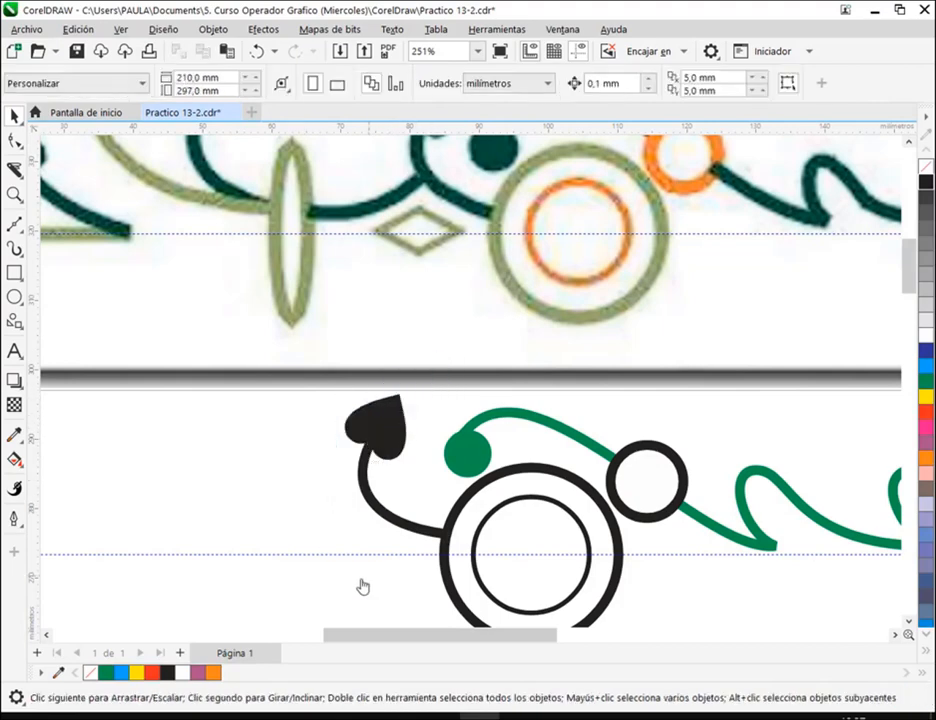
Select the heart's stem curve for node editing with the Shape tool
{"action": "scroll", "coordinate": [382, 570], "scroll_direction": "down", "scroll_amount": 3}
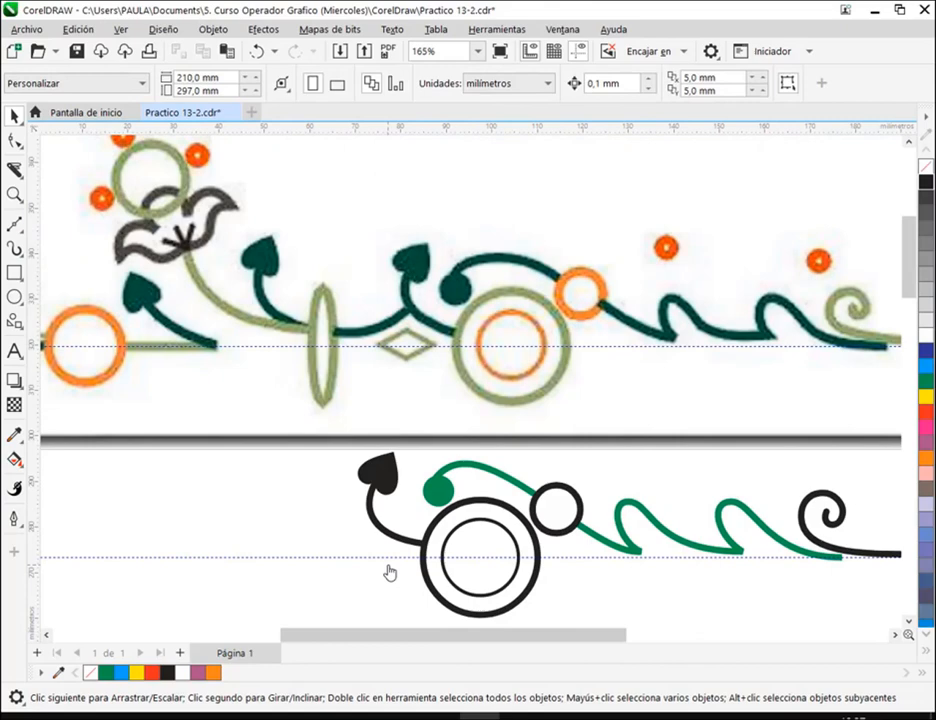
{"action": "left_click", "coordinate": [14, 141]}
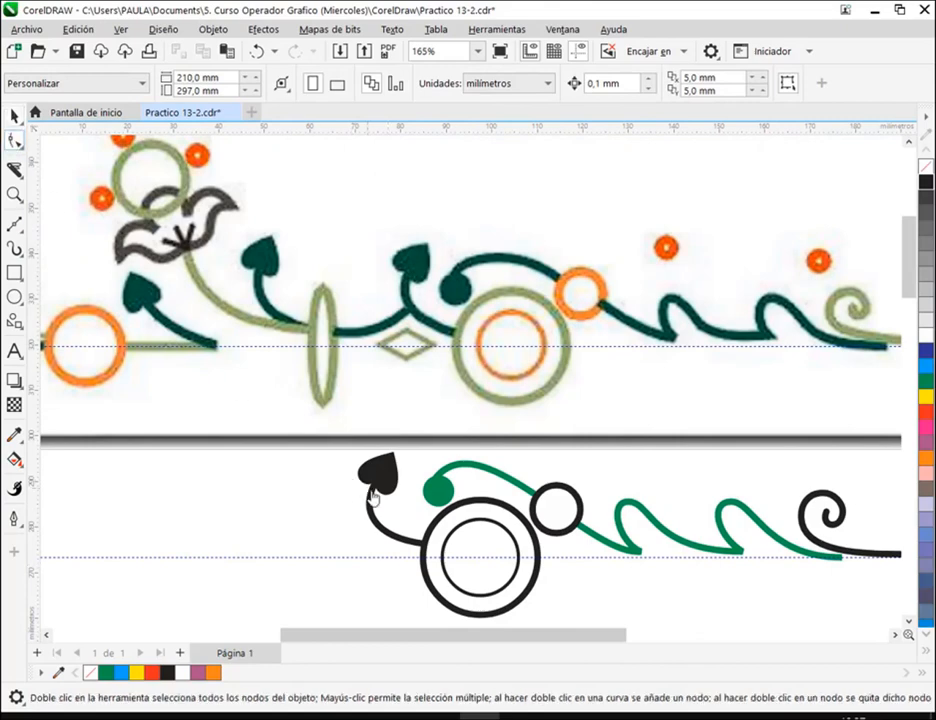
{"action": "left_click", "coordinate": [368, 510]}
{"action": "scroll", "coordinate": [425, 552], "scroll_direction": "up", "scroll_amount": 2}
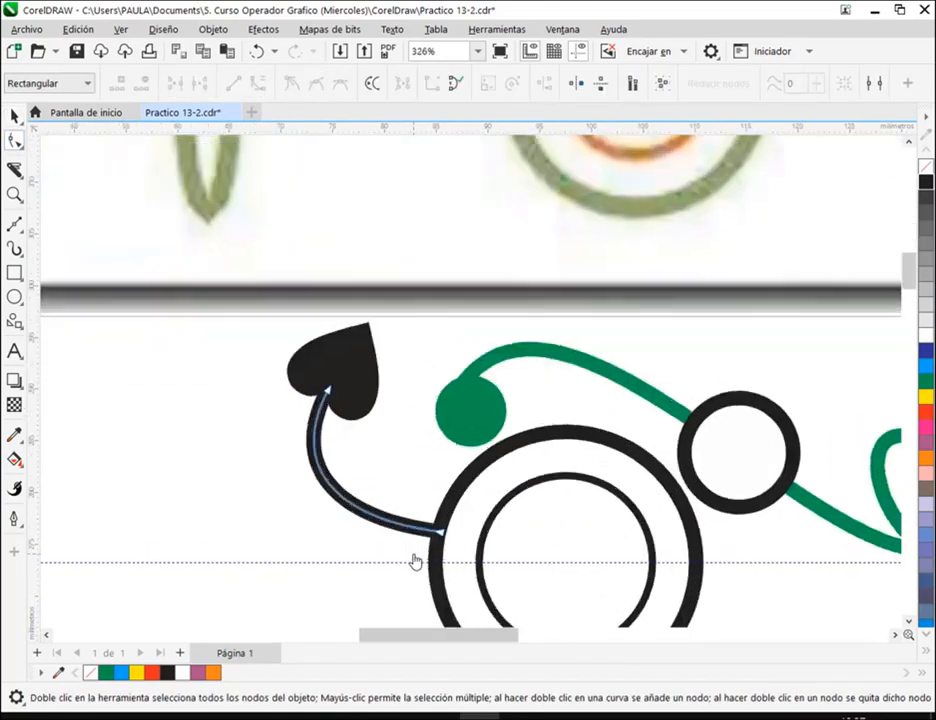
Move the heart stem's lower end node down along the large double circle's edge and finish editing the curve
{"action": "left_click_drag", "start_coordinate": [447, 541], "coordinate": [437, 558]}
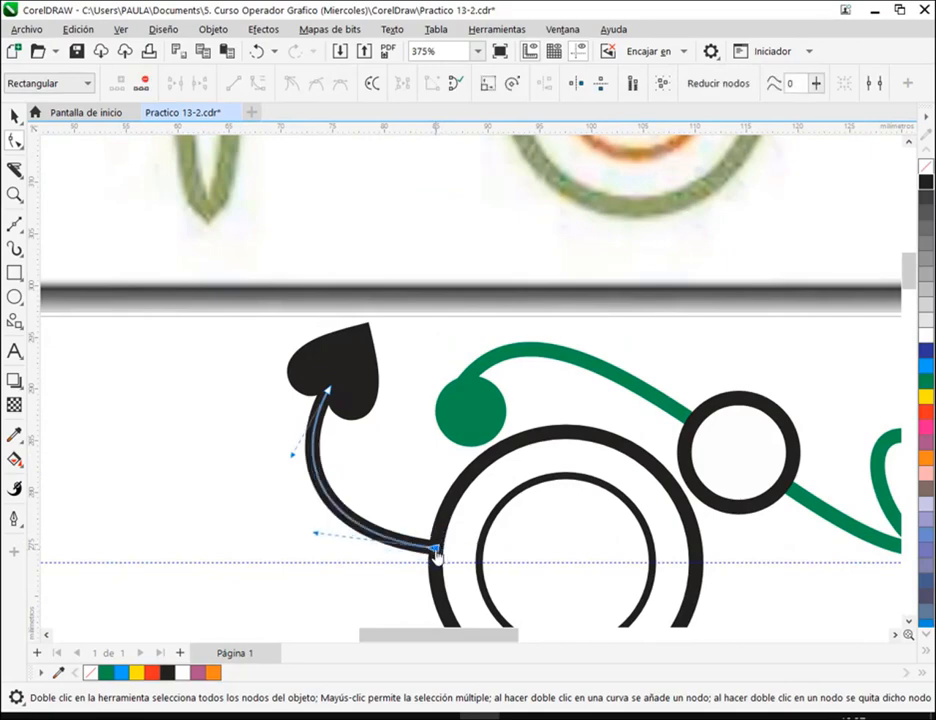
{"action": "scroll", "coordinate": [437, 558], "scroll_direction": "down", "scroll_amount": 1}
{"action": "scroll", "coordinate": [437, 558], "scroll_direction": "down", "scroll_amount": 4}
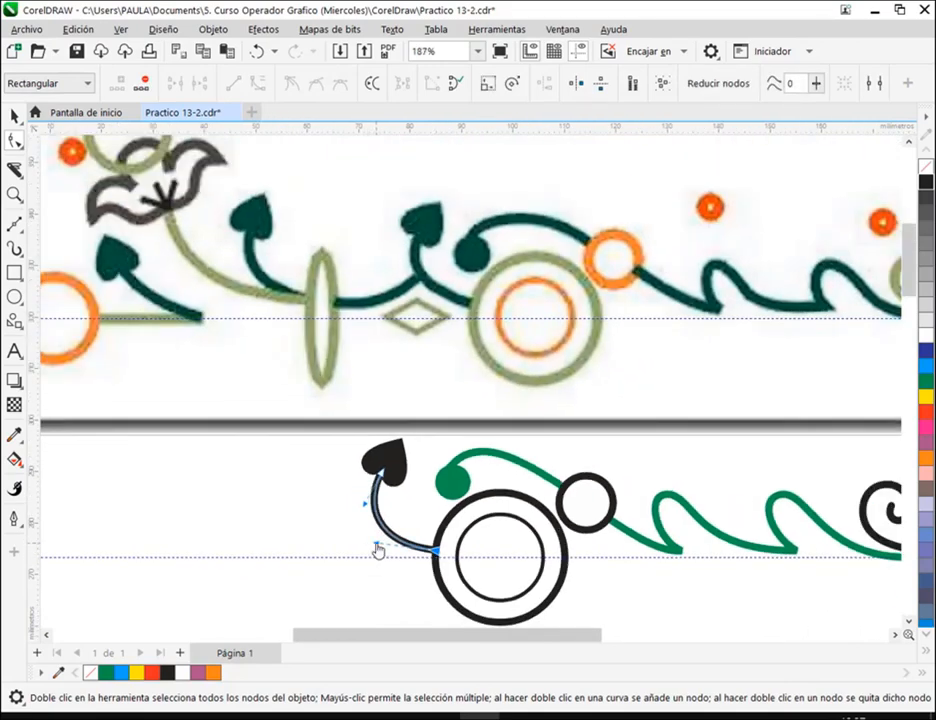
{"action": "left_click", "coordinate": [366, 511]}
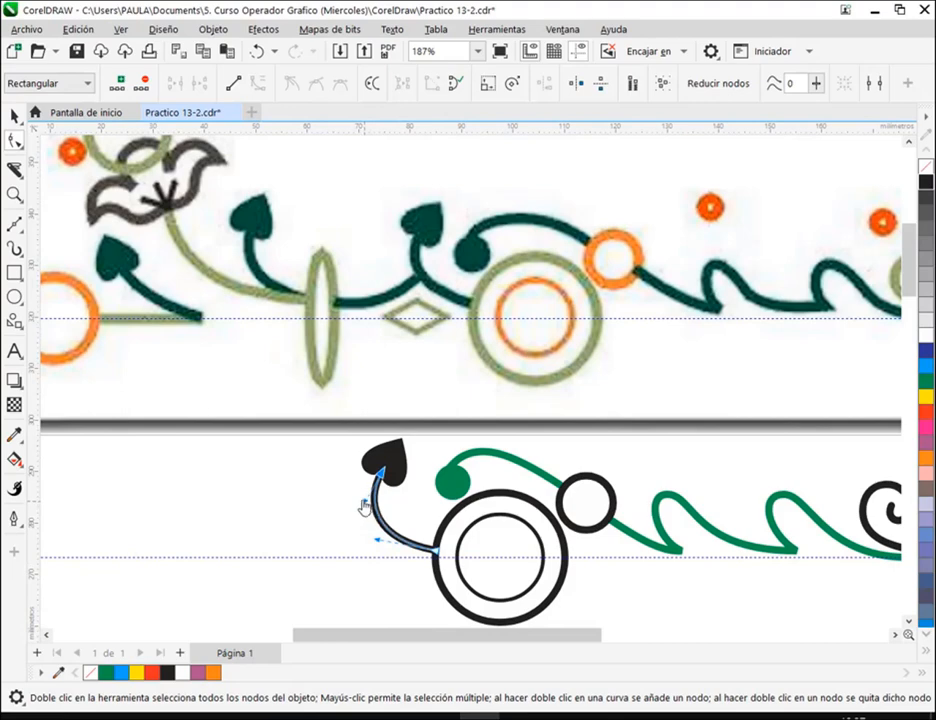
{"action": "left_click", "coordinate": [13, 116]}
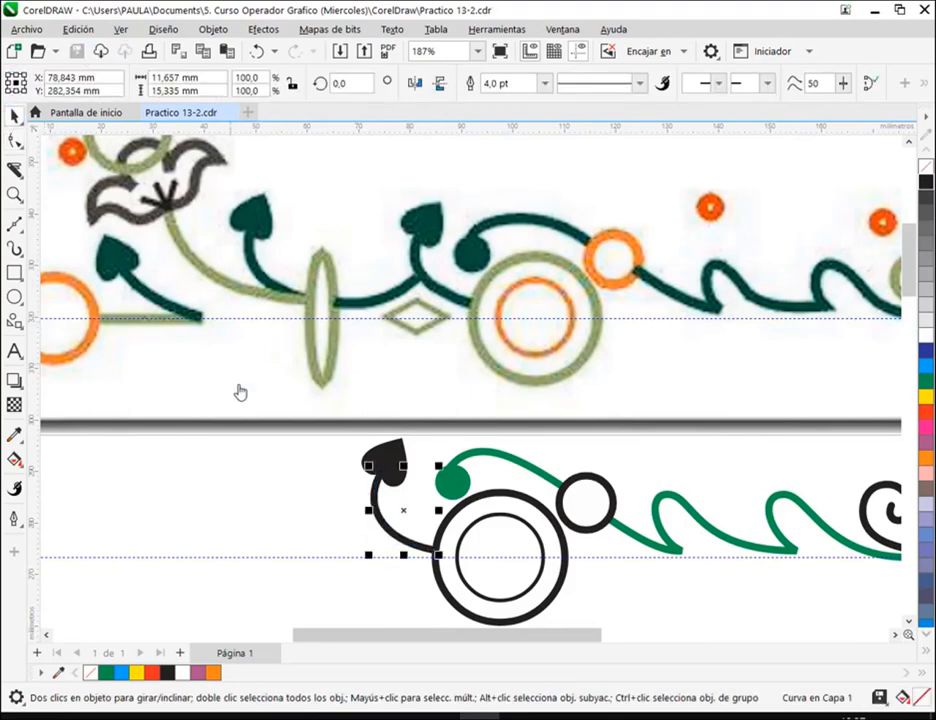
{"action": "left_click", "coordinate": [457, 516]}
Duplicate the black heart and its stem about 35 mm to the left, and raise the copy slightly
{"action": "scroll", "coordinate": [456, 513], "scroll_direction": "down", "scroll_amount": 3}
{"action": "scroll", "coordinate": [410, 522], "scroll_direction": "up", "scroll_amount": 3}
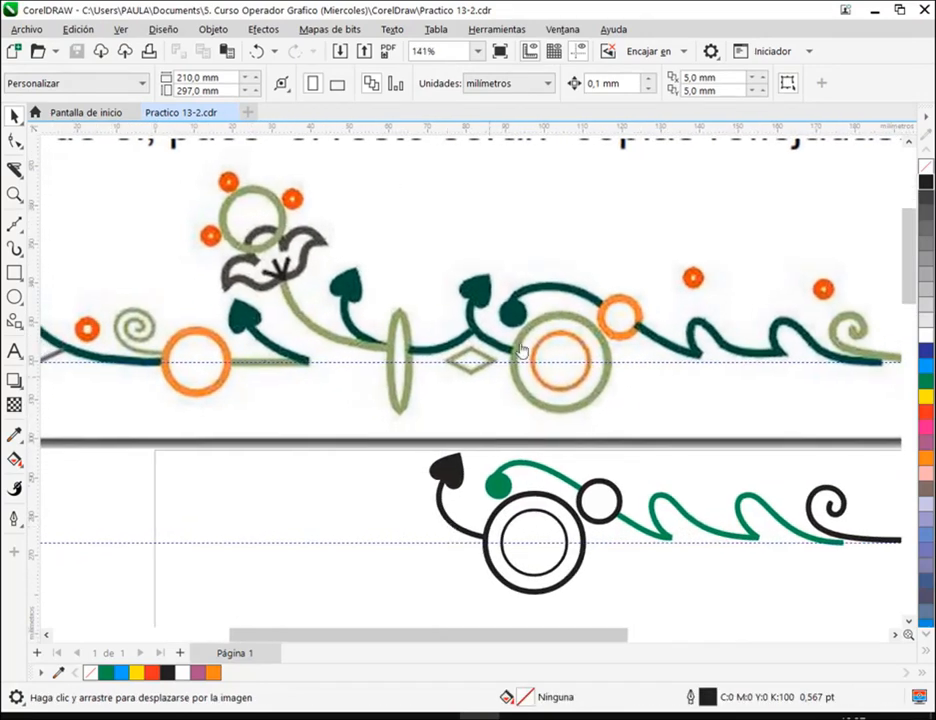
{"action": "left_click_drag", "start_coordinate": [383, 574], "coordinate": [489, 446]}
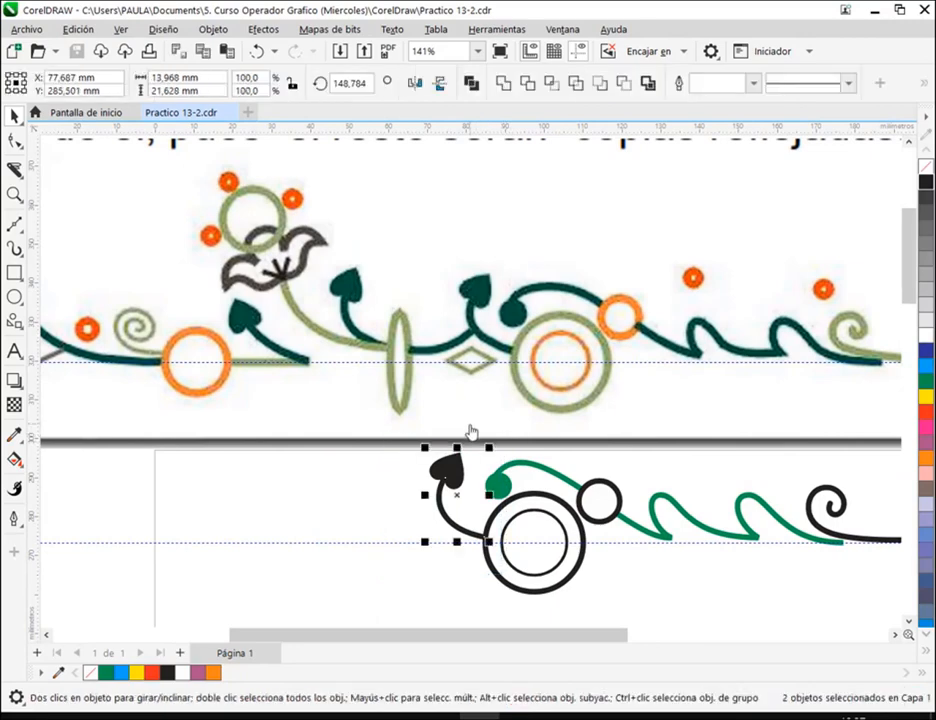
{"action": "left_click_drag", "start_coordinate": [449, 493], "coordinate": [318, 487]}
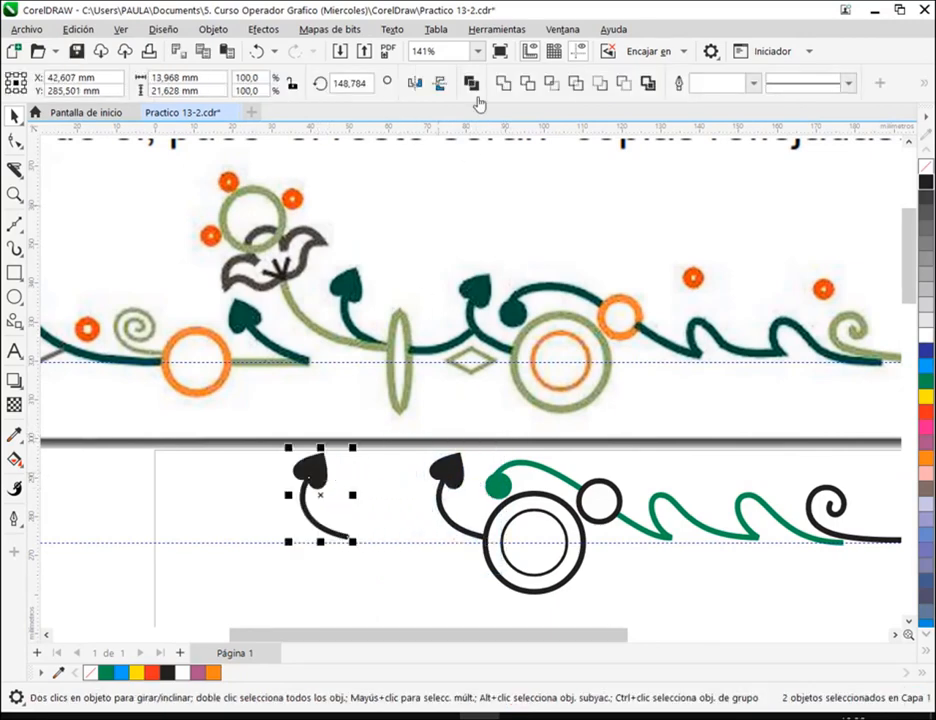
{"action": "left_click_drag", "start_coordinate": [492, 284], "coordinate": [490, 275]}
{"action": "key", "text": "Delete"}
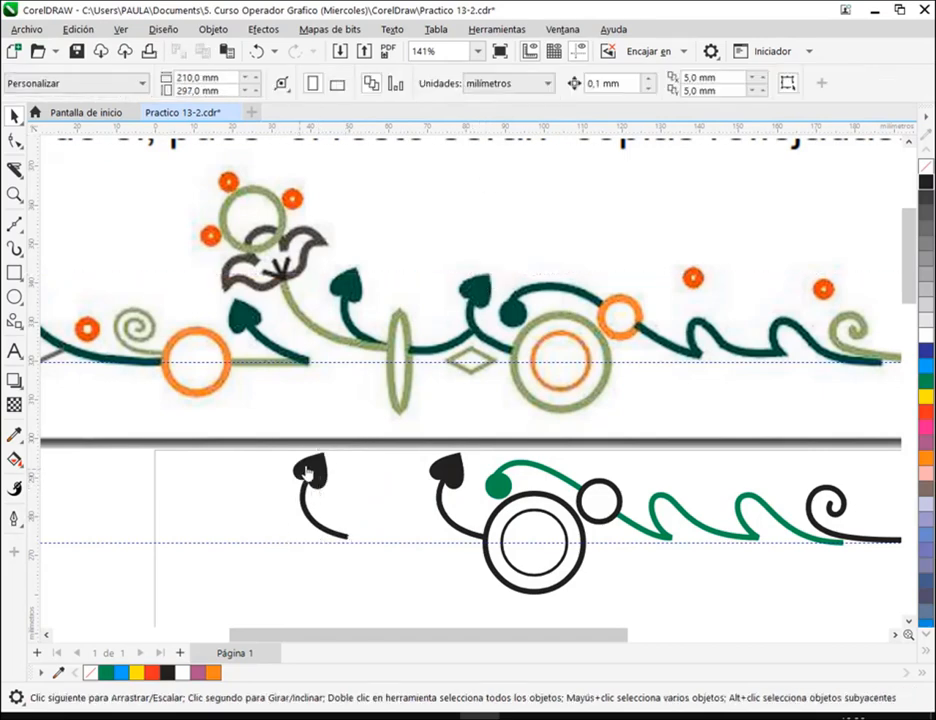
{"action": "left_click_drag", "start_coordinate": [259, 570], "coordinate": [361, 445]}
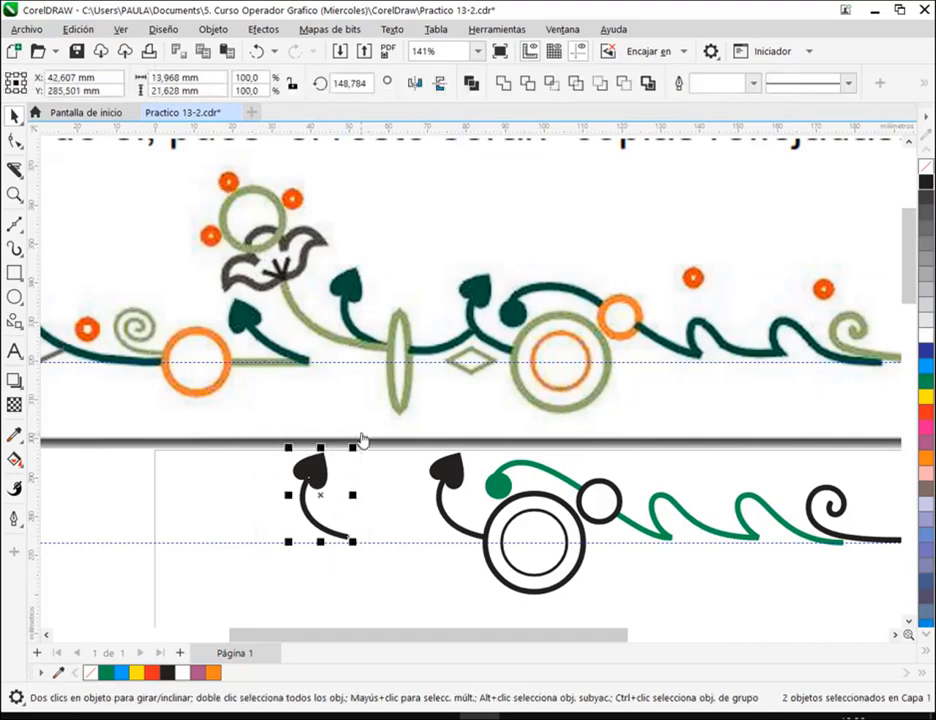
{"action": "key", "text": "Up"}
Stretch the copied stem's free end to the neighbouring heart's stem and bend the curve downward into a wide arc
{"action": "left_click", "coordinate": [14, 141]}
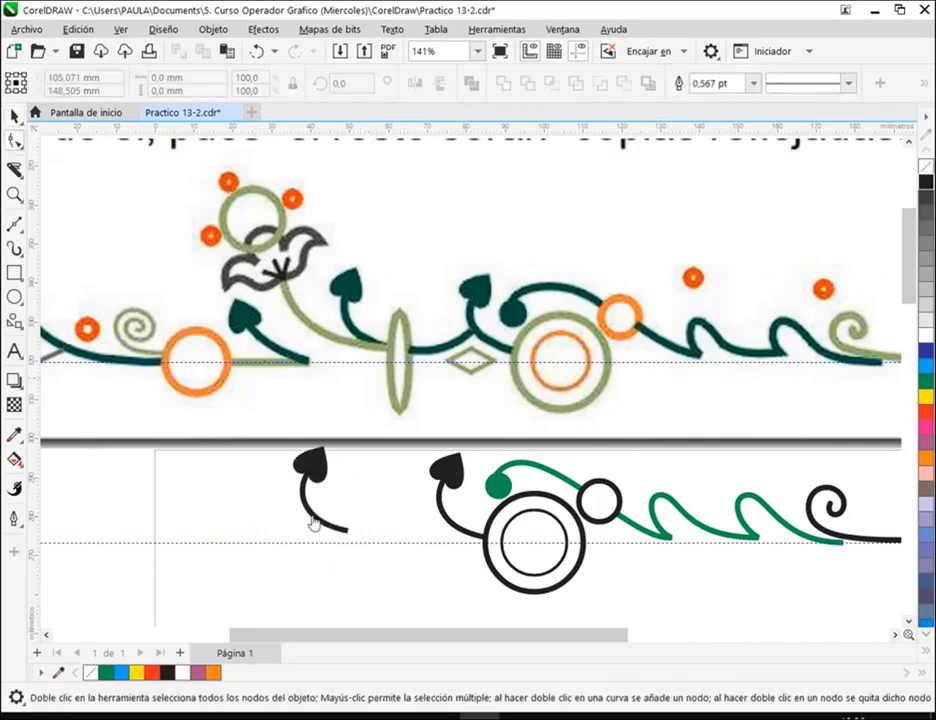
{"action": "left_click", "coordinate": [342, 537]}
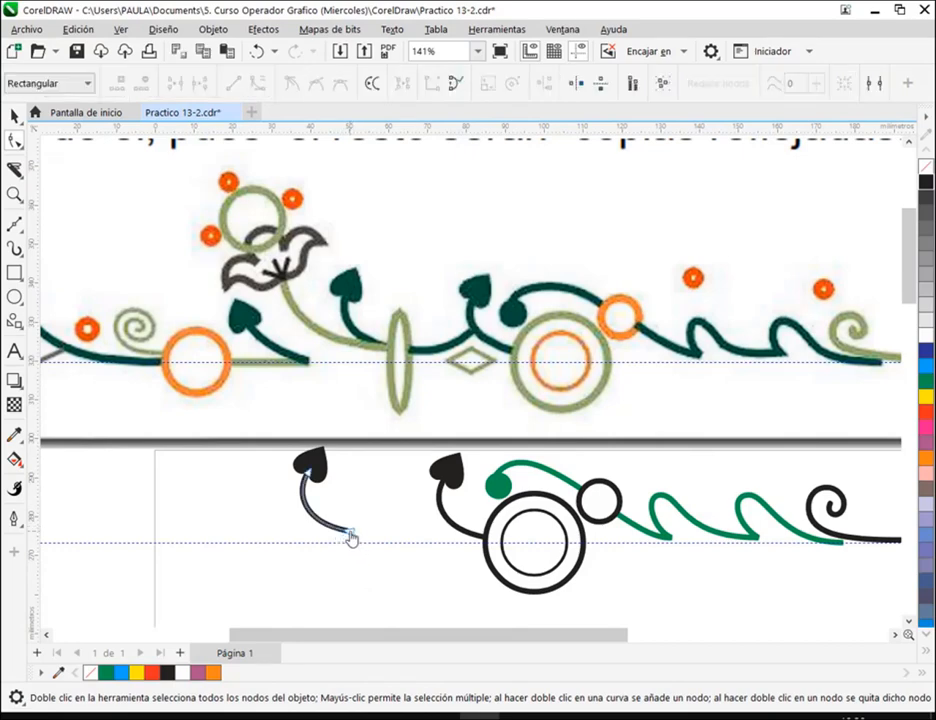
{"action": "left_click_drag", "start_coordinate": [350, 537], "coordinate": [331, 570]}
{"action": "left_click", "coordinate": [294, 496]}
{"action": "left_click_drag", "start_coordinate": [294, 496], "coordinate": [294, 524]}
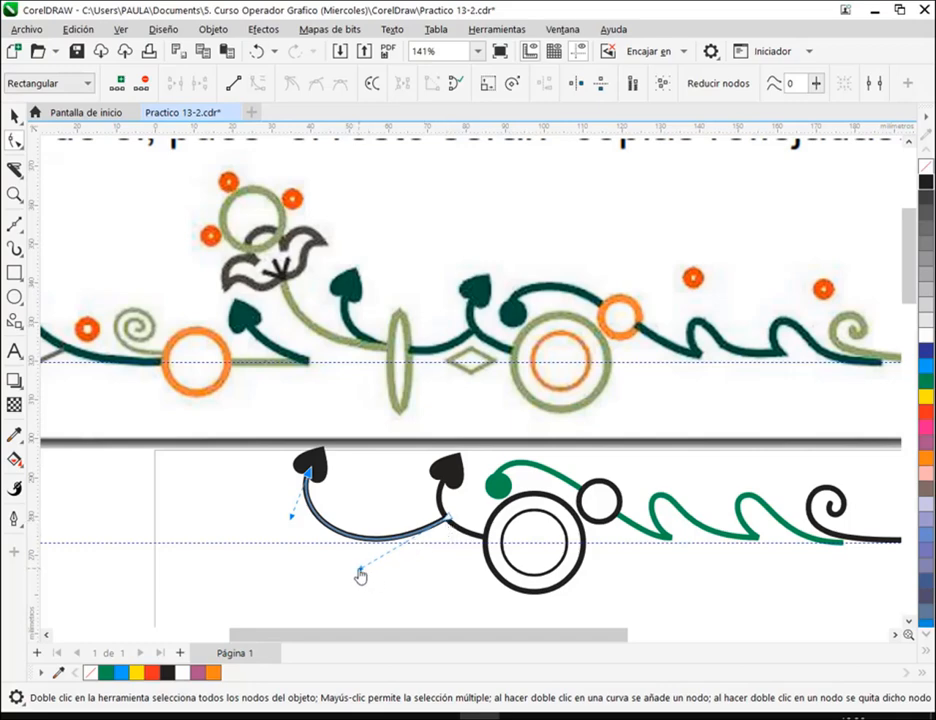
Refine the joining arc's curvature and shift its end node slightly so it meets the neighbouring heart's stem
{"action": "scroll", "coordinate": [357, 580], "scroll_direction": "up", "scroll_amount": 2}
{"action": "left_click_drag", "start_coordinate": [368, 578], "coordinate": [398, 560]}
{"action": "scroll", "coordinate": [403, 568], "scroll_direction": "down", "scroll_amount": 2}
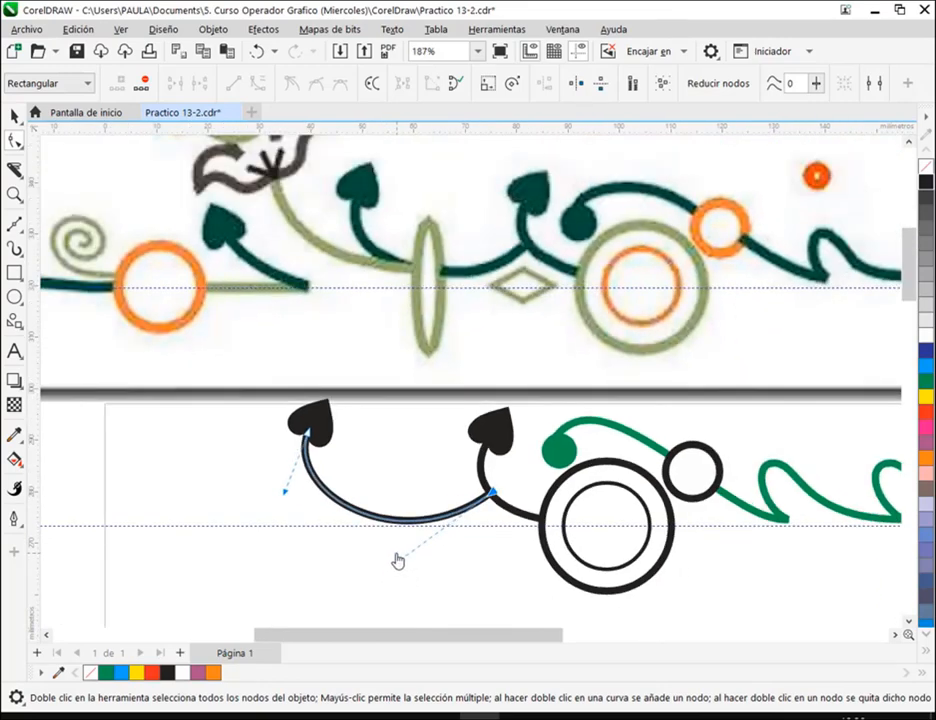
{"action": "left_click_drag", "start_coordinate": [494, 499], "coordinate": [487, 488]}
{"action": "left_click_drag", "start_coordinate": [286, 496], "coordinate": [286, 492]}
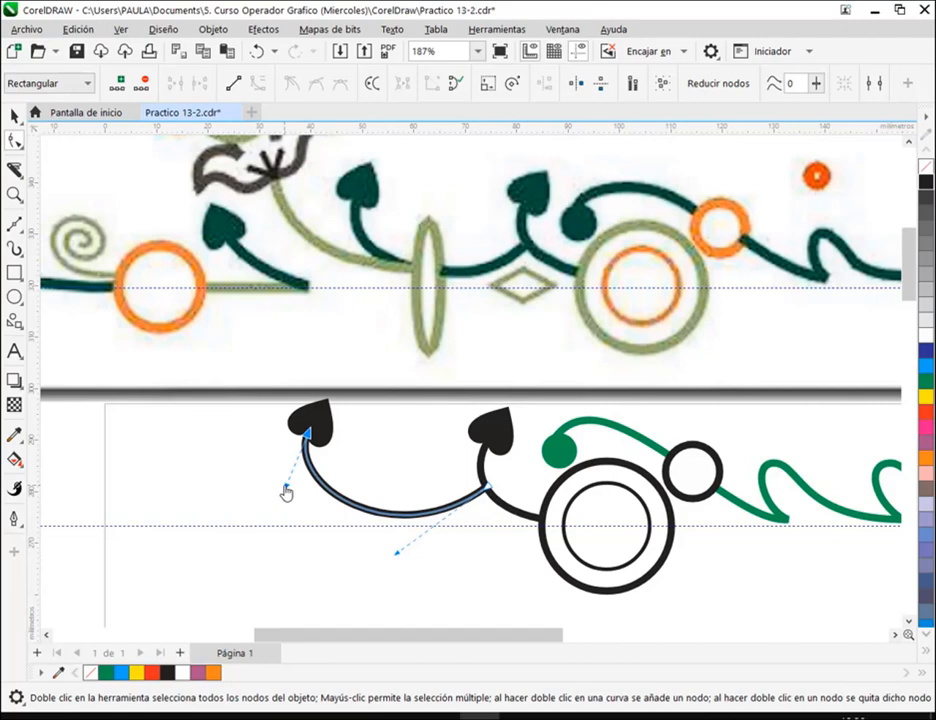
{"action": "left_click", "coordinate": [14, 117]}
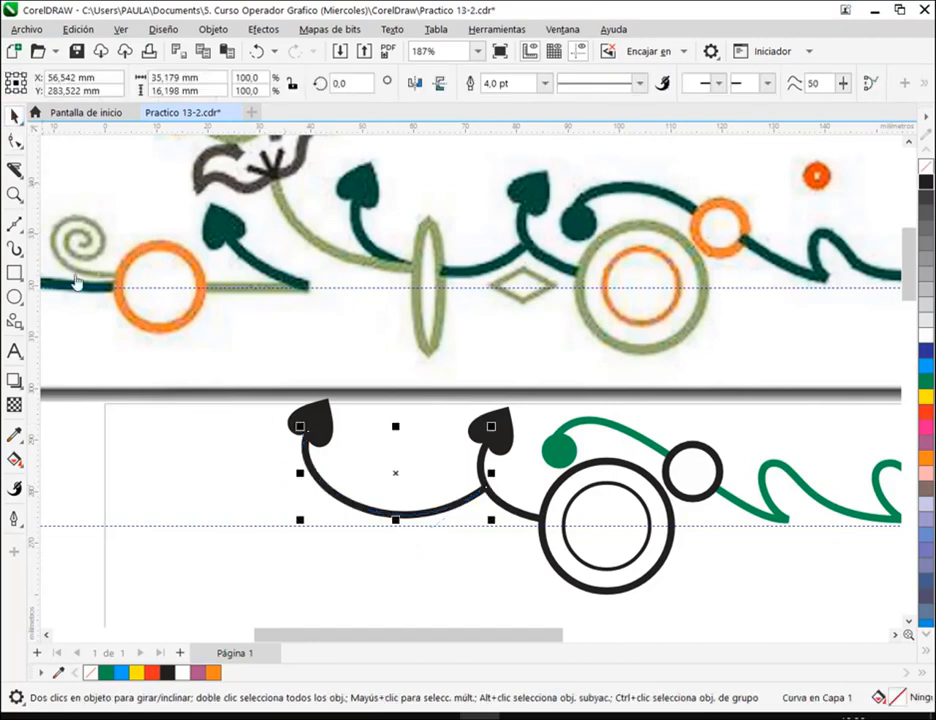
{"action": "left_click", "coordinate": [229, 510]}
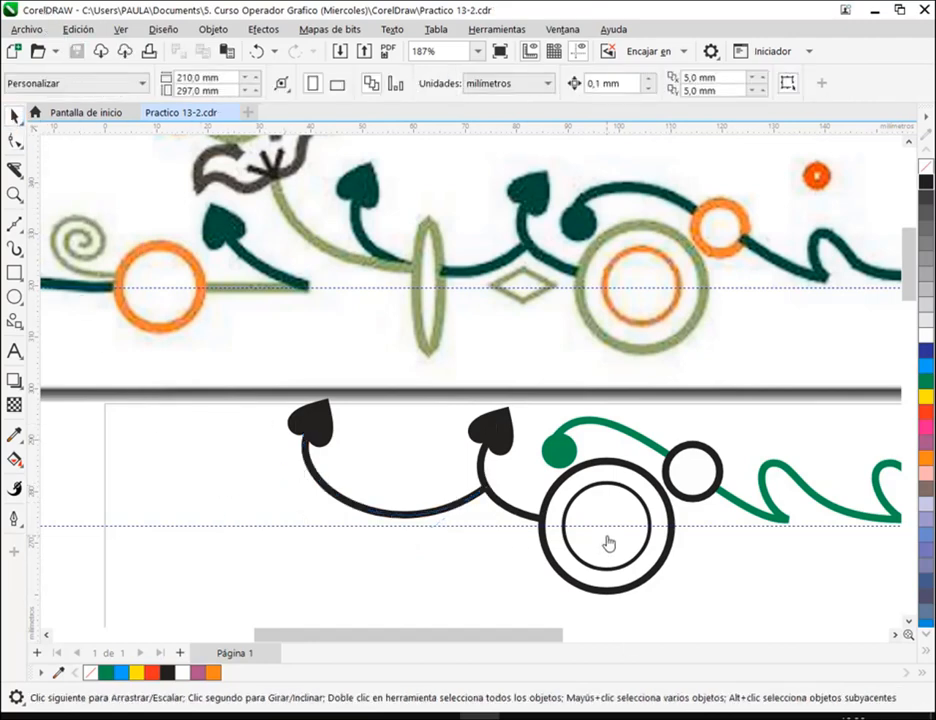
Switch to the Google Meet call to check its chat messages, and return to the Practico 13-2 drawing in CorelDRAW
{"action": "scroll", "coordinate": [606, 536], "scroll_direction": "down", "scroll_amount": 2}
{"action": "left_click_drag", "start_coordinate": [659, 562], "coordinate": [570, 472]}
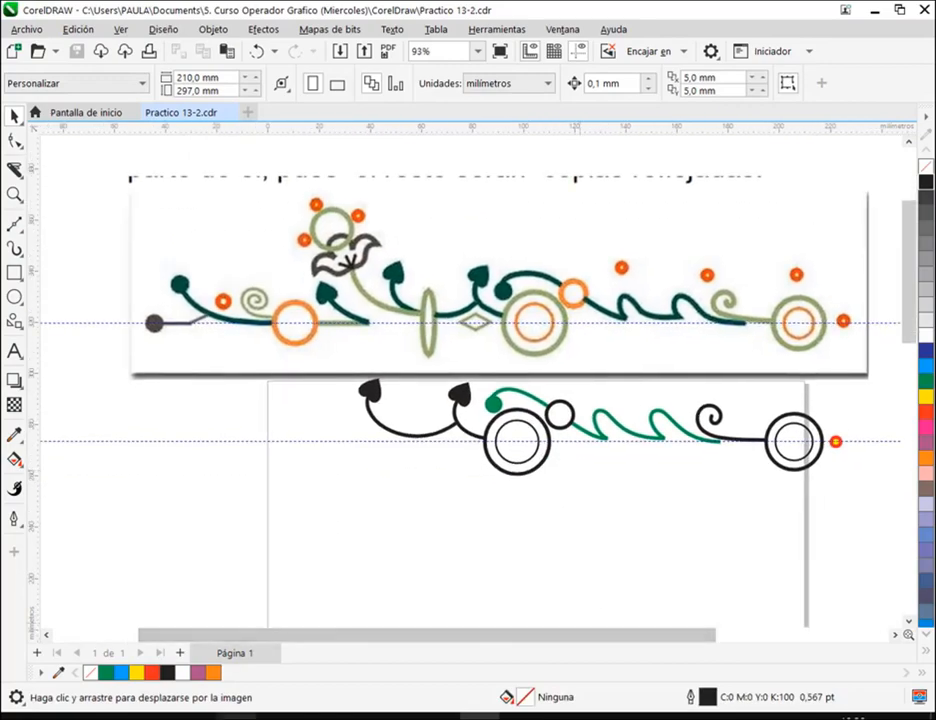
{"action": "left_click", "coordinate": [159, 648]}
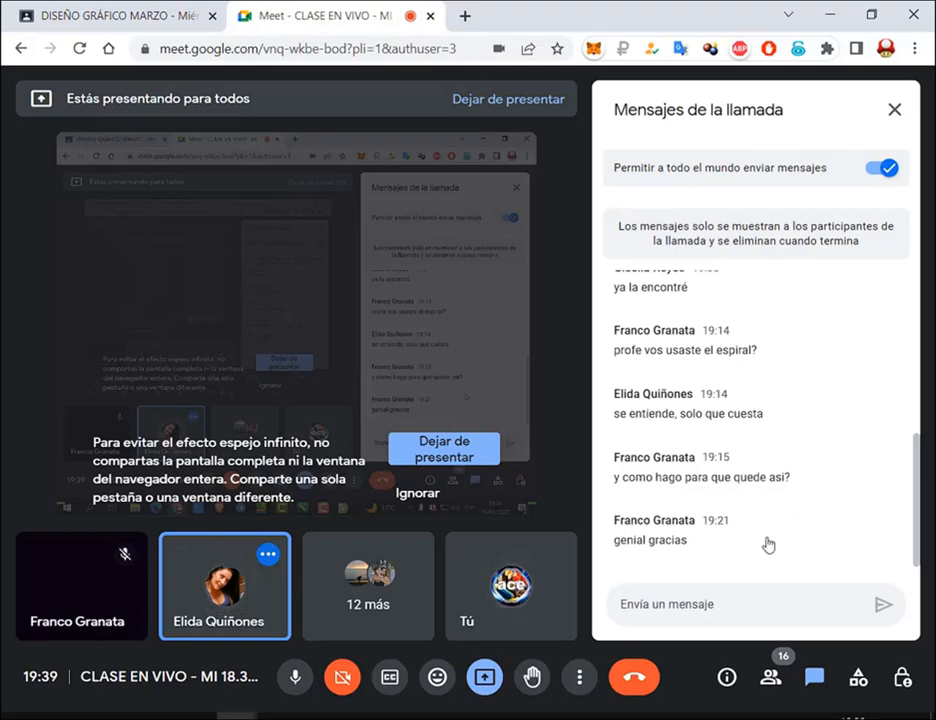
{"action": "mouse_move", "coordinate": [480, 716]}
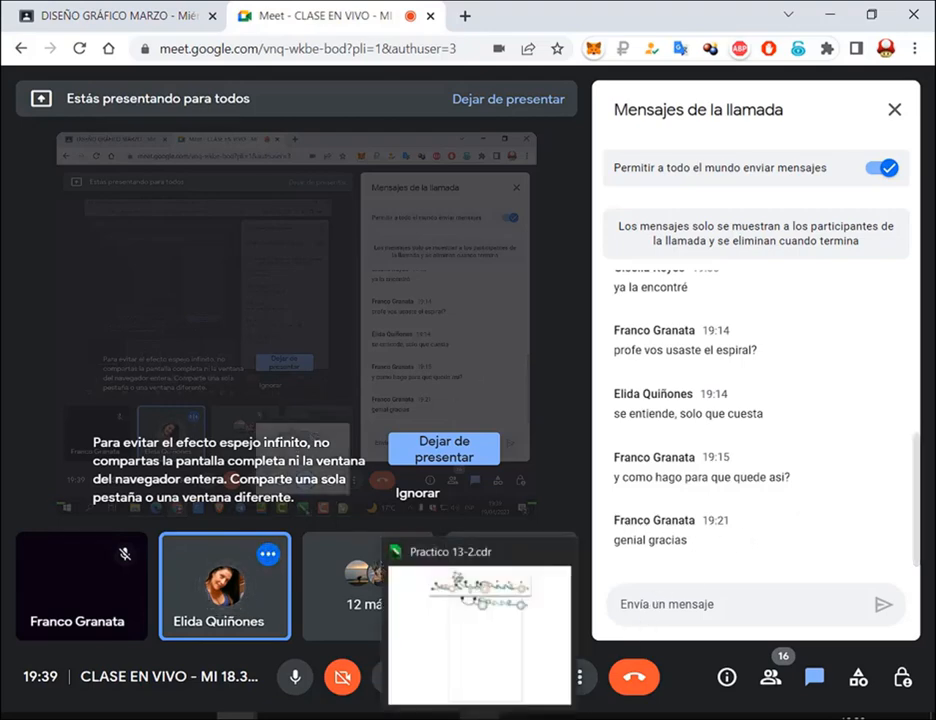
{"action": "left_click", "coordinate": [449, 555]}
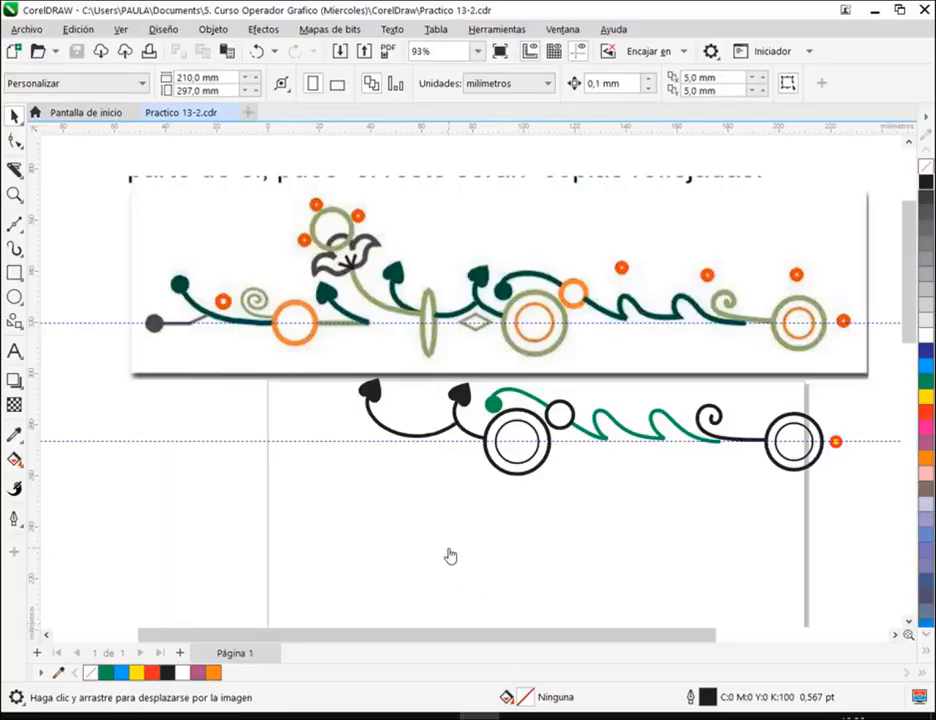
{"action": "left_click", "coordinate": [15, 326]}
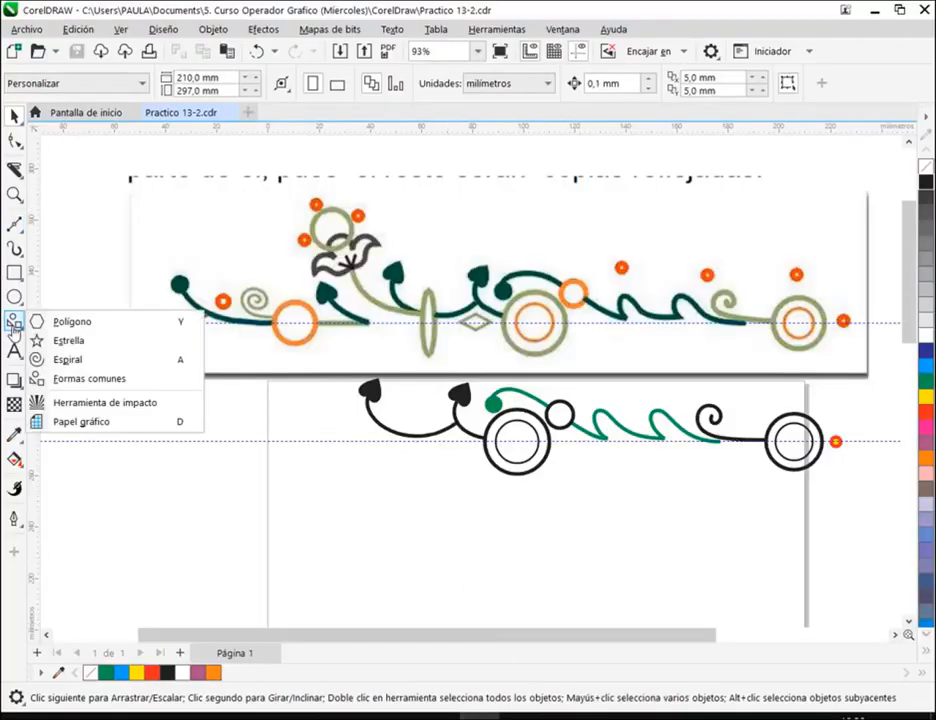
{"action": "left_click", "coordinate": [45, 361]}
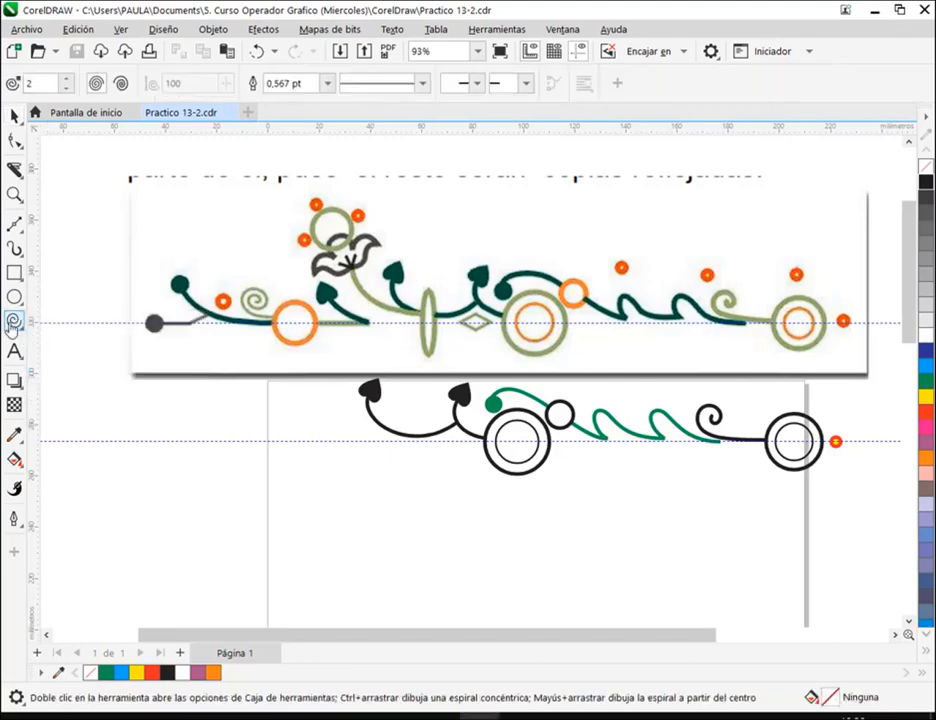
{"action": "left_click", "coordinate": [16, 326]}
{"action": "left_click", "coordinate": [22, 322]}
{"action": "key", "text": "y"}
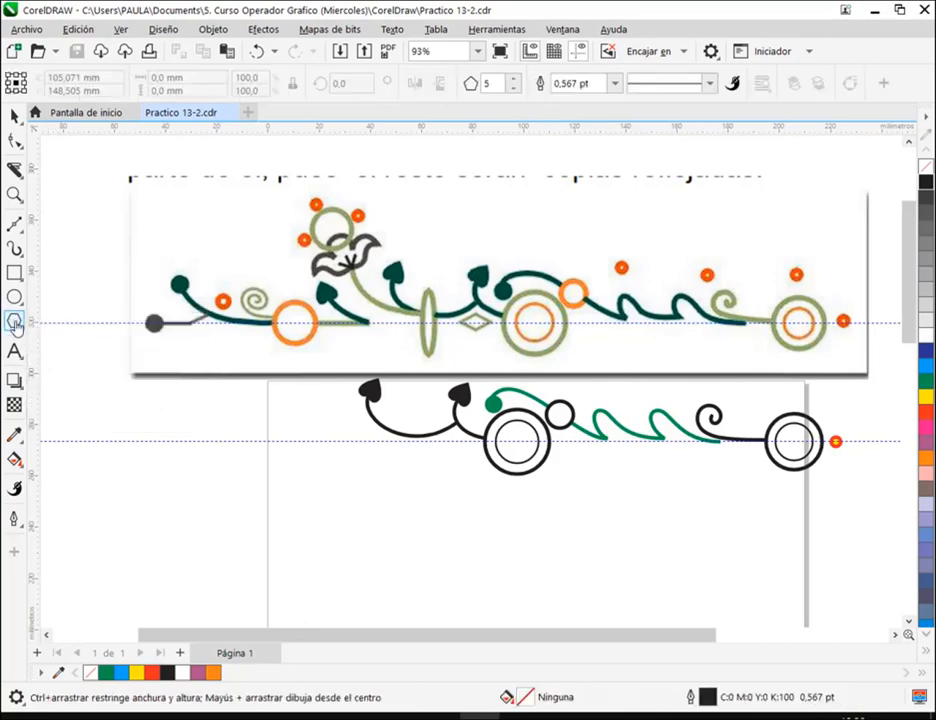
{"action": "left_click", "coordinate": [15, 324]}
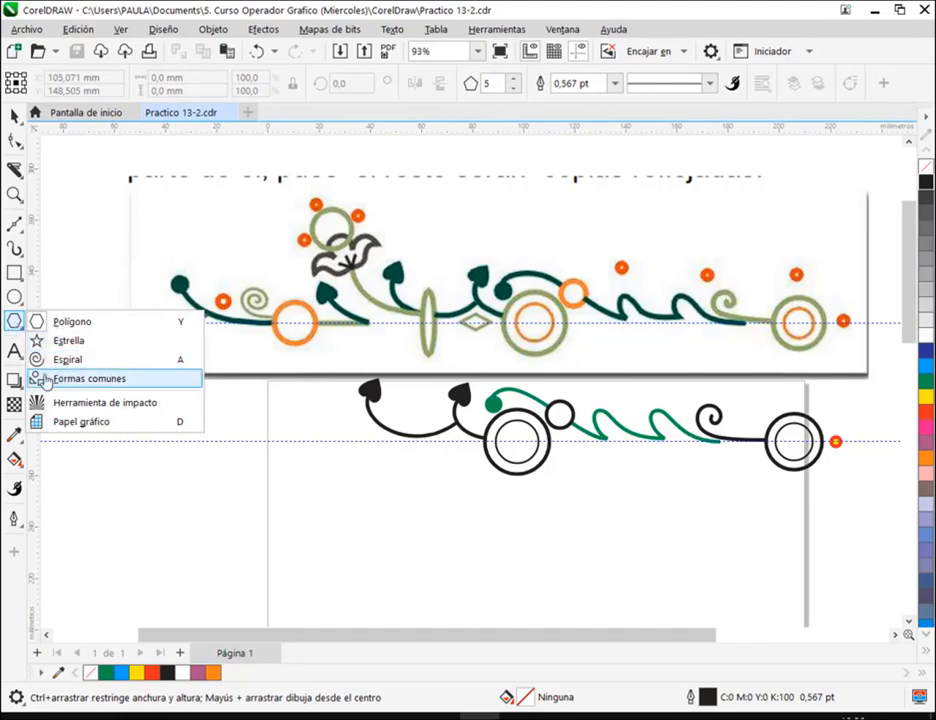
{"action": "left_click", "coordinate": [139, 391]}
{"action": "left_click", "coordinate": [17, 326]}
{"action": "left_click", "coordinate": [19, 356]}
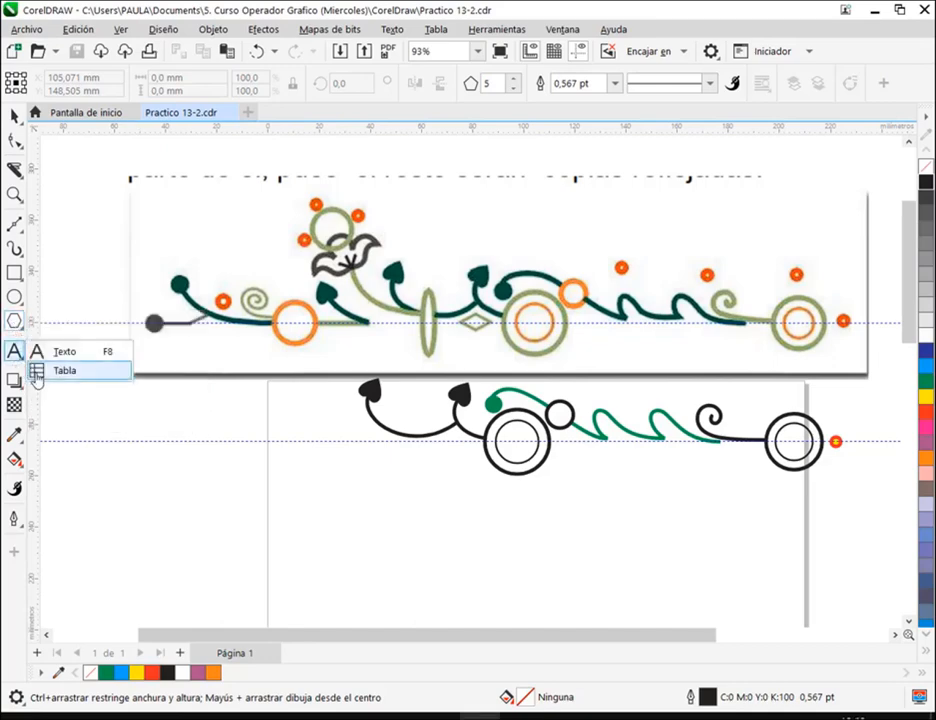
Draw a heart about 14.6 mm wide with the Common Shapes tool in the empty area below the ornament, and delete it
{"action": "left_click", "coordinate": [15, 322]}
{"action": "left_click", "coordinate": [56, 381]}
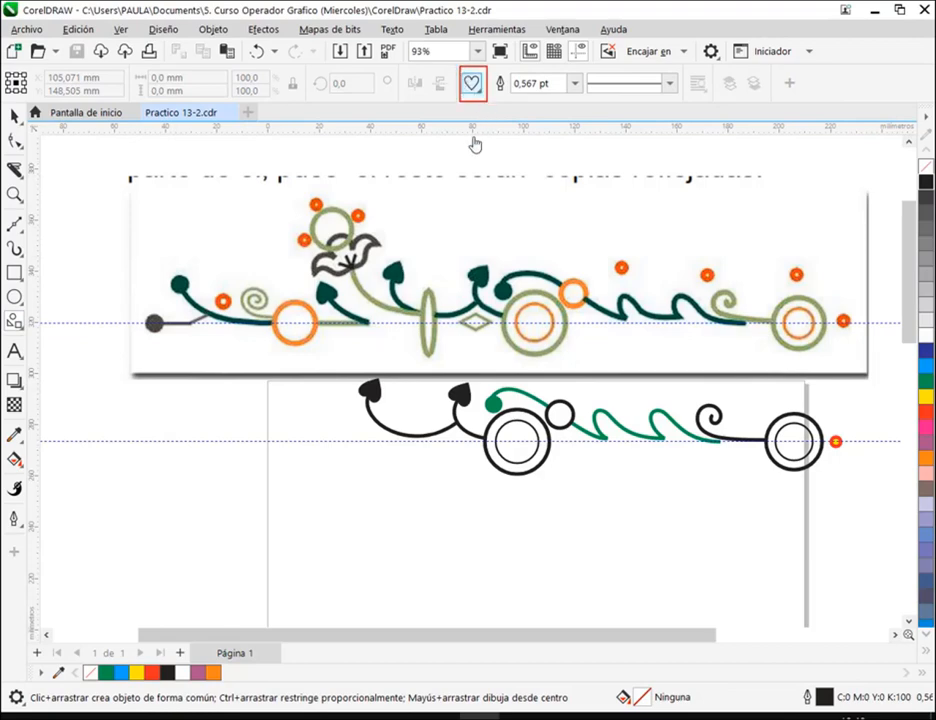
{"action": "left_click", "coordinate": [472, 84]}
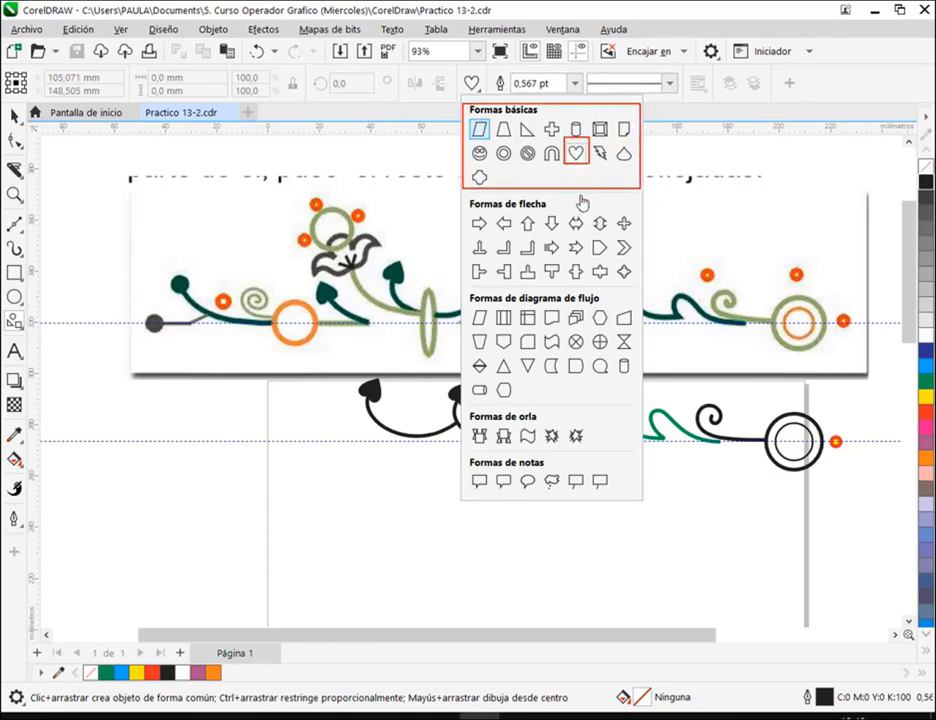
{"action": "left_click", "coordinate": [473, 86]}
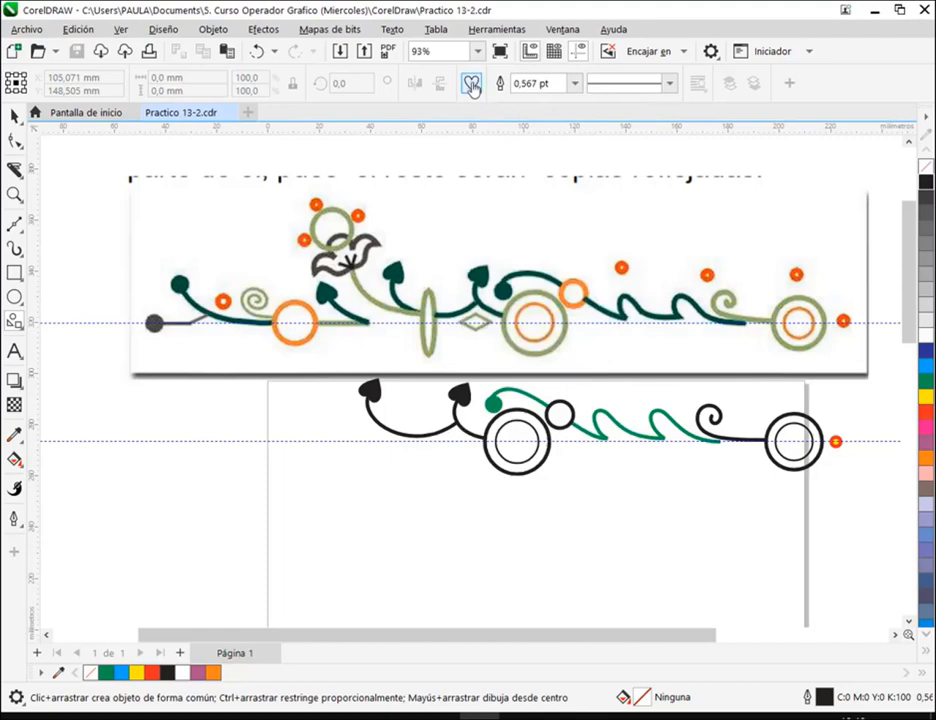
{"action": "left_click", "coordinate": [473, 86]}
{"action": "left_click", "coordinate": [577, 152]}
{"action": "left_click_drag", "start_coordinate": [297, 490], "coordinate": [333, 505]}
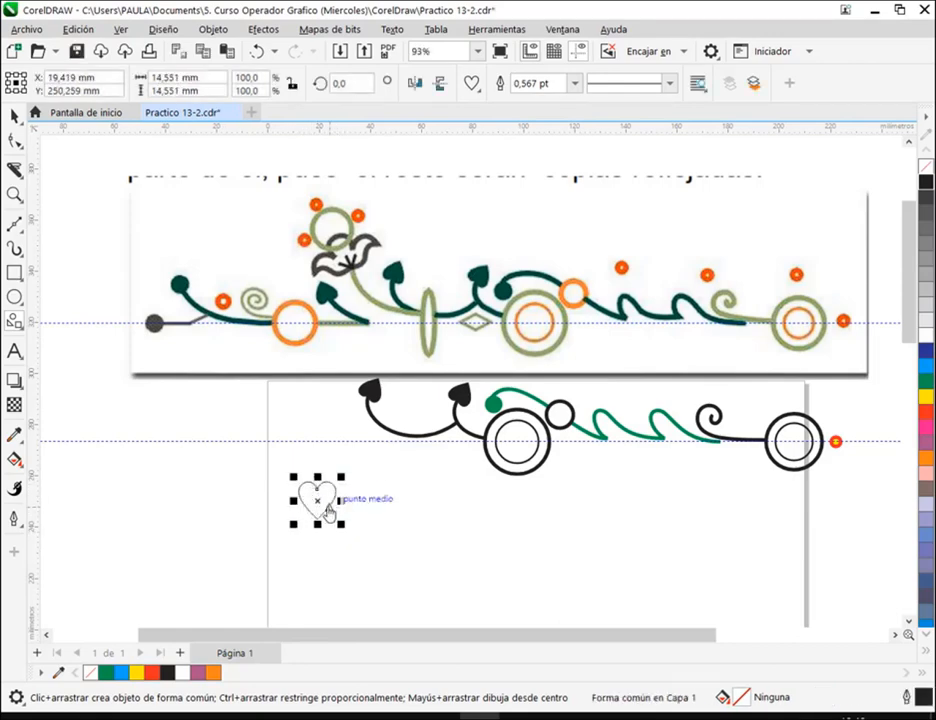
{"action": "left_click", "coordinate": [14, 115]}
{"action": "key", "text": "Delete"}
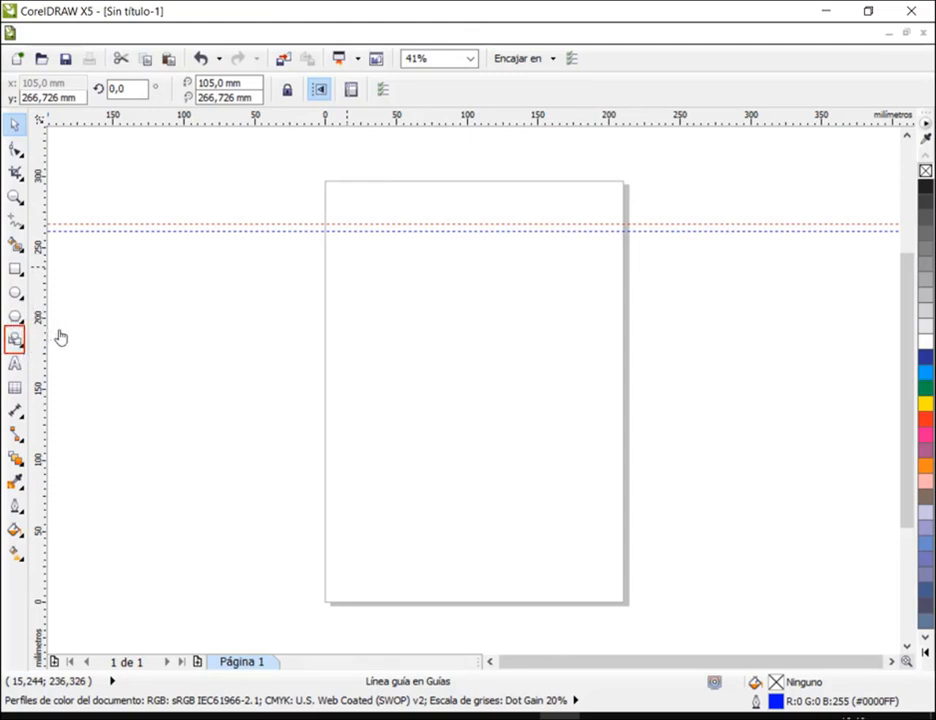
In CorelDRAW X5, examine the shapes offered by the Basic Shapes tool, and return to the Practico 13-2 drawing
{"action": "left_click", "coordinate": [15, 340]}
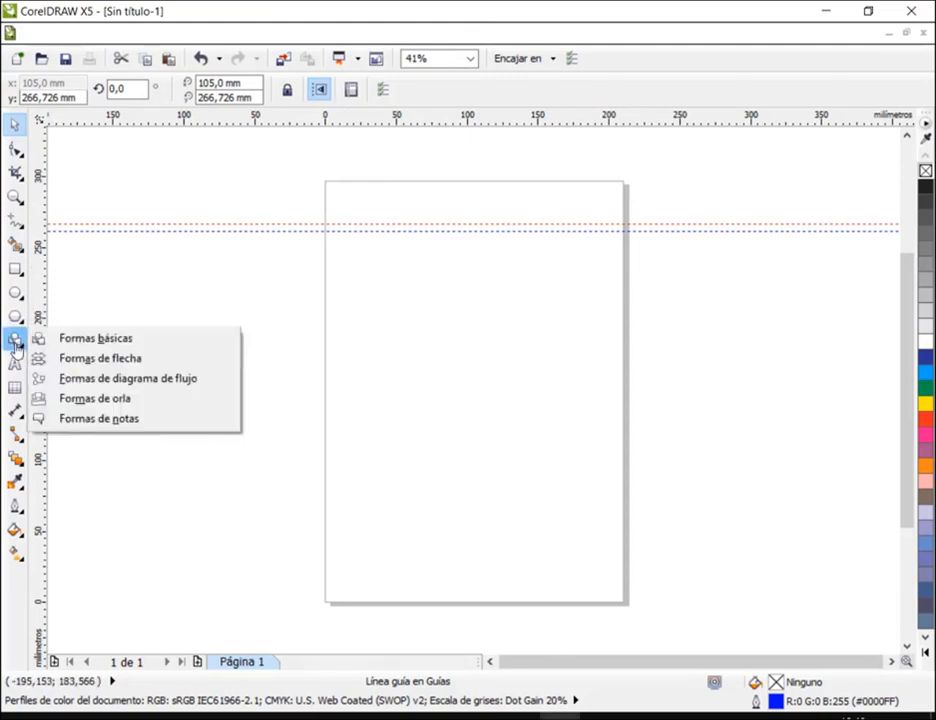
{"action": "left_click", "coordinate": [93, 340]}
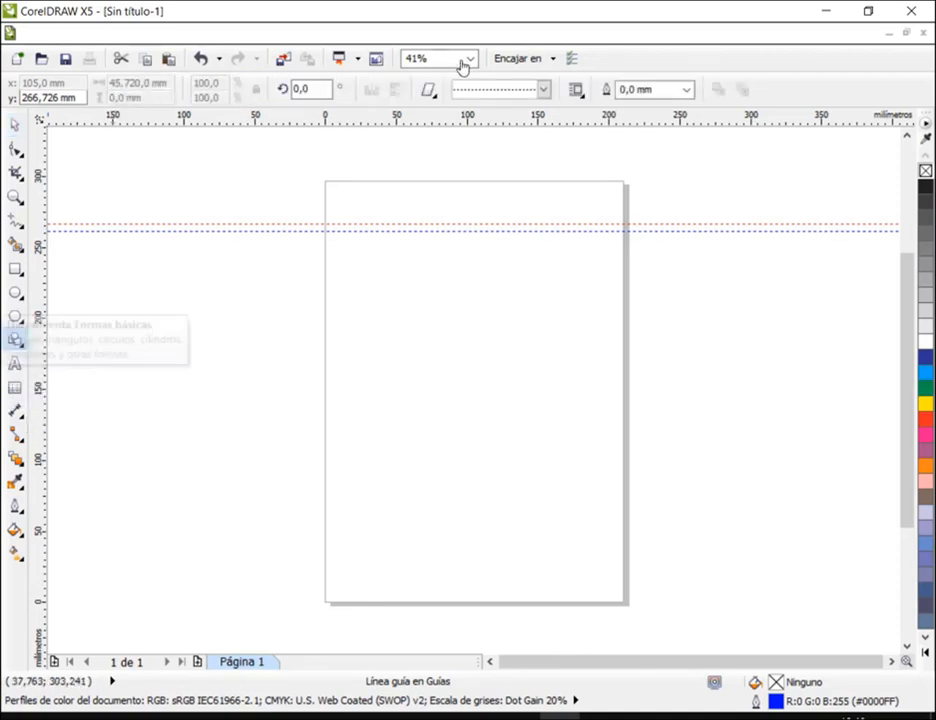
{"action": "left_click", "coordinate": [427, 94]}
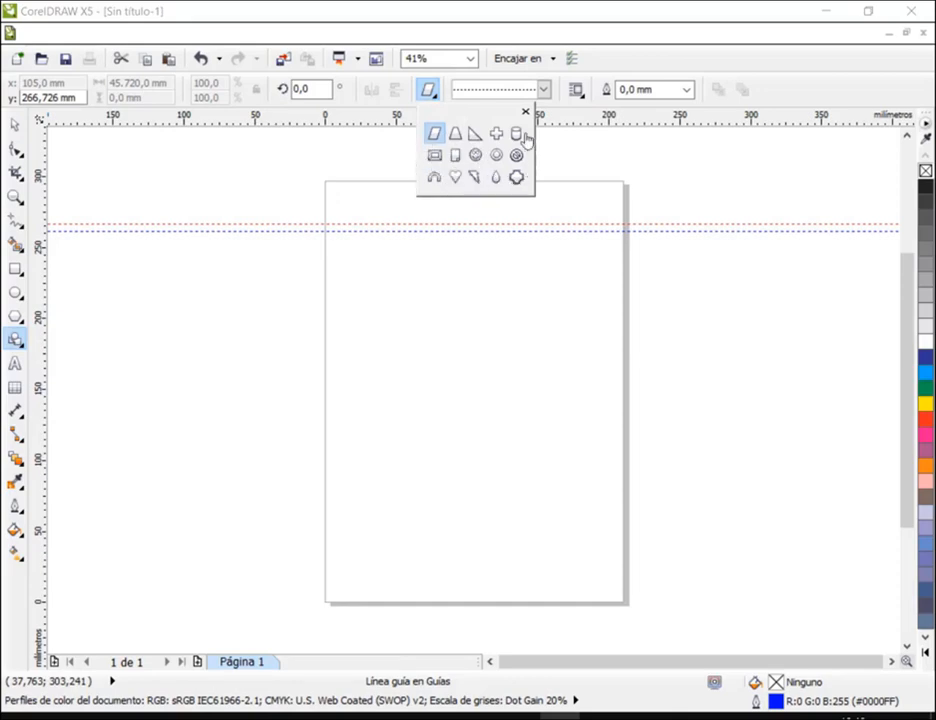
{"action": "left_click", "coordinate": [477, 566]}
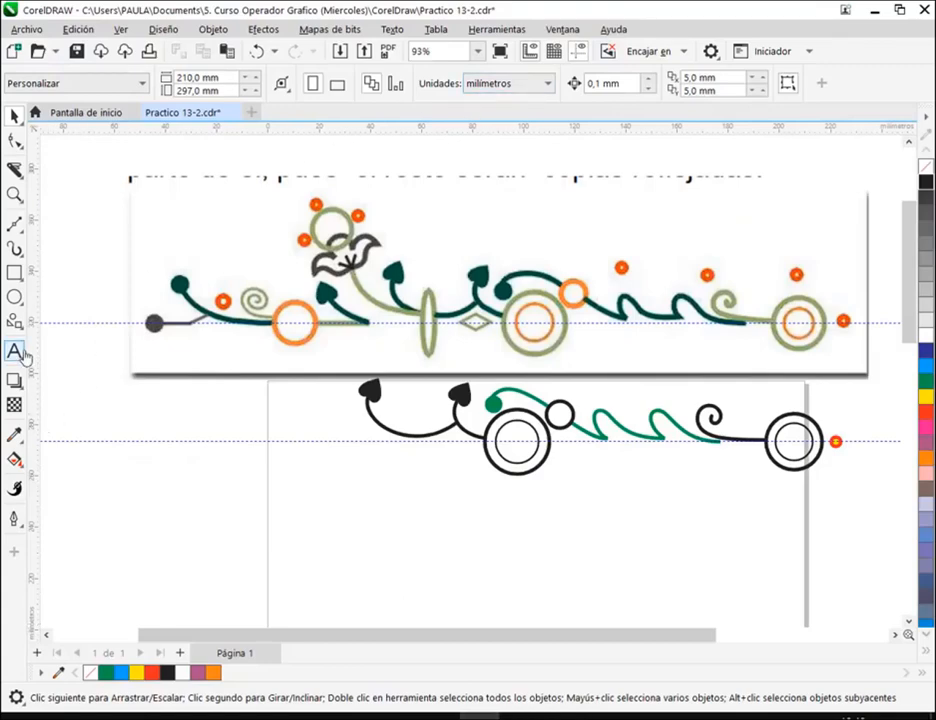
Examine the shape categories offered by the Common Shapes tool without drawing any shape
{"action": "left_click", "coordinate": [14, 322]}
{"action": "left_click", "coordinate": [473, 88]}
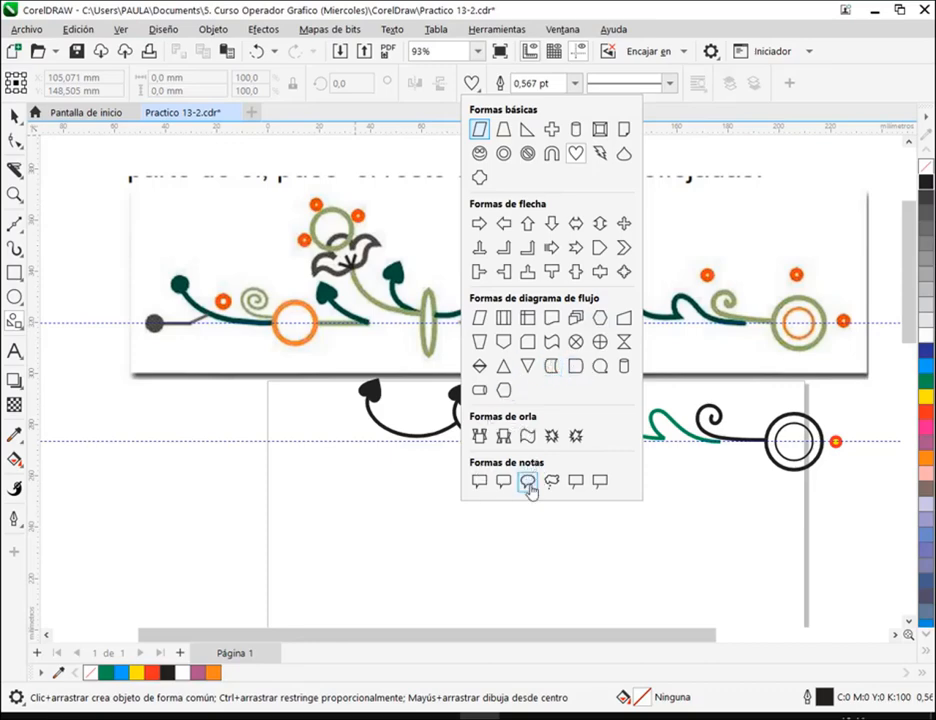
{"action": "left_click", "coordinate": [14, 115]}
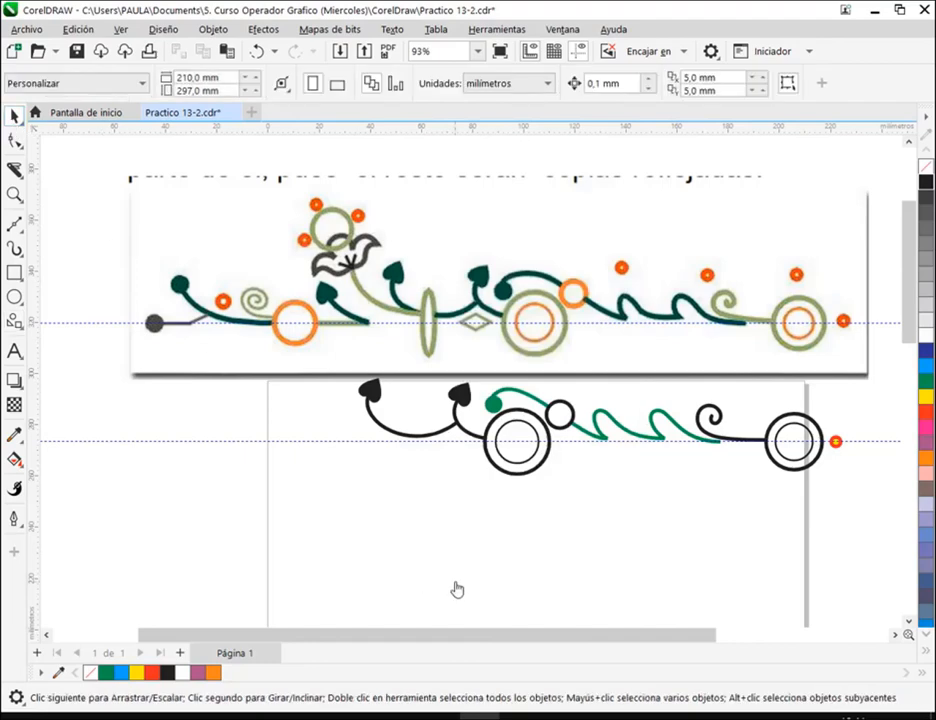
Rotate the leftmost black heart to about 160.9° so it sits better on its stem, and save the drawing
{"action": "left_click_drag", "start_coordinate": [483, 480], "coordinate": [501, 485]}
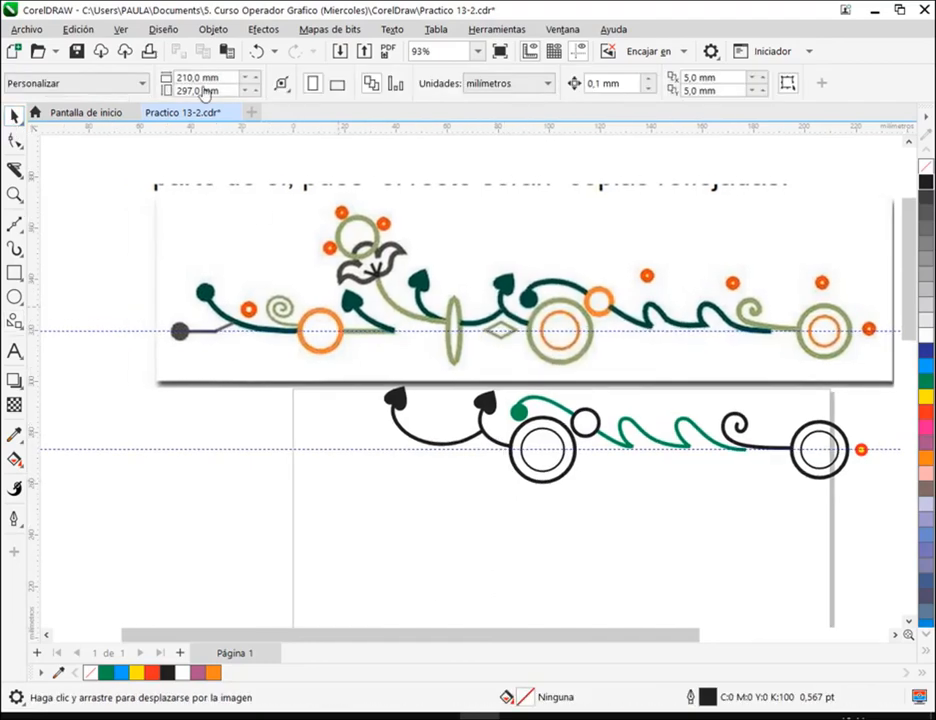
{"action": "left_click", "coordinate": [76, 52]}
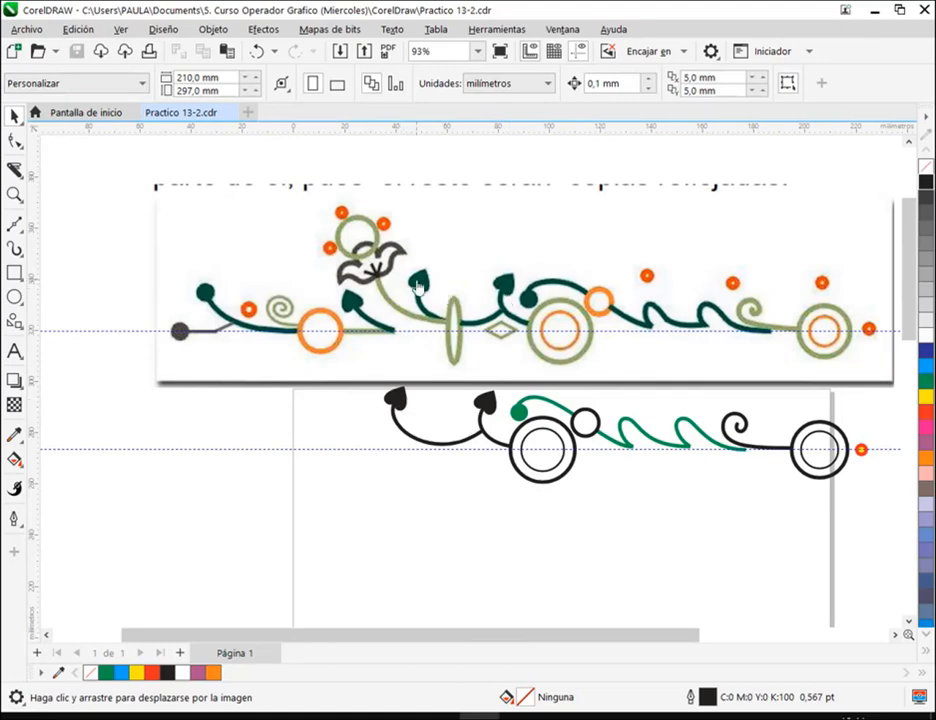
{"action": "scroll", "coordinate": [412, 376], "scroll_direction": "up", "scroll_amount": 4}
{"action": "left_click", "coordinate": [387, 428]}
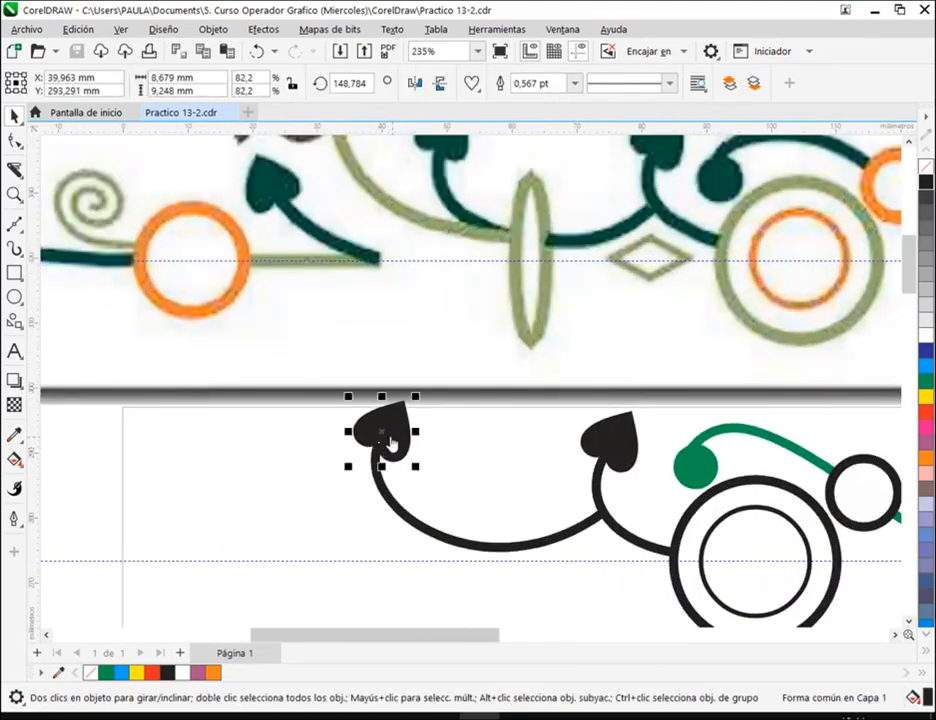
{"action": "left_click", "coordinate": [388, 442]}
{"action": "scroll", "coordinate": [380, 440], "scroll_direction": "up", "scroll_amount": 4}
{"action": "left_click_drag", "start_coordinate": [465, 326], "coordinate": [430, 305]}
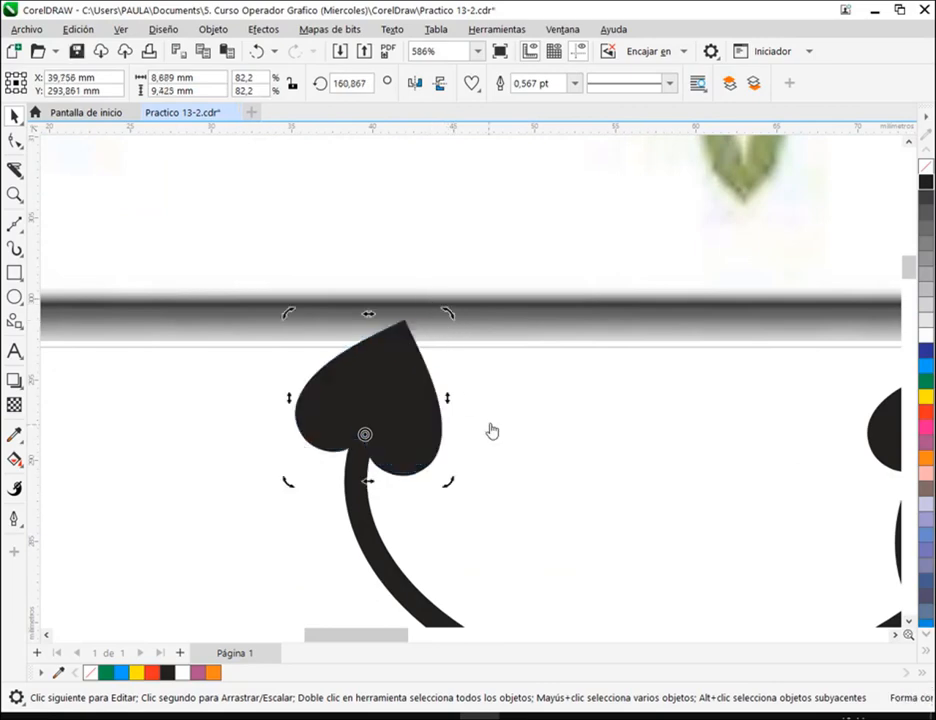
{"action": "left_click", "coordinate": [492, 430]}
{"action": "scroll", "coordinate": [490, 431], "scroll_direction": "down", "scroll_amount": 5}
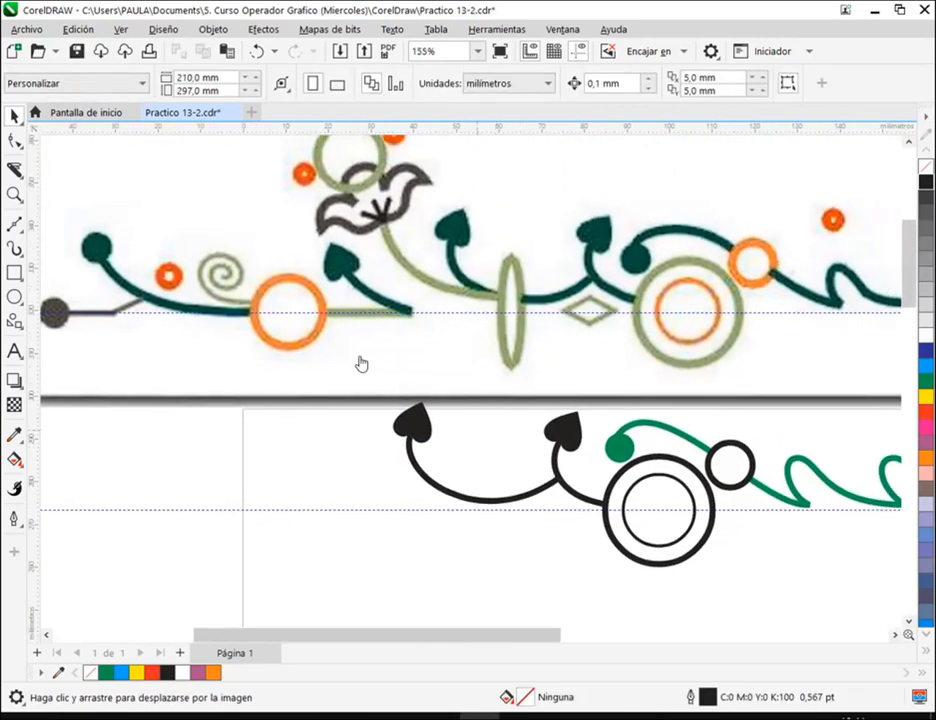
{"action": "left_click", "coordinate": [55, 50]}
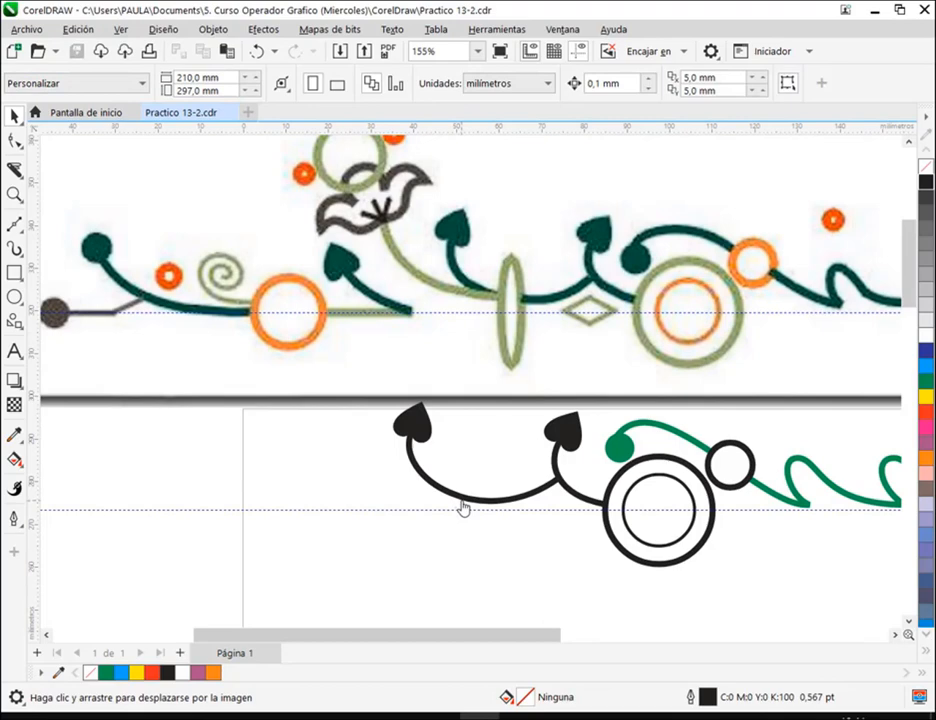
Draw an upright ellipse about 5.5 × 27.2 mm and place it on the lowest part of the arc joining the two hearts
{"action": "scroll", "coordinate": [516, 410], "scroll_direction": "down", "scroll_amount": 1}
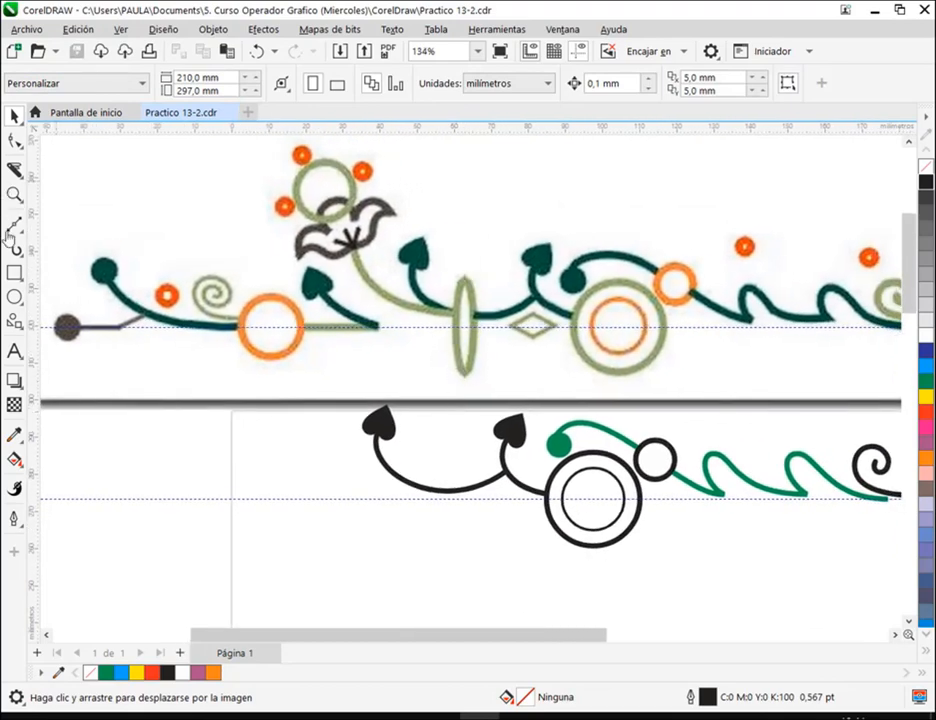
{"action": "left_click", "coordinate": [15, 297]}
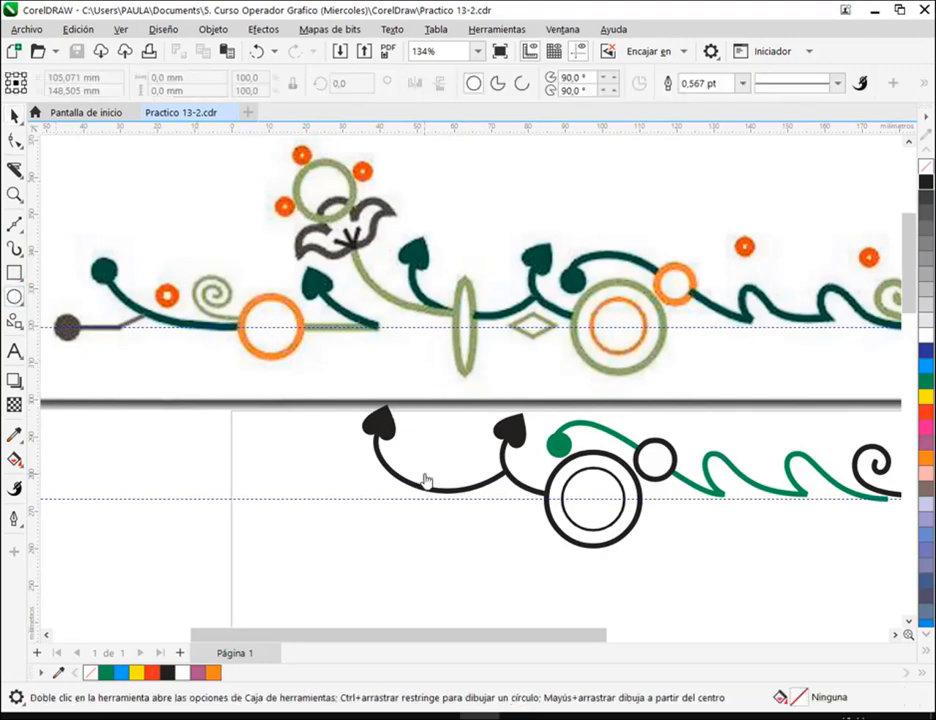
{"action": "left_click_drag", "start_coordinate": [286, 456], "coordinate": [305, 560]}
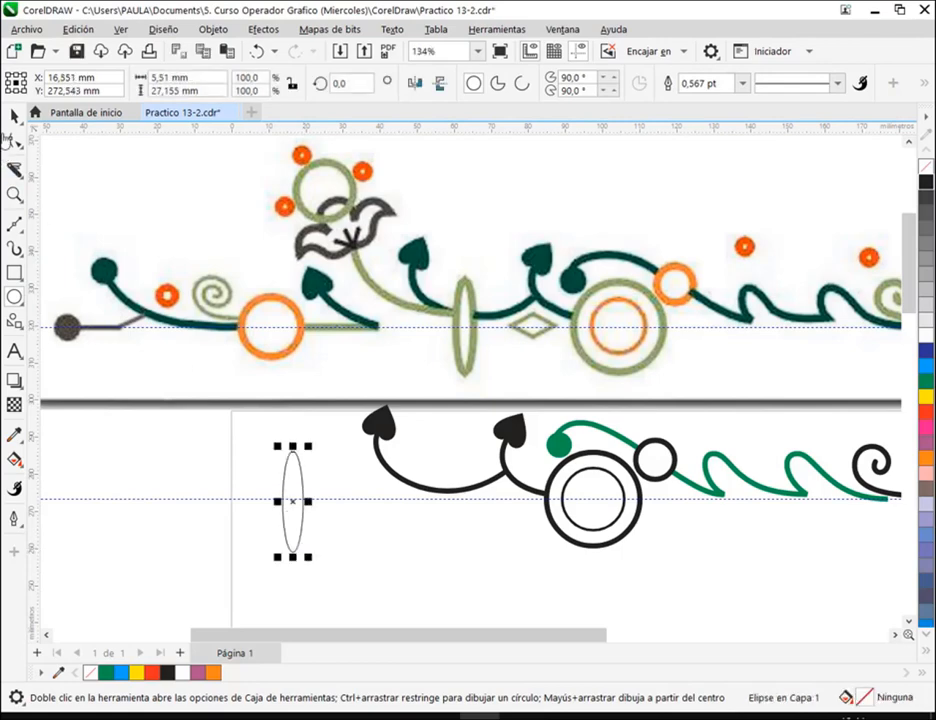
{"action": "left_click", "coordinate": [14, 116]}
{"action": "left_click_drag", "start_coordinate": [294, 502], "coordinate": [441, 505]}
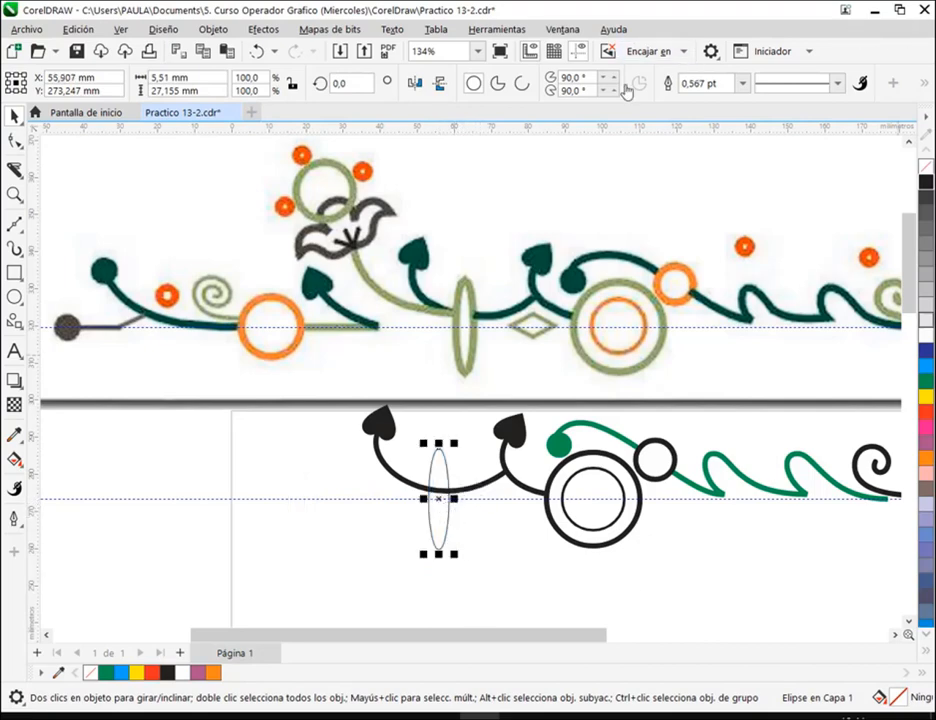
Set the ellipse's outline width to 4 pt, and point out the matching oval and circles in the reference image
{"action": "left_click", "coordinate": [741, 83]}
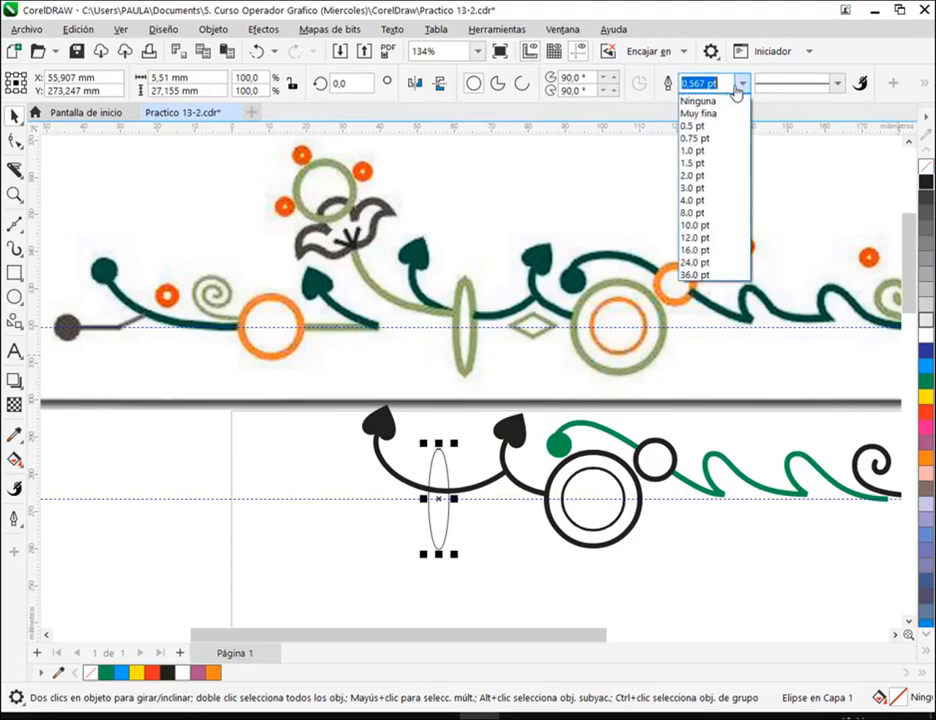
{"action": "left_click", "coordinate": [706, 201]}
{"action": "left_click_drag", "start_coordinate": [505, 245], "coordinate": [460, 306]}
{"action": "left_click_drag", "start_coordinate": [698, 223], "coordinate": [677, 275]}
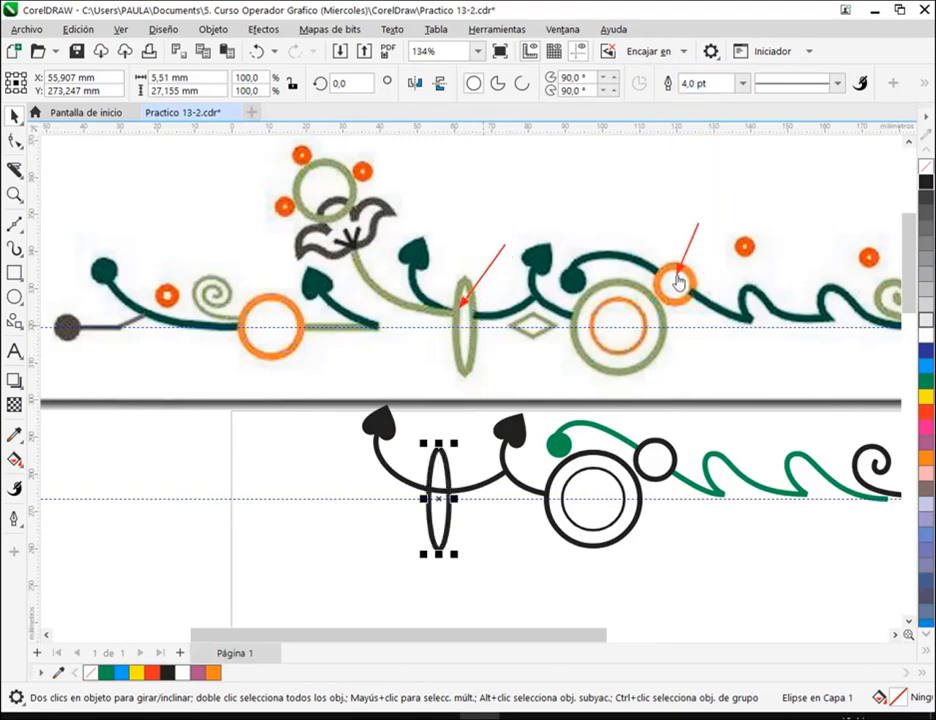
{"action": "left_click_drag", "start_coordinate": [244, 242], "coordinate": [253, 310]}
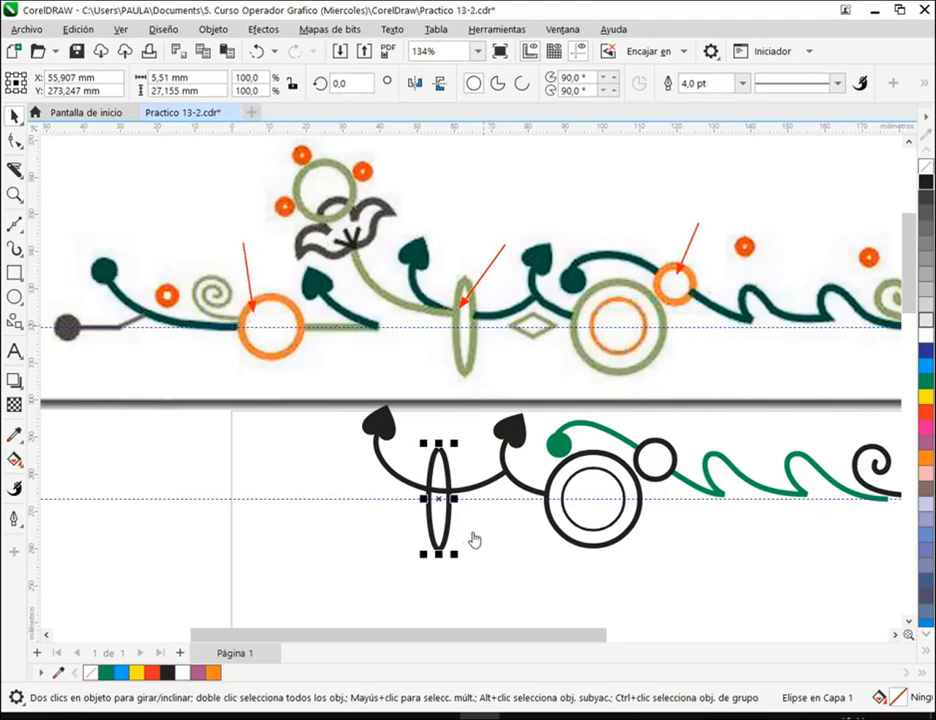
Try filling the ellipse with white to hide the arc passing through it
{"action": "left_click", "coordinate": [925, 336]}
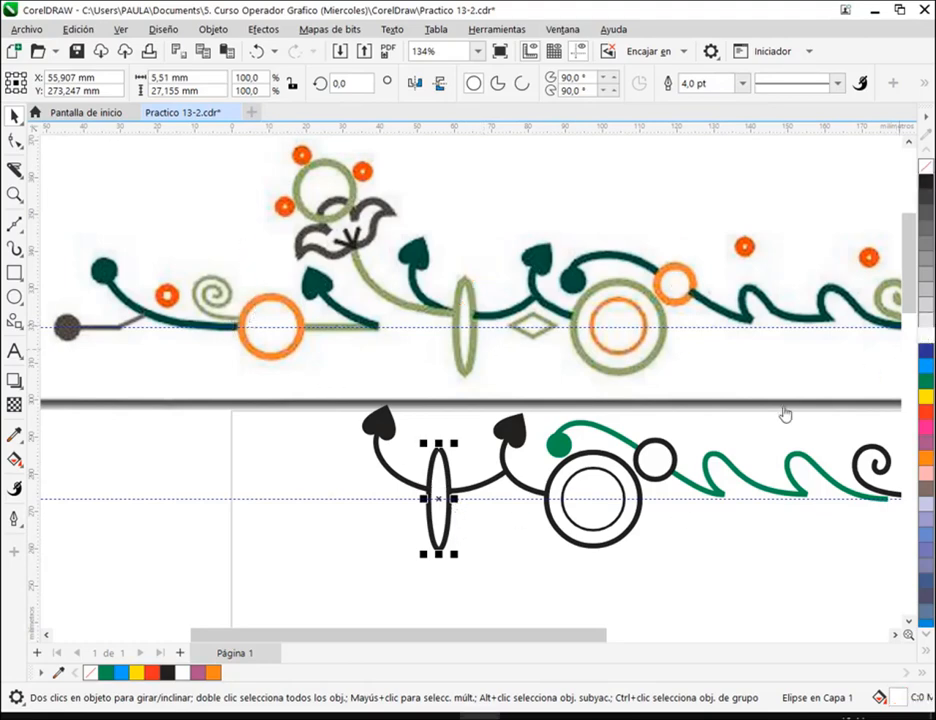
{"action": "left_click", "coordinate": [577, 594]}
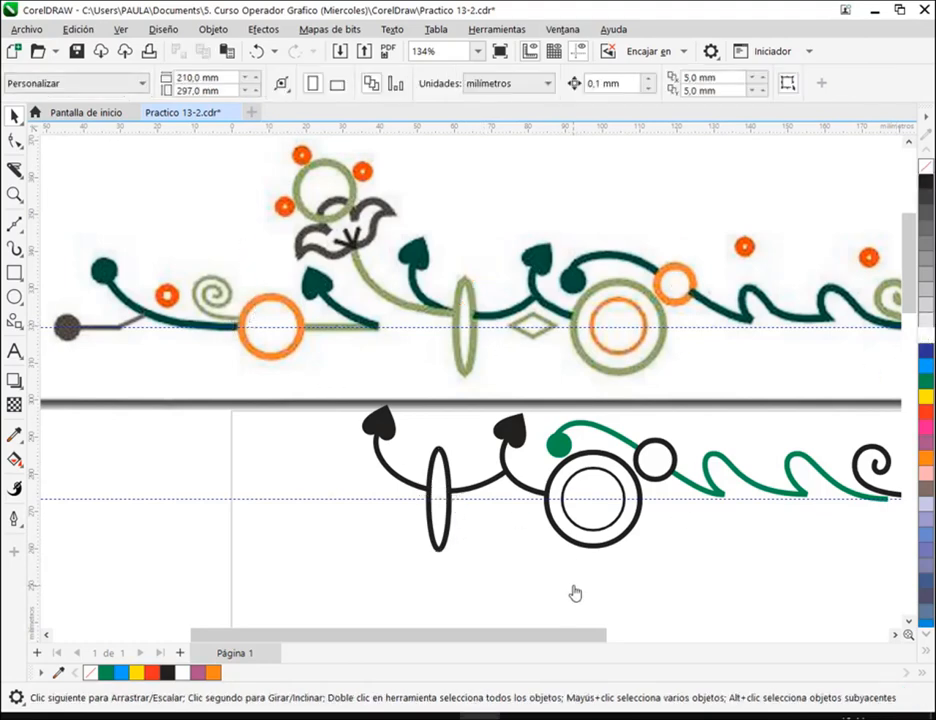
Recolour the narrow ellipse's outline light blue to set it apart from the black arc it crosses
{"action": "left_click", "coordinate": [442, 543]}
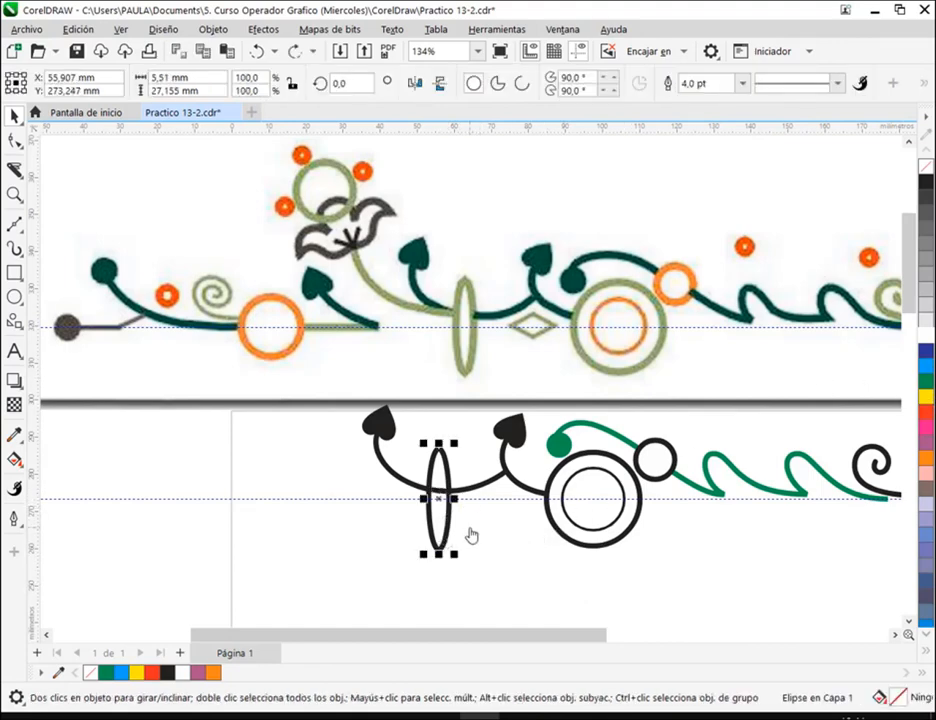
{"action": "scroll", "coordinate": [453, 535], "scroll_direction": "up", "scroll_amount": 3}
{"action": "left_click_drag", "start_coordinate": [376, 430], "coordinate": [481, 492]}
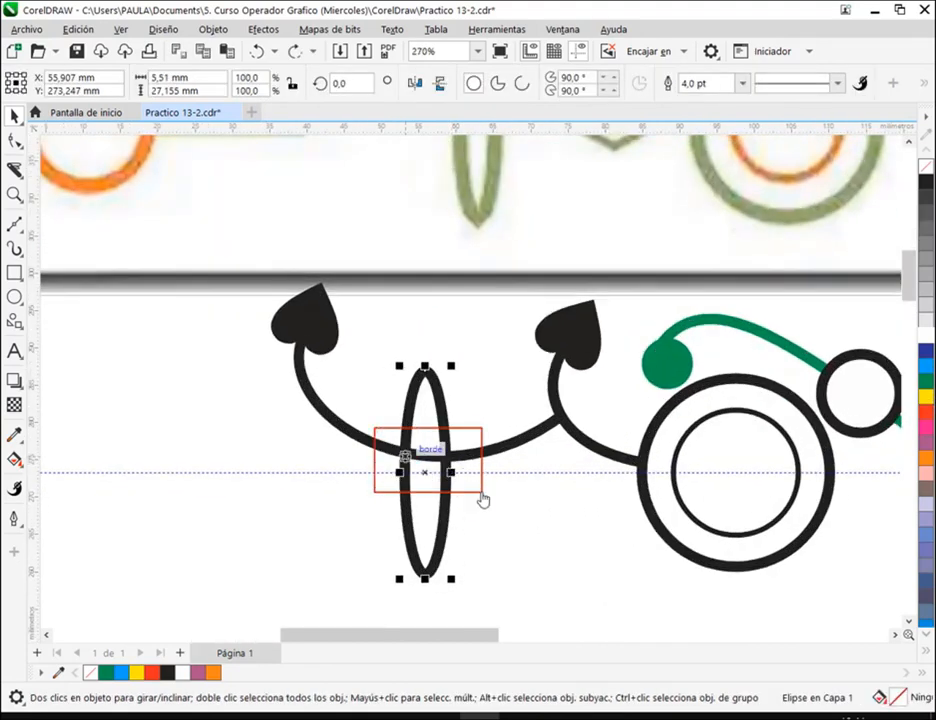
{"action": "right_click", "coordinate": [928, 379]}
{"action": "left_click", "coordinate": [527, 585]}
Try splitting the joining arc with the Knife tool between the ellipse's two sides, and undo the cut
{"action": "left_click", "coordinate": [479, 478]}
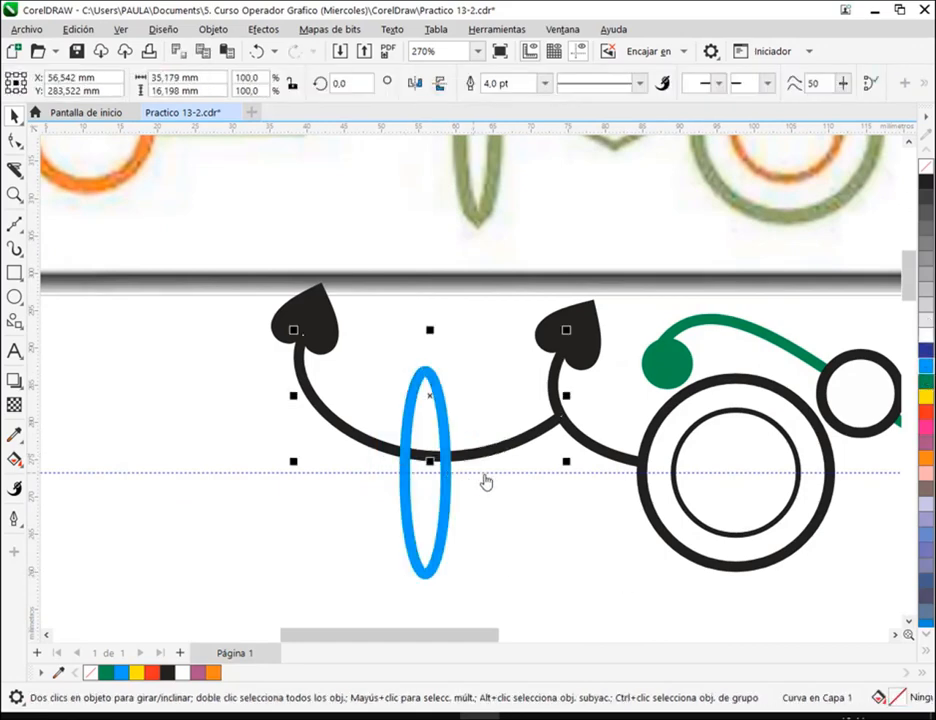
{"action": "scroll", "coordinate": [430, 475], "scroll_direction": "up", "scroll_amount": 2}
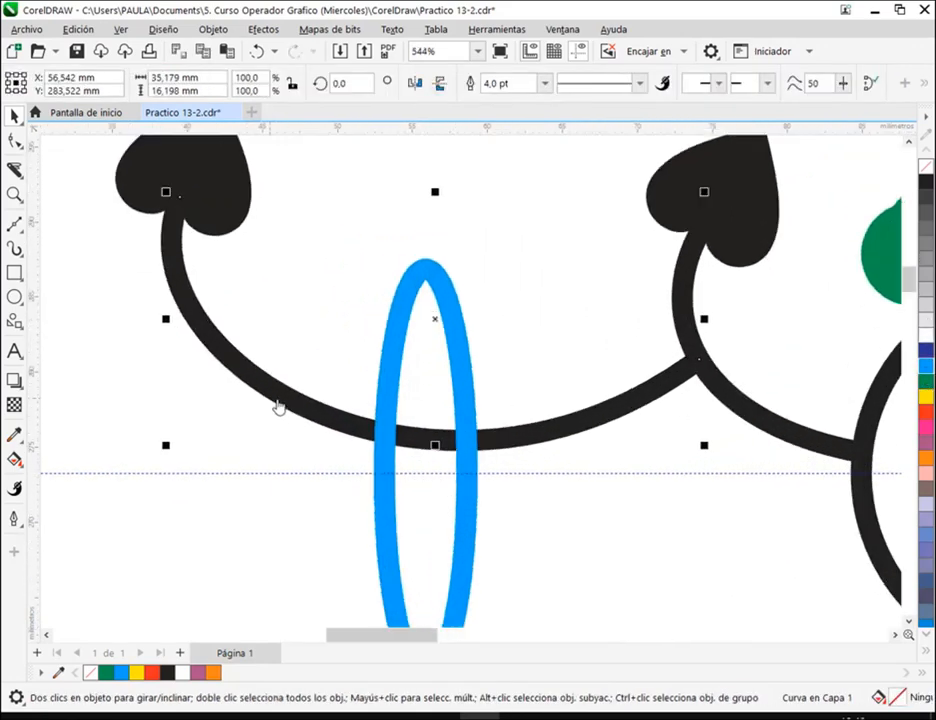
{"action": "left_click", "coordinate": [14, 170]}
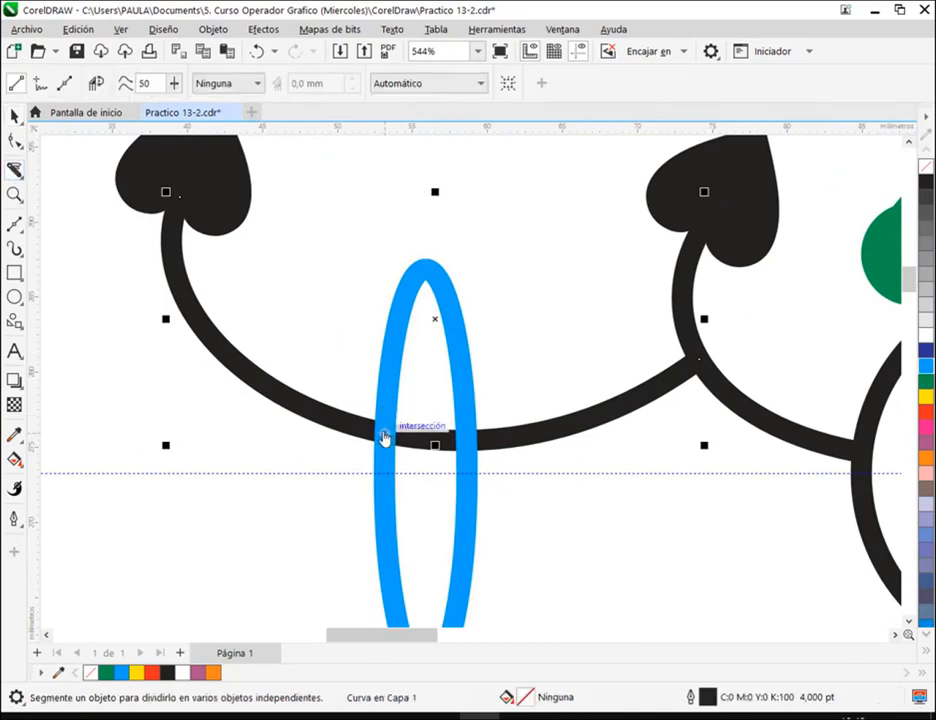
{"action": "left_click", "coordinate": [385, 438]}
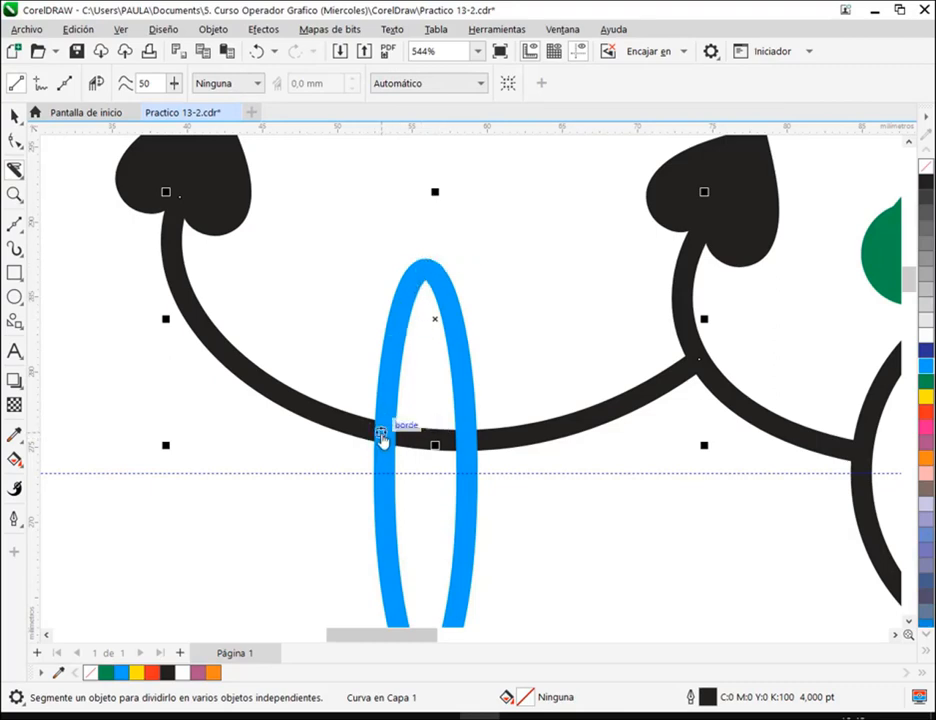
{"action": "mouse_move", "coordinate": [384, 438]}
{"action": "left_mouse_down"}
{"action": "mouse_move", "coordinate": [497, 442]}
{"action": "mouse_move", "coordinate": [466, 451]}
{"action": "mouse_move", "coordinate": [496, 446]}
{"action": "mouse_move", "coordinate": [479, 444]}
{"action": "left_mouse_up"}
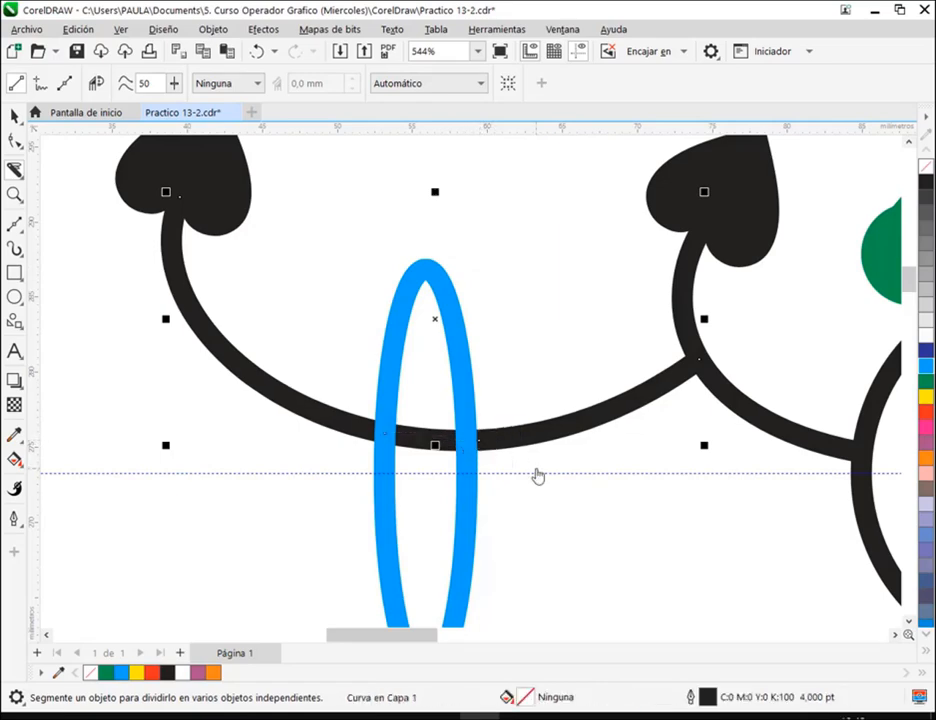
{"action": "key", "text": "ctrl+z"}
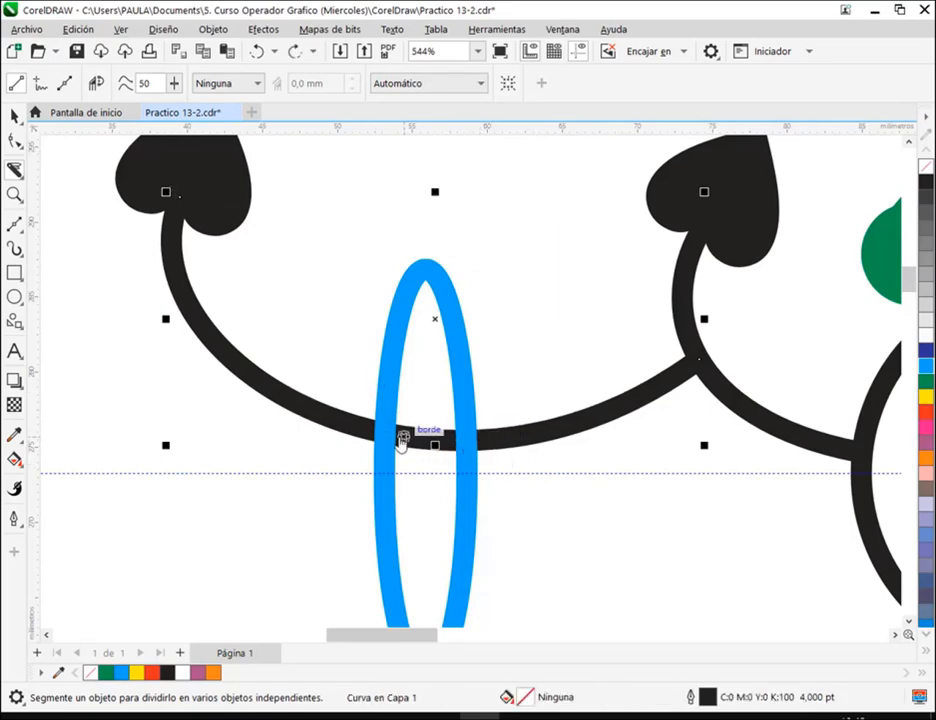
Cut the joining arc with the Knife tool from one side of the ellipse to the other, and break the curve apart
{"action": "left_click_drag", "start_coordinate": [386, 438], "coordinate": [467, 447]}
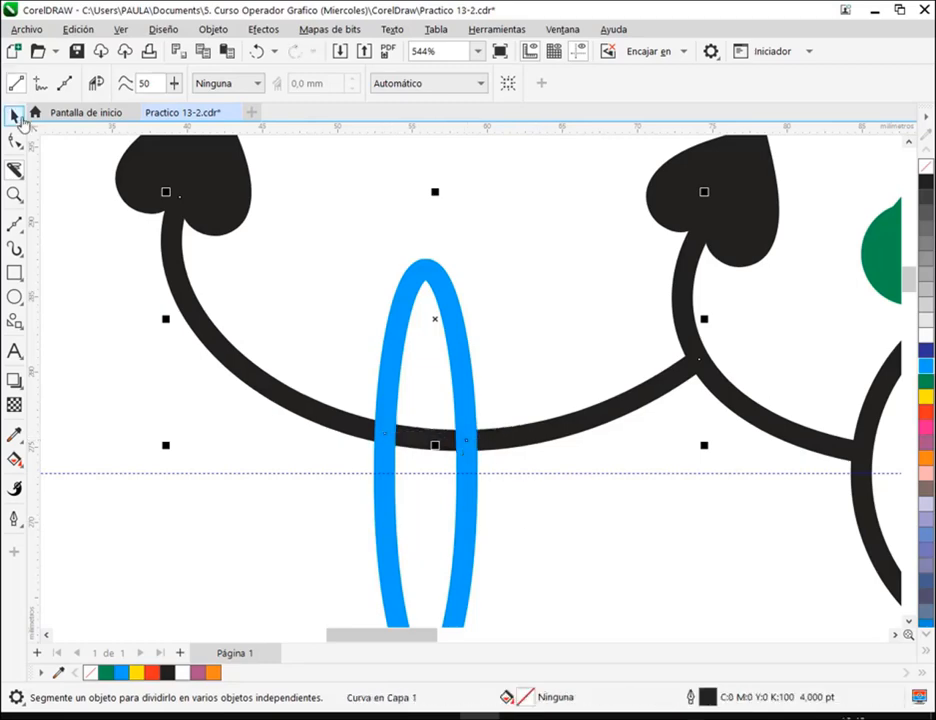
{"action": "left_click", "coordinate": [14, 117]}
{"action": "left_click", "coordinate": [568, 560]}
{"action": "left_click", "coordinate": [420, 441]}
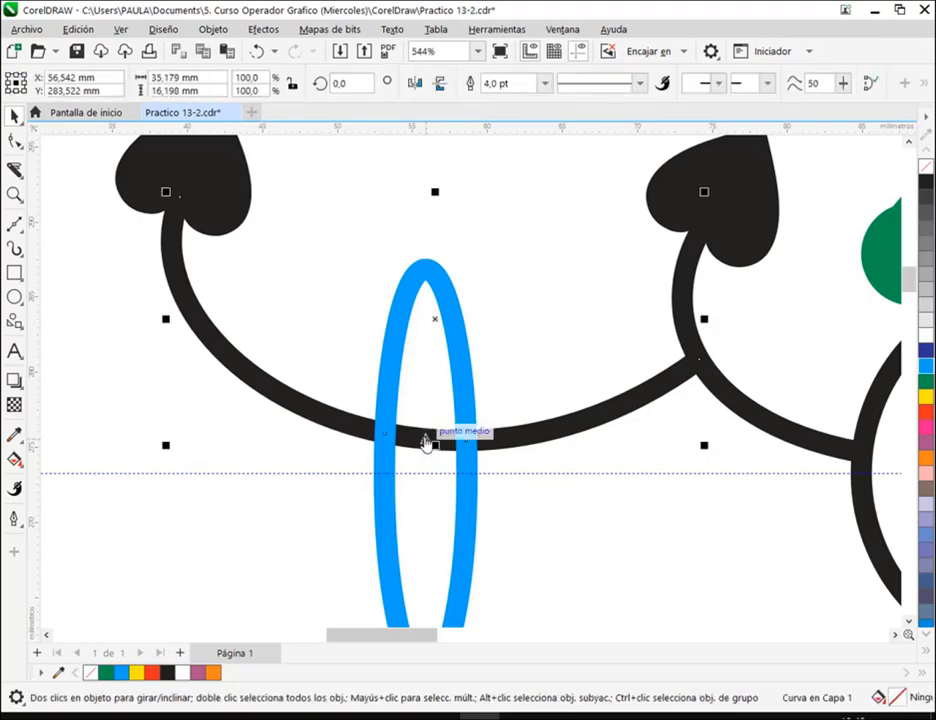
{"action": "right_click", "coordinate": [426, 441]}
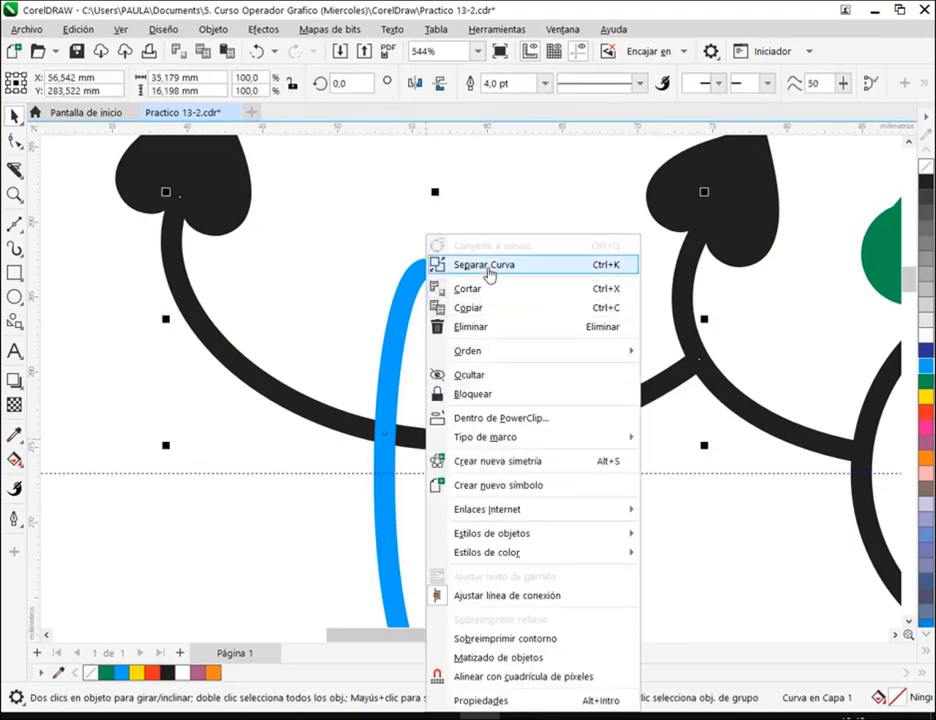
{"action": "left_click", "coordinate": [432, 266]}
Move the arc piece inside the ellipse out to the empty area below, and delete it
{"action": "left_click", "coordinate": [589, 545]}
{"action": "left_click_drag", "start_coordinate": [436, 452], "coordinate": [583, 554]}
{"action": "key", "text": "Delete"}
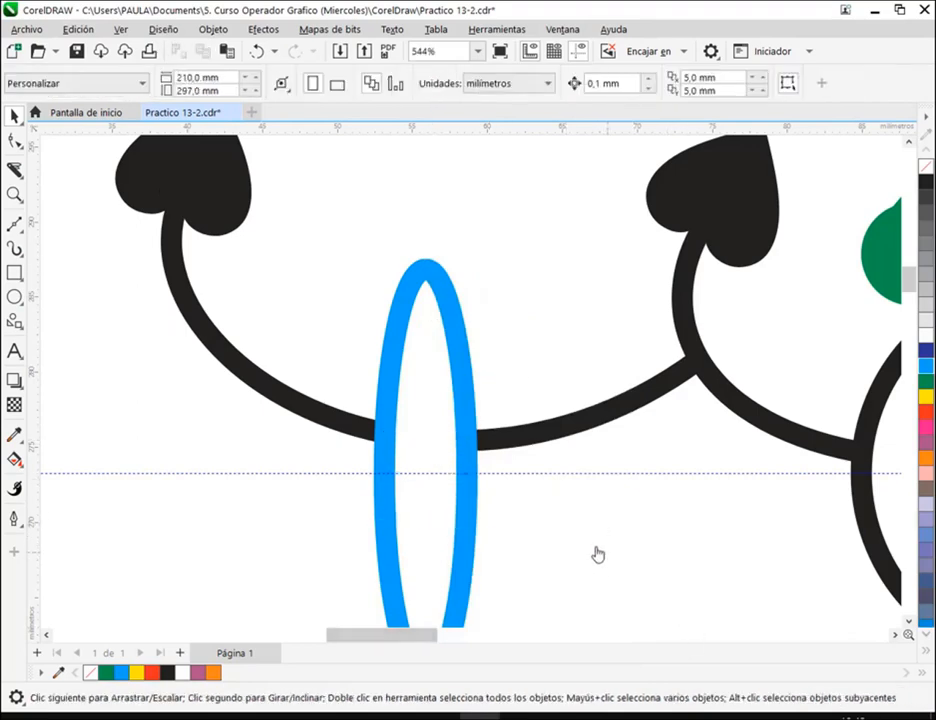
Check that the remaining arc pieces are separate by moving one aside, and undo back to the arc before it was broken apart
{"action": "left_click", "coordinate": [527, 440]}
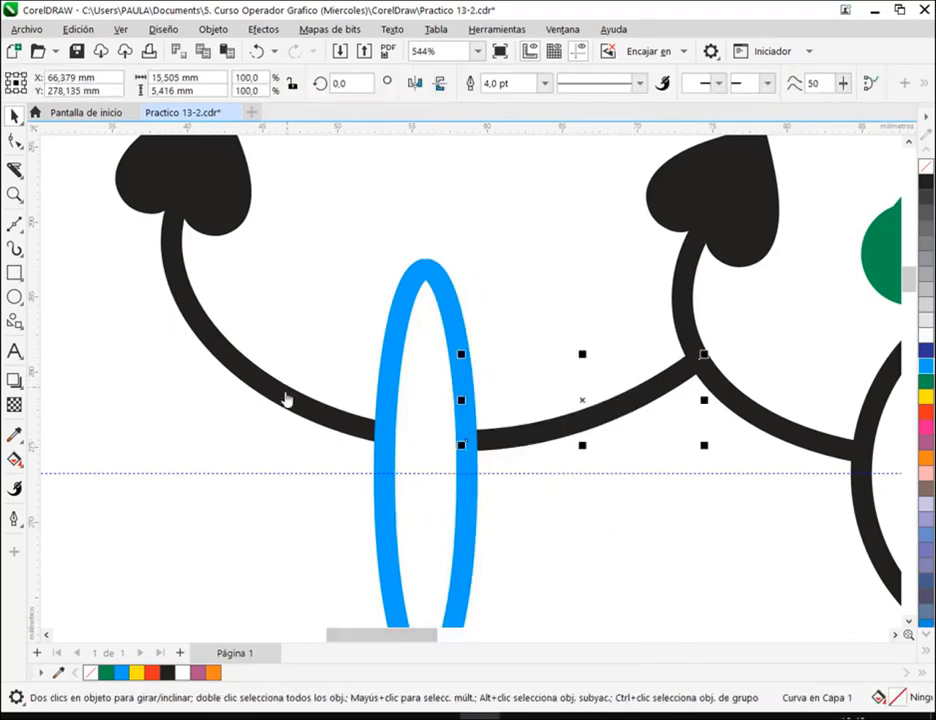
{"action": "left_click_drag", "start_coordinate": [285, 402], "coordinate": [177, 440]}
{"action": "key", "text": "ctrl+z"}
{"action": "left_click", "coordinate": [571, 428]}
{"action": "key", "text": "ctrl+z"}
{"action": "key", "text": "ctrl+z"}
{"action": "key", "text": "ctrl+z"}
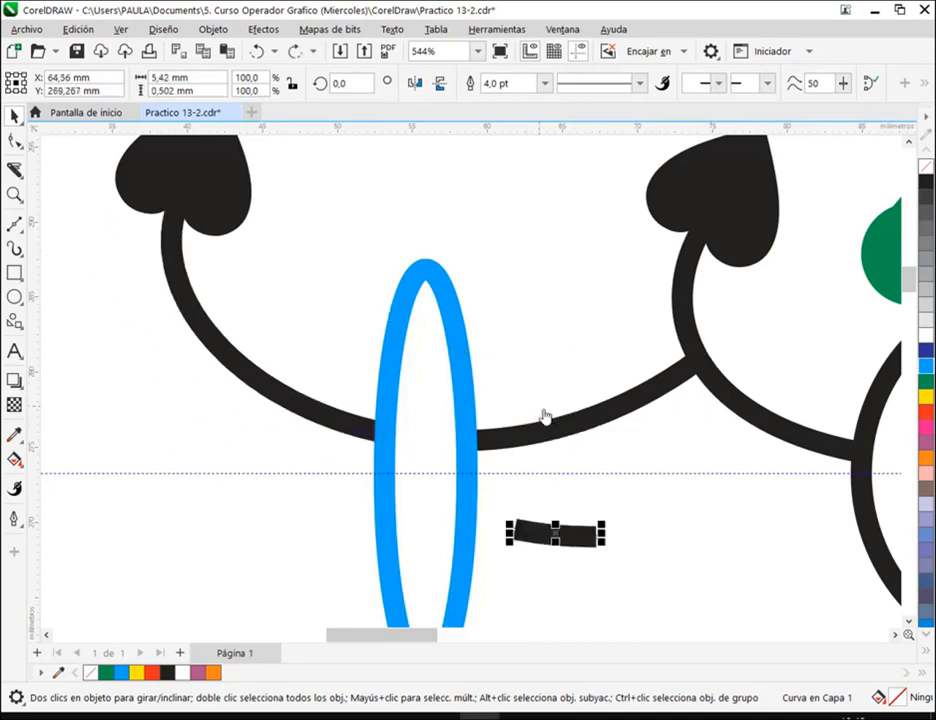
{"action": "left_click", "coordinate": [416, 460]}
{"action": "left_click", "coordinate": [424, 440]}
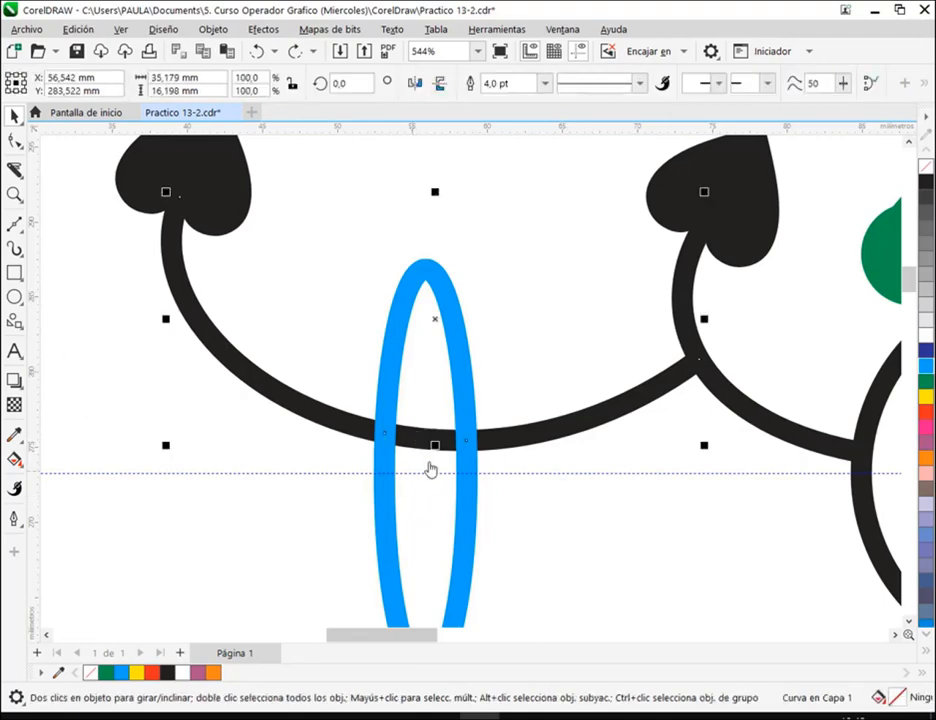
Recut the joining arc with the Knife tool between the ellipse's two sides, comparing the arc's nodes before and after with the Shape tool
{"action": "left_click", "coordinate": [577, 539]}
{"action": "left_click", "coordinate": [15, 142]}
{"action": "left_click", "coordinate": [213, 357]}
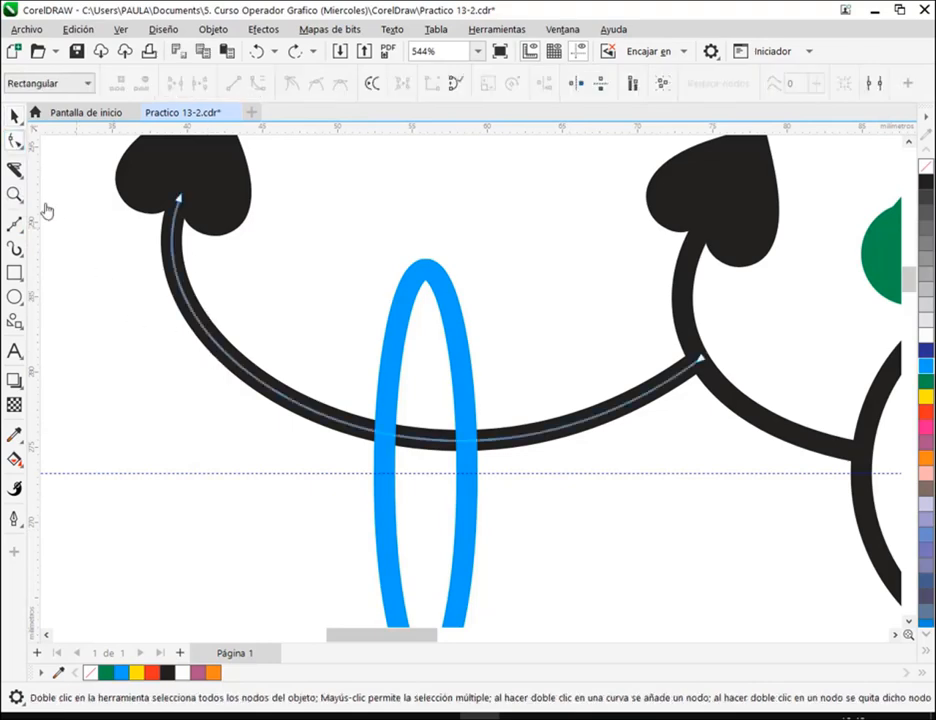
{"action": "left_click", "coordinate": [15, 170]}
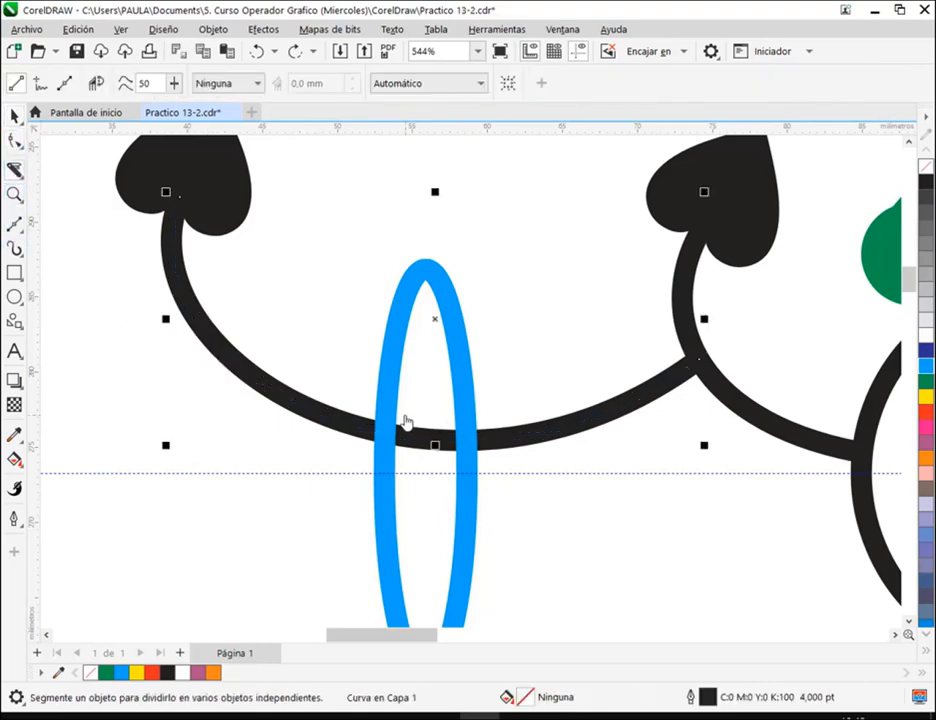
{"action": "left_click_drag", "start_coordinate": [381, 433], "coordinate": [466, 445]}
{"action": "left_click", "coordinate": [15, 142]}
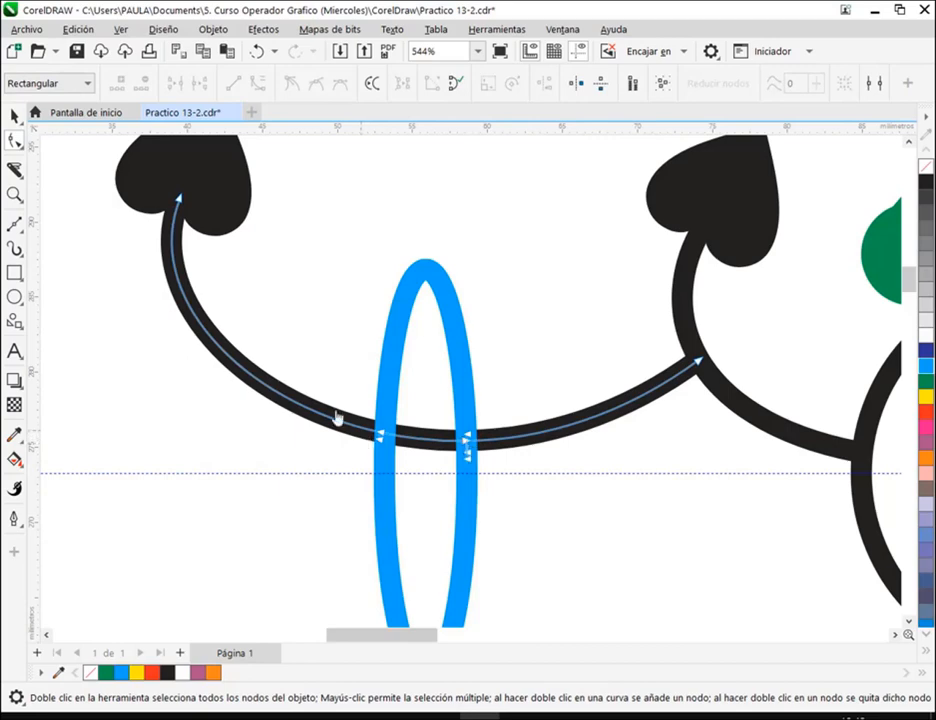
Break the recut joining arc apart into separate curves
{"action": "left_click", "coordinate": [14, 116]}
{"action": "left_click", "coordinate": [558, 512]}
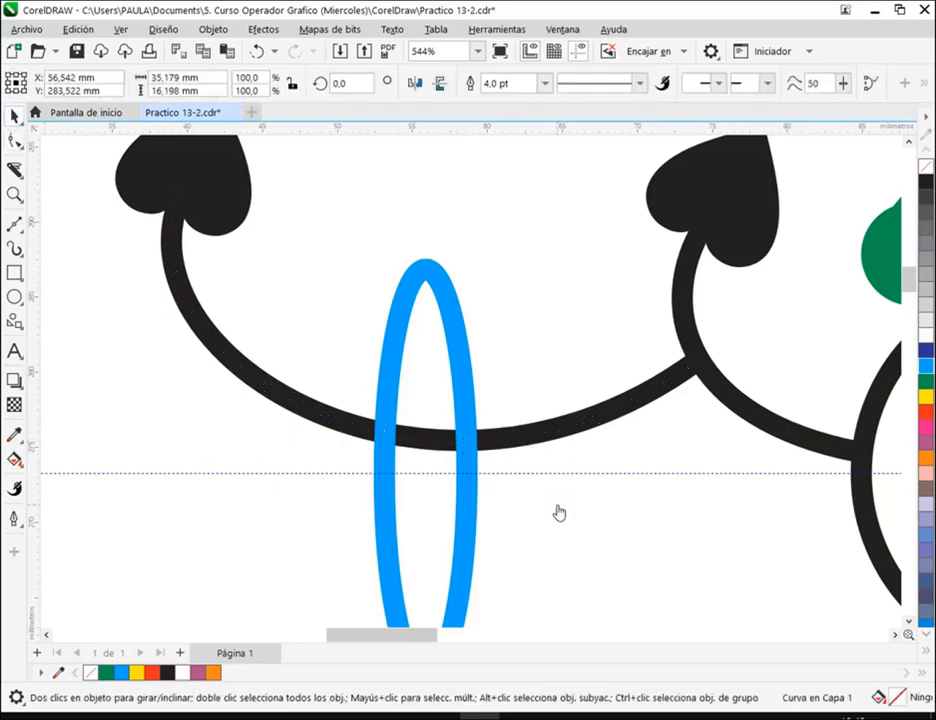
{"action": "left_click", "coordinate": [516, 439]}
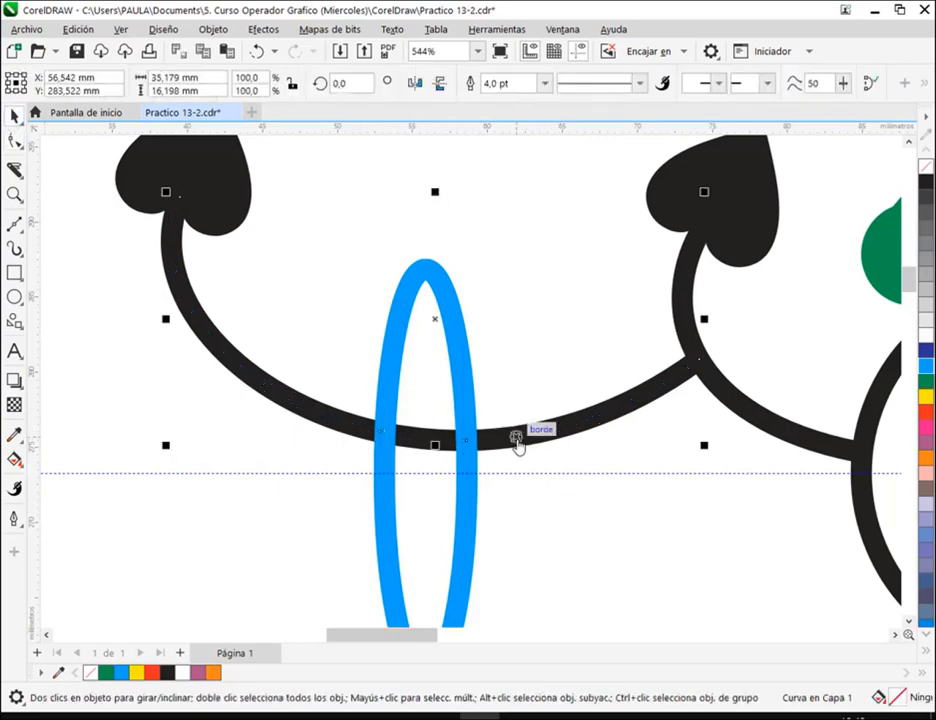
{"action": "right_click", "coordinate": [435, 447]}
{"action": "left_click", "coordinate": [501, 272]}
Delete the arc piece that lies inside the blue ellipse
{"action": "left_click", "coordinate": [621, 634]}
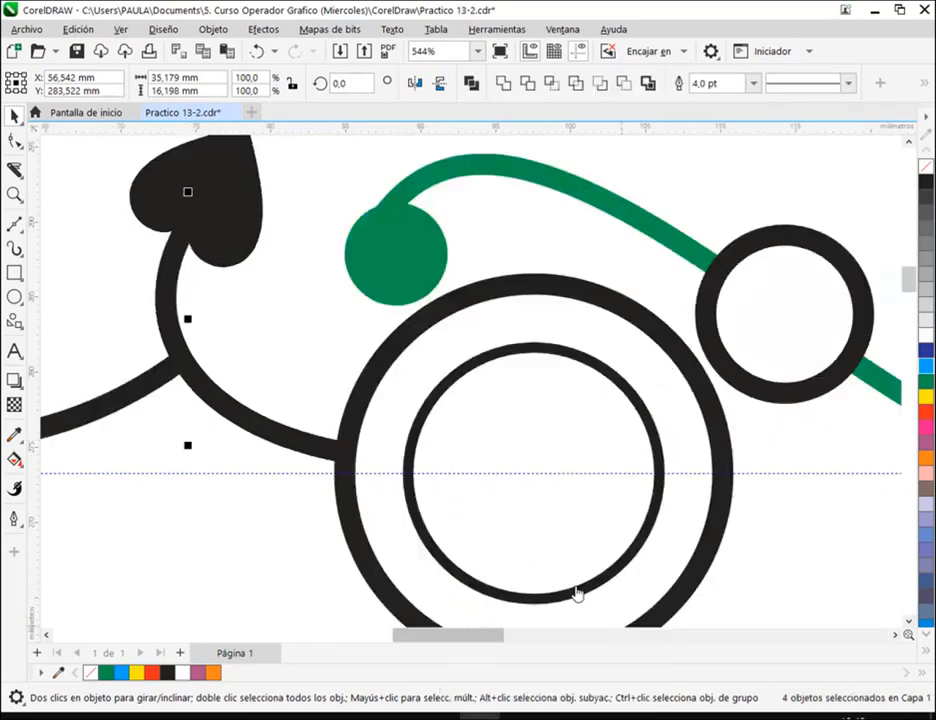
{"action": "scroll", "coordinate": [483, 494], "scroll_direction": "down", "scroll_amount": 2}
{"action": "left_click_drag", "start_coordinate": [236, 489], "coordinate": [616, 483]}
{"action": "scroll", "coordinate": [490, 458], "scroll_direction": "up", "scroll_amount": 2}
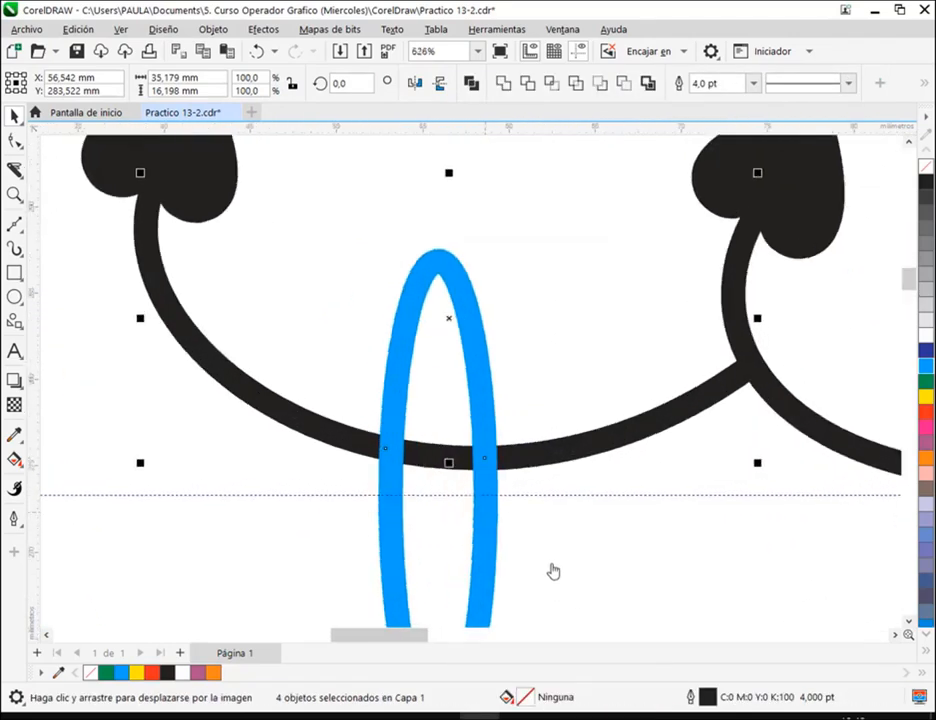
{"action": "left_click", "coordinate": [456, 509]}
{"action": "left_click", "coordinate": [443, 466]}
{"action": "key", "text": "Delete"}
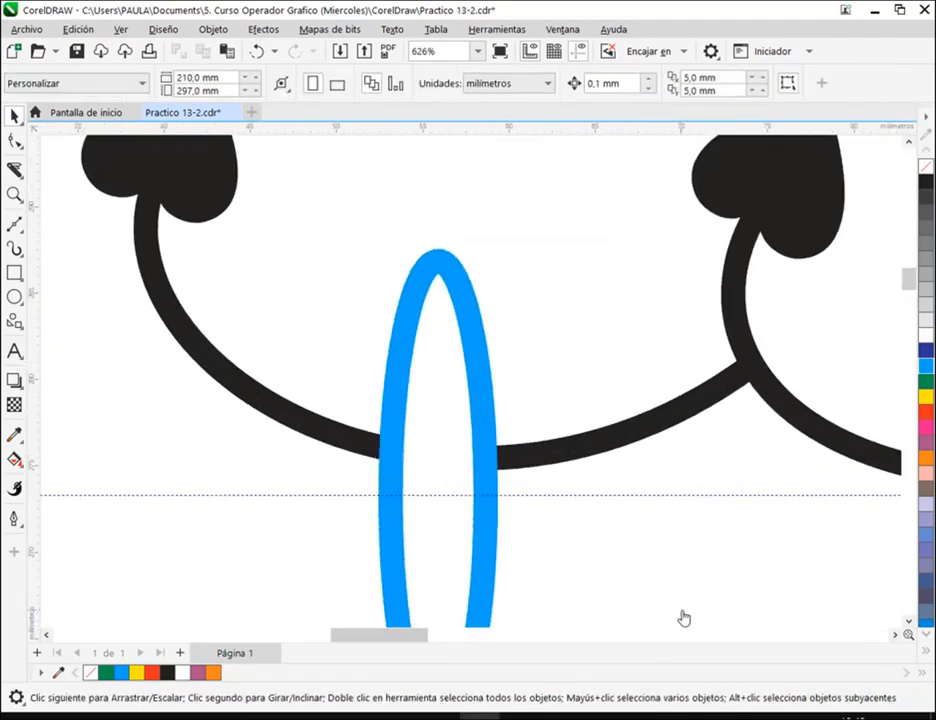
Save the drawing with the whole ornament and its reference in view
{"action": "scroll", "coordinate": [530, 503], "scroll_direction": "down", "scroll_amount": 1}
{"action": "scroll", "coordinate": [530, 503], "scroll_direction": "down", "scroll_amount": 3}
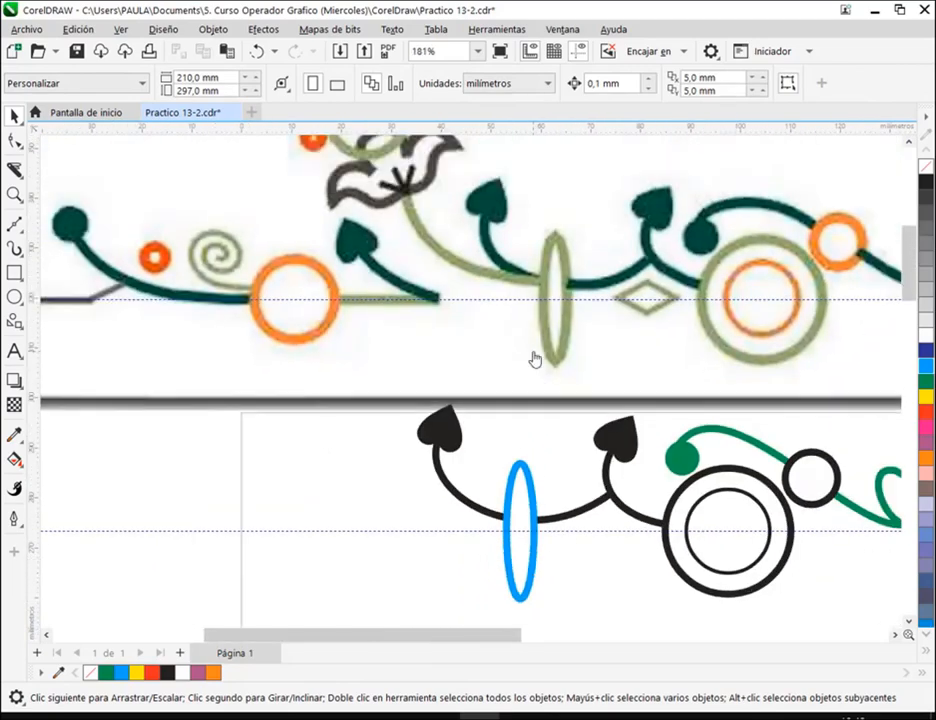
{"action": "scroll", "coordinate": [560, 562], "scroll_direction": "down", "scroll_amount": 1}
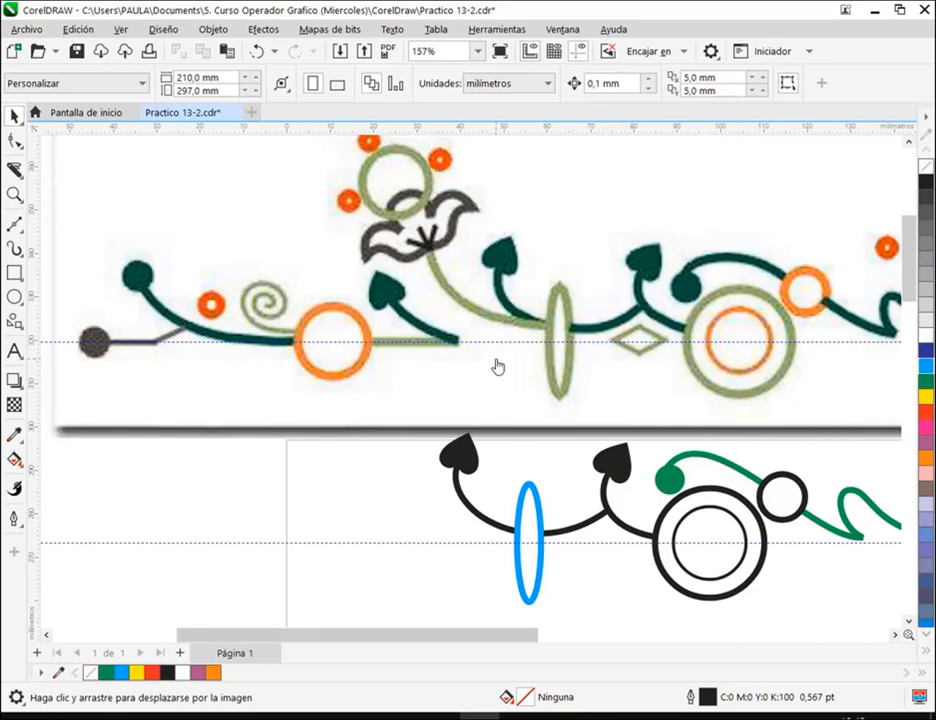
{"action": "left_click", "coordinate": [77, 51]}
Draw the flower stem from the ellipse up past the first heart, about 31 by 18 mm, and bend it into a downward-sagging curve
{"action": "left_click", "coordinate": [15, 225]}
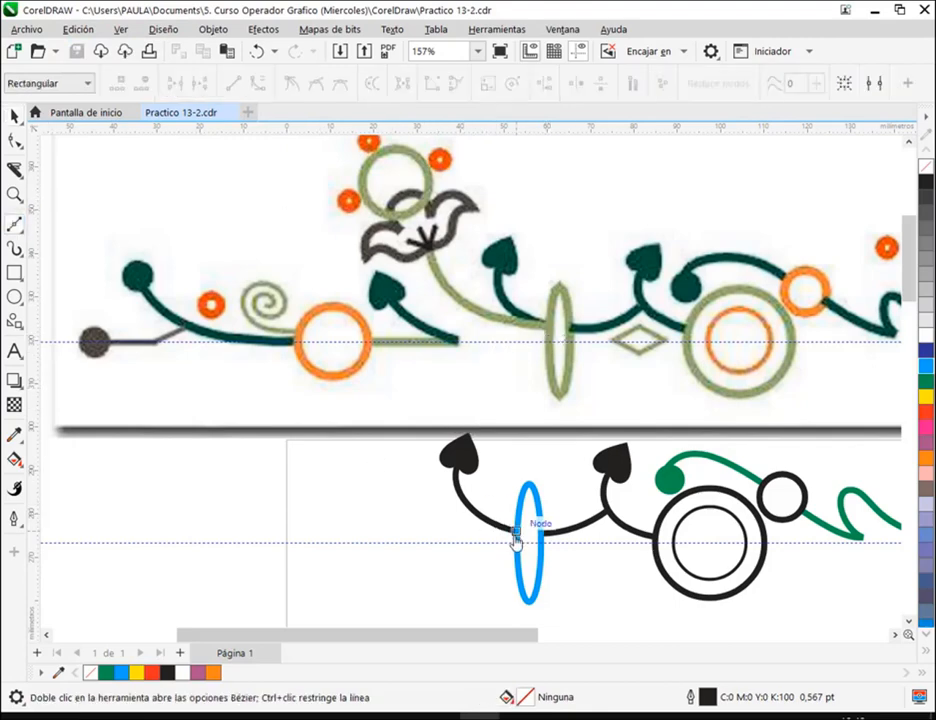
{"action": "left_click", "coordinate": [381, 453]}
{"action": "key", "text": "F10"}
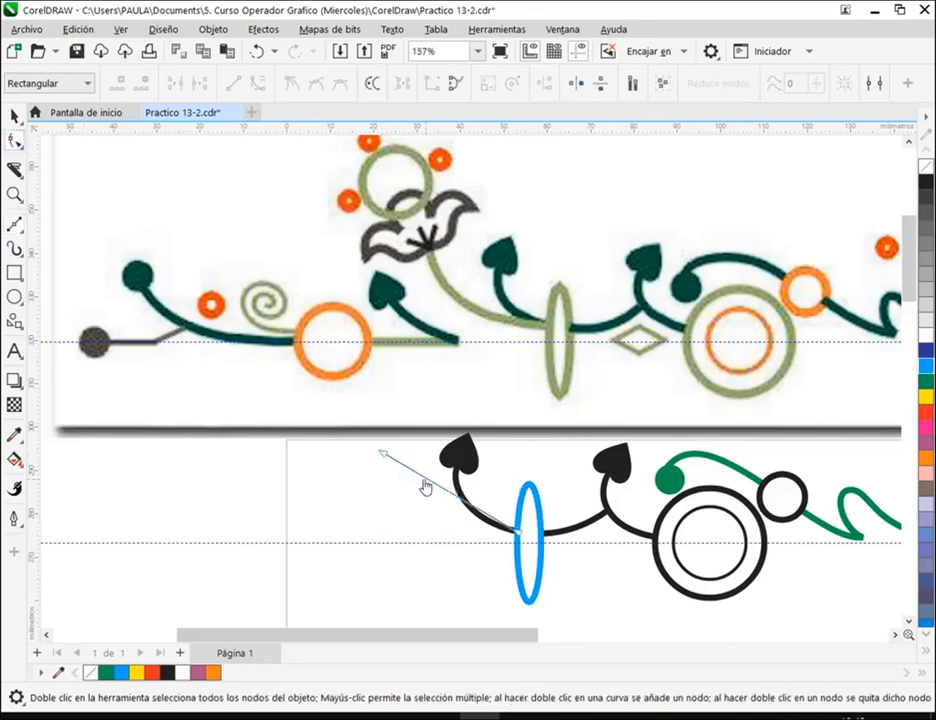
{"action": "right_click", "coordinate": [425, 487]}
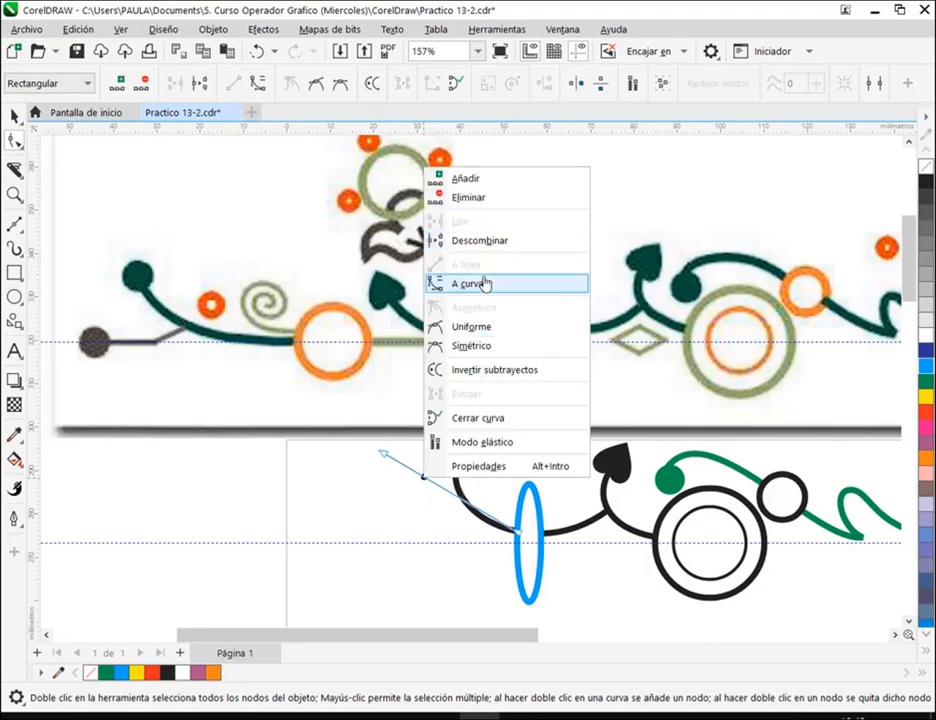
{"action": "left_click", "coordinate": [451, 280]}
{"action": "left_click_drag", "start_coordinate": [445, 495], "coordinate": [417, 506]}
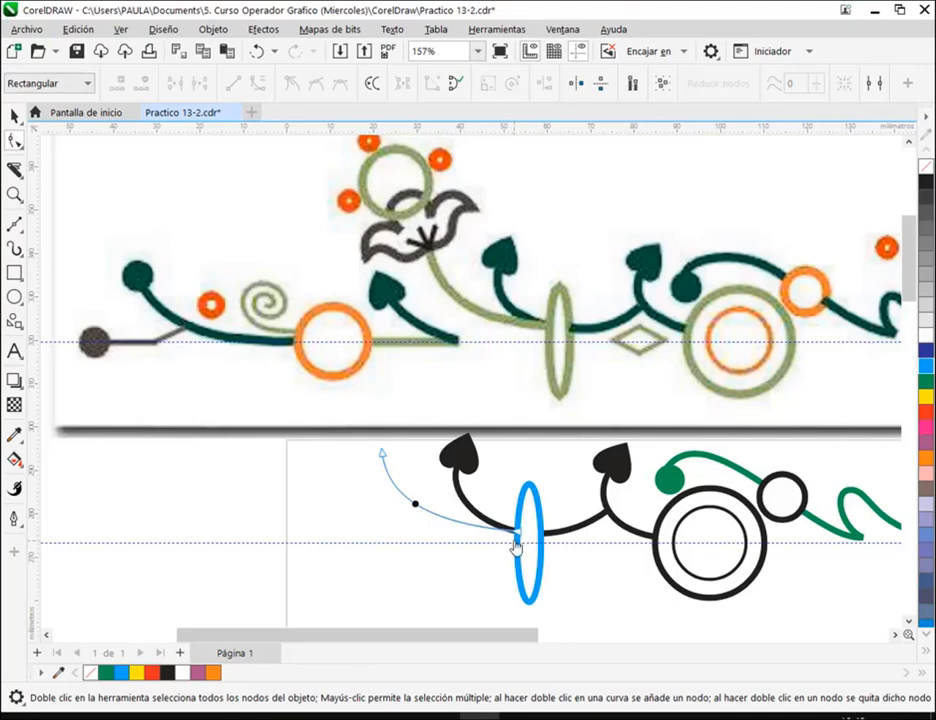
Set the new flower stem's outline width to 4.0 pt and deselect it
{"action": "left_click", "coordinate": [14, 116]}
{"action": "left_click", "coordinate": [546, 87]}
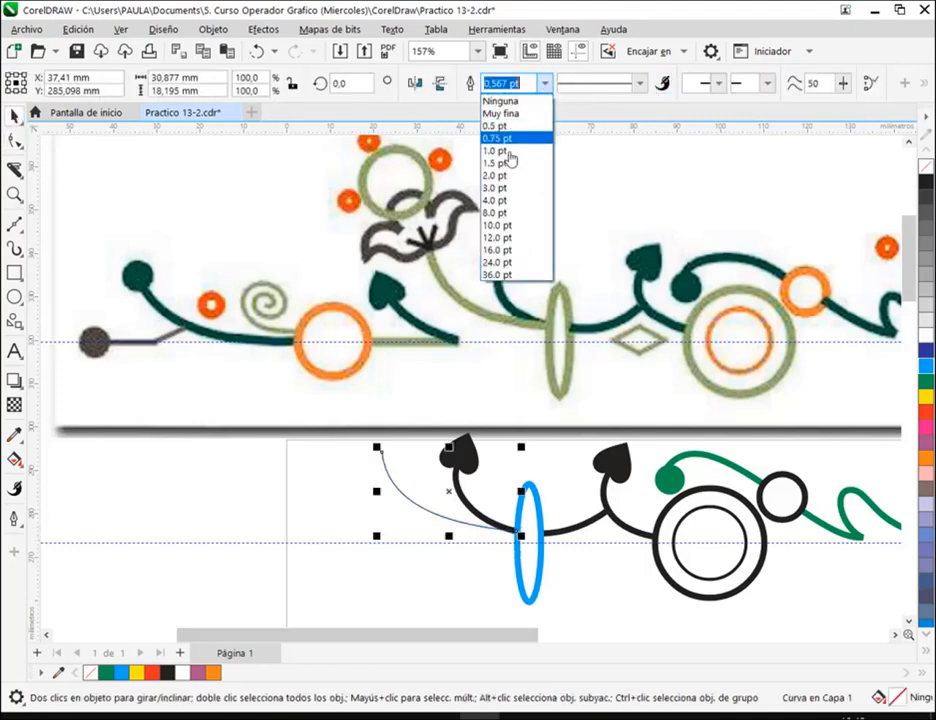
{"action": "left_click", "coordinate": [518, 203]}
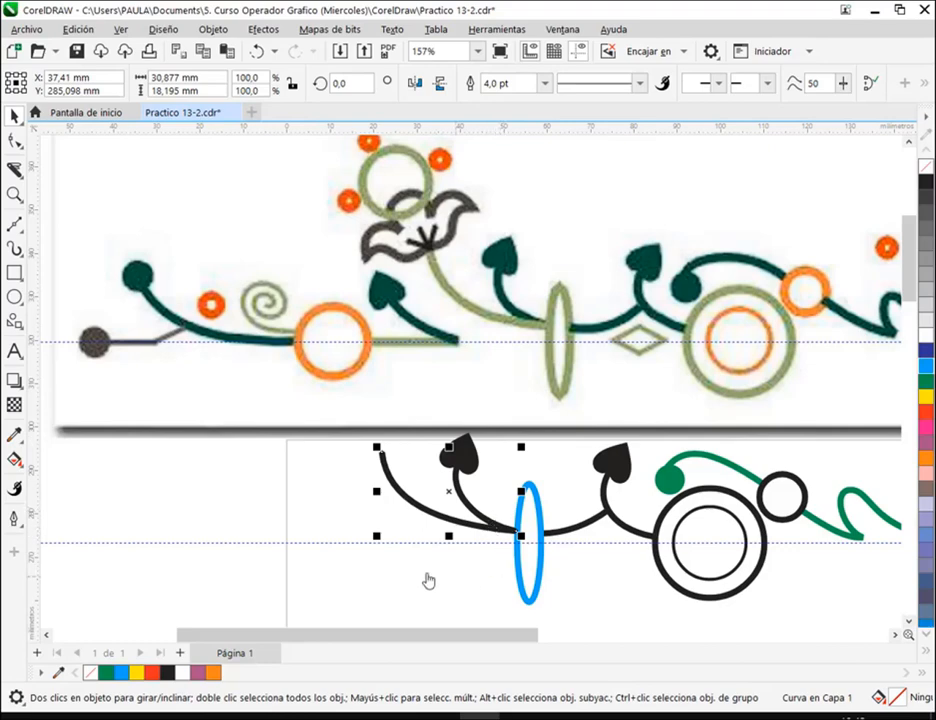
{"action": "left_click", "coordinate": [541, 273]}
Draw a closed eight-node straight-line flower outline with three points, about 23 by 12 mm, in the empty area beside the reference flower
{"action": "left_click_drag", "start_coordinate": [460, 180], "coordinate": [387, 284]}
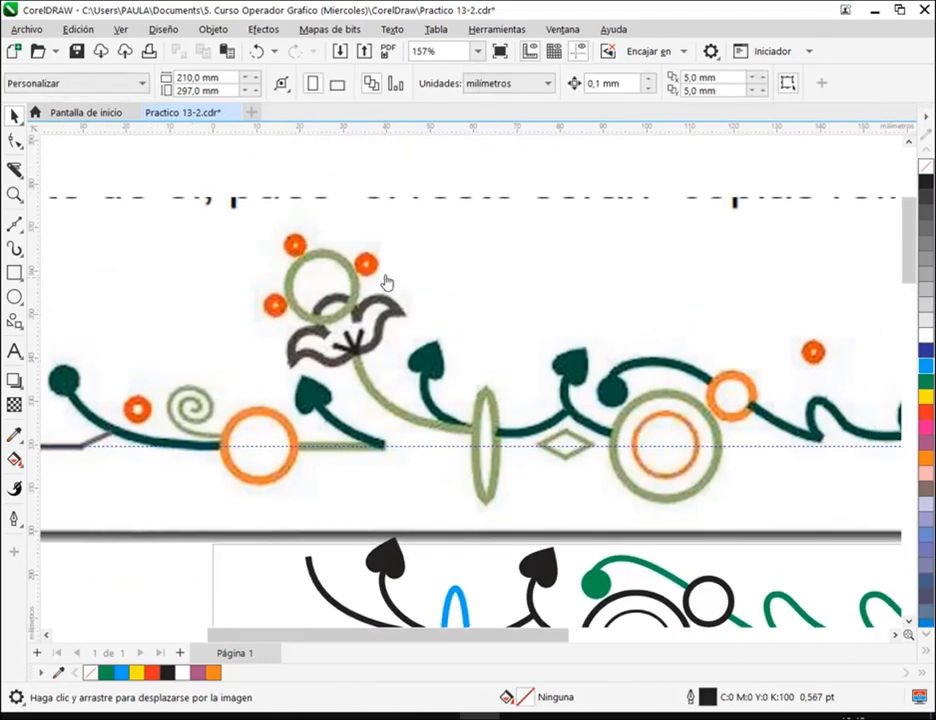
{"action": "scroll", "coordinate": [387, 284], "scroll_direction": "up", "scroll_amount": 2}
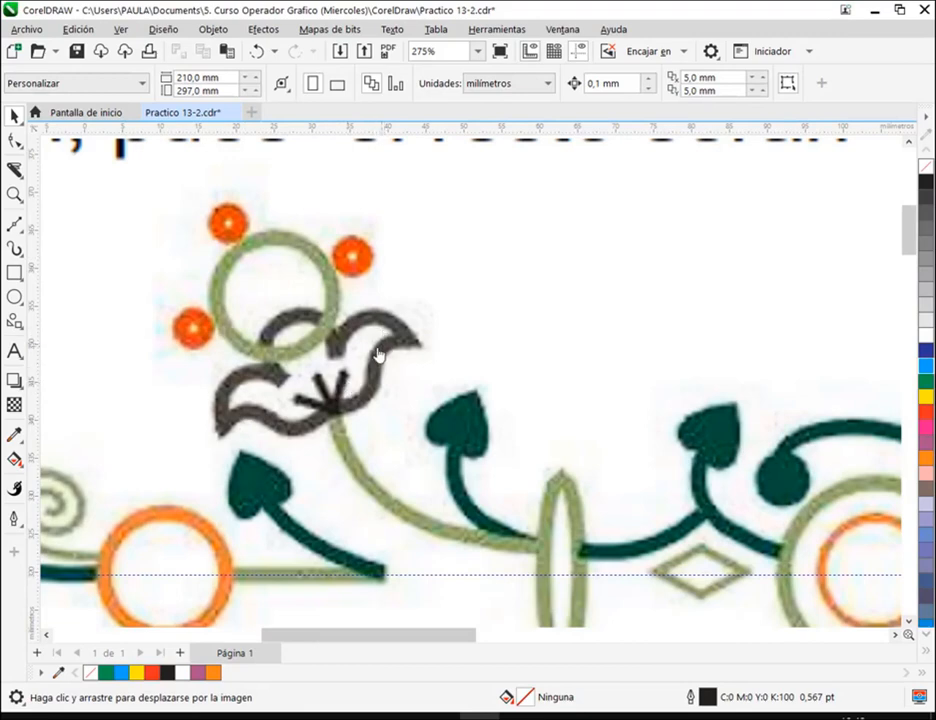
{"action": "mouse_move", "coordinate": [541, 264]}
{"action": "left_mouse_down"}
{"action": "mouse_move", "coordinate": [713, 330]}
{"action": "mouse_move", "coordinate": [712, 343]}
{"action": "left_mouse_up"}
{"action": "left_click_drag", "start_coordinate": [683, 200], "coordinate": [668, 283]}
{"action": "left_click", "coordinate": [15, 224]}
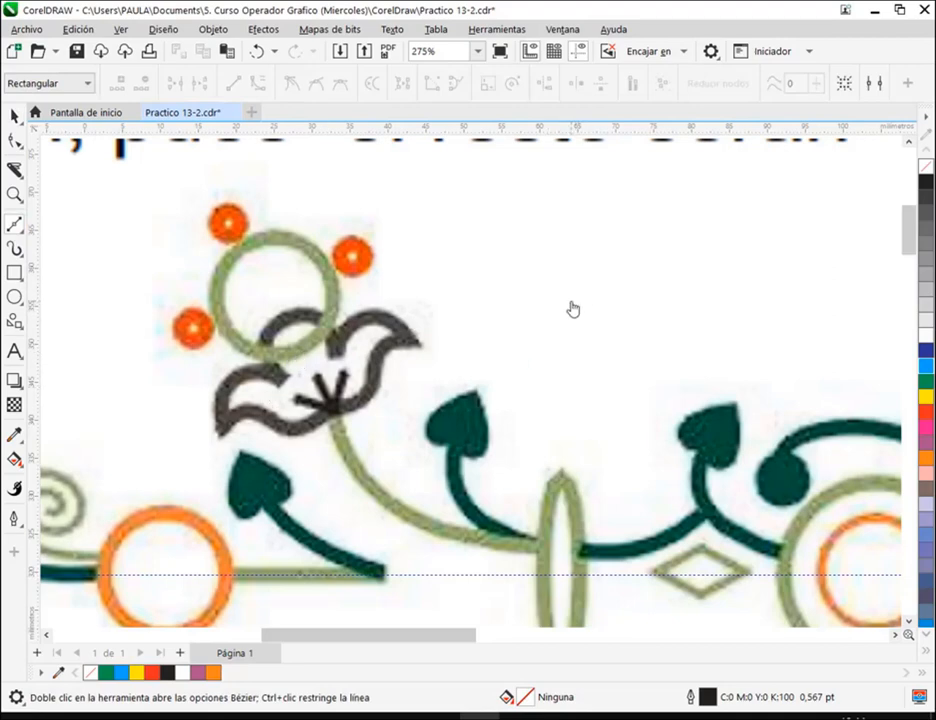
{"action": "left_click_drag", "start_coordinate": [571, 313], "coordinate": [520, 299]}
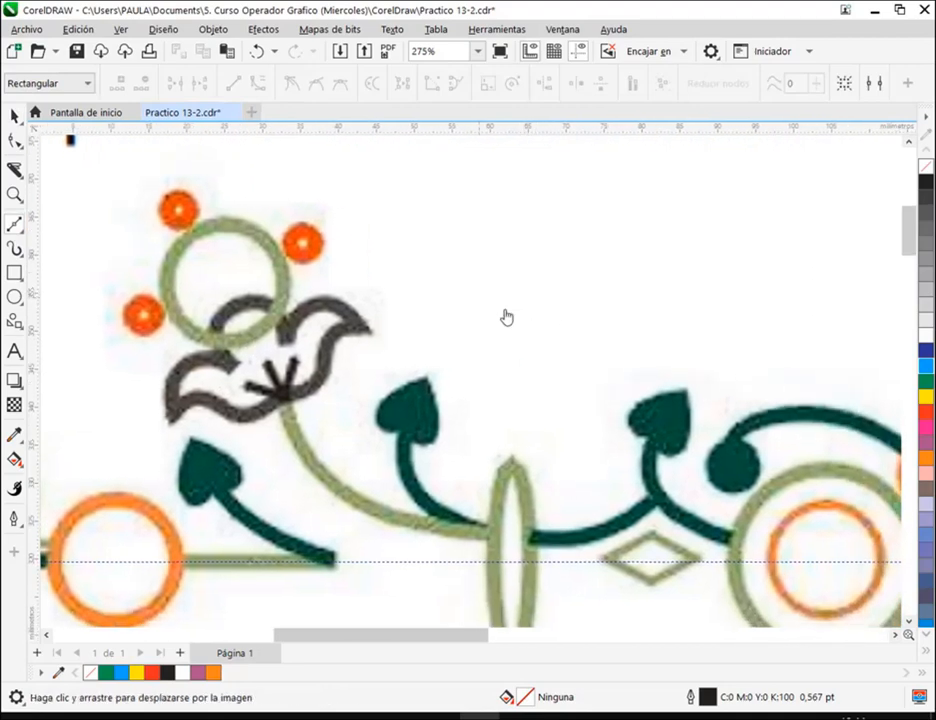
{"action": "left_click", "coordinate": [574, 330]}
{"action": "left_click", "coordinate": [621, 338]}
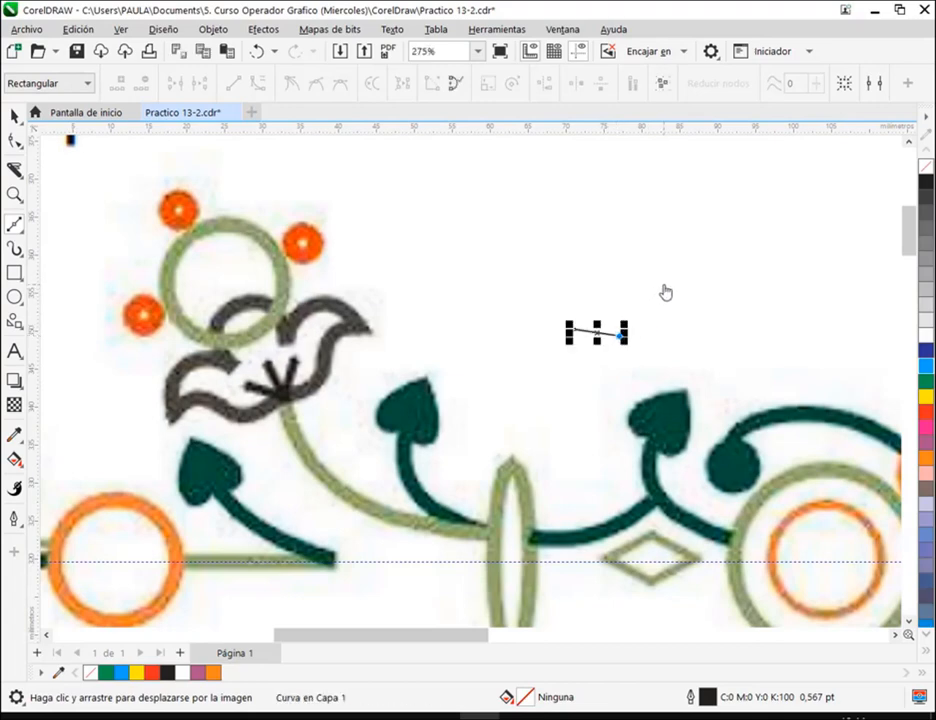
{"action": "left_click", "coordinate": [664, 285]}
{"action": "left_click", "coordinate": [611, 286]}
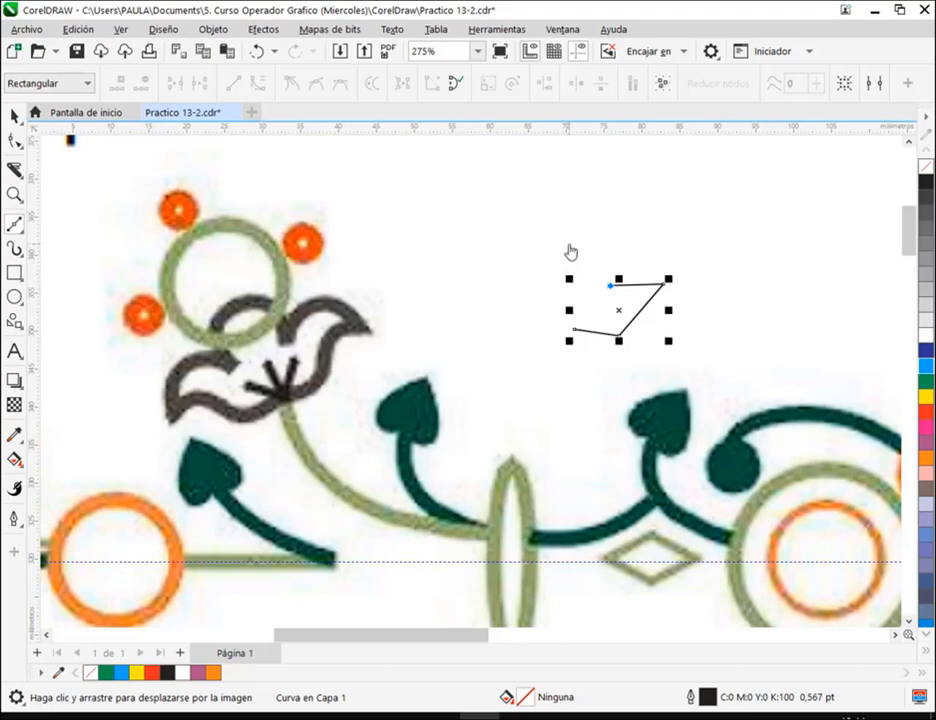
{"action": "left_click", "coordinate": [567, 243]}
{"action": "left_click", "coordinate": [546, 287]}
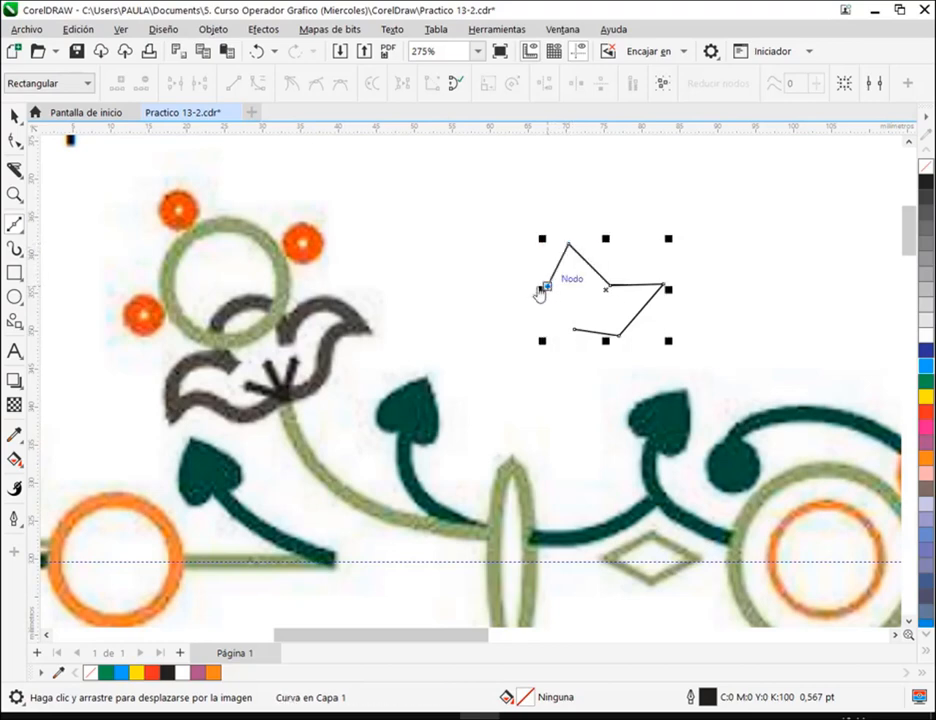
{"action": "left_click", "coordinate": [487, 288]}
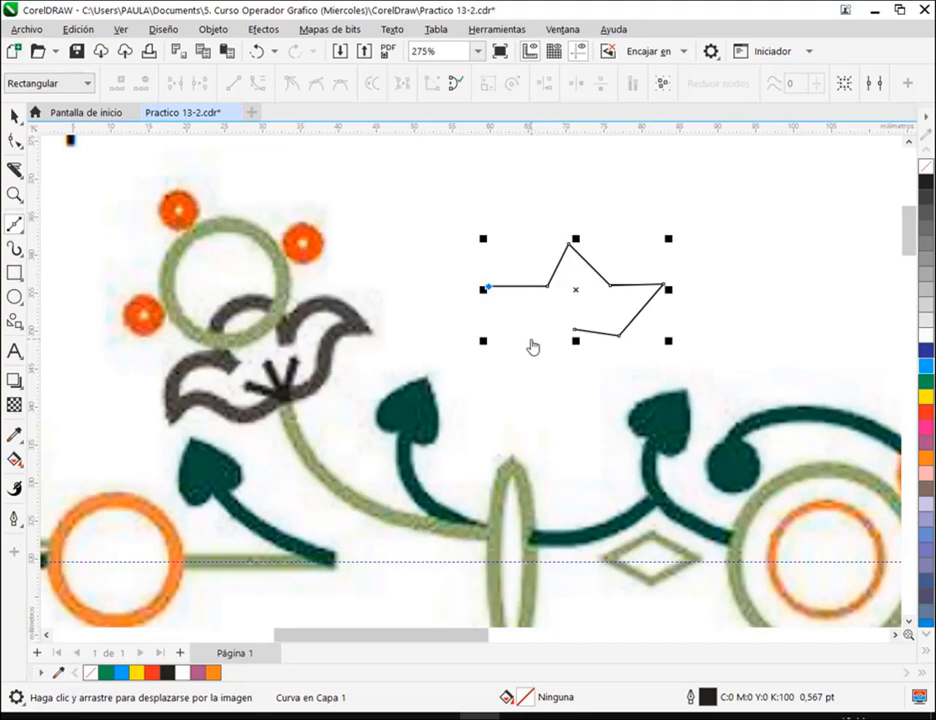
{"action": "left_click", "coordinate": [539, 336]}
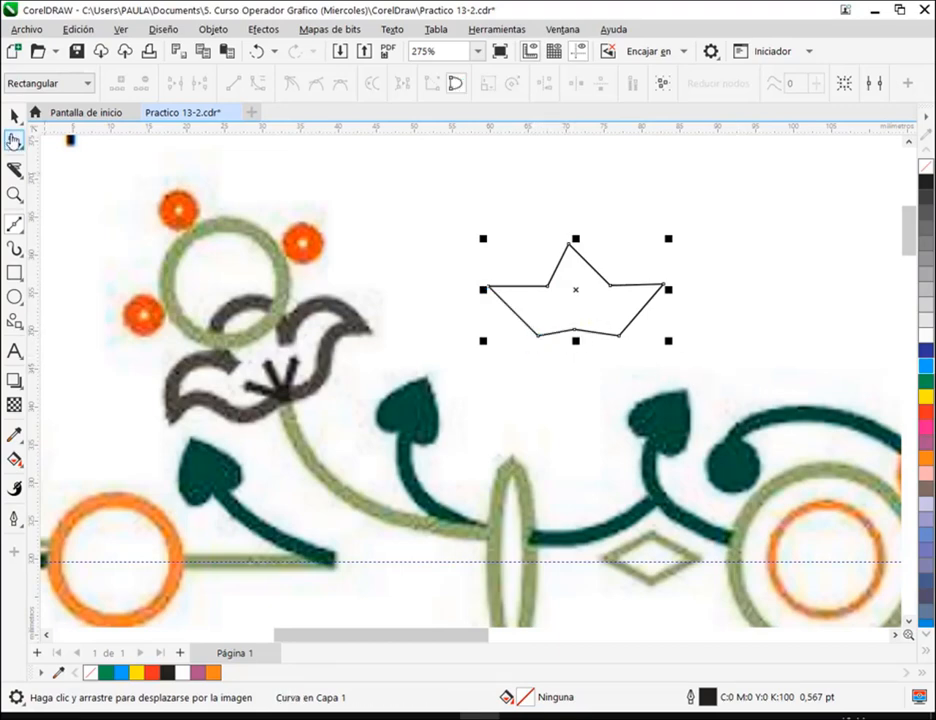
Place a horizontal guideline at the flower outline's right tip and move the left tip node up to it
{"action": "key", "text": "F10"}
{"action": "scroll", "coordinate": [563, 334], "scroll_direction": "right", "scroll_amount": 1}
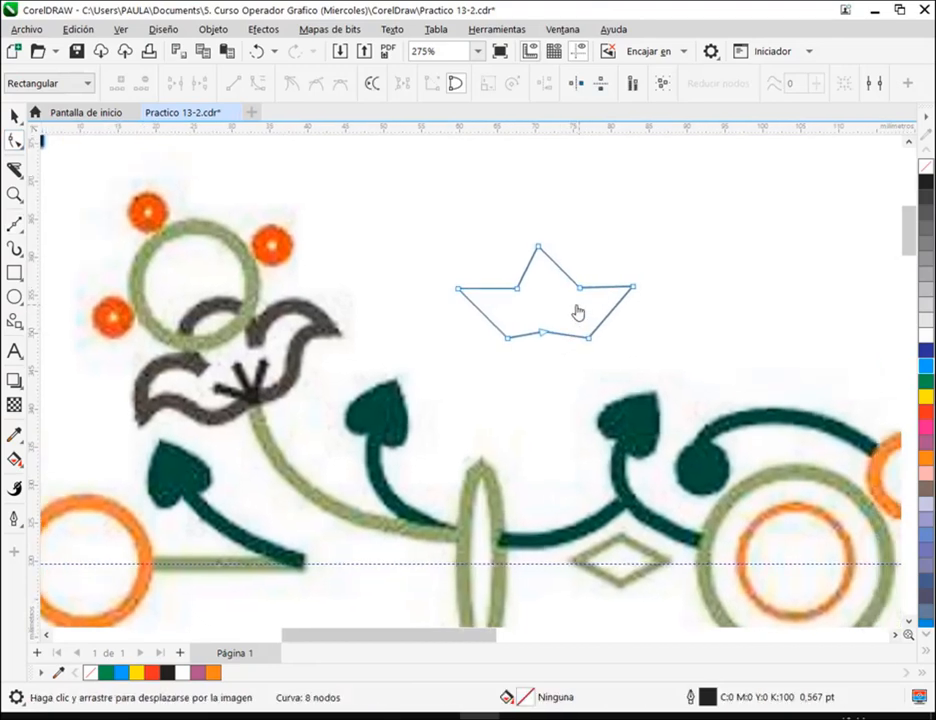
{"action": "scroll", "coordinate": [577, 316], "scroll_direction": "up", "scroll_amount": 1}
{"action": "left_click_drag", "start_coordinate": [518, 217], "coordinate": [522, 220]}
{"action": "scroll", "coordinate": [573, 278], "scroll_direction": "up", "scroll_amount": 1}
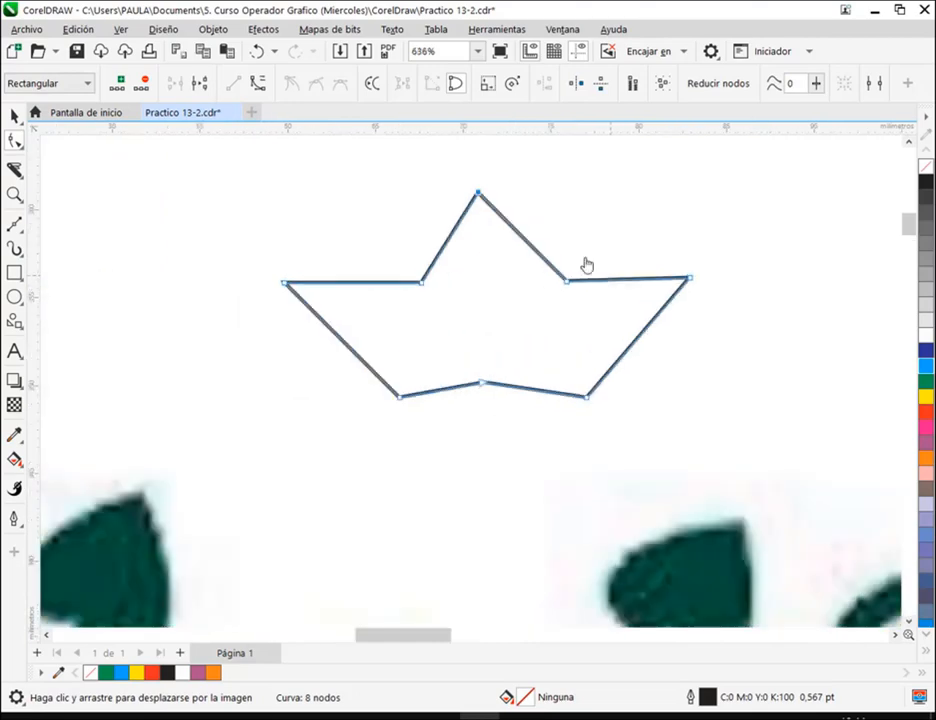
{"action": "left_click_drag", "start_coordinate": [409, 131], "coordinate": [690, 280]}
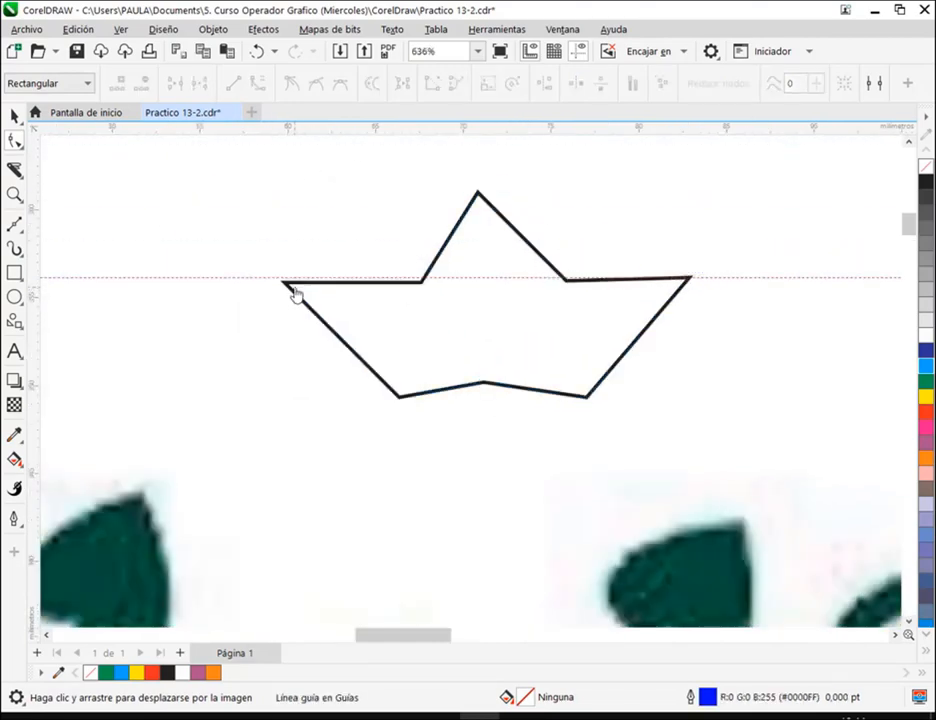
{"action": "left_click", "coordinate": [288, 289]}
{"action": "left_click_drag", "start_coordinate": [287, 291], "coordinate": [282, 287]}
Place a vertical guideline through the flower outline's bottom centre node and shift the top peak node to the right of it
{"action": "scroll", "coordinate": [439, 303], "scroll_direction": "down", "scroll_amount": 1}
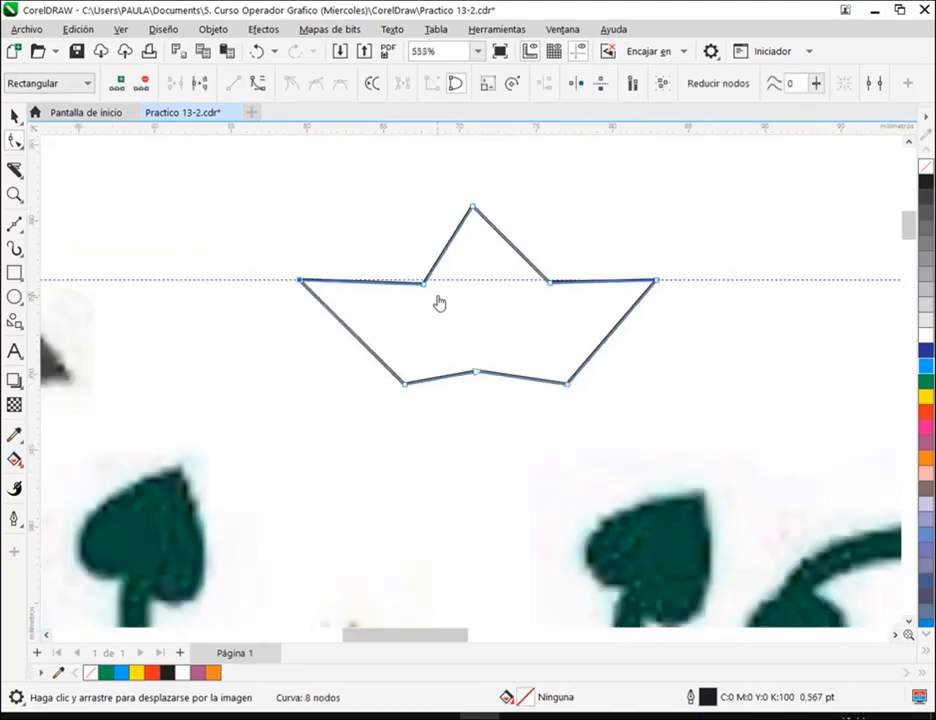
{"action": "left_click_drag", "start_coordinate": [518, 334], "coordinate": [537, 340]}
{"action": "left_click_drag", "start_coordinate": [524, 207], "coordinate": [553, 392]}
{"action": "left_click", "coordinate": [587, 209]}
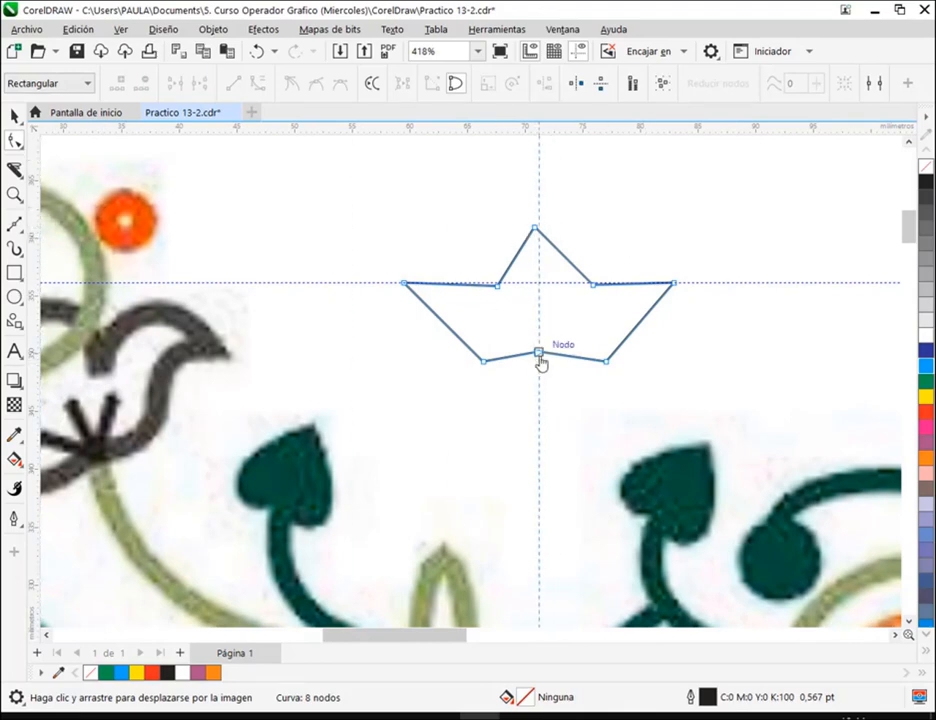
{"action": "left_click_drag", "start_coordinate": [535, 236], "coordinate": [551, 236]}
Delete the vertical and horizontal guidelines crossing the flower outline
{"action": "left_click", "coordinate": [14, 115]}
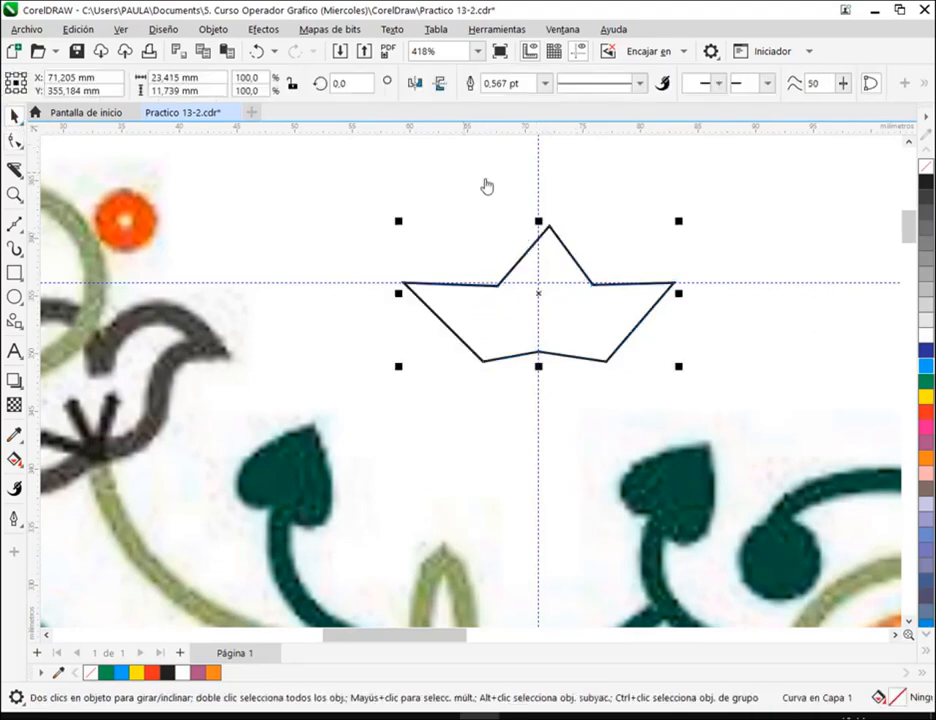
{"action": "left_click", "coordinate": [792, 328]}
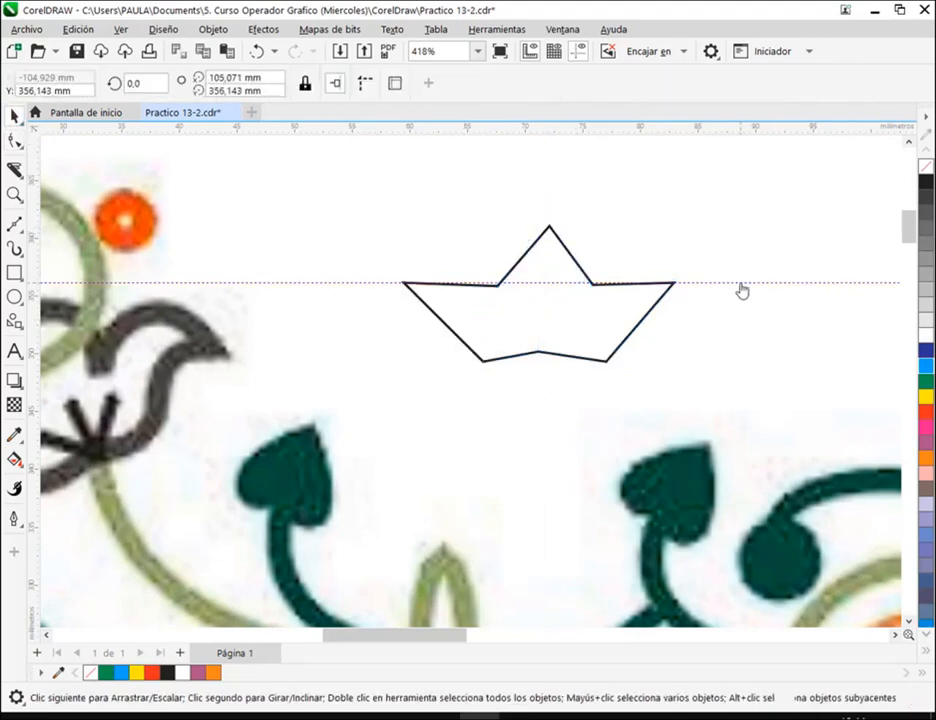
{"action": "left_click", "coordinate": [608, 299]}
Select the flower outline's peak and bottom centre nodes and align their centres horizontally with Align and Distribute
{"action": "left_click", "coordinate": [14, 141]}
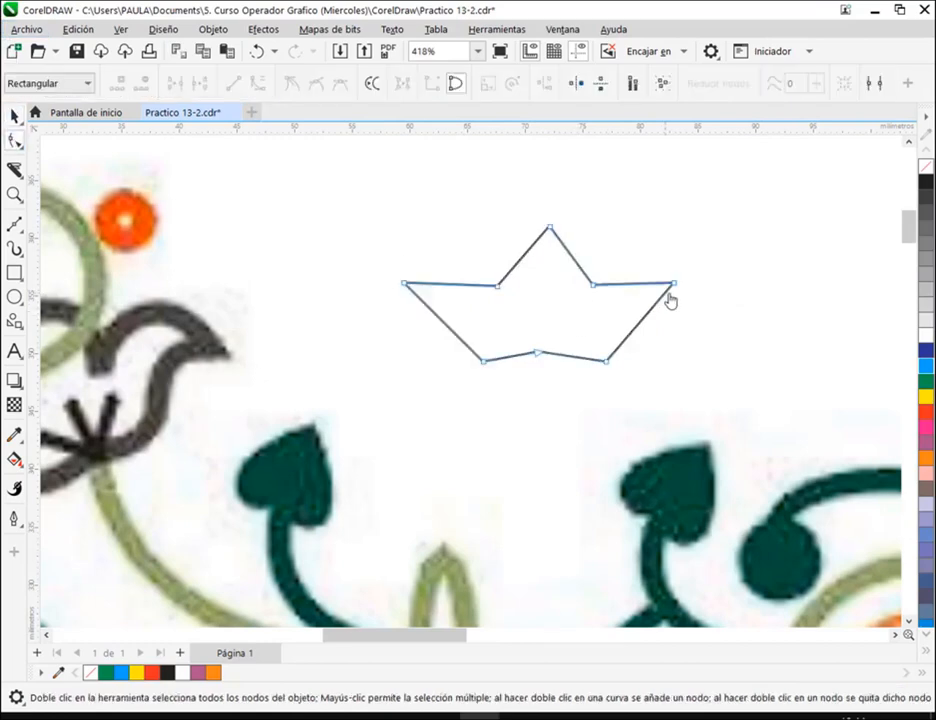
{"action": "left_click_drag", "start_coordinate": [521, 225], "coordinate": [575, 400]}
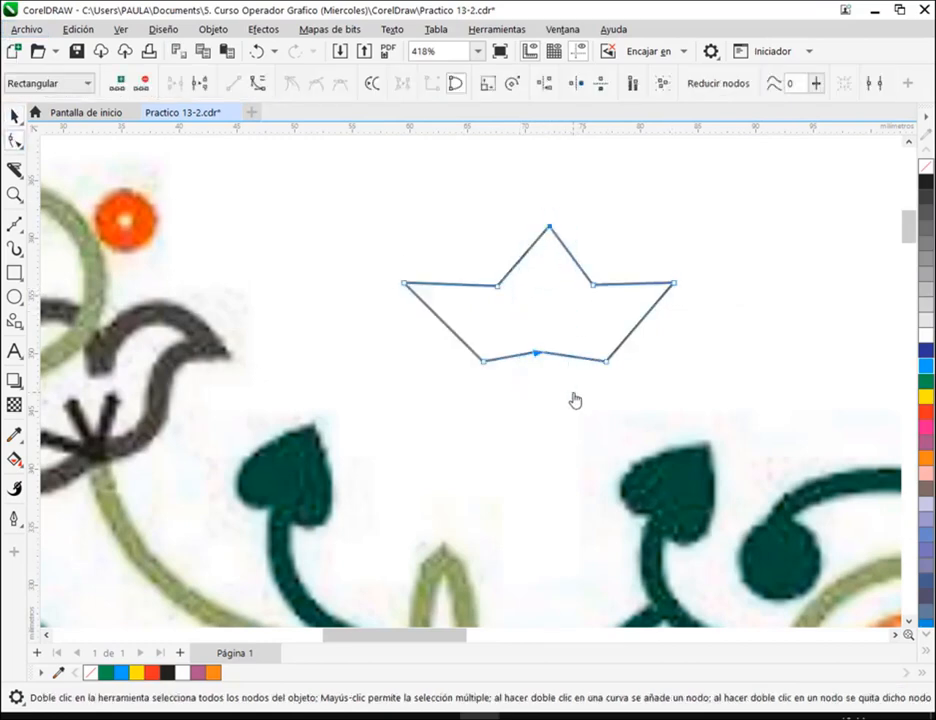
{"action": "left_click", "coordinate": [212, 31]}
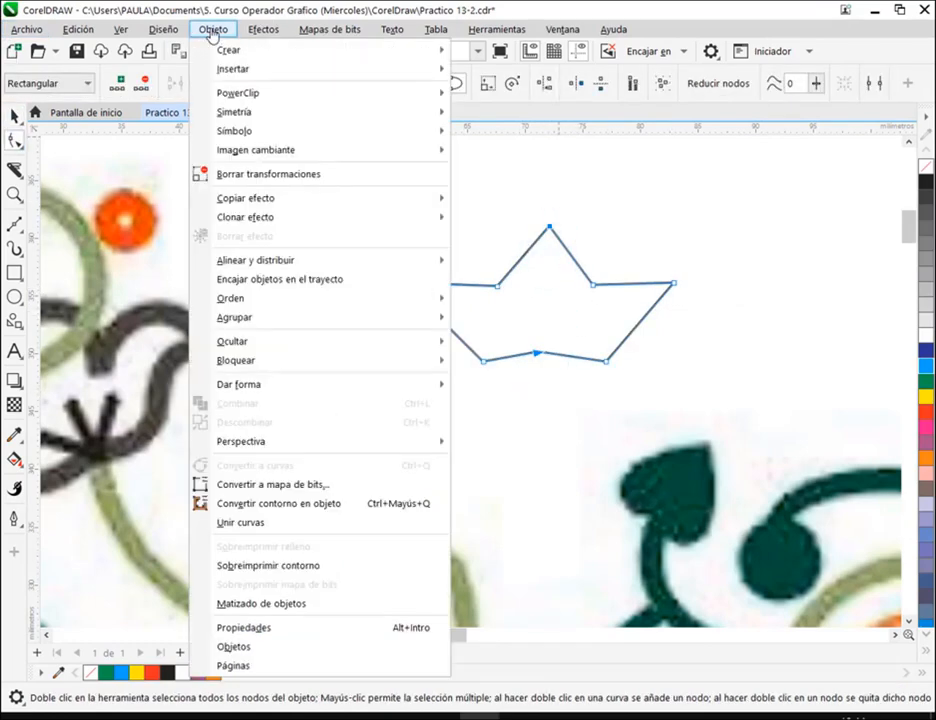
{"action": "mouse_move", "coordinate": [262, 264]}
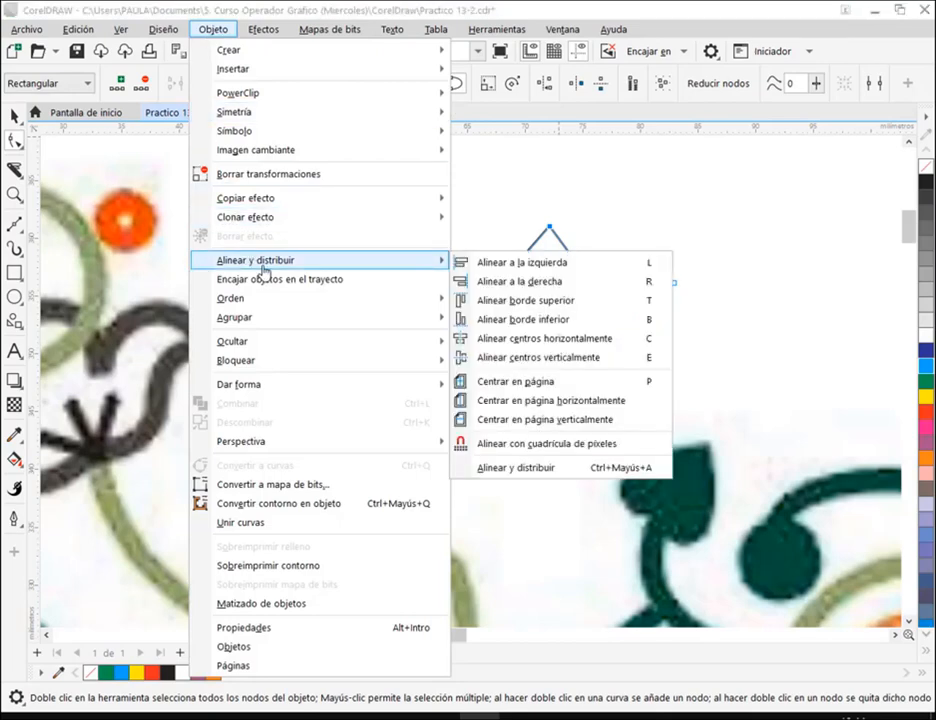
{"action": "left_click", "coordinate": [500, 467]}
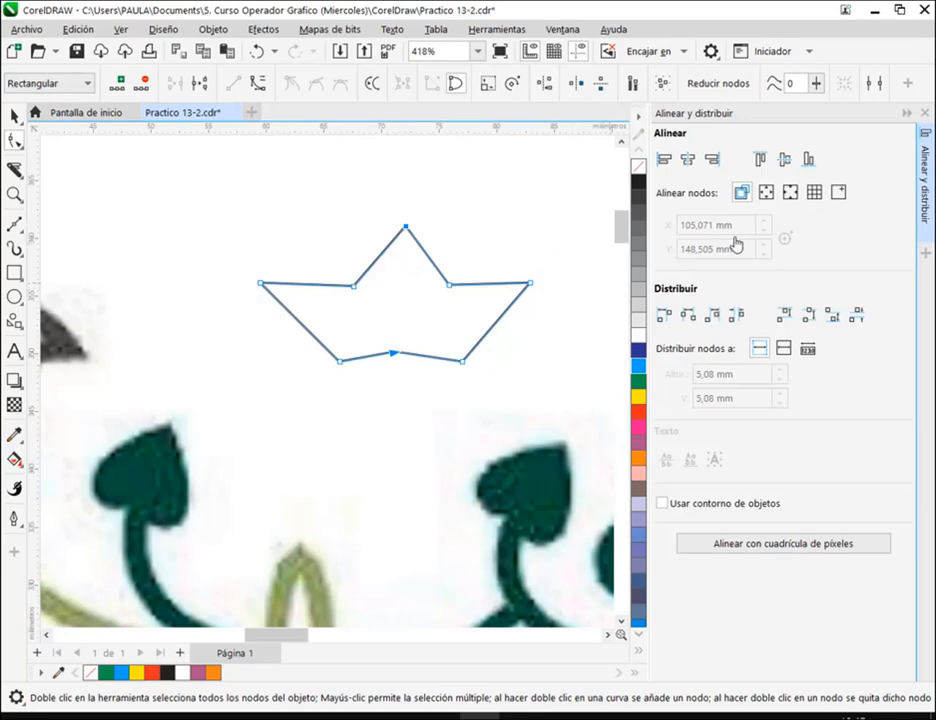
{"action": "left_click", "coordinate": [689, 163]}
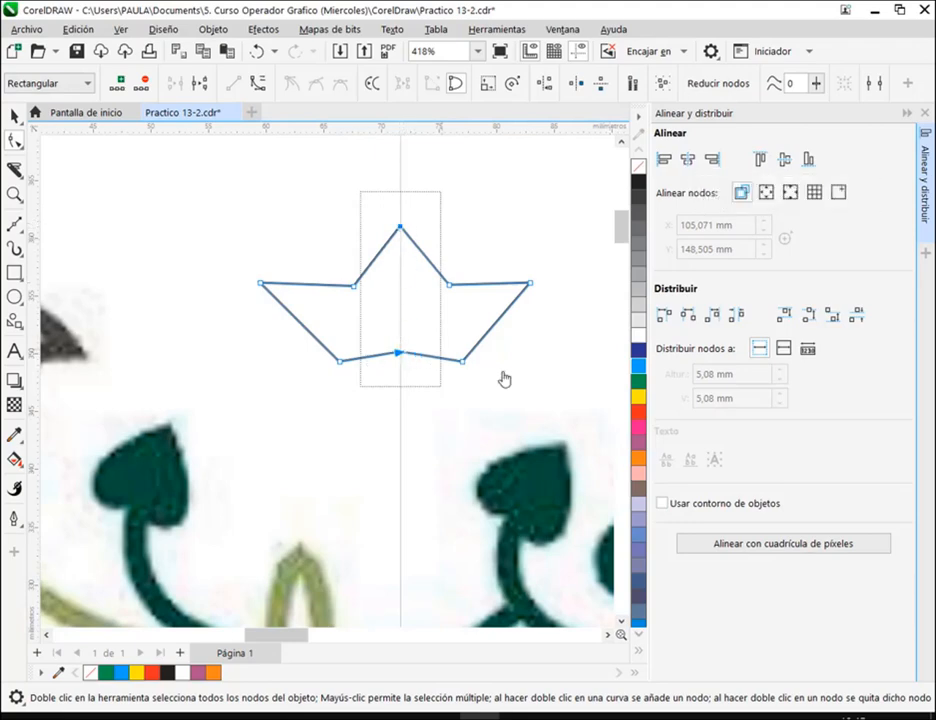
Try to distribute all the flower outline's nodes evenly across its width, undoing the distribution
{"action": "scroll", "coordinate": [484, 348], "scroll_direction": "up", "scroll_amount": 1}
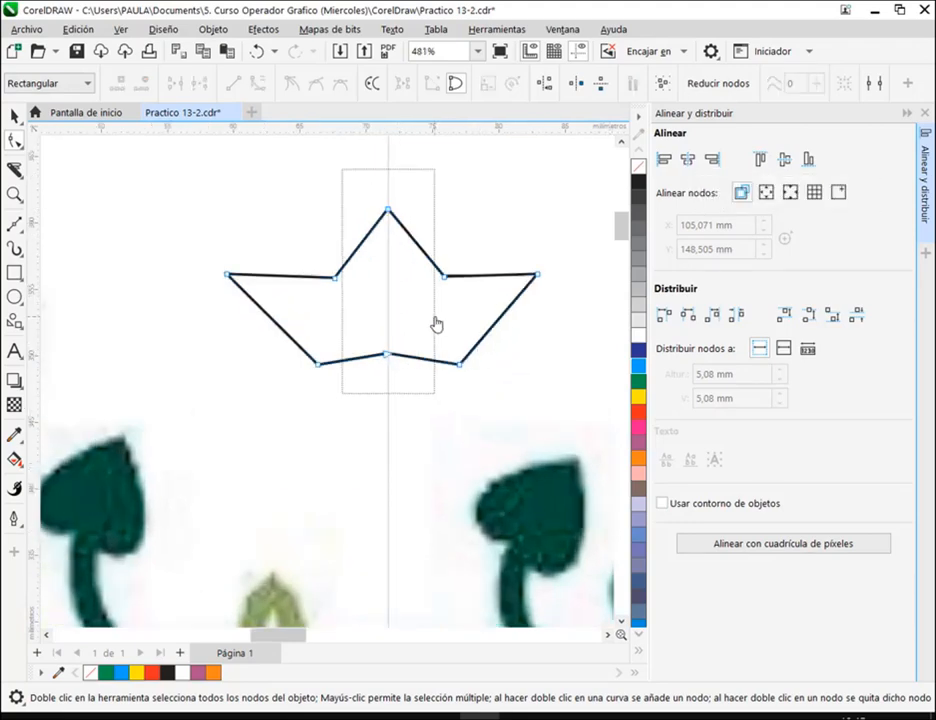
{"action": "left_click_drag", "start_coordinate": [213, 193], "coordinate": [566, 390]}
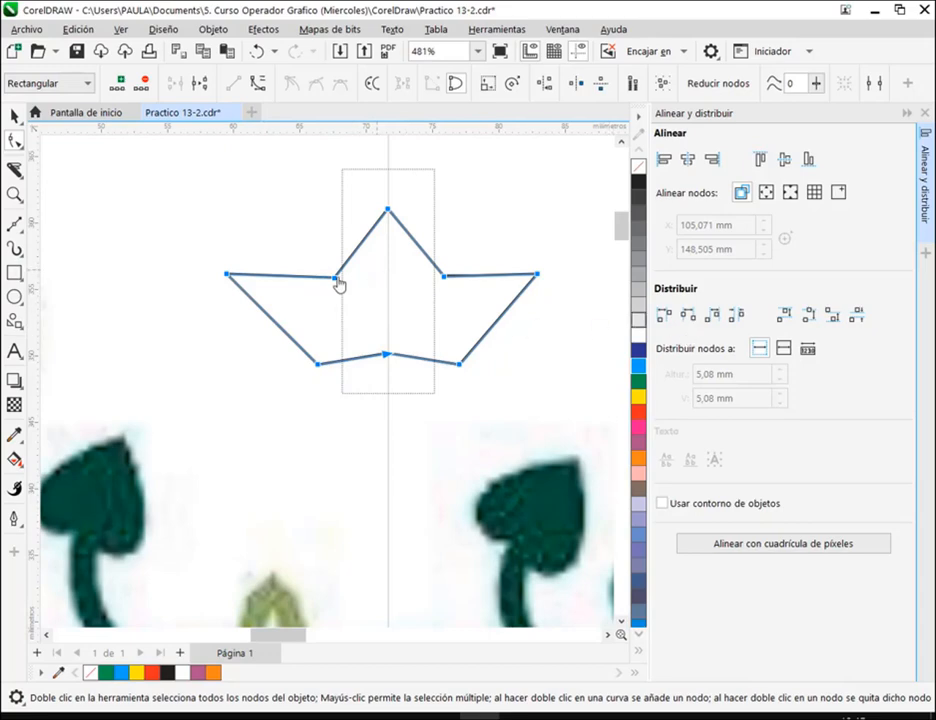
{"action": "left_click", "coordinate": [735, 316]}
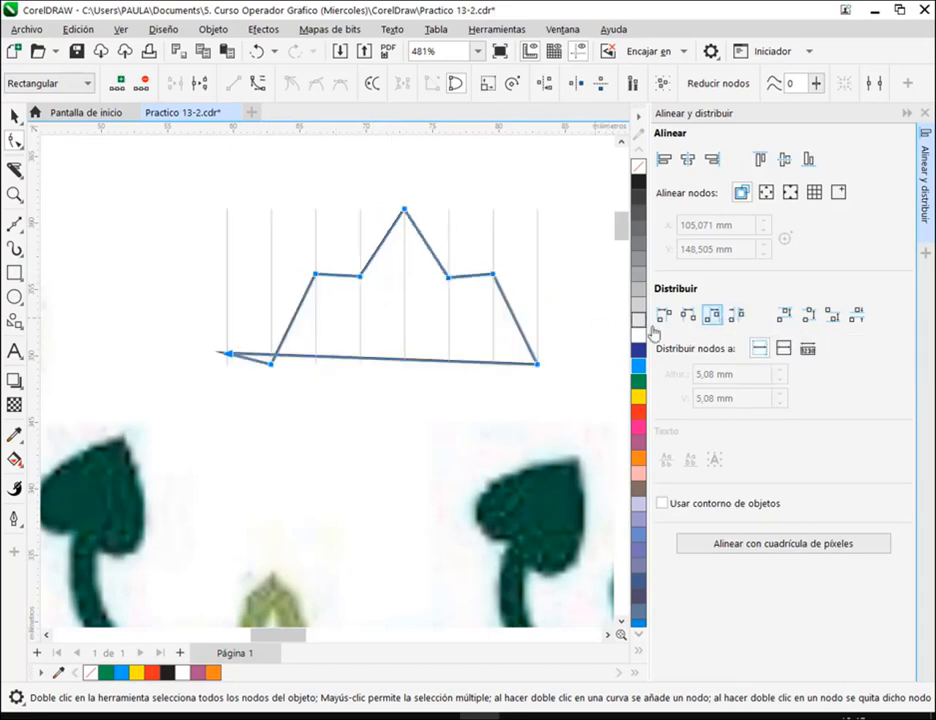
{"action": "left_click", "coordinate": [257, 51]}
Try to space only the flower outline's five upper nodes evenly horizontally, undoing the distribution
{"action": "left_click_drag", "start_coordinate": [184, 196], "coordinate": [516, 308]}
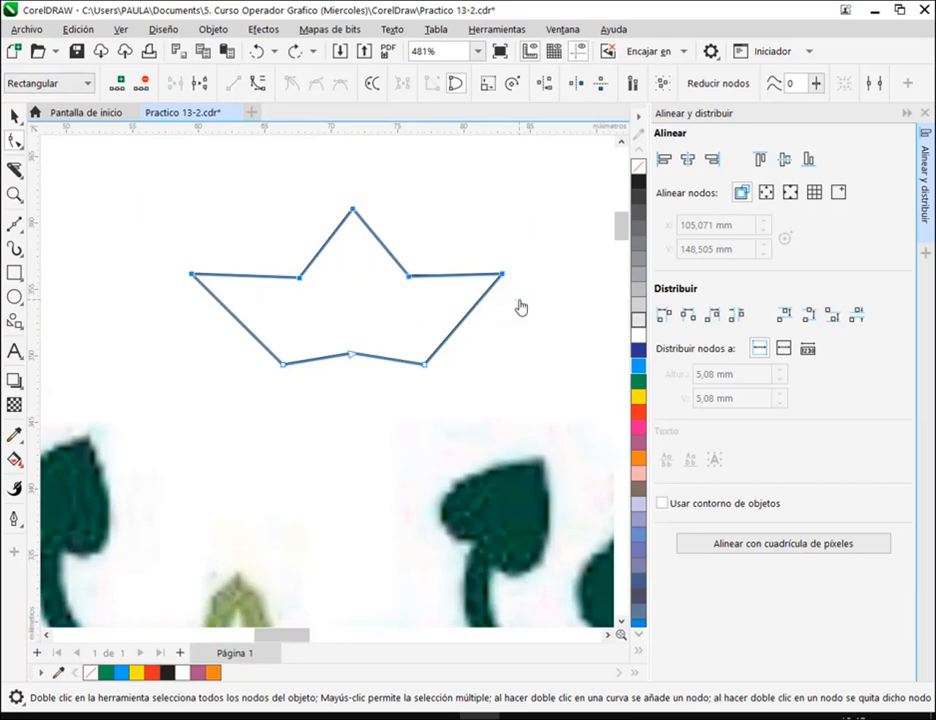
{"action": "left_click", "coordinate": [741, 321]}
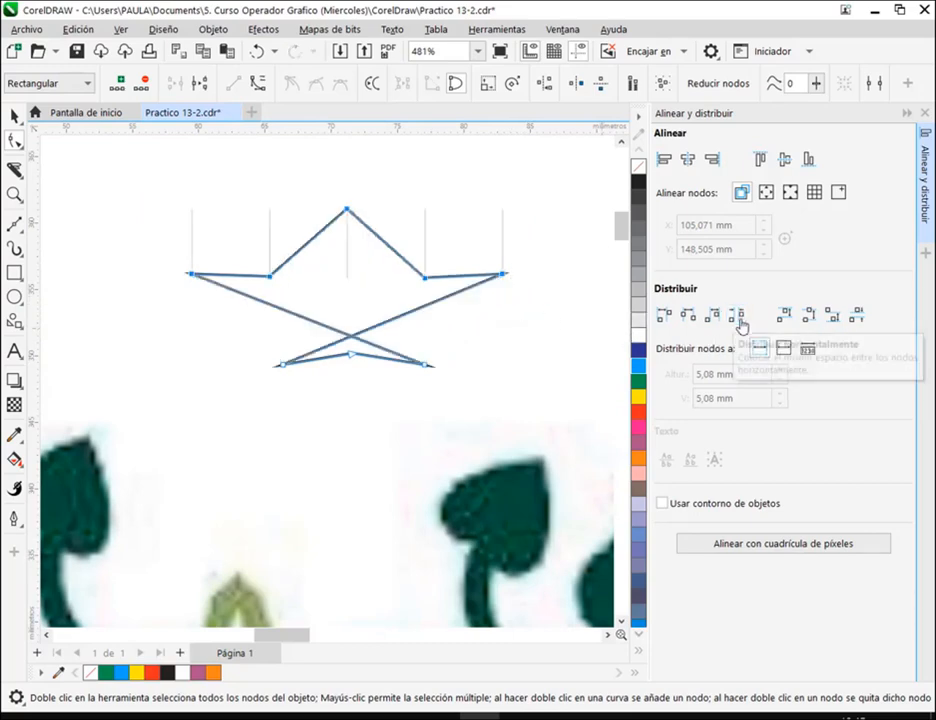
{"action": "key", "text": "ctrl+z"}
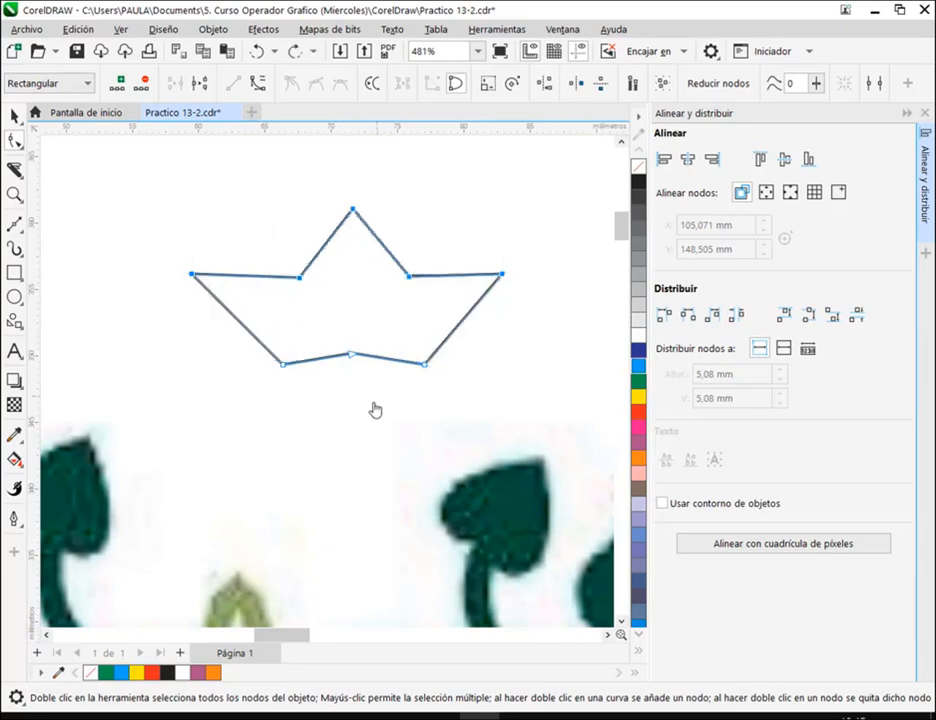
Try to distribute the flower outline's three bottom nodes evenly horizontally, undoing the distribution
{"action": "scroll", "coordinate": [418, 250], "scroll_direction": "up", "scroll_amount": 1}
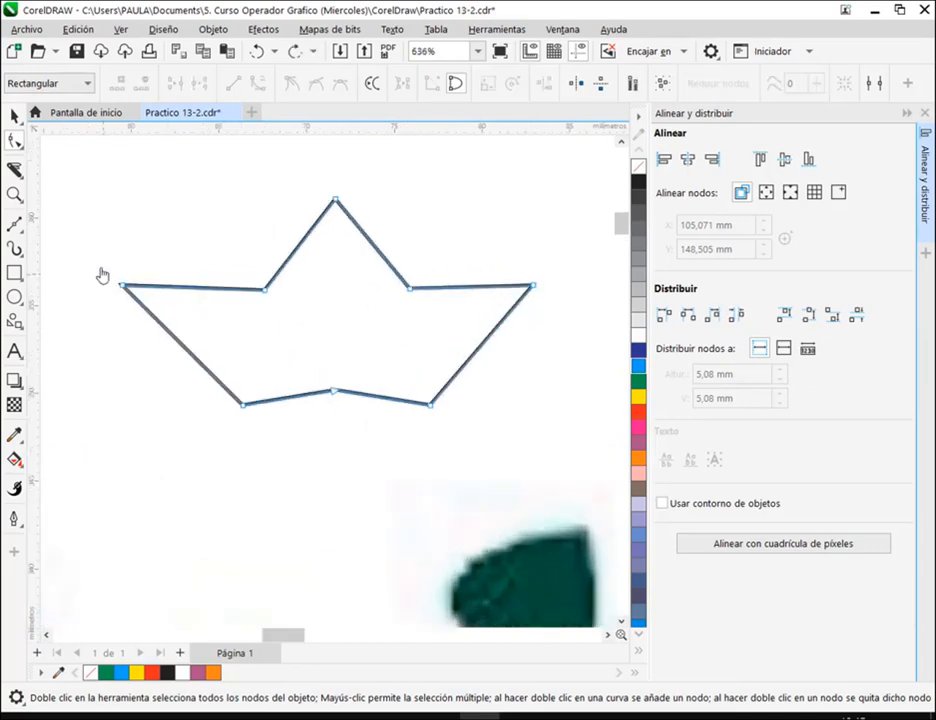
{"action": "left_click_drag", "start_coordinate": [288, 398], "coordinate": [455, 440]}
{"action": "key", "text": "ctrl+z"}
{"action": "left_click_drag", "start_coordinate": [184, 481], "coordinate": [483, 362]}
{"action": "left_click", "coordinate": [735, 318]}
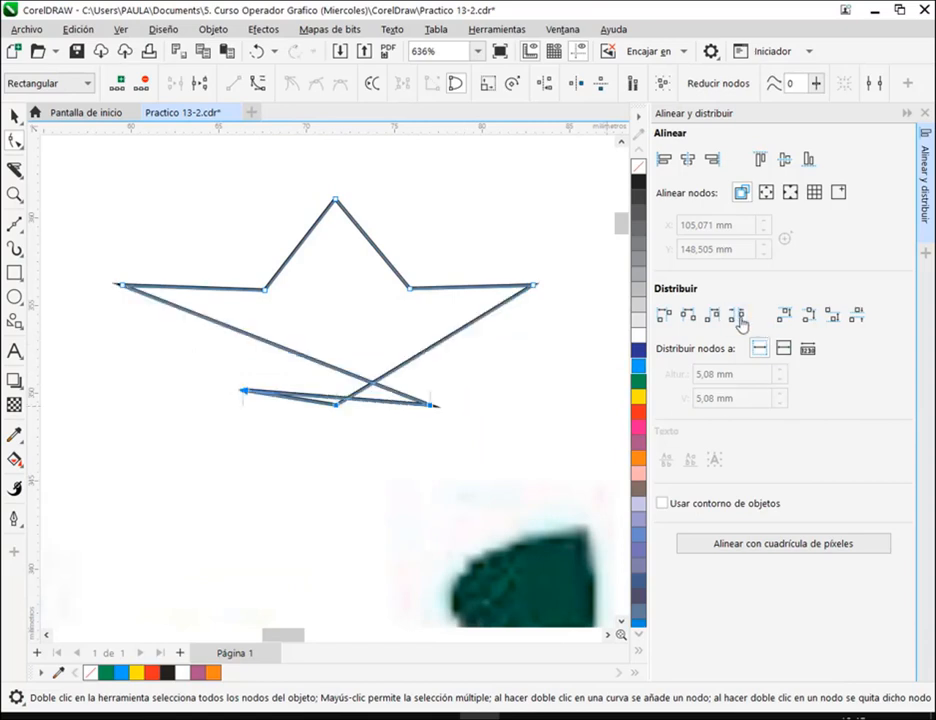
{"action": "key", "text": "ctrl+z"}
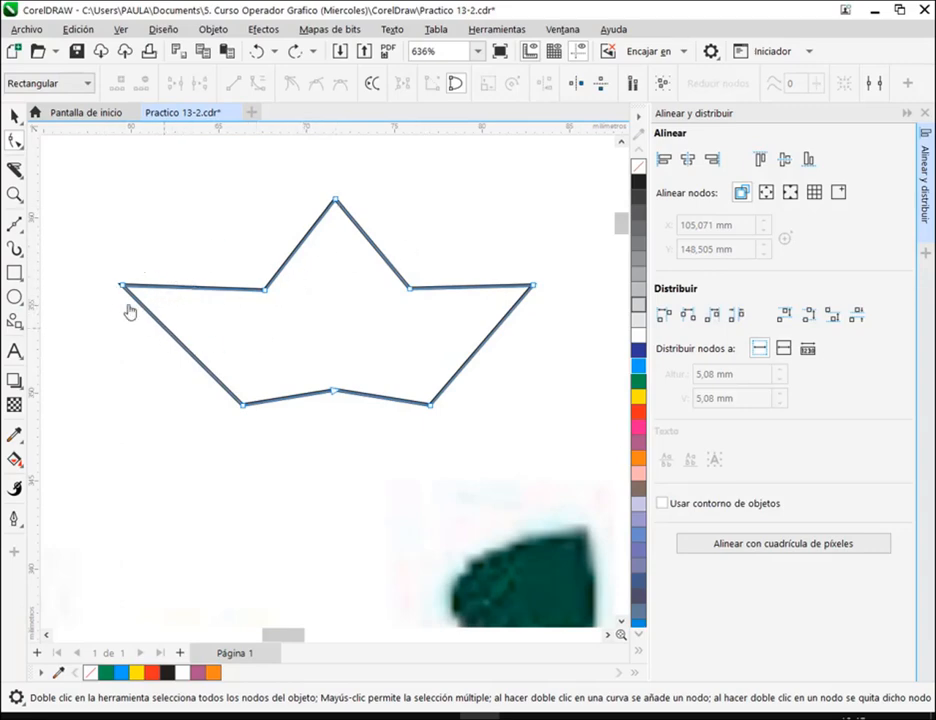
Close the Align and Distribute docker, keeping the flower outline open for node editing
{"action": "left_click_drag", "start_coordinate": [121, 344], "coordinate": [510, 441]}
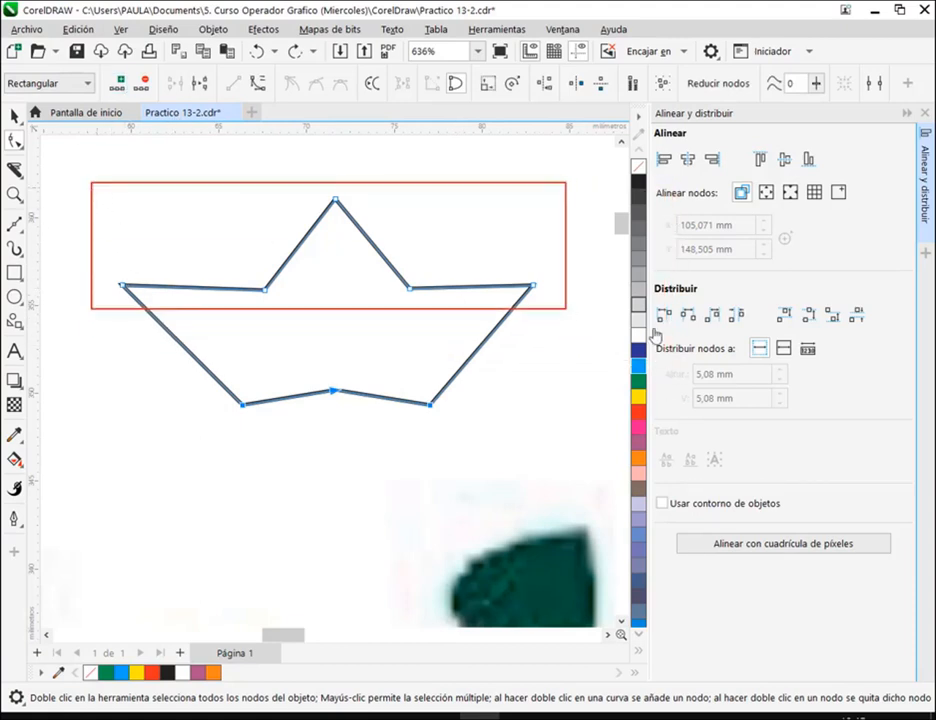
{"action": "left_click_drag", "start_coordinate": [202, 340], "coordinate": [482, 474]}
{"action": "left_click_drag", "start_coordinate": [96, 180], "coordinate": [484, 318]}
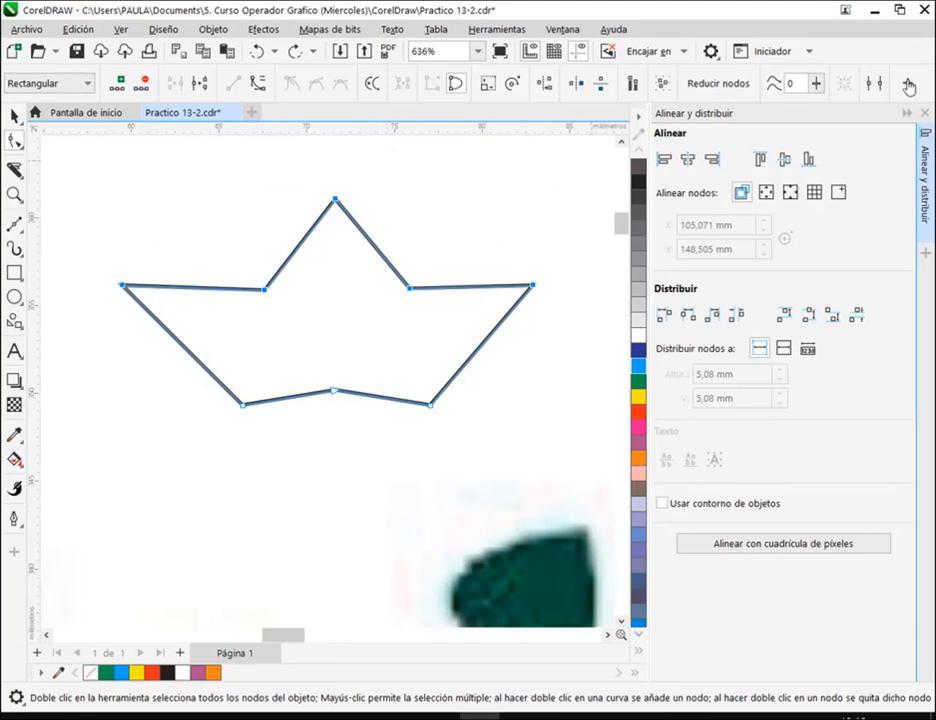
{"action": "left_click", "coordinate": [925, 114]}
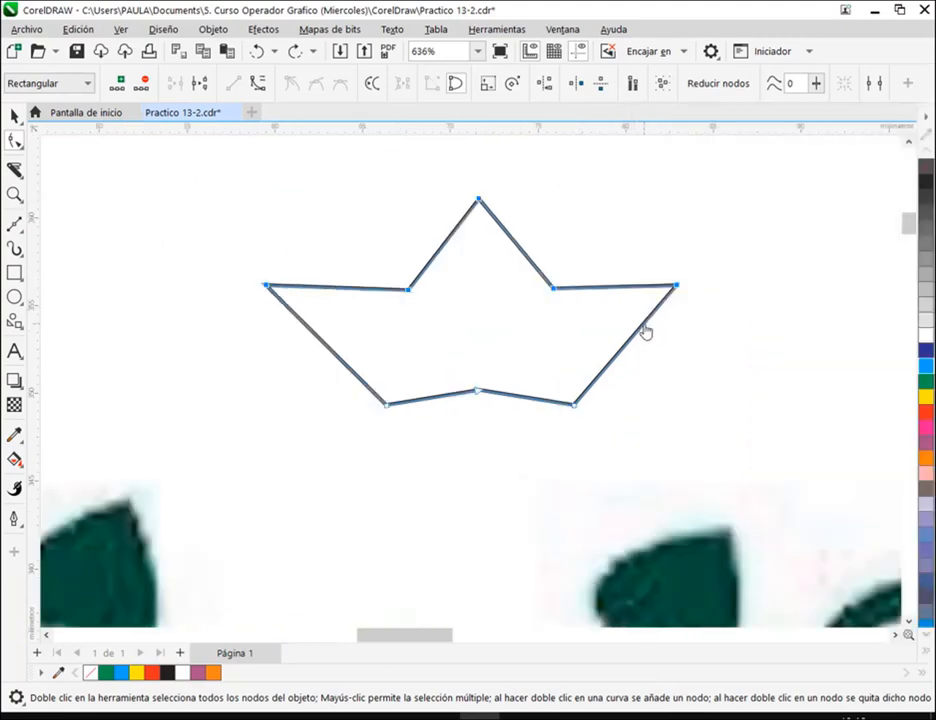
{"action": "left_click_drag", "start_coordinate": [629, 375], "coordinate": [608, 395]}
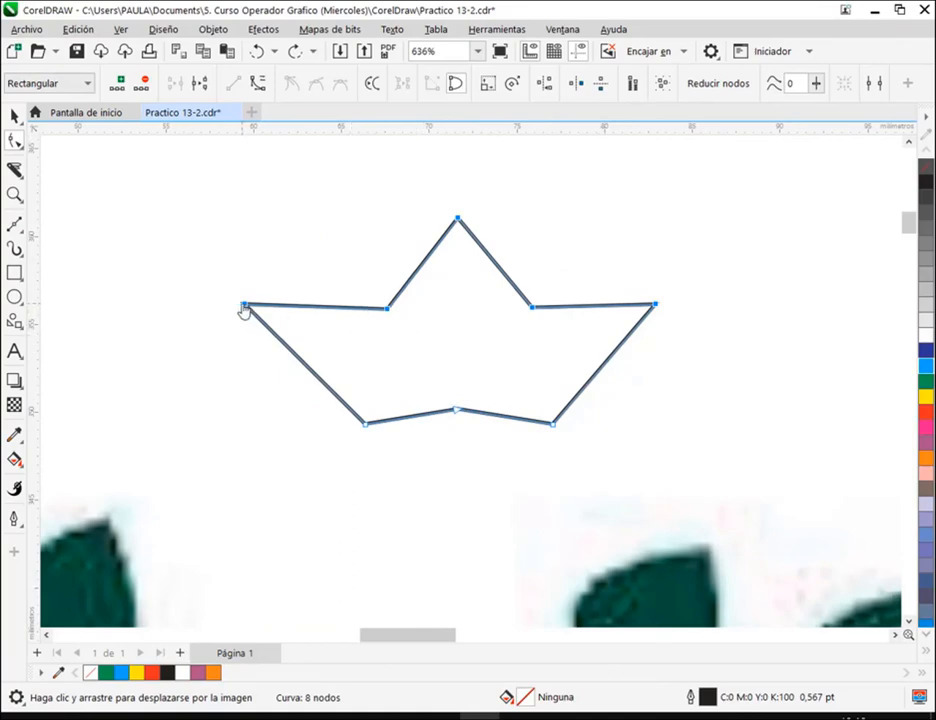
{"action": "scroll", "coordinate": [560, 390], "scroll_direction": "down", "scroll_amount": 3}
{"action": "left_click_drag", "start_coordinate": [562, 409], "coordinate": [638, 346]}
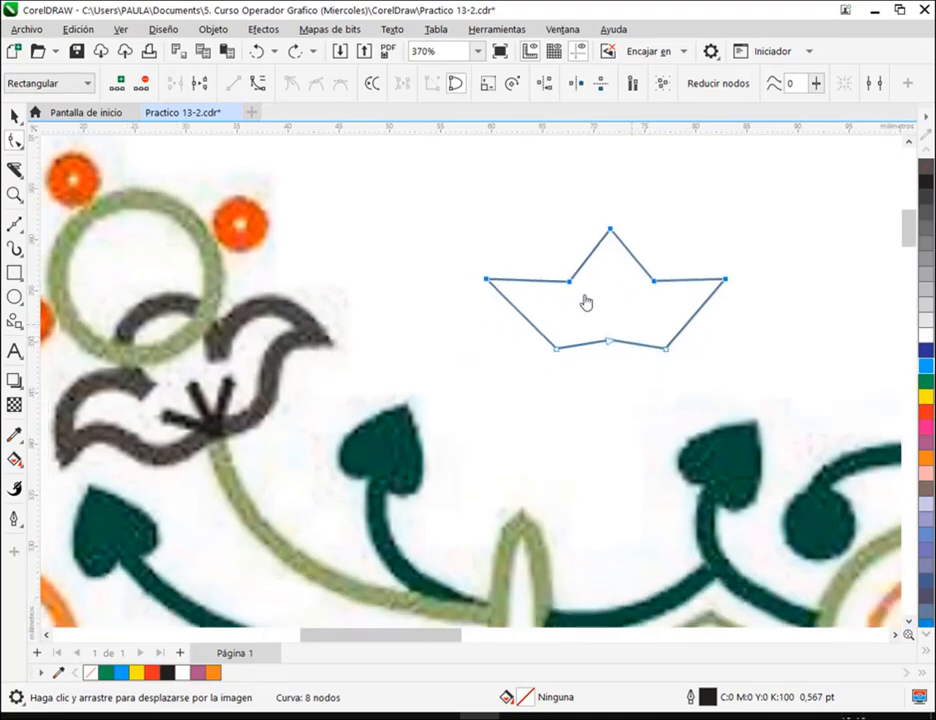
Move the flower outline's left tip node about 1 mm inward along its upper edge
{"action": "left_click_drag", "start_coordinate": [488, 281], "coordinate": [487, 280]}
{"action": "left_click", "coordinate": [474, 252]}
{"action": "left_click", "coordinate": [487, 281]}
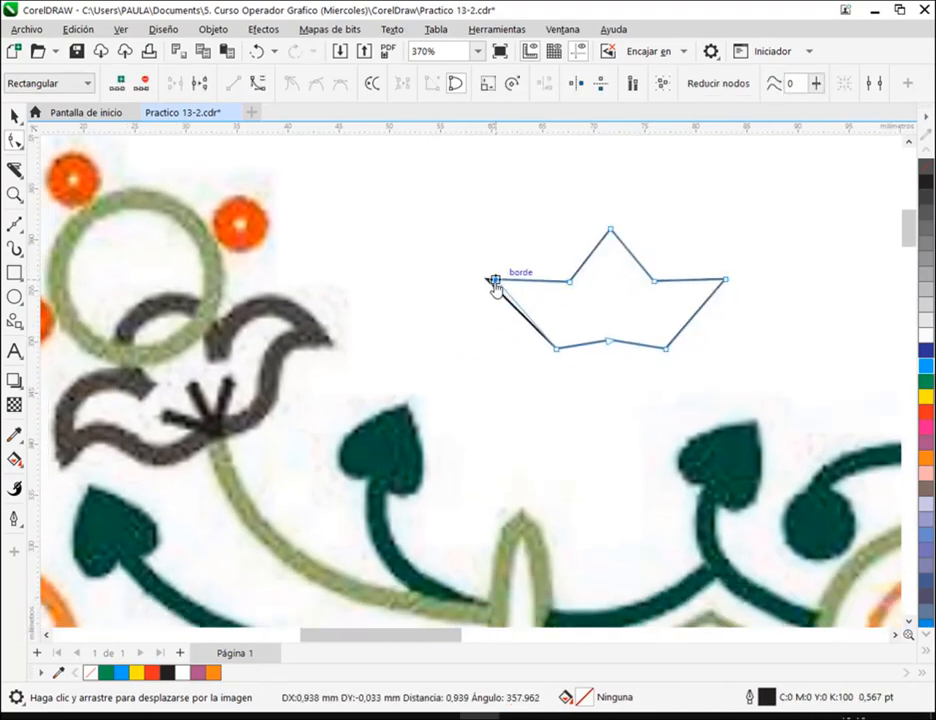
{"action": "scroll", "coordinate": [560, 340], "scroll_direction": "right", "scroll_amount": 2}
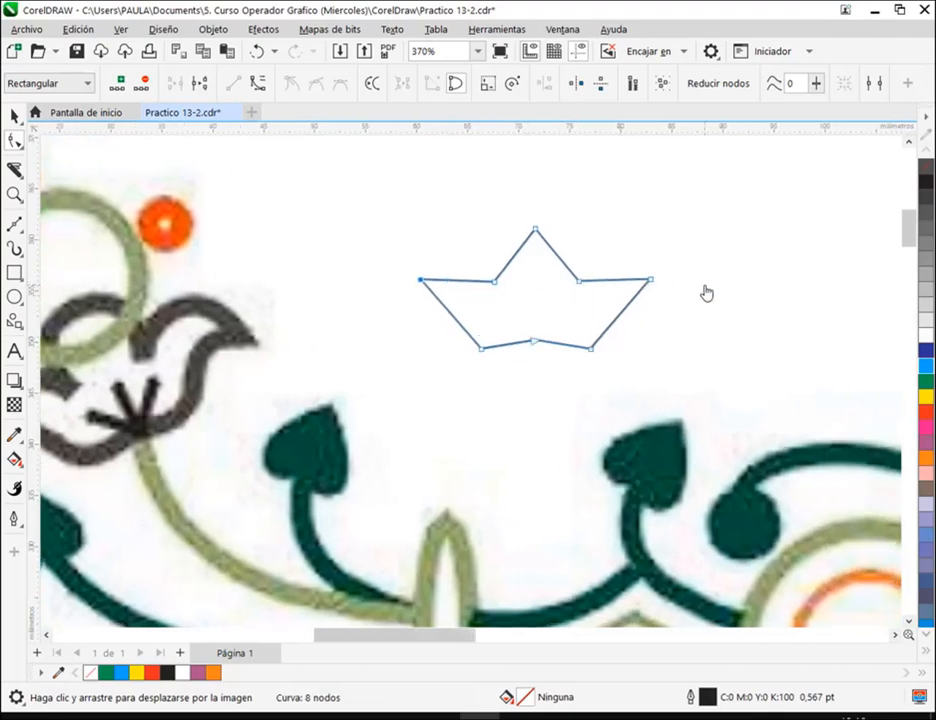
Select all nodes of the flower outline and convert its straight segments to curves
{"action": "scroll", "coordinate": [572, 348], "scroll_direction": "left", "scroll_amount": 1}
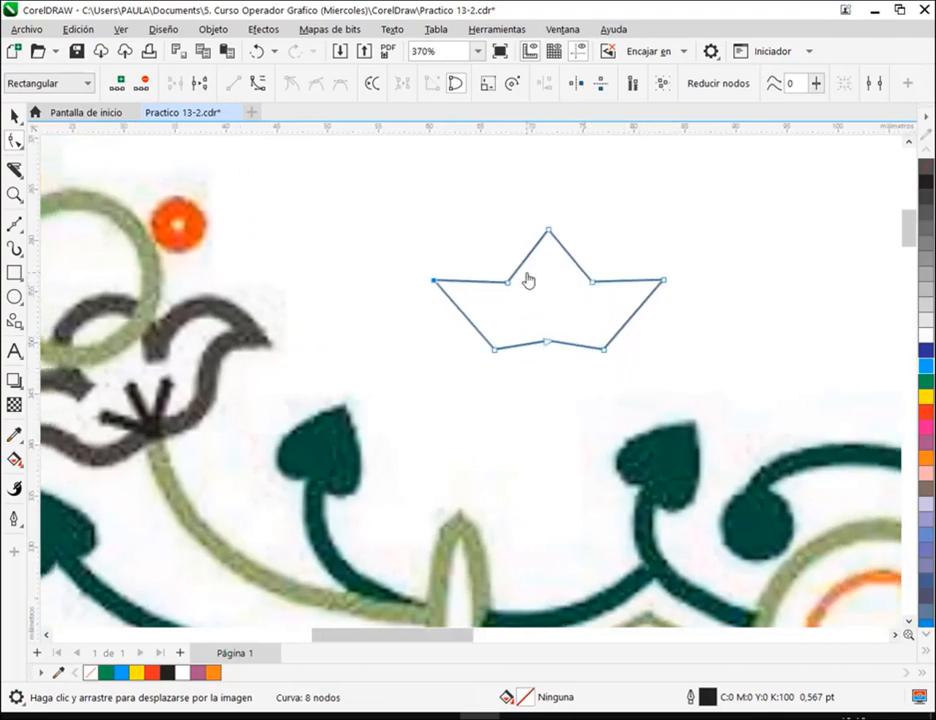
{"action": "left_click_drag", "start_coordinate": [401, 200], "coordinate": [744, 434]}
{"action": "left_click", "coordinate": [698, 317]}
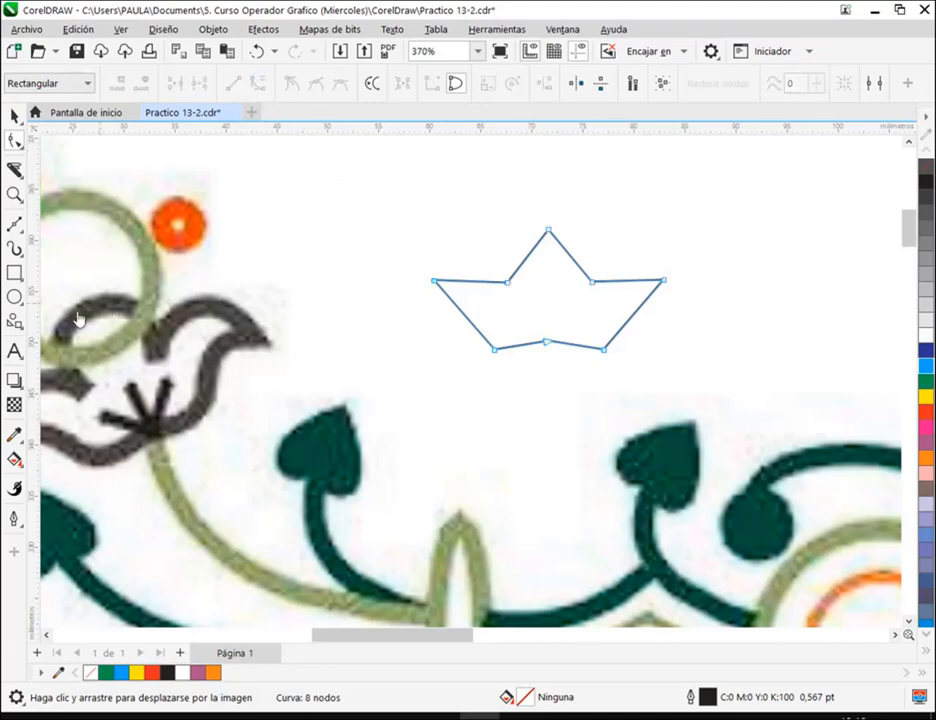
{"action": "left_click_drag", "start_coordinate": [382, 301], "coordinate": [310, 338]}
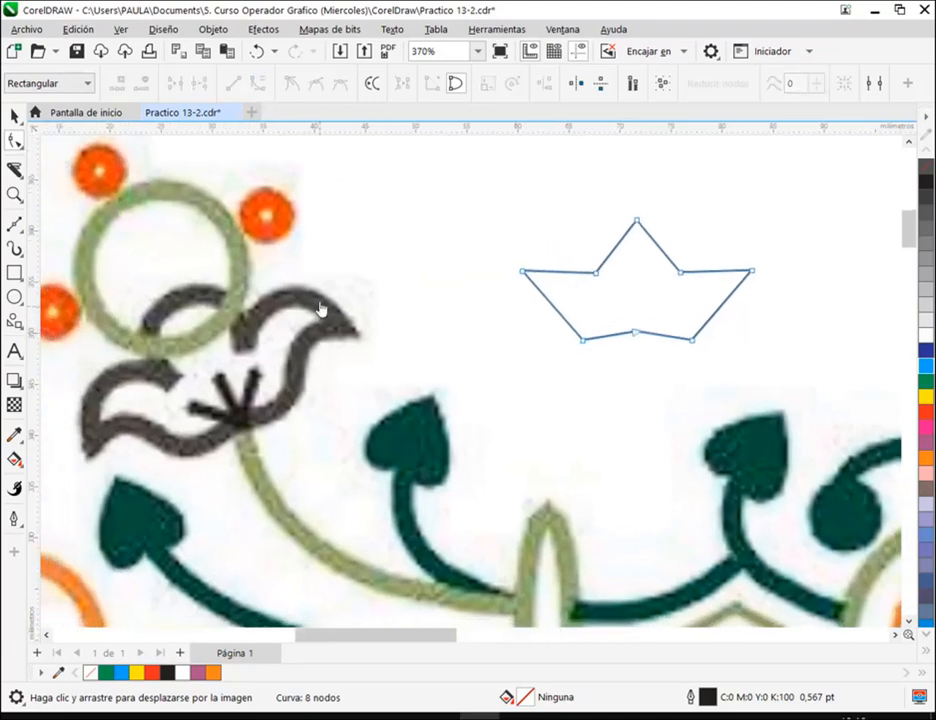
Make the flower's peak node symmetrical and bend the segments on both sides outward into a rounded central petal
{"action": "left_click_drag", "start_coordinate": [621, 204], "coordinate": [662, 252]}
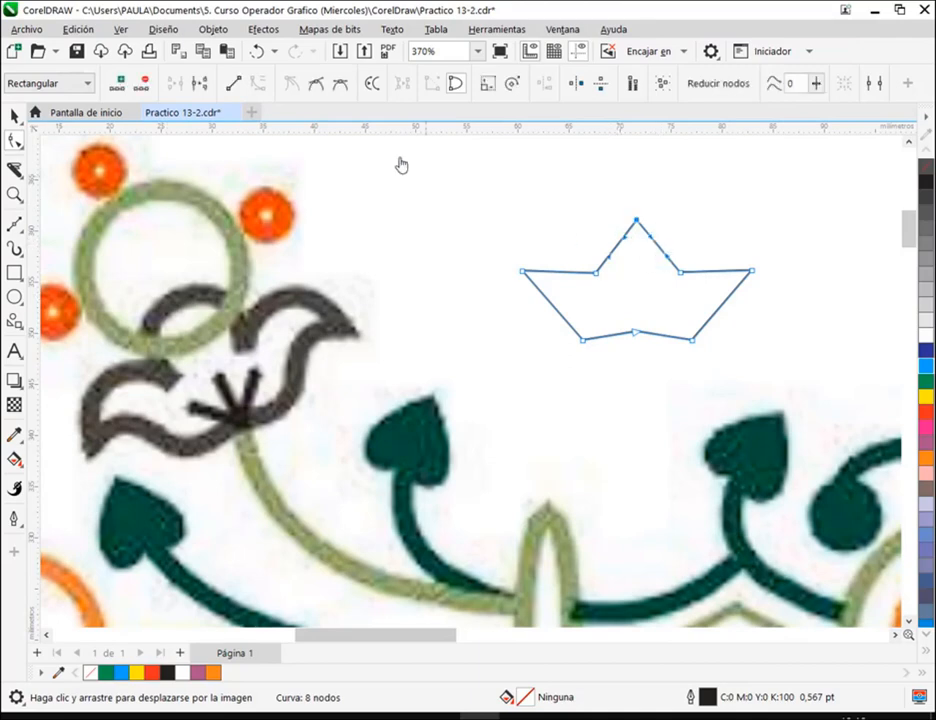
{"action": "left_click", "coordinate": [341, 86]}
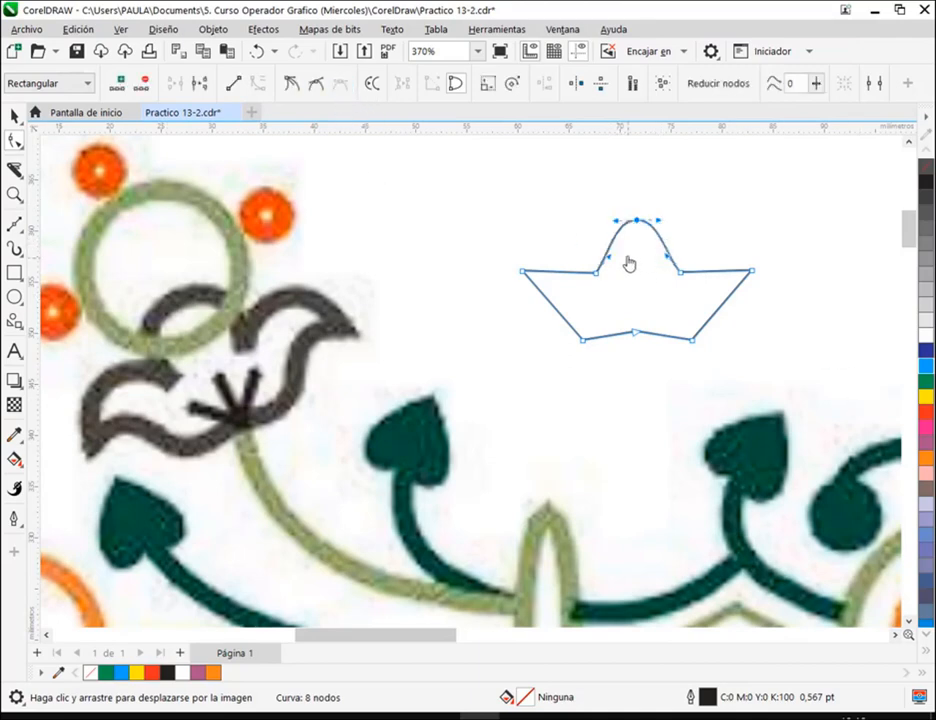
{"action": "left_click_drag", "start_coordinate": [612, 265], "coordinate": [587, 253]}
{"action": "left_click_drag", "start_coordinate": [666, 265], "coordinate": [683, 242]}
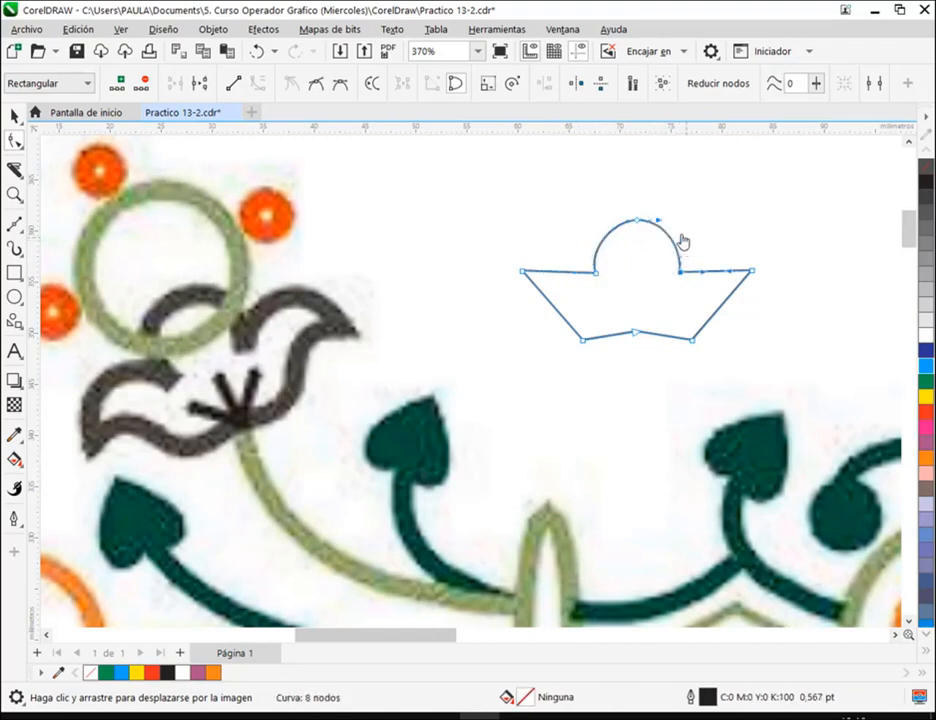
Adjust the control handles on the left half of the central petal to even out its arch
{"action": "scroll", "coordinate": [685, 240], "scroll_direction": "up", "scroll_amount": 4}
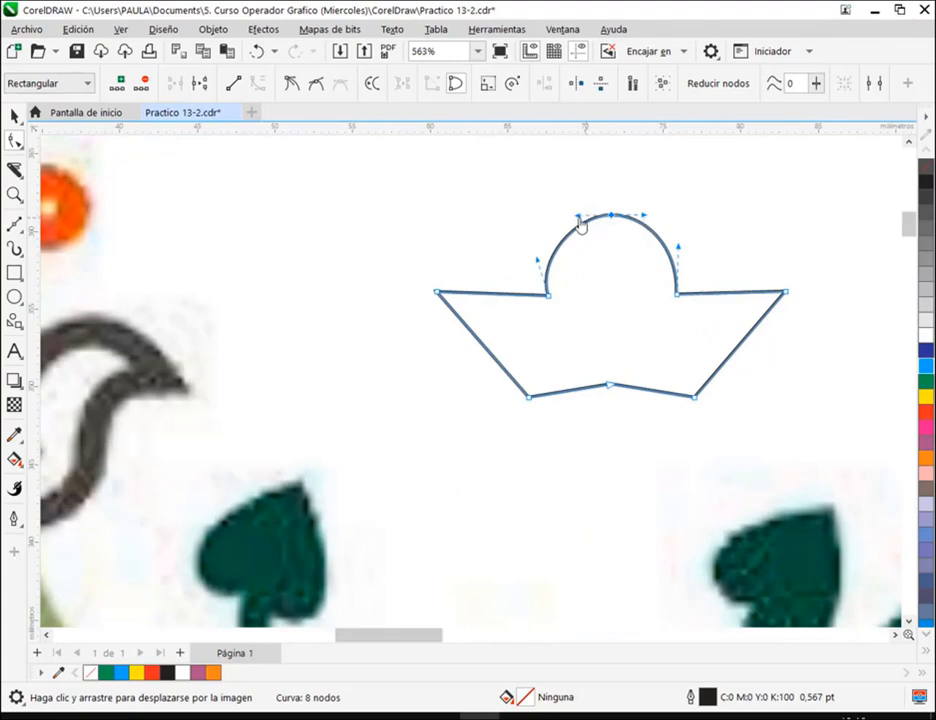
{"action": "left_click_drag", "start_coordinate": [578, 220], "coordinate": [575, 214]}
{"action": "left_click_drag", "start_coordinate": [538, 265], "coordinate": [535, 252]}
{"action": "scroll", "coordinate": [700, 300], "scroll_direction": "down", "scroll_amount": 2}
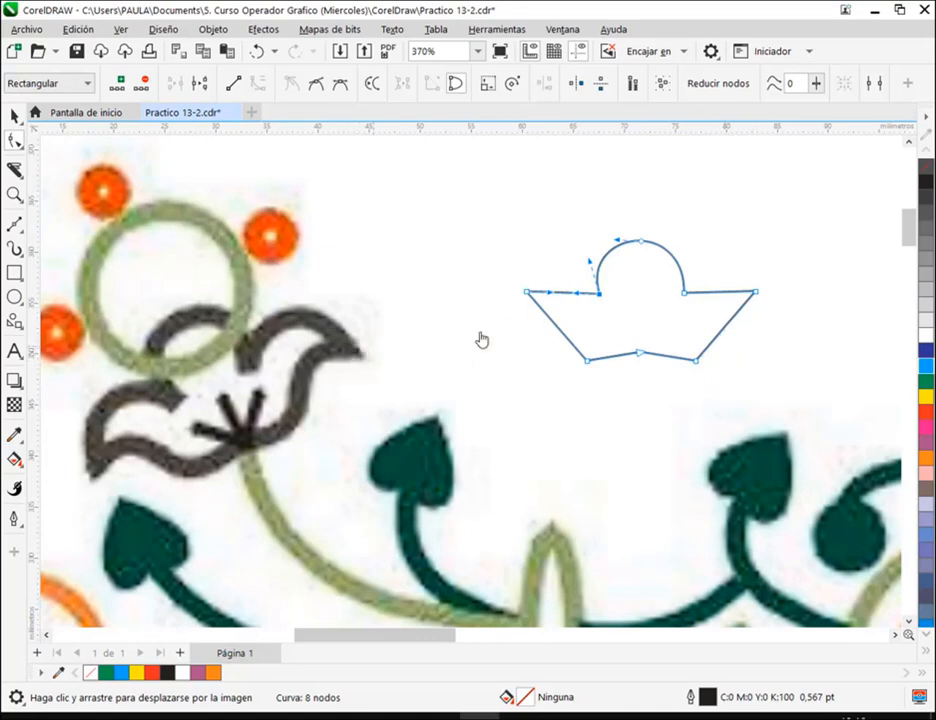
Reposition both side petal tips and curve their upper and lower edges into pointed, leaf-like petals as in the reference
{"action": "left_click_drag", "start_coordinate": [726, 298], "coordinate": [769, 297]}
{"action": "left_click_drag", "start_coordinate": [717, 345], "coordinate": [709, 297]}
{"action": "mouse_move", "coordinate": [570, 293]}
{"action": "left_mouse_down"}
{"action": "mouse_move", "coordinate": [564, 272]}
{"action": "mouse_move", "coordinate": [564, 288]}
{"action": "mouse_move", "coordinate": [523, 303]}
{"action": "mouse_move", "coordinate": [523, 320]}
{"action": "mouse_move", "coordinate": [579, 303]}
{"action": "left_mouse_up"}
Bow the left half of the flower's base downward and adjust the base's left corner node
{"action": "left_click", "coordinate": [640, 359]}
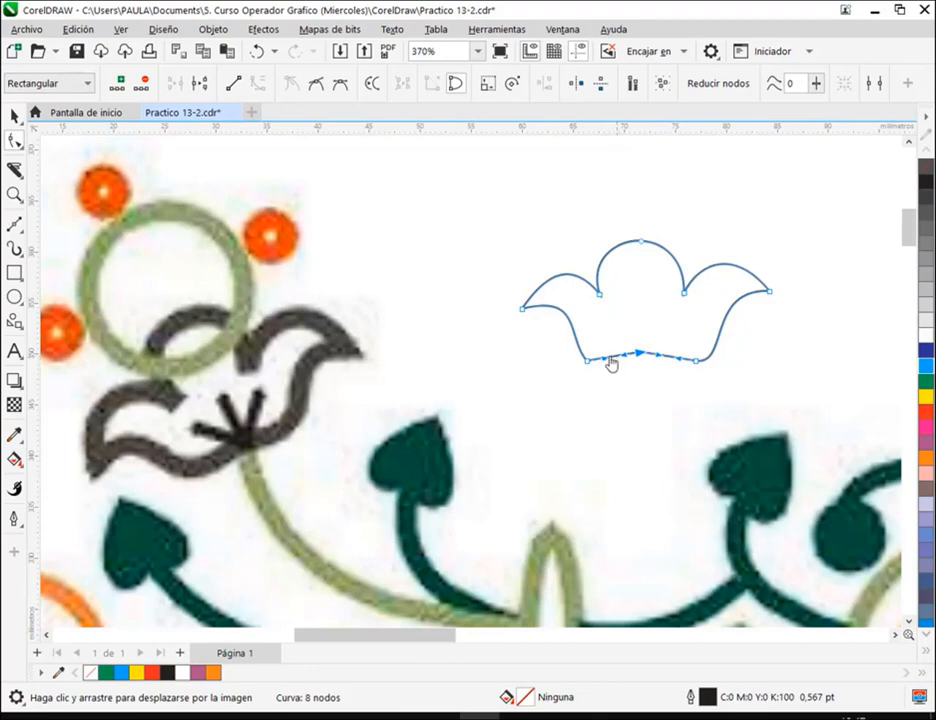
{"action": "left_click_drag", "start_coordinate": [606, 367], "coordinate": [650, 366]}
{"action": "scroll", "coordinate": [678, 357], "scroll_direction": "right", "scroll_amount": 3}
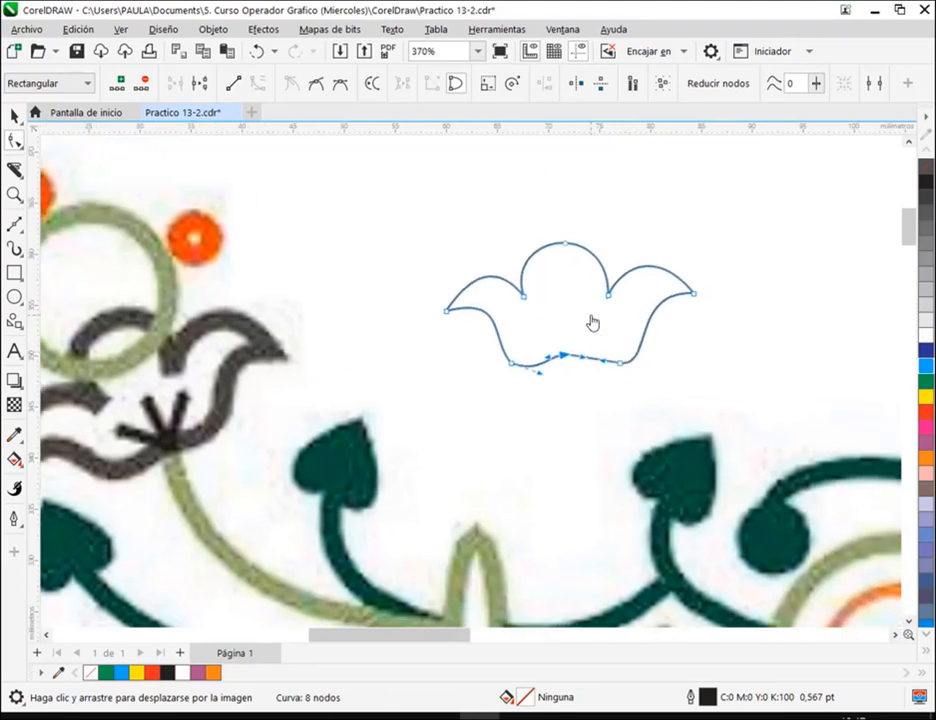
{"action": "scroll", "coordinate": [593, 322], "scroll_direction": "left", "scroll_amount": 2}
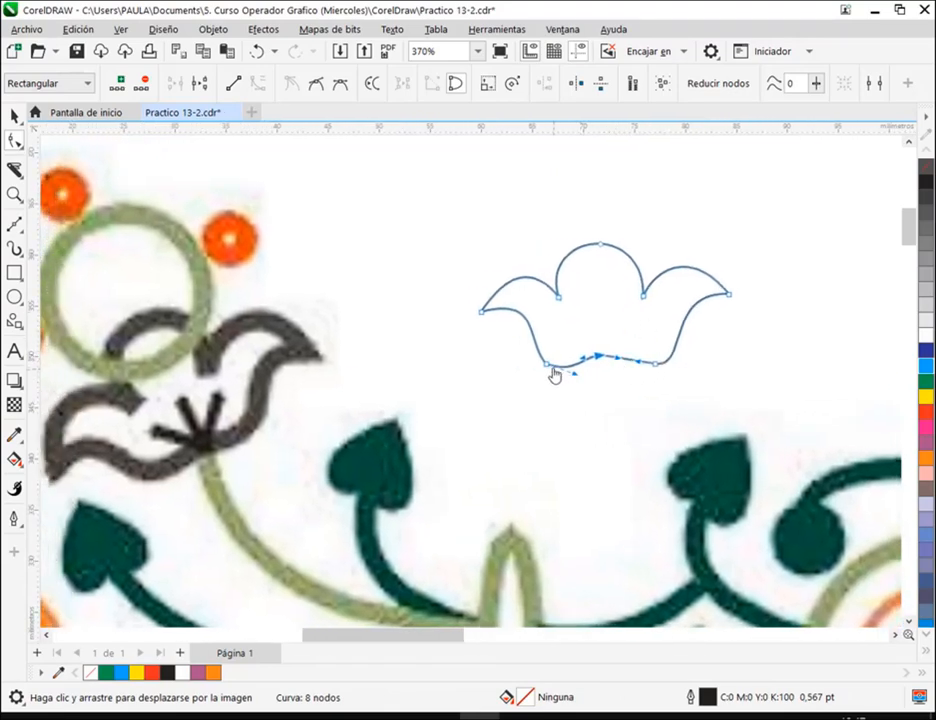
{"action": "left_click_drag", "start_coordinate": [547, 372], "coordinate": [549, 367]}
{"action": "scroll", "coordinate": [682, 365], "scroll_direction": "up", "scroll_amount": 1}
{"action": "scroll", "coordinate": [682, 365], "scroll_direction": "up", "scroll_amount": 3}
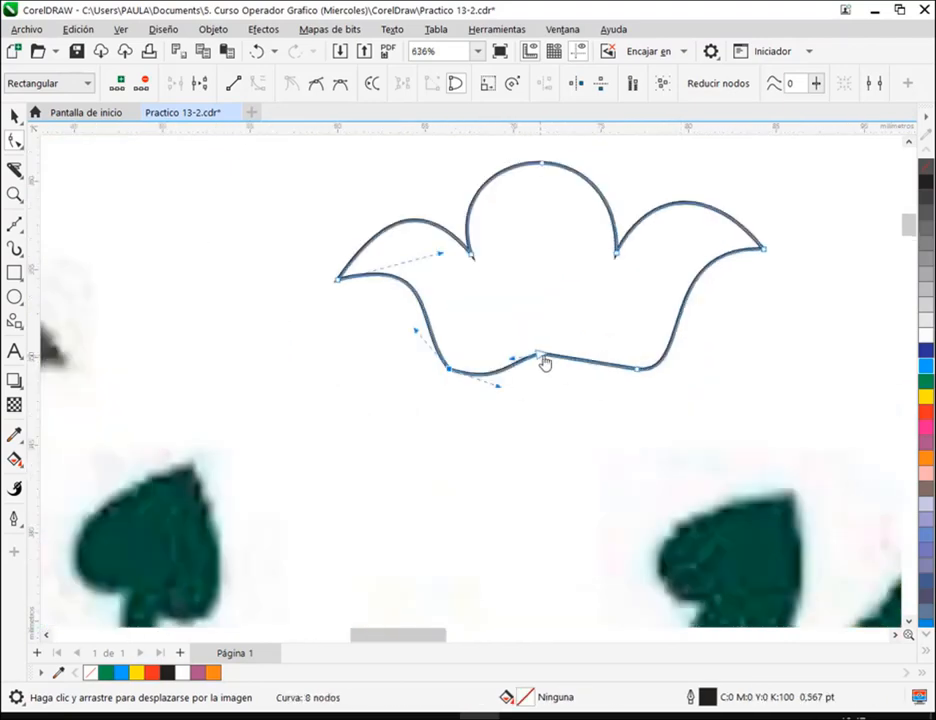
Refine the peak node's and left notch's control handles to make the central petal rounder
{"action": "left_click_drag", "start_coordinate": [600, 305], "coordinate": [562, 403]}
{"action": "left_click", "coordinate": [502, 263]}
{"action": "left_click_drag", "start_coordinate": [503, 262], "coordinate": [506, 270]}
{"action": "left_click", "coordinate": [418, 298]}
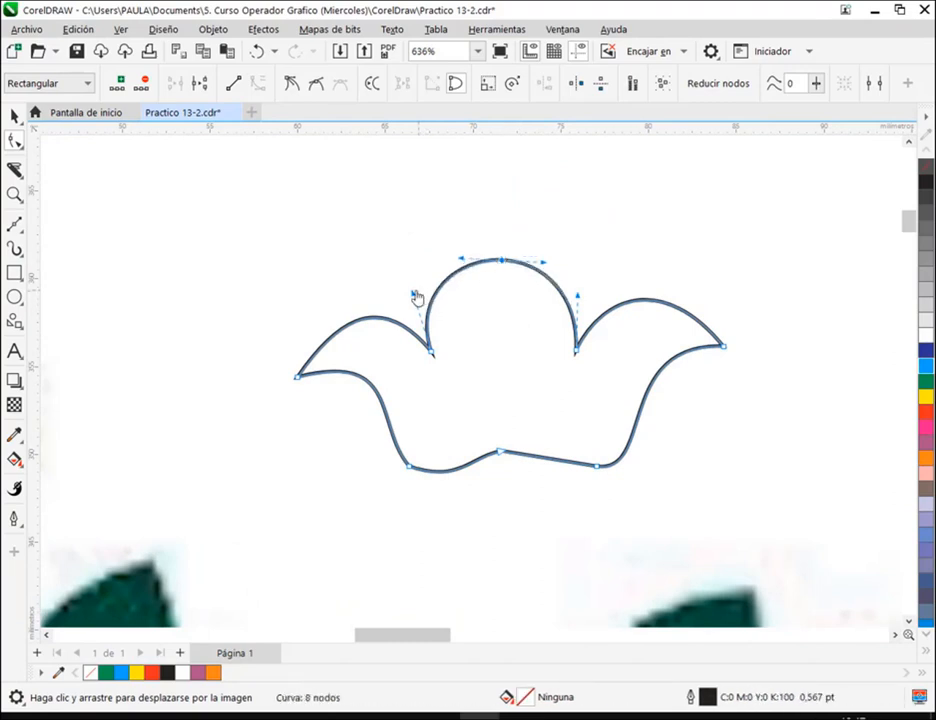
{"action": "left_click_drag", "start_coordinate": [414, 301], "coordinate": [421, 300]}
Raise the base's left corner node slightly and smooth the bottom centre node into a gentle wave
{"action": "left_click", "coordinate": [499, 455]}
{"action": "left_click_drag", "start_coordinate": [413, 473], "coordinate": [409, 467]}
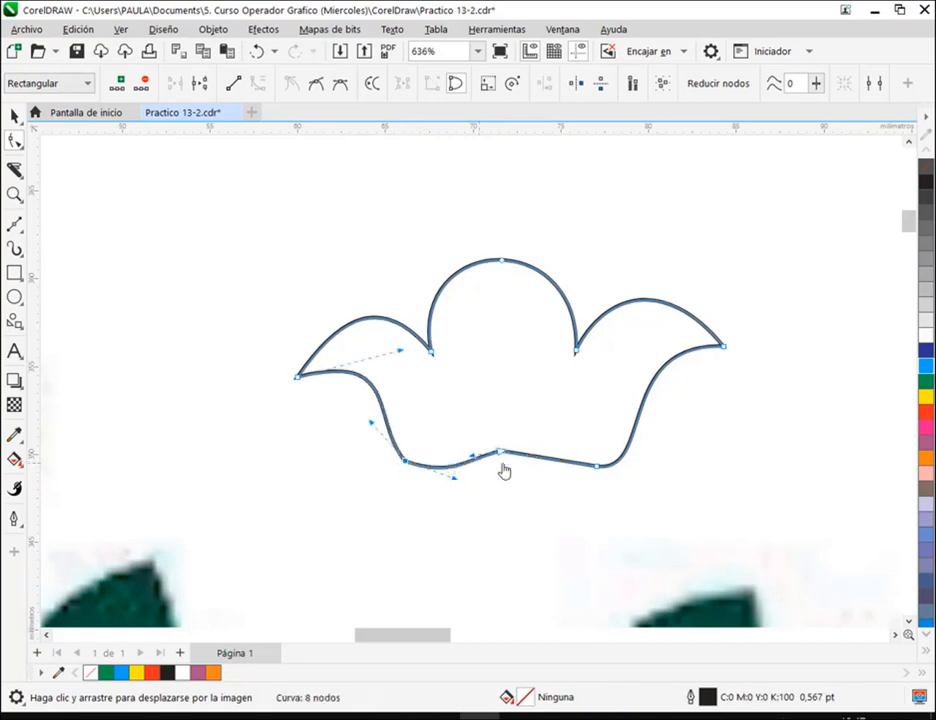
{"action": "mouse_move", "coordinate": [537, 457]}
{"action": "left_mouse_down"}
{"action": "mouse_move", "coordinate": [503, 456]}
{"action": "mouse_move", "coordinate": [549, 456]}
{"action": "left_mouse_up"}
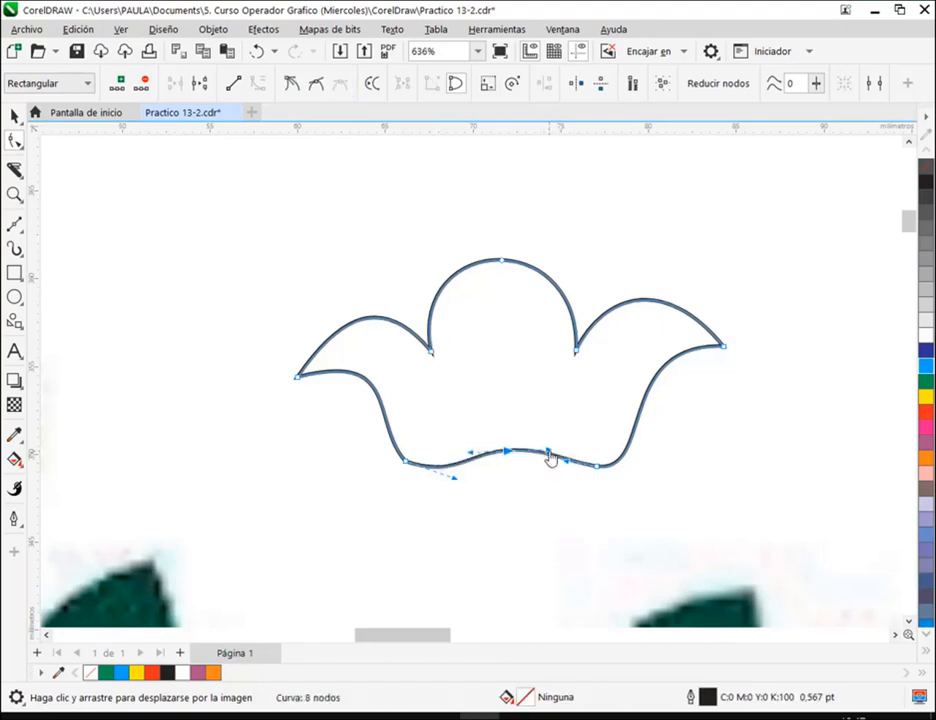
Select the two corner nodes of the flower's base and convert them to smooth nodes
{"action": "scroll", "coordinate": [590, 481], "scroll_direction": "down", "scroll_amount": 2}
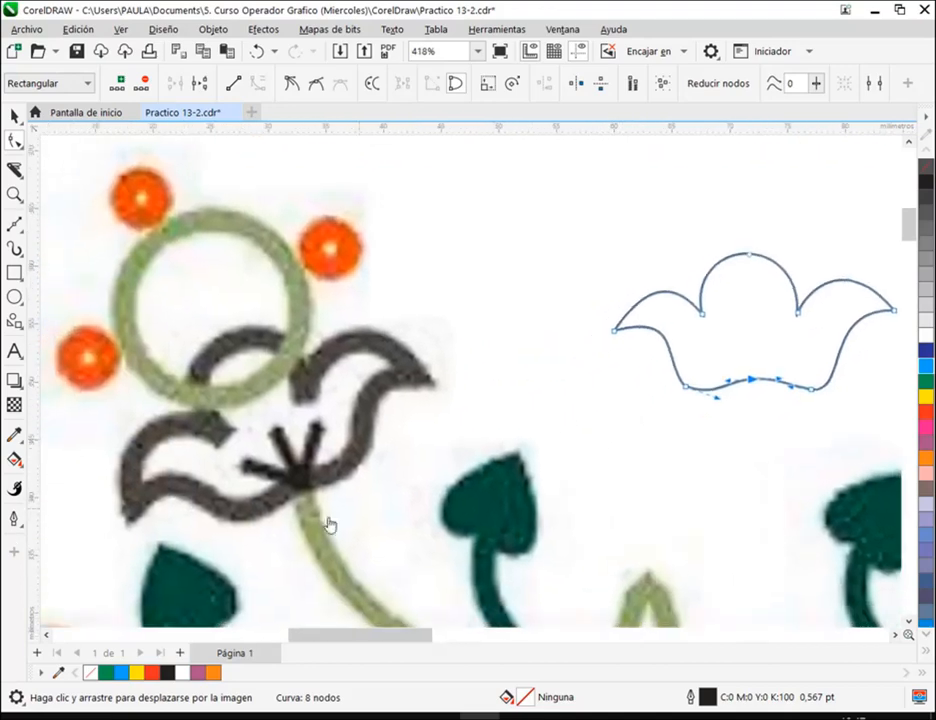
{"action": "scroll", "coordinate": [629, 420], "scroll_direction": "up", "scroll_amount": 2}
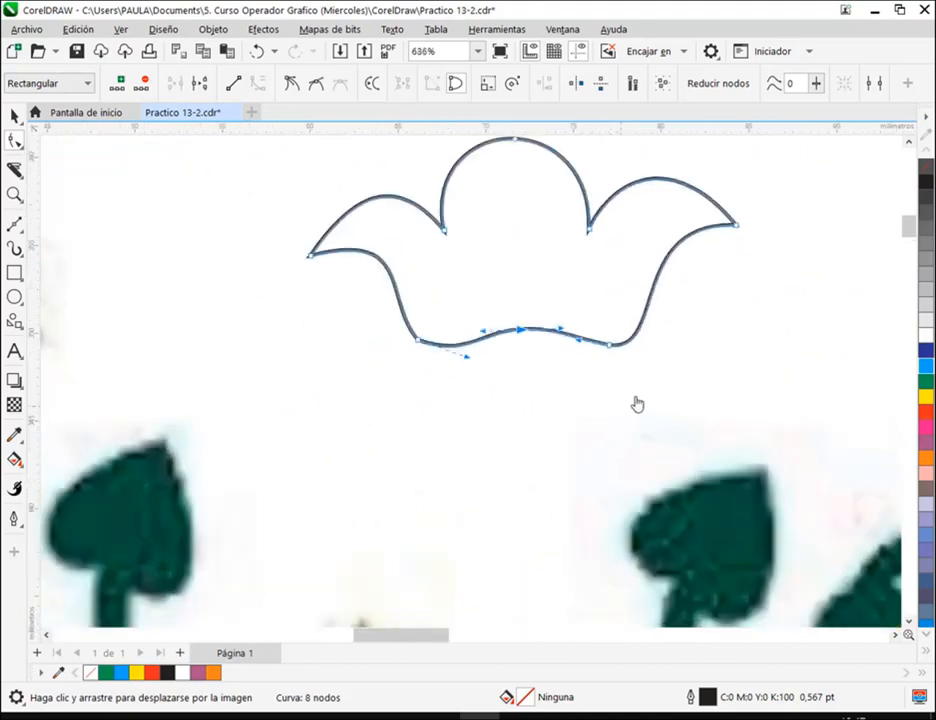
{"action": "left_click_drag", "start_coordinate": [386, 380], "coordinate": [666, 342]}
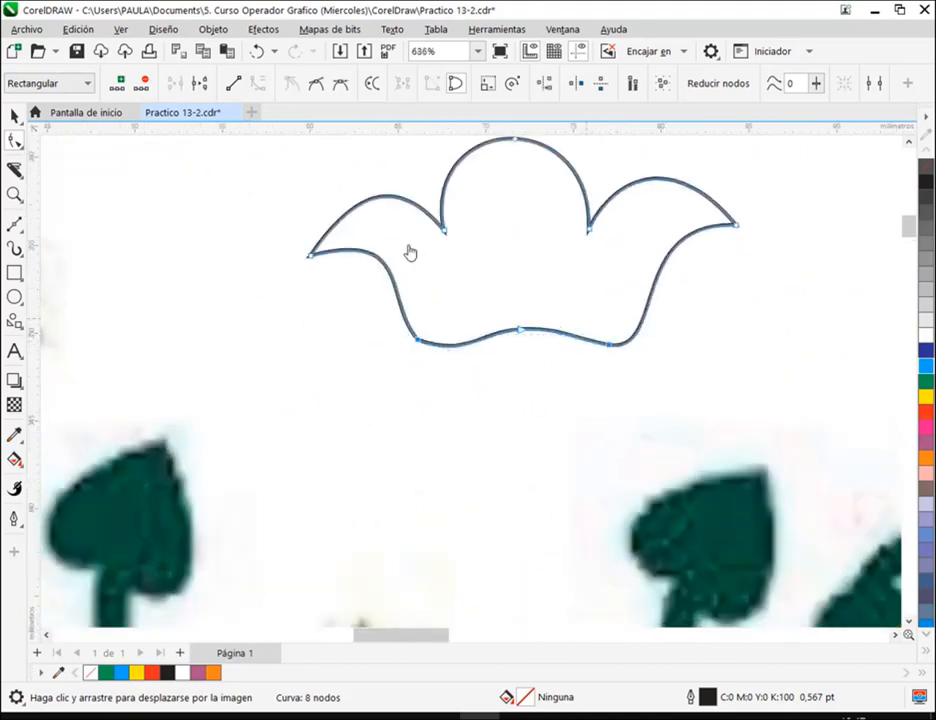
{"action": "left_click", "coordinate": [316, 86]}
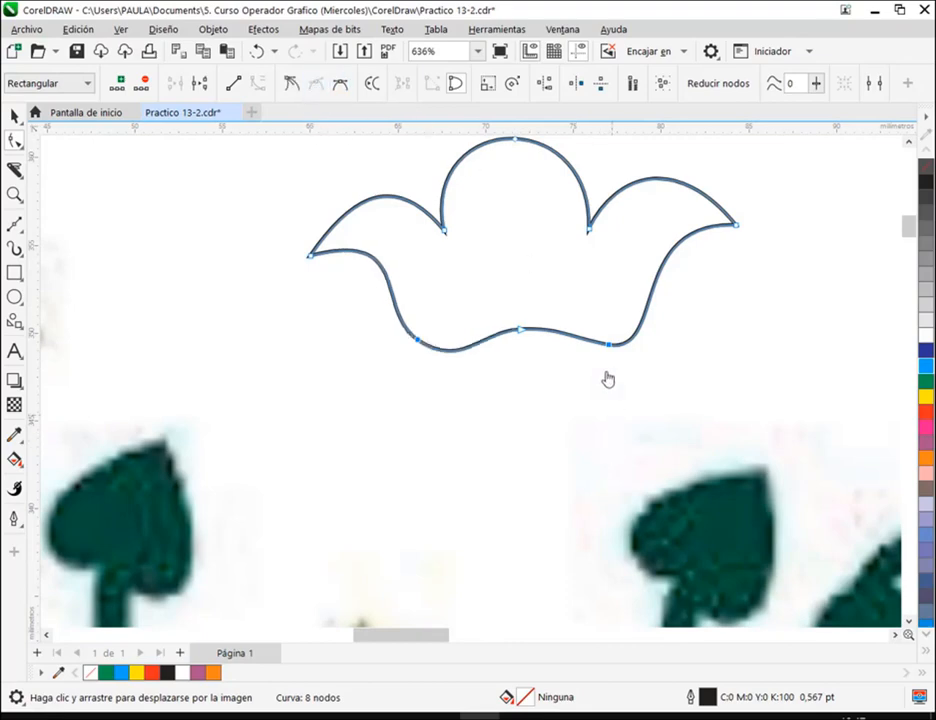
Place a horizontal guideline at the base's right corner node and lower the left corner node onto it
{"action": "left_click", "coordinate": [620, 313]}
{"action": "scroll", "coordinate": [620, 313], "scroll_direction": "up", "scroll_amount": 1}
{"action": "left_click_drag", "start_coordinate": [595, 126], "coordinate": [600, 372]}
{"action": "left_click", "coordinate": [366, 363]}
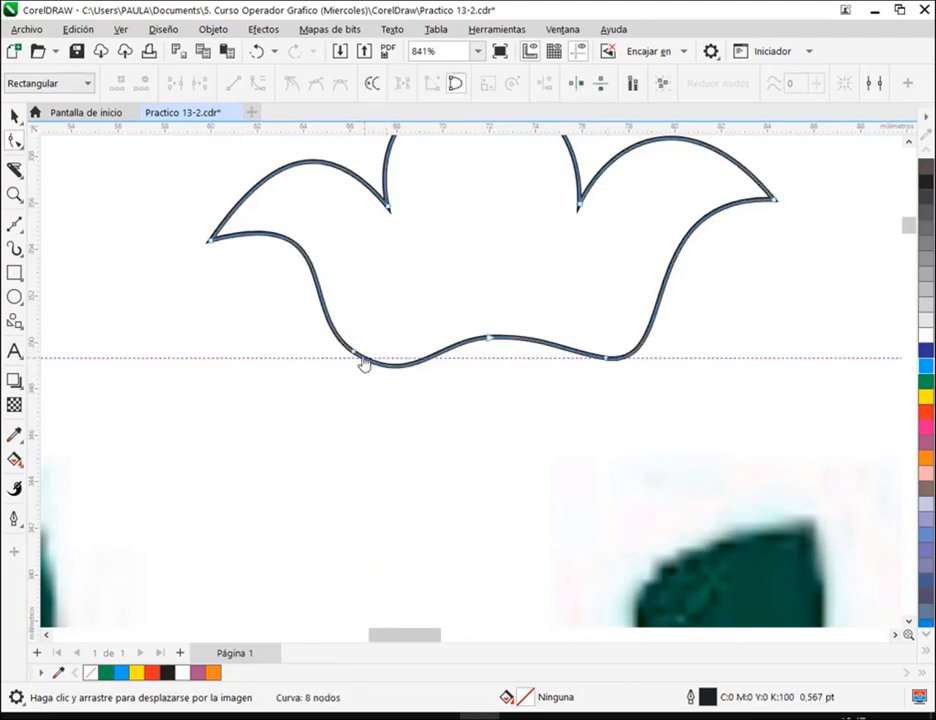
{"action": "left_click_drag", "start_coordinate": [355, 361], "coordinate": [367, 366]}
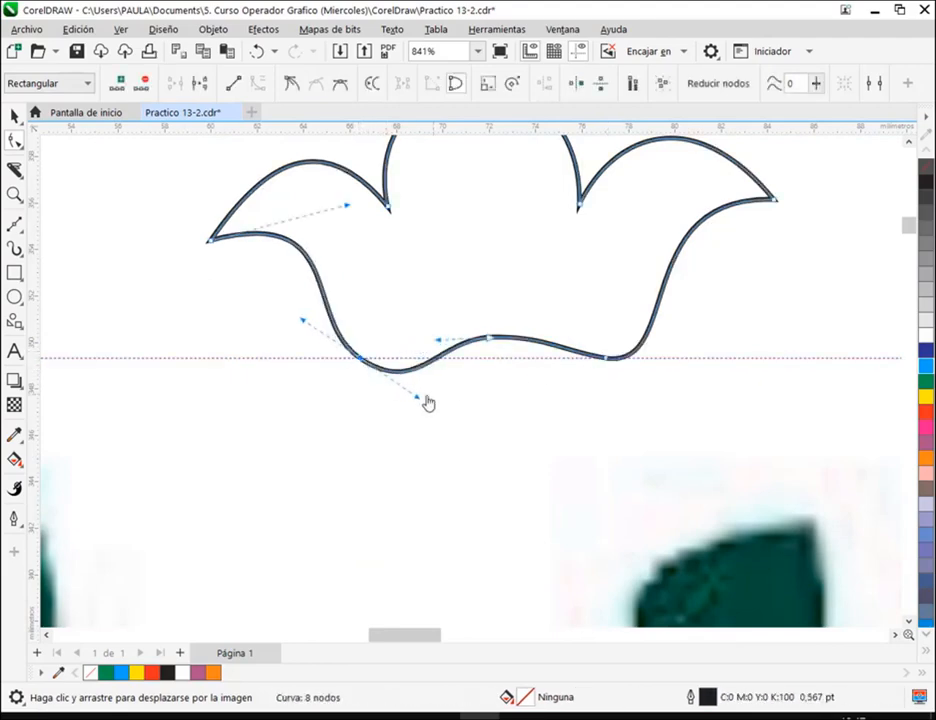
Adjust the control handles along the flower's base so both bottom corners curve evenly along the horizontal guideline
{"action": "left_click_drag", "start_coordinate": [418, 404], "coordinate": [406, 372]}
{"action": "left_click_drag", "start_coordinate": [490, 345], "coordinate": [540, 347]}
{"action": "left_click", "coordinate": [364, 360]}
{"action": "left_click", "coordinate": [608, 362]}
{"action": "left_click_drag", "start_coordinate": [568, 359], "coordinate": [568, 367]}
{"action": "scroll", "coordinate": [669, 380], "scroll_direction": "down", "scroll_amount": 3}
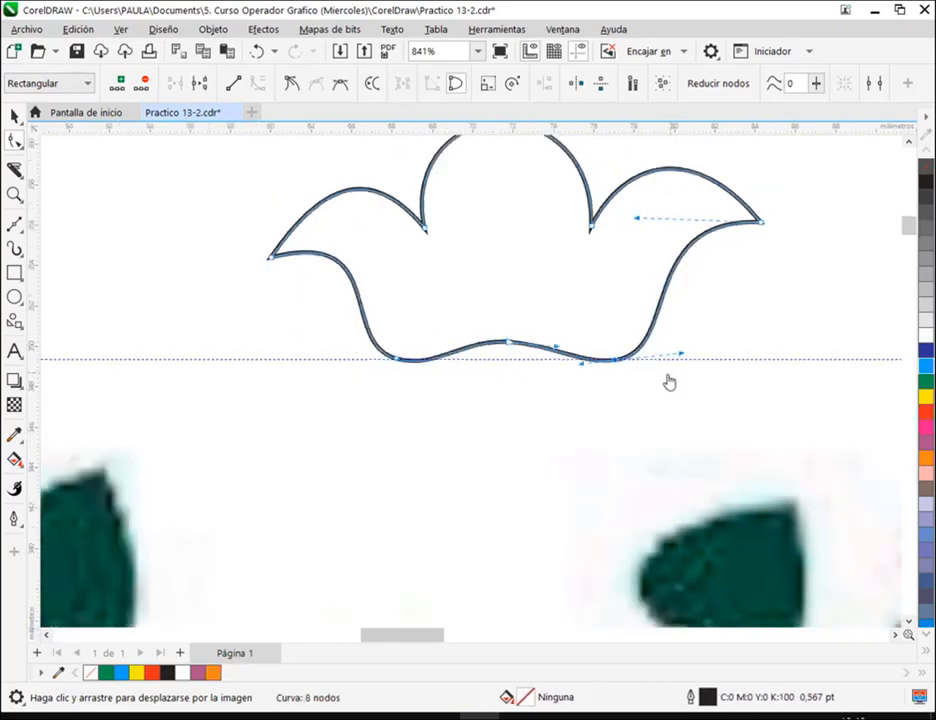
Lower the base's centre node slightly and level its control handle to flatten the bottom wave
{"action": "scroll", "coordinate": [740, 419], "scroll_direction": "down", "scroll_amount": 1}
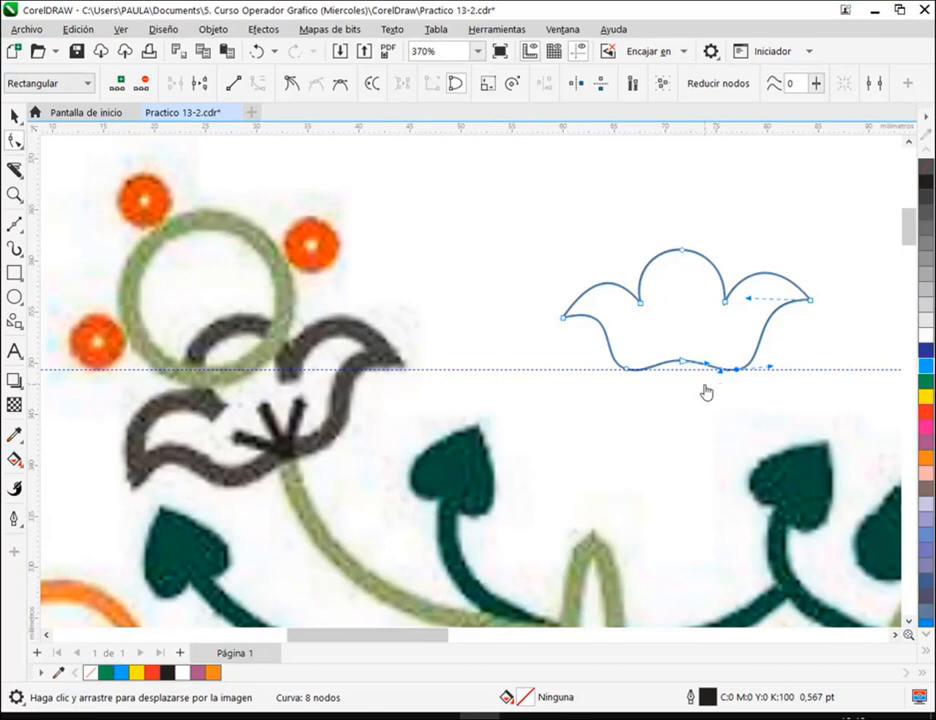
{"action": "scroll", "coordinate": [667, 395], "scroll_direction": "up", "scroll_amount": 5}
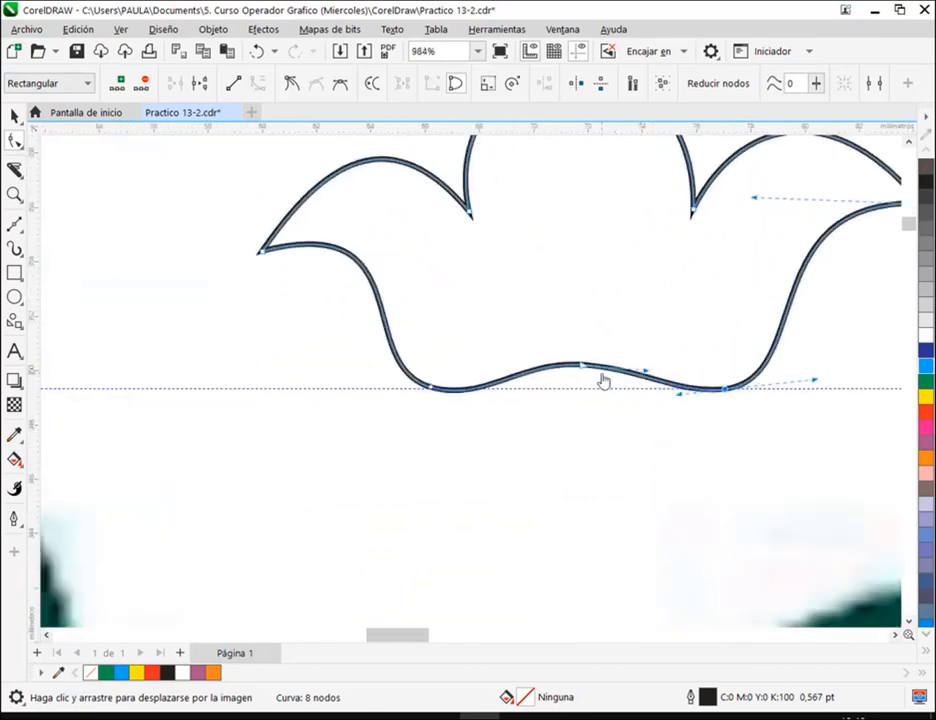
{"action": "left_click_drag", "start_coordinate": [584, 372], "coordinate": [583, 380]}
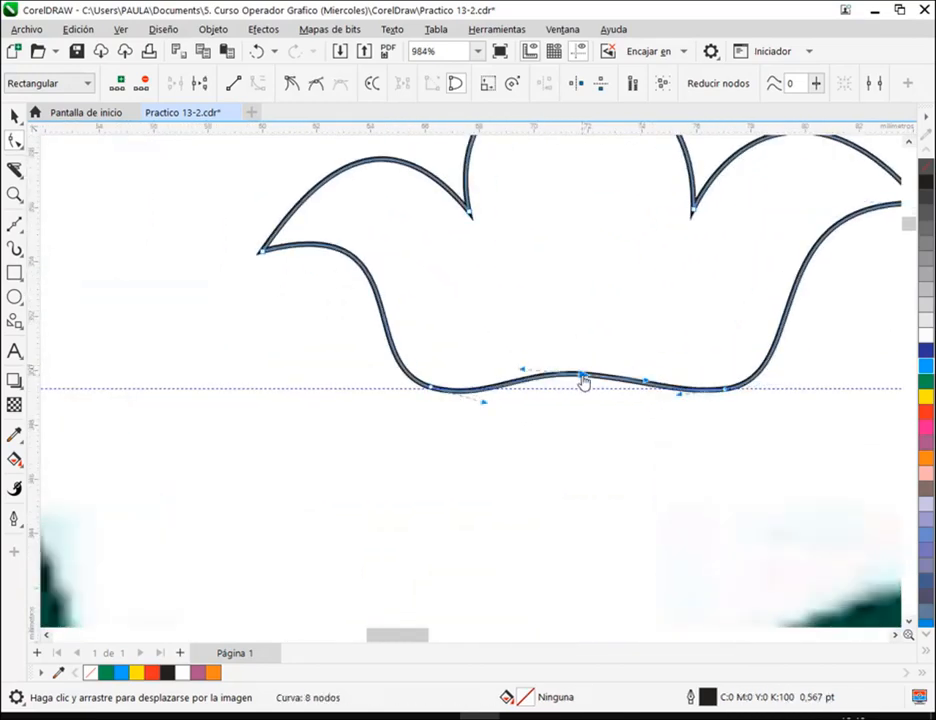
{"action": "scroll", "coordinate": [644, 393], "scroll_direction": "down", "scroll_amount": 1}
{"action": "mouse_move", "coordinate": [639, 388]}
{"action": "left_mouse_down"}
{"action": "mouse_move", "coordinate": [645, 395]}
{"action": "mouse_move", "coordinate": [635, 387]}
{"action": "left_mouse_up"}
{"action": "scroll", "coordinate": [646, 390], "scroll_direction": "up", "scroll_amount": 3}
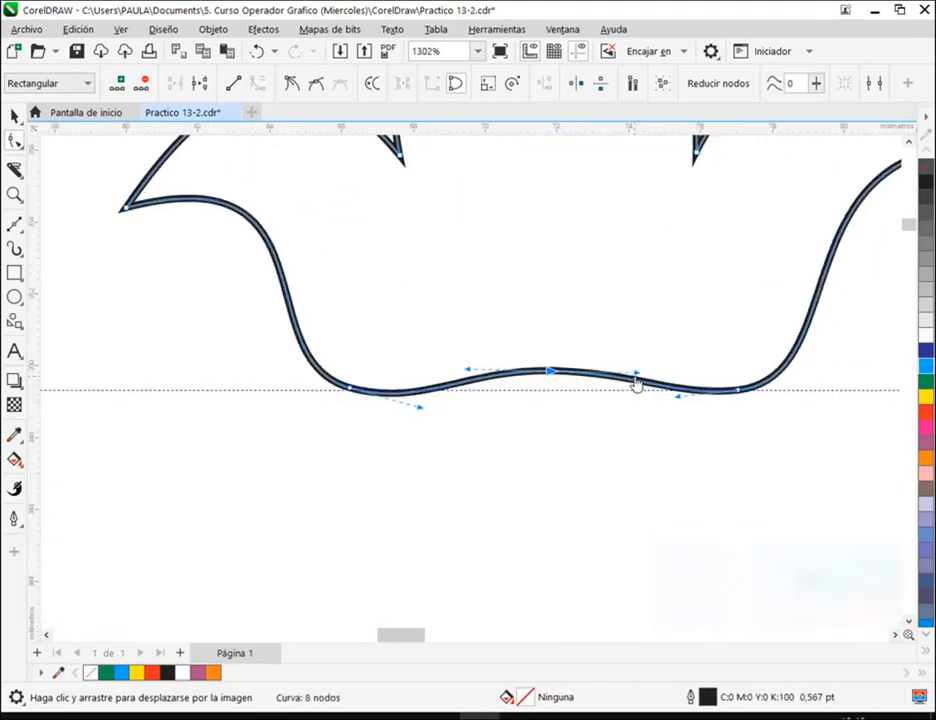
Lengthen the outer control handle of the base's right corner node to make that corner fuller
{"action": "scroll", "coordinate": [635, 390], "scroll_direction": "down", "scroll_amount": 3}
{"action": "left_click_drag", "start_coordinate": [598, 473], "coordinate": [563, 504]}
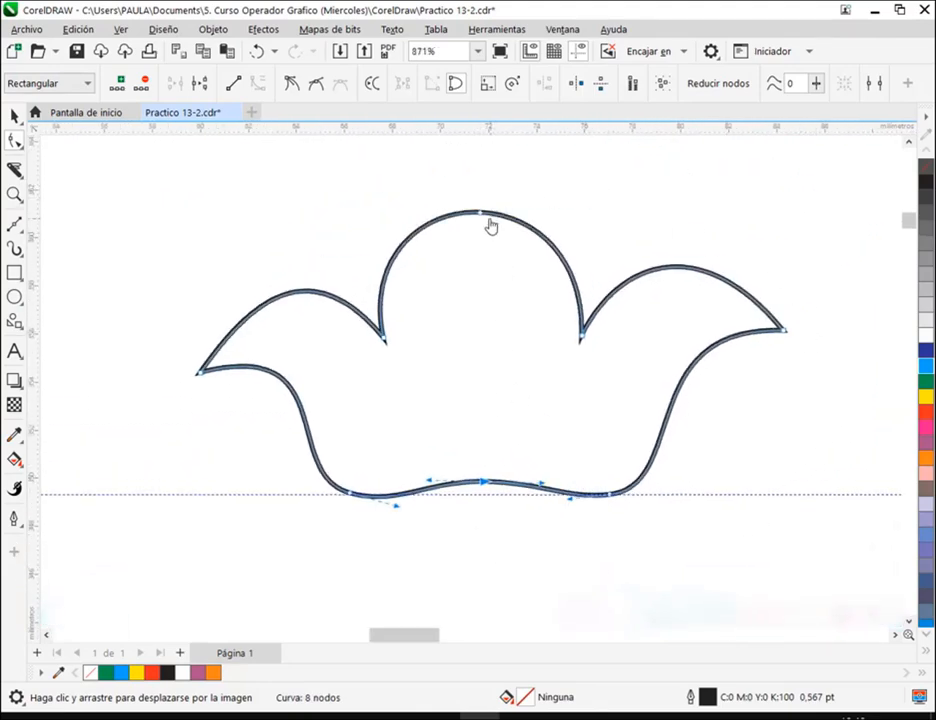
{"action": "scroll", "coordinate": [355, 391], "scroll_direction": "down", "scroll_amount": 3}
{"action": "left_click_drag", "start_coordinate": [357, 401], "coordinate": [590, 383]}
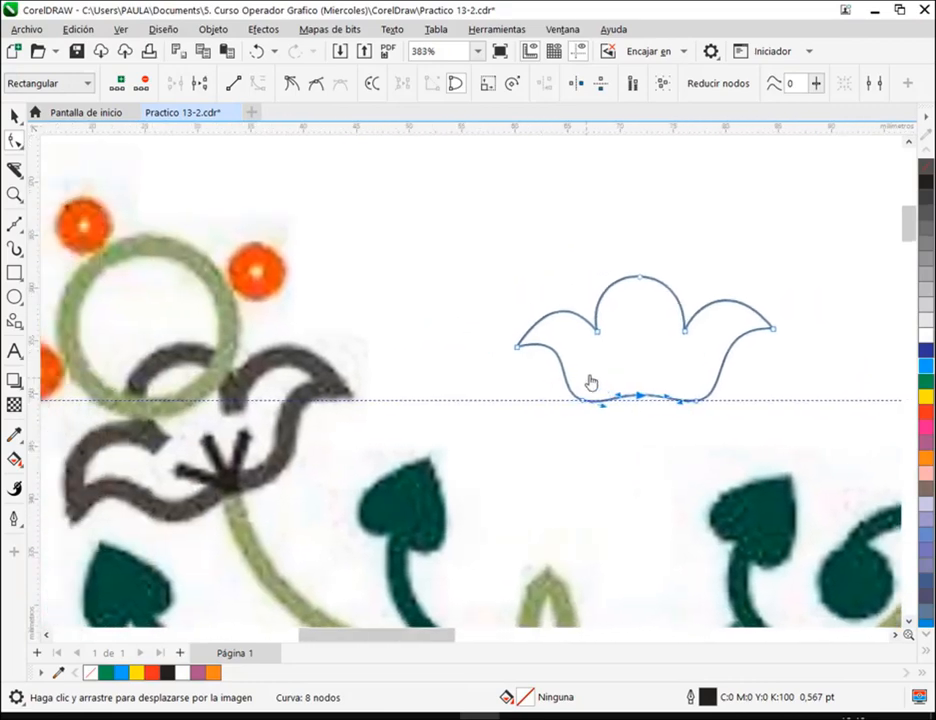
{"action": "left_click", "coordinate": [774, 327]}
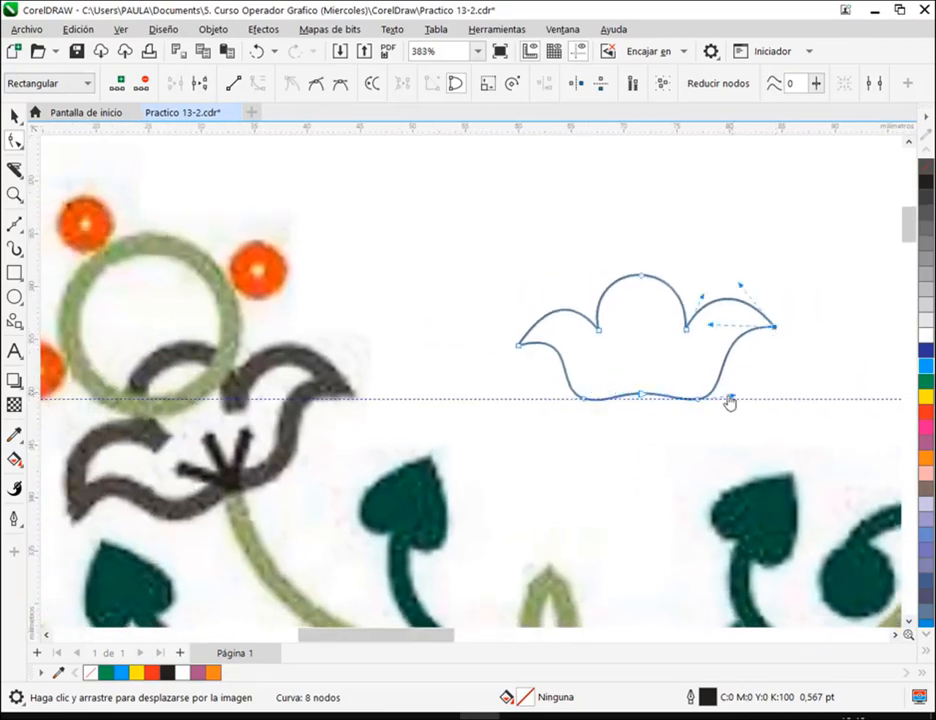
{"action": "left_click_drag", "start_coordinate": [733, 401], "coordinate": [742, 401]}
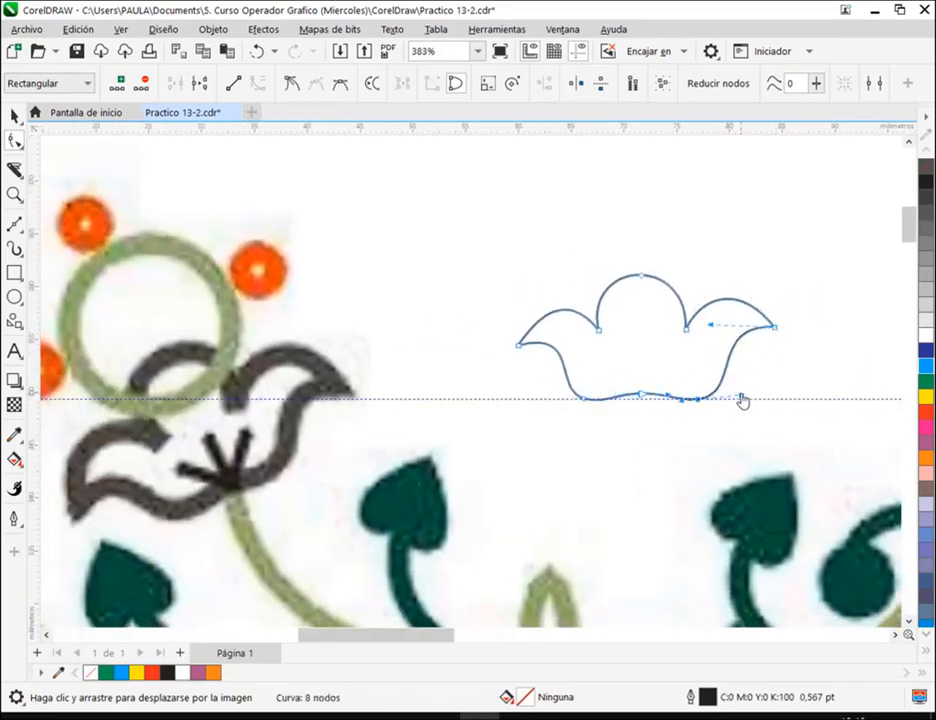
Place a vertical guideline through the bottom centre node of the flower outline
{"action": "left_click", "coordinate": [15, 116]}
{"action": "left_click", "coordinate": [672, 252]}
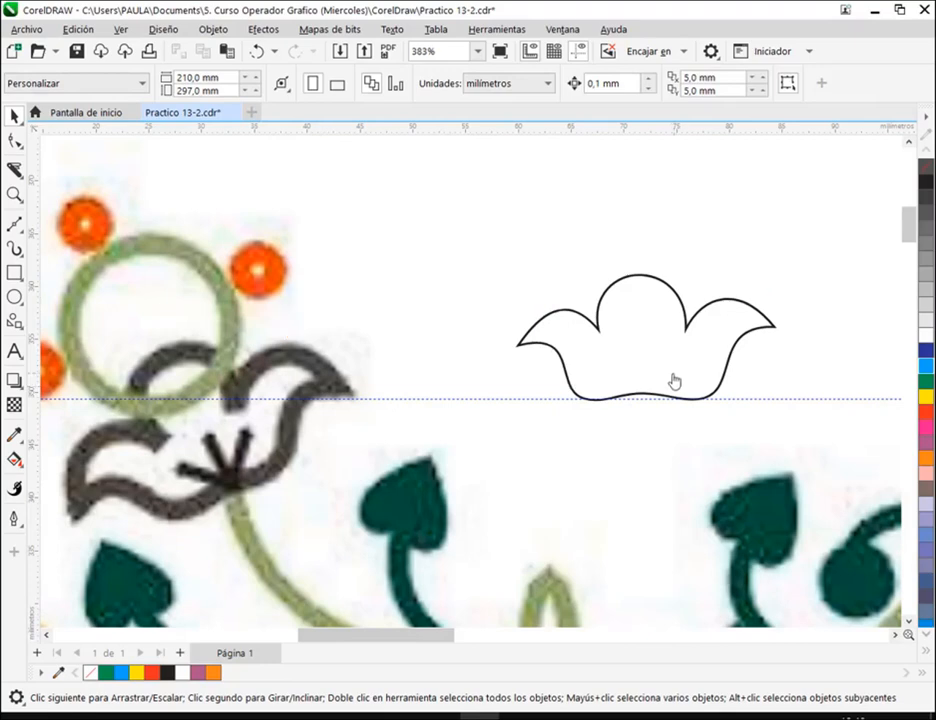
{"action": "left_click_drag", "start_coordinate": [673, 382], "coordinate": [462, 462]}
{"action": "left_click", "coordinate": [458, 428]}
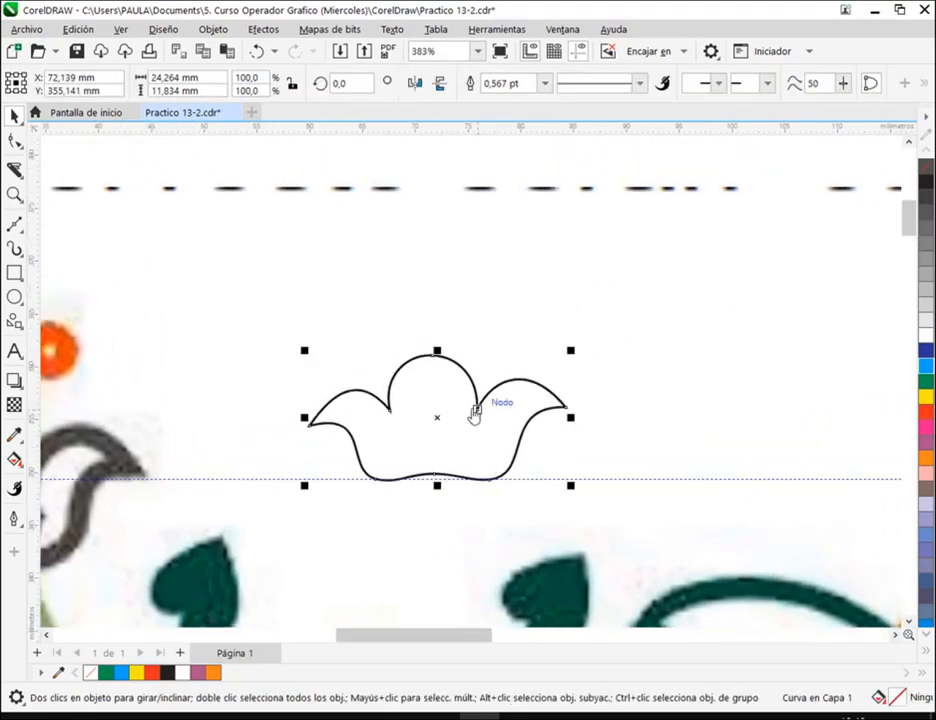
{"action": "key", "text": "ctrl+c"}
{"action": "scroll", "coordinate": [457, 445], "scroll_direction": "up", "scroll_amount": 2}
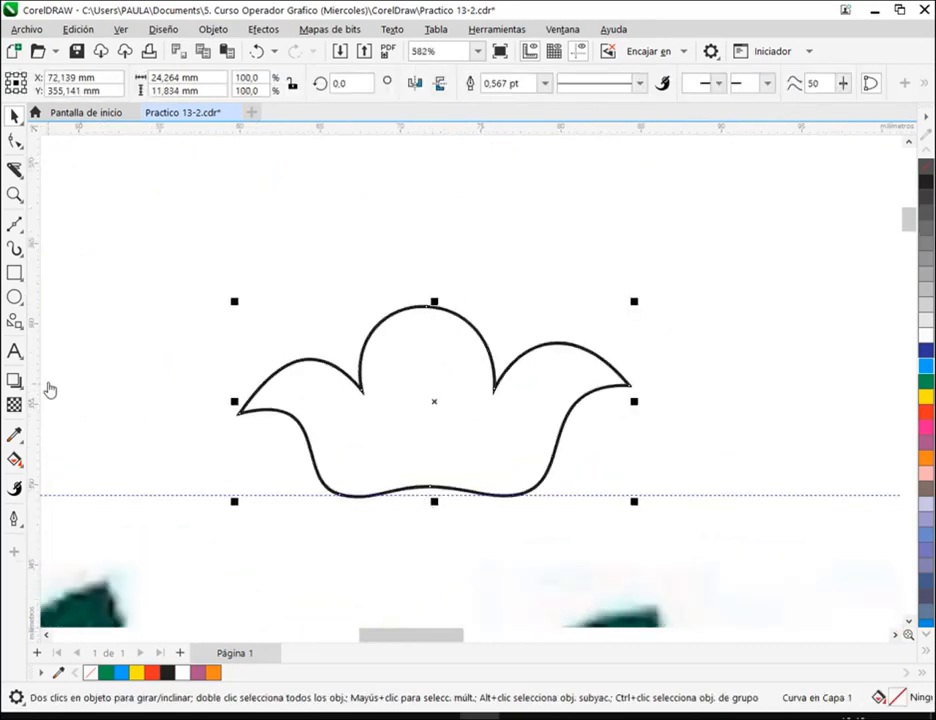
{"action": "left_click_drag", "start_coordinate": [33, 378], "coordinate": [430, 495]}
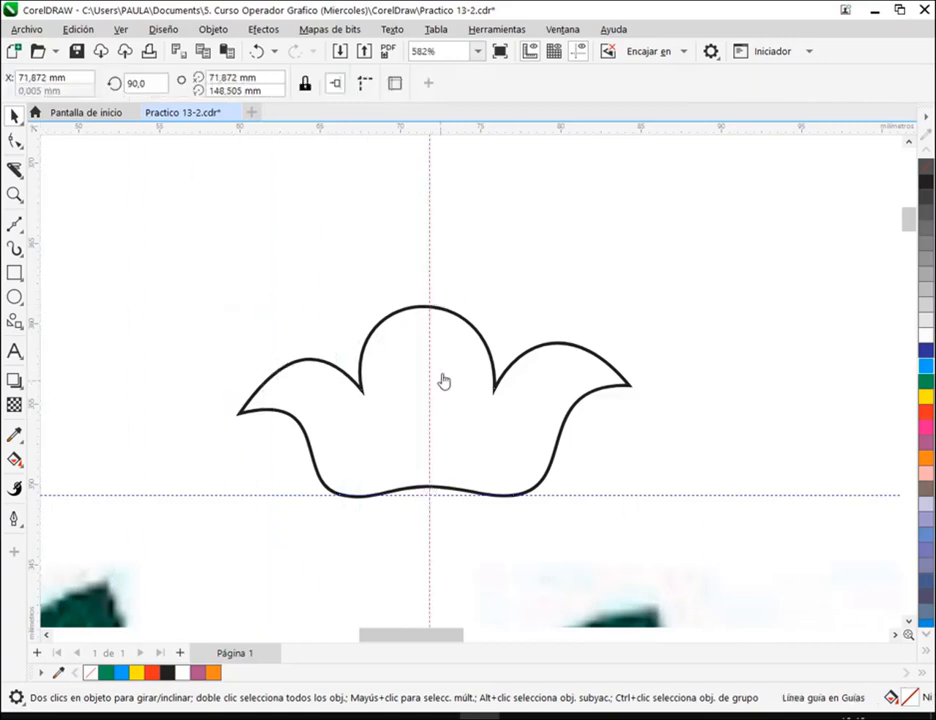
Align the central petal's peak node with the vertical guideline and delete that guideline
{"action": "left_click", "coordinate": [462, 344]}
{"action": "left_click", "coordinate": [15, 141]}
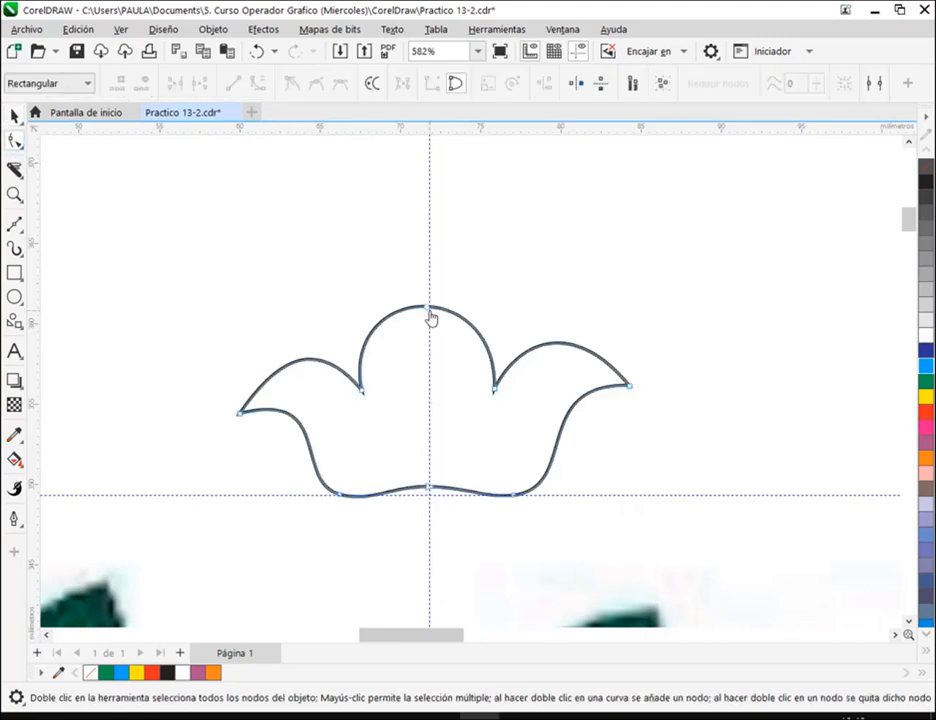
{"action": "left_click", "coordinate": [429, 308]}
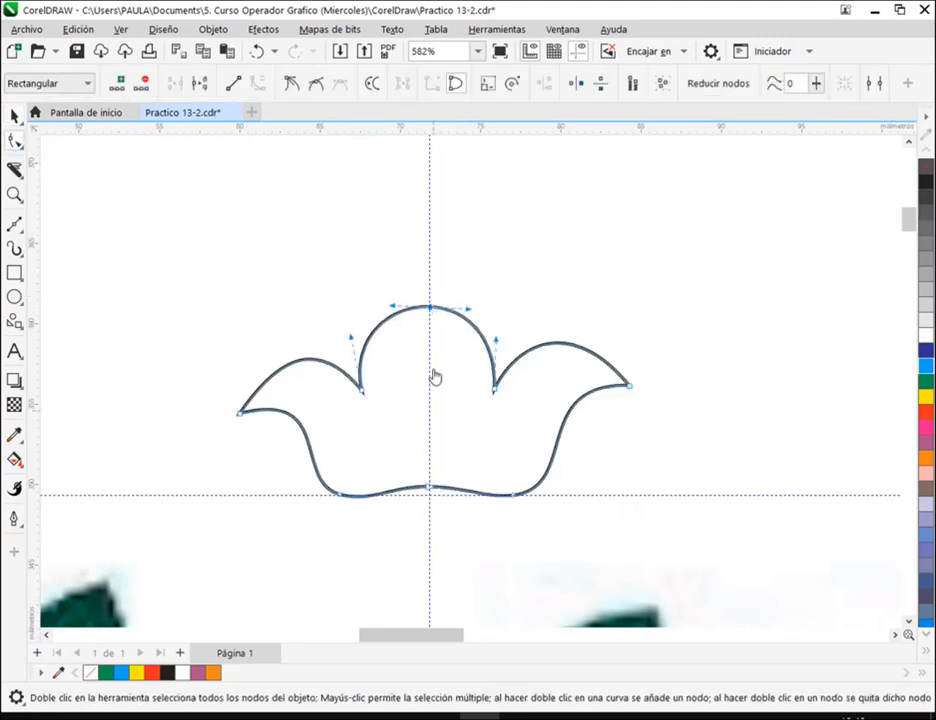
{"action": "left_click", "coordinate": [15, 116]}
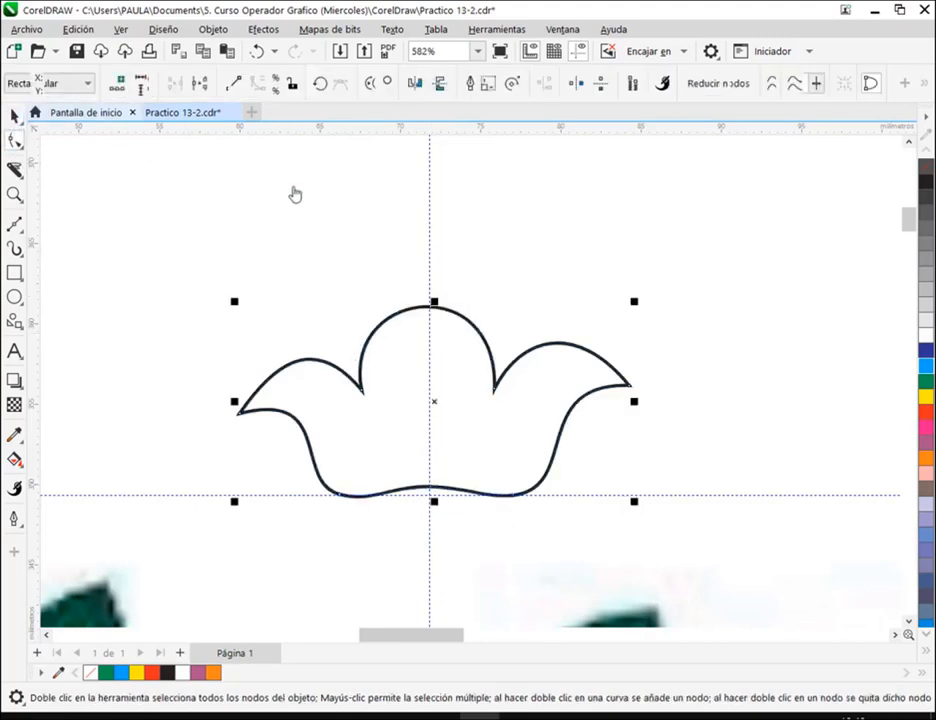
{"action": "left_click", "coordinate": [430, 239]}
{"action": "key", "text": "Delete"}
{"action": "left_click", "coordinate": [362, 349]}
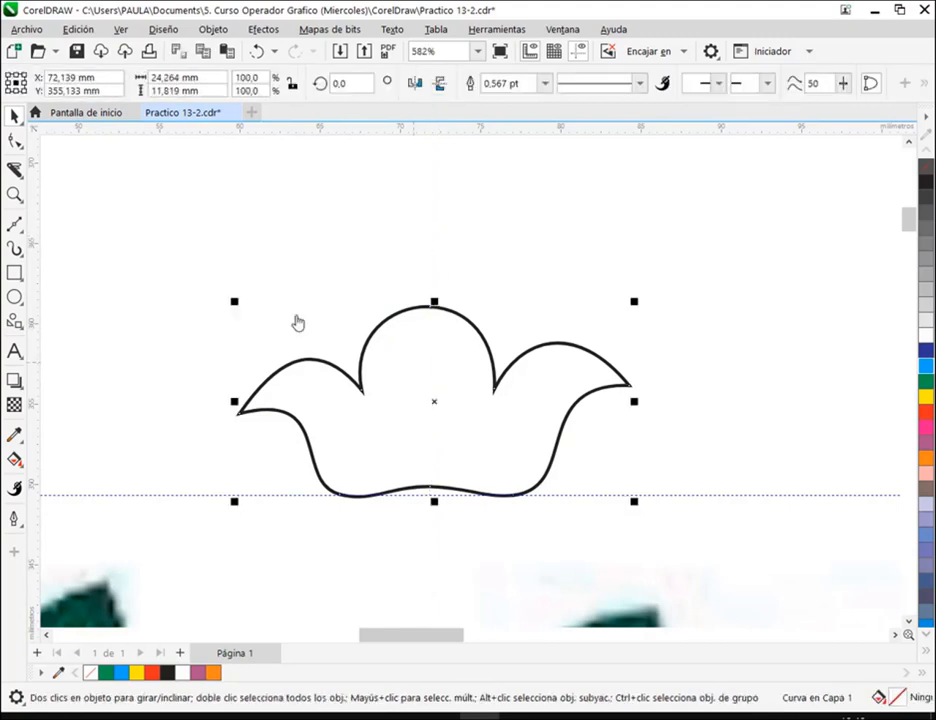
Break the outline at its peak and bottom centre nodes and split it into two separate half curves
{"action": "left_click", "coordinate": [15, 141]}
{"action": "left_click_drag", "start_coordinate": [397, 274], "coordinate": [447, 549]}
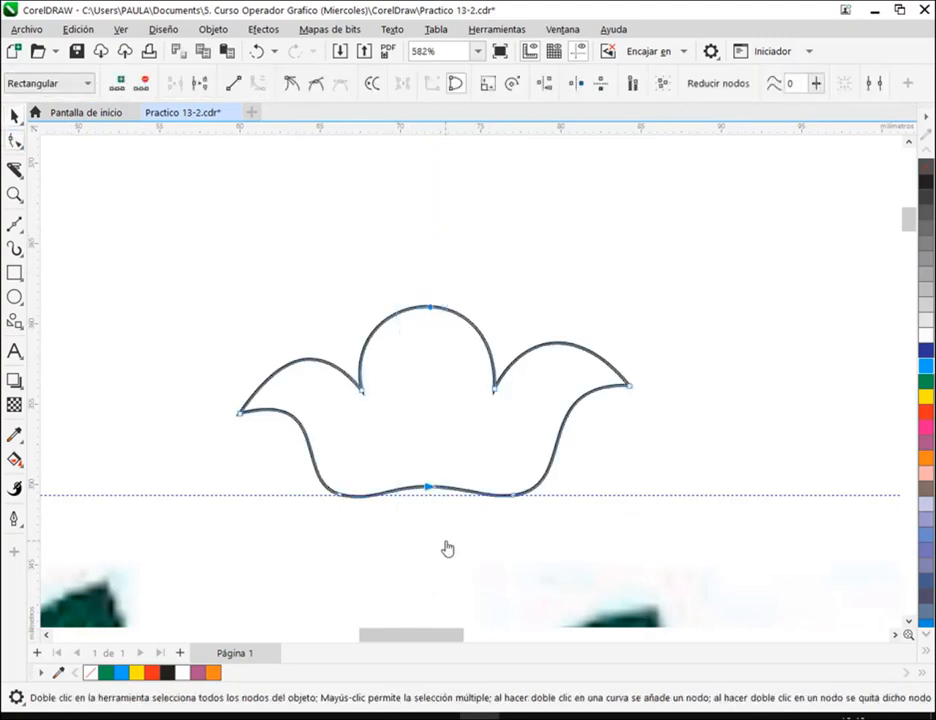
{"action": "left_click", "coordinate": [198, 85]}
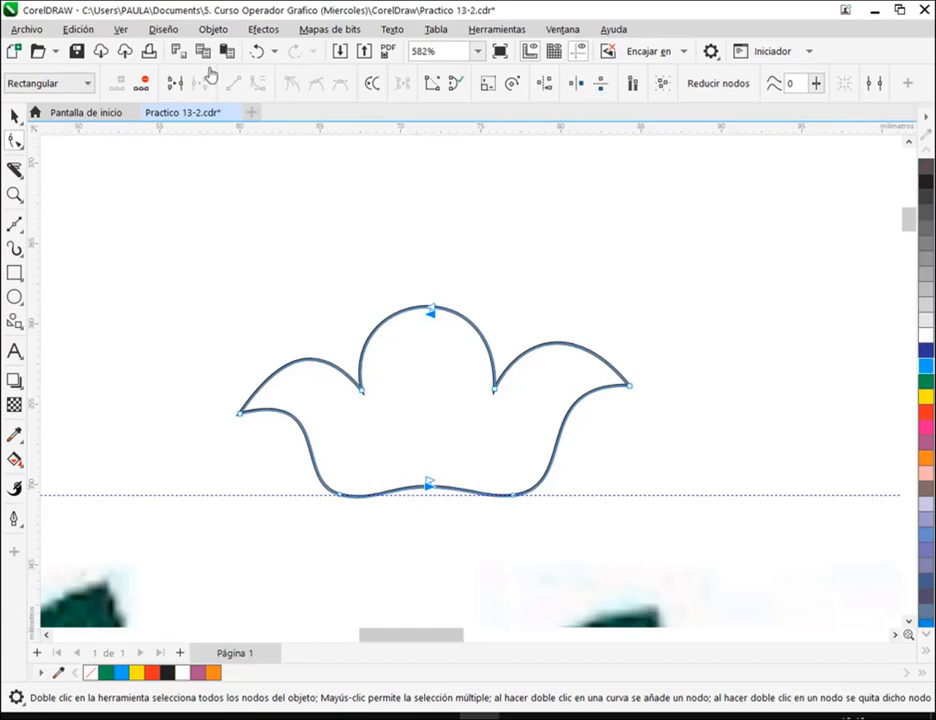
{"action": "left_click", "coordinate": [210, 32]}
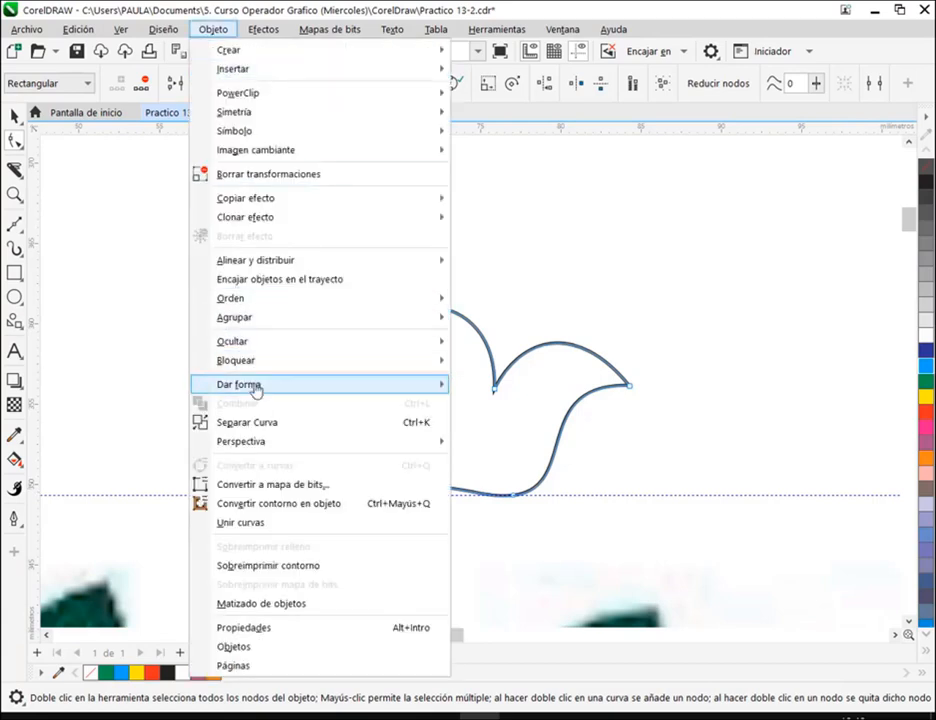
{"action": "left_click", "coordinate": [257, 425]}
{"action": "left_click", "coordinate": [168, 228]}
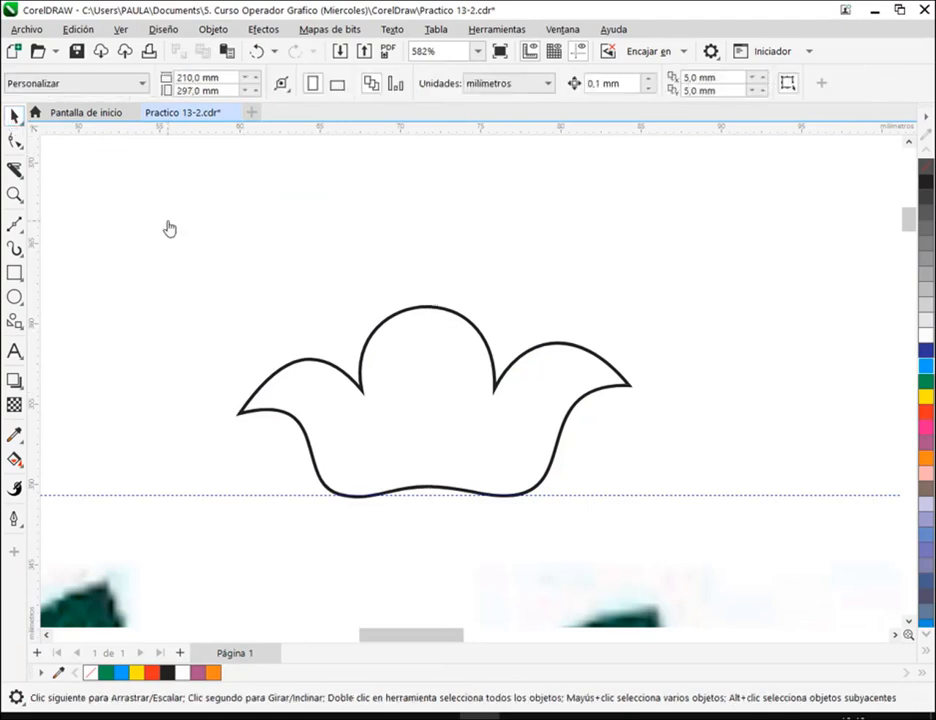
Move the right and left halves of the flower apart, leaving free space between them
{"action": "left_click_drag", "start_coordinate": [484, 372], "coordinate": [648, 322]}
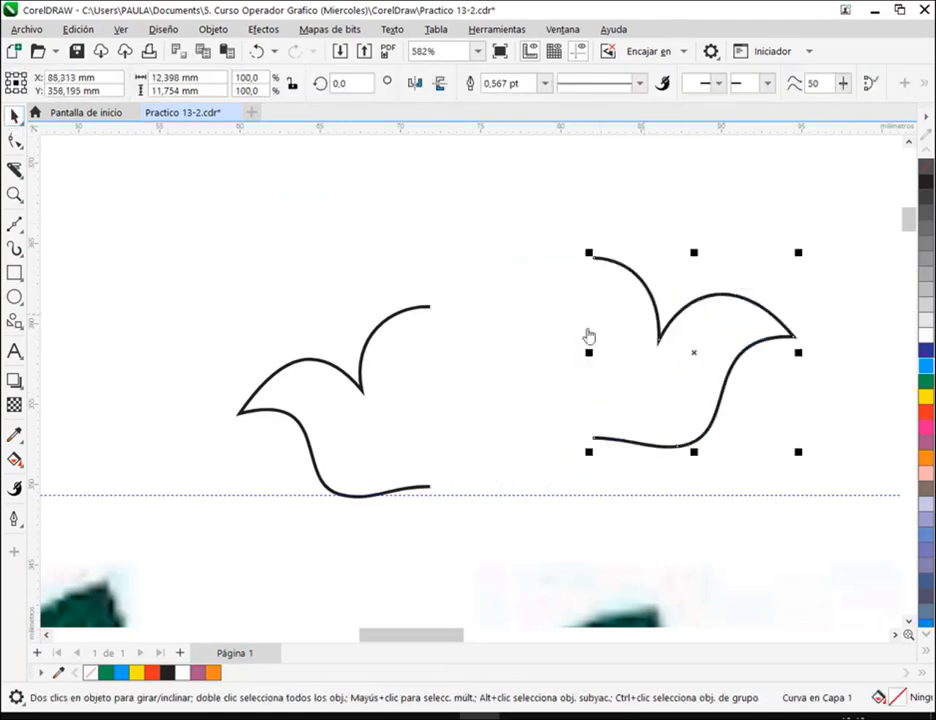
{"action": "left_click_drag", "start_coordinate": [363, 352], "coordinate": [221, 309]}
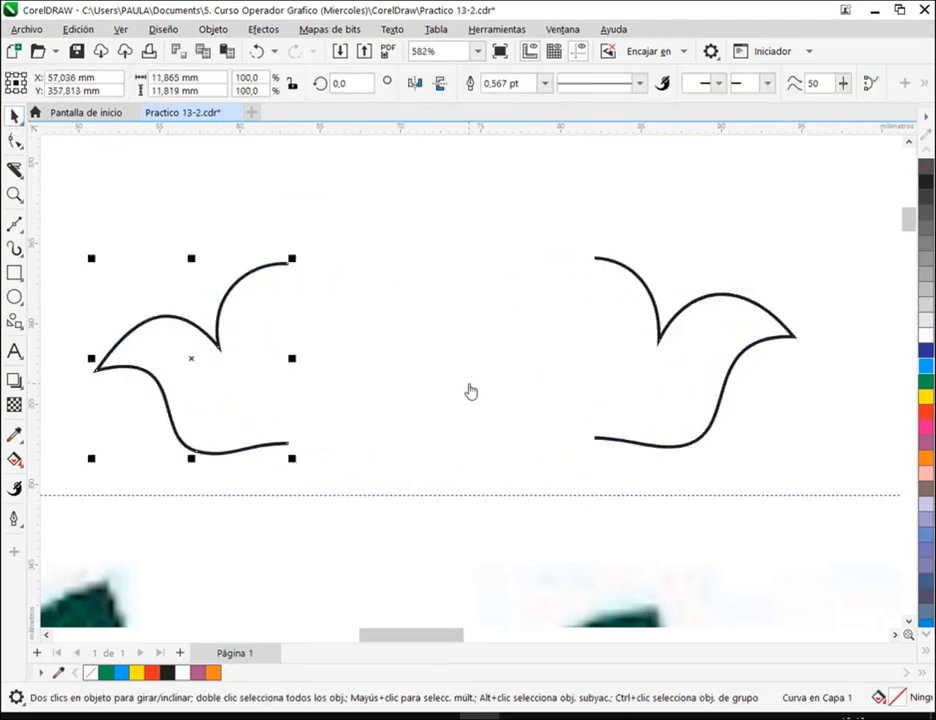
{"action": "scroll", "coordinate": [465, 400], "scroll_direction": "down", "scroll_amount": 3}
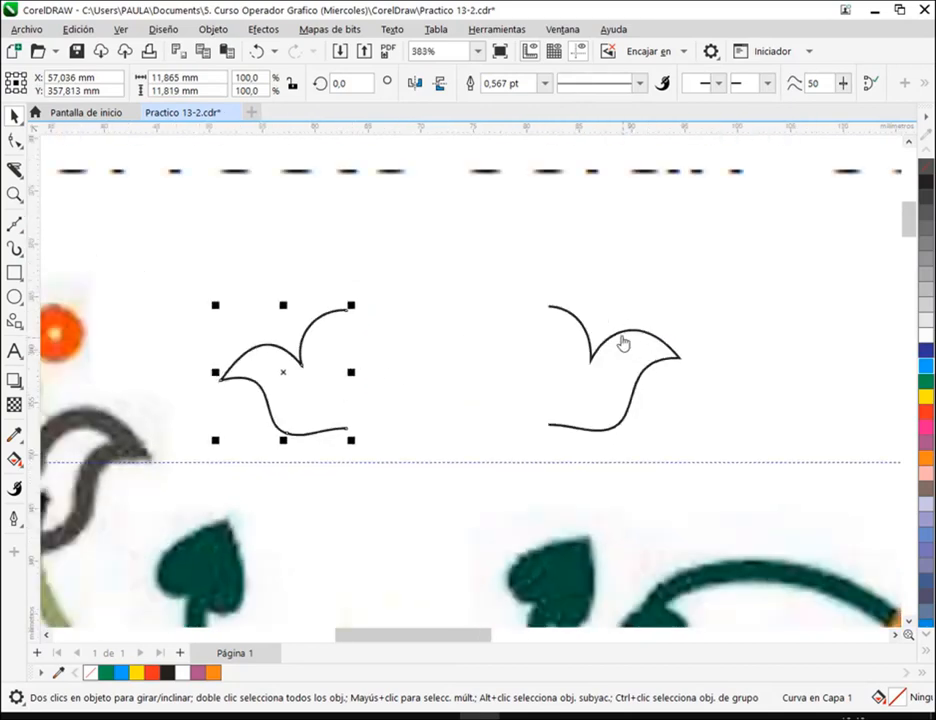
{"action": "left_click_drag", "start_coordinate": [619, 343], "coordinate": [691, 316]}
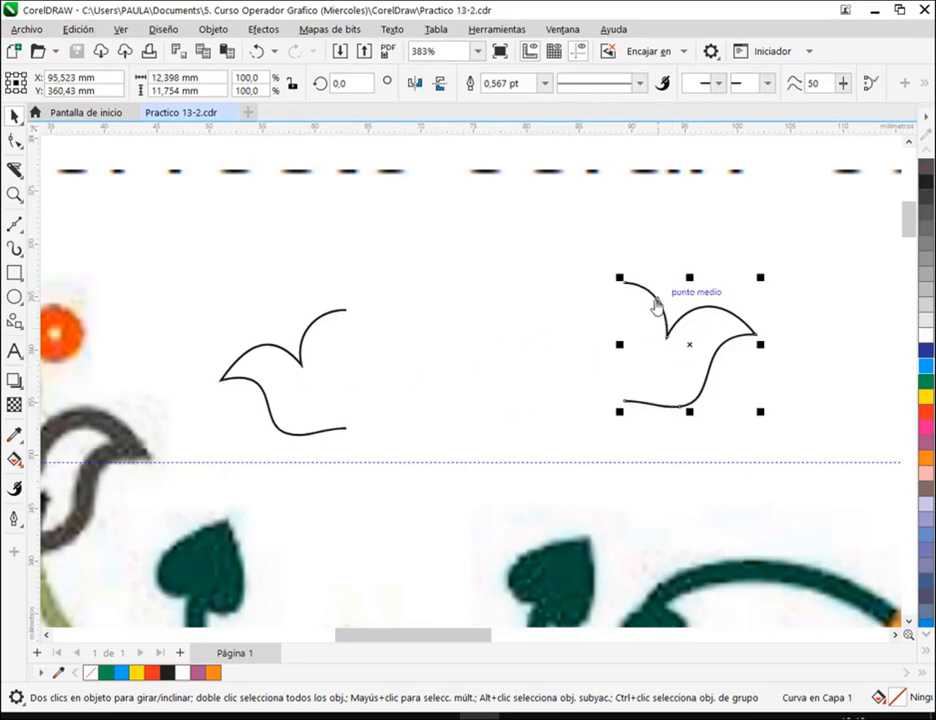
Duplicate the right half, mirror the copy horizontally, and snap it to the original's open ends
{"action": "left_click_drag", "start_coordinate": [655, 307], "coordinate": [515, 298]}
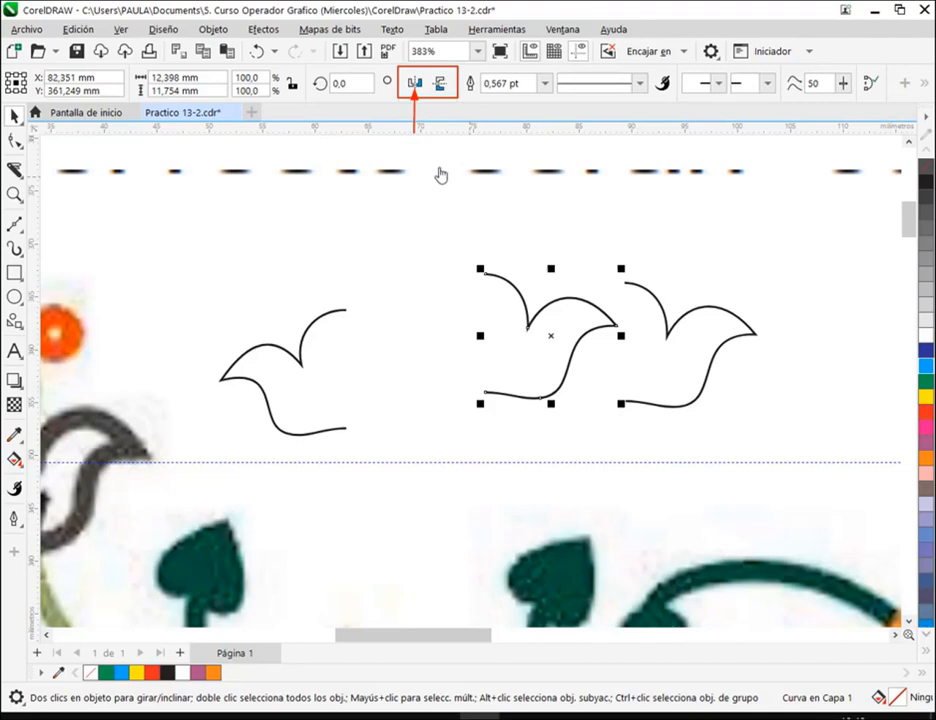
{"action": "left_click", "coordinate": [412, 86]}
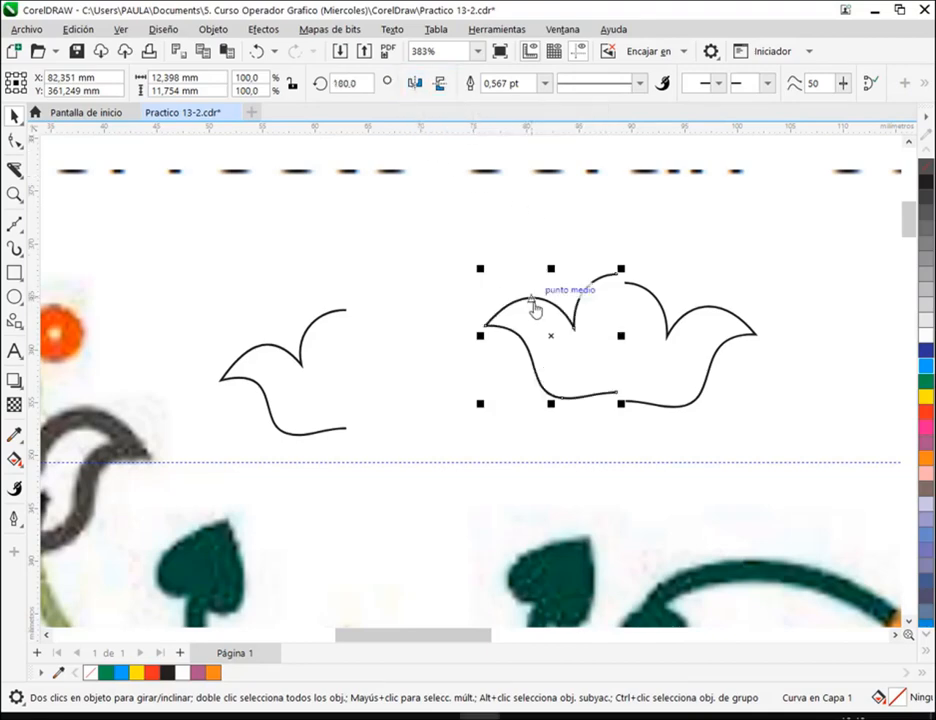
{"action": "left_click_drag", "start_coordinate": [534, 310], "coordinate": [488, 315]}
{"action": "left_click_drag", "start_coordinate": [570, 292], "coordinate": [627, 280]}
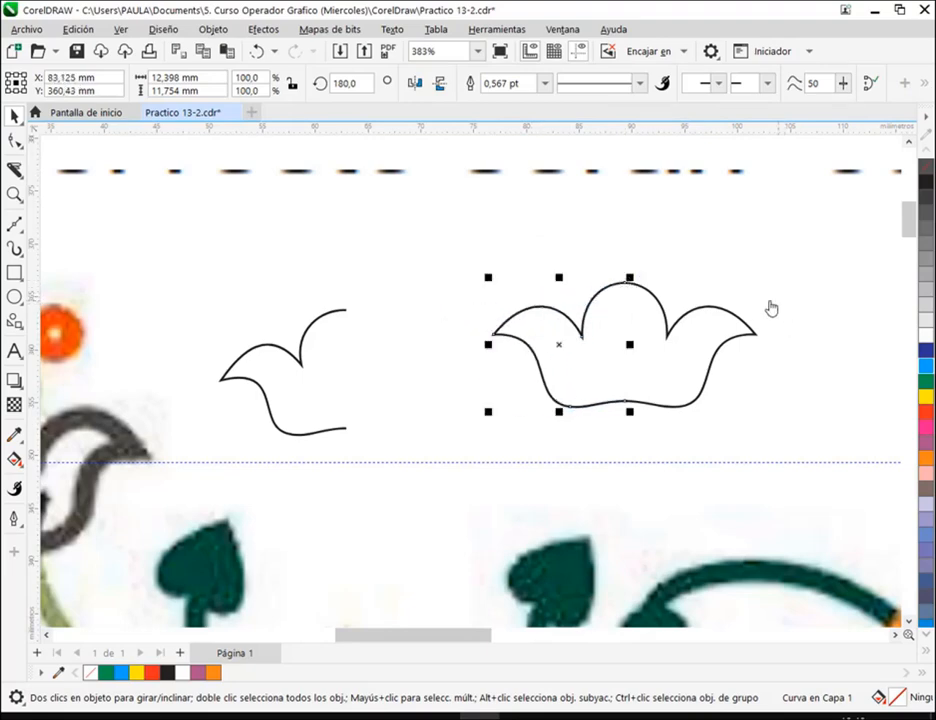
Weld the right half and its mirrored copy into a single symmetrical flower outline
{"action": "left_click", "coordinate": [757, 310]}
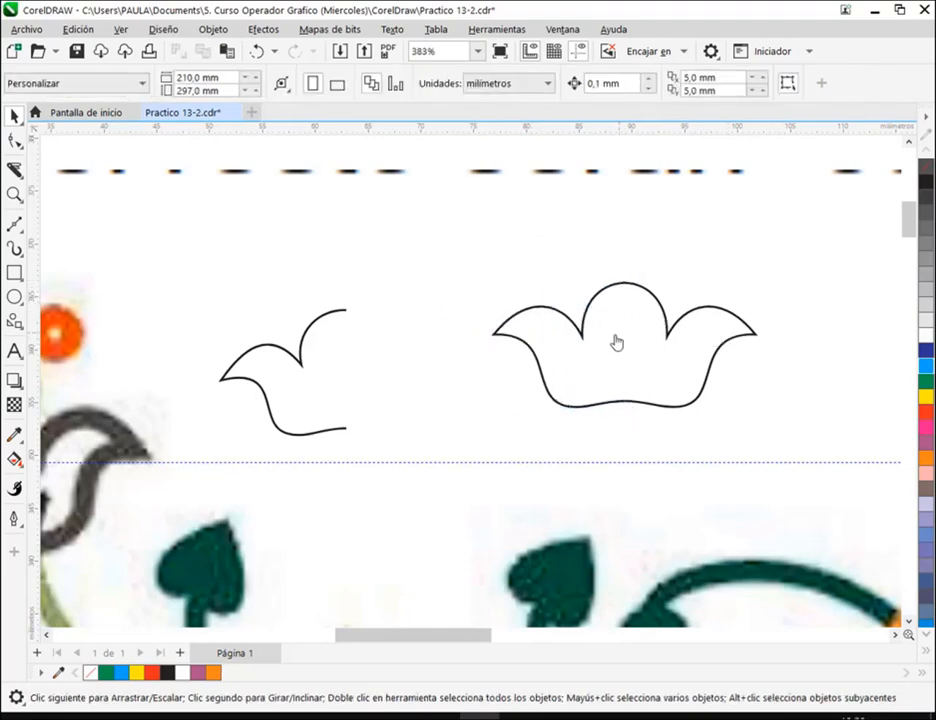
{"action": "scroll", "coordinate": [648, 351], "scroll_direction": "down", "scroll_amount": 1}
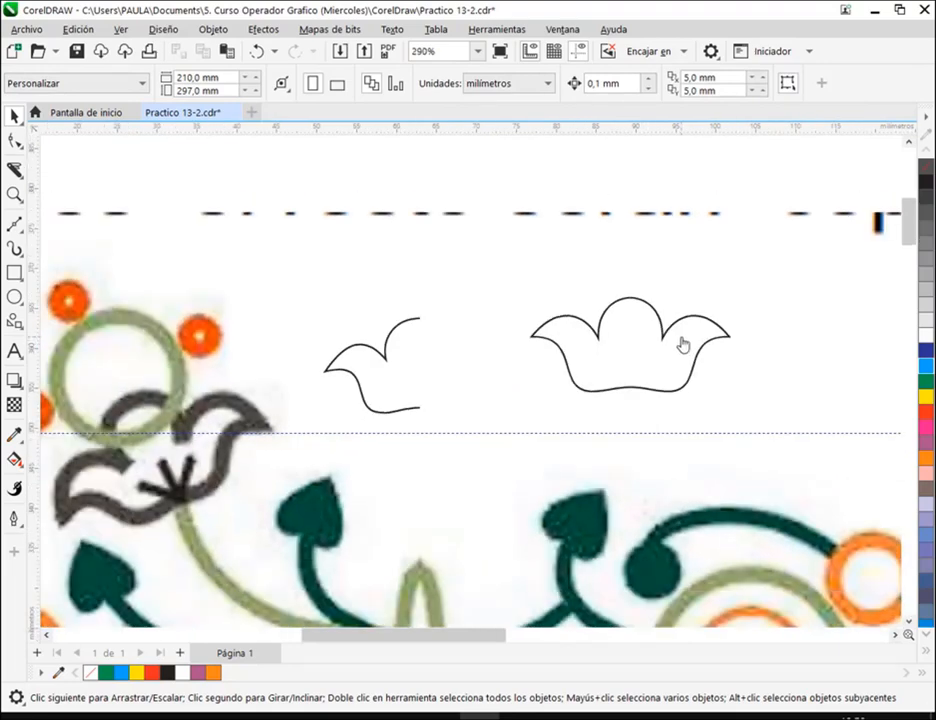
{"action": "scroll", "coordinate": [683, 344], "scroll_direction": "up", "scroll_amount": 2}
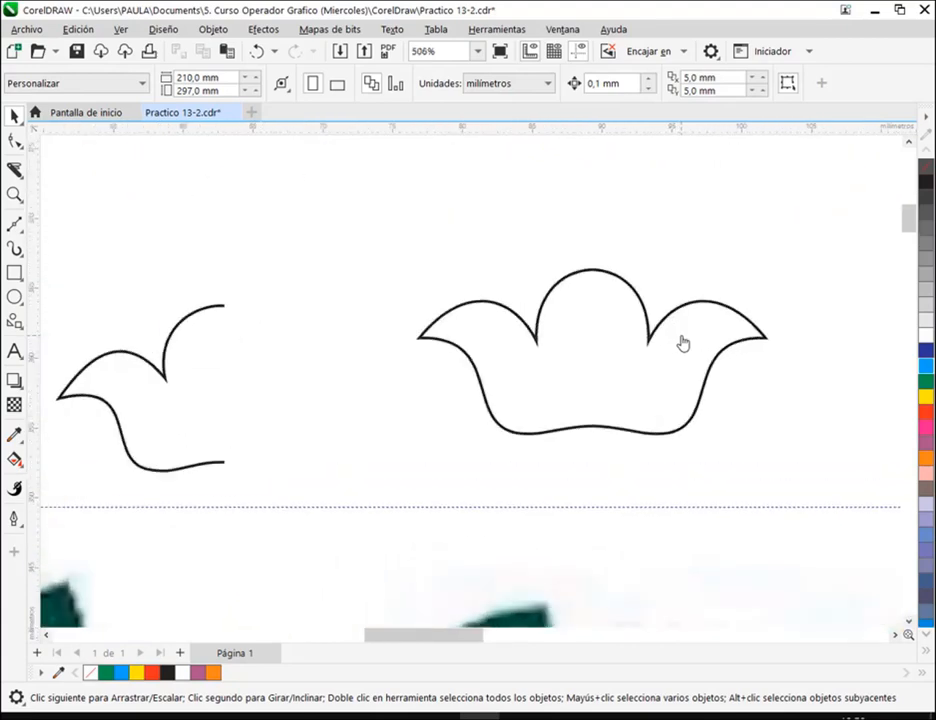
{"action": "left_click_drag", "start_coordinate": [418, 232], "coordinate": [768, 420]}
{"action": "left_click", "coordinate": [740, 261]}
{"action": "left_click_drag", "start_coordinate": [561, 289], "coordinate": [477, 289]}
{"action": "key", "text": "ctrl+z"}
{"action": "left_click_drag", "start_coordinate": [355, 223], "coordinate": [827, 493]}
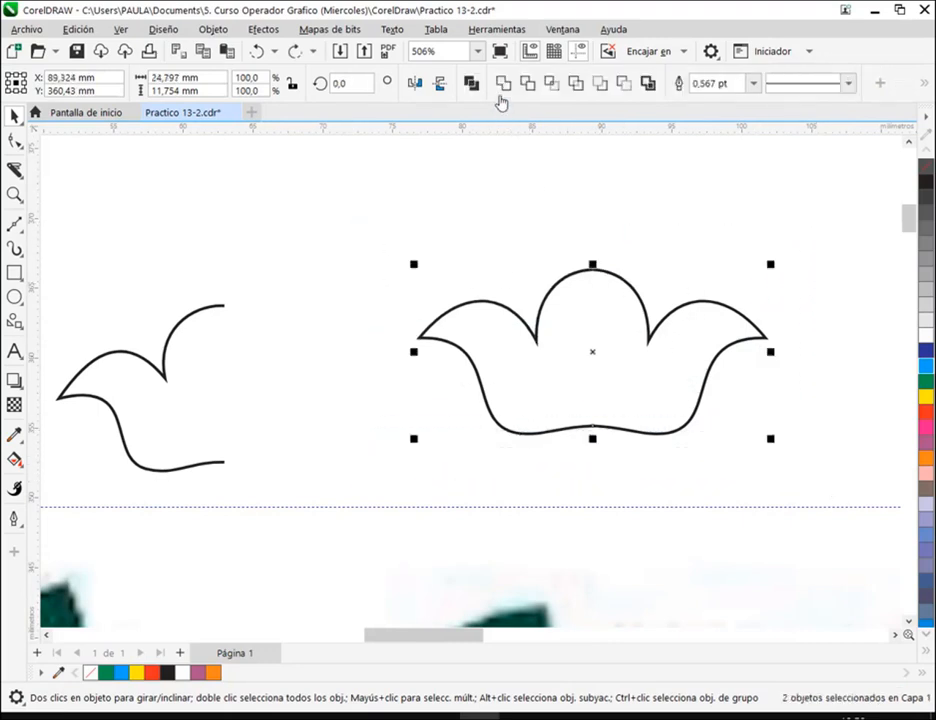
{"action": "left_click", "coordinate": [502, 86]}
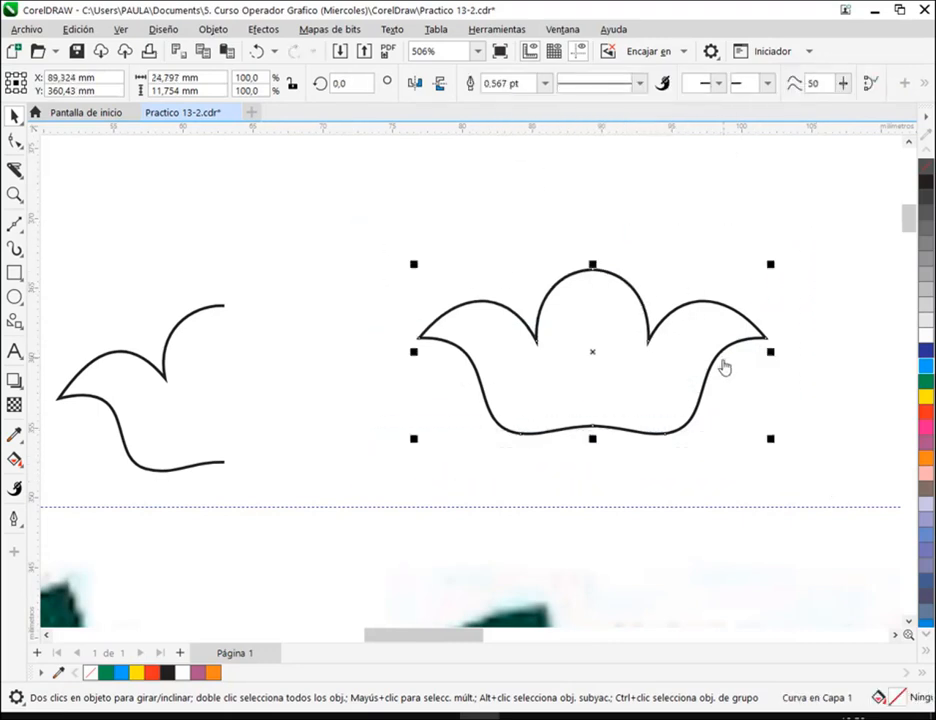
Try to fill the welded flower outline with palette colours, ending on grey
{"action": "left_click", "coordinate": [680, 255]}
{"action": "left_click", "coordinate": [630, 295]}
{"action": "left_click", "coordinate": [926, 381]}
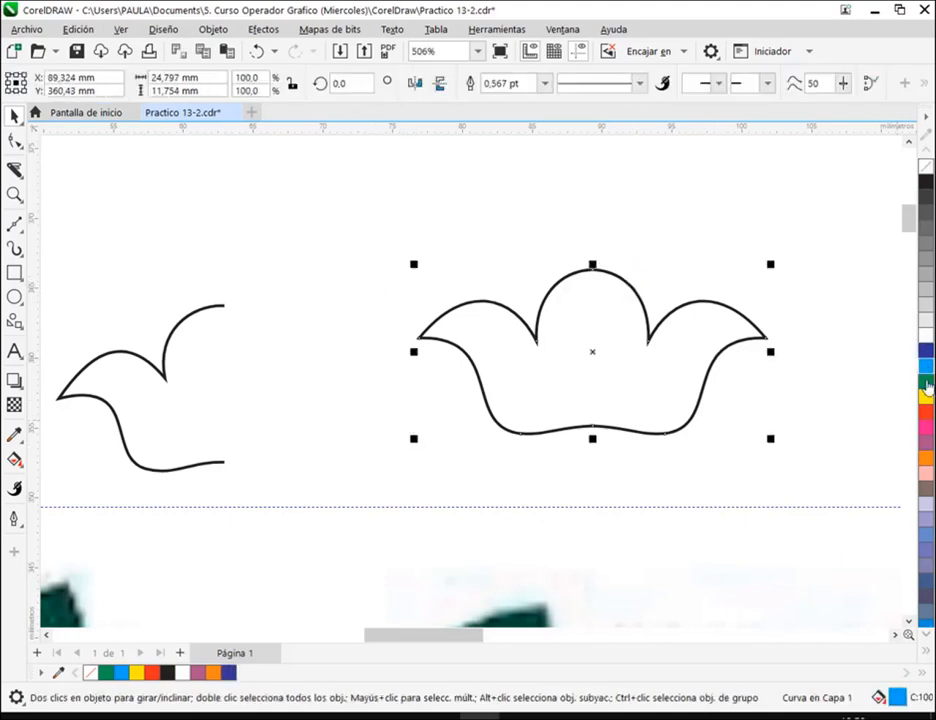
{"action": "left_click", "coordinate": [927, 288]}
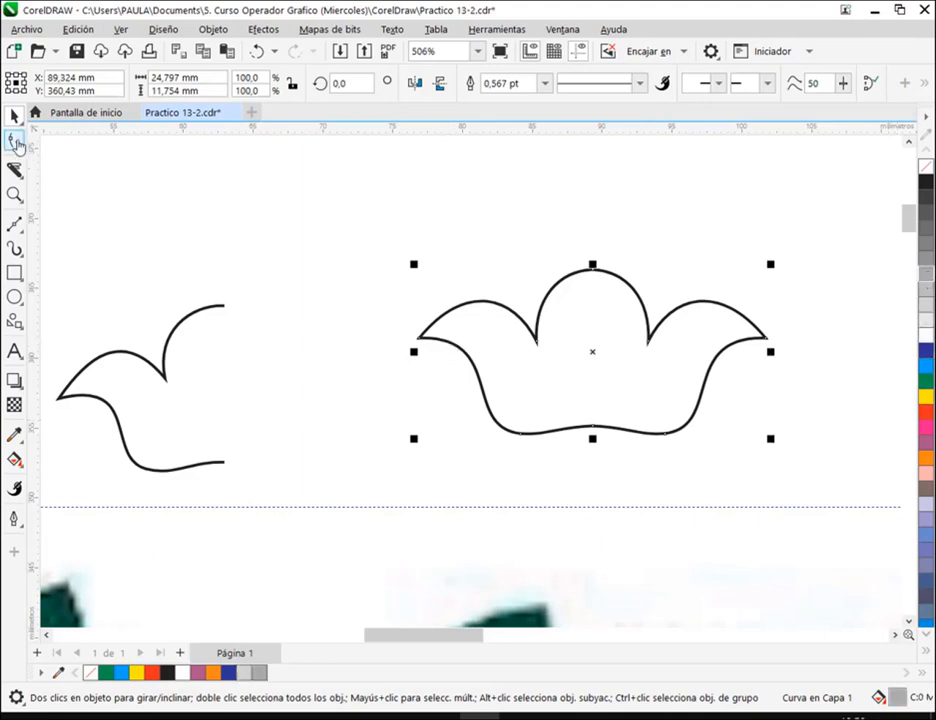
Try to join the peak and bottom centre nodes of the flower in one single selection, and undo the join
{"action": "left_click", "coordinate": [15, 141]}
{"action": "left_click_drag", "start_coordinate": [568, 240], "coordinate": [640, 458]}
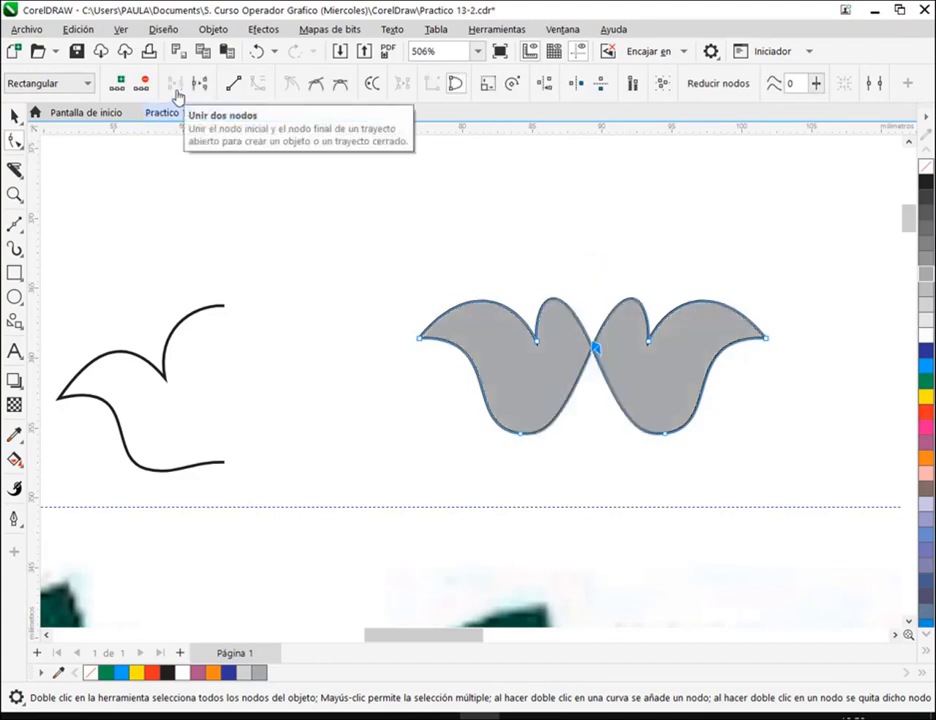
{"action": "key", "text": "ctrl+z"}
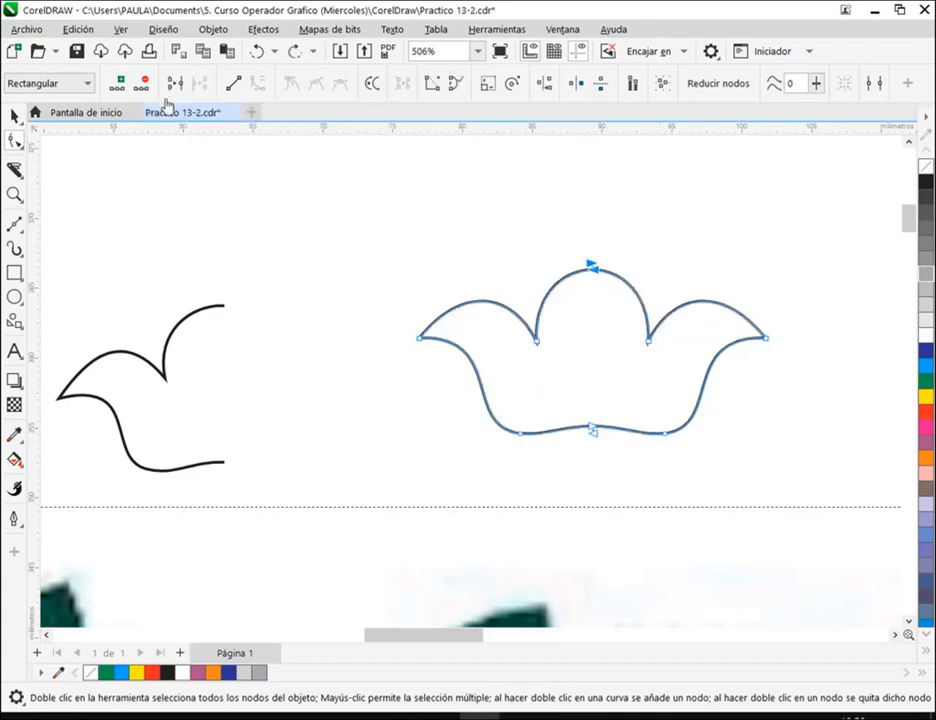
Join the open node pairs at the flower's peak and bottom centre separately, and remove the shape's grey fill
{"action": "left_click", "coordinate": [174, 83]}
{"action": "left_click", "coordinate": [590, 422]}
{"action": "left_click", "coordinate": [174, 83]}
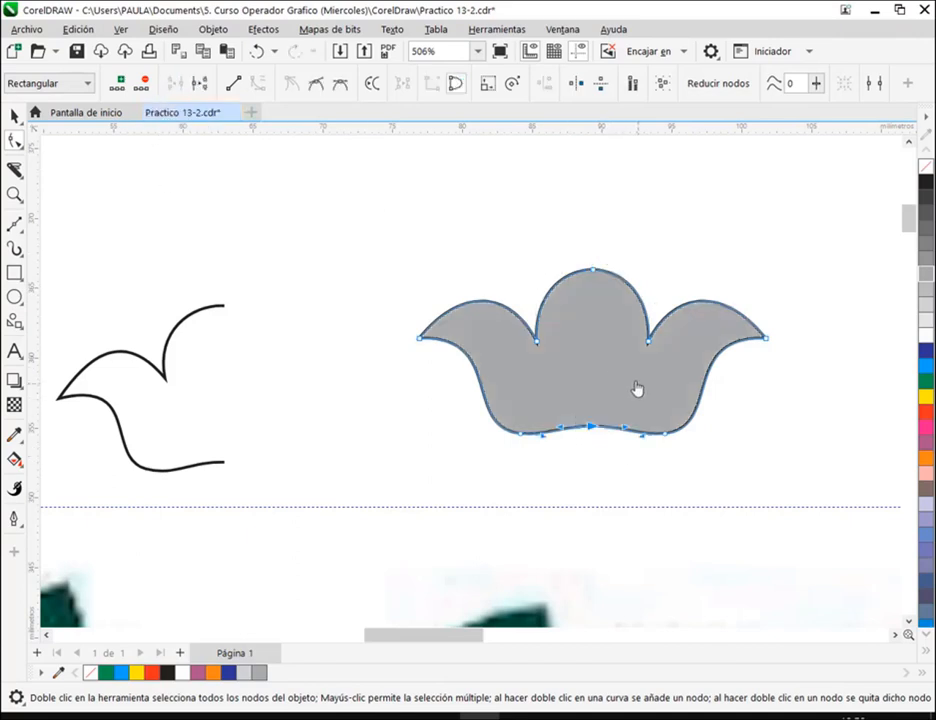
{"action": "left_click", "coordinate": [14, 115]}
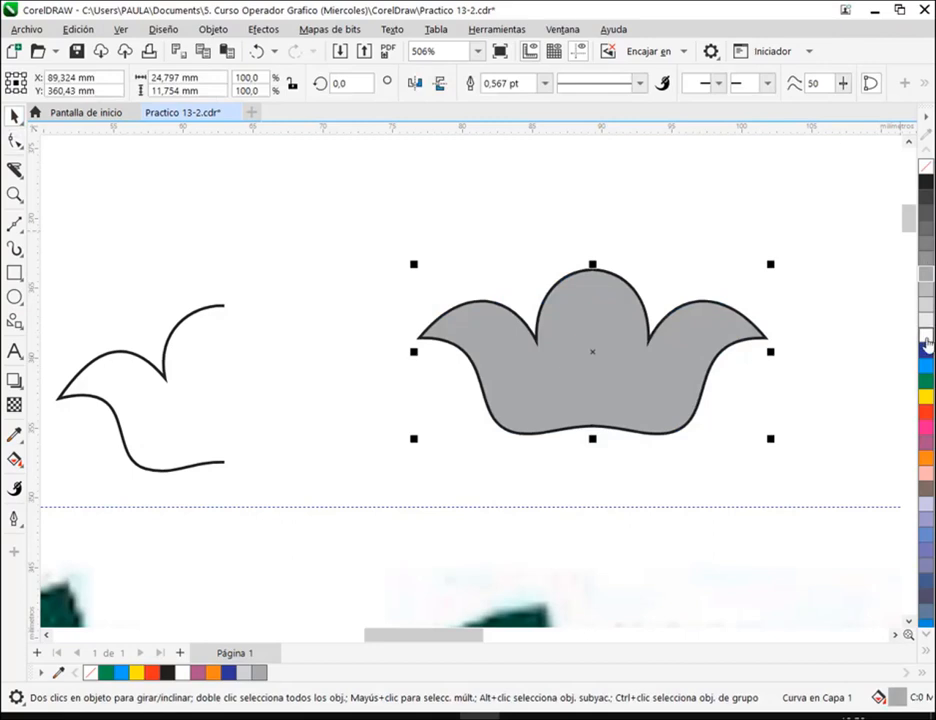
{"action": "left_click", "coordinate": [927, 167]}
{"action": "left_click", "coordinate": [662, 346]}
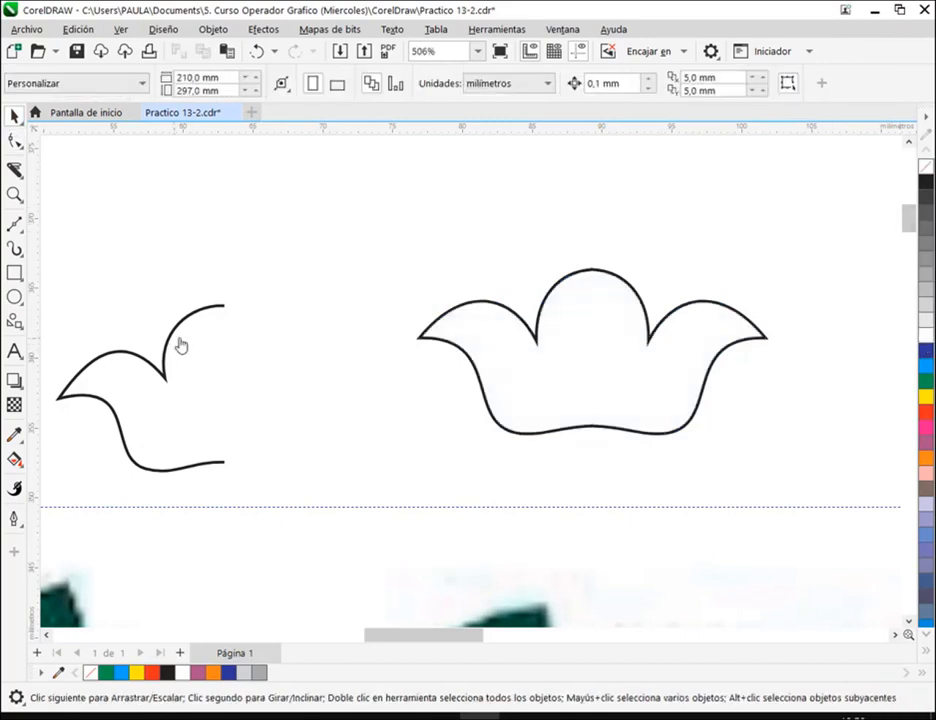
Move the closed flower about 7 mm farther away from the remaining left half
{"action": "left_click_drag", "start_coordinate": [543, 357], "coordinate": [649, 356]}
{"action": "left_click_drag", "start_coordinate": [307, 371], "coordinate": [366, 367]}
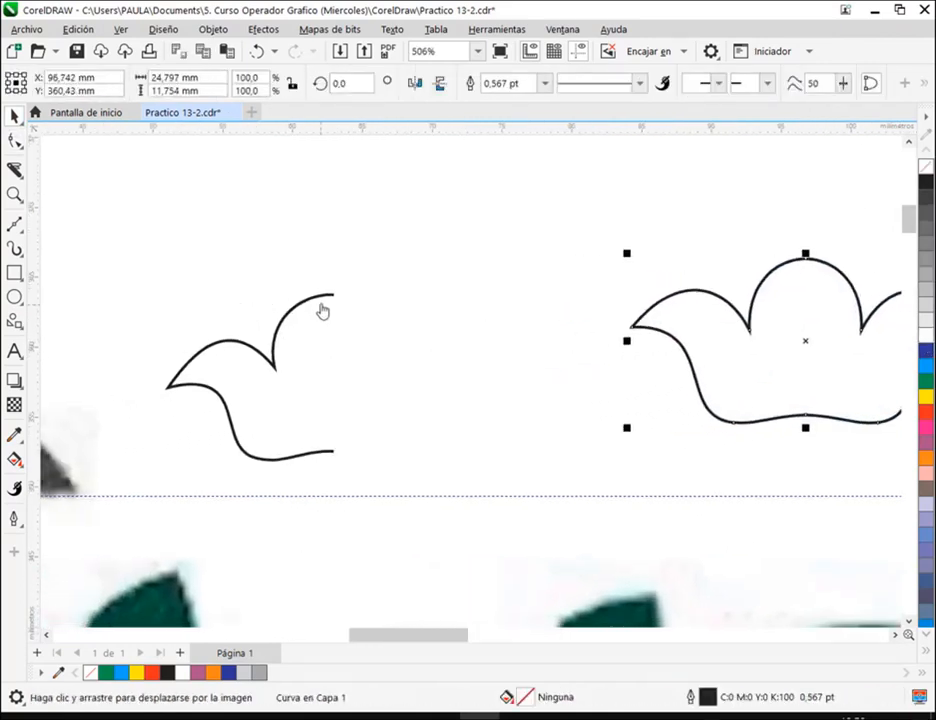
{"action": "key", "text": "space"}
Duplicate the left half, mirror the copy horizontally, and snap it to the original's open ends
{"action": "left_click", "coordinate": [322, 300]}
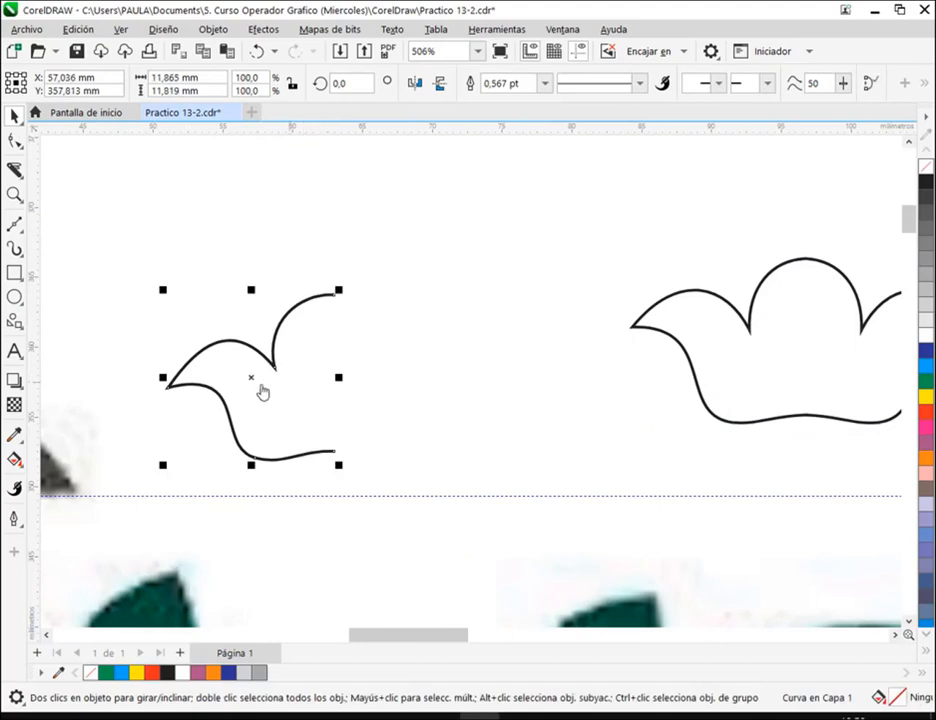
{"action": "left_click_drag", "start_coordinate": [251, 382], "coordinate": [439, 374]}
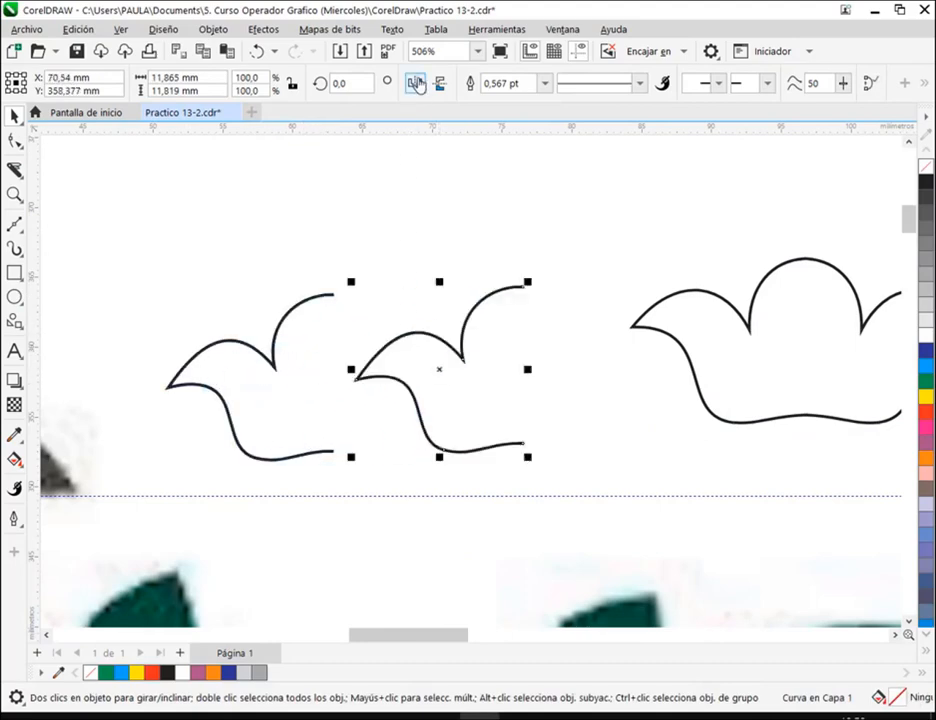
{"action": "left_click", "coordinate": [415, 83]}
{"action": "left_click_drag", "start_coordinate": [358, 453], "coordinate": [336, 461]}
Weld the left half with its mirrored copy and join the open nodes at the peak and bottom centre
{"action": "left_click_drag", "start_coordinate": [147, 259], "coordinate": [524, 501]}
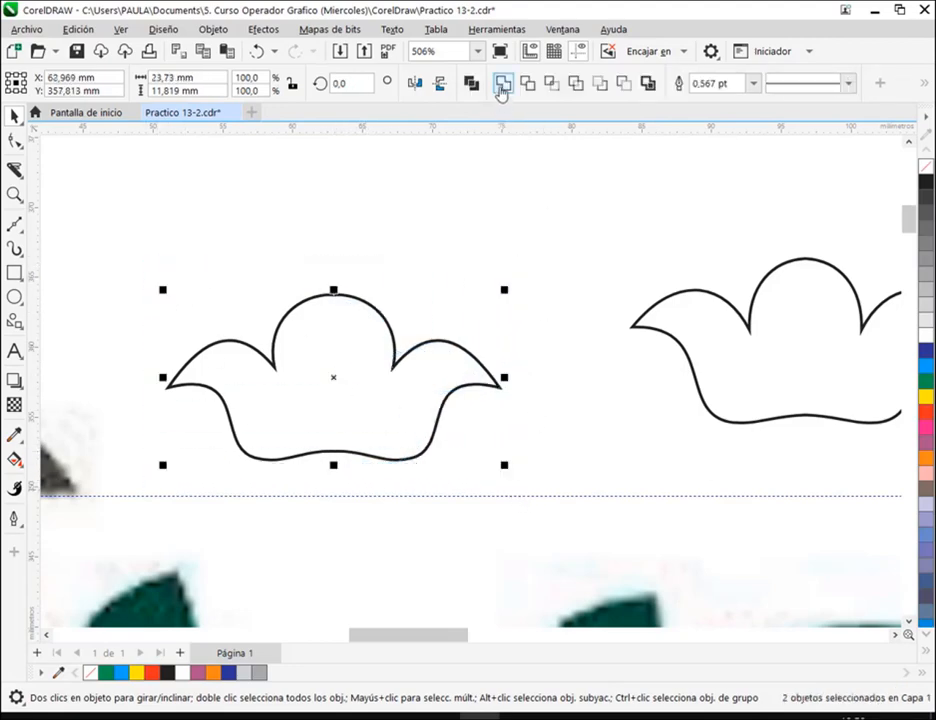
{"action": "left_click", "coordinate": [503, 86]}
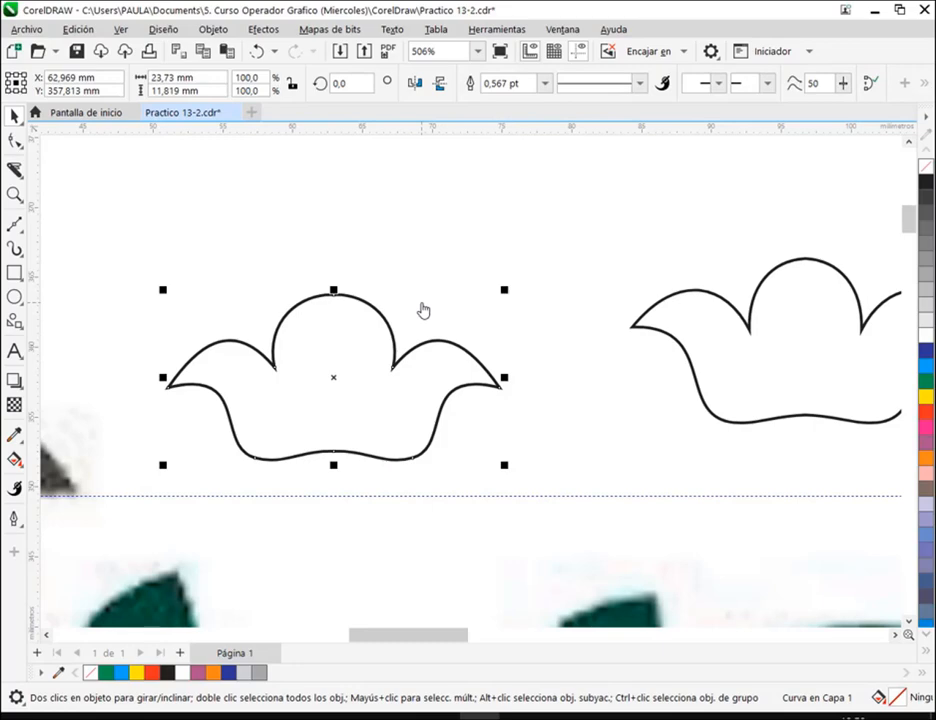
{"action": "left_click", "coordinate": [15, 142]}
{"action": "left_click_drag", "start_coordinate": [318, 285], "coordinate": [346, 306]}
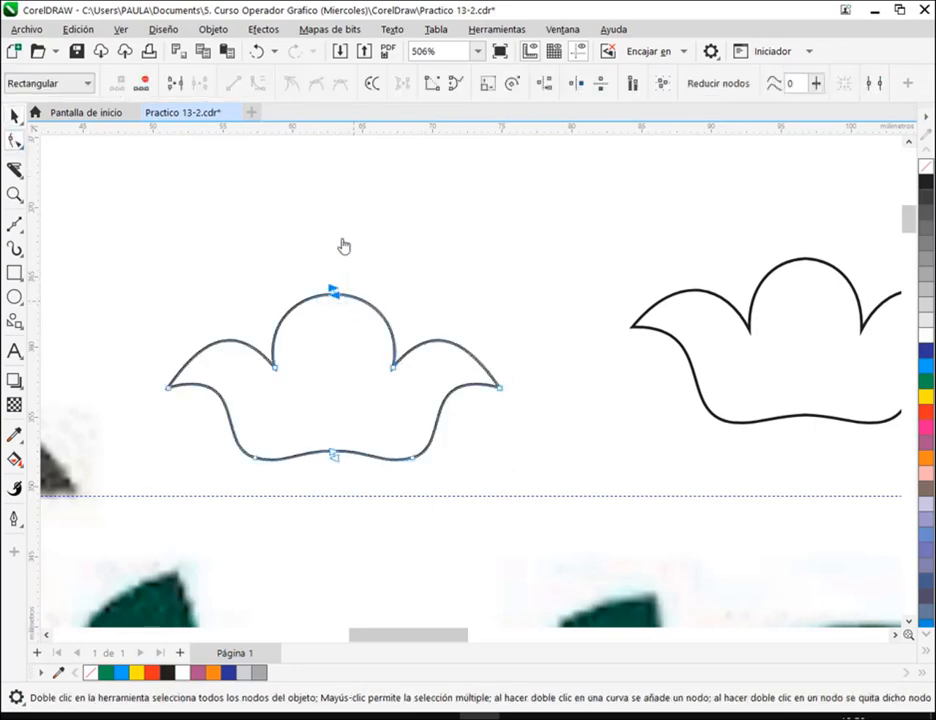
{"action": "left_click", "coordinate": [182, 86]}
{"action": "left_click_drag", "start_coordinate": [320, 432], "coordinate": [352, 458]}
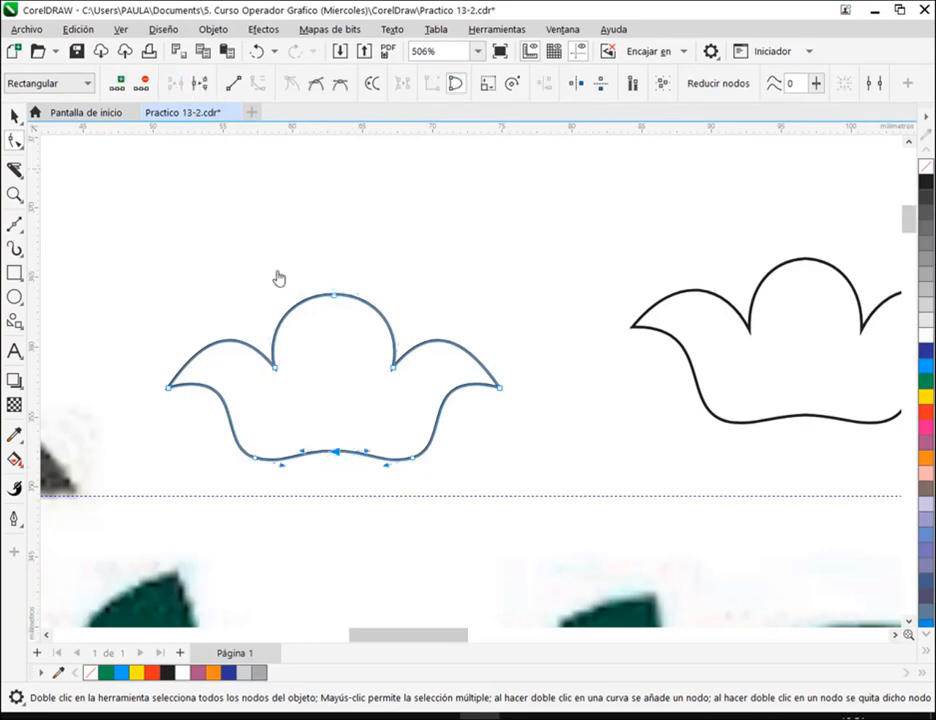
{"action": "left_click", "coordinate": [14, 116]}
{"action": "left_click", "coordinate": [282, 219]}
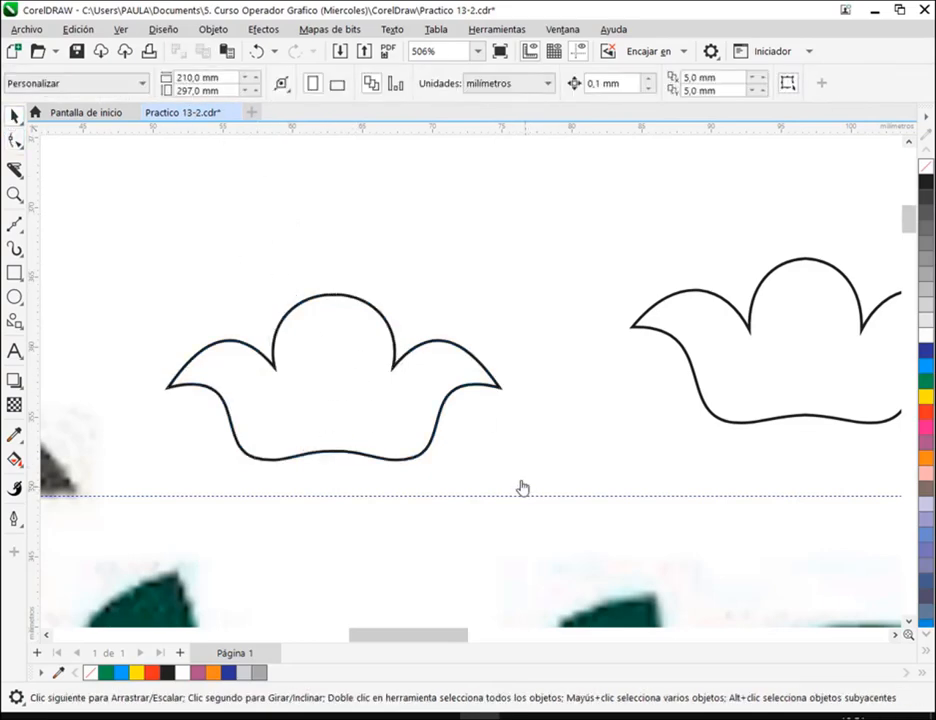
Delete the flower built from the left half and move the other flower closer to the reference flower
{"action": "scroll", "coordinate": [503, 447], "scroll_direction": "down", "scroll_amount": 3}
{"action": "left_click_drag", "start_coordinate": [495, 463], "coordinate": [597, 434]}
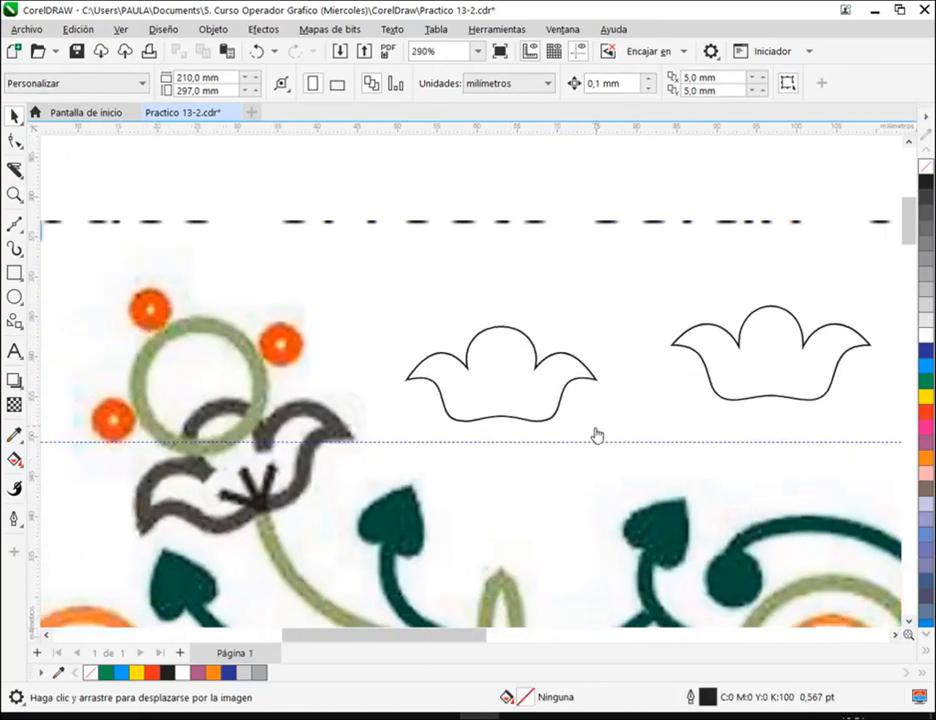
{"action": "left_click", "coordinate": [539, 389]}
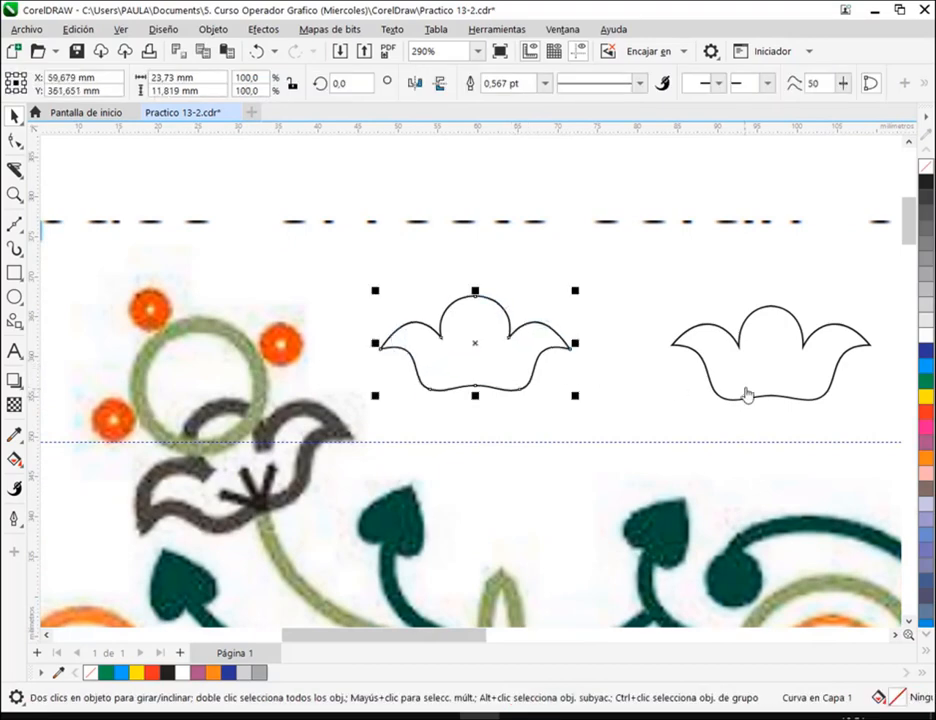
{"action": "key", "text": "Delete"}
{"action": "left_click_drag", "start_coordinate": [773, 376], "coordinate": [543, 372]}
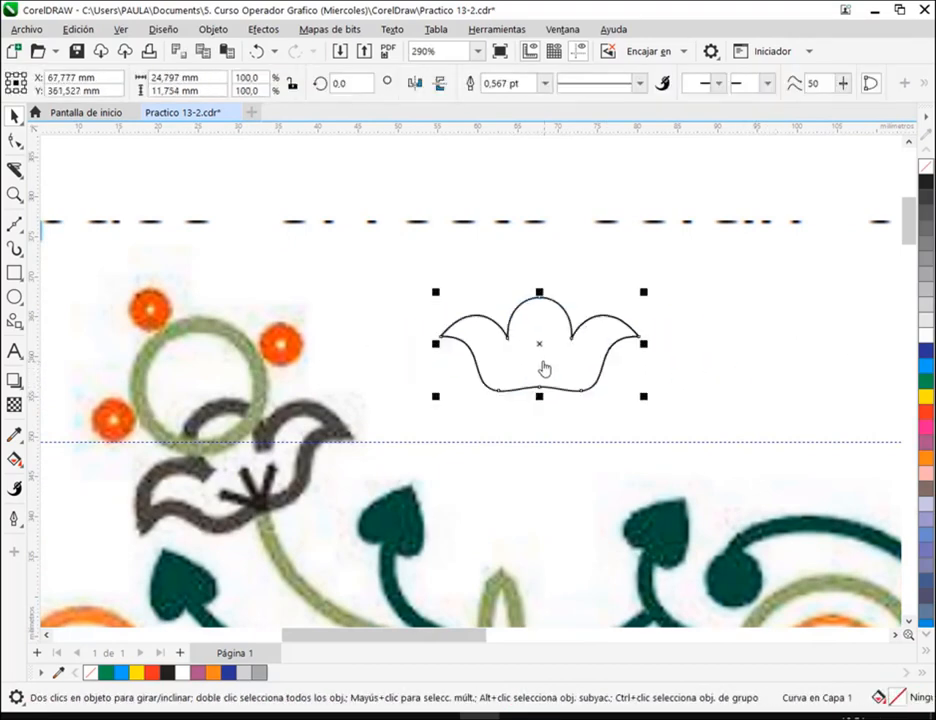
Bulge both sides of the central petal outward by adjusting the curve handles at the two inner notch nodes
{"action": "scroll", "coordinate": [600, 345], "scroll_direction": "up", "scroll_amount": 4}
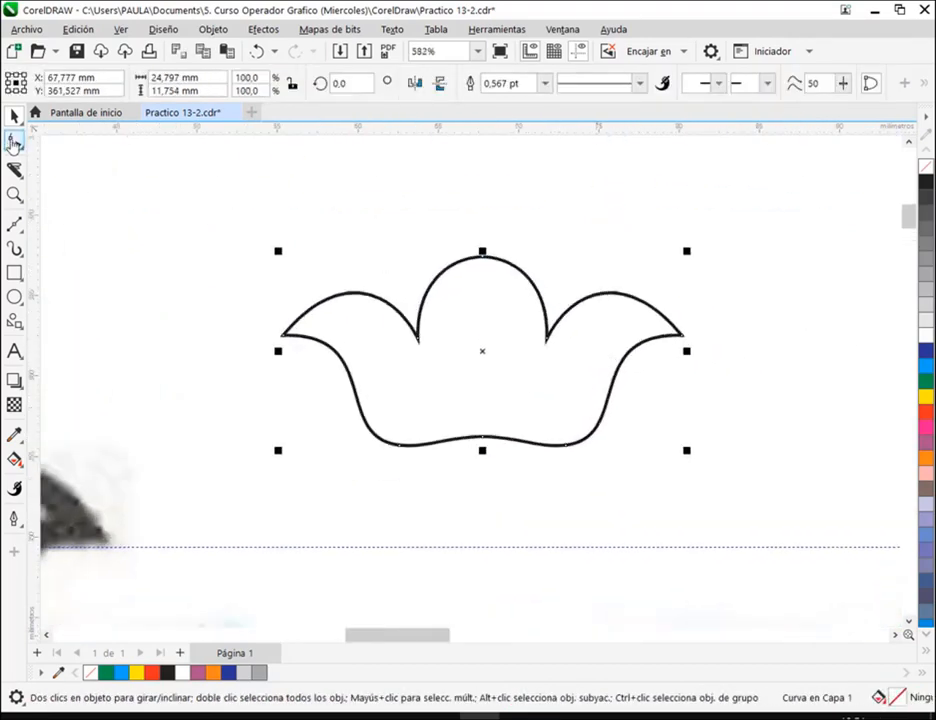
{"action": "left_click", "coordinate": [14, 141]}
{"action": "left_click", "coordinate": [548, 340]}
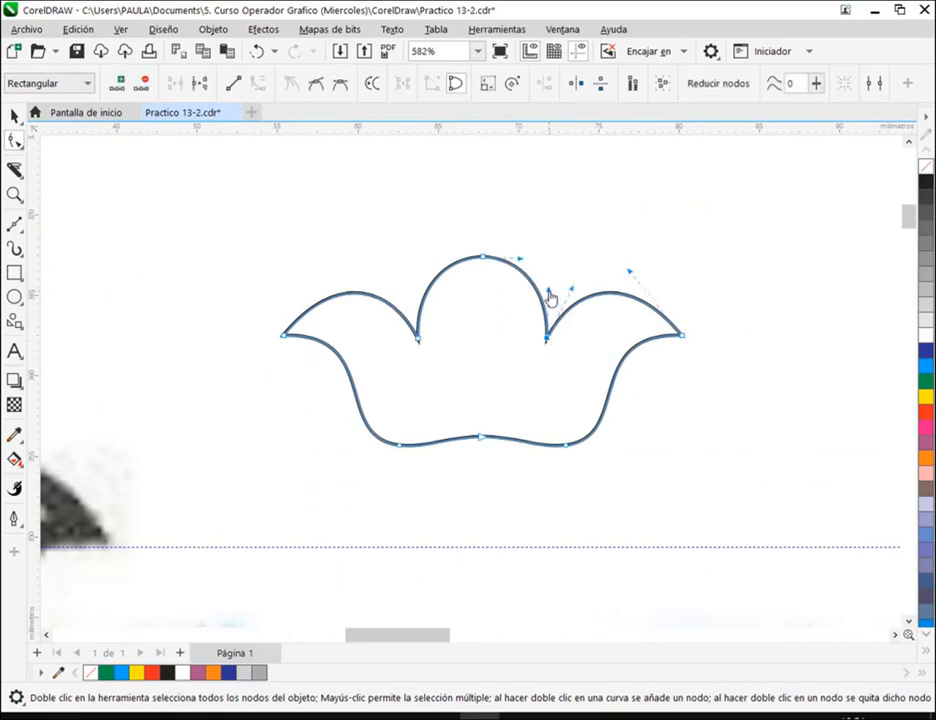
{"action": "left_click_drag", "start_coordinate": [553, 290], "coordinate": [562, 292]}
{"action": "left_click", "coordinate": [418, 338]}
{"action": "left_click_drag", "start_coordinate": [425, 300], "coordinate": [402, 296]}
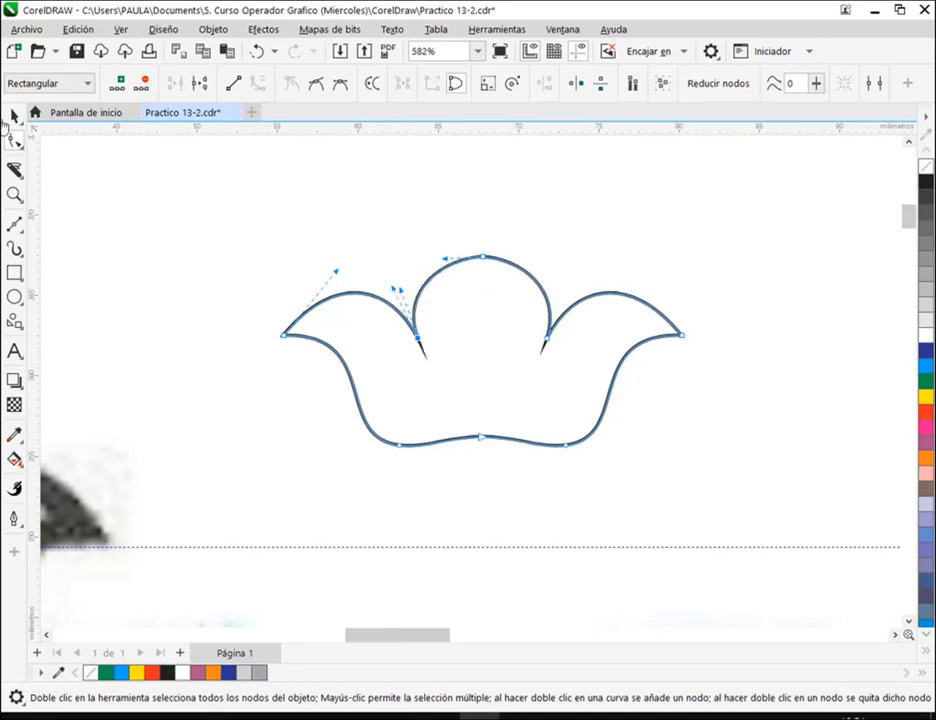
{"action": "key", "text": "space"}
{"action": "left_click", "coordinate": [491, 294]}
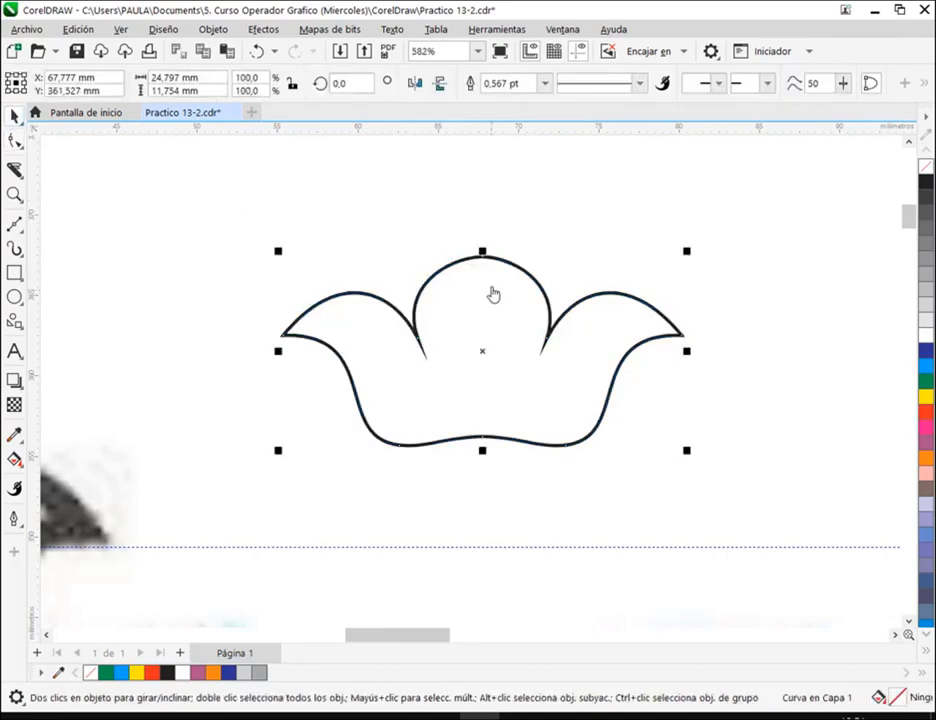
Make the node at the peak of the central petal symmetrical
{"action": "scroll", "coordinate": [493, 291], "scroll_direction": "up", "scroll_amount": 2}
{"action": "key", "text": "space"}
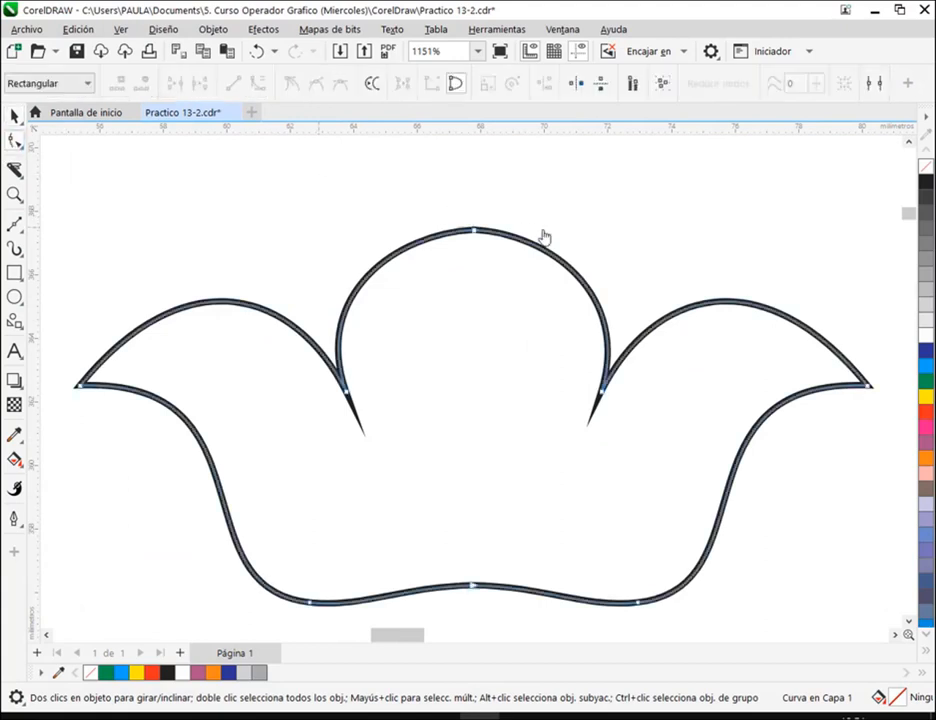
{"action": "left_click", "coordinate": [477, 233]}
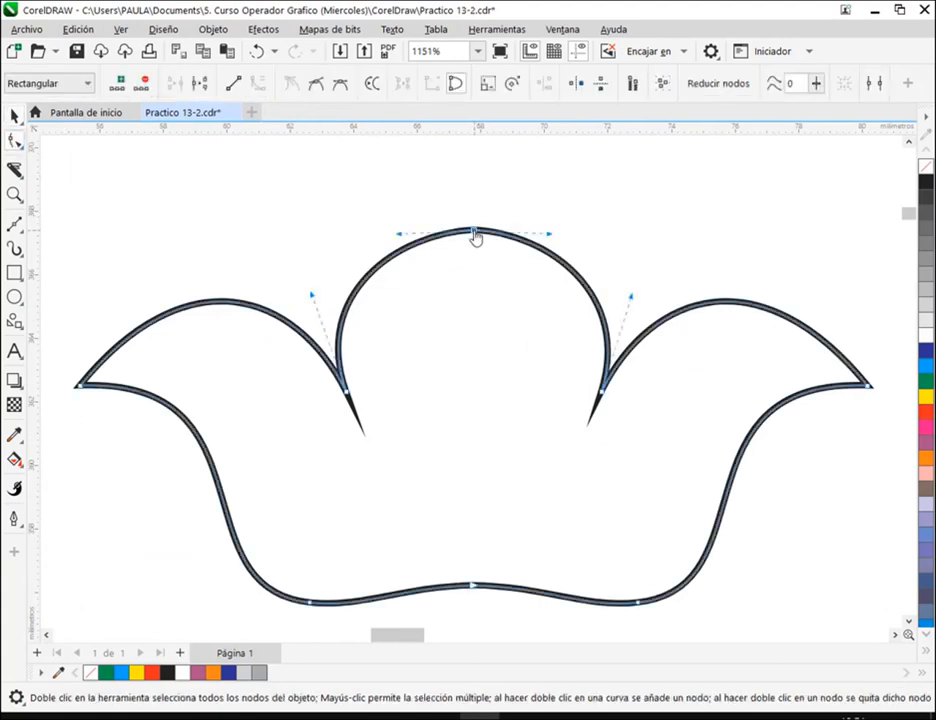
{"action": "left_click", "coordinate": [342, 86]}
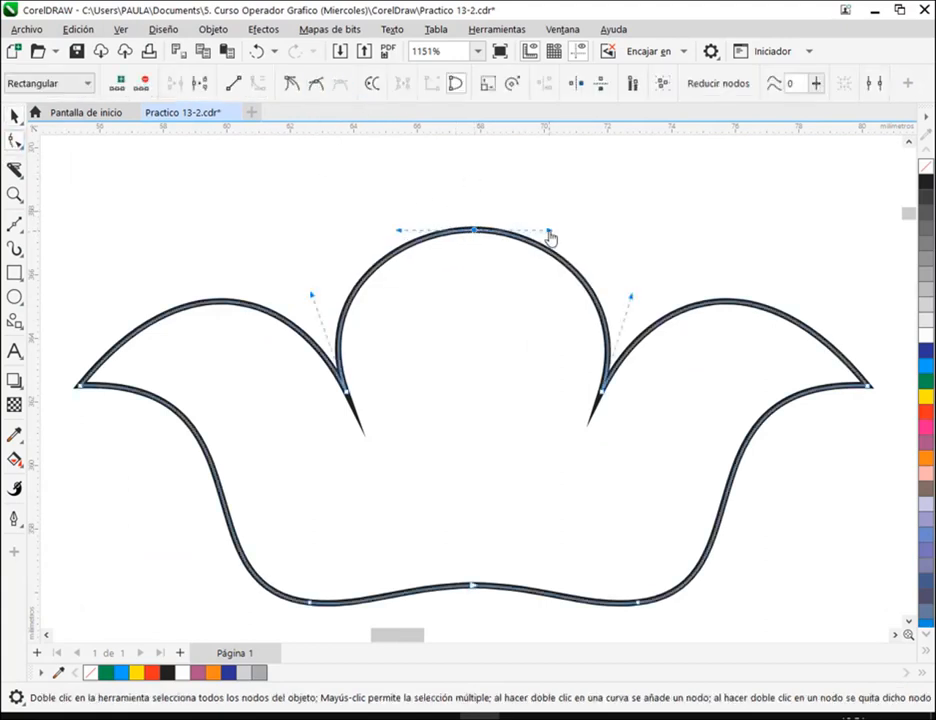
{"action": "scroll", "coordinate": [560, 238], "scroll_direction": "down", "scroll_amount": 2}
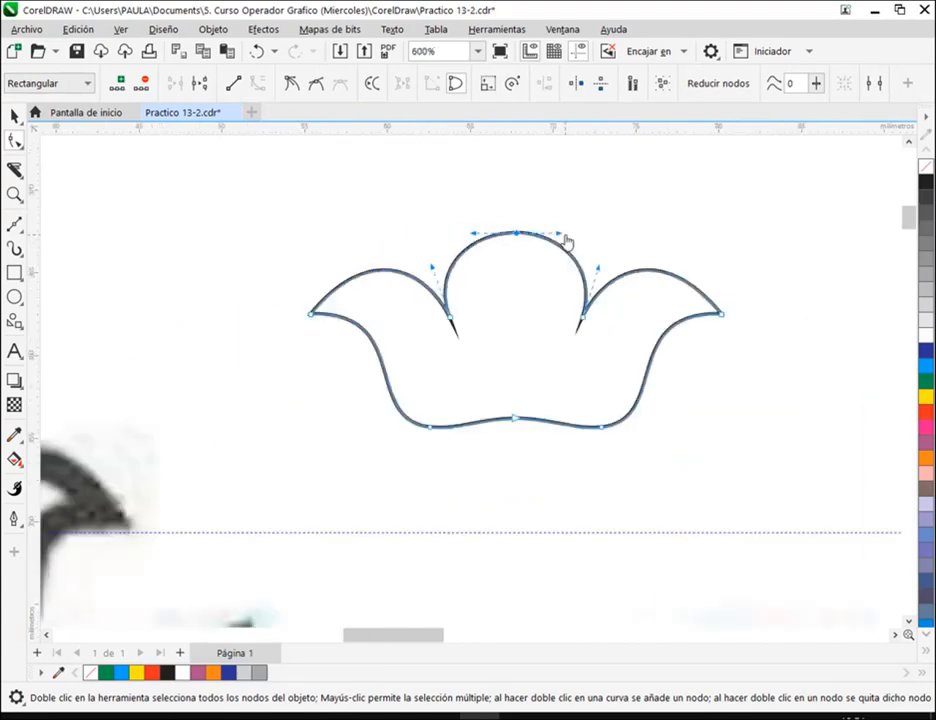
{"action": "scroll", "coordinate": [566, 238], "scroll_direction": "down", "scroll_amount": 2}
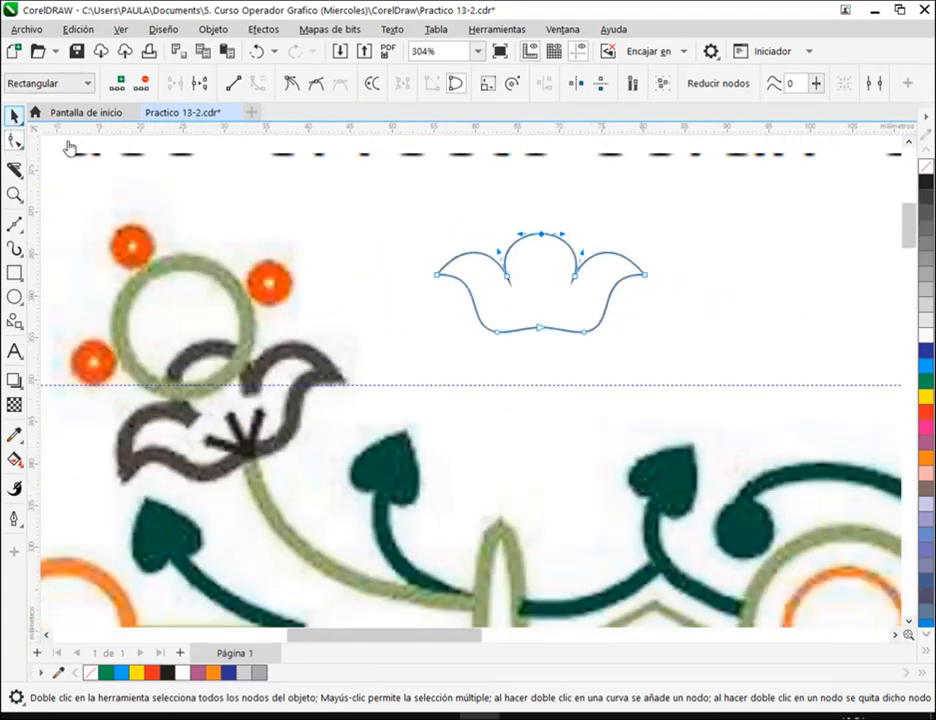
Move the flower to about X 63.7 mm, Y 359.8 mm, nearer the reference flower, and save the document
{"action": "left_click", "coordinate": [13, 118]}
{"action": "left_click_drag", "start_coordinate": [555, 297], "coordinate": [525, 318]}
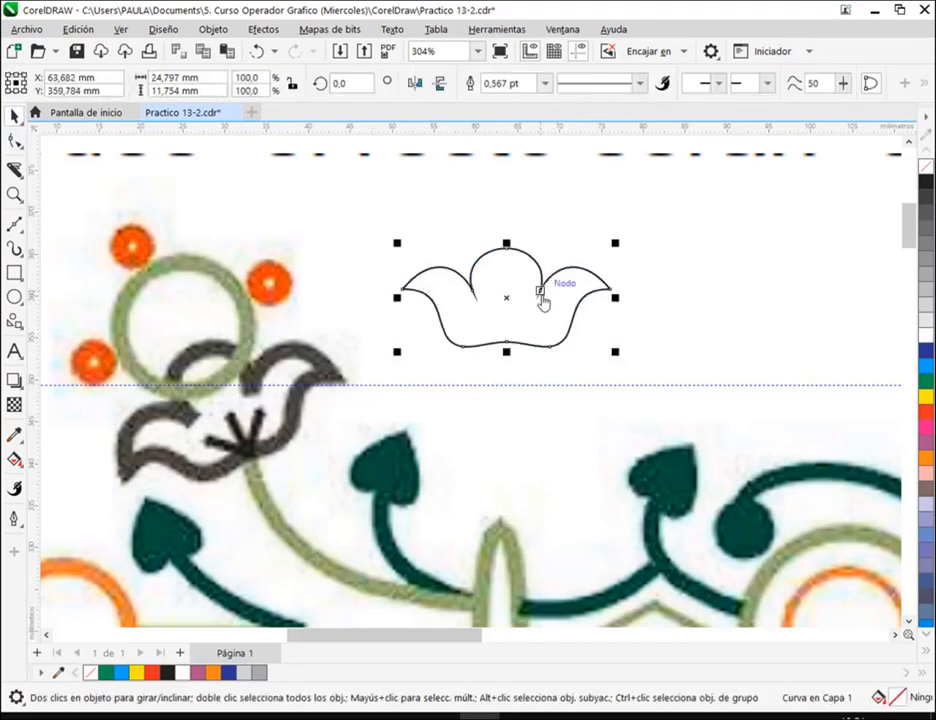
{"action": "scroll", "coordinate": [541, 298], "scroll_direction": "up", "scroll_amount": 2}
{"action": "key", "text": "ctrl+s"}
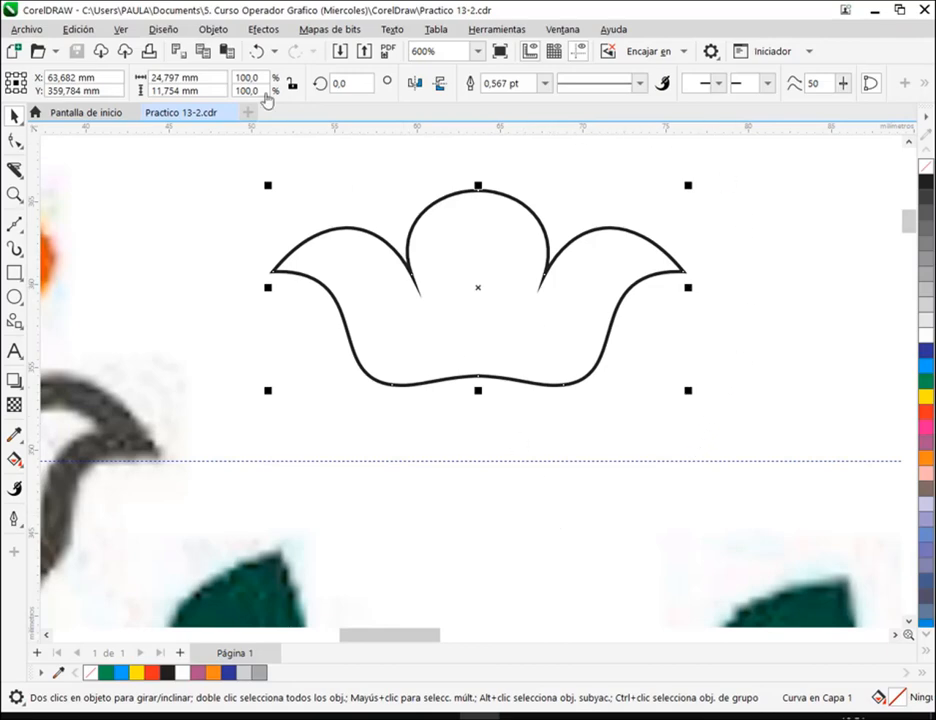
Switch to the Google Meet call, read the participants' chat messages, and return to CorelDRAW
{"action": "mouse_move", "coordinate": [192, 703]}
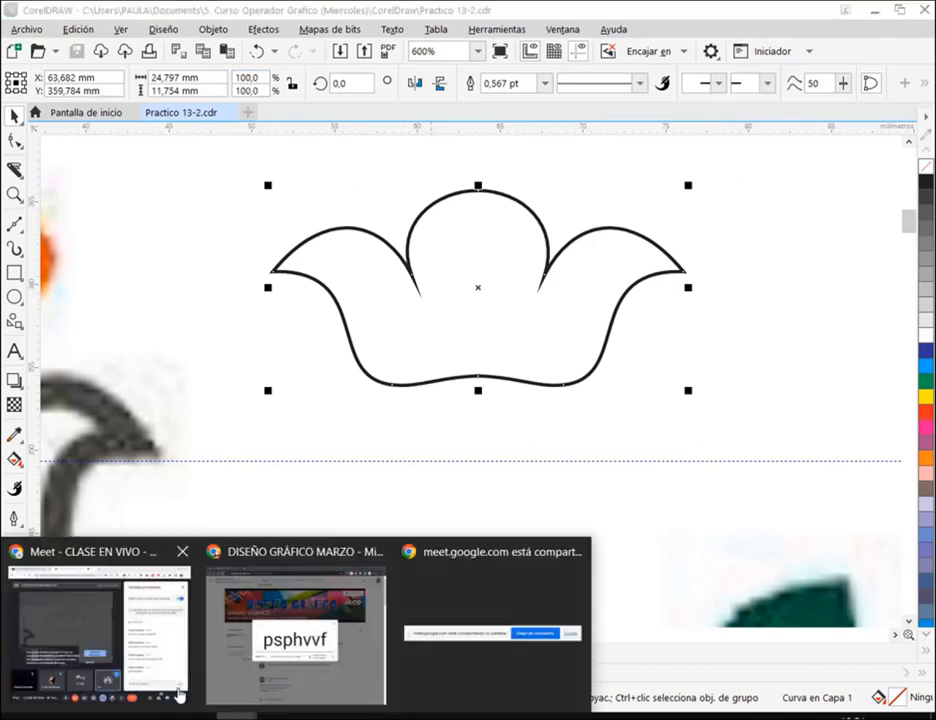
{"action": "left_click", "coordinate": [98, 647]}
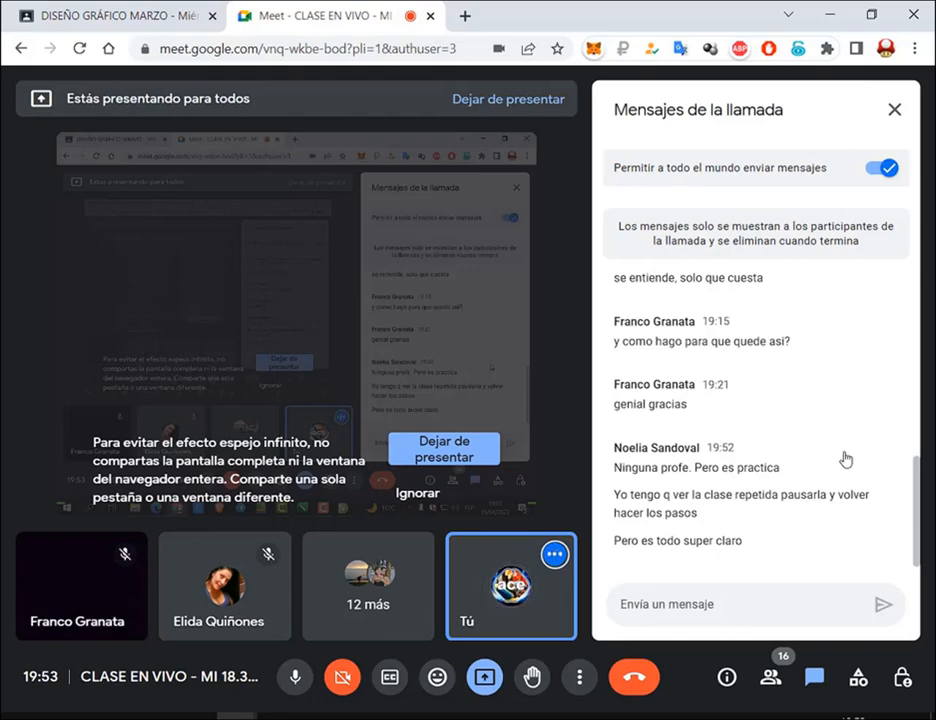
{"action": "key", "text": "alt+Tab"}
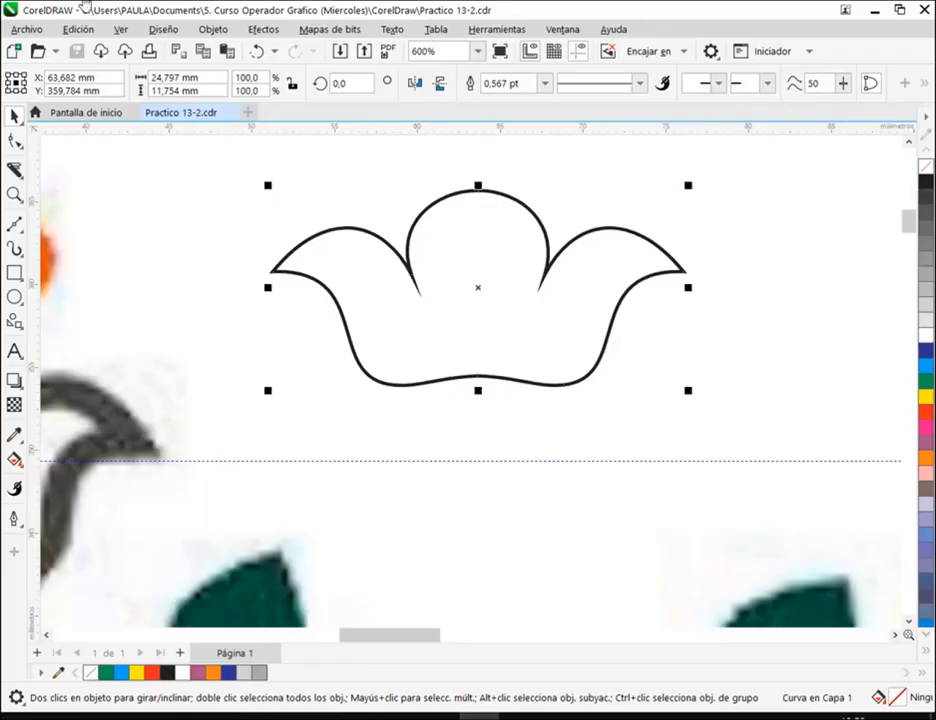
Give the flower's outline beveled corners in the outline pen settings
{"action": "scroll", "coordinate": [476, 380], "scroll_direction": "down", "scroll_amount": 2}
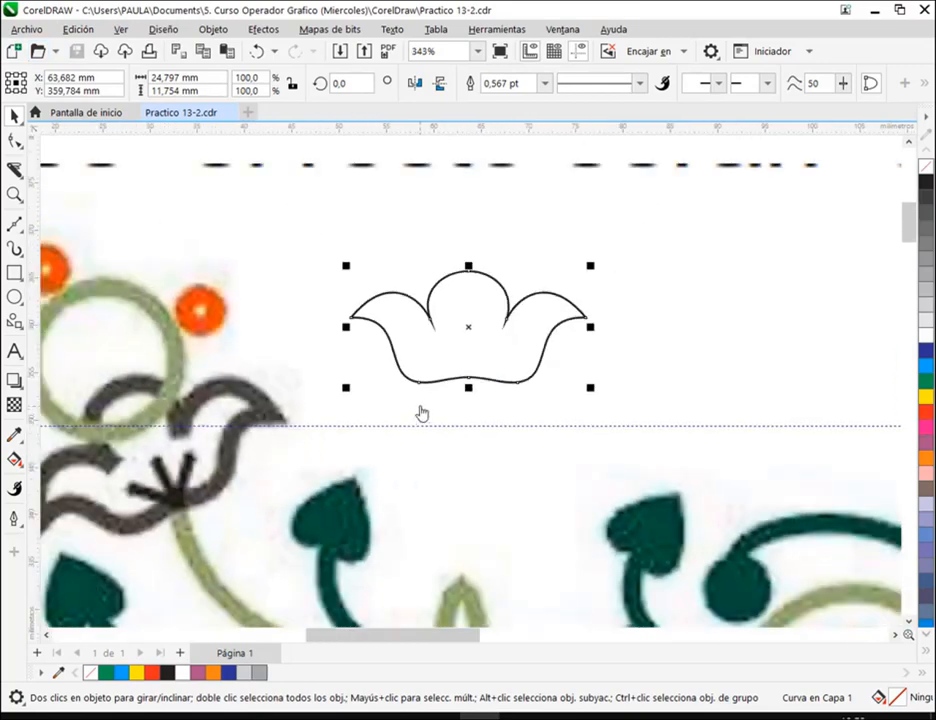
{"action": "scroll", "coordinate": [546, 272], "scroll_direction": "up", "scroll_amount": 3}
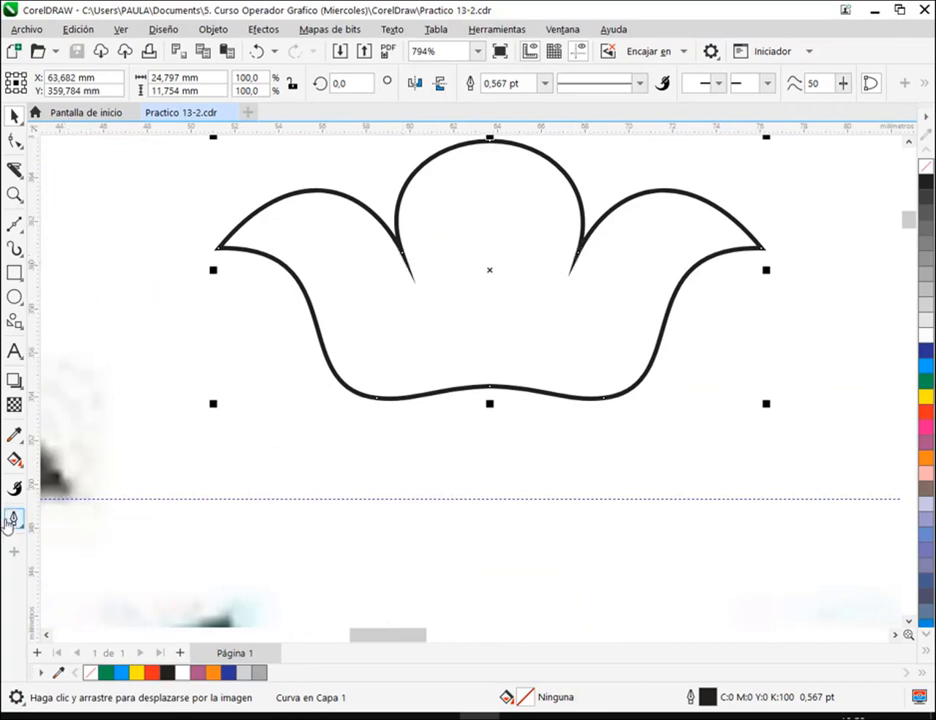
{"action": "left_click", "coordinate": [14, 518]}
{"action": "left_click", "coordinate": [108, 446]}
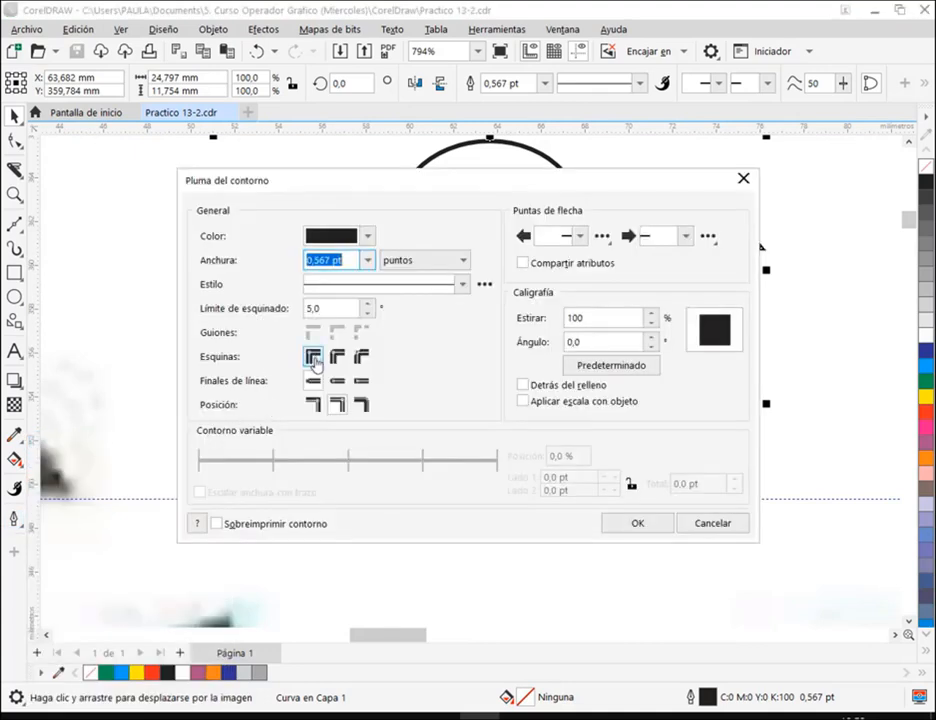
{"action": "left_click", "coordinate": [363, 358]}
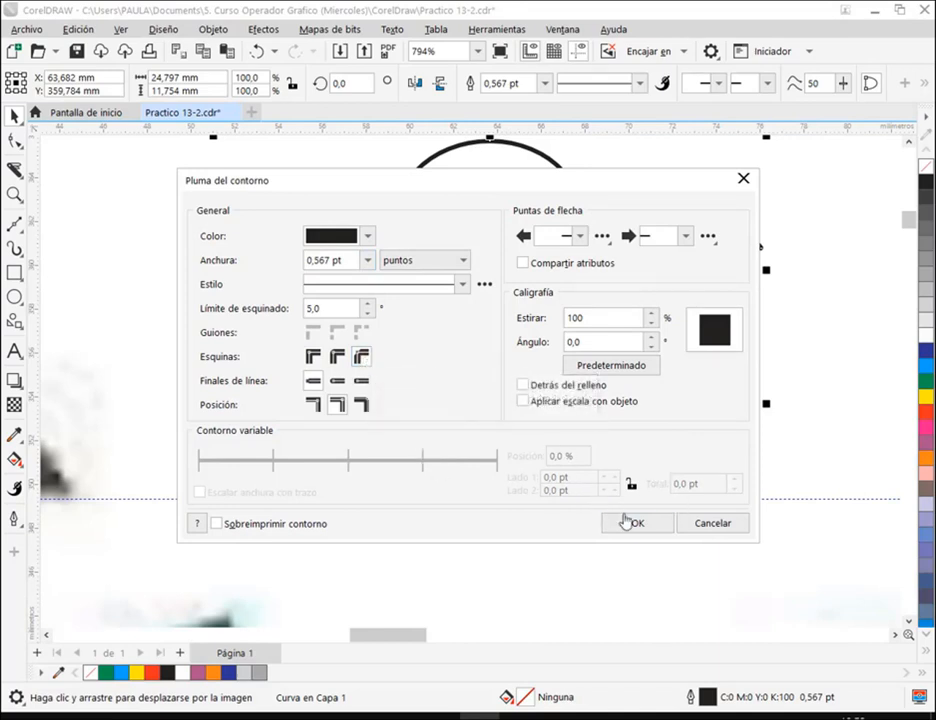
{"action": "left_click", "coordinate": [637, 523]}
{"action": "left_click", "coordinate": [640, 532]}
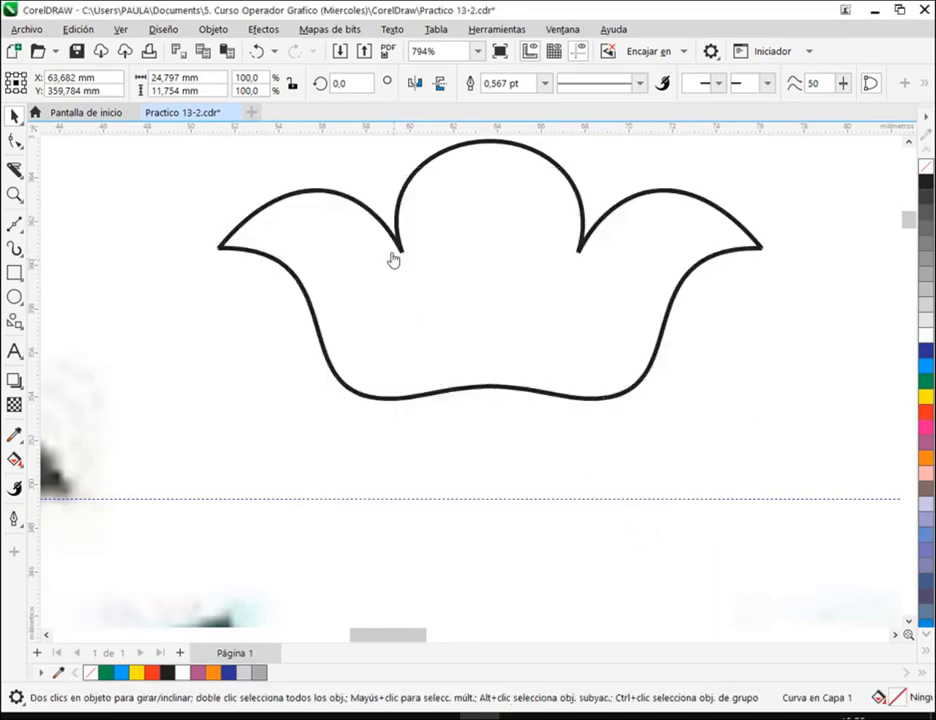
Move the flower to about X 22 mm, Y 299.5 mm, so its base sits on the upper end of the black stem
{"action": "left_click", "coordinate": [552, 278]}
{"action": "scroll", "coordinate": [552, 278], "scroll_direction": "down", "scroll_amount": 2}
{"action": "scroll", "coordinate": [553, 290], "scroll_direction": "down", "scroll_amount": 1}
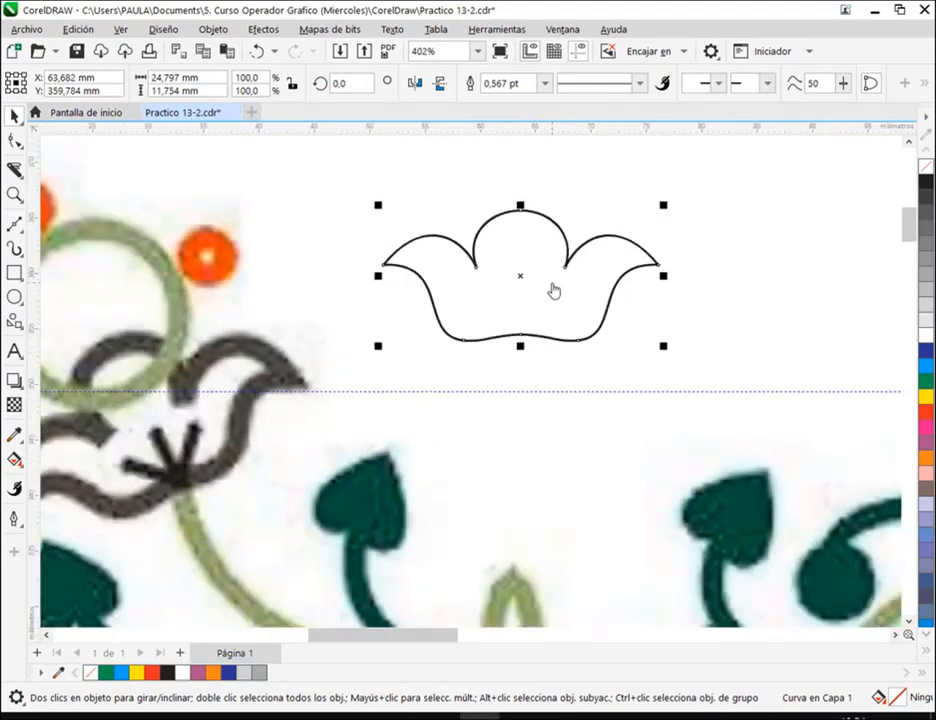
{"action": "scroll", "coordinate": [568, 380], "scroll_direction": "down", "scroll_amount": 2}
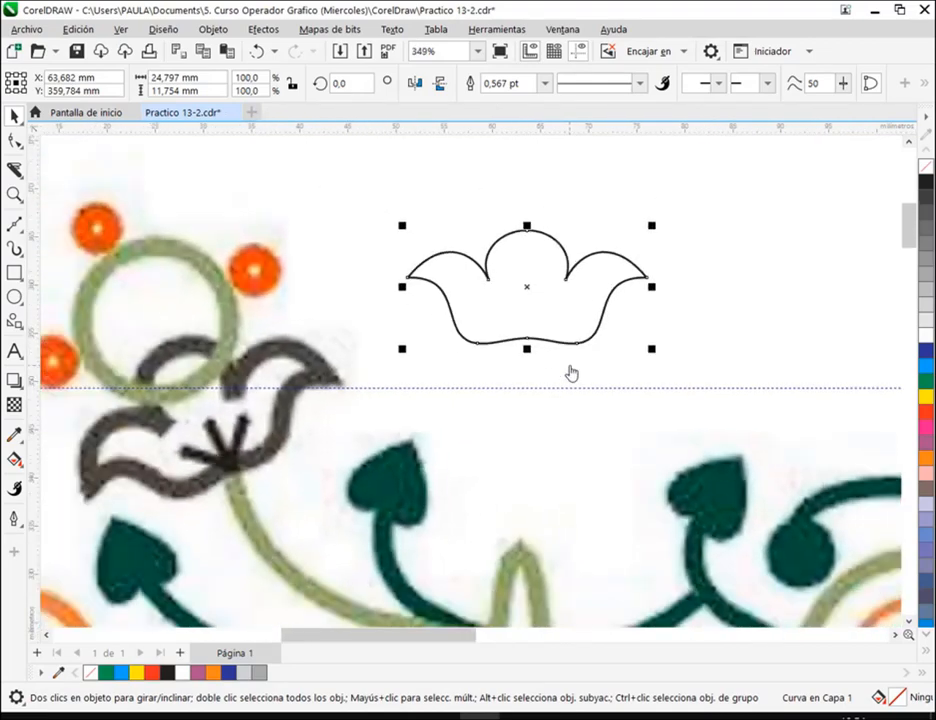
{"action": "key", "text": "Escape"}
{"action": "left_click_drag", "start_coordinate": [578, 376], "coordinate": [317, 497]}
{"action": "scroll", "coordinate": [491, 249], "scroll_direction": "down", "scroll_amount": 3}
{"action": "key", "text": "space"}
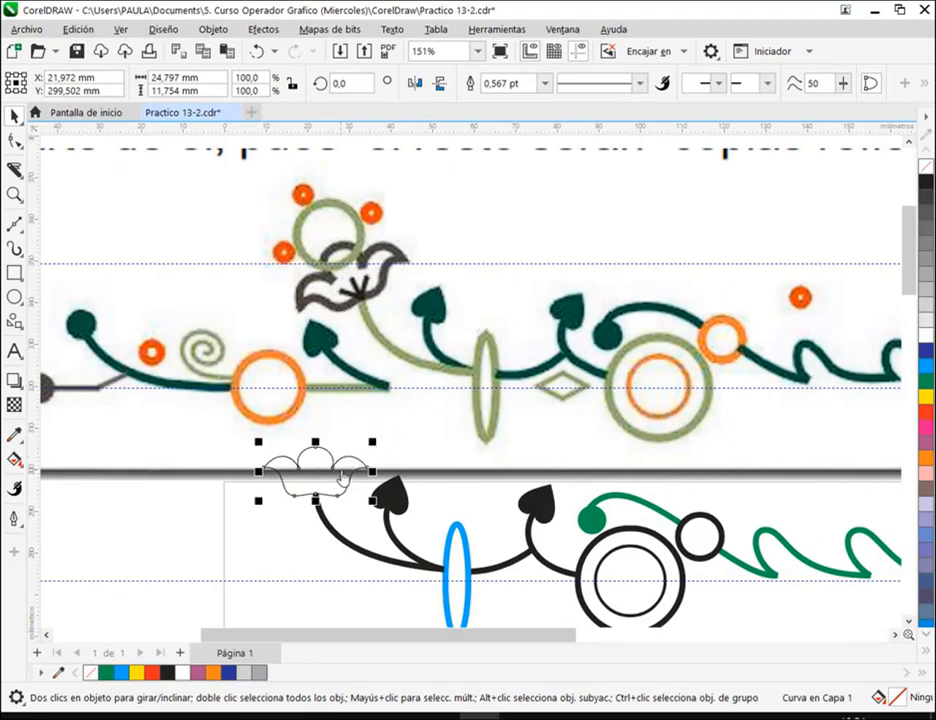
Try rotating the flower about 24.3° around its own centre, and undo the rotation
{"action": "scroll", "coordinate": [322, 485], "scroll_direction": "up", "scroll_amount": 3}
{"action": "left_click", "coordinate": [330, 487]}
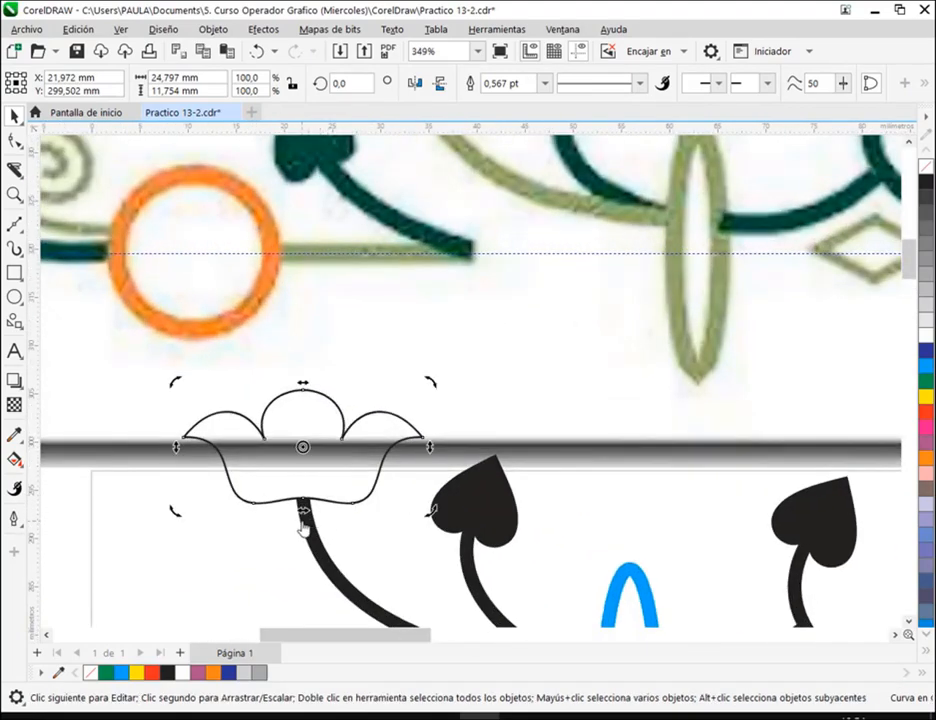
{"action": "scroll", "coordinate": [305, 510], "scroll_direction": "up", "scroll_amount": 2}
{"action": "left_click_drag", "start_coordinate": [497, 321], "coordinate": [430, 267]}
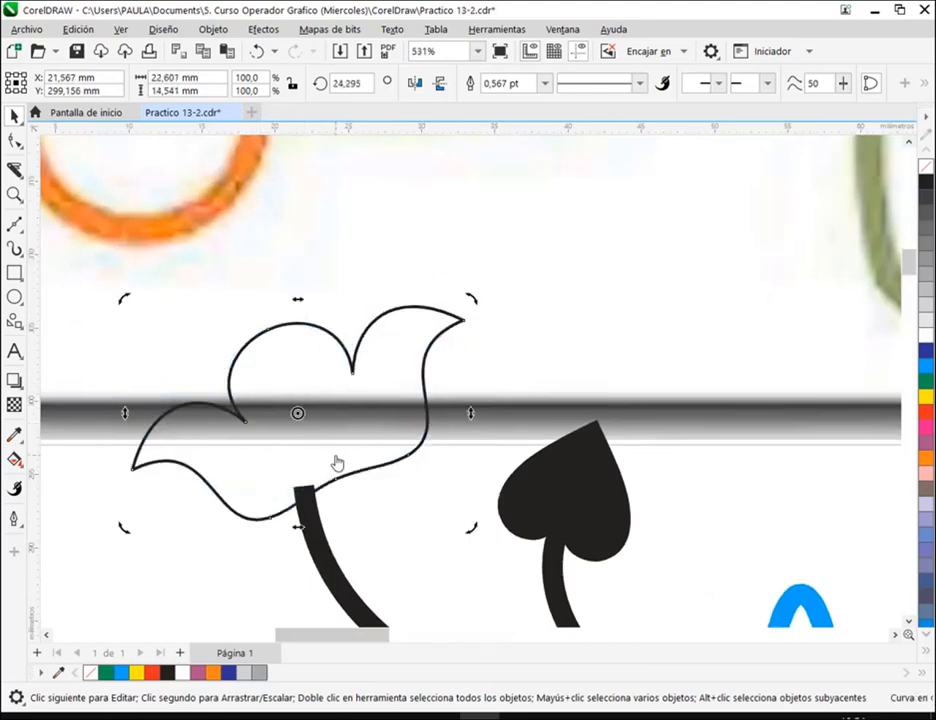
{"action": "key", "text": "ctrl+z"}
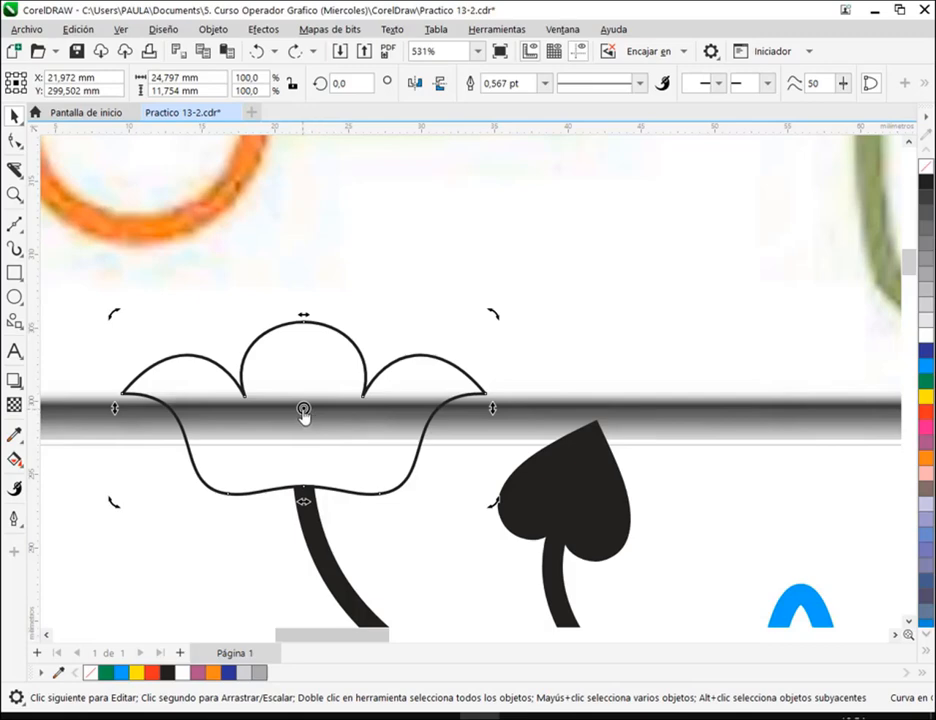
Place the flower's rotation centre on its base node at the stem and rotate the flower to about 17.6°
{"action": "left_click_drag", "start_coordinate": [303, 412], "coordinate": [303, 487]}
{"action": "left_click_drag", "start_coordinate": [494, 321], "coordinate": [460, 268]}
{"action": "scroll", "coordinate": [320, 485], "scroll_direction": "down", "scroll_amount": 3}
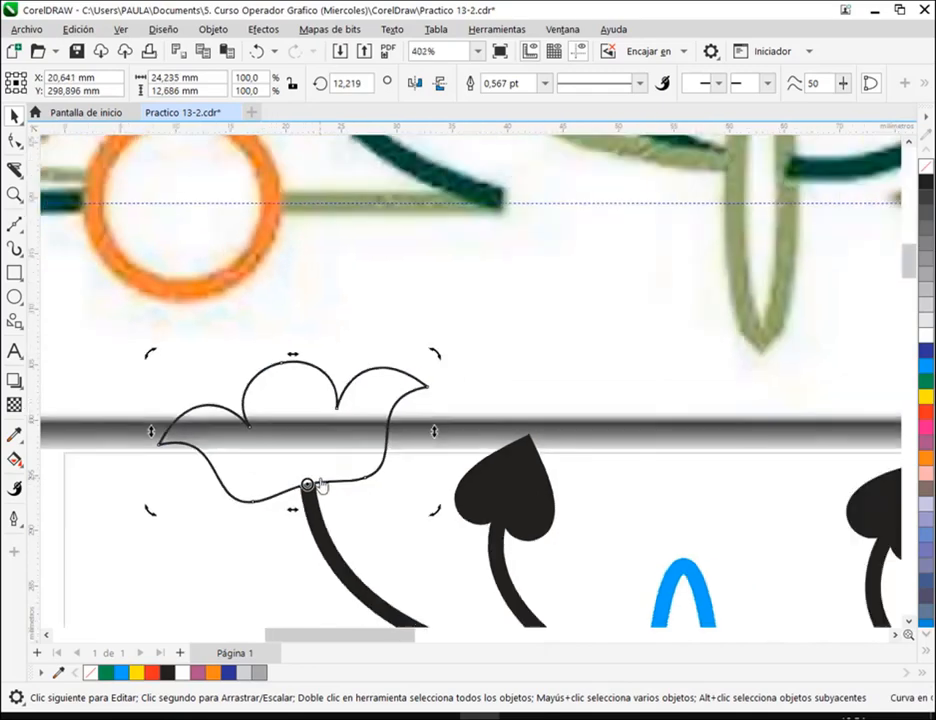
{"action": "scroll", "coordinate": [330, 475], "scroll_direction": "down", "scroll_amount": 1}
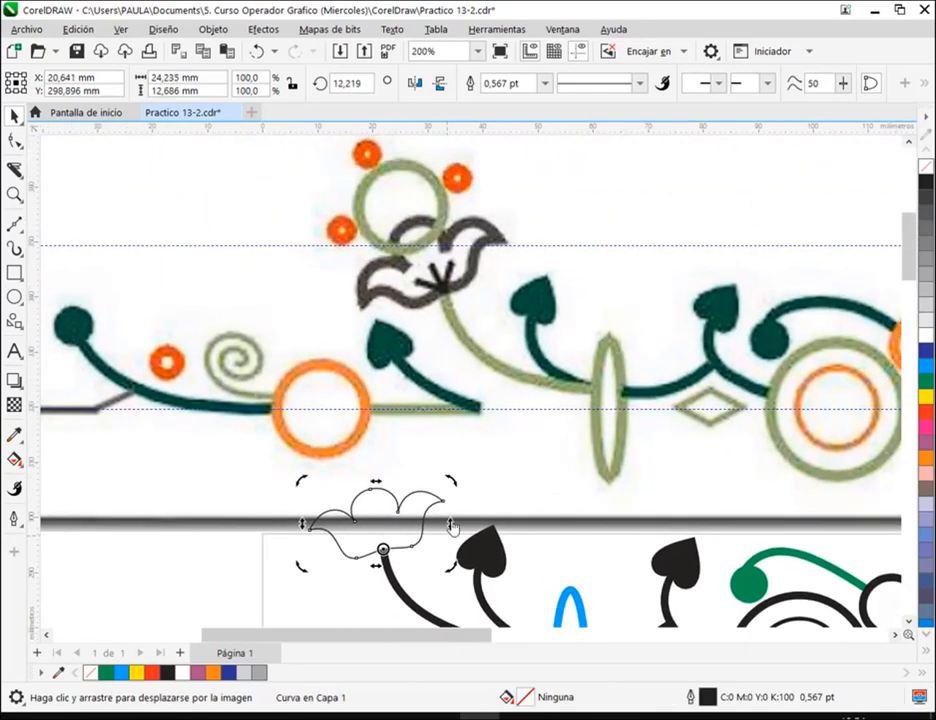
{"action": "mouse_move", "coordinate": [448, 485]}
{"action": "left_mouse_down"}
{"action": "mouse_move", "coordinate": [439, 468]}
{"action": "mouse_move", "coordinate": [445, 483]}
{"action": "left_mouse_up"}
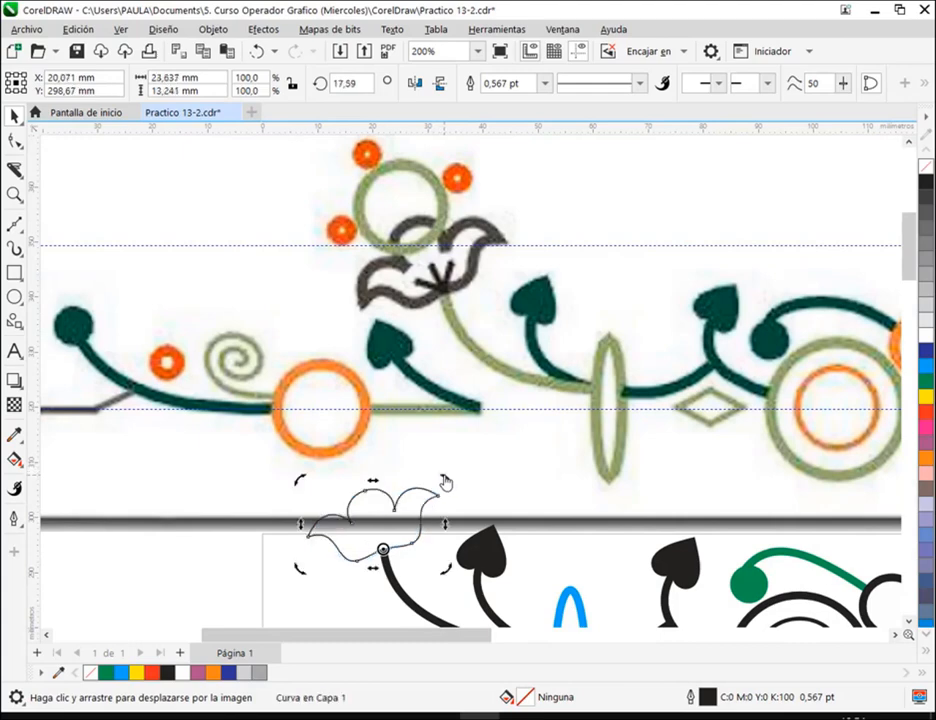
Set the flower's outline width to 4 pt and deselect it
{"action": "left_click", "coordinate": [545, 83]}
{"action": "left_click", "coordinate": [511, 210]}
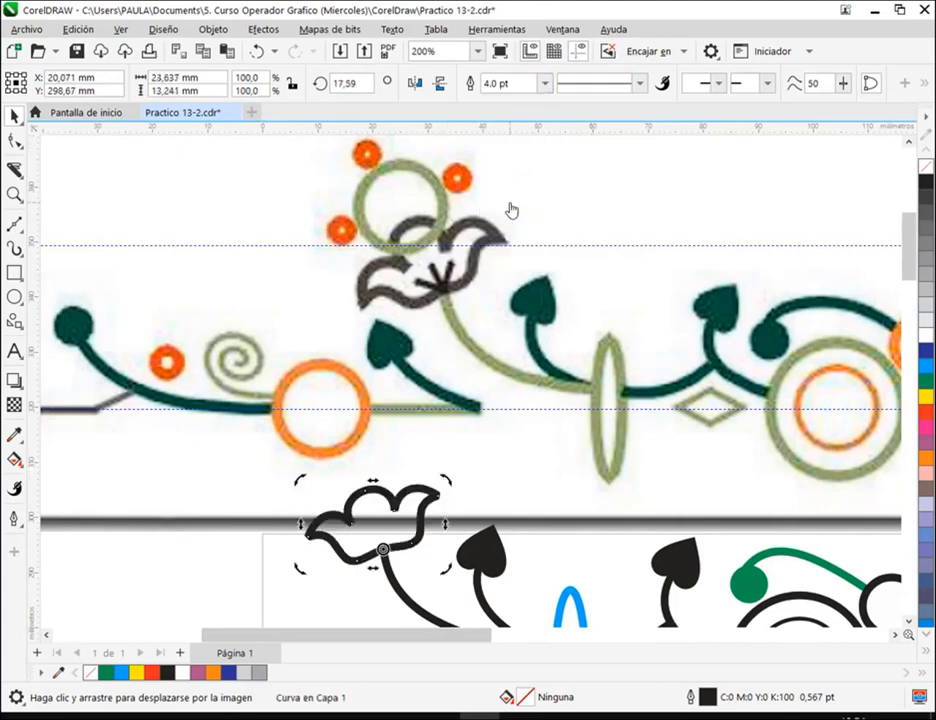
{"action": "left_click", "coordinate": [469, 444]}
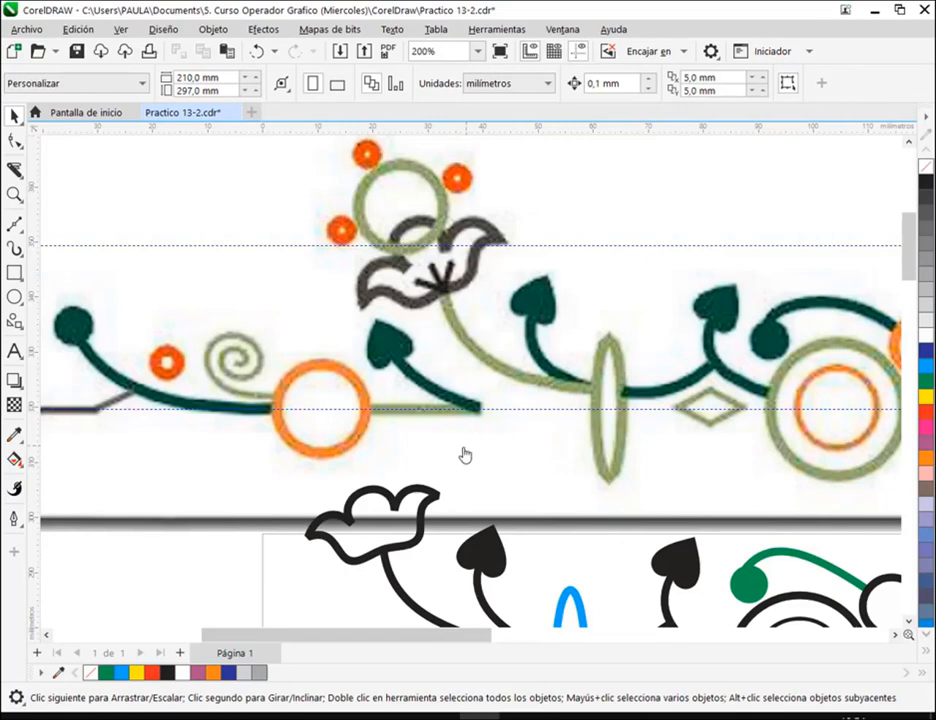
Try the mitered and rounded corner styles in the flower's outline pen settings, and confirm with beveled corners
{"action": "left_click", "coordinate": [386, 497]}
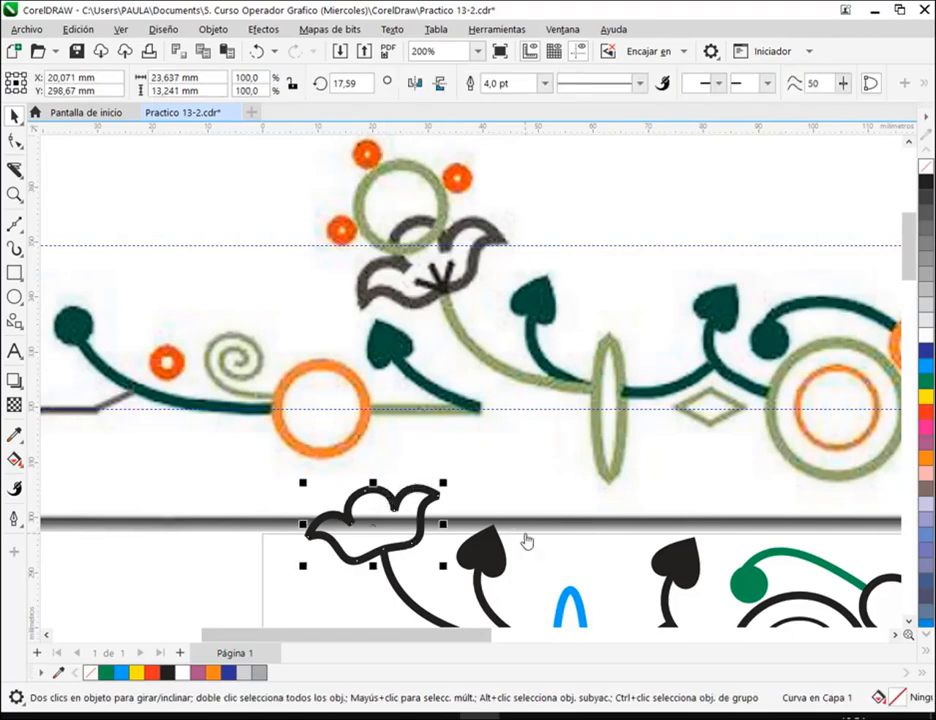
{"action": "left_click", "coordinate": [15, 521]}
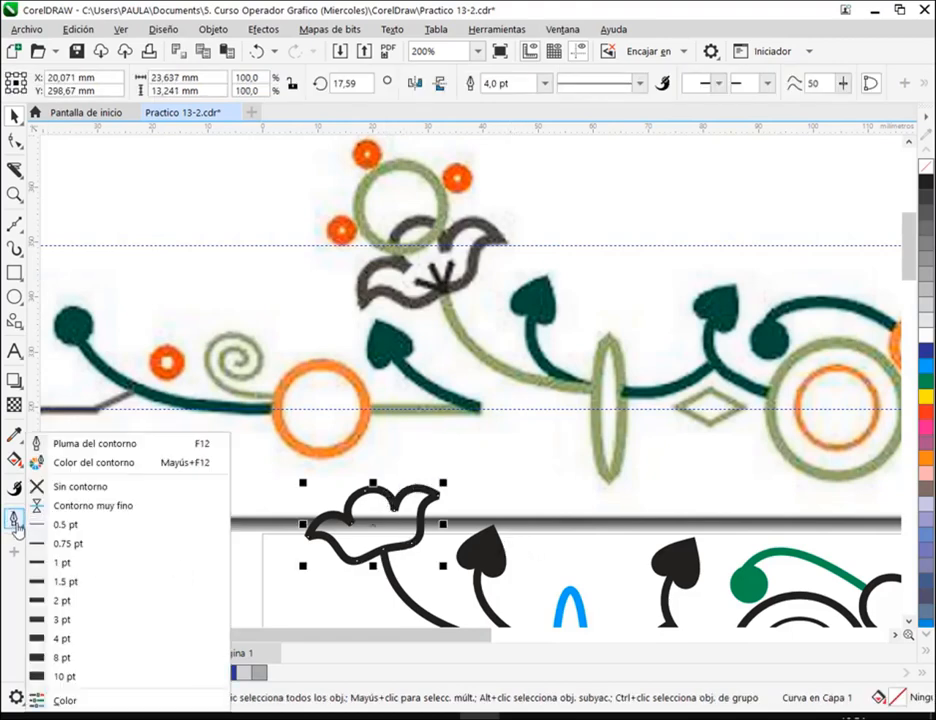
{"action": "left_click", "coordinate": [102, 446]}
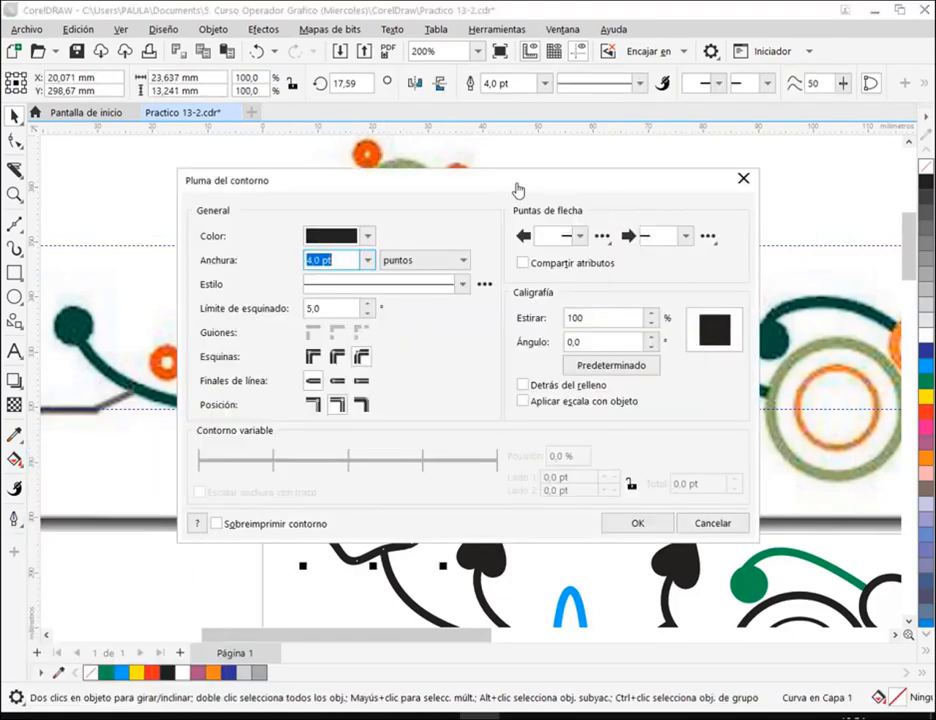
{"action": "left_click_drag", "start_coordinate": [512, 190], "coordinate": [784, 36]}
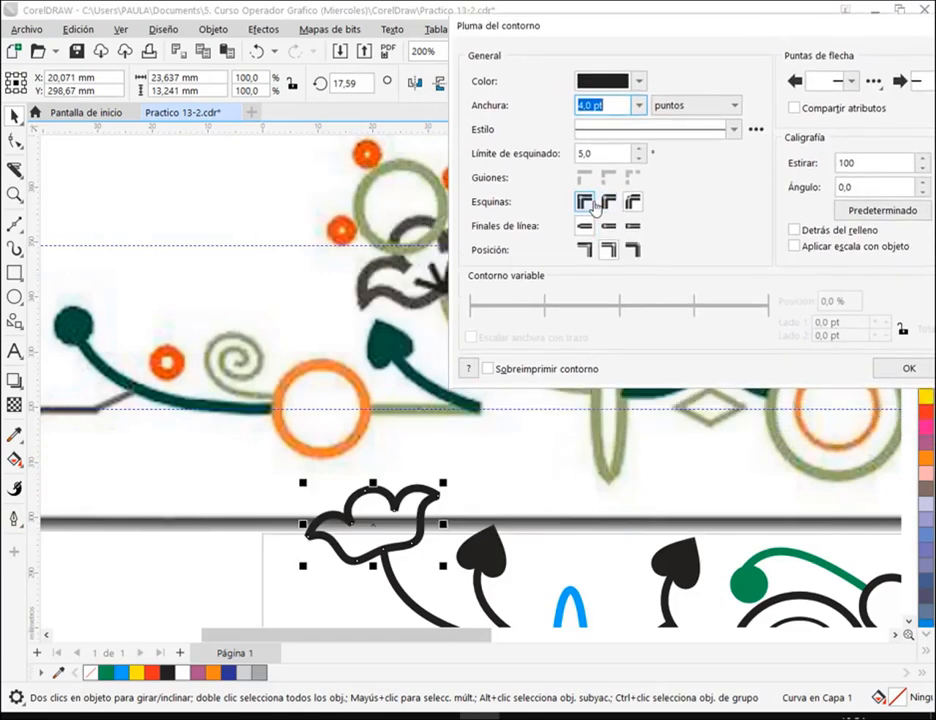
{"action": "left_click", "coordinate": [588, 205]}
{"action": "left_click", "coordinate": [611, 203]}
{"action": "left_click", "coordinate": [631, 203]}
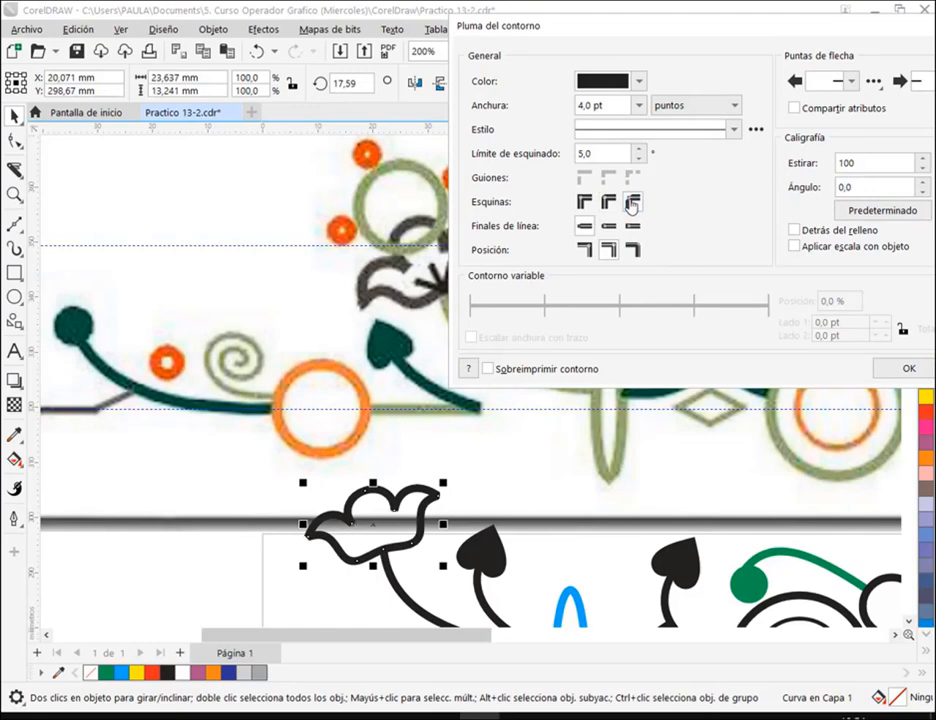
{"action": "left_click", "coordinate": [909, 369]}
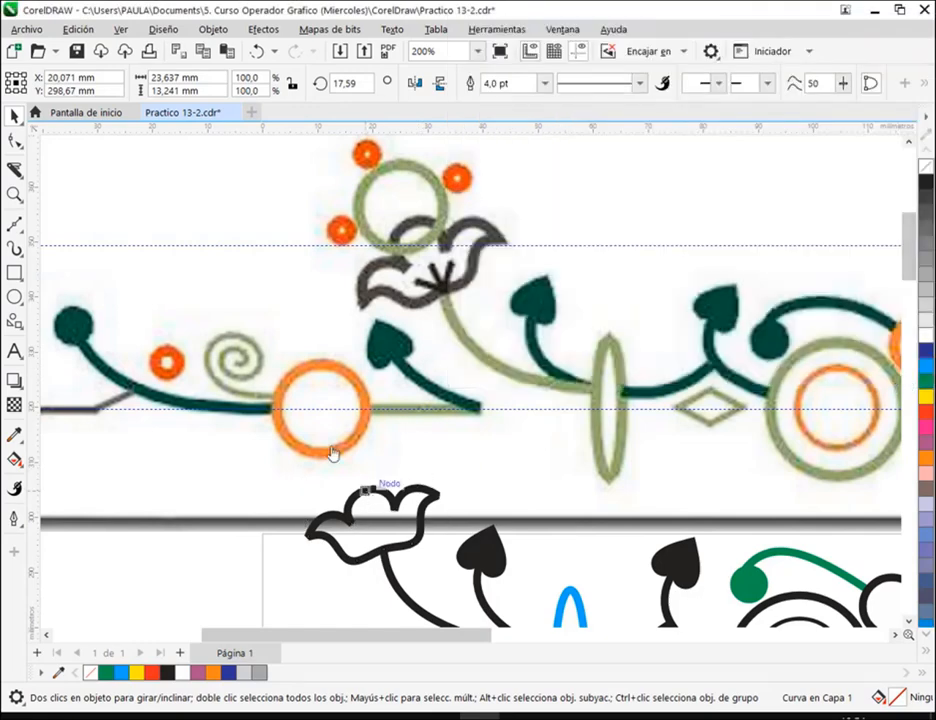
Fine-tune the roundness of the central petal by adjusting the curve handles at its peak node, and deselect the flower
{"action": "key", "text": "F10"}
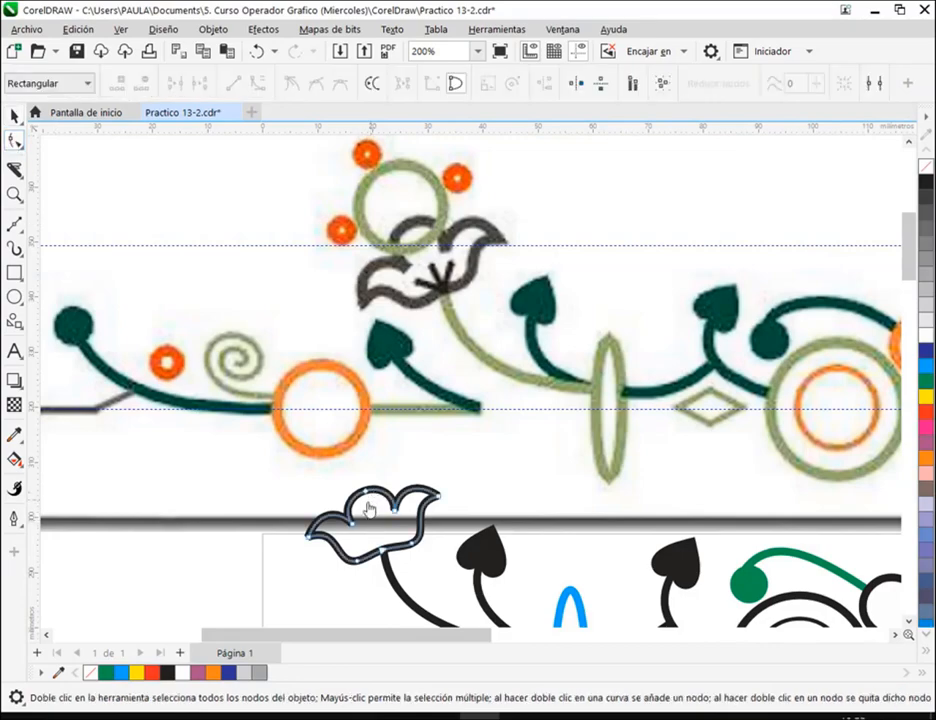
{"action": "scroll", "coordinate": [370, 506], "scroll_direction": "up", "scroll_amount": 5}
{"action": "left_click_drag", "start_coordinate": [378, 421], "coordinate": [436, 366]}
{"action": "scroll", "coordinate": [486, 379], "scroll_direction": "down", "scroll_amount": 4}
{"action": "left_click_drag", "start_coordinate": [560, 387], "coordinate": [478, 506]}
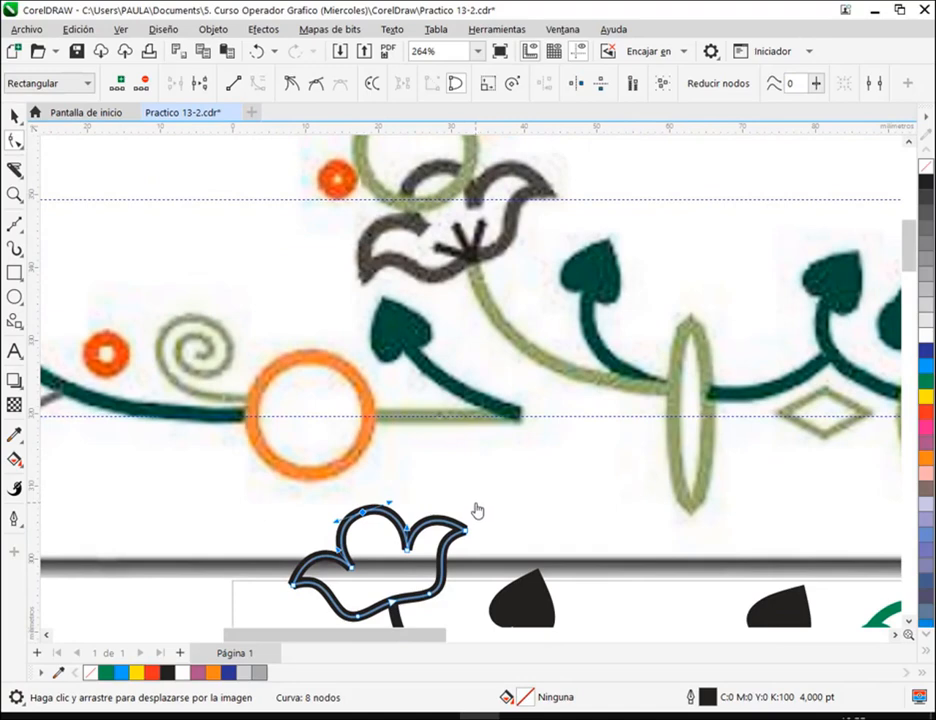
{"action": "scroll", "coordinate": [386, 564], "scroll_direction": "up", "scroll_amount": 3}
{"action": "mouse_move", "coordinate": [396, 437]}
{"action": "left_mouse_down"}
{"action": "mouse_move", "coordinate": [405, 430]}
{"action": "mouse_move", "coordinate": [396, 432]}
{"action": "left_mouse_up"}
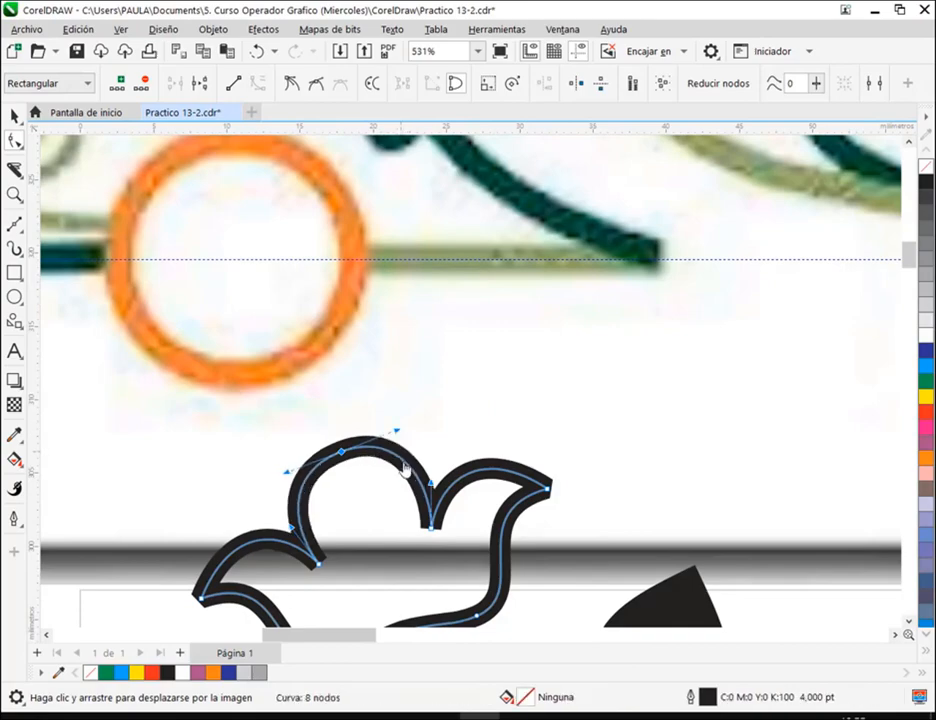
{"action": "scroll", "coordinate": [455, 502], "scroll_direction": "down", "scroll_amount": 4}
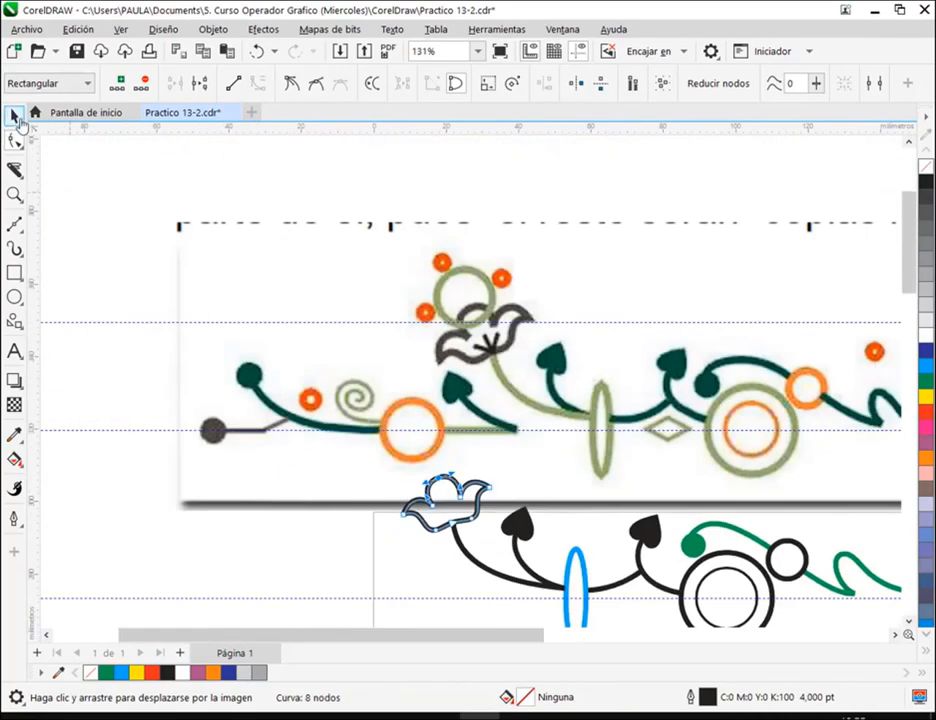
{"action": "left_click", "coordinate": [15, 116]}
{"action": "left_click", "coordinate": [497, 562]}
Try drawing a short two-point line upward from the flower's base beside the stem, and undo it
{"action": "left_click_drag", "start_coordinate": [497, 562], "coordinate": [394, 540]}
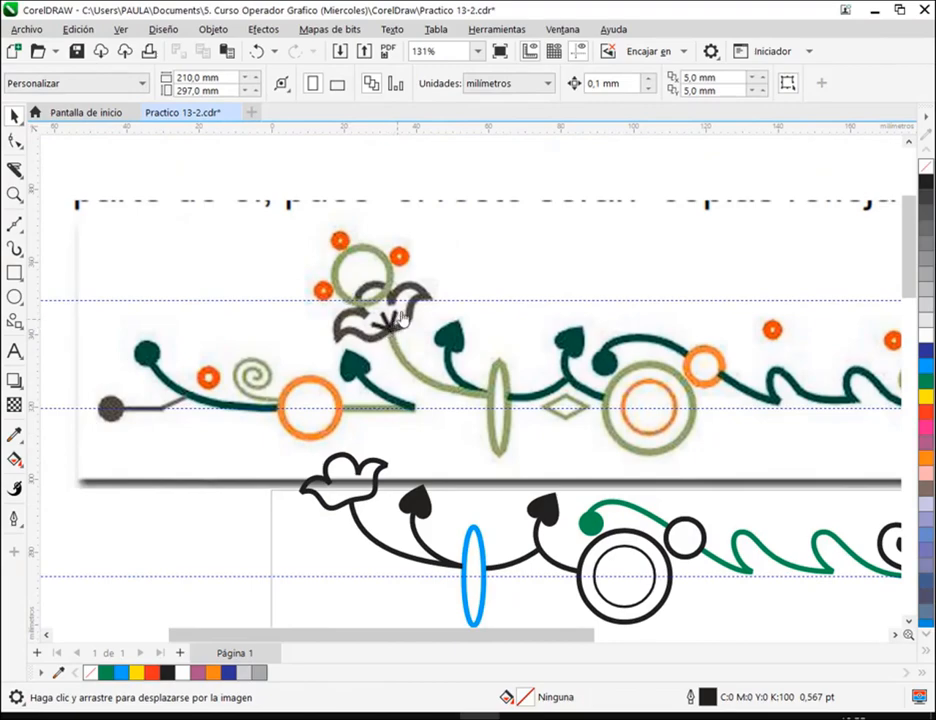
{"action": "scroll", "coordinate": [360, 487], "scroll_direction": "up", "scroll_amount": 5}
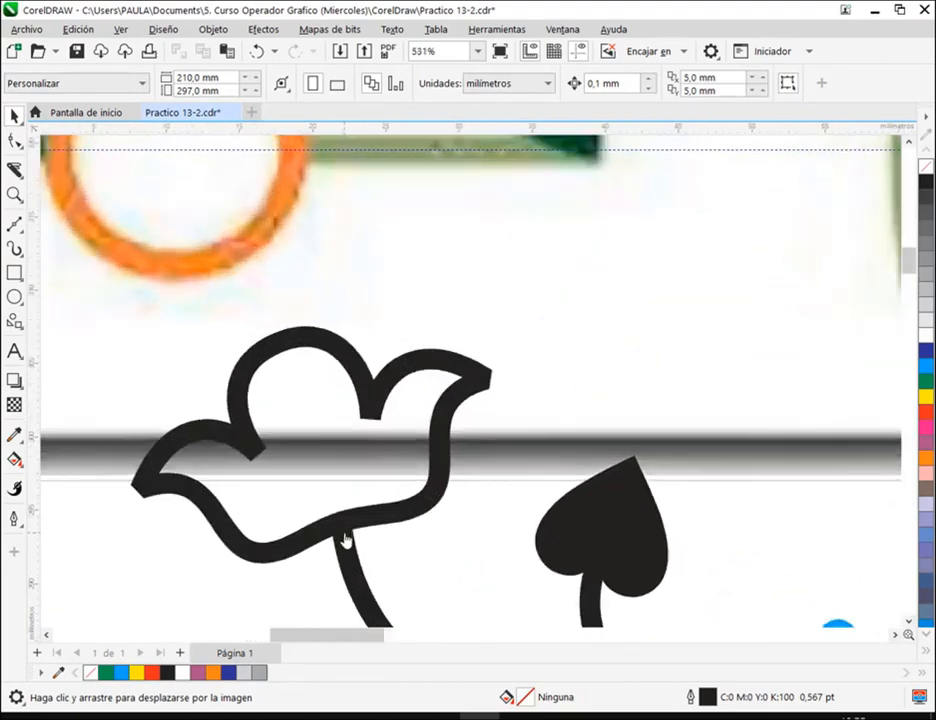
{"action": "left_click", "coordinate": [16, 224]}
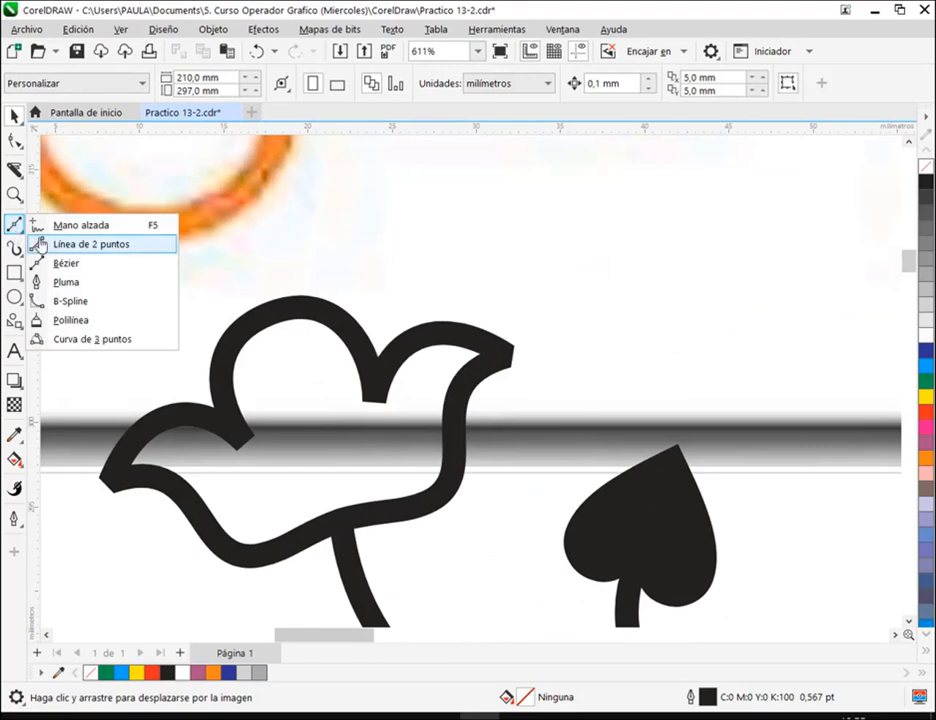
{"action": "left_click", "coordinate": [40, 244]}
{"action": "left_click_drag", "start_coordinate": [346, 518], "coordinate": [349, 457]}
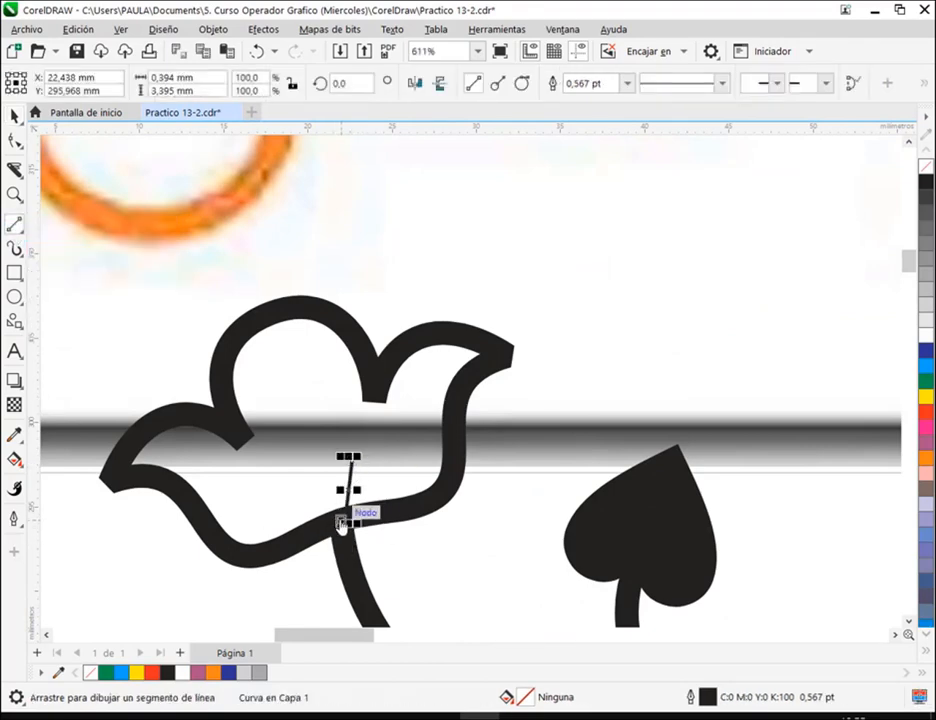
{"action": "left_click", "coordinate": [343, 523]}
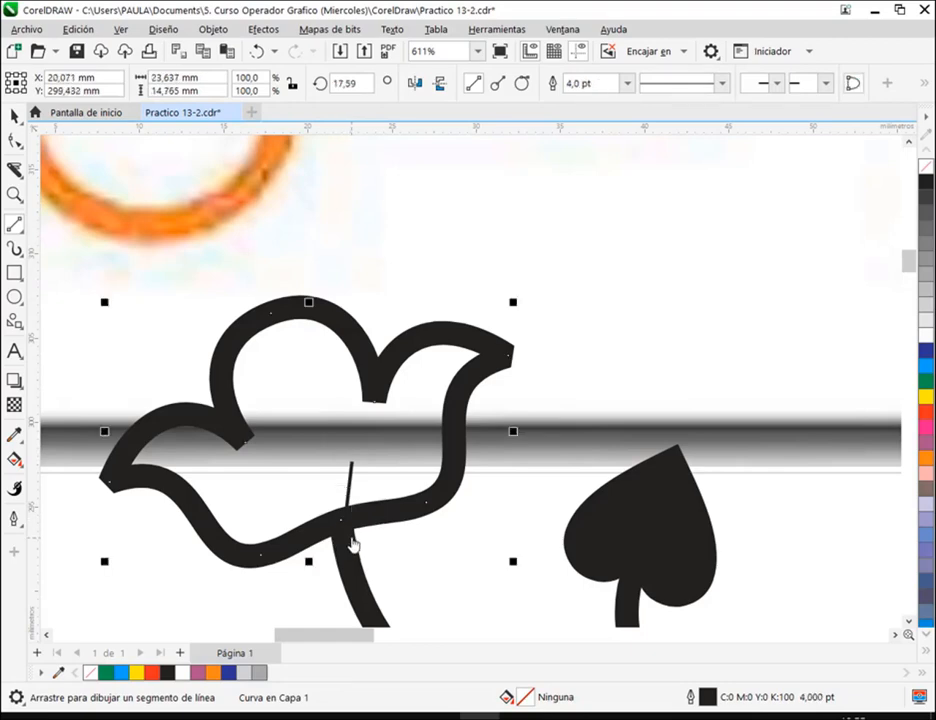
{"action": "key", "text": "ctrl+z"}
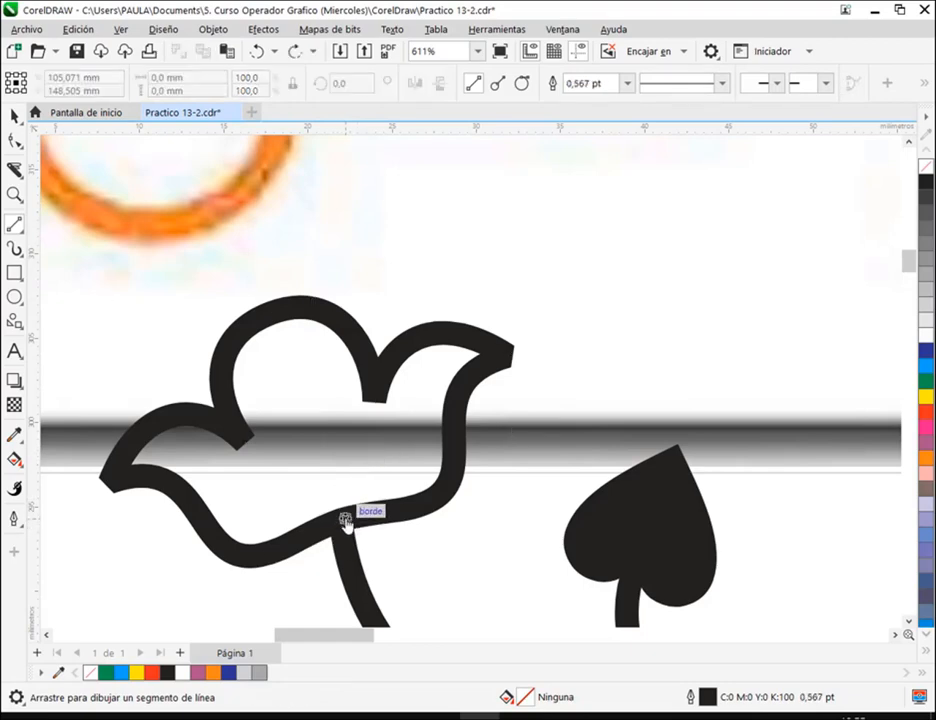
Draw three two-point lines, each about 4 mm long, fanning upward inside the flower from where it meets the stem
{"action": "mouse_move", "coordinate": [347, 520]}
{"action": "left_mouse_down"}
{"action": "mouse_move", "coordinate": [360, 453]}
{"action": "mouse_move", "coordinate": [351, 445]}
{"action": "left_mouse_up"}
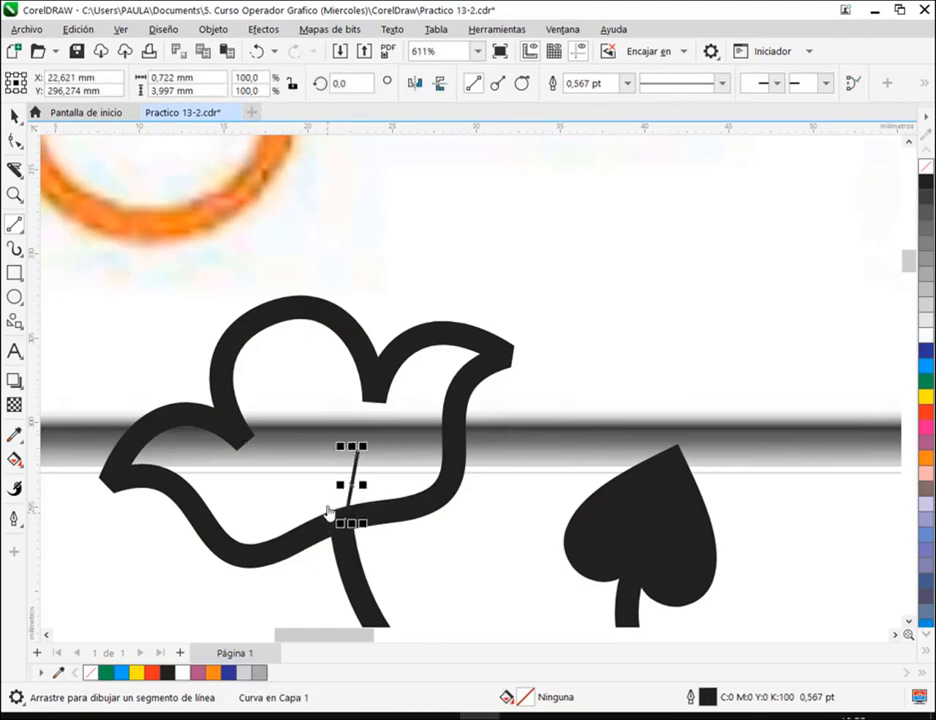
{"action": "left_click_drag", "start_coordinate": [329, 508], "coordinate": [332, 515]}
{"action": "left_click_drag", "start_coordinate": [279, 481], "coordinate": [323, 516]}
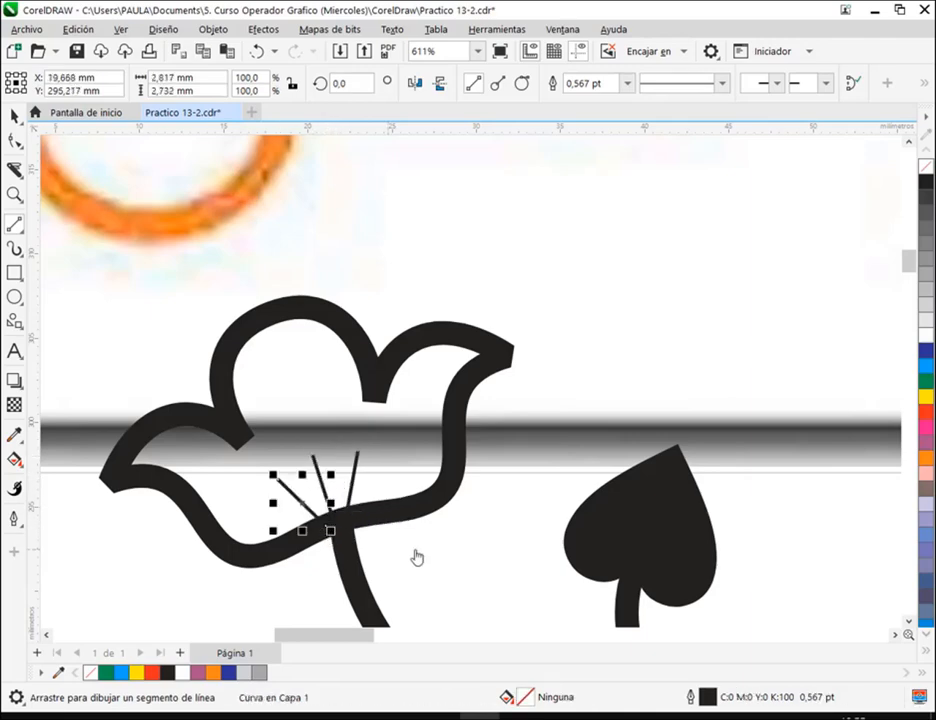
{"action": "scroll", "coordinate": [169, 323], "scroll_direction": "down", "scroll_amount": 1}
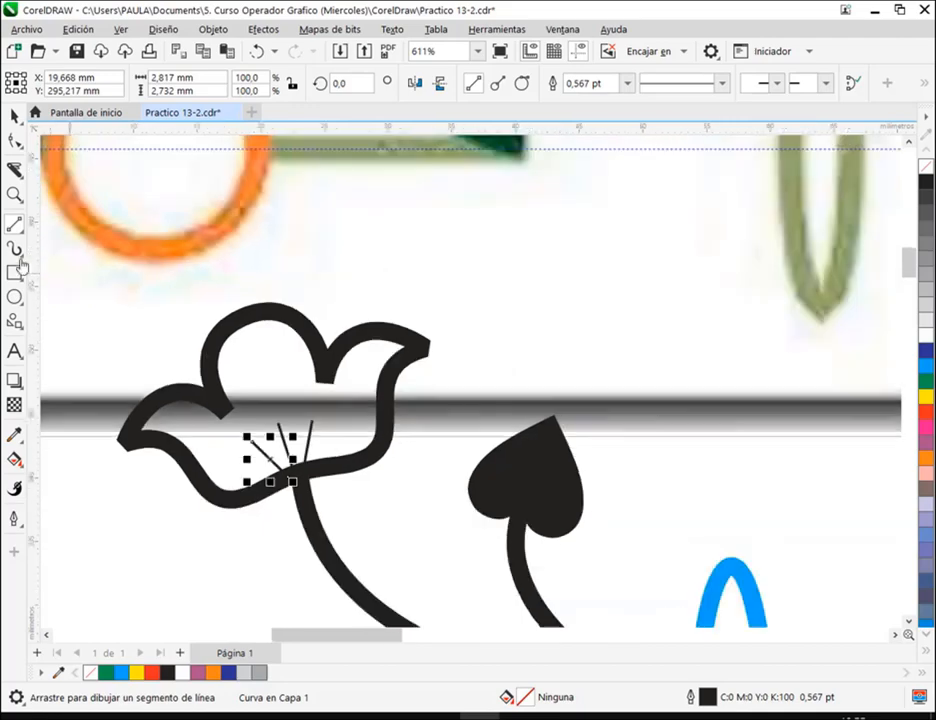
Draw three short separate two-point practice lines, about 4 to 6 mm long, in the empty area beside the page
{"action": "left_click", "coordinate": [14, 117]}
{"action": "left_click", "coordinate": [190, 570]}
{"action": "left_click_drag", "start_coordinate": [277, 553], "coordinate": [525, 362]}
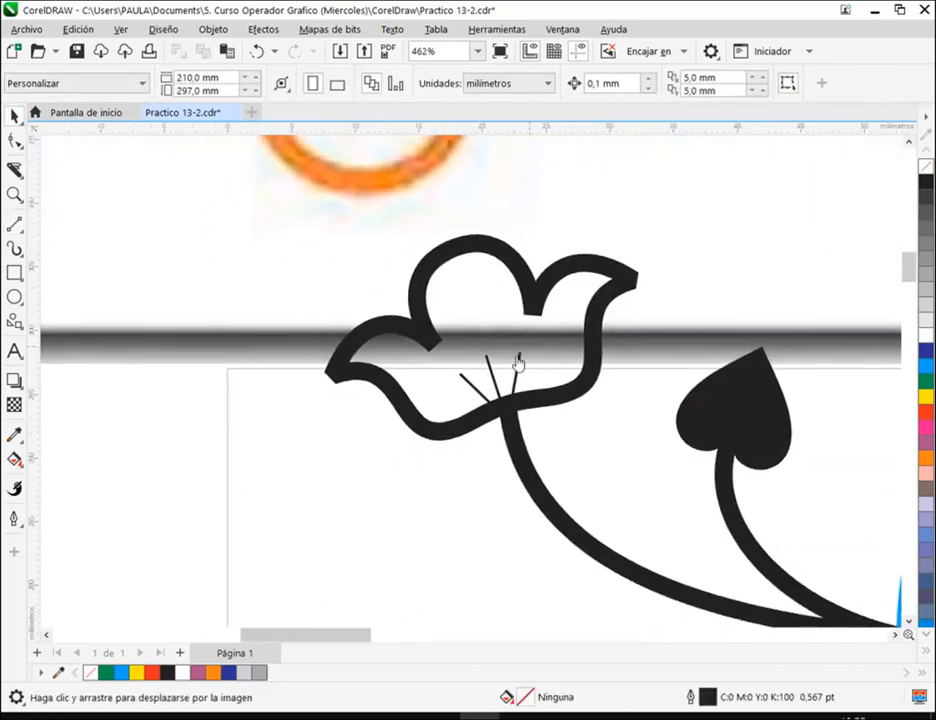
{"action": "left_click", "coordinate": [14, 225]}
{"action": "left_click_drag", "start_coordinate": [98, 427], "coordinate": [117, 472]}
{"action": "left_click_drag", "start_coordinate": [159, 406], "coordinate": [193, 453]}
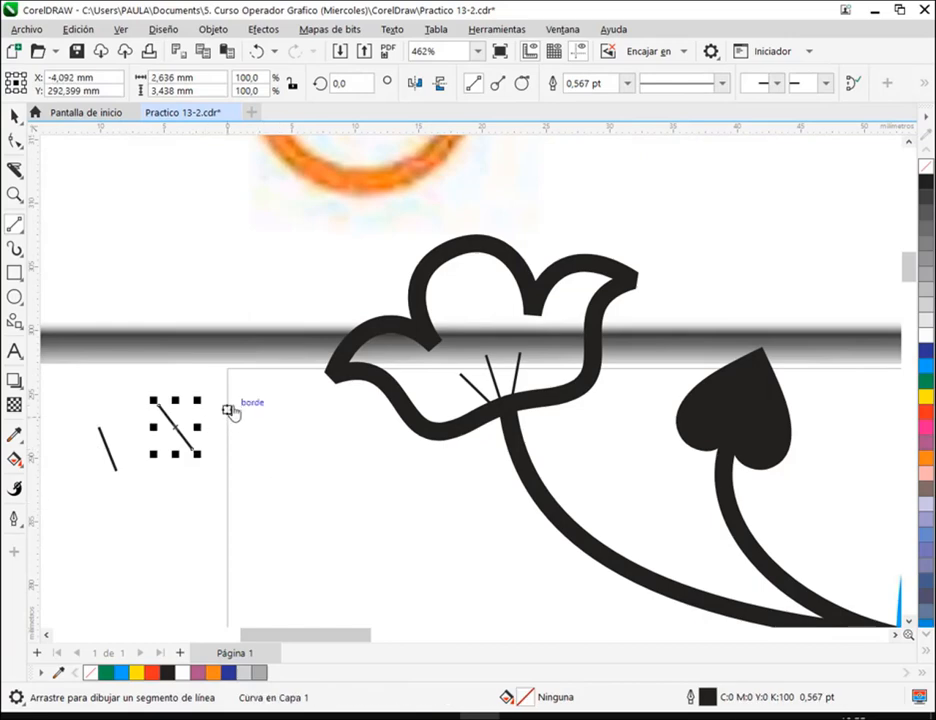
{"action": "left_click_drag", "start_coordinate": [121, 543], "coordinate": [117, 468]}
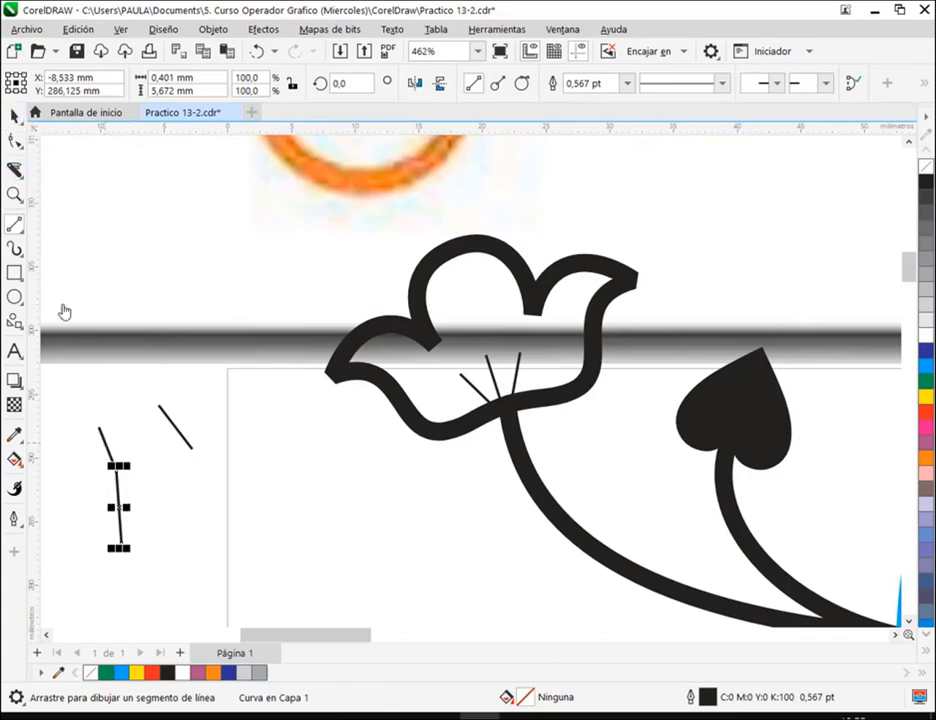
Move two of the practice lines apart, and draw another line joined to the lower end of the near-vertical one
{"action": "key", "text": "space"}
{"action": "left_click", "coordinate": [107, 462]}
{"action": "left_click_drag", "start_coordinate": [107, 462], "coordinate": [91, 418]}
{"action": "left_click_drag", "start_coordinate": [121, 500], "coordinate": [165, 490]}
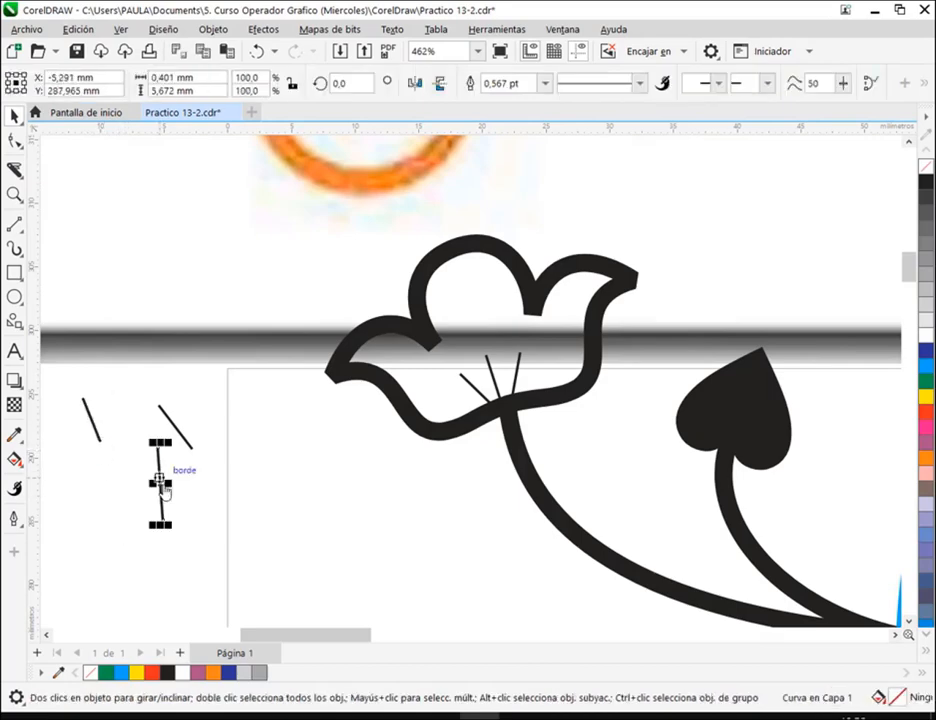
{"action": "left_click", "coordinate": [15, 224]}
{"action": "left_click_drag", "start_coordinate": [88, 489], "coordinate": [164, 522]}
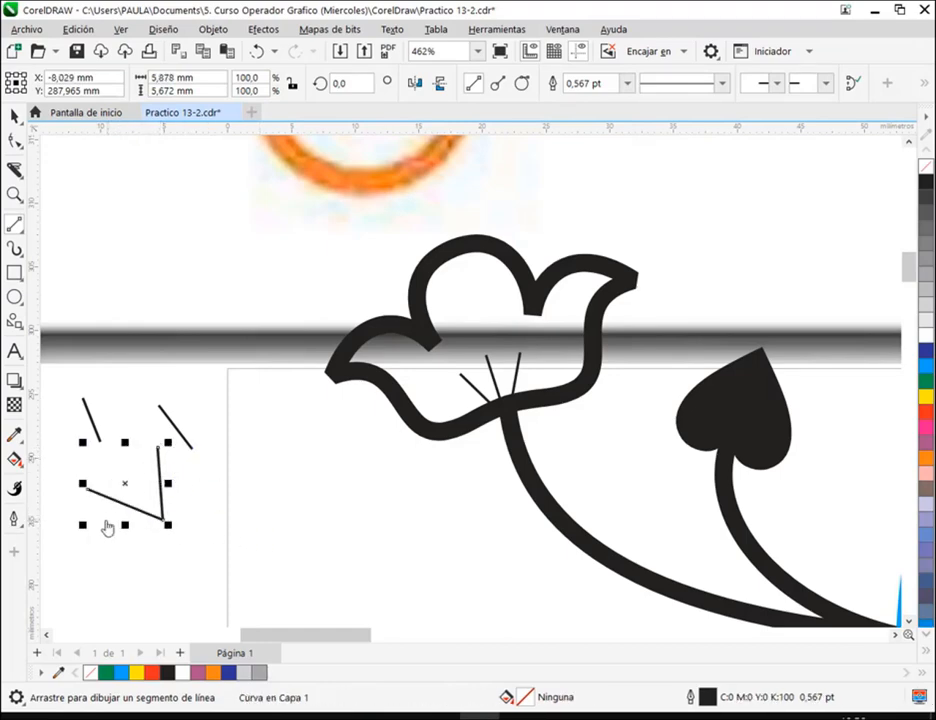
Delete all the practice lines beside the page
{"action": "left_click", "coordinate": [14, 117]}
{"action": "left_click", "coordinate": [191, 529]}
{"action": "left_click_drag", "start_coordinate": [191, 529], "coordinate": [249, 450]}
{"action": "left_click_drag", "start_coordinate": [147, 336], "coordinate": [318, 522]}
{"action": "key", "text": "Delete"}
Try drawing three separate fanned lines, about 6 to 7 mm long, beside the page, and delete them together
{"action": "left_click", "coordinate": [14, 225]}
{"action": "mouse_move", "coordinate": [261, 338]}
{"action": "left_mouse_down"}
{"action": "mouse_move", "coordinate": [274, 393]}
{"action": "mouse_move", "coordinate": [252, 428]}
{"action": "left_mouse_up"}
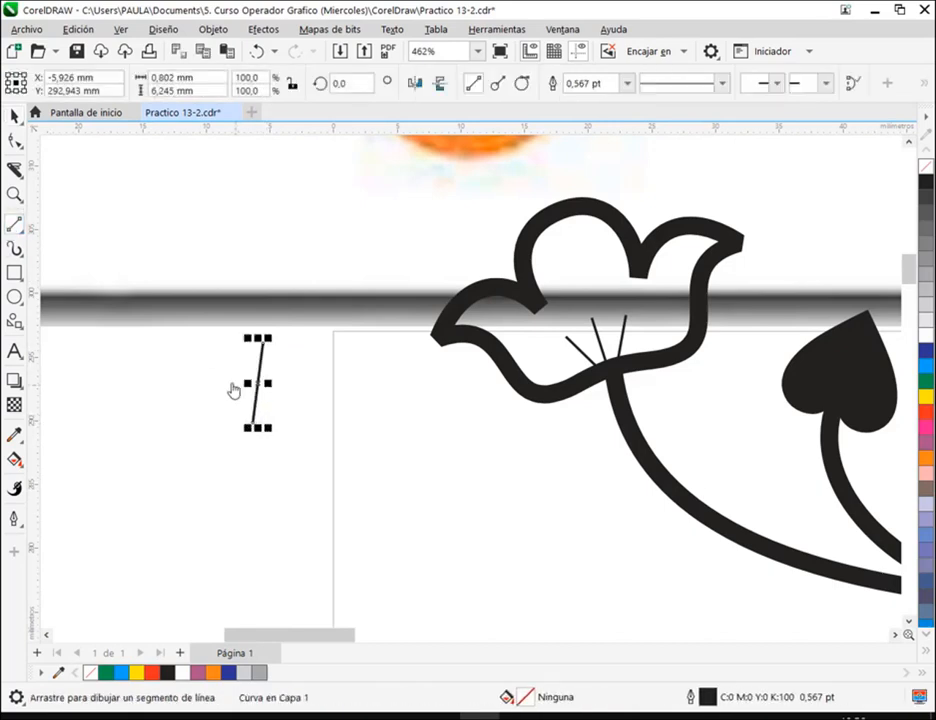
{"action": "mouse_move", "coordinate": [201, 350]}
{"action": "left_mouse_down"}
{"action": "mouse_move", "coordinate": [240, 426]}
{"action": "mouse_move", "coordinate": [253, 428]}
{"action": "mouse_move", "coordinate": [238, 427]}
{"action": "left_mouse_up"}
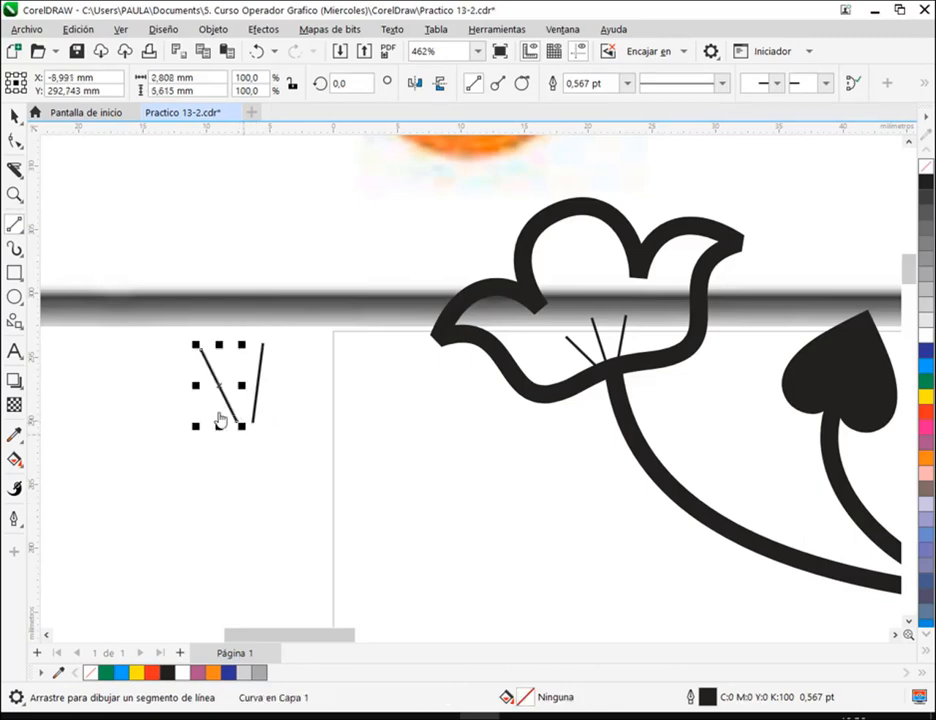
{"action": "left_click_drag", "start_coordinate": [168, 377], "coordinate": [236, 436]}
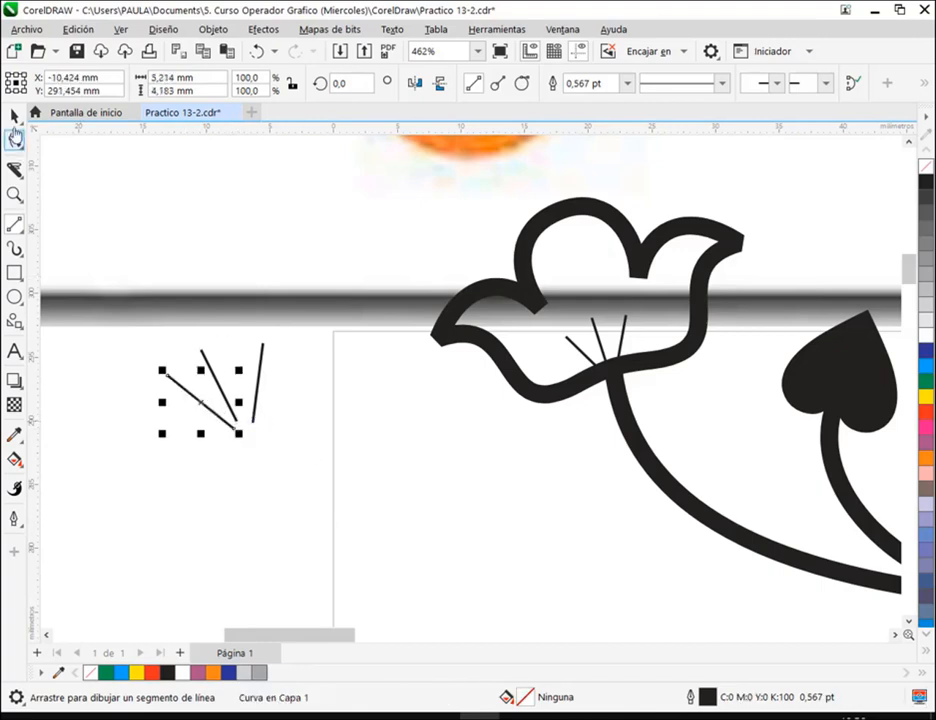
{"action": "key", "text": "space"}
{"action": "mouse_move", "coordinate": [109, 474]}
{"action": "left_mouse_down"}
{"action": "mouse_move", "coordinate": [167, 443]}
{"action": "mouse_move", "coordinate": [301, 310]}
{"action": "left_mouse_up"}
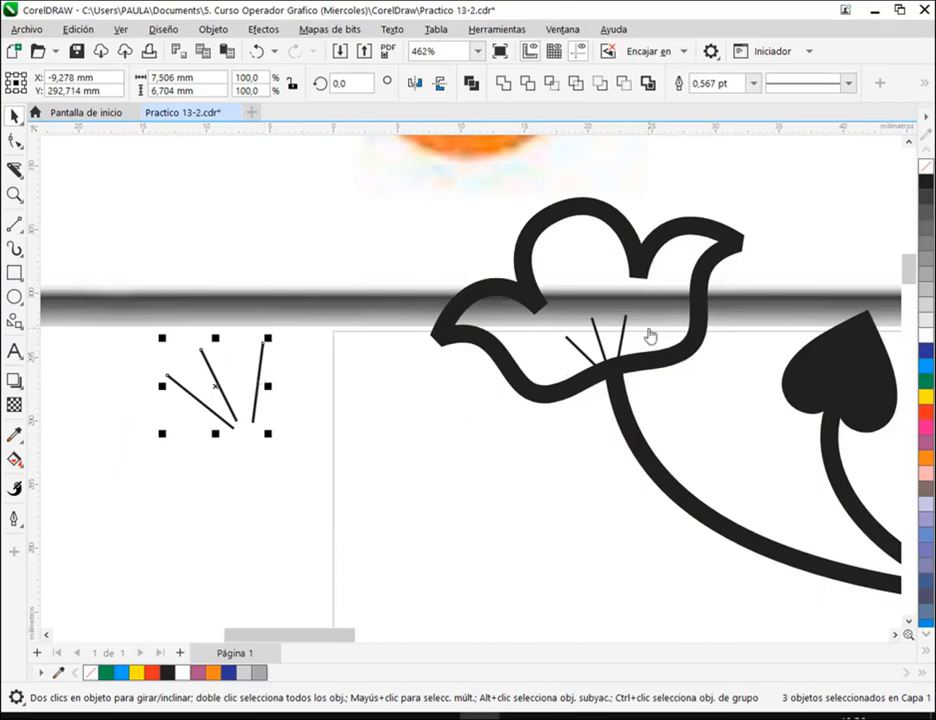
{"action": "key", "text": "Delete"}
Move the flower, cleared of its thin stamen lines, left off its stem and set its rotation to 0
{"action": "left_click_drag", "start_coordinate": [681, 320], "coordinate": [475, 512]}
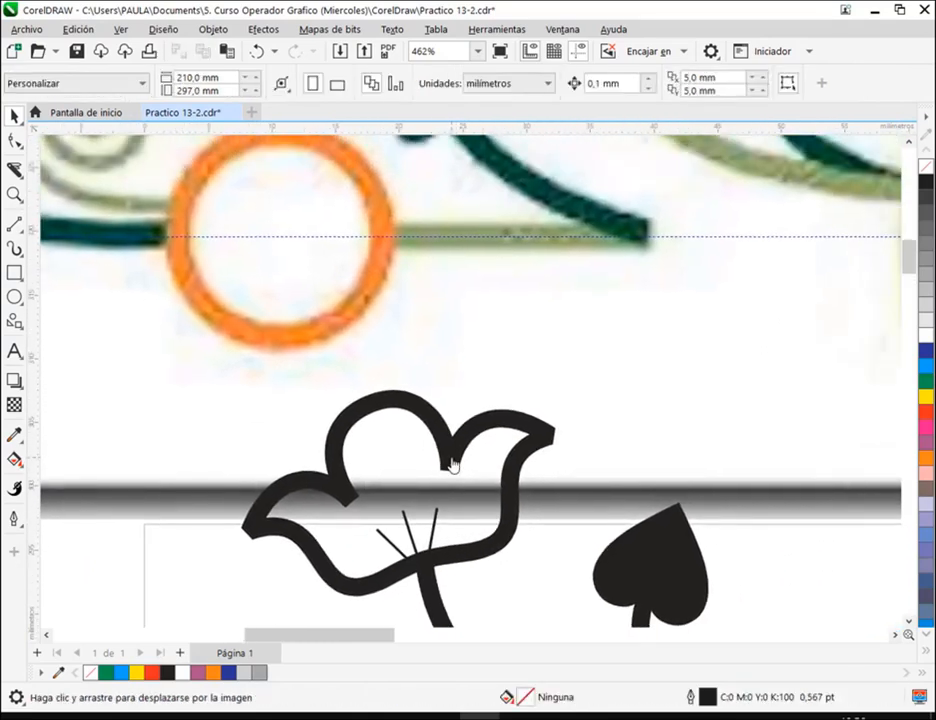
{"action": "scroll", "coordinate": [455, 459], "scroll_direction": "down", "scroll_amount": 3}
{"action": "scroll", "coordinate": [483, 452], "scroll_direction": "down", "scroll_amount": 1}
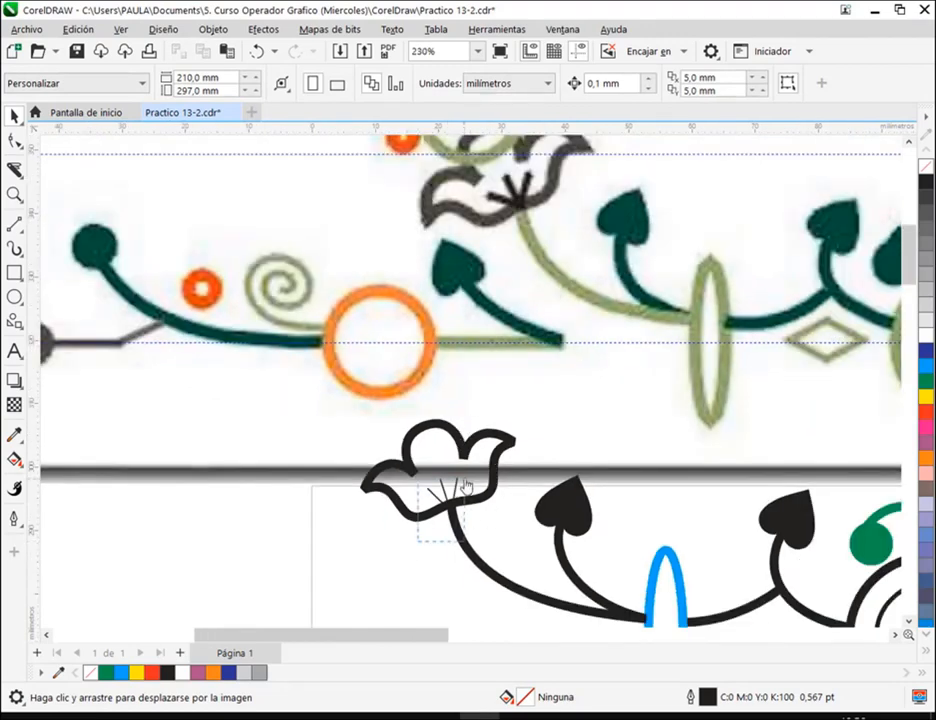
{"action": "left_click", "coordinate": [466, 447]}
{"action": "left_click_drag", "start_coordinate": [468, 445], "coordinate": [343, 472]}
{"action": "left_click", "coordinate": [348, 83]}
{"action": "type", "text": "0"}
{"action": "key", "text": "Return"}
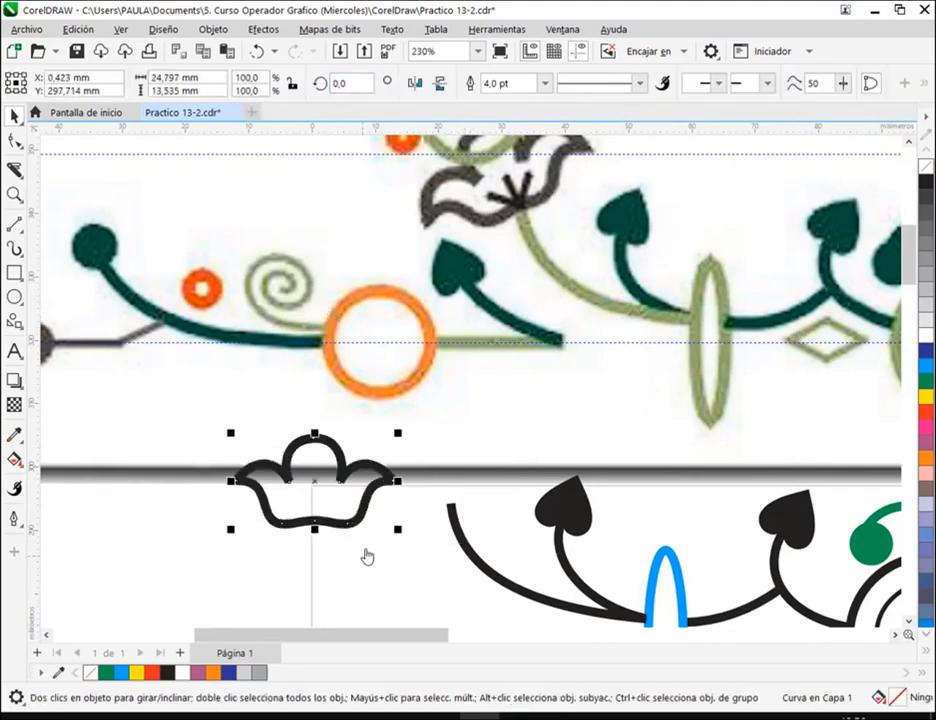
Draw a vertical two-point line about 4 mm long upward from the centre of the flower's base
{"action": "left_click", "coordinate": [15, 225]}
{"action": "scroll", "coordinate": [300, 545], "scroll_direction": "up", "scroll_amount": 5}
{"action": "left_click", "coordinate": [325, 500]}
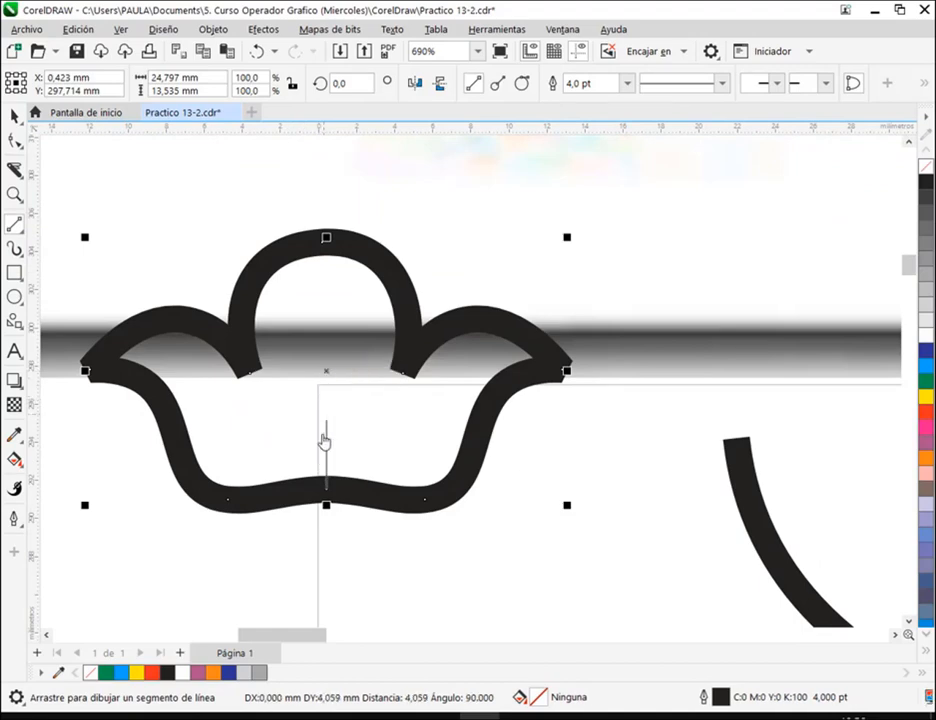
{"action": "left_click", "coordinate": [327, 408]}
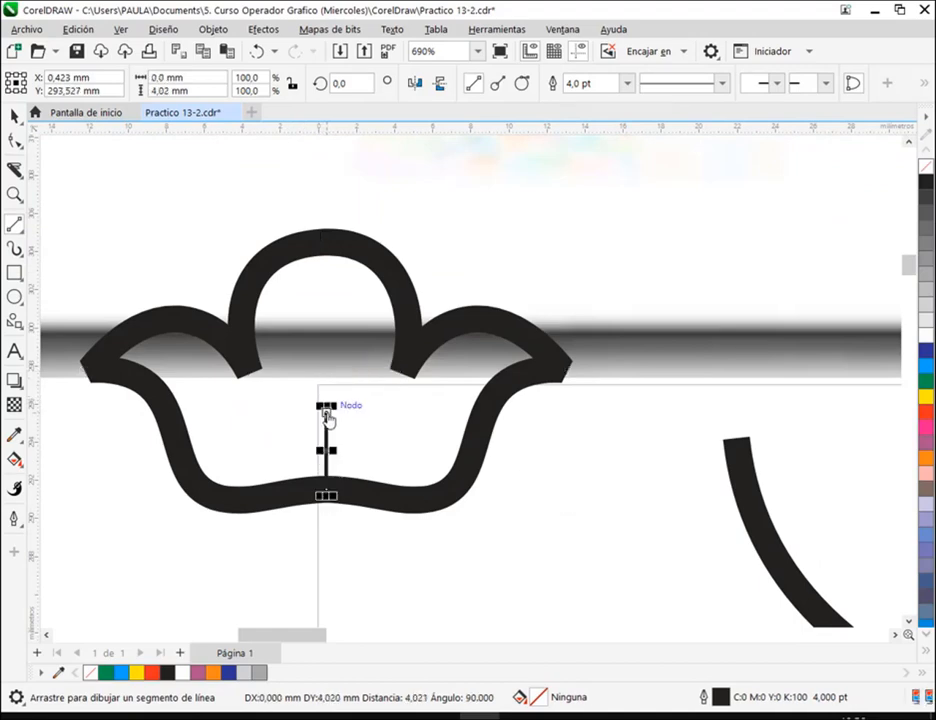
{"action": "left_click", "coordinate": [15, 116]}
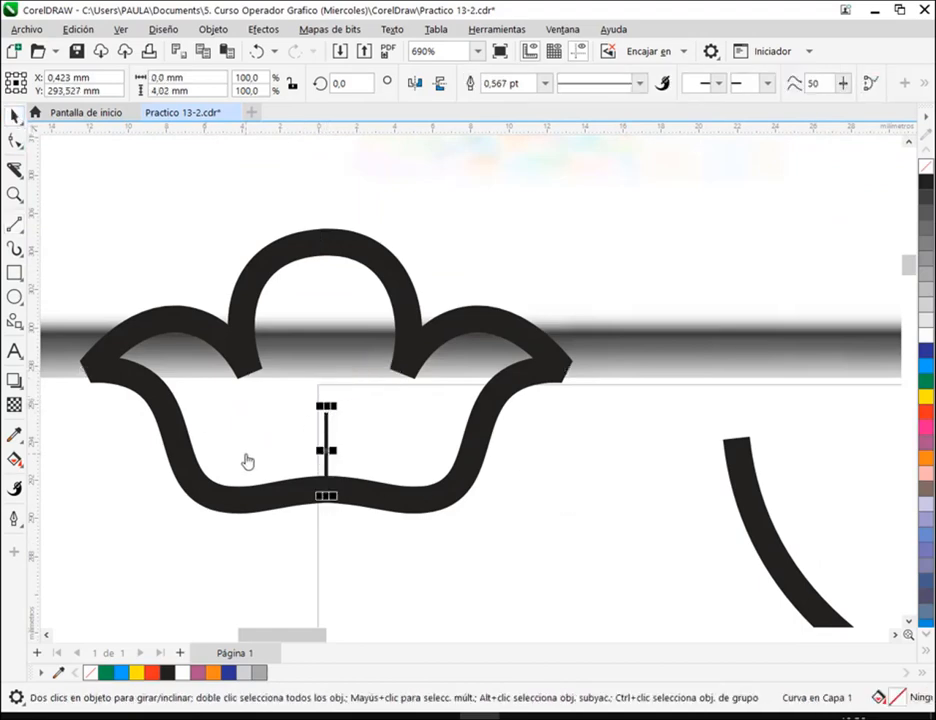
Try a 4 pt outline on the vertical stamen, settle on 3 pt, and stretch the line upward to about 4.5 mm
{"action": "left_click", "coordinate": [349, 450]}
{"action": "left_click", "coordinate": [325, 440]}
{"action": "left_click", "coordinate": [545, 83]}
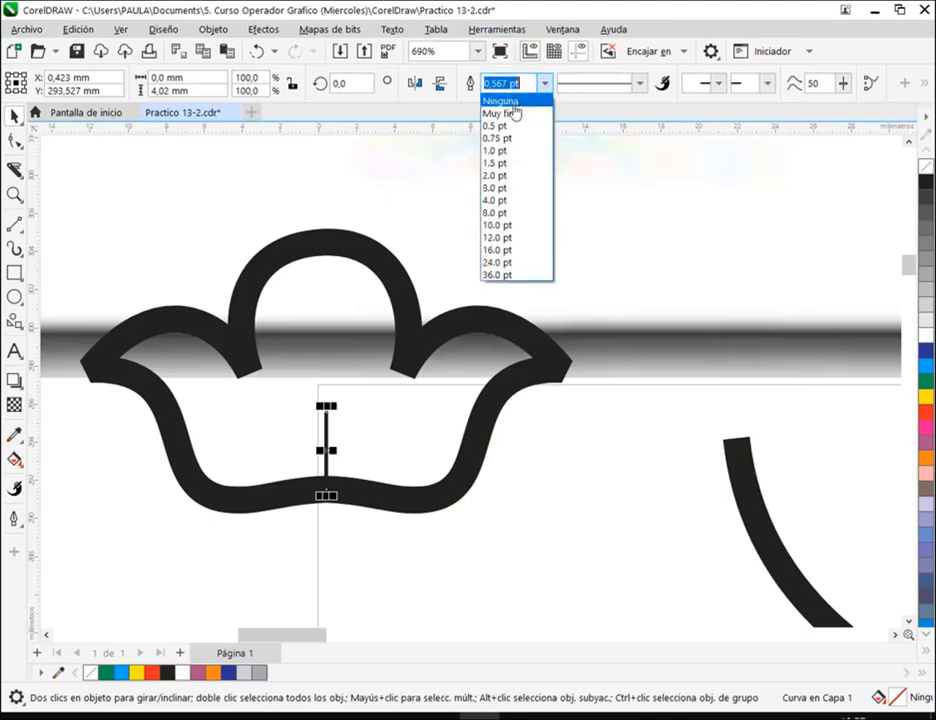
{"action": "left_click", "coordinate": [500, 200]}
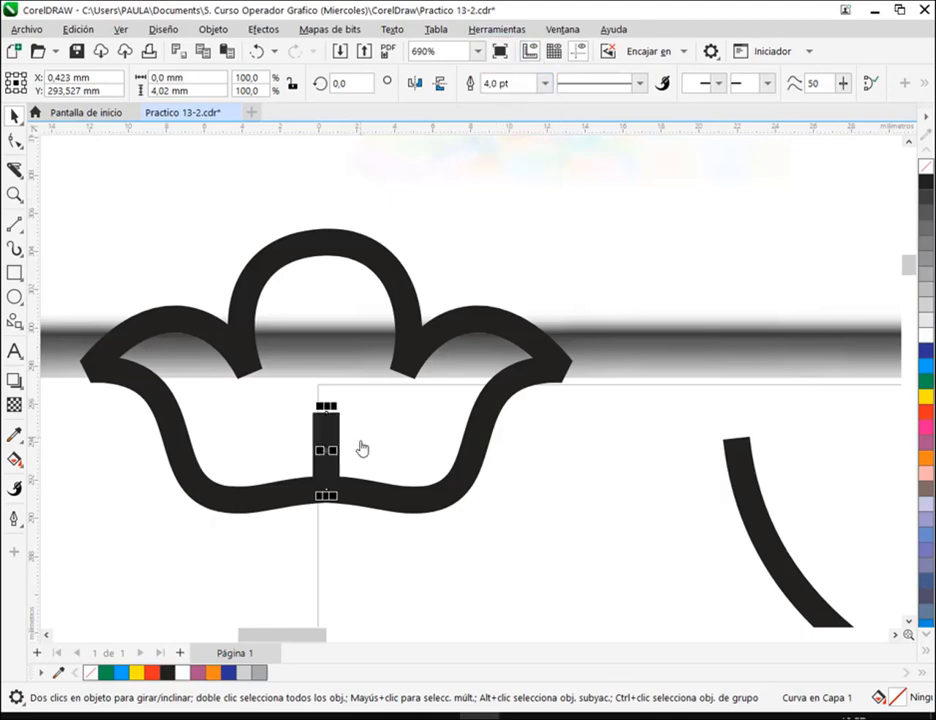
{"action": "scroll", "coordinate": [362, 446], "scroll_direction": "down", "scroll_amount": 4}
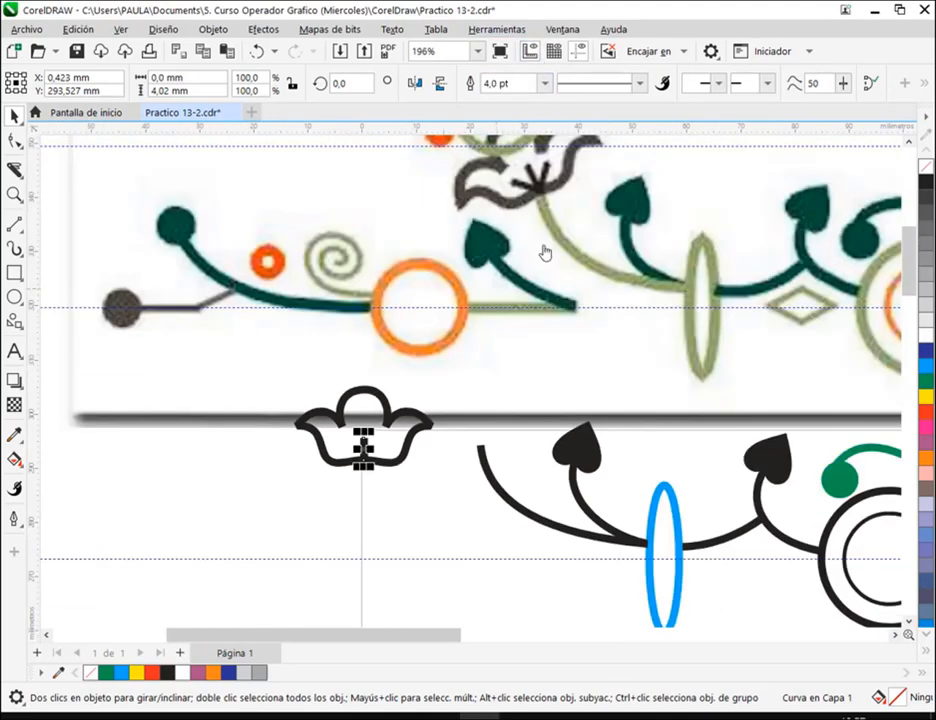
{"action": "scroll", "coordinate": [345, 520], "scroll_direction": "up", "scroll_amount": 4}
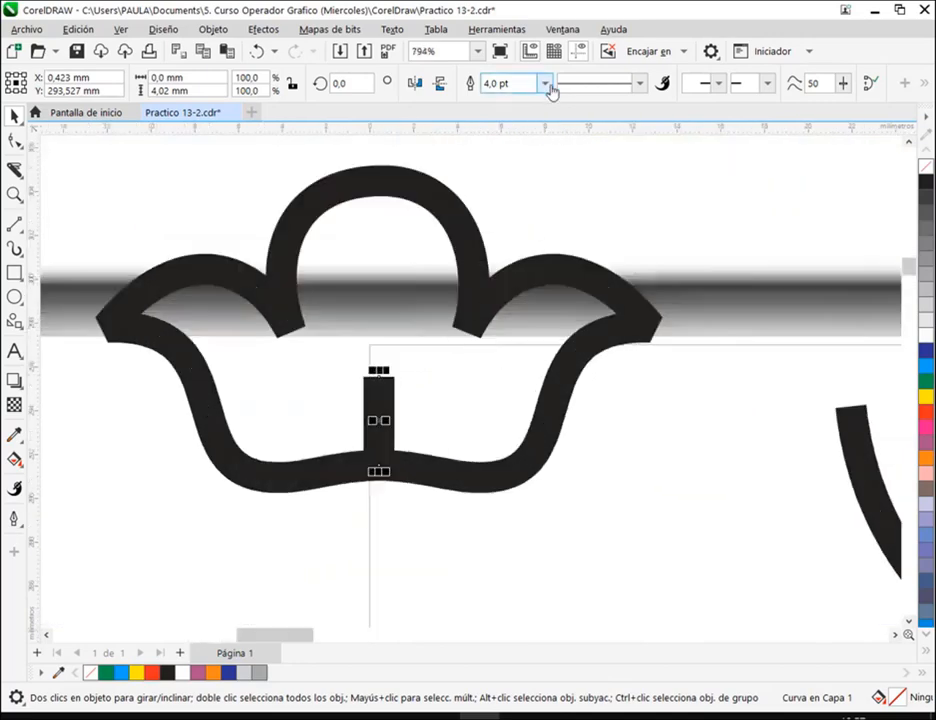
{"action": "left_click", "coordinate": [546, 84]}
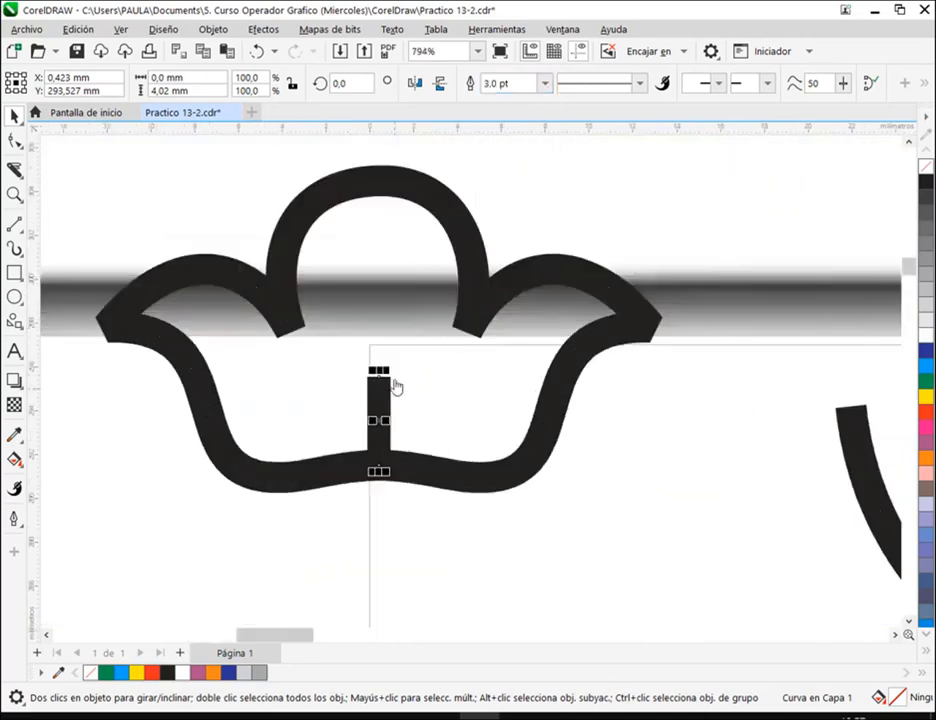
{"action": "left_click_drag", "start_coordinate": [381, 376], "coordinate": [380, 363]}
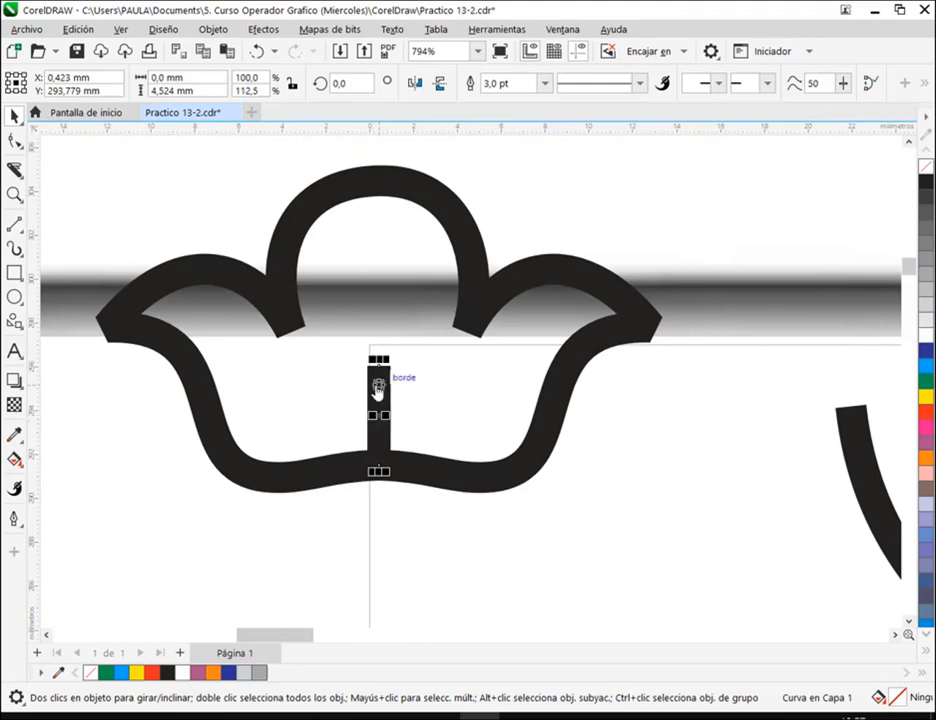
Place the stamen's rotation centre at its base and rotate a copy about 45° to the left, keeping the vertical original
{"action": "left_click", "coordinate": [375, 410]}
{"action": "mouse_move", "coordinate": [376, 420]}
{"action": "left_mouse_down"}
{"action": "mouse_move", "coordinate": [378, 468]}
{"action": "mouse_move", "coordinate": [368, 476]}
{"action": "left_mouse_up"}
{"action": "left_click_drag", "start_coordinate": [367, 364], "coordinate": [299, 389]}
{"action": "left_click", "coordinate": [393, 554]}
{"action": "left_click", "coordinate": [345, 433]}
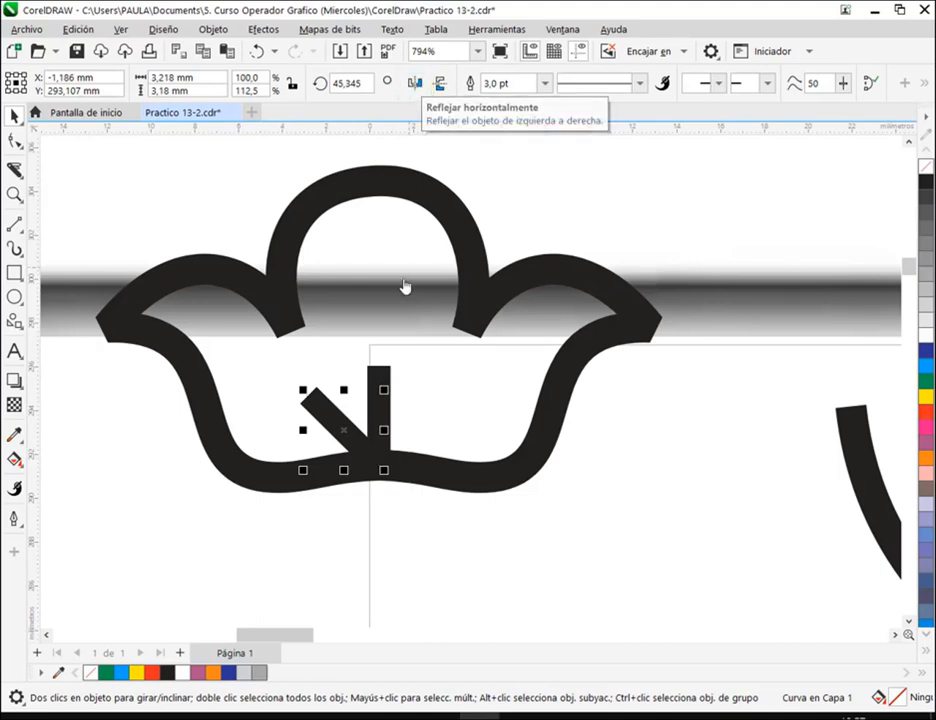
Try mirroring a copy of the tilted stamen horizontally, repeat with its rotation centre at the base, and undo both attempts
{"action": "left_click", "coordinate": [415, 86]}
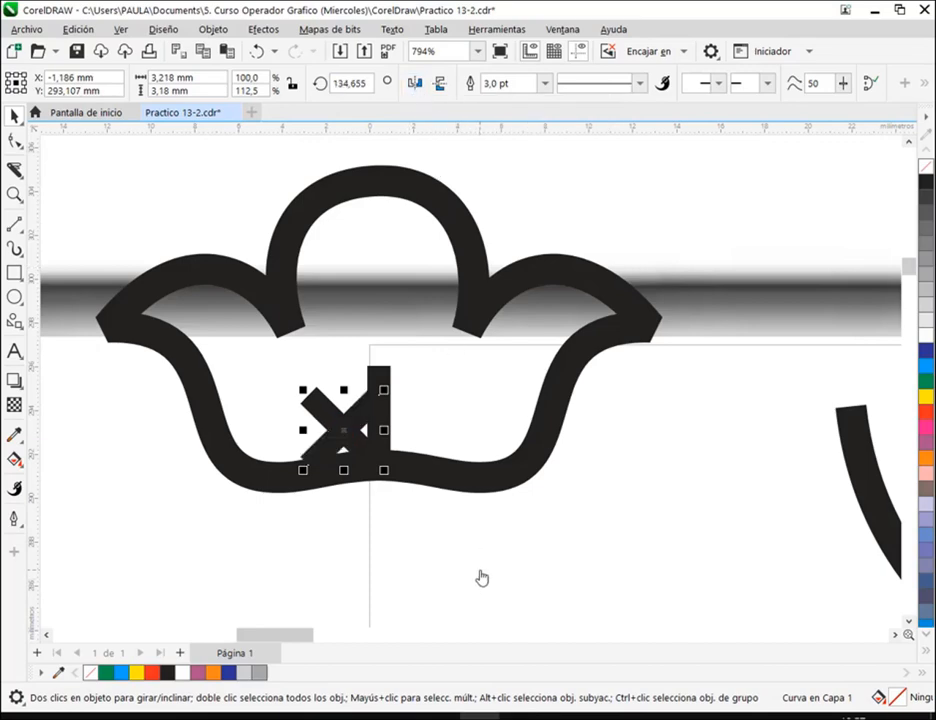
{"action": "key", "text": "ctrl+z"}
{"action": "scroll", "coordinate": [384, 472], "scroll_direction": "up", "scroll_amount": 2}
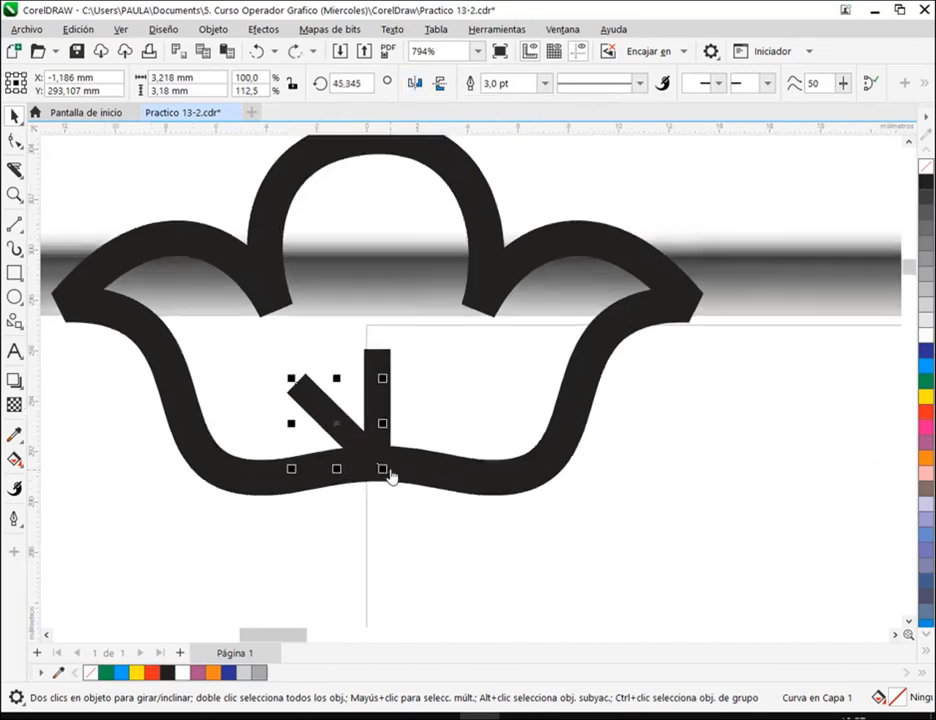
{"action": "left_click", "coordinate": [333, 441]}
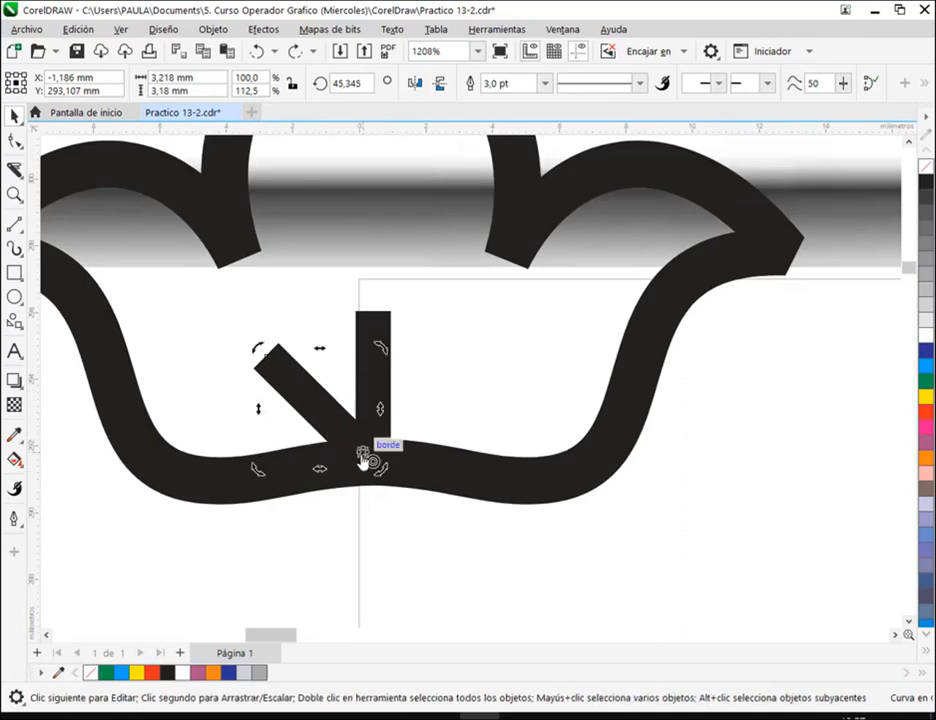
{"action": "left_click", "coordinate": [416, 88]}
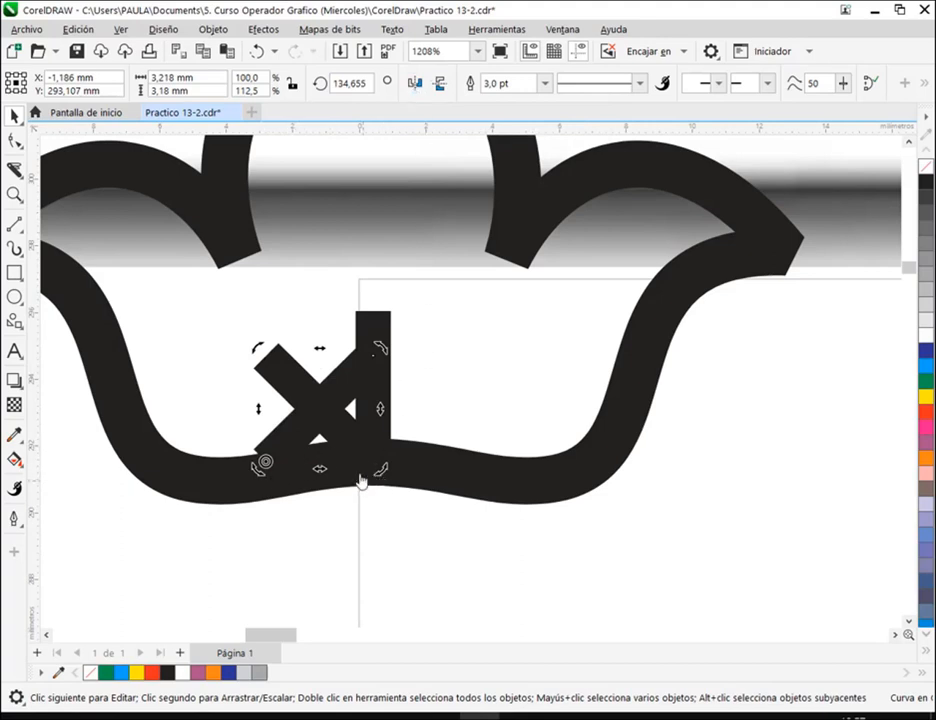
{"action": "key", "text": "ctrl+z"}
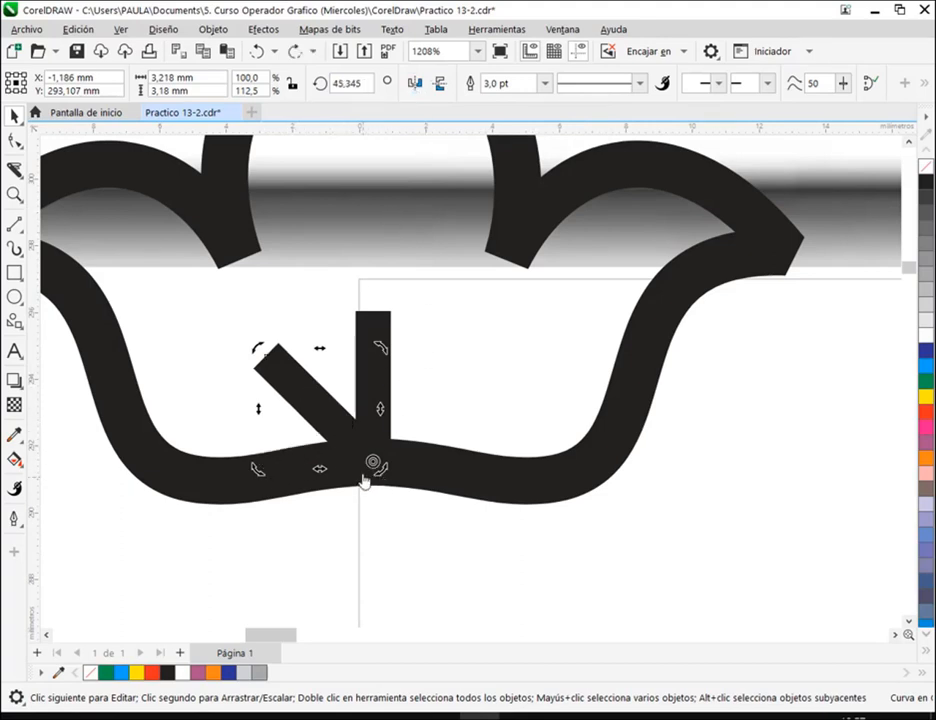
Try mirroring a copy of the tilted stamen horizontally with the object origin at its middle-right point, and delete the copy
{"action": "left_click", "coordinate": [278, 489]}
{"action": "left_click", "coordinate": [313, 403]}
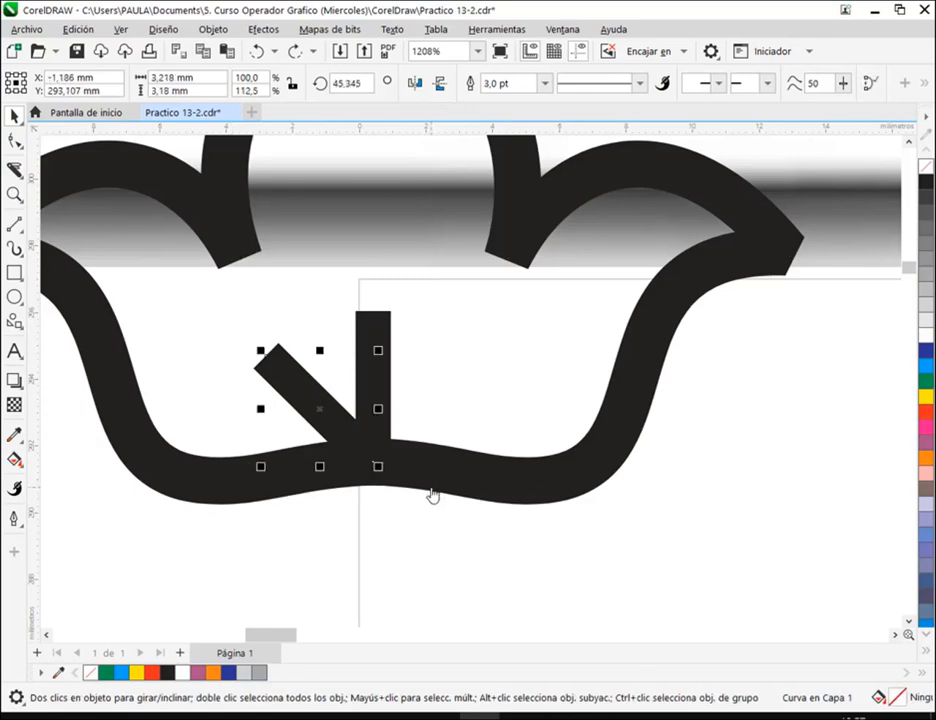
{"action": "left_click", "coordinate": [18, 82]}
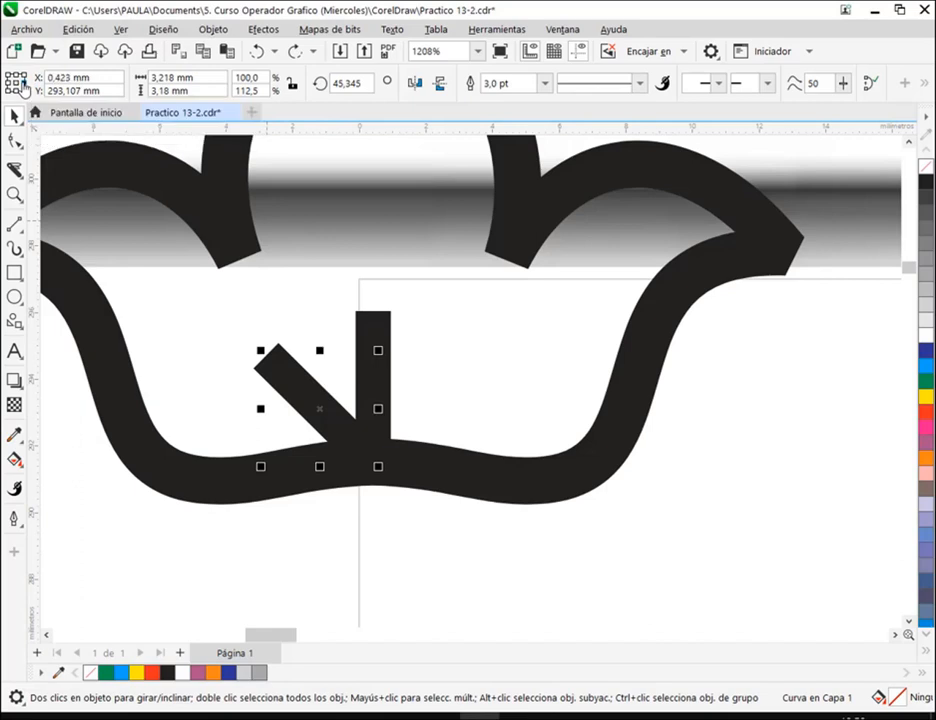
{"action": "left_click", "coordinate": [415, 84]}
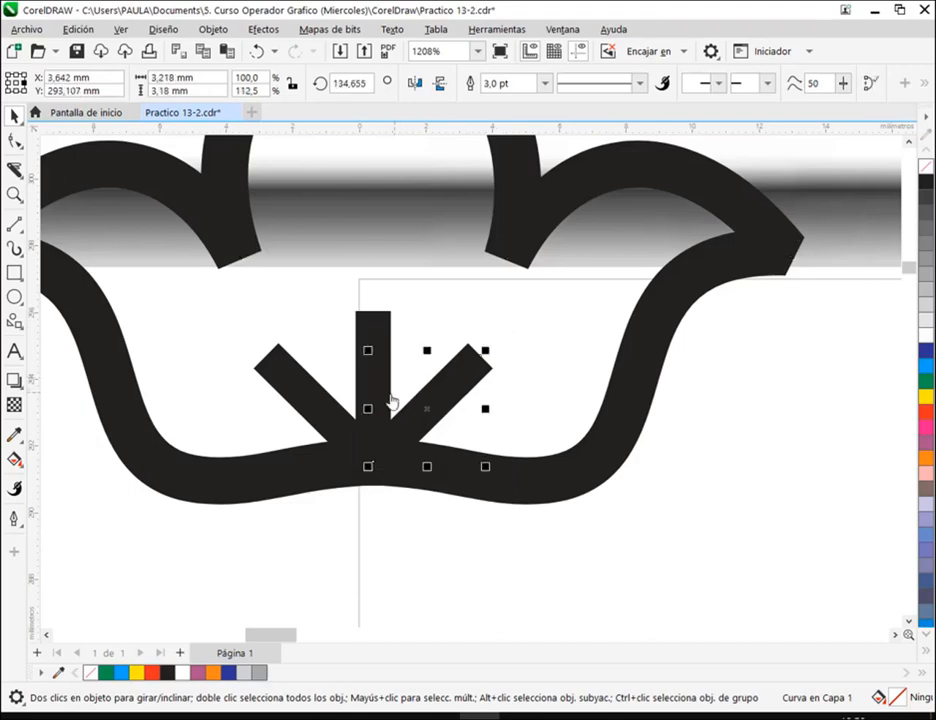
{"action": "key", "text": "Delete"}
Set the tilted stamen's object origin to centre and back to middle-right, then try duplicating the stamen and undo the duplicate
{"action": "left_click", "coordinate": [318, 405]}
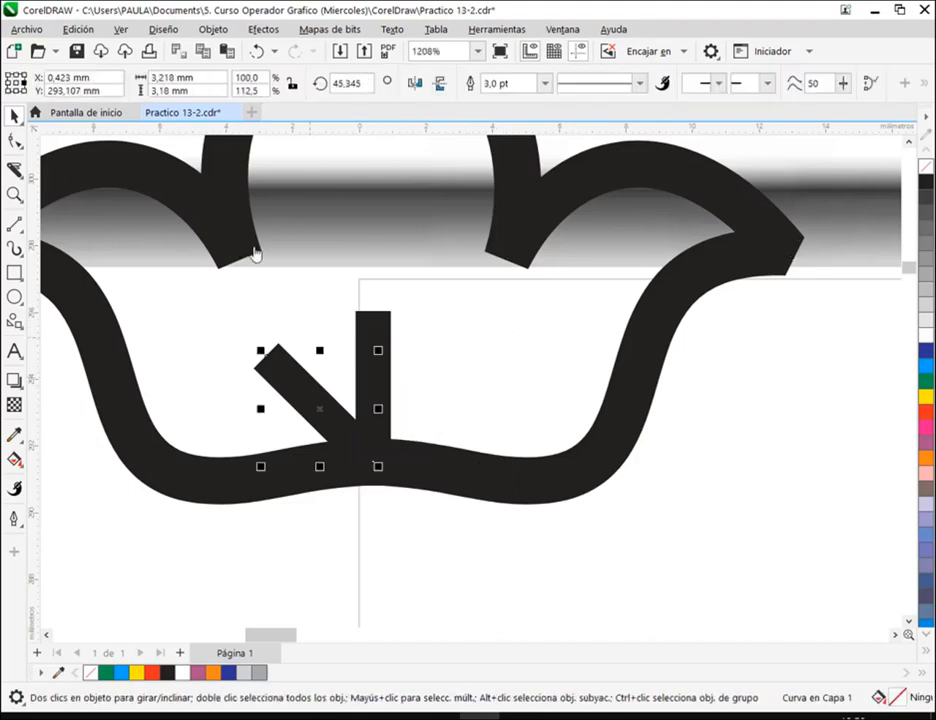
{"action": "left_click", "coordinate": [12, 82]}
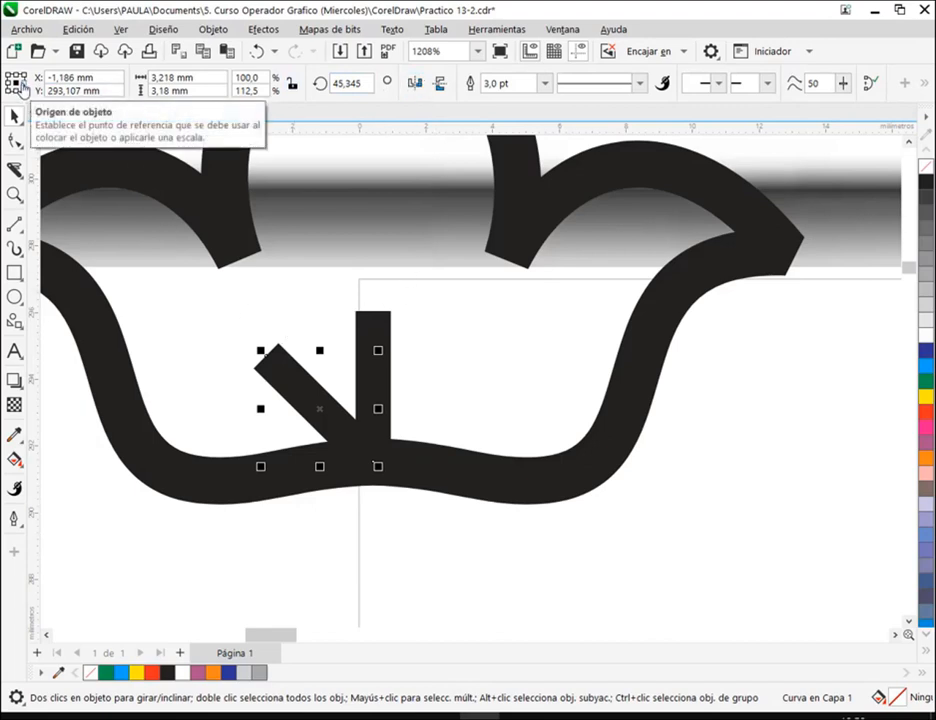
{"action": "left_click", "coordinate": [25, 88]}
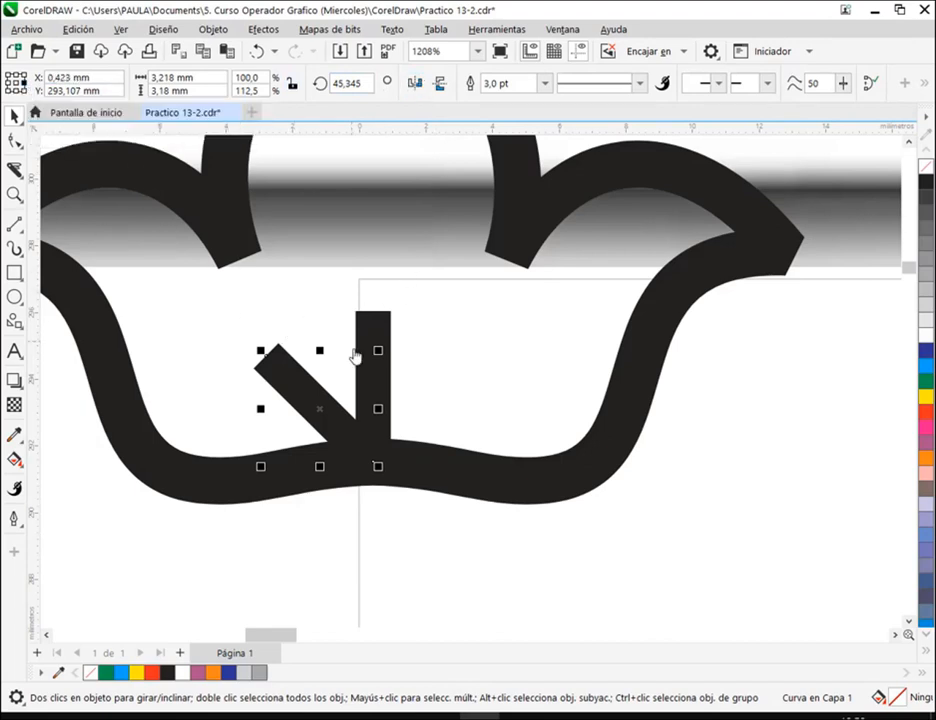
{"action": "key", "text": "ctrl+d"}
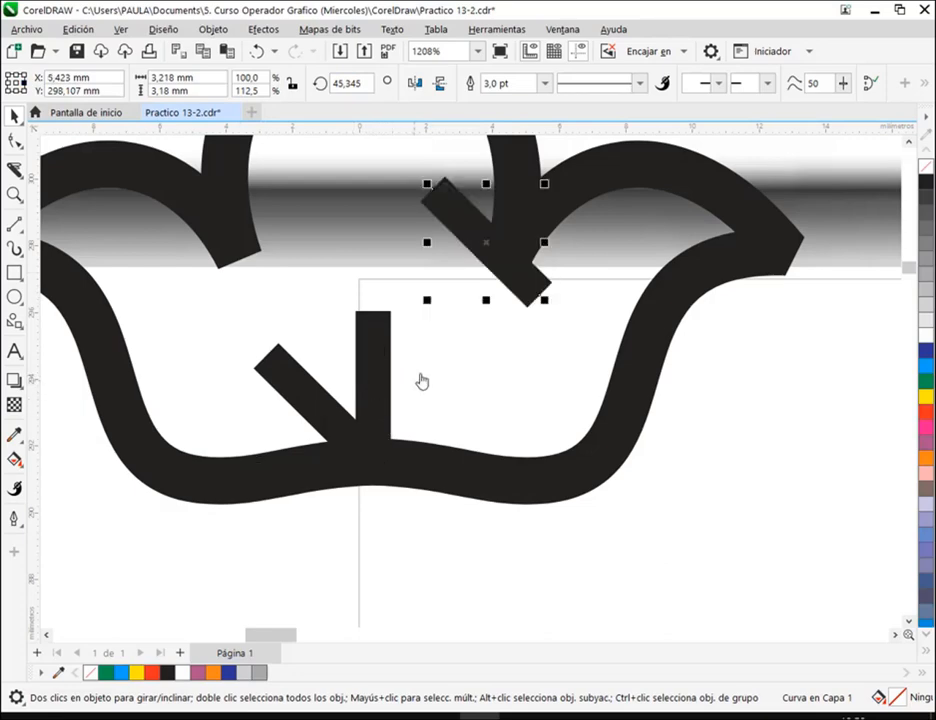
{"action": "key", "text": "ctrl+z"}
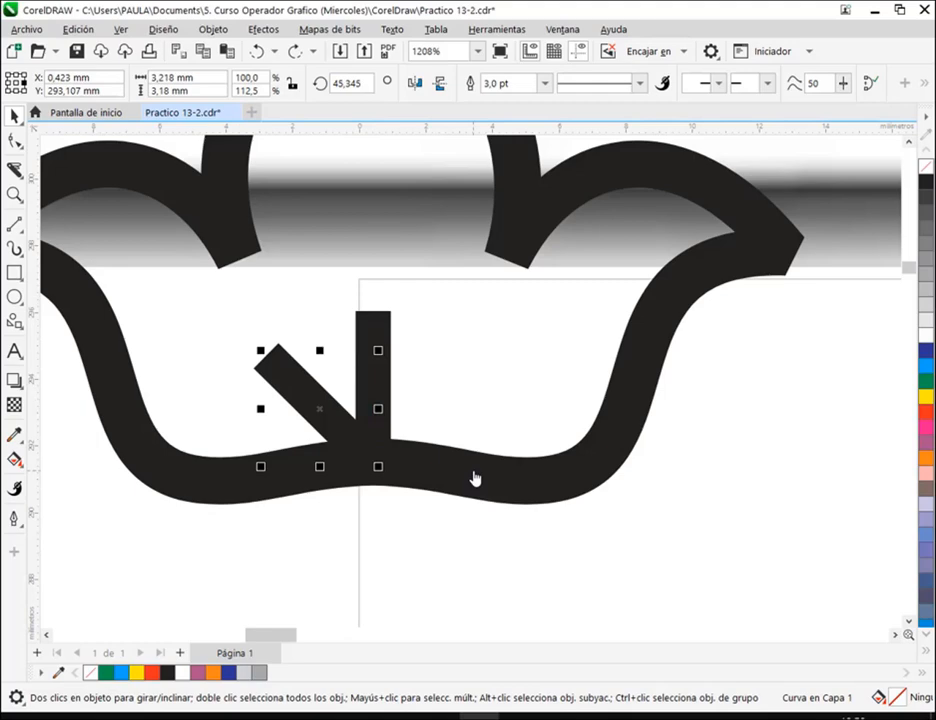
Mirror a copy of the tilted stamen horizontally, keeping the original, so the flower has three stamens
{"action": "left_click", "coordinate": [414, 84]}
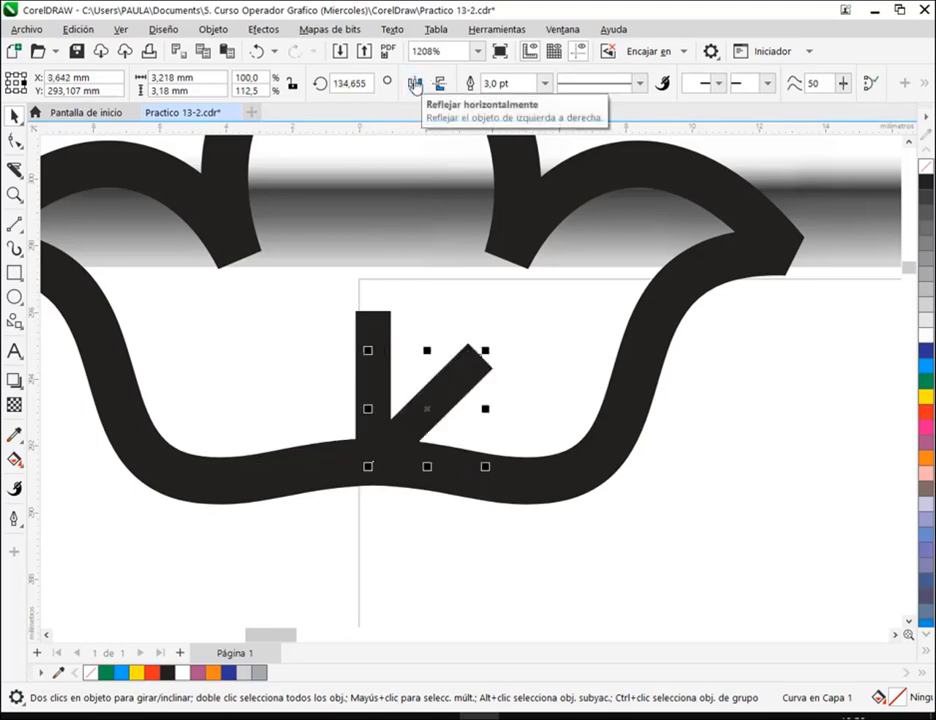
{"action": "key", "text": "ctrl+z"}
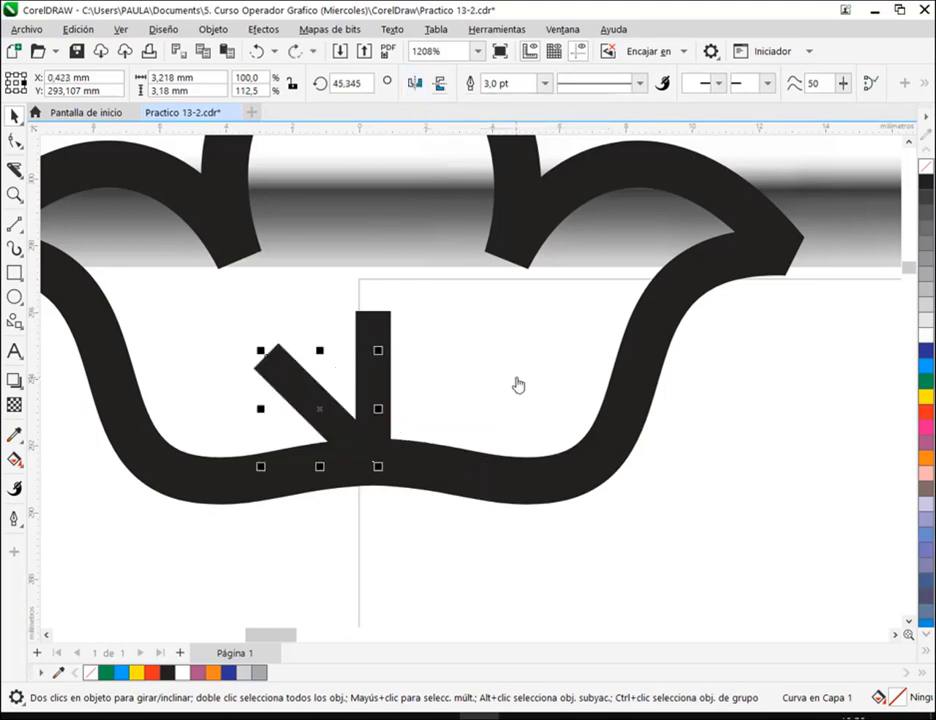
{"action": "left_click", "coordinate": [414, 89]}
{"action": "left_click", "coordinate": [690, 555]}
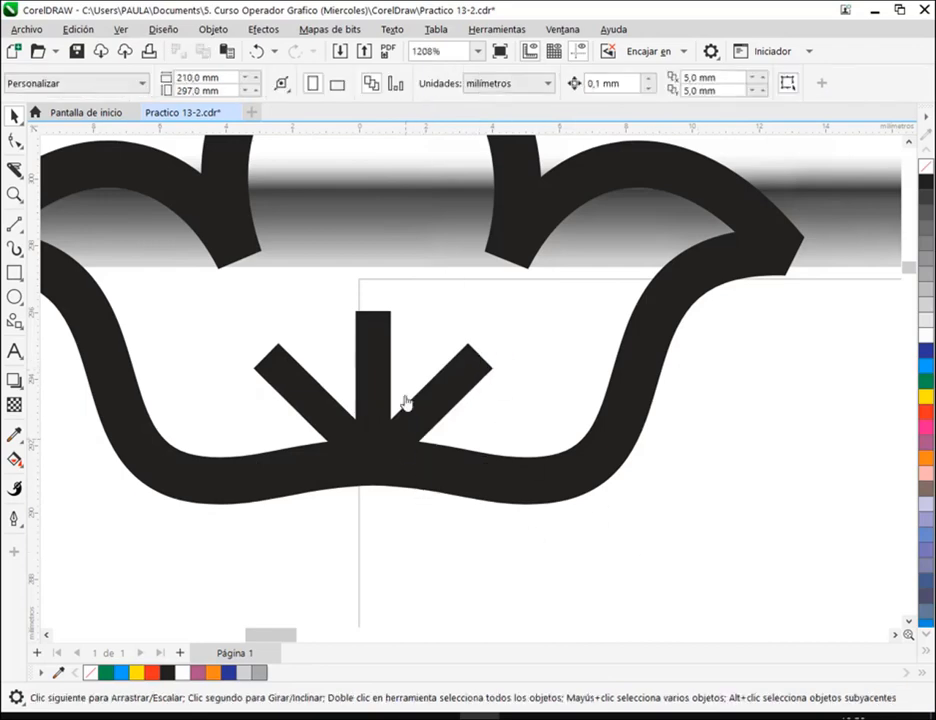
Group the flower's outline and three stamens, and move the group so its base sits on the free end of the stem
{"action": "scroll", "coordinate": [459, 420], "scroll_direction": "down", "scroll_amount": 1}
{"action": "scroll", "coordinate": [459, 421], "scroll_direction": "down", "scroll_amount": 2}
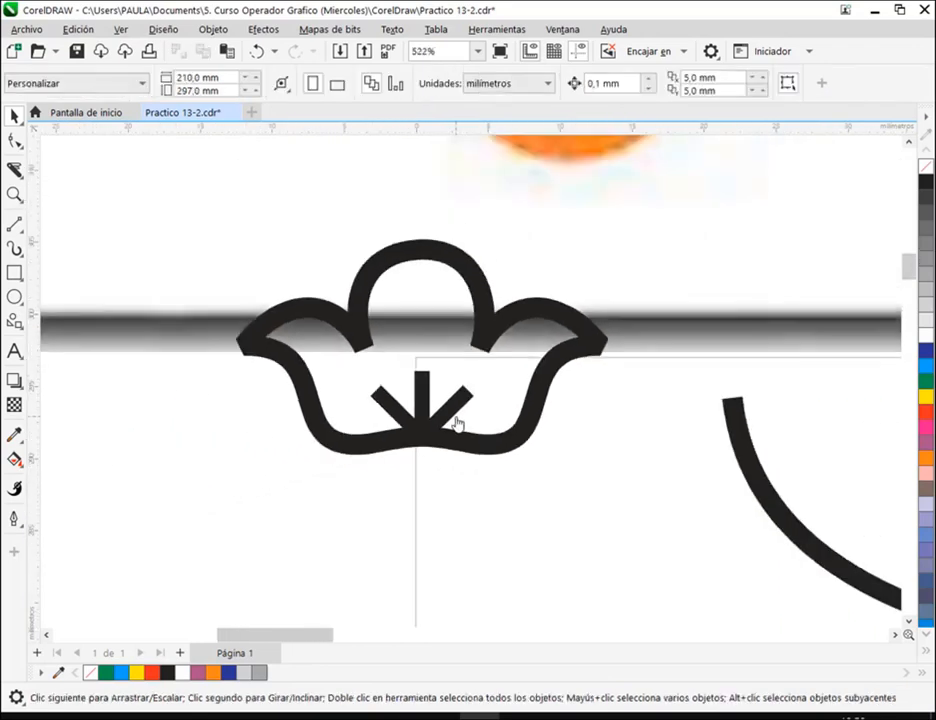
{"action": "scroll", "coordinate": [457, 422], "scroll_direction": "down", "scroll_amount": 2}
{"action": "scroll", "coordinate": [480, 480], "scroll_direction": "down", "scroll_amount": 1}
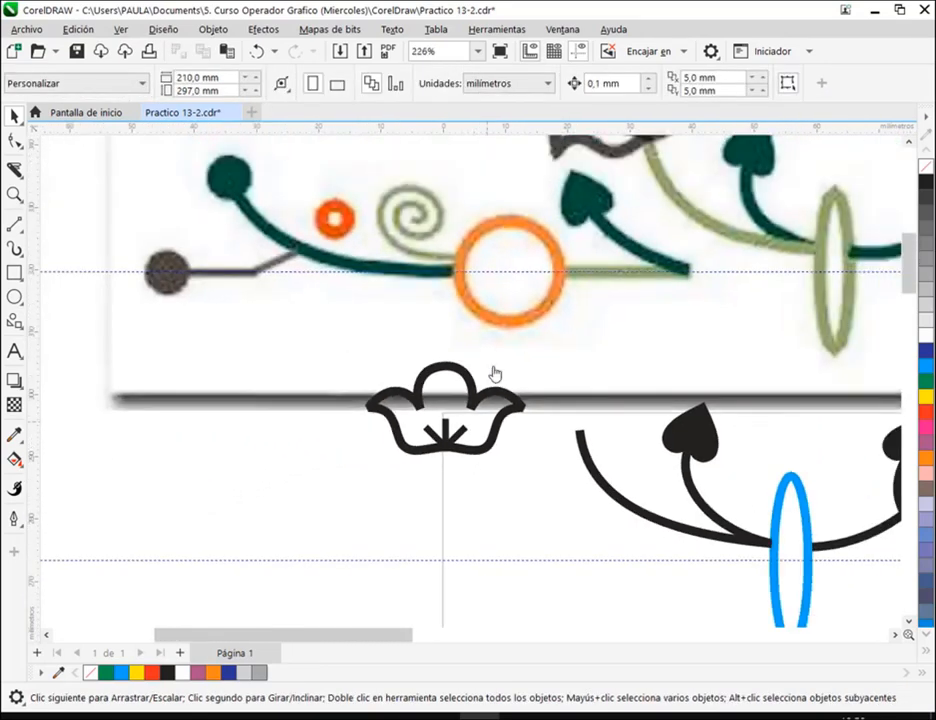
{"action": "scroll", "coordinate": [480, 443], "scroll_direction": "down", "scroll_amount": 1}
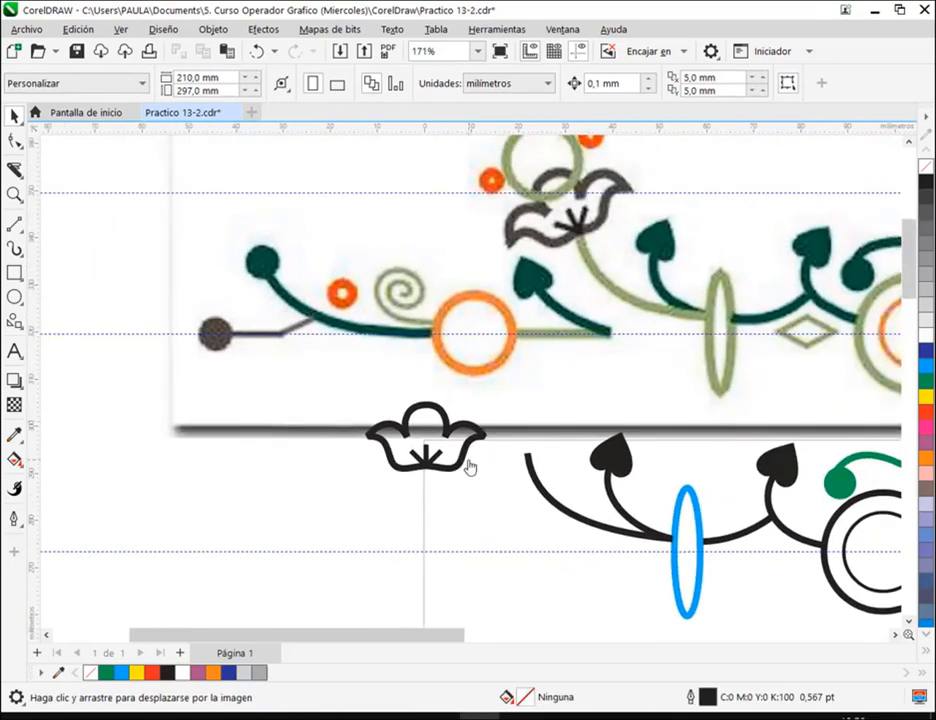
{"action": "left_click_drag", "start_coordinate": [345, 518], "coordinate": [516, 382]}
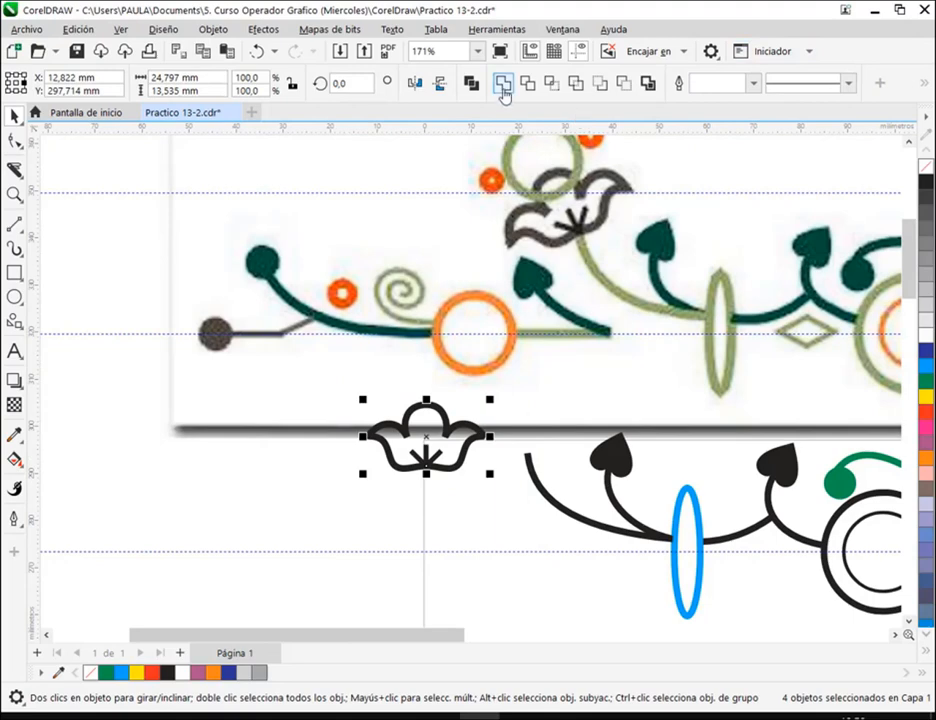
{"action": "right_click", "coordinate": [413, 418]}
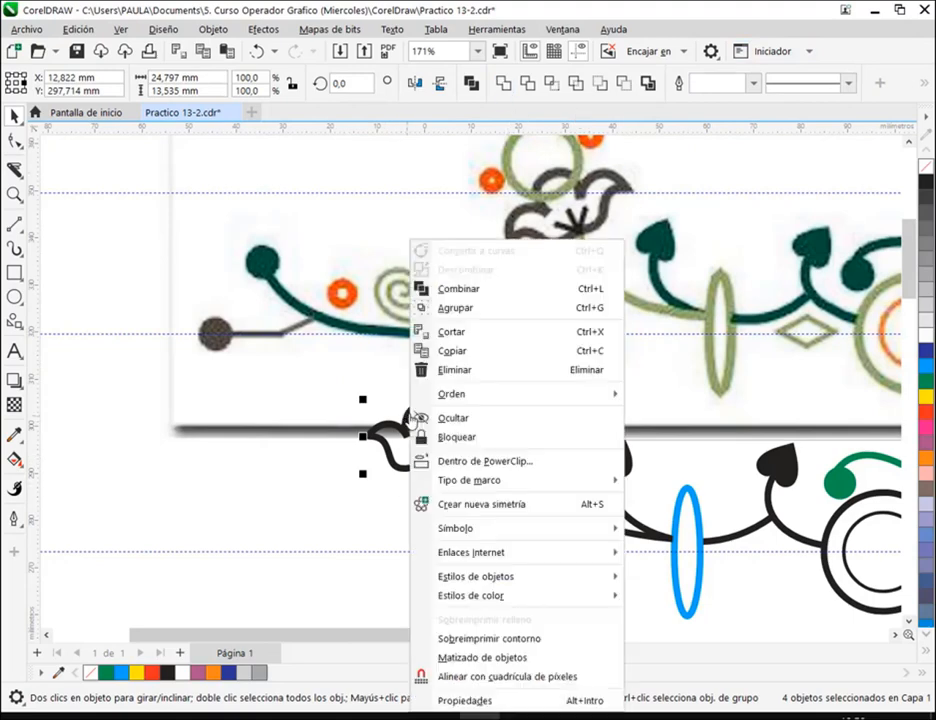
{"action": "left_click", "coordinate": [462, 312]}
{"action": "left_click_drag", "start_coordinate": [426, 478], "coordinate": [527, 456]}
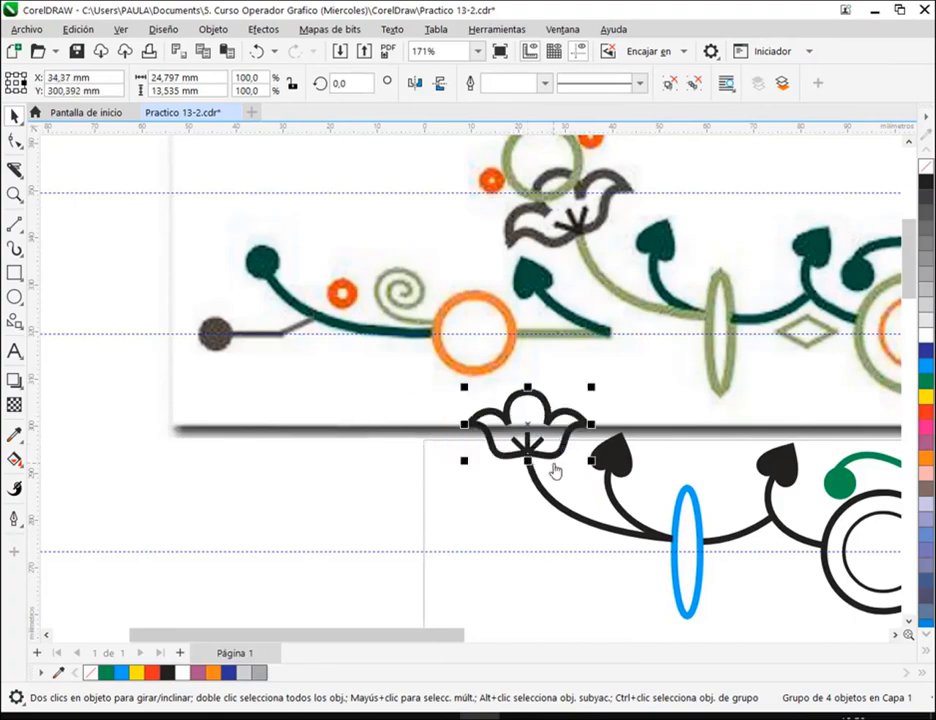
Try tilting the flower group about 25° counter-clockwise around its base, like the reference flower
{"action": "scroll", "coordinate": [547, 464], "scroll_direction": "up", "scroll_amount": 3}
{"action": "scroll", "coordinate": [514, 443], "scroll_direction": "down", "scroll_amount": 2}
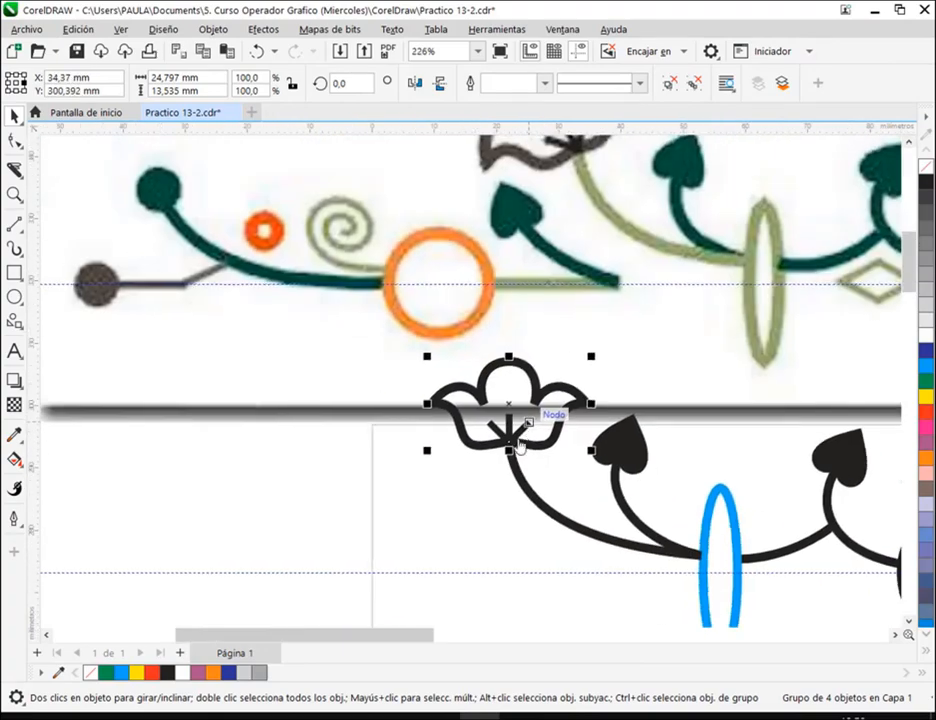
{"action": "left_click_drag", "start_coordinate": [518, 438], "coordinate": [455, 478]}
{"action": "left_click", "coordinate": [465, 452]}
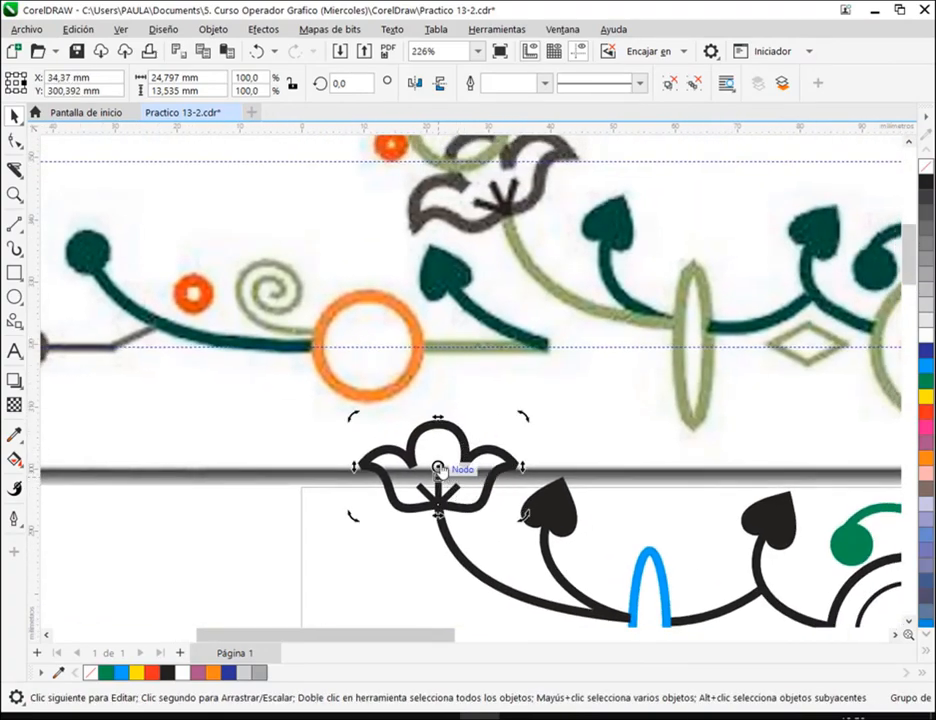
{"action": "left_click_drag", "start_coordinate": [524, 421], "coordinate": [485, 376]}
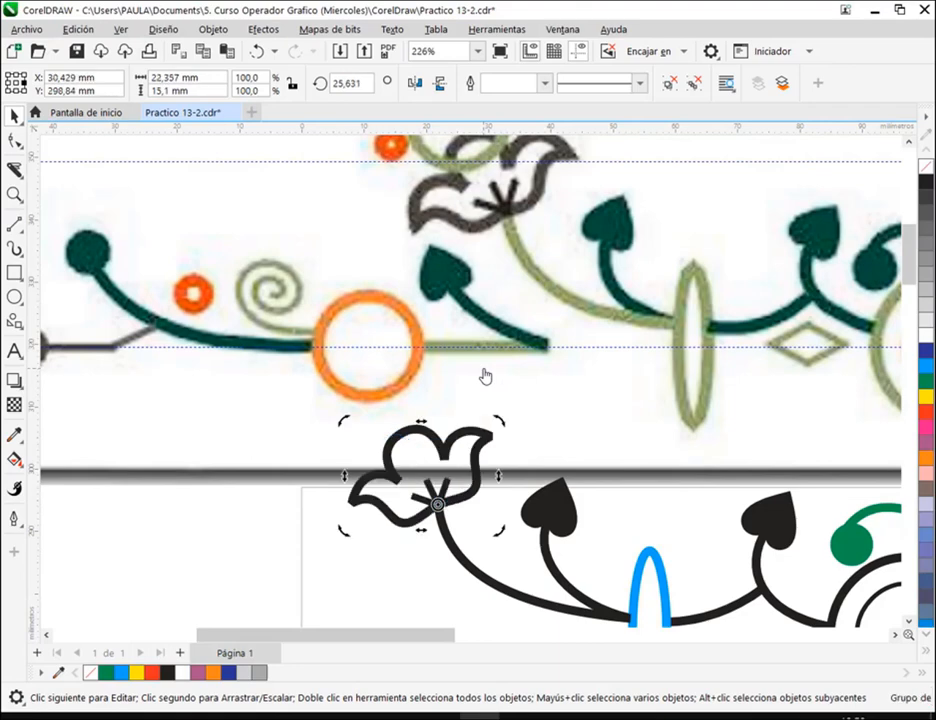
{"action": "left_click_drag", "start_coordinate": [497, 425], "coordinate": [503, 432]}
{"action": "left_click", "coordinate": [634, 460]}
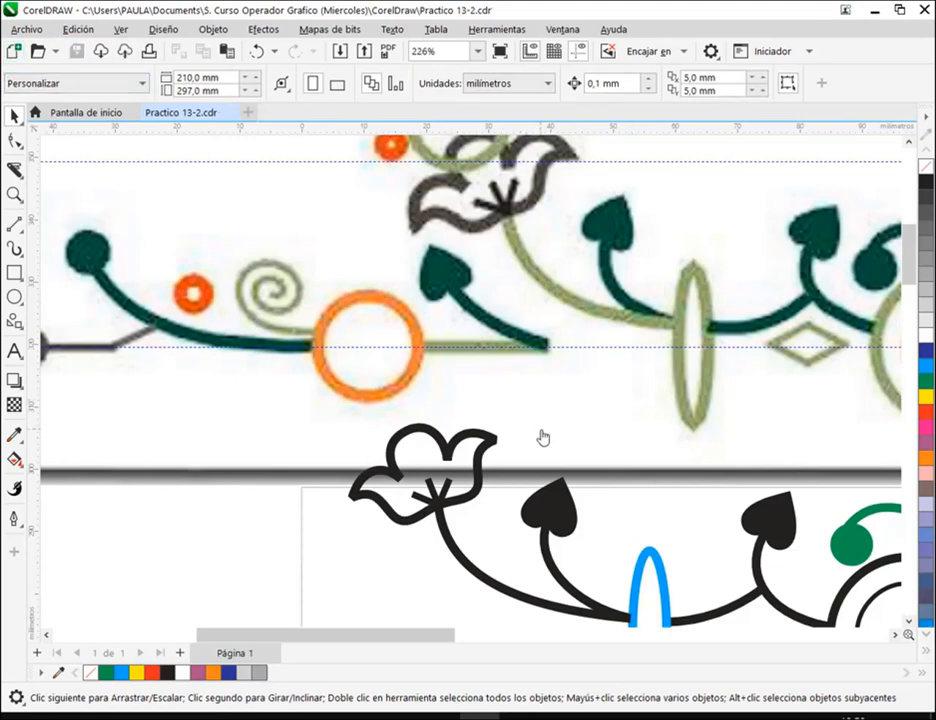
Try drawing a circle about 15.7 mm across over the tilted flower, and undo it together with the flower's rotation
{"action": "scroll", "coordinate": [541, 437], "scroll_direction": "down", "scroll_amount": 3}
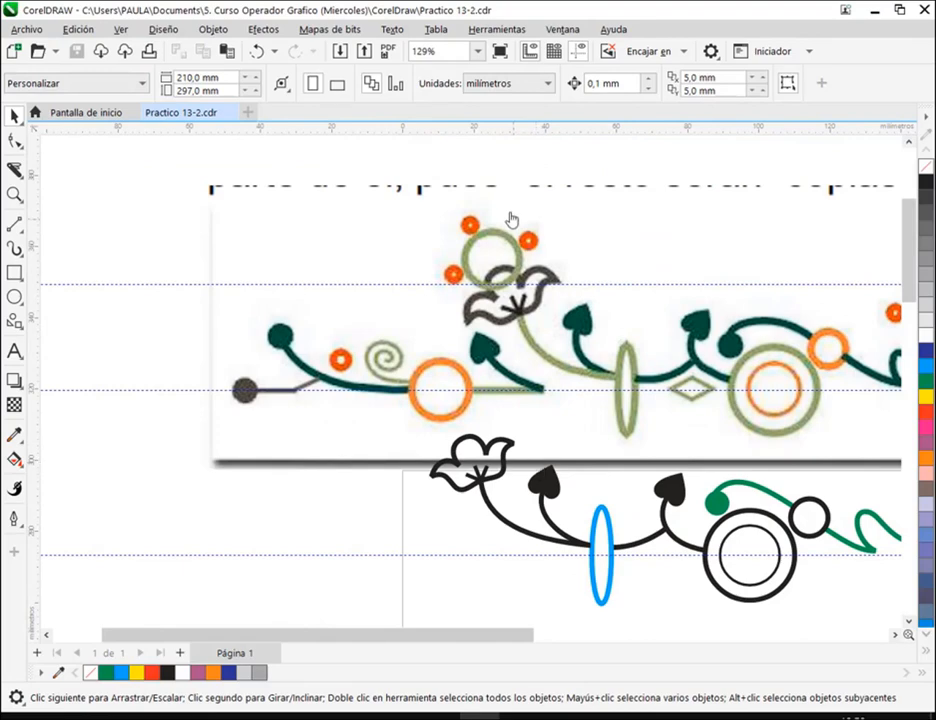
{"action": "scroll", "coordinate": [467, 448], "scroll_direction": "up", "scroll_amount": 1}
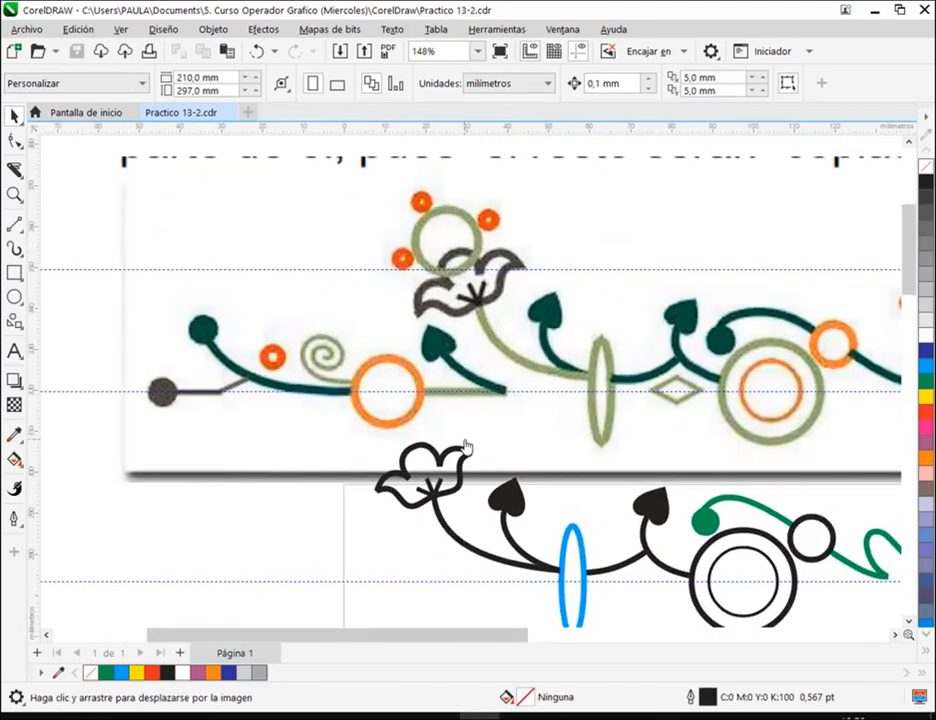
{"action": "left_click", "coordinate": [14, 296]}
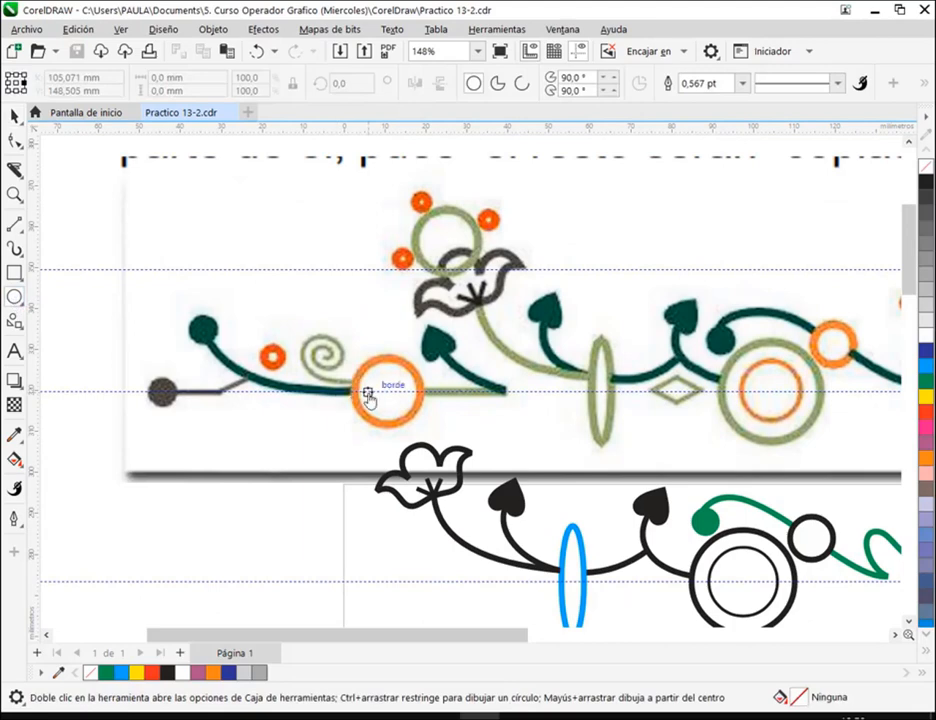
{"action": "left_click_drag", "start_coordinate": [387, 379], "coordinate": [405, 435]}
{"action": "key", "text": "space"}
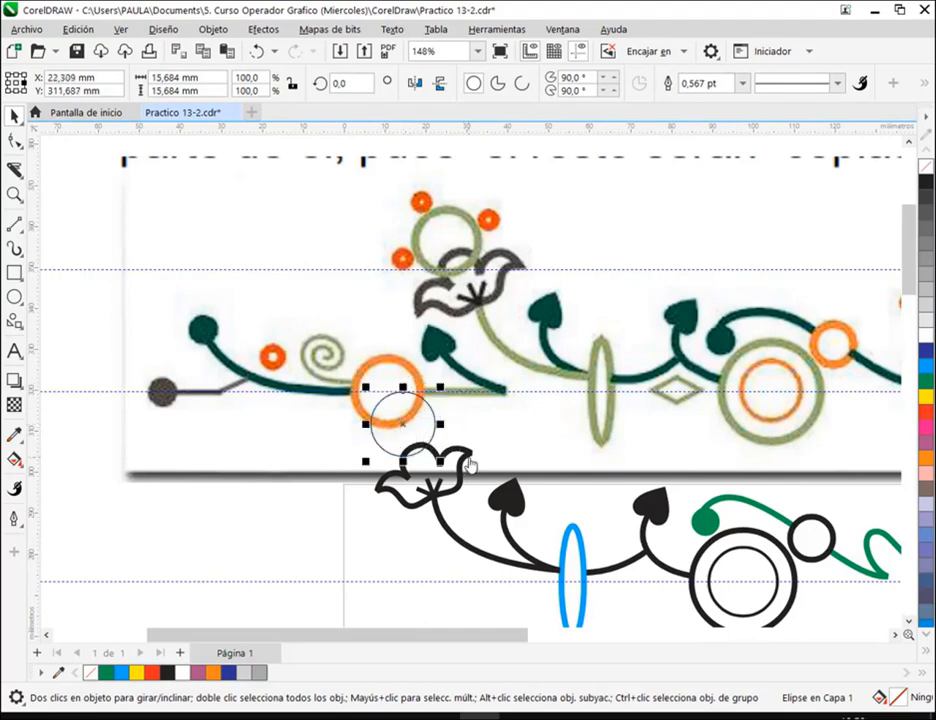
{"action": "key", "text": "ctrl+z"}
{"action": "key", "text": "ctrl+z"}
{"action": "key", "text": "ctrl+z"}
Move the upright flower group to the empty area beside the reference flower and add a vertical guideline through its centre
{"action": "left_click_drag", "start_coordinate": [434, 477], "coordinate": [495, 358]}
{"action": "scroll", "coordinate": [497, 355], "scroll_direction": "up", "scroll_amount": 1}
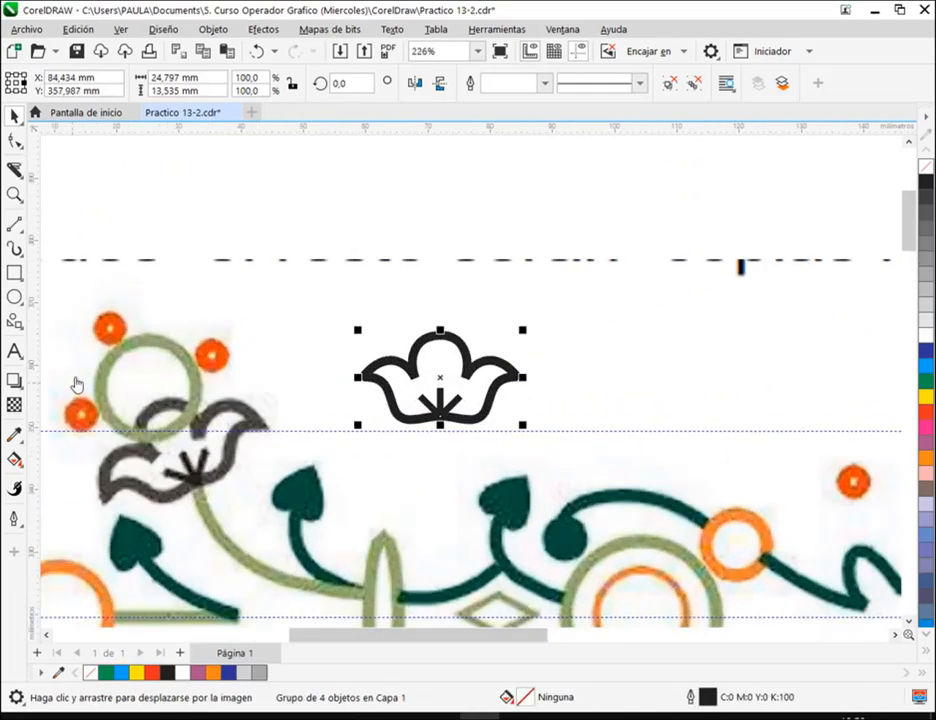
{"action": "left_click_drag", "start_coordinate": [34, 314], "coordinate": [441, 375]}
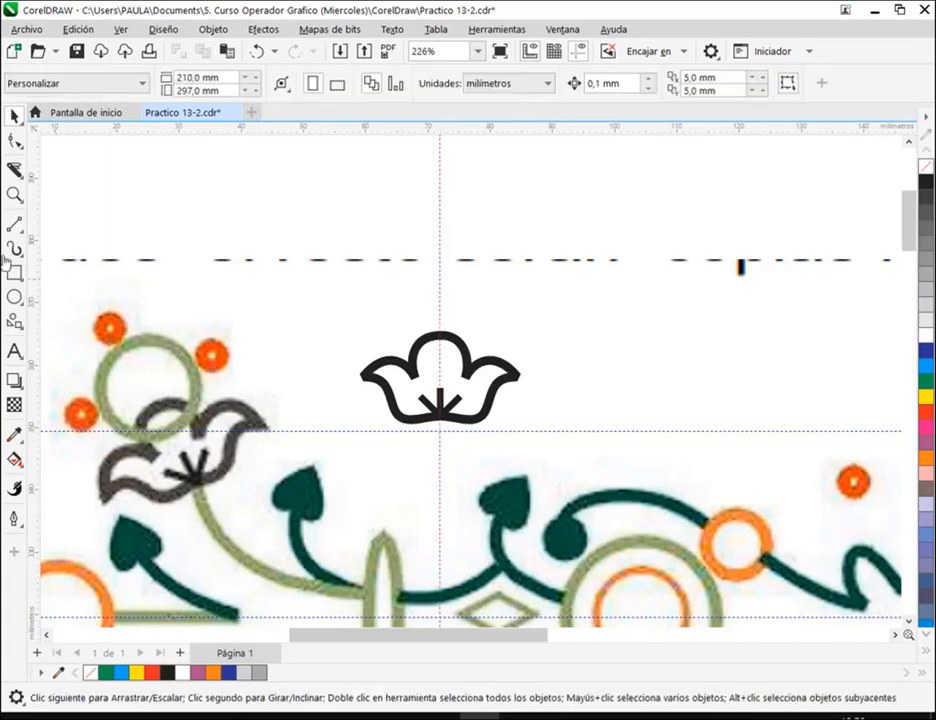
Draw a circle about 19.2 mm across, centred on the vertical guideline and overlapping the flower's top petal
{"action": "left_click", "coordinate": [15, 297]}
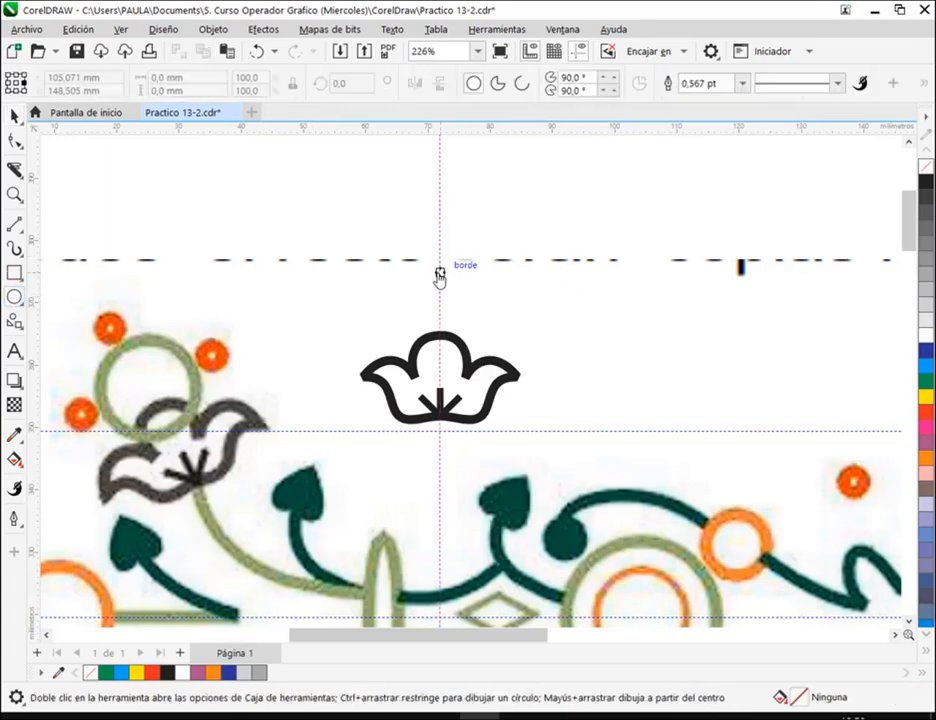
{"action": "left_click_drag", "start_coordinate": [380, 245], "coordinate": [502, 368]}
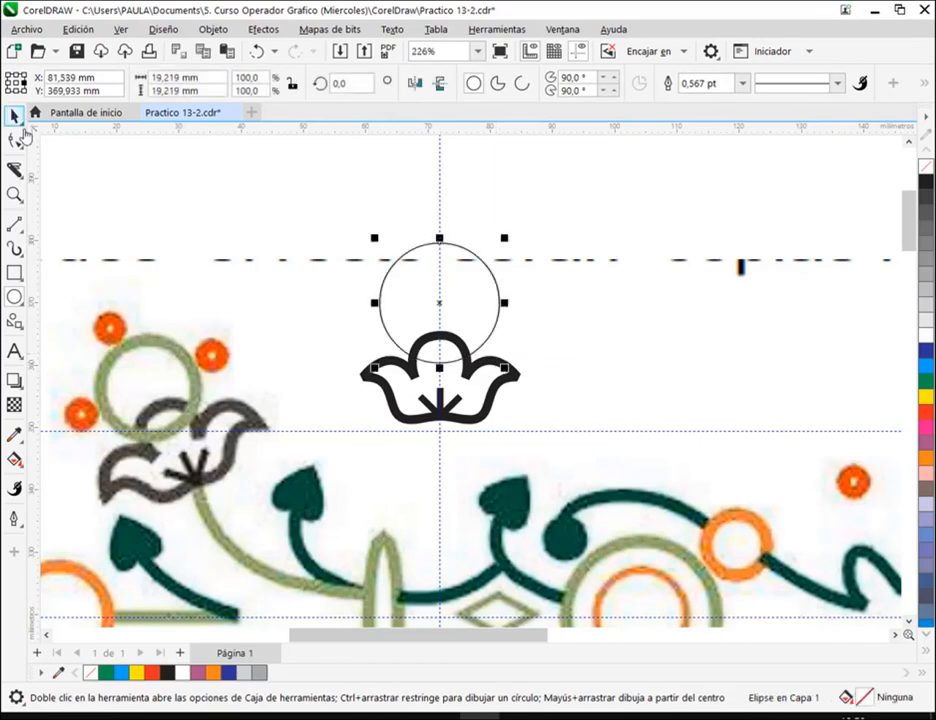
{"action": "left_click", "coordinate": [15, 116]}
{"action": "mouse_move", "coordinate": [439, 305]}
{"action": "left_mouse_down"}
{"action": "mouse_move", "coordinate": [440, 292]}
{"action": "mouse_move", "coordinate": [440, 304]}
{"action": "left_mouse_up"}
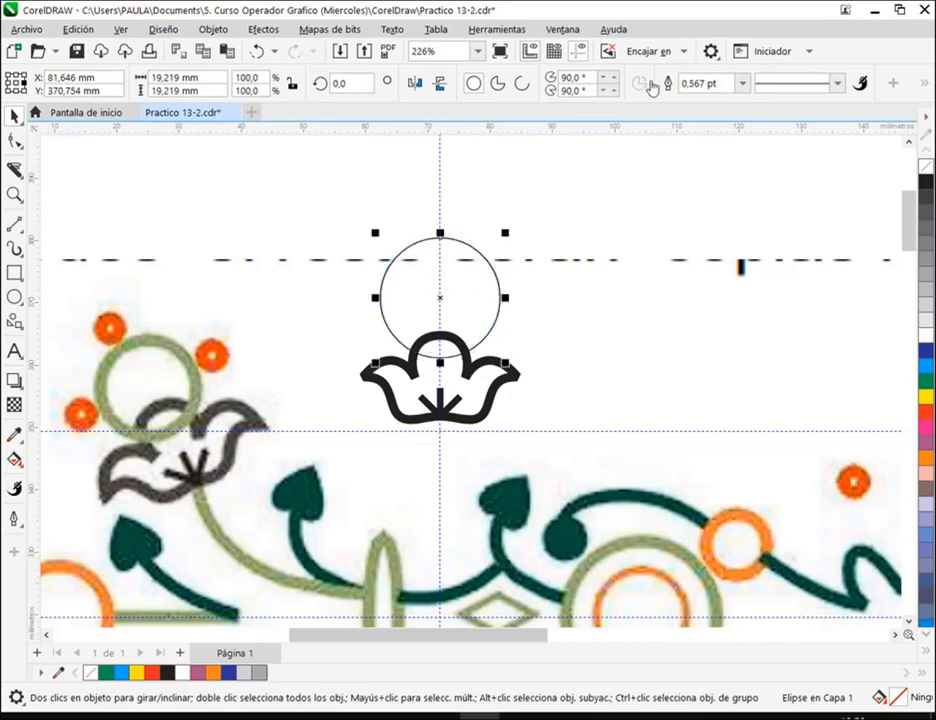
Set the circle's outline width to 4.0 pt and lower it slightly further over the flower's top petal
{"action": "left_click", "coordinate": [742, 83]}
{"action": "left_click", "coordinate": [689, 201]}
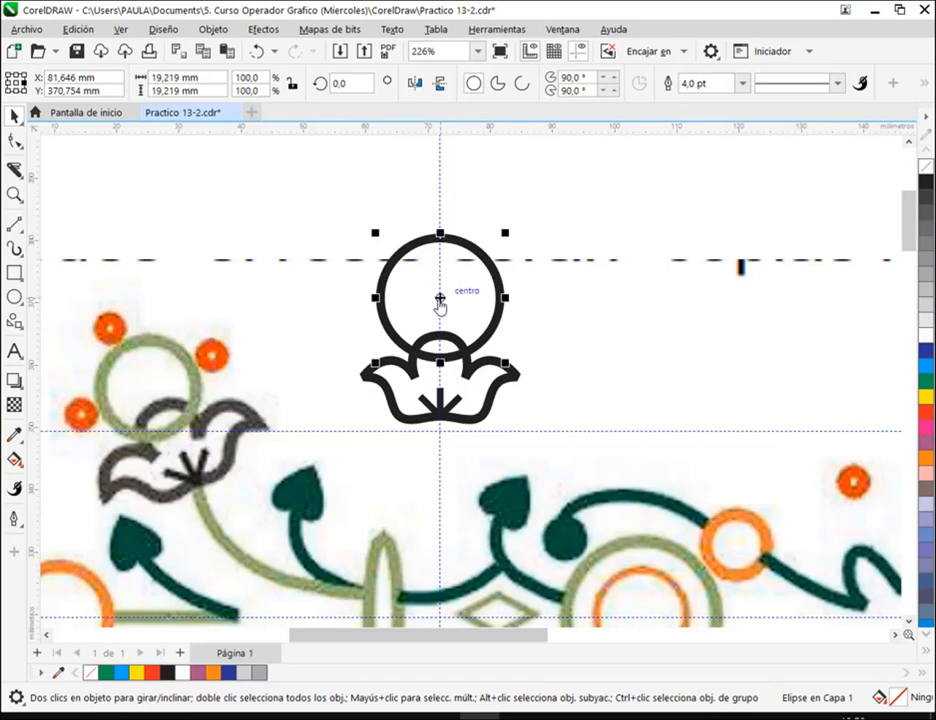
{"action": "left_click_drag", "start_coordinate": [440, 303], "coordinate": [439, 313]}
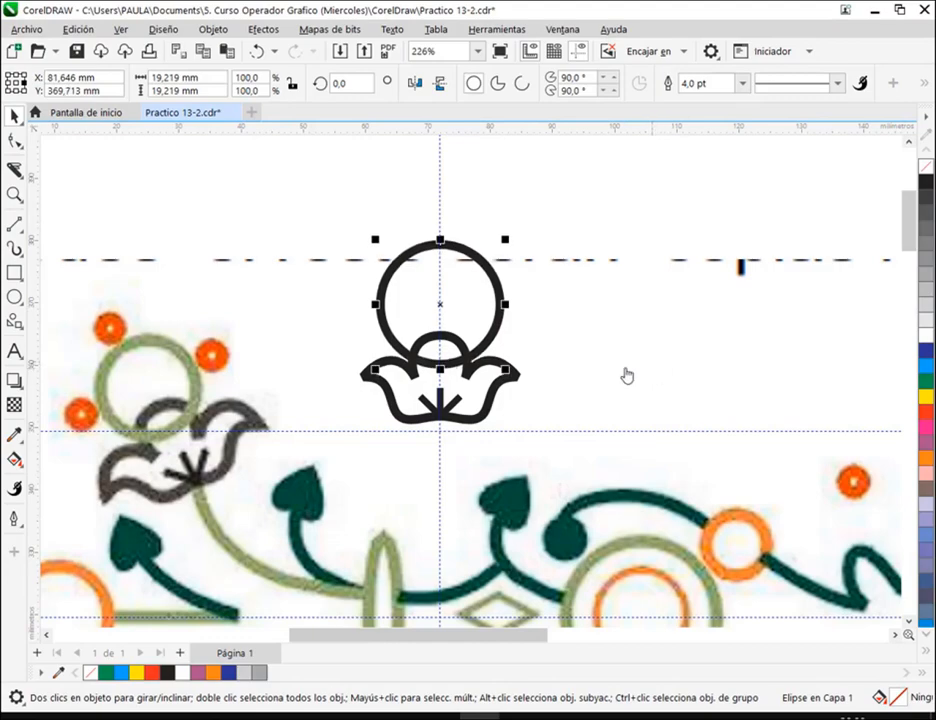
{"action": "left_click", "coordinate": [233, 388]}
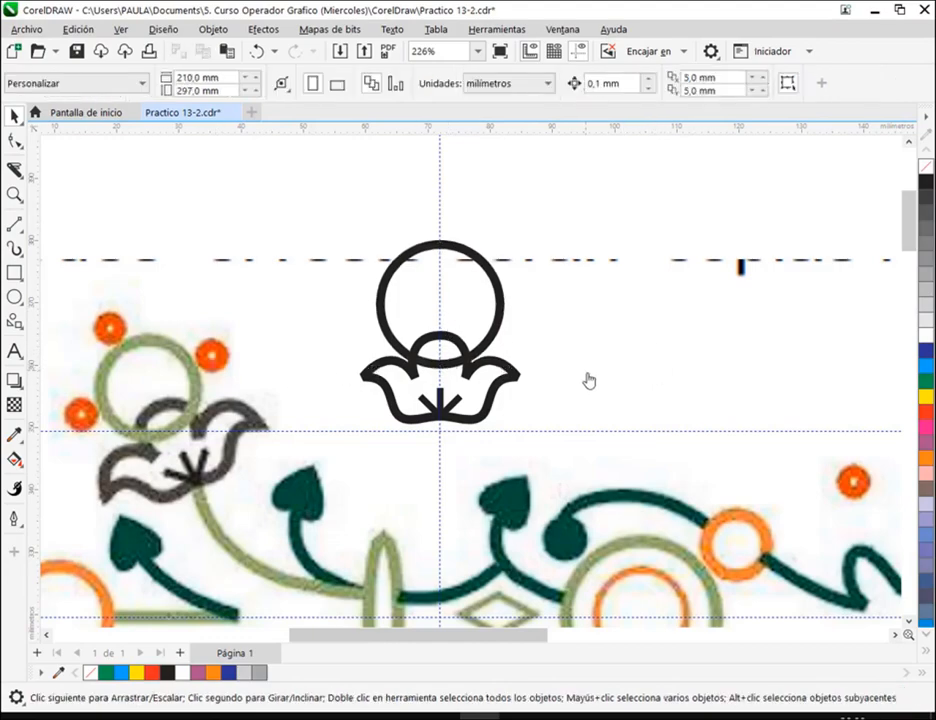
Bring a red-and-yellow dot from the right end of the redrawn ornament to the right side of the flower's circle
{"action": "scroll", "coordinate": [586, 375], "scroll_direction": "down", "scroll_amount": 2}
{"action": "left_click_drag", "start_coordinate": [720, 430], "coordinate": [408, 324]}
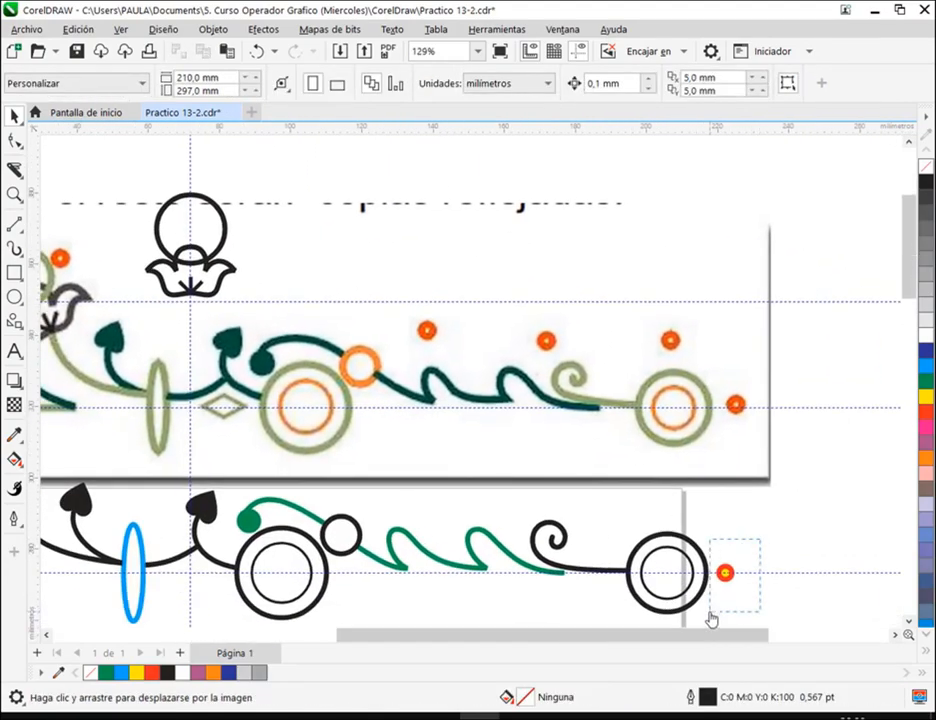
{"action": "left_click", "coordinate": [722, 576]}
{"action": "left_click_drag", "start_coordinate": [722, 576], "coordinate": [439, 282]}
Add a horizontal guideline through the centre of the flower's circle
{"action": "scroll", "coordinate": [374, 246], "scroll_direction": "up", "scroll_amount": 3}
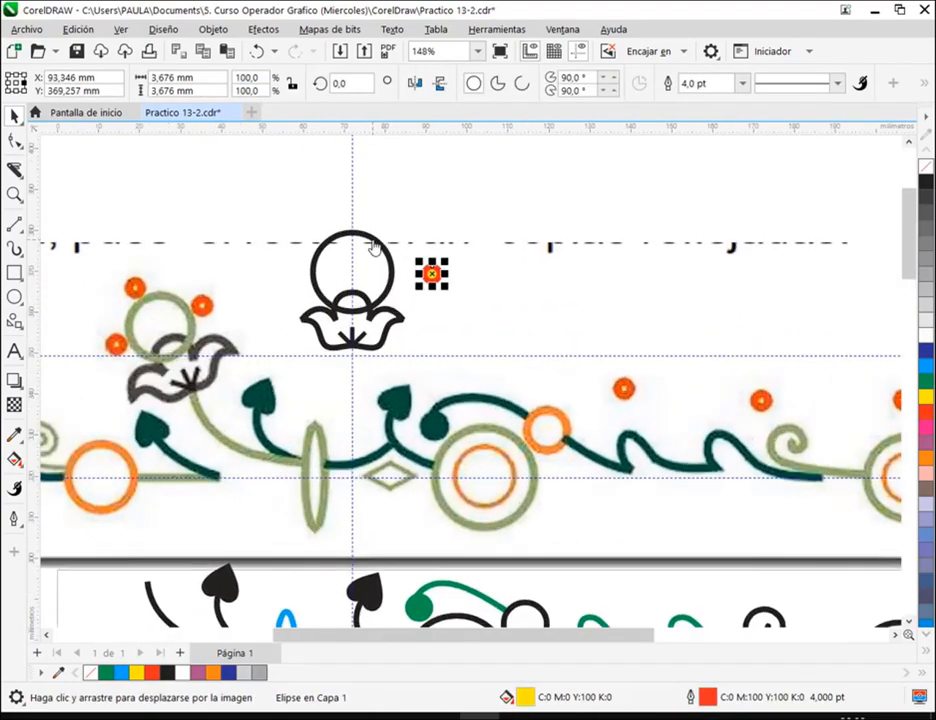
{"action": "left_click", "coordinate": [363, 289]}
{"action": "left_click_drag", "start_coordinate": [363, 133], "coordinate": [331, 306]}
{"action": "left_click_drag", "start_coordinate": [533, 388], "coordinate": [619, 441]}
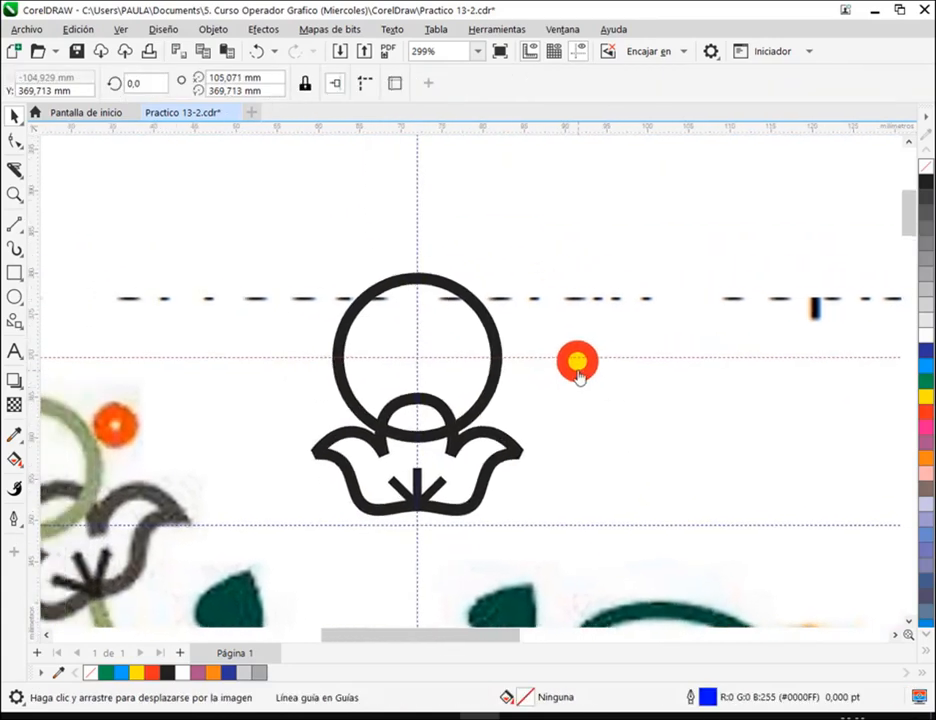
Align the dot on the horizontal guideline and place copies above the circle and on its opposite side
{"action": "left_click", "coordinate": [577, 361]}
{"action": "left_click_drag", "start_coordinate": [577, 362], "coordinate": [418, 237]}
{"action": "left_click", "coordinate": [570, 251]}
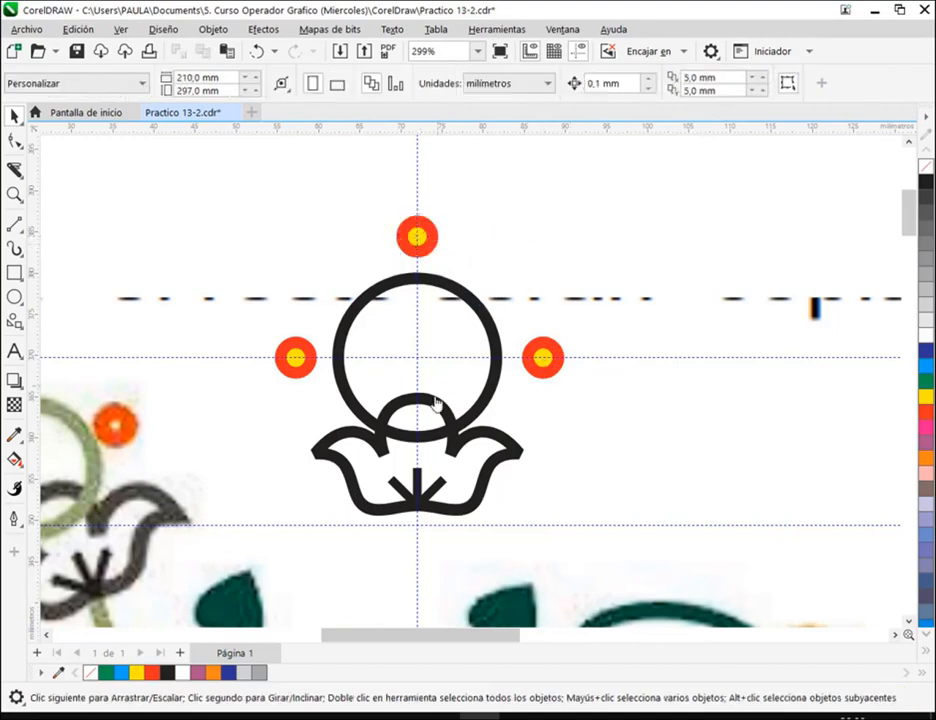
Move the right-hand dot along the horizontal guideline until it just touches the circle's outer edge
{"action": "scroll", "coordinate": [437, 405], "scroll_direction": "down", "scroll_amount": 4}
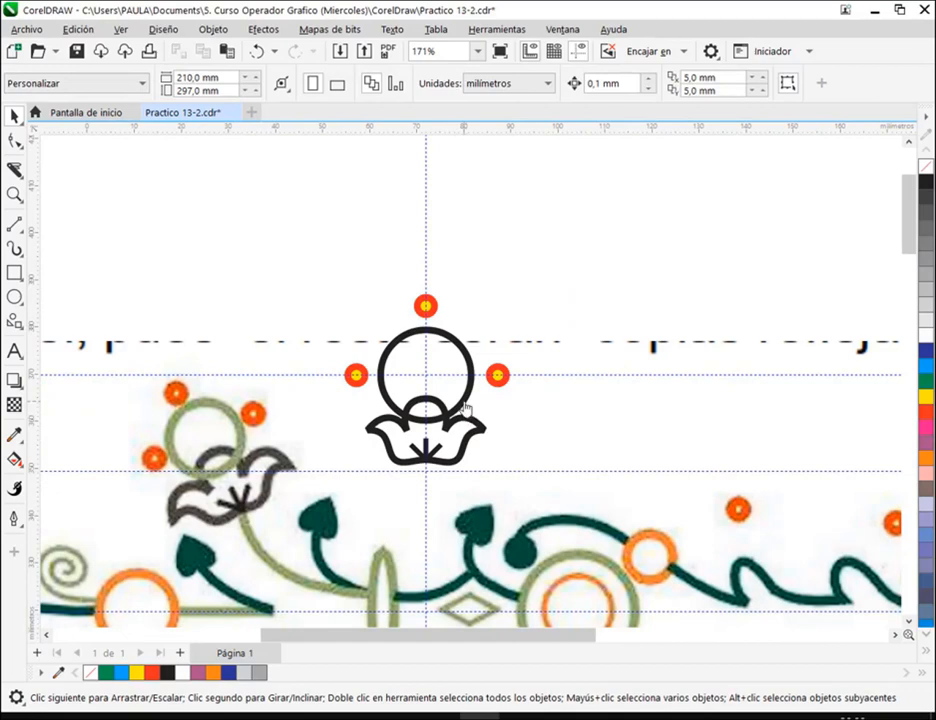
{"action": "scroll", "coordinate": [466, 402], "scroll_direction": "up", "scroll_amount": 1}
{"action": "scroll", "coordinate": [435, 397], "scroll_direction": "up", "scroll_amount": 3}
{"action": "left_click", "coordinate": [610, 341]}
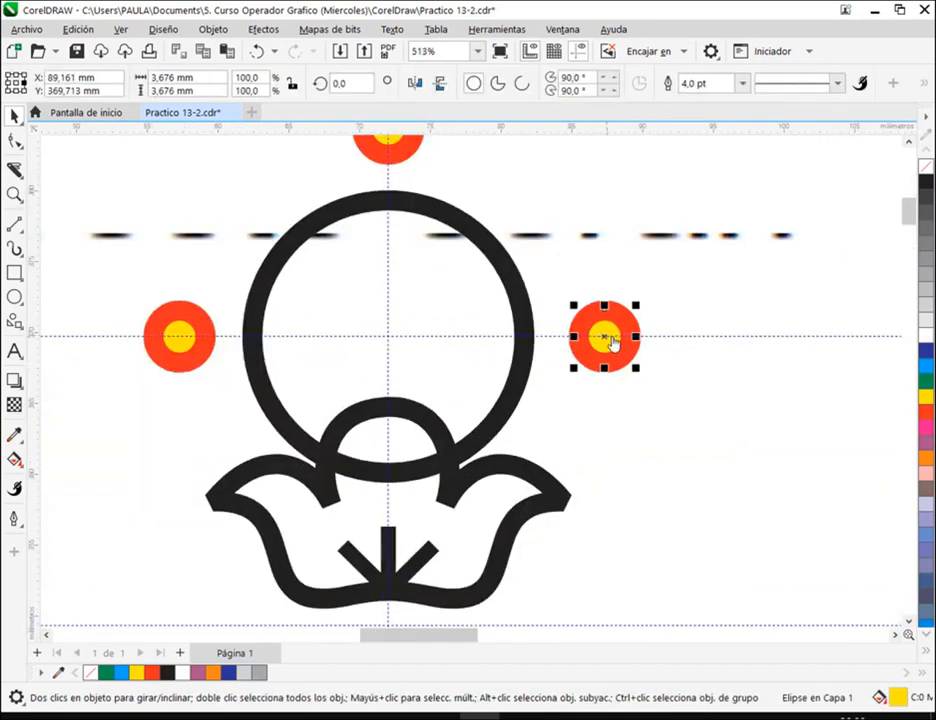
{"action": "left_click", "coordinate": [686, 307]}
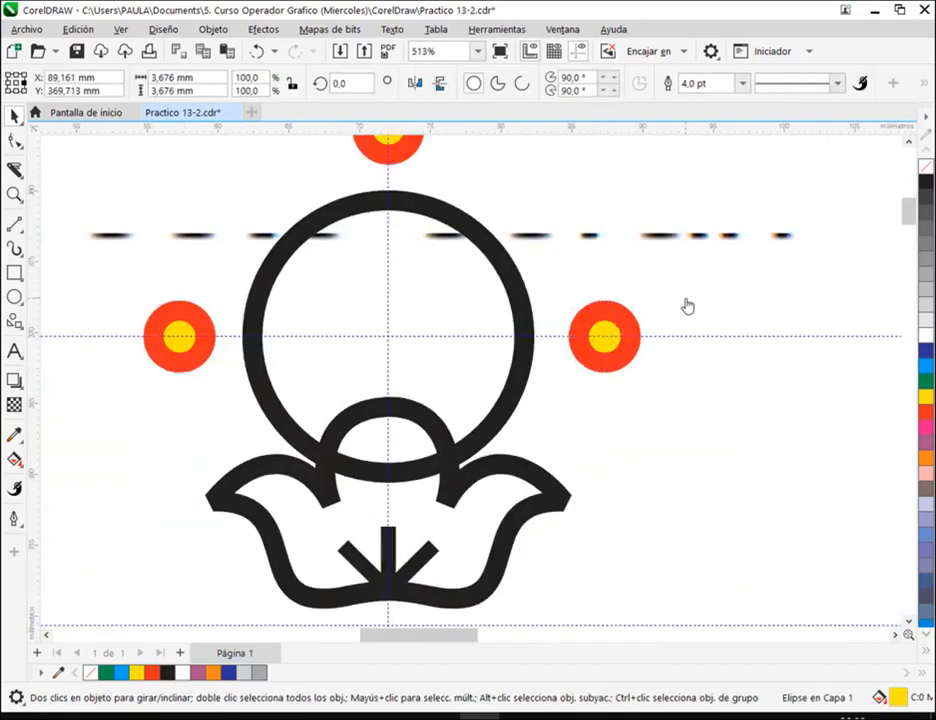
{"action": "left_click", "coordinate": [619, 340]}
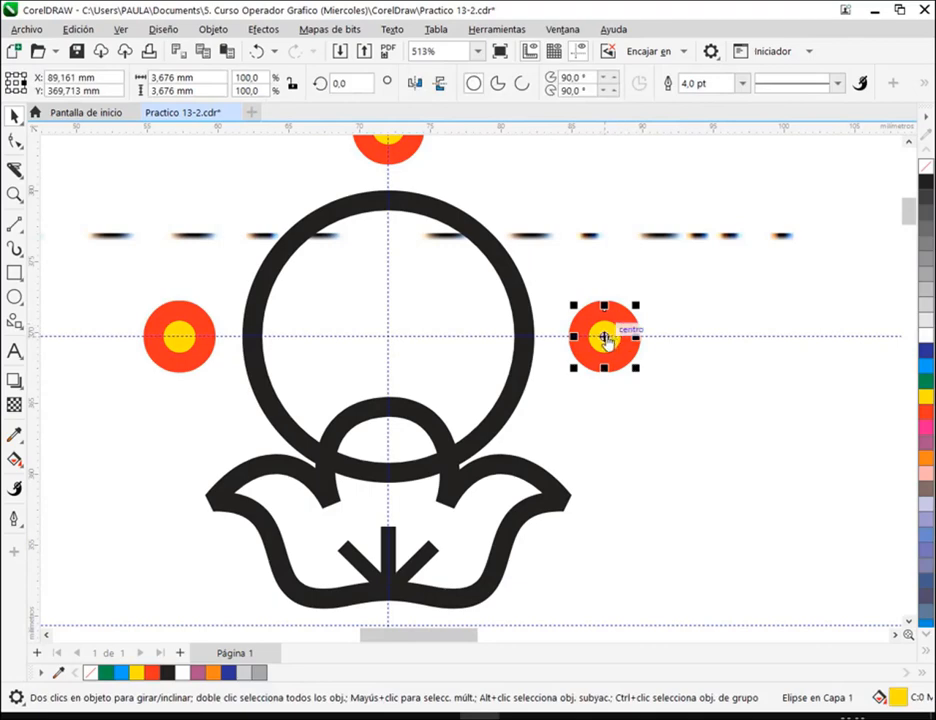
{"action": "left_click_drag", "start_coordinate": [605, 340], "coordinate": [561, 336]}
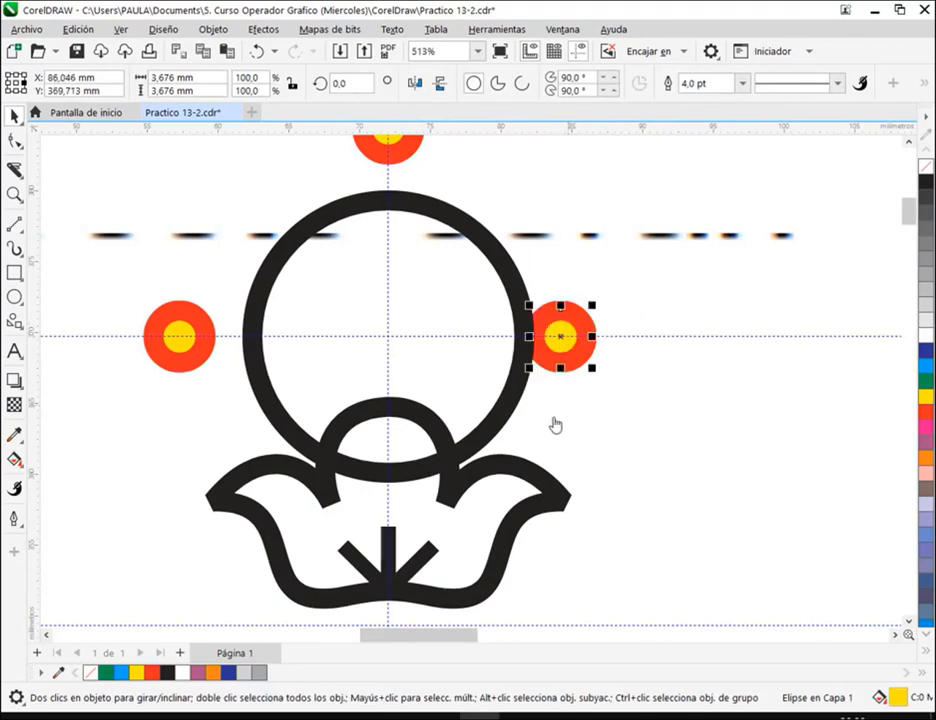
{"action": "key", "text": "Right"}
{"action": "left_click", "coordinate": [635, 420]}
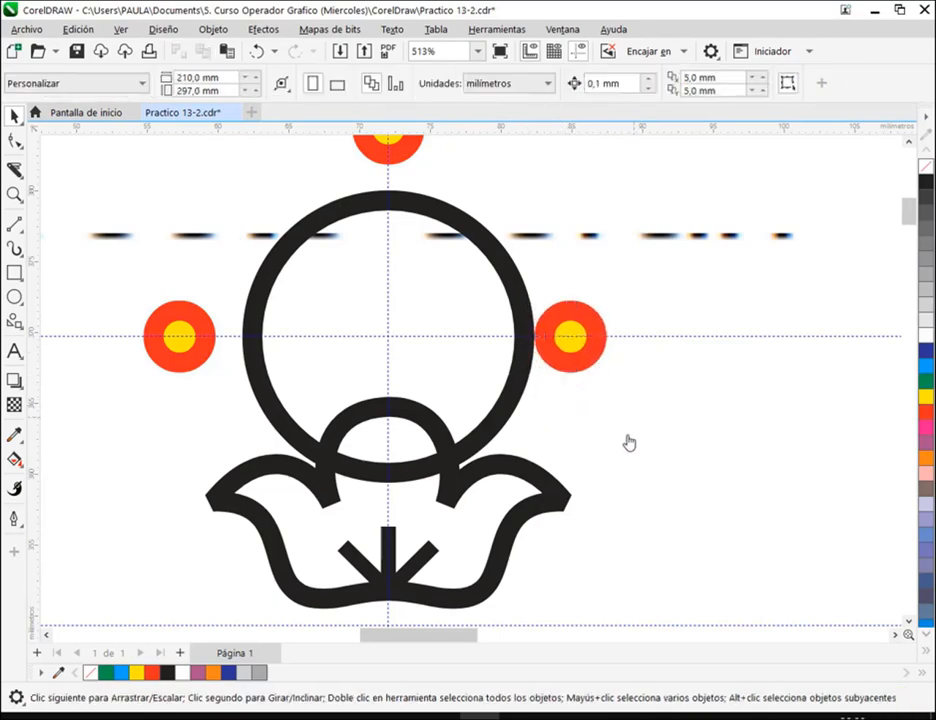
Move the left-hand dot right along the guideline and the top dot down until both touch the circle's outer edge
{"action": "left_click", "coordinate": [178, 321]}
{"action": "key", "text": "Right"}
{"action": "key", "text": "Right"}
{"action": "key", "text": "Right"}
{"action": "key", "text": "Right"}
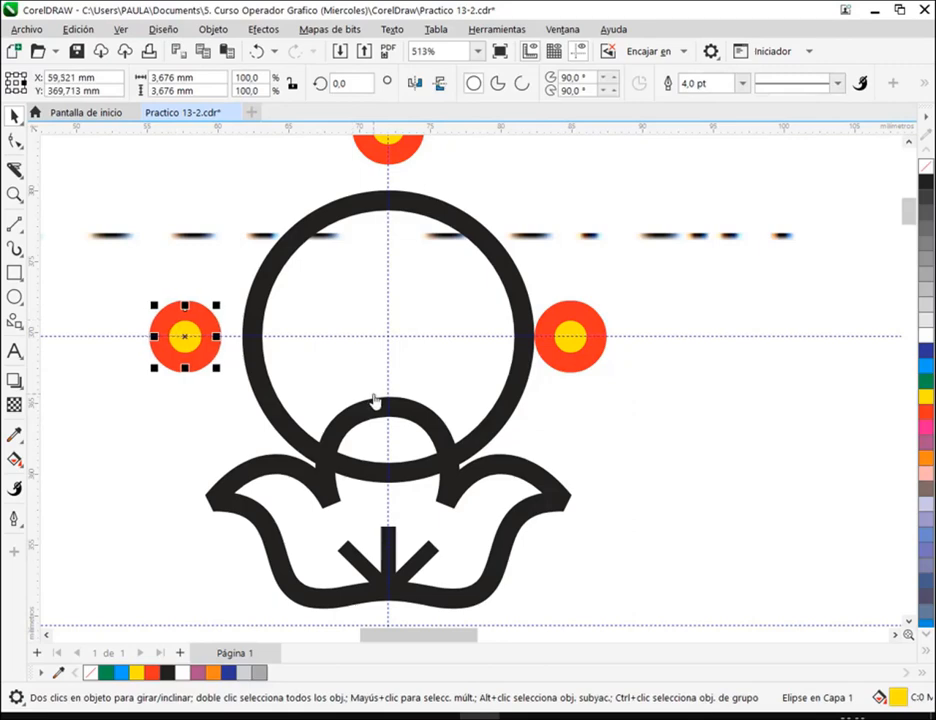
{"action": "key", "text": "Right"}
{"action": "key", "text": "Right"}
{"action": "key", "text": "Right"}
{"action": "key", "text": "Right"}
{"action": "key", "text": "Right"}
{"action": "key", "text": "Right"}
{"action": "key", "text": "Right"}
{"action": "key", "text": "Right"}
{"action": "key", "text": "Right"}
{"action": "key", "text": "Right"}
{"action": "key", "text": "Right"}
{"action": "key", "text": "Right"}
{"action": "key", "text": "Right"}
{"action": "key", "text": "Right"}
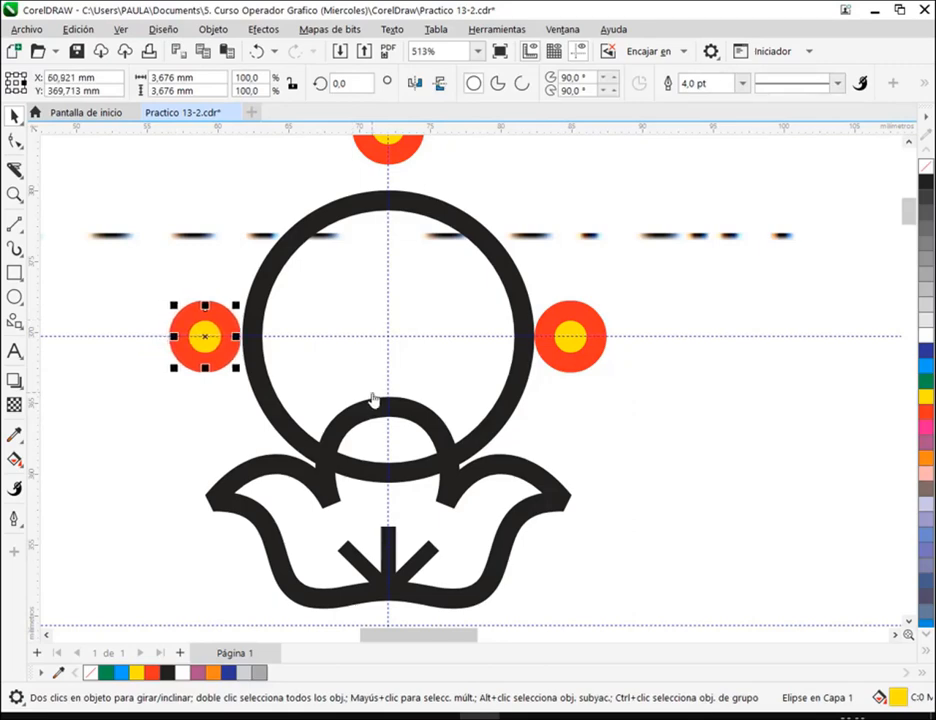
{"action": "left_click", "coordinate": [408, 150]}
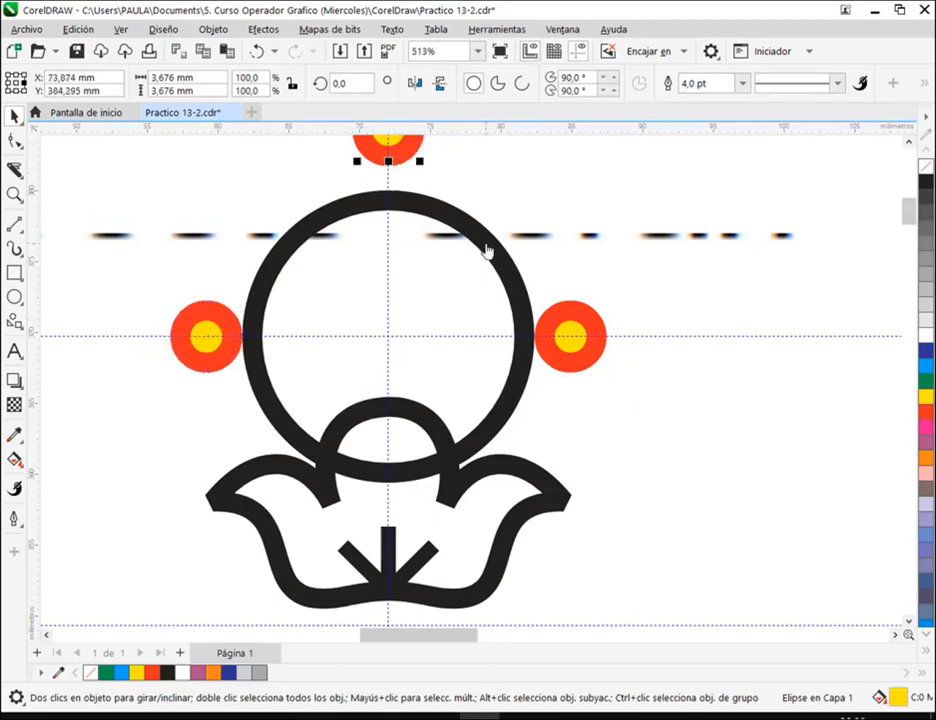
{"action": "key", "text": "Escape"}
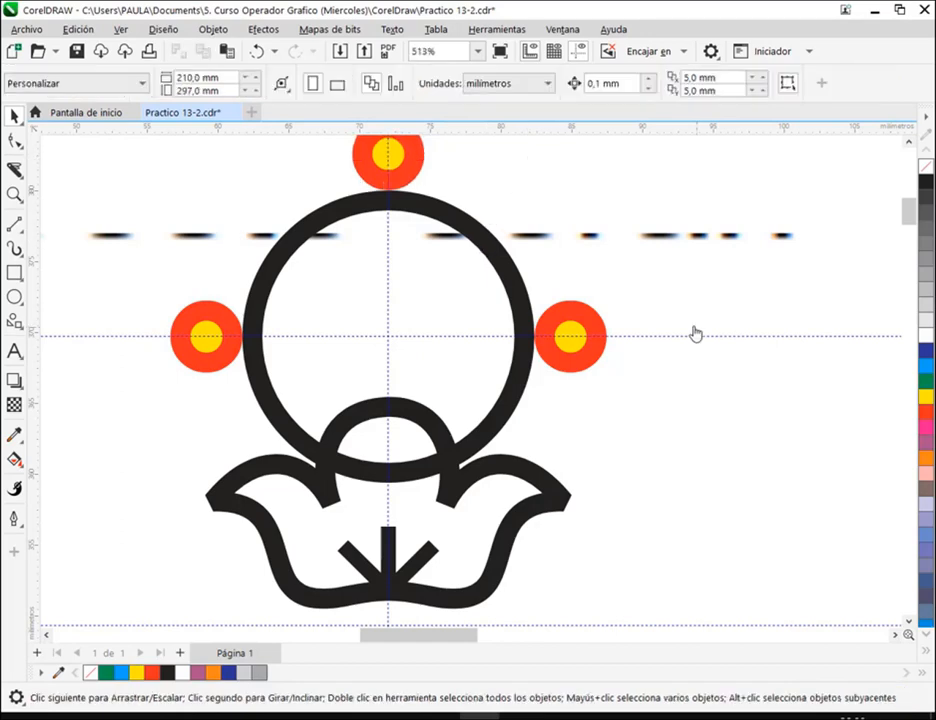
Delete the vertical and horizontal guidelines that cross at the centre of the flower's circle
{"action": "scroll", "coordinate": [693, 330], "scroll_direction": "down", "scroll_amount": 4}
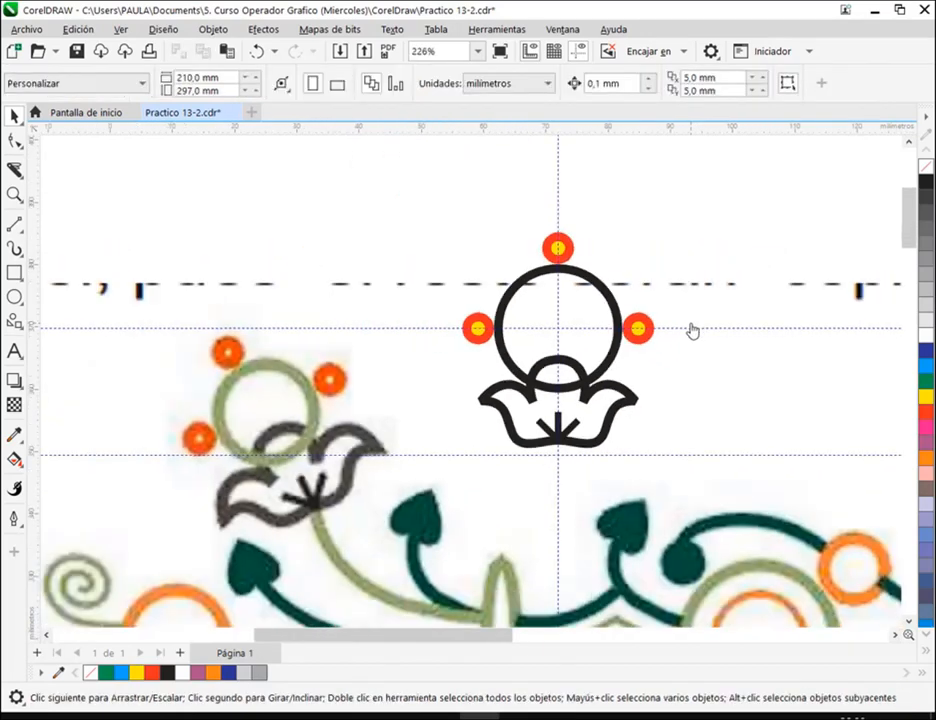
{"action": "left_click", "coordinate": [559, 215]}
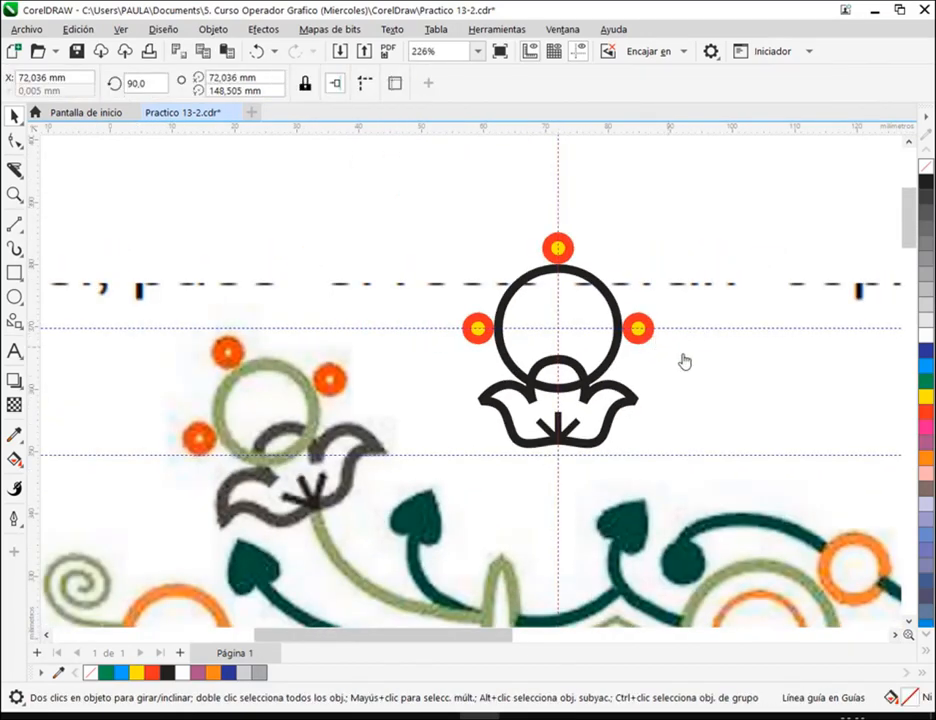
{"action": "key", "text": "Delete"}
{"action": "left_click", "coordinate": [684, 330]}
{"action": "key", "text": "Delete"}
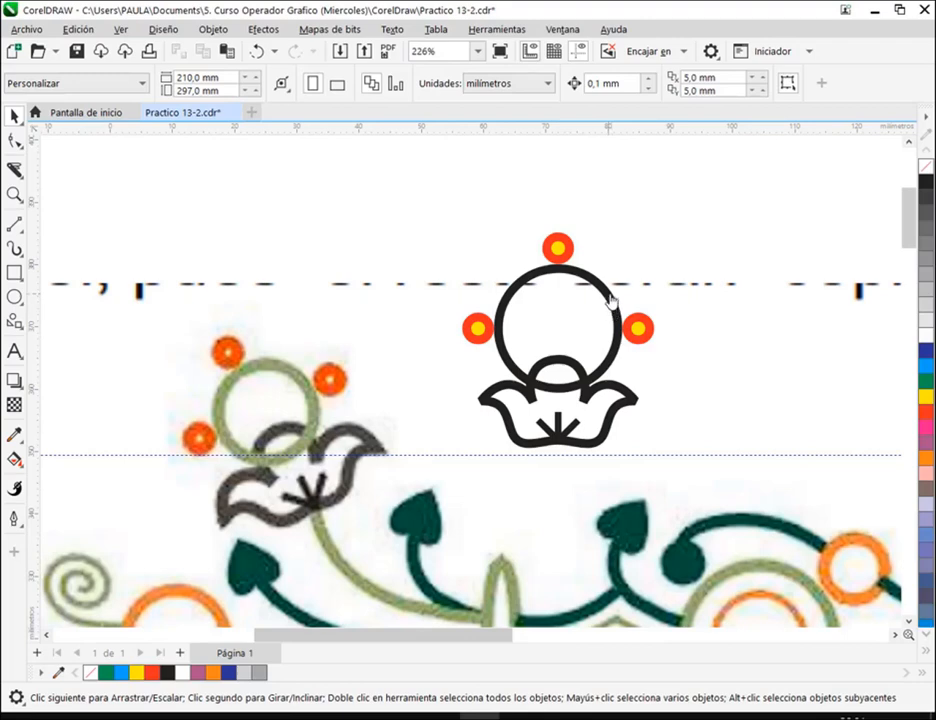
{"action": "scroll", "coordinate": [608, 300], "scroll_direction": "down", "scroll_amount": 1}
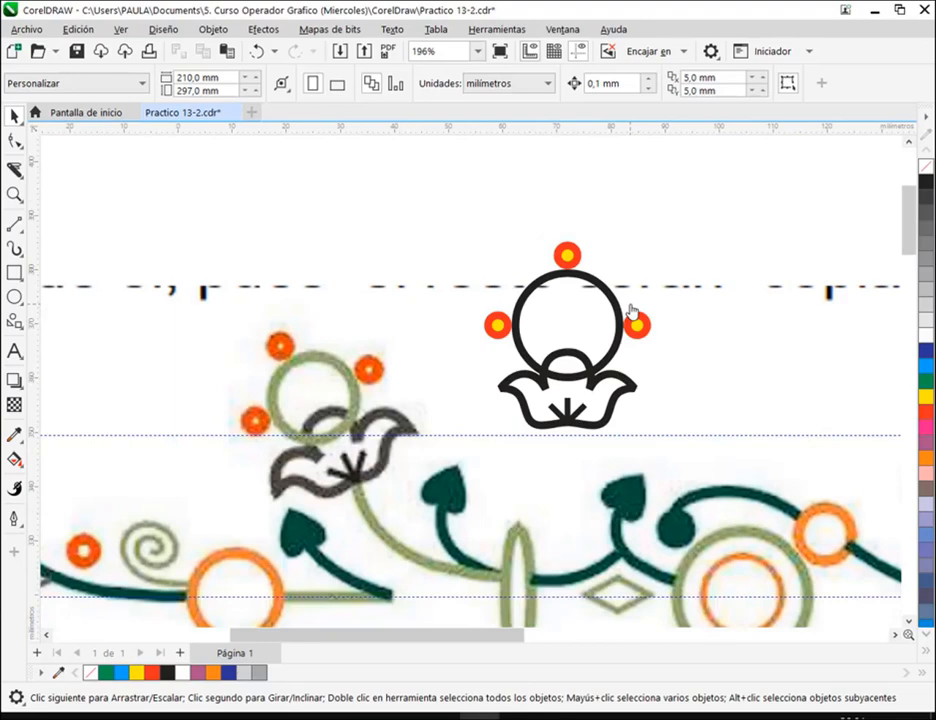
Shrink the flower's circle to about 16.3 mm in diameter and lower it slightly over the petals
{"action": "left_click", "coordinate": [614, 312]}
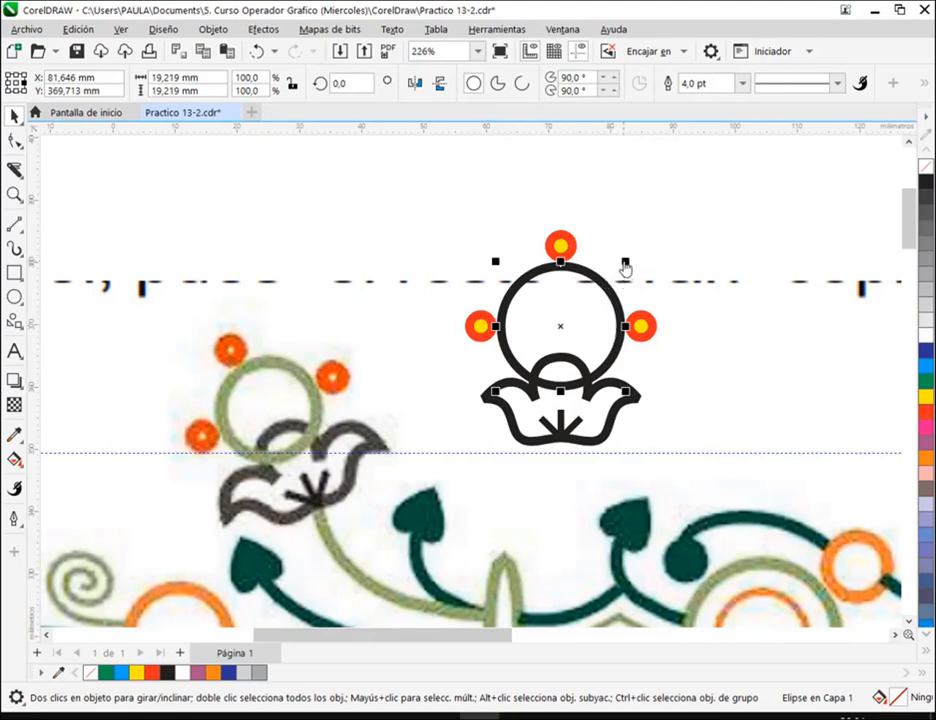
{"action": "scroll", "coordinate": [625, 266], "scroll_direction": "up", "scroll_amount": 1}
{"action": "left_click_drag", "start_coordinate": [625, 266], "coordinate": [612, 275]}
{"action": "left_click_drag", "start_coordinate": [543, 354], "coordinate": [540, 368]}
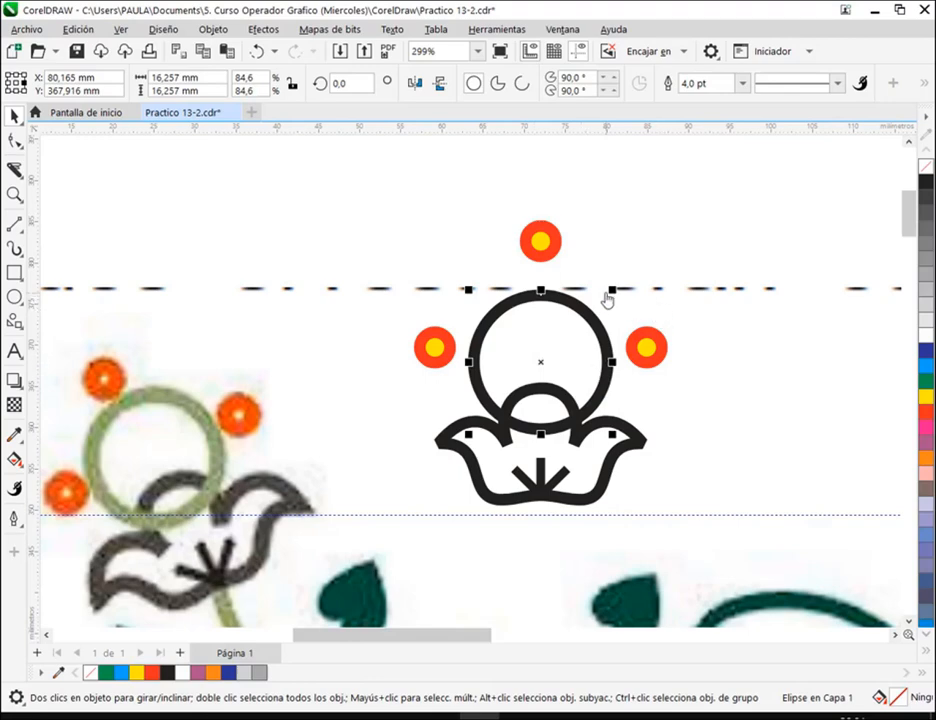
{"action": "left_click_drag", "start_coordinate": [614, 297], "coordinate": [614, 301]}
{"action": "scroll", "coordinate": [602, 324], "scroll_direction": "up", "scroll_amount": 2}
{"action": "key", "text": "Escape"}
Move the top, right and left dots inward so that each touches the outer edge of the smaller circle
{"action": "left_click_drag", "start_coordinate": [528, 232], "coordinate": [527, 258]}
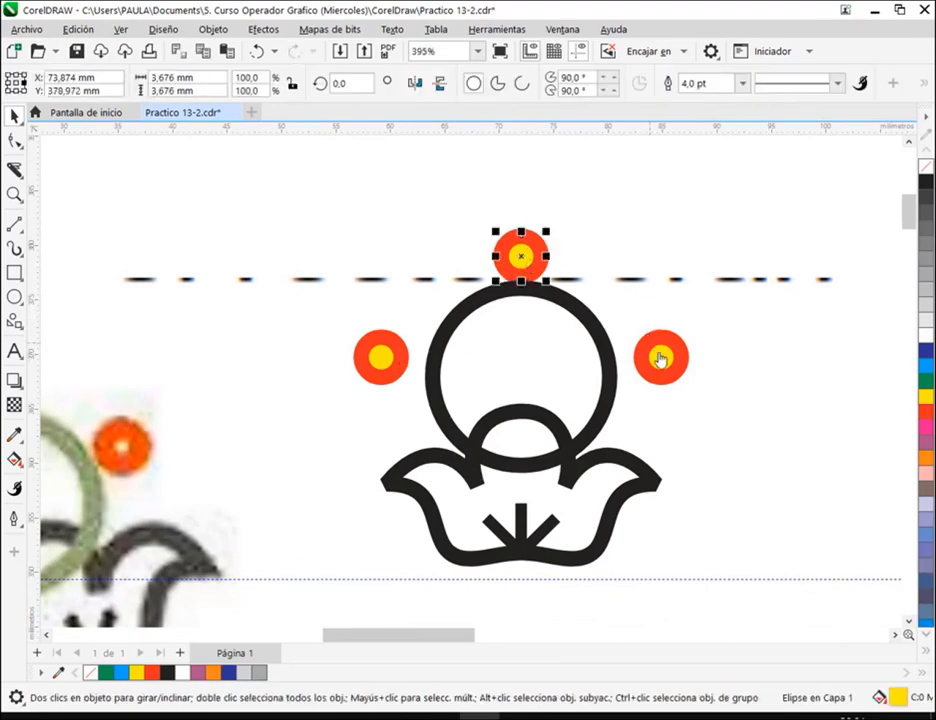
{"action": "left_click_drag", "start_coordinate": [657, 360], "coordinate": [647, 366]}
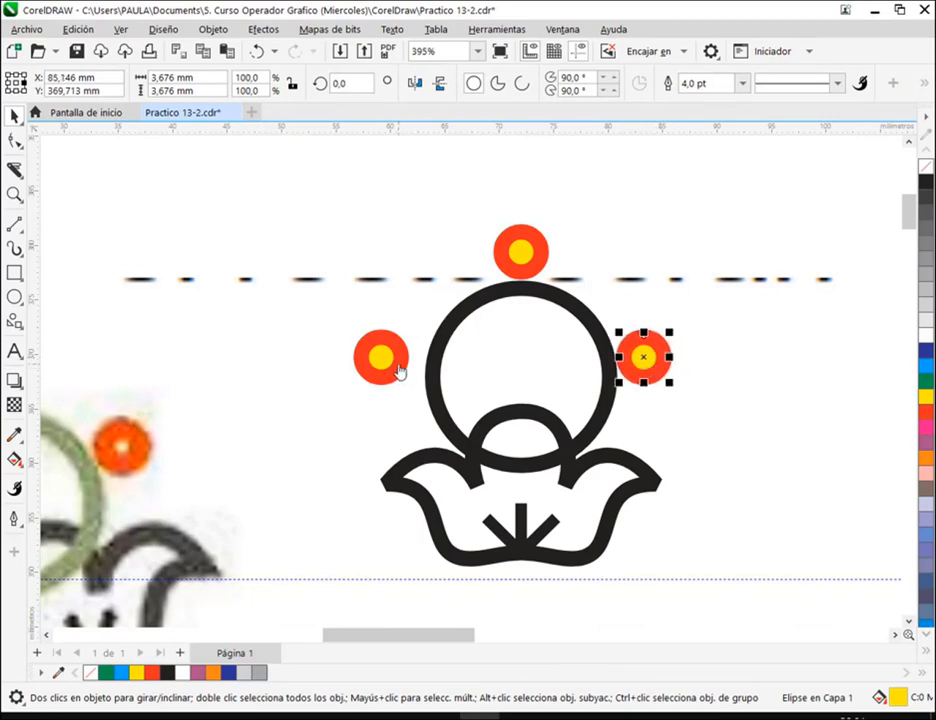
{"action": "left_click", "coordinate": [400, 372]}
{"action": "key", "text": "Right"}
{"action": "key", "text": "Right"}
{"action": "key", "text": "Right"}
{"action": "key", "text": "Right"}
{"action": "key", "text": "Right"}
{"action": "key", "text": "Right"}
{"action": "key", "text": "Right"}
{"action": "key", "text": "Right"}
{"action": "key", "text": "Right"}
{"action": "key", "text": "Right"}
{"action": "key", "text": "Right"}
{"action": "key", "text": "Right"}
{"action": "key", "text": "Right"}
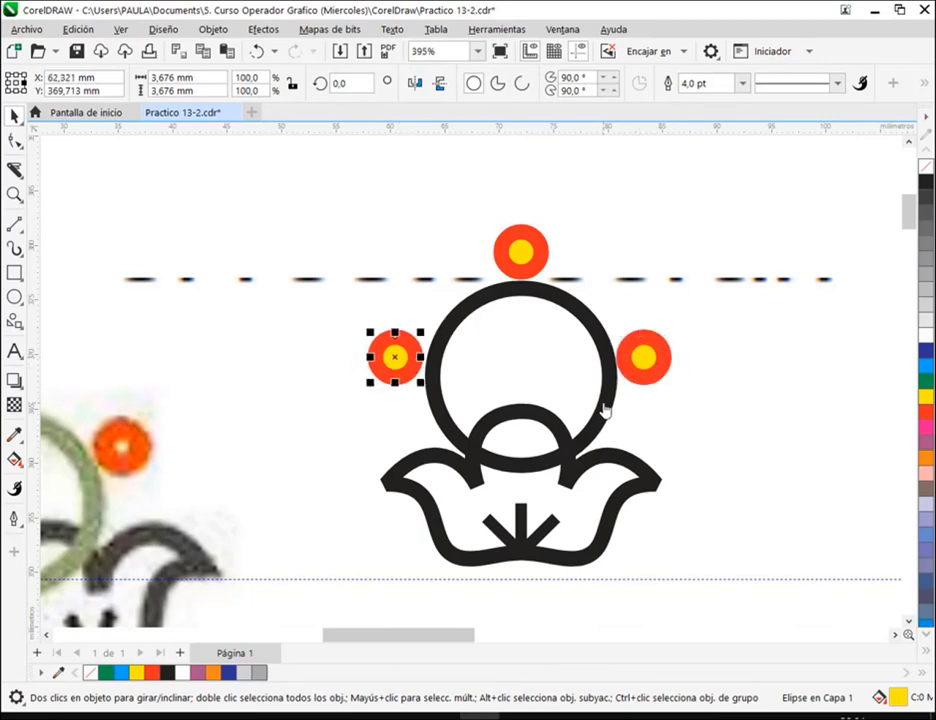
{"action": "left_click", "coordinate": [671, 432]}
{"action": "left_click", "coordinate": [537, 240]}
{"action": "left_click", "coordinate": [694, 254]}
{"action": "left_click", "coordinate": [406, 360]}
{"action": "left_click", "coordinate": [356, 407]}
Sample the olive green of the reference flower's ring and apply it to the outline of the redrawn flower's circle
{"action": "scroll", "coordinate": [717, 418], "scroll_direction": "down", "scroll_amount": 1}
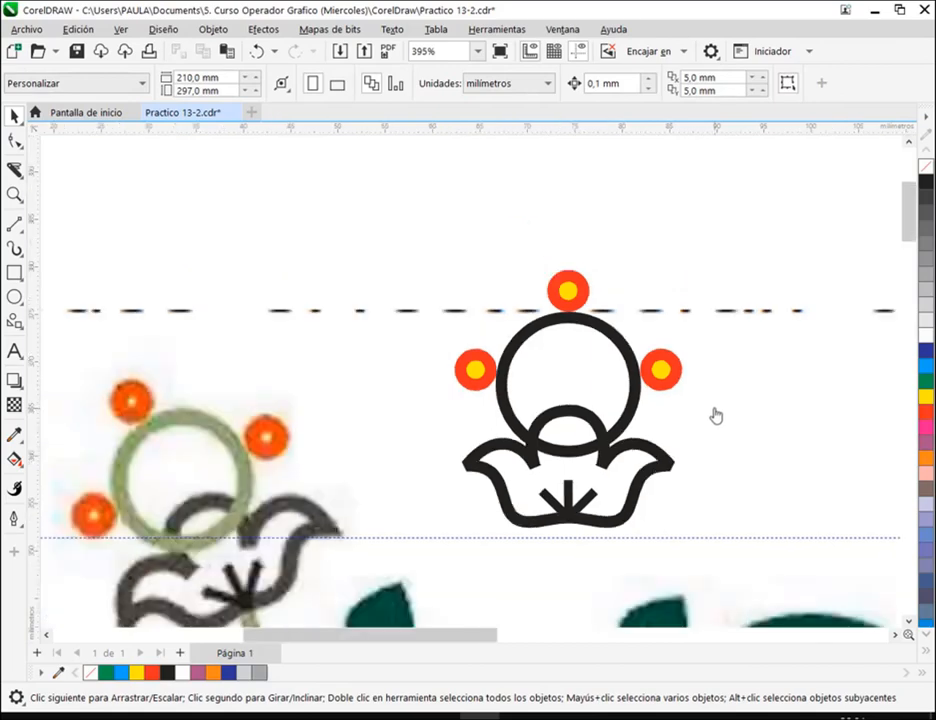
{"action": "scroll", "coordinate": [717, 416], "scroll_direction": "down", "scroll_amount": 4}
{"action": "left_click_drag", "start_coordinate": [670, 376], "coordinate": [573, 307]}
{"action": "scroll", "coordinate": [575, 342], "scroll_direction": "up", "scroll_amount": 1}
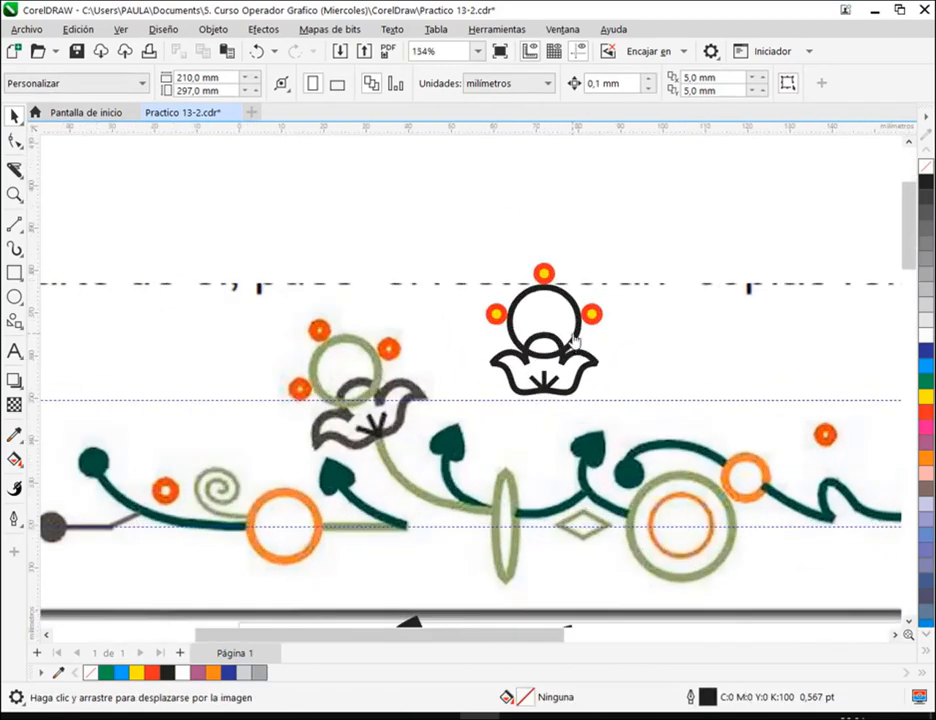
{"action": "key", "text": "space"}
{"action": "left_click", "coordinate": [573, 342]}
{"action": "scroll", "coordinate": [627, 361], "scroll_direction": "up", "scroll_amount": 1}
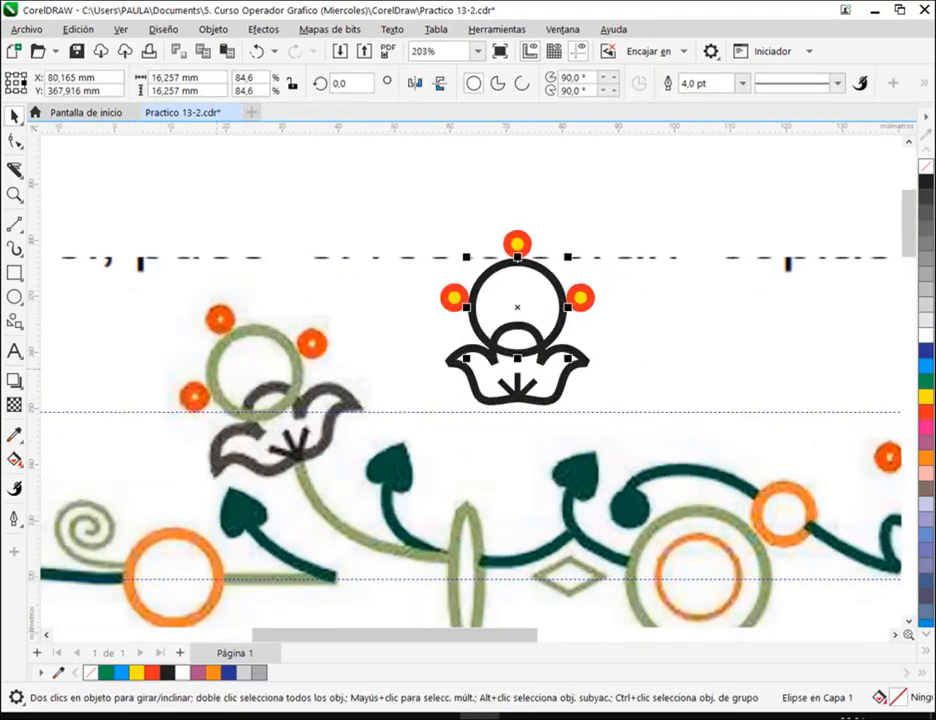
{"action": "left_click", "coordinate": [15, 436]}
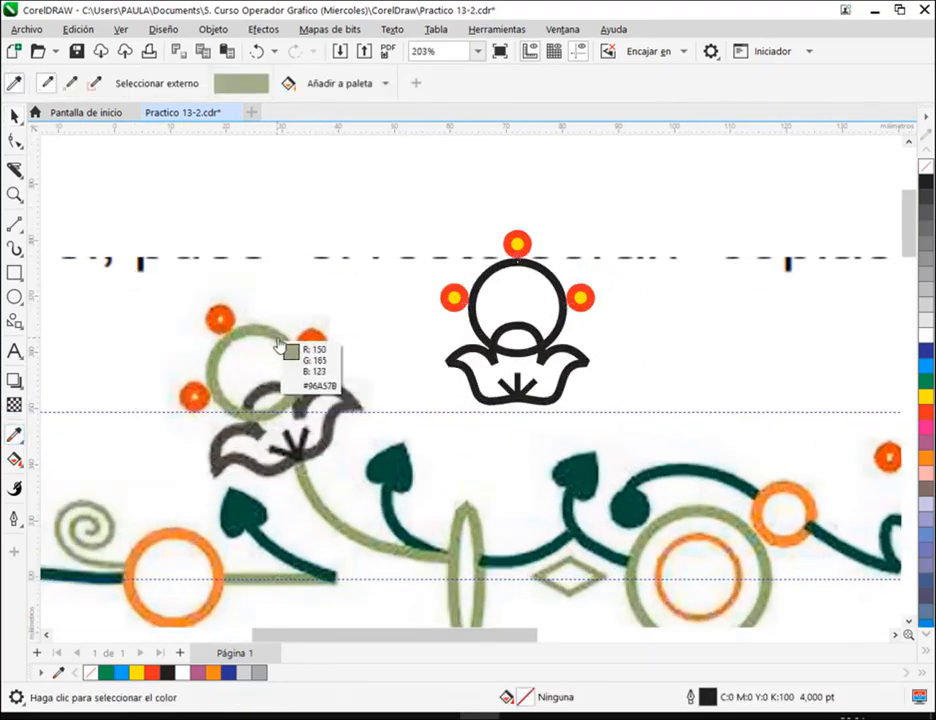
{"action": "left_click", "coordinate": [487, 280]}
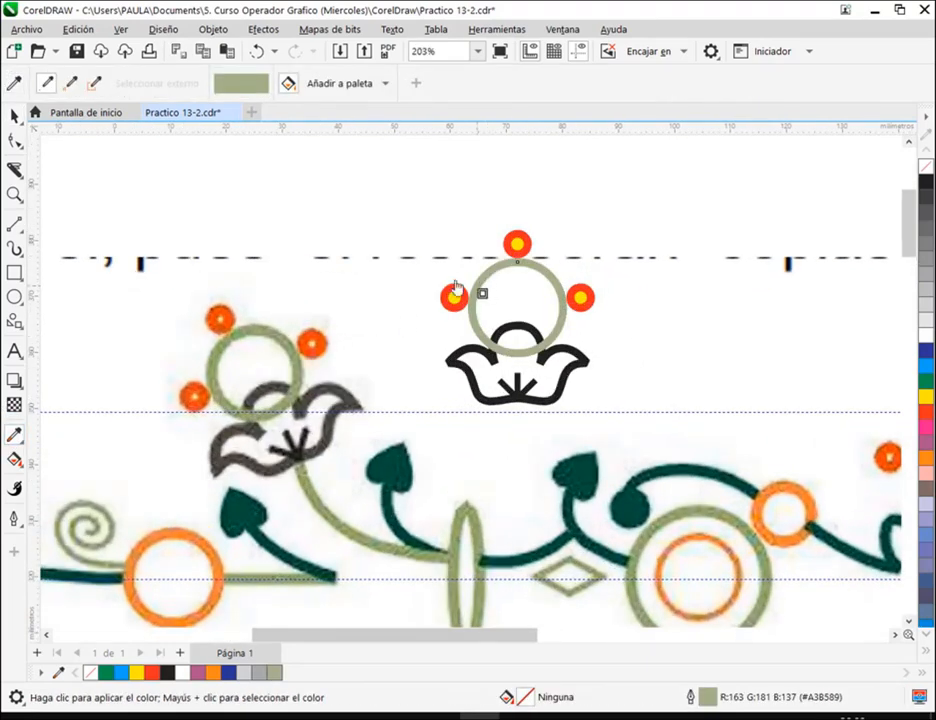
Group the whole flower with its dots and place its base on the upper end of the first curved stem
{"action": "key", "text": "space"}
{"action": "left_click_drag", "start_coordinate": [441, 230], "coordinate": [634, 418]}
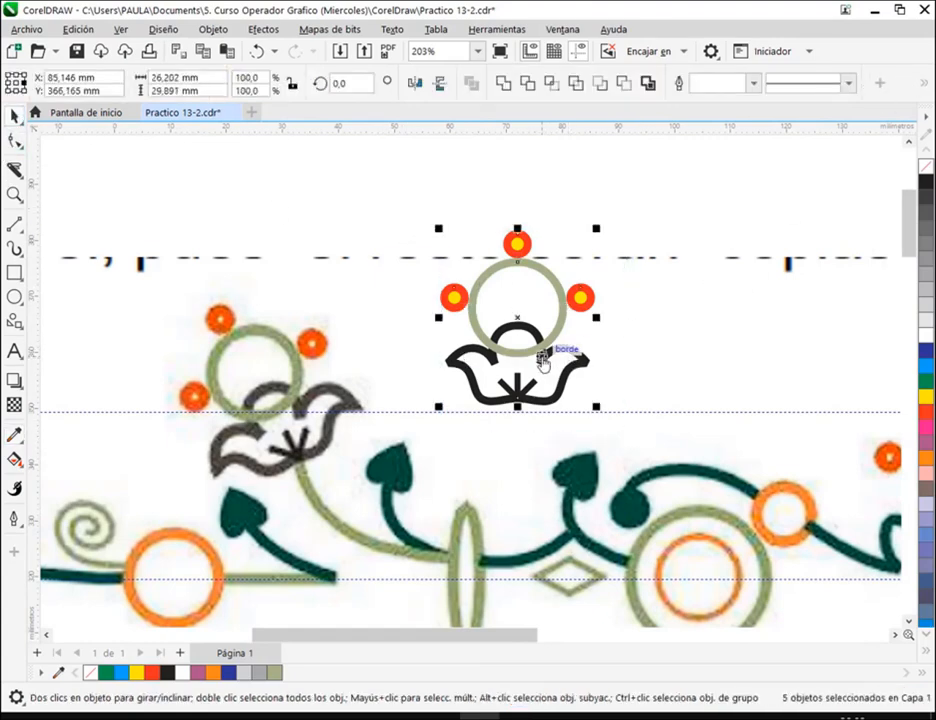
{"action": "key", "text": "ctrl+g"}
{"action": "left_click_drag", "start_coordinate": [487, 451], "coordinate": [336, 500]}
{"action": "left_click_drag", "start_coordinate": [338, 508], "coordinate": [350, 460]}
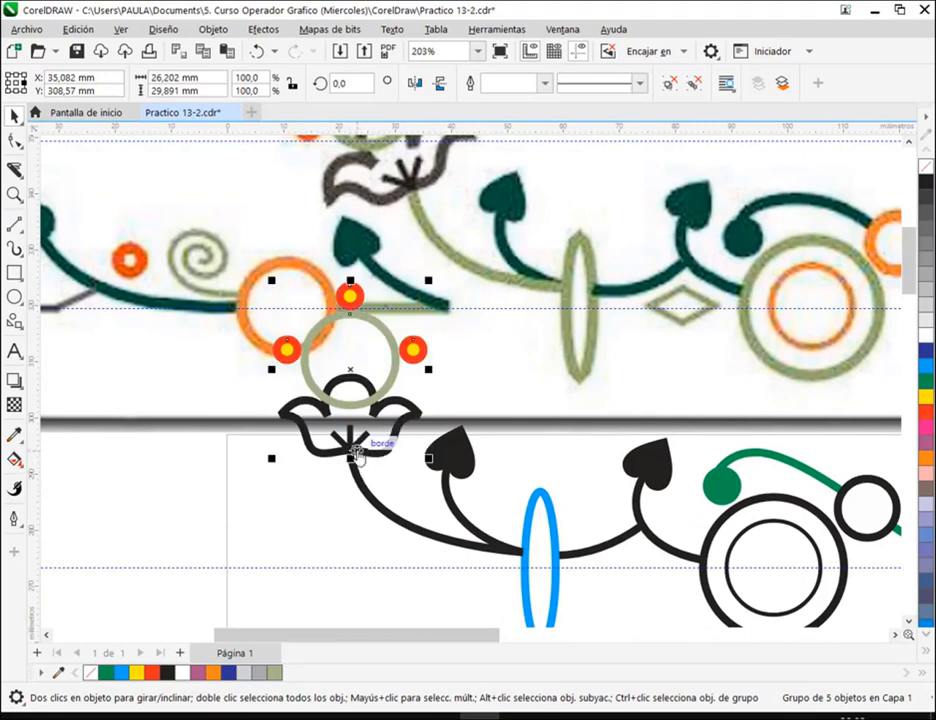
Rotate the flower about 20.8° counter-clockwise around the point where it meets the stem, and save the drawing
{"action": "left_click", "coordinate": [350, 377]}
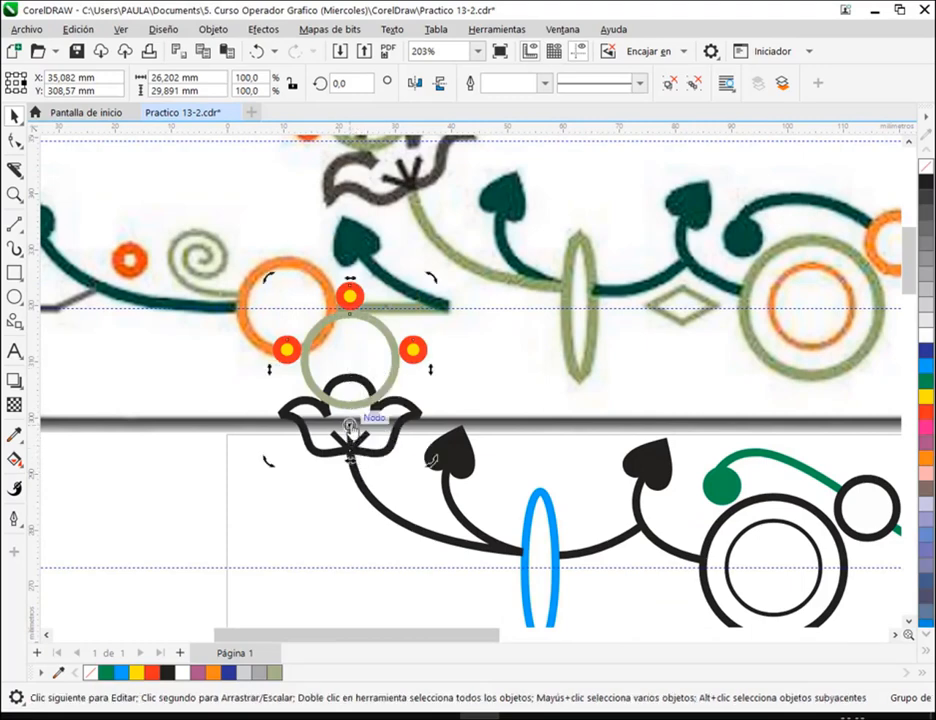
{"action": "left_click_drag", "start_coordinate": [348, 449], "coordinate": [350, 452]}
{"action": "left_click_drag", "start_coordinate": [268, 283], "coordinate": [219, 330]}
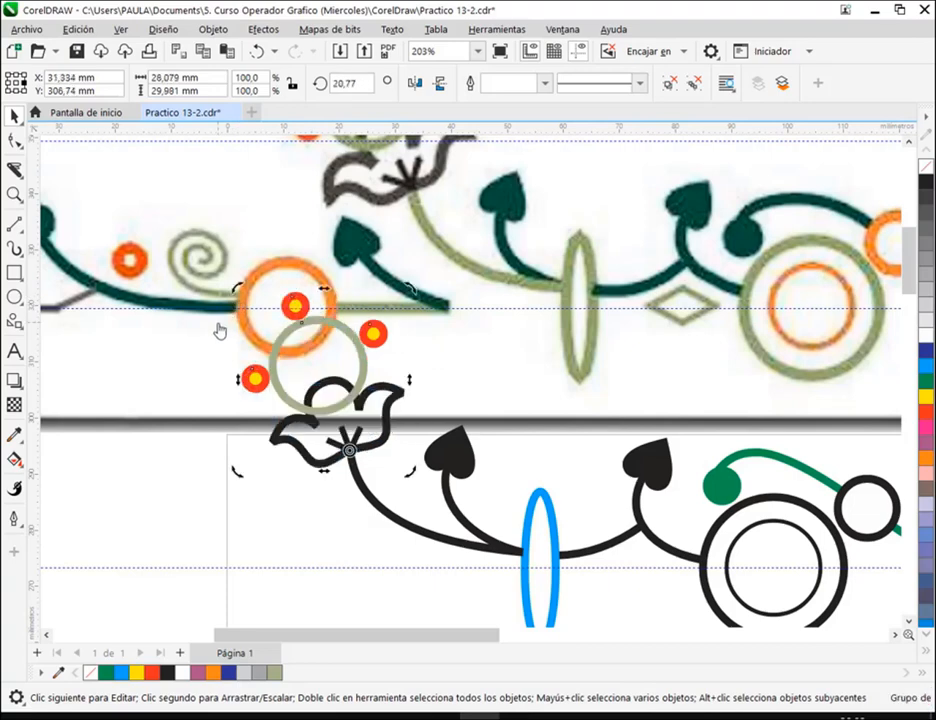
{"action": "left_click", "coordinate": [457, 363]}
{"action": "scroll", "coordinate": [457, 363], "scroll_direction": "down", "scroll_amount": 2}
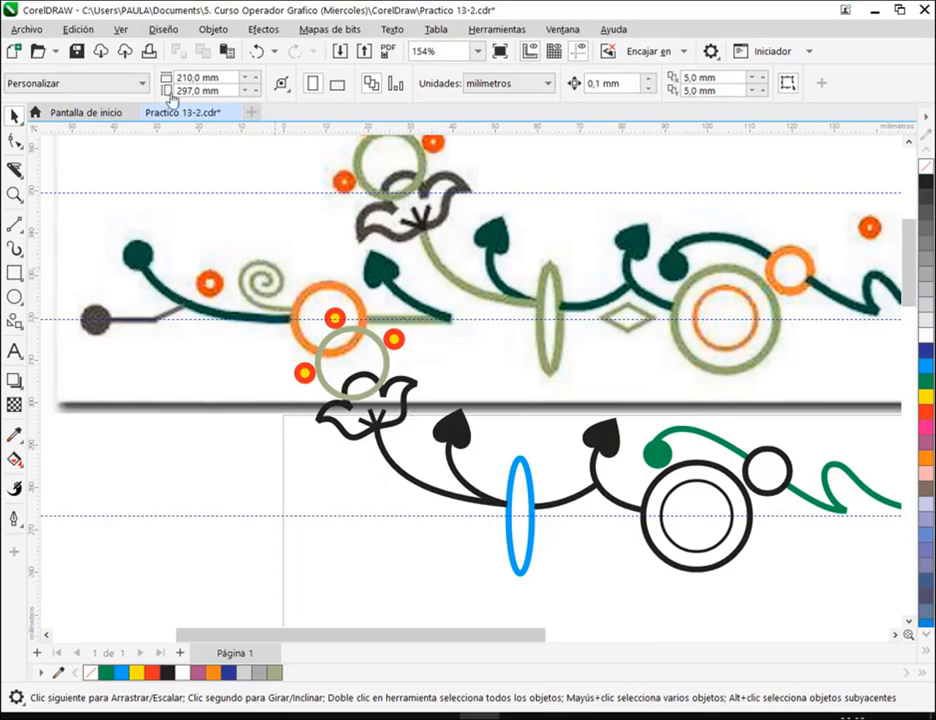
{"action": "left_click", "coordinate": [78, 53]}
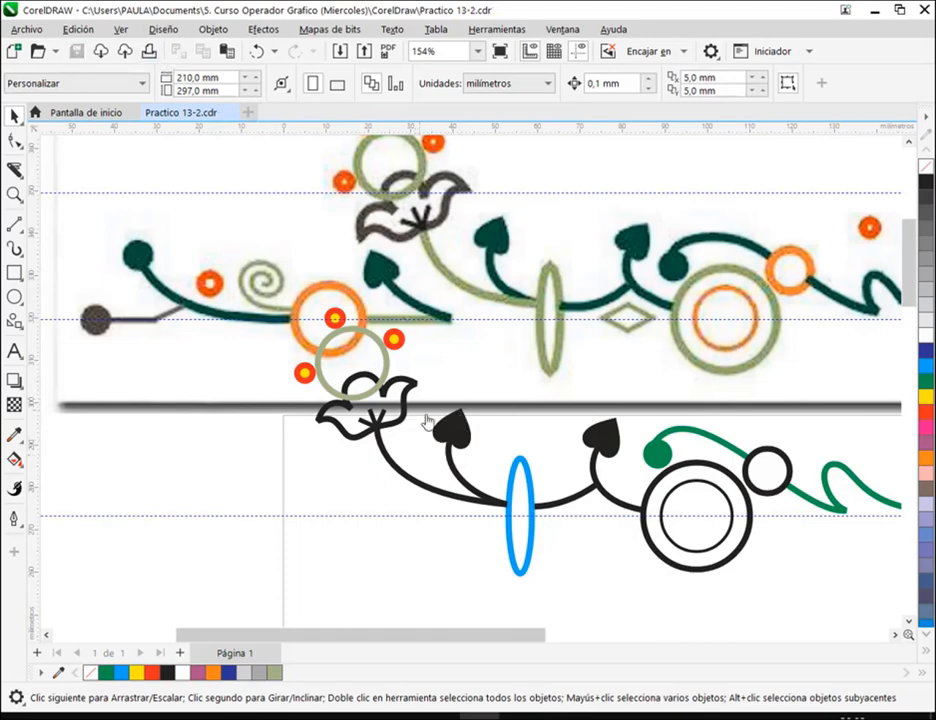
Draw a diagonal line about 13.4 mm wide and 11.1 mm high below the flower, with a 4 pt outline
{"action": "left_click_drag", "start_coordinate": [445, 470], "coordinate": [522, 464]}
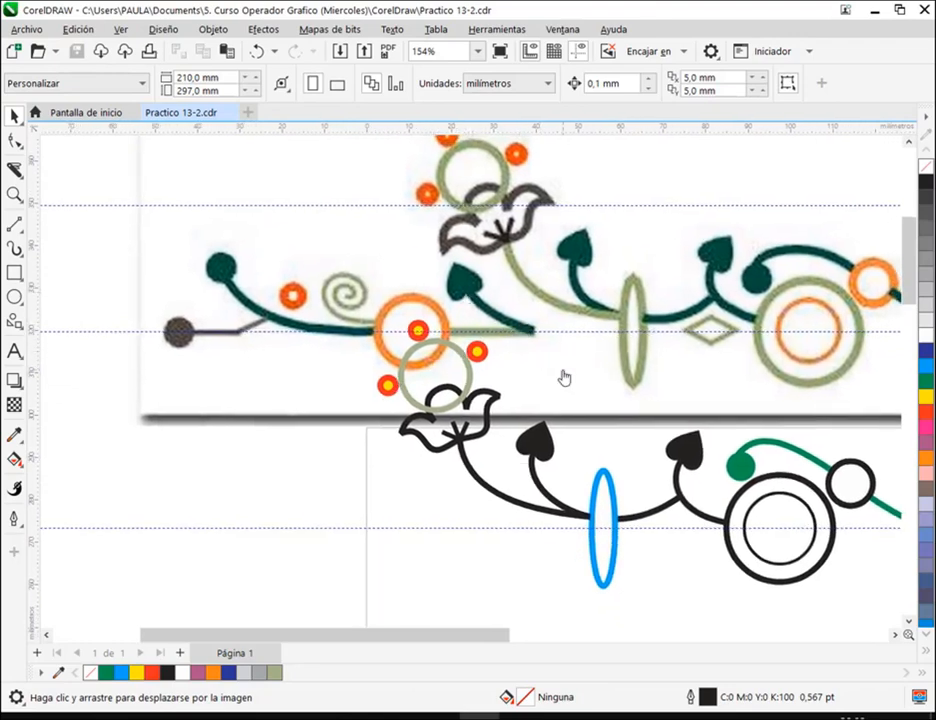
{"action": "left_click", "coordinate": [14, 226]}
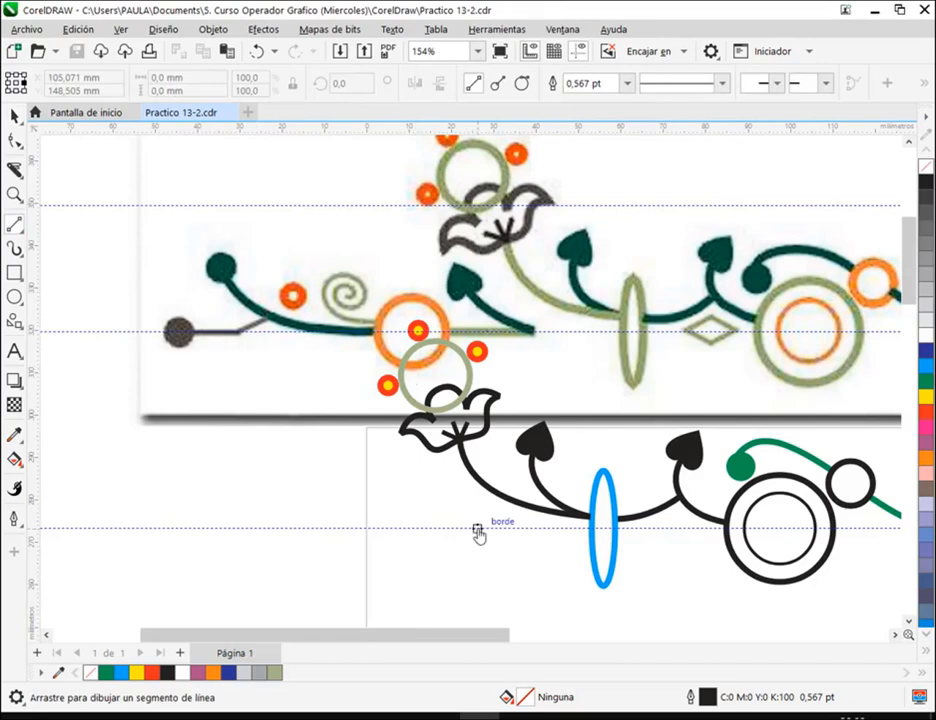
{"action": "left_click_drag", "start_coordinate": [477, 528], "coordinate": [422, 489]}
{"action": "left_click", "coordinate": [627, 83]}
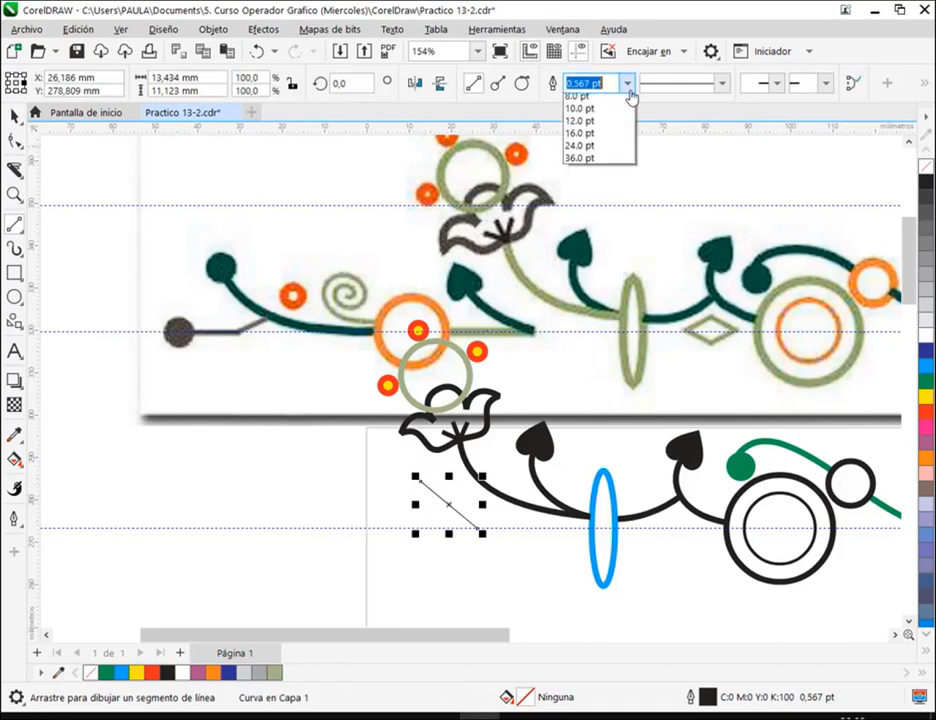
{"action": "left_click", "coordinate": [583, 201]}
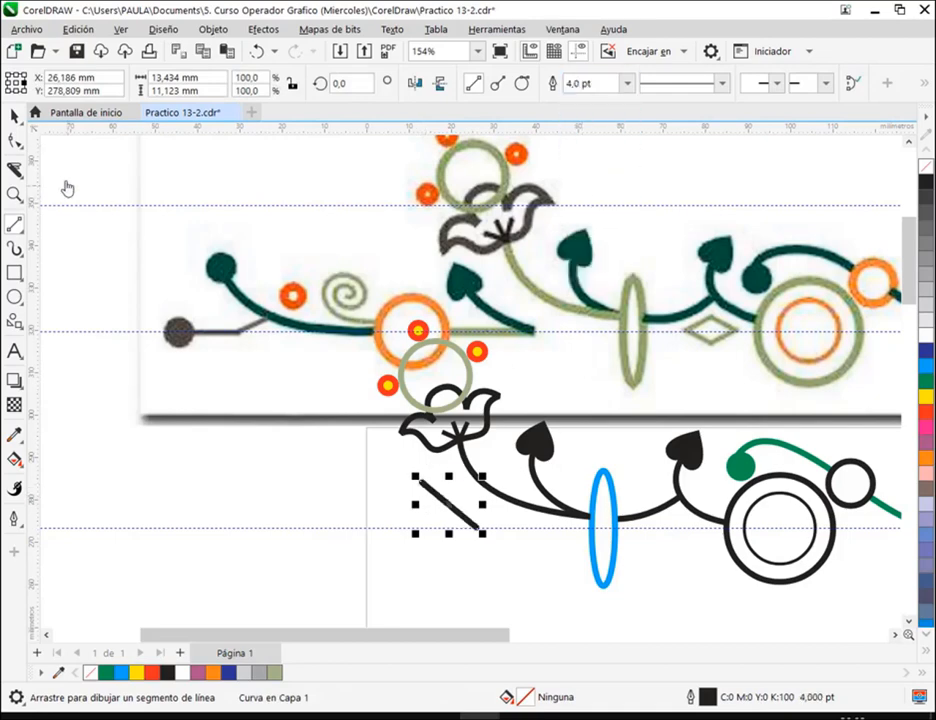
Convert the diagonal line to a curve and bend it downward into a small curved stem
{"action": "left_click", "coordinate": [15, 142]}
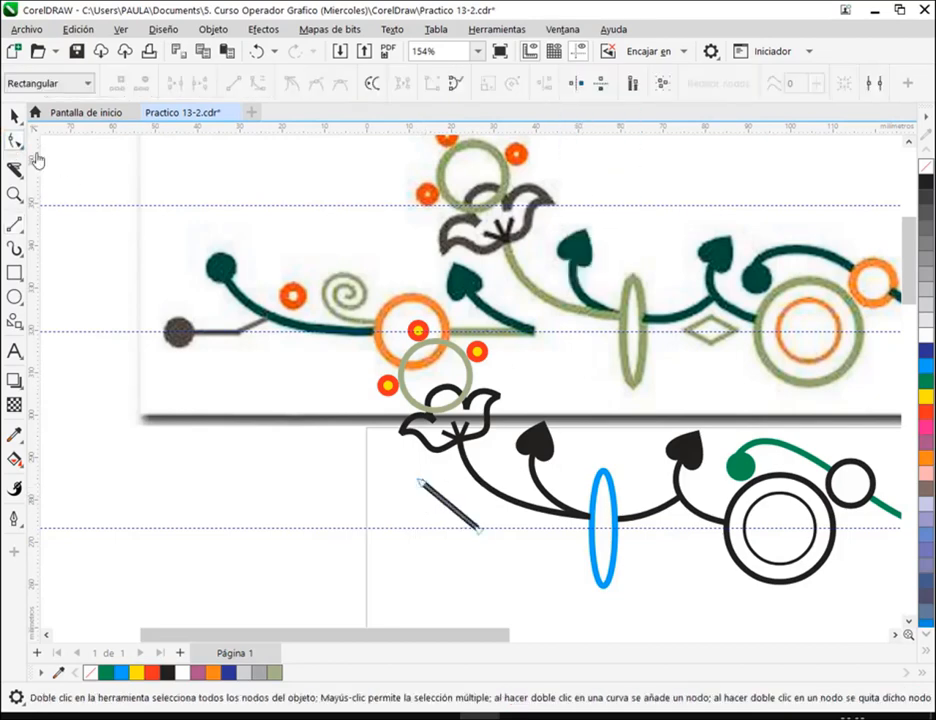
{"action": "right_click", "coordinate": [447, 508]}
{"action": "left_click", "coordinate": [529, 307]}
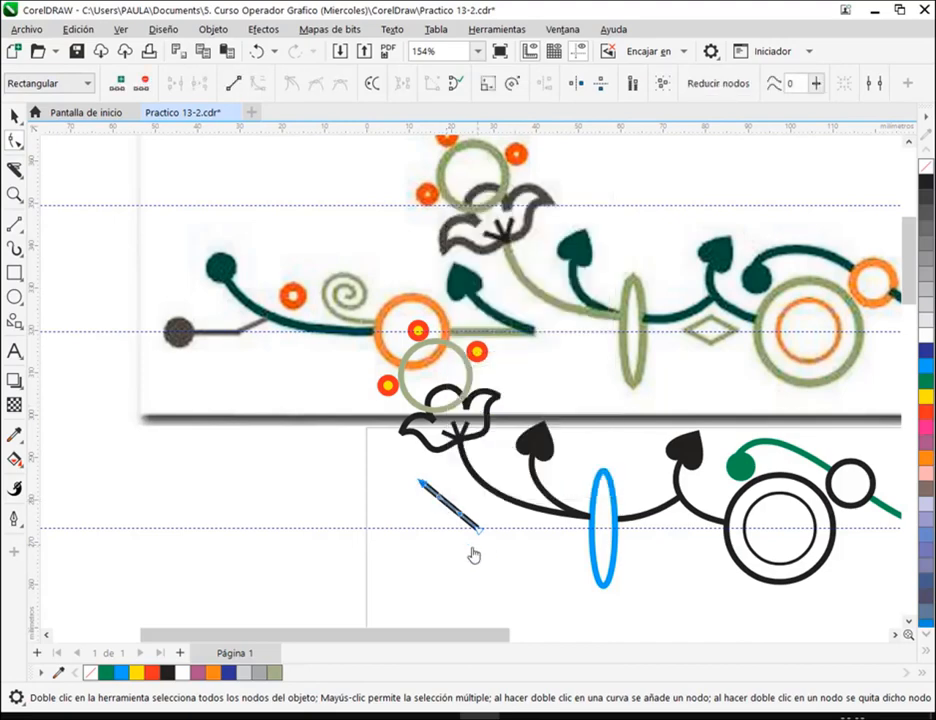
{"action": "left_click", "coordinate": [439, 512]}
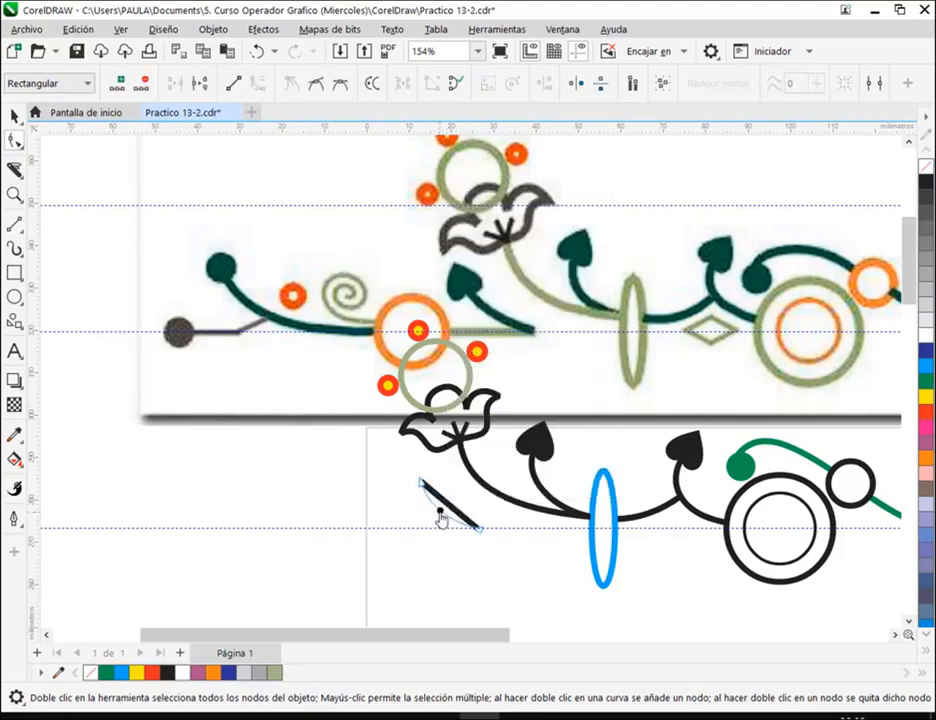
{"action": "left_click_drag", "start_coordinate": [440, 514], "coordinate": [441, 518]}
{"action": "scroll", "coordinate": [441, 517], "scroll_direction": "up", "scroll_amount": 3}
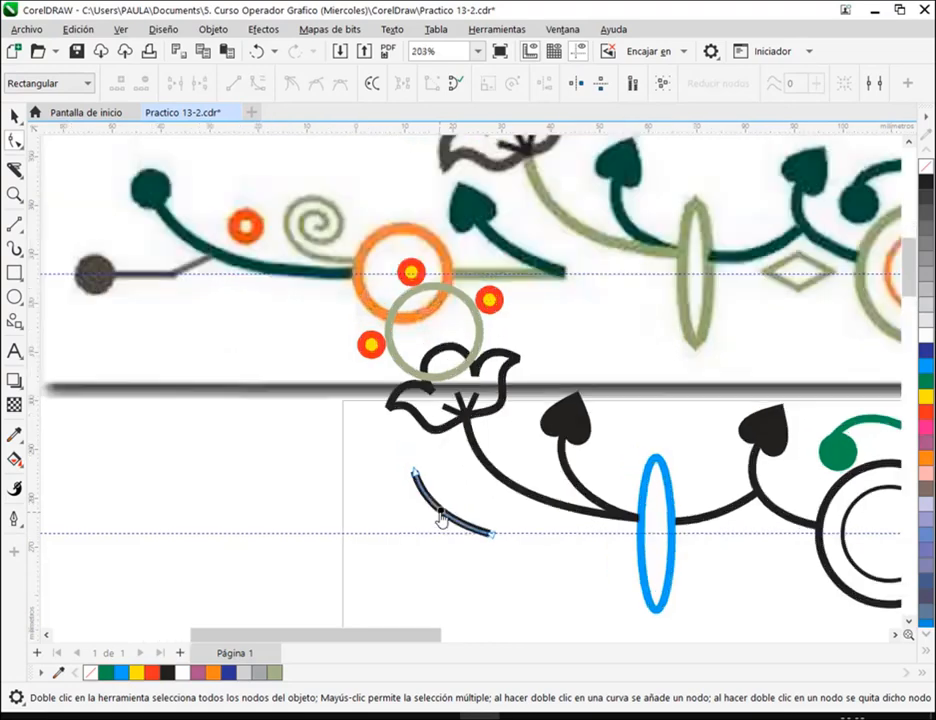
Copy the heart-shaped leaf from the neighbouring stem to the upper end of the new curved stem, tilted to the left
{"action": "left_click", "coordinate": [15, 116]}
{"action": "left_click", "coordinate": [700, 432]}
{"action": "scroll", "coordinate": [700, 432], "scroll_direction": "down", "scroll_amount": 2}
{"action": "left_click", "coordinate": [630, 410]}
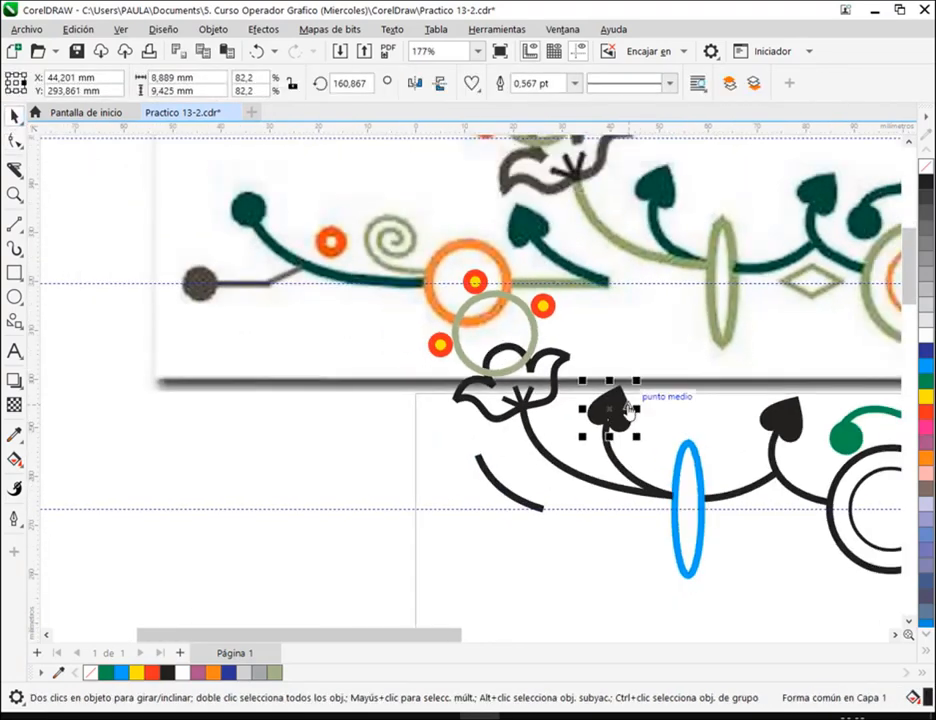
{"action": "left_click_drag", "start_coordinate": [628, 410], "coordinate": [476, 412]}
{"action": "left_click", "coordinate": [478, 452]}
{"action": "left_click", "coordinate": [524, 552]}
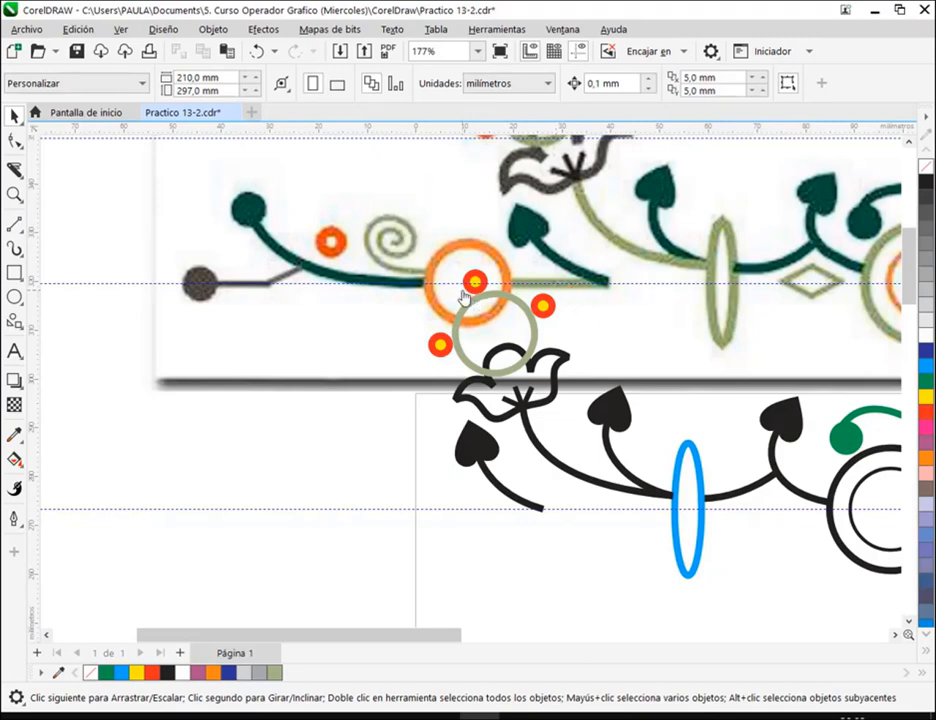
Open the choice of polygon, star, spiral and common-shape tools
{"action": "scroll", "coordinate": [463, 292], "scroll_direction": "down", "scroll_amount": 1}
{"action": "left_click_drag", "start_coordinate": [585, 334], "coordinate": [322, 368]}
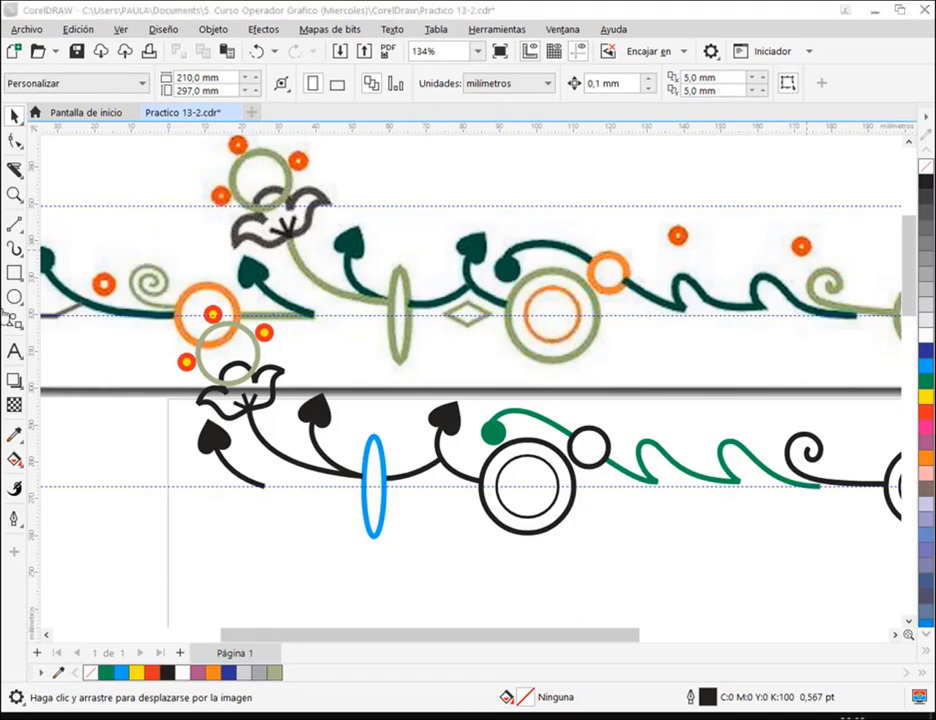
{"action": "left_click", "coordinate": [14, 320]}
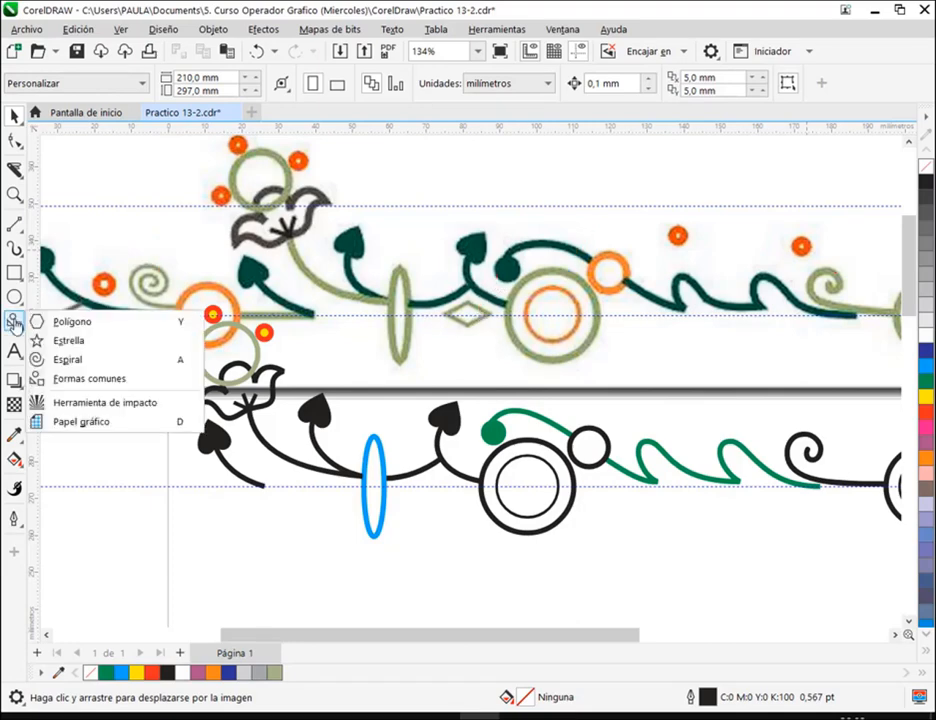
Draw a four-sided polygon about 13.3 × 9.3 mm on the guideline between the blue ellipse and the double circle, with a 2 pt outline
{"action": "left_click", "coordinate": [70, 321]}
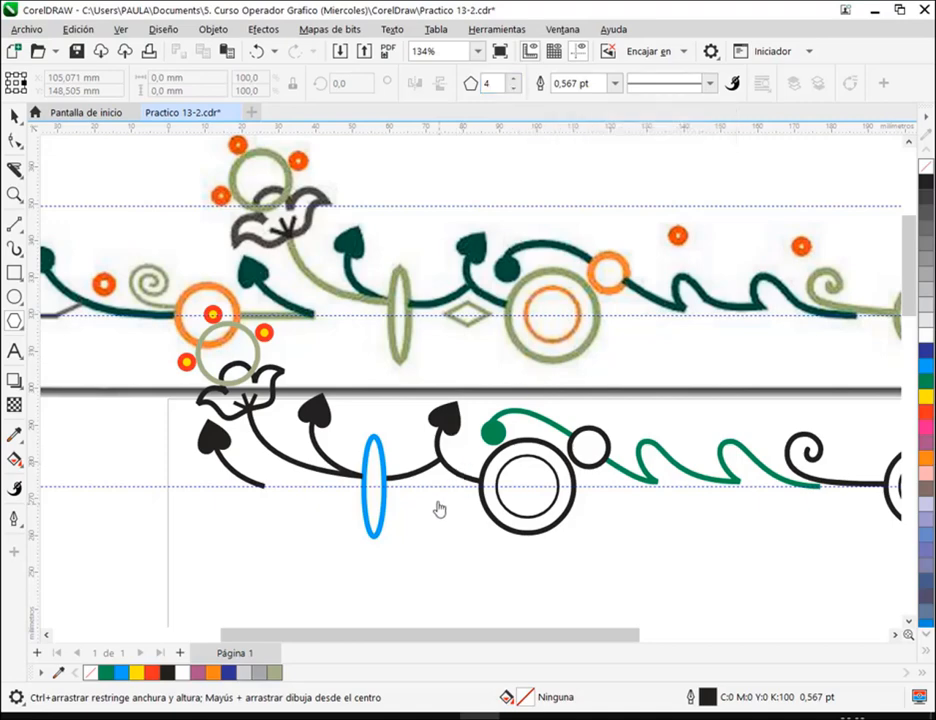
{"action": "mouse_move", "coordinate": [420, 499]}
{"action": "left_mouse_down"}
{"action": "mouse_move", "coordinate": [474, 537]}
{"action": "mouse_move", "coordinate": [437, 492]}
{"action": "left_mouse_up"}
{"action": "left_click", "coordinate": [16, 117]}
{"action": "left_click", "coordinate": [615, 83]}
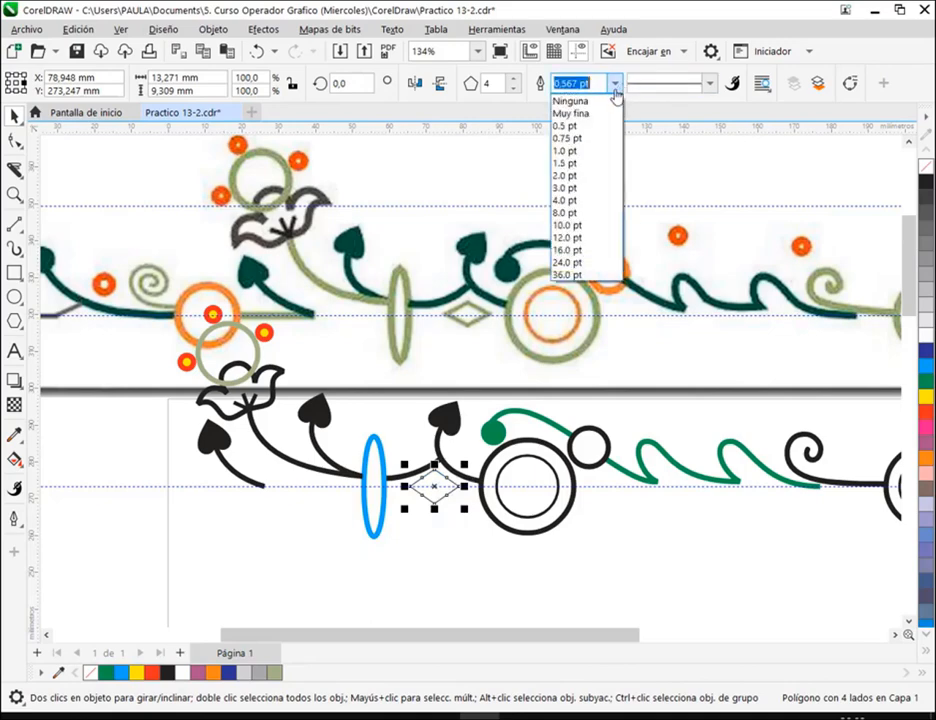
{"action": "left_click", "coordinate": [588, 182]}
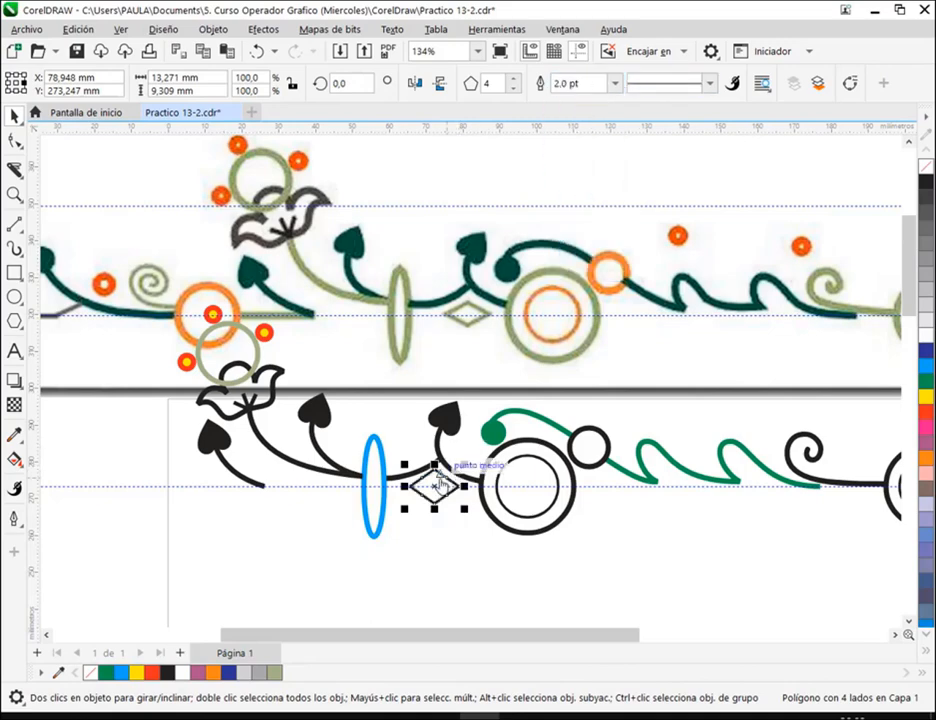
Flatten the diamond symmetrically about its centre to a height of about 6.5 mm
{"action": "scroll", "coordinate": [436, 470], "scroll_direction": "up", "scroll_amount": 4}
{"action": "mouse_move", "coordinate": [427, 457]}
{"action": "left_mouse_down"}
{"action": "mouse_move", "coordinate": [428, 490]}
{"action": "mouse_move", "coordinate": [428, 462]}
{"action": "mouse_move", "coordinate": [431, 474]}
{"action": "left_mouse_up"}
{"action": "scroll", "coordinate": [470, 500], "scroll_direction": "down", "scroll_amount": 1}
{"action": "left_click", "coordinate": [480, 559]}
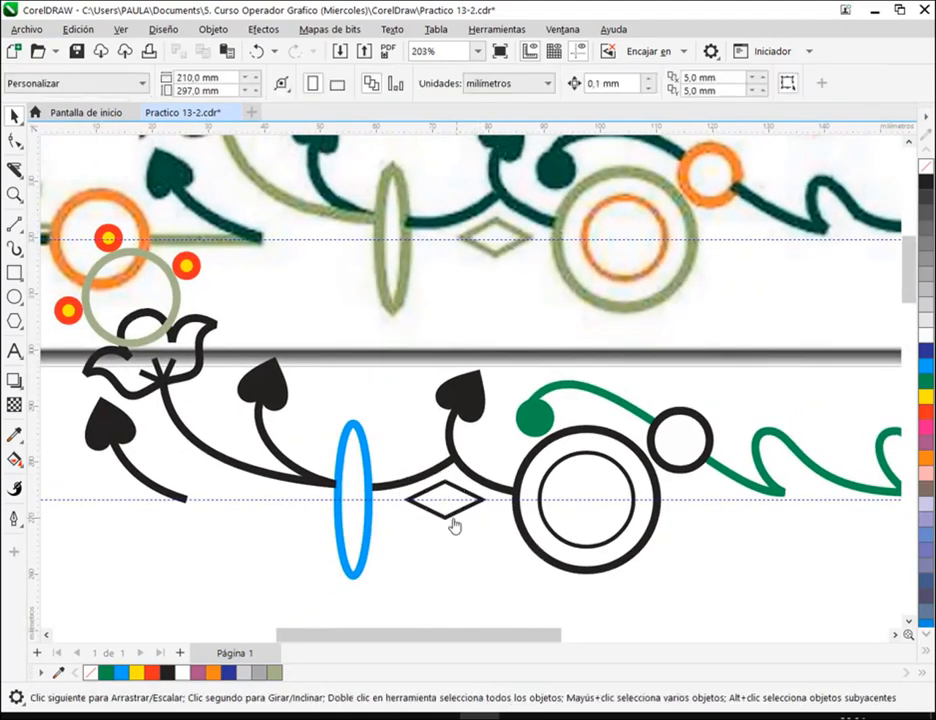
Narrow the diamond slightly about its centre and save the drawing
{"action": "left_click", "coordinate": [447, 515]}
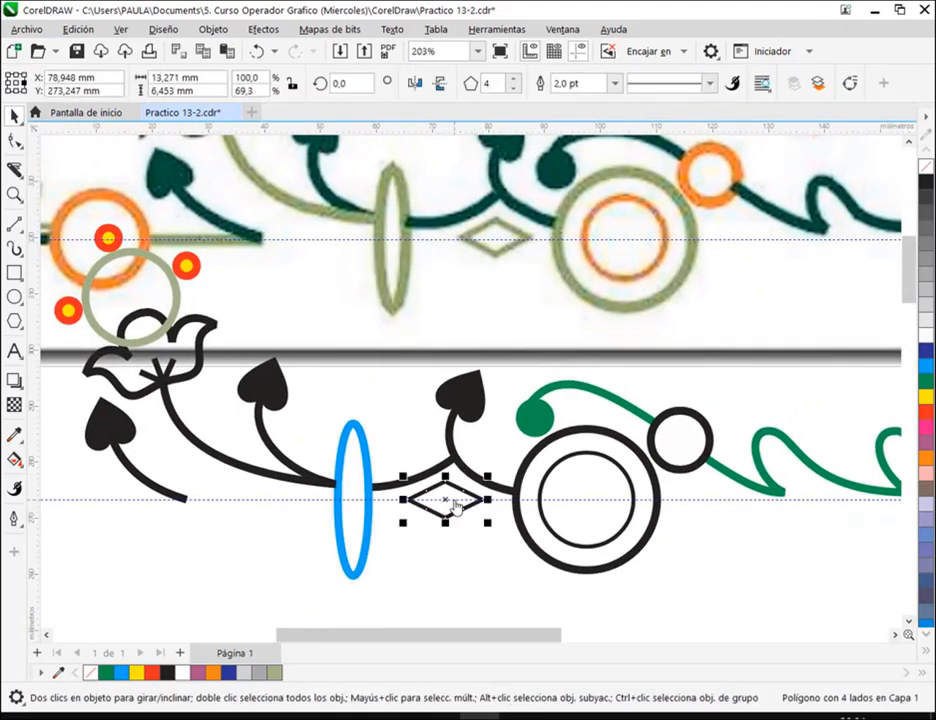
{"action": "scroll", "coordinate": [455, 502], "scroll_direction": "up", "scroll_amount": 2}
{"action": "left_click_drag", "start_coordinate": [527, 508], "coordinate": [515, 514]}
{"action": "left_click", "coordinate": [520, 568]}
{"action": "scroll", "coordinate": [530, 555], "scroll_direction": "down", "scroll_amount": 1}
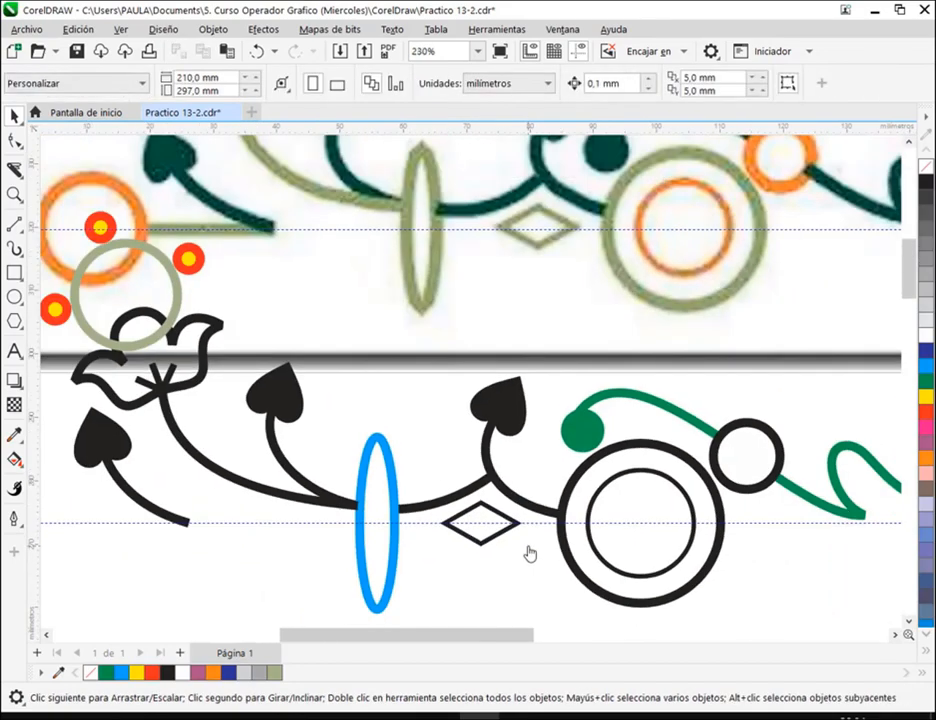
{"action": "scroll", "coordinate": [530, 555], "scroll_direction": "down", "scroll_amount": 1}
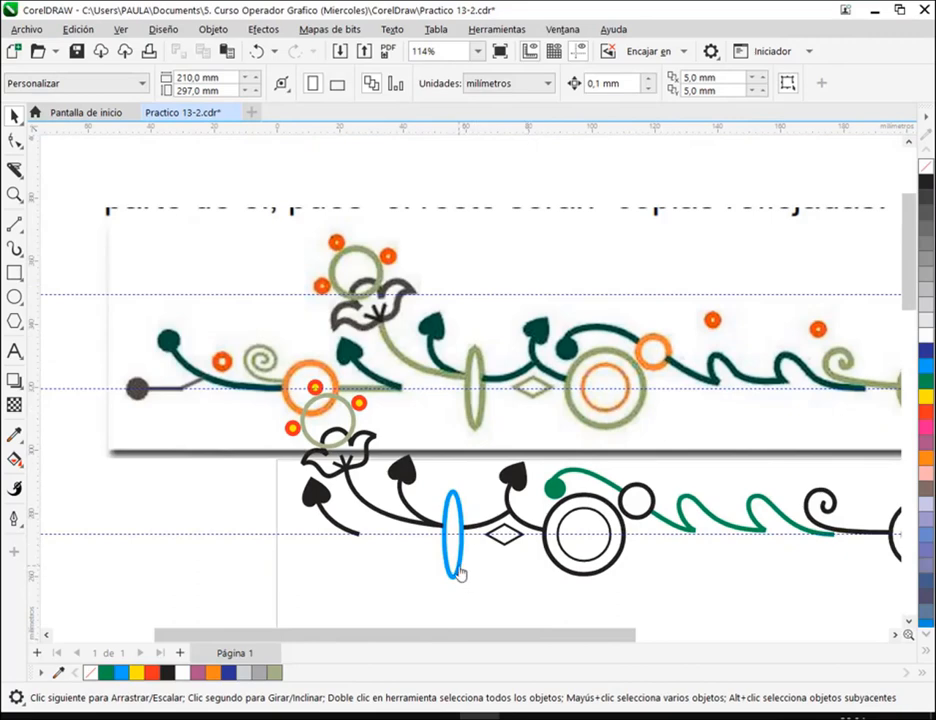
{"action": "left_click", "coordinate": [76, 51]}
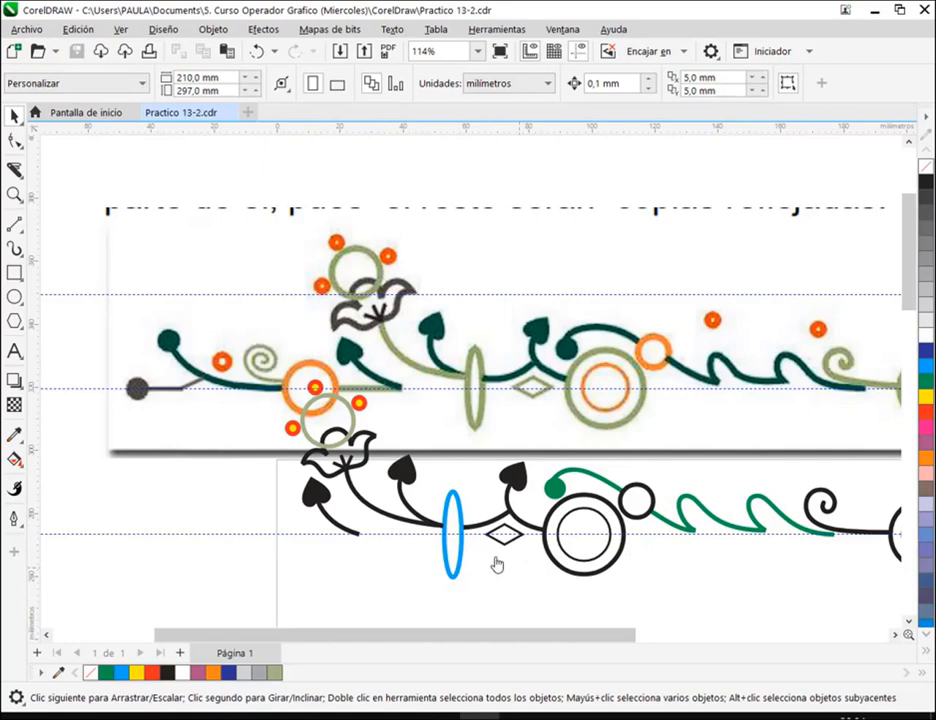
Draw a horizontal line about 16 mm long on the guideline below the leftmost leaf, with a 4 pt outline
{"action": "left_click_drag", "start_coordinate": [577, 351], "coordinate": [363, 285]}
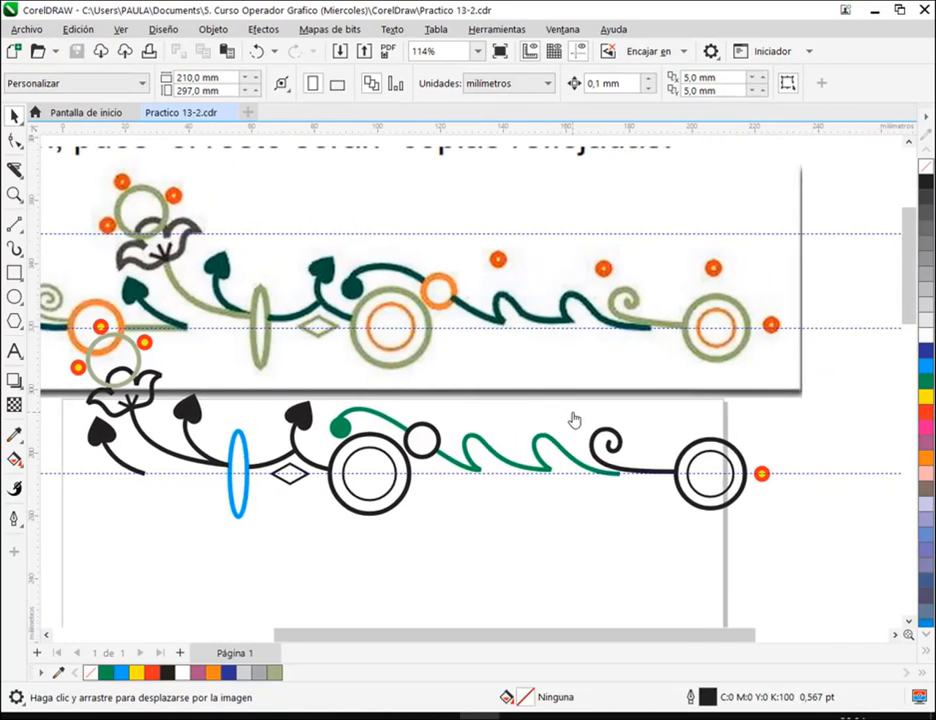
{"action": "left_click_drag", "start_coordinate": [226, 502], "coordinate": [572, 481]}
{"action": "scroll", "coordinate": [458, 408], "scroll_direction": "up", "scroll_amount": 2}
{"action": "scroll", "coordinate": [458, 408], "scroll_direction": "up", "scroll_amount": 1}
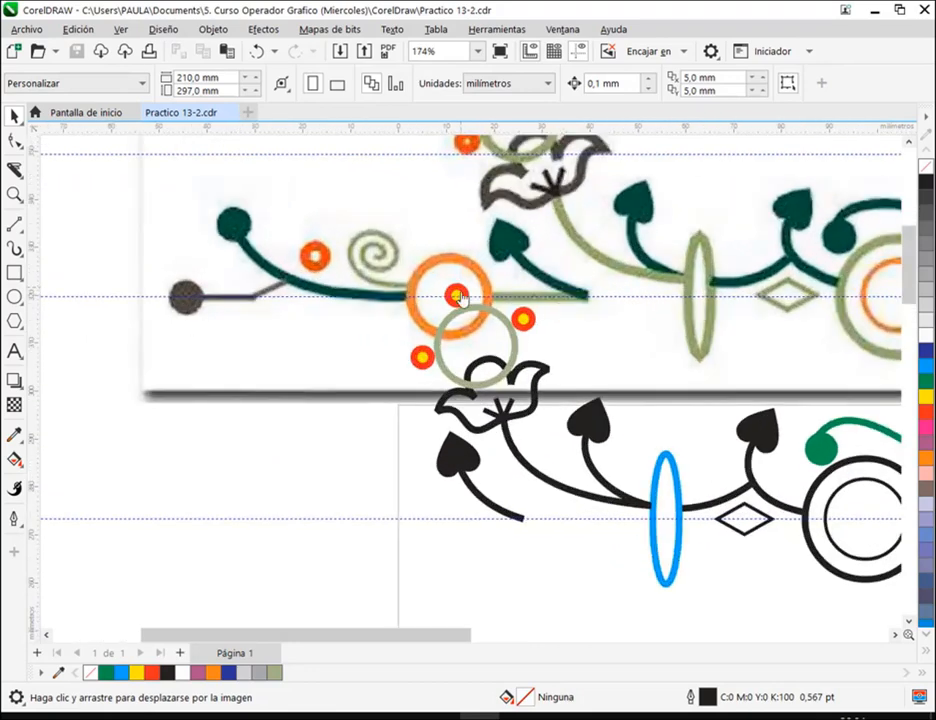
{"action": "left_click", "coordinate": [15, 226]}
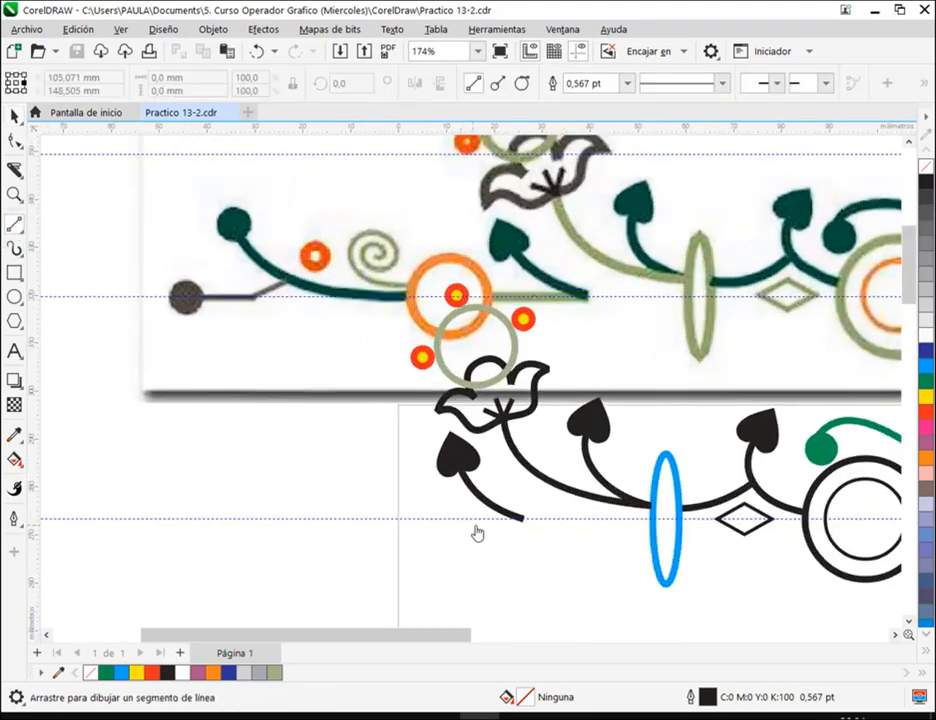
{"action": "left_click_drag", "start_coordinate": [473, 525], "coordinate": [397, 522]}
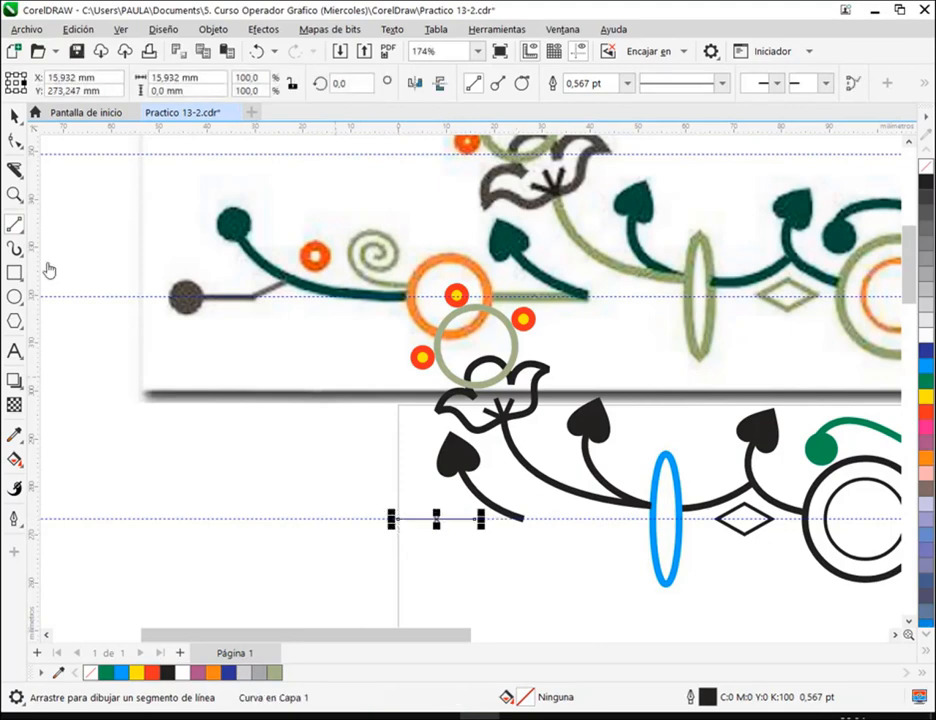
{"action": "key", "text": "space"}
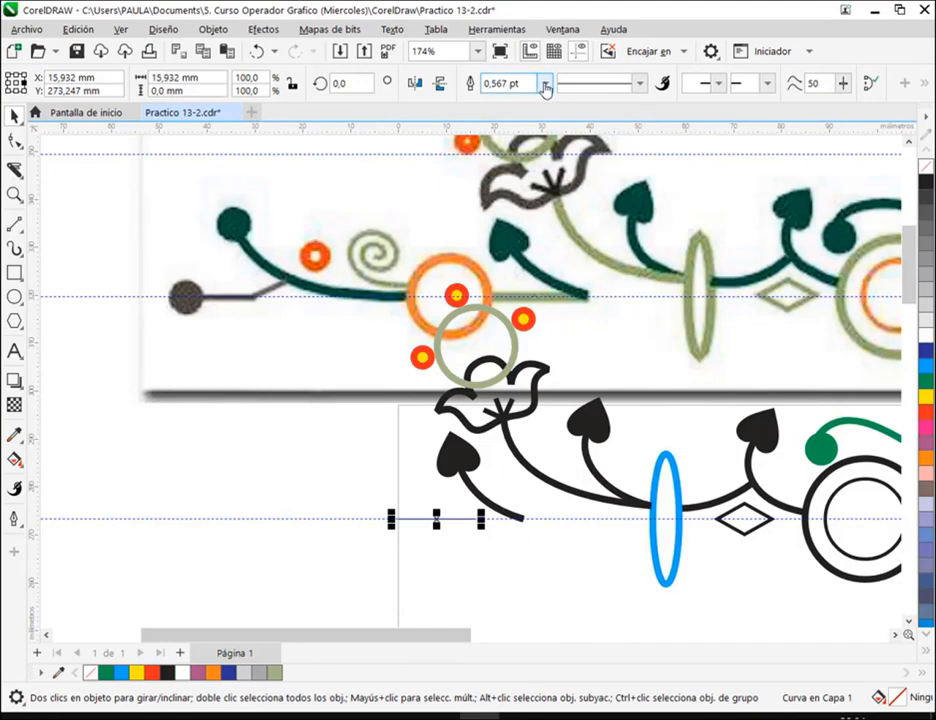
{"action": "left_click", "coordinate": [544, 86]}
{"action": "left_click", "coordinate": [495, 201]}
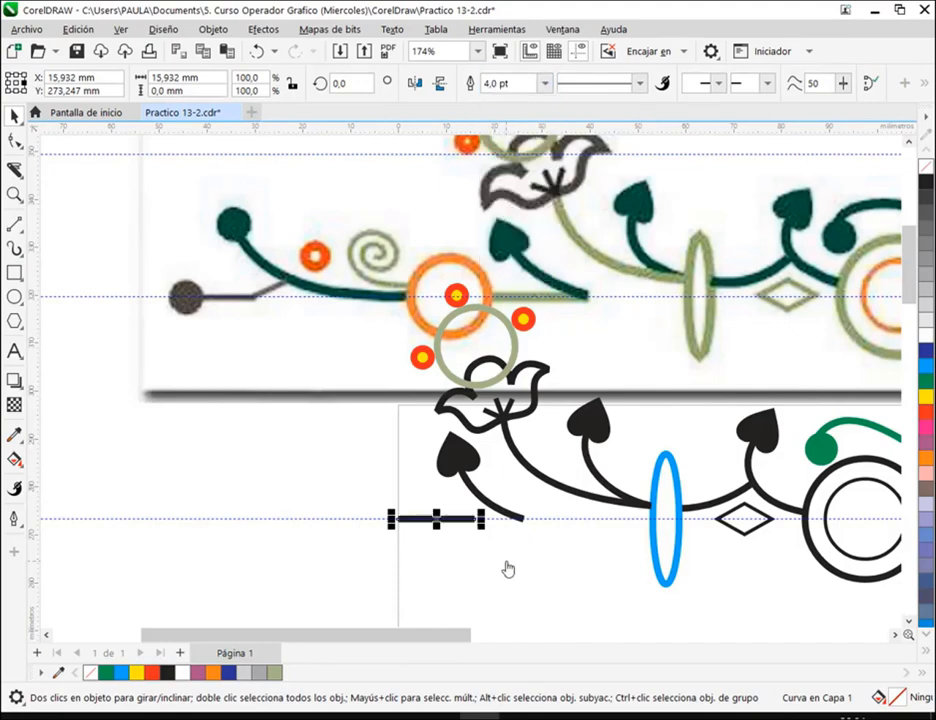
Stretch the horizontal line rightward to about 26 mm so it meets the end of the leftmost leaf's stem
{"action": "left_click", "coordinate": [507, 568]}
{"action": "left_click", "coordinate": [464, 522]}
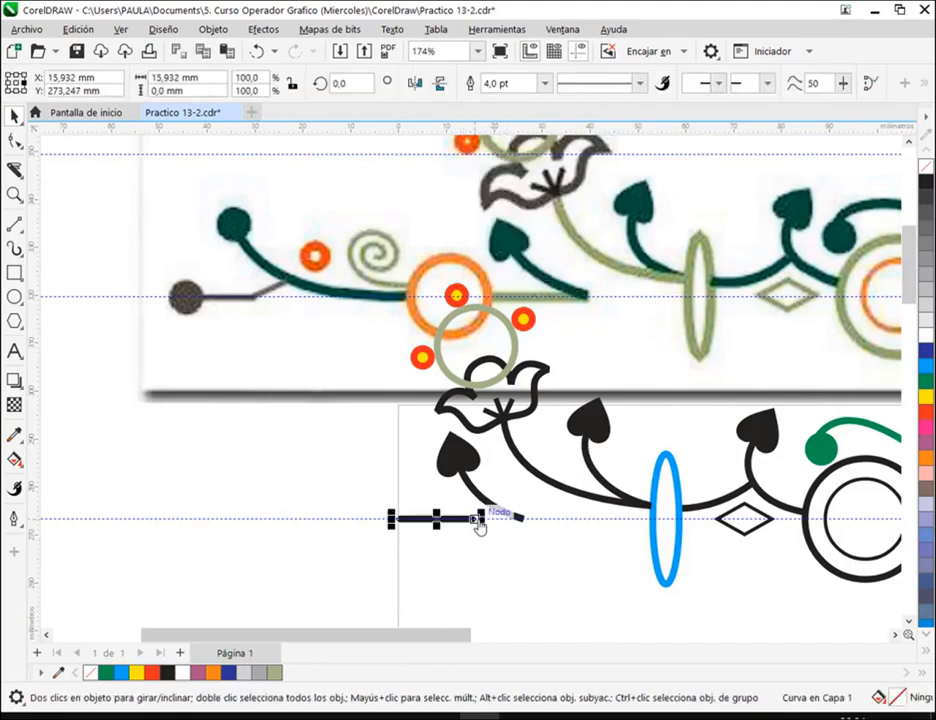
{"action": "left_click_drag", "start_coordinate": [481, 527], "coordinate": [526, 530]}
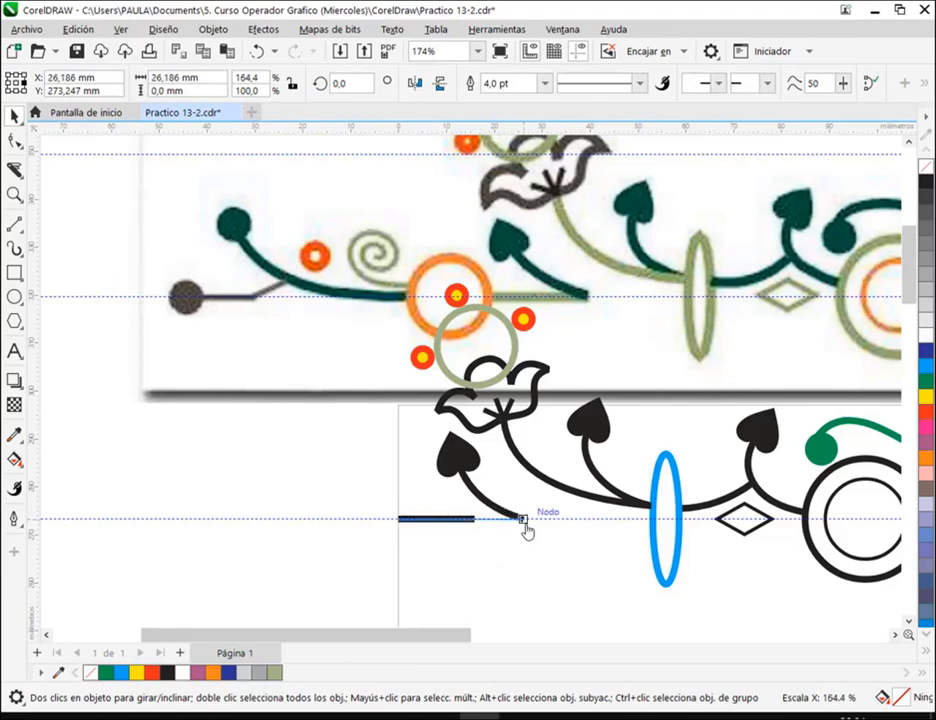
{"action": "left_click", "coordinate": [558, 603]}
Copy the inner circle of the large double circle to the line's left end and give the copy a 4 pt outline
{"action": "left_click_drag", "start_coordinate": [403, 283], "coordinate": [362, 355]}
{"action": "scroll", "coordinate": [614, 317], "scroll_direction": "down", "scroll_amount": 2}
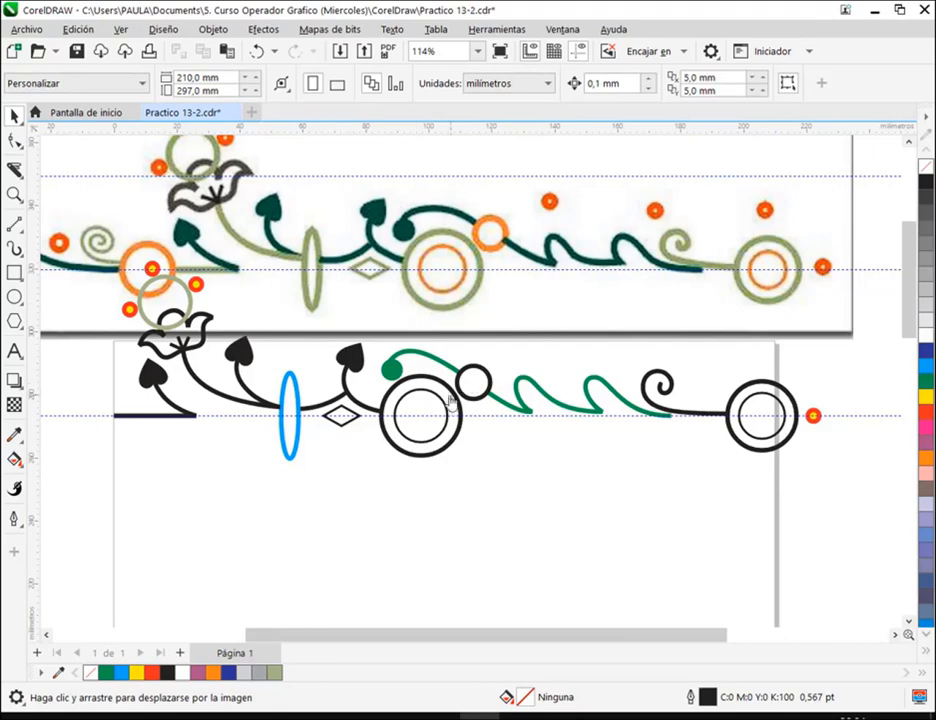
{"action": "left_click_drag", "start_coordinate": [424, 130], "coordinate": [470, 250]}
{"action": "left_click", "coordinate": [423, 414]}
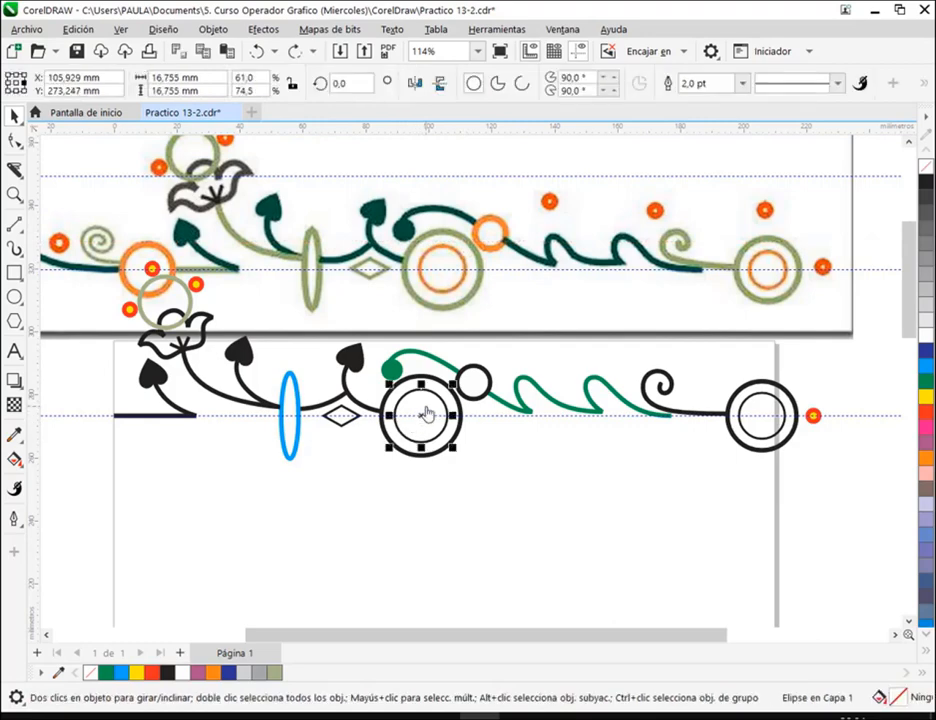
{"action": "left_click_drag", "start_coordinate": [424, 417], "coordinate": [89, 419]}
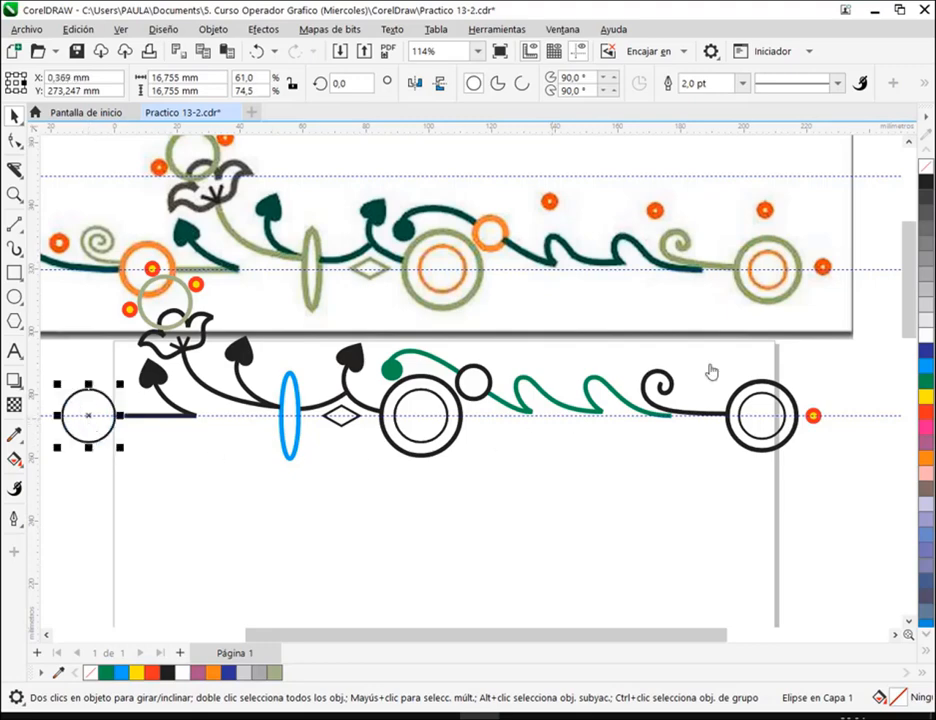
{"action": "left_click", "coordinate": [742, 83]}
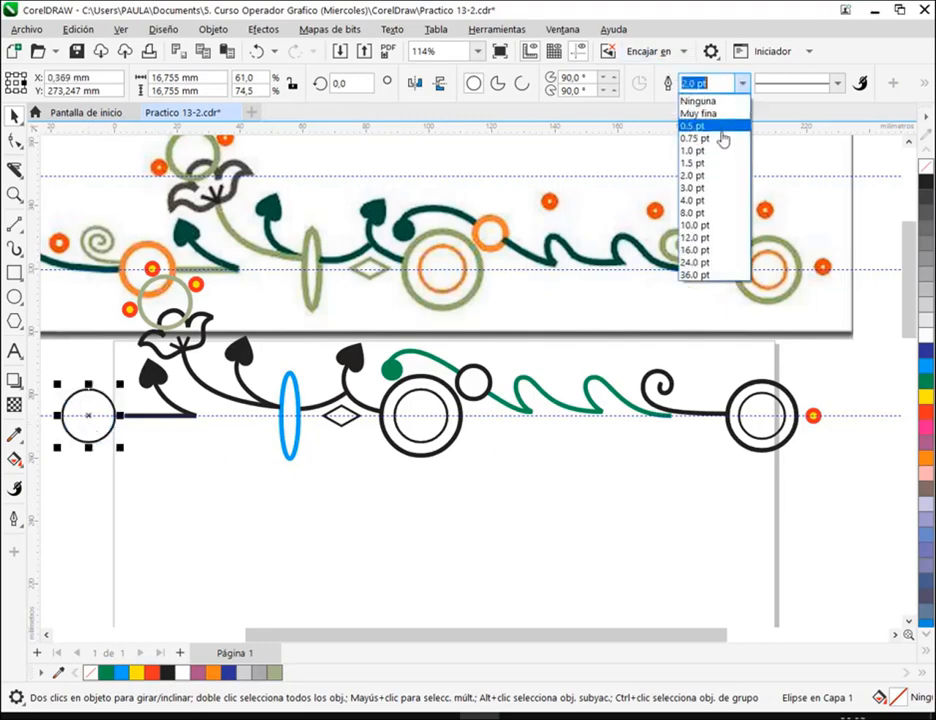
{"action": "left_click", "coordinate": [707, 201]}
{"action": "left_click", "coordinate": [257, 542]}
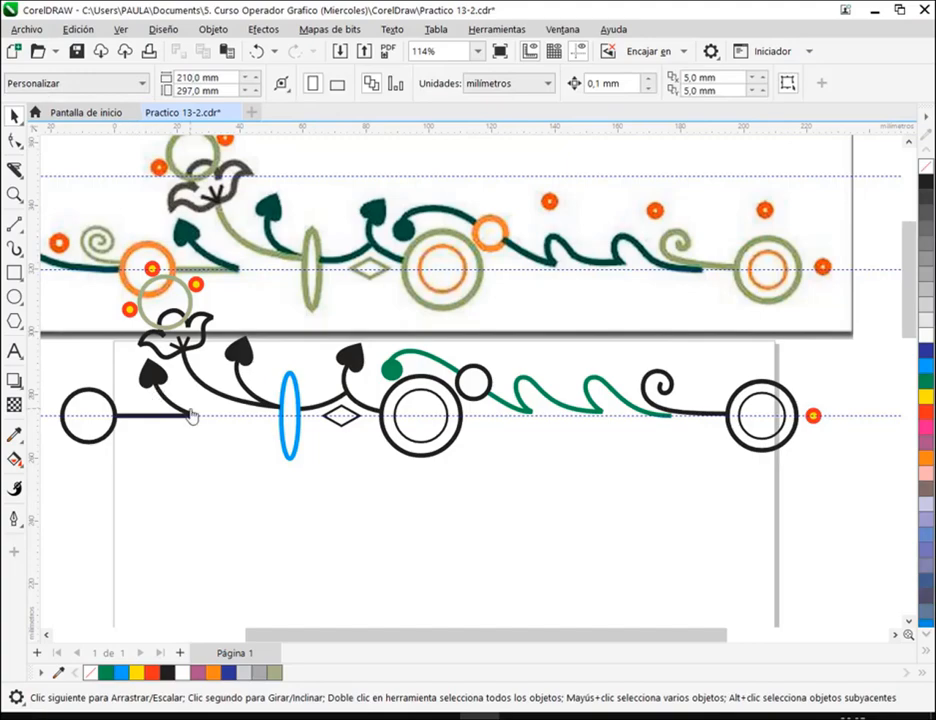
Shorten the horizontal line from its left end to about 18.9 mm, keeping it joined to the leaf stem
{"action": "left_click_drag", "start_coordinate": [188, 495], "coordinate": [368, 503]}
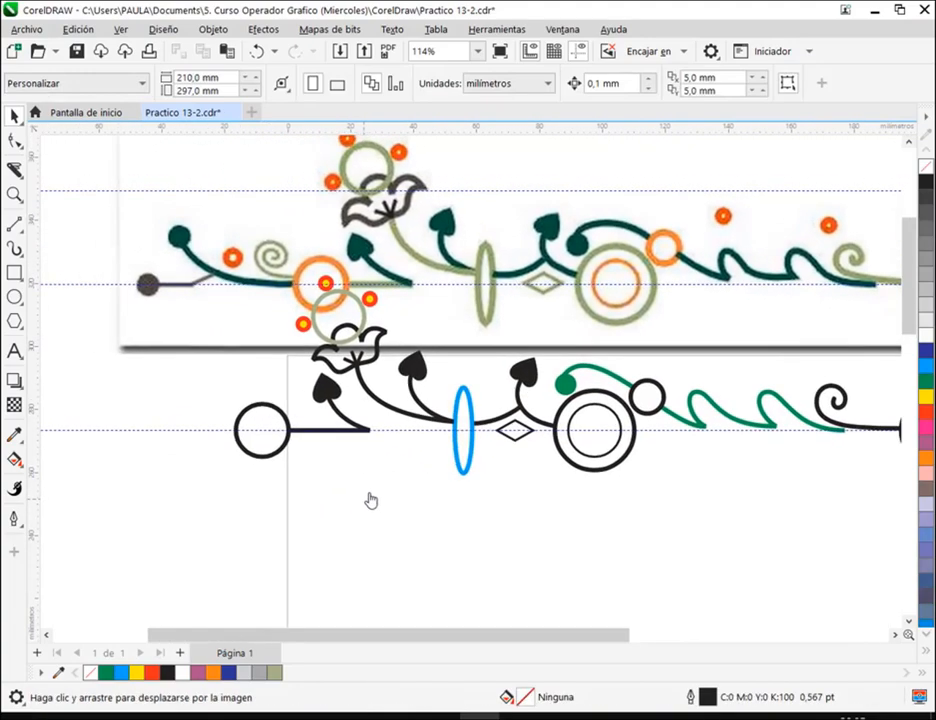
{"action": "scroll", "coordinate": [324, 413], "scroll_direction": "up", "scroll_amount": 2}
{"action": "scroll", "coordinate": [297, 421], "scroll_direction": "up", "scroll_amount": 2}
{"action": "left_click", "coordinate": [302, 452]}
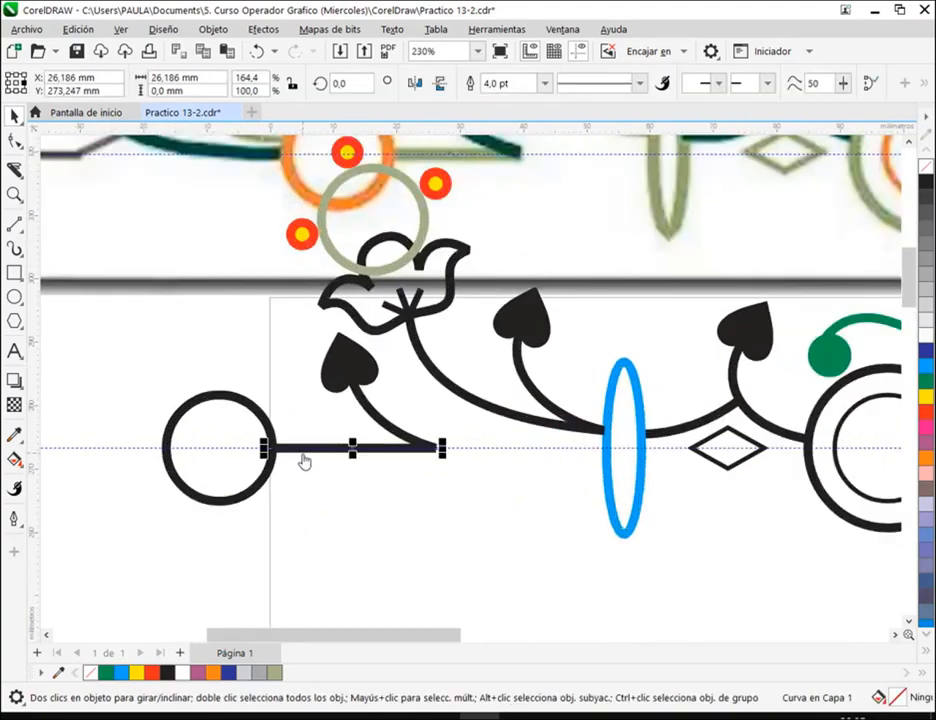
{"action": "left_click_drag", "start_coordinate": [267, 453], "coordinate": [338, 565]}
{"action": "scroll", "coordinate": [305, 458], "scroll_direction": "down", "scroll_amount": 1}
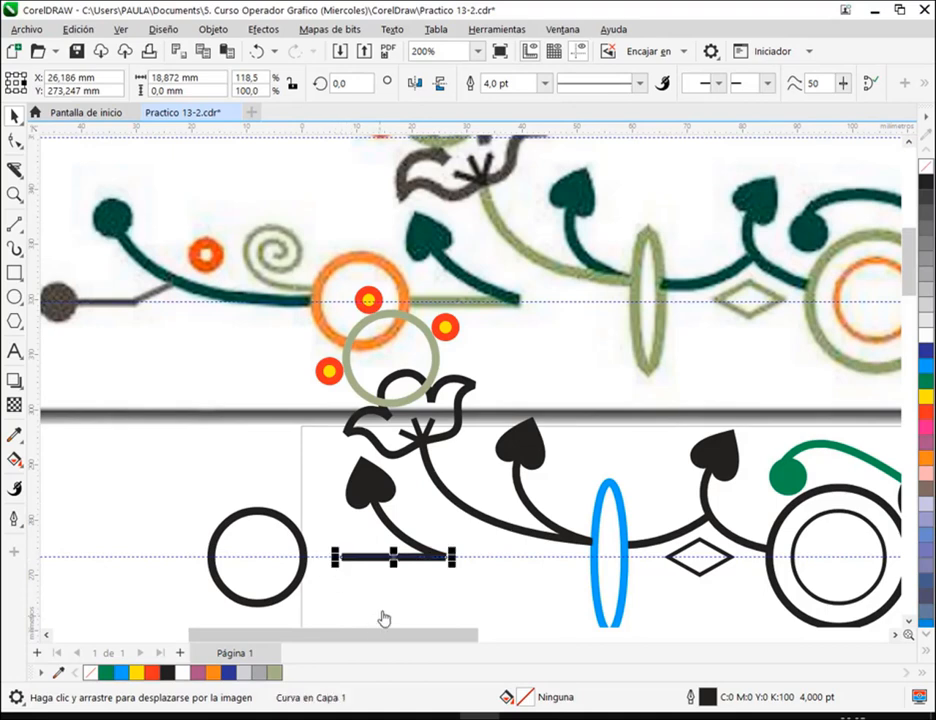
Move the copied circle along the guideline so its right quadrant touches the left end of the shortened line
{"action": "left_click", "coordinate": [302, 556]}
{"action": "left_click_drag", "start_coordinate": [304, 562], "coordinate": [345, 558]}
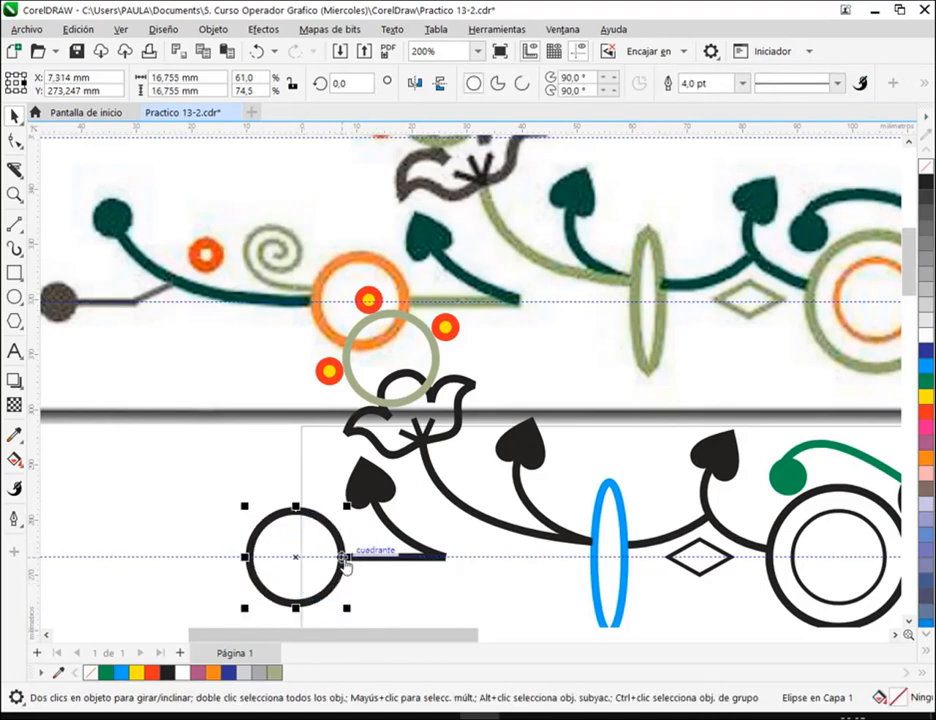
{"action": "left_click", "coordinate": [450, 580]}
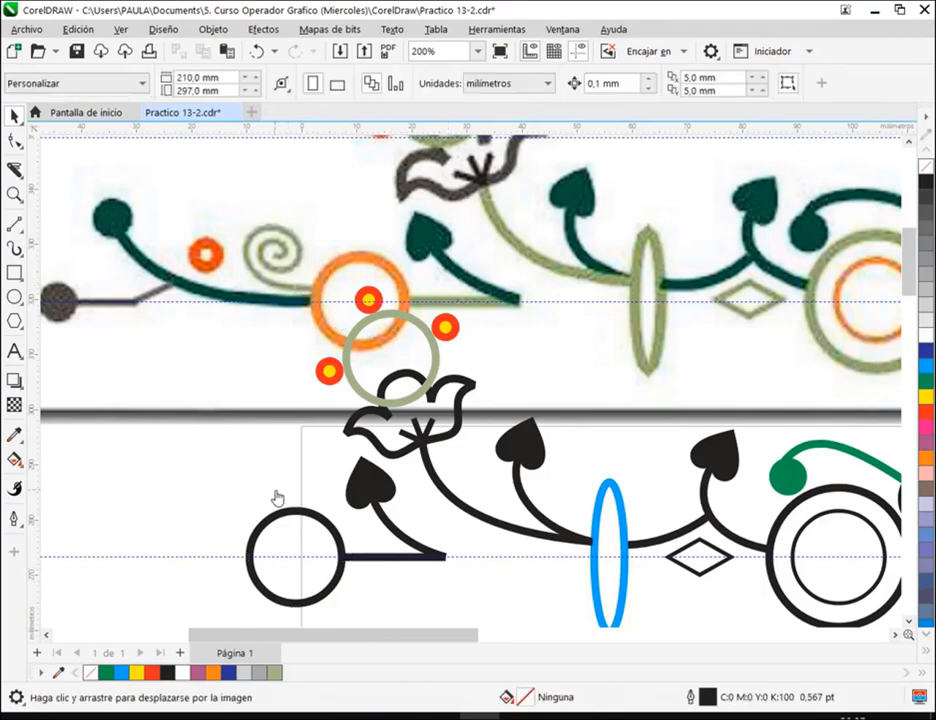
Draw a 3-revolution spiral about 12.2 × 11.7 mm above and to the left of the copied circle
{"action": "left_click_drag", "start_coordinate": [378, 397], "coordinate": [464, 387]}
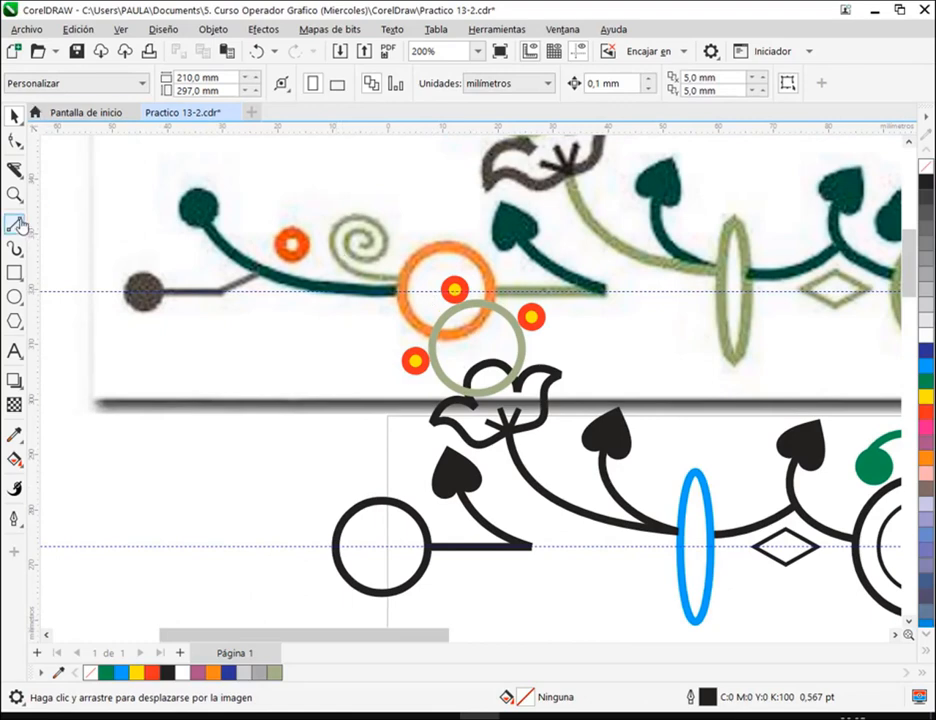
{"action": "left_click", "coordinate": [17, 322]}
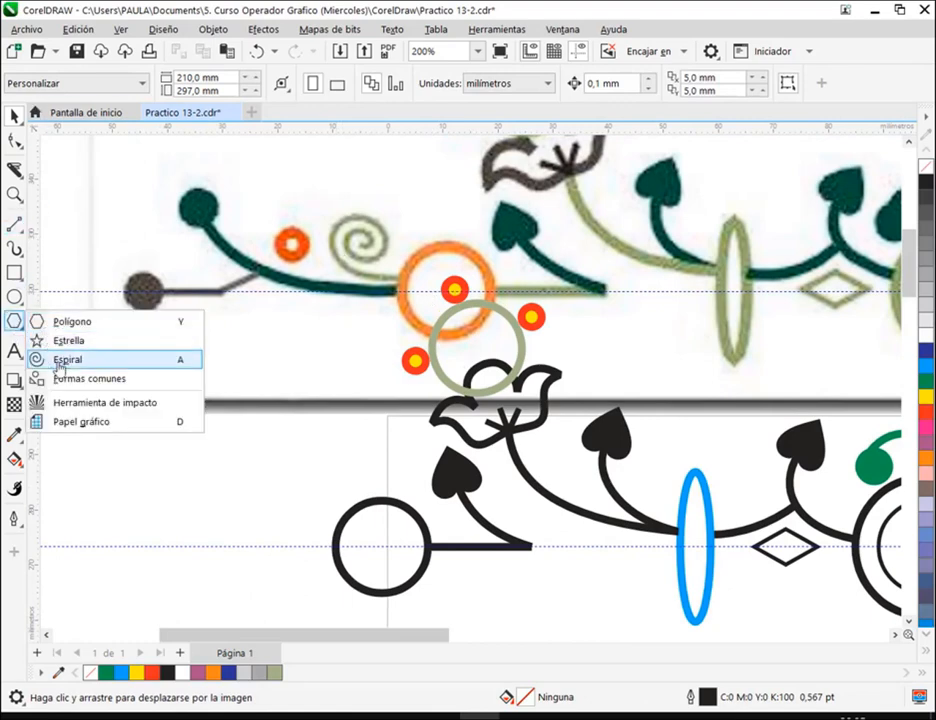
{"action": "left_click", "coordinate": [62, 360]}
{"action": "left_click", "coordinate": [66, 80]}
{"action": "left_click_drag", "start_coordinate": [254, 455], "coordinate": [323, 528]}
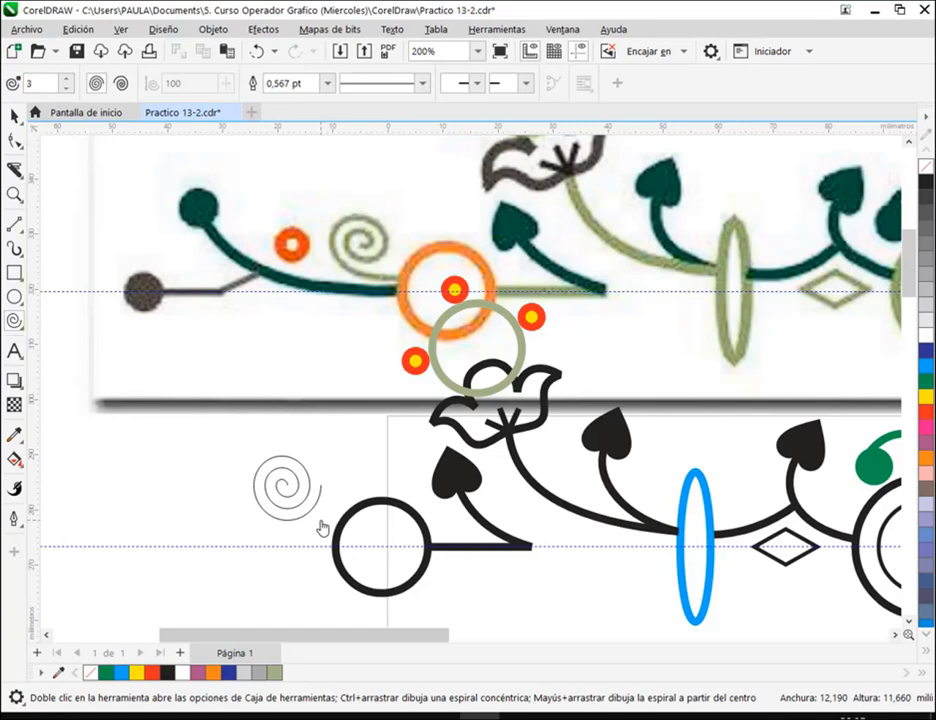
{"action": "left_click_drag", "start_coordinate": [322, 527], "coordinate": [322, 526]}
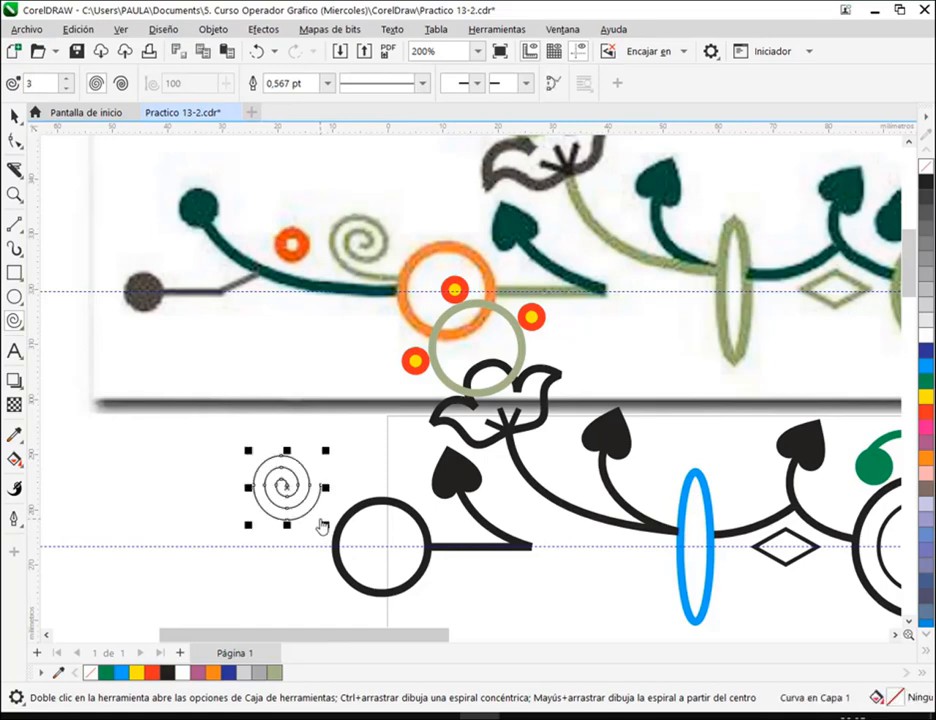
Delete the innermost nodes of the spiral to open up its centre
{"action": "left_click", "coordinate": [14, 140]}
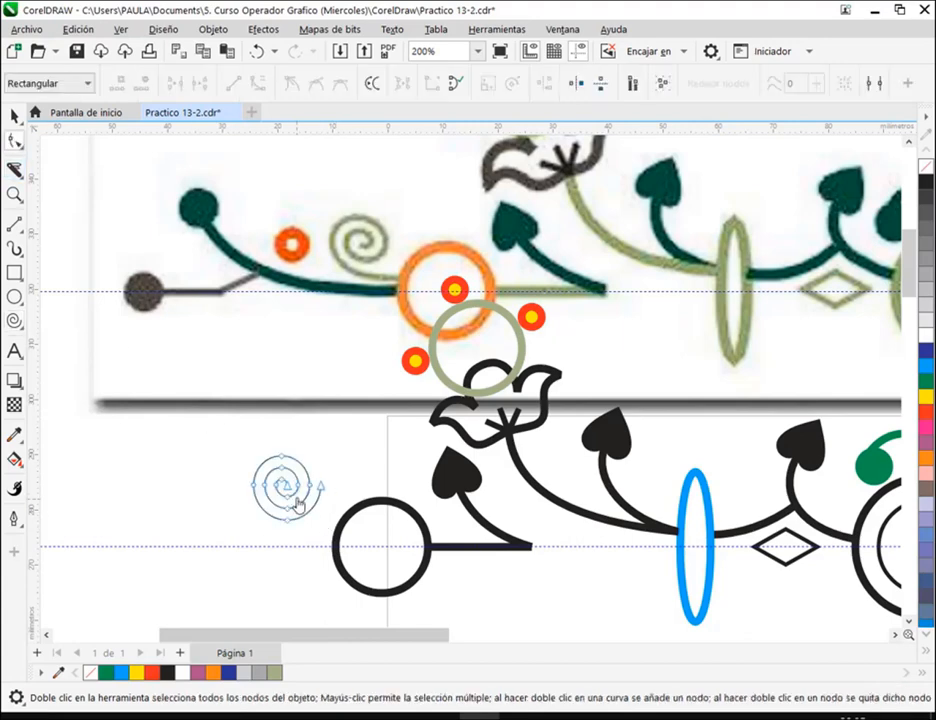
{"action": "scroll", "coordinate": [297, 505], "scroll_direction": "up", "scroll_amount": 1}
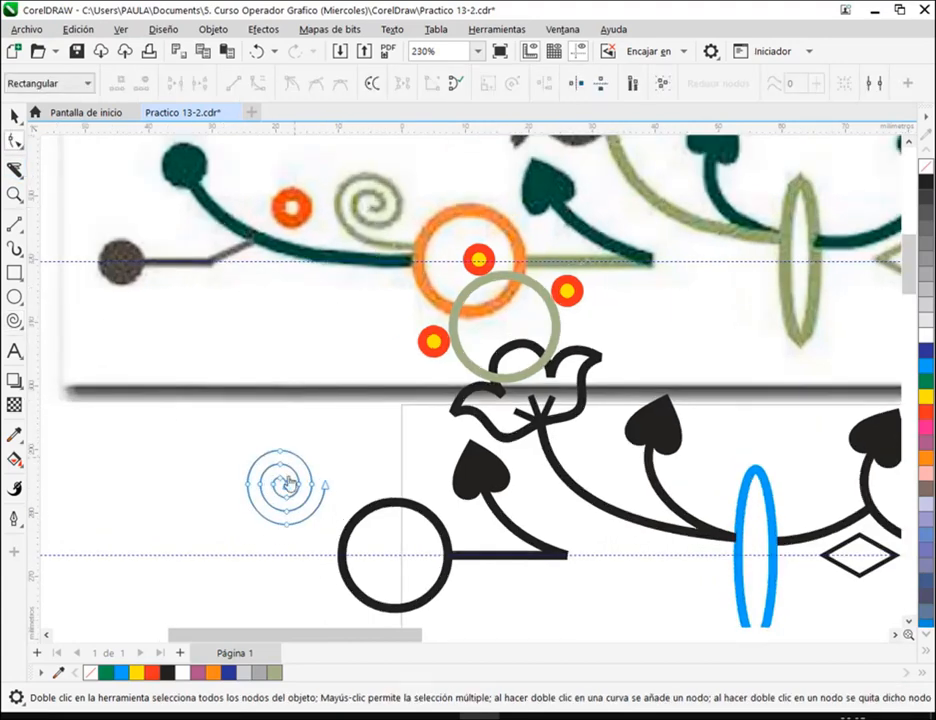
{"action": "double_click", "coordinate": [285, 487]}
{"action": "double_click", "coordinate": [281, 480]}
{"action": "double_click", "coordinate": [287, 501]}
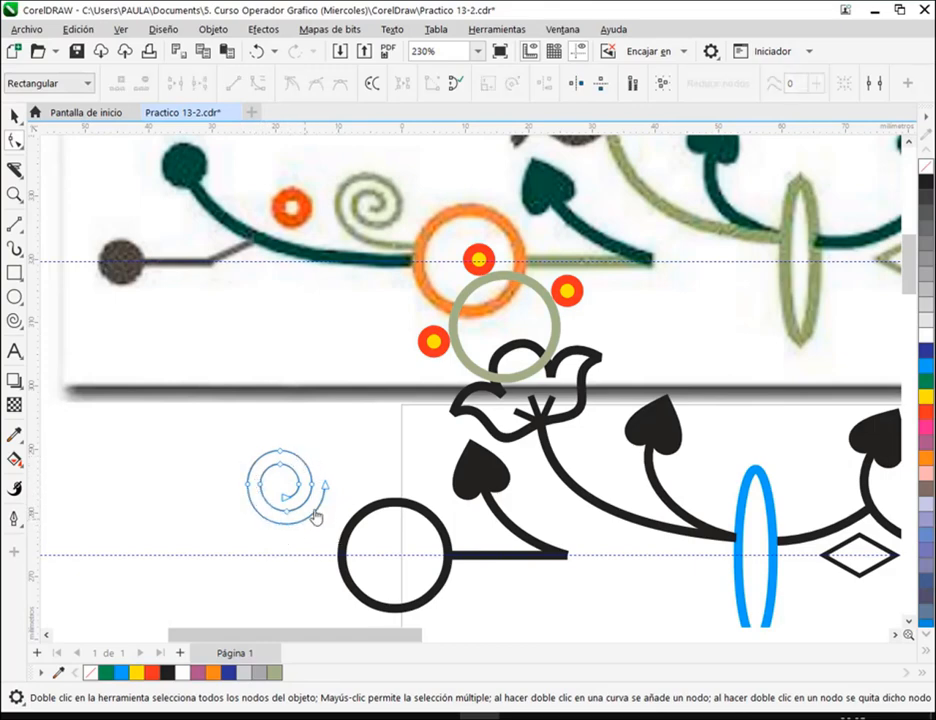
Extend the spiral's outer end to the copied circle's left edge, smooth the tail's curve and lower the coil's nodes slightly
{"action": "left_click_drag", "start_coordinate": [326, 490], "coordinate": [341, 551]}
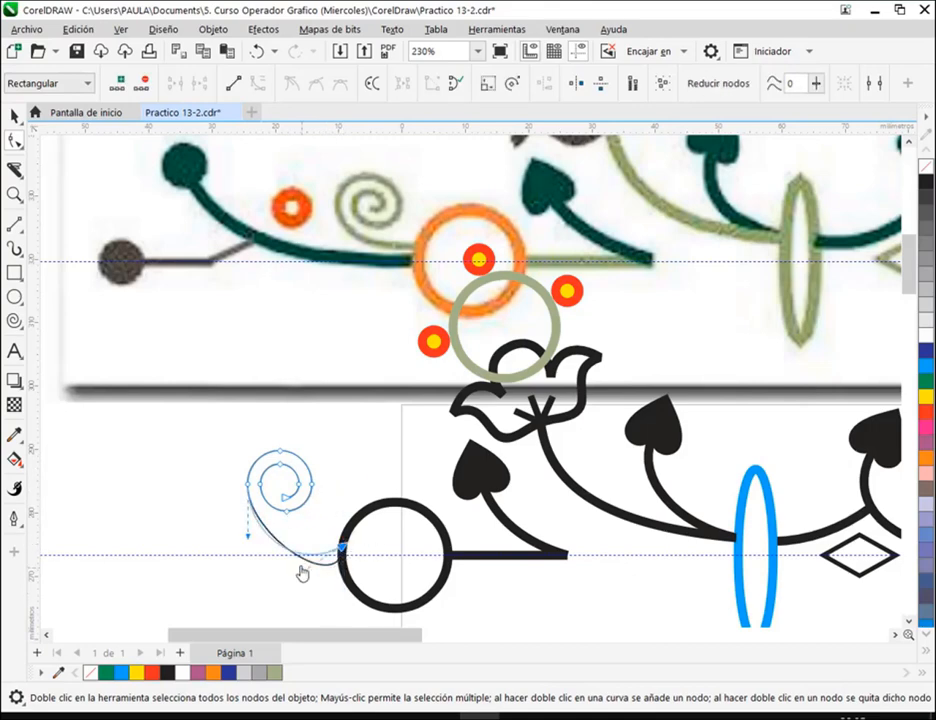
{"action": "mouse_move", "coordinate": [295, 560]}
{"action": "left_mouse_down"}
{"action": "mouse_move", "coordinate": [300, 567]}
{"action": "mouse_move", "coordinate": [299, 558]}
{"action": "left_mouse_up"}
{"action": "left_click_drag", "start_coordinate": [228, 437], "coordinate": [285, 542]}
{"action": "left_click", "coordinate": [334, 485]}
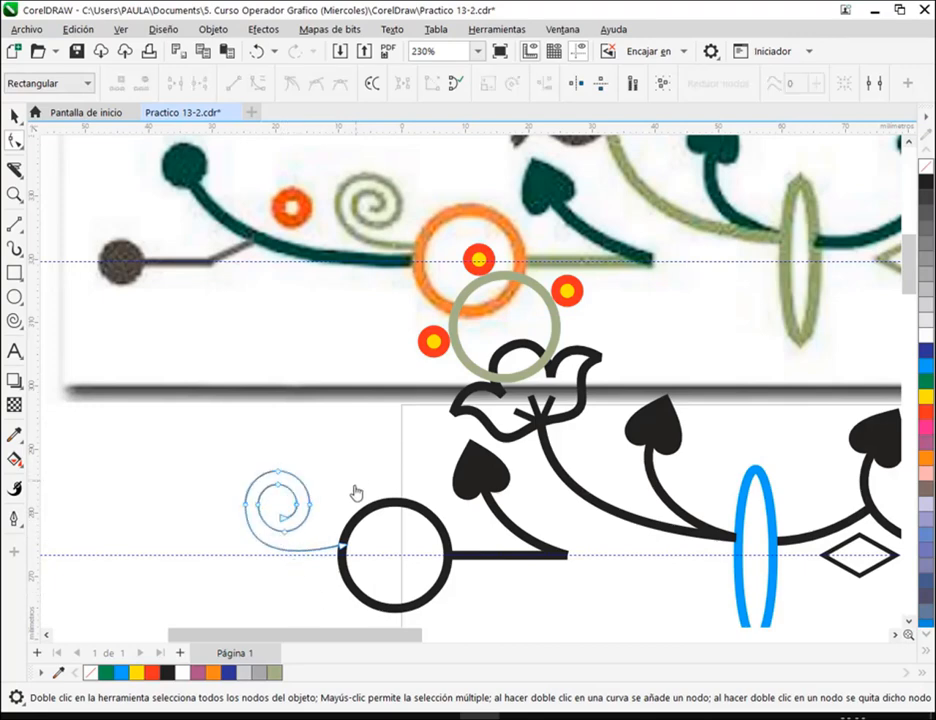
Reshape the spiral's tail by adjusting the curve handle near its end at the copied circle
{"action": "left_click", "coordinate": [249, 558]}
{"action": "left_click_drag", "start_coordinate": [246, 544], "coordinate": [295, 539]}
{"action": "scroll", "coordinate": [299, 583], "scroll_direction": "up", "scroll_amount": 3}
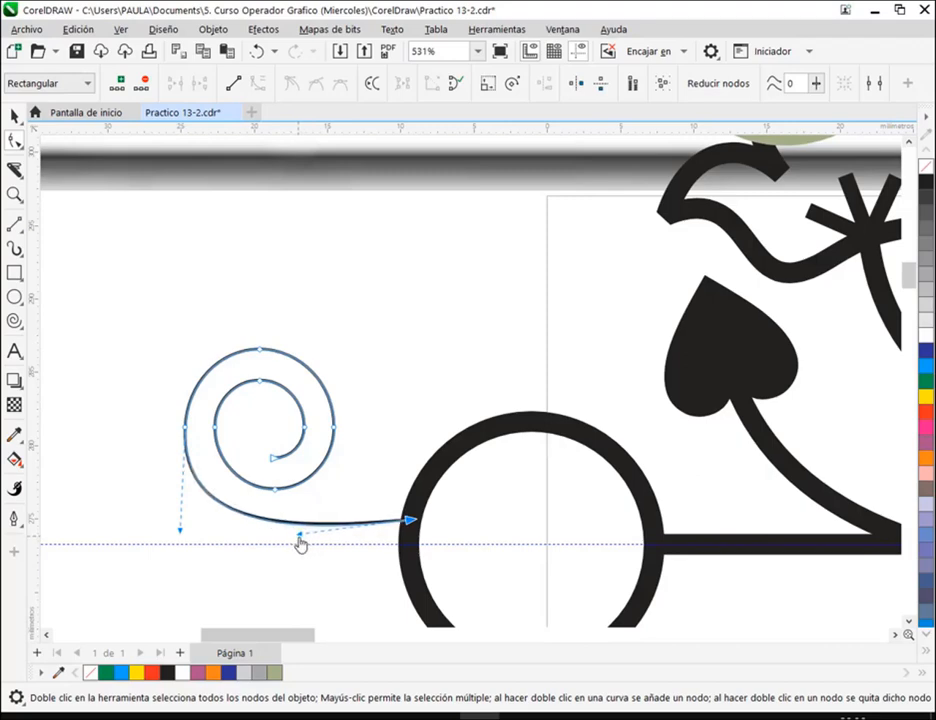
{"action": "scroll", "coordinate": [300, 515], "scroll_direction": "down", "scroll_amount": 4}
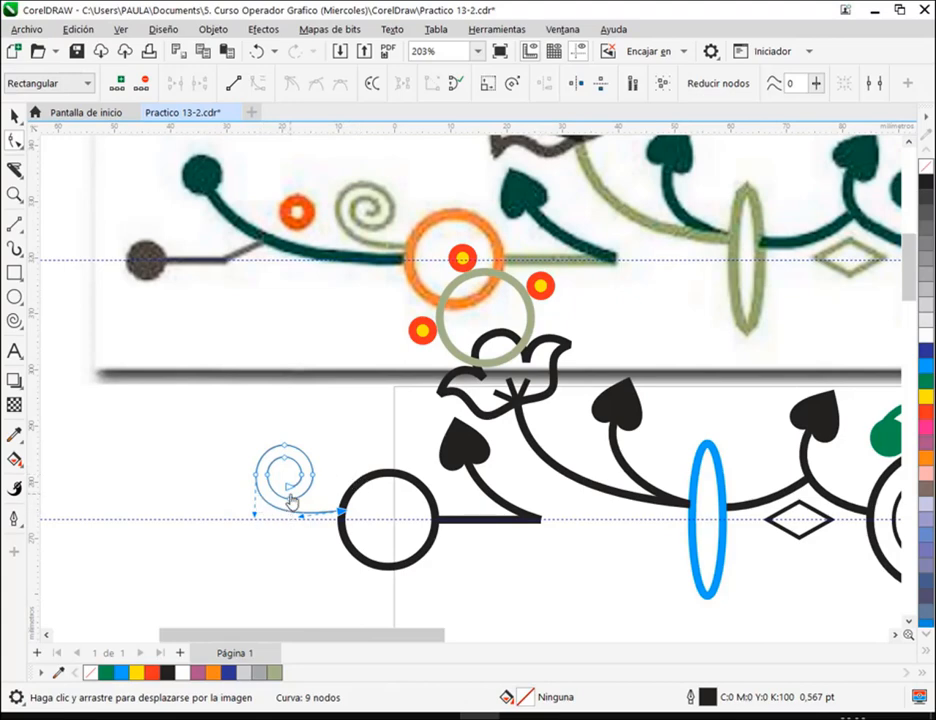
Move the spiral's inner end up to the coil's centre and delete the inner turn's lower and right-hand nodes
{"action": "left_click_drag", "start_coordinate": [289, 490], "coordinate": [296, 483]}
{"action": "key", "text": "Delete"}
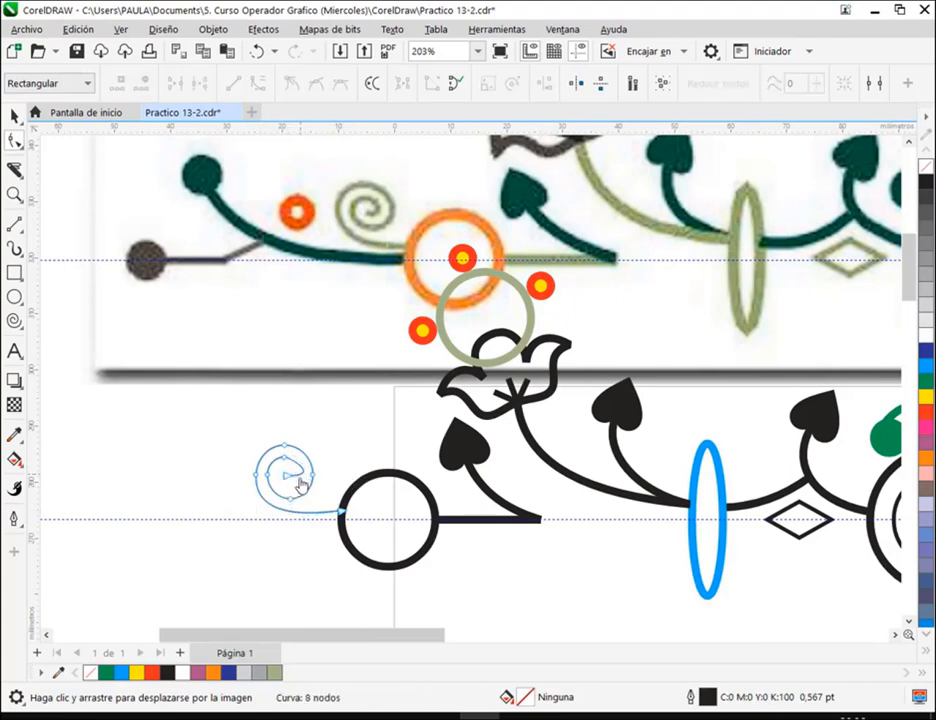
{"action": "key", "text": "ctrl+z"}
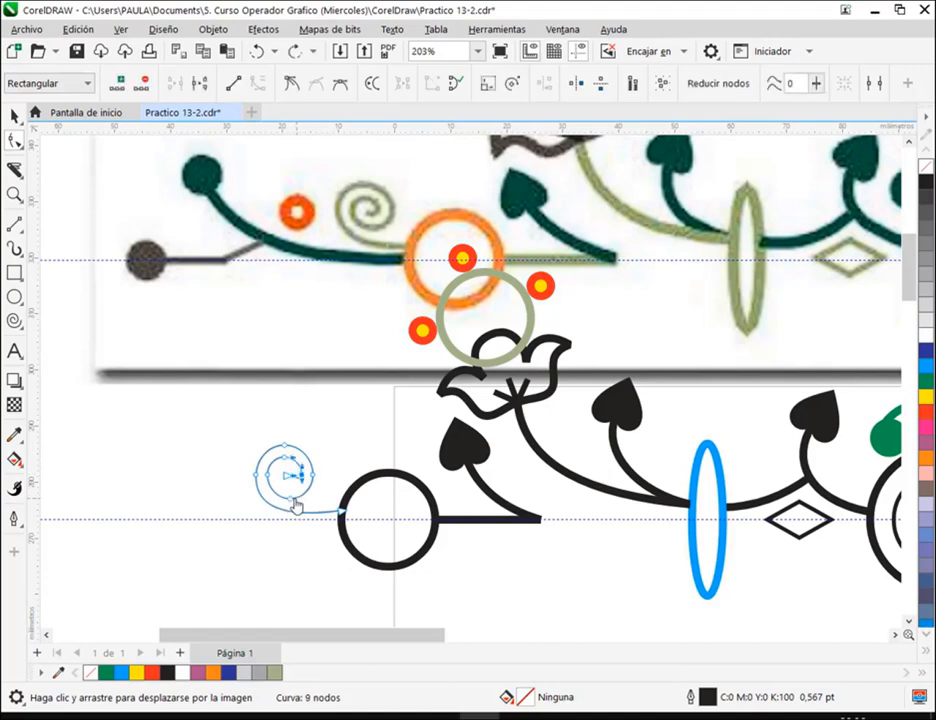
{"action": "left_click", "coordinate": [295, 497]}
{"action": "left_click_drag", "start_coordinate": [298, 503], "coordinate": [291, 480]}
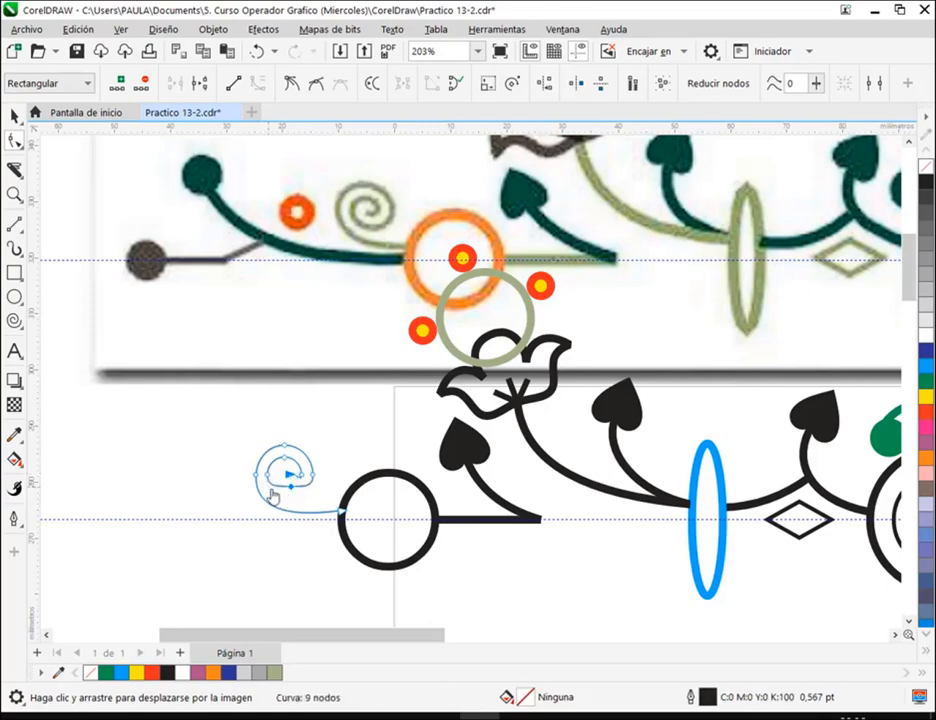
{"action": "left_click", "coordinate": [298, 496]}
{"action": "double_click", "coordinate": [290, 490]}
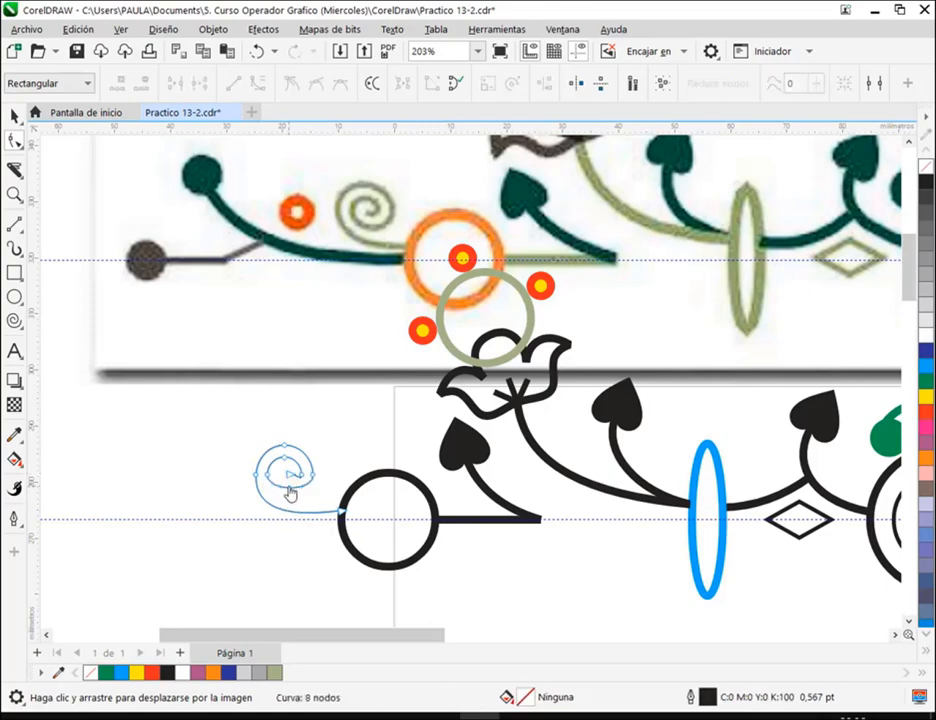
{"action": "double_click", "coordinate": [304, 479]}
{"action": "scroll", "coordinate": [286, 476], "scroll_direction": "up", "scroll_amount": 3}
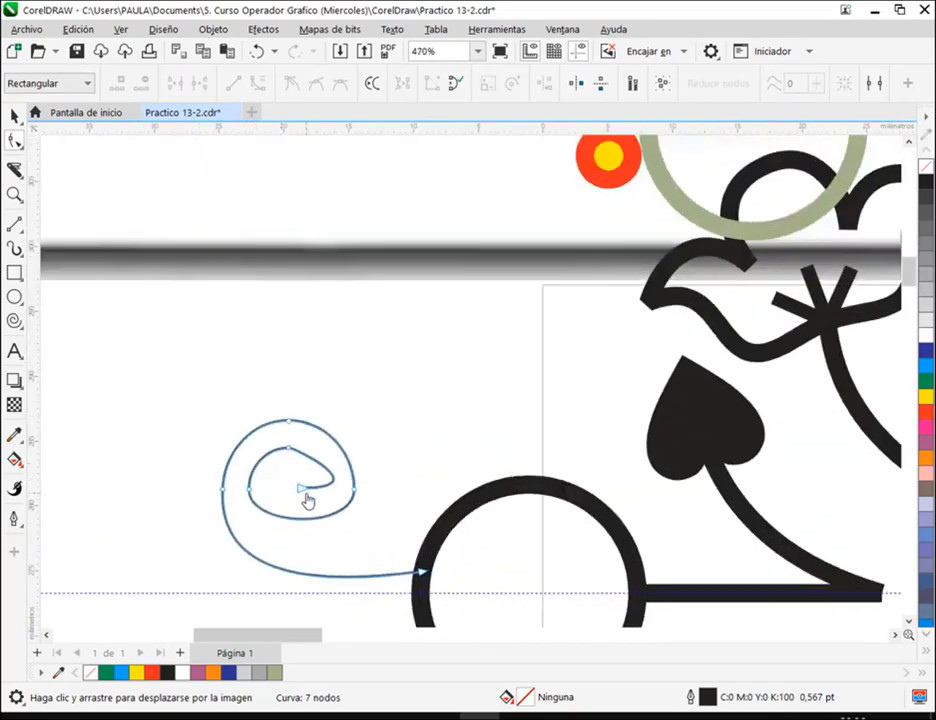
Round the spiral's inner turn by smoothing and raising its top node and adjusting the handles at its inner end and left node
{"action": "left_click", "coordinate": [302, 489]}
{"action": "left_click_drag", "start_coordinate": [380, 497], "coordinate": [360, 490]}
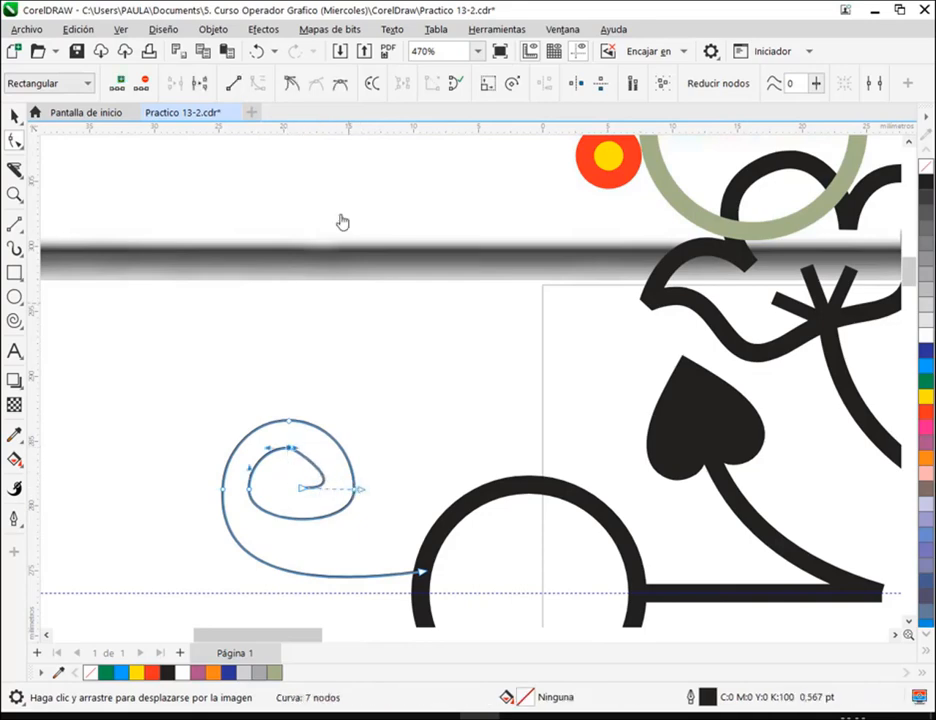
{"action": "left_click", "coordinate": [341, 84]}
{"action": "mouse_move", "coordinate": [300, 453]}
{"action": "left_mouse_down"}
{"action": "mouse_move", "coordinate": [324, 453]}
{"action": "mouse_move", "coordinate": [289, 440]}
{"action": "left_mouse_up"}
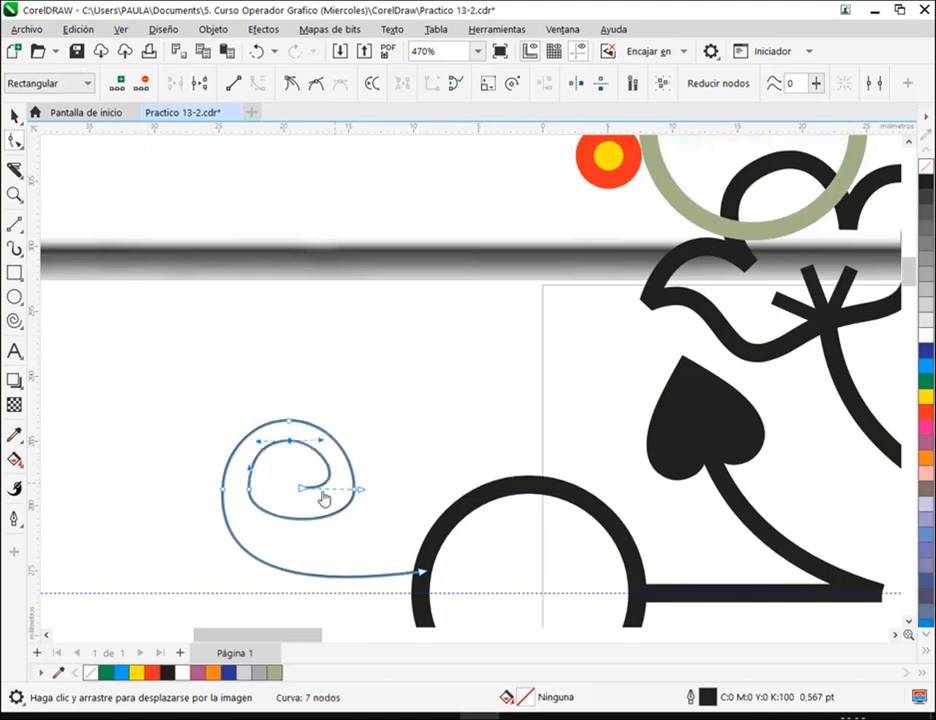
{"action": "left_click", "coordinate": [249, 492]}
{"action": "left_click_drag", "start_coordinate": [250, 534], "coordinate": [263, 534]}
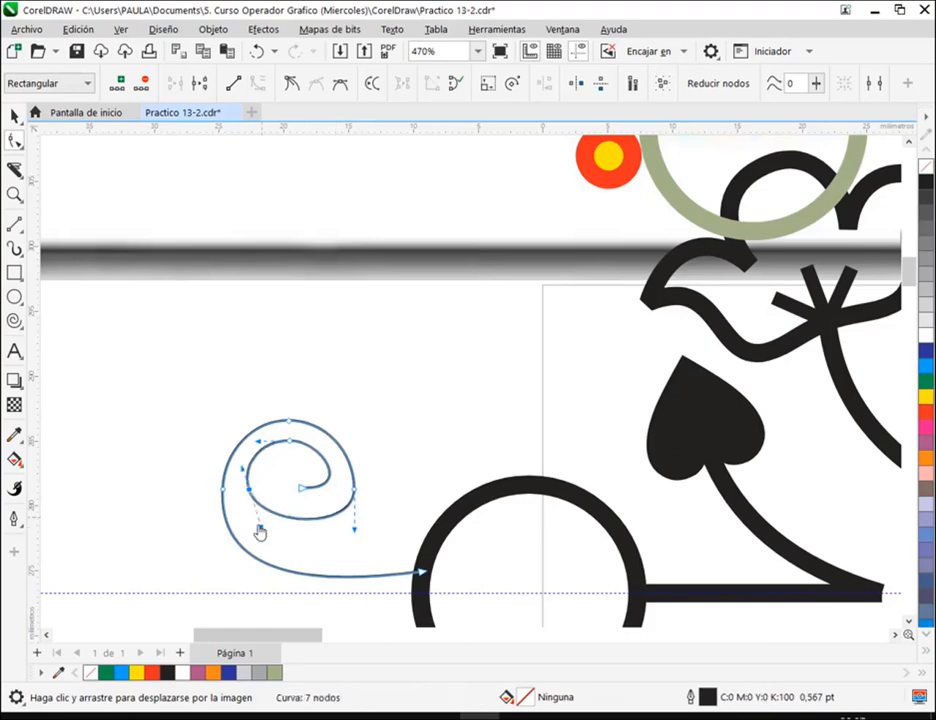
{"action": "scroll", "coordinate": [259, 531], "scroll_direction": "down", "scroll_amount": 3}
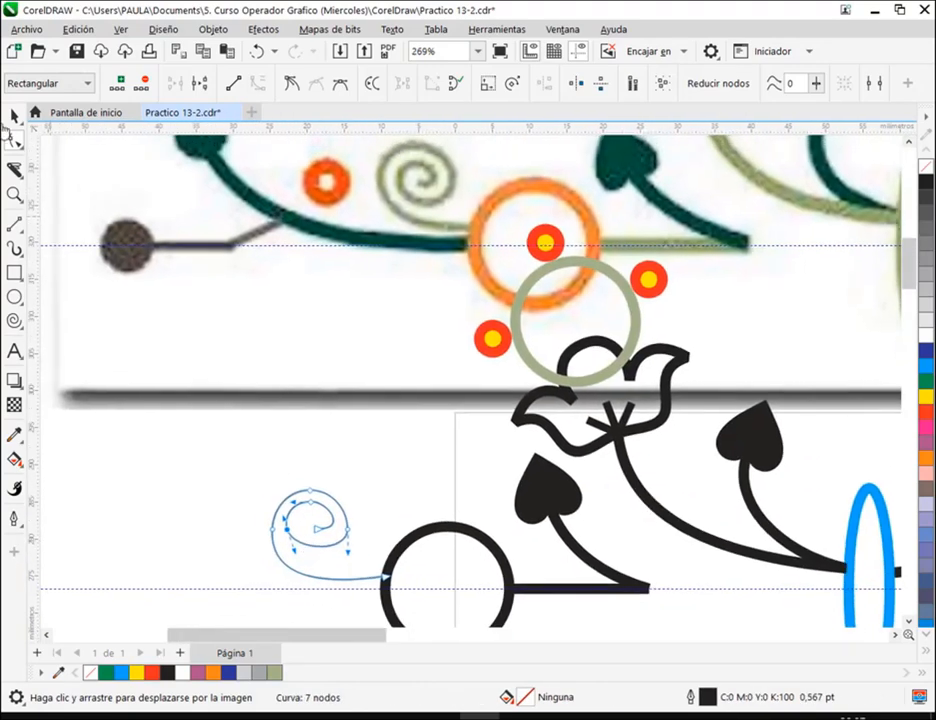
Move the spiral up to the blank area just below the reference spiral for comparison
{"action": "key", "text": "space"}
{"action": "left_click_drag", "start_coordinate": [323, 544], "coordinate": [395, 330]}
{"action": "left_click_drag", "start_coordinate": [330, 522], "coordinate": [379, 414]}
{"action": "scroll", "coordinate": [407, 373], "scroll_direction": "up", "scroll_amount": 2}
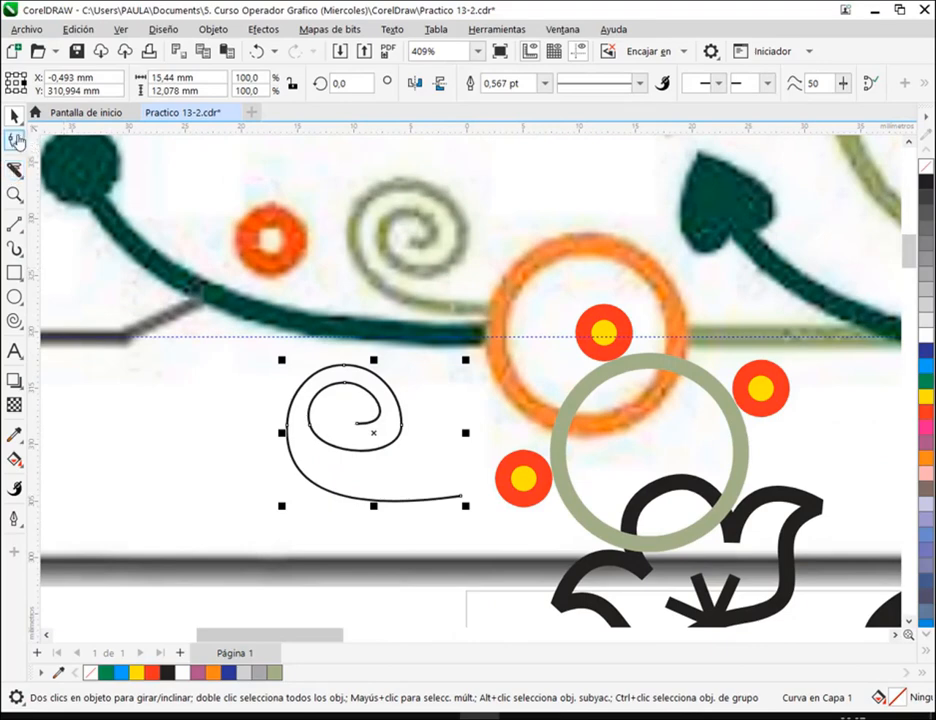
Reshape the coil's right side, raise the outer left node slightly and shorten its lower handle
{"action": "left_click", "coordinate": [14, 142]}
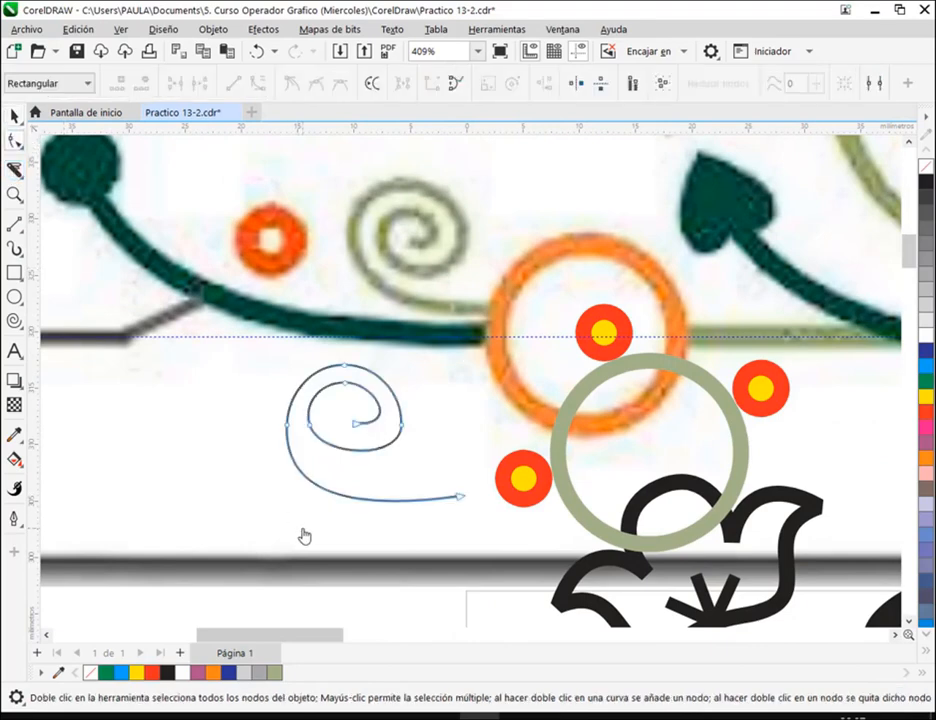
{"action": "left_click", "coordinate": [402, 433]}
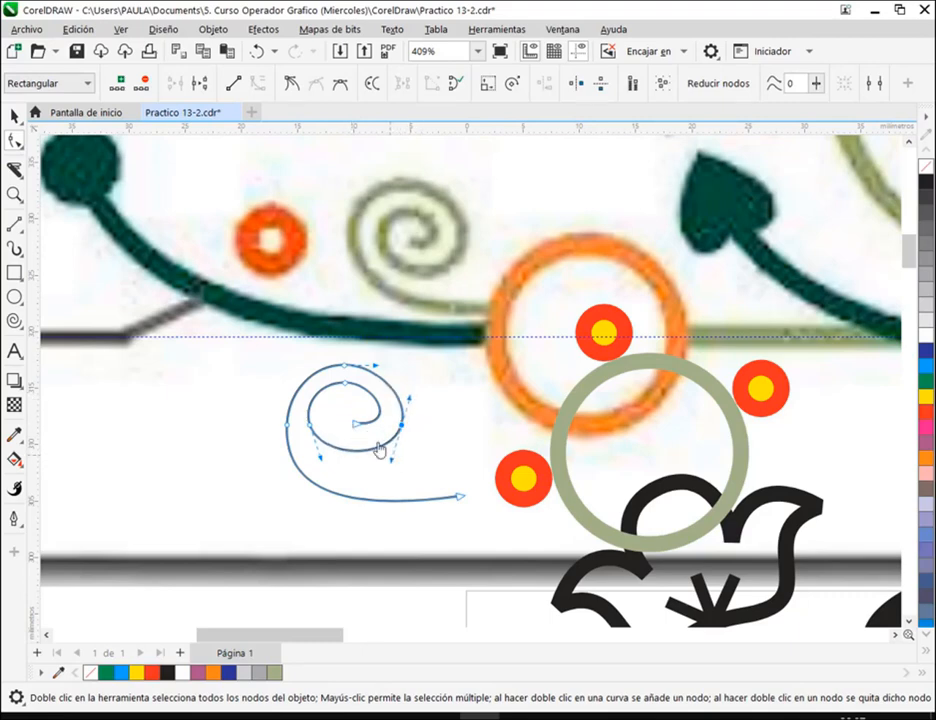
{"action": "left_click", "coordinate": [287, 415]}
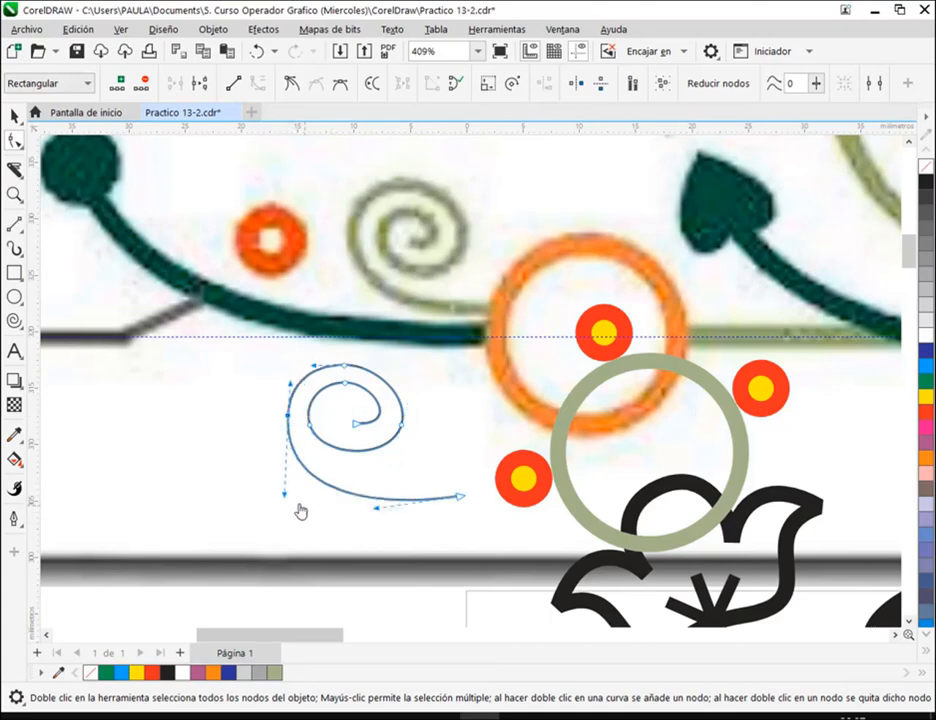
{"action": "left_click_drag", "start_coordinate": [287, 496], "coordinate": [292, 486]}
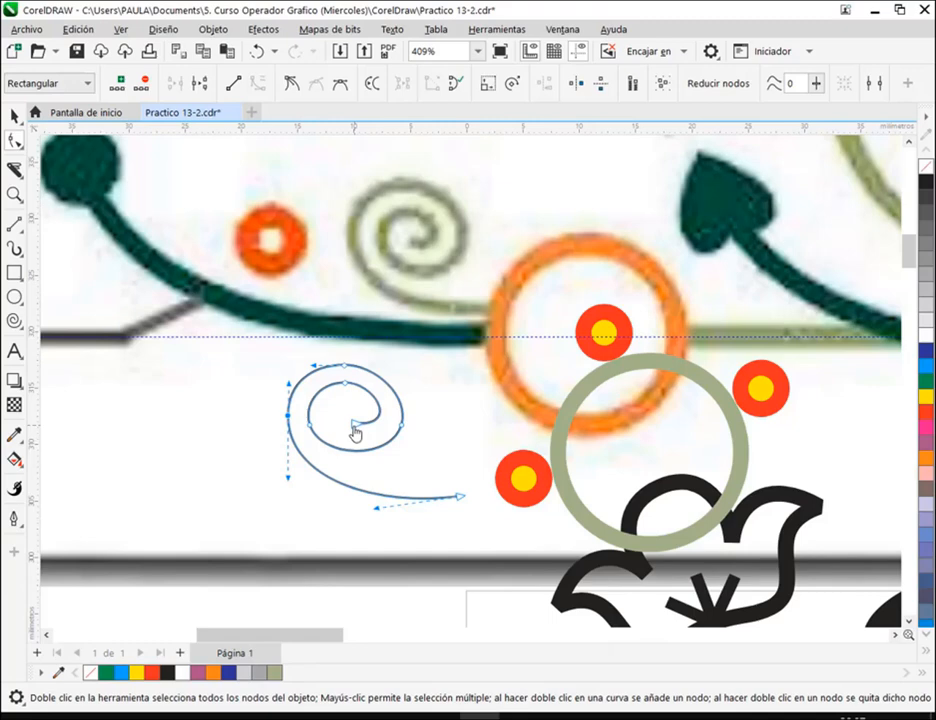
Shift the spiral's inner end, right node and both top nodes to the left to narrow the coil
{"action": "left_click_drag", "start_coordinate": [356, 432], "coordinate": [347, 432]}
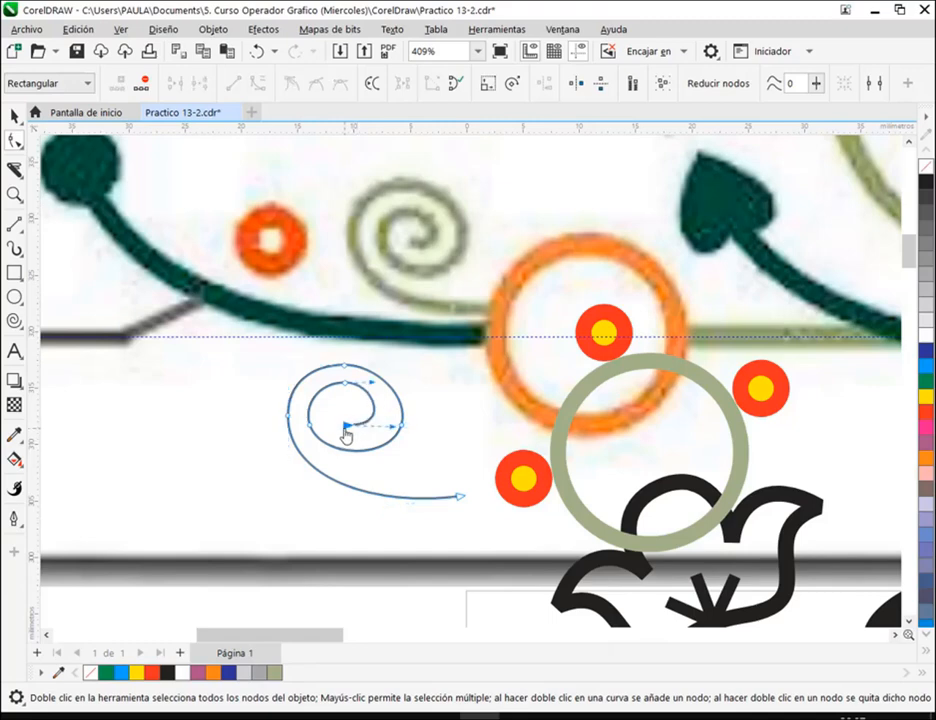
{"action": "left_click", "coordinate": [399, 429]}
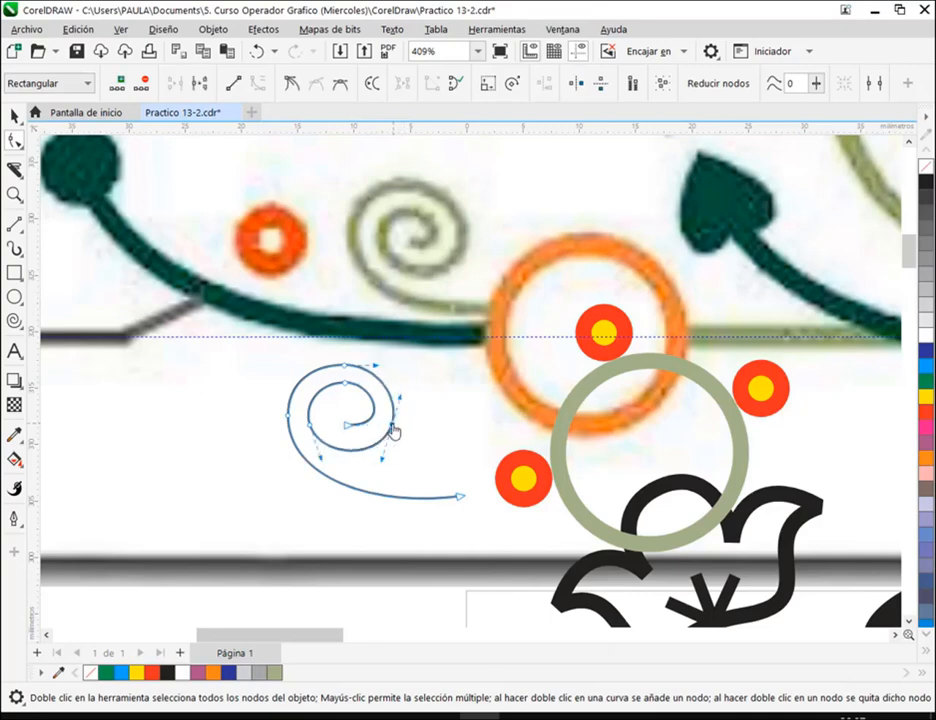
{"action": "left_click_drag", "start_coordinate": [349, 432], "coordinate": [333, 473]}
{"action": "left_click", "coordinate": [257, 51]}
{"action": "left_click_drag", "start_coordinate": [349, 427], "coordinate": [334, 430]}
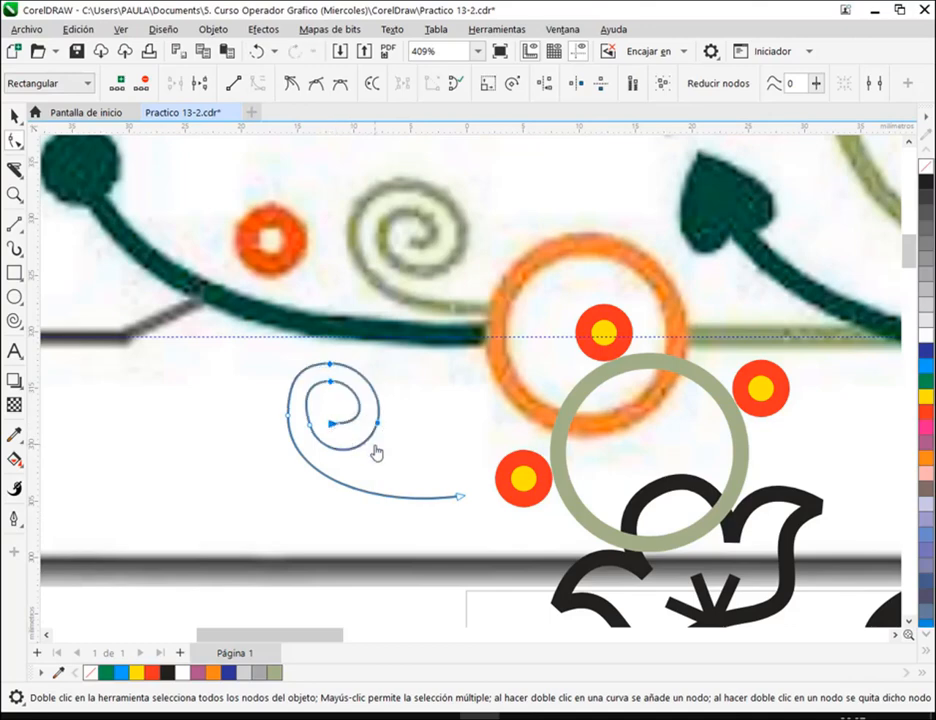
Turn off snapping and lower the inner turn's top node slightly to widen the gap to the outer turn
{"action": "left_click", "coordinate": [332, 386]}
{"action": "left_click_drag", "start_coordinate": [334, 398], "coordinate": [316, 428]}
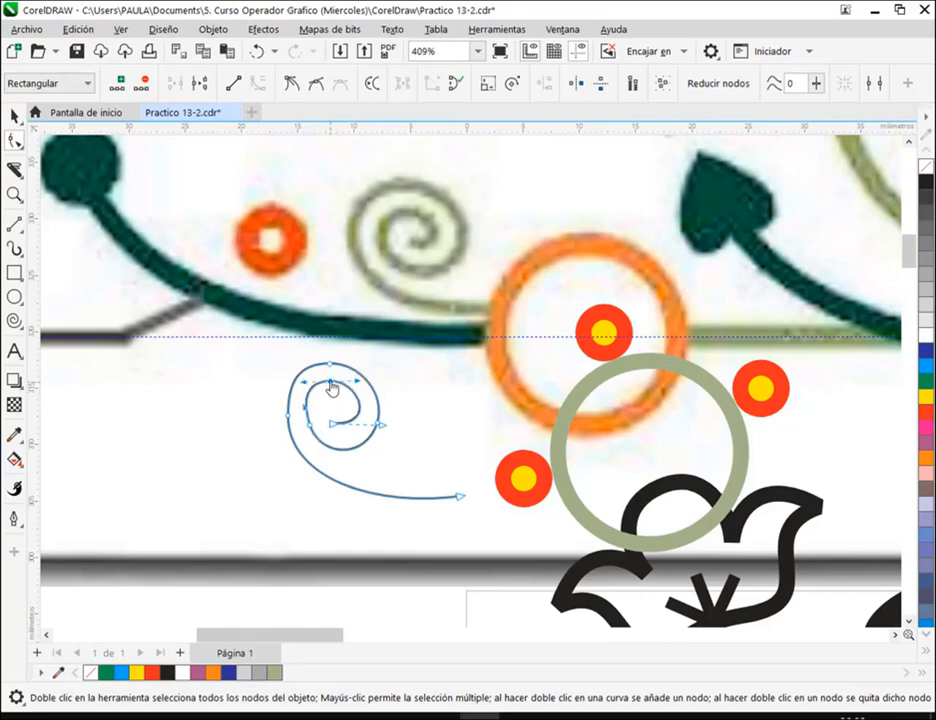
{"action": "left_click_drag", "start_coordinate": [334, 398], "coordinate": [334, 397]}
{"action": "left_click", "coordinate": [119, 30]}
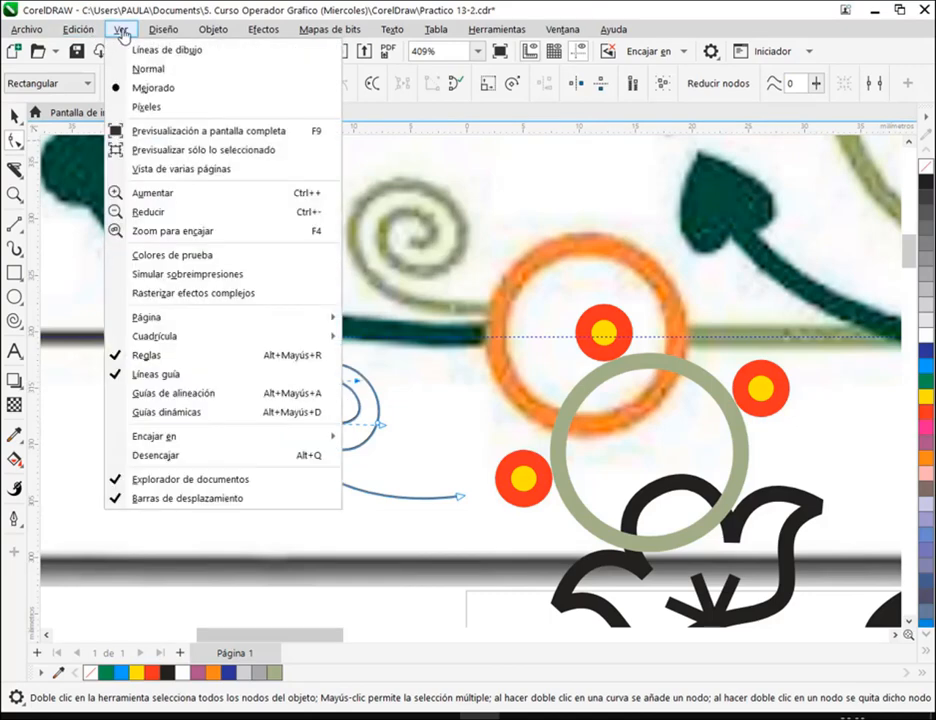
{"action": "left_click", "coordinate": [160, 457]}
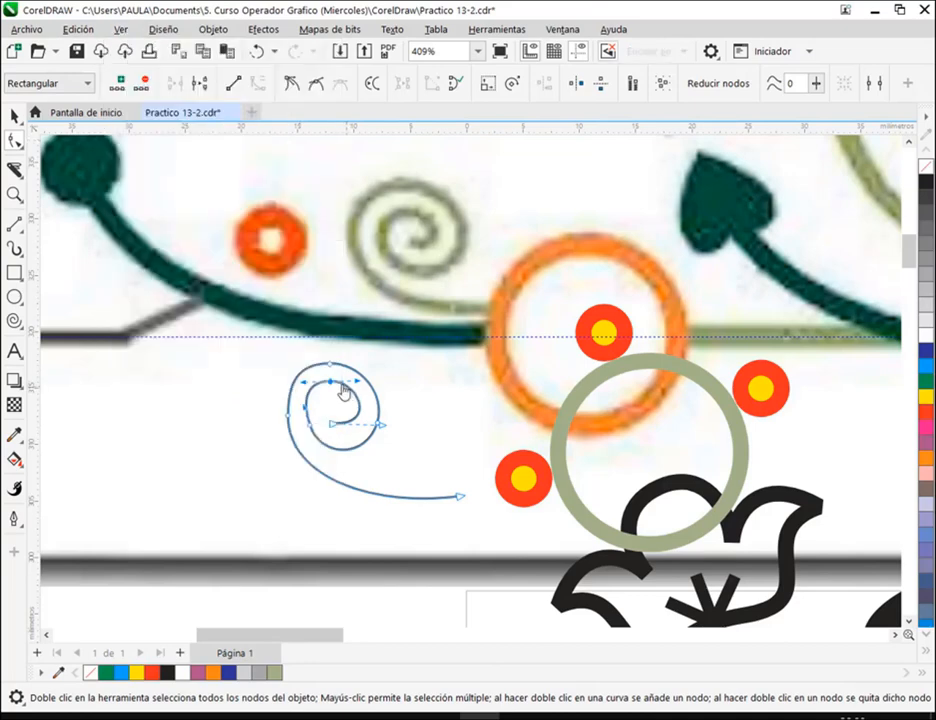
{"action": "left_click_drag", "start_coordinate": [332, 388], "coordinate": [335, 393]}
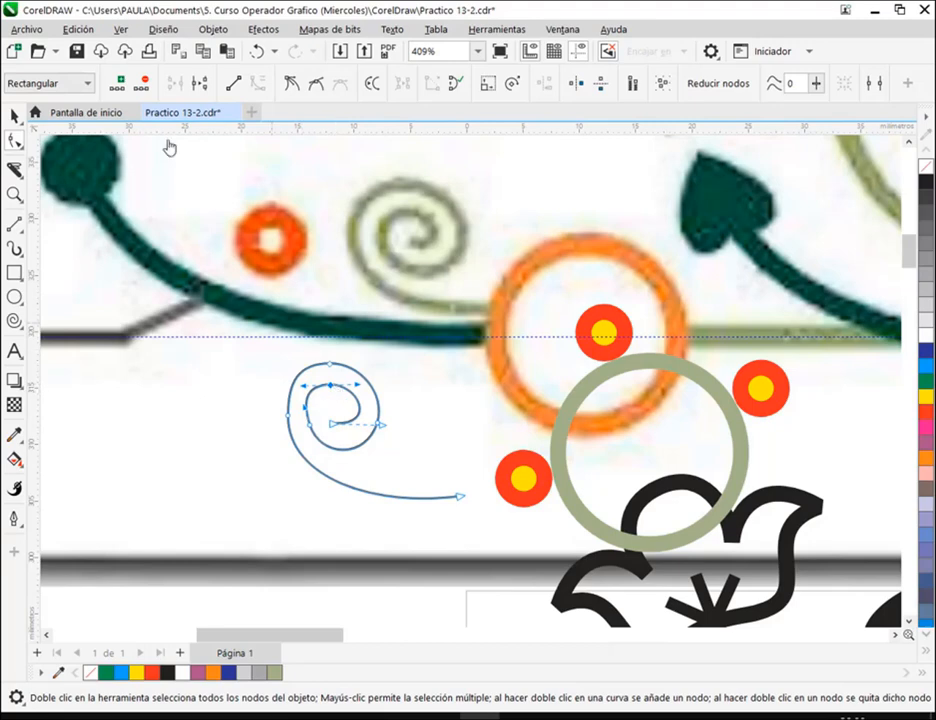
Turn snapping back on and save the document
{"action": "left_click", "coordinate": [117, 30]}
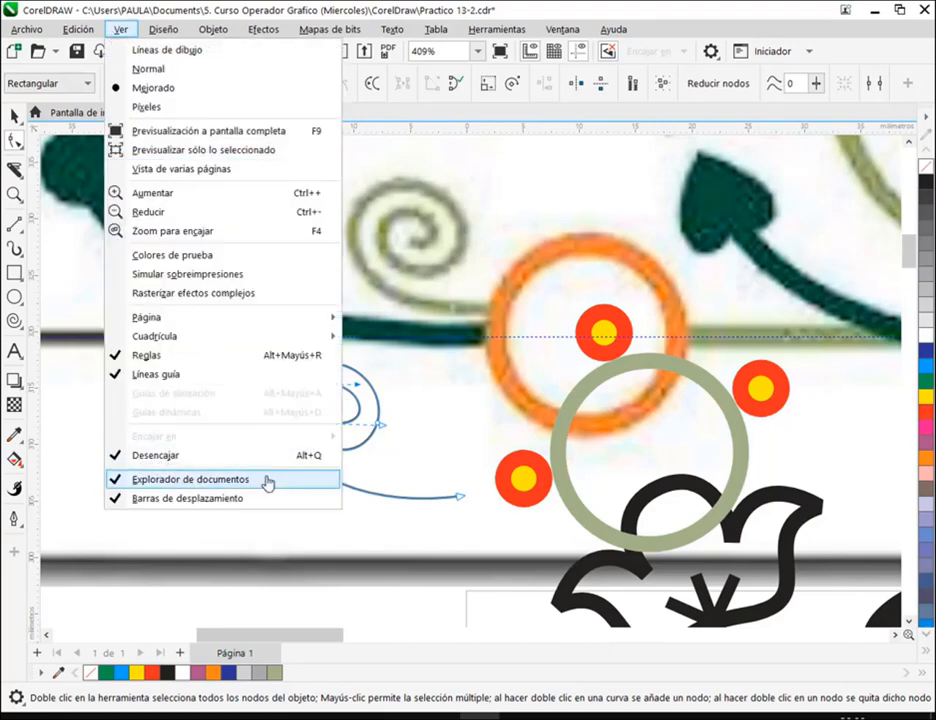
{"action": "left_click", "coordinate": [223, 459]}
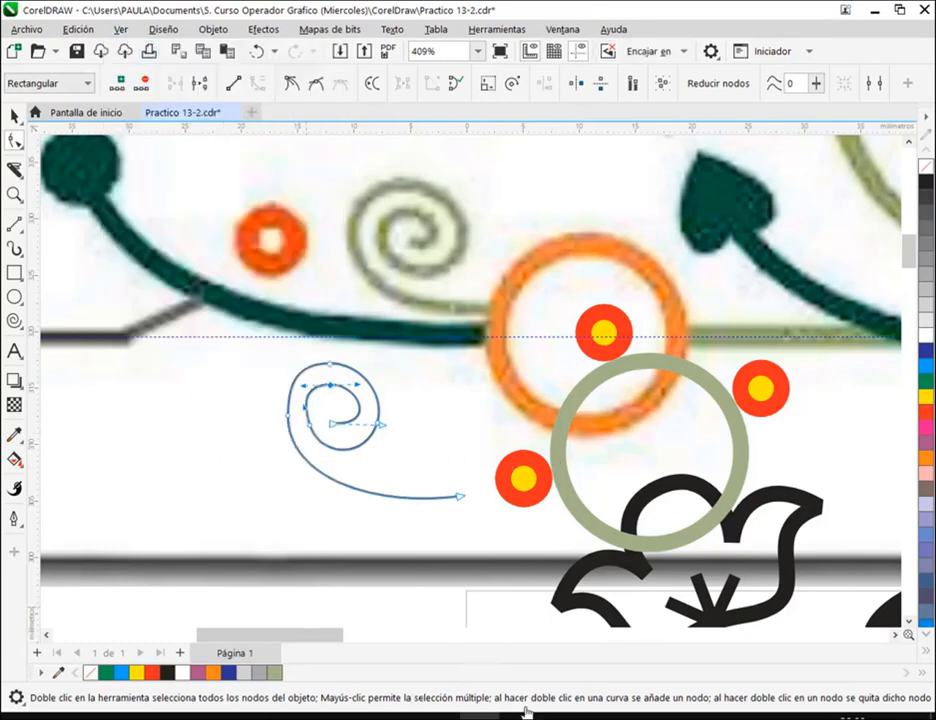
{"action": "left_click", "coordinate": [77, 51]}
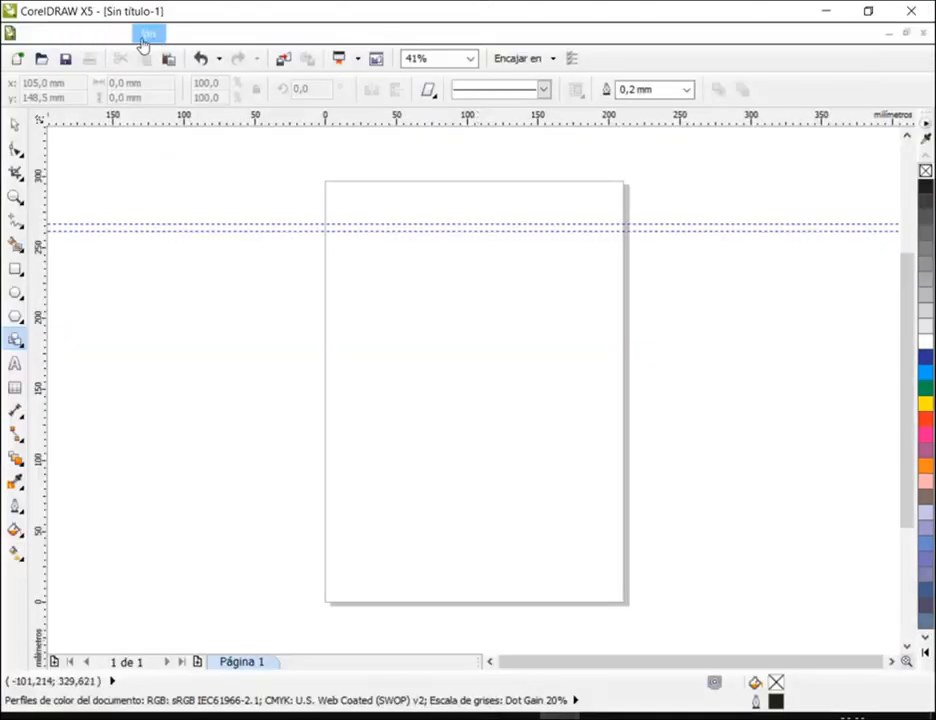
{"action": "left_click", "coordinate": [147, 36]}
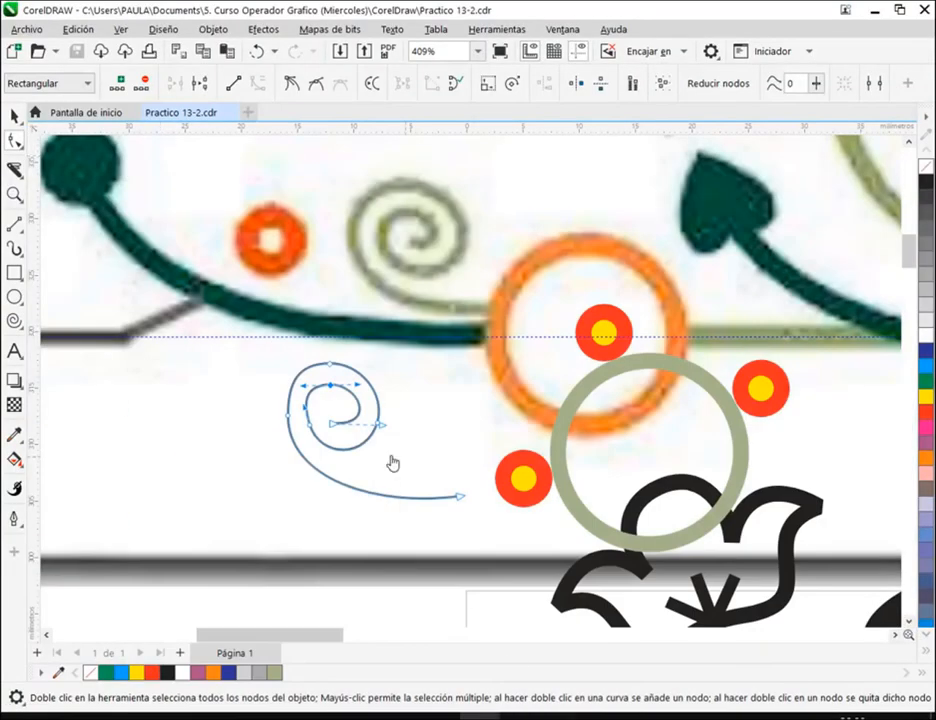
Round the outer left curve of the spiral and straighten the tail horizontally into its outer end
{"action": "left_click", "coordinate": [352, 410]}
{"action": "scroll", "coordinate": [351, 410], "scroll_direction": "up", "scroll_amount": 1}
{"action": "left_click_drag", "start_coordinate": [353, 413], "coordinate": [364, 462]}
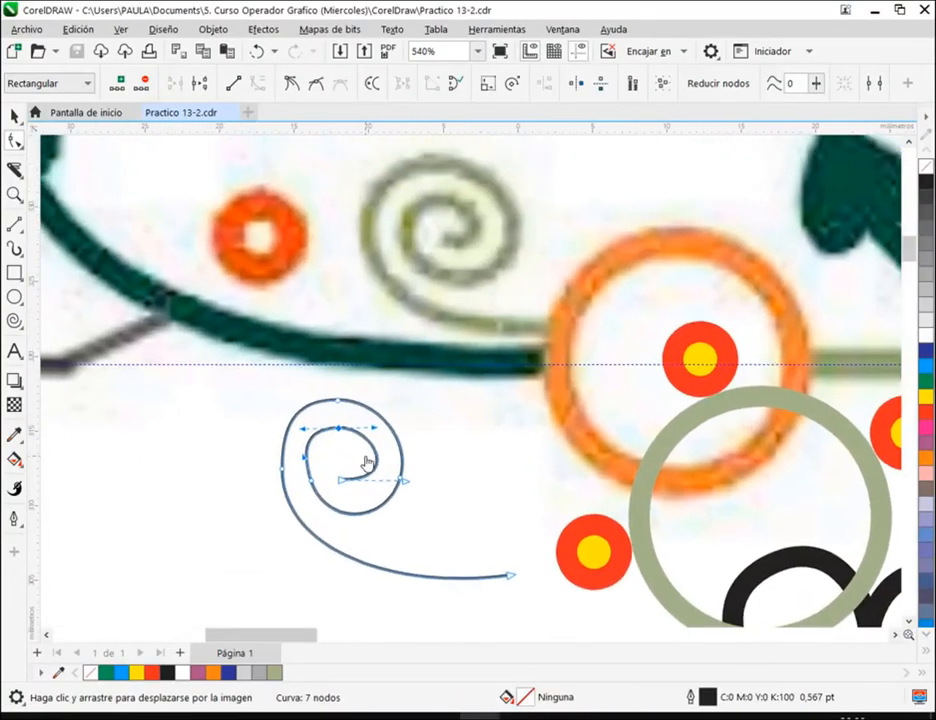
{"action": "left_click", "coordinate": [283, 467]}
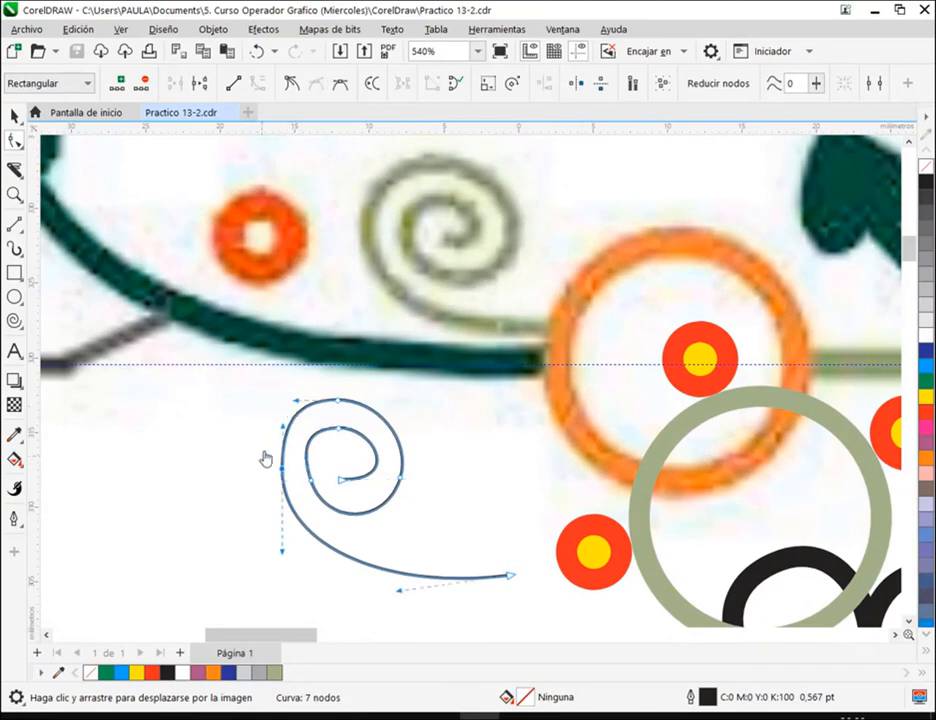
{"action": "mouse_move", "coordinate": [283, 429]}
{"action": "left_mouse_down"}
{"action": "mouse_move", "coordinate": [276, 440]}
{"action": "mouse_move", "coordinate": [278, 431]}
{"action": "left_mouse_up"}
{"action": "left_click_drag", "start_coordinate": [399, 590], "coordinate": [362, 577]}
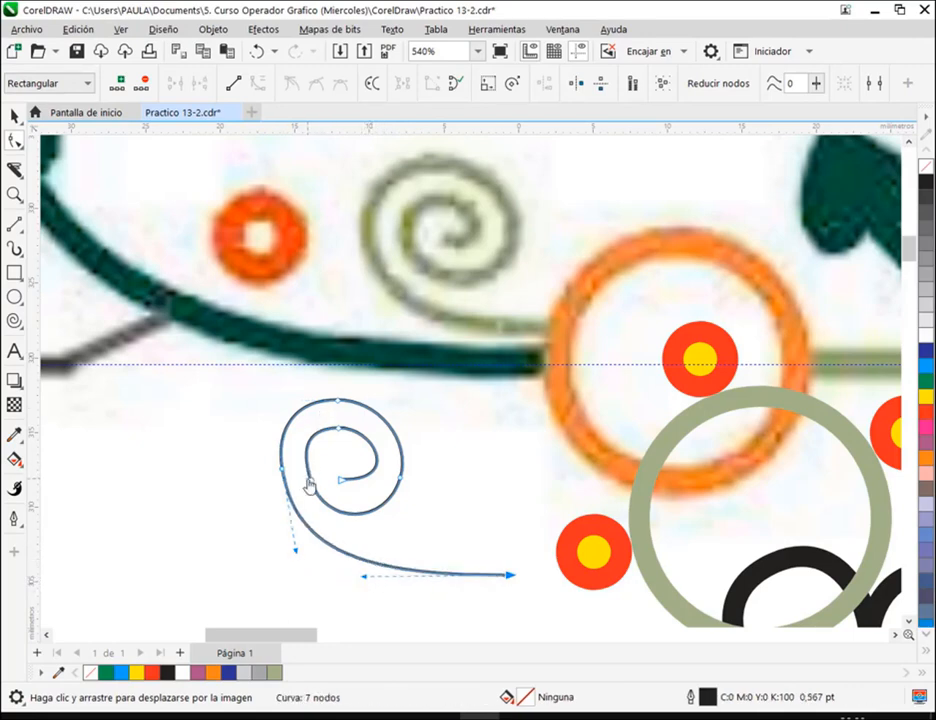
Even out the spiral's inner turn by adjusting the handles of its lower left and top nodes
{"action": "left_click", "coordinate": [327, 527]}
{"action": "left_click_drag", "start_coordinate": [325, 530], "coordinate": [324, 516]}
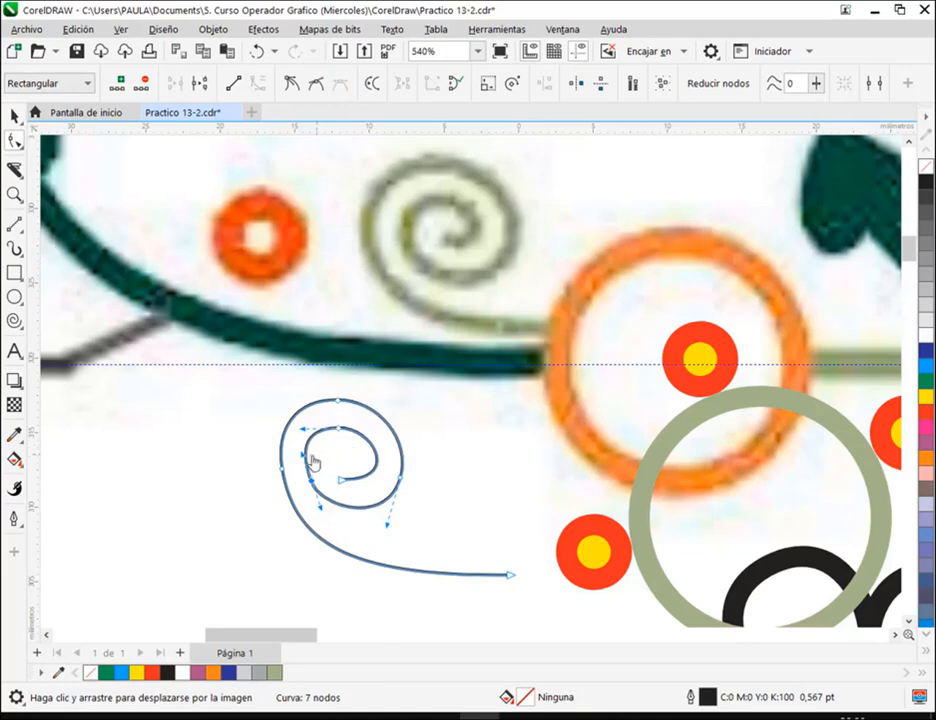
{"action": "left_click_drag", "start_coordinate": [306, 460], "coordinate": [305, 434]}
{"action": "left_click", "coordinate": [339, 430]}
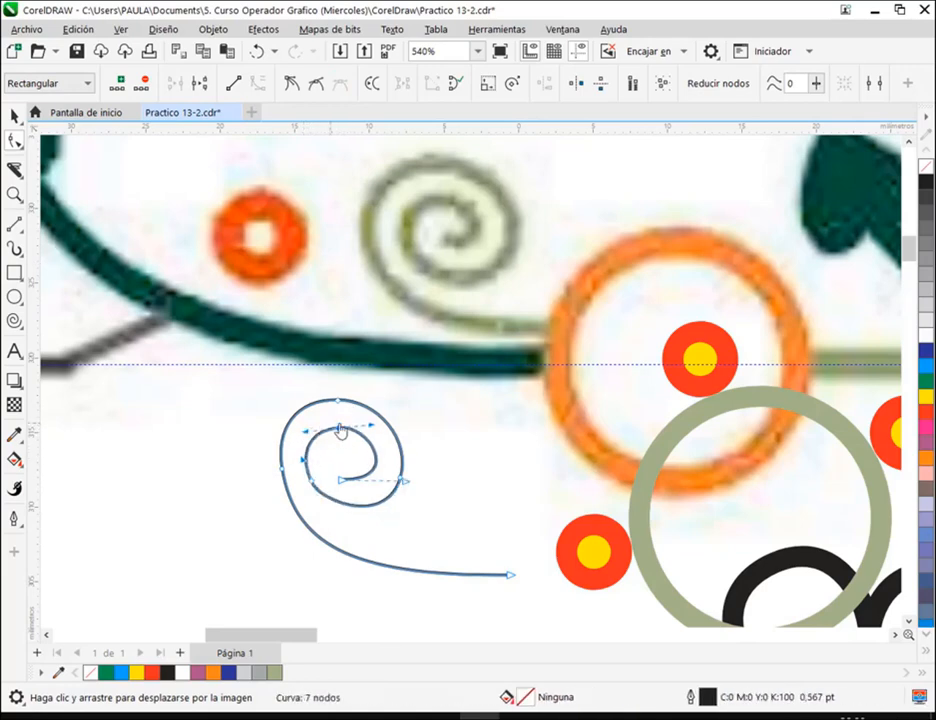
{"action": "left_click", "coordinate": [342, 483]}
{"action": "mouse_move", "coordinate": [401, 479]}
{"action": "left_mouse_down"}
{"action": "mouse_move", "coordinate": [397, 490]}
{"action": "mouse_move", "coordinate": [401, 479]}
{"action": "left_mouse_up"}
{"action": "left_click", "coordinate": [421, 526]}
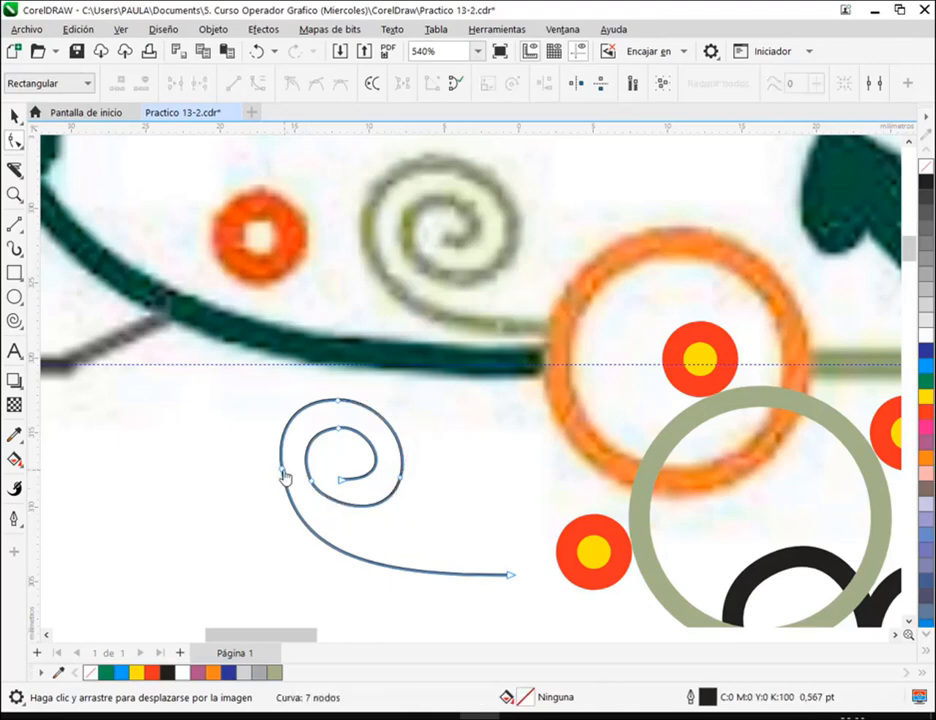
Refine the outer turn by shortening the left node's handles, nudging the right node inward and adjusting its handles
{"action": "left_click", "coordinate": [283, 470]}
{"action": "left_click_drag", "start_coordinate": [295, 553], "coordinate": [285, 540]}
{"action": "left_click_drag", "start_coordinate": [280, 432], "coordinate": [282, 444]}
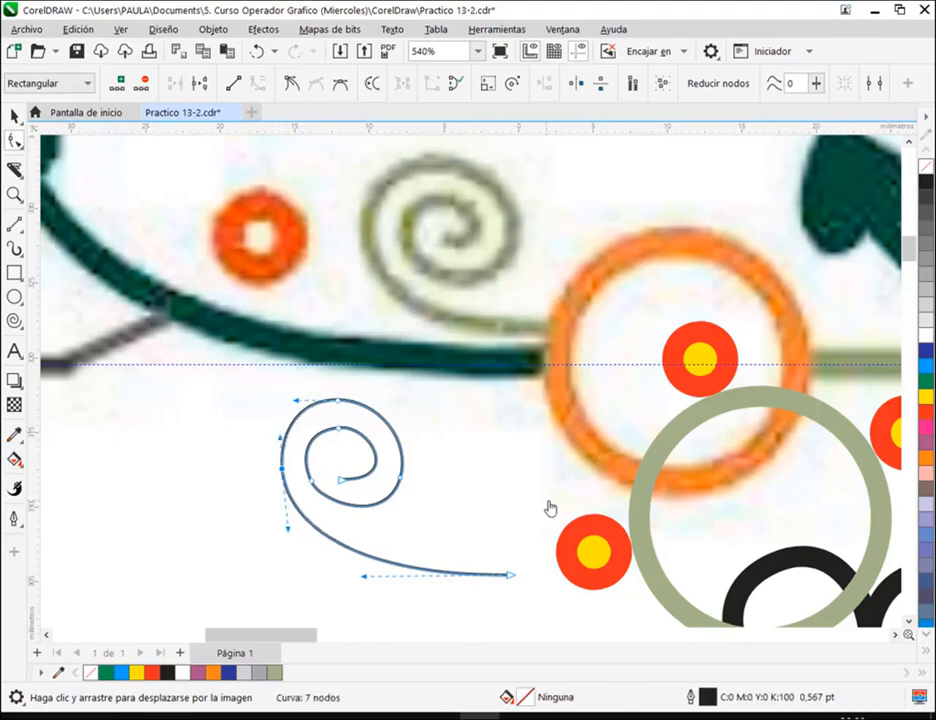
{"action": "left_click", "coordinate": [402, 480]}
{"action": "left_click_drag", "start_coordinate": [388, 530], "coordinate": [413, 449]}
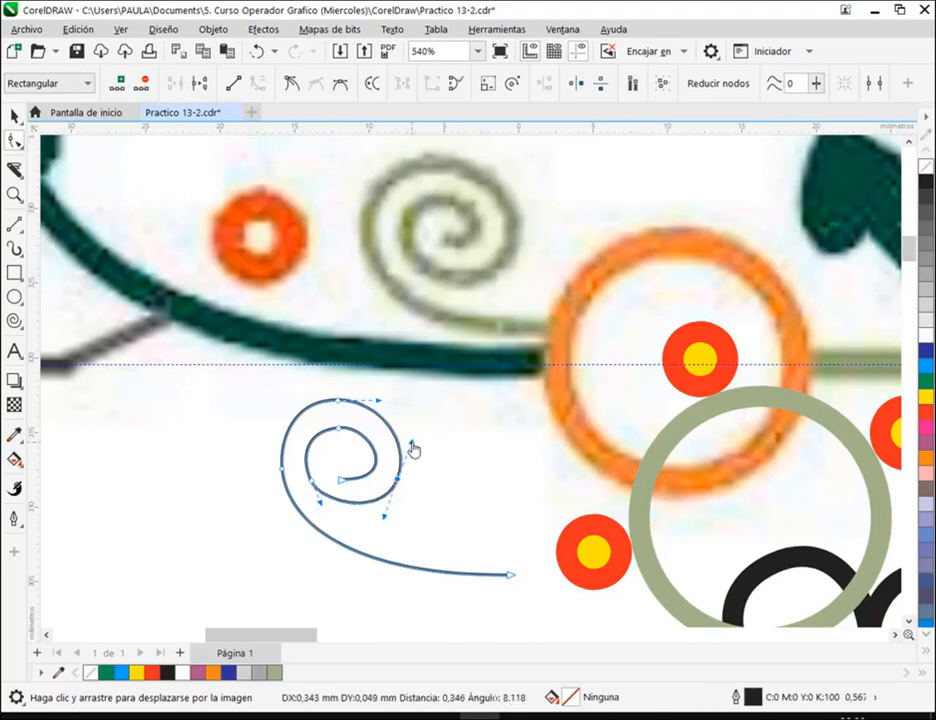
Turn off snapping and nudge the spiral's outer top node slightly down
{"action": "left_click", "coordinate": [452, 508]}
{"action": "left_click", "coordinate": [340, 405]}
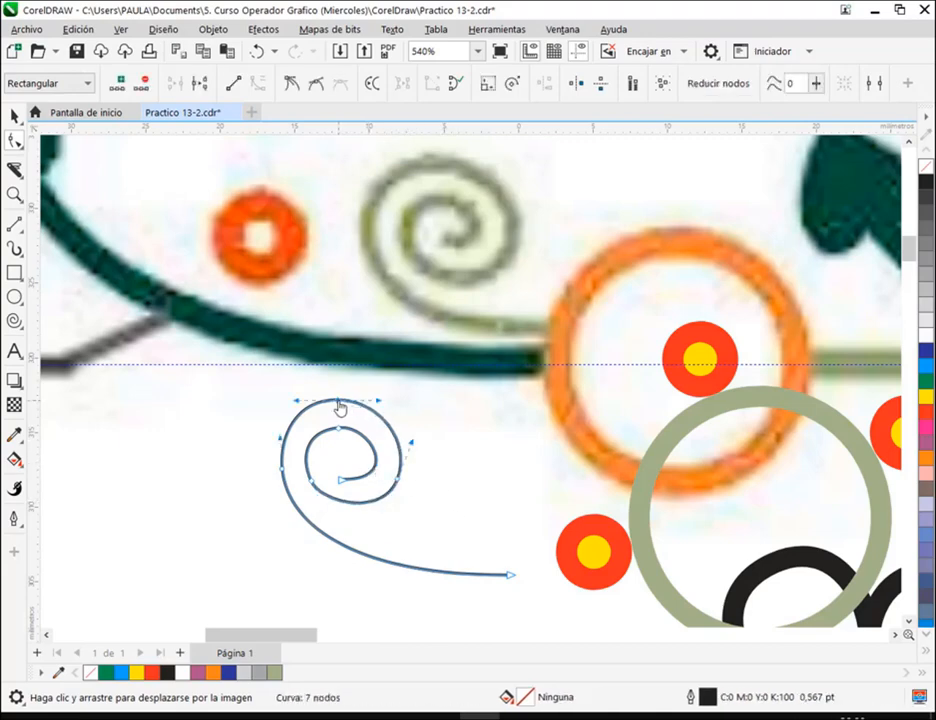
{"action": "left_click", "coordinate": [121, 29]}
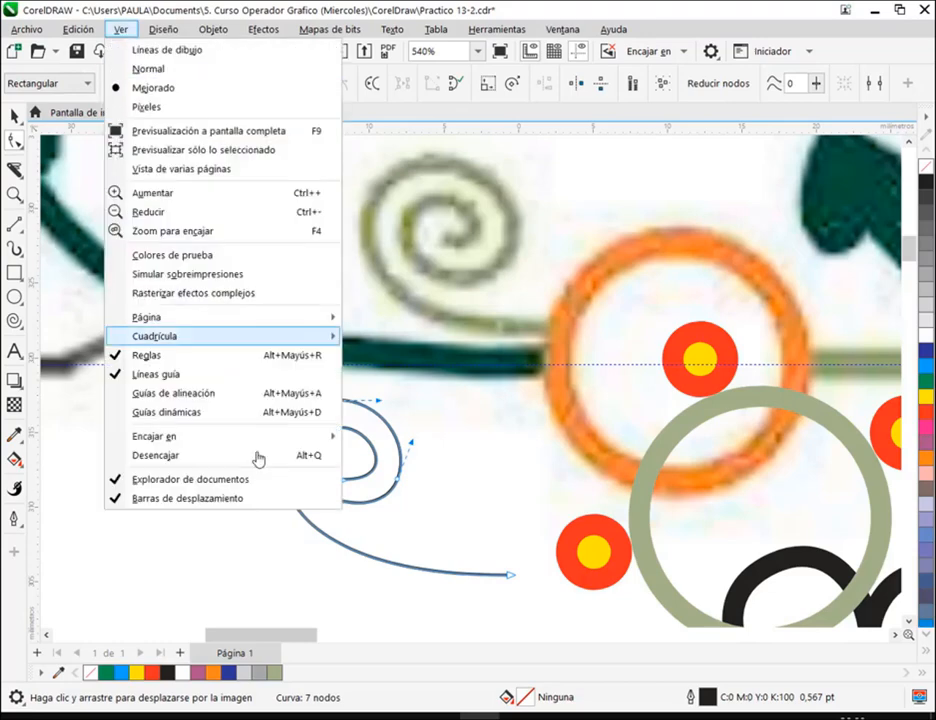
{"action": "left_click", "coordinate": [217, 461]}
{"action": "left_click_drag", "start_coordinate": [338, 407], "coordinate": [340, 410]}
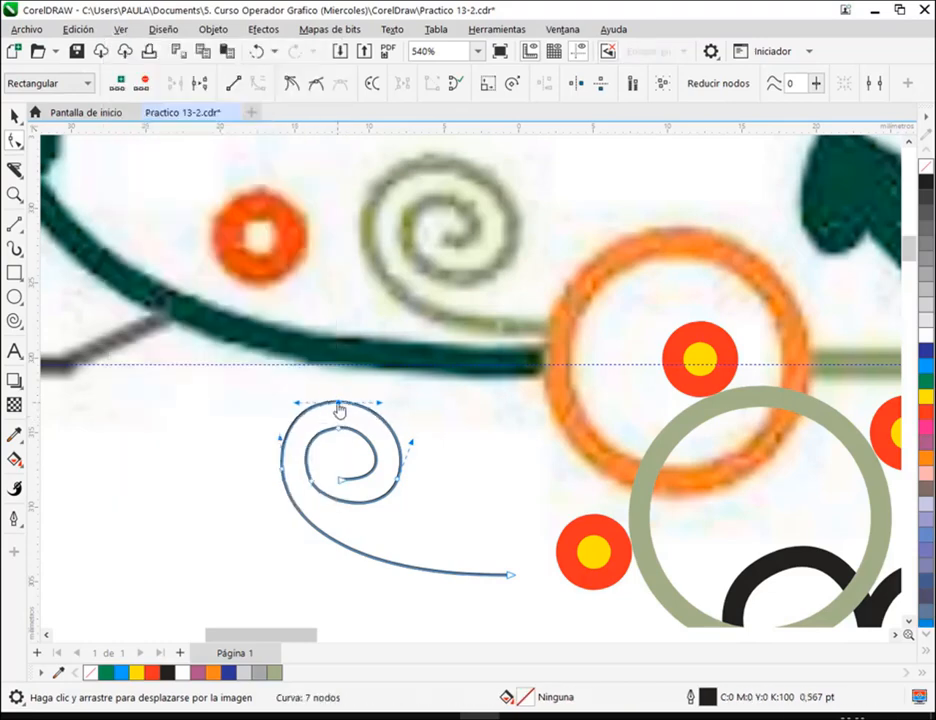
Smooth the spiral's innermost curve by adjusting the handles of its inner end and inner top node
{"action": "left_click", "coordinate": [341, 482]}
{"action": "left_click_drag", "start_coordinate": [404, 484], "coordinate": [398, 490]}
{"action": "left_click_drag", "start_coordinate": [373, 426], "coordinate": [343, 436]}
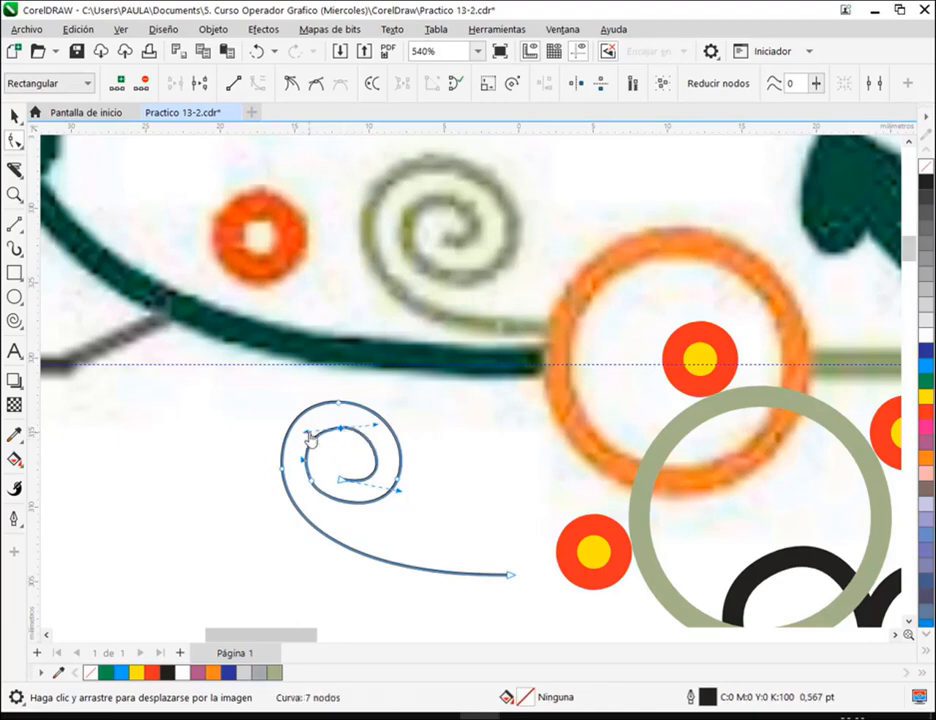
Nudge the outer top node, shorten the inner top node's left-hand handle and fine-tune the inner end's handle
{"action": "scroll", "coordinate": [360, 450], "scroll_direction": "up", "scroll_amount": 1}
{"action": "scroll", "coordinate": [360, 453], "scroll_direction": "up", "scroll_amount": 2}
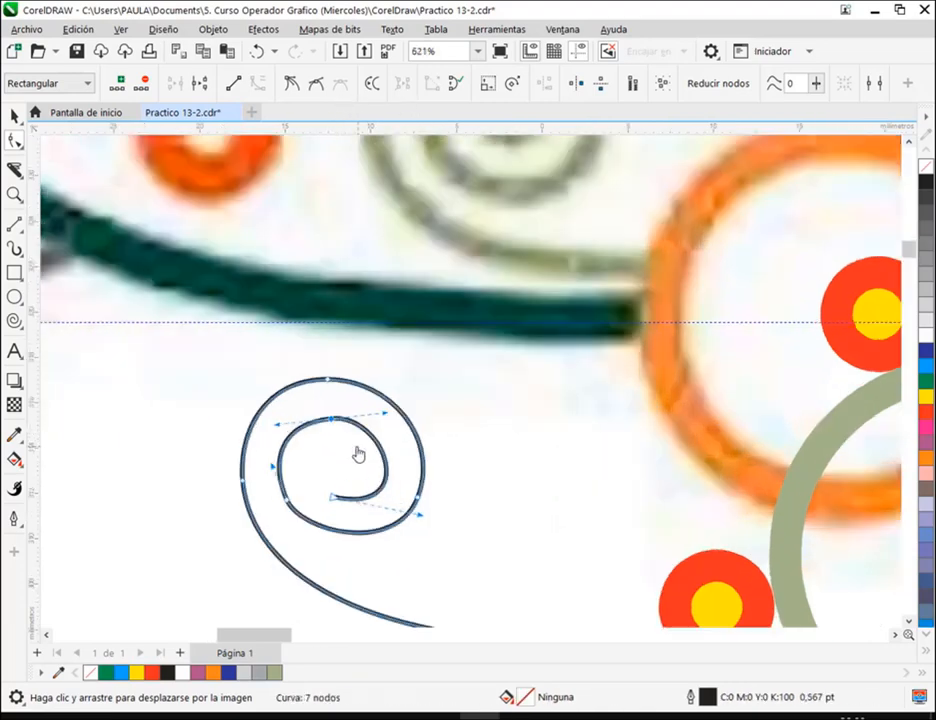
{"action": "left_click_drag", "start_coordinate": [330, 389], "coordinate": [330, 390]}
{"action": "left_click", "coordinate": [331, 428]}
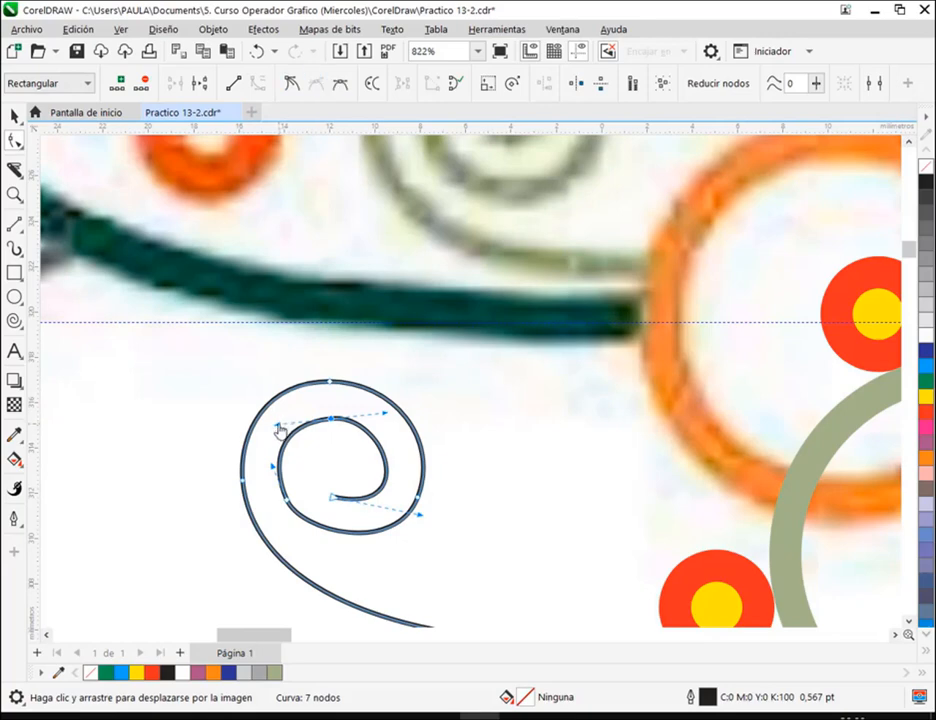
{"action": "left_click_drag", "start_coordinate": [281, 431], "coordinate": [289, 426]}
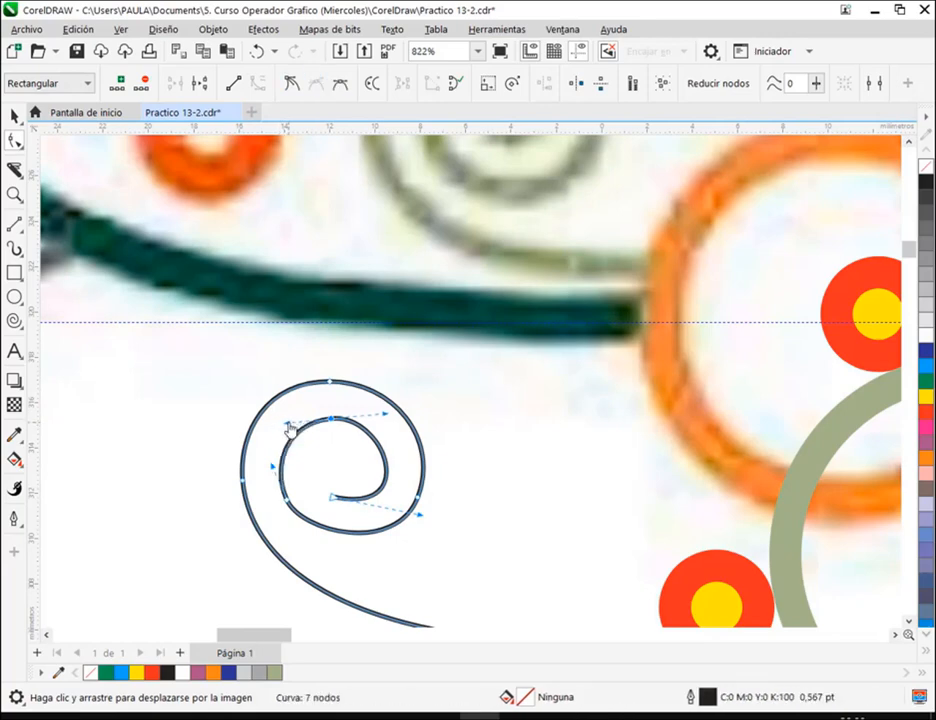
{"action": "left_click_drag", "start_coordinate": [386, 421], "coordinate": [386, 421]}
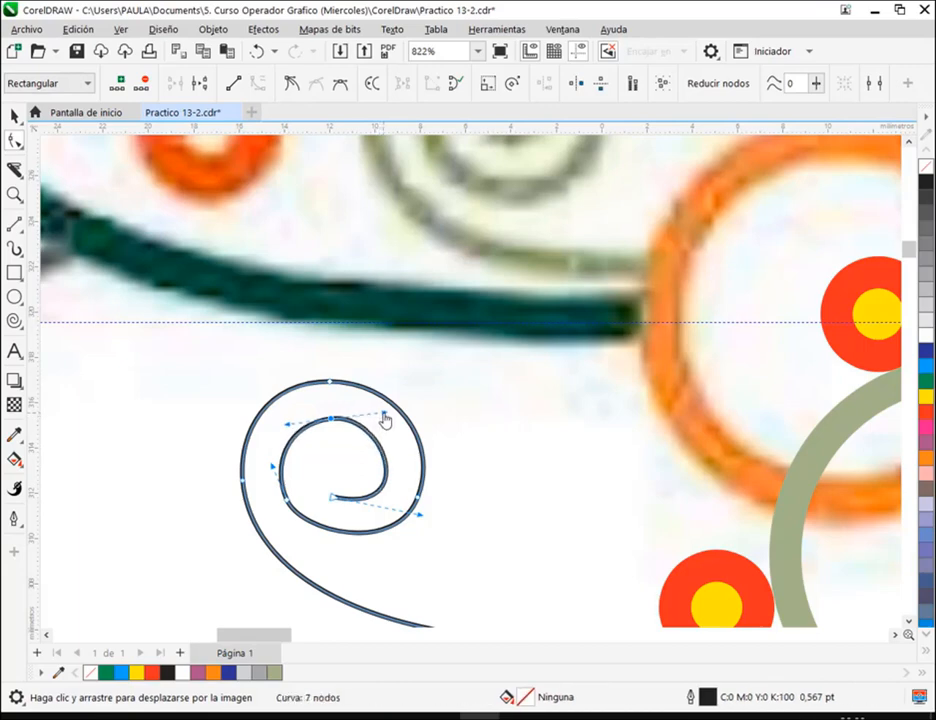
{"action": "left_click_drag", "start_coordinate": [422, 524], "coordinate": [423, 516]}
Move the whole spiral down beside the black circle at the left end of the traced ornament
{"action": "scroll", "coordinate": [485, 486], "scroll_direction": "down", "scroll_amount": 2}
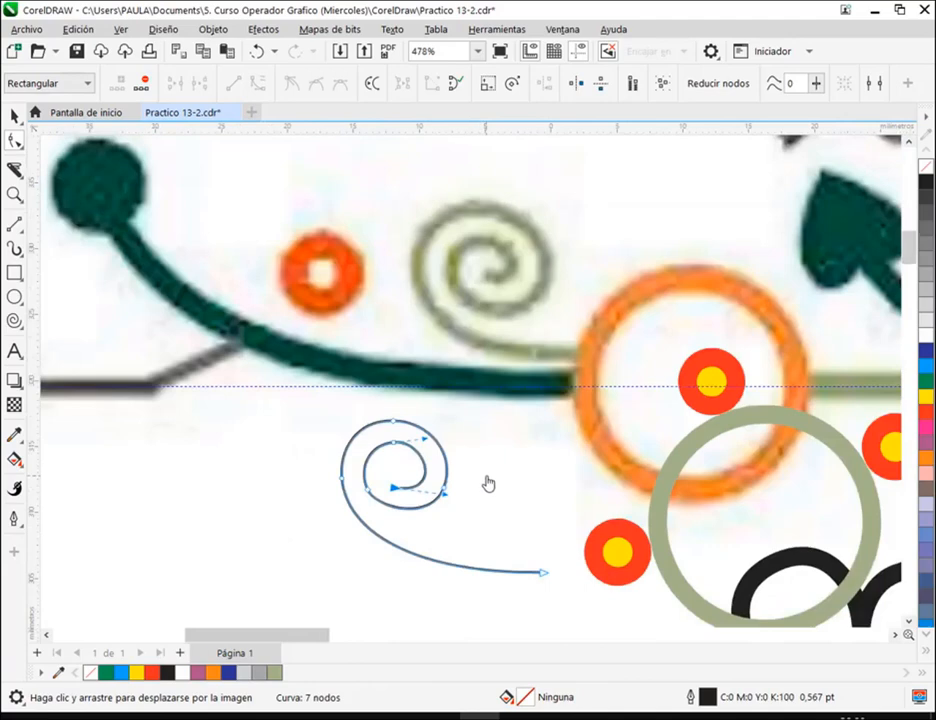
{"action": "scroll", "coordinate": [487, 487], "scroll_direction": "down", "scroll_amount": 1}
{"action": "left_click", "coordinate": [15, 116]}
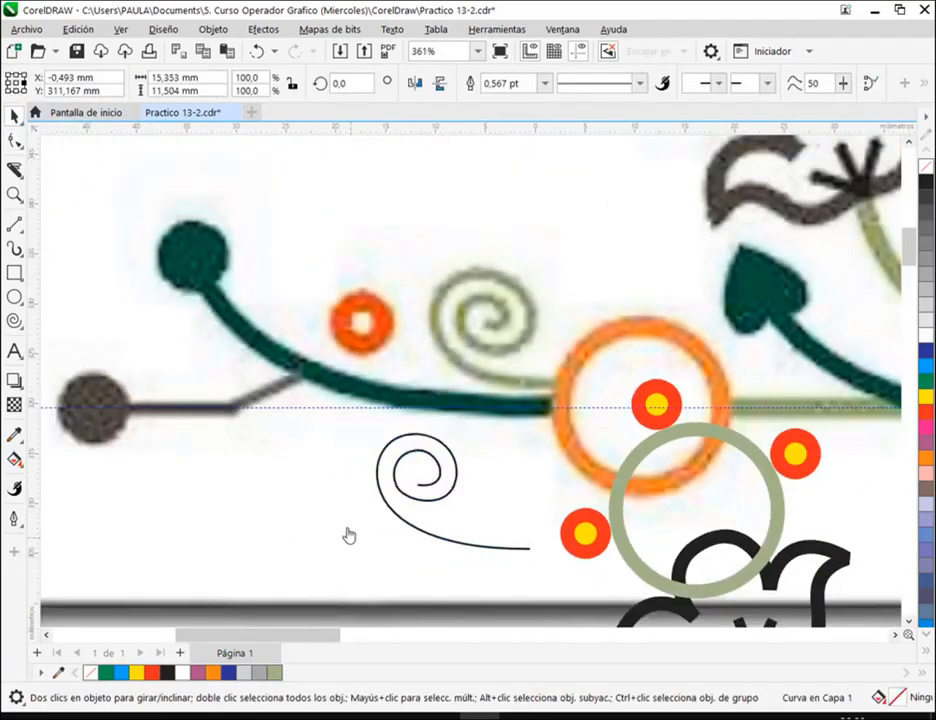
{"action": "left_click", "coordinate": [349, 535]}
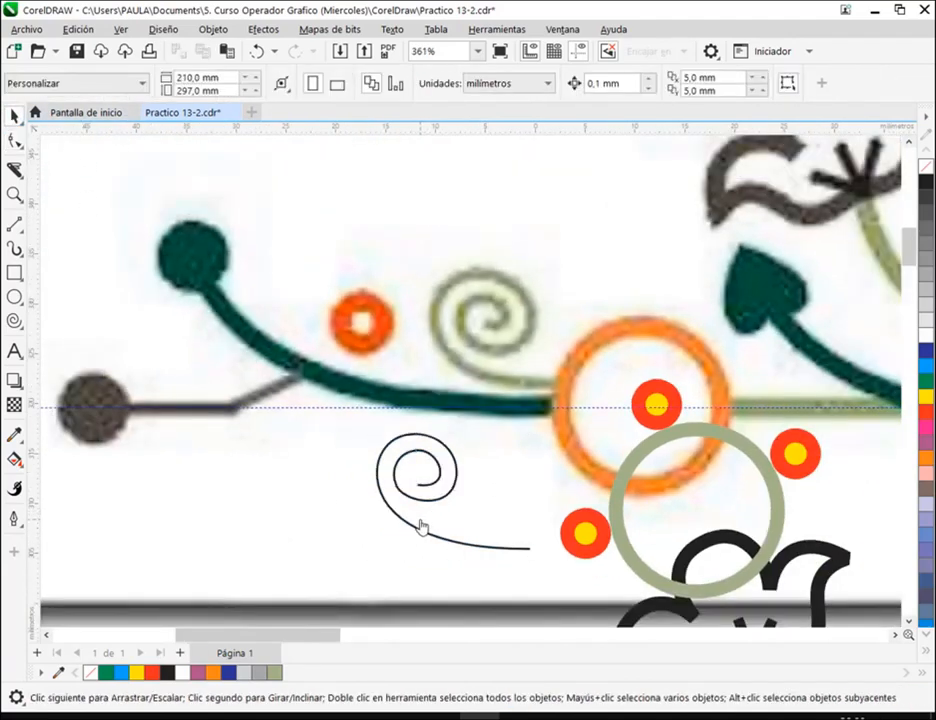
{"action": "left_click", "coordinate": [437, 501]}
{"action": "scroll", "coordinate": [441, 499], "scroll_direction": "down", "scroll_amount": 2}
{"action": "left_click_drag", "start_coordinate": [516, 586], "coordinate": [406, 559]}
{"action": "scroll", "coordinate": [455, 485], "scroll_direction": "down", "scroll_amount": 1}
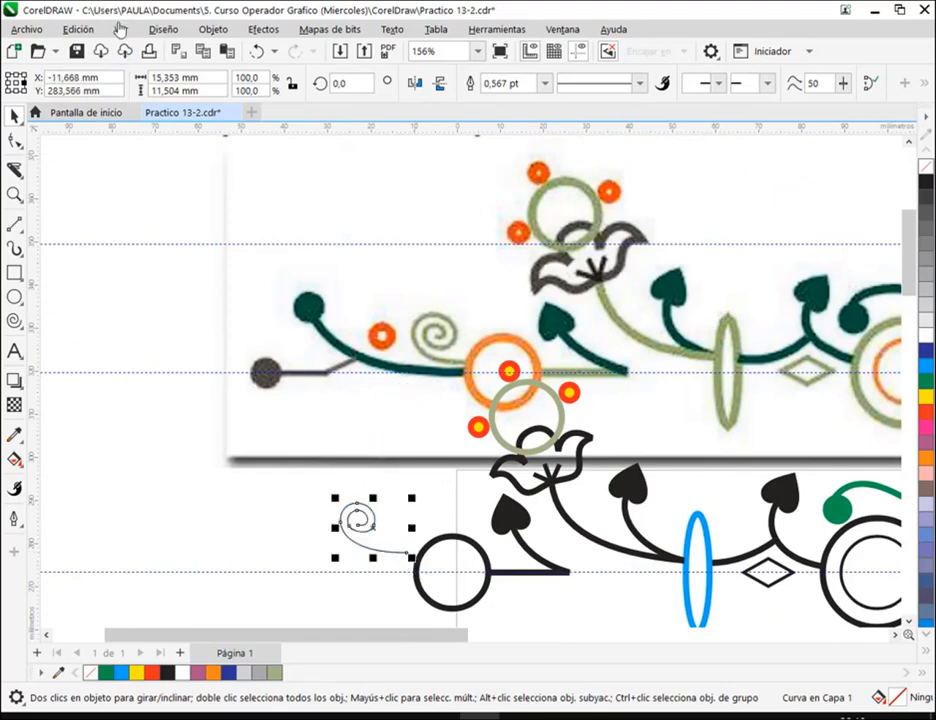
Turn snapping back on and attach the spiral's tail end to the edge of the black circle
{"action": "left_click", "coordinate": [120, 28]}
{"action": "left_click", "coordinate": [166, 451]}
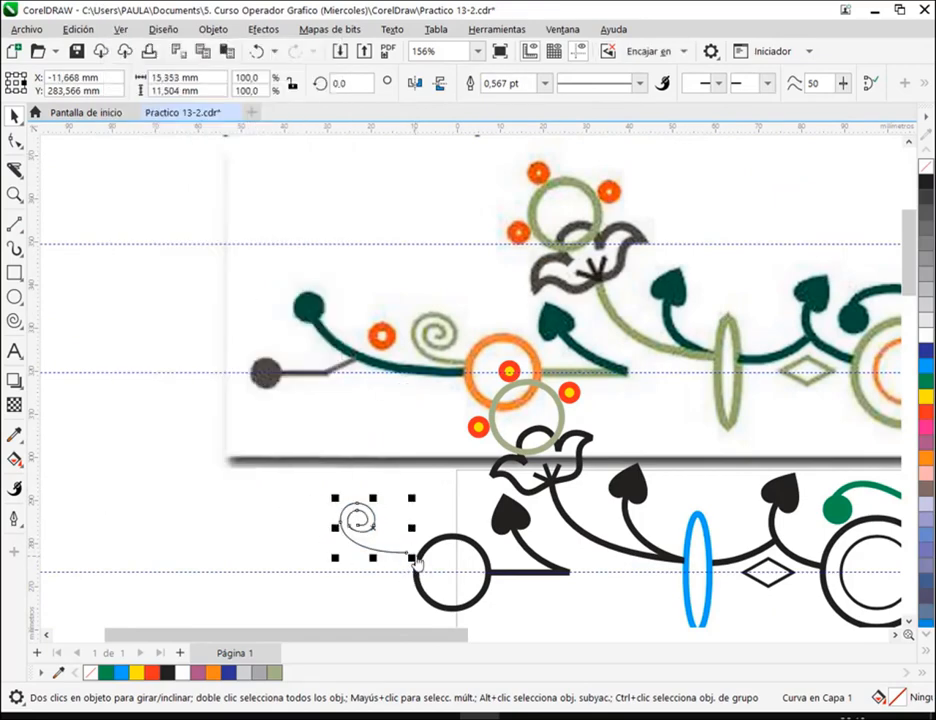
{"action": "left_click_drag", "start_coordinate": [416, 553], "coordinate": [428, 566]}
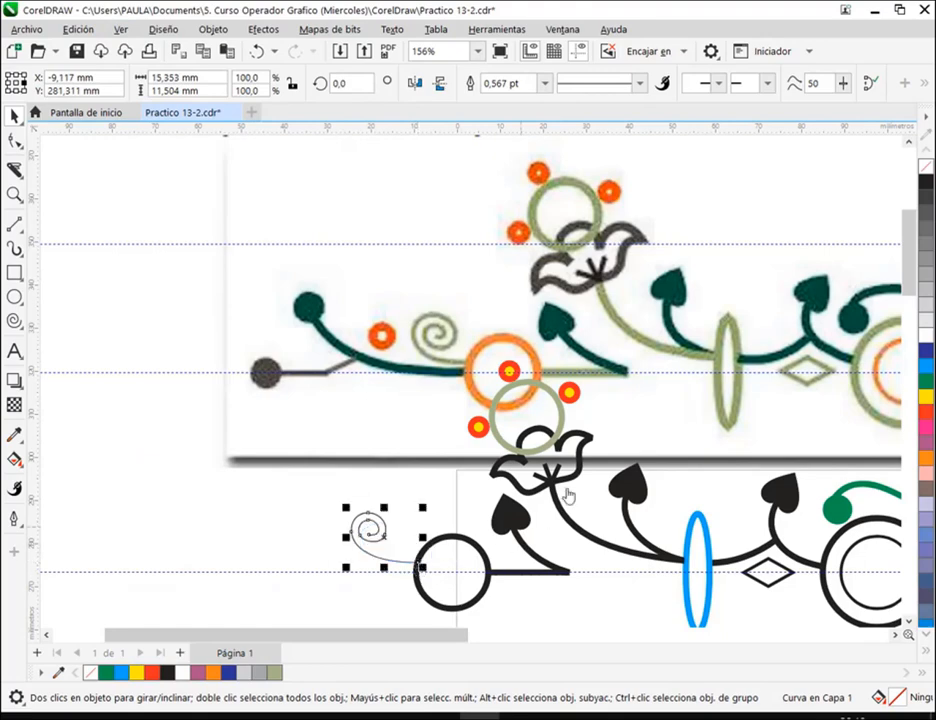
Set the spiral's outline width to 2.0 pt
{"action": "left_click", "coordinate": [545, 83]}
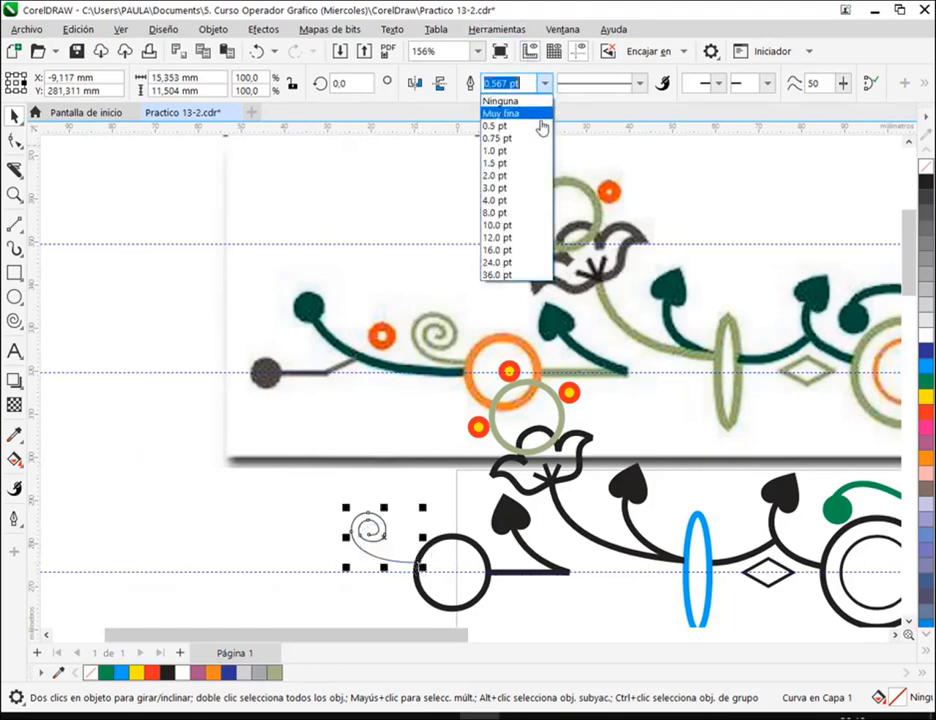
{"action": "left_click", "coordinate": [513, 175]}
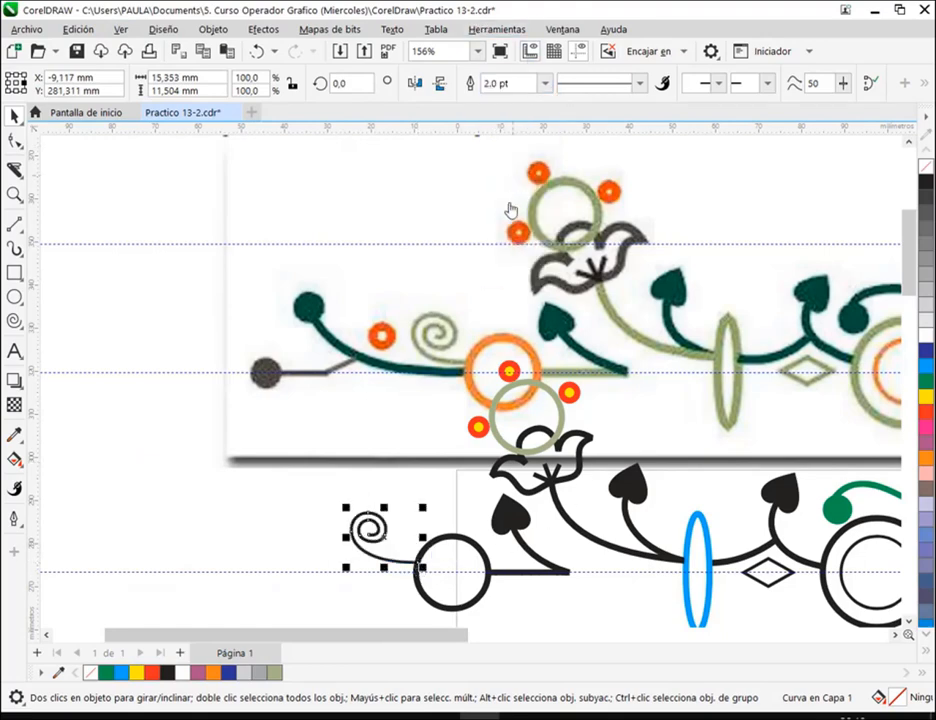
Shift the spiral's coil nodes closer to the black circle and shorten the tail end's handle to round the tail
{"action": "scroll", "coordinate": [389, 608], "scroll_direction": "up", "scroll_amount": 1}
{"action": "left_click", "coordinate": [15, 141]}
{"action": "left_click_drag", "start_coordinate": [392, 537], "coordinate": [389, 548]}
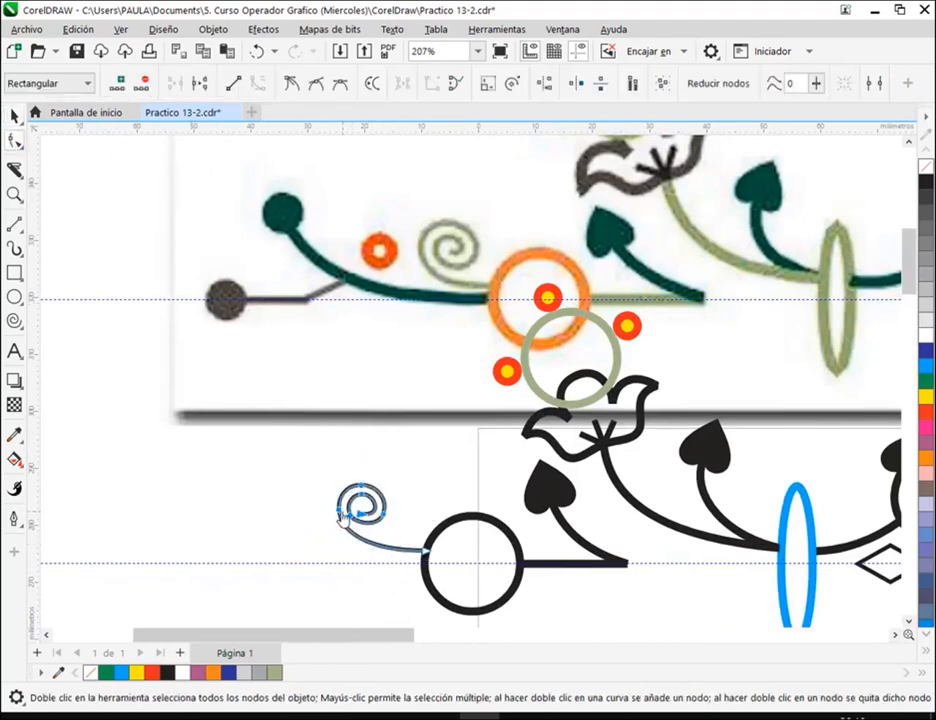
{"action": "left_click_drag", "start_coordinate": [340, 516], "coordinate": [370, 531]}
{"action": "left_click", "coordinate": [425, 551]}
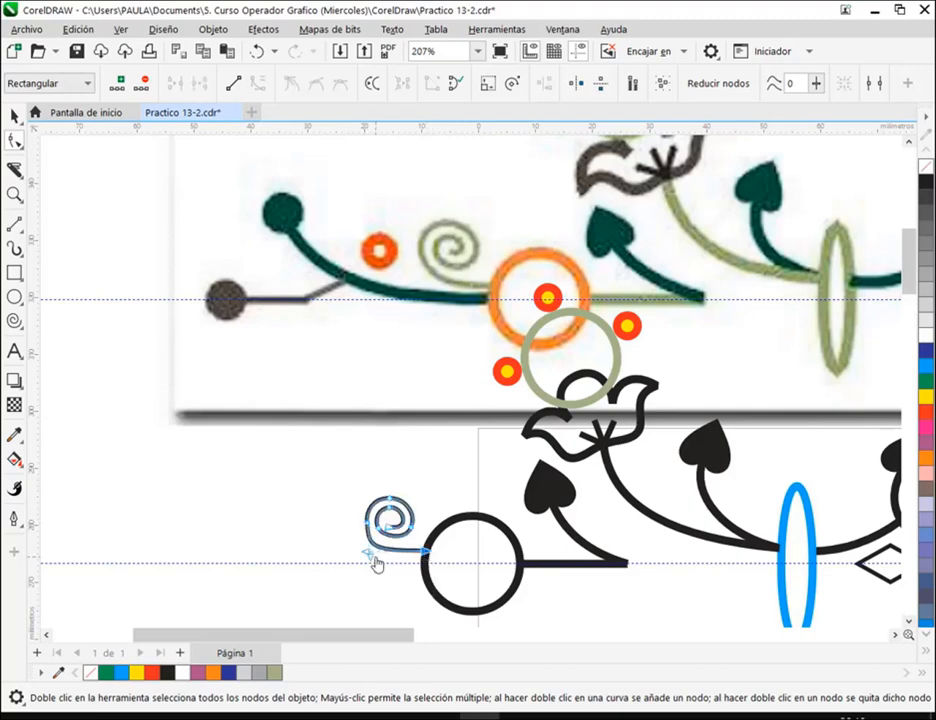
{"action": "left_click_drag", "start_coordinate": [369, 553], "coordinate": [396, 555]}
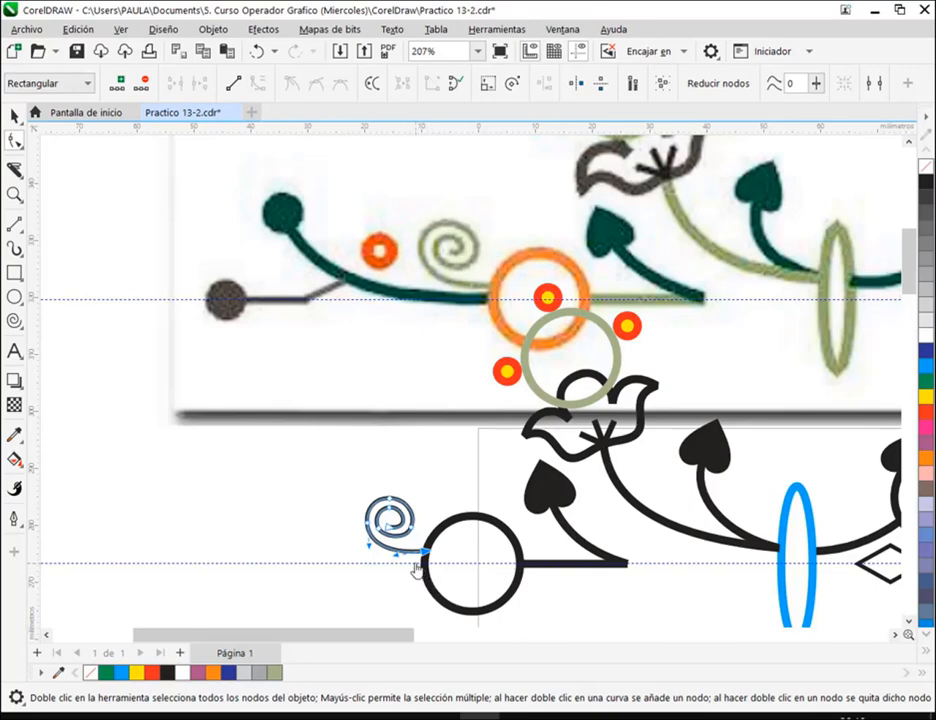
Enlarge the spiral proportionally to 116.8 %, keeping its tail end on the black circle
{"action": "scroll", "coordinate": [405, 550], "scroll_direction": "up", "scroll_amount": 2}
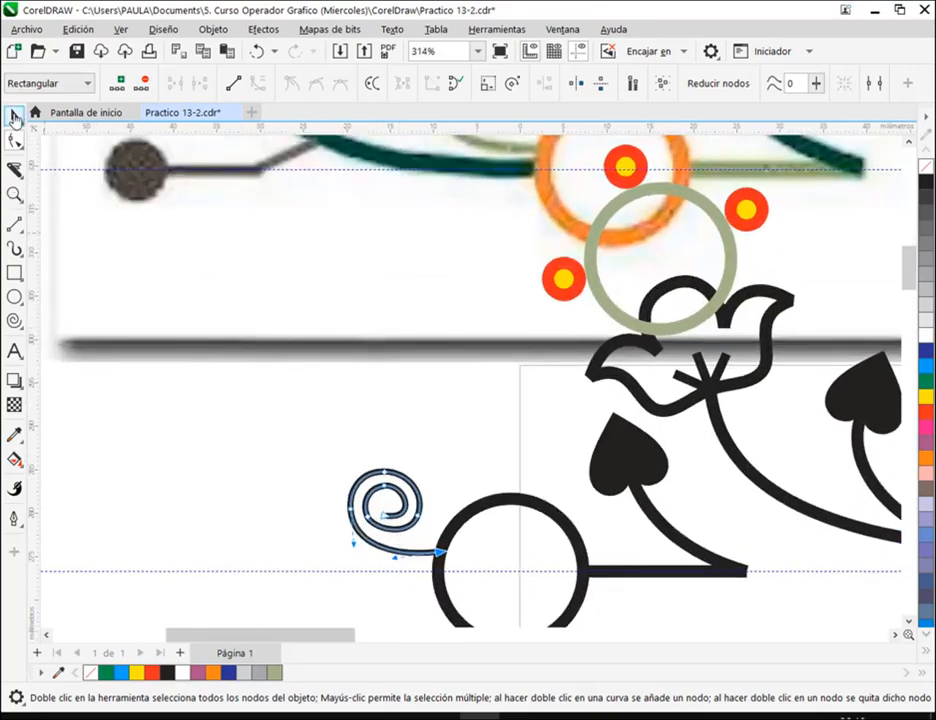
{"action": "left_click", "coordinate": [14, 117]}
{"action": "left_click_drag", "start_coordinate": [347, 472], "coordinate": [334, 451]}
{"action": "scroll", "coordinate": [468, 453], "scroll_direction": "down", "scroll_amount": 2}
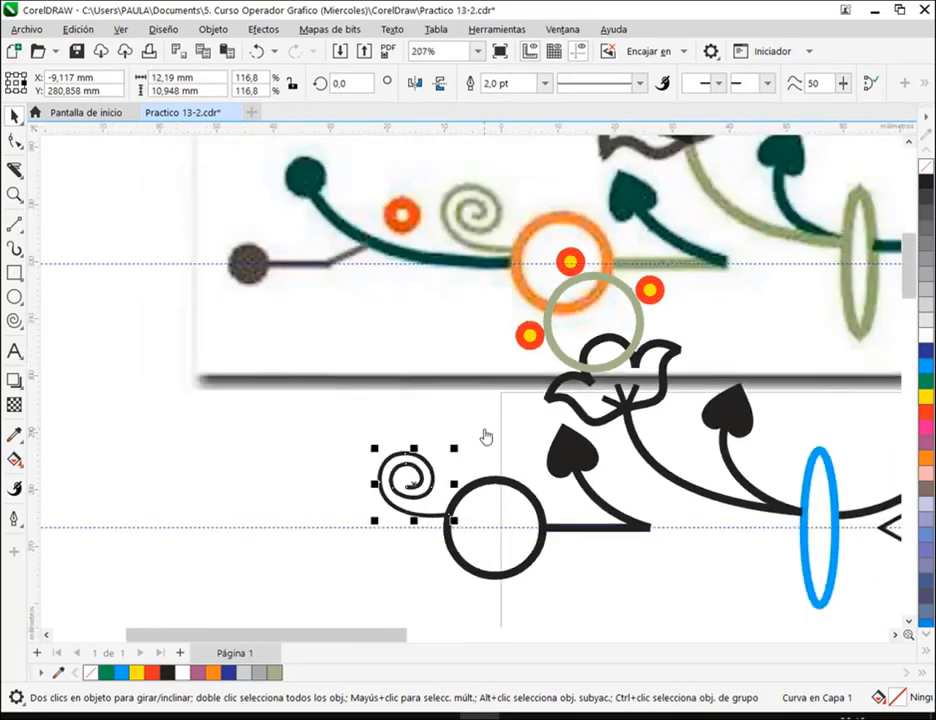
{"action": "left_click", "coordinate": [485, 437]}
Give the spiral's outline round line caps in the outline pen settings
{"action": "left_click", "coordinate": [14, 518]}
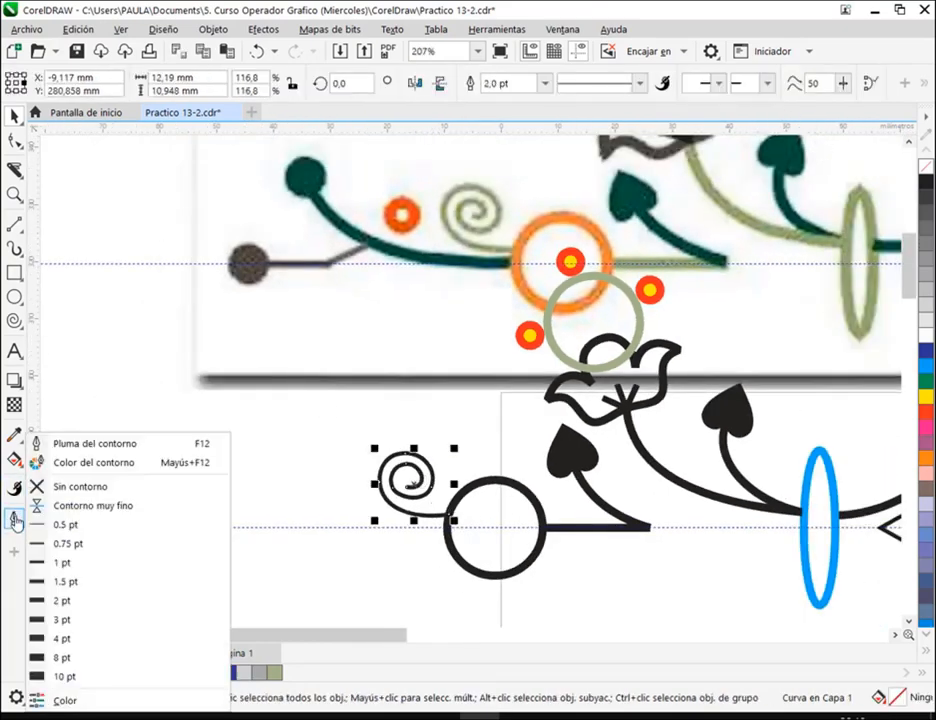
{"action": "left_click", "coordinate": [83, 446]}
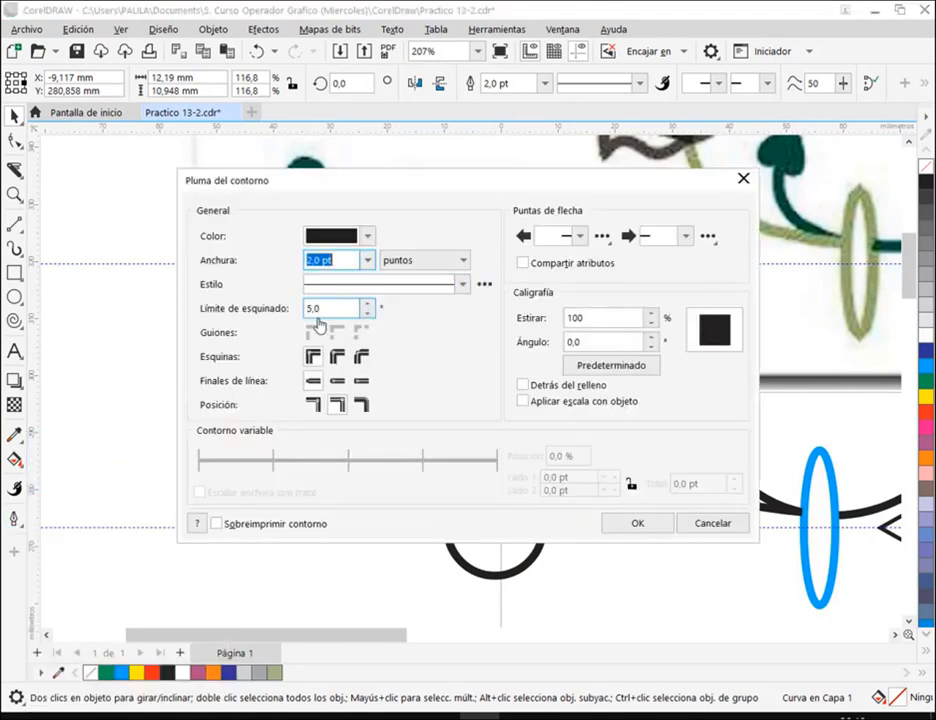
{"action": "left_click", "coordinate": [336, 382]}
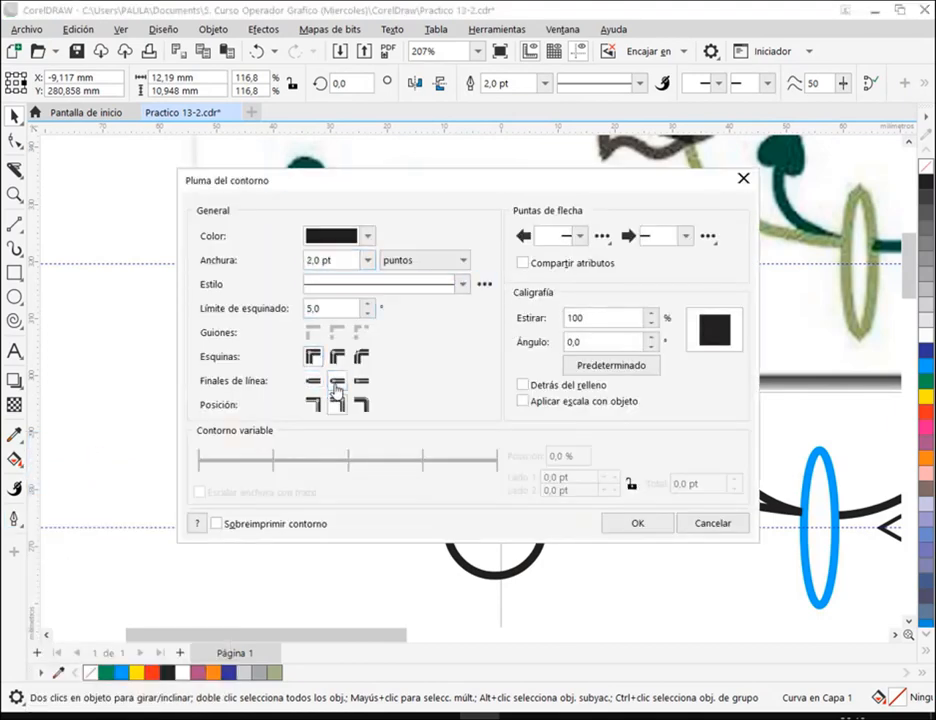
{"action": "left_click", "coordinate": [640, 525]}
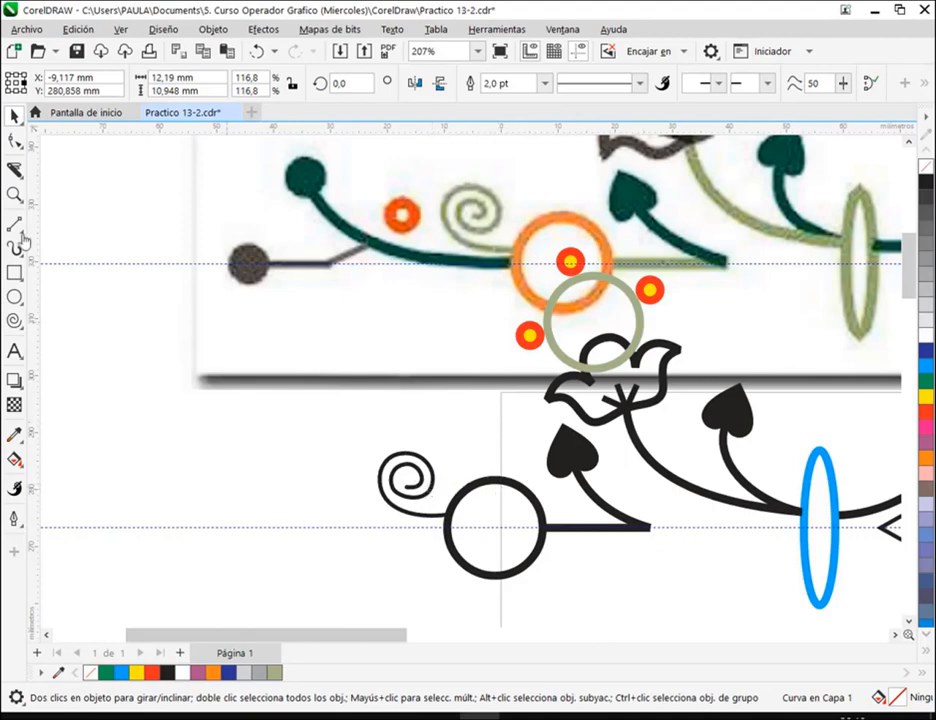
Raise the spiral's inner end toward the coil's centre and bend its last segment with the end's handle
{"action": "left_click", "coordinate": [14, 142]}
{"action": "scroll", "coordinate": [427, 496], "scroll_direction": "up", "scroll_amount": 4}
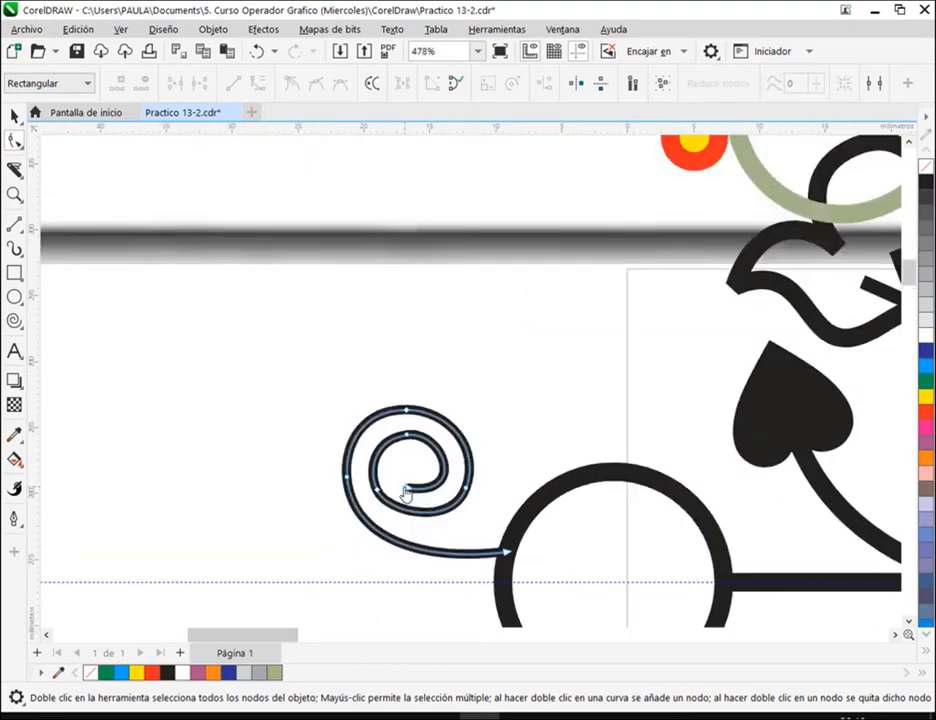
{"action": "left_click", "coordinate": [408, 492]}
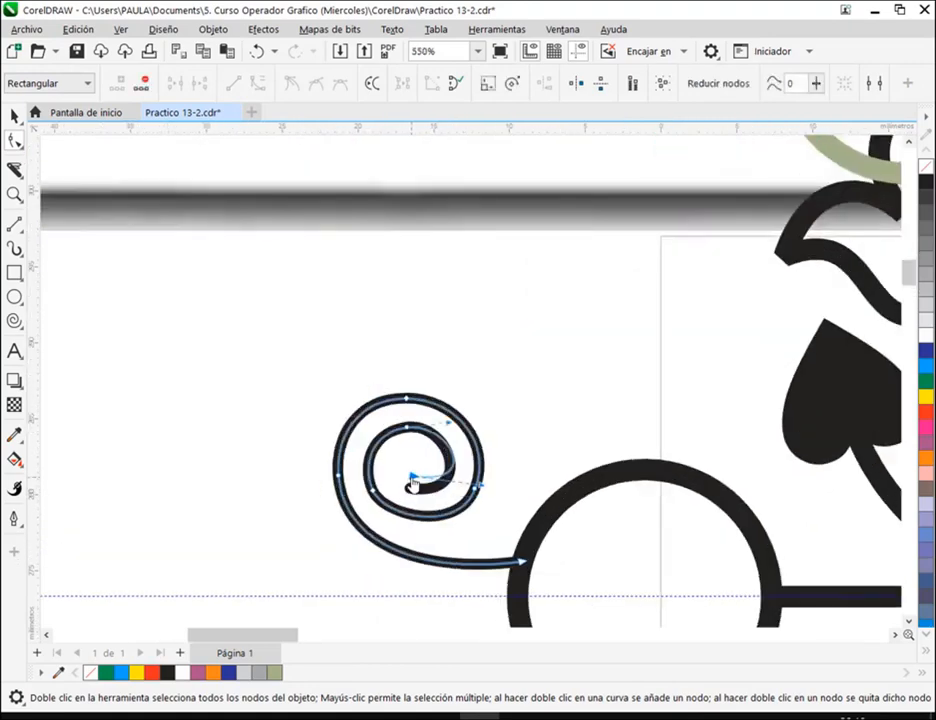
{"action": "left_click", "coordinate": [479, 499]}
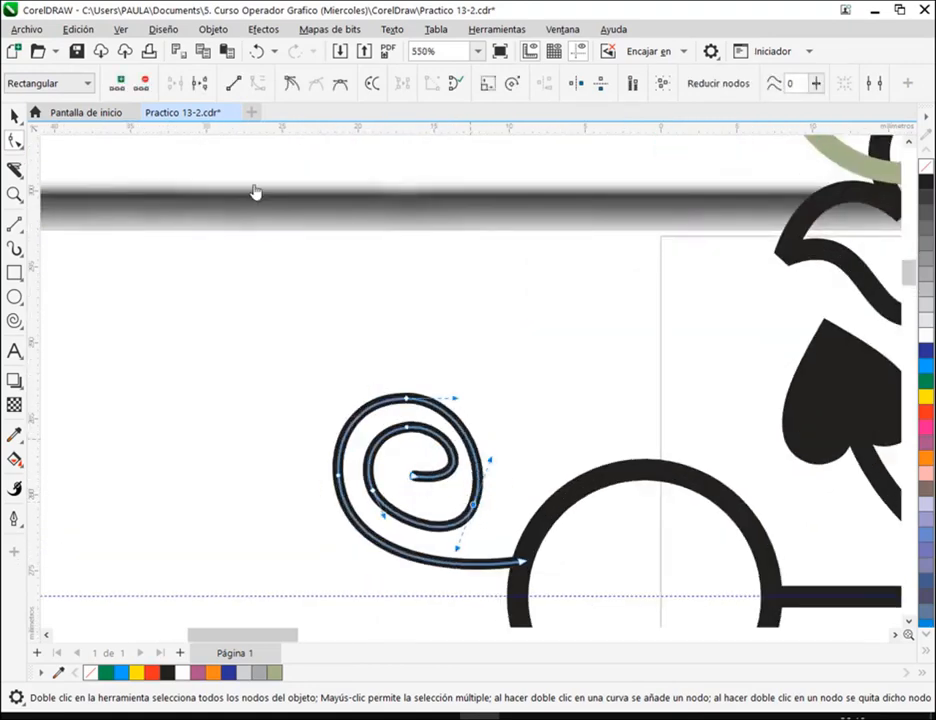
{"action": "left_click", "coordinate": [257, 52]}
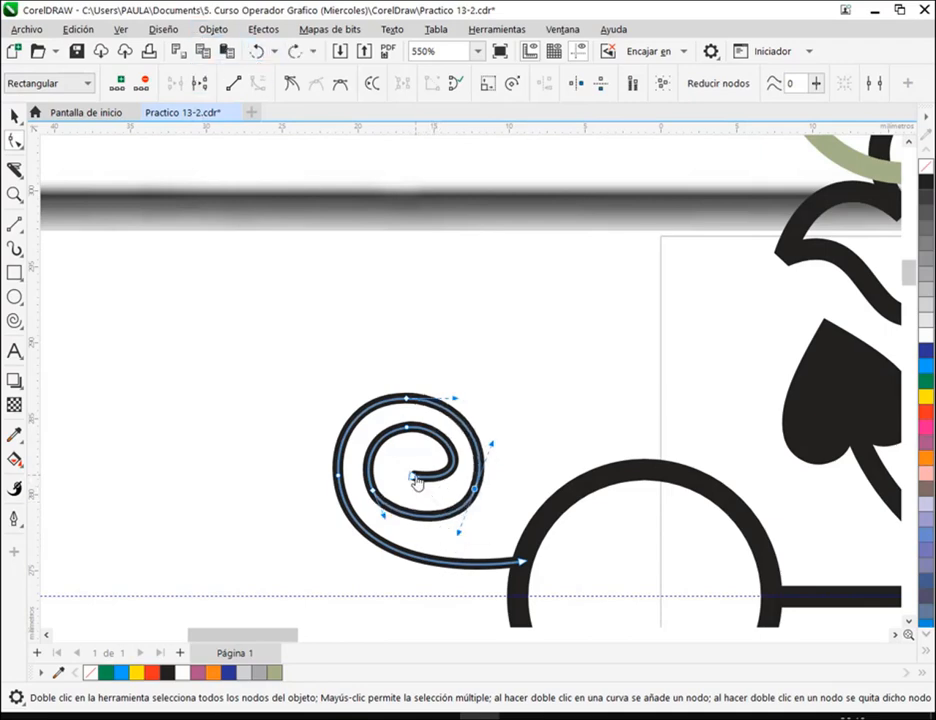
{"action": "left_click_drag", "start_coordinate": [481, 492], "coordinate": [468, 506]}
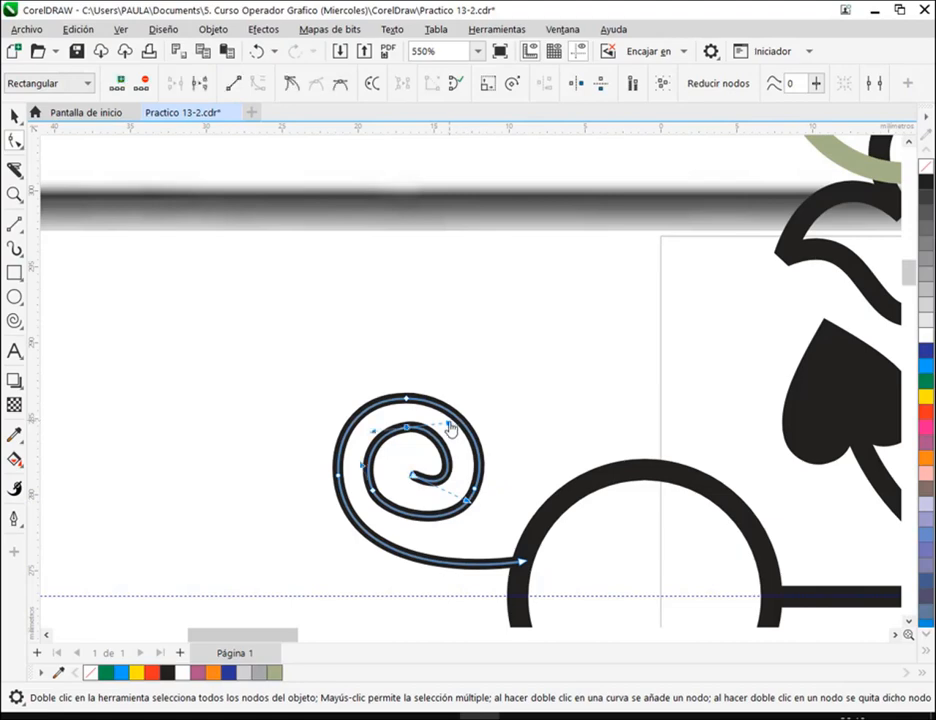
{"action": "left_click", "coordinate": [415, 480]}
Adjust the tail end's handle so the spiral's tail runs more directly into the black circle
{"action": "scroll", "coordinate": [487, 514], "scroll_direction": "down", "scroll_amount": 3}
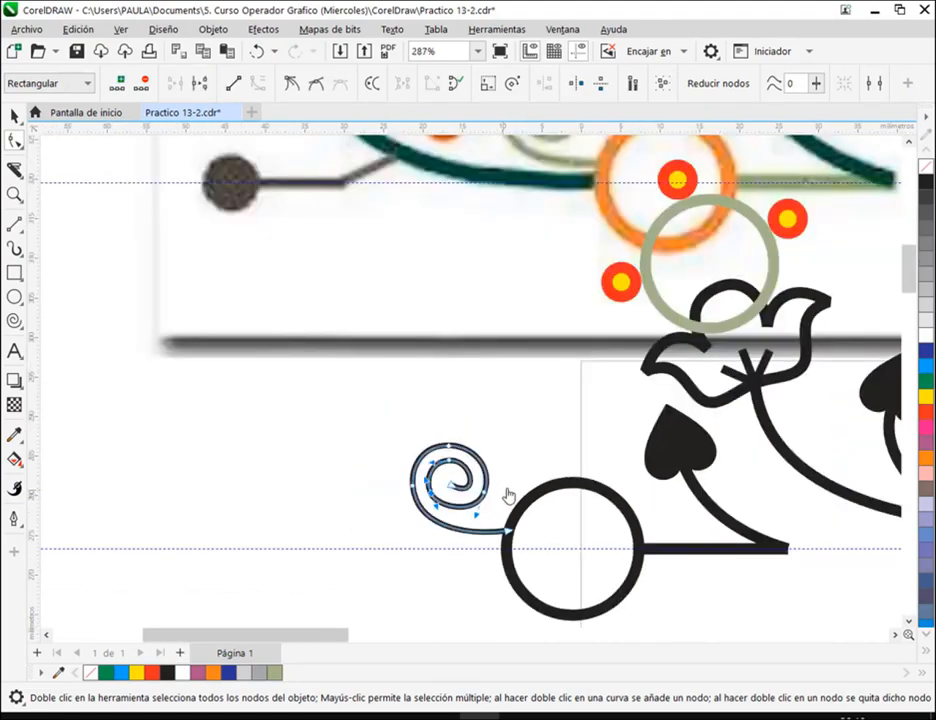
{"action": "left_click_drag", "start_coordinate": [487, 484], "coordinate": [449, 501]}
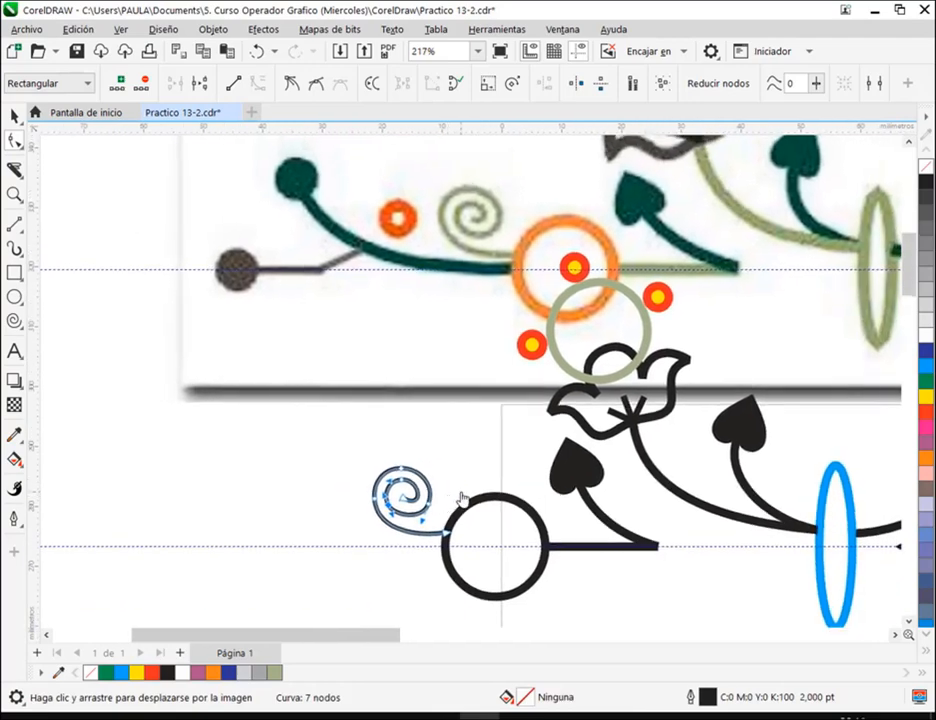
{"action": "left_click", "coordinate": [450, 494]}
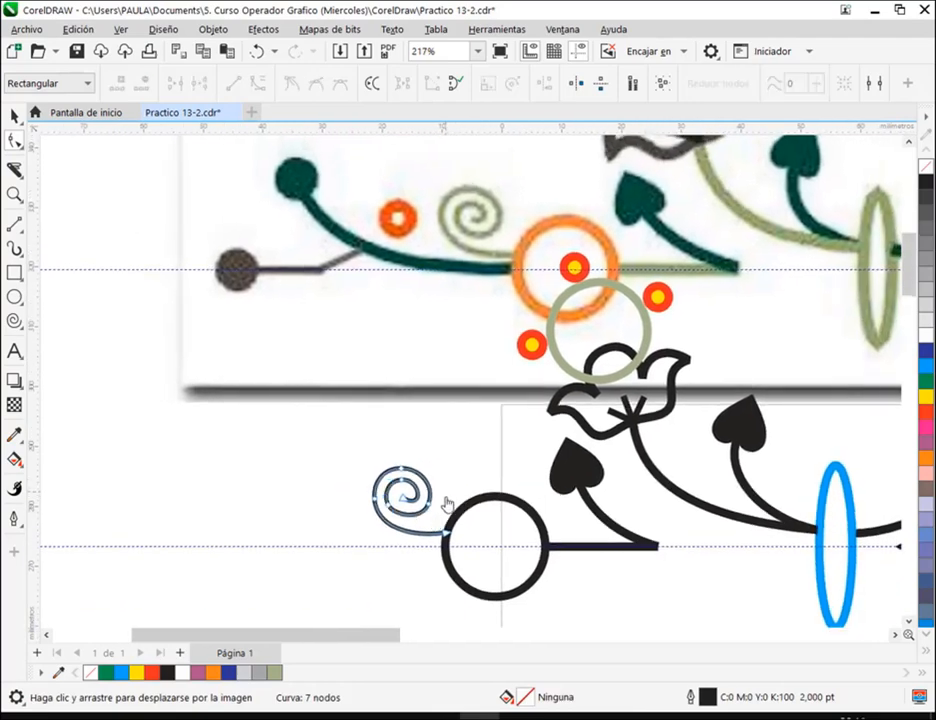
{"action": "left_click", "coordinate": [446, 537]}
{"action": "left_click_drag", "start_coordinate": [408, 545], "coordinate": [410, 535]}
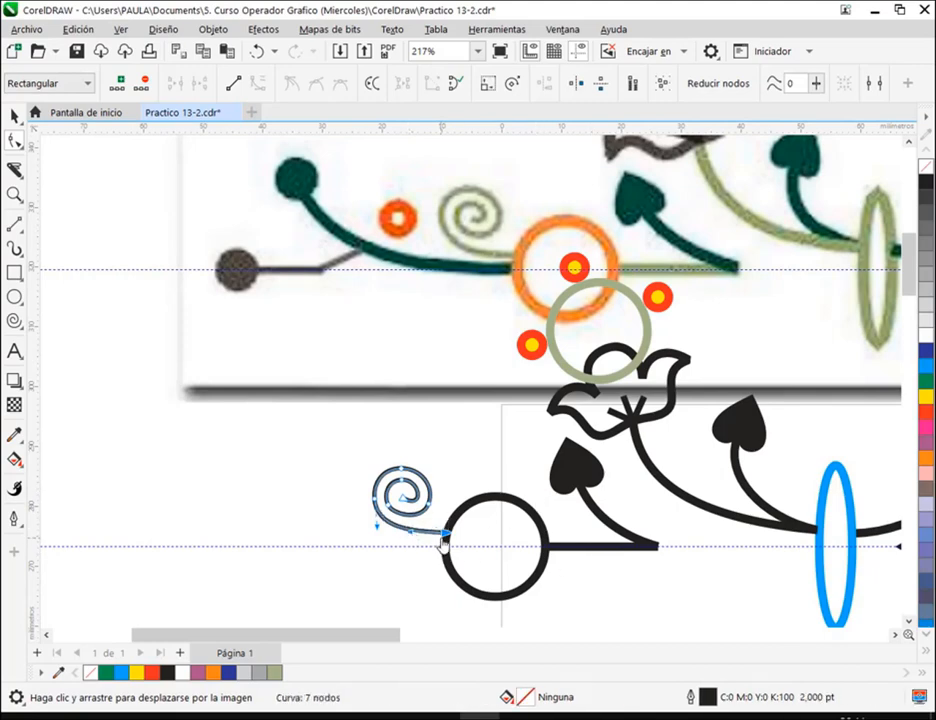
Replace the spiral's outer left node with one slightly higher on the curve
{"action": "scroll", "coordinate": [378, 518], "scroll_direction": "up", "scroll_amount": 2}
{"action": "double_click", "coordinate": [372, 486]}
{"action": "key", "text": "Delete"}
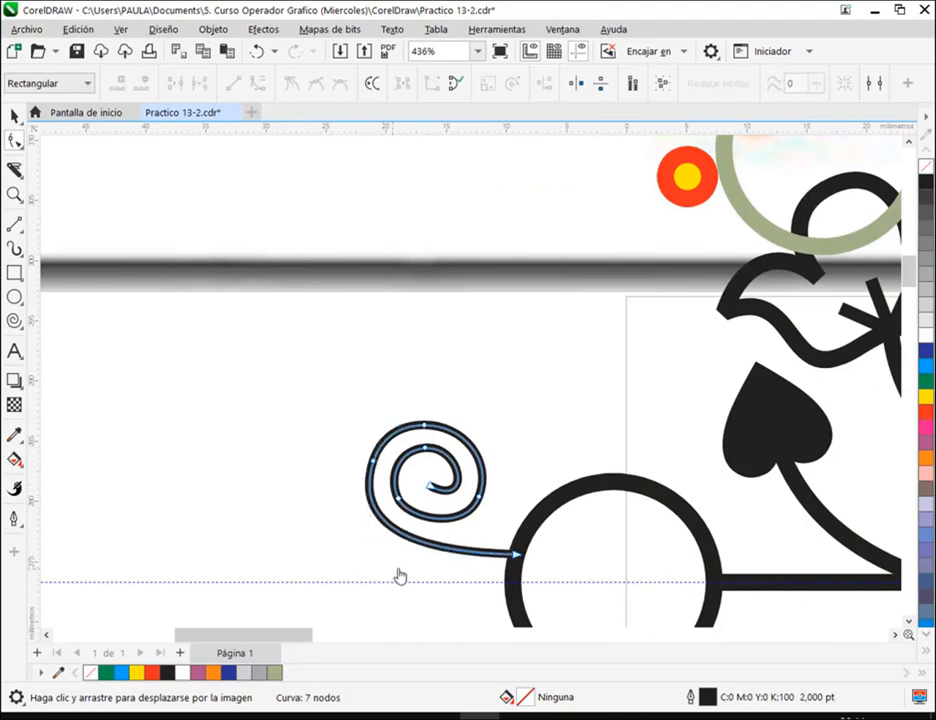
Adjust the lower handle of the spiral's outer left node to refine the curve leading into the tail
{"action": "left_click", "coordinate": [373, 463]}
{"action": "left_click_drag", "start_coordinate": [348, 552], "coordinate": [349, 559]}
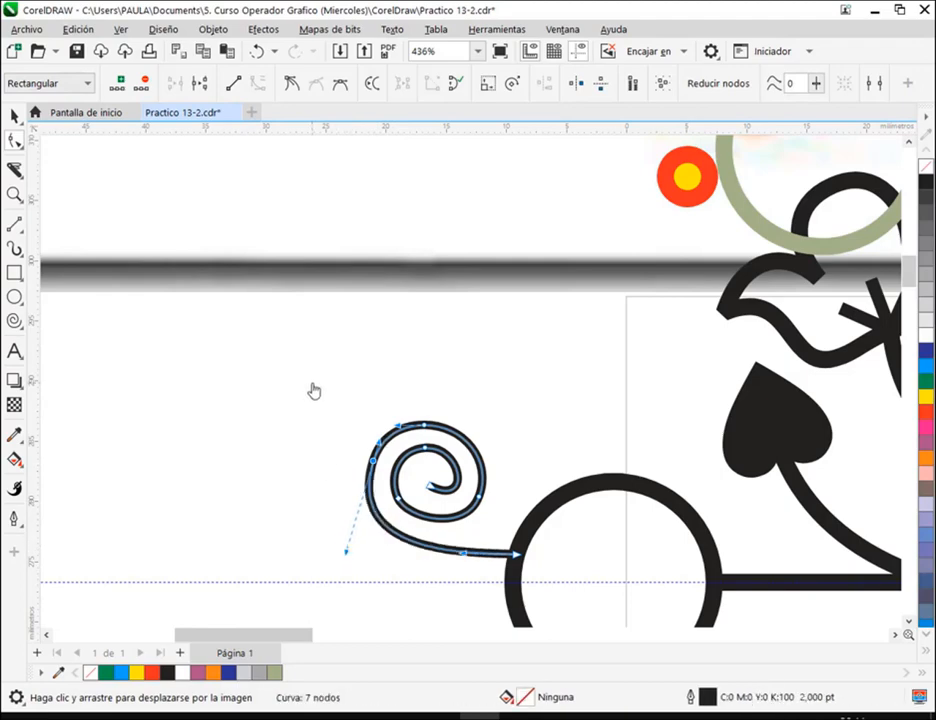
{"action": "scroll", "coordinate": [465, 562], "scroll_direction": "down", "scroll_amount": 2}
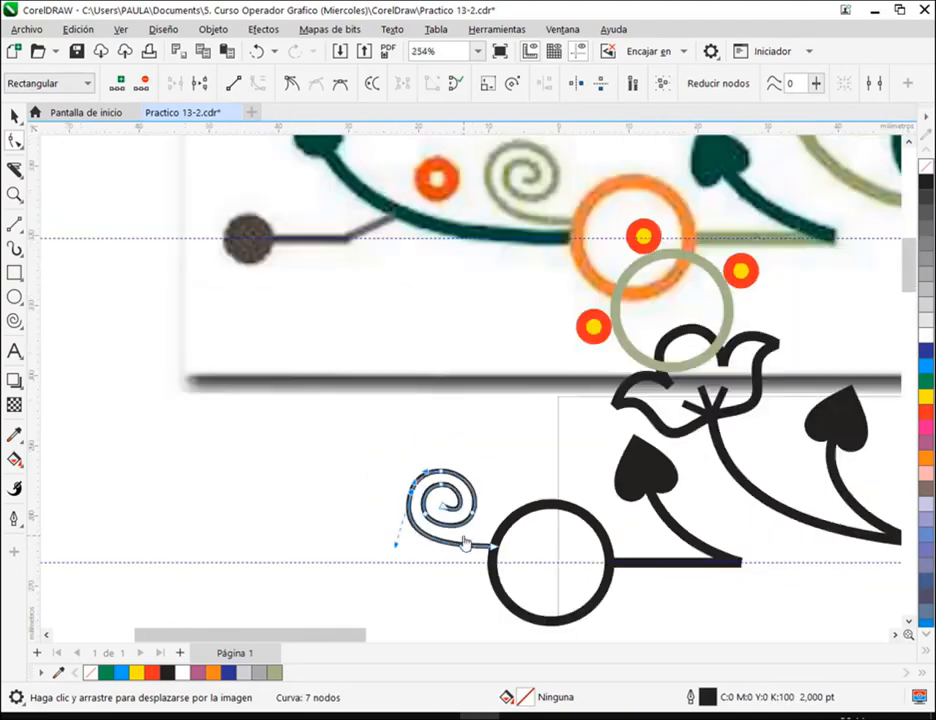
Shift the spiral about 1 mm away from the circle and bring its tail end node back onto the circle's outline
{"action": "left_click", "coordinate": [17, 118]}
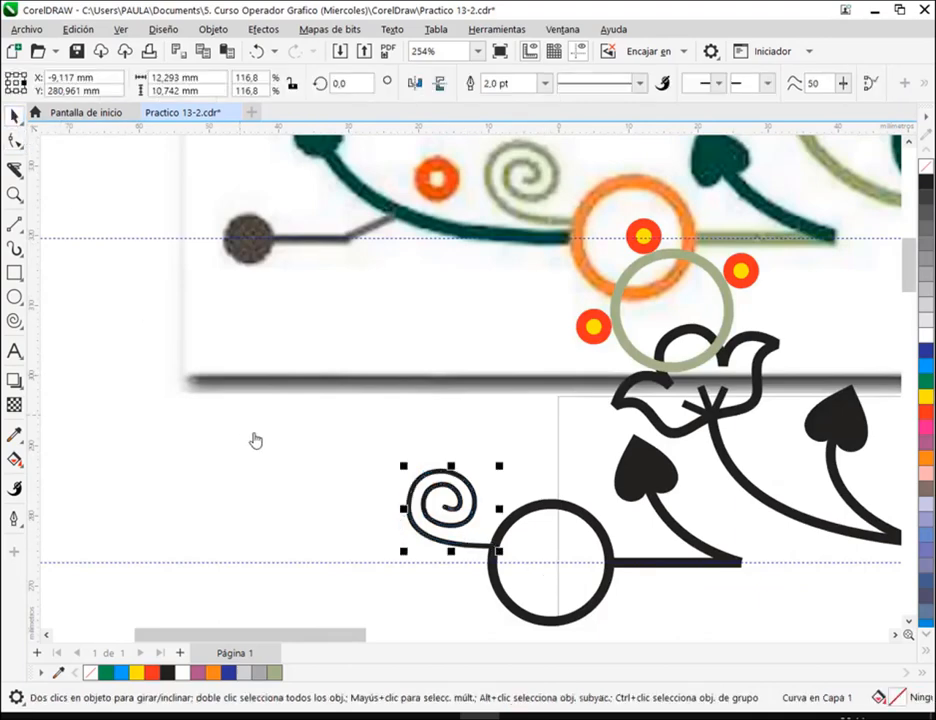
{"action": "left_click", "coordinate": [453, 525]}
{"action": "left_click", "coordinate": [455, 515]}
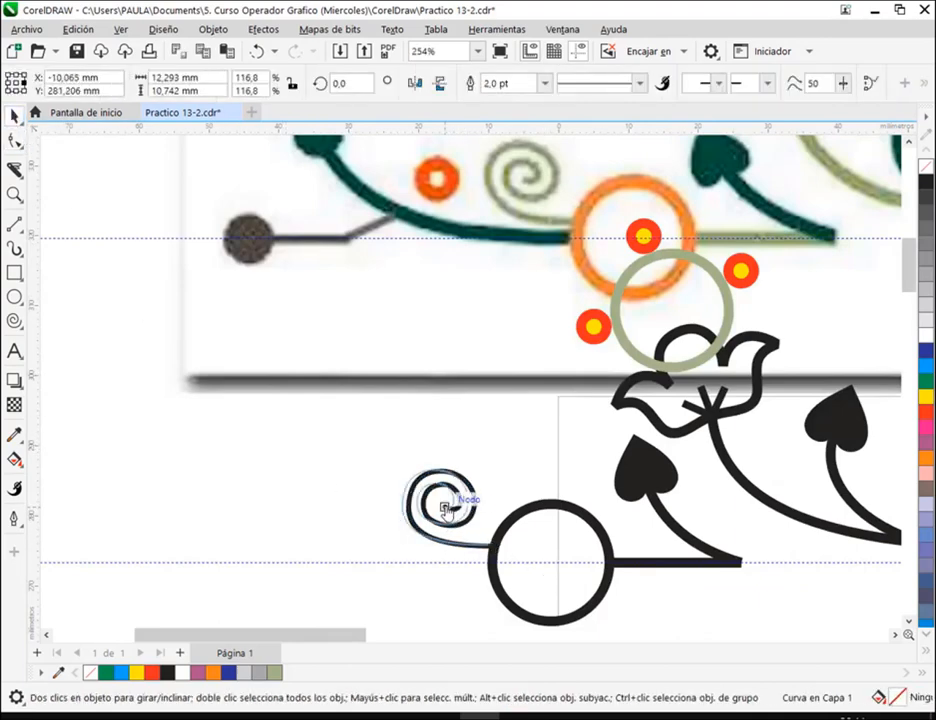
{"action": "left_click", "coordinate": [13, 141]}
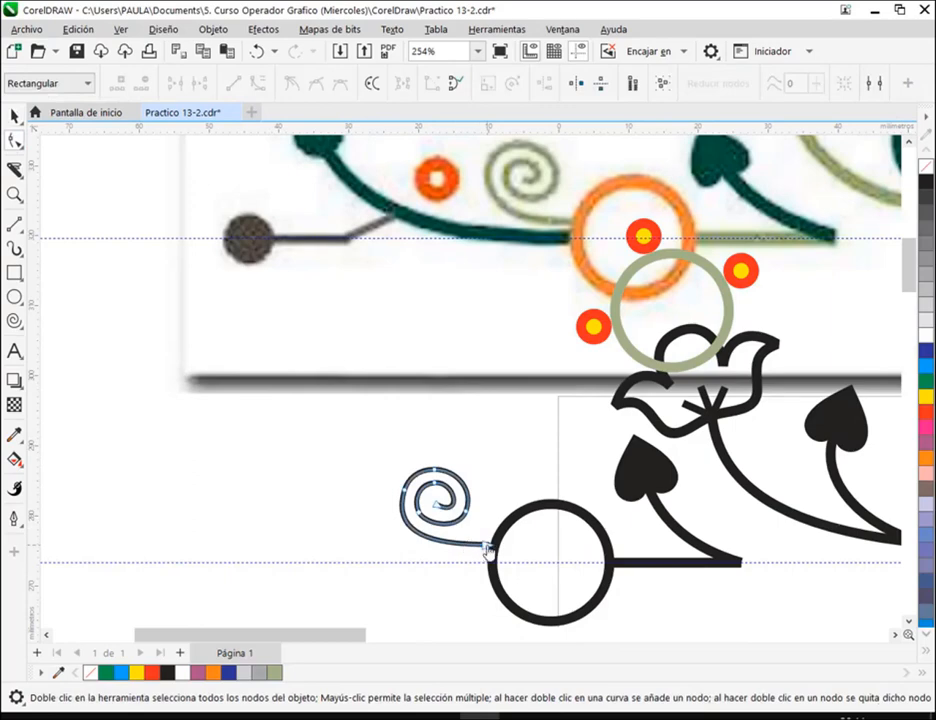
{"action": "left_click", "coordinate": [489, 551]}
{"action": "left_click_drag", "start_coordinate": [490, 556], "coordinate": [492, 552]}
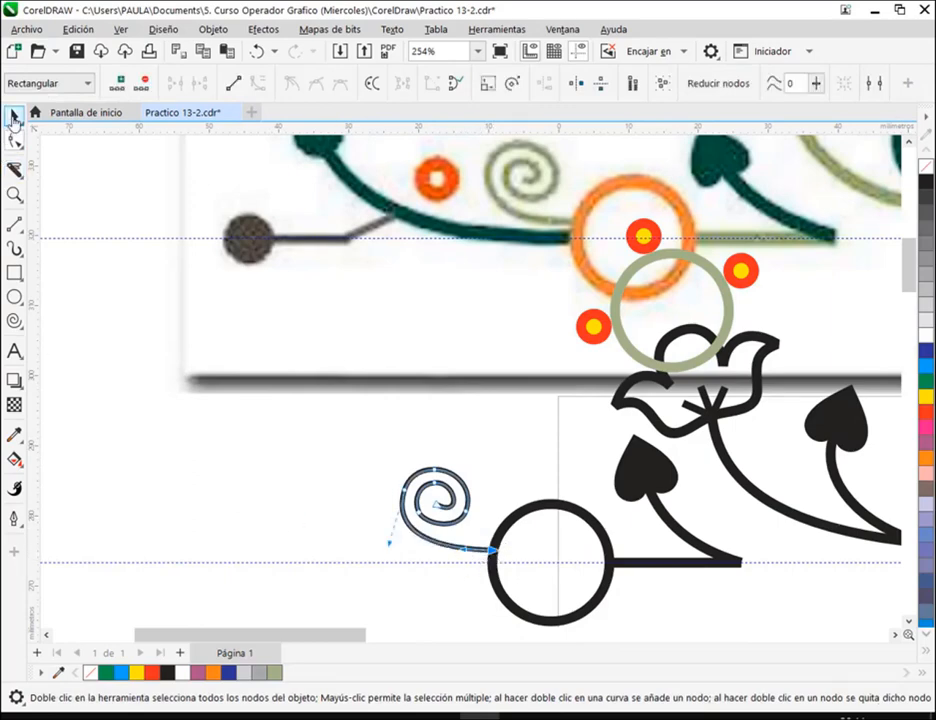
{"action": "left_click", "coordinate": [13, 117]}
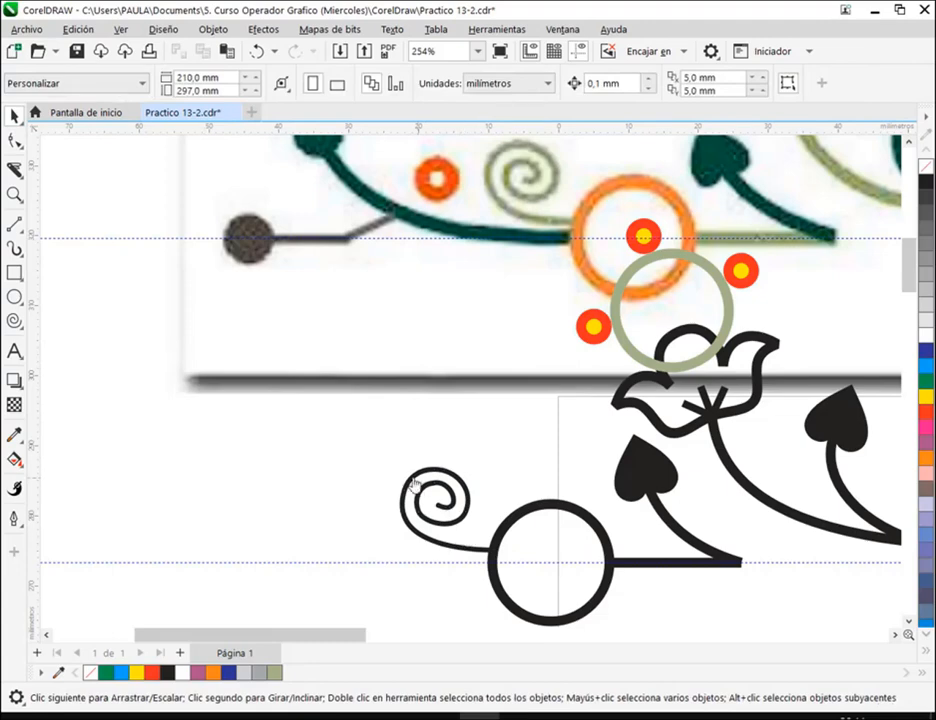
Draw a straight line about 30 mm wide and 13 mm high from the black circle's left edge up past the spiral
{"action": "scroll", "coordinate": [410, 556], "scroll_direction": "down", "scroll_amount": 2}
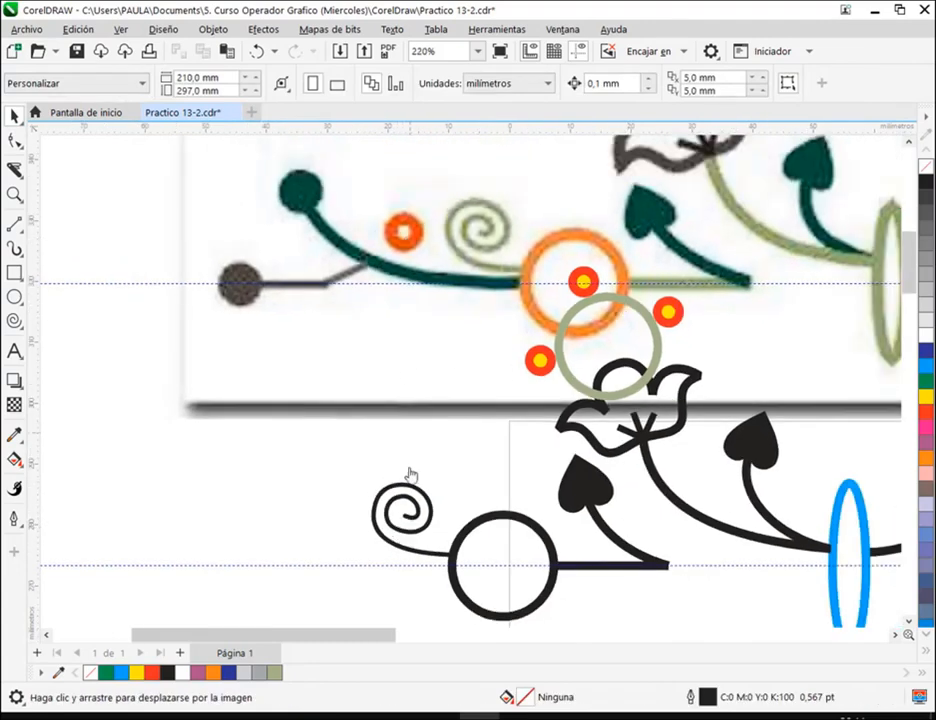
{"action": "left_click", "coordinate": [14, 223]}
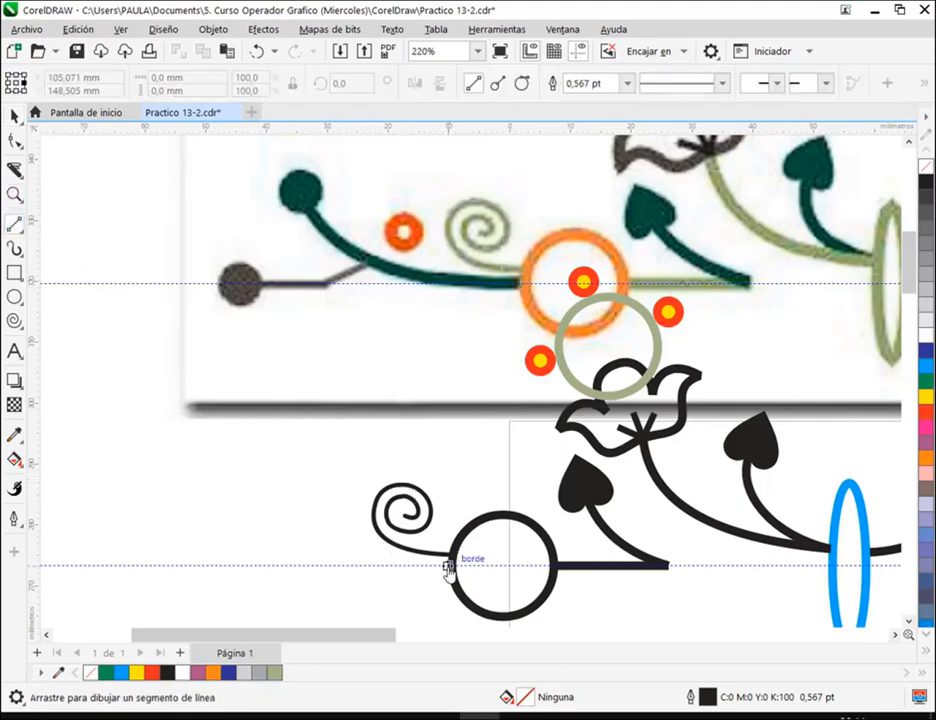
{"action": "left_click_drag", "start_coordinate": [448, 565], "coordinate": [263, 491]}
{"action": "key", "text": "space"}
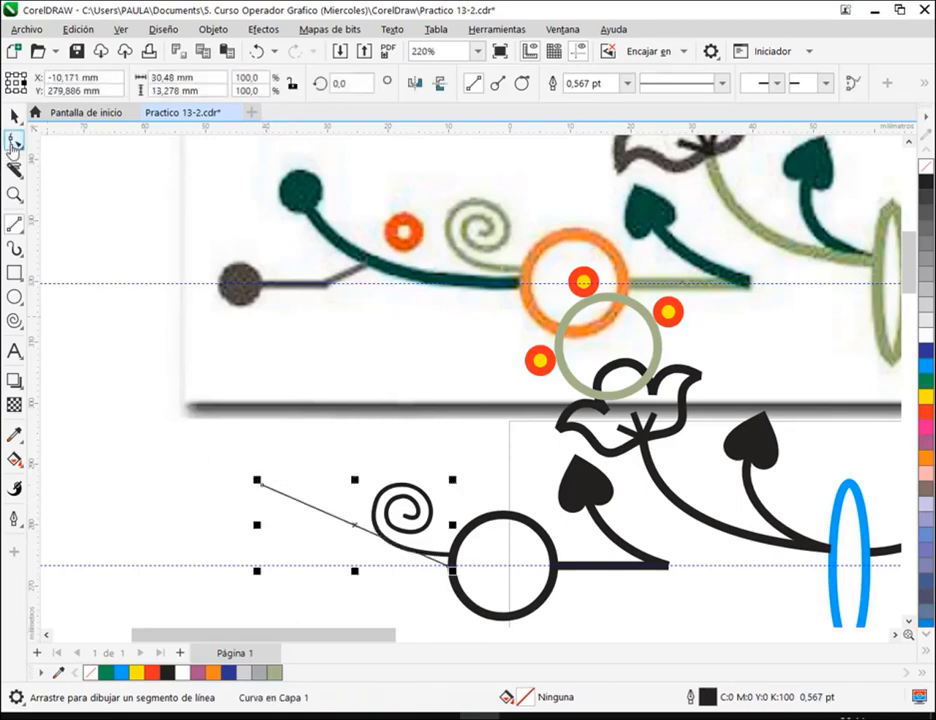
Convert the new line to a curve and bend it downward into a stem sweeping below the spiral
{"action": "key", "text": "F10"}
{"action": "right_click", "coordinate": [307, 510]}
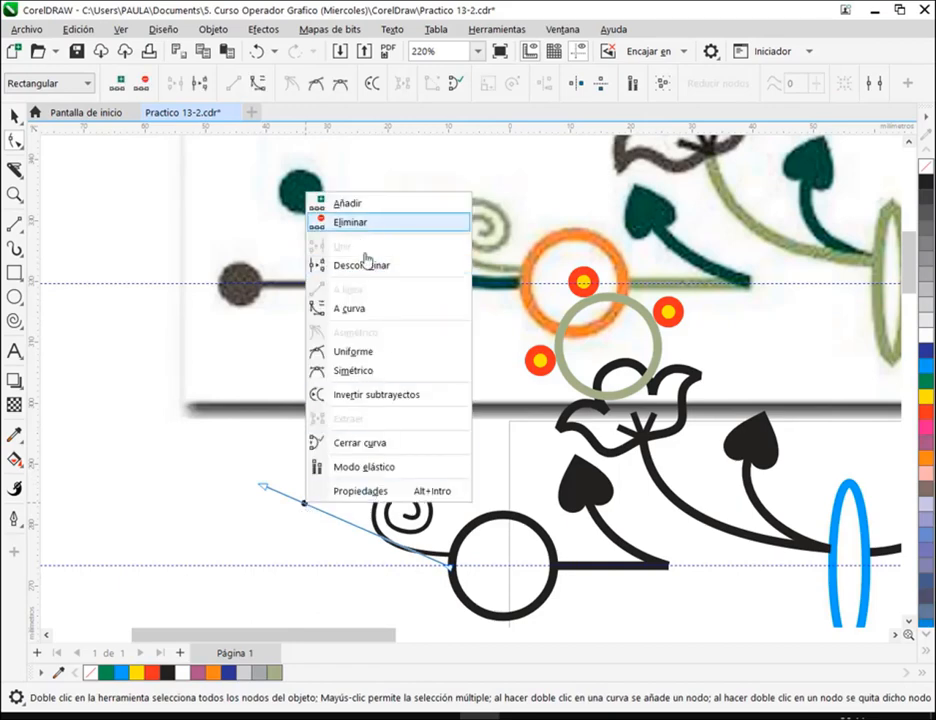
{"action": "left_click", "coordinate": [345, 307]}
{"action": "left_click_drag", "start_coordinate": [364, 537], "coordinate": [339, 556]}
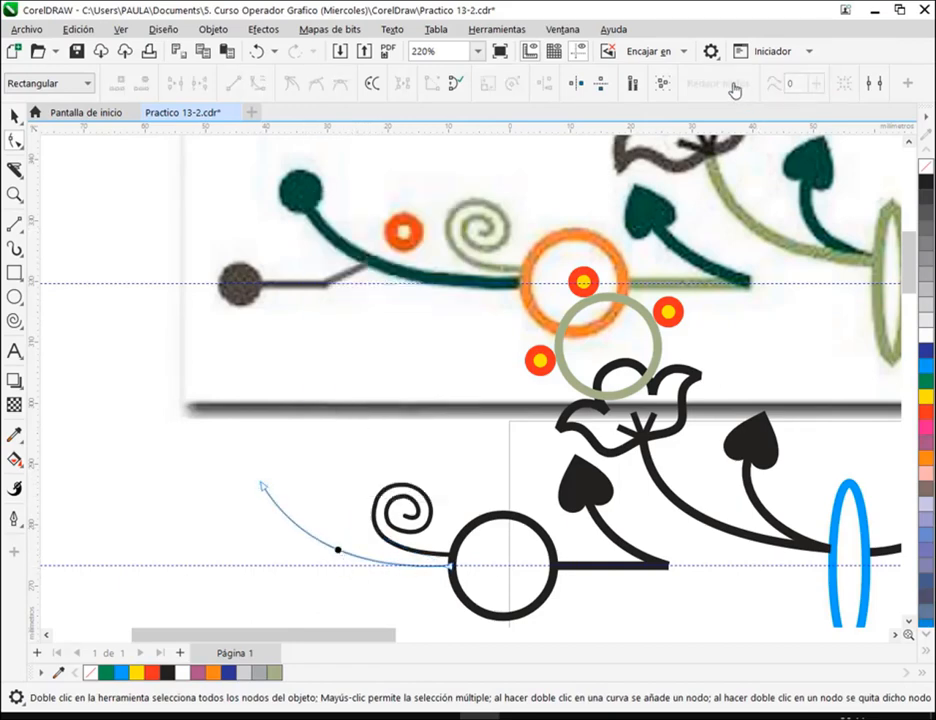
Set the curved stem's outline width to 4.0 pt
{"action": "left_click", "coordinate": [15, 116]}
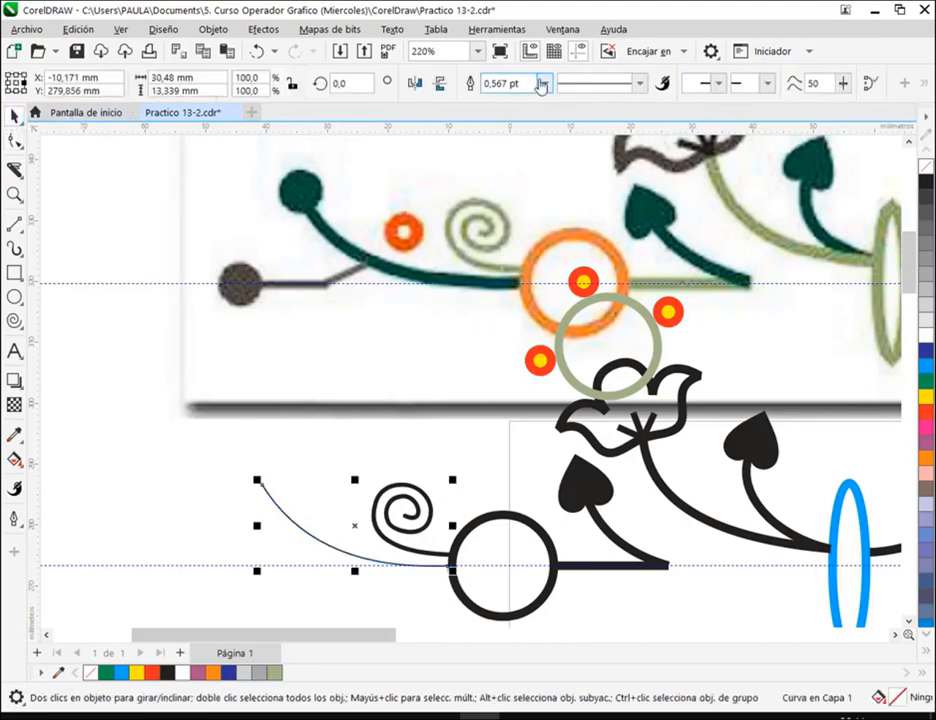
{"action": "left_click", "coordinate": [540, 83]}
{"action": "left_click", "coordinate": [515, 200]}
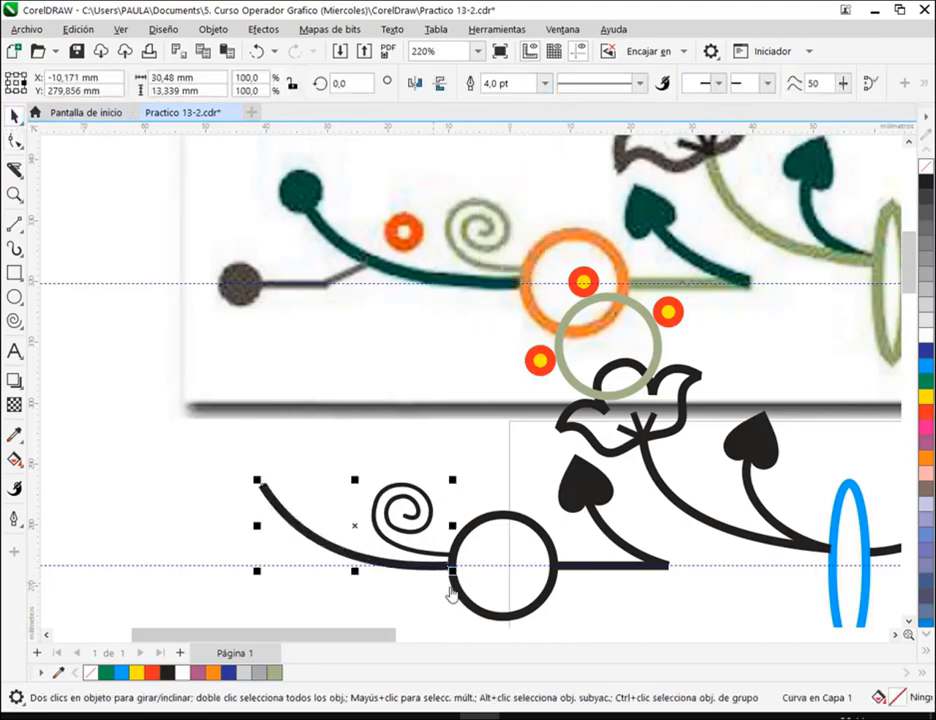
Extend the stem's right end node into the circle's outline so no gap remains between them
{"action": "scroll", "coordinate": [452, 603], "scroll_direction": "up", "scroll_amount": 4}
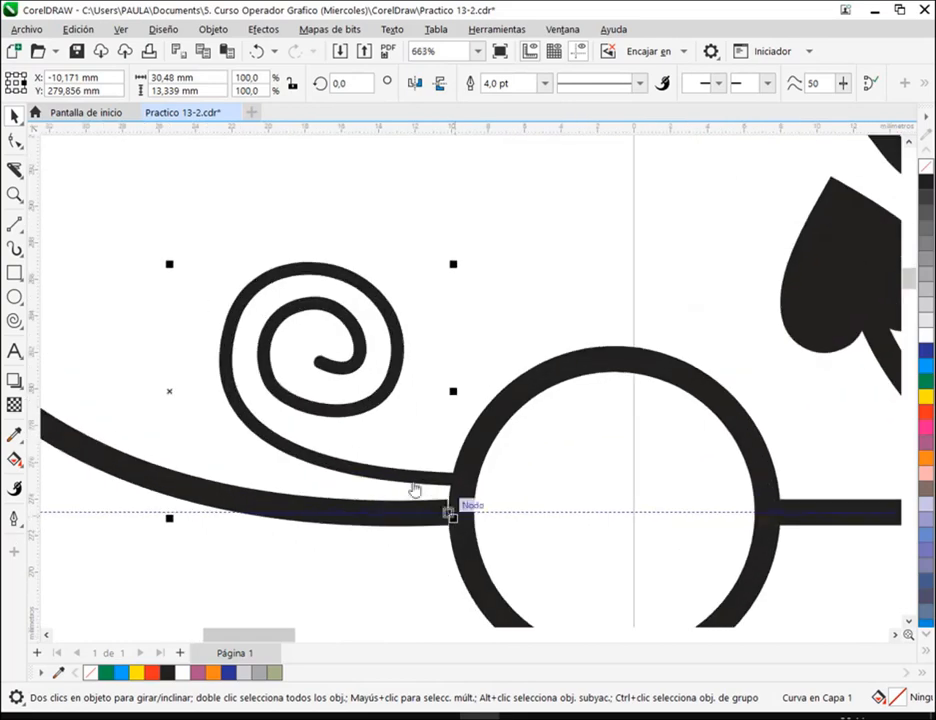
{"action": "left_click", "coordinate": [15, 141]}
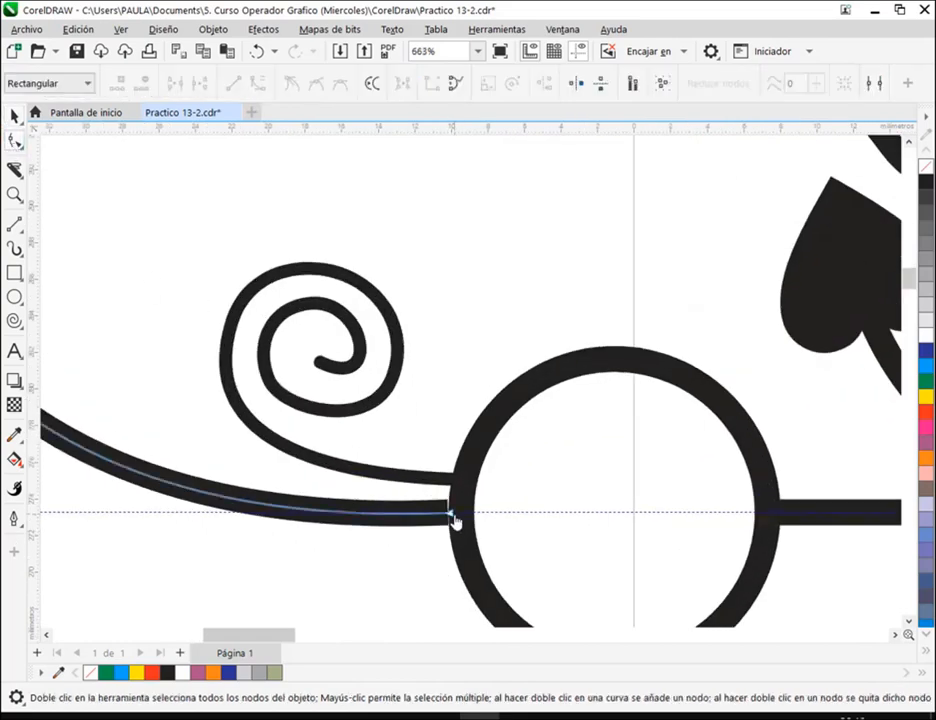
{"action": "left_click_drag", "start_coordinate": [451, 518], "coordinate": [464, 516]}
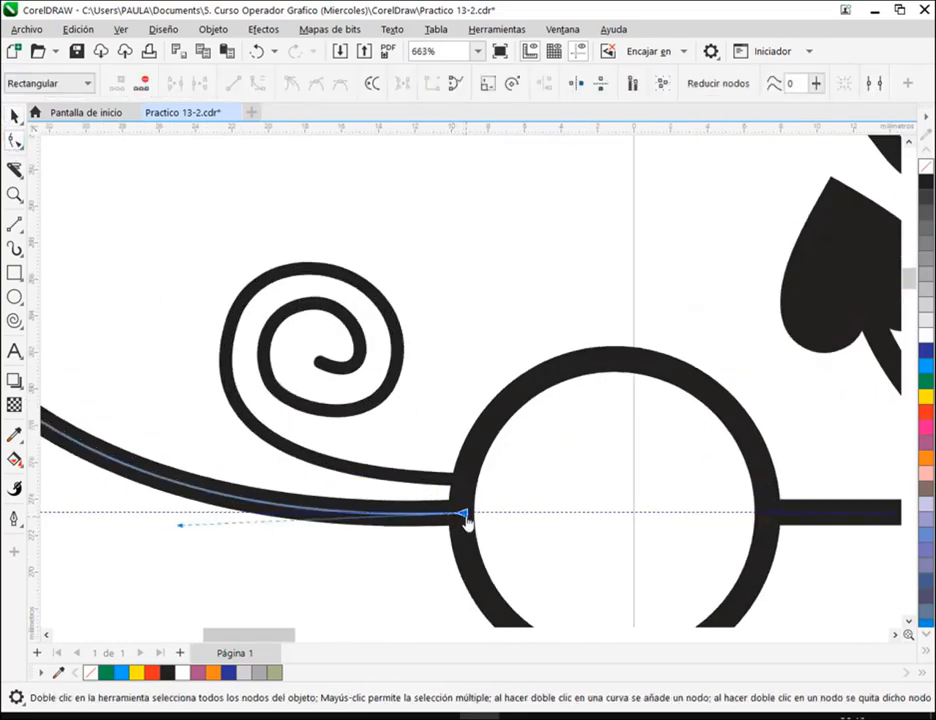
{"action": "scroll", "coordinate": [476, 520], "scroll_direction": "down", "scroll_amount": 4}
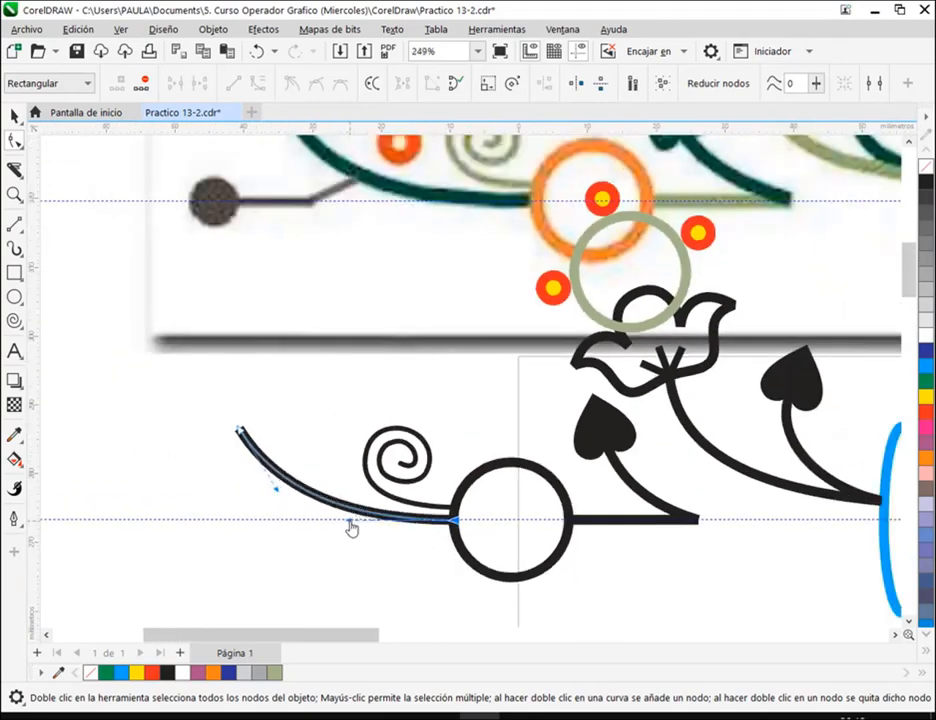
{"action": "scroll", "coordinate": [556, 507], "scroll_direction": "down", "scroll_amount": 1}
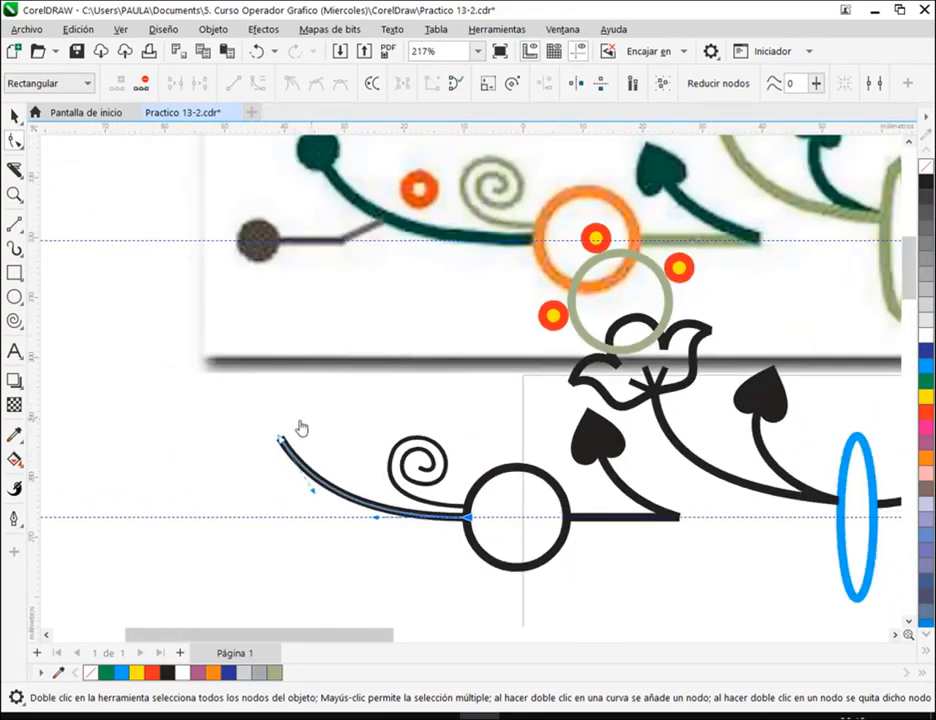
Add the large filled-circle arrowhead to the curved stem's upper-left end
{"action": "left_click", "coordinate": [282, 444]}
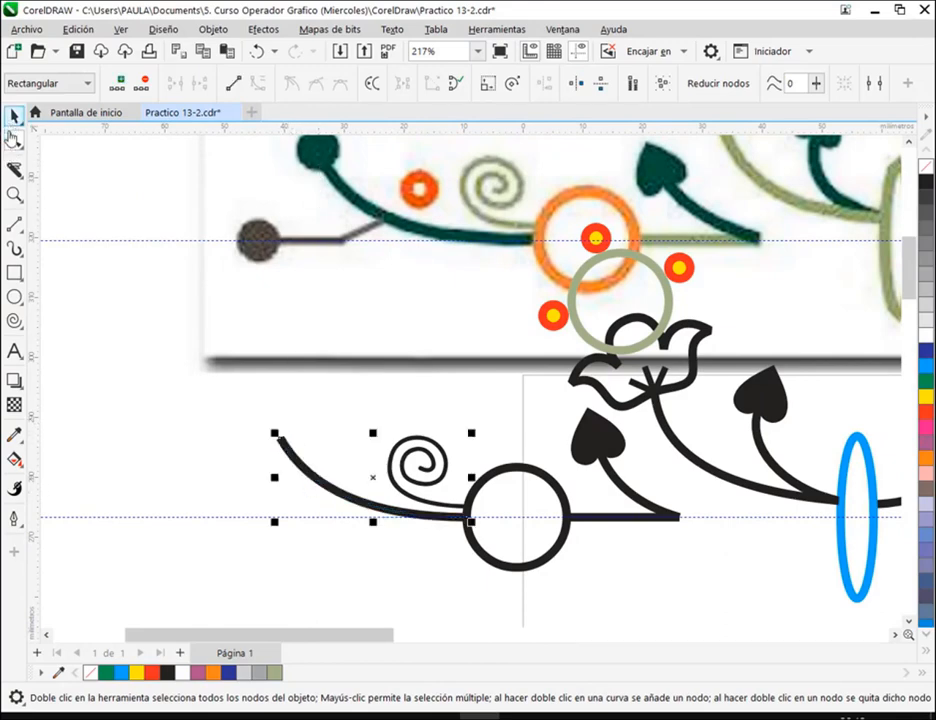
{"action": "left_click", "coordinate": [14, 115]}
{"action": "left_click", "coordinate": [768, 87]}
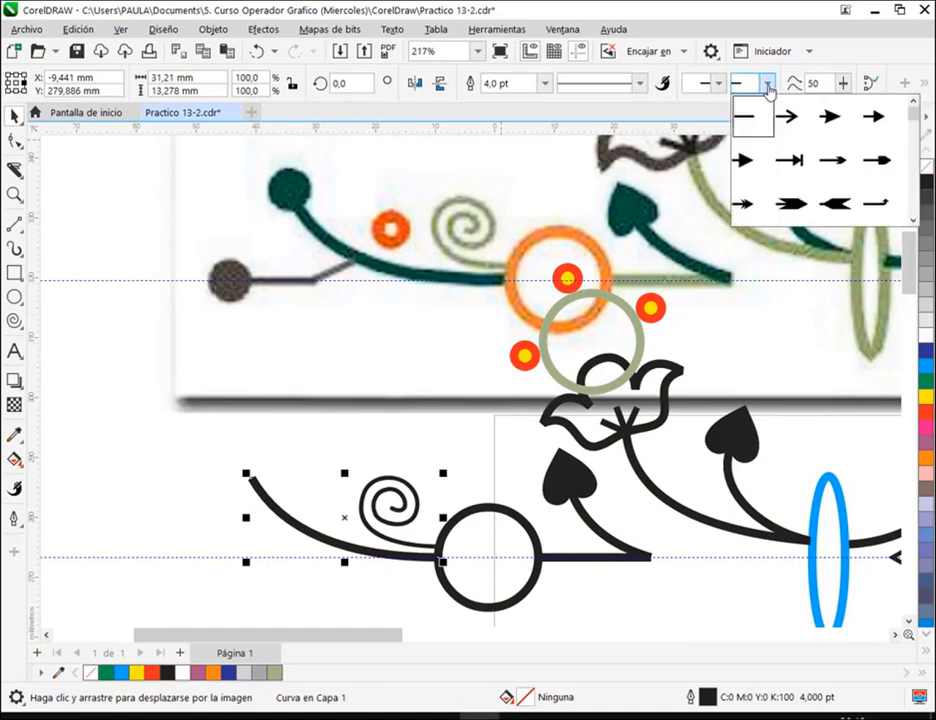
{"action": "left_click_drag", "start_coordinate": [913, 119], "coordinate": [905, 177]}
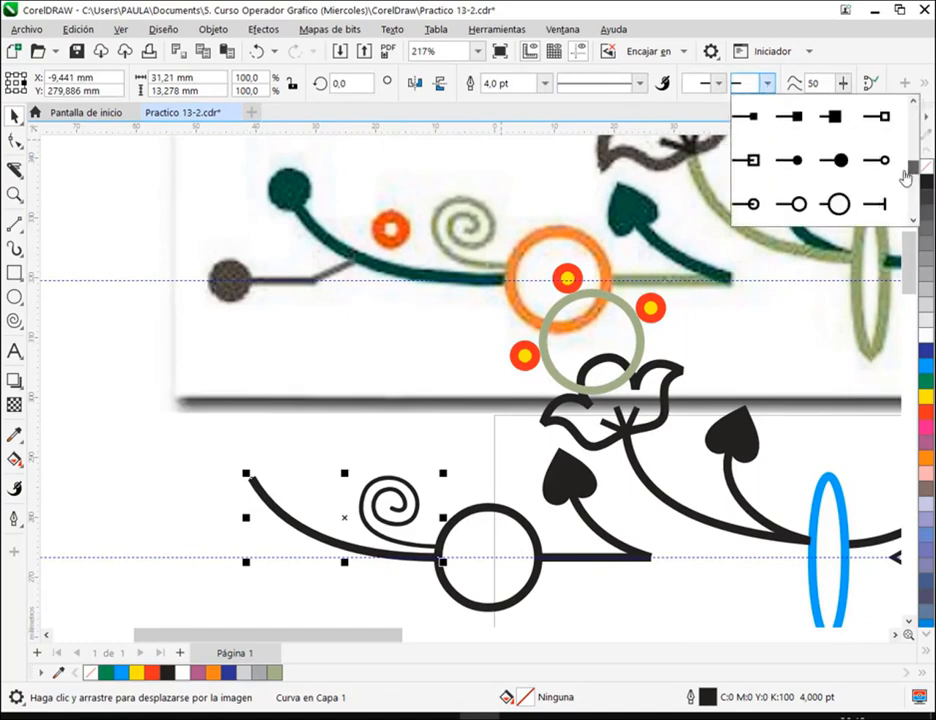
{"action": "left_click", "coordinate": [857, 171]}
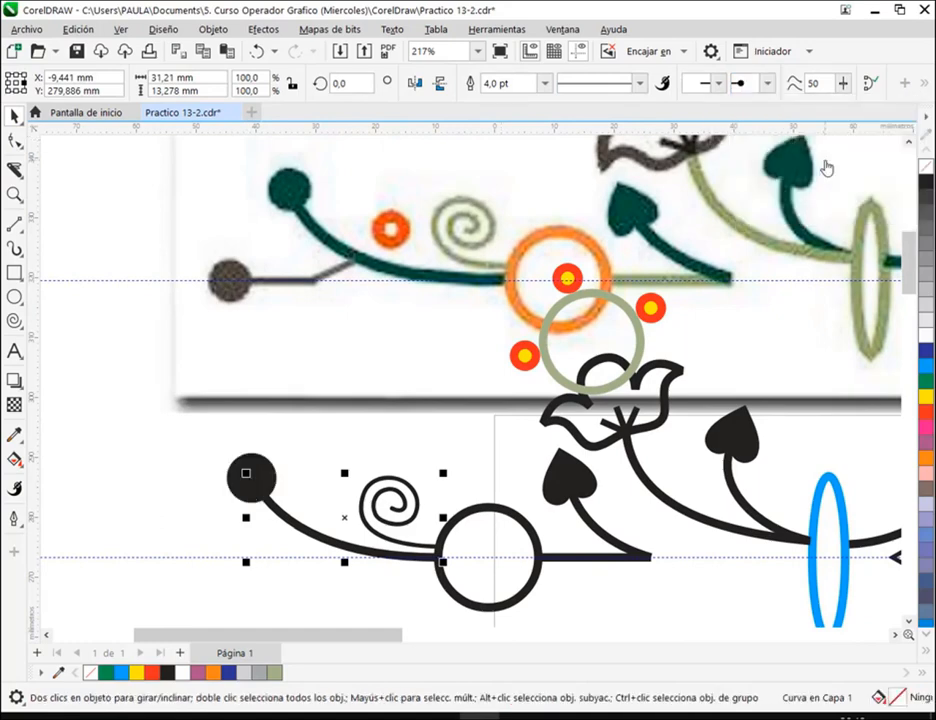
Try the smaller filled-circle arrowhead on the stem and restore the larger one
{"action": "left_click", "coordinate": [767, 84]}
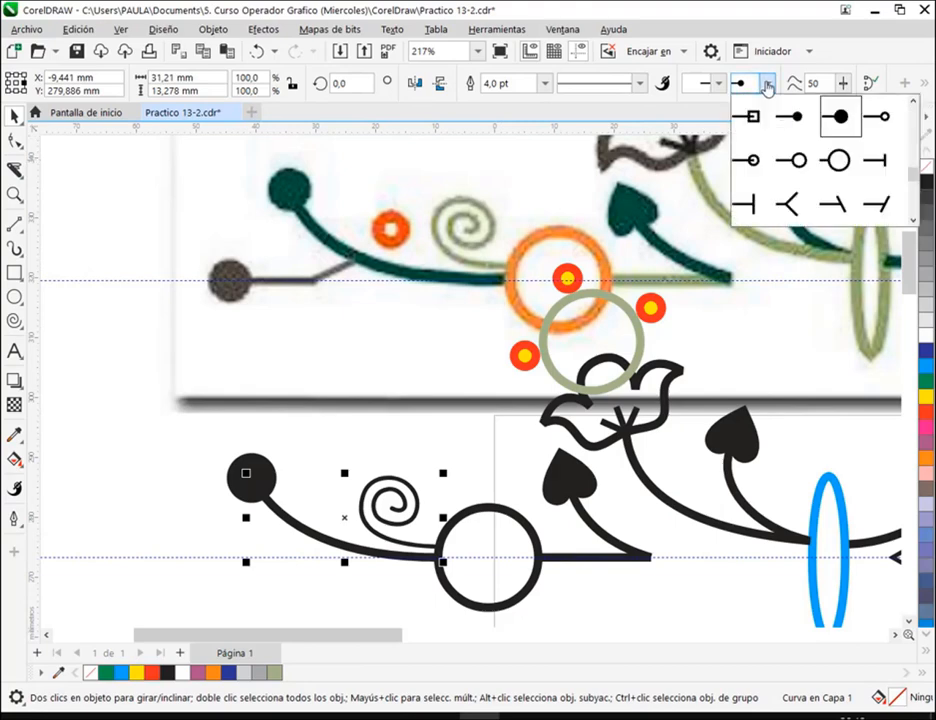
{"action": "left_click", "coordinate": [797, 124]}
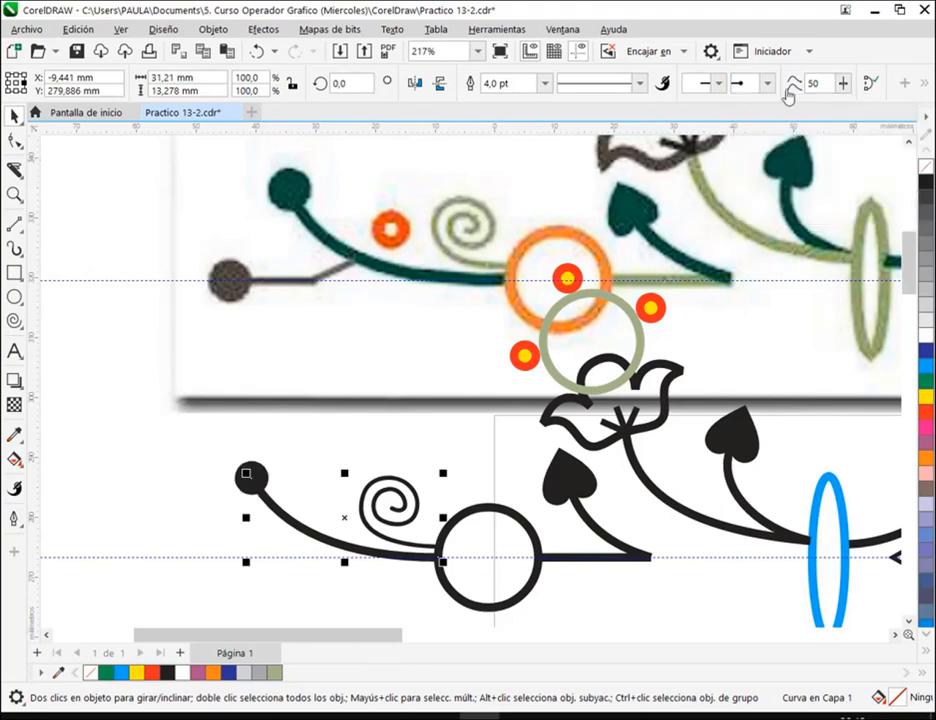
{"action": "left_click", "coordinate": [768, 84]}
{"action": "left_click", "coordinate": [828, 121]}
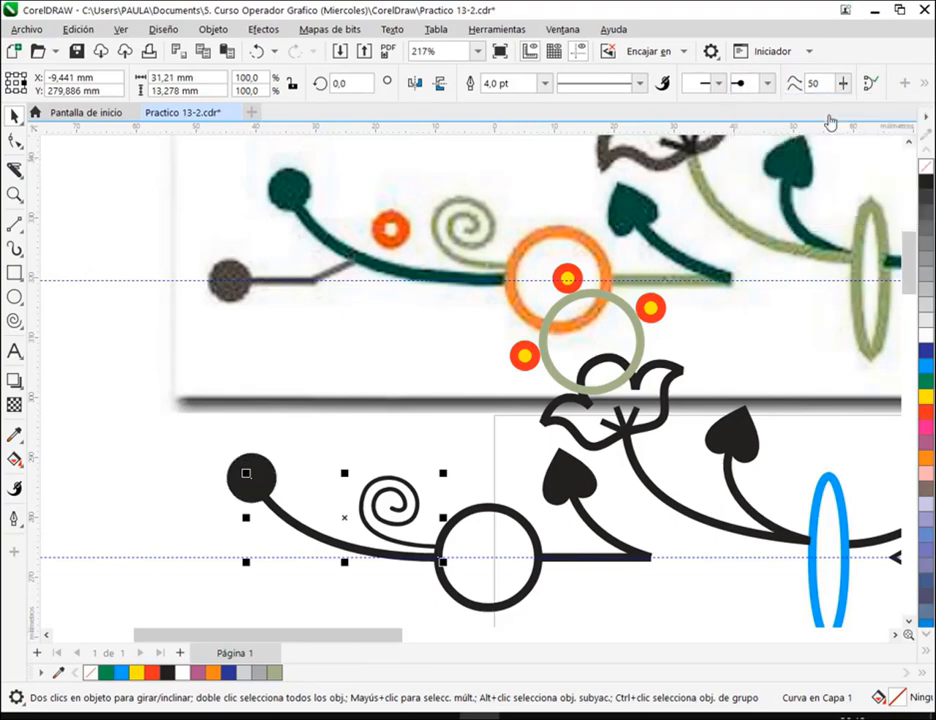
{"action": "left_click", "coordinate": [376, 457]}
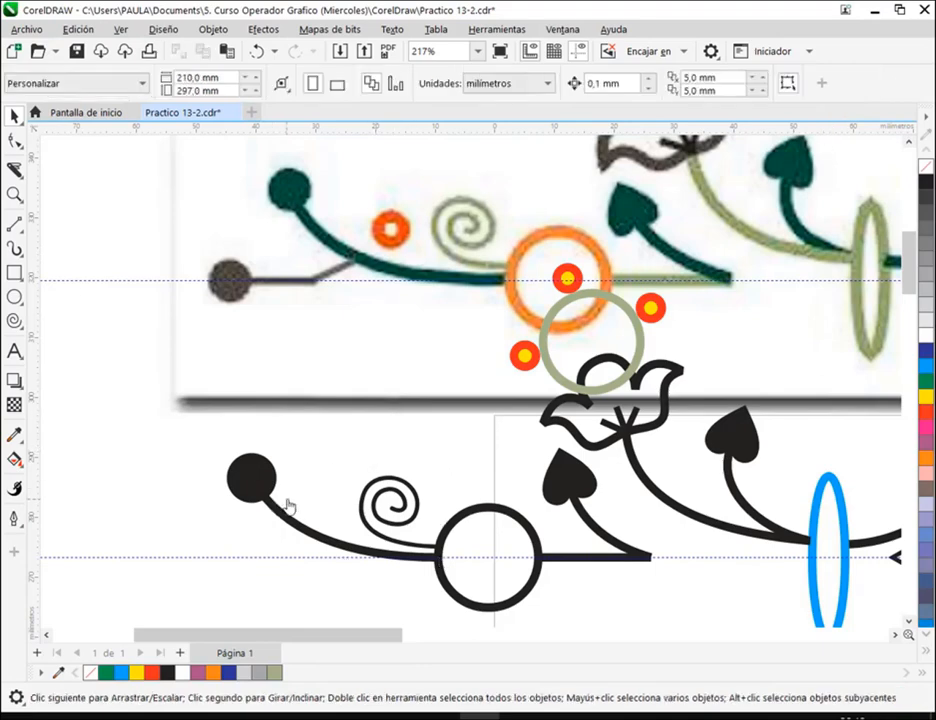
Draw a two-segment branch about 18 mm wide from the stem down to the guideline and left along it
{"action": "left_click", "coordinate": [16, 227]}
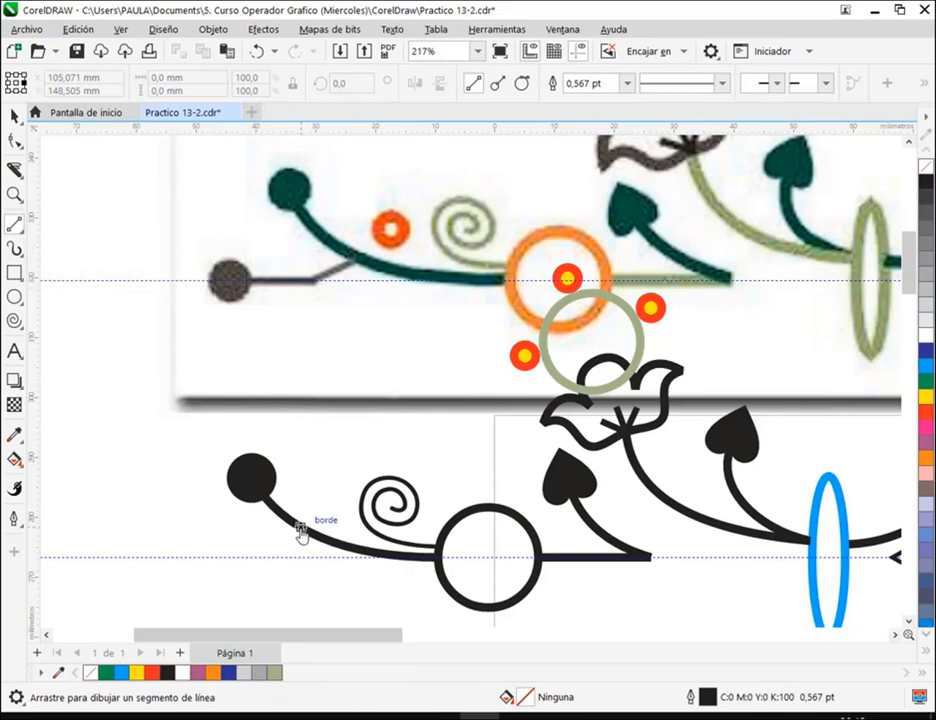
{"action": "left_click_drag", "start_coordinate": [301, 532], "coordinate": [270, 561]}
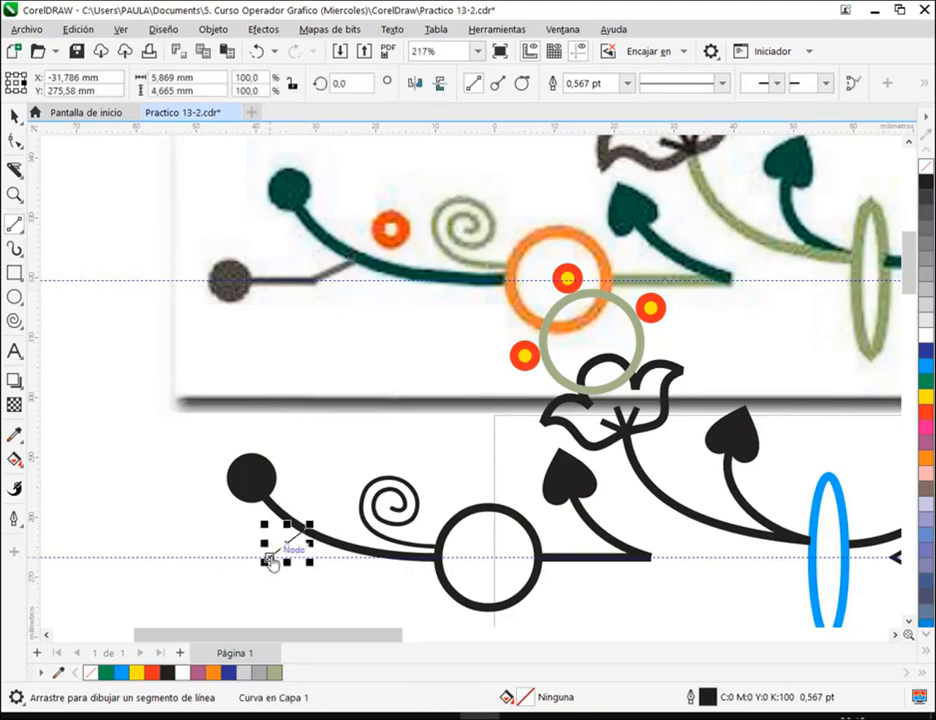
{"action": "left_click_drag", "start_coordinate": [270, 561], "coordinate": [197, 562]}
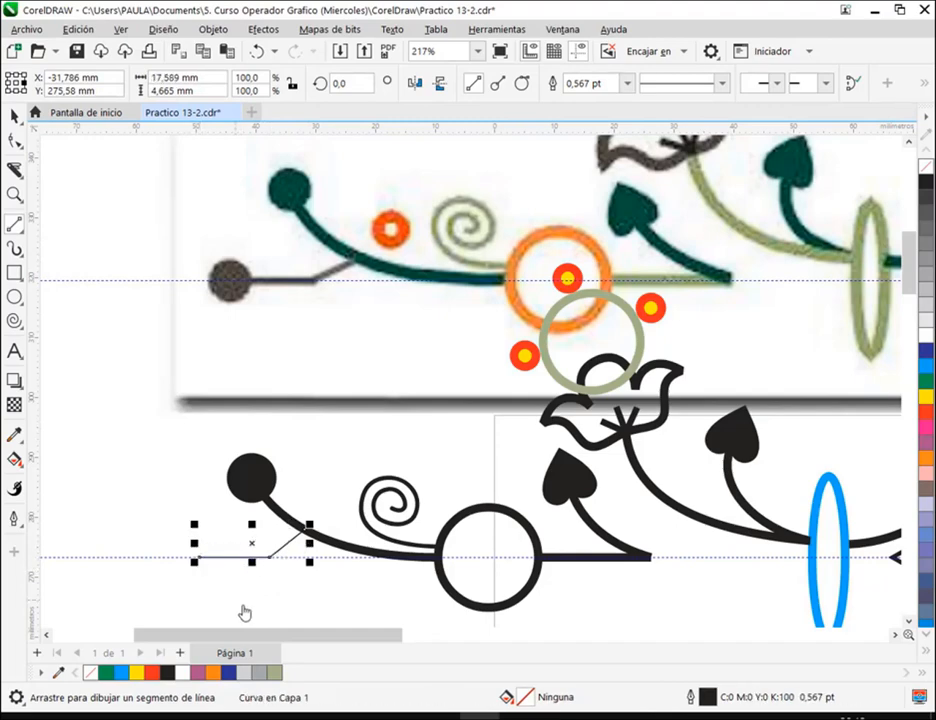
Give the branch a 4.0 pt outline and the large filled-circle arrowhead at its left end
{"action": "left_click", "coordinate": [15, 118]}
{"action": "left_click", "coordinate": [545, 83]}
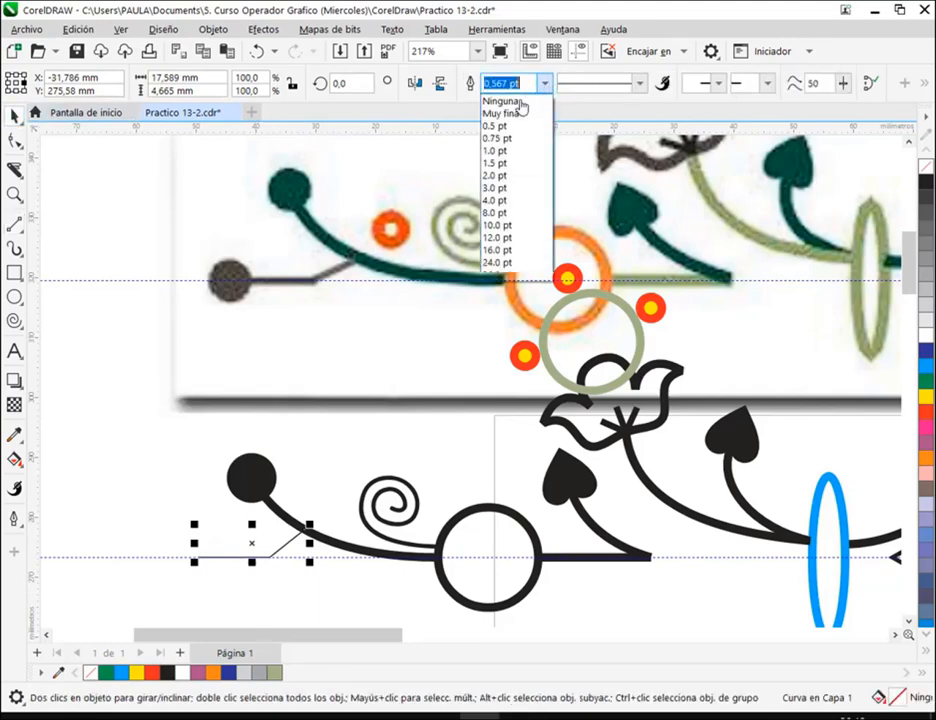
{"action": "left_click", "coordinate": [497, 200]}
{"action": "left_click", "coordinate": [766, 83]}
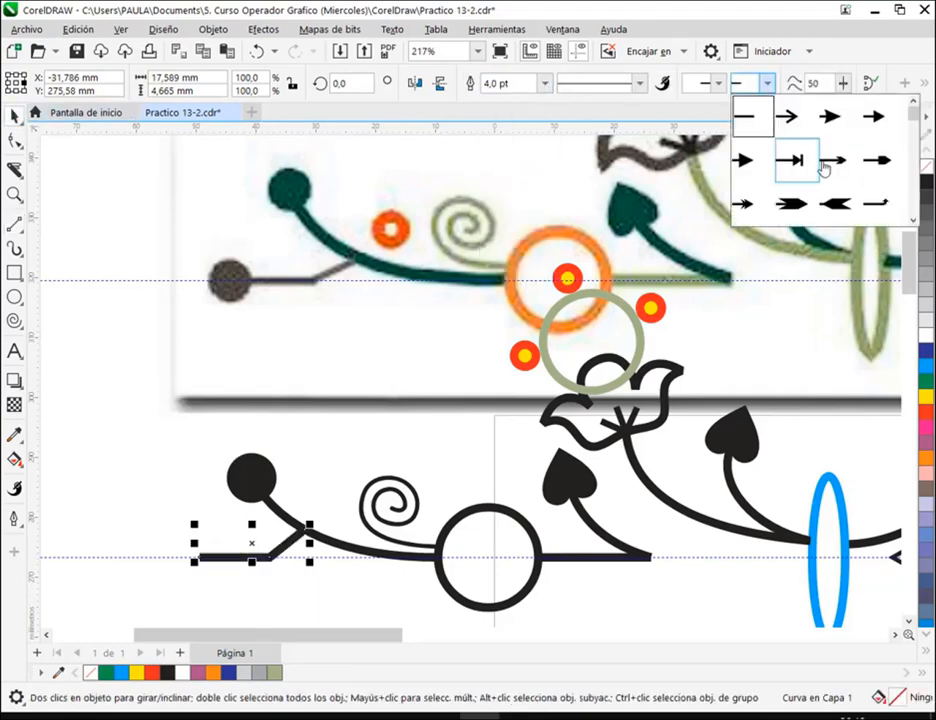
{"action": "left_click_drag", "start_coordinate": [909, 122], "coordinate": [910, 170]}
{"action": "left_click", "coordinate": [838, 161]}
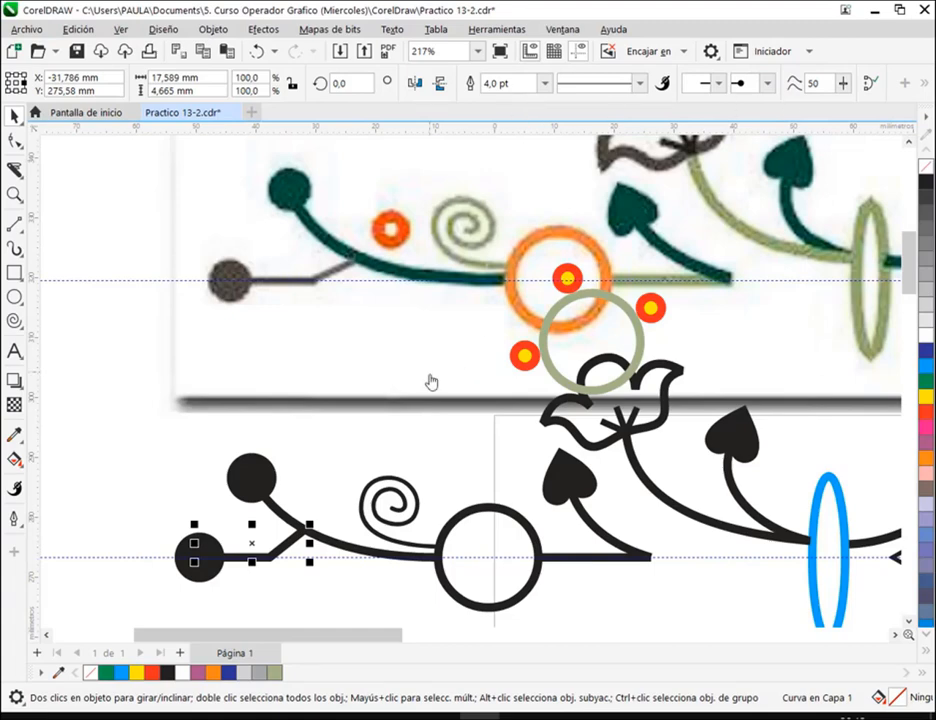
{"action": "left_click", "coordinate": [397, 459]}
Remove the filled-circle arrowhead from the upper end of the curved stem
{"action": "scroll", "coordinate": [397, 447], "scroll_direction": "down", "scroll_amount": 3}
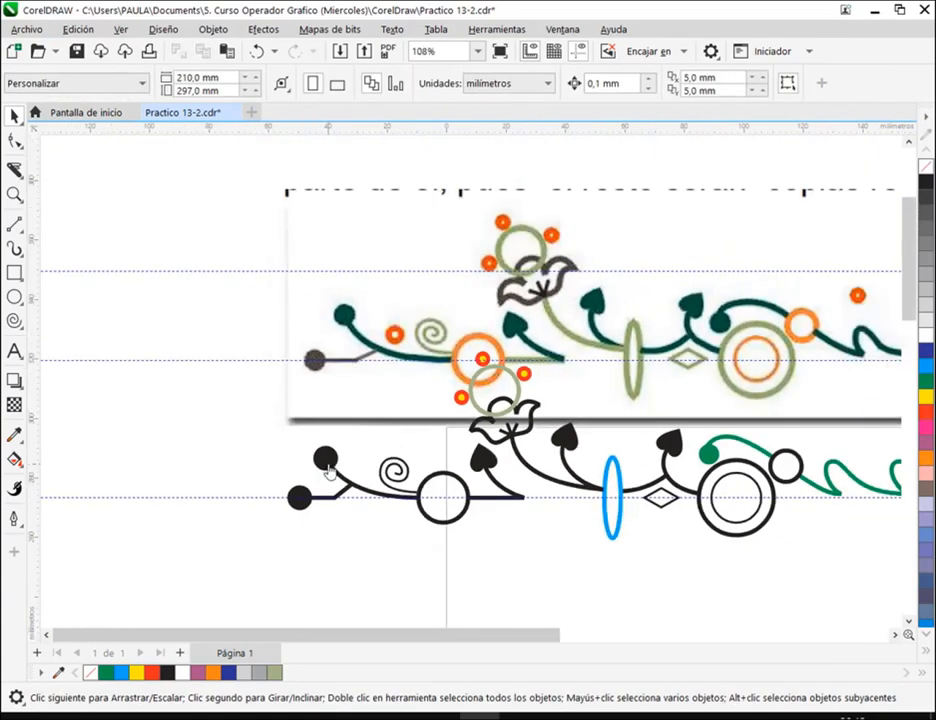
{"action": "left_click", "coordinate": [330, 472]}
{"action": "left_click", "coordinate": [768, 86]}
{"action": "left_click_drag", "start_coordinate": [913, 175], "coordinate": [913, 105]}
{"action": "left_click", "coordinate": [755, 117]}
{"action": "left_click", "coordinate": [301, 545]}
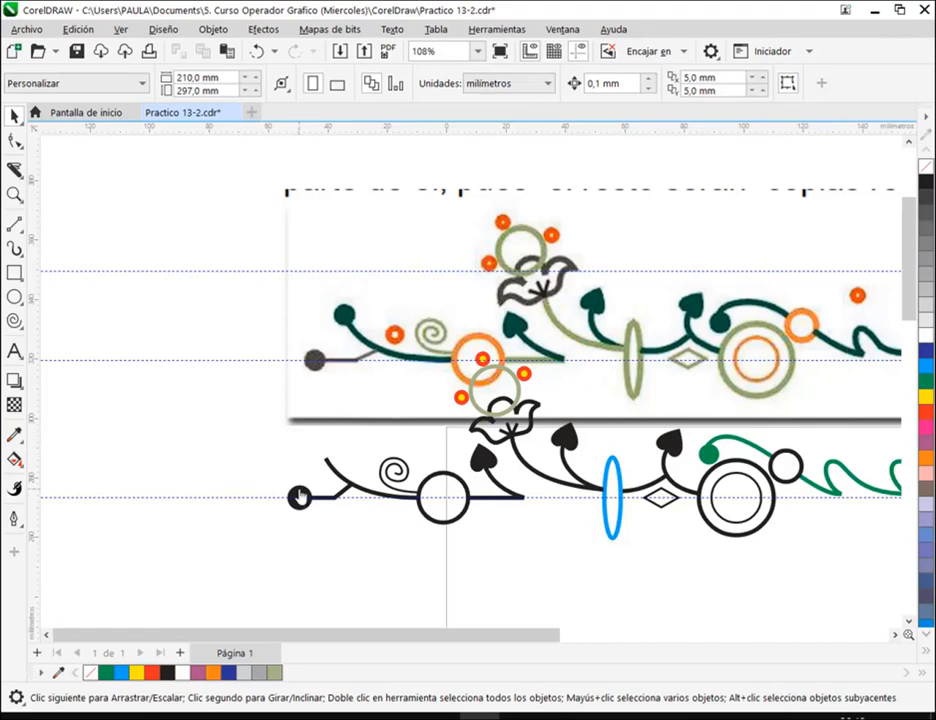
Remove the filled-circle arrowhead from the end of the 4.0 pt two-segment branch
{"action": "left_click", "coordinate": [342, 498]}
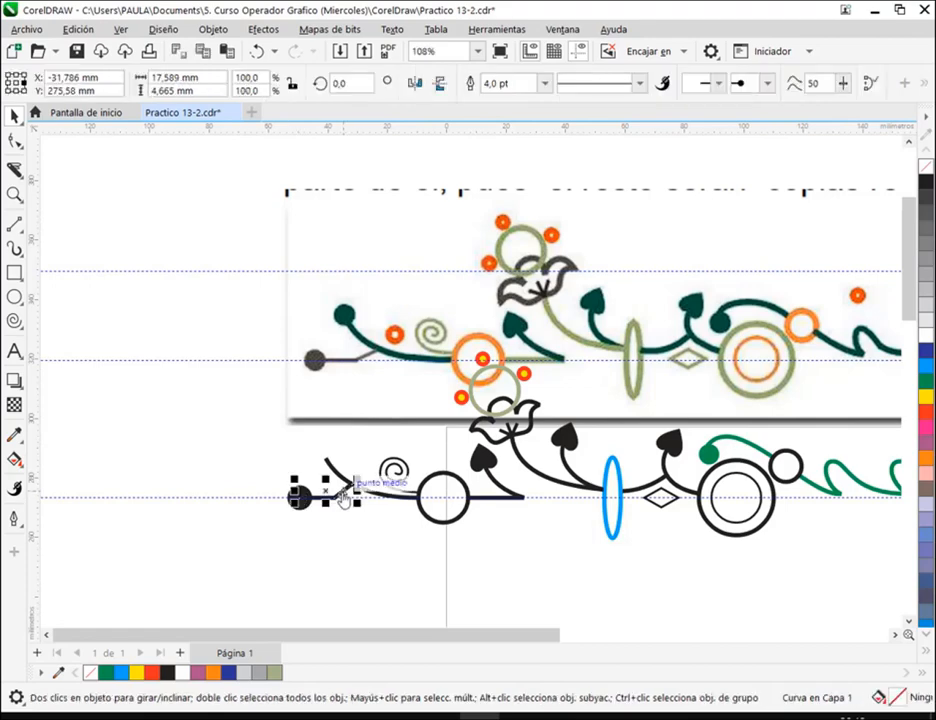
{"action": "left_click", "coordinate": [767, 84]}
{"action": "left_click_drag", "start_coordinate": [913, 176], "coordinate": [928, 92]}
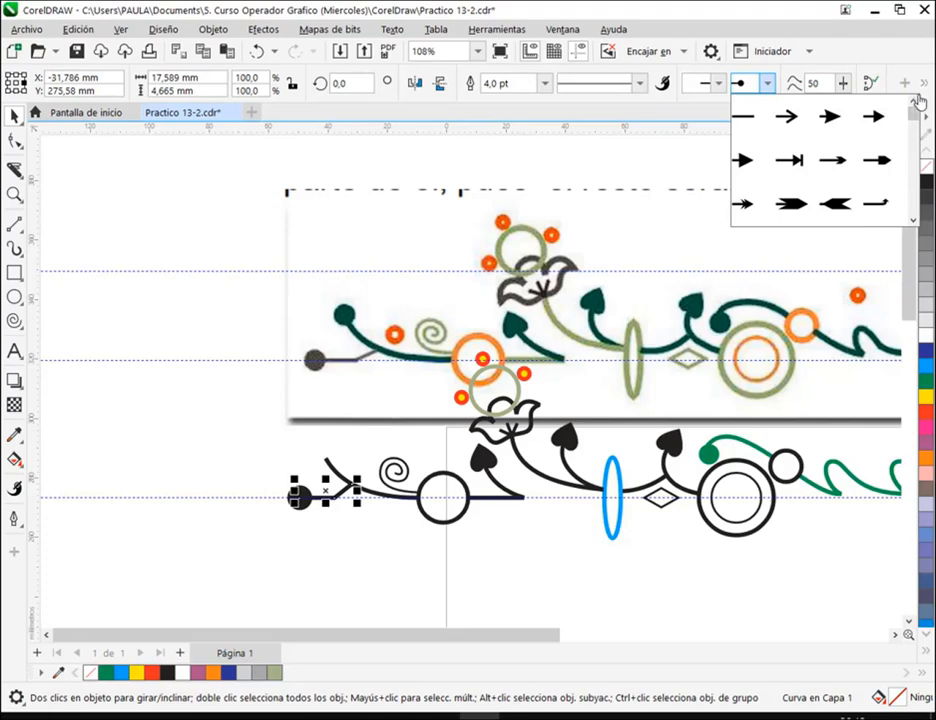
{"action": "left_click", "coordinate": [755, 120]}
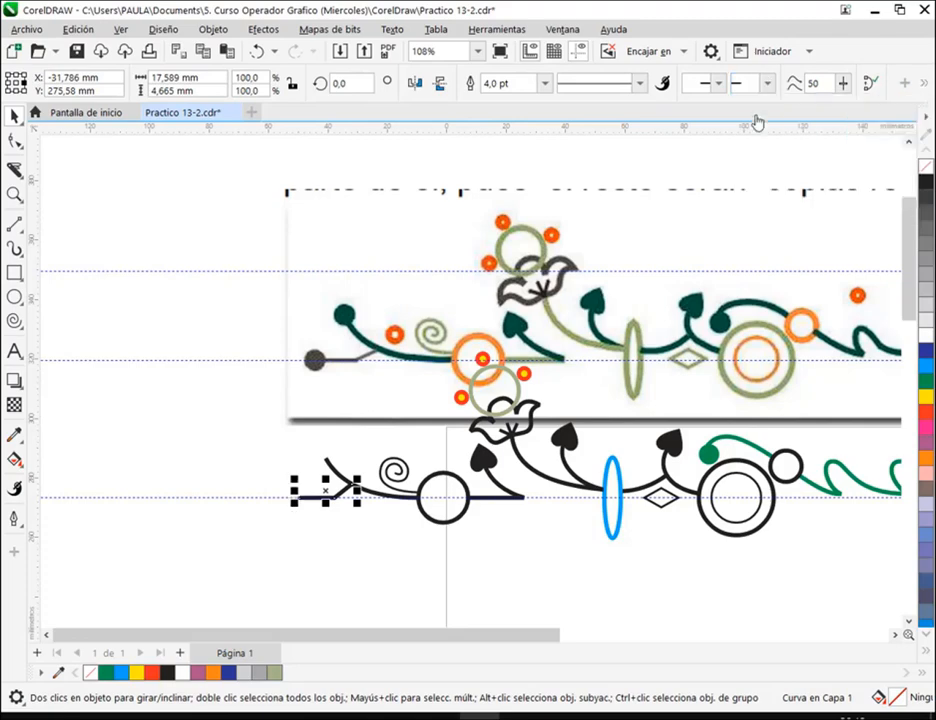
Copy the green filled circle from the end of the green arc onto the upper tip of the curved stem
{"action": "left_click", "coordinate": [694, 440]}
{"action": "left_click", "coordinate": [710, 455]}
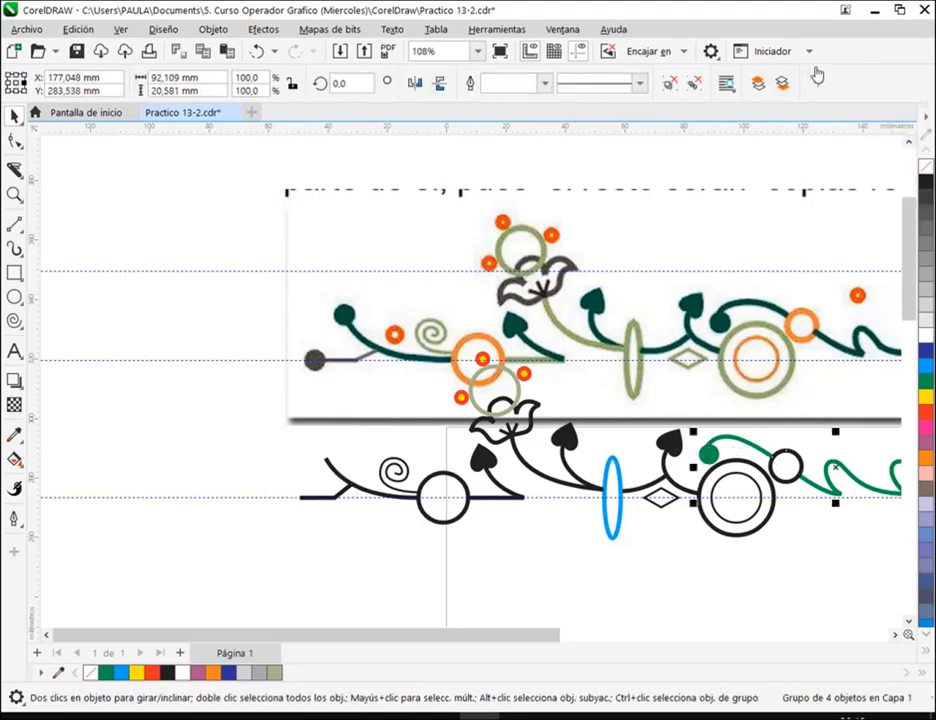
{"action": "left_click", "coordinate": [694, 86]}
{"action": "key", "text": "Escape"}
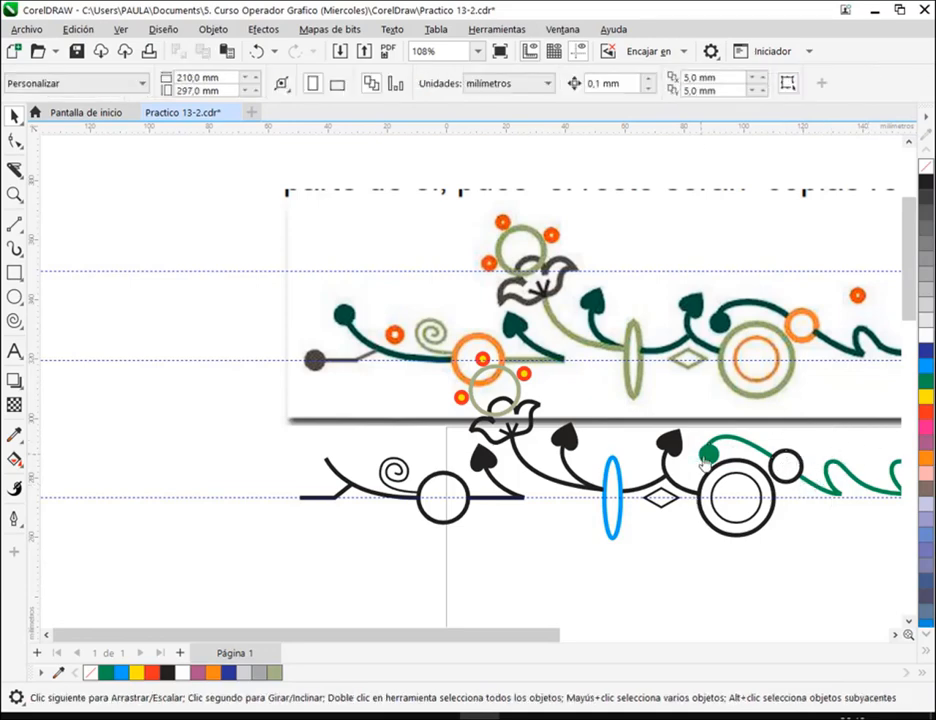
{"action": "left_click", "coordinate": [708, 462]}
{"action": "left_click_drag", "start_coordinate": [708, 455], "coordinate": [324, 452]}
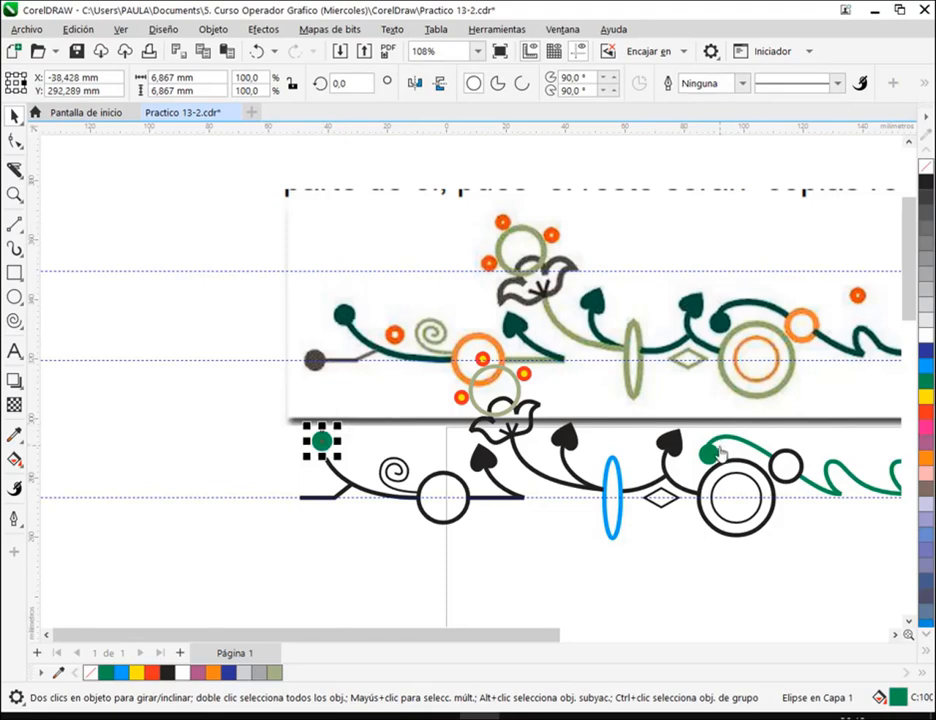
{"action": "scroll", "coordinate": [330, 468], "scroll_direction": "up", "scroll_amount": 2}
{"action": "scroll", "coordinate": [345, 480], "scroll_direction": "up", "scroll_amount": 2}
{"action": "left_click_drag", "start_coordinate": [292, 366], "coordinate": [300, 394]}
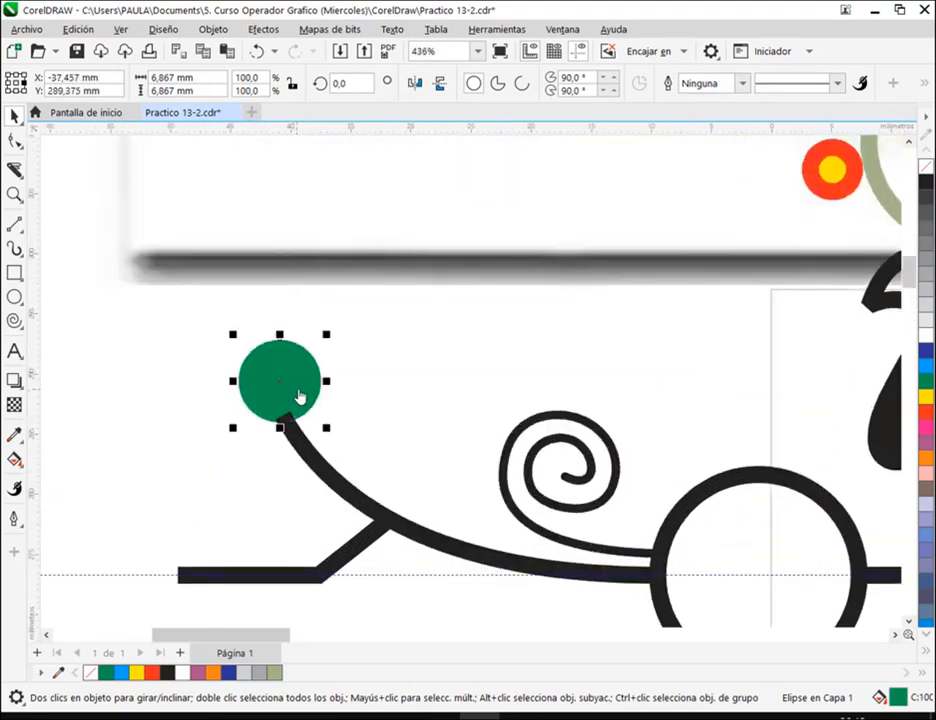
{"action": "left_click", "coordinate": [304, 398]}
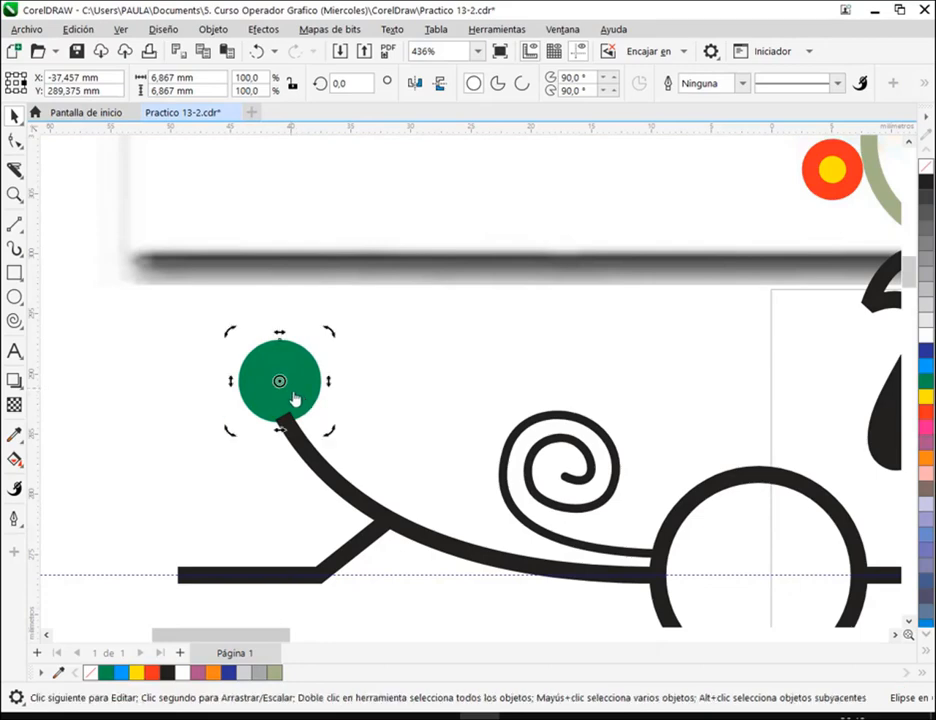
{"action": "left_click", "coordinate": [352, 403]}
{"action": "right_click", "coordinate": [458, 385]}
Copy the green circle onto the left end of the two-segment branch, centred on the guideline
{"action": "left_click_drag", "start_coordinate": [303, 389], "coordinate": [174, 558]}
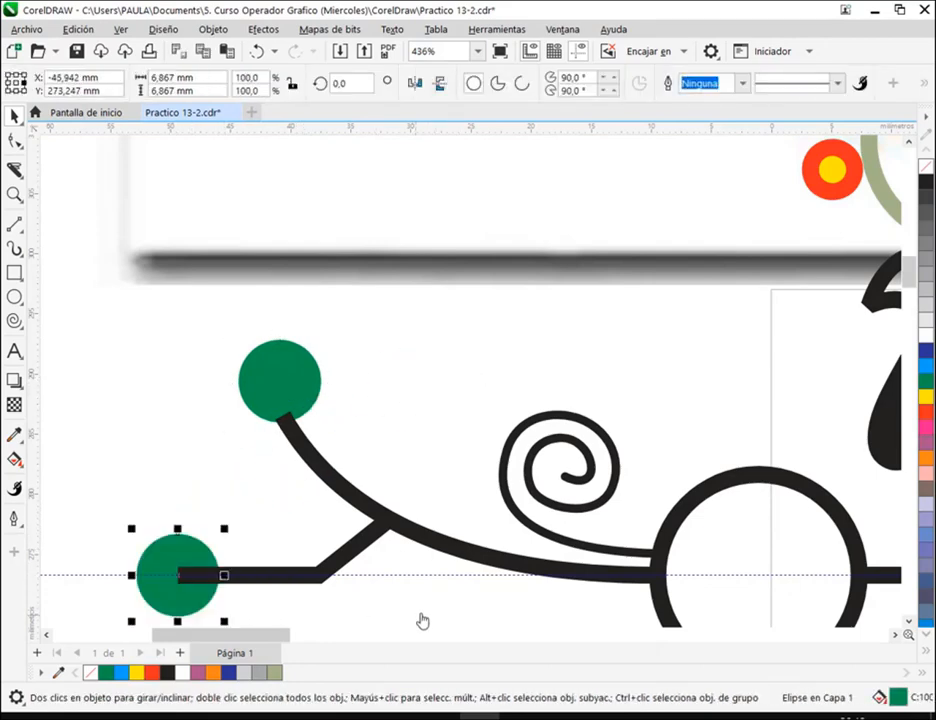
{"action": "scroll", "coordinate": [405, 600], "scroll_direction": "down", "scroll_amount": 2}
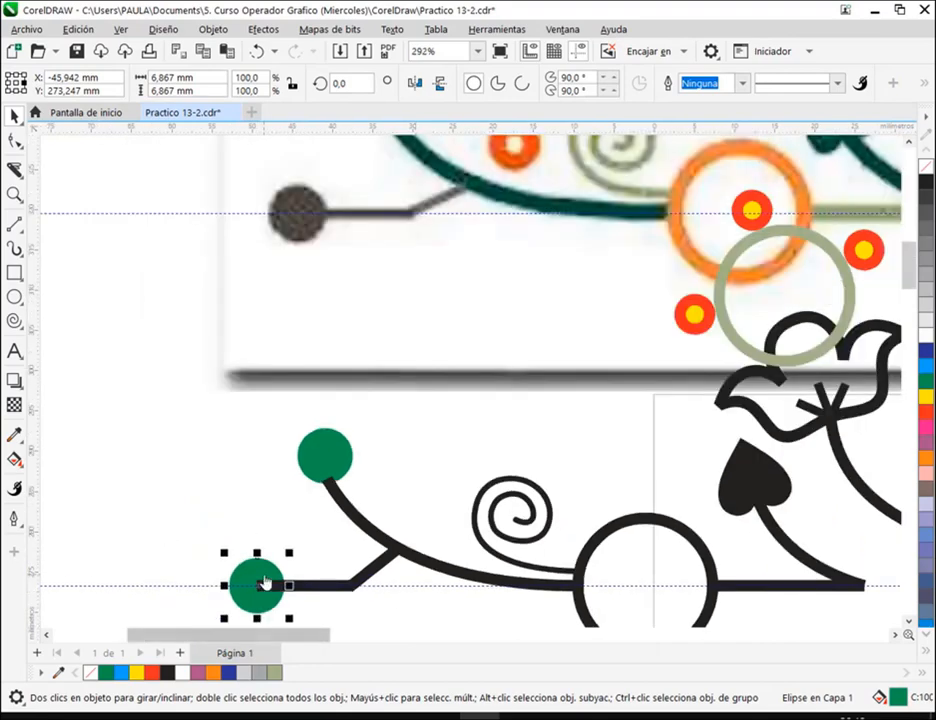
{"action": "left_click_drag", "start_coordinate": [265, 580], "coordinate": [251, 583]}
Shift the green circle on the curved stem's upper tip slightly left to fit the stem's end
{"action": "scroll", "coordinate": [416, 596], "scroll_direction": "down", "scroll_amount": 1}
{"action": "scroll", "coordinate": [416, 597], "scroll_direction": "down", "scroll_amount": 1}
{"action": "scroll", "coordinate": [398, 551], "scroll_direction": "up", "scroll_amount": 3}
{"action": "left_click", "coordinate": [350, 472]}
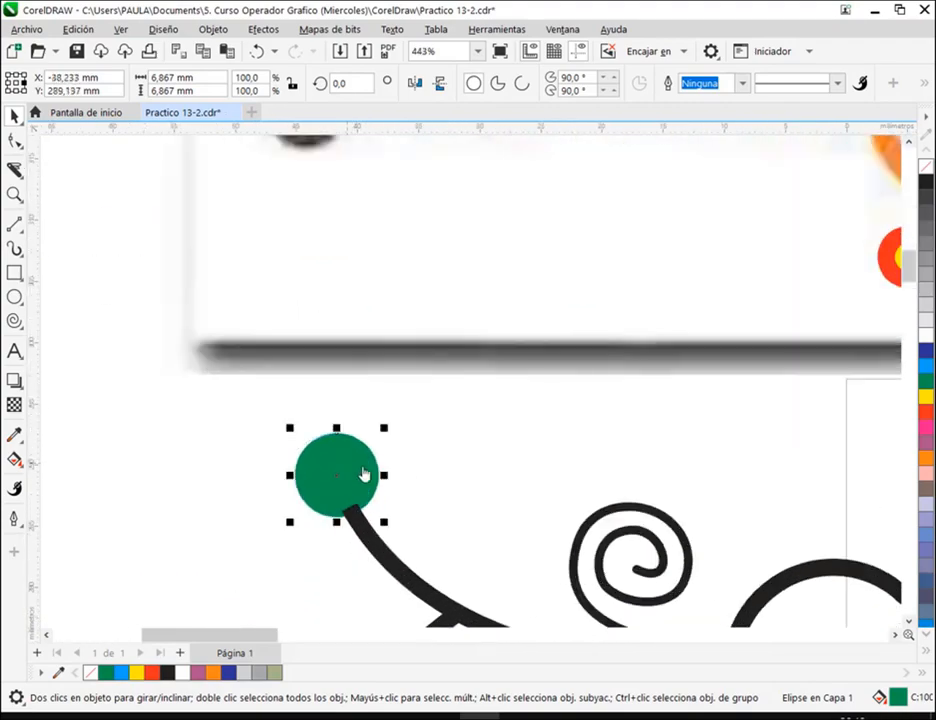
{"action": "scroll", "coordinate": [348, 472], "scroll_direction": "down", "scroll_amount": 4}
{"action": "left_click_drag", "start_coordinate": [478, 585], "coordinate": [295, 541]}
{"action": "left_click", "coordinate": [313, 586]}
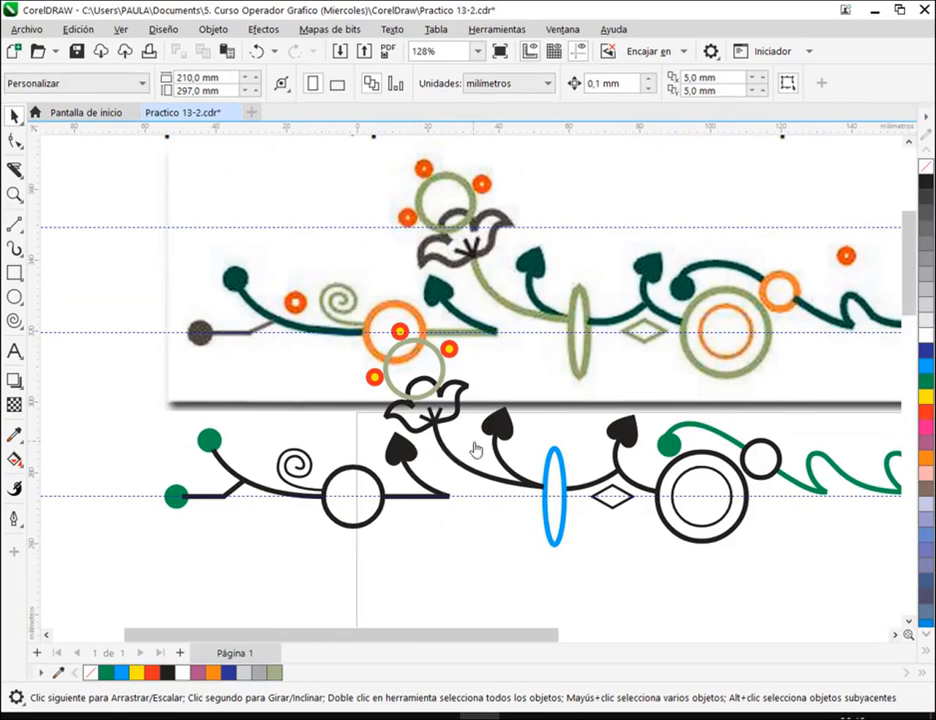
Copy the red-ringed yellow dot from the ornament's right end to the gap between the curved stem and the spiral, and save the drawing
{"action": "scroll", "coordinate": [555, 497], "scroll_direction": "down", "scroll_amount": 1}
{"action": "left_click_drag", "start_coordinate": [606, 535], "coordinate": [378, 481]}
{"action": "left_click_drag", "start_coordinate": [816, 399], "coordinate": [715, 480]}
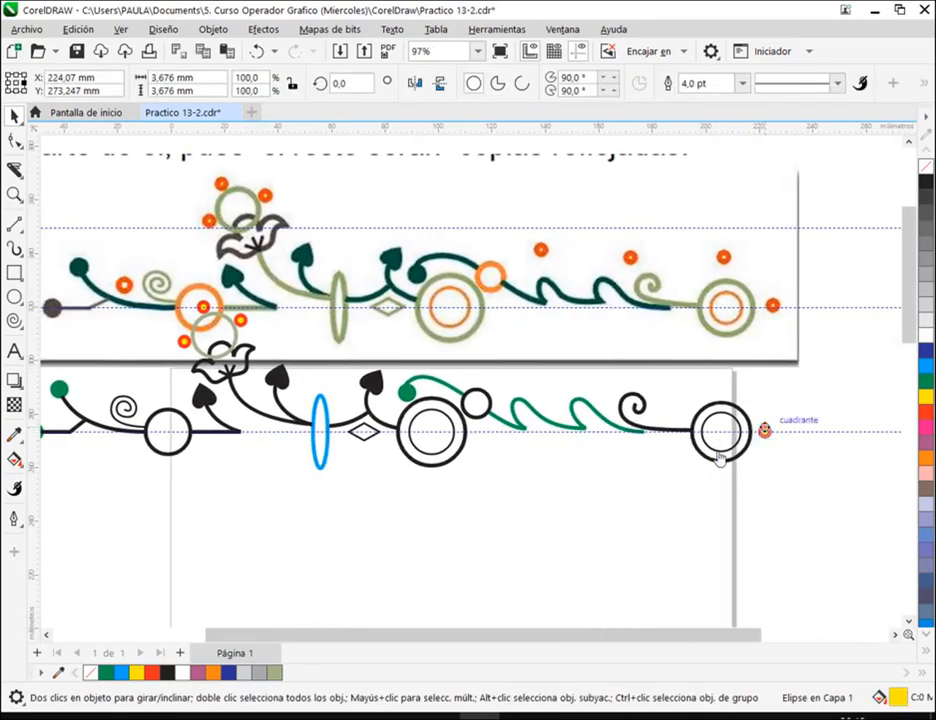
{"action": "left_click_drag", "start_coordinate": [90, 409], "coordinate": [94, 405]}
{"action": "right_click", "coordinate": [94, 405]}
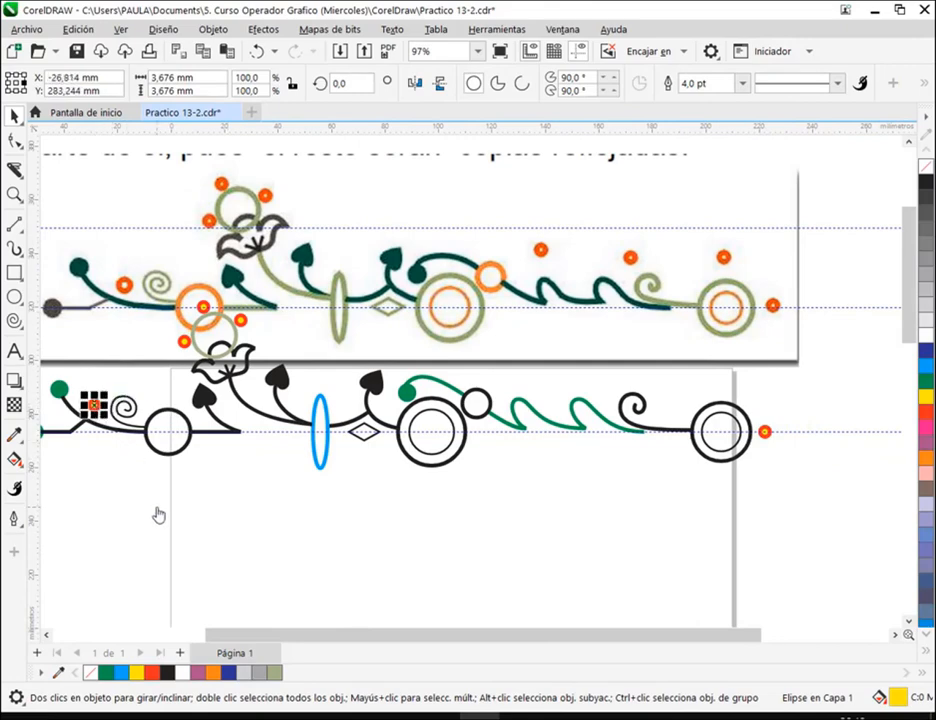
{"action": "left_click", "coordinate": [135, 530]}
{"action": "left_click", "coordinate": [76, 51]}
Place copies of the red-ringed yellow dot above the right double circle and above the green waves
{"action": "left_click_drag", "start_coordinate": [725, 437], "coordinate": [471, 416]}
{"action": "left_click", "coordinate": [722, 467]}
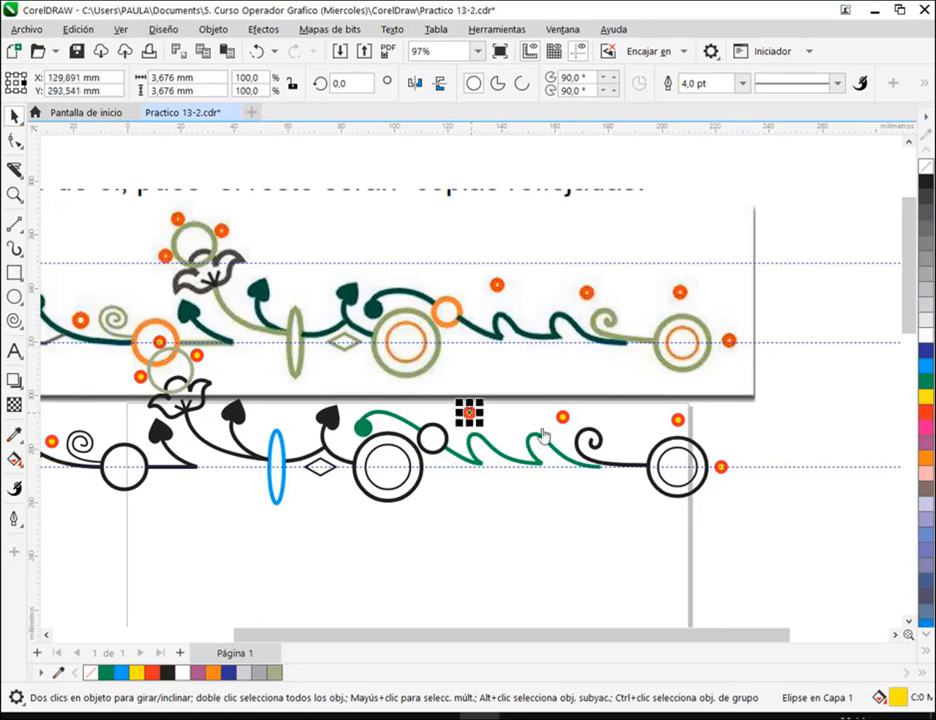
{"action": "left_click", "coordinate": [760, 457]}
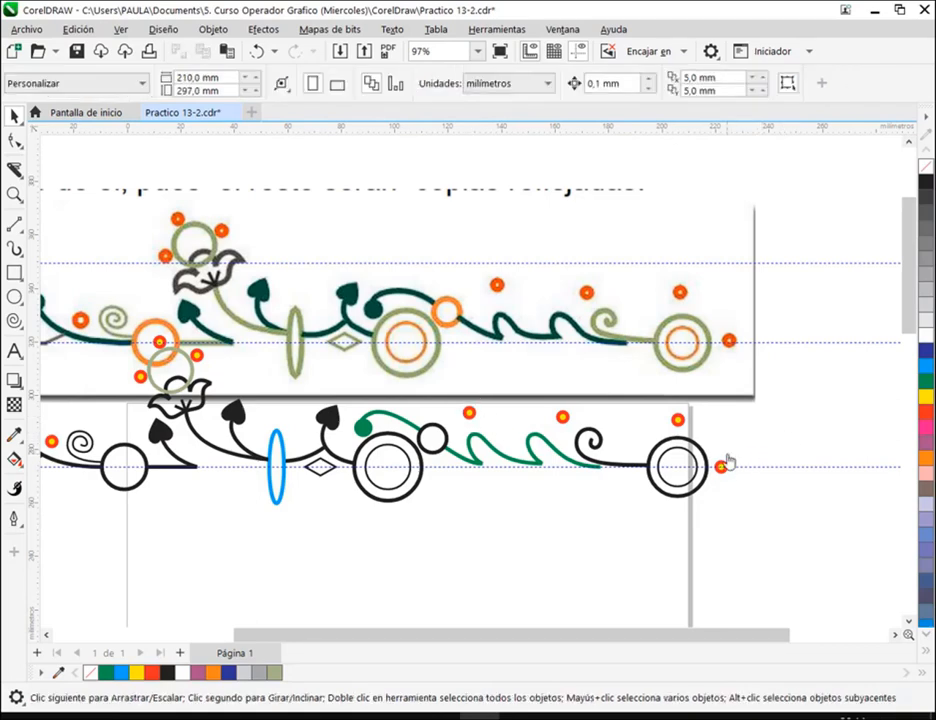
Centre the dot above the right double circle using a temporary vertical guideline through the circle's centre, and delete the guideline
{"action": "left_click", "coordinate": [678, 467]}
{"action": "left_click_drag", "start_coordinate": [33, 432], "coordinate": [679, 452]}
{"action": "scroll", "coordinate": [705, 436], "scroll_direction": "up", "scroll_amount": 5}
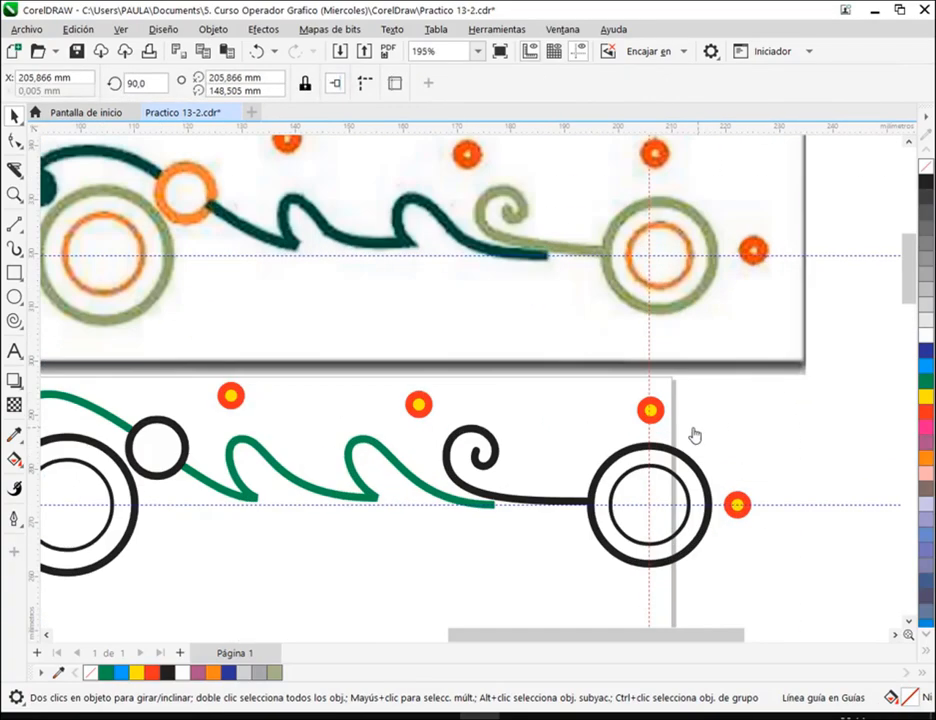
{"action": "mouse_move", "coordinate": [613, 400]}
{"action": "left_mouse_down"}
{"action": "mouse_move", "coordinate": [681, 403]}
{"action": "mouse_move", "coordinate": [598, 389]}
{"action": "left_mouse_up"}
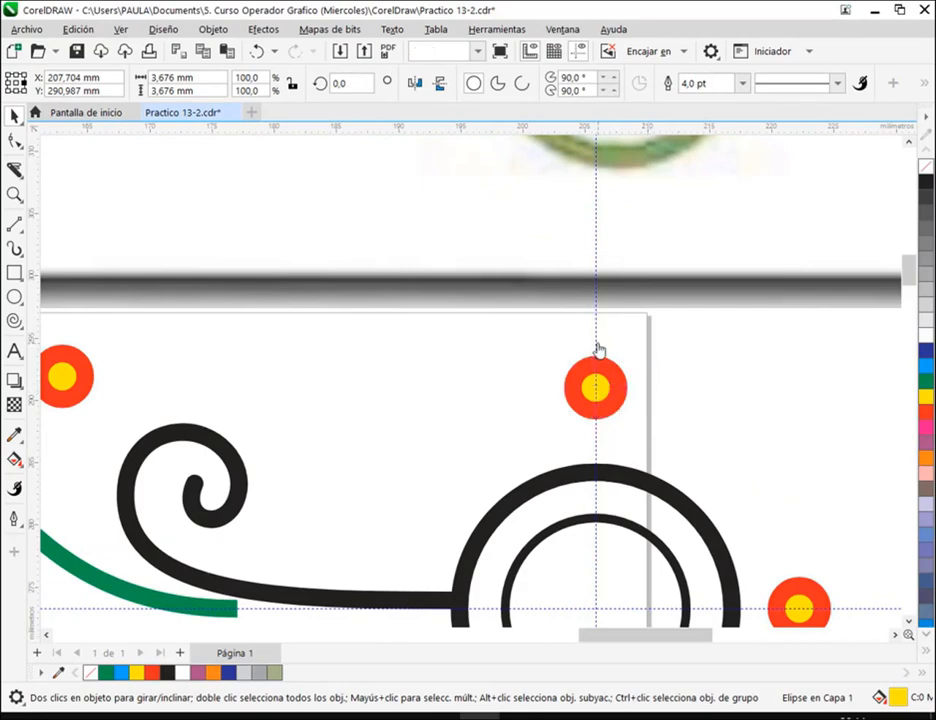
{"action": "left_click", "coordinate": [596, 350]}
{"action": "key", "text": "Delete"}
Compare the whole drawn ornament with the reference image from end to end
{"action": "scroll", "coordinate": [605, 365], "scroll_direction": "down", "scroll_amount": 3}
{"action": "scroll", "coordinate": [619, 376], "scroll_direction": "down", "scroll_amount": 2}
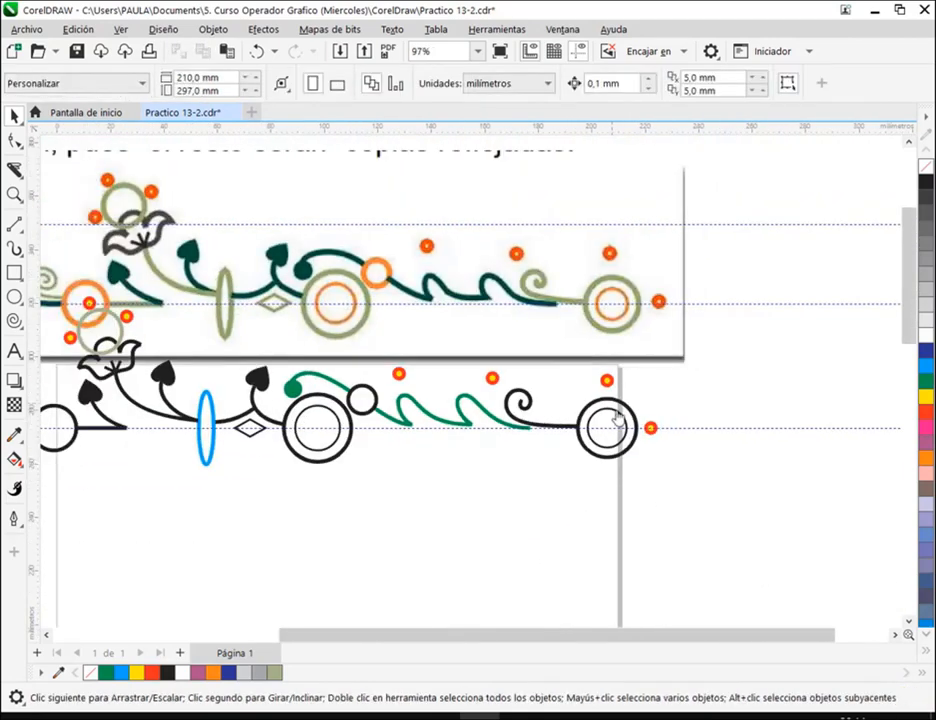
{"action": "mouse_move", "coordinate": [606, 477]}
{"action": "left_mouse_down"}
{"action": "mouse_move", "coordinate": [687, 497]}
{"action": "mouse_move", "coordinate": [718, 493]}
{"action": "left_mouse_up"}
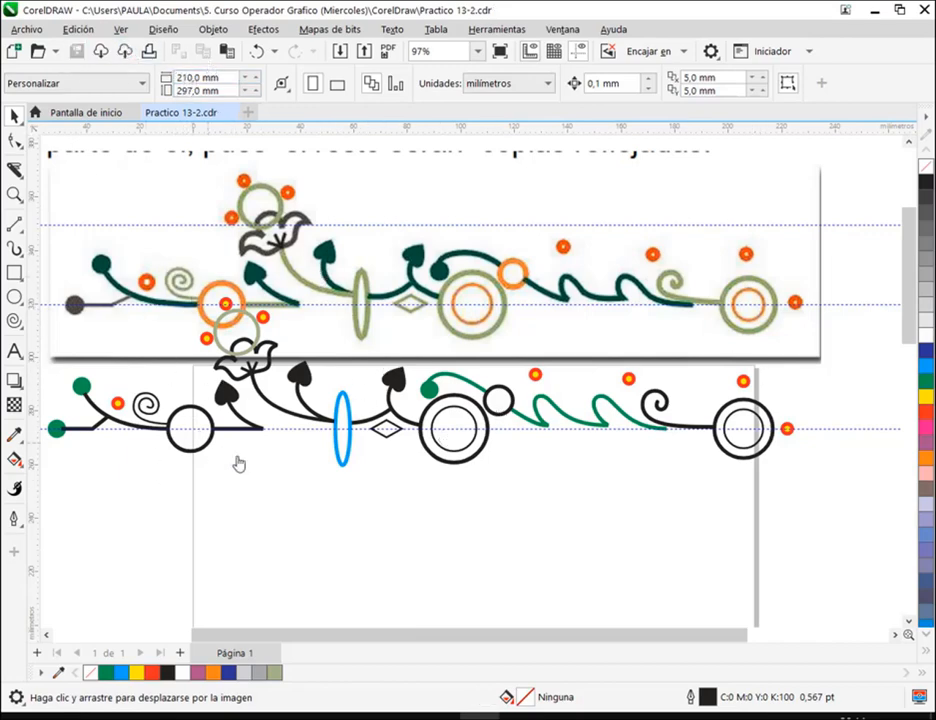
{"action": "scroll", "coordinate": [285, 449], "scroll_direction": "down", "scroll_amount": 1}
{"action": "left_click_drag", "start_coordinate": [104, 486], "coordinate": [635, 305]}
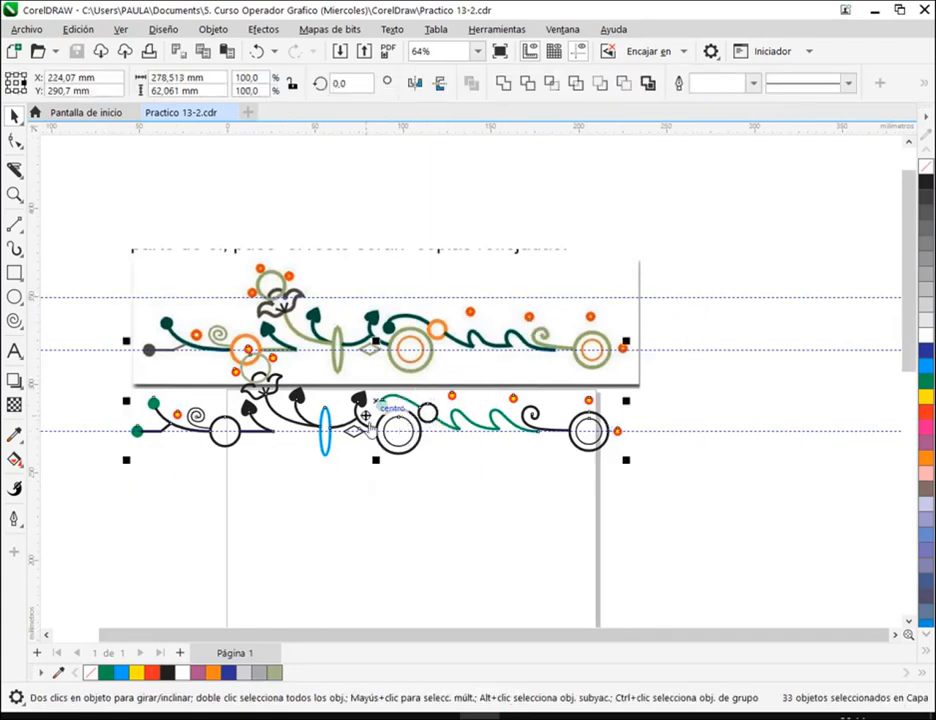
{"action": "key", "text": "Escape"}
{"action": "scroll", "coordinate": [310, 373], "scroll_direction": "up", "scroll_amount": 1}
{"action": "scroll", "coordinate": [311, 374], "scroll_direction": "up", "scroll_amount": 1}
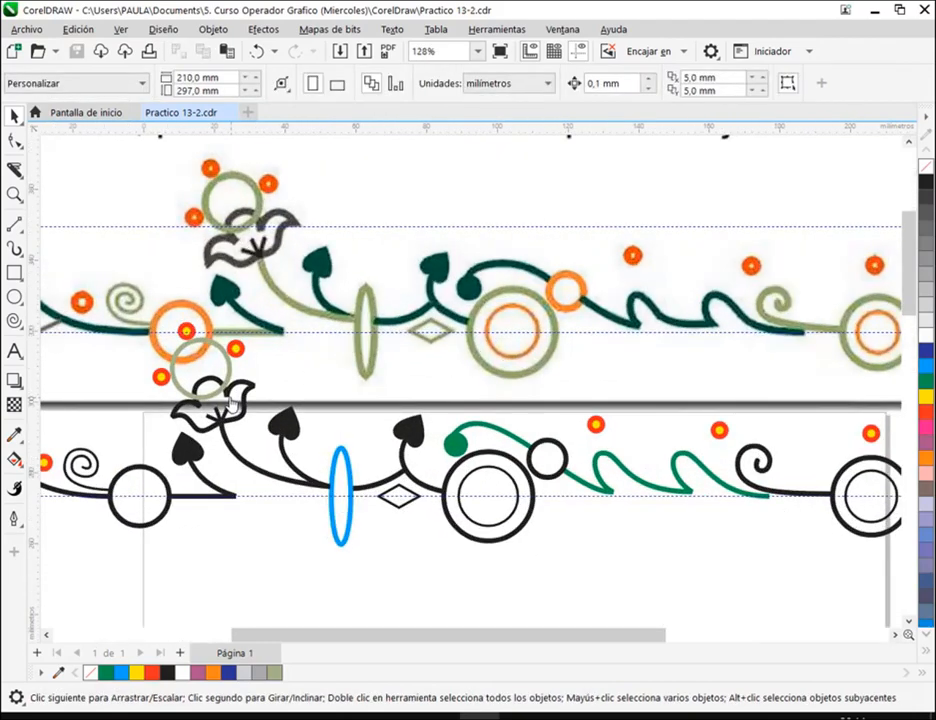
{"action": "left_click_drag", "start_coordinate": [252, 517], "coordinate": [240, 378]}
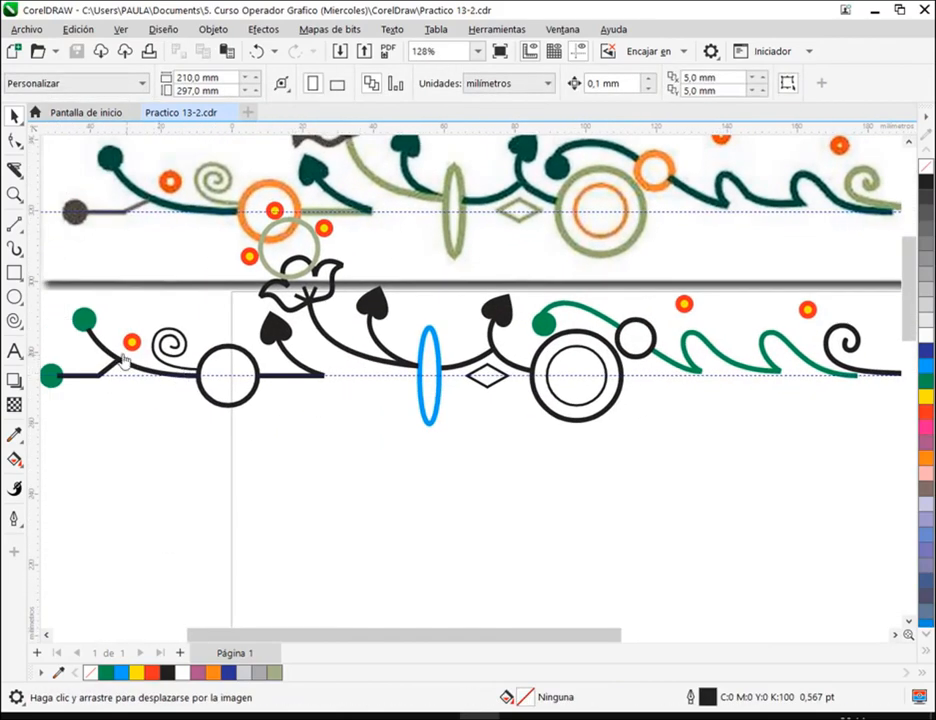
{"action": "left_click_drag", "start_coordinate": [548, 422], "coordinate": [412, 346]}
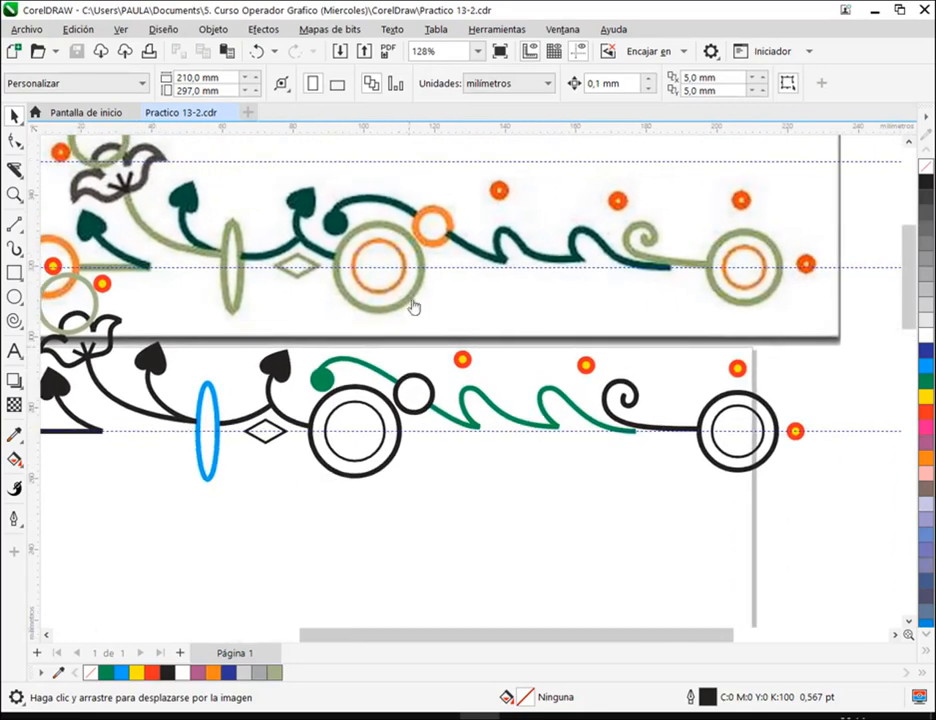
Try a muted teal palette colour as the fill of the green circle at the arc's end and restore the green
{"action": "key", "text": "space"}
{"action": "left_click", "coordinate": [323, 384]}
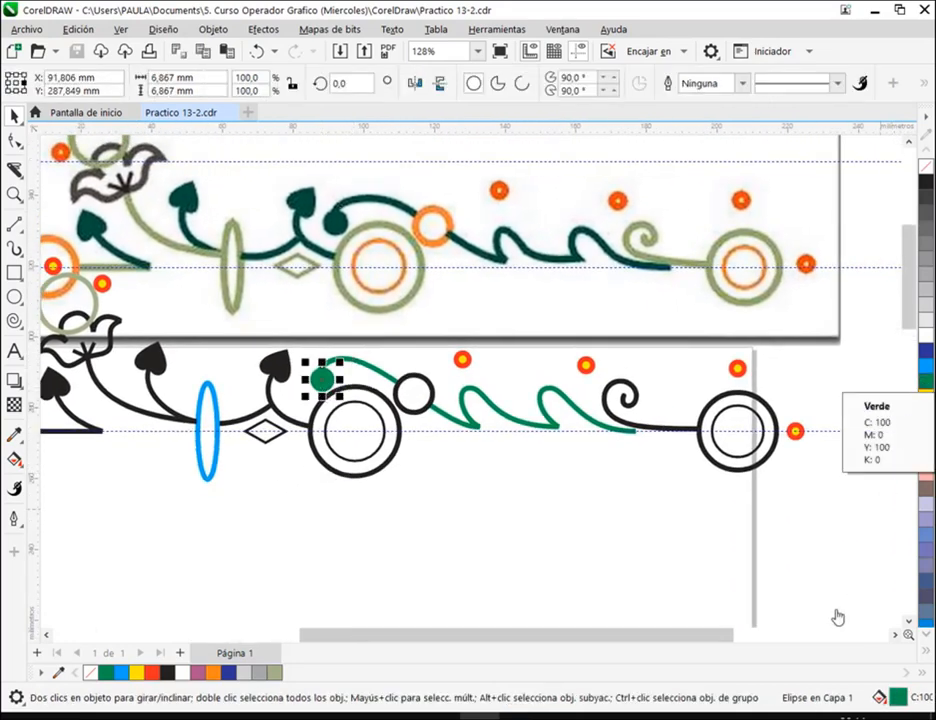
{"action": "left_click", "coordinate": [926, 652]}
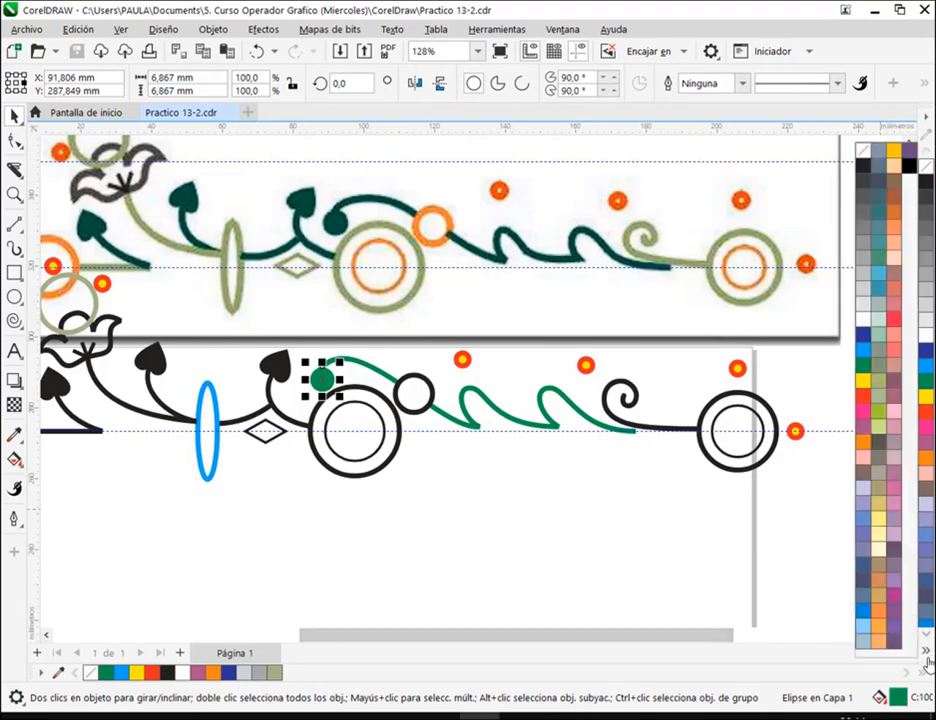
{"action": "left_click", "coordinate": [879, 218]}
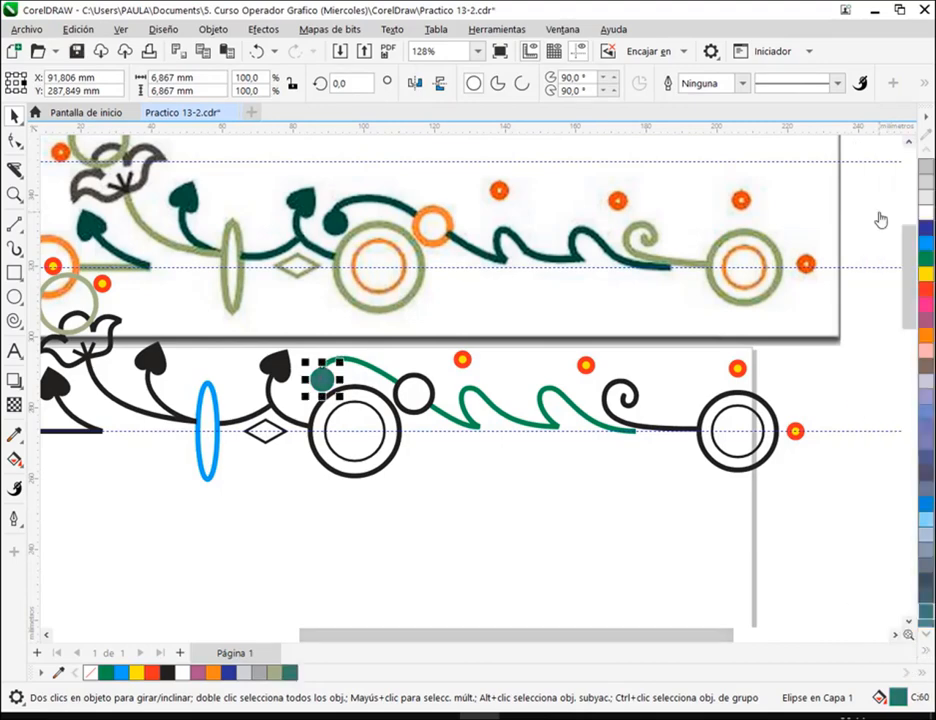
{"action": "left_click", "coordinate": [927, 654]}
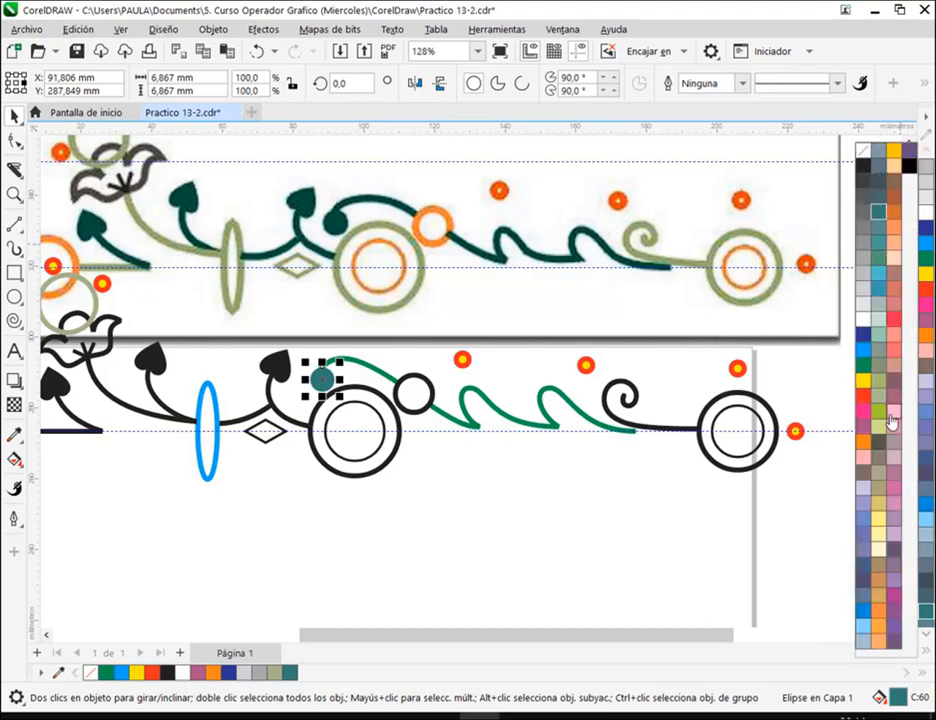
{"action": "left_click", "coordinate": [862, 376]}
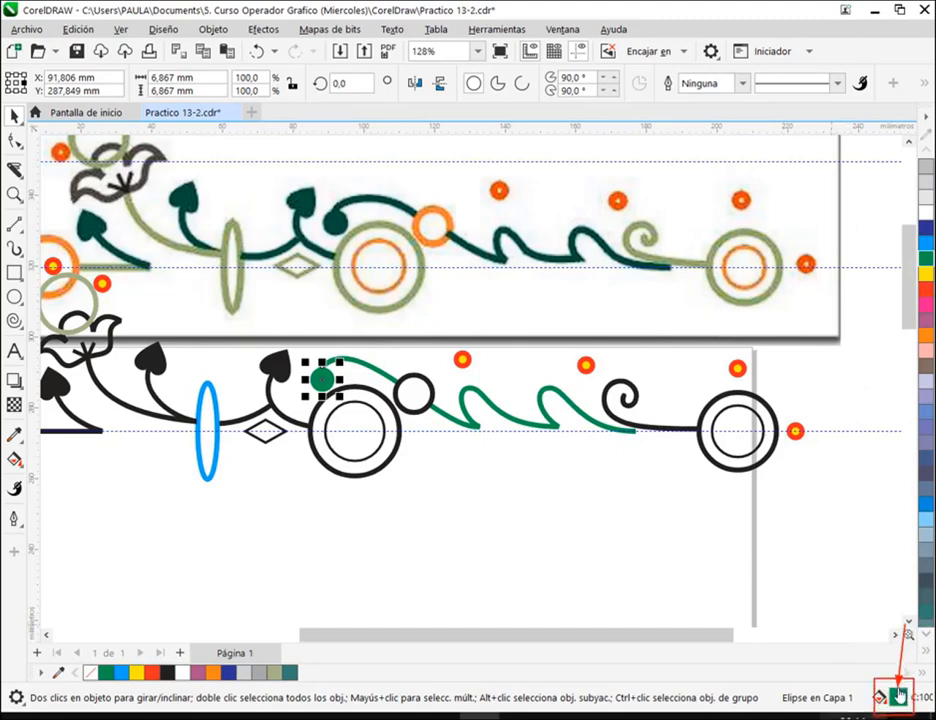
Darken the uniform fill of the circle at the arc's end to C98 M34 Y100 K29 with the interactive fill
{"action": "left_click", "coordinate": [14, 461]}
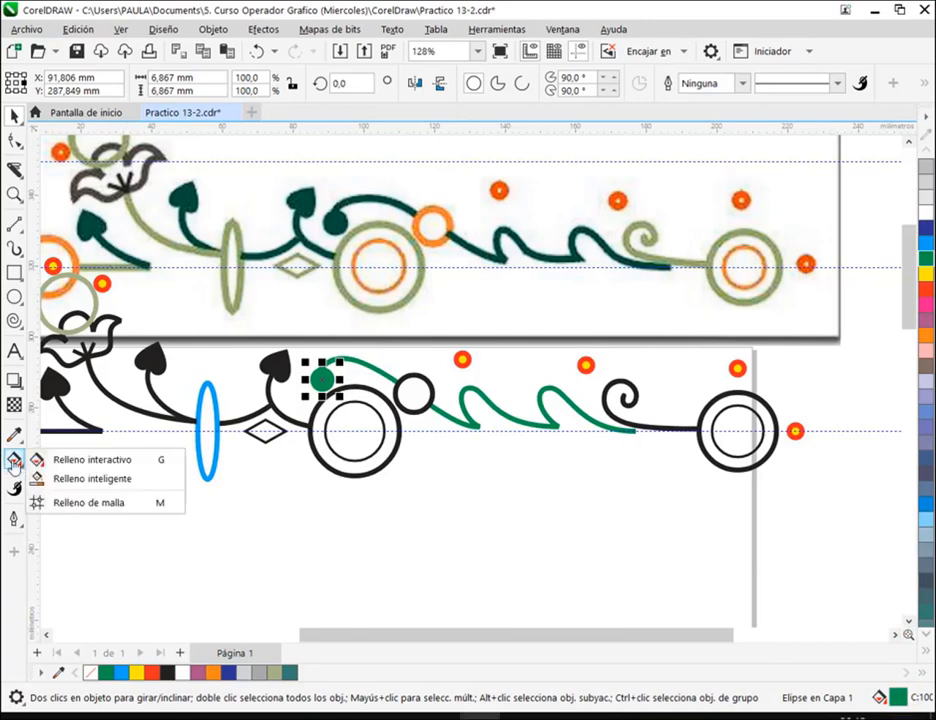
{"action": "left_click", "coordinate": [50, 459]}
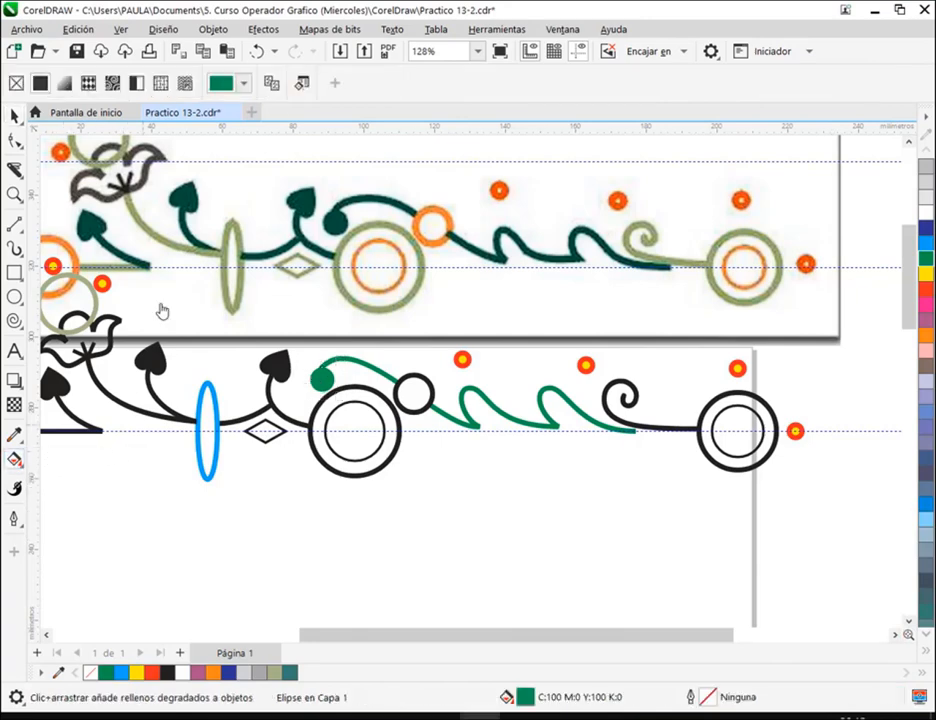
{"action": "left_click", "coordinate": [241, 86]}
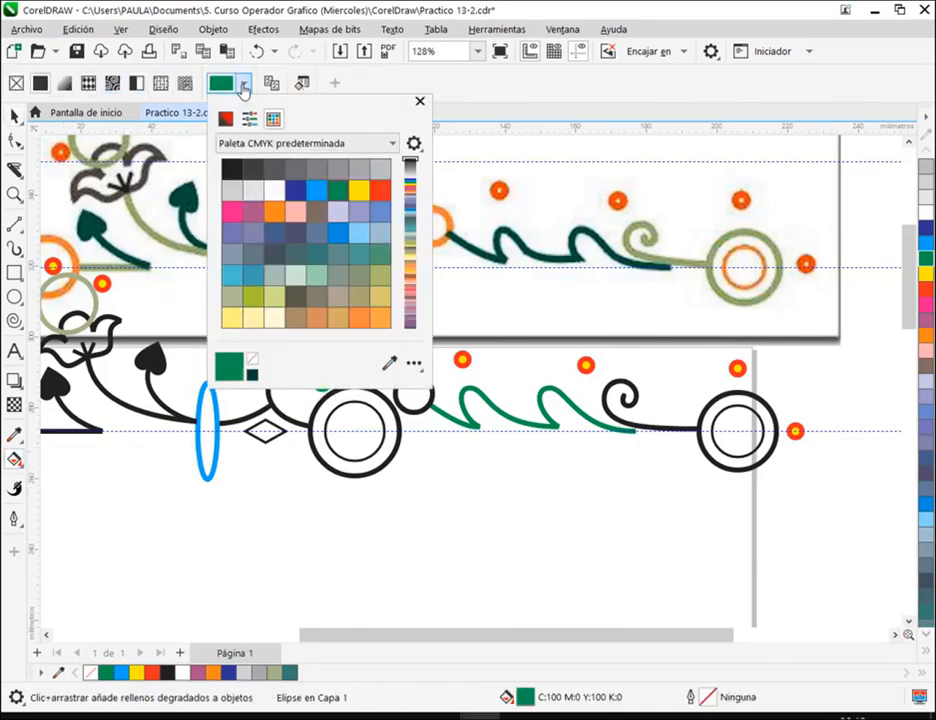
{"action": "left_click", "coordinate": [226, 119]}
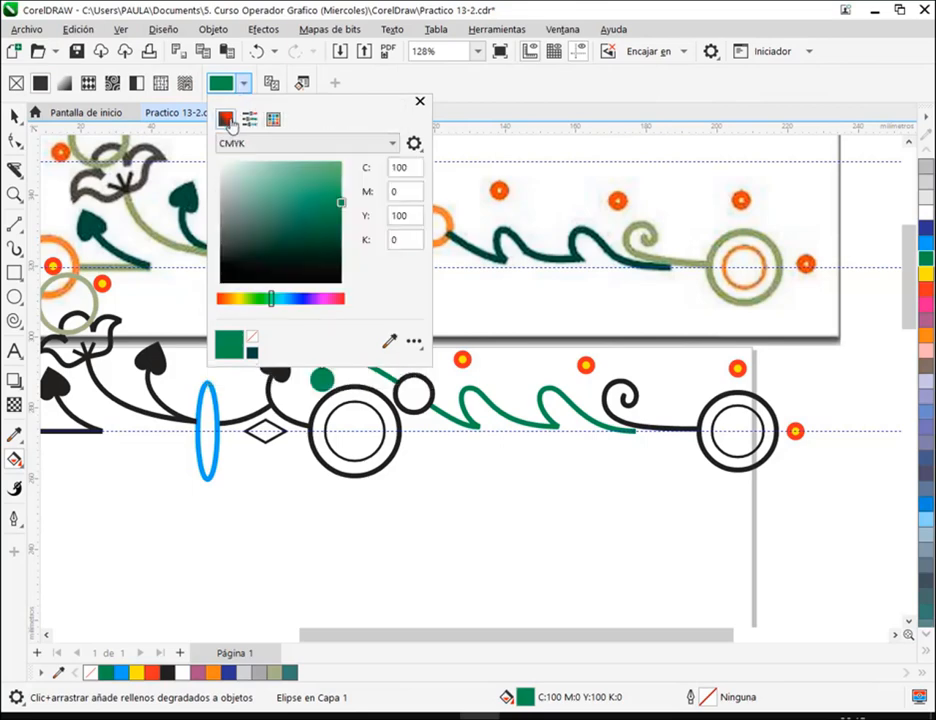
{"action": "mouse_move", "coordinate": [343, 212]}
{"action": "left_mouse_down"}
{"action": "mouse_move", "coordinate": [320, 214]}
{"action": "mouse_move", "coordinate": [336, 240]}
{"action": "left_mouse_up"}
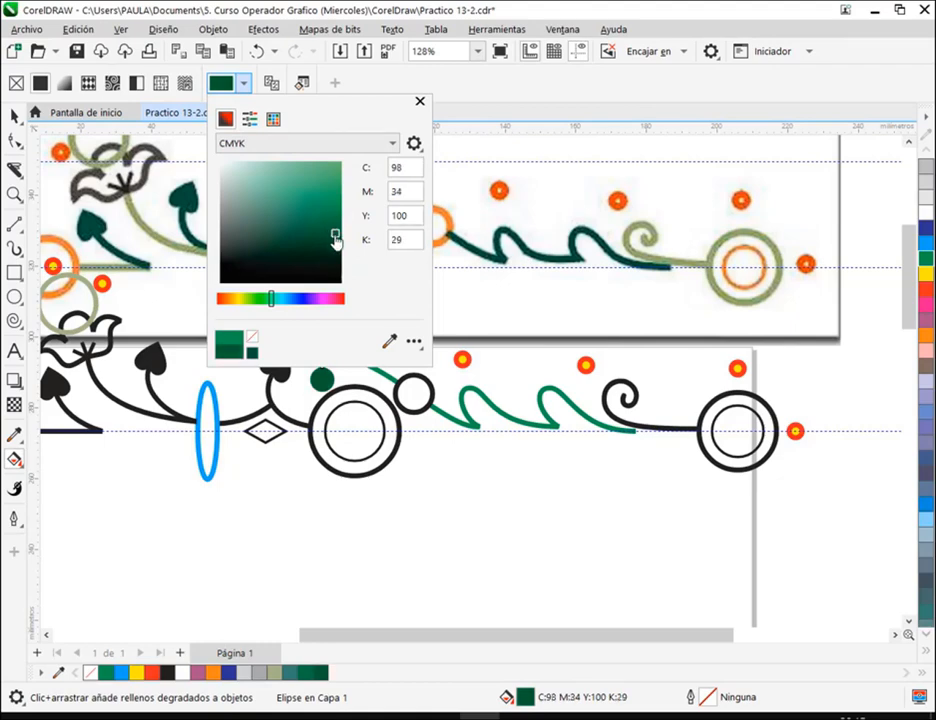
{"action": "left_click", "coordinate": [552, 10]}
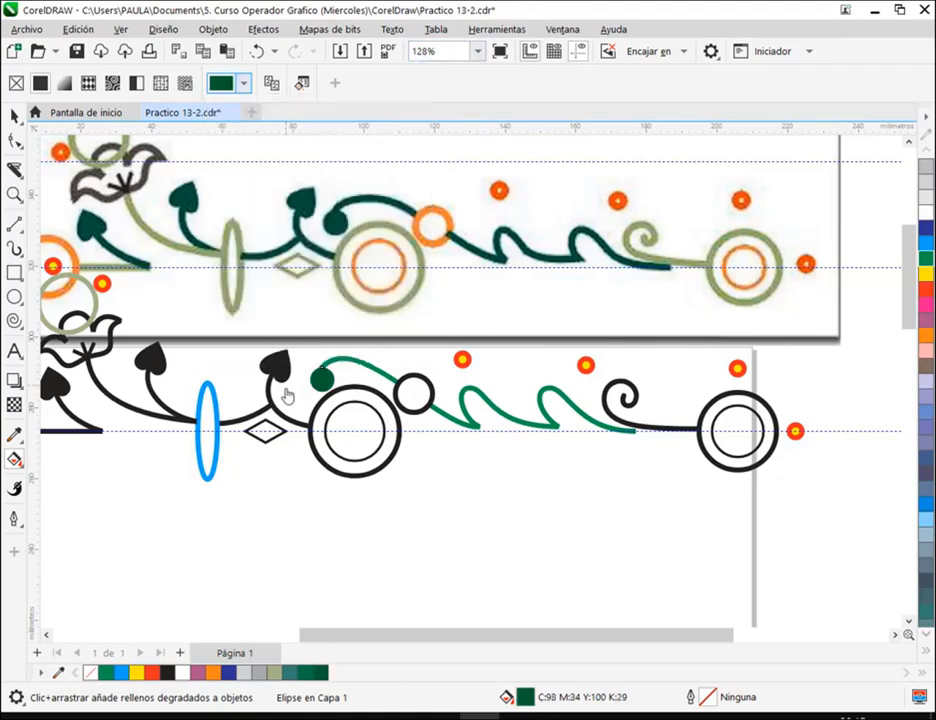
Sample the dark green R3 G98 B69 from the reference's arc-end circle and apply it as fill to the matching drawn circle
{"action": "left_click", "coordinate": [14, 435]}
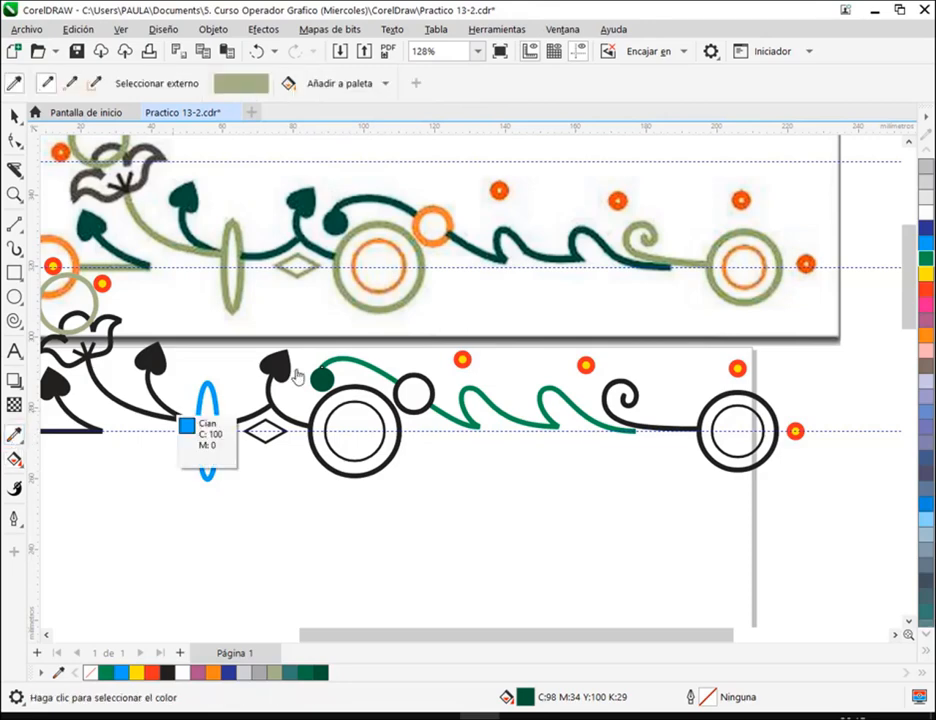
{"action": "left_click", "coordinate": [340, 226]}
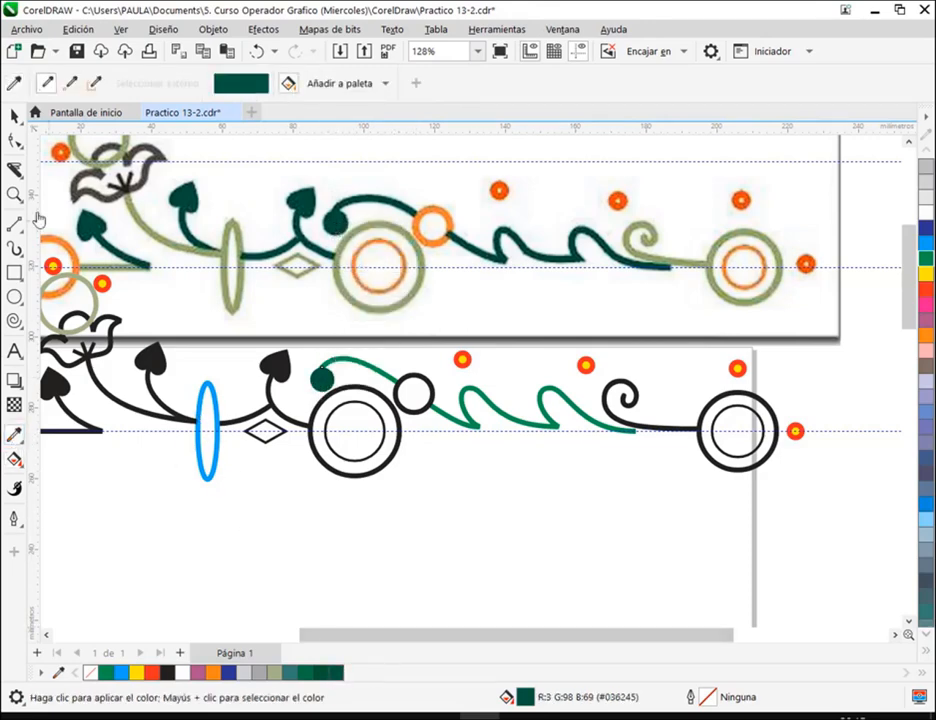
{"action": "left_click", "coordinate": [14, 115]}
{"action": "left_click", "coordinate": [321, 378]}
{"action": "scroll", "coordinate": [344, 480], "scroll_direction": "up", "scroll_amount": 3}
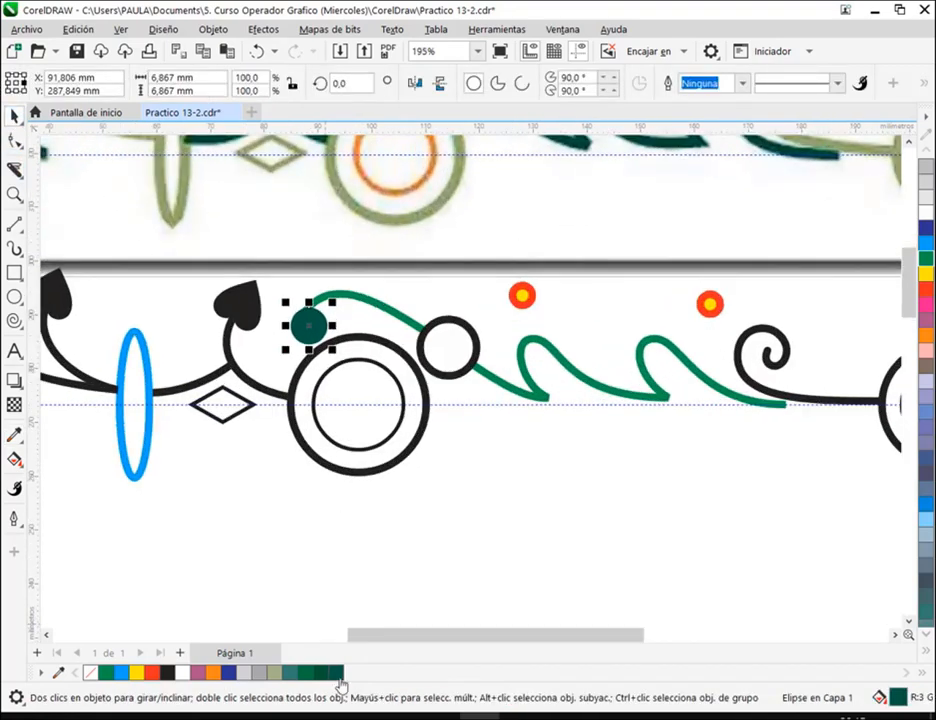
{"action": "double_click", "coordinate": [336, 674]}
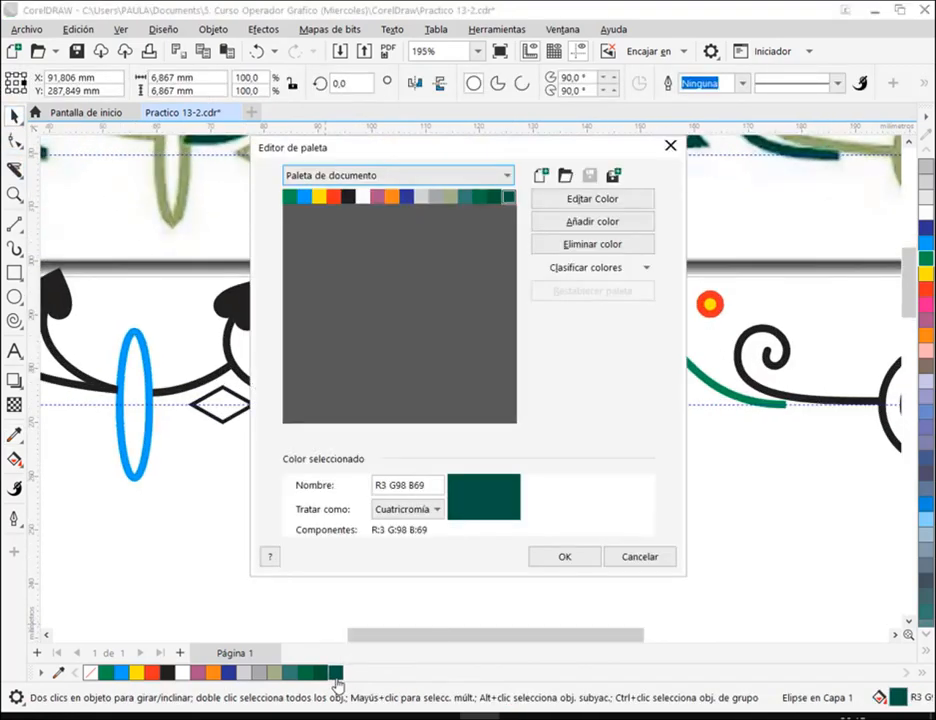
{"action": "left_click", "coordinate": [640, 557]}
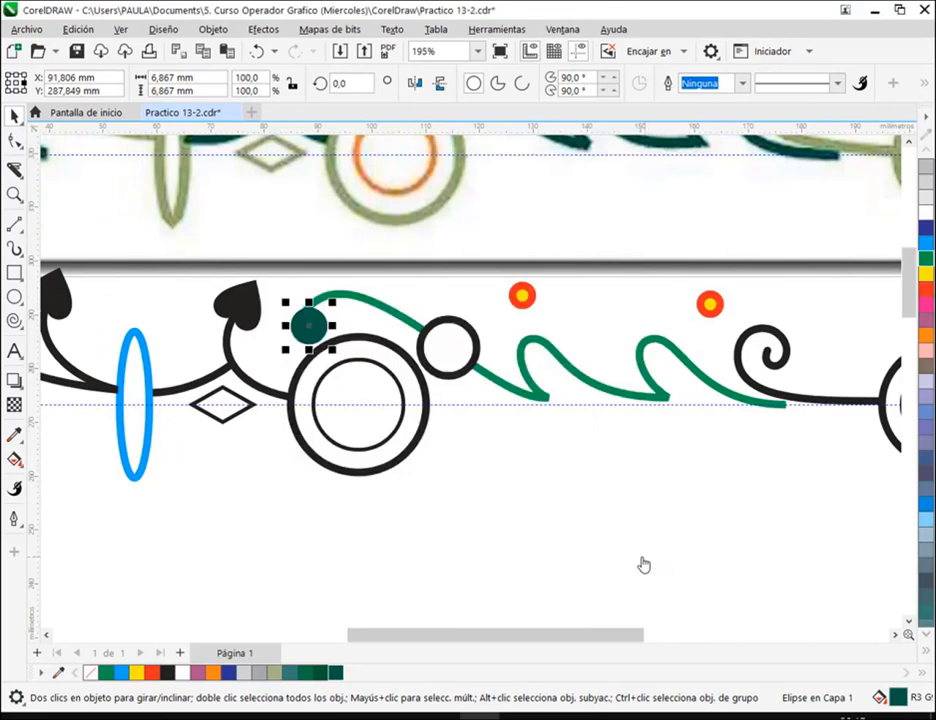
Colour the outlines of the arc, the wavy vine, the three leaf stems and the far-left curve dark green R3 G98 B69
{"action": "left_click", "coordinate": [385, 315]}
{"action": "left_click", "coordinate": [551, 353], "text": "shift"}
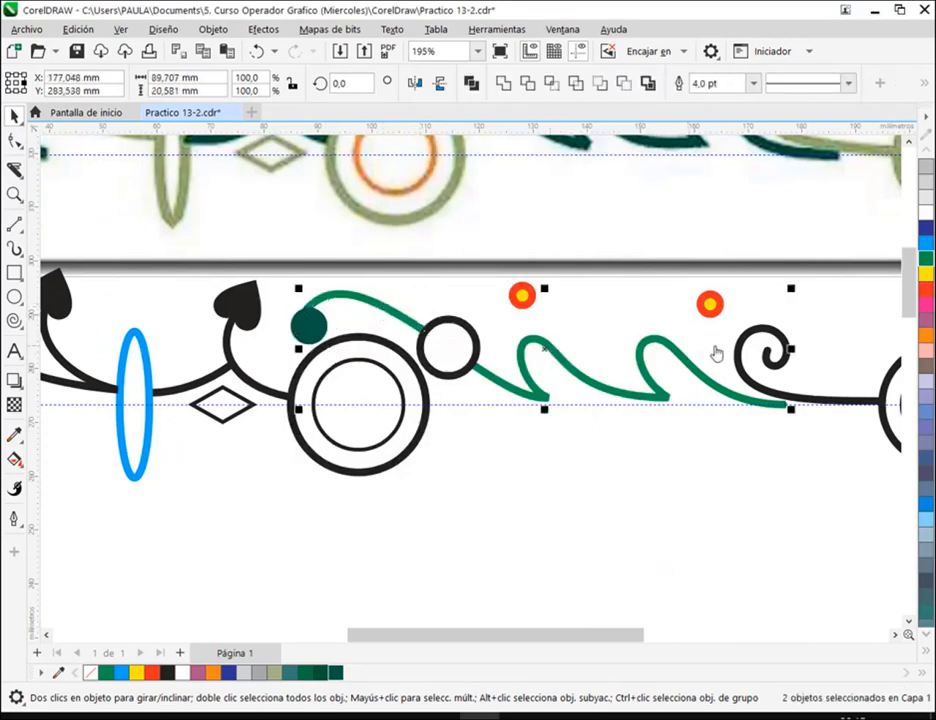
{"action": "scroll", "coordinate": [724, 352], "scroll_direction": "down", "scroll_amount": 1}
{"action": "left_click_drag", "start_coordinate": [725, 378], "coordinate": [731, 433]}
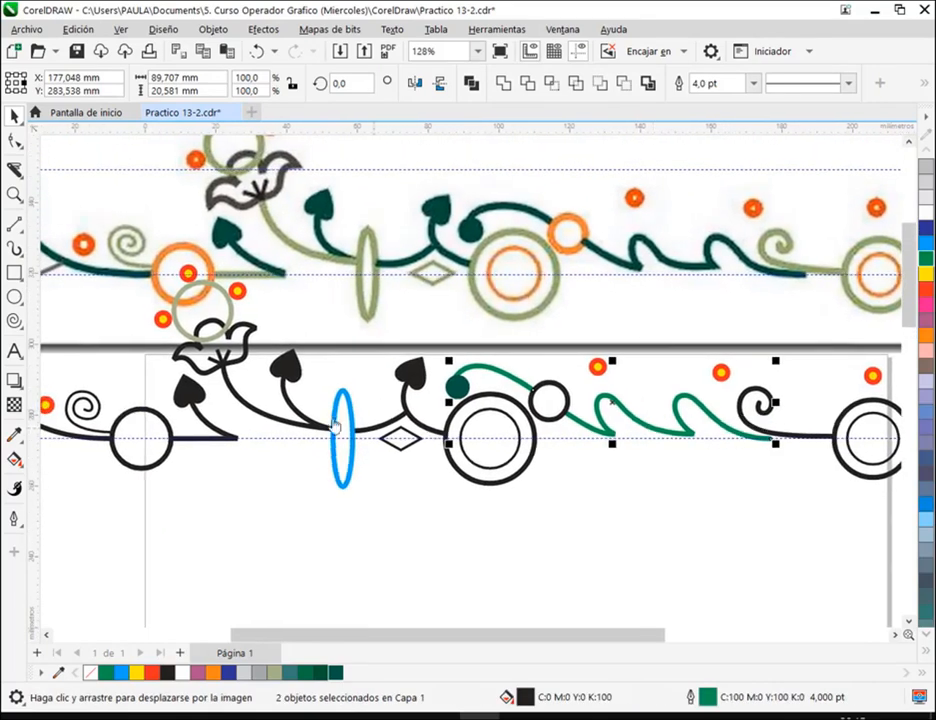
{"action": "left_click", "coordinate": [405, 378], "text": "shift"}
{"action": "left_click", "coordinate": [414, 376], "text": "shift"}
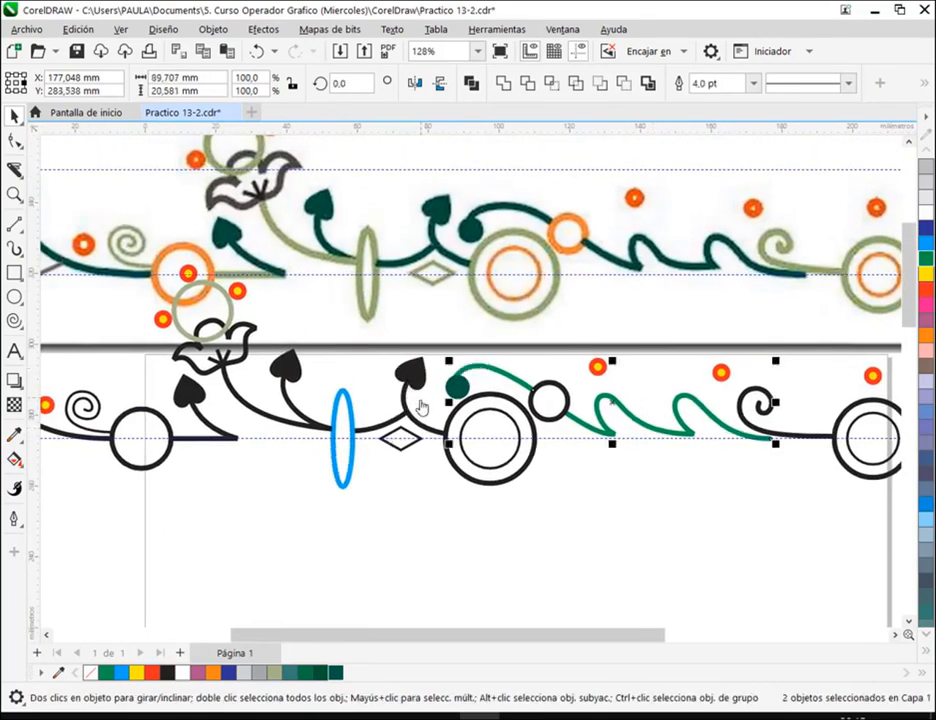
{"action": "left_click", "coordinate": [405, 377], "text": "shift"}
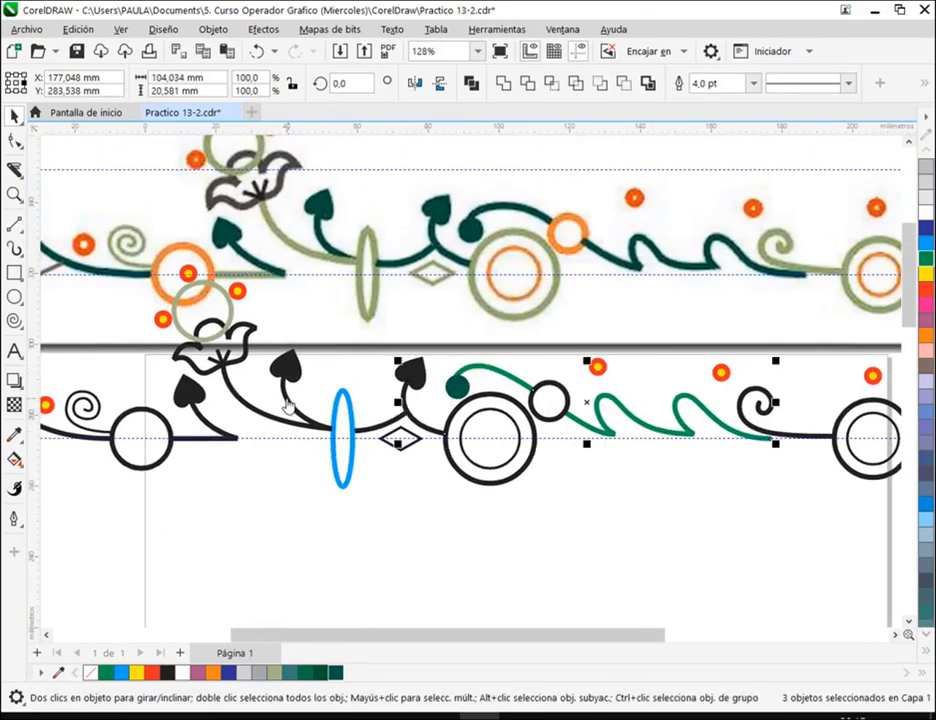
{"action": "left_click", "coordinate": [288, 404], "text": "shift"}
{"action": "left_click", "coordinate": [201, 425], "text": "shift"}
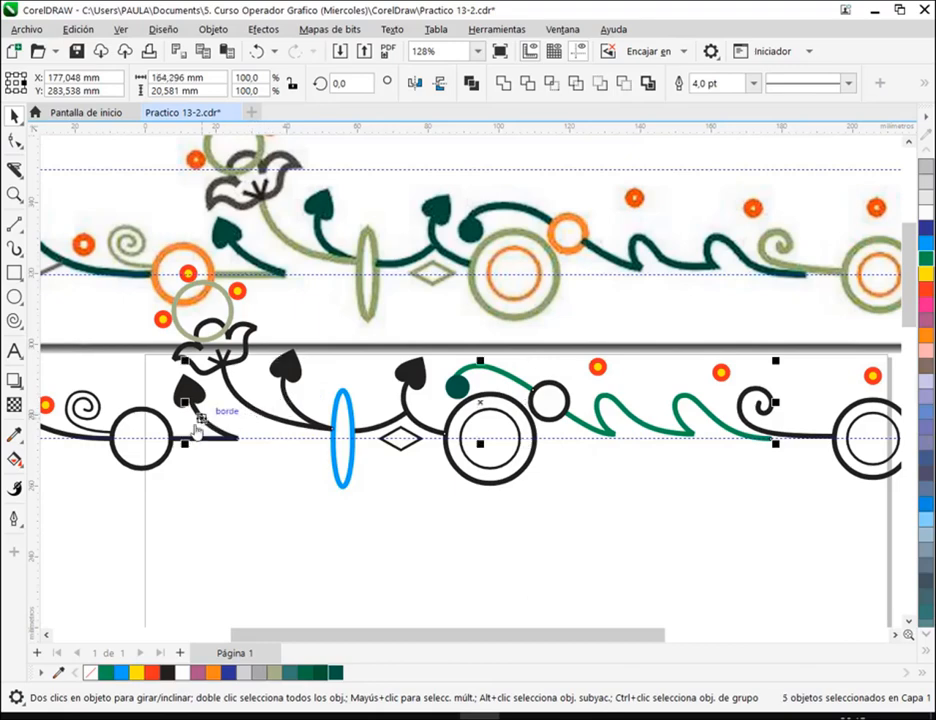
{"action": "left_click", "coordinate": [47, 435], "text": "shift"}
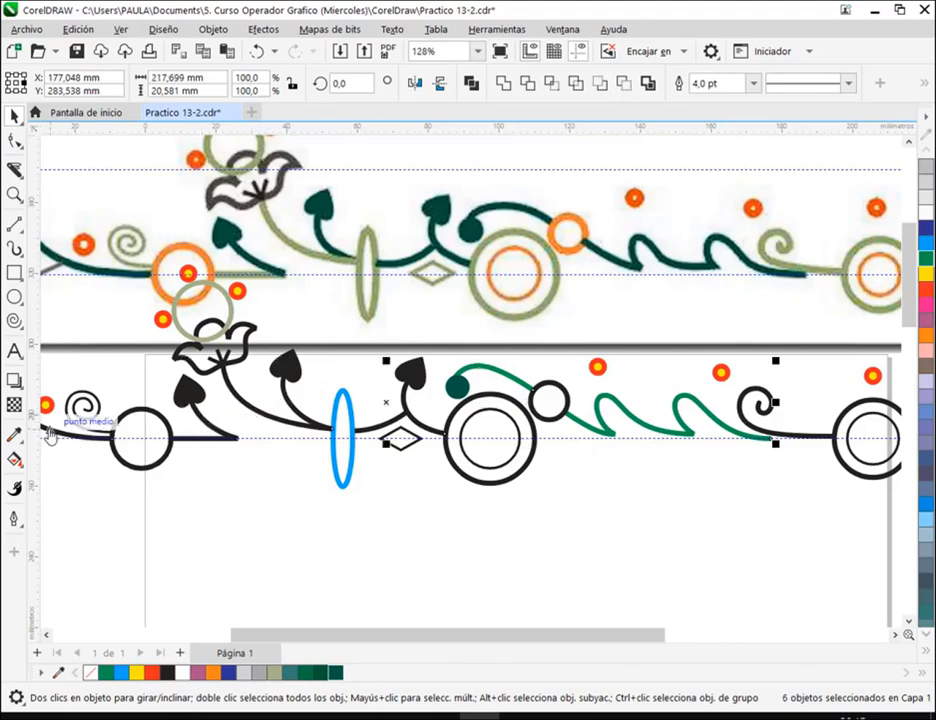
{"action": "right_click", "coordinate": [334, 674]}
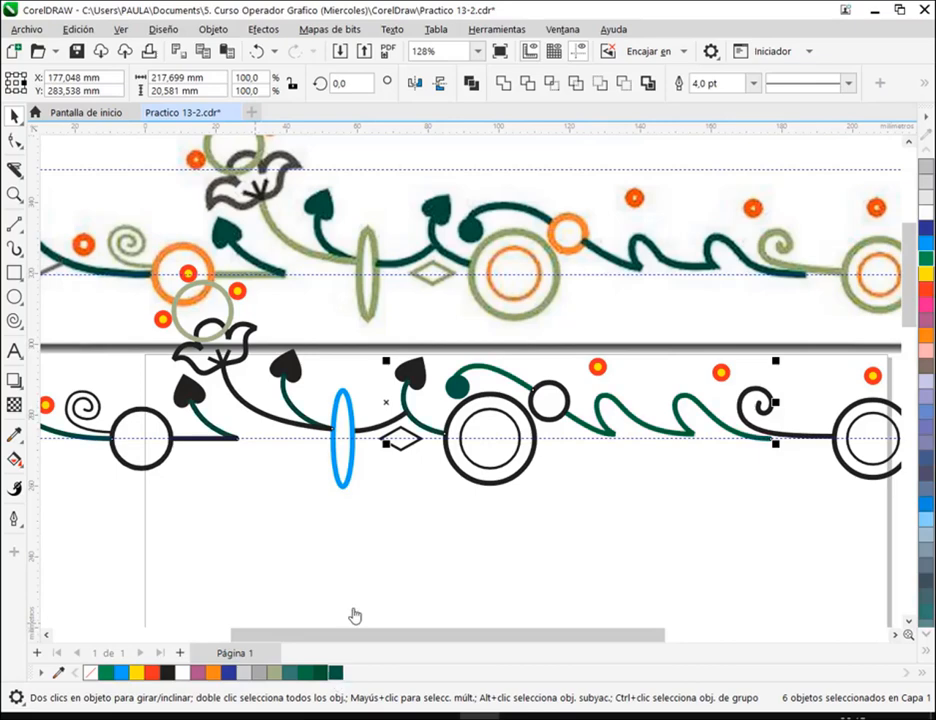
Fill the circle at the far-left curve's upper end and the three heart-shaped leaves with dark green R3 G98 B69
{"action": "left_click_drag", "start_coordinate": [359, 601], "coordinate": [510, 568]}
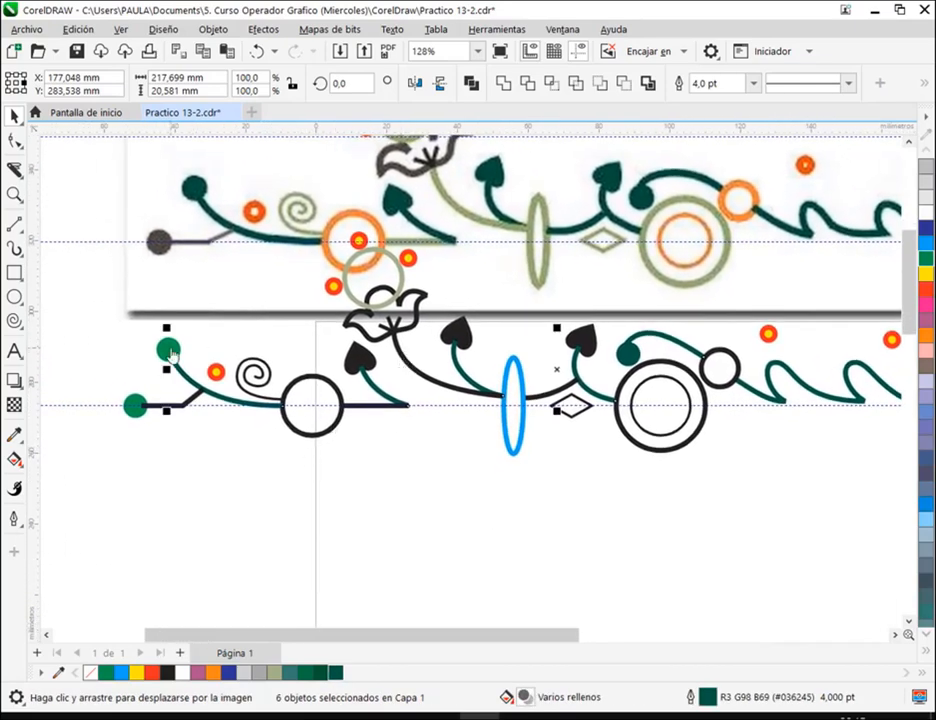
{"action": "left_click", "coordinate": [170, 351]}
{"action": "left_click", "coordinate": [352, 365], "text": "shift"}
{"action": "left_click", "coordinate": [460, 334], "text": "shift"}
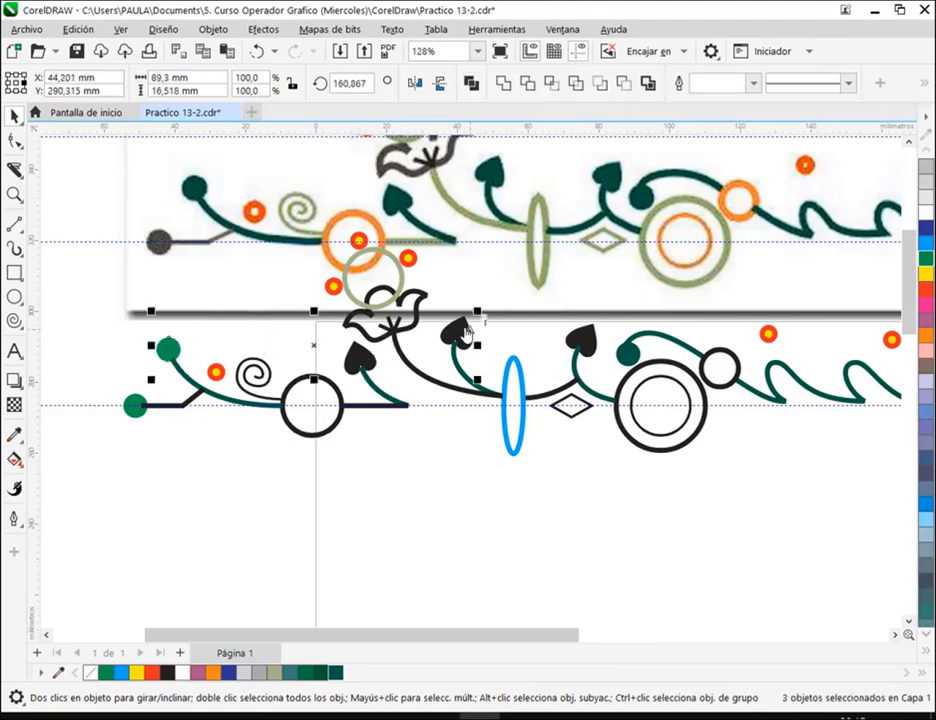
{"action": "left_click", "coordinate": [585, 340], "text": "shift"}
{"action": "left_click", "coordinate": [337, 672]}
{"action": "left_click", "coordinate": [501, 531]}
Remove the outline from the three heart-shaped leaves
{"action": "scroll", "coordinate": [652, 268], "scroll_direction": "up", "scroll_amount": 2}
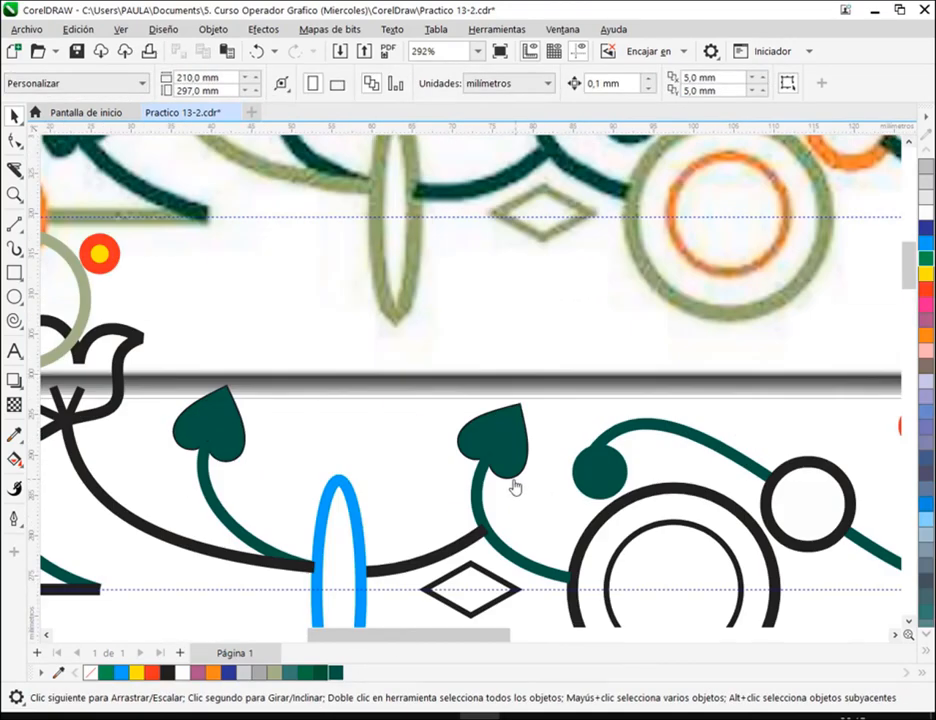
{"action": "left_click", "coordinate": [516, 487]}
{"action": "left_click", "coordinate": [488, 438]}
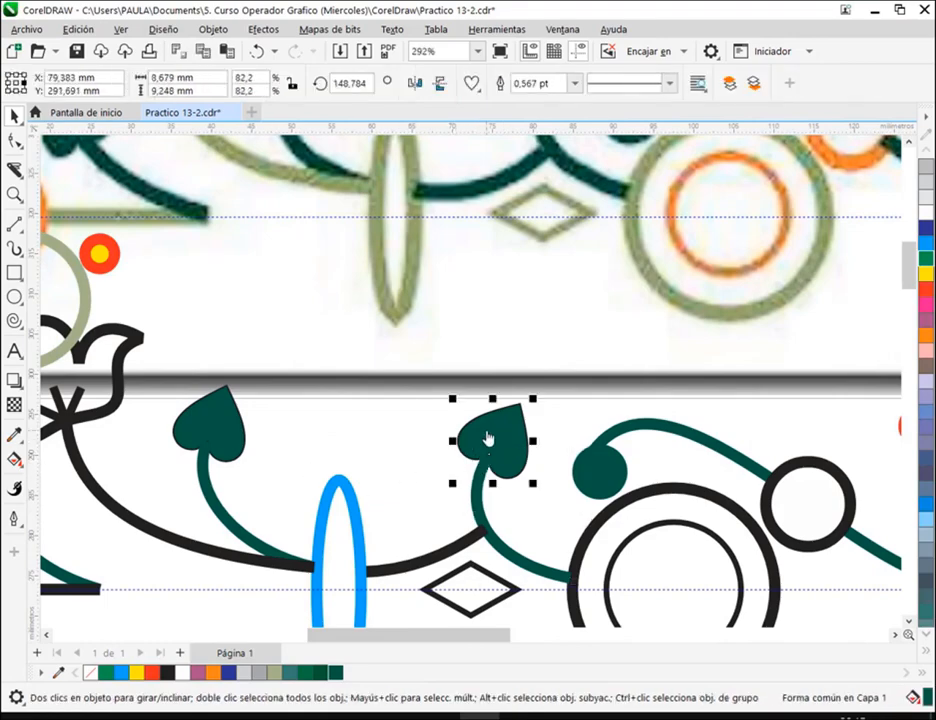
{"action": "left_click", "coordinate": [211, 436], "text": "shift"}
{"action": "scroll", "coordinate": [207, 470], "scroll_direction": "down", "scroll_amount": 1}
{"action": "left_click_drag", "start_coordinate": [225, 480], "coordinate": [740, 340]}
{"action": "scroll", "coordinate": [303, 339], "scroll_direction": "up", "scroll_amount": 1}
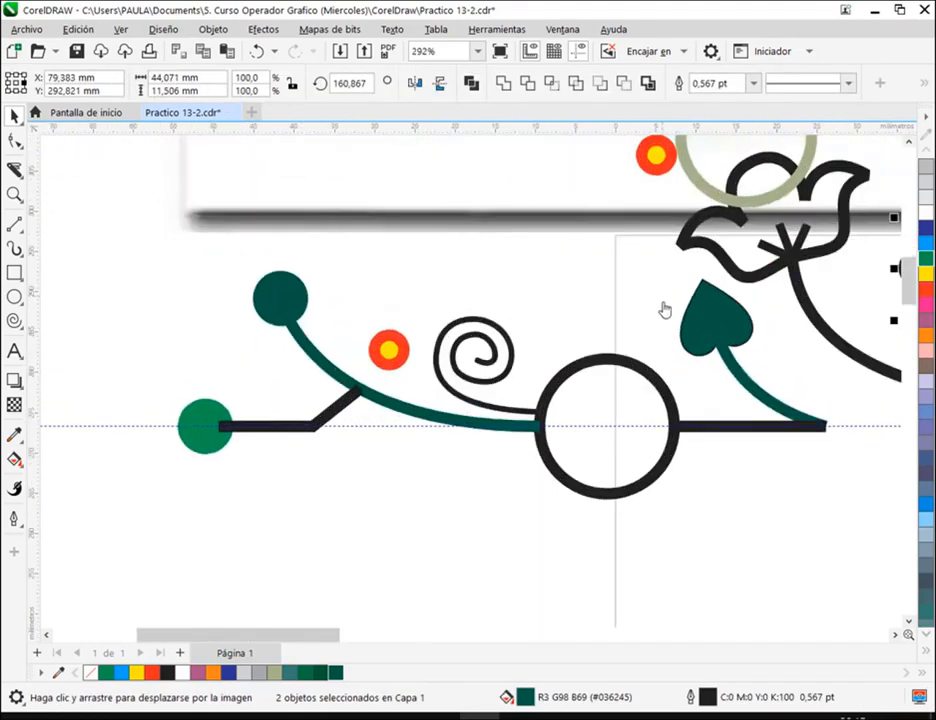
{"action": "left_click", "coordinate": [708, 322], "text": "shift"}
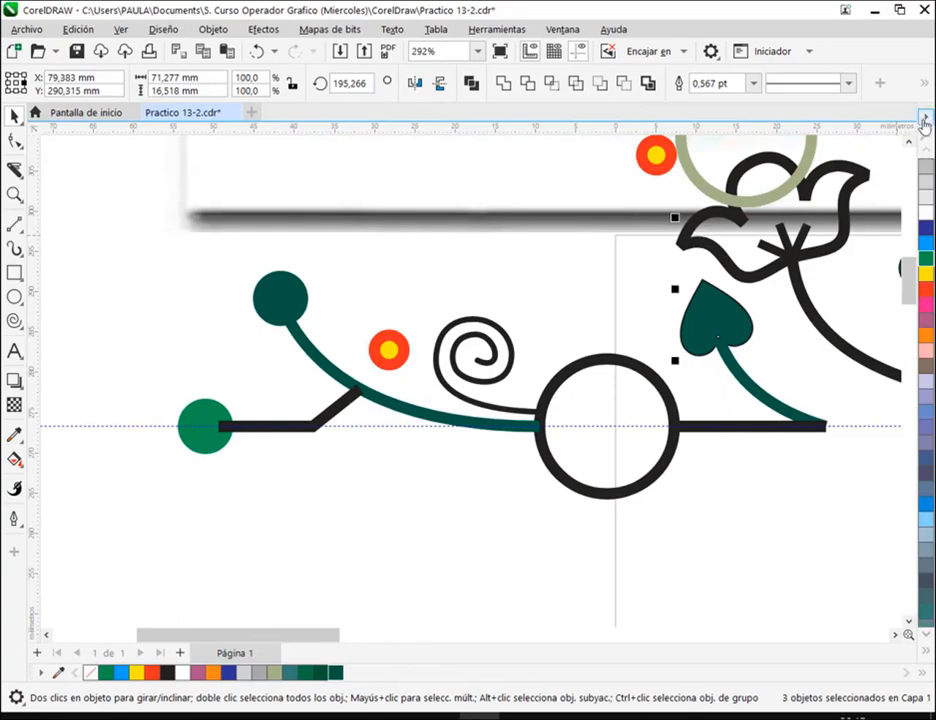
{"action": "left_click", "coordinate": [927, 654]}
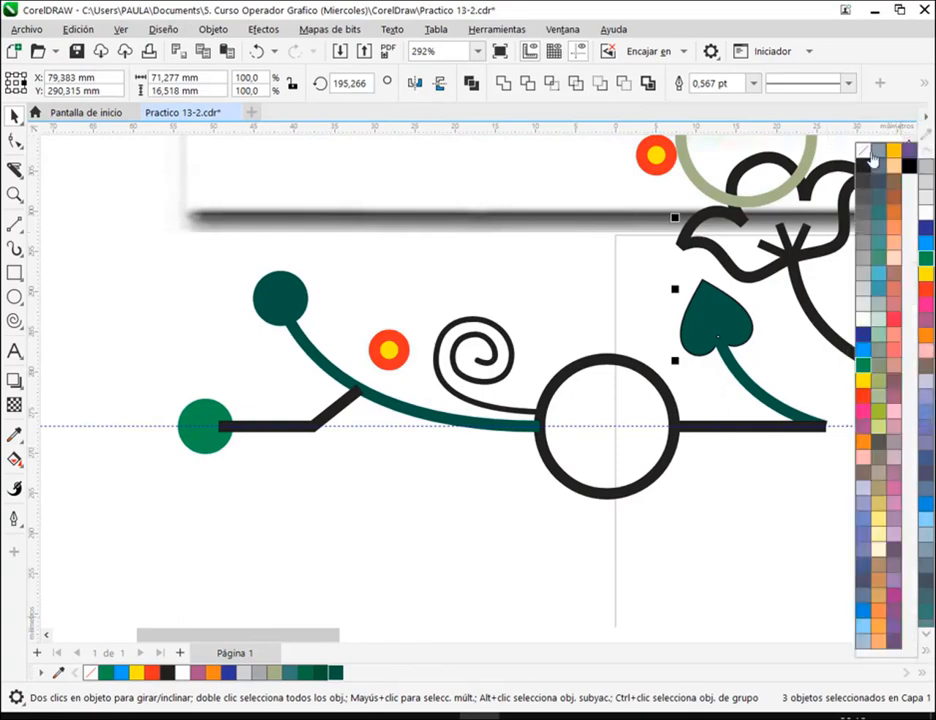
{"action": "right_click", "coordinate": [867, 151]}
{"action": "left_click", "coordinate": [760, 521]}
Check the recoloured parts across the whole ornament and save the drawing
{"action": "scroll", "coordinate": [760, 521], "scroll_direction": "down", "scroll_amount": 5}
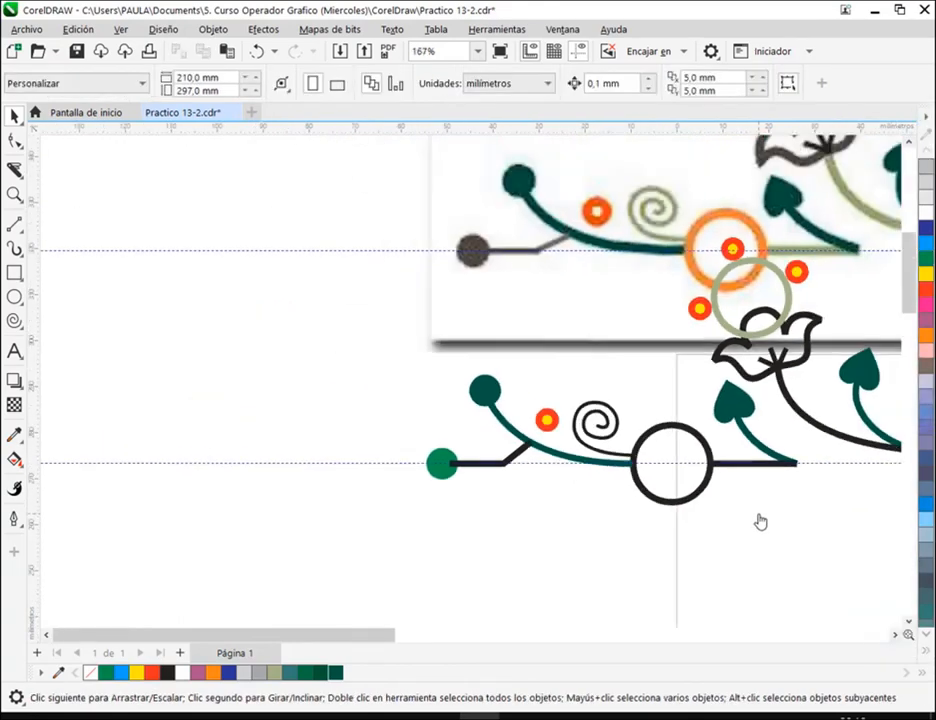
{"action": "left_click_drag", "start_coordinate": [770, 532], "coordinate": [318, 475]}
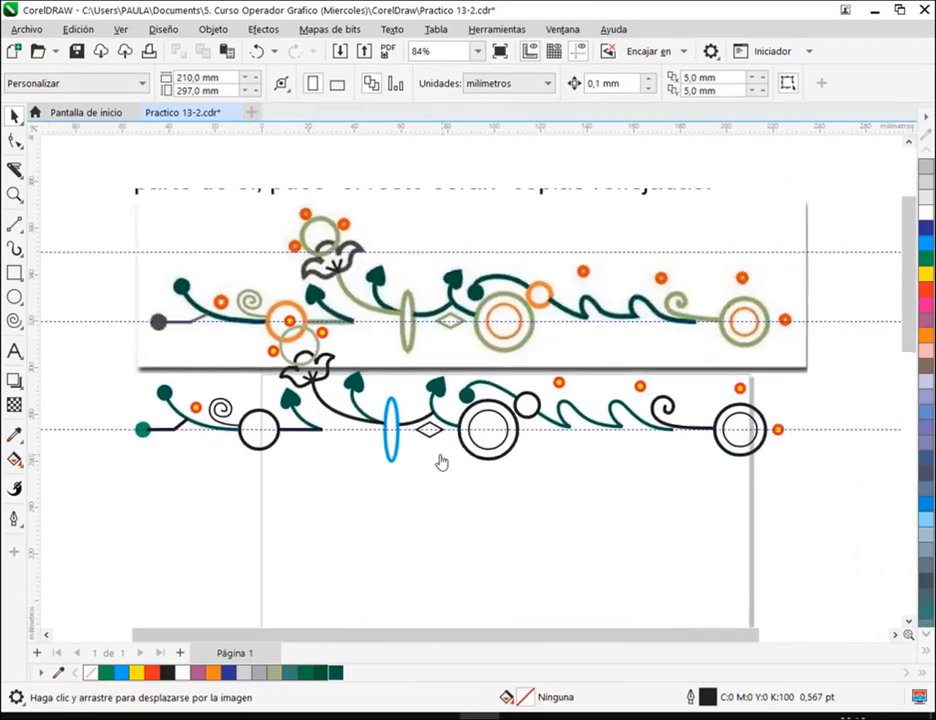
{"action": "left_click", "coordinate": [76, 51]}
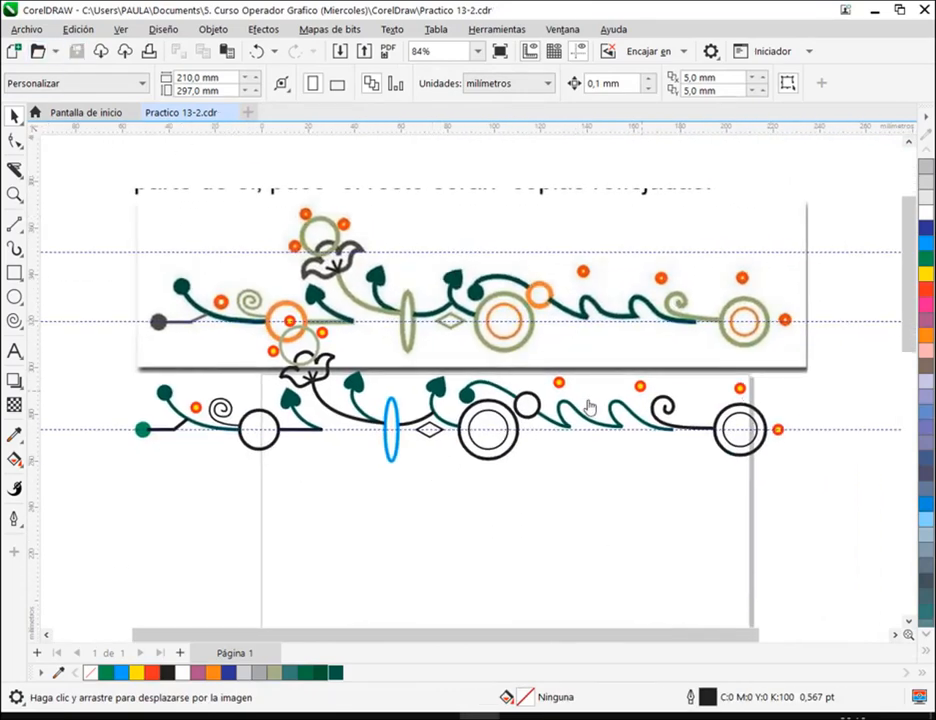
Outline in orange the inner ring of the large double circle, the small circle beside it, and the circle near the left spiral
{"action": "scroll", "coordinate": [463, 393], "scroll_direction": "up", "scroll_amount": 2}
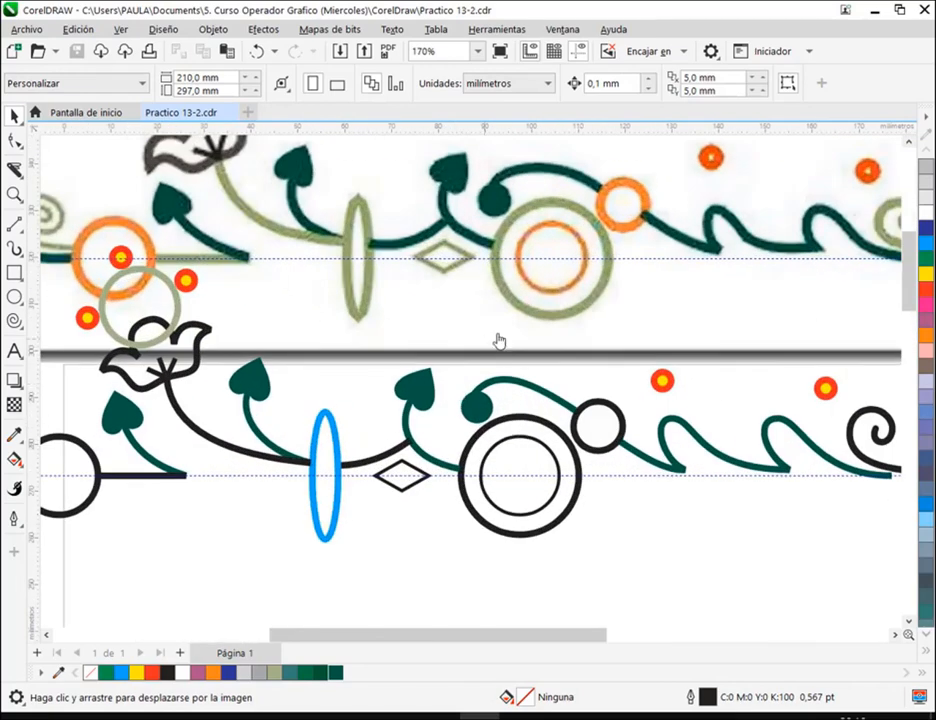
{"action": "left_click", "coordinate": [581, 478]}
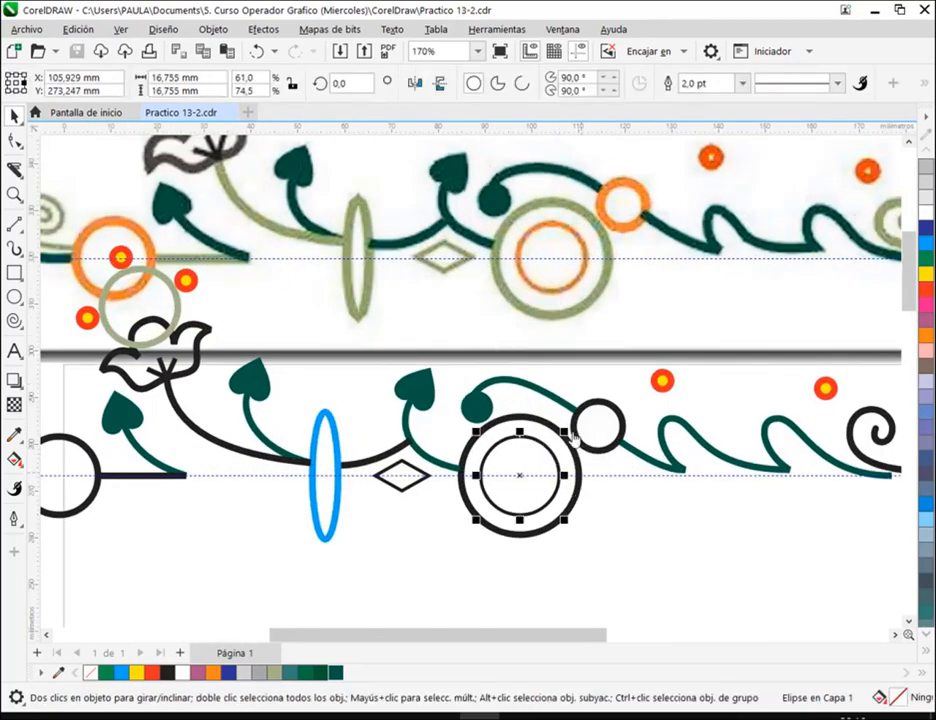
{"action": "right_click", "coordinate": [924, 340]}
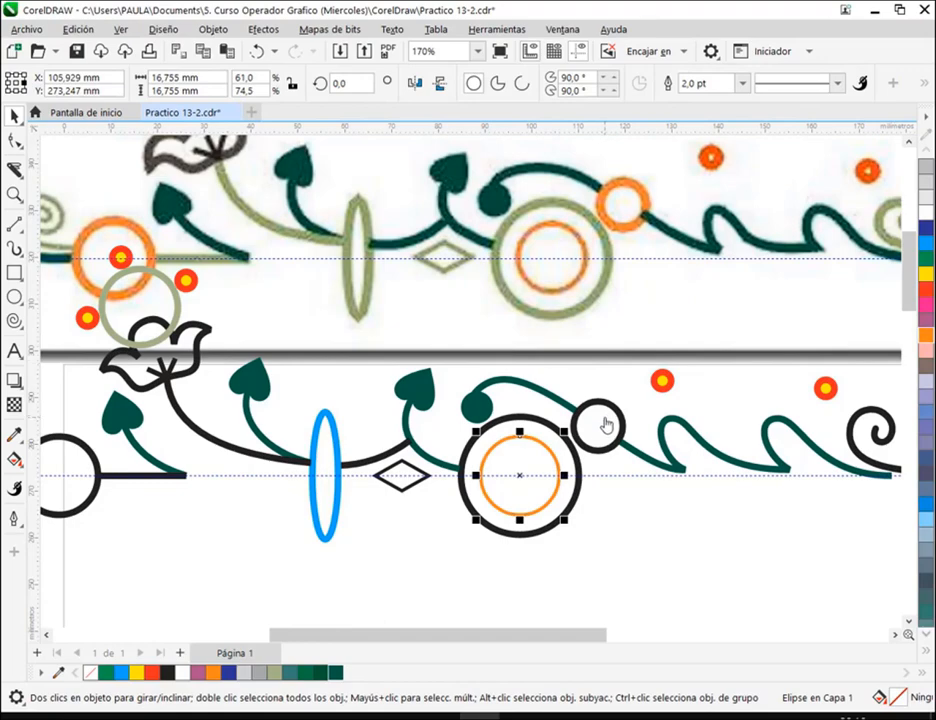
{"action": "left_click", "coordinate": [606, 425]}
{"action": "right_click", "coordinate": [927, 339]}
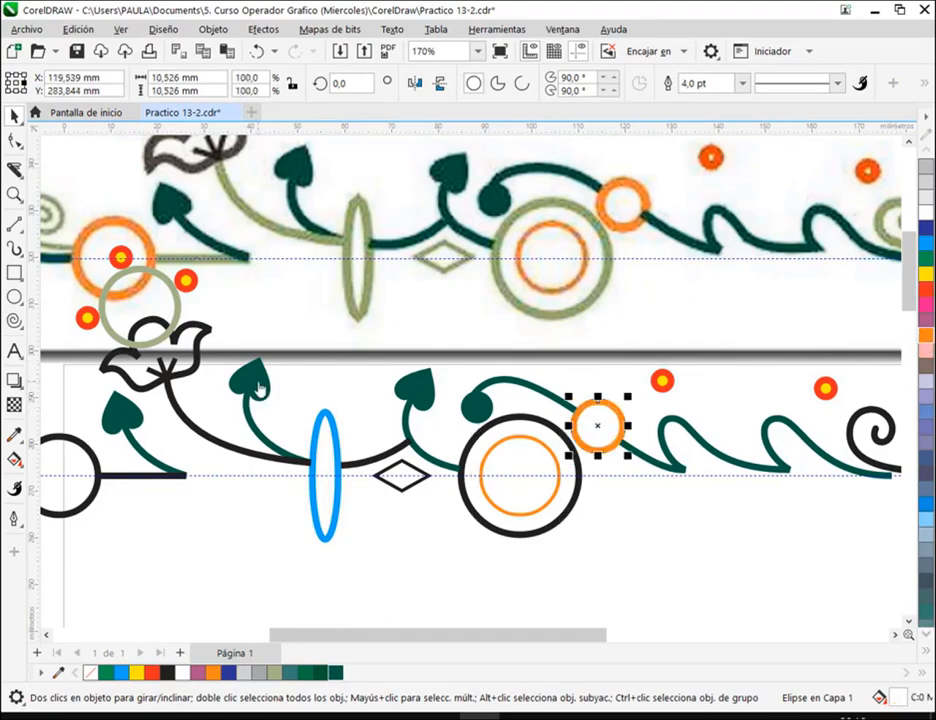
{"action": "left_click_drag", "start_coordinate": [130, 476], "coordinate": [258, 444]}
{"action": "left_click", "coordinate": [253, 443]}
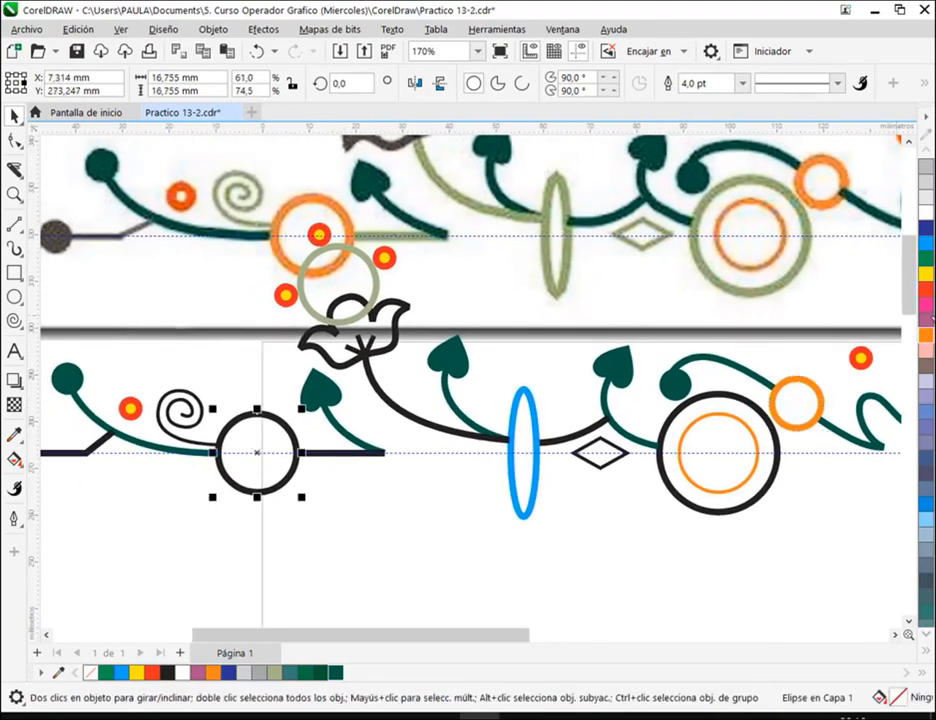
{"action": "right_click", "coordinate": [928, 341]}
Outline both spirals, the flower stem and the outer rings of both double circles in the muted sage green
{"action": "left_click", "coordinate": [191, 418]}
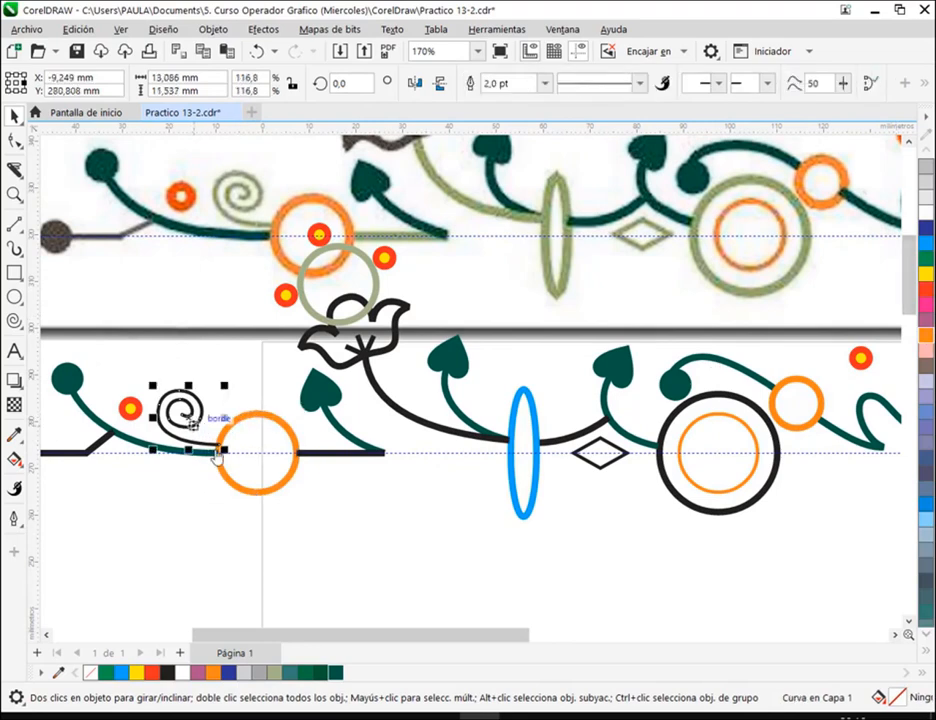
{"action": "scroll", "coordinate": [241, 455], "scroll_direction": "down", "scroll_amount": 1}
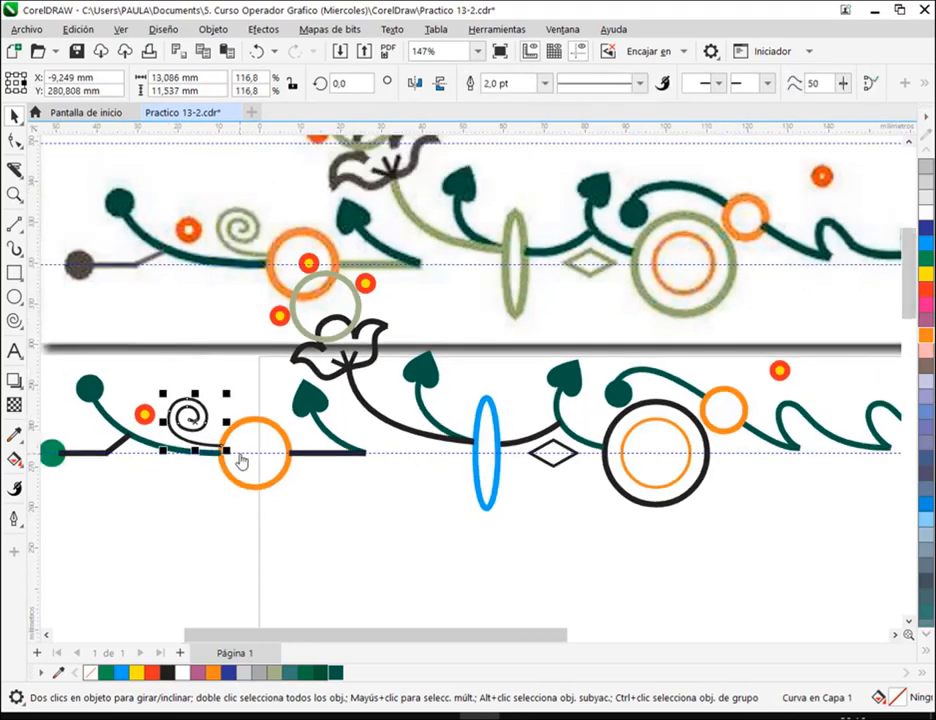
{"action": "left_click", "coordinate": [412, 437], "text": "shift"}
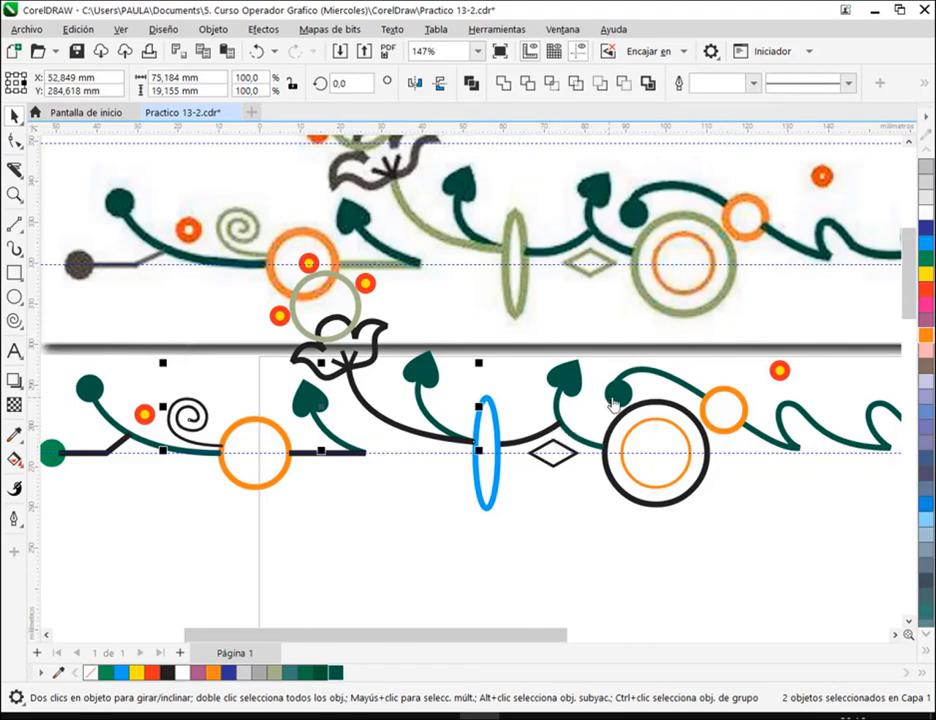
{"action": "left_click_drag", "start_coordinate": [752, 455], "coordinate": [548, 418]}
{"action": "left_click", "coordinate": [535, 418], "text": "shift"}
{"action": "left_click_drag", "start_coordinate": [643, 457], "coordinate": [428, 455]}
{"action": "left_click", "coordinate": [678, 428], "text": "shift"}
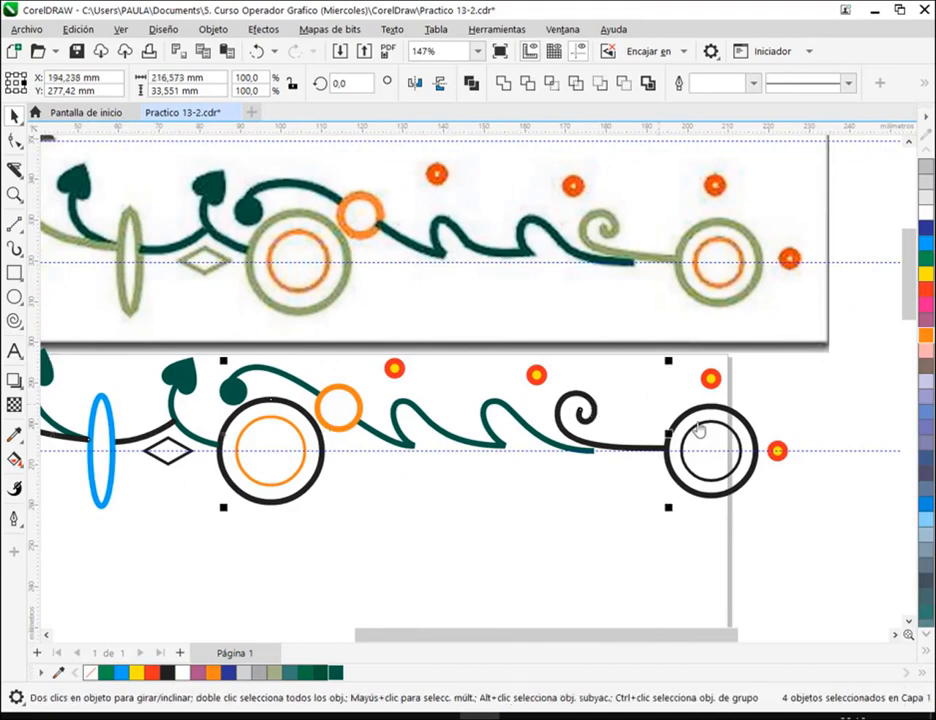
{"action": "left_click", "coordinate": [689, 437], "text": "shift"}
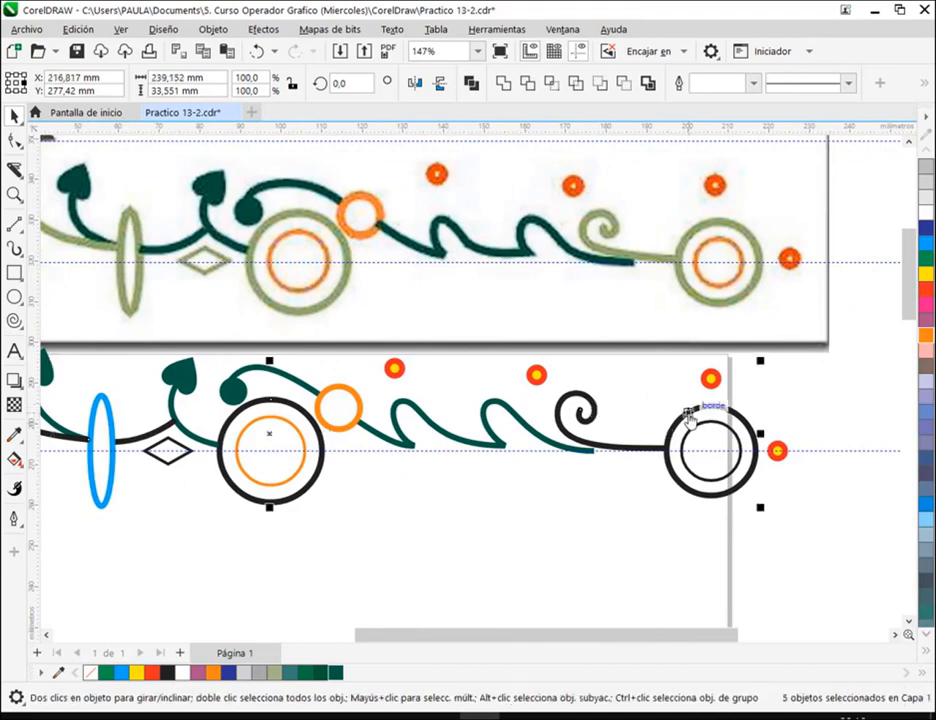
{"action": "right_click", "coordinate": [270, 677]}
{"action": "left_click", "coordinate": [592, 540]}
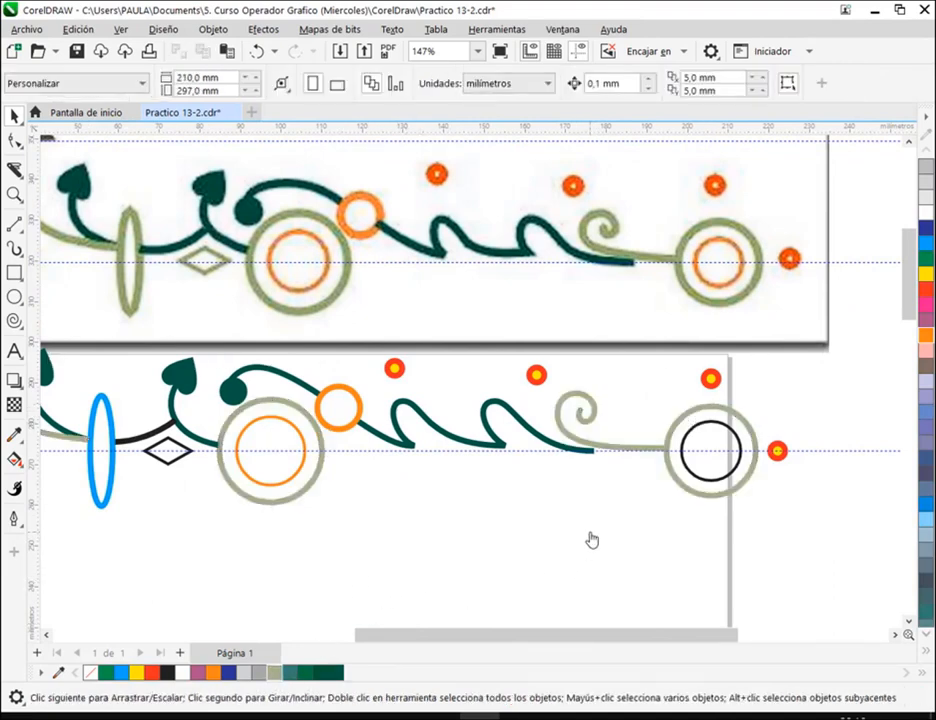
Outline the inner ring of the far-right double circle in orange
{"action": "left_click", "coordinate": [702, 444]}
{"action": "right_click", "coordinate": [927, 338]}
{"action": "left_click", "coordinate": [410, 562]}
Outline the small diamond beside the blue ellipse in the muted sage green
{"action": "left_click_drag", "start_coordinate": [318, 556], "coordinate": [676, 531]}
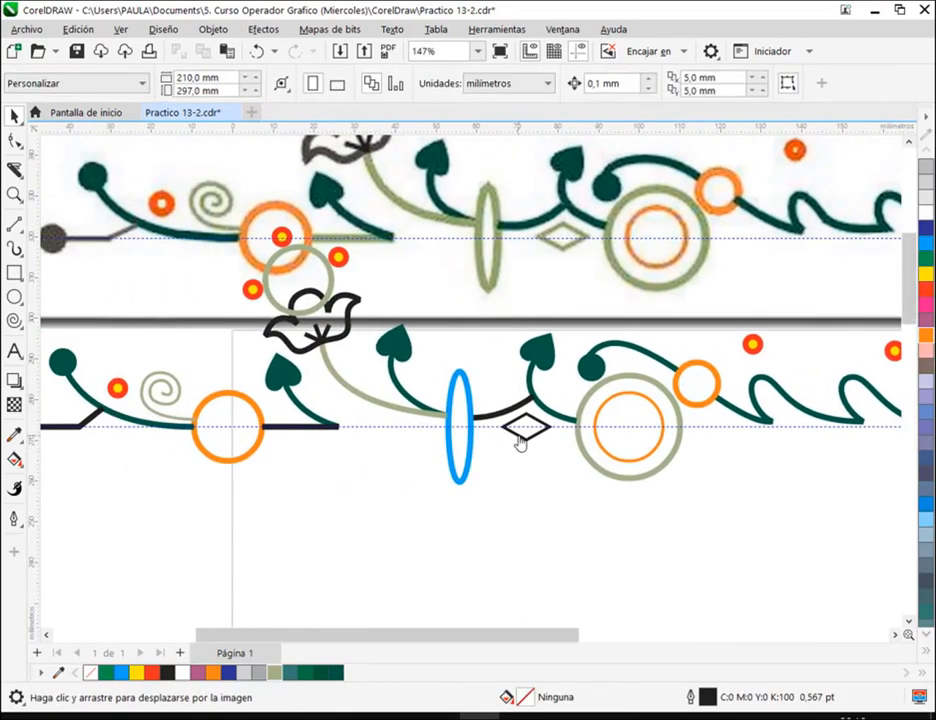
{"action": "key", "text": "space"}
{"action": "left_click", "coordinate": [519, 441]}
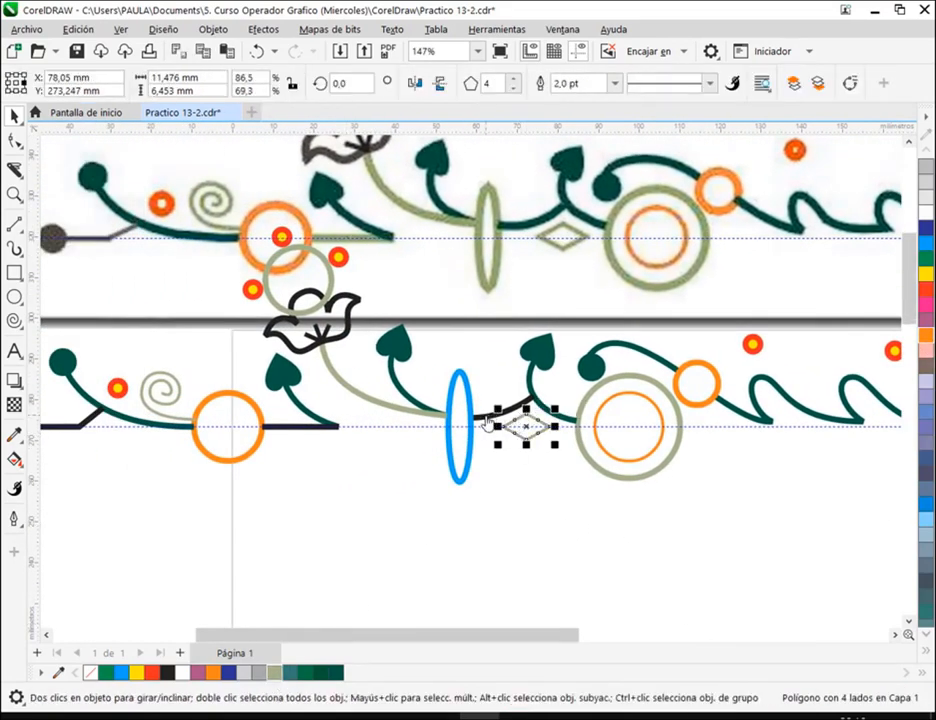
Outline the black branch stem beside the tall ellipse in dark green, and the blue ellipse in the muted sage green
{"action": "left_click", "coordinate": [489, 417]}
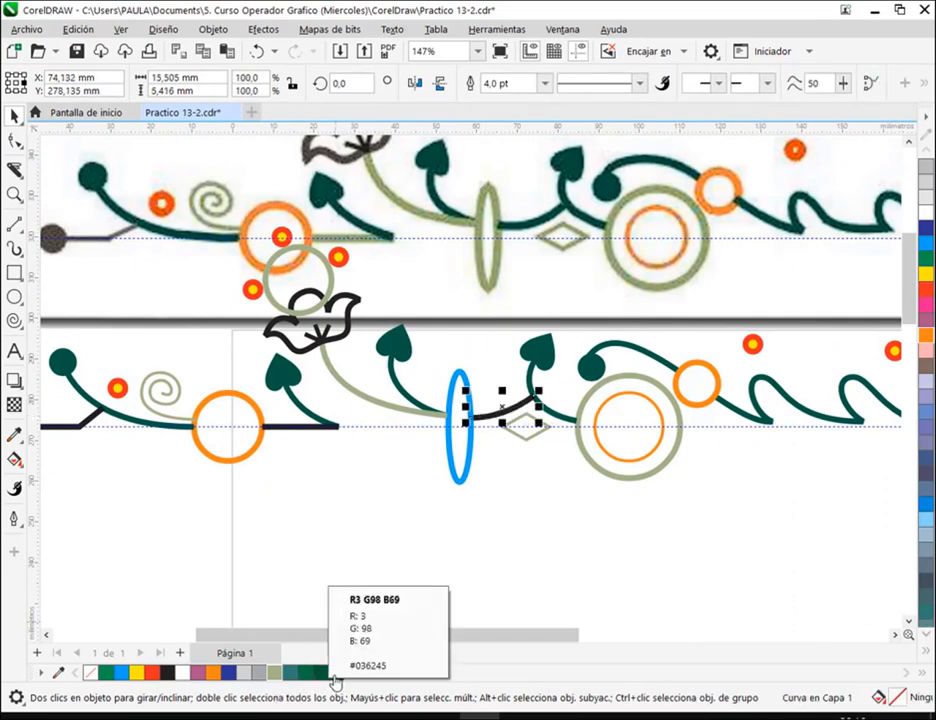
{"action": "right_click", "coordinate": [338, 676]}
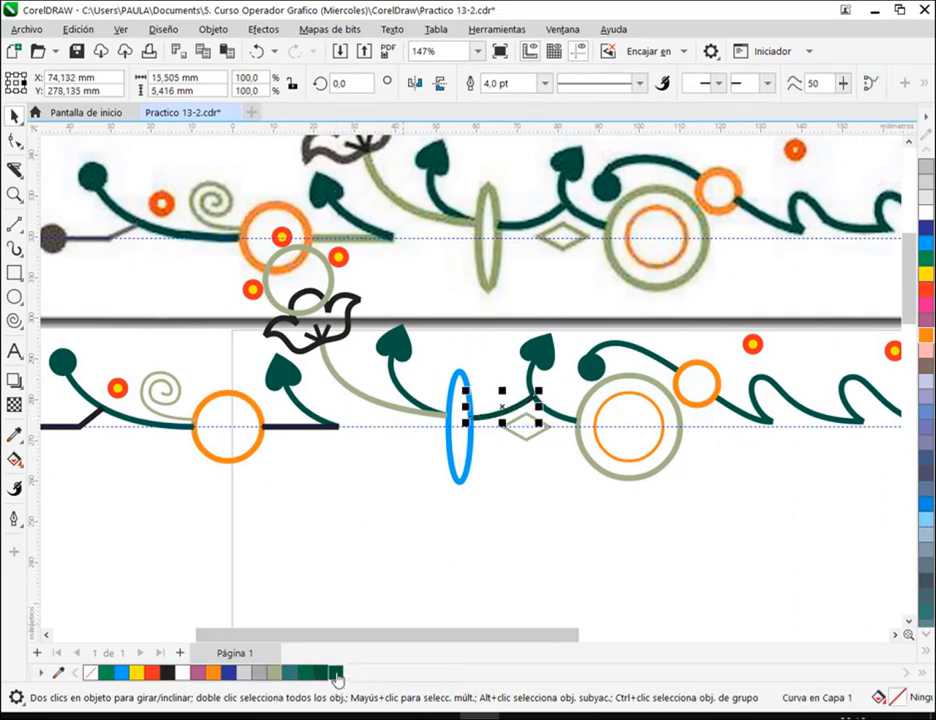
{"action": "left_click", "coordinate": [574, 522]}
{"action": "left_click_drag", "start_coordinate": [483, 501], "coordinate": [506, 548]}
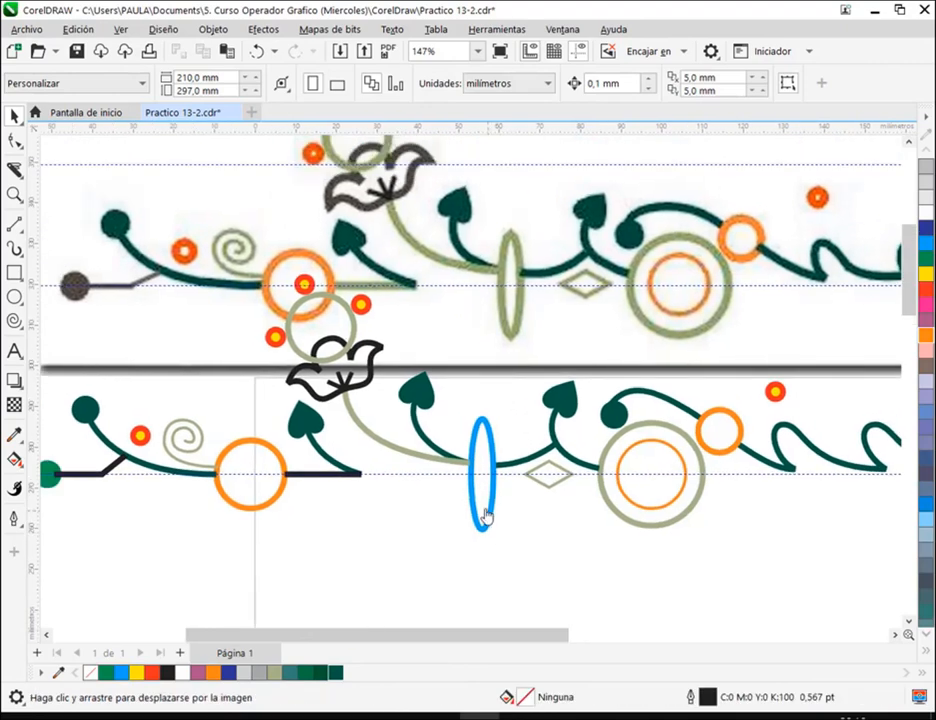
{"action": "left_click", "coordinate": [487, 520]}
{"action": "right_click", "coordinate": [273, 674]}
{"action": "left_click", "coordinate": [398, 518]}
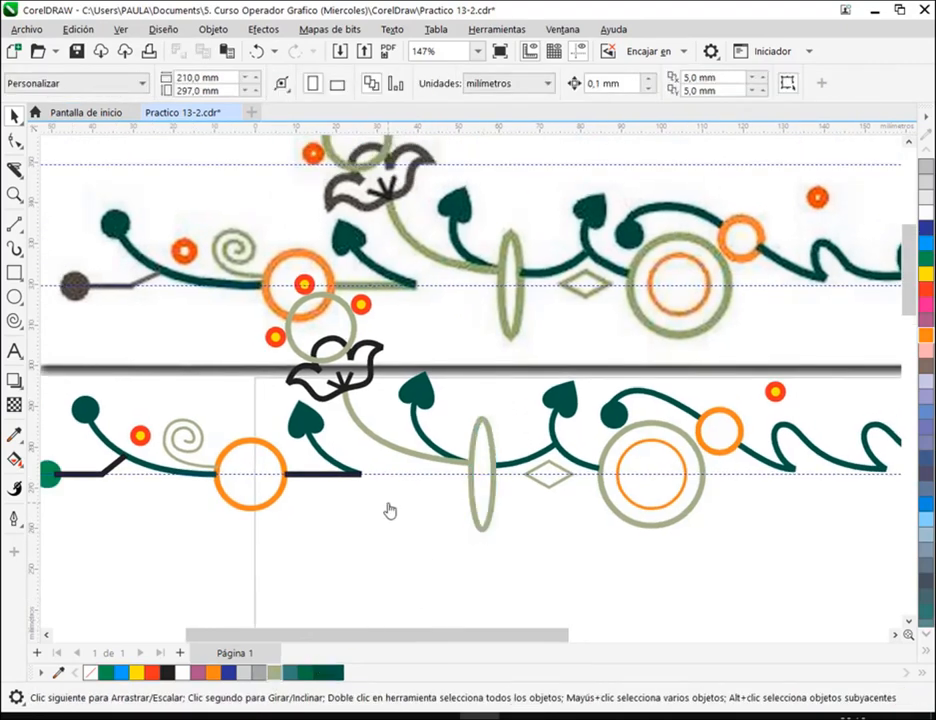
Try to recolour the whole grouped flower with its circles in dark grey
{"action": "left_click_drag", "start_coordinate": [389, 507], "coordinate": [446, 567]}
{"action": "left_click", "coordinate": [386, 457]}
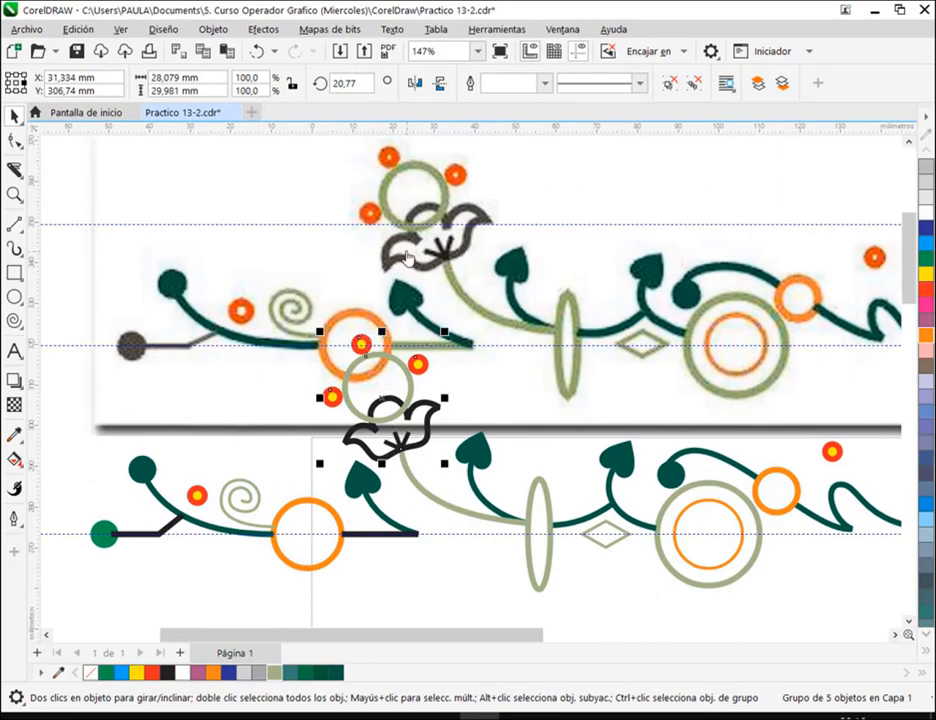
{"action": "left_click", "coordinate": [922, 651]}
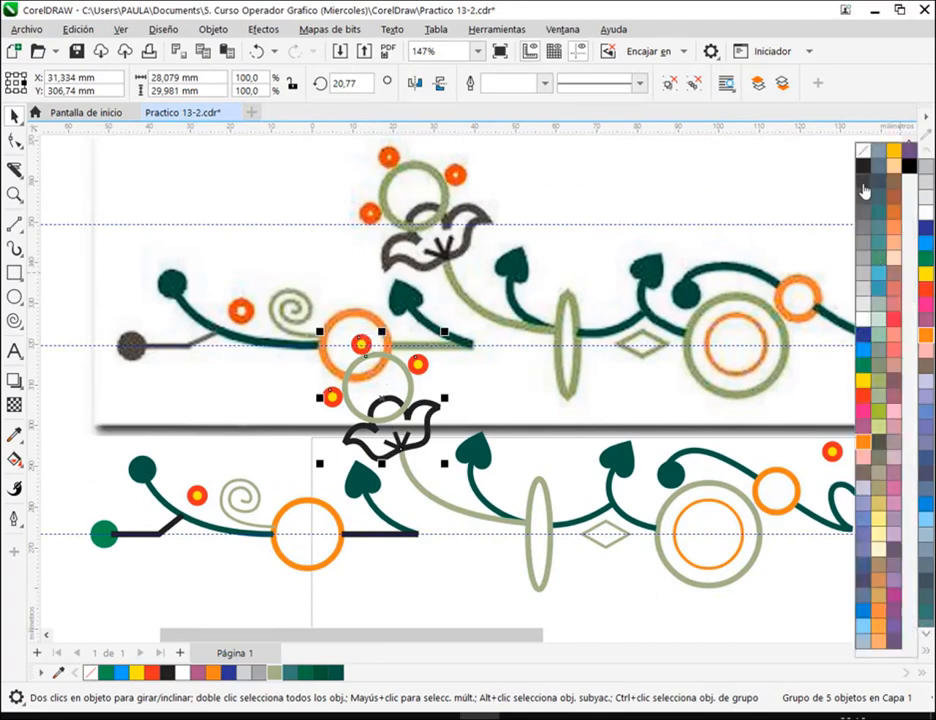
{"action": "left_click", "coordinate": [864, 190]}
{"action": "left_click", "coordinate": [256, 51]}
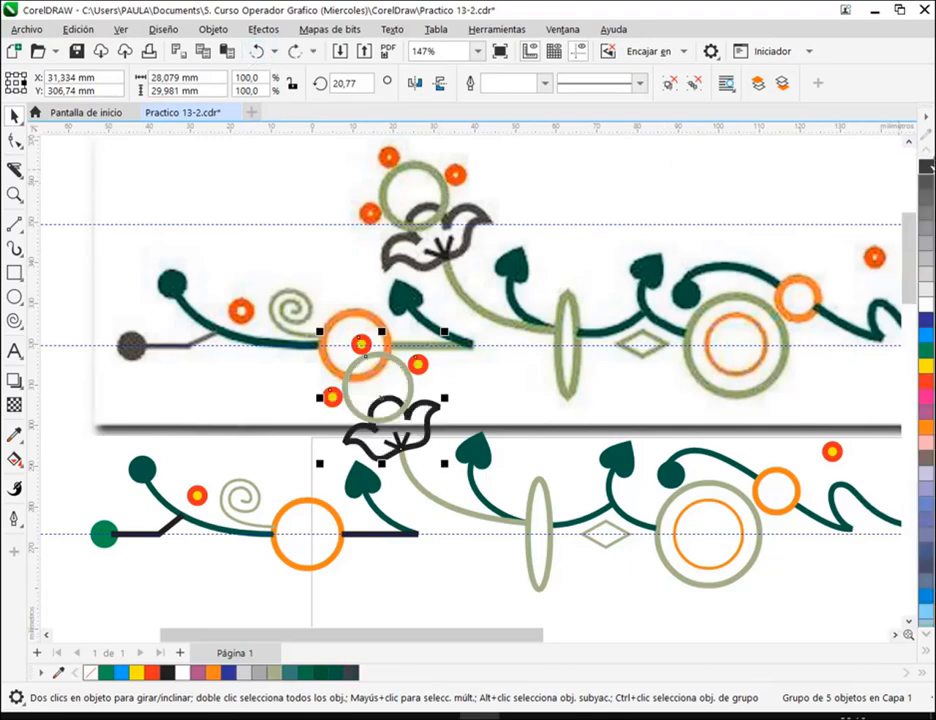
{"action": "right_click", "coordinate": [930, 188]}
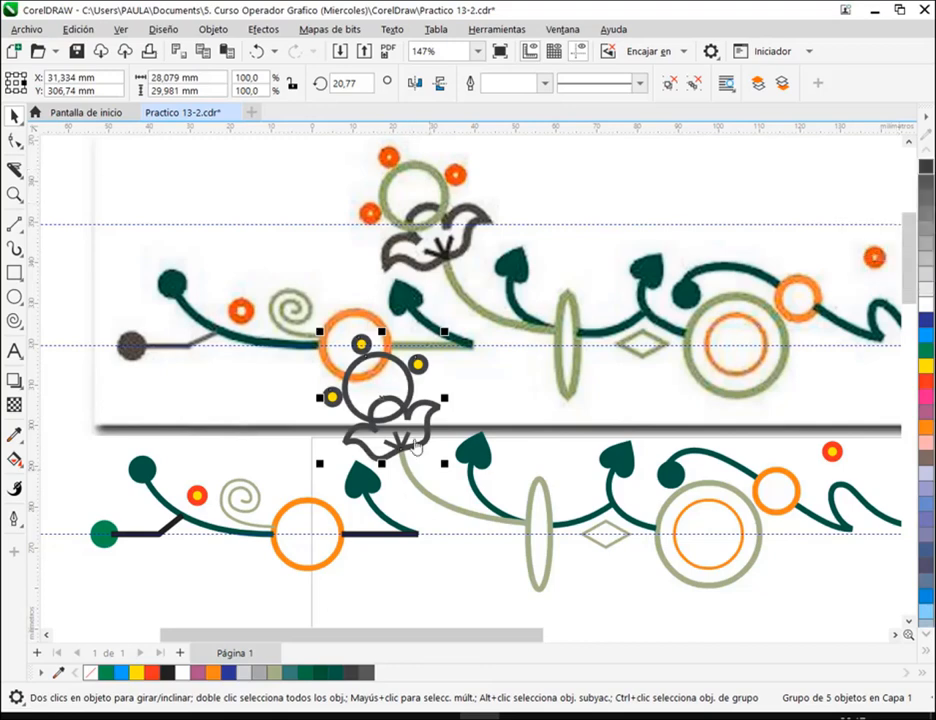
{"action": "scroll", "coordinate": [395, 428], "scroll_direction": "up", "scroll_amount": 2}
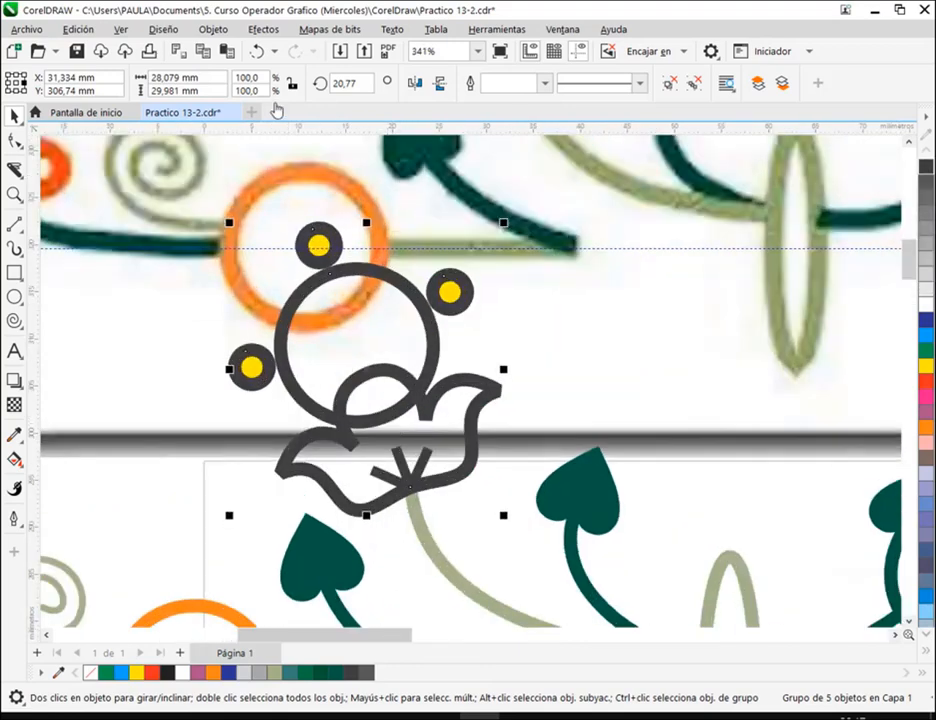
{"action": "left_click", "coordinate": [256, 53]}
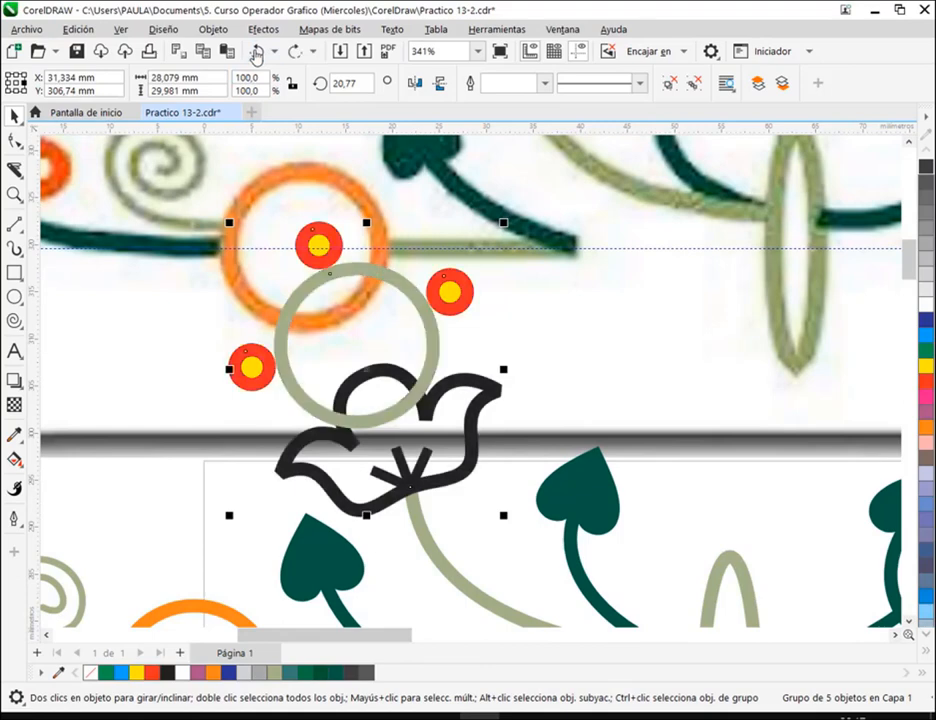
Ungroup the flower from its circles and outline only the petals and stamens in dark grey
{"action": "left_click", "coordinate": [668, 83]}
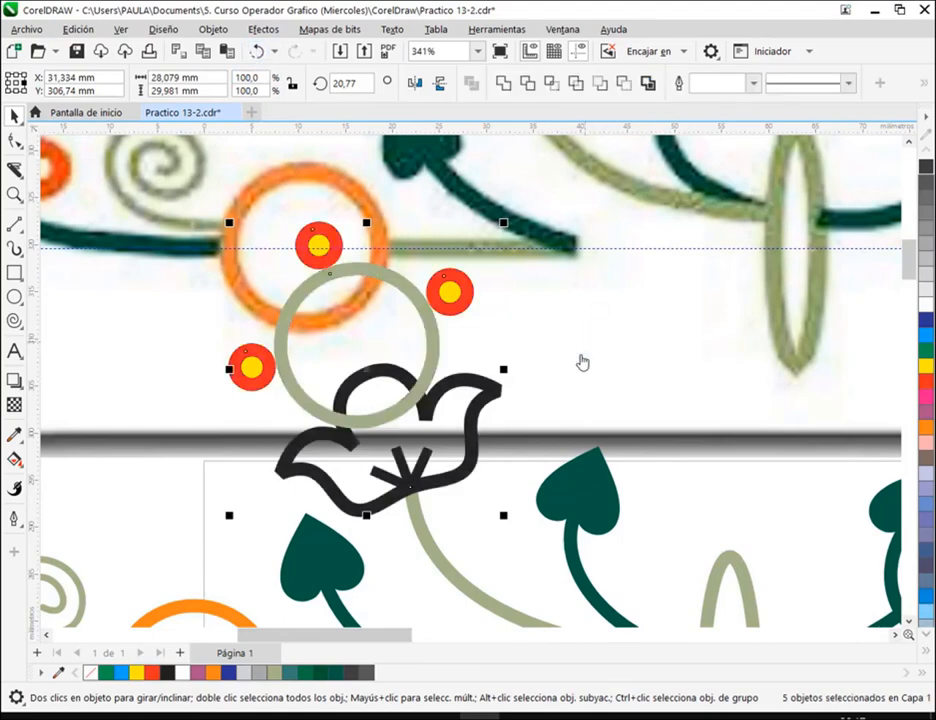
{"action": "left_click", "coordinate": [481, 410]}
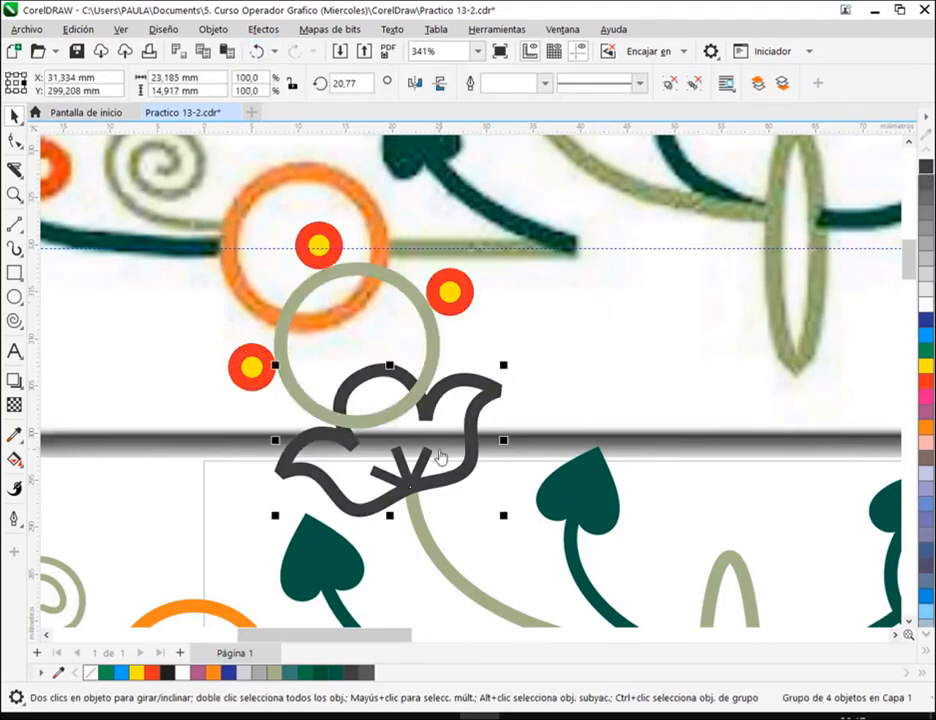
{"action": "scroll", "coordinate": [435, 458], "scroll_direction": "down", "scroll_amount": 2}
{"action": "left_click", "coordinate": [452, 514]}
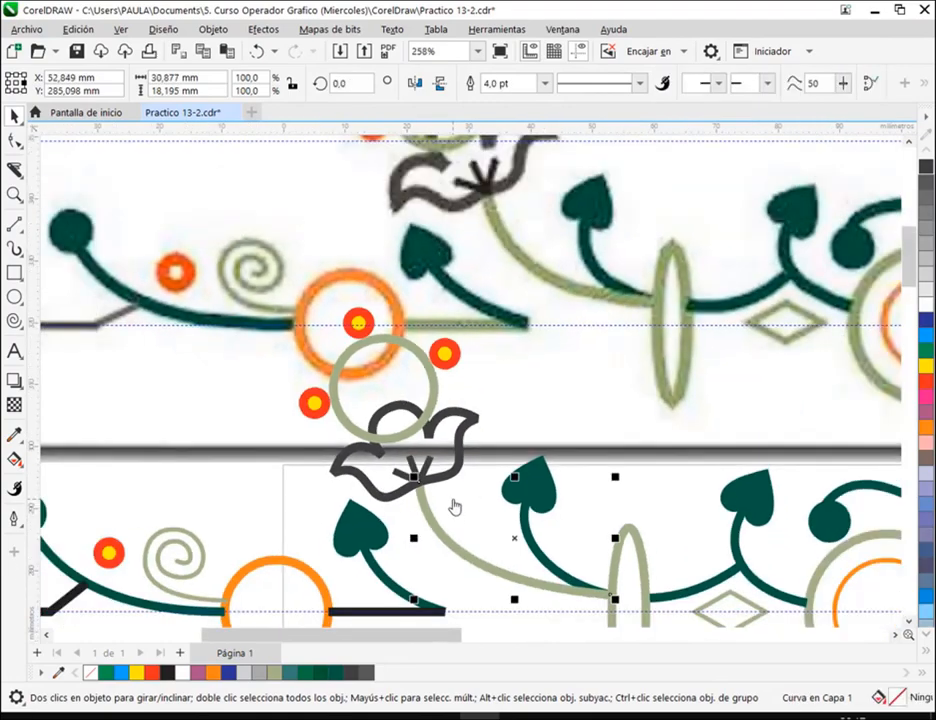
{"action": "scroll", "coordinate": [453, 505], "scroll_direction": "down", "scroll_amount": 4}
{"action": "left_click", "coordinate": [493, 617]}
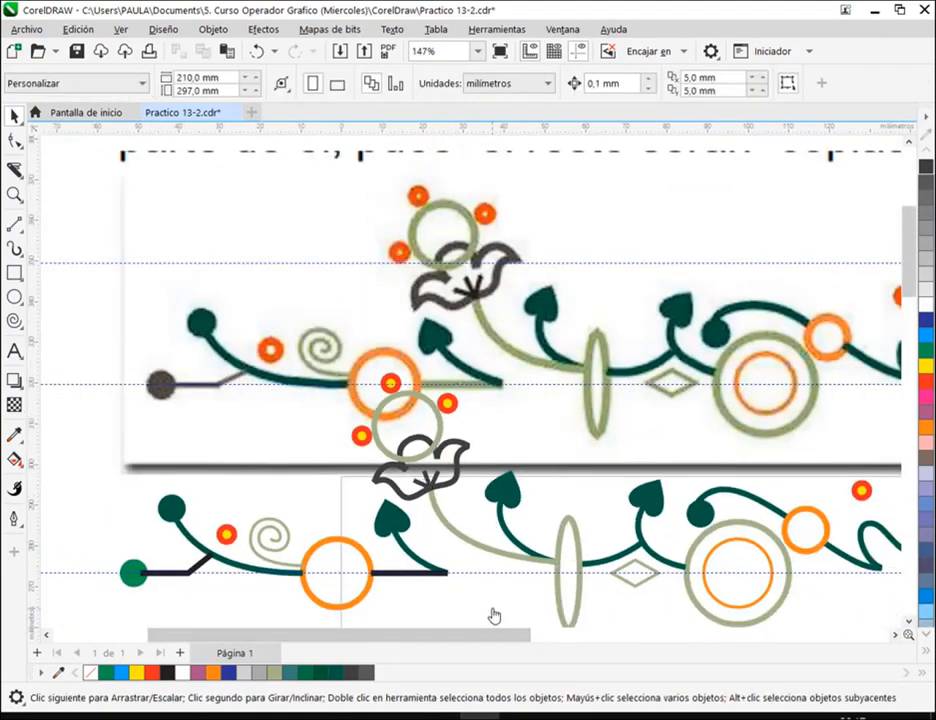
Fill the green circle at the ornament's far-left end with dark grey and outline its bent line in the same grey
{"action": "left_click_drag", "start_coordinate": [85, 544], "coordinate": [232, 611]}
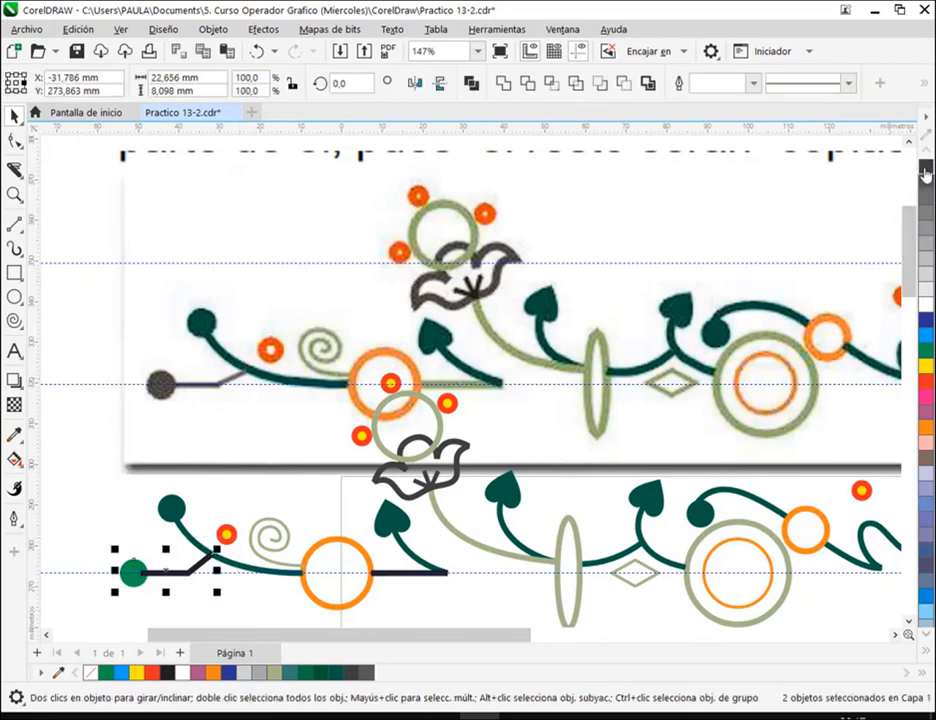
{"action": "left_click", "coordinate": [184, 612]}
{"action": "left_click", "coordinate": [132, 572]}
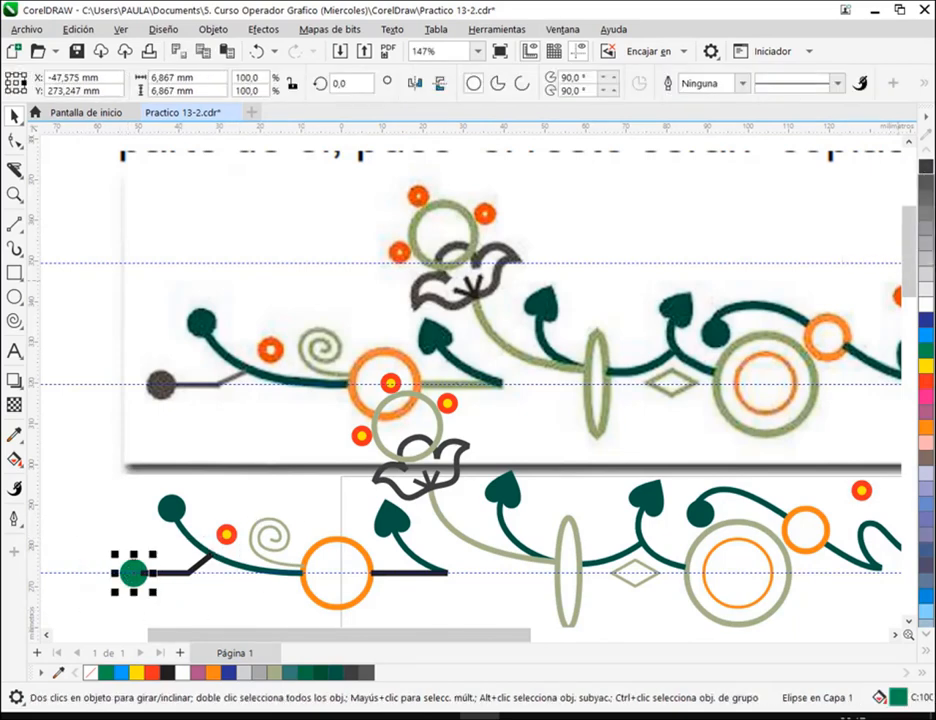
{"action": "left_click_drag", "start_coordinate": [142, 620], "coordinate": [226, 540]}
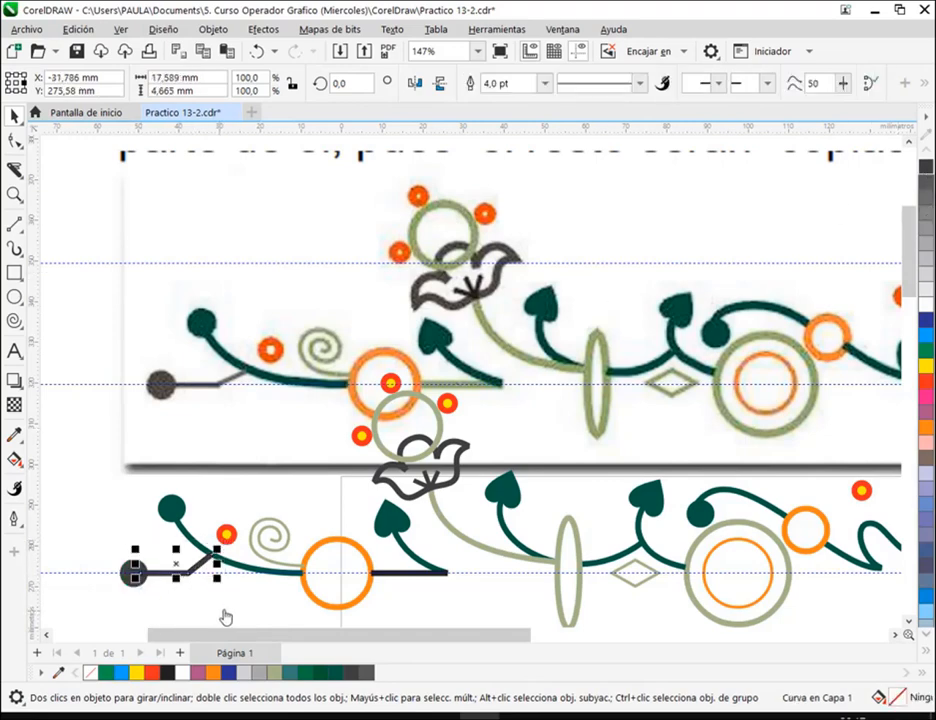
{"action": "left_click", "coordinate": [225, 617]}
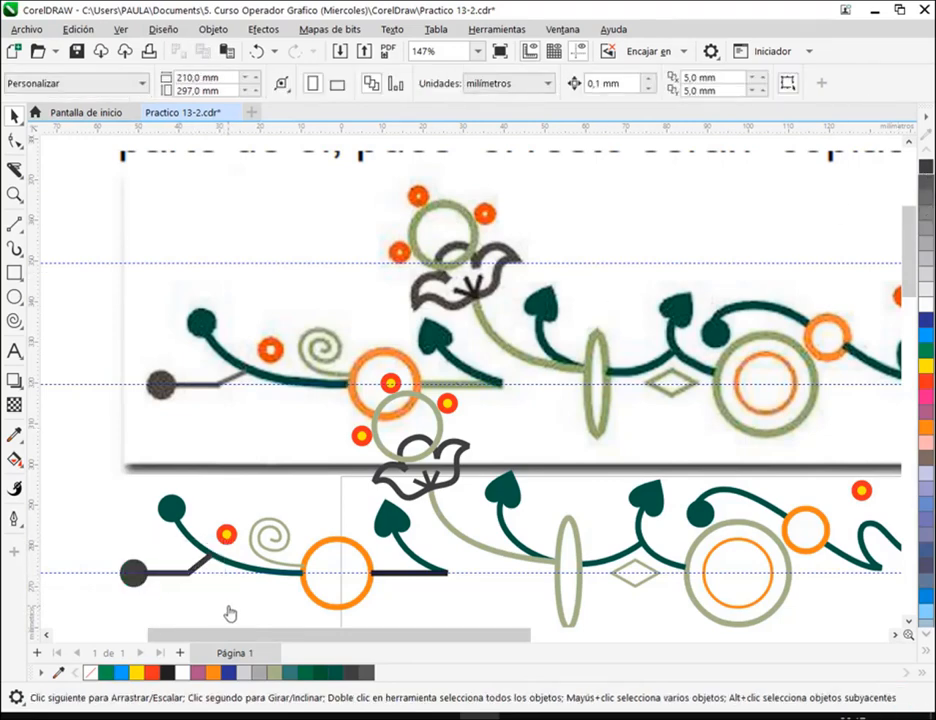
Unlock the reference image above the ornament and delete it
{"action": "scroll", "coordinate": [452, 510], "scroll_direction": "down", "scroll_amount": 2}
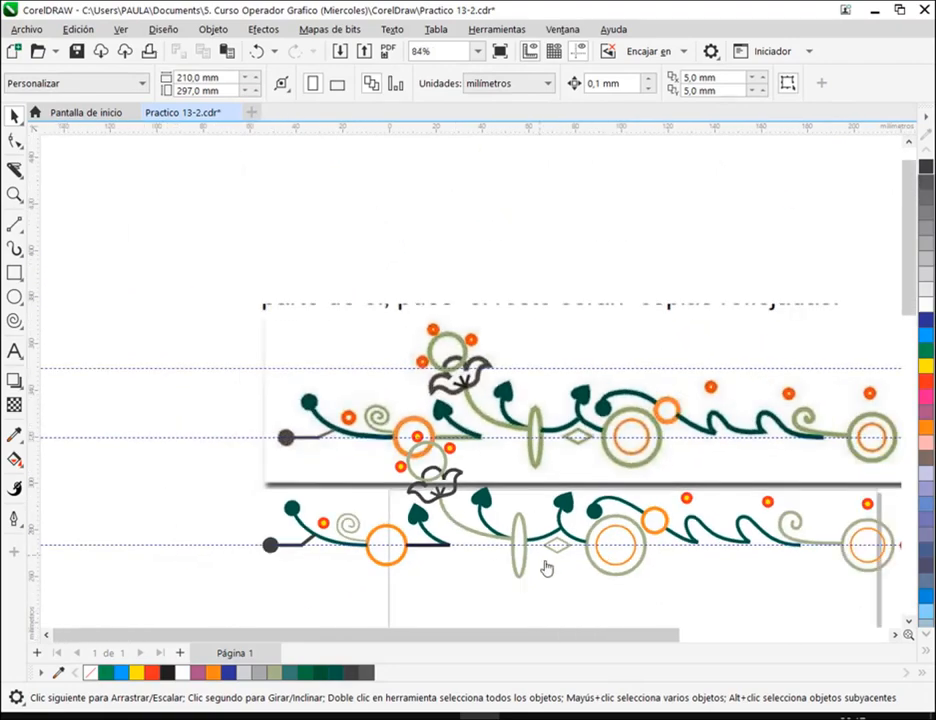
{"action": "left_click_drag", "start_coordinate": [536, 587], "coordinate": [380, 499]}
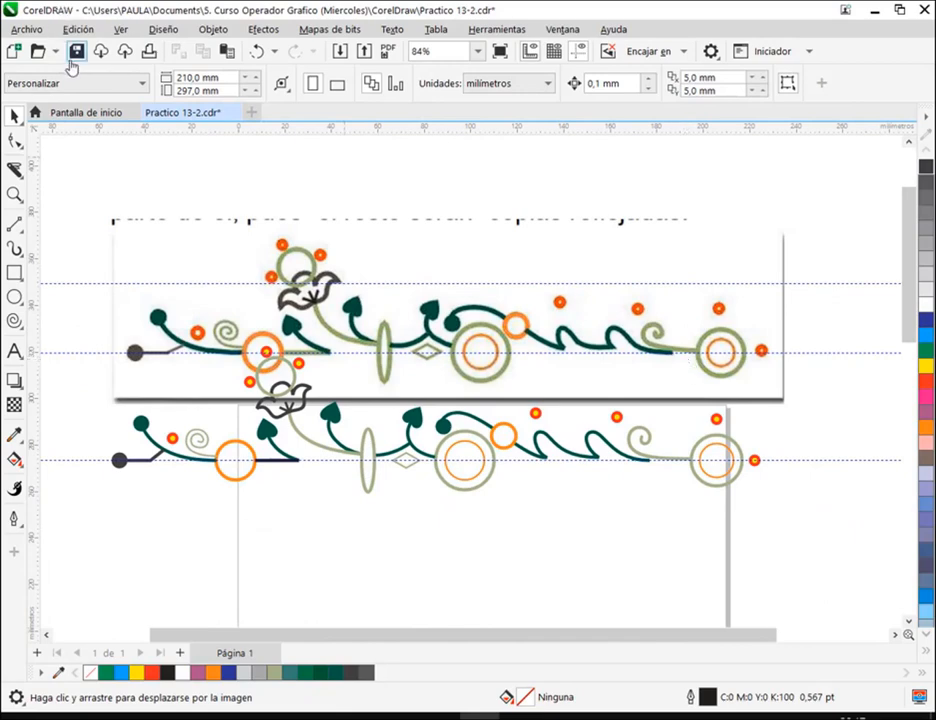
{"action": "right_click", "coordinate": [495, 295]}
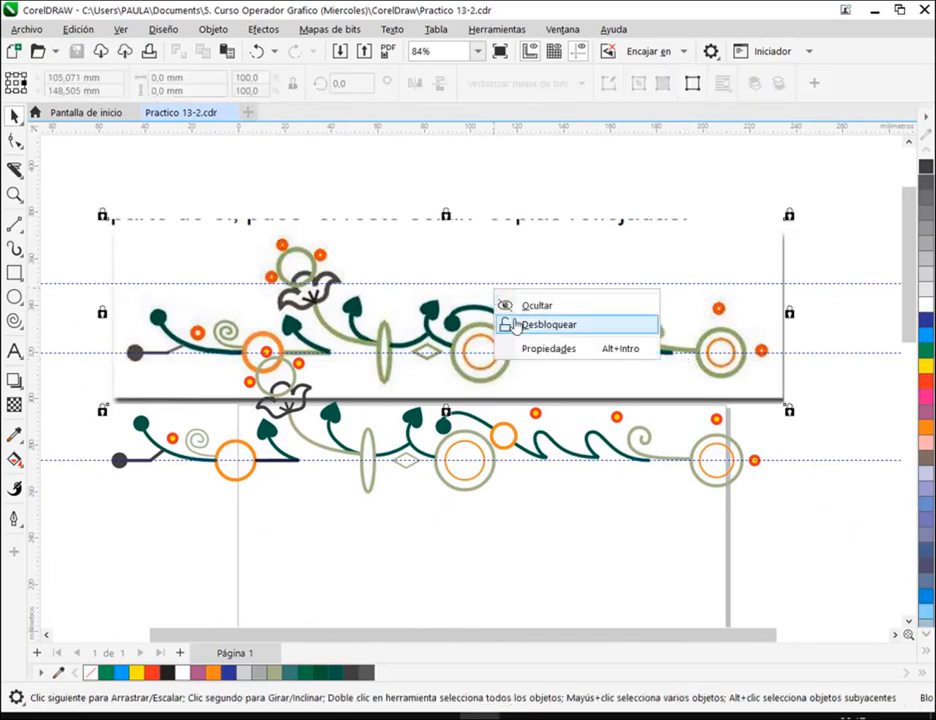
{"action": "left_click", "coordinate": [549, 324]}
{"action": "left_click_drag", "start_coordinate": [528, 250], "coordinate": [514, 190]}
{"action": "key", "text": "Delete"}
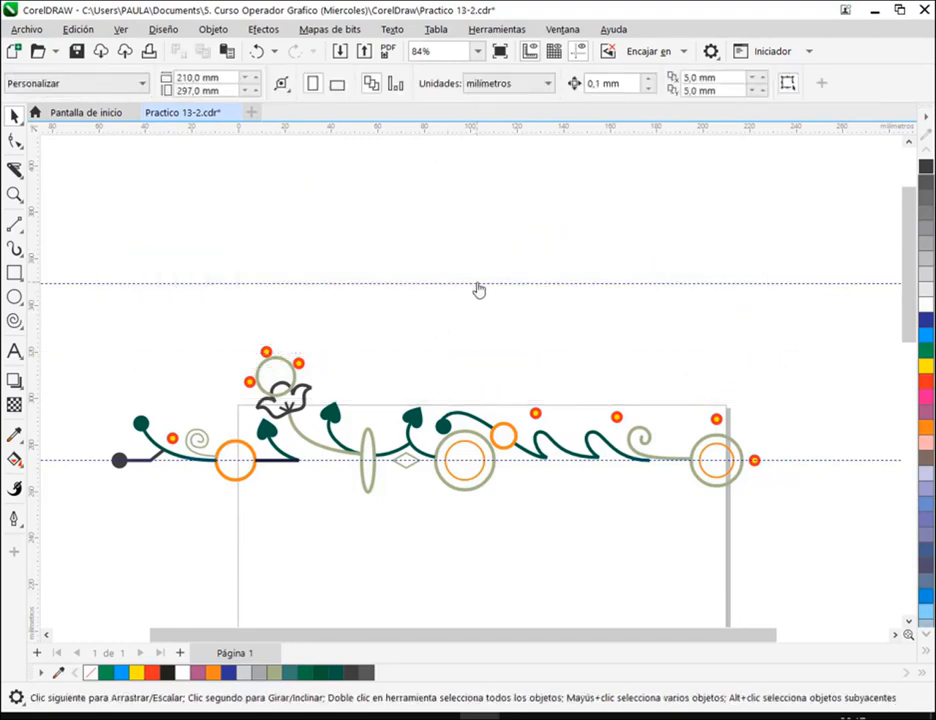
Delete the upper horizontal guideline and save the document
{"action": "left_click", "coordinate": [478, 287]}
{"action": "key", "text": "Delete"}
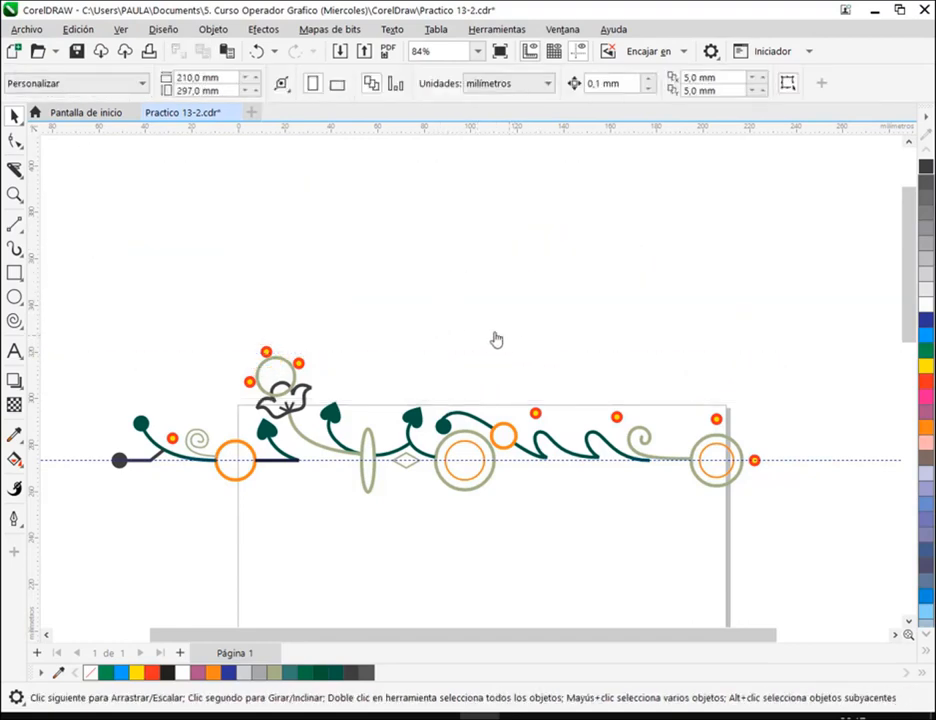
{"action": "left_click", "coordinate": [76, 51]}
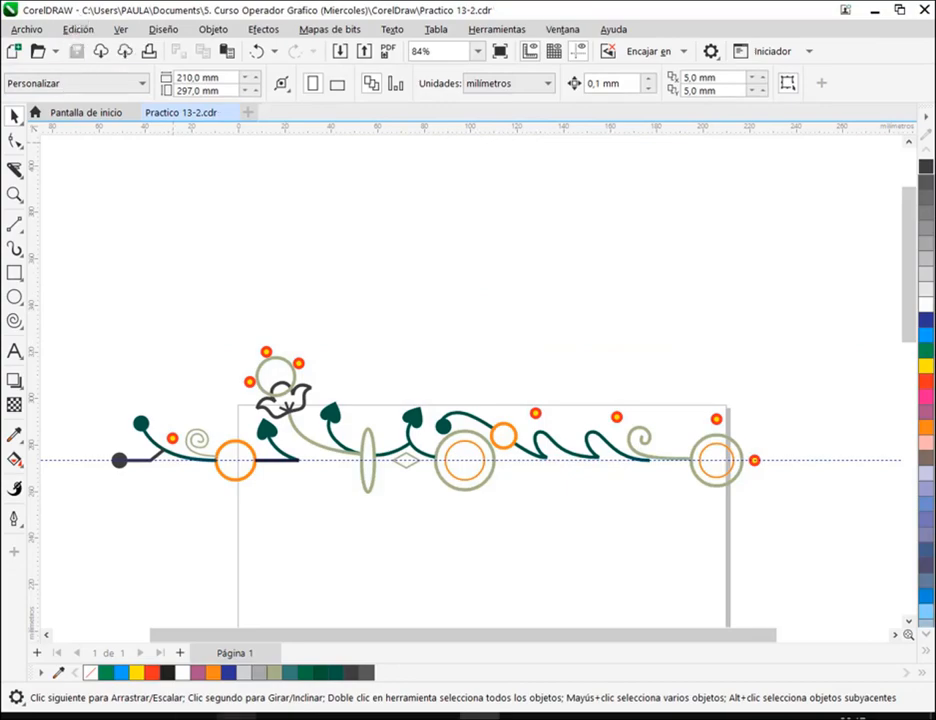
Check the call messages in Google Meet and return to CorelDRAW
{"action": "left_click", "coordinate": [160, 695]}
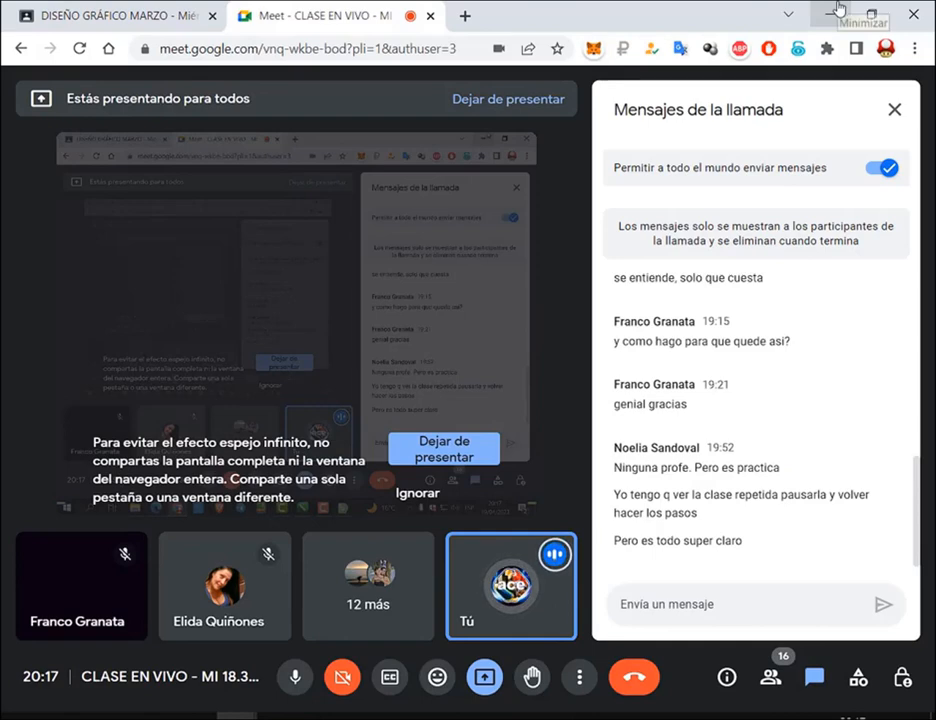
{"action": "left_click", "coordinate": [822, 14]}
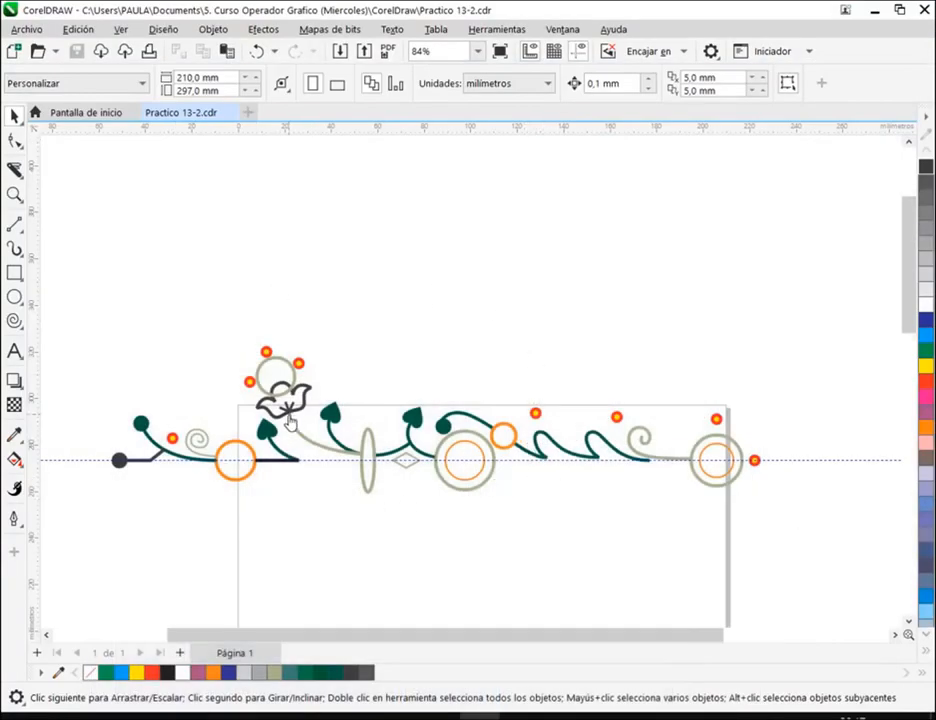
{"action": "scroll", "coordinate": [287, 421], "scroll_direction": "up", "scroll_amount": 3}
{"action": "left_click", "coordinate": [282, 408]}
{"action": "scroll", "coordinate": [284, 400], "scroll_direction": "up", "scroll_amount": 3}
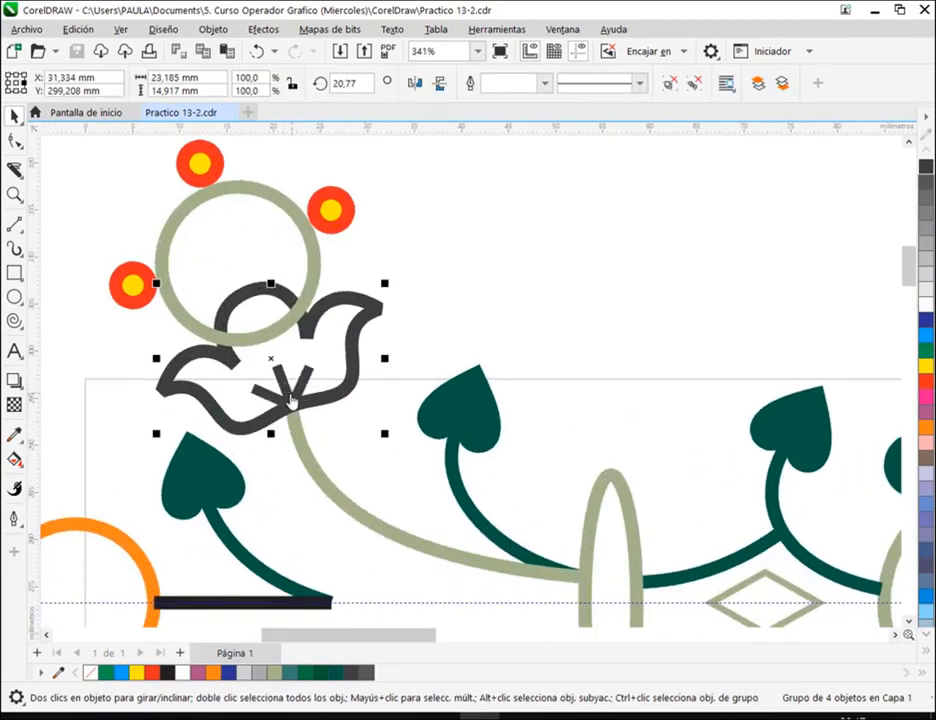
{"action": "scroll", "coordinate": [290, 395], "scroll_direction": "down", "scroll_amount": 2}
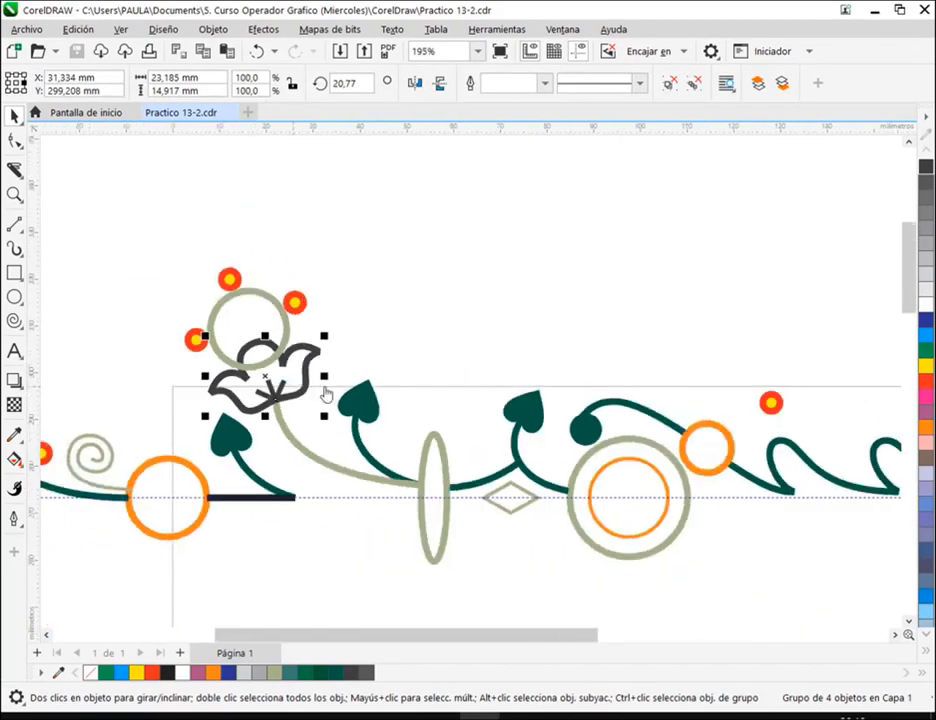
{"action": "scroll", "coordinate": [330, 390], "scroll_direction": "down", "scroll_amount": 2}
Switch to MANUAL COREL.pdf, read step 4 on page 196 about copying the created part, and return to CorelDRAW
{"action": "left_click", "coordinate": [196, 715]}
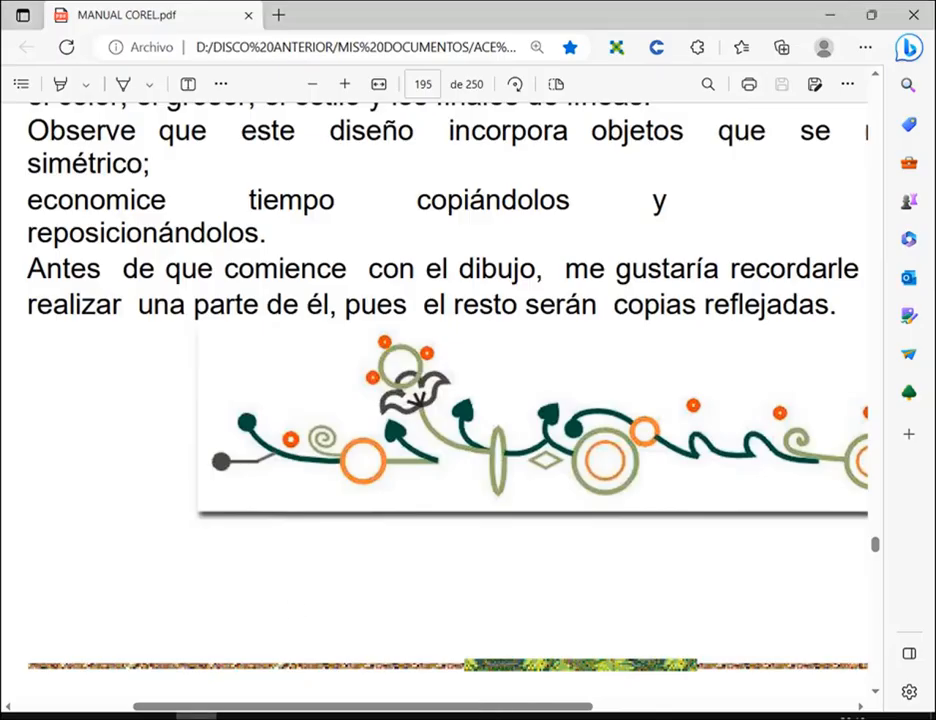
{"action": "left_click", "coordinate": [318, 84]}
{"action": "scroll", "coordinate": [324, 207], "scroll_direction": "down", "scroll_amount": 6}
{"action": "scroll", "coordinate": [745, 402], "scroll_direction": "down", "scroll_amount": 10}
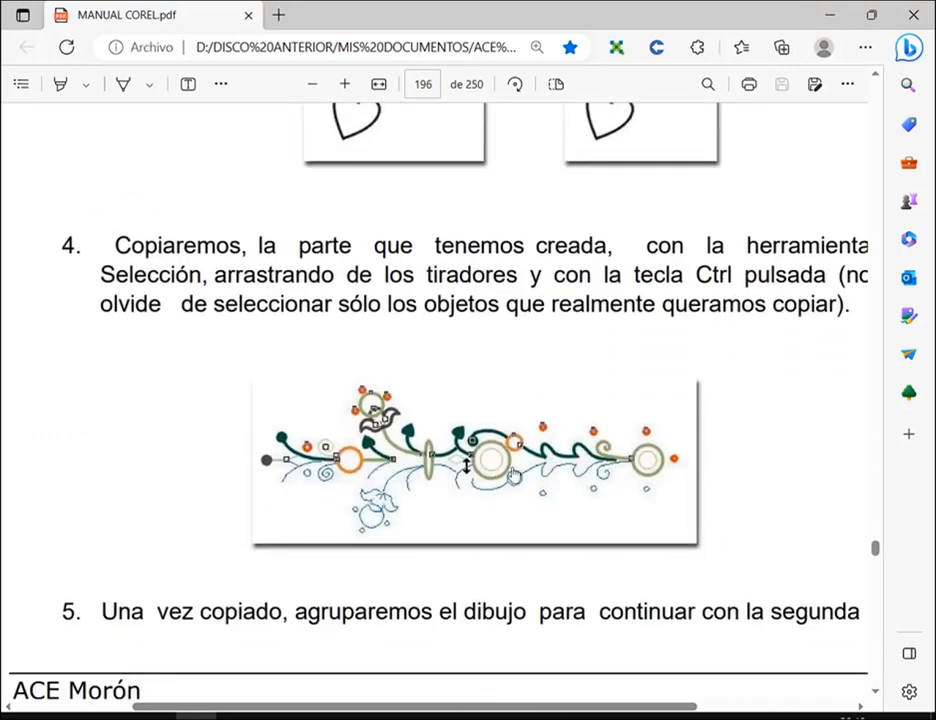
{"action": "left_click", "coordinate": [479, 716]}
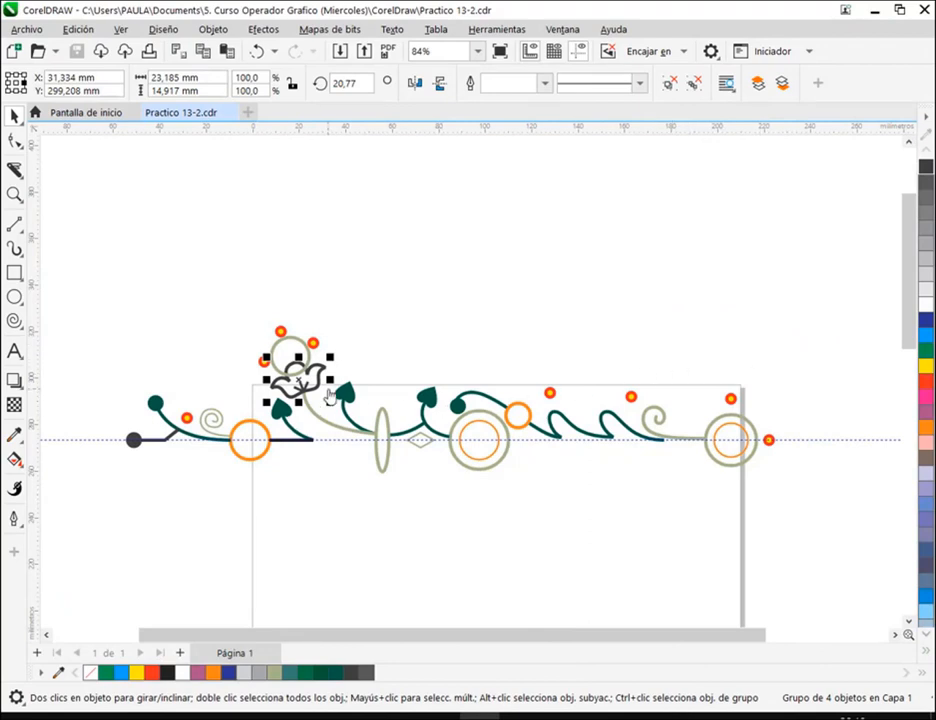
{"action": "key", "text": "alt+Tab"}
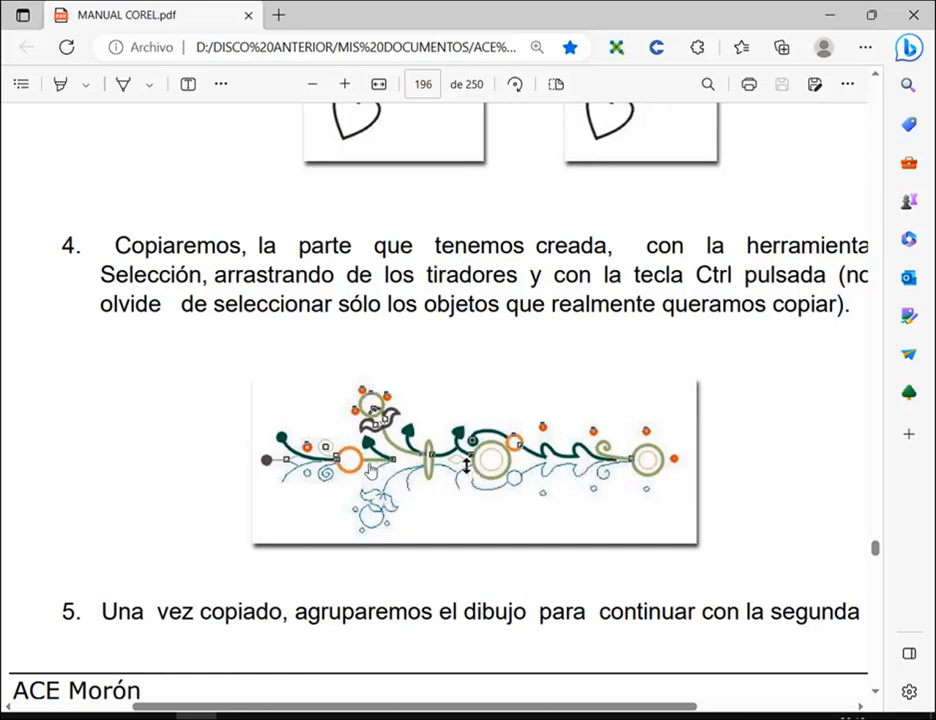
{"action": "key", "text": "alt+Tab"}
Select the ornament pieces above the centre guideline, excluding the shapes centred on it, and check the selection with a test move that is undone
{"action": "left_click_drag", "start_coordinate": [157, 300], "coordinate": [568, 418]}
{"action": "left_click_drag", "start_coordinate": [136, 282], "coordinate": [850, 450]}
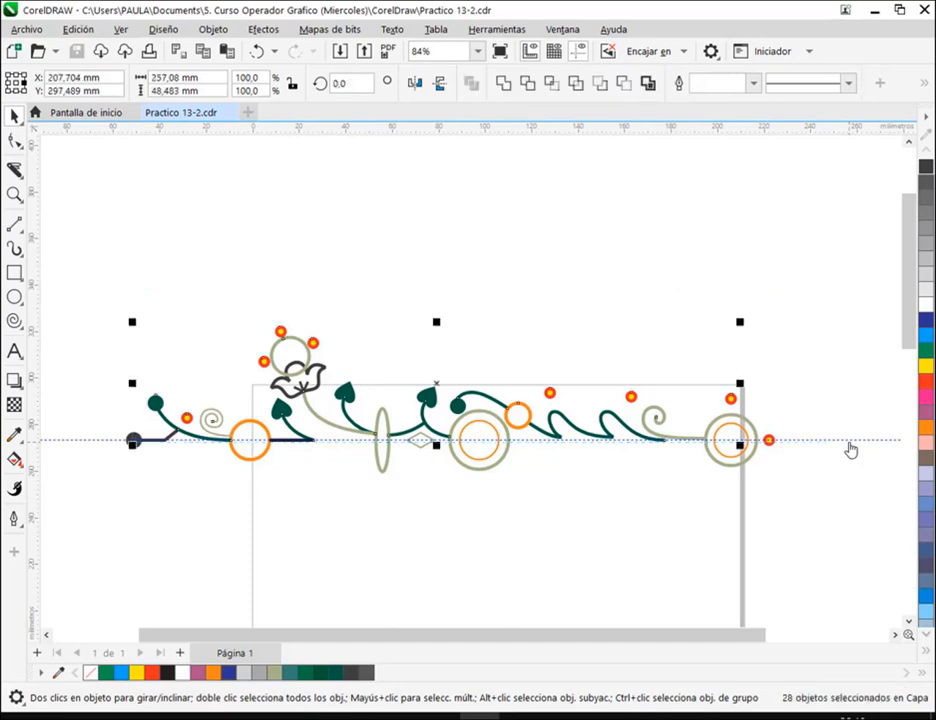
{"action": "left_click_drag", "start_coordinate": [430, 385], "coordinate": [461, 230]}
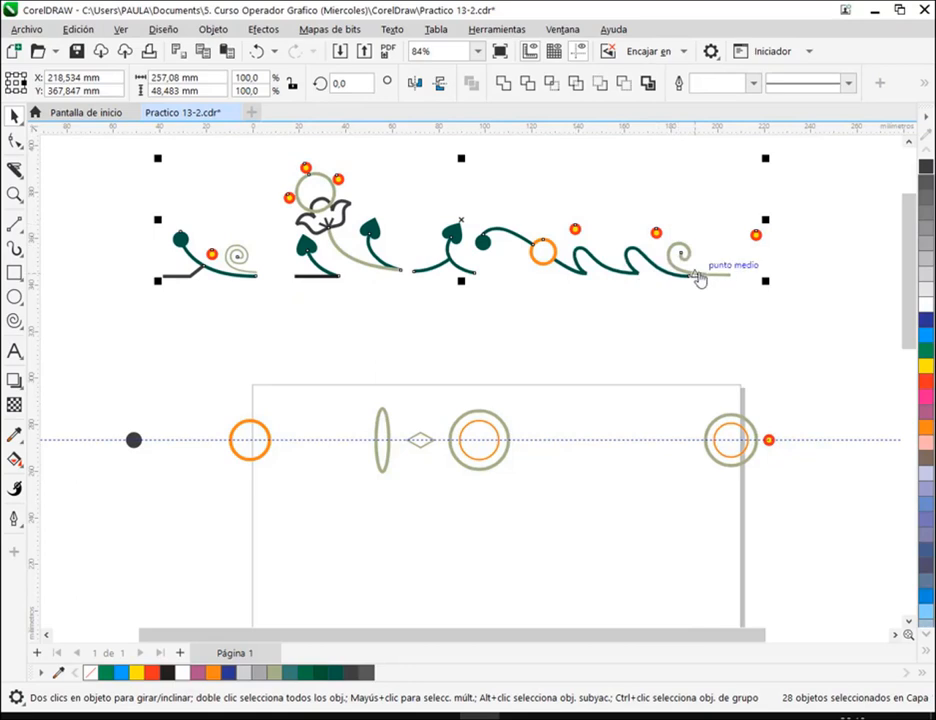
{"action": "key", "text": "ctrl+z"}
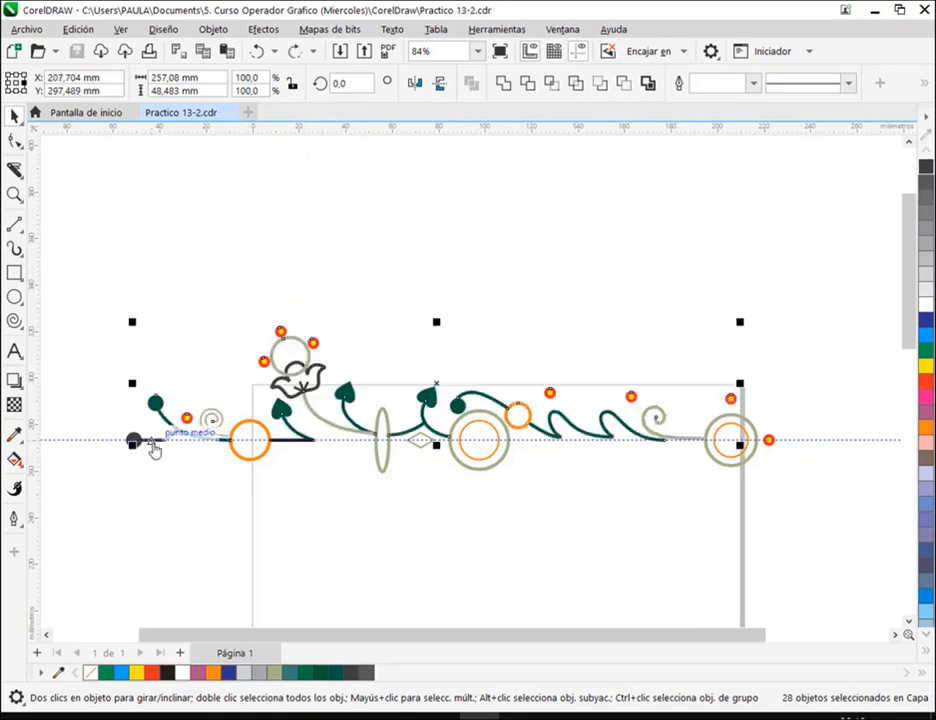
Remove the bent dark line from the selection, check it with a test move that is undone, and compare with MANUAL COREL.pdf before returning to CorelDRAW
{"action": "left_click", "coordinate": [155, 447], "text": "shift"}
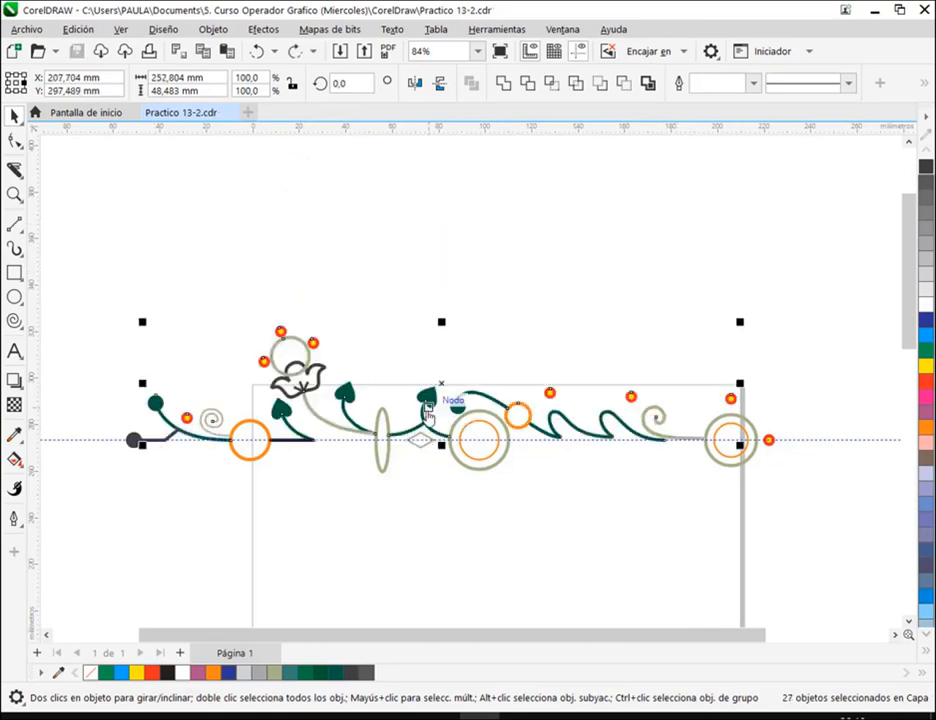
{"action": "left_click_drag", "start_coordinate": [441, 387], "coordinate": [485, 221]}
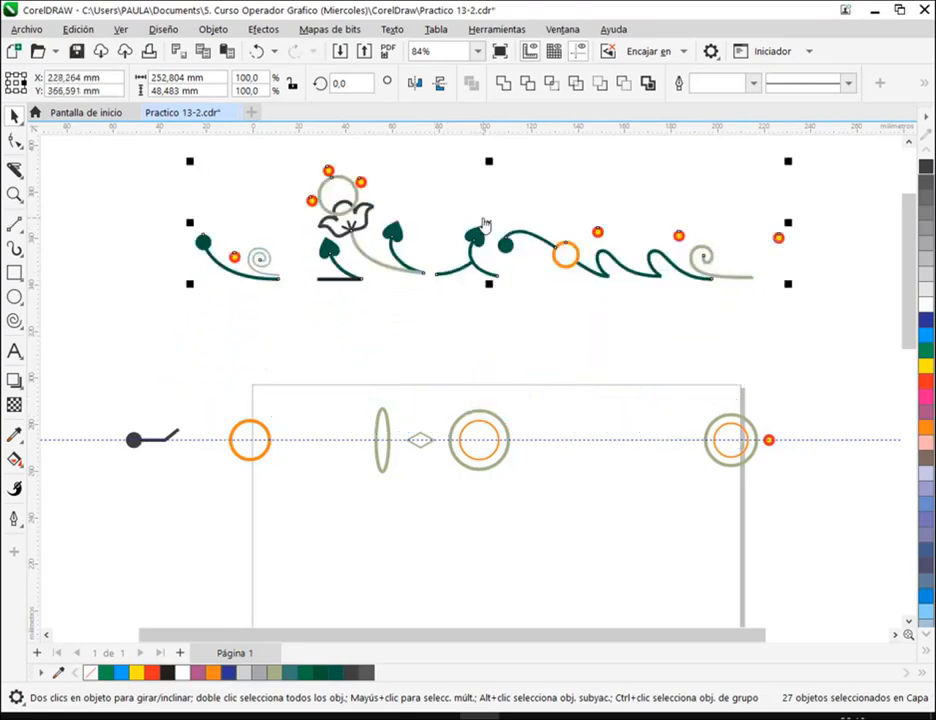
{"action": "key", "text": "ctrl+z"}
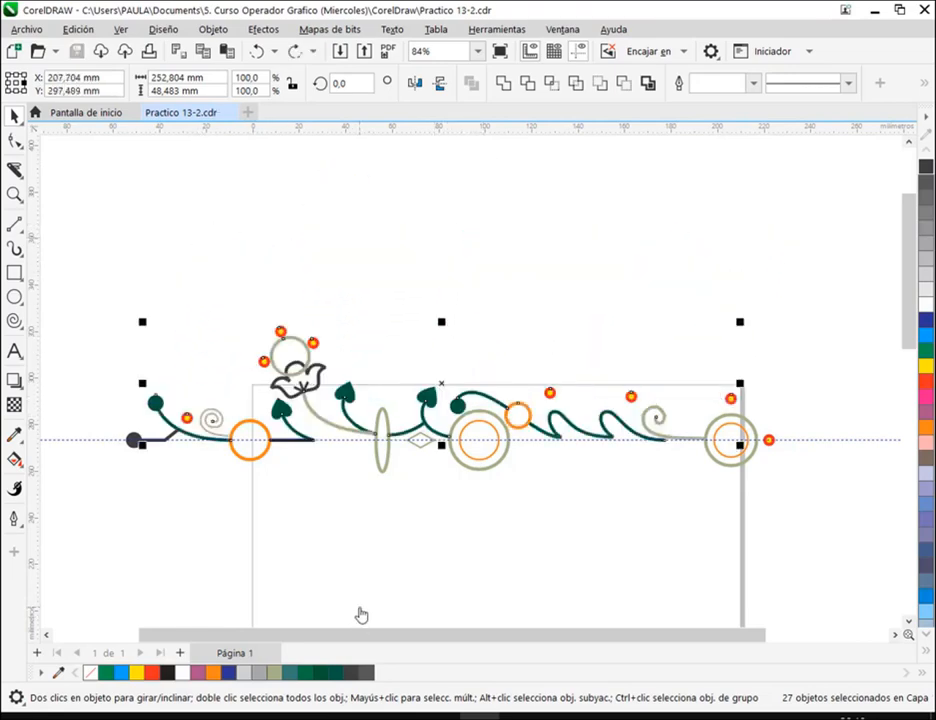
{"action": "key", "text": "alt+Tab"}
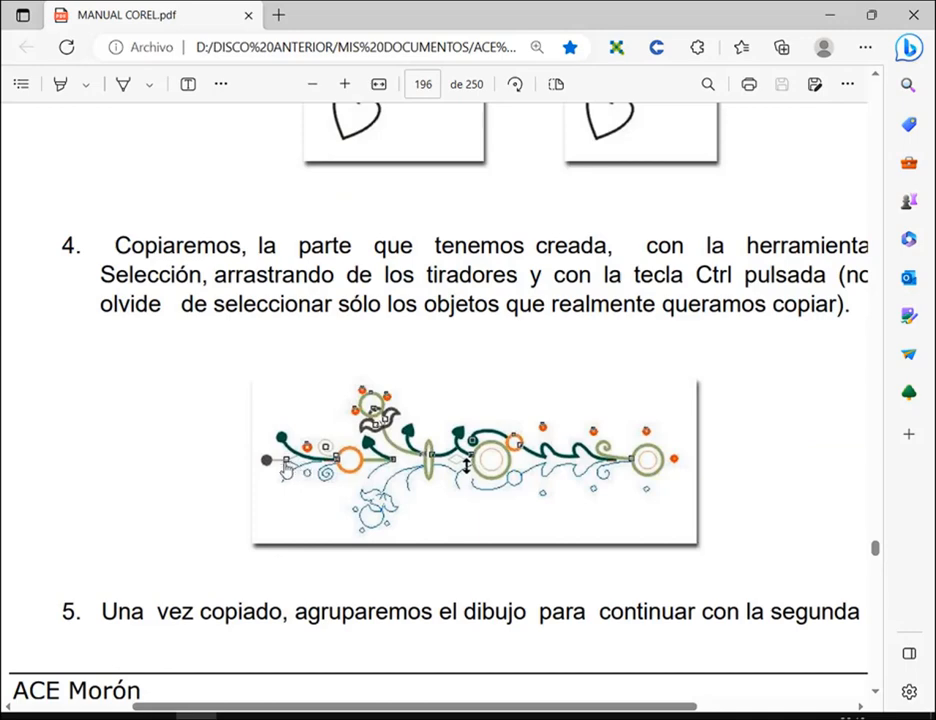
{"action": "key", "text": "alt+Tab"}
Try to break the bent dark line at its corner node with the Shape tool
{"action": "left_click", "coordinate": [133, 505]}
{"action": "scroll", "coordinate": [154, 434], "scroll_direction": "up", "scroll_amount": 4}
{"action": "left_click", "coordinate": [250, 440]}
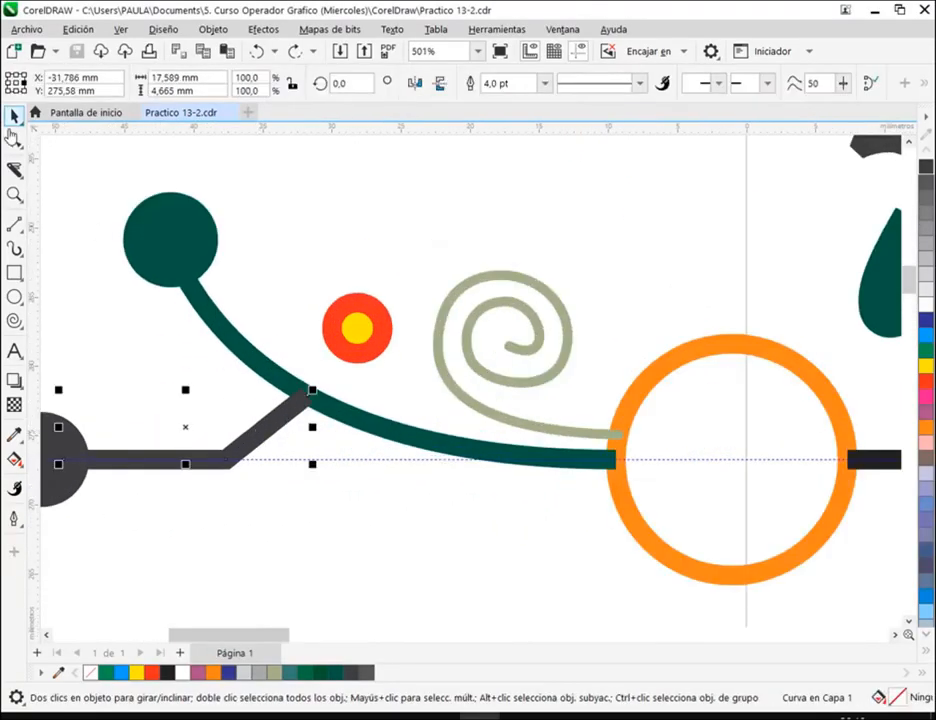
{"action": "left_click", "coordinate": [14, 141]}
{"action": "left_click", "coordinate": [228, 462]}
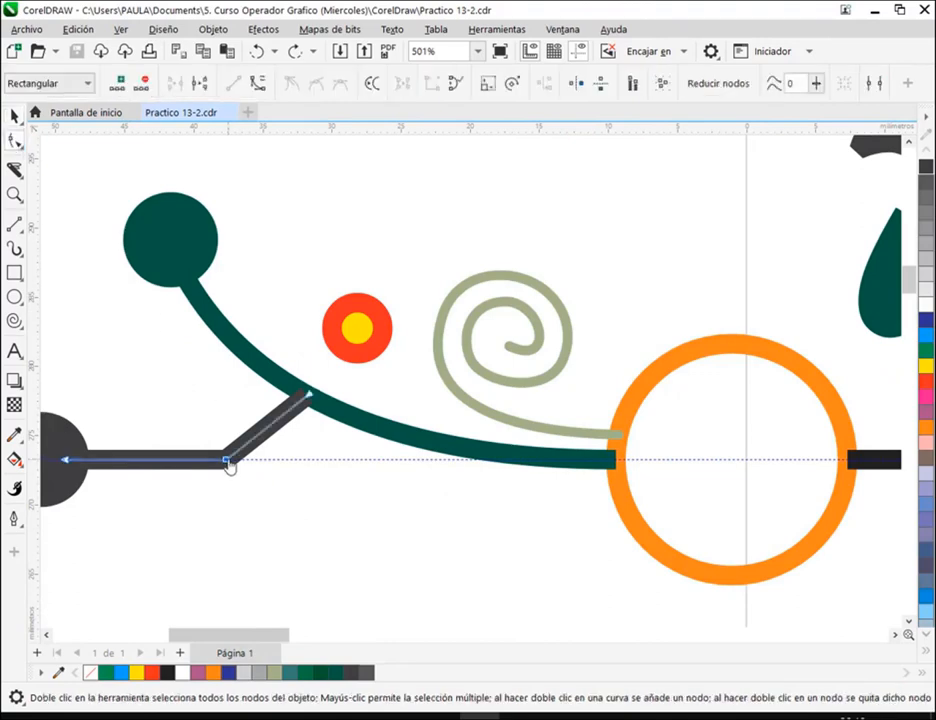
{"action": "left_click", "coordinate": [198, 86]}
{"action": "left_click", "coordinate": [15, 116]}
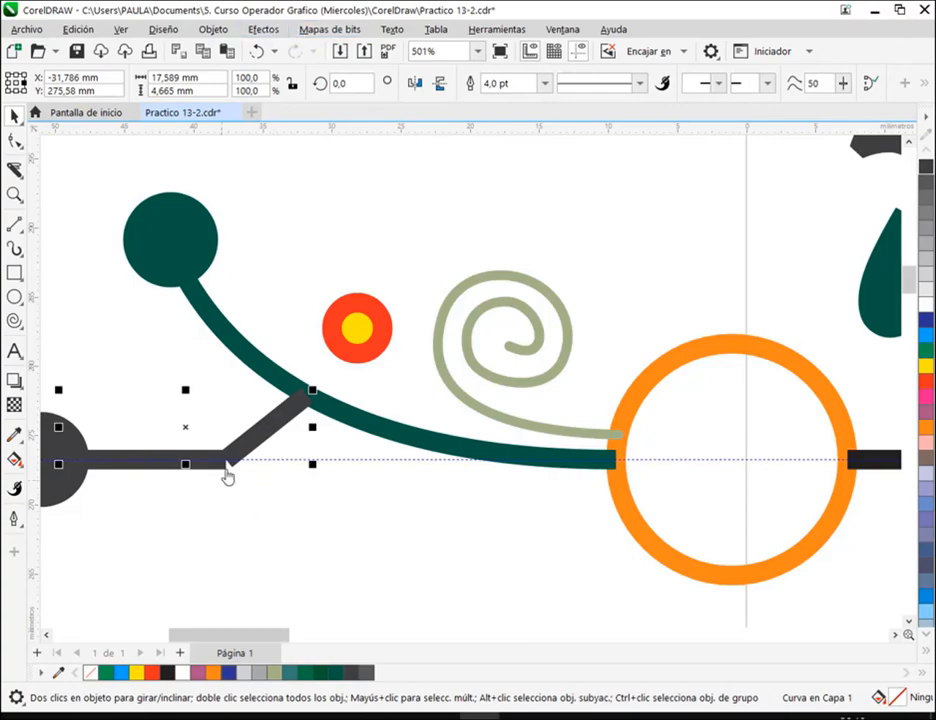
Switch to MANUAL COREL.pdf, examine the finished mirrored ornament on page 197, and return to CorelDRAW
{"action": "key", "text": "alt+Tab"}
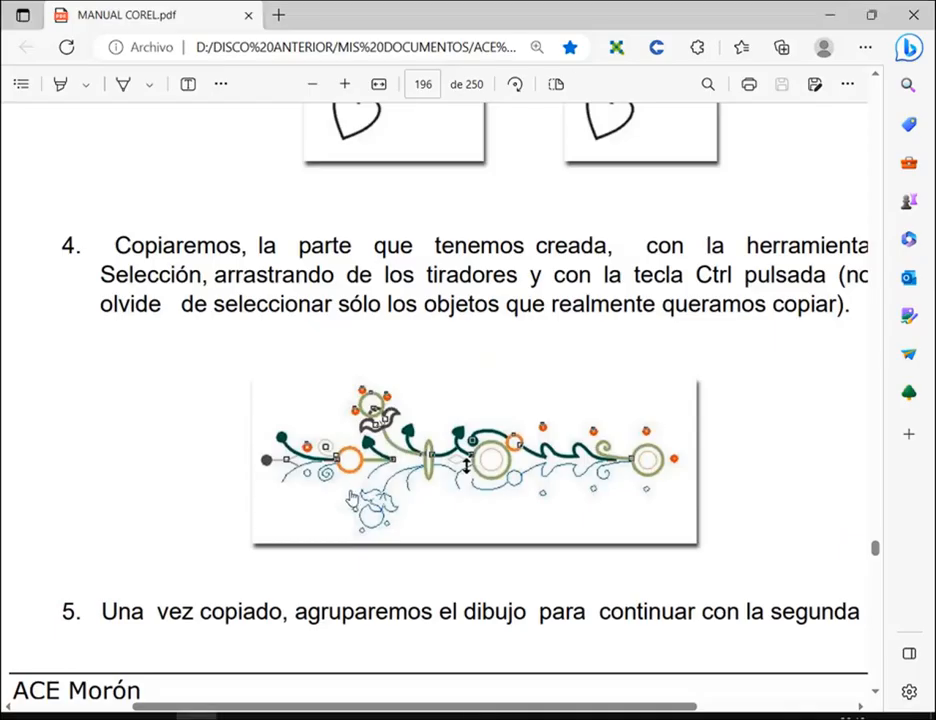
{"action": "scroll", "coordinate": [410, 496], "scroll_direction": "down", "scroll_amount": 5}
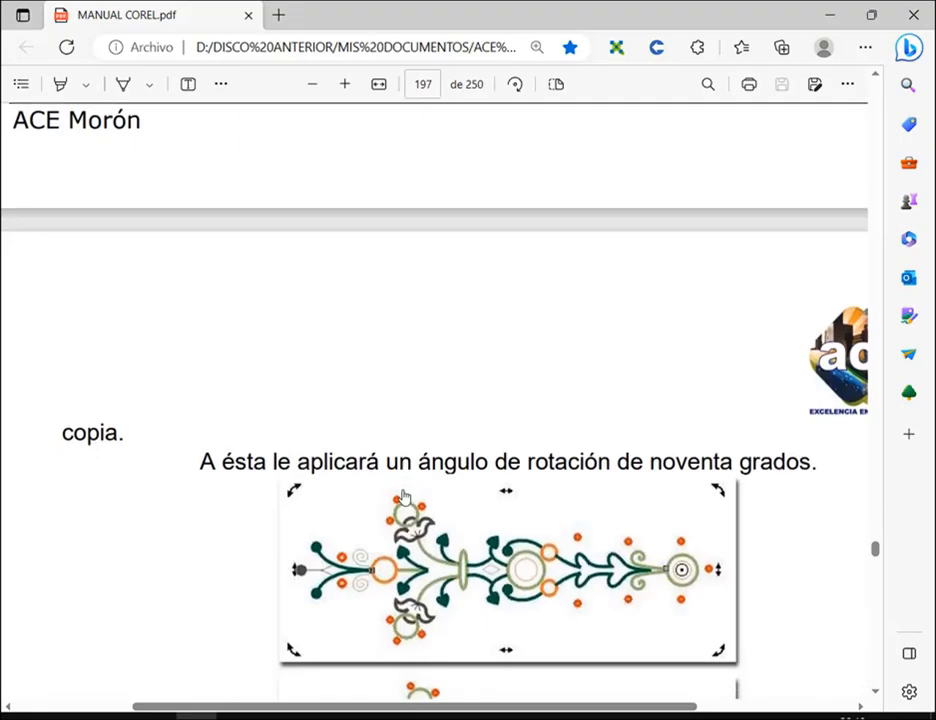
{"action": "key", "text": "alt+Tab"}
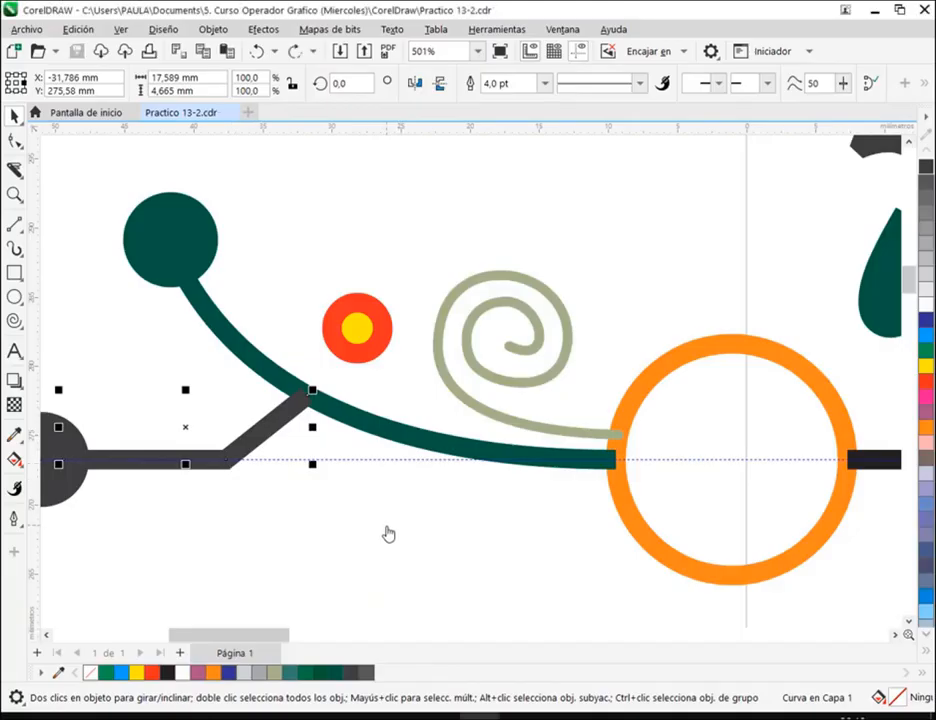
Select all ornament pieces lying above the centre guideline, including the bent dark line, and check the selection with a test move
{"action": "left_click", "coordinate": [389, 533]}
{"action": "scroll", "coordinate": [392, 516], "scroll_direction": "down", "scroll_amount": 7}
{"action": "left_click_drag", "start_coordinate": [537, 534], "coordinate": [364, 432]}
{"action": "scroll", "coordinate": [428, 422], "scroll_direction": "up", "scroll_amount": 1}
{"action": "left_click_drag", "start_coordinate": [98, 210], "coordinate": [815, 334]}
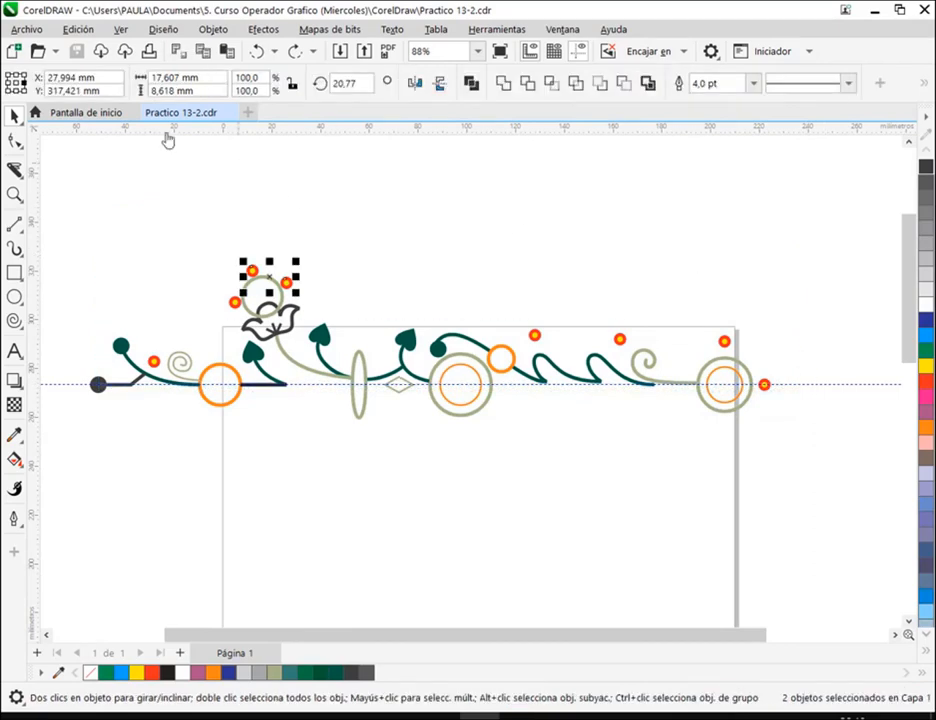
{"action": "left_click", "coordinate": [120, 29]}
{"action": "mouse_move", "coordinate": [211, 443]}
{"action": "left_click", "coordinate": [360, 300]}
{"action": "left_click_drag", "start_coordinate": [84, 172], "coordinate": [833, 392]}
{"action": "left_click_drag", "start_coordinate": [404, 339], "coordinate": [432, 244]}
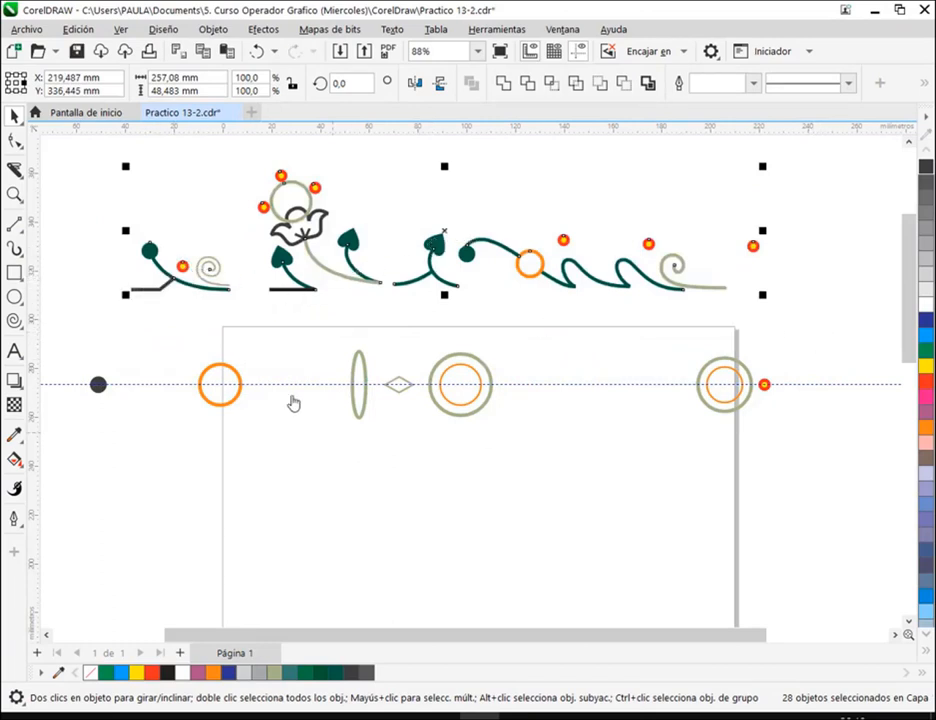
Exclude the straight dark line beside the orange circle from the selection, check with a test move, and undo that move
{"action": "left_click_drag", "start_coordinate": [288, 293], "coordinate": [260, 390]}
{"action": "left_click", "coordinate": [259, 385], "text": "shift"}
{"action": "left_click_drag", "start_coordinate": [415, 330], "coordinate": [438, 237]}
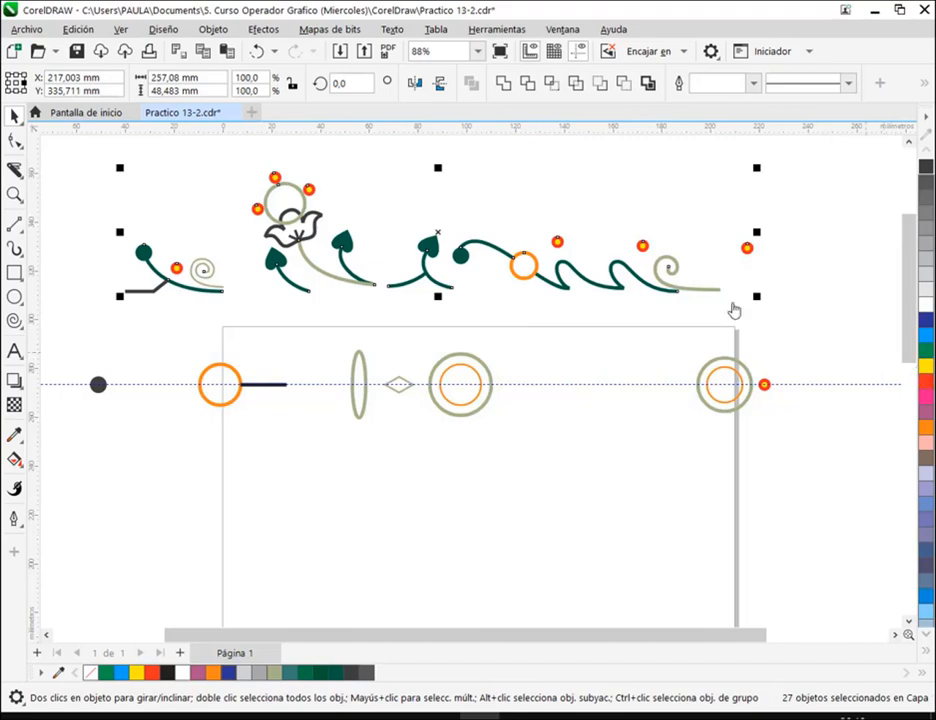
{"action": "key", "text": "ctrl+z"}
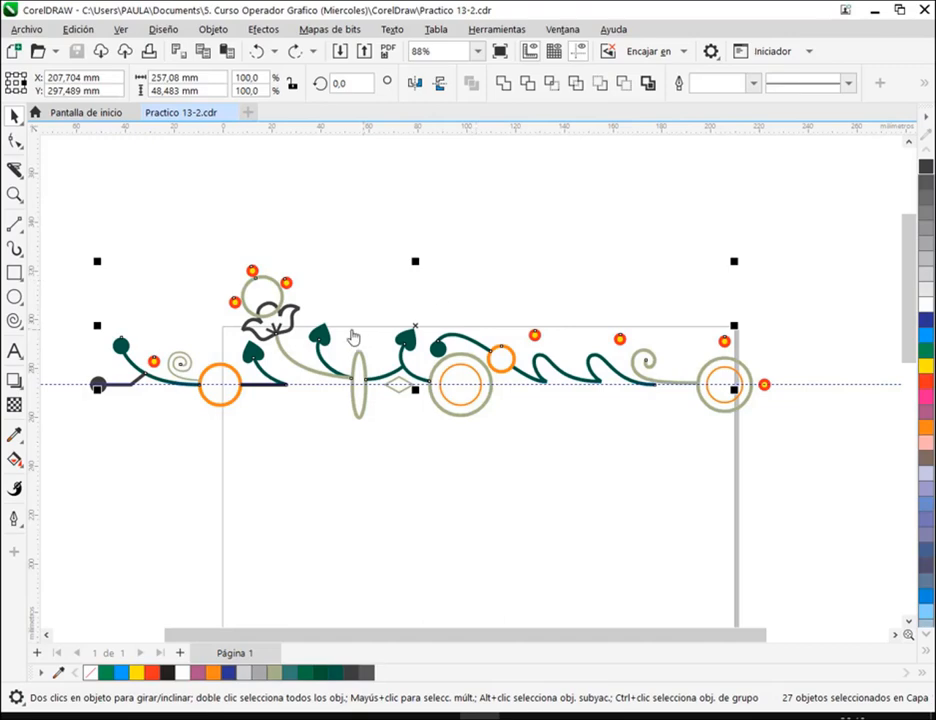
Group the selected upper ornament pieces and clear the selection
{"action": "right_click", "coordinate": [270, 298]}
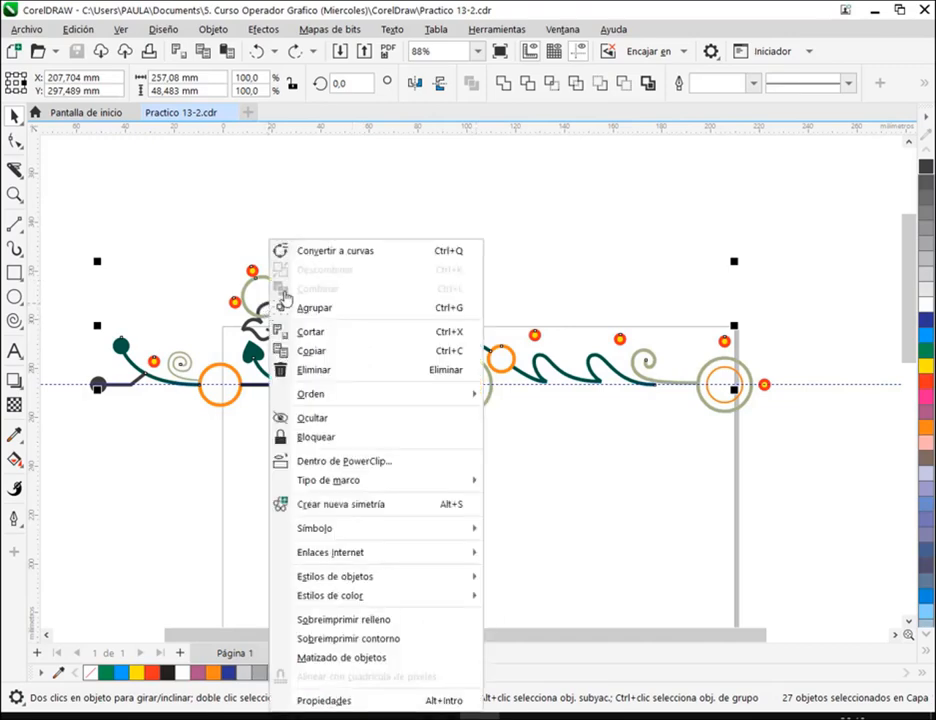
{"action": "left_click", "coordinate": [302, 308]}
{"action": "left_click", "coordinate": [494, 444]}
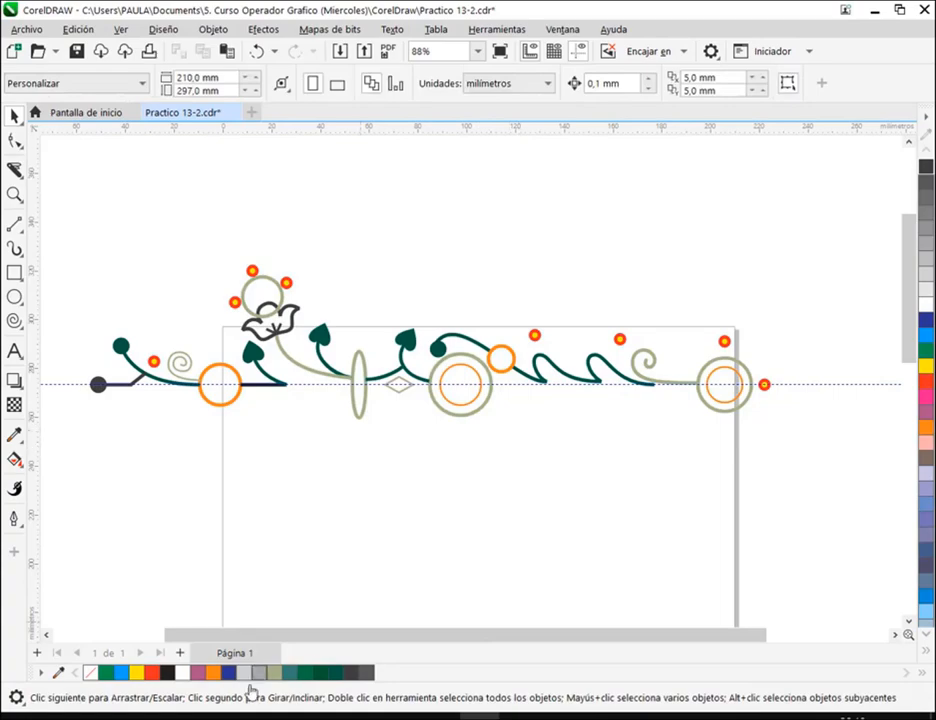
Switch to MANUAL COREL.pdf, check the copying illustration of step 4 on page 196, and return to CorelDRAW
{"action": "left_click", "coordinate": [196, 716]}
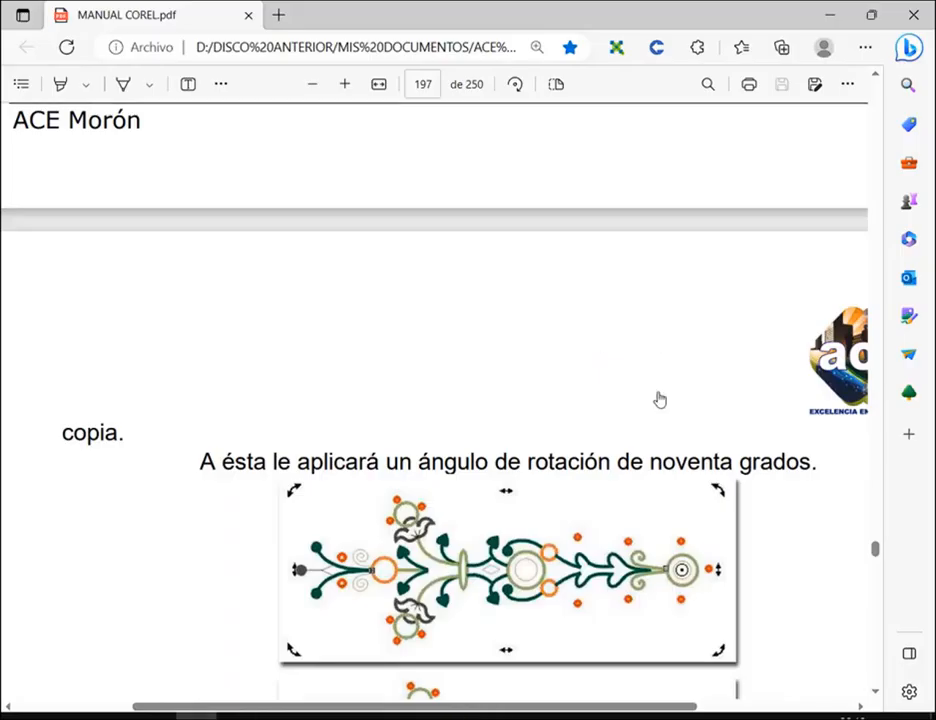
{"action": "scroll", "coordinate": [556, 480], "scroll_direction": "up", "scroll_amount": 5}
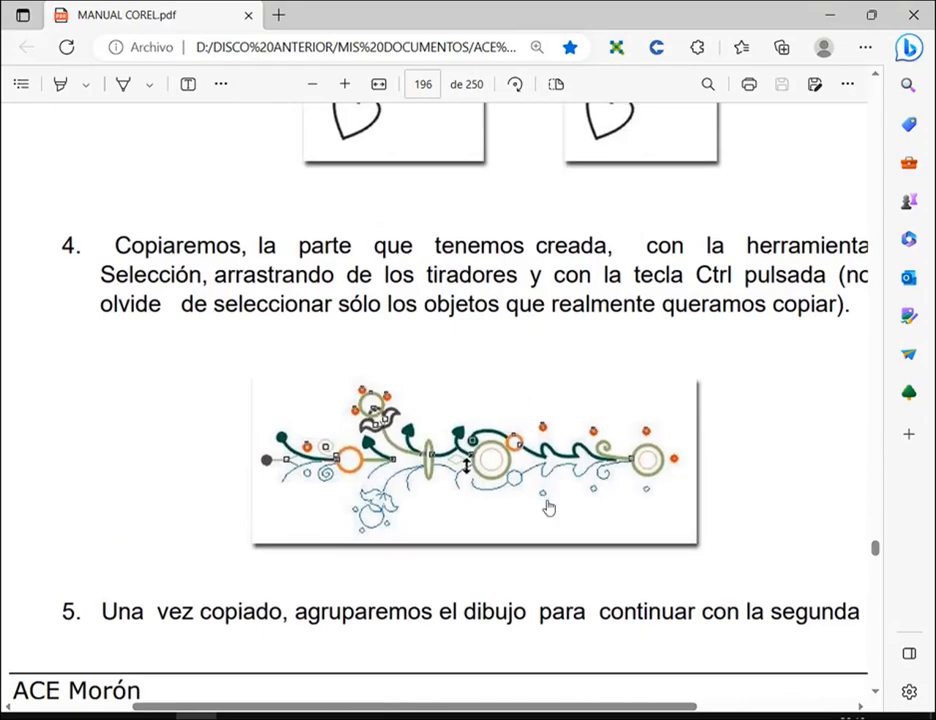
{"action": "key", "text": "alt+Tab"}
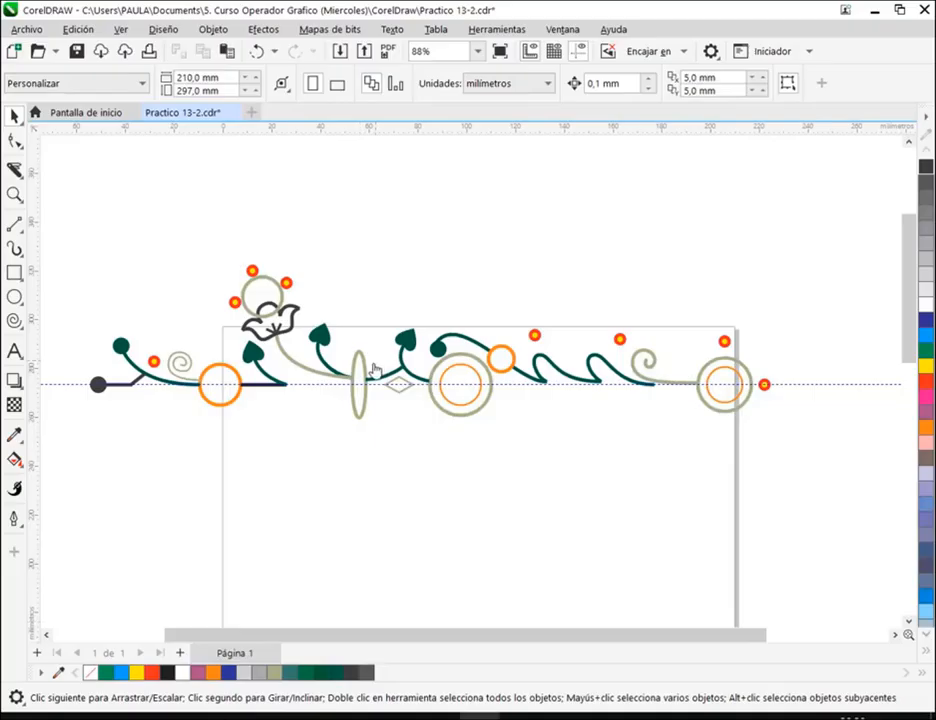
Create a mirrored copy of the grouped pieces below the centre guideline, and delete that copy
{"action": "left_click", "coordinate": [284, 292]}
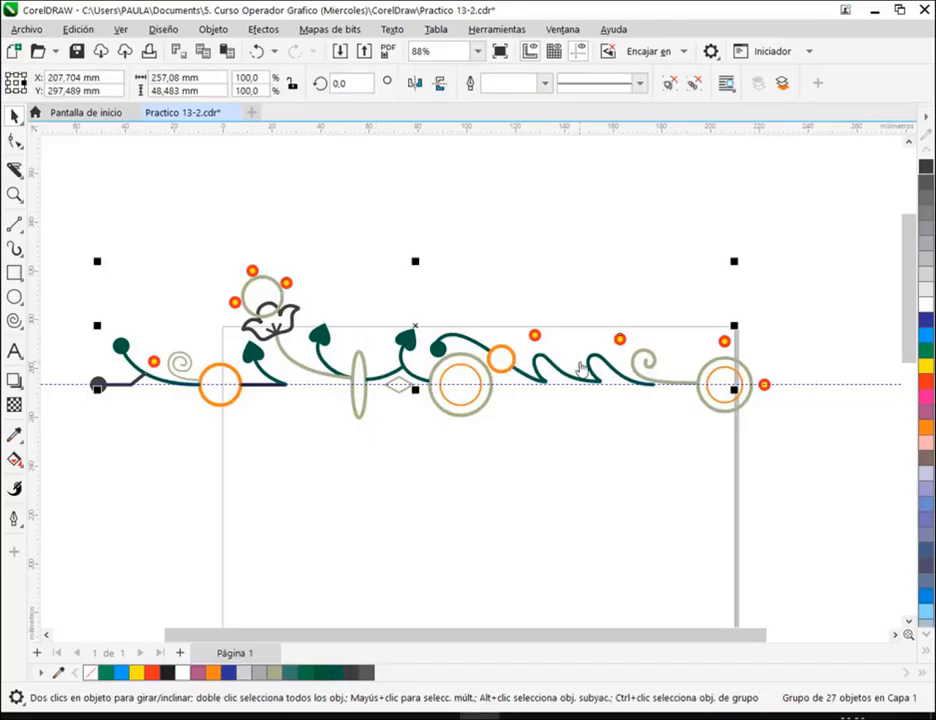
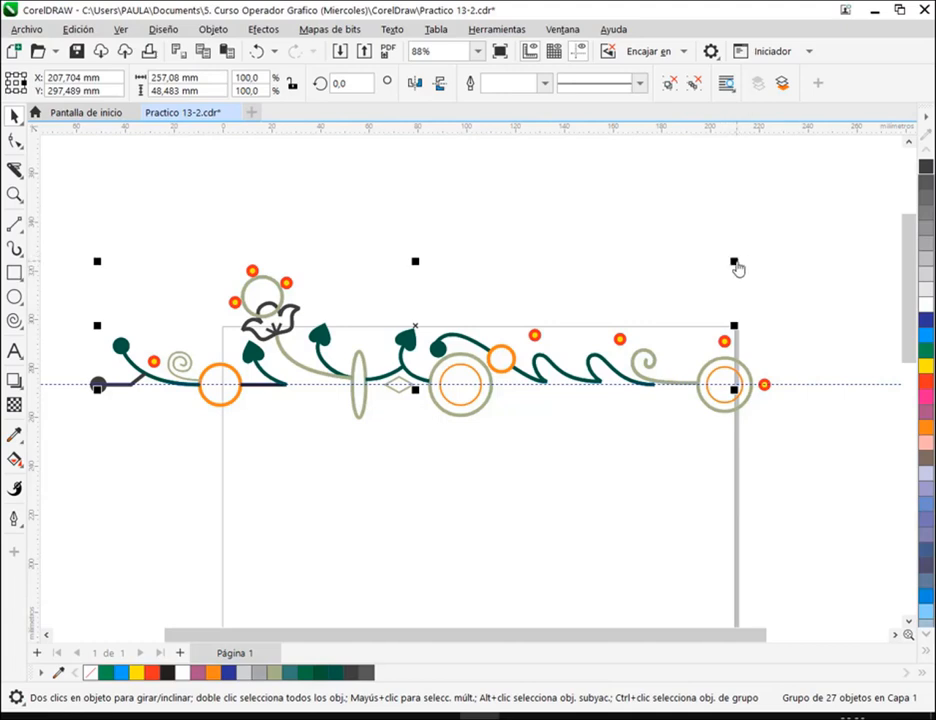
{"action": "left_click_drag", "start_coordinate": [735, 263], "coordinate": [837, 451]}
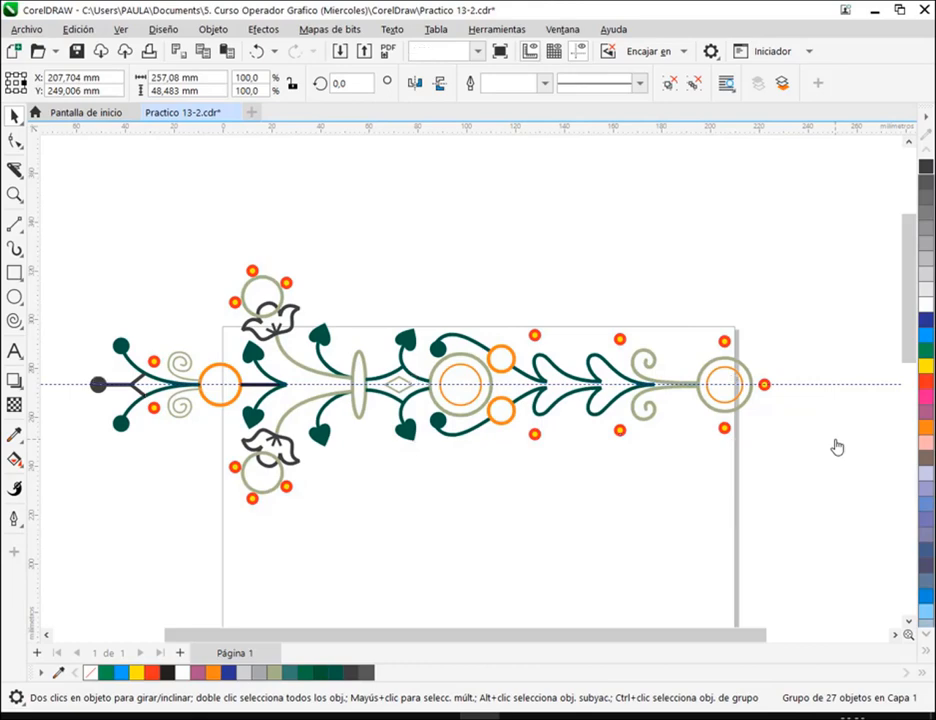
{"action": "left_click", "coordinate": [835, 446]}
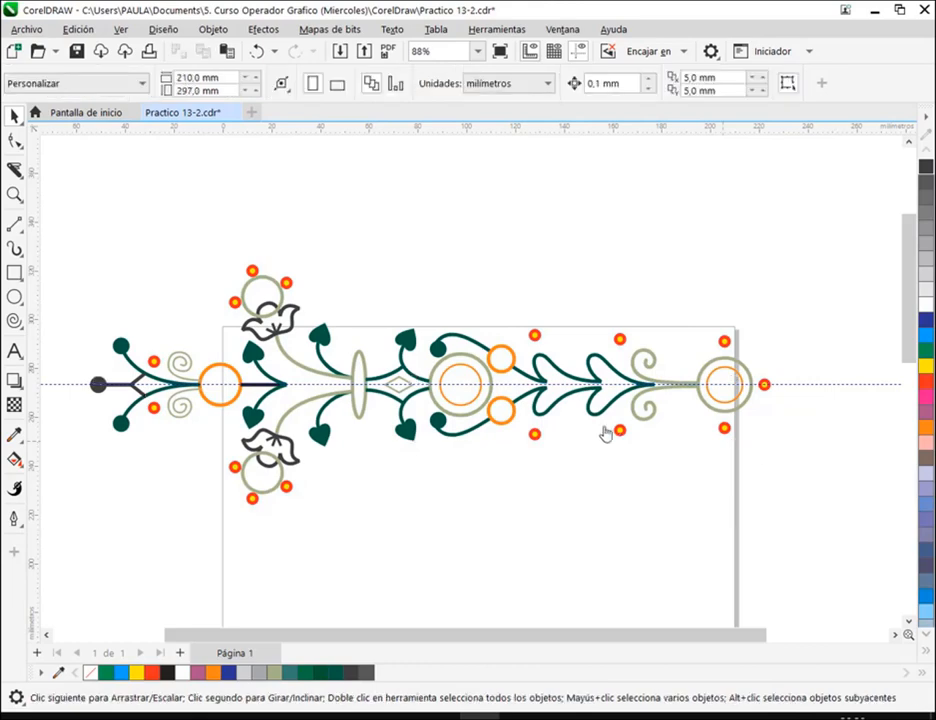
{"action": "left_click", "coordinate": [287, 422]}
{"action": "key", "text": "Delete"}
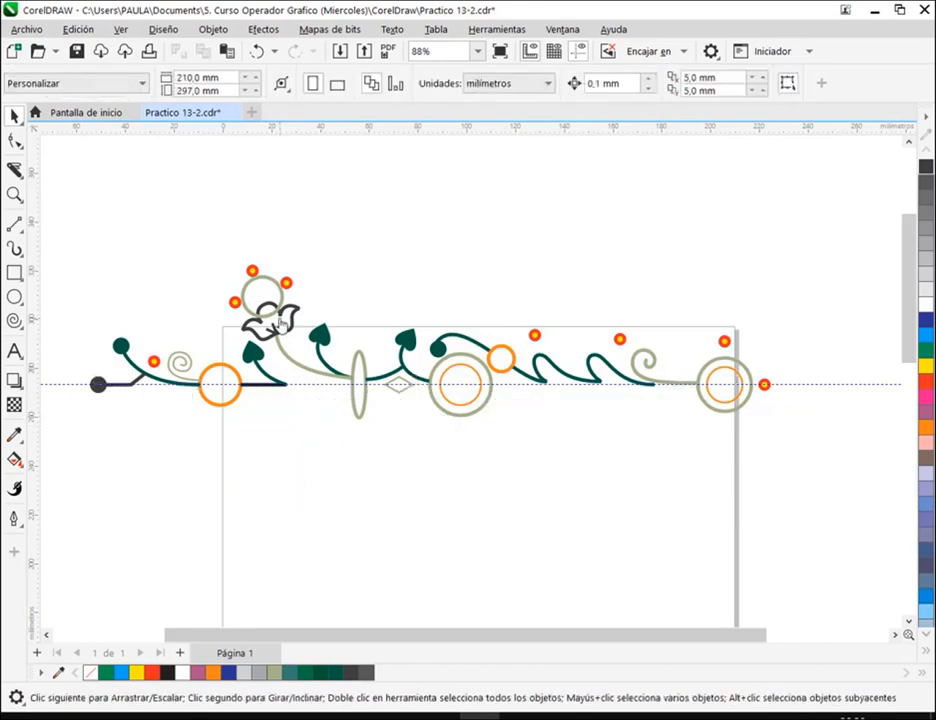
Set the group's reference point to bottom centre, mirror a copy vertically below the guideline, and undo the copy
{"action": "left_click", "coordinate": [278, 318]}
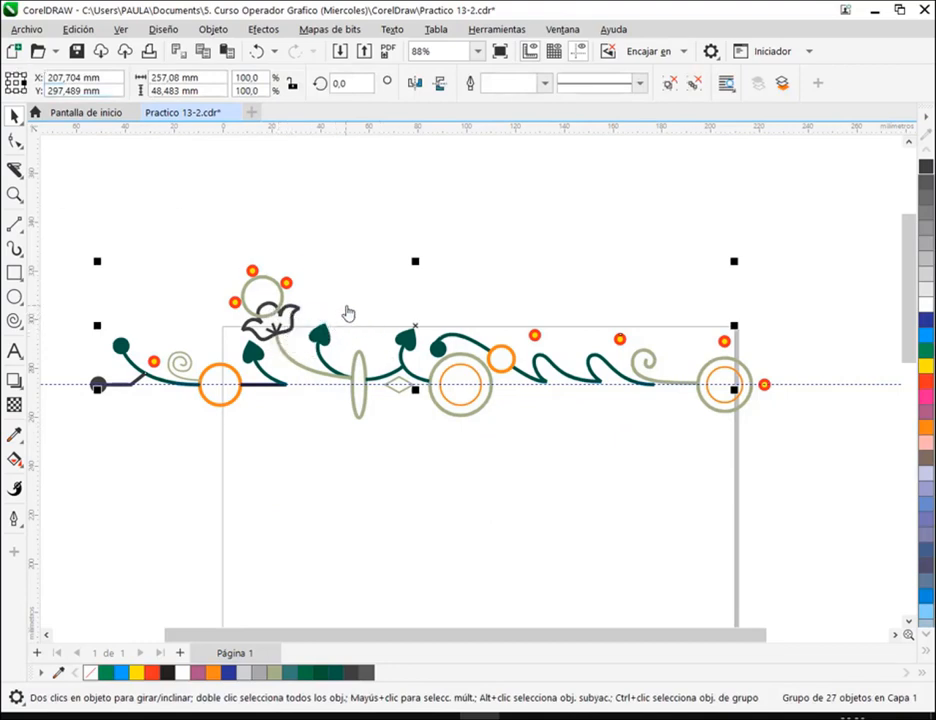
{"action": "mouse_move", "coordinate": [401, 380]}
{"action": "left_mouse_down"}
{"action": "mouse_move", "coordinate": [422, 413]}
{"action": "mouse_move", "coordinate": [412, 435]}
{"action": "mouse_move", "coordinate": [418, 401]}
{"action": "left_mouse_up"}
{"action": "left_click", "coordinate": [9, 88]}
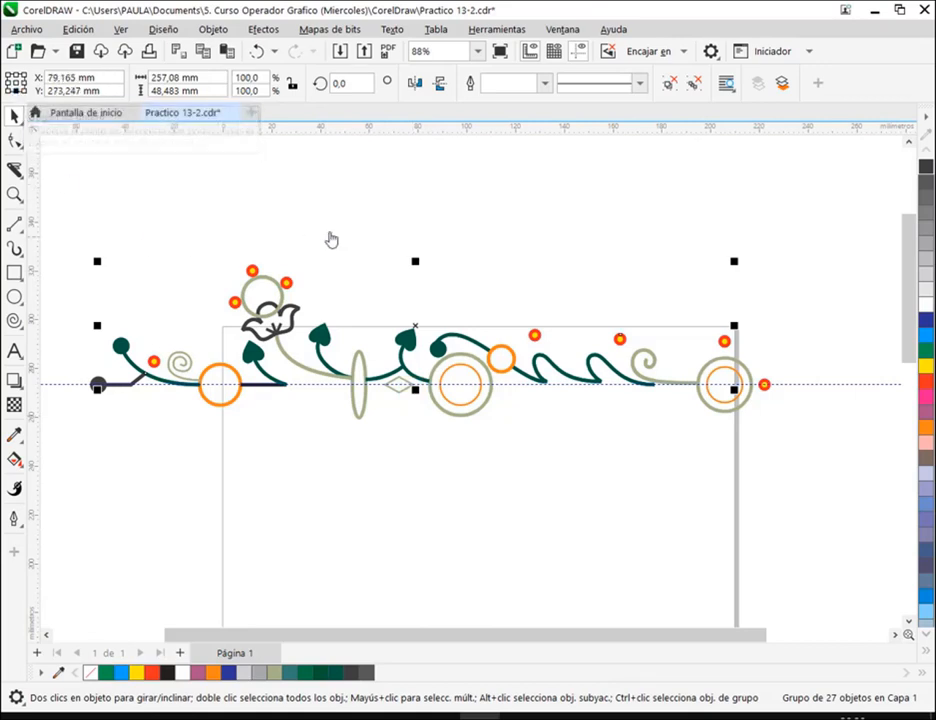
{"action": "left_click", "coordinate": [440, 85]}
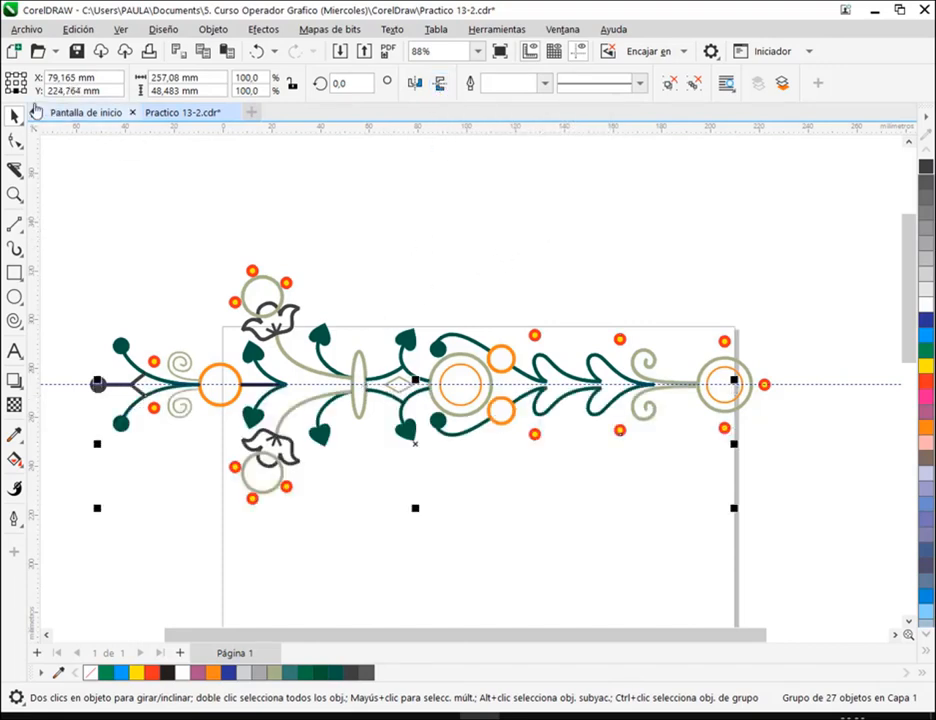
{"action": "left_click", "coordinate": [16, 83]}
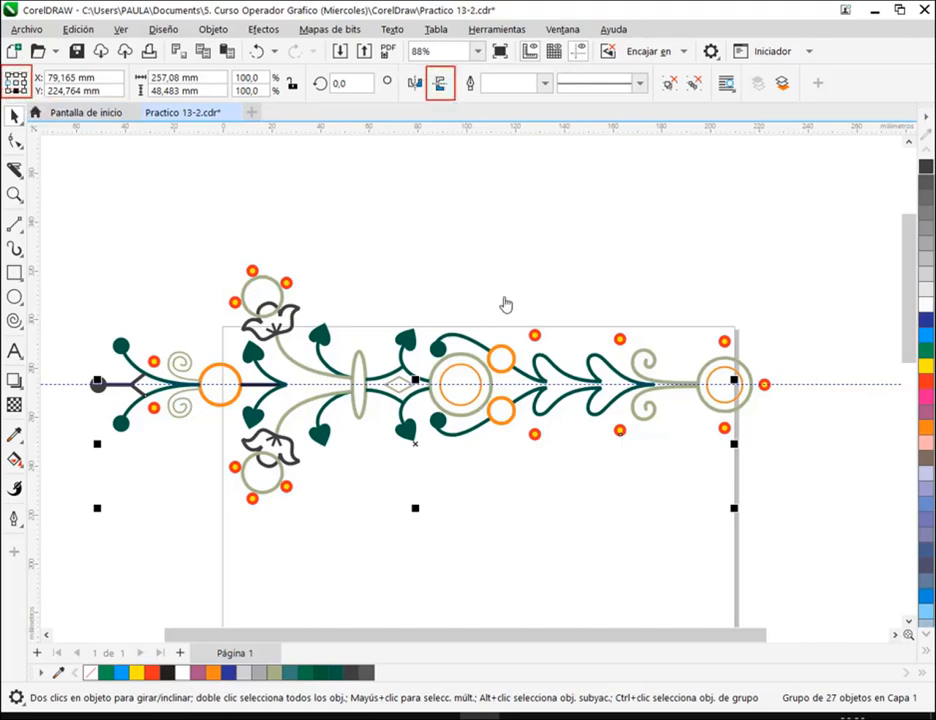
{"action": "key", "text": "ctrl+z"}
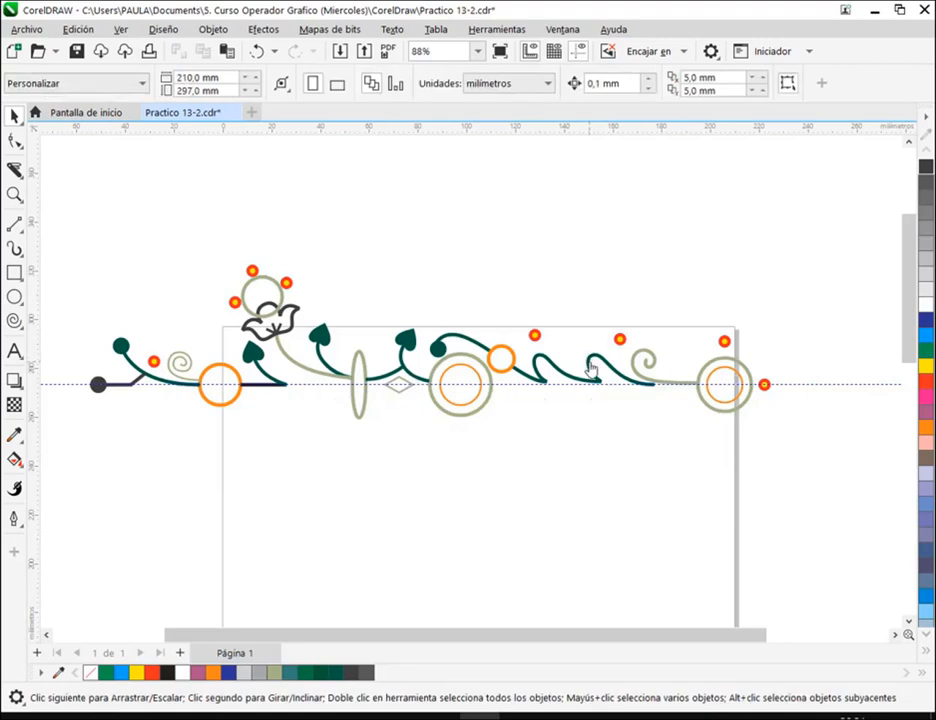
Mirror a copy of the grouped upper pieces below the centre guideline to complete the ornament
{"action": "left_click", "coordinate": [590, 368]}
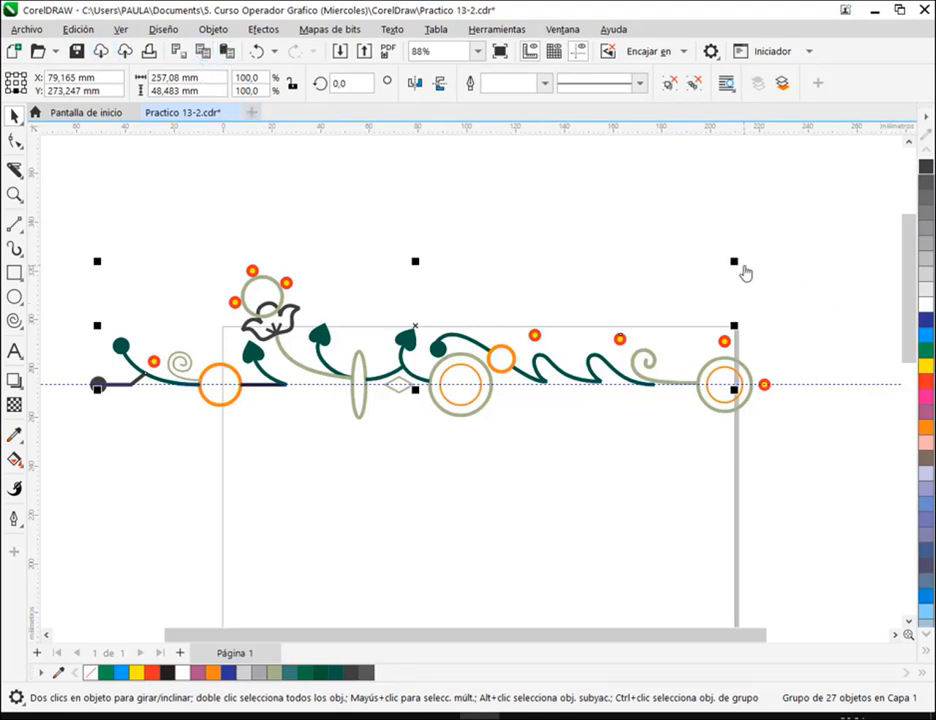
{"action": "left_click_drag", "start_coordinate": [735, 267], "coordinate": [772, 467]}
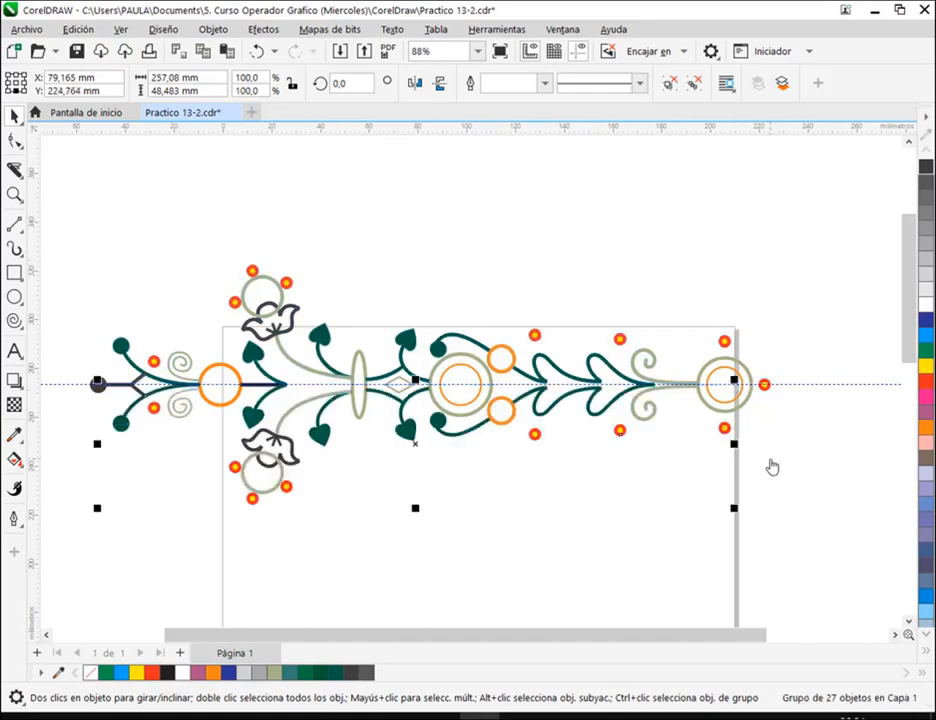
{"action": "left_click", "coordinate": [745, 515]}
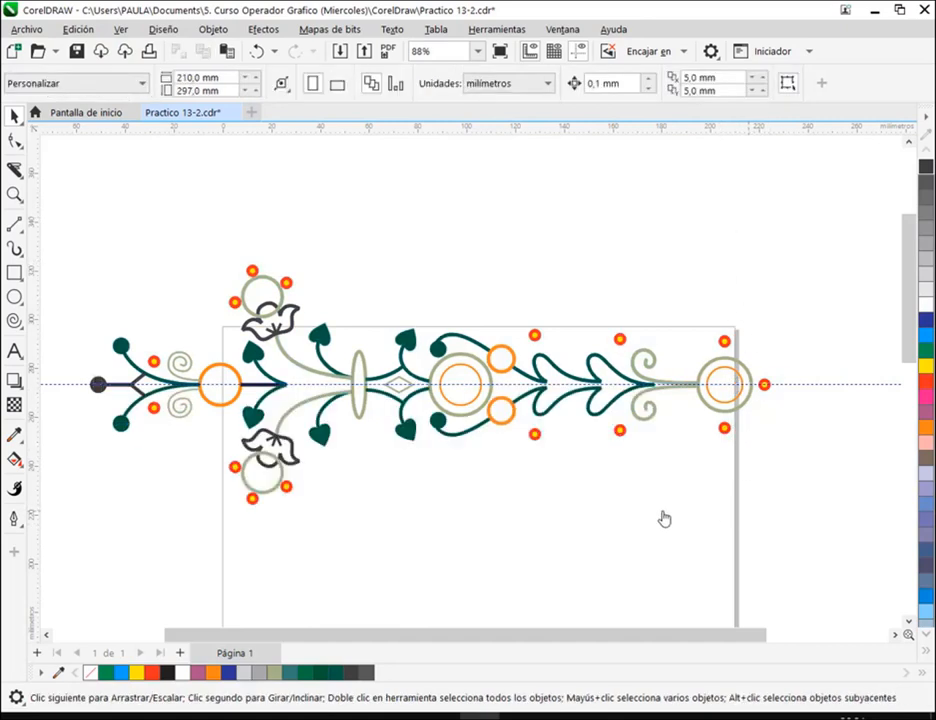
Delete the horizontal centre guideline, and check the grouping instruction of step 5 in MANUAL COREL.pdf
{"action": "left_click", "coordinate": [456, 388]}
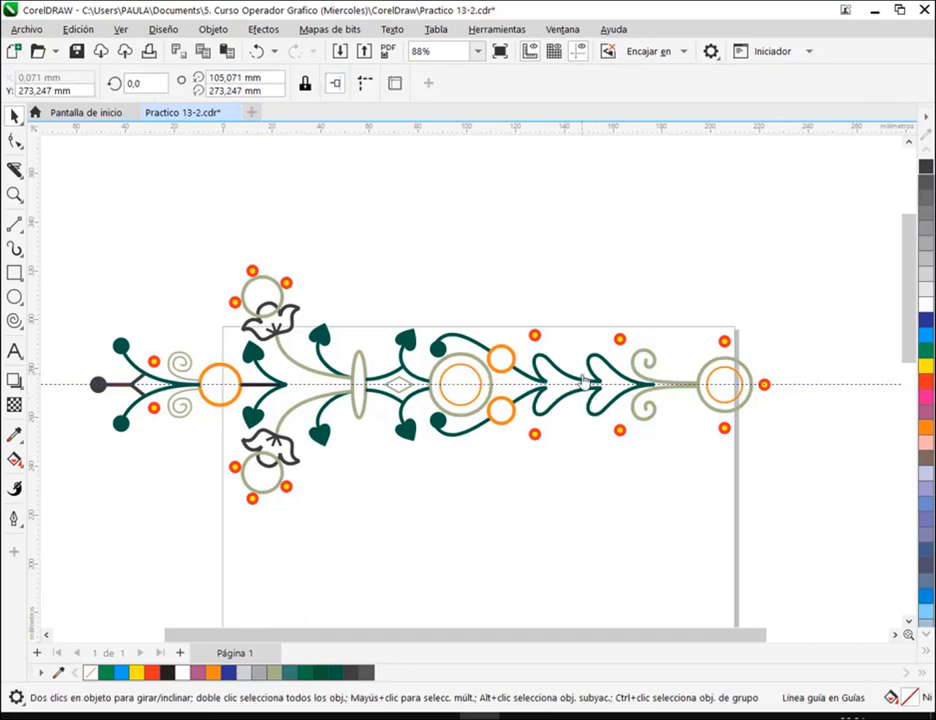
{"action": "left_click", "coordinate": [546, 480]}
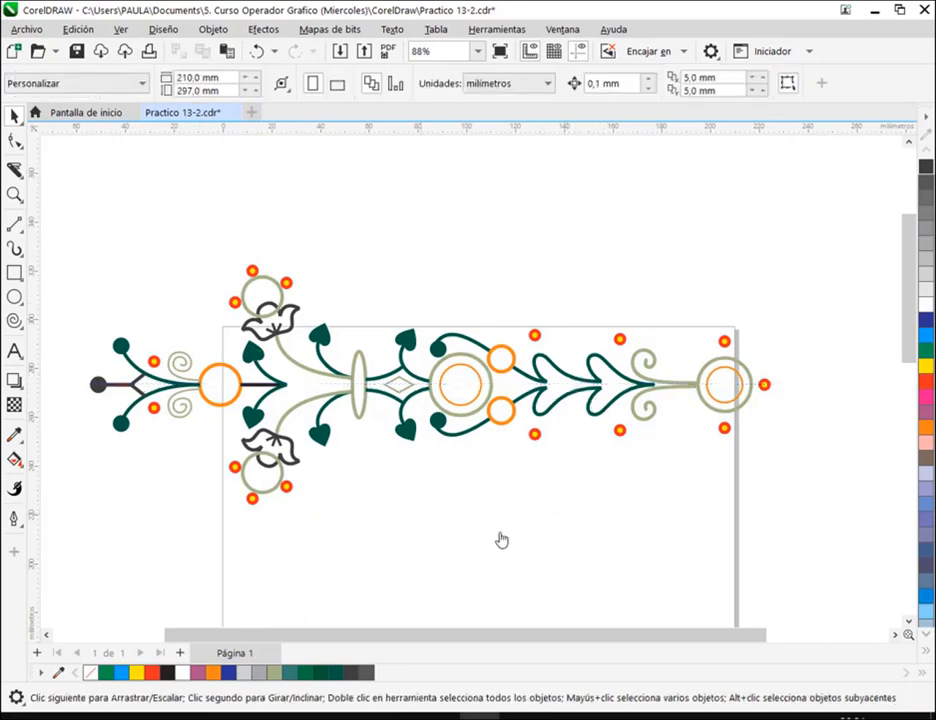
{"action": "key", "text": "alt+Tab"}
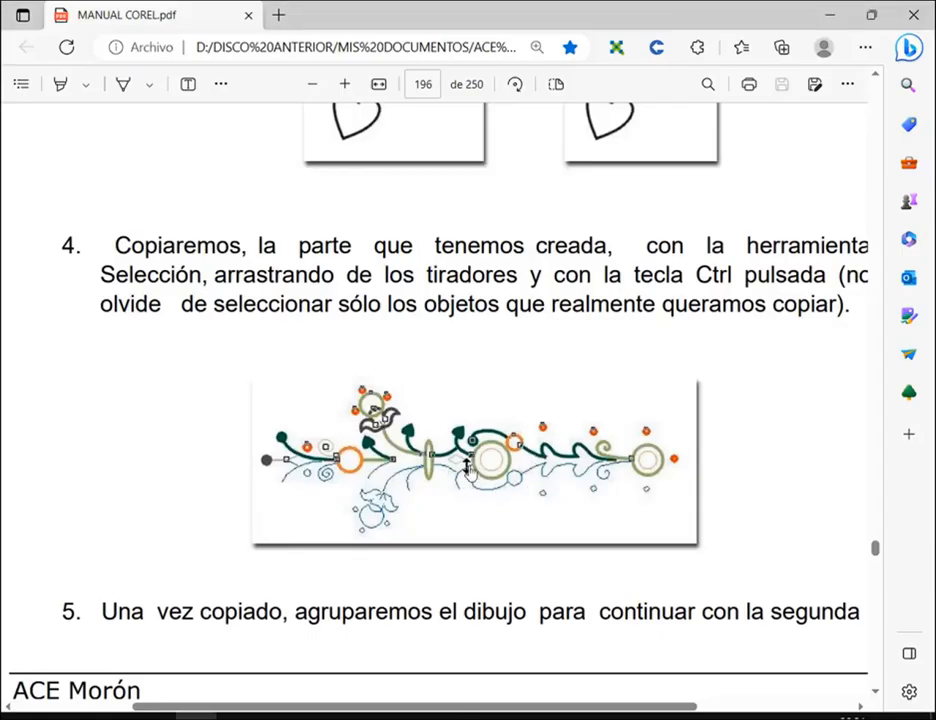
{"action": "scroll", "coordinate": [466, 468], "scroll_direction": "down", "scroll_amount": 8}
{"action": "key", "text": "alt+Tab"}
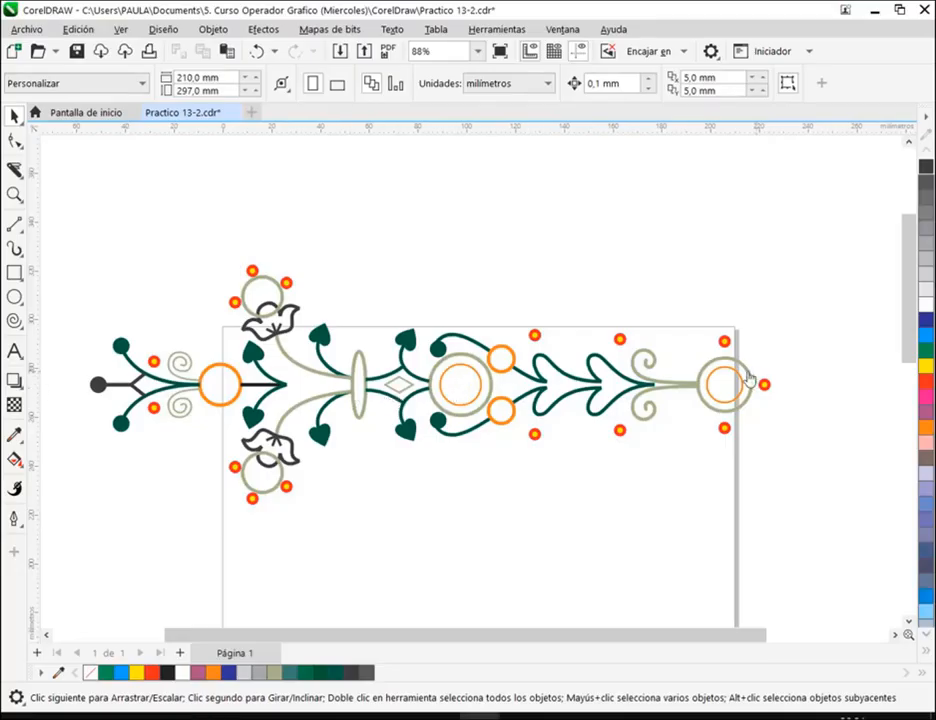
Scale the whole ornament down proportionally to about 170 mm wide and place it inside the upper part of the page
{"action": "left_click_drag", "start_coordinate": [76, 205], "coordinate": [206, 330]}
{"action": "left_click_drag", "start_coordinate": [287, 400], "coordinate": [846, 538]}
{"action": "left_click_drag", "start_coordinate": [85, 509], "coordinate": [350, 415]}
{"action": "left_click_drag", "start_coordinate": [592, 340], "coordinate": [522, 418]}
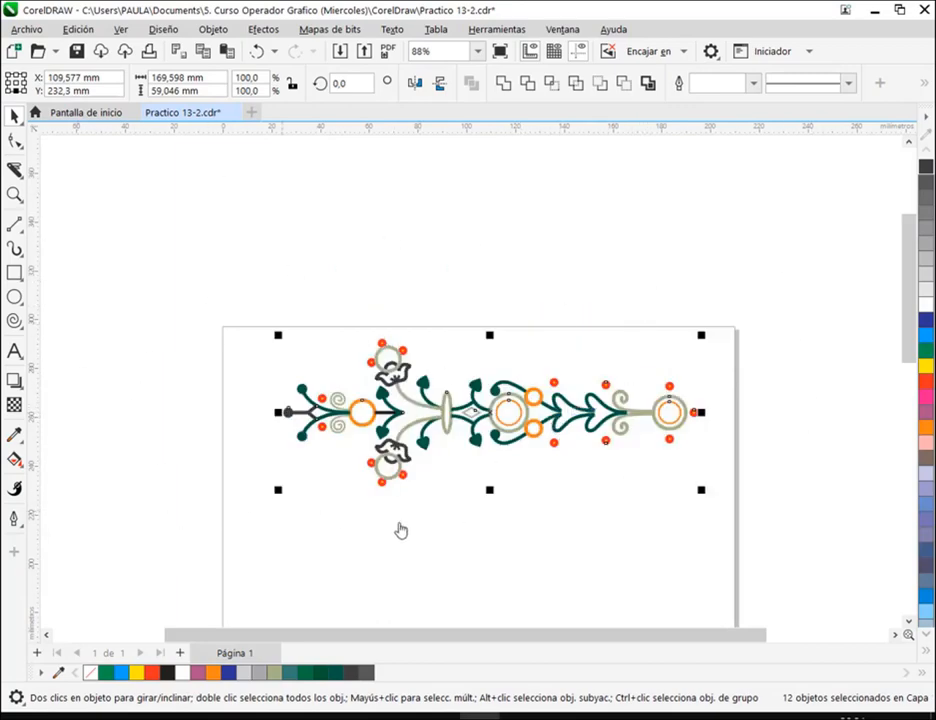
Group all the ornament's pieces into one object and select the group
{"action": "right_click", "coordinate": [474, 410]}
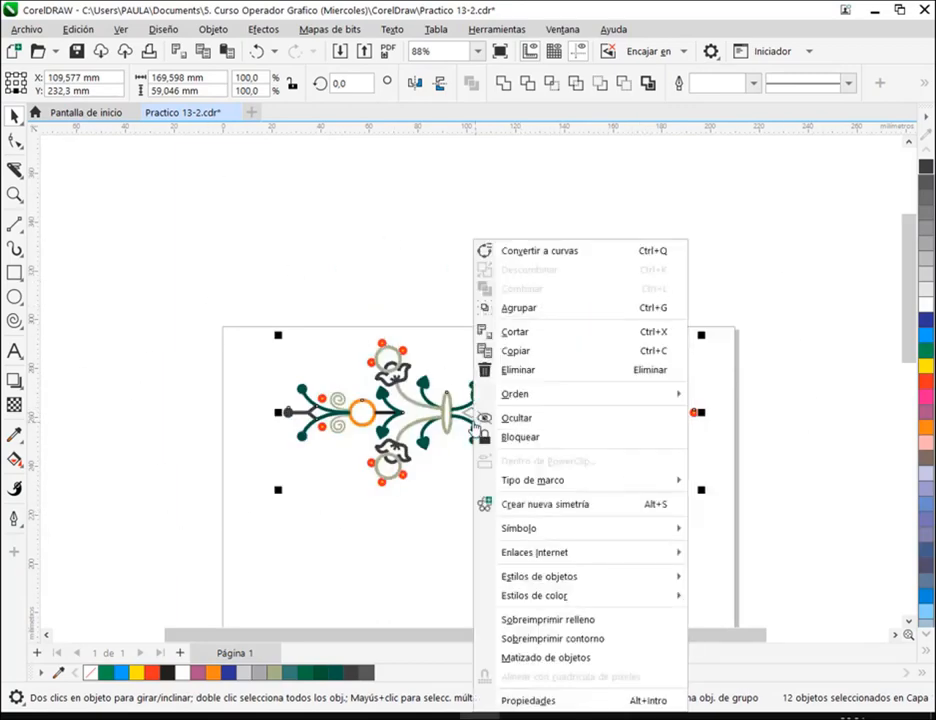
{"action": "left_click", "coordinate": [487, 310]}
{"action": "left_click", "coordinate": [783, 403]}
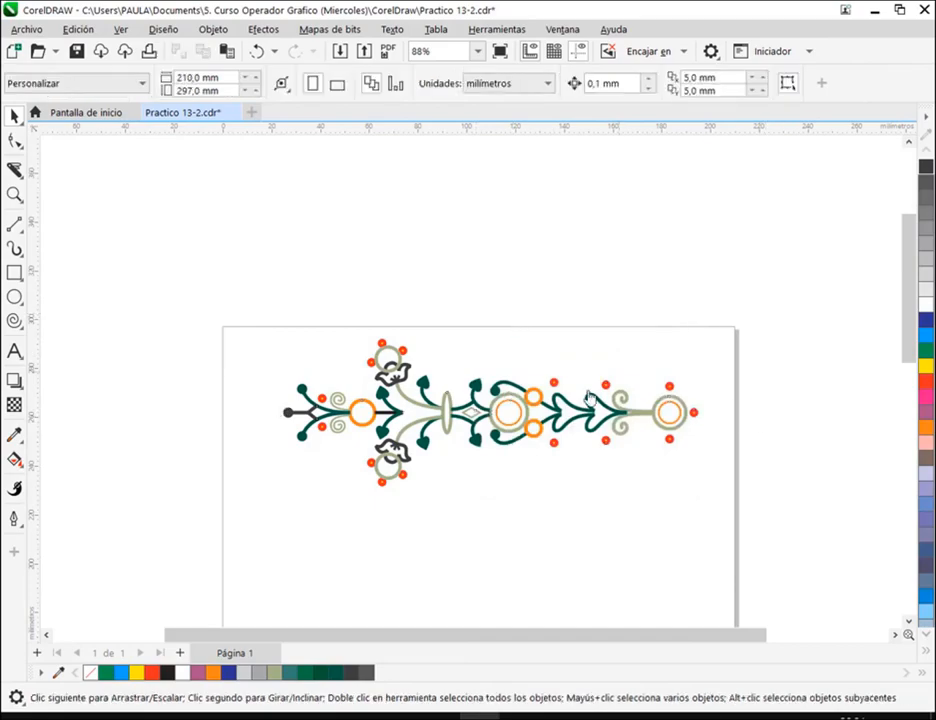
{"action": "left_click", "coordinate": [582, 414]}
Switch to MANUAL COREL.pdf, examine the 90-degree rotated-copy illustrations on page 197, and return to CorelDRAW
{"action": "key", "text": "alt+Tab"}
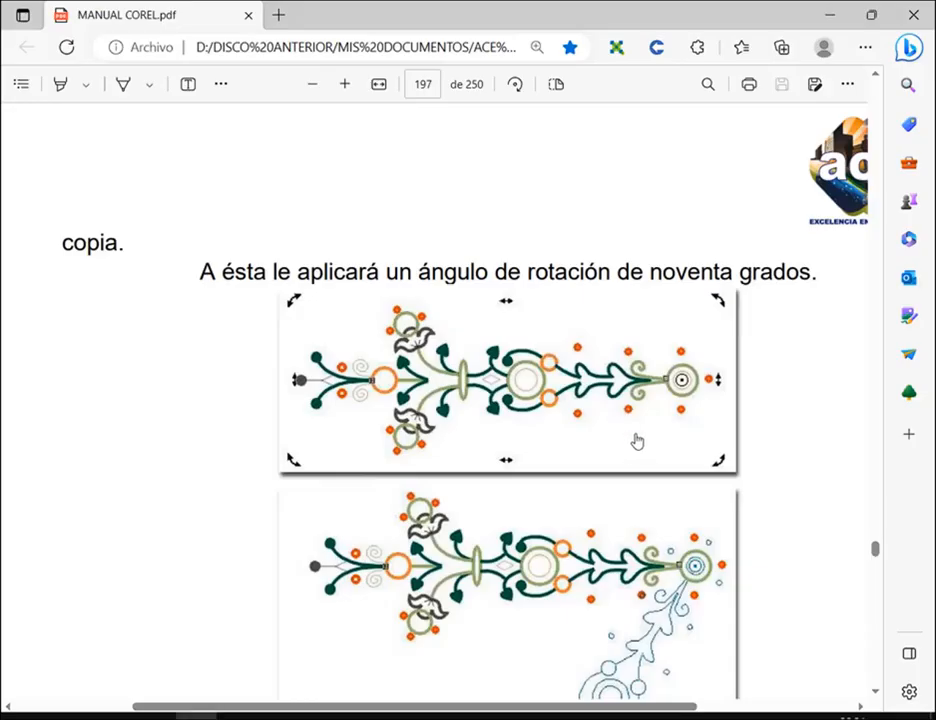
{"action": "scroll", "coordinate": [658, 541], "scroll_direction": "down", "scroll_amount": 3}
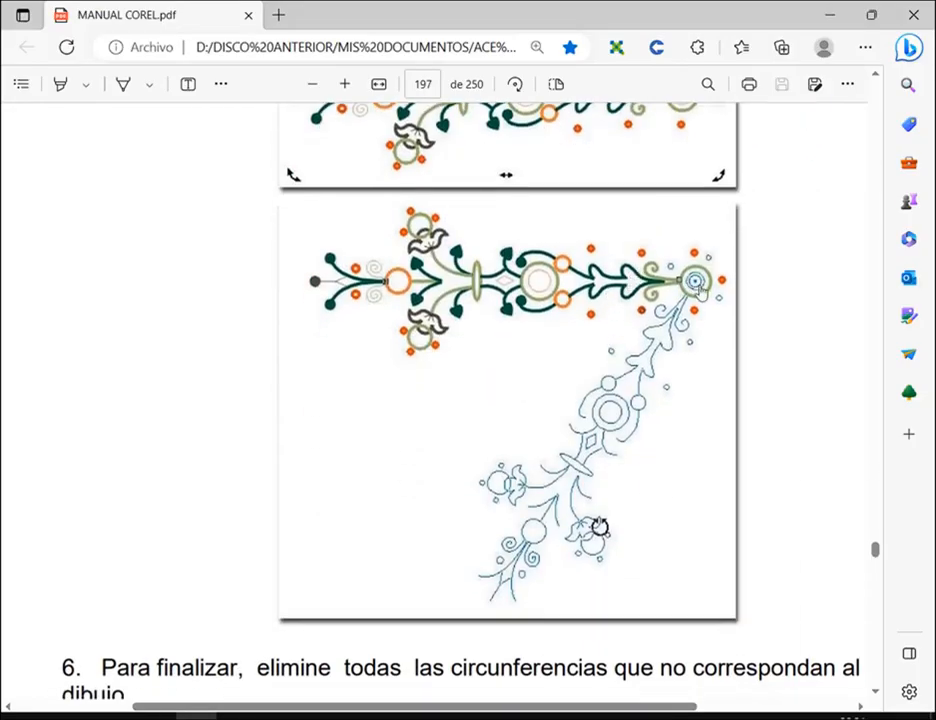
{"action": "key", "text": "alt+Tab"}
{"action": "scroll", "coordinate": [588, 446], "scroll_direction": "up", "scroll_amount": 3}
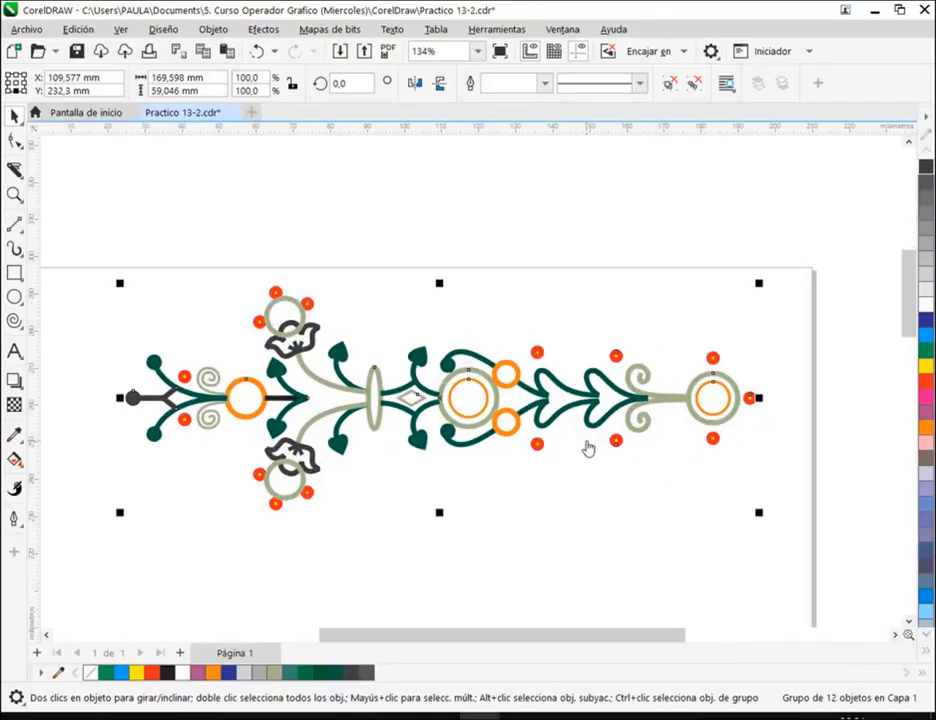
{"action": "scroll", "coordinate": [588, 447], "scroll_direction": "down", "scroll_amount": 1}
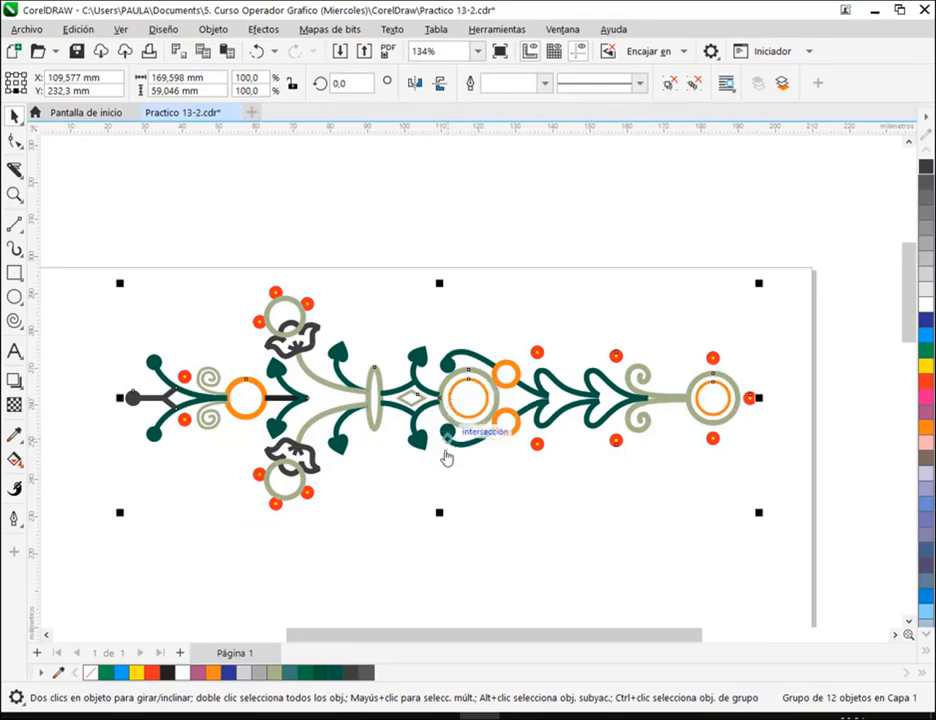
{"action": "key", "text": "alt+Tab"}
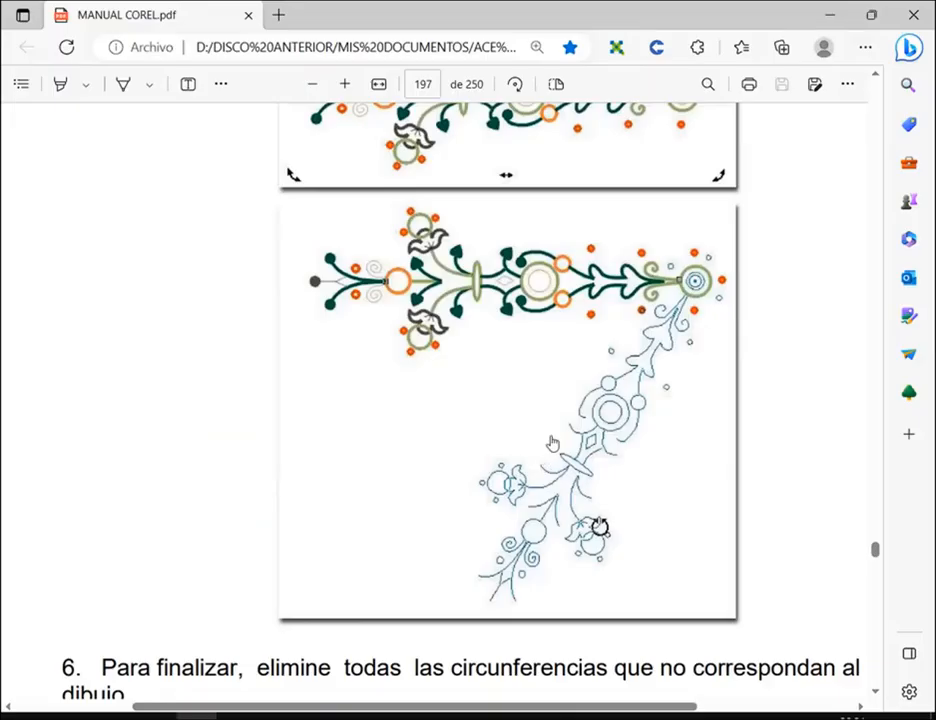
{"action": "key", "text": "alt+Tab"}
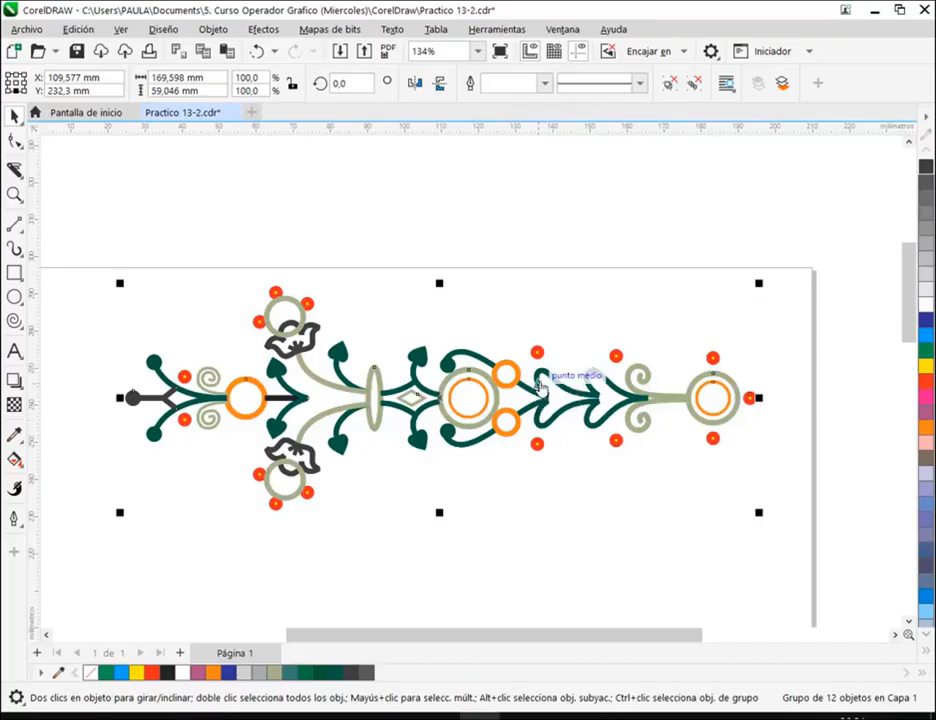
Try a copy of the grouped ornament rotated about 32 degrees around its own centre, and undo it
{"action": "left_click", "coordinate": [540, 386]}
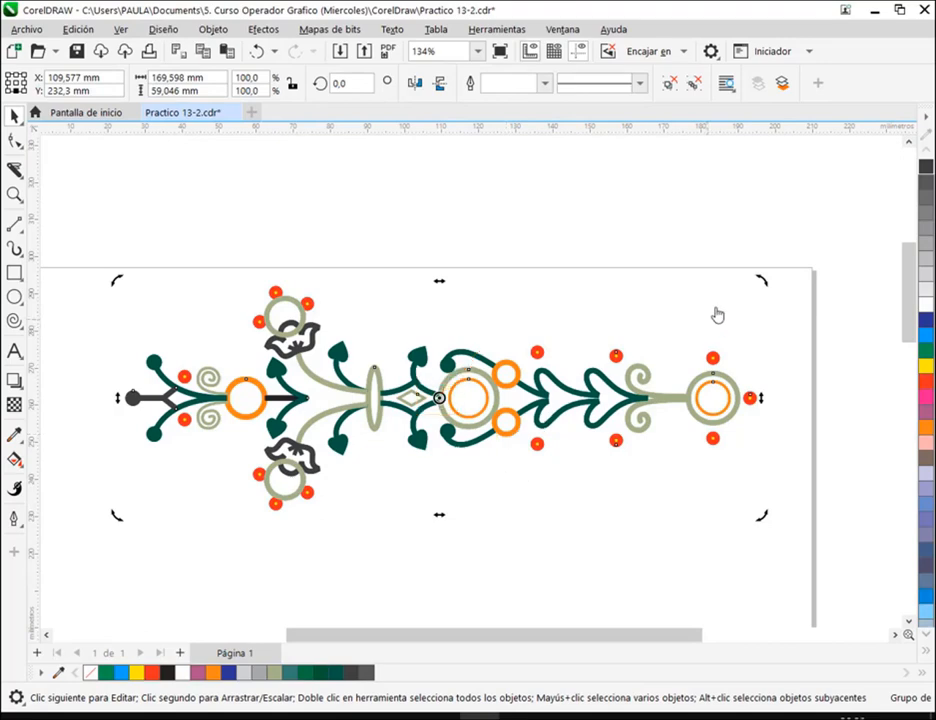
{"action": "left_click_drag", "start_coordinate": [765, 287], "coordinate": [615, 190]}
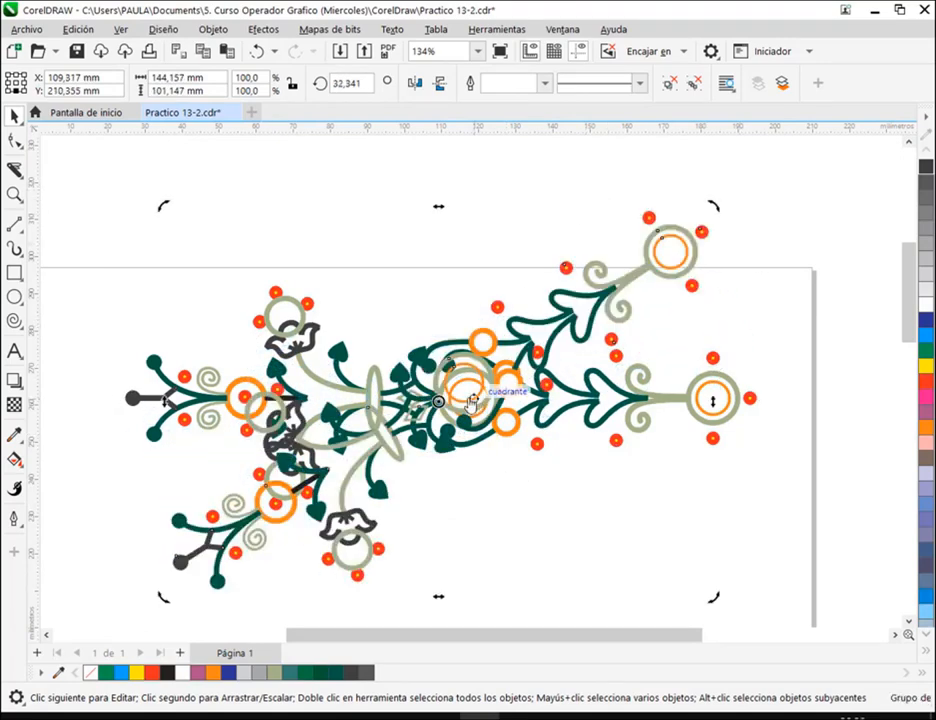
{"action": "key", "text": "ctrl+z"}
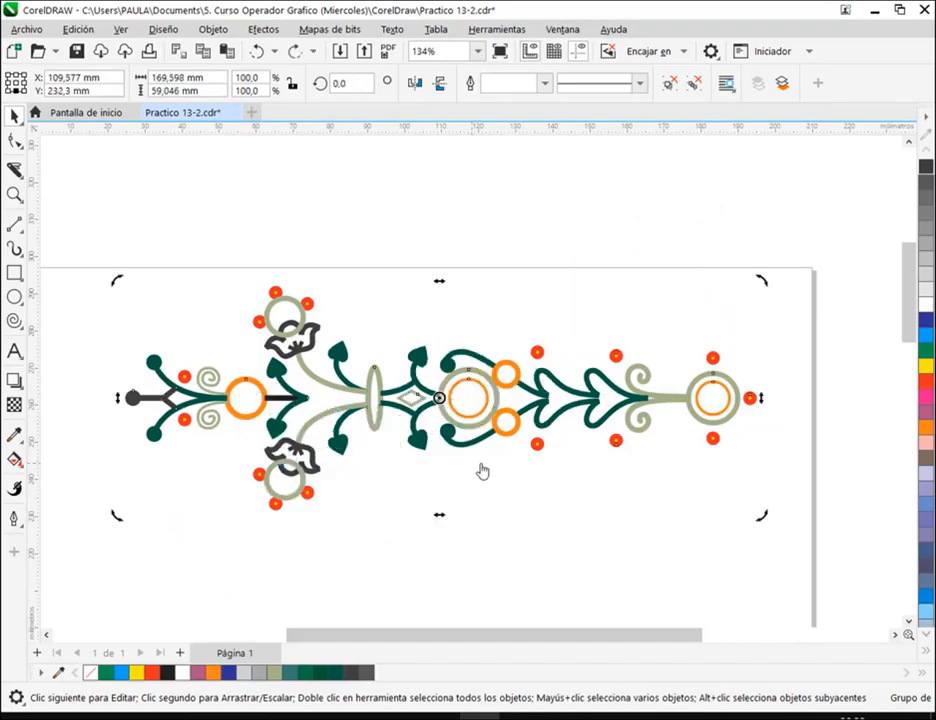
Check in the manual's page 197 illustration where the rotation centre is placed, and return to CorelDRAW
{"action": "key", "text": "alt+Tab"}
{"action": "left_click_drag", "start_coordinate": [681, 265], "coordinate": [711, 295]}
{"action": "left_click_drag", "start_coordinate": [732, 238], "coordinate": [699, 276]}
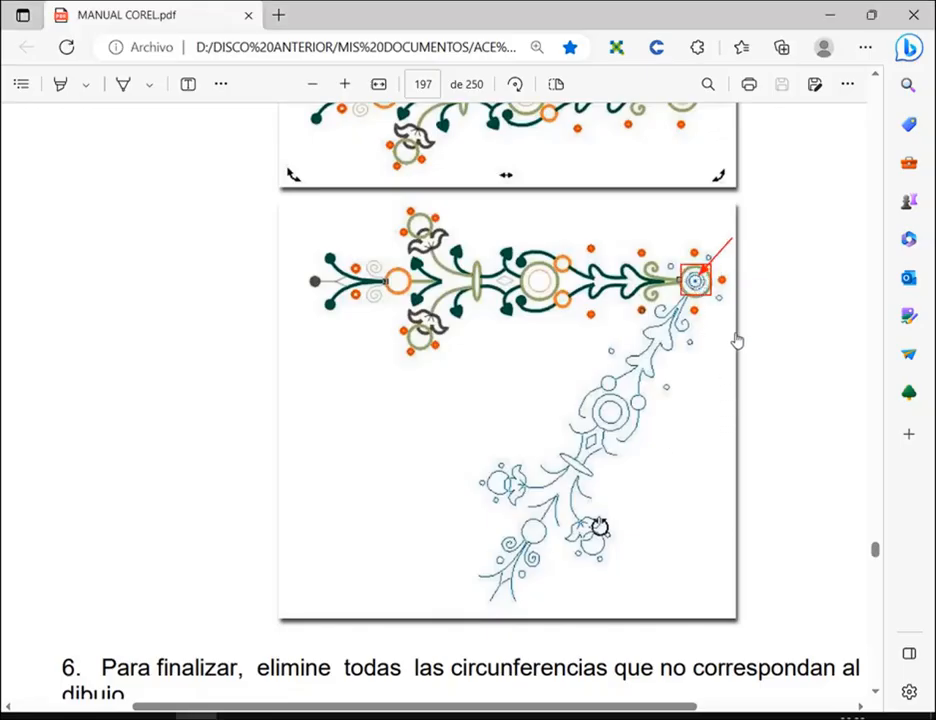
{"action": "key", "text": "Escape"}
{"action": "key", "text": "alt+Tab"}
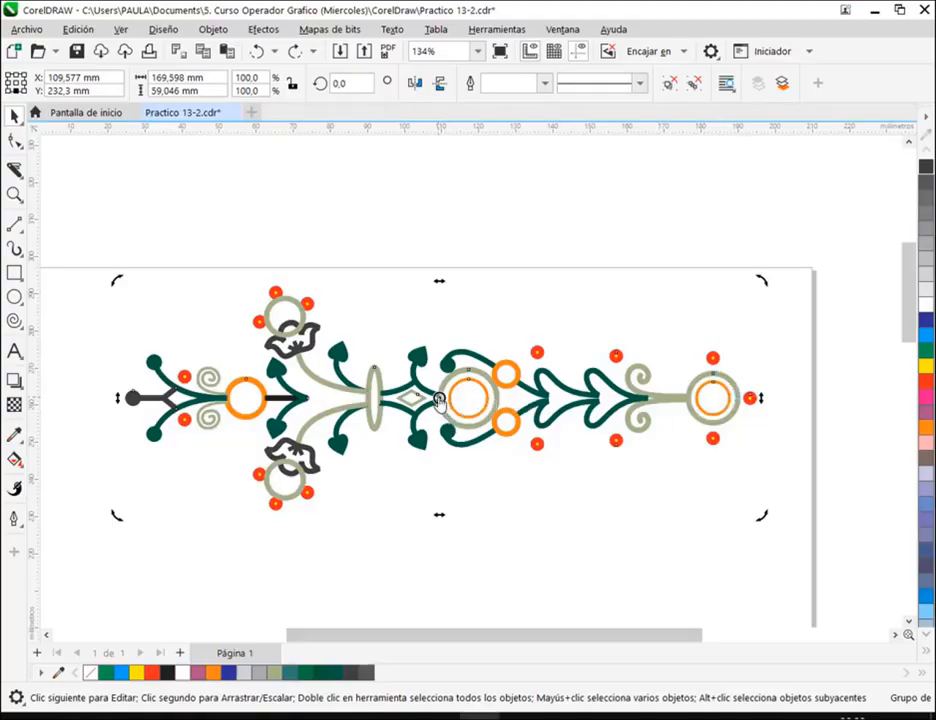
Move the group's rotation centre to the middle of the double circle at the ornament's right end
{"action": "mouse_move", "coordinate": [440, 399]}
{"action": "left_mouse_down"}
{"action": "mouse_move", "coordinate": [675, 390]}
{"action": "mouse_move", "coordinate": [712, 399]}
{"action": "left_mouse_up"}
{"action": "scroll", "coordinate": [694, 470], "scroll_direction": "down", "scroll_amount": 4}
{"action": "left_click_drag", "start_coordinate": [677, 480], "coordinate": [559, 336]}
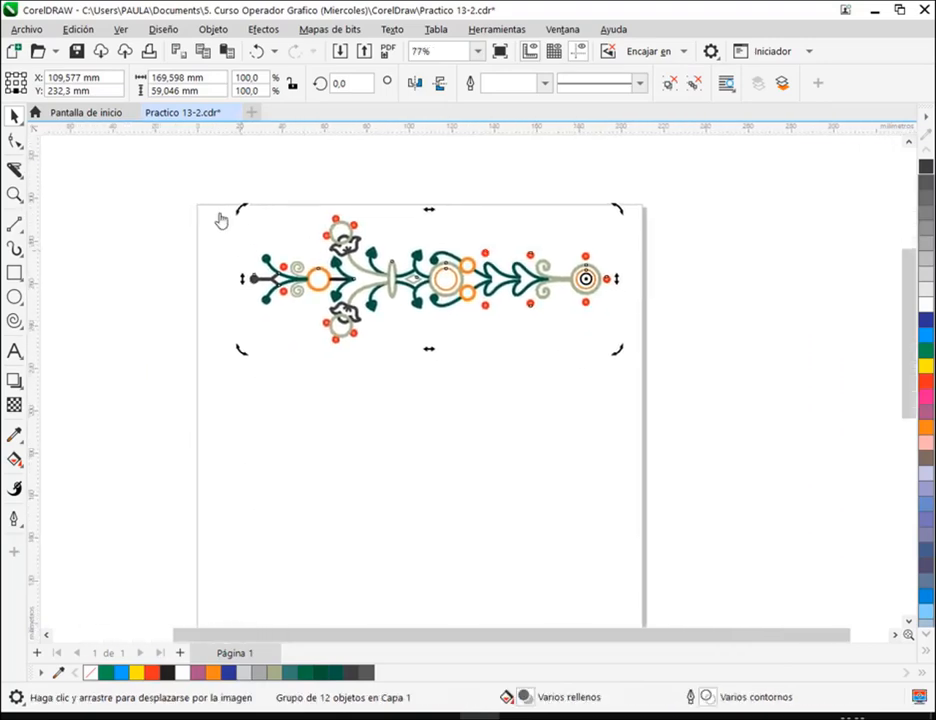
Undo a trial copy rotated about 43 degrees, and create a copy of the ornament rotated 90 degrees around the end circle
{"action": "left_click_drag", "start_coordinate": [238, 358], "coordinate": [433, 484]}
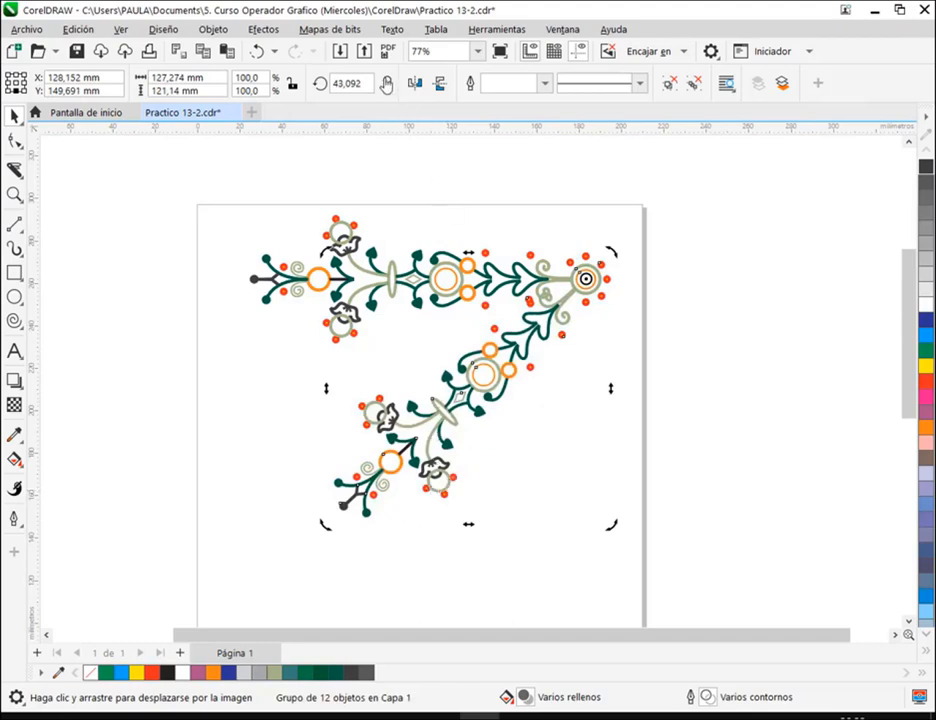
{"action": "key", "text": "ctrl+z"}
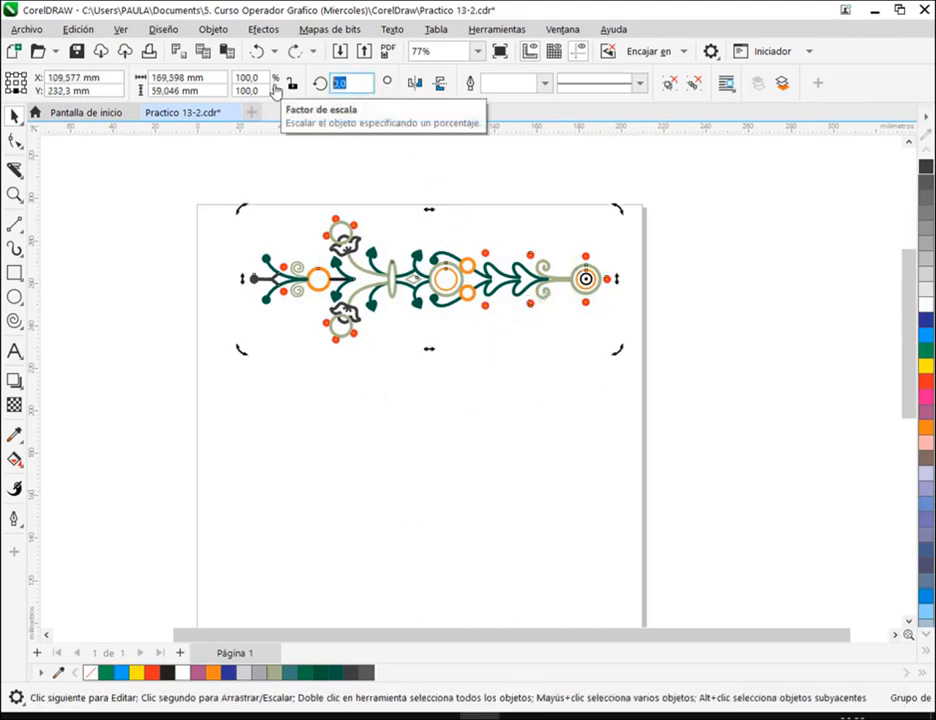
{"action": "key", "text": "Return"}
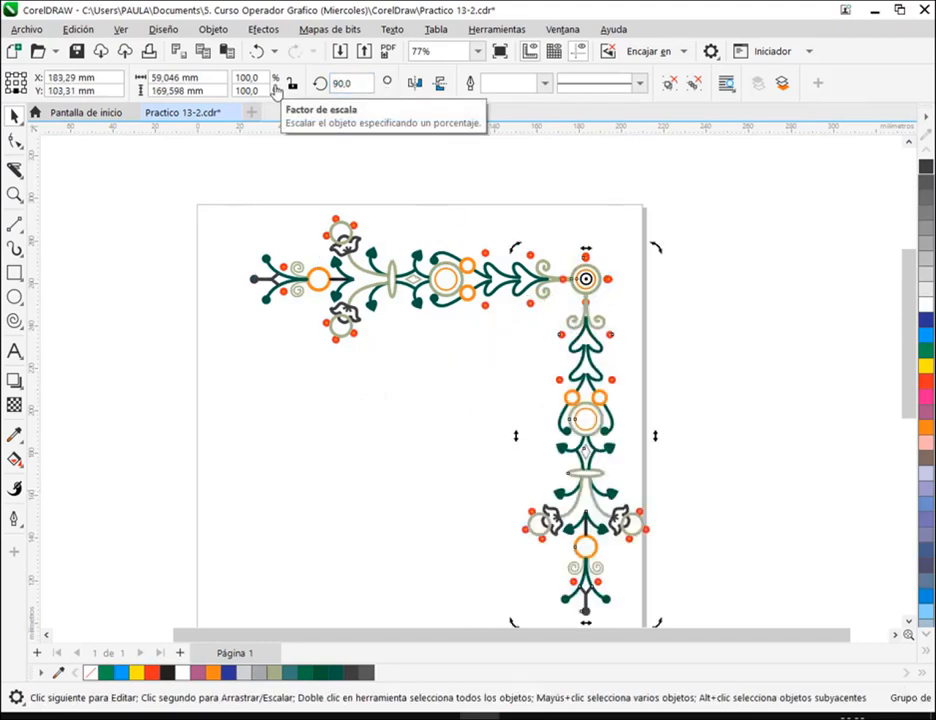
{"action": "left_click", "coordinate": [661, 325]}
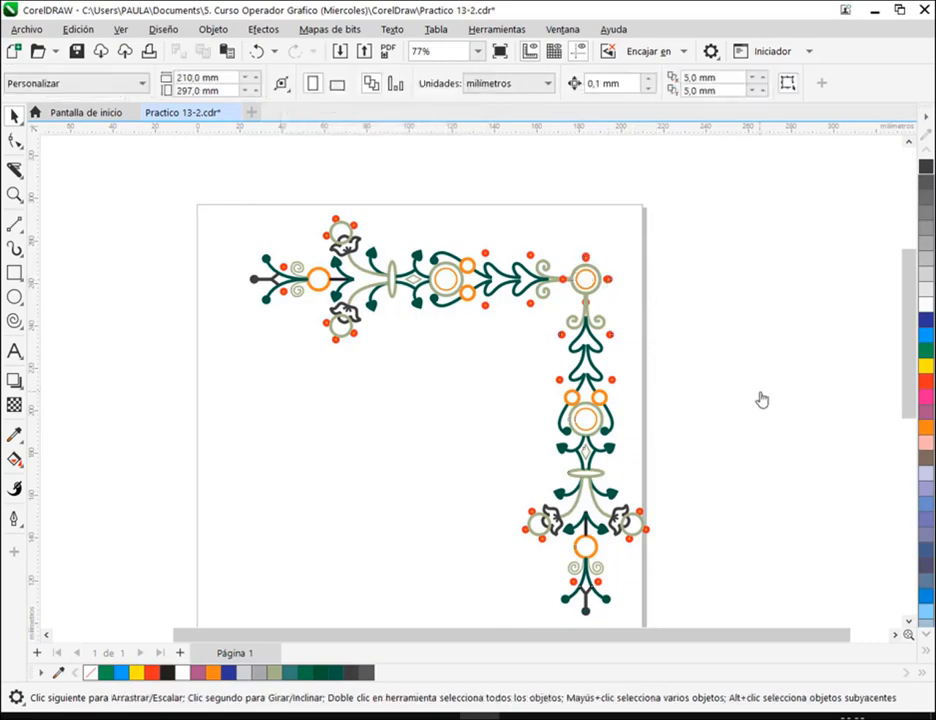
Select both ornament groups and move them about 8 mm left and 10 mm down to fit inside the page
{"action": "scroll", "coordinate": [756, 400], "scroll_direction": "down", "scroll_amount": 1}
{"action": "scroll", "coordinate": [745, 399], "scroll_direction": "down", "scroll_amount": 2}
{"action": "left_click_drag", "start_coordinate": [746, 263], "coordinate": [416, 535]}
{"action": "left_click_drag", "start_coordinate": [636, 322], "coordinate": [626, 336]}
{"action": "left_click", "coordinate": [675, 512]}
{"action": "scroll", "coordinate": [676, 517], "scroll_direction": "up", "scroll_amount": 4}
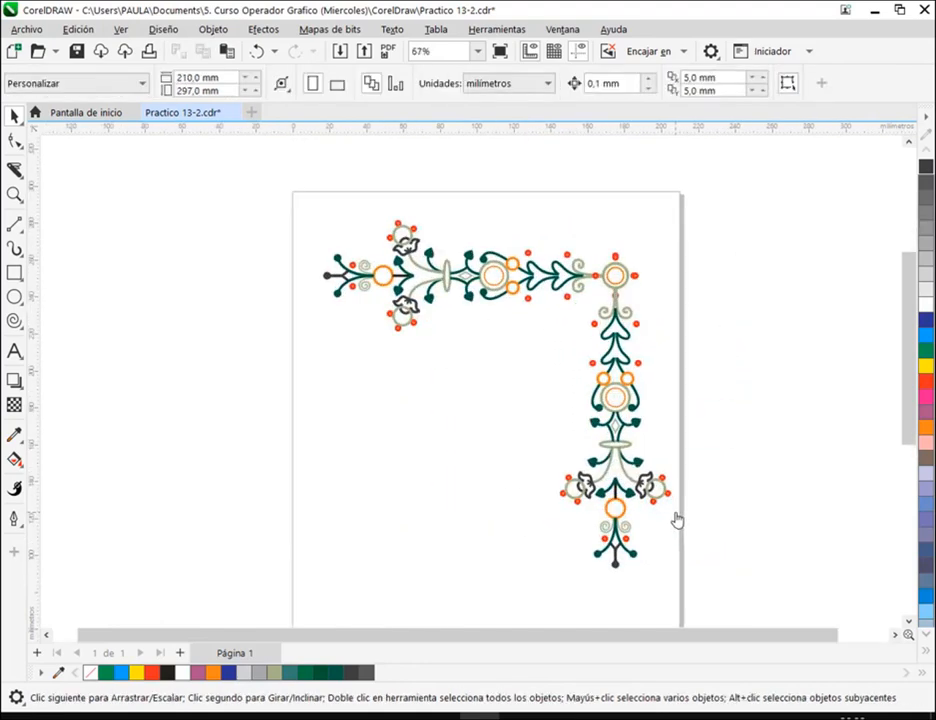
Read step 6 of the manual on removing surplus circles, and return to the ornament's corner in CorelDRAW
{"action": "key", "text": "alt+Tab"}
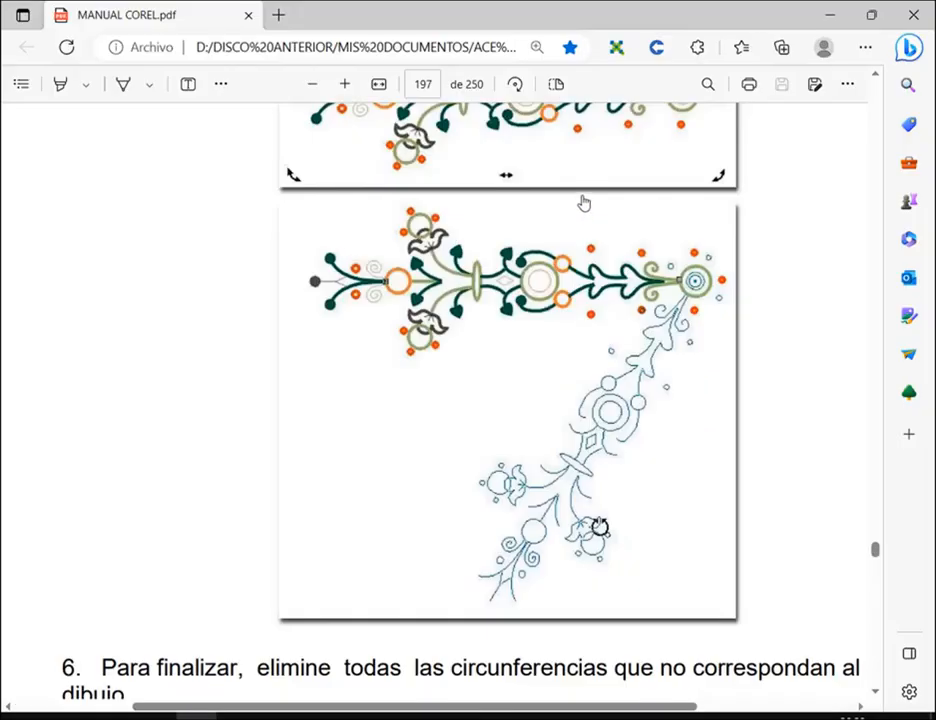
{"action": "scroll", "coordinate": [655, 372], "scroll_direction": "down", "scroll_amount": 4}
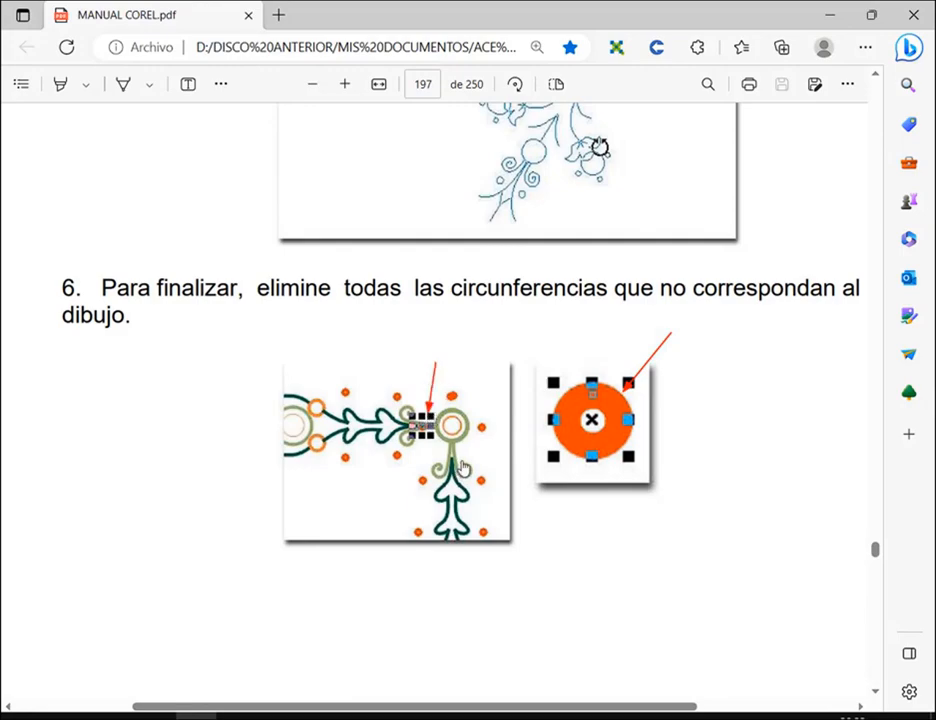
{"action": "key", "text": "alt+Tab"}
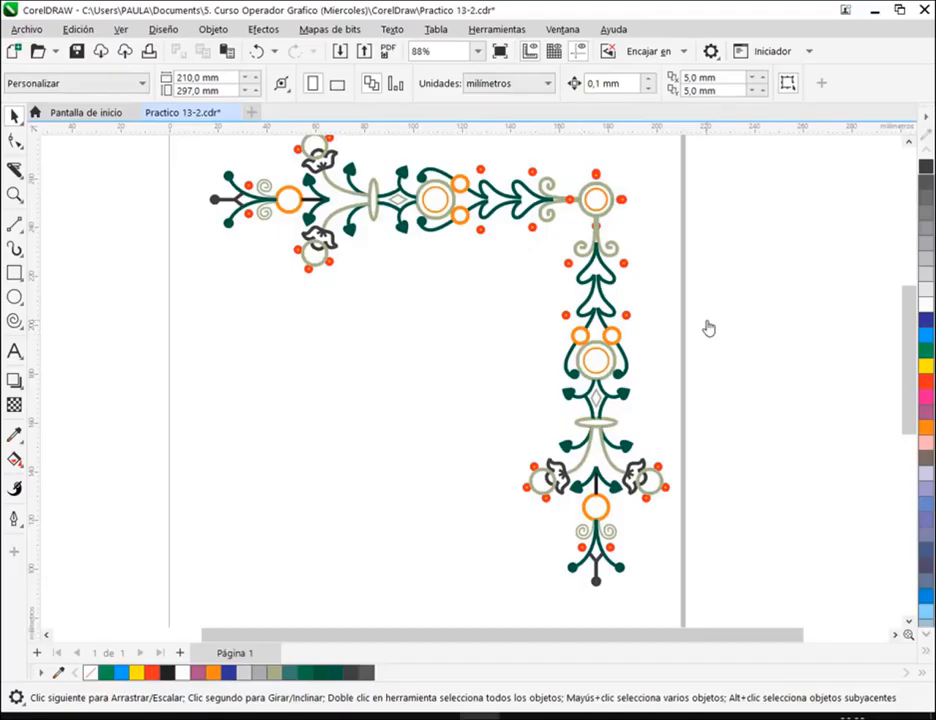
{"action": "scroll", "coordinate": [610, 225], "scroll_direction": "up", "scroll_amount": 2}
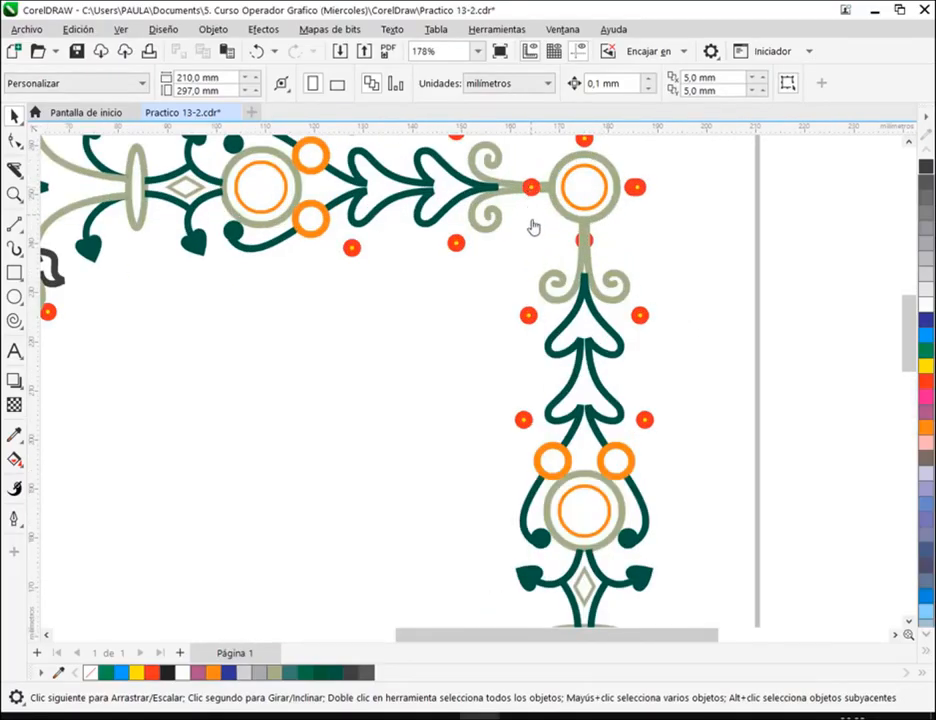
Compare the ornament's corner with the finished illustration on page 198 of the manual to identify the surplus red dots
{"action": "key", "text": "alt+Tab"}
{"action": "scroll", "coordinate": [422, 497], "scroll_direction": "down", "scroll_amount": 8}
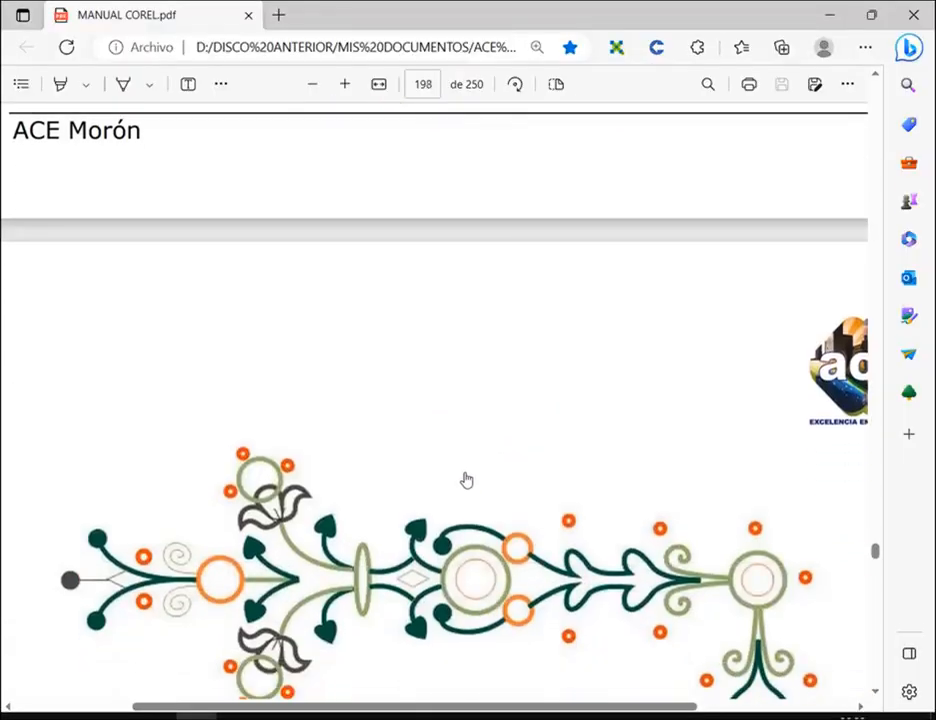
{"action": "scroll", "coordinate": [688, 493], "scroll_direction": "down", "scroll_amount": 2}
{"action": "key", "text": "alt+Tab"}
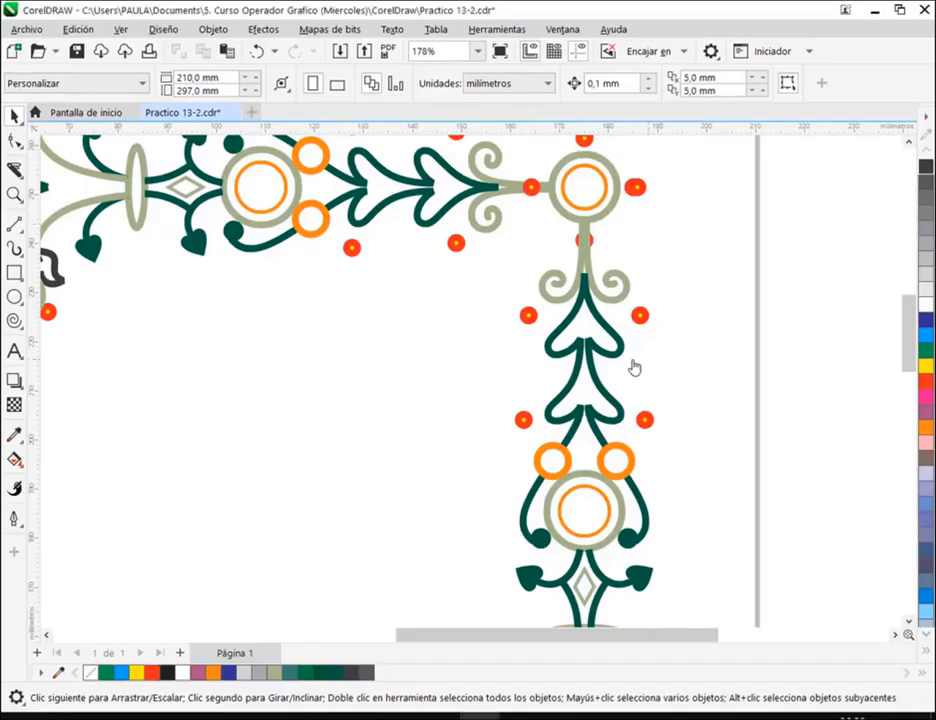
{"action": "key", "text": "alt+Tab"}
{"action": "key", "text": "alt+Tab"}
{"action": "scroll", "coordinate": [589, 229], "scroll_direction": "down", "scroll_amount": 1}
{"action": "left_click_drag", "start_coordinate": [621, 225], "coordinate": [631, 273]}
{"action": "key", "text": "alt+Tab"}
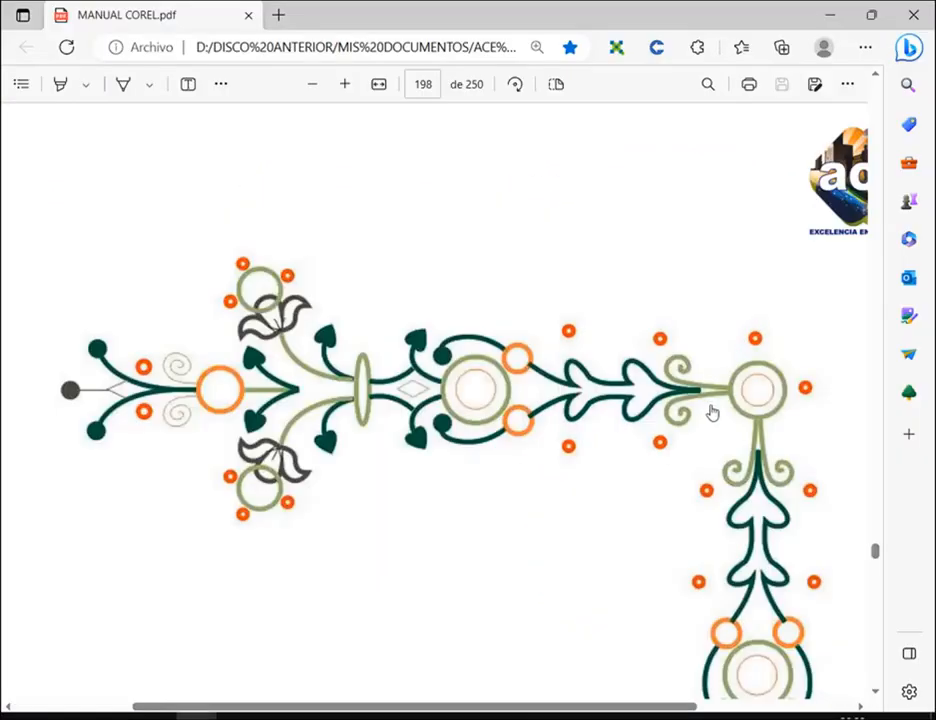
{"action": "key", "text": "alt+Tab"}
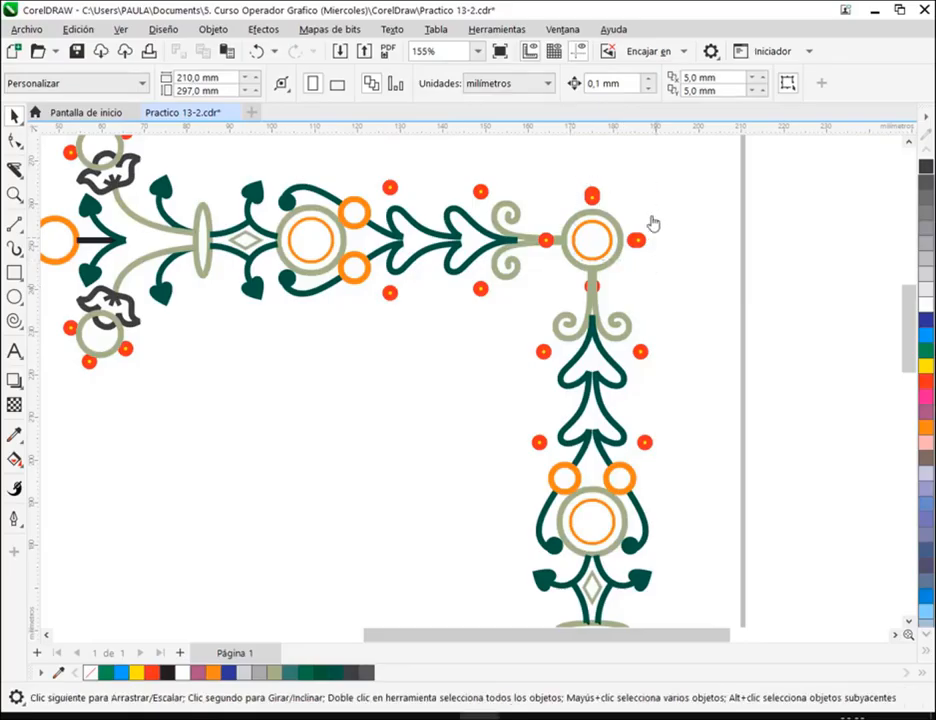
Fully ungroup the vertical ornament copy and delete its red dot overlapping the horizontal stem beside the corner circle
{"action": "scroll", "coordinate": [645, 200], "scroll_direction": "up", "scroll_amount": 1}
{"action": "scroll", "coordinate": [600, 198], "scroll_direction": "up", "scroll_amount": 2}
{"action": "left_click", "coordinate": [560, 207]}
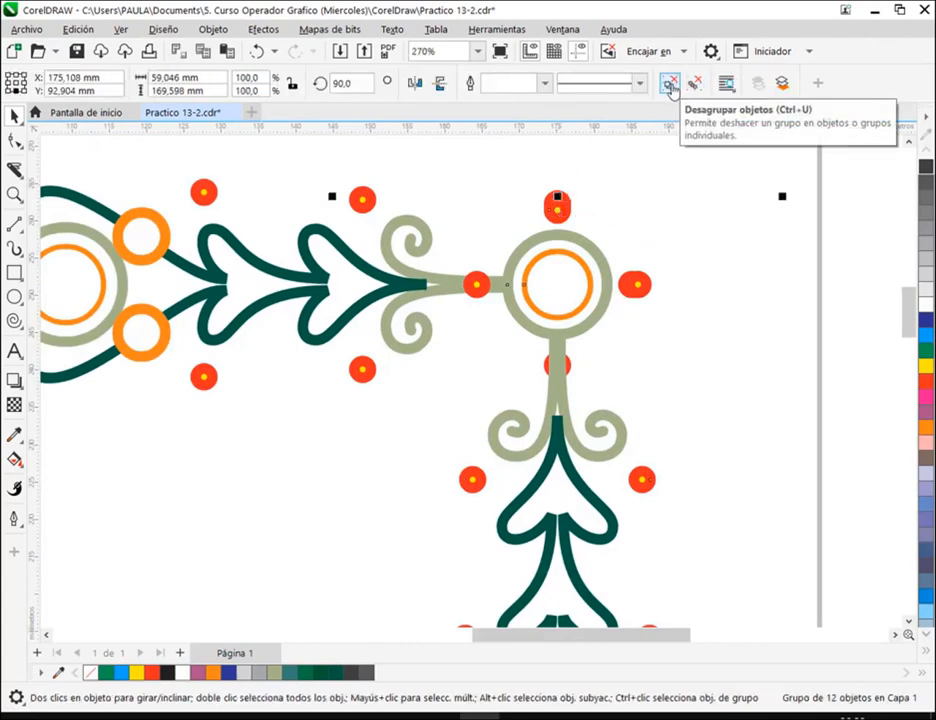
{"action": "left_click", "coordinate": [693, 88]}
{"action": "left_click", "coordinate": [667, 219]}
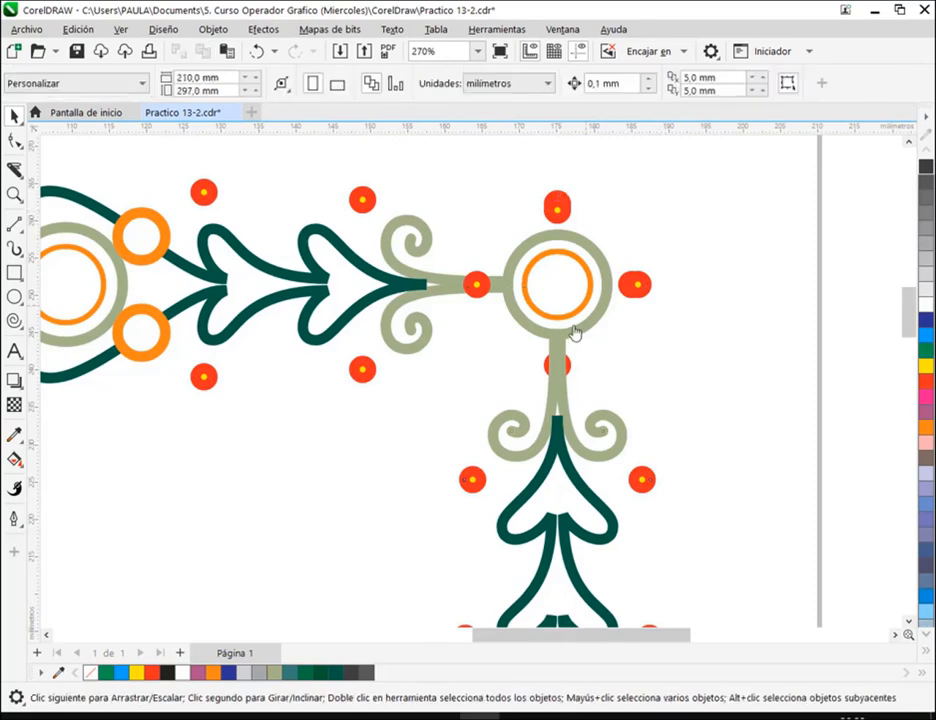
{"action": "left_click", "coordinate": [478, 287]}
{"action": "key", "text": "Delete"}
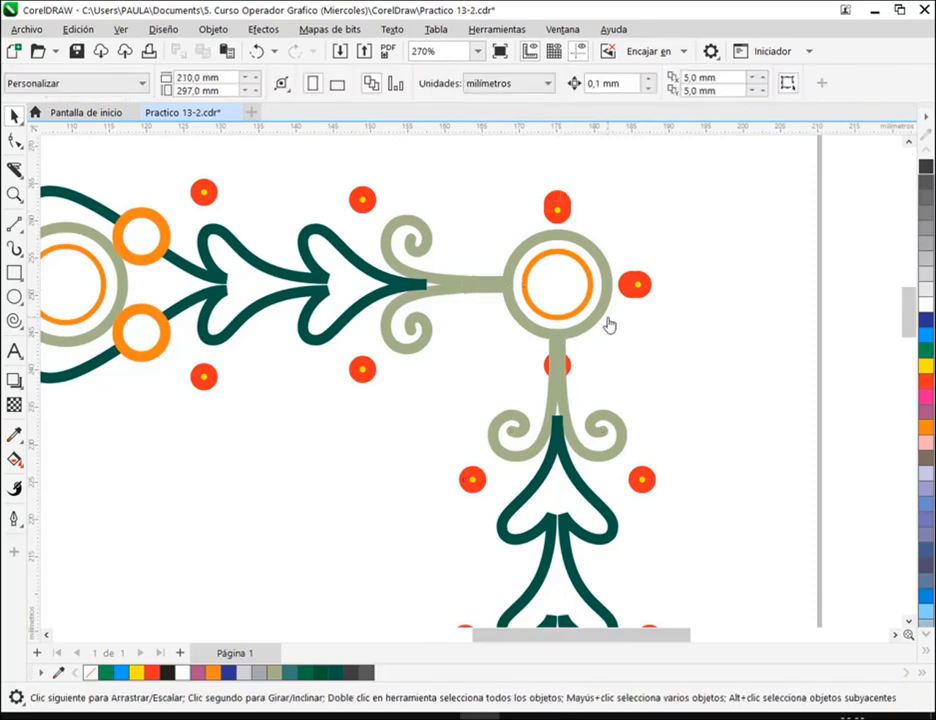
Delete the duplicate red dots above and beside the corner circle, plus the red dot overlapping the vertical stem below it
{"action": "left_click", "coordinate": [632, 292]}
{"action": "key", "text": "Delete"}
{"action": "left_click", "coordinate": [560, 212]}
{"action": "key", "text": "Delete"}
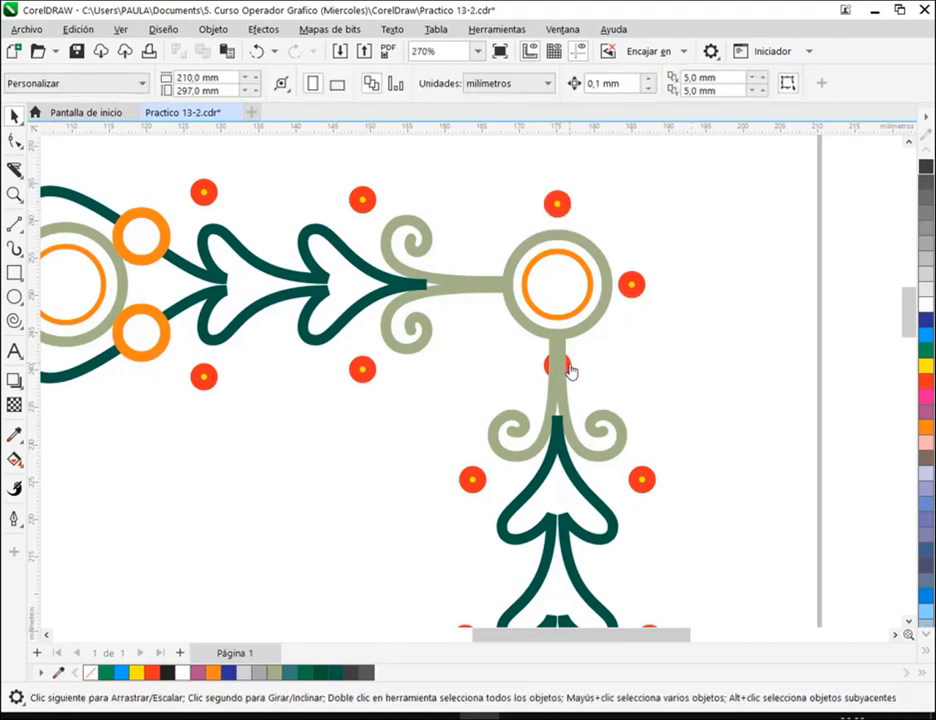
{"action": "left_click", "coordinate": [569, 370]}
{"action": "left_click", "coordinate": [563, 370]}
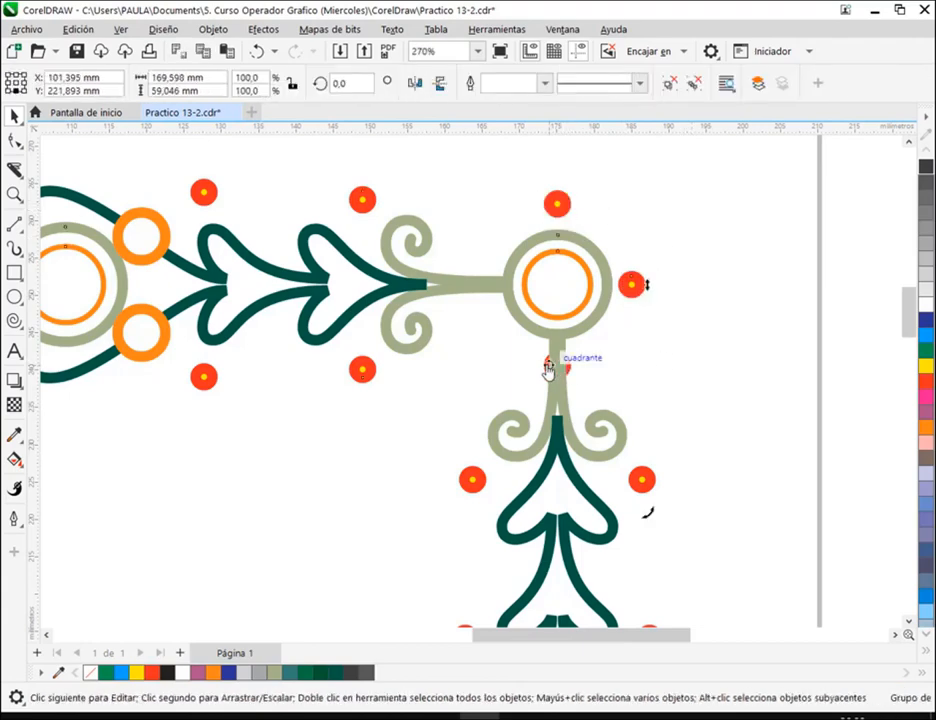
{"action": "left_click", "coordinate": [758, 317]}
{"action": "left_click_drag", "start_coordinate": [631, 345], "coordinate": [510, 402]}
{"action": "key", "text": "Delete"}
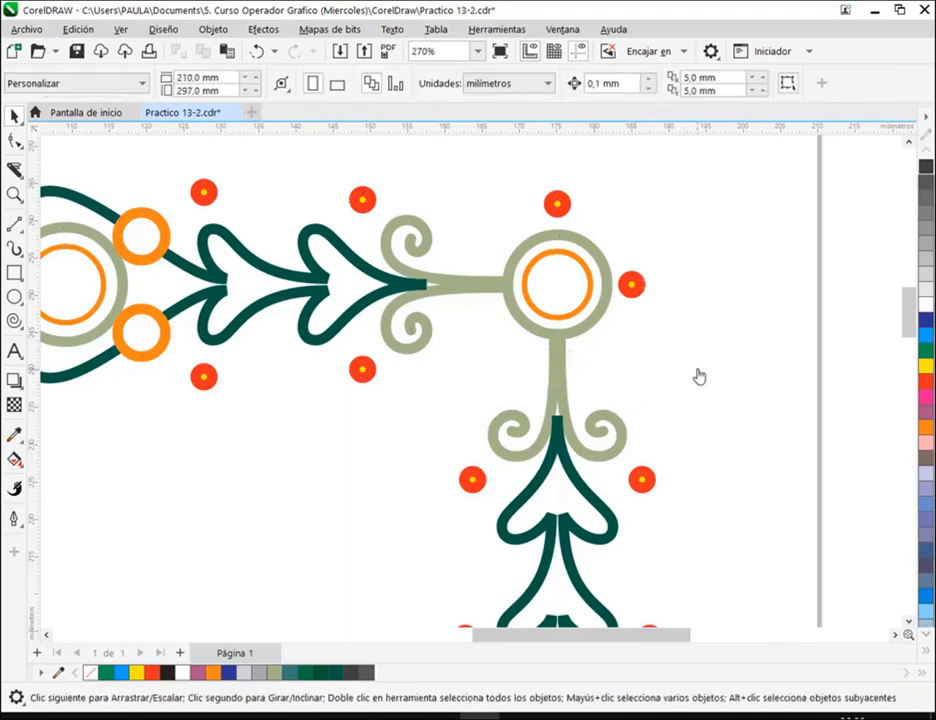
Bring the whole corner ornament into view and save the document
{"action": "scroll", "coordinate": [697, 375], "scroll_direction": "down", "scroll_amount": 2}
{"action": "scroll", "coordinate": [696, 368], "scroll_direction": "down", "scroll_amount": 5}
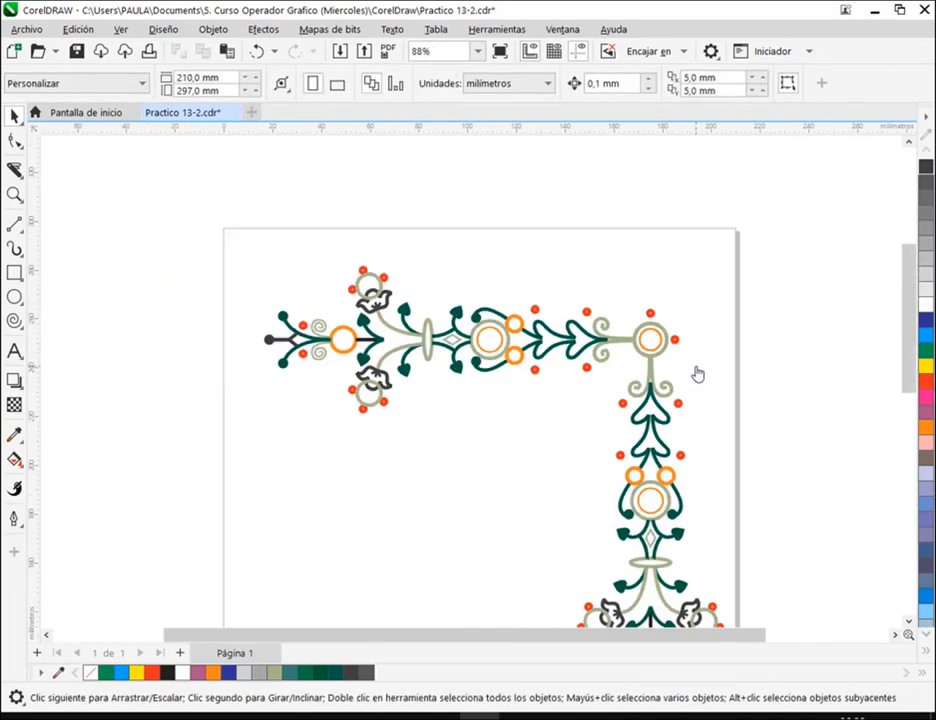
{"action": "left_click_drag", "start_coordinate": [706, 399], "coordinate": [666, 335]}
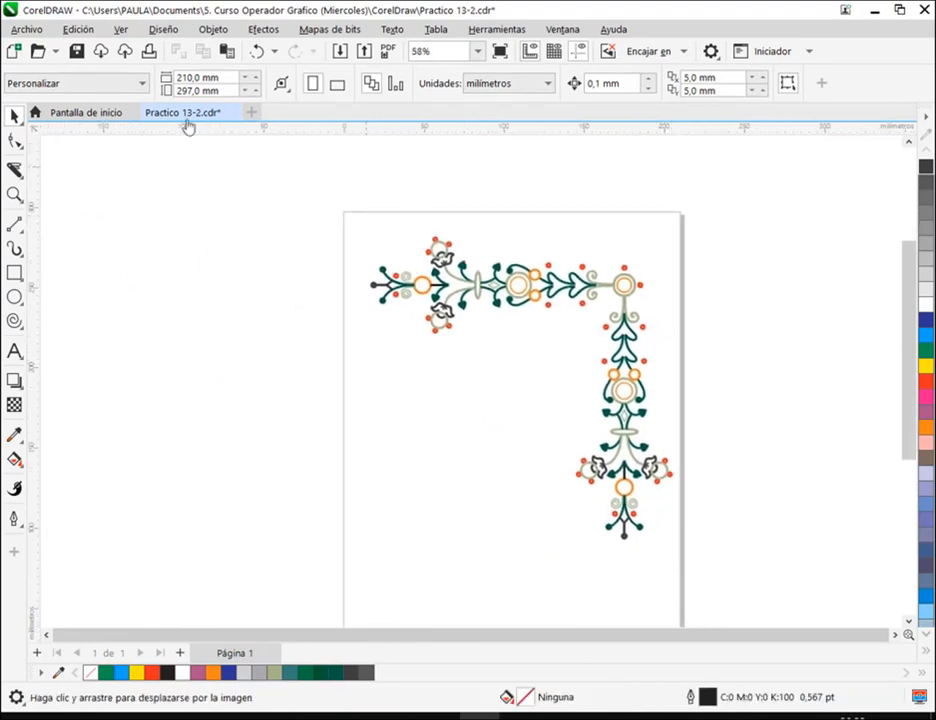
{"action": "left_click", "coordinate": [76, 51]}
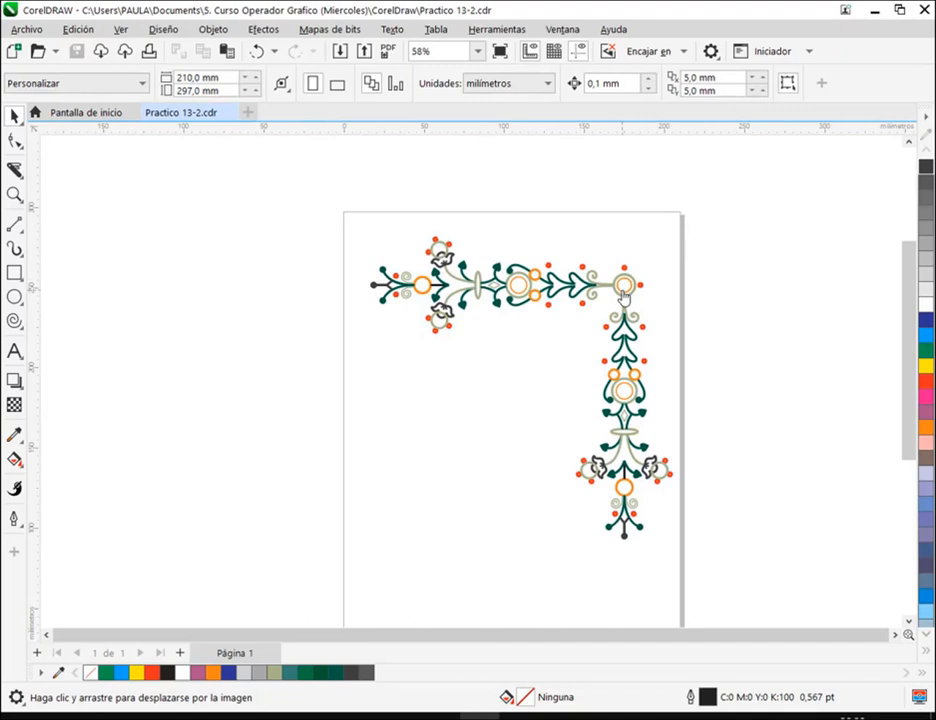
Sketch a Bézier curve about 22 mm wide outside the page's left edge, with an ellipse about 16 by 18 mm at its end
{"action": "scroll", "coordinate": [382, 326], "scroll_direction": "up", "scroll_amount": 2}
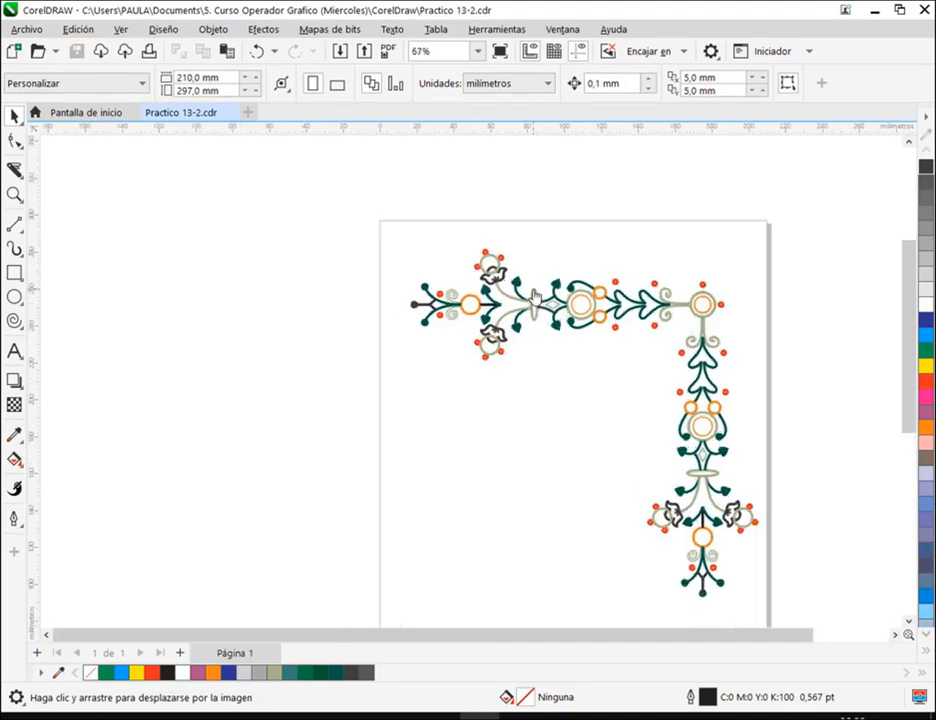
{"action": "left_click_drag", "start_coordinate": [424, 326], "coordinate": [664, 370]}
{"action": "left_click", "coordinate": [15, 226]}
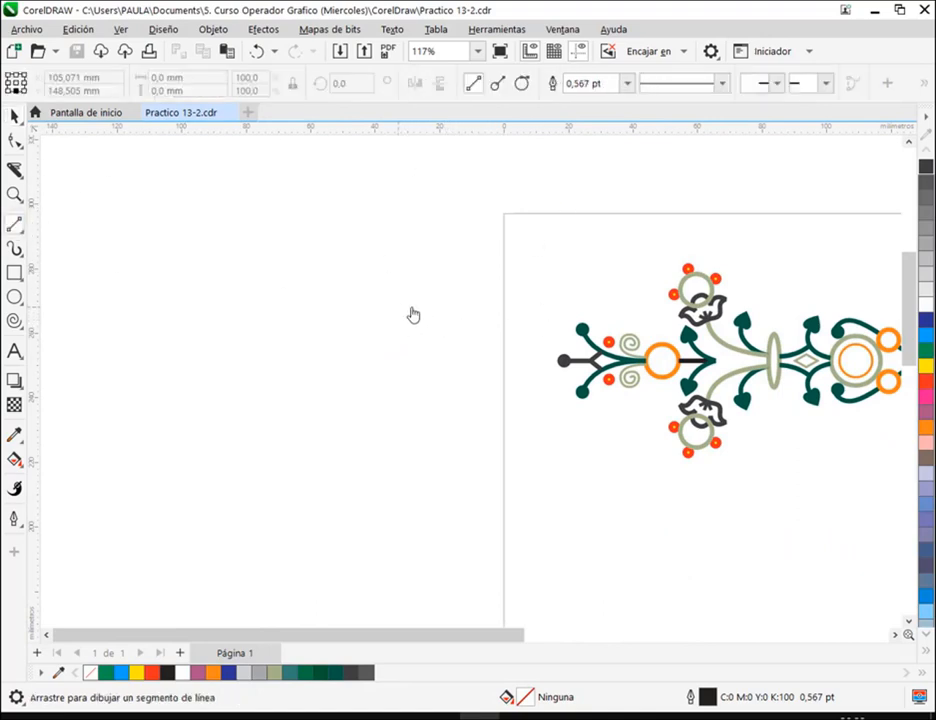
{"action": "left_click", "coordinate": [15, 228]}
{"action": "left_click", "coordinate": [62, 263]}
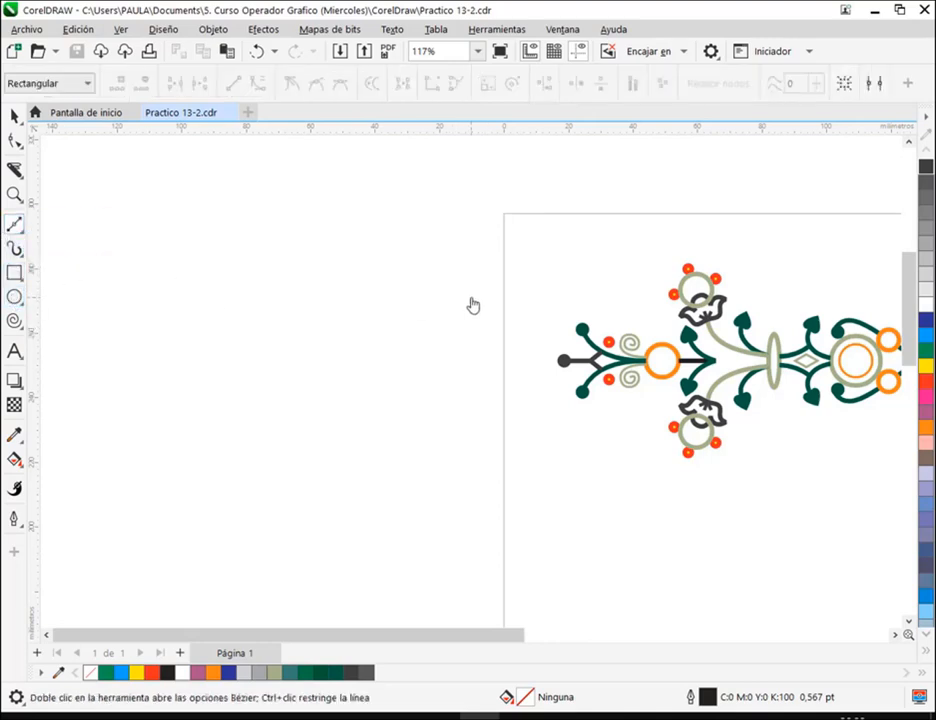
{"action": "left_click_drag", "start_coordinate": [395, 298], "coordinate": [366, 275]}
{"action": "left_click", "coordinate": [14, 297]}
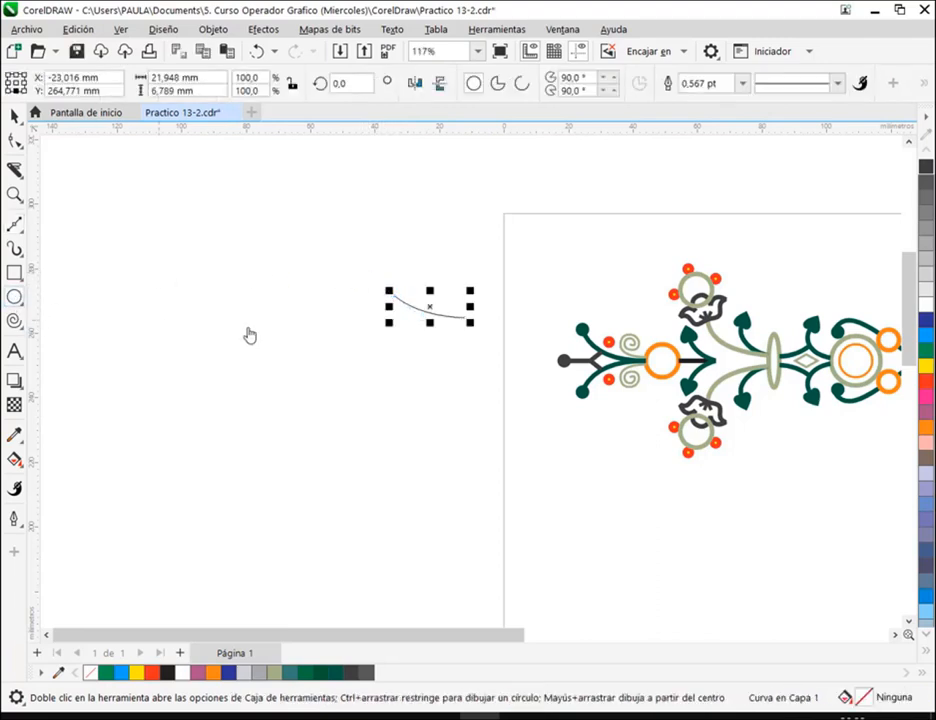
{"action": "left_click_drag", "start_coordinate": [480, 295], "coordinate": [491, 331]}
{"action": "key", "text": "space"}
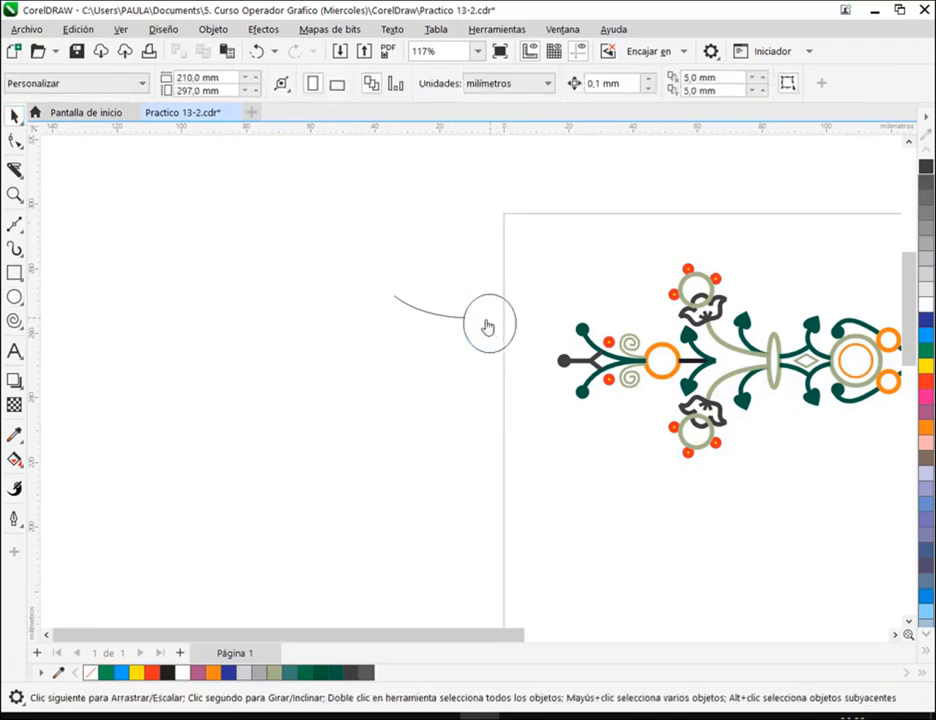
Draw a five-segment Bézier zigzag extending left from below the first curve
{"action": "left_click", "coordinate": [14, 223]}
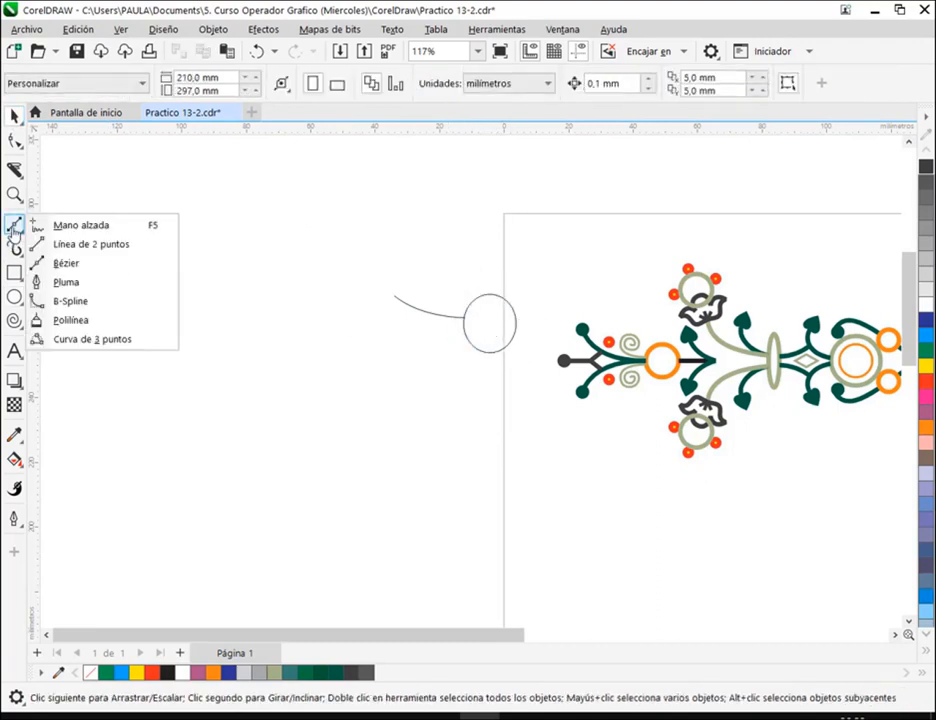
{"action": "left_click", "coordinate": [75, 267]}
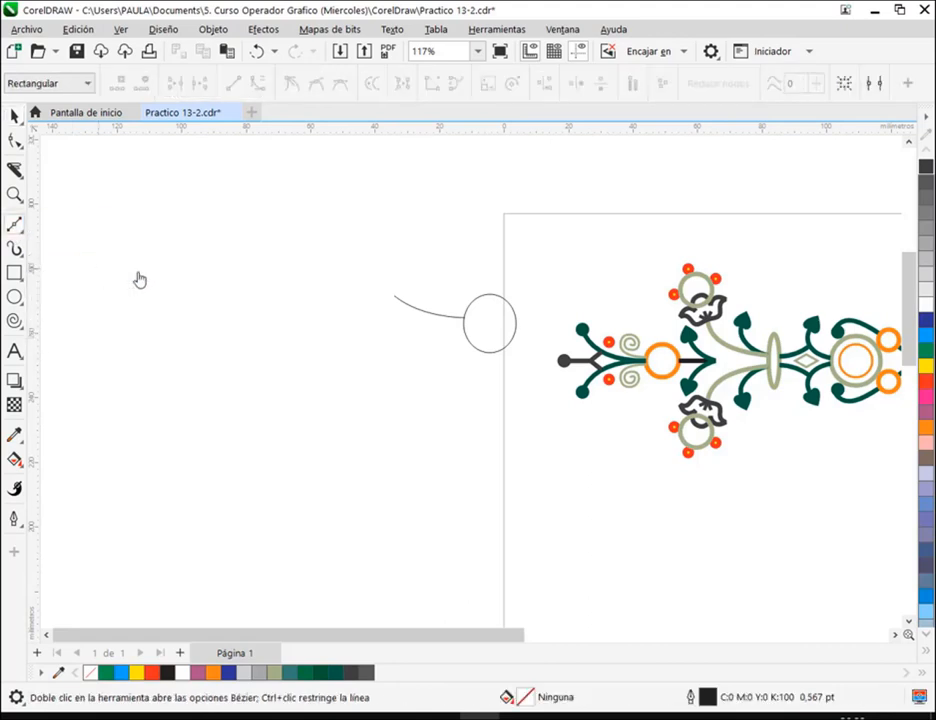
{"action": "left_click", "coordinate": [18, 229]}
{"action": "left_click", "coordinate": [40, 262]}
{"action": "left_click", "coordinate": [422, 331]}
{"action": "left_click", "coordinate": [362, 298]}
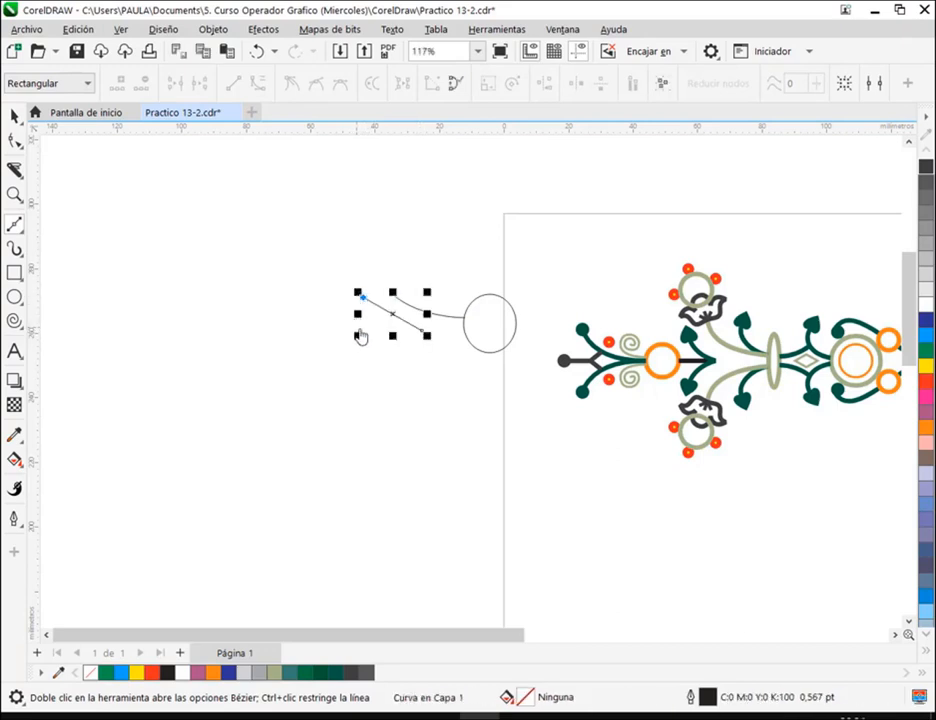
{"action": "left_click", "coordinate": [370, 329]}
{"action": "left_click", "coordinate": [328, 302]}
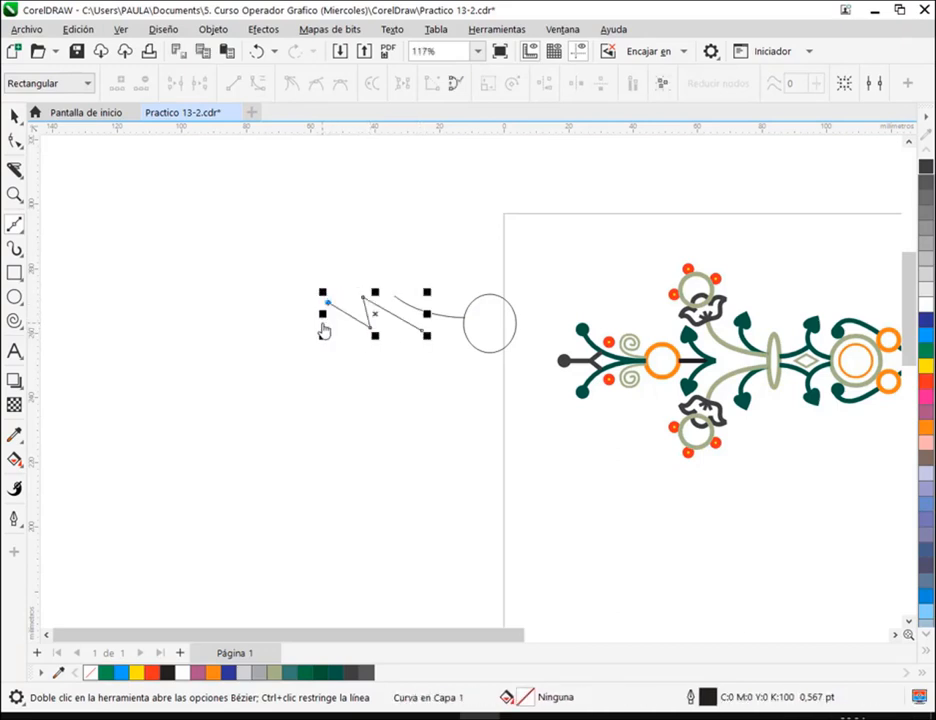
{"action": "left_click", "coordinate": [329, 322]}
{"action": "left_click", "coordinate": [214, 289]}
Convert all zigzag segments to curves and make its two upper nodes symmetrical
{"action": "left_click", "coordinate": [15, 141]}
{"action": "left_click_drag", "start_coordinate": [165, 245], "coordinate": [456, 380]}
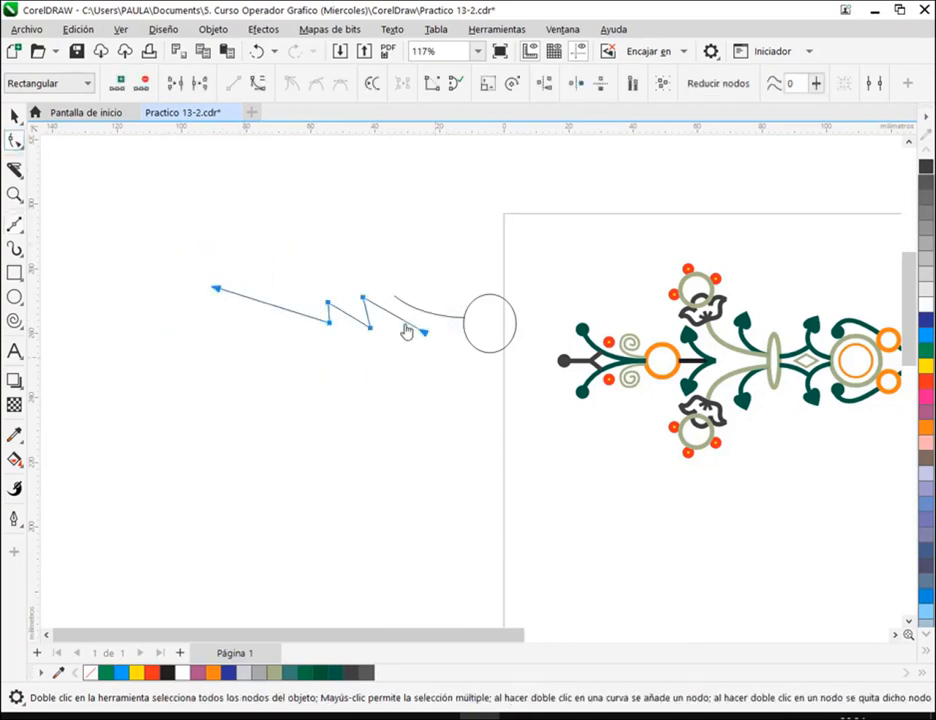
{"action": "scroll", "coordinate": [313, 318], "scroll_direction": "up", "scroll_amount": 2}
{"action": "left_click_drag", "start_coordinate": [300, 250], "coordinate": [384, 286]}
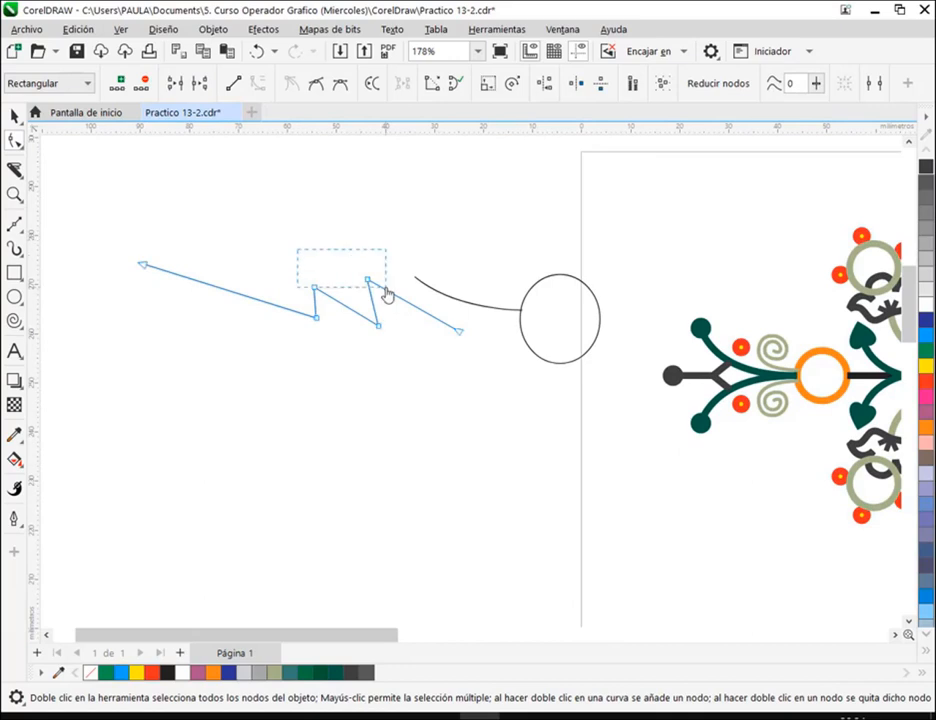
{"action": "left_click", "coordinate": [340, 84]}
{"action": "left_click", "coordinate": [381, 334]}
{"action": "left_click", "coordinate": [381, 334]}
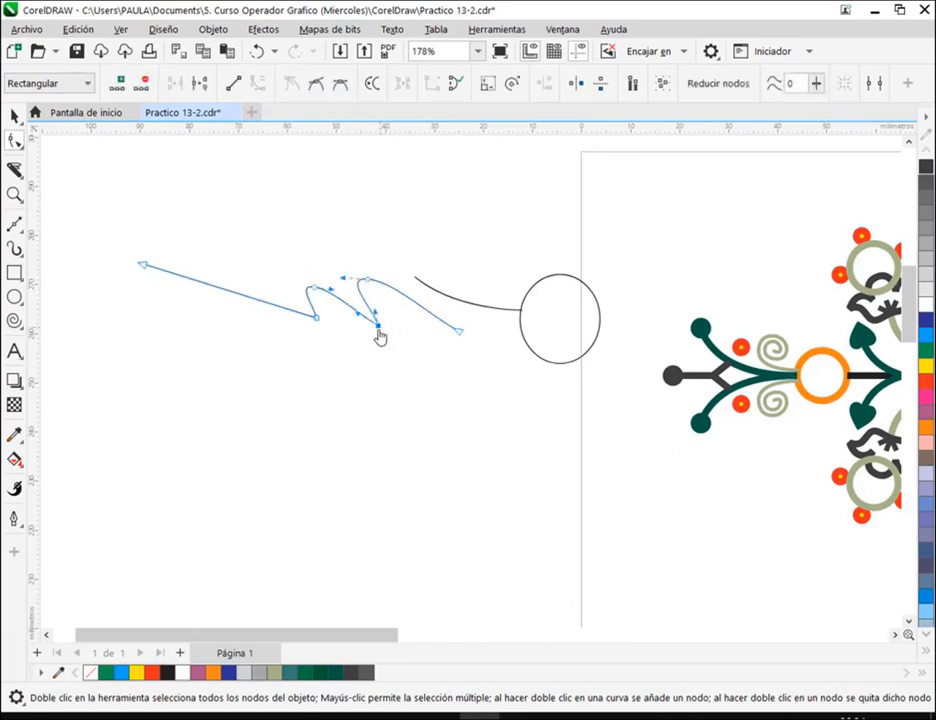
Adjust the handles of the zigzag's lower and end nodes to form a flowing leaf-like curve about 64 mm wide
{"action": "left_click", "coordinate": [316, 318]}
{"action": "mouse_move", "coordinate": [315, 309]}
{"action": "left_mouse_down"}
{"action": "mouse_move", "coordinate": [287, 305]}
{"action": "mouse_move", "coordinate": [298, 304]}
{"action": "left_mouse_up"}
{"action": "left_click", "coordinate": [379, 328]}
{"action": "mouse_move", "coordinate": [357, 314]}
{"action": "left_mouse_down"}
{"action": "mouse_move", "coordinate": [338, 320]}
{"action": "mouse_move", "coordinate": [363, 318]}
{"action": "mouse_move", "coordinate": [355, 314]}
{"action": "left_mouse_up"}
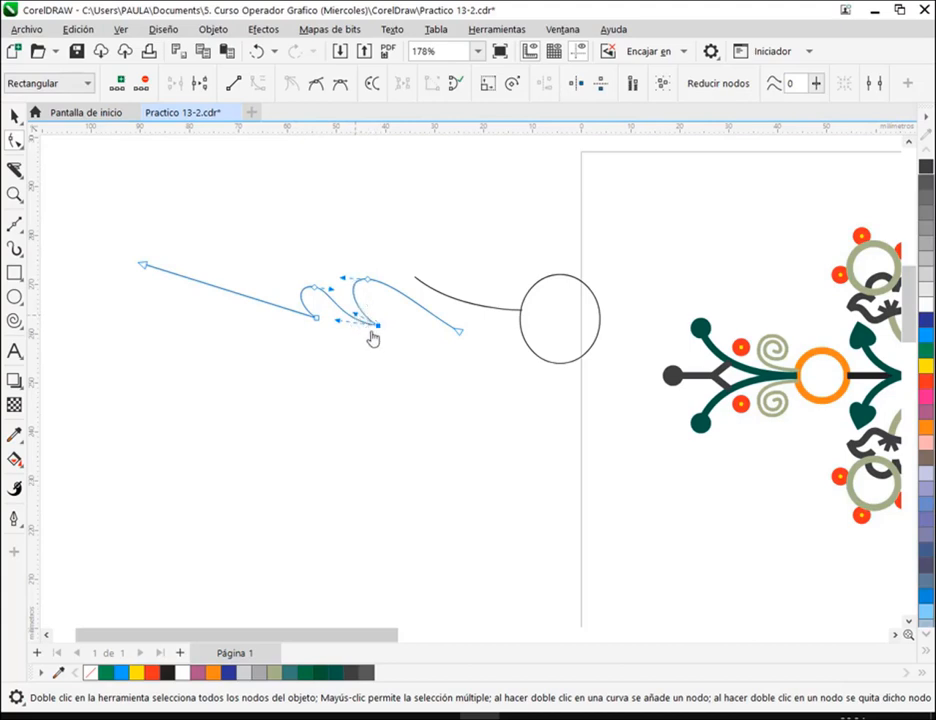
{"action": "left_click", "coordinate": [458, 334]}
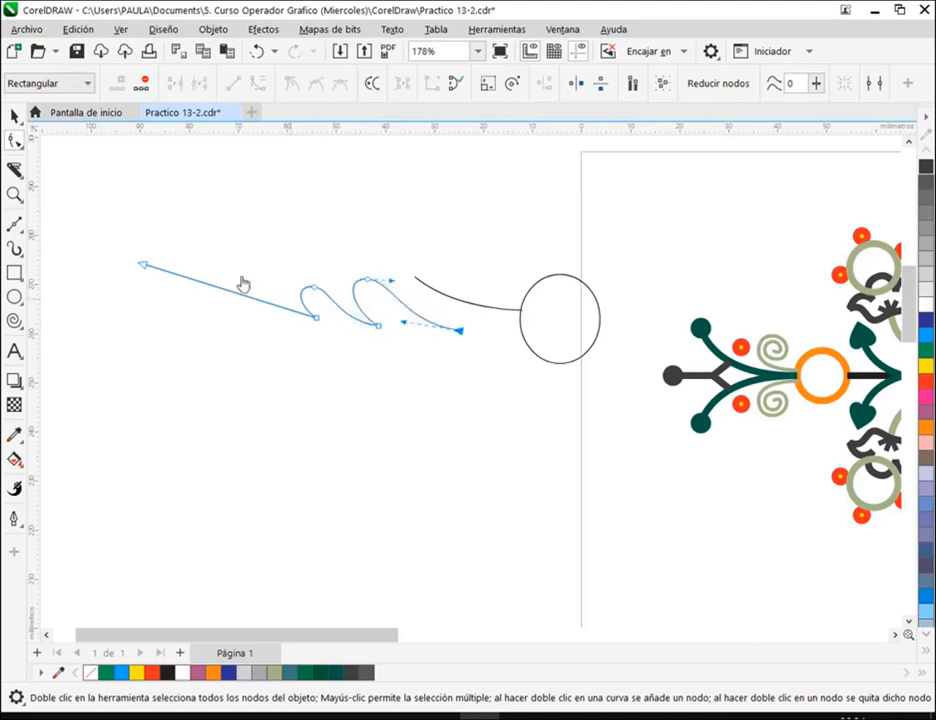
{"action": "left_click", "coordinate": [143, 267]}
{"action": "left_click_drag", "start_coordinate": [202, 289], "coordinate": [221, 209]}
{"action": "left_click", "coordinate": [14, 117]}
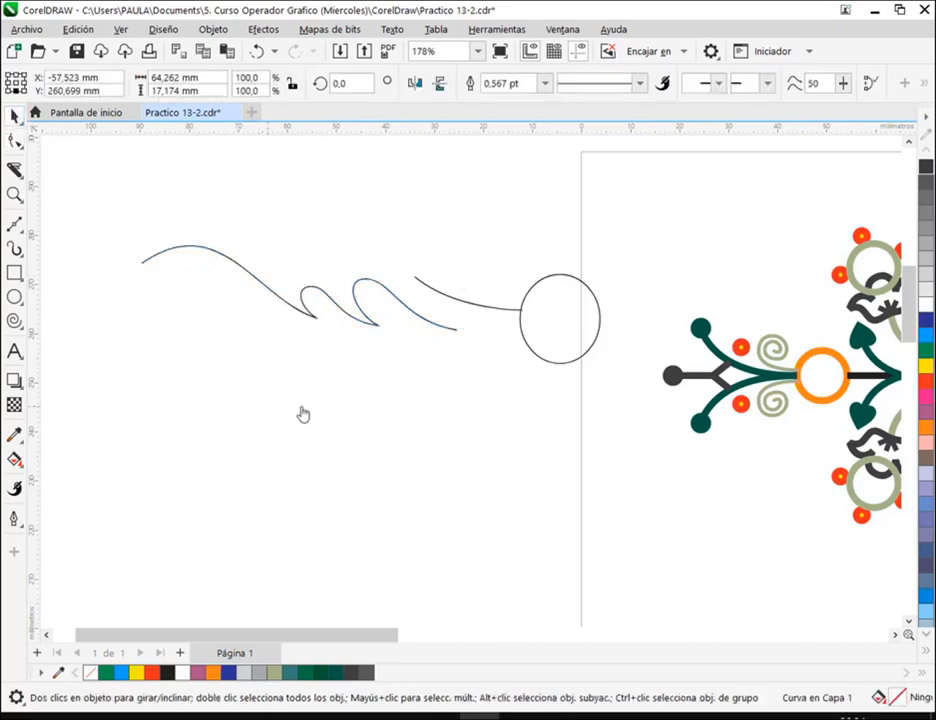
Draw a short curved Bézier segment descending to the right, at the left end of the leaf-like curve
{"action": "left_click", "coordinate": [280, 413]}
{"action": "scroll", "coordinate": [487, 330], "scroll_direction": "down", "scroll_amount": 2}
{"action": "left_click", "coordinate": [14, 223]}
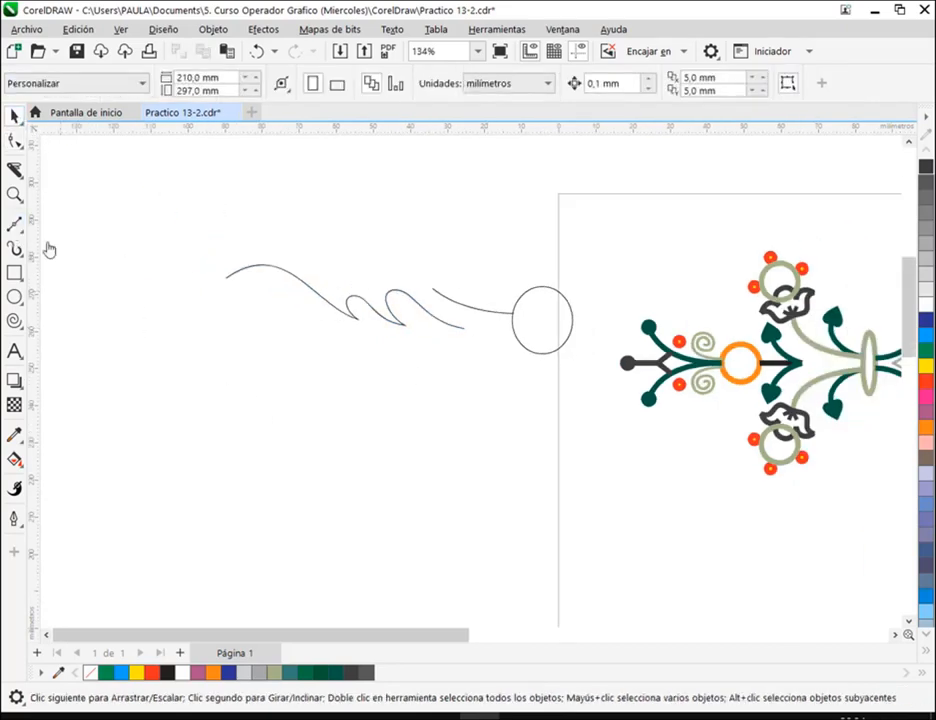
{"action": "left_click", "coordinate": [260, 331]}
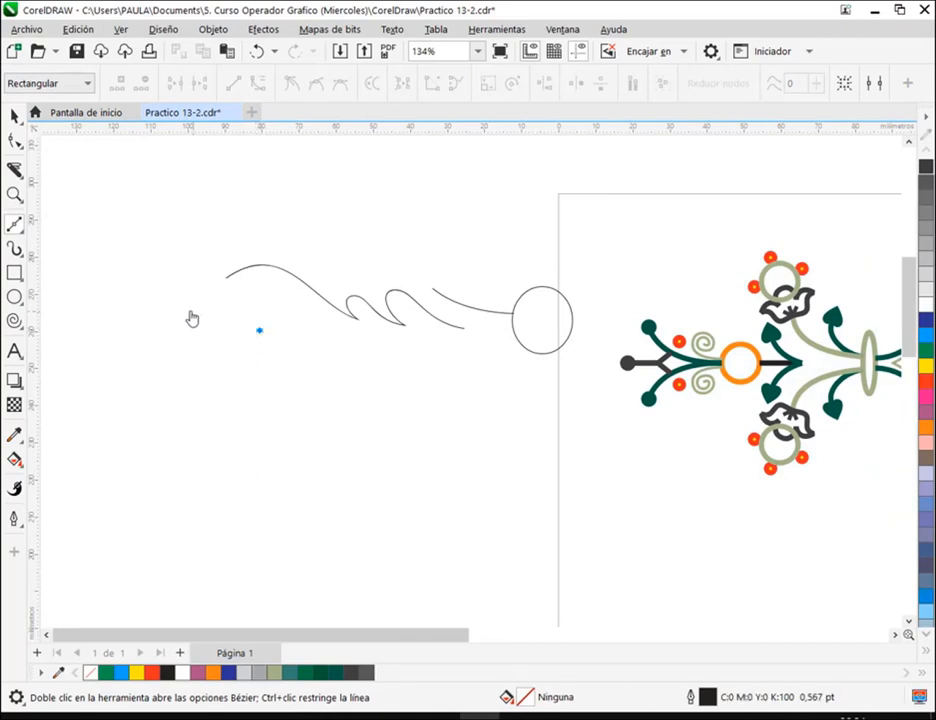
{"action": "left_click_drag", "start_coordinate": [175, 287], "coordinate": [150, 267]}
{"action": "left_click", "coordinate": [14, 115]}
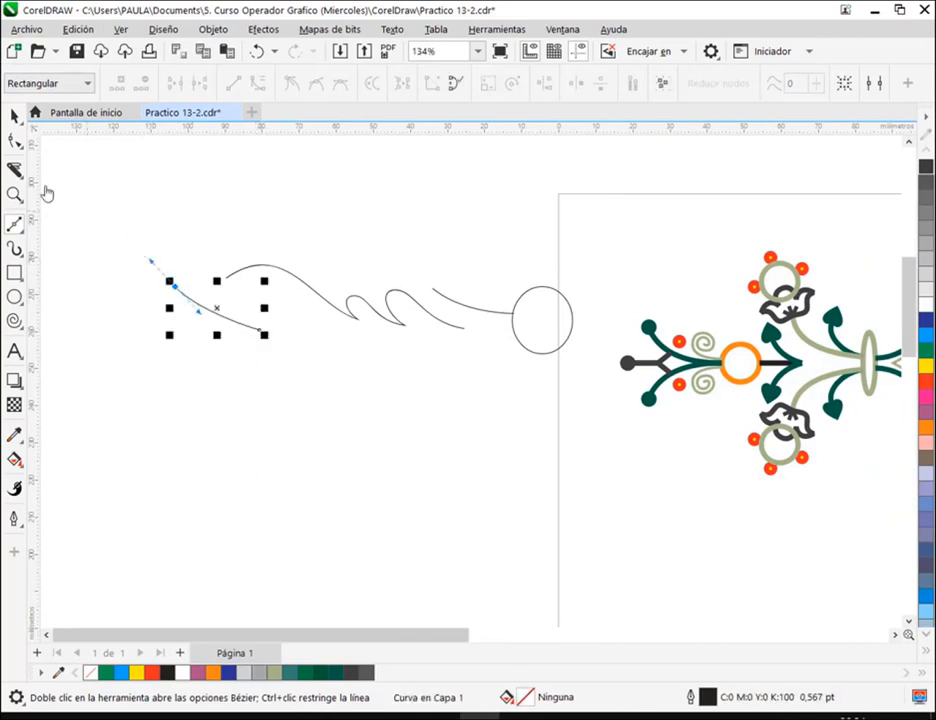
{"action": "left_click", "coordinate": [119, 230]}
Create a vertically mirrored copy of the three sketched curves directly below them
{"action": "left_click_drag", "start_coordinate": [125, 209], "coordinate": [549, 355]}
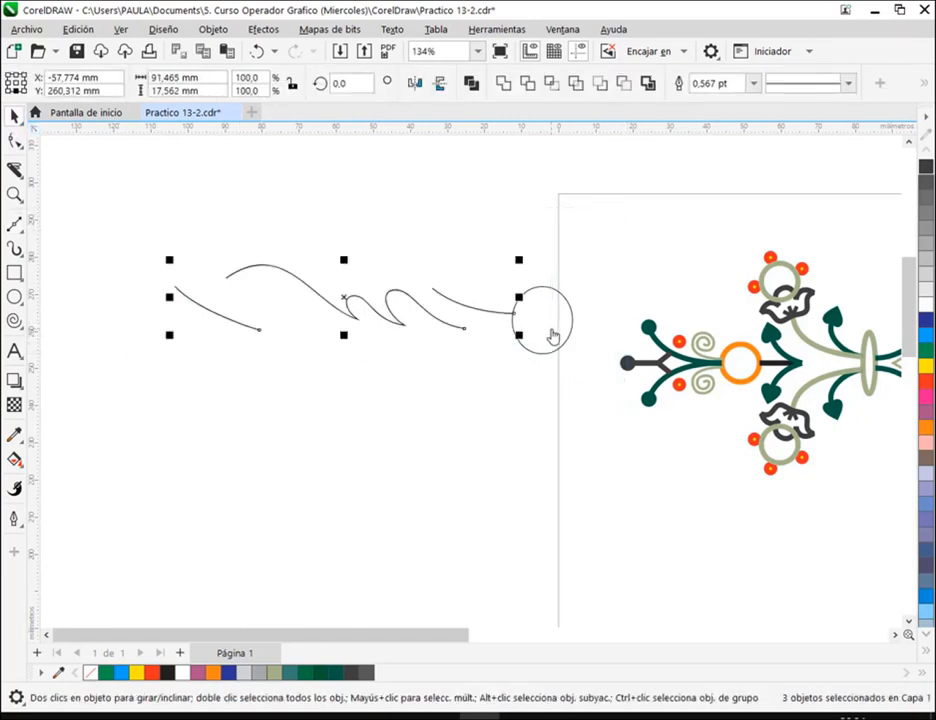
{"action": "left_click_drag", "start_coordinate": [519, 260], "coordinate": [537, 368]}
{"action": "left_click", "coordinate": [524, 420]}
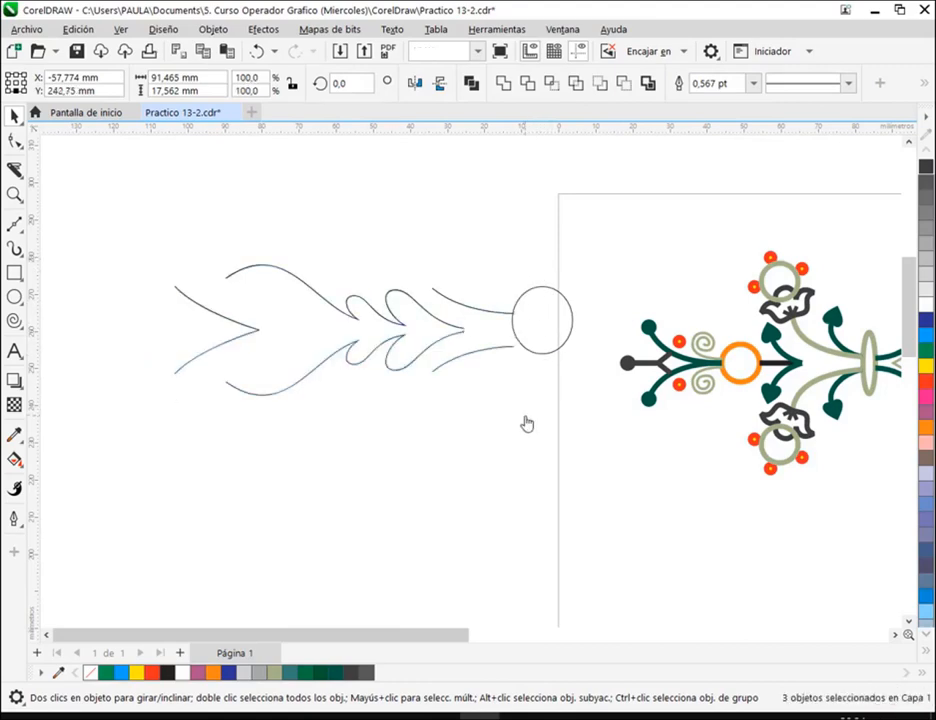
{"action": "scroll", "coordinate": [520, 371], "scroll_direction": "up", "scroll_amount": 3}
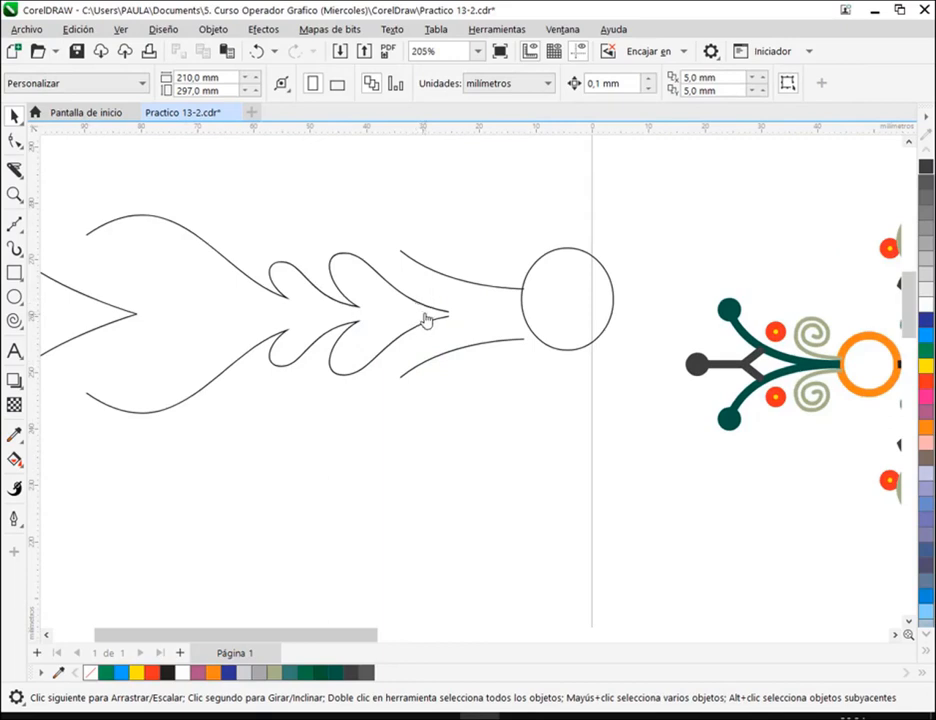
{"action": "left_click_drag", "start_coordinate": [114, 304], "coordinate": [157, 327]}
{"action": "mouse_move", "coordinate": [260, 300]}
{"action": "left_mouse_down"}
{"action": "mouse_move", "coordinate": [459, 323]}
{"action": "mouse_move", "coordinate": [557, 360]}
{"action": "left_mouse_up"}
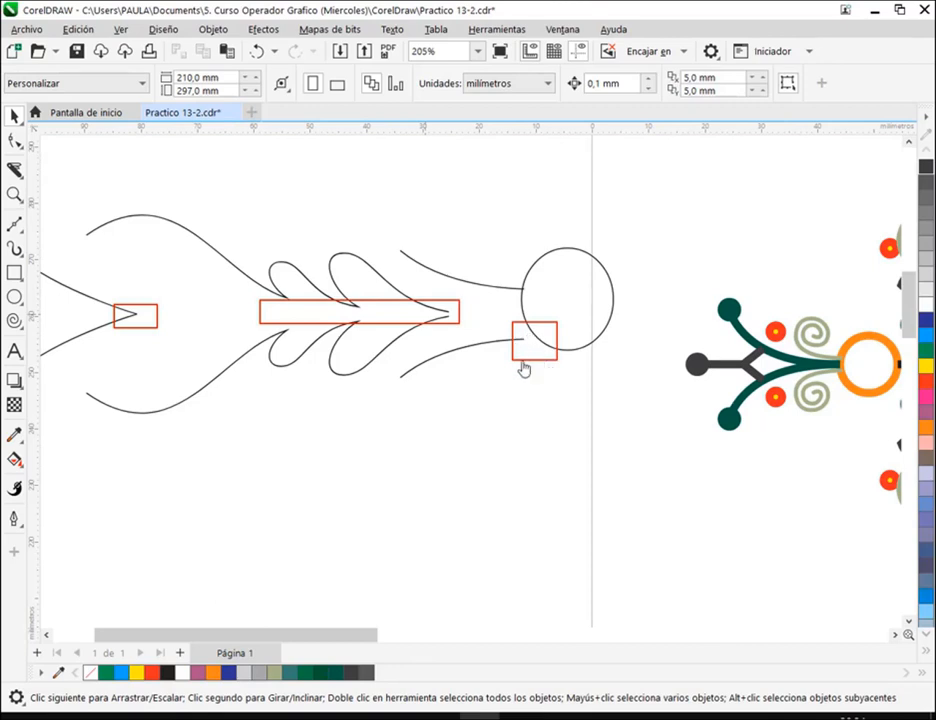
{"action": "left_click_drag", "start_coordinate": [519, 345], "coordinate": [527, 340]}
{"action": "key", "text": "Escape"}
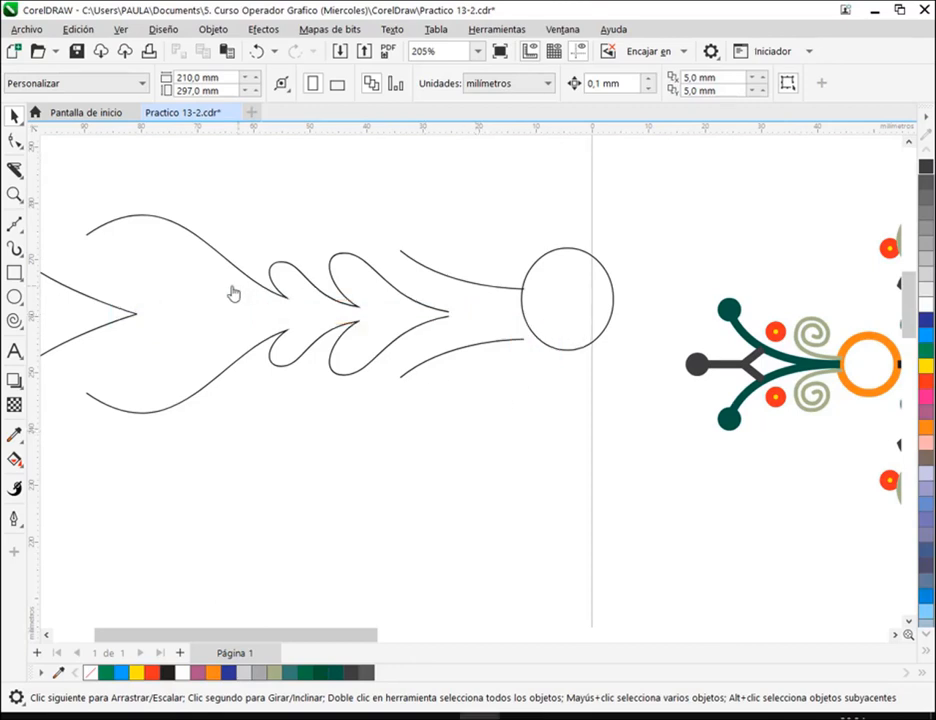
Add a horizontal guideline at Y 260.312 mm, along the symmetry axis of the mirrored curves
{"action": "scroll", "coordinate": [351, 313], "scroll_direction": "down", "scroll_amount": 2}
{"action": "left_click_drag", "start_coordinate": [410, 323], "coordinate": [441, 332]}
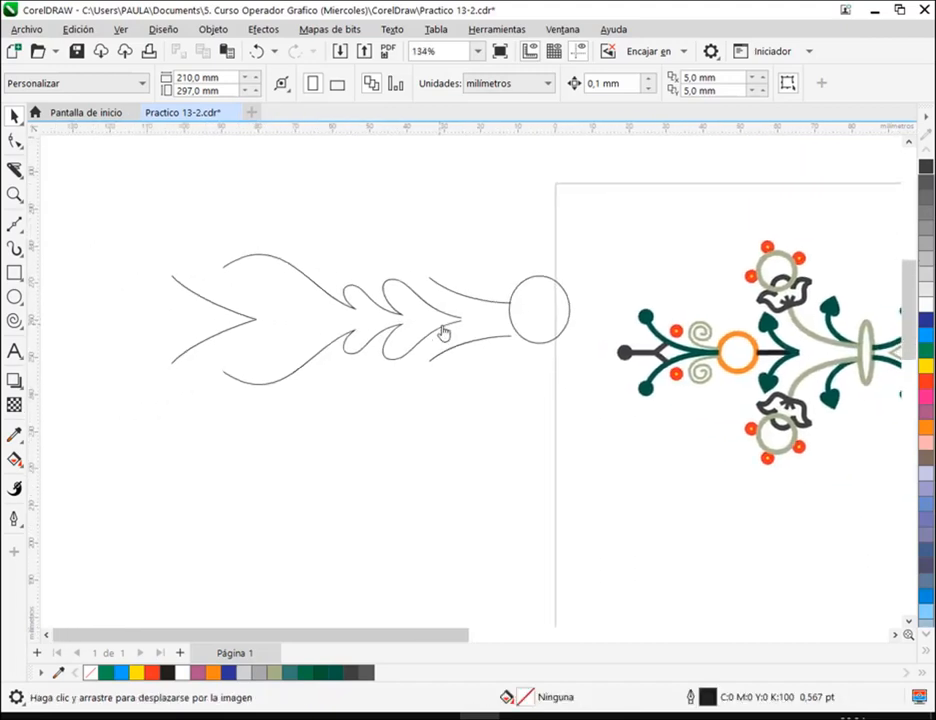
{"action": "left_click_drag", "start_coordinate": [512, 131], "coordinate": [270, 336]}
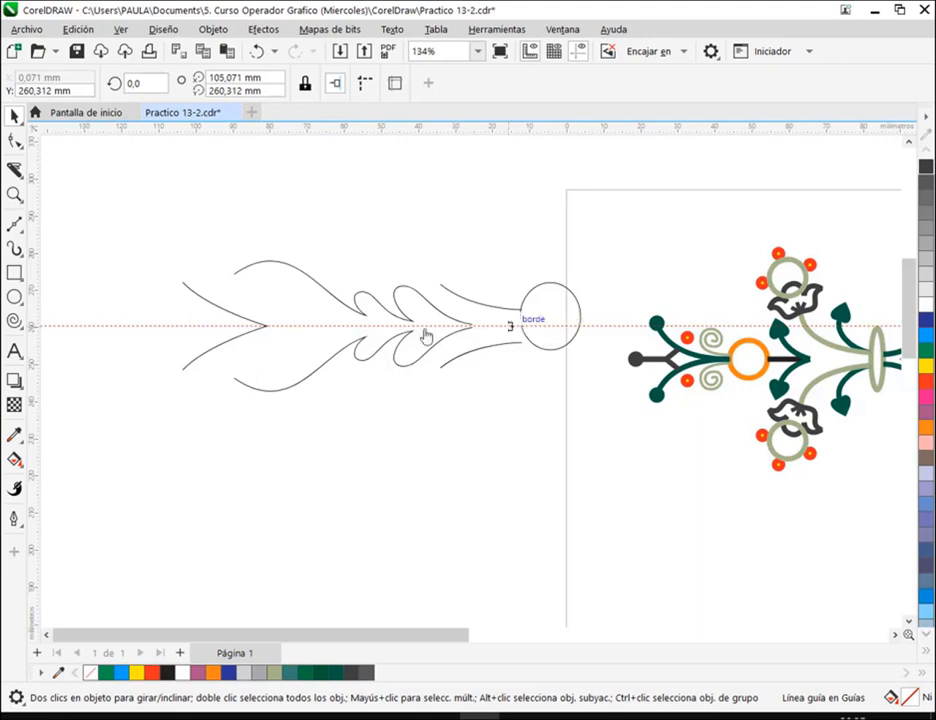
Move the sketched ellipse down so its center sits on the horizontal guideline
{"action": "left_click", "coordinate": [562, 322]}
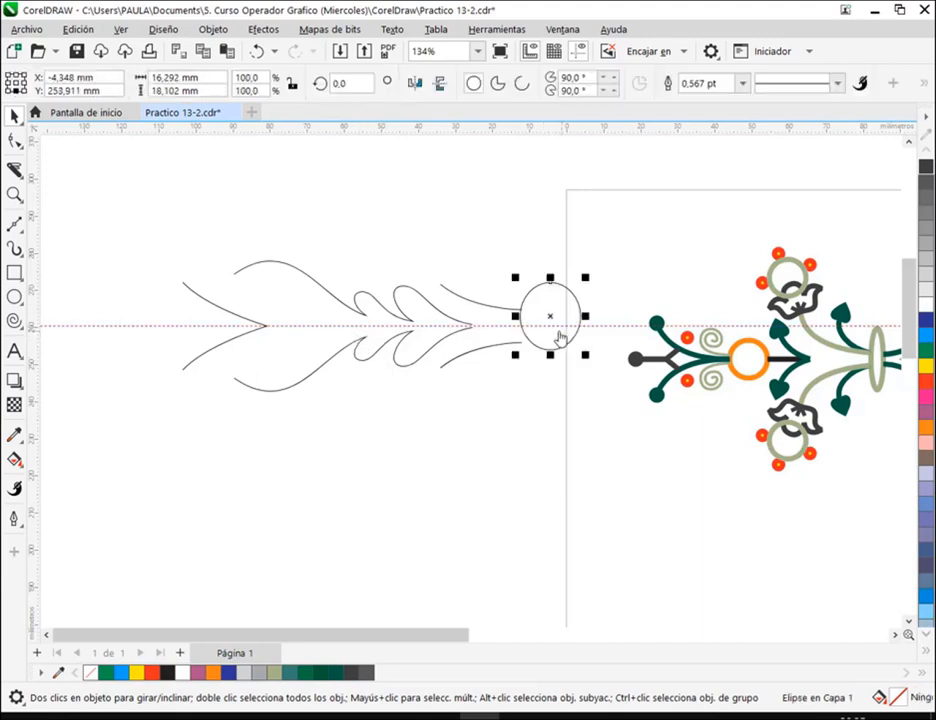
{"action": "left_click_drag", "start_coordinate": [550, 322], "coordinate": [547, 328]}
{"action": "left_click", "coordinate": [533, 358]}
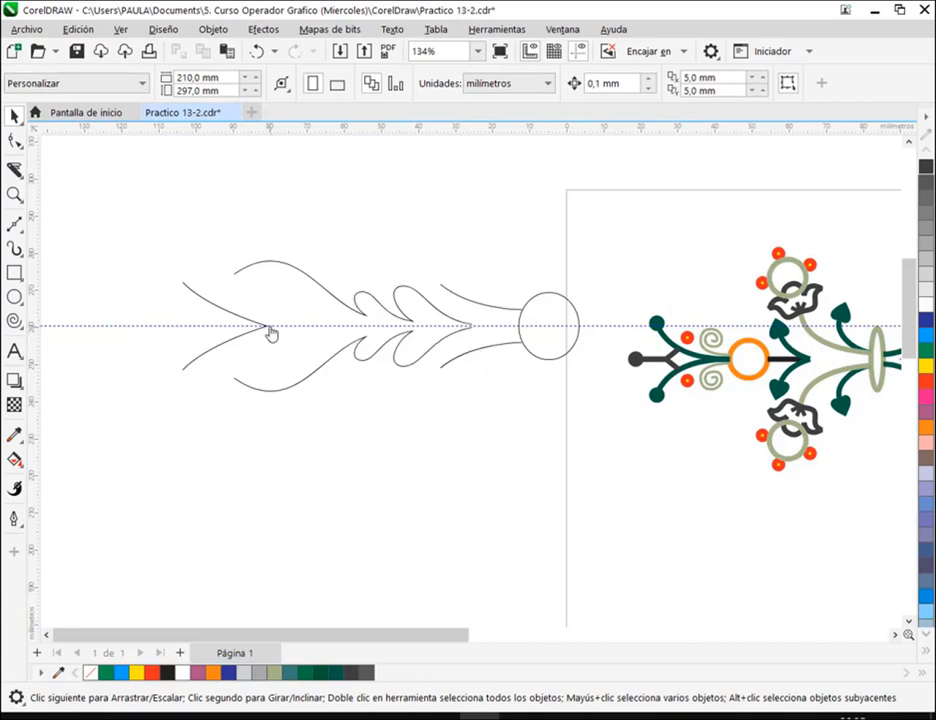
Select all the practice curves and the ellipse outside the page and delete them
{"action": "scroll", "coordinate": [574, 314], "scroll_direction": "down", "scroll_amount": 2}
{"action": "left_click_drag", "start_coordinate": [636, 360], "coordinate": [412, 359]}
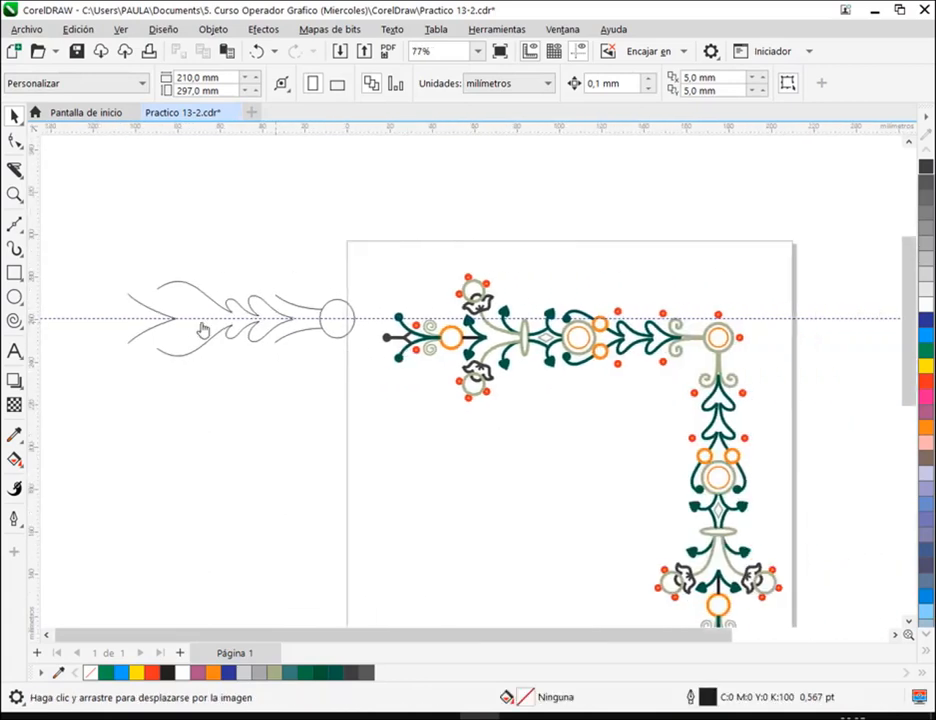
{"action": "mouse_move", "coordinate": [94, 238]}
{"action": "left_mouse_down"}
{"action": "mouse_move", "coordinate": [352, 412]}
{"action": "mouse_move", "coordinate": [356, 405]}
{"action": "left_mouse_up"}
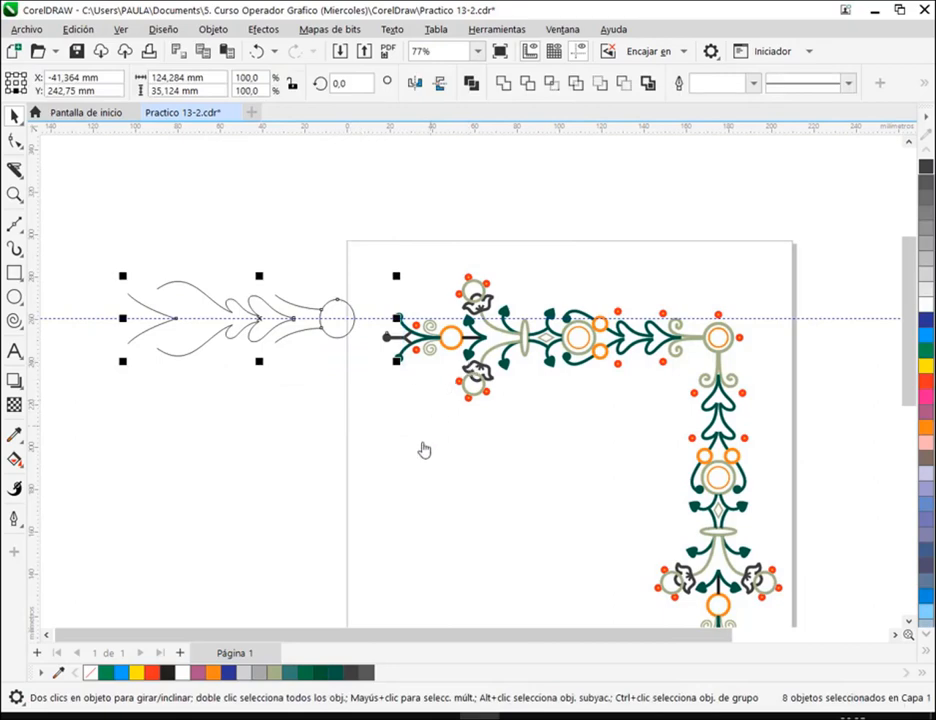
{"action": "left_click", "coordinate": [371, 258]}
{"action": "left_click_drag", "start_coordinate": [370, 250], "coordinate": [34, 414]}
{"action": "key", "text": "Delete"}
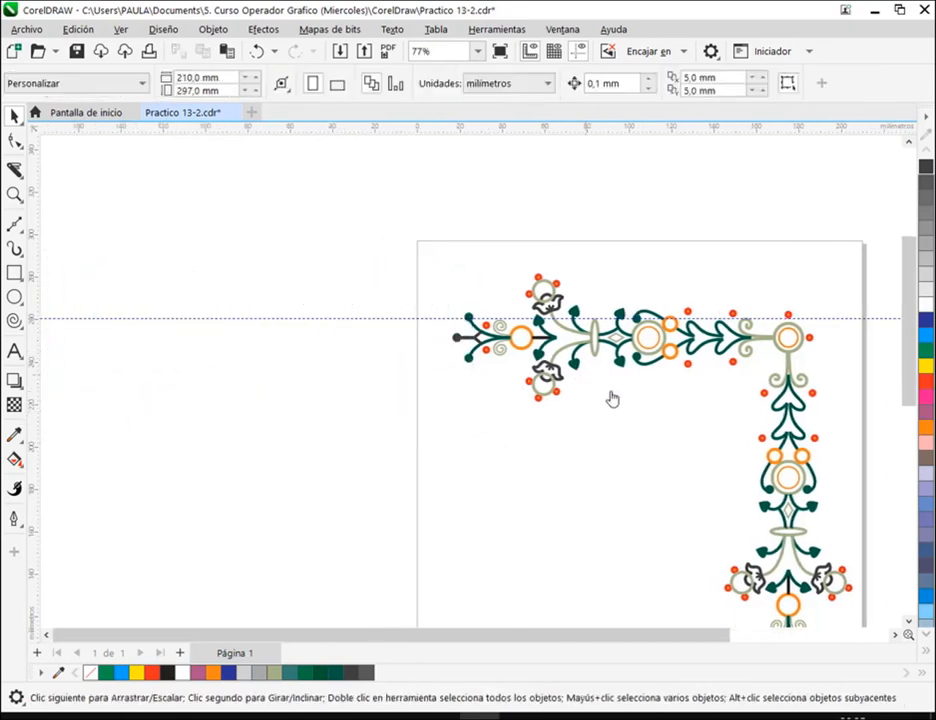